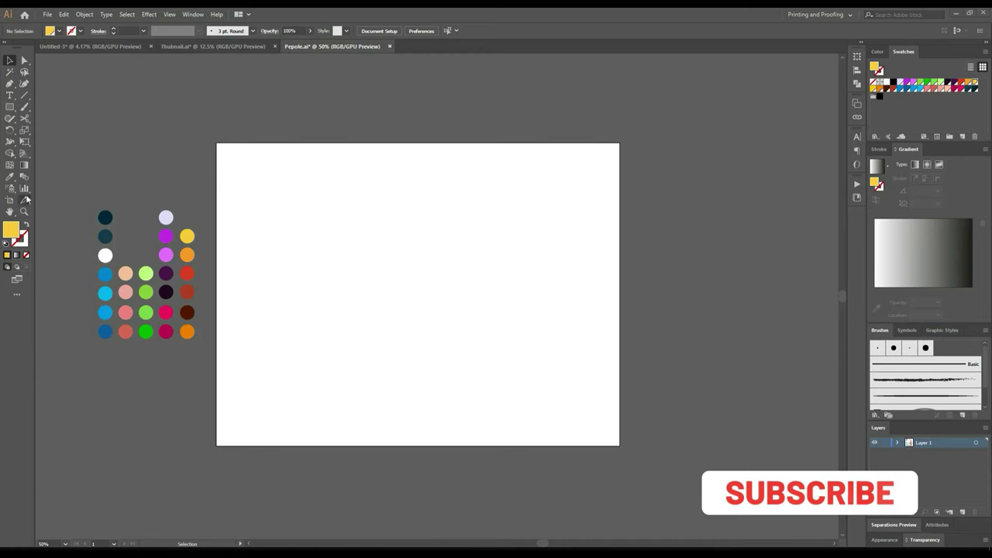
Step: Sample the peach skin tone from the palette dots as fill, then select Rounded Rectangle
{"action": "left_click", "coordinate": [9, 107]}
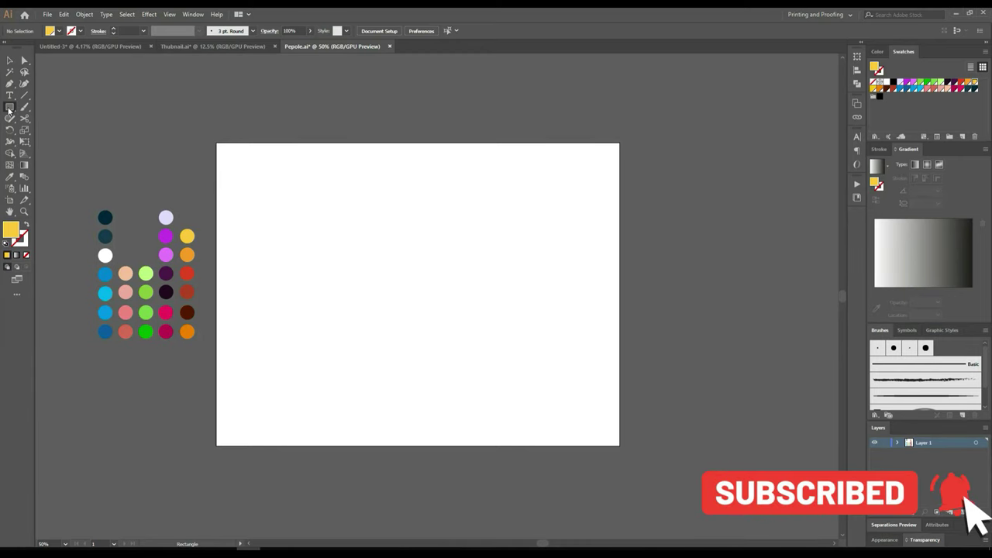
{"action": "scroll", "coordinate": [310, 215], "scroll_direction": "up", "scroll_amount": 1}
{"action": "scroll", "coordinate": [310, 215], "scroll_direction": "up", "scroll_amount": 1}
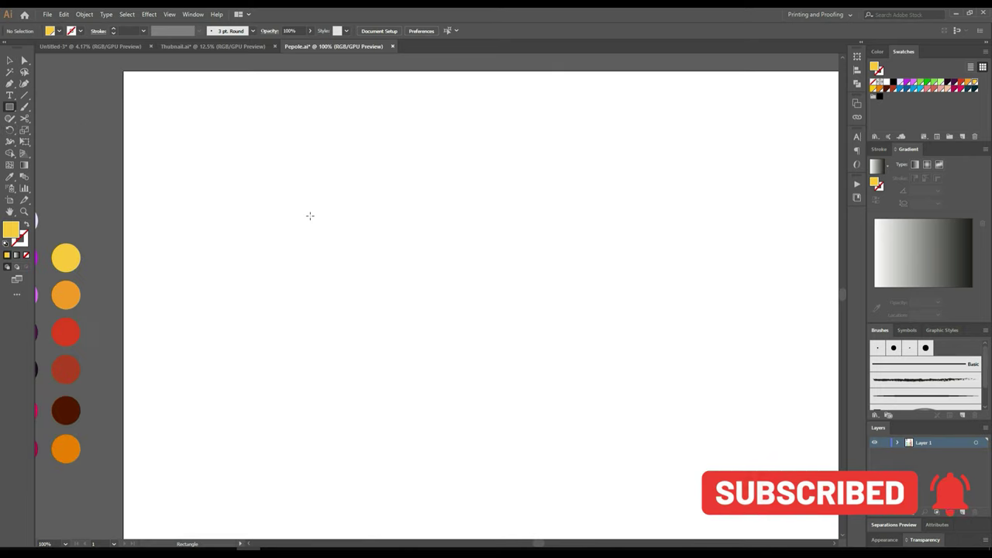
{"action": "scroll", "coordinate": [97, 182], "scroll_direction": "down", "scroll_amount": 1}
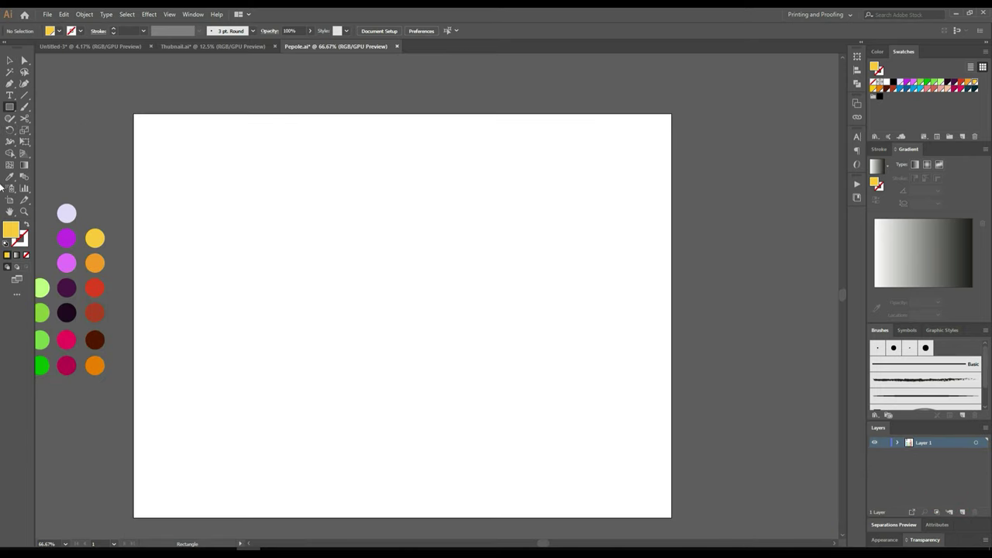
{"action": "left_click", "coordinate": [9, 177]}
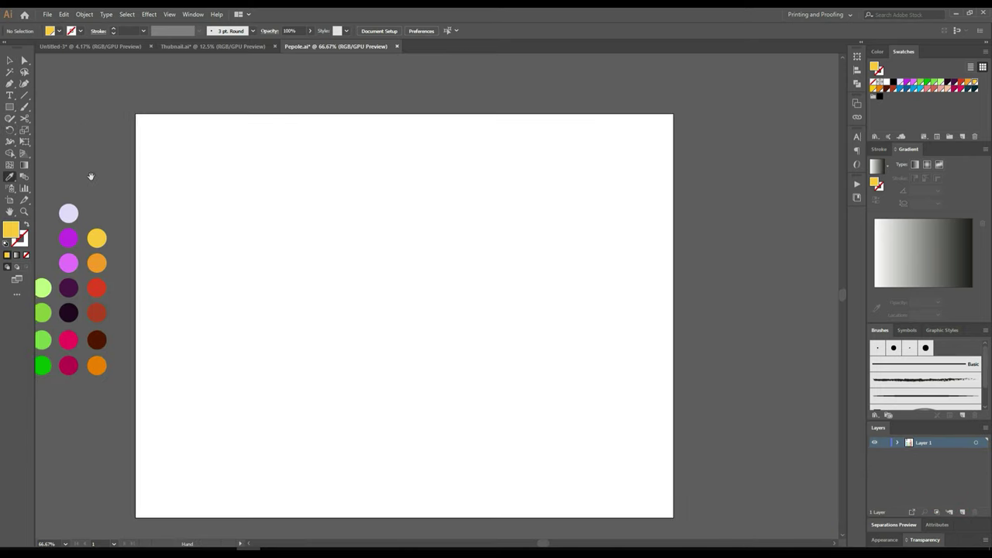
{"action": "left_click_drag", "start_coordinate": [90, 175], "coordinate": [222, 178]}
{"action": "left_click", "coordinate": [144, 290]}
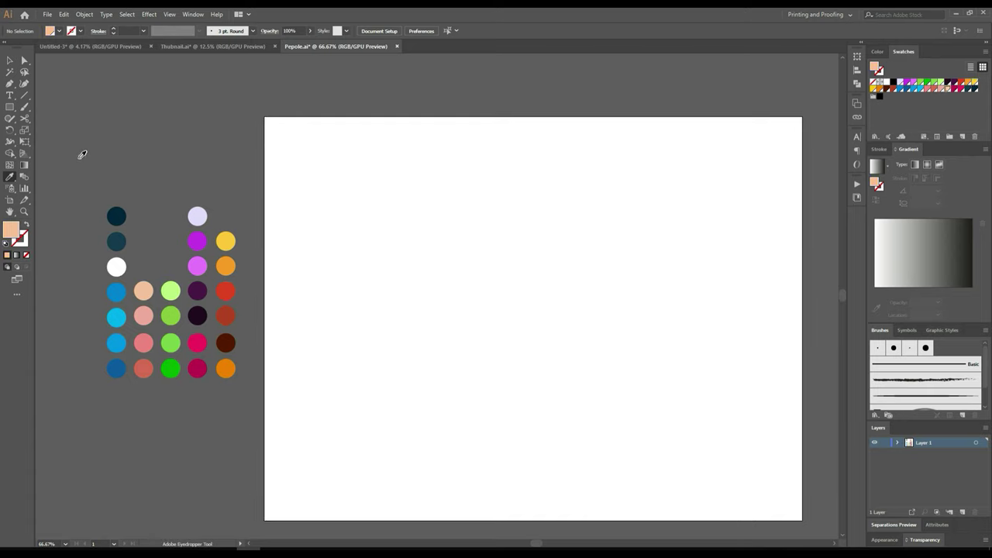
{"action": "left_click", "coordinate": [12, 110]}
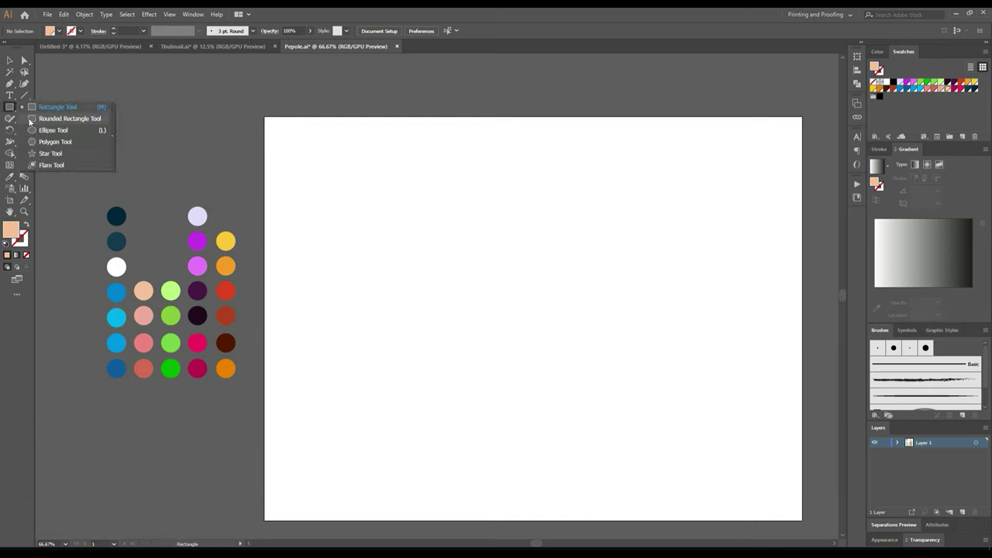
{"action": "left_click", "coordinate": [31, 119]}
Step: Draw a tall peach rounded rectangle and round its corners fully into a pill
{"action": "left_click_drag", "start_coordinate": [472, 189], "coordinate": [525, 275]}
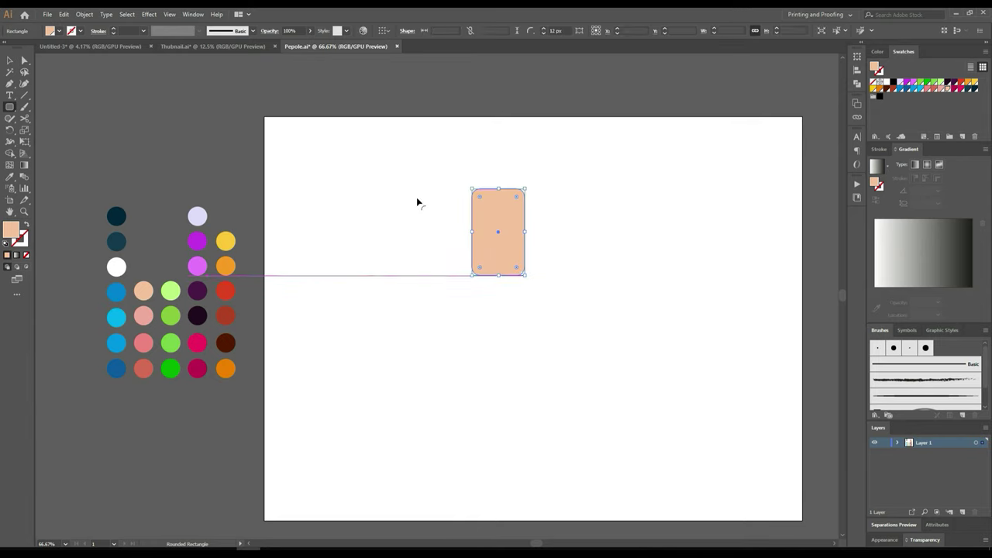
{"action": "left_click", "coordinate": [11, 61]}
{"action": "scroll", "coordinate": [578, 194], "scroll_direction": "up", "scroll_amount": 2}
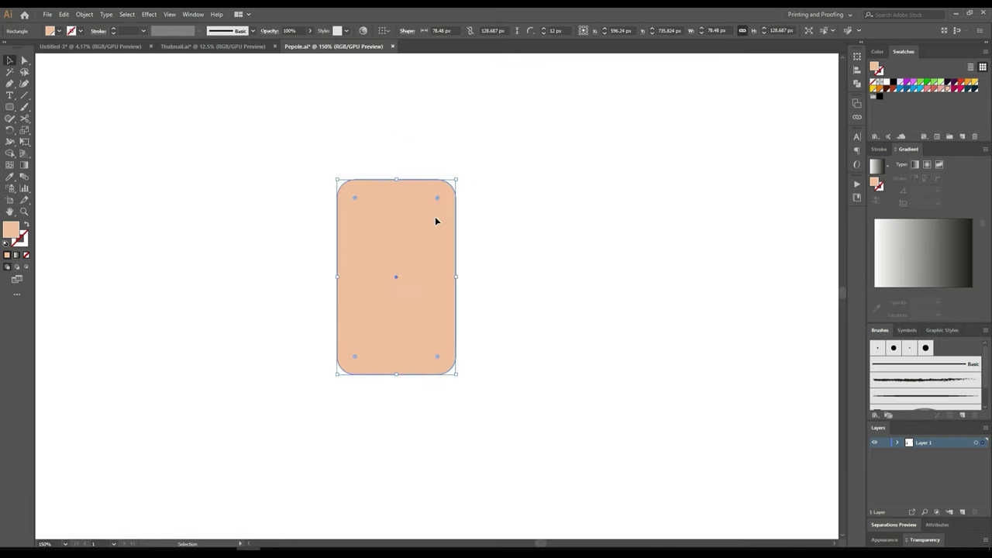
{"action": "left_click_drag", "start_coordinate": [354, 199], "coordinate": [404, 260]}
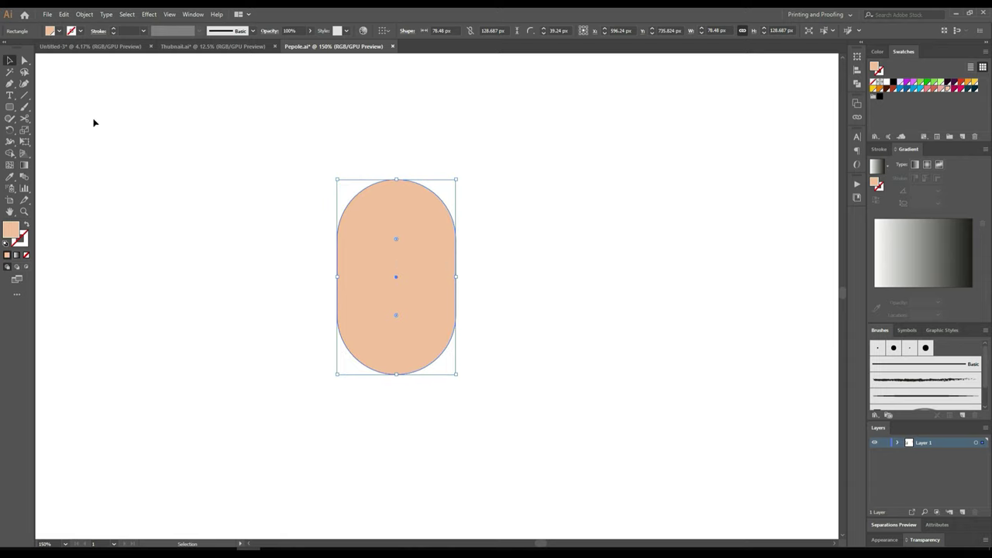
{"action": "left_click", "coordinate": [310, 291]}
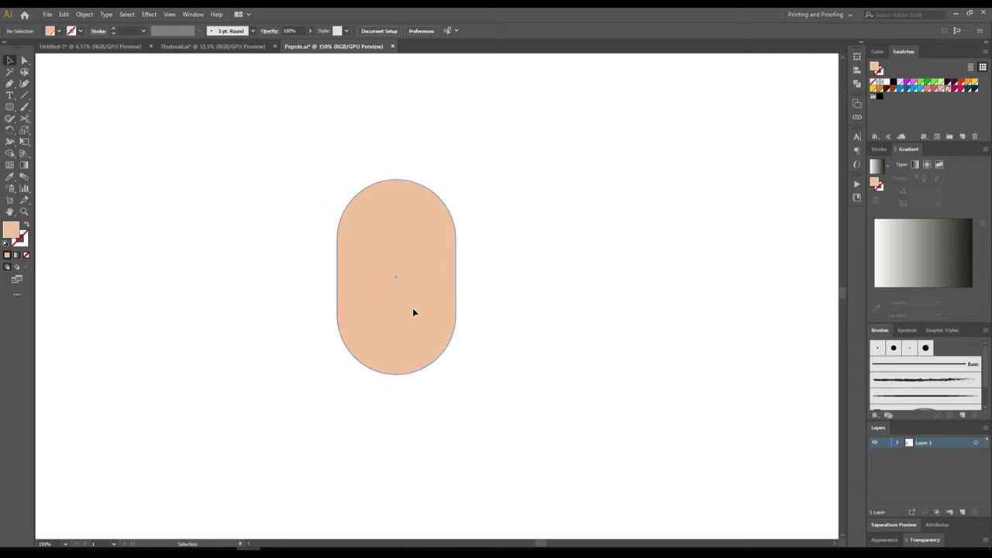
Step: Cut a crescent from two offset pill copies with Minus Front and move it onto the pill's bottom
{"action": "left_click_drag", "start_coordinate": [413, 317], "coordinate": [414, 303]}
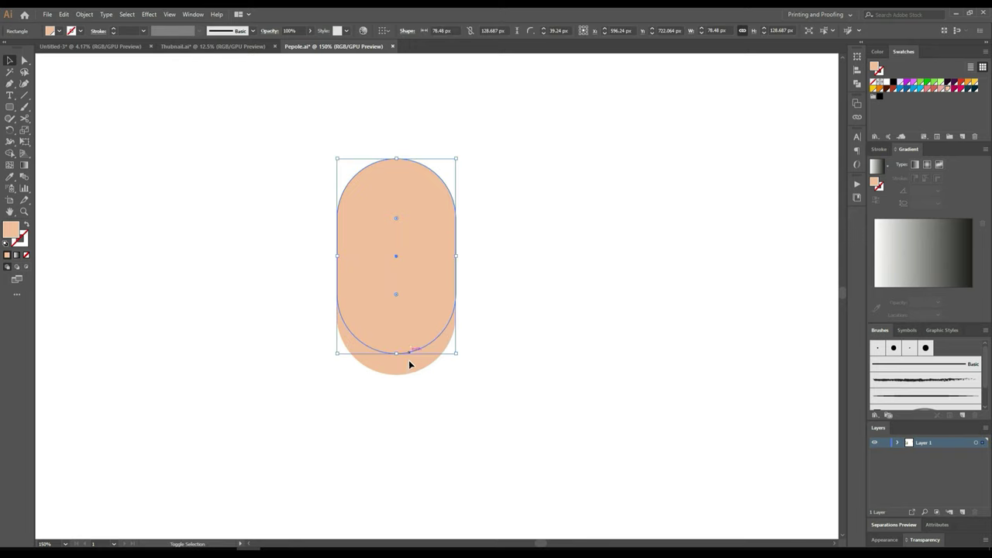
{"action": "left_click", "coordinate": [408, 361], "text": "shift"}
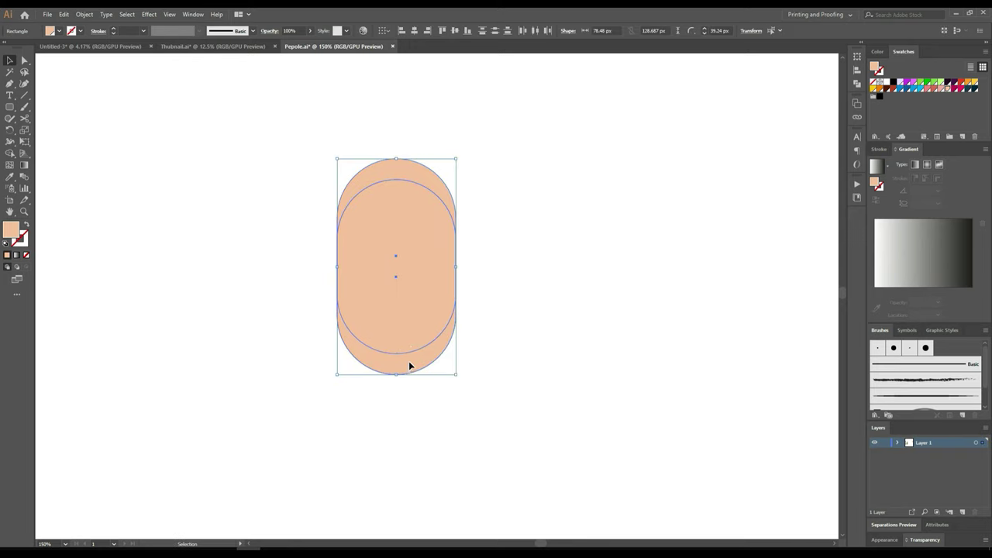
{"action": "left_click_drag", "start_coordinate": [409, 361], "coordinate": [558, 361]}
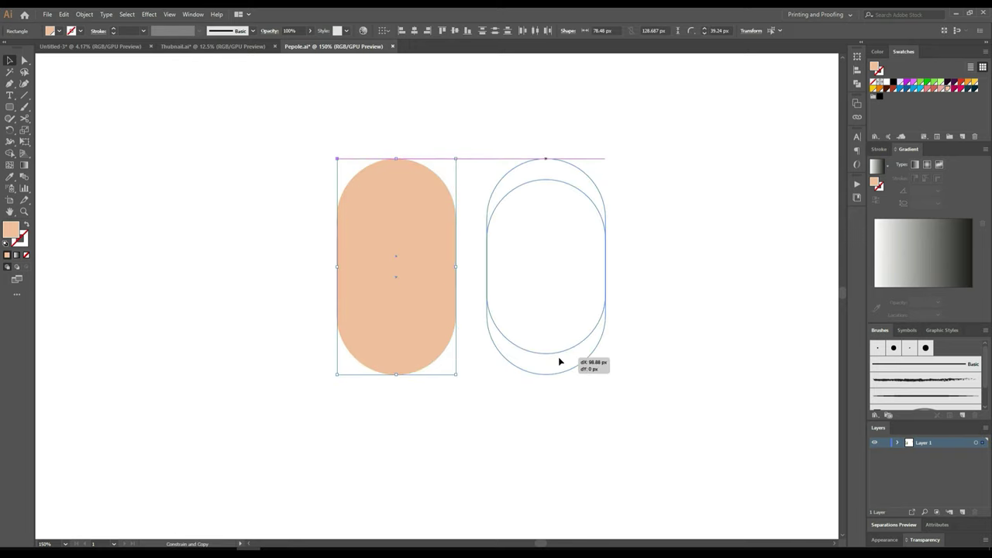
{"action": "left_click", "coordinate": [857, 104]}
{"action": "left_click", "coordinate": [856, 83]}
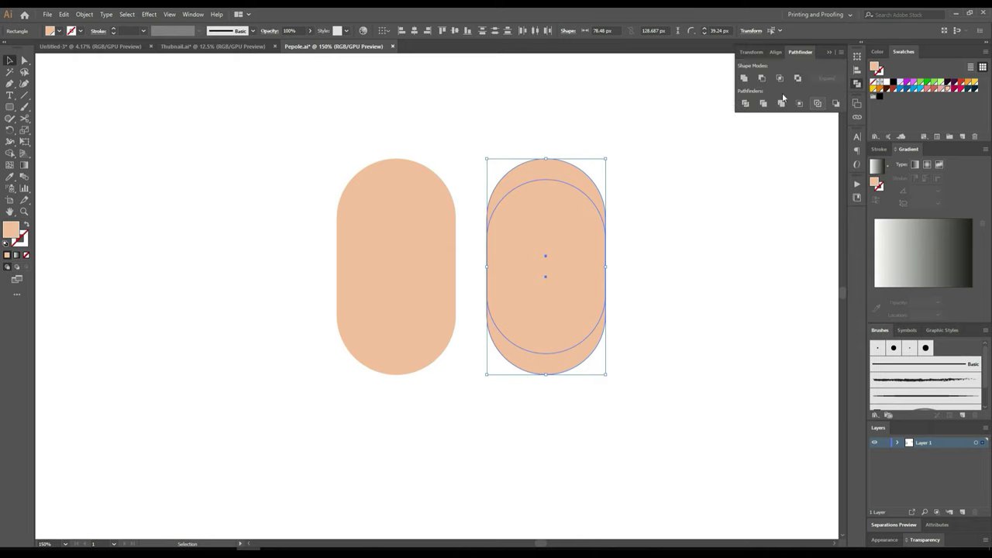
{"action": "left_click", "coordinate": [762, 78]}
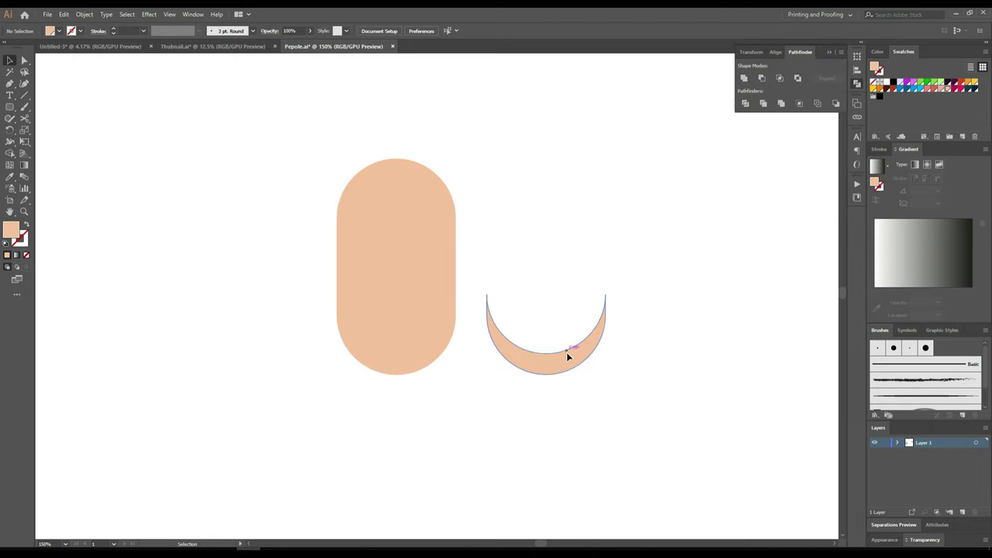
{"action": "left_click_drag", "start_coordinate": [566, 353], "coordinate": [419, 351]}
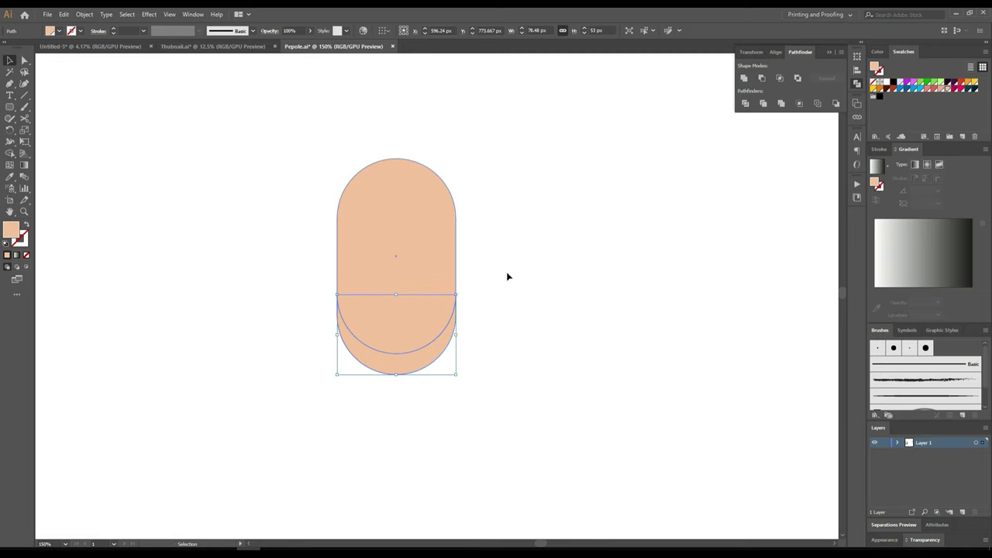
Step: Fill the crescent with the pink sampled from the palette dots
{"action": "scroll", "coordinate": [217, 295], "scroll_direction": "down", "scroll_amount": 2}
{"action": "left_click_drag", "start_coordinate": [217, 294], "coordinate": [396, 296]}
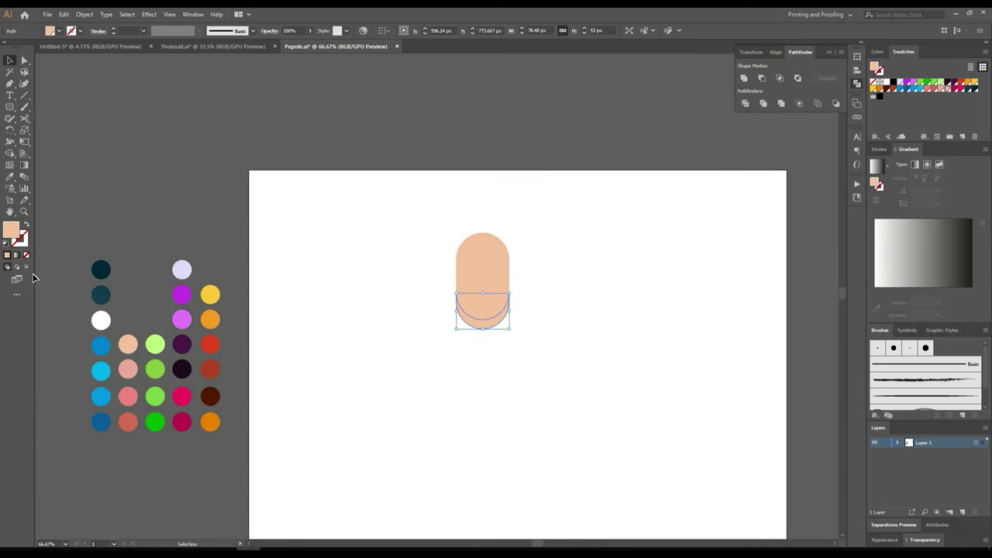
{"action": "left_click", "coordinate": [9, 177]}
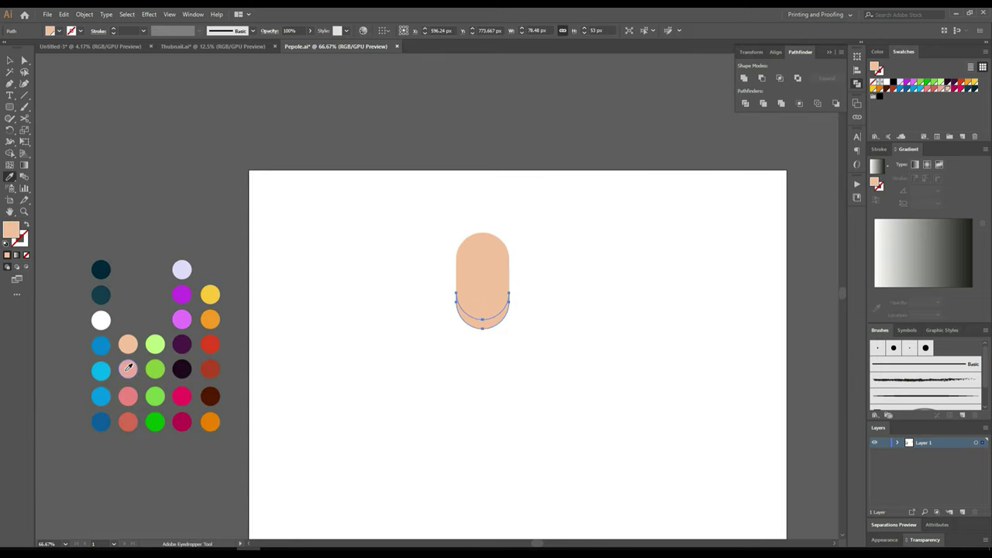
{"action": "left_click", "coordinate": [127, 371]}
{"action": "key", "text": "v"}
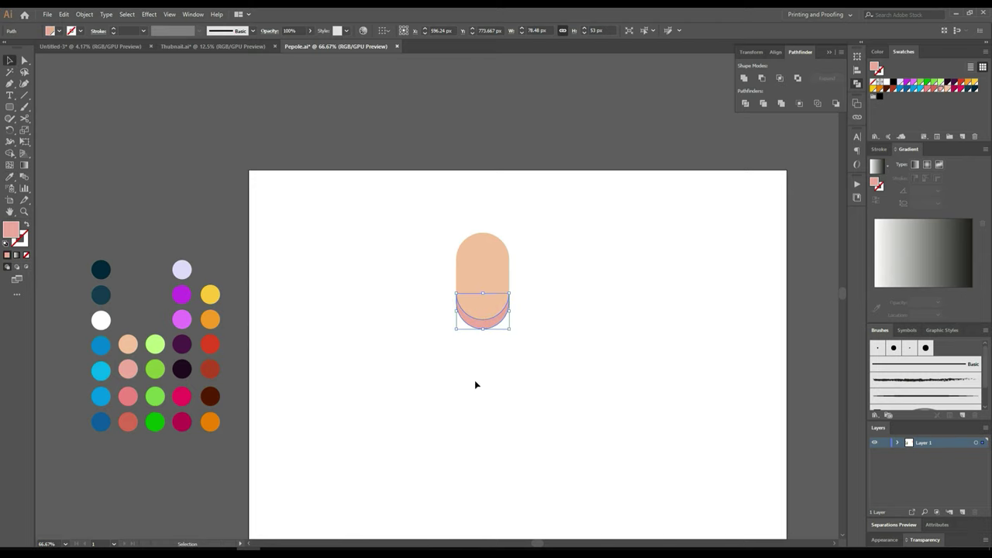
{"action": "left_click", "coordinate": [475, 384]}
Step: Duplicate the peach pill downward, then delete the unwanted copy
{"action": "scroll", "coordinate": [475, 384], "scroll_direction": "up", "scroll_amount": 2}
{"action": "scroll", "coordinate": [489, 343], "scroll_direction": "up", "scroll_amount": 1}
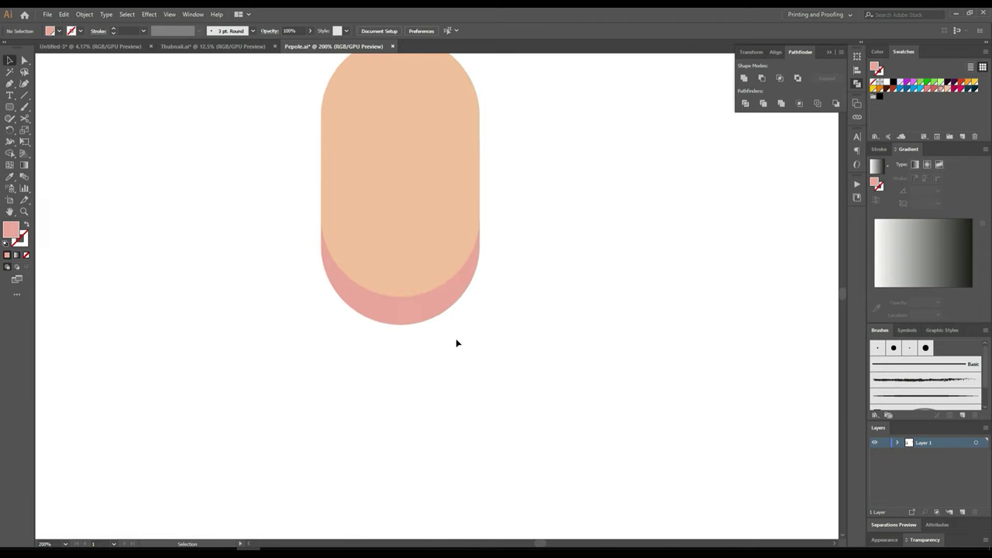
{"action": "left_click", "coordinate": [412, 178]}
{"action": "left_click_drag", "start_coordinate": [410, 176], "coordinate": [363, 486]}
{"action": "scroll", "coordinate": [433, 418], "scroll_direction": "down", "scroll_amount": 2}
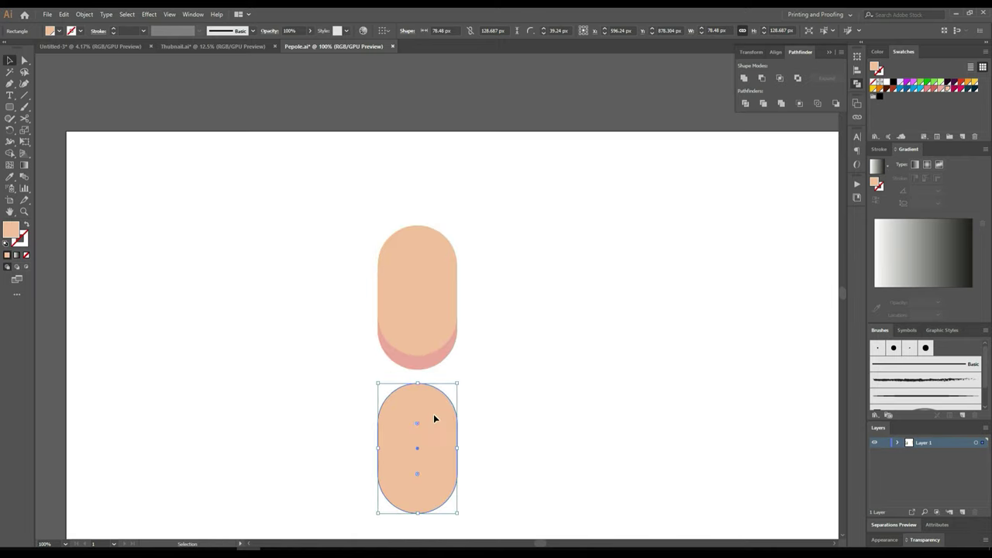
{"action": "key", "text": "Delete"}
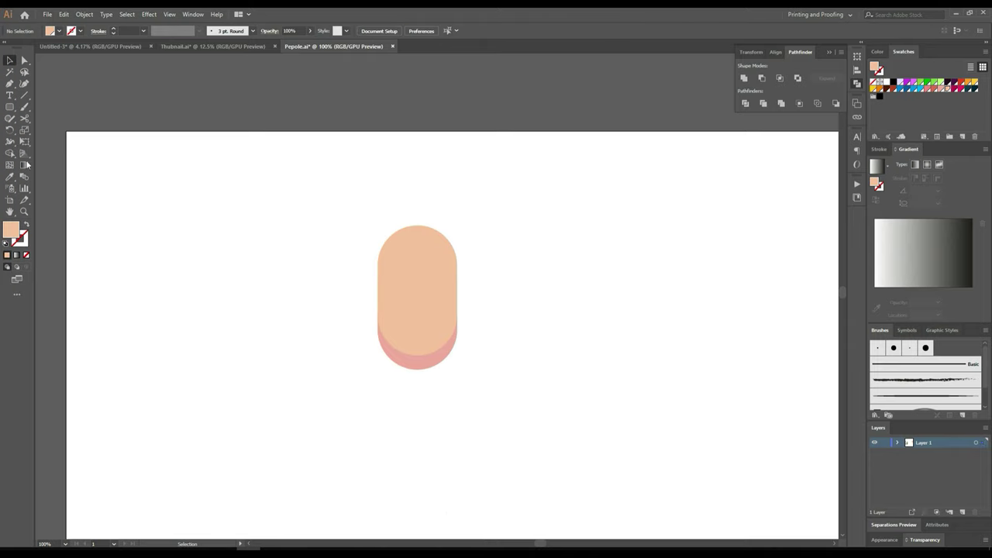
Step: Draw a 147.12 px peach circle below the pill, nudged slightly lower, and check the three shapes
{"action": "left_click_drag", "start_coordinate": [10, 107], "coordinate": [55, 130]}
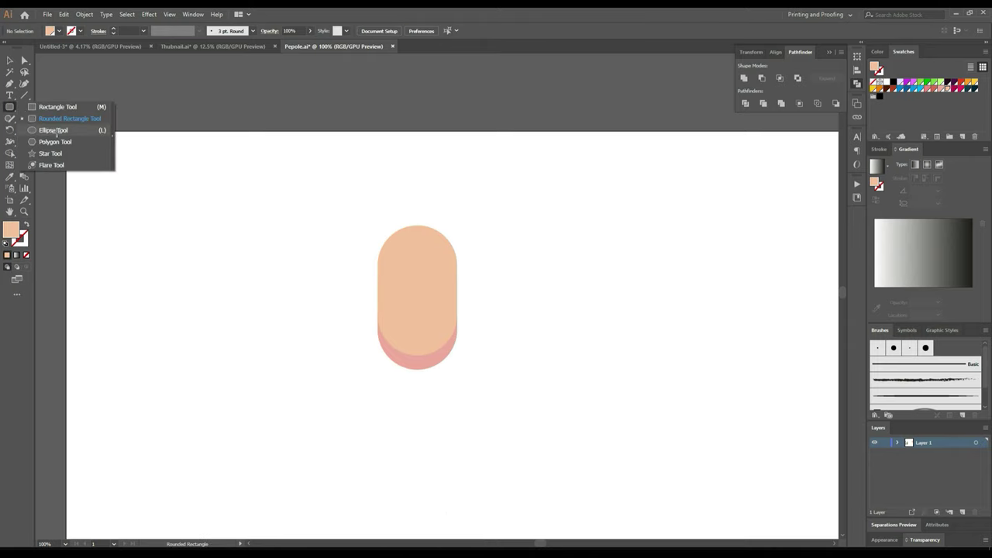
{"action": "mouse_move", "coordinate": [417, 382]}
{"action": "left_mouse_down"}
{"action": "mouse_move", "coordinate": [501, 340]}
{"action": "mouse_move", "coordinate": [493, 339]}
{"action": "left_mouse_up"}
{"action": "key", "text": "shift+Down"}
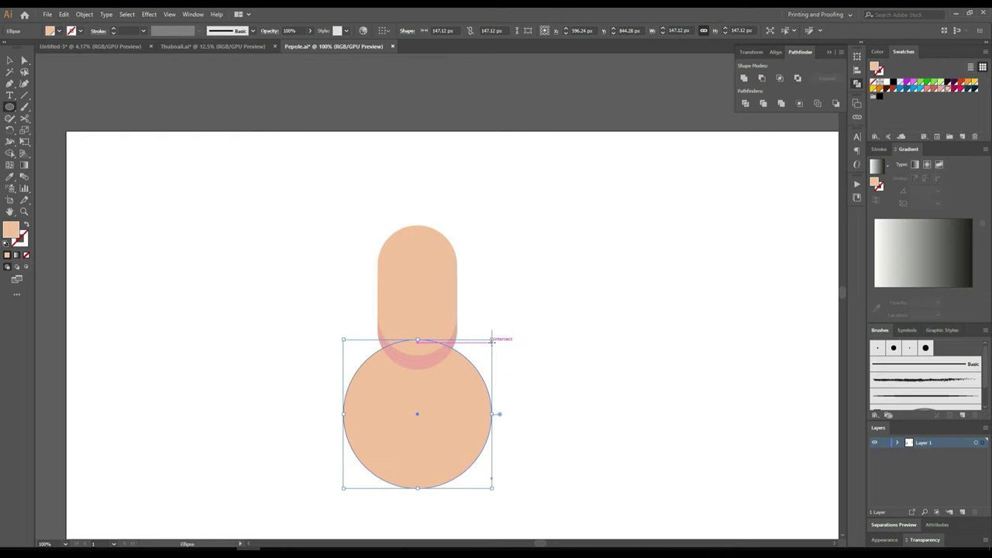
{"action": "left_click", "coordinate": [551, 380]}
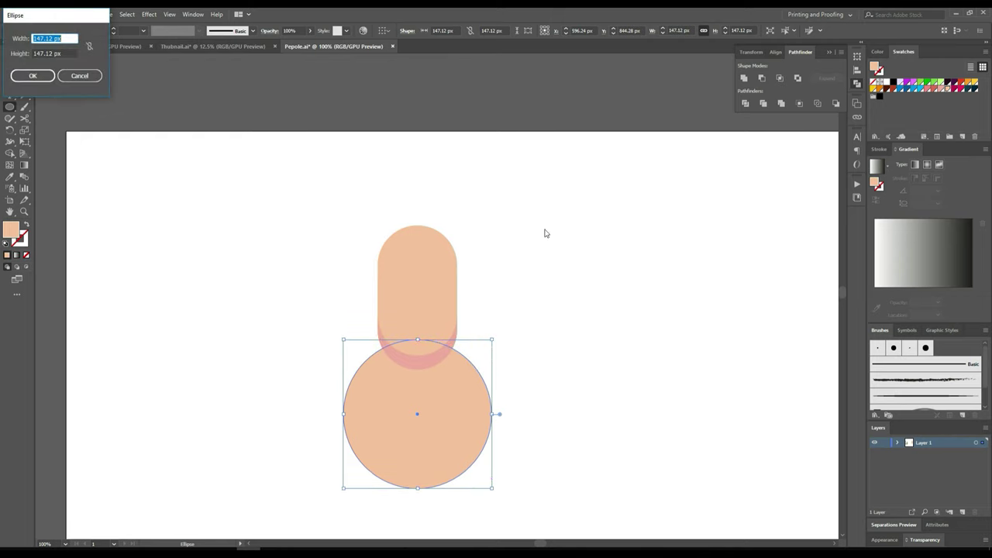
{"action": "left_click", "coordinate": [82, 79]}
{"action": "left_click", "coordinate": [9, 61]}
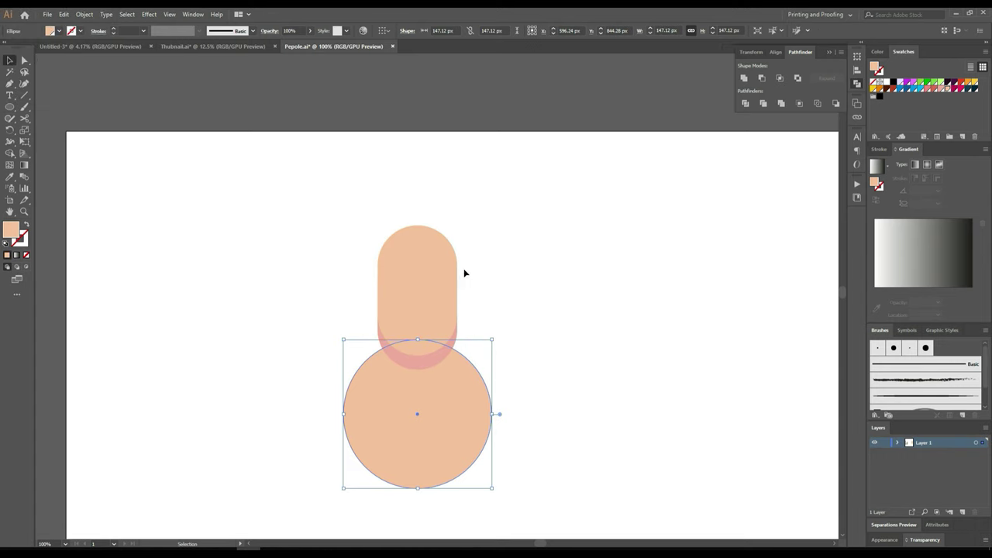
{"action": "left_click", "coordinate": [595, 263]}
{"action": "left_click_drag", "start_coordinate": [461, 471], "coordinate": [336, 500]}
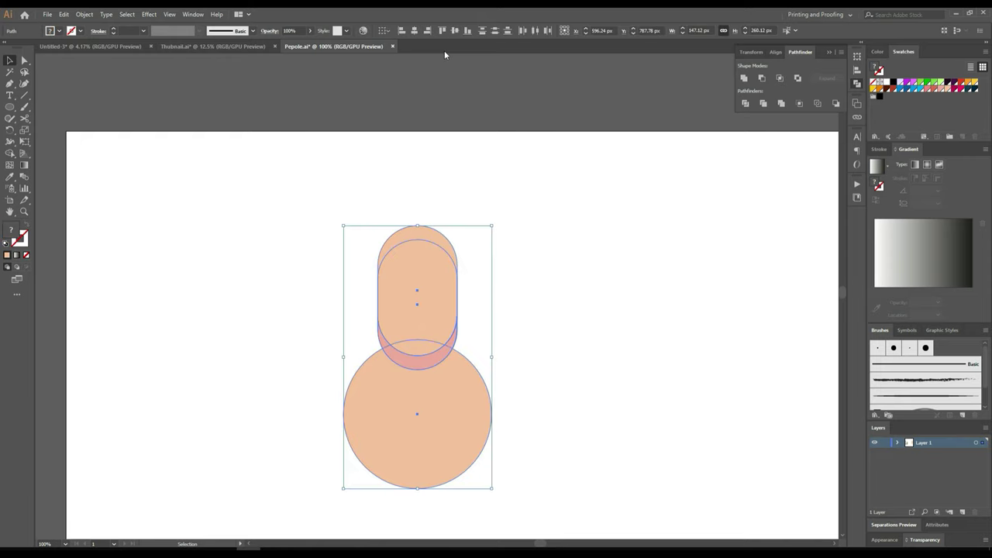
{"action": "left_click", "coordinate": [558, 297]}
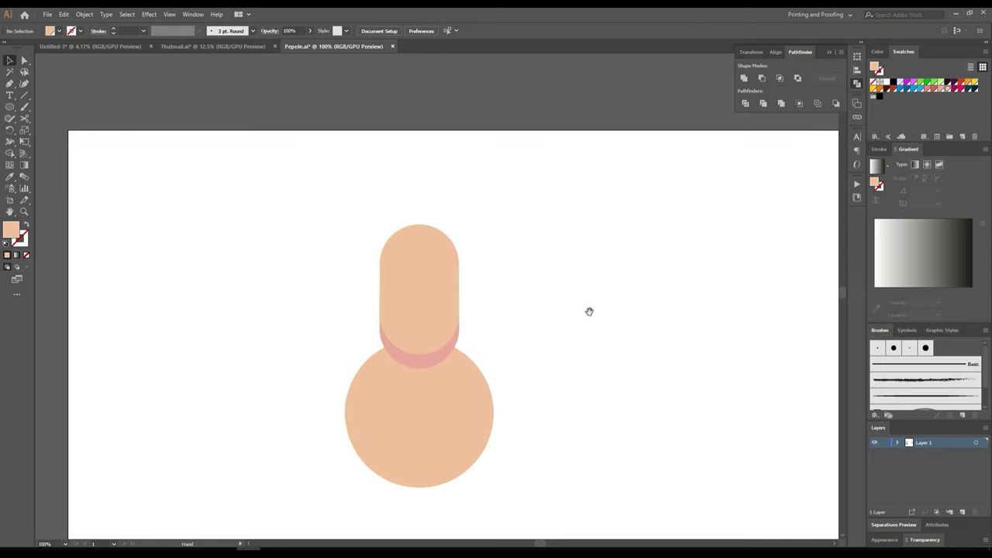
{"action": "left_click_drag", "start_coordinate": [497, 411], "coordinate": [526, 246]}
Step: Draw a wide peach rounded rectangle across the circle, round it into a pill and narrow its left end
{"action": "left_click", "coordinate": [10, 106]}
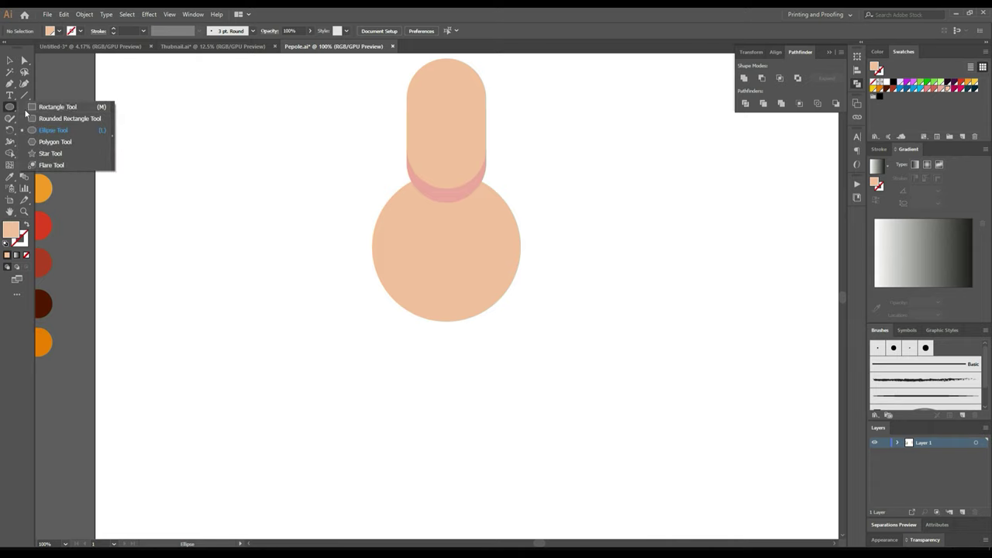
{"action": "left_click", "coordinate": [62, 119]}
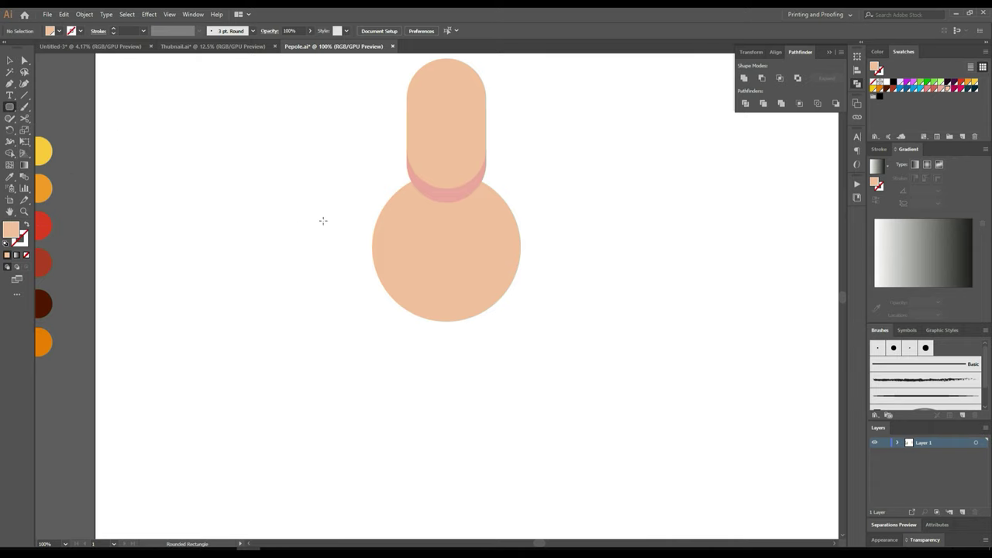
{"action": "left_click_drag", "start_coordinate": [318, 222], "coordinate": [577, 295]}
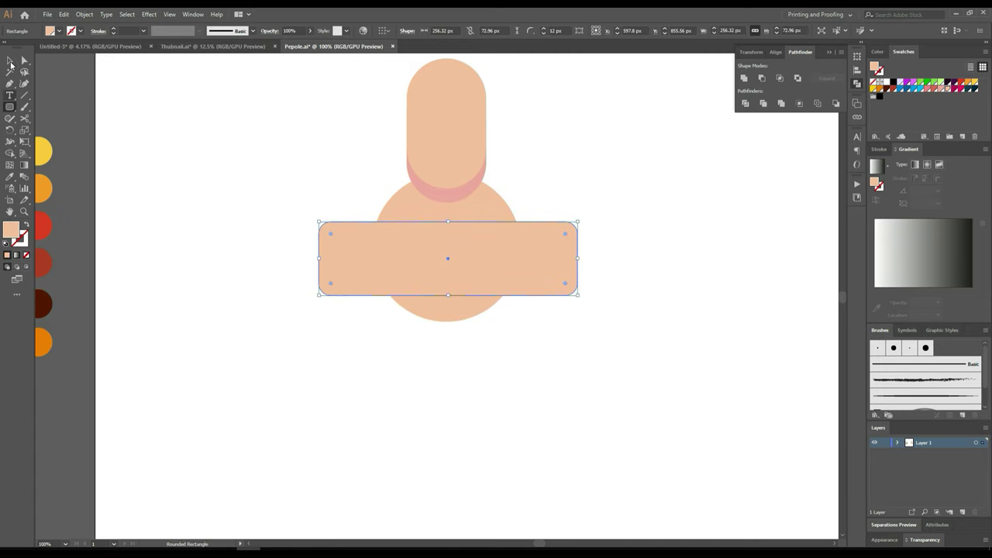
{"action": "left_click", "coordinate": [10, 64]}
{"action": "left_click_drag", "start_coordinate": [330, 234], "coordinate": [485, 279]}
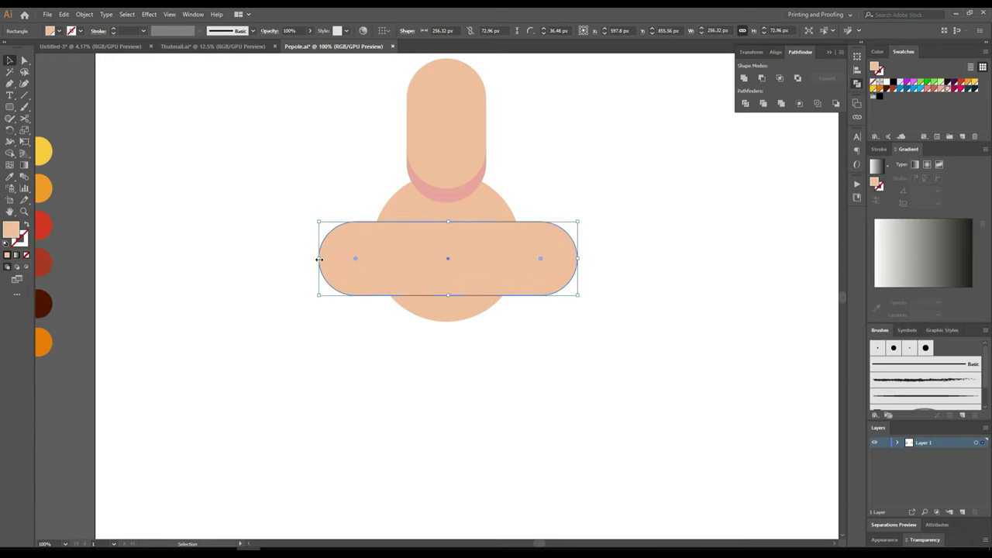
{"action": "left_click_drag", "start_coordinate": [319, 259], "coordinate": [341, 259]}
Step: Zoom out to 50% to check the head, circle and pill together, then return to 100%
{"action": "key", "text": "ctrl+minus"}
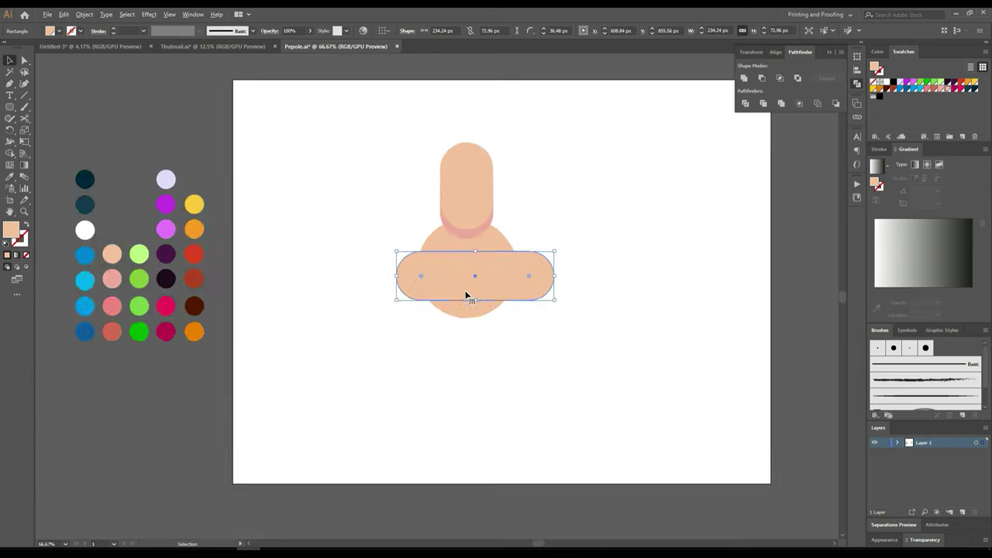
{"action": "key", "text": "ctrl+minus"}
{"action": "left_click", "coordinate": [413, 193]}
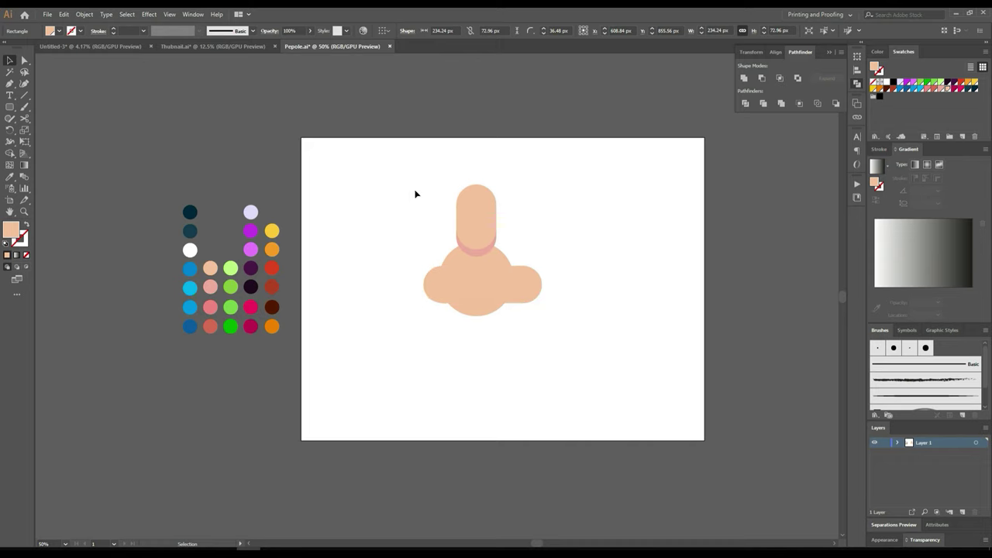
{"action": "left_click_drag", "start_coordinate": [409, 162], "coordinate": [552, 354]}
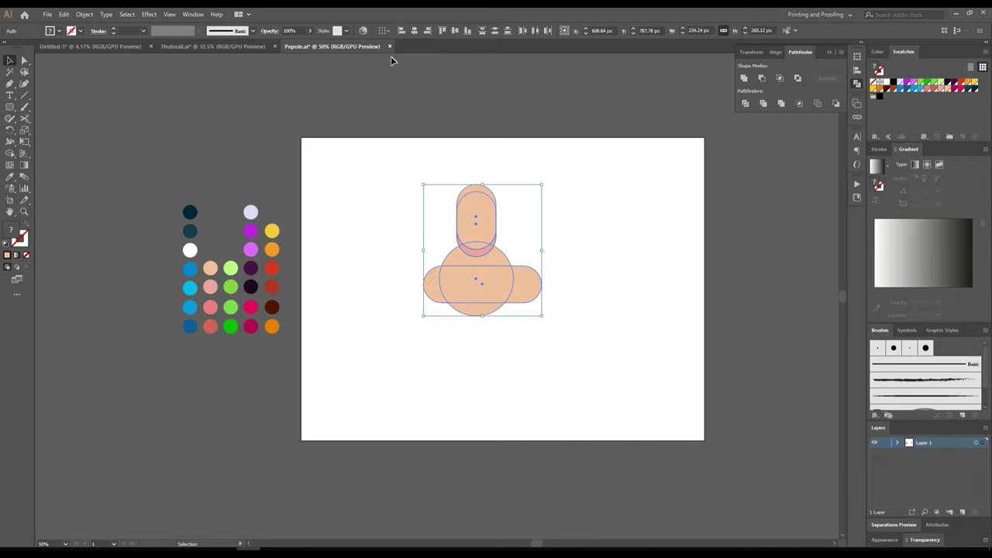
{"action": "left_click", "coordinate": [596, 255]}
{"action": "key", "text": "ctrl+plus"}
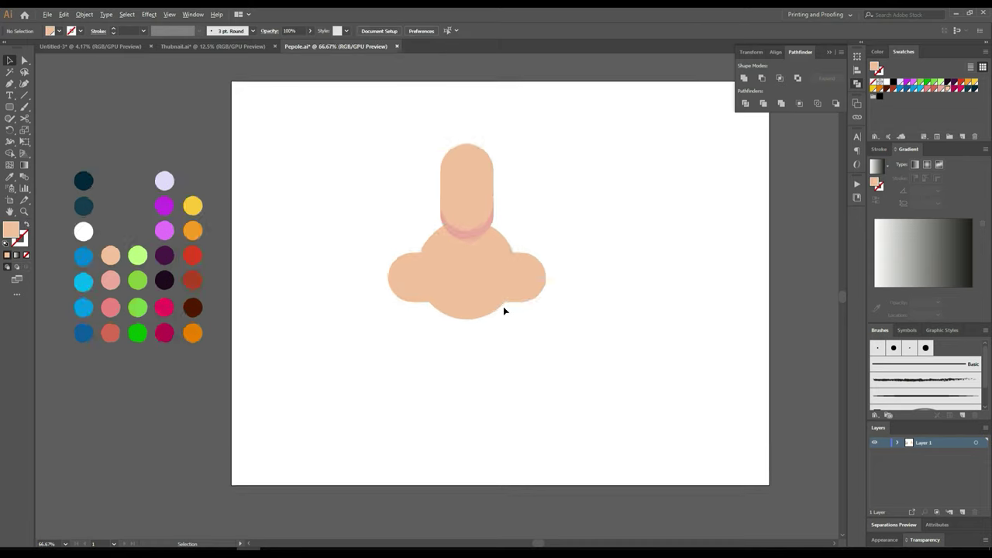
{"action": "key", "text": "ctrl+plus"}
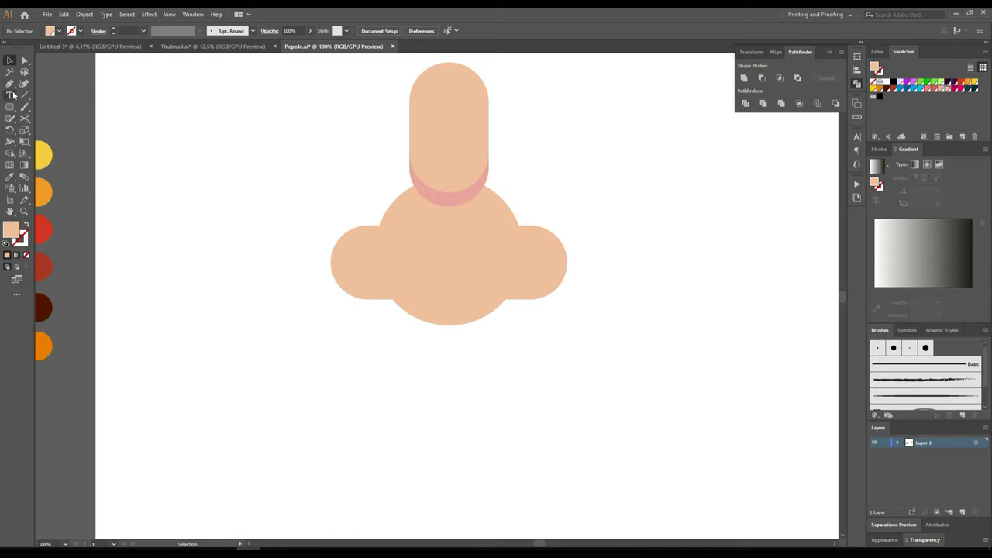
Step: Pan left to the swatch circles and sample the coral pink as the fill
{"action": "left_click", "coordinate": [9, 108]}
{"action": "scroll", "coordinate": [394, 210], "scroll_direction": "left", "scroll_amount": 5}
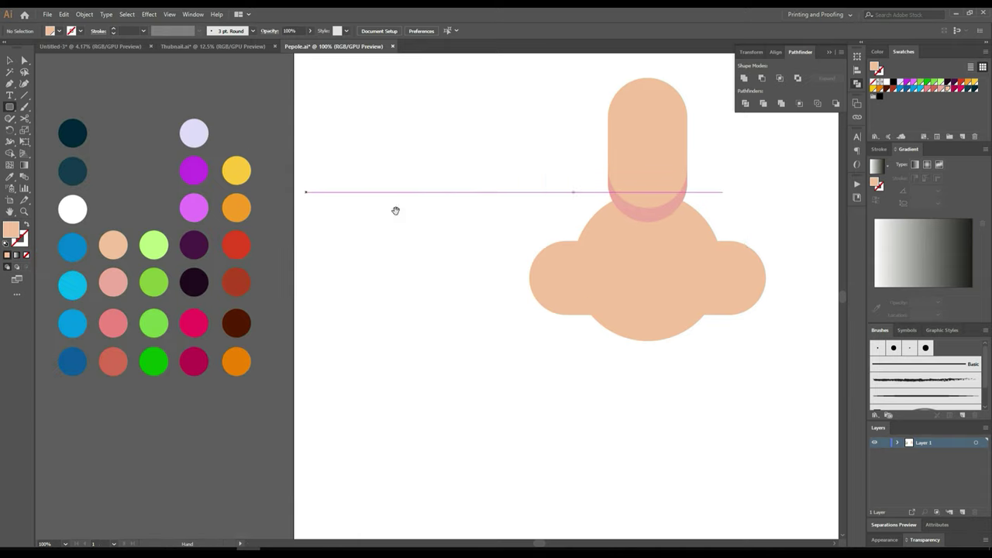
{"action": "scroll", "coordinate": [153, 228], "scroll_direction": "left", "scroll_amount": 3}
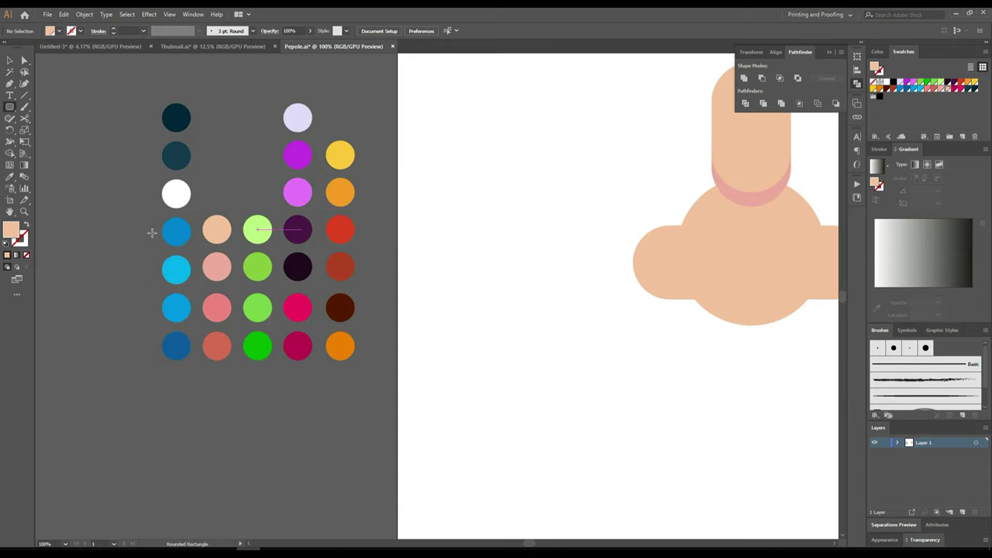
{"action": "left_click", "coordinate": [10, 178]}
{"action": "left_click", "coordinate": [215, 305]}
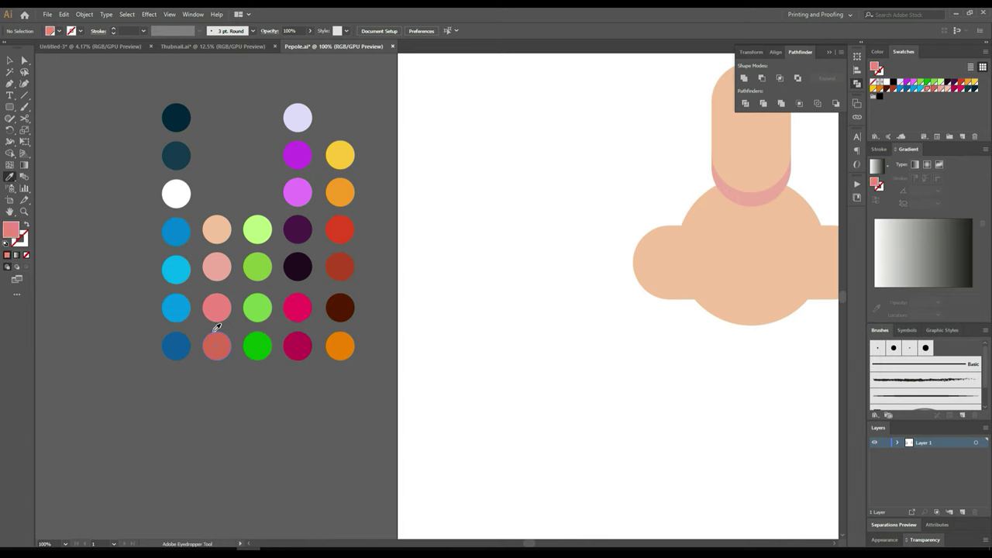
Step: Draw a pink circle at the torso's left, send it to back and shrink it to about 109 px
{"action": "mouse_move", "coordinate": [10, 107]}
{"action": "left_mouse_down"}
{"action": "mouse_move", "coordinate": [26, 131]}
{"action": "mouse_move", "coordinate": [52, 130]}
{"action": "left_mouse_up"}
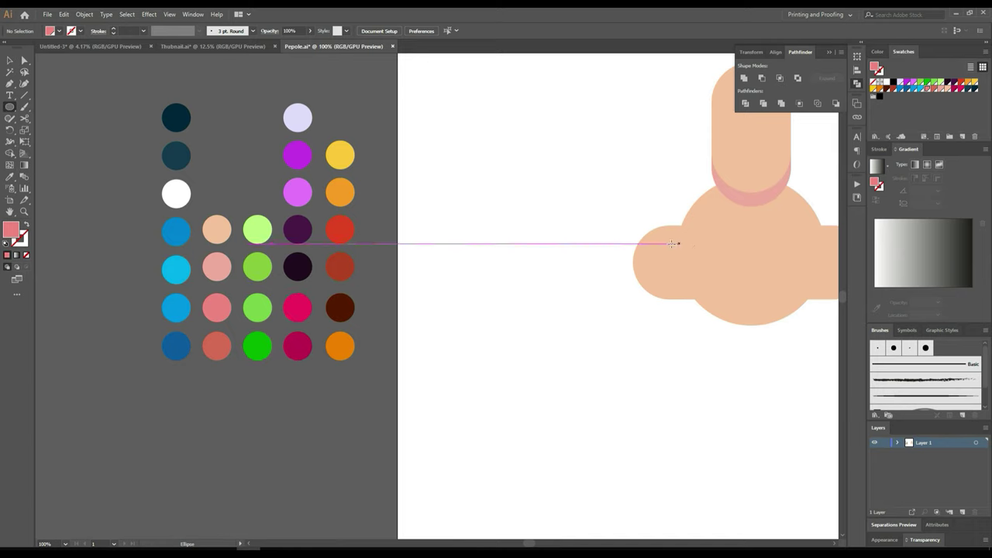
{"action": "left_click_drag", "start_coordinate": [665, 267], "coordinate": [734, 231]}
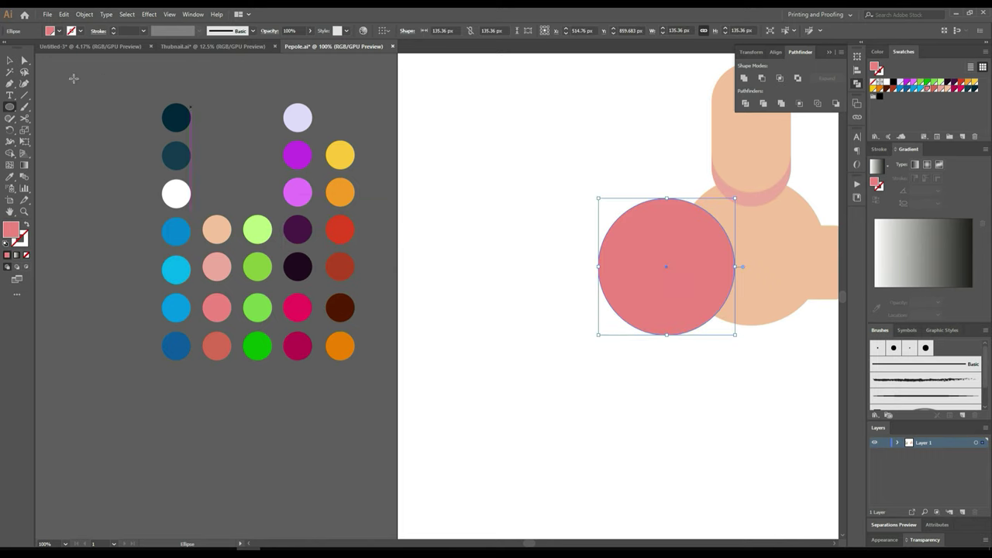
{"action": "left_click", "coordinate": [10, 61]}
{"action": "key", "text": "ctrl+shift+bracketleft"}
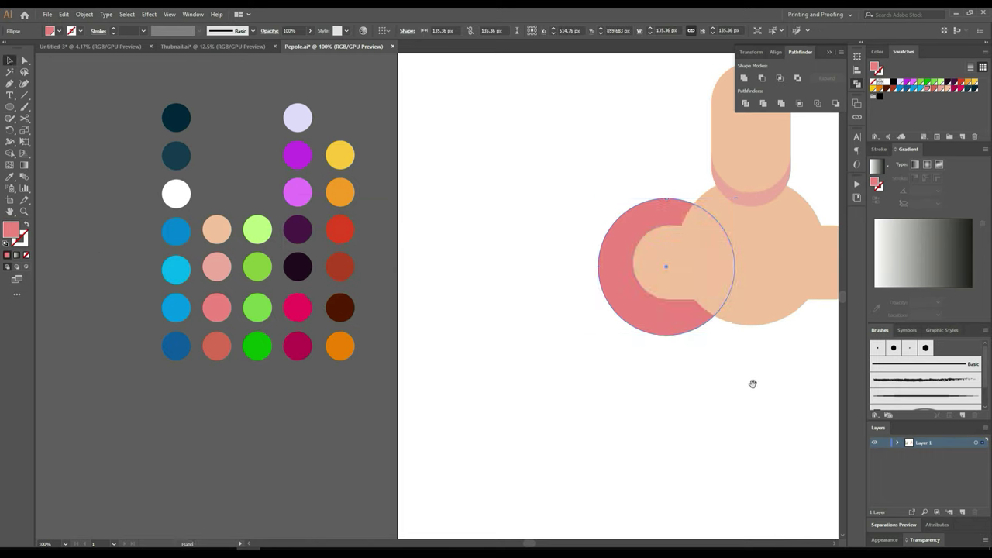
{"action": "scroll", "coordinate": [653, 395], "scroll_direction": "right", "scroll_amount": 6}
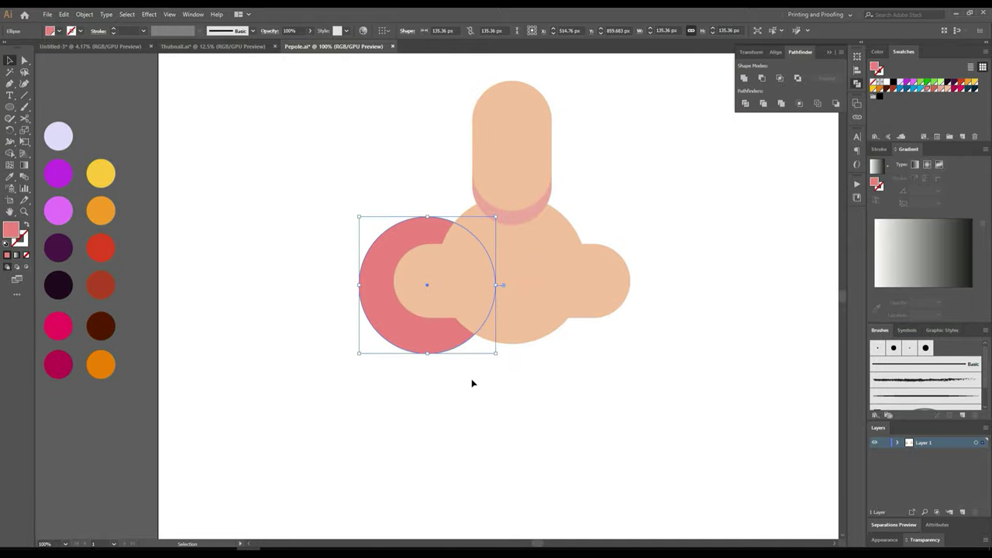
{"action": "left_click_drag", "start_coordinate": [495, 354], "coordinate": [478, 336]}
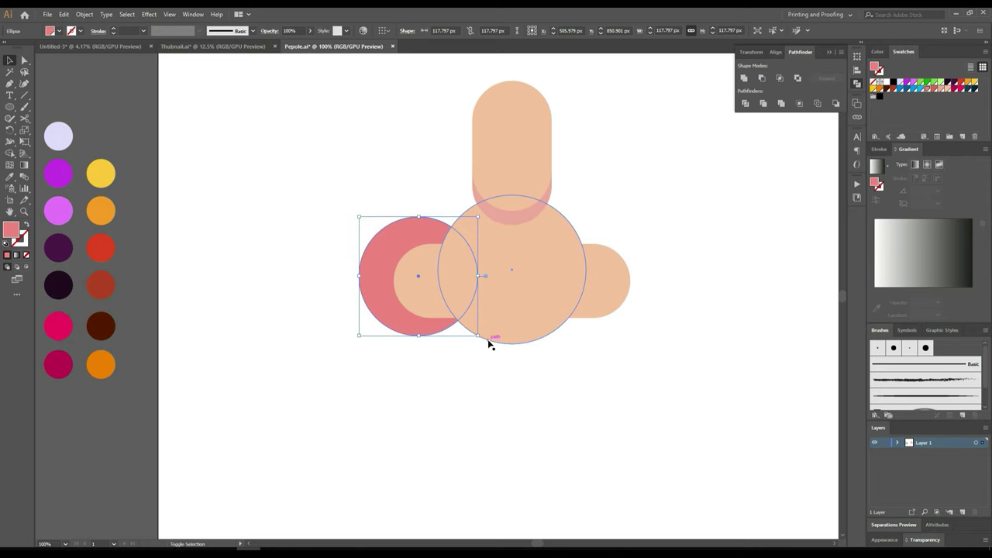
{"action": "key", "text": "Down"}
{"action": "key", "text": "Down"}
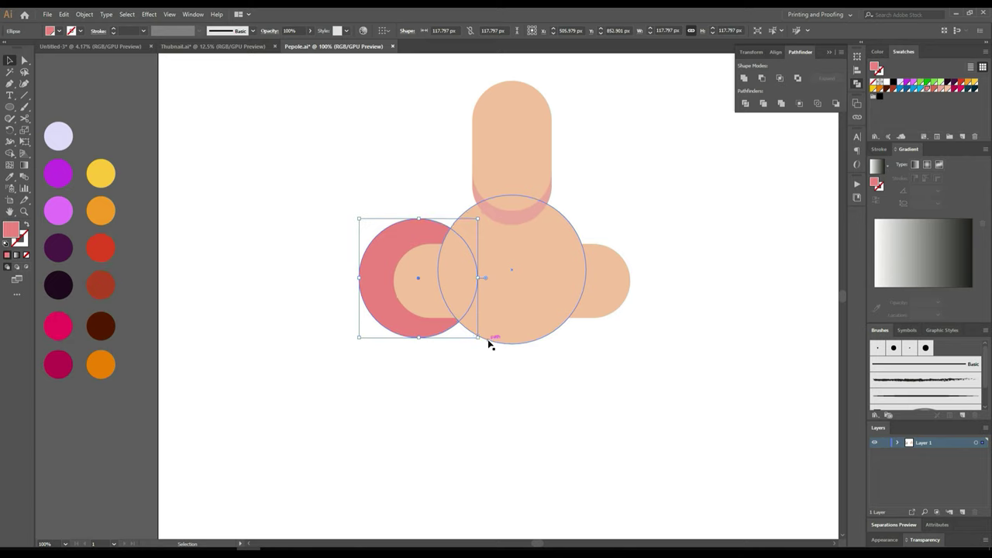
{"action": "left_click_drag", "start_coordinate": [361, 224], "coordinate": [368, 213]}
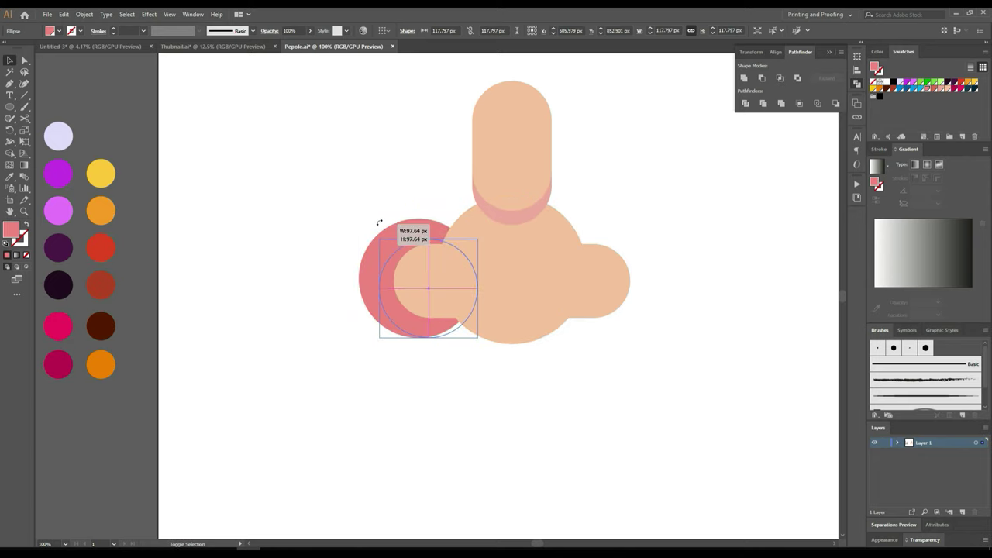
{"action": "left_click", "coordinate": [459, 364]}
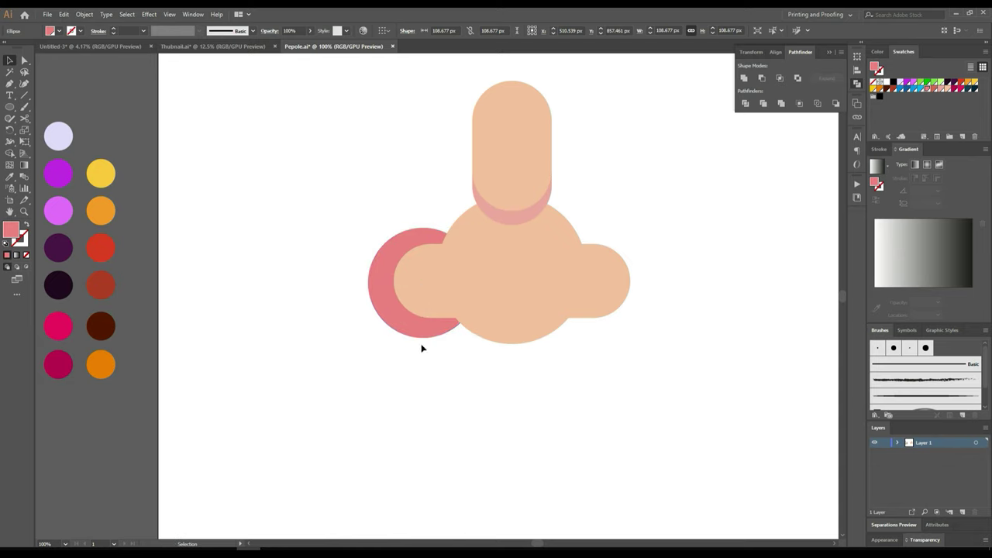
Step: Copy the pink circle to the right side and horizontally centre all the figure's shapes
{"action": "left_click_drag", "start_coordinate": [404, 331], "coordinate": [575, 331]}
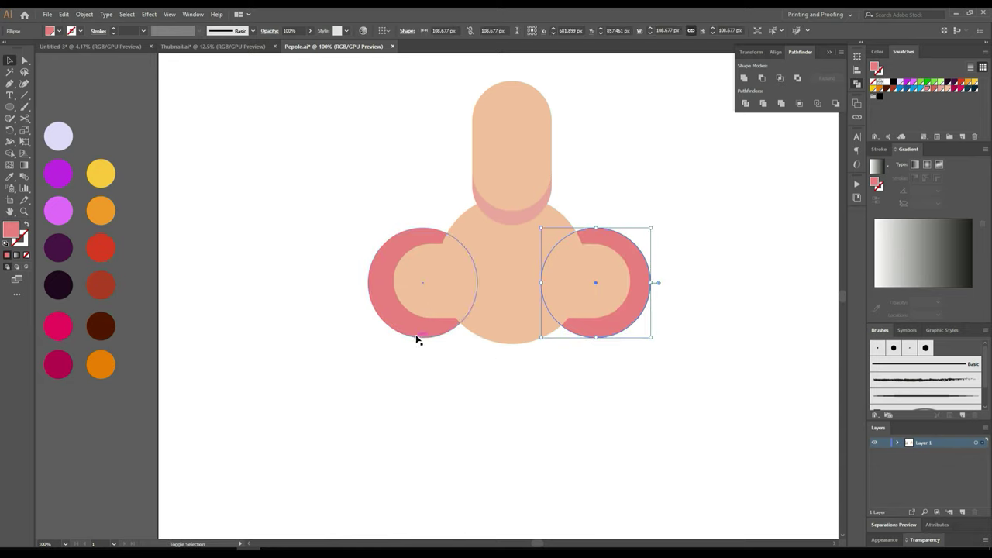
{"action": "left_click", "coordinate": [416, 337], "text": "shift"}
{"action": "key", "text": "v"}
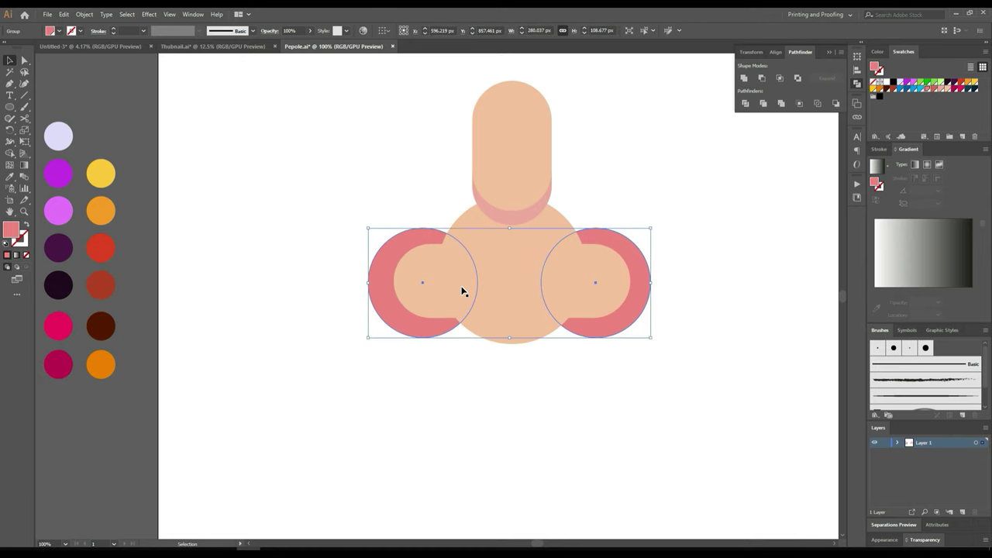
{"action": "scroll", "coordinate": [496, 392], "scroll_direction": "down", "scroll_amount": 2, "text": "alt"}
{"action": "left_click", "coordinate": [478, 431]}
{"action": "left_click_drag", "start_coordinate": [451, 423], "coordinate": [563, 239]}
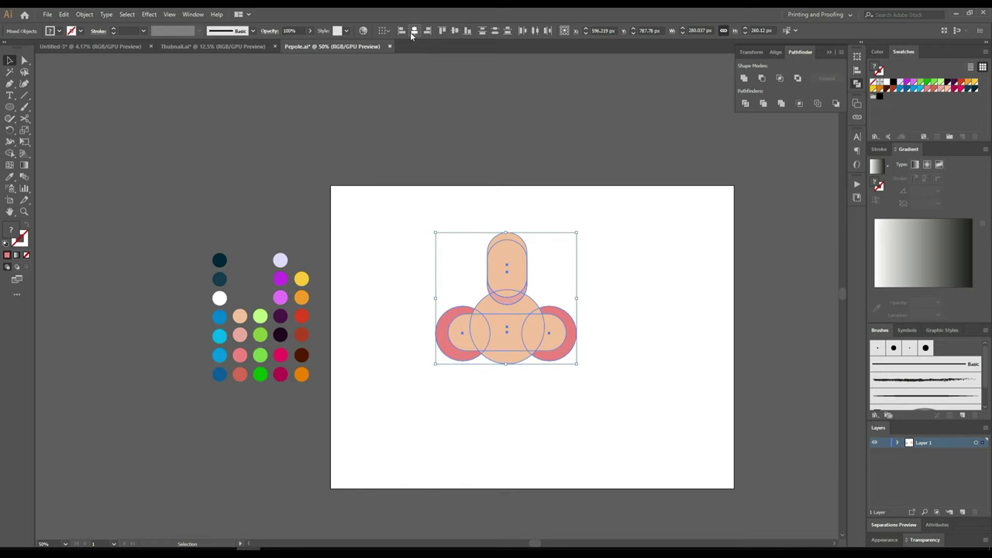
{"action": "left_click", "coordinate": [412, 33]}
Step: Direct-select both pink side circles and the large centre circle
{"action": "left_click", "coordinate": [429, 326]}
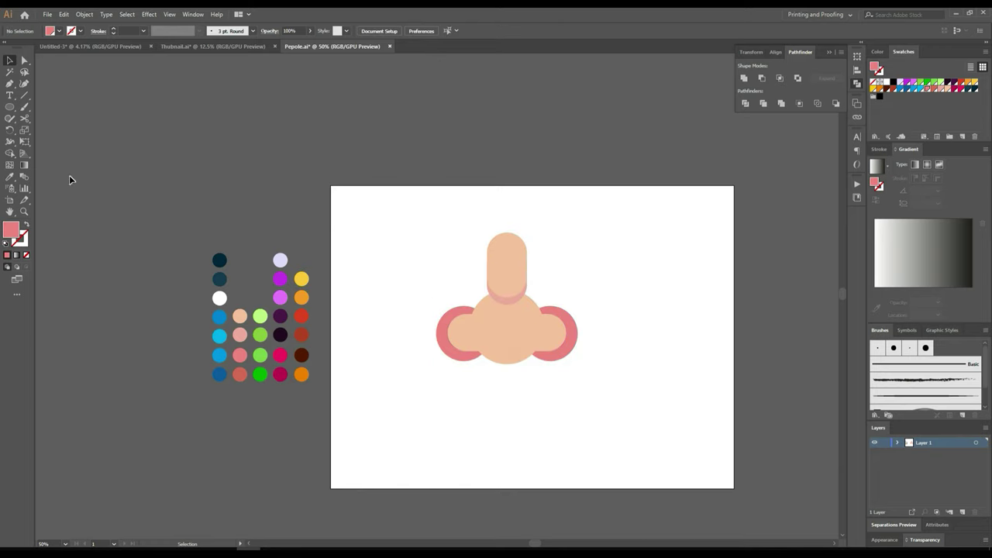
{"action": "scroll", "coordinate": [414, 438], "scroll_direction": "up", "scroll_amount": 1}
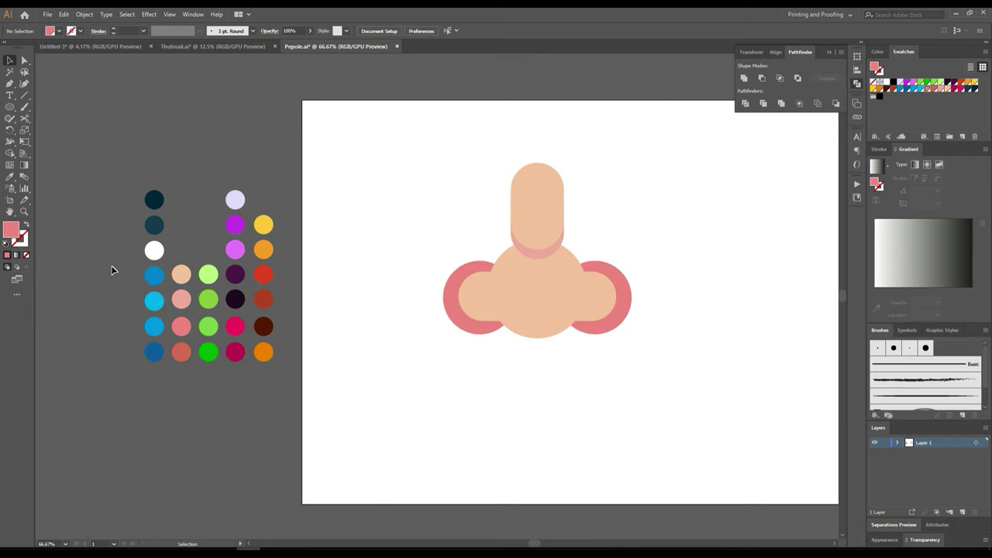
{"action": "left_click", "coordinate": [24, 60]}
{"action": "scroll", "coordinate": [503, 288], "scroll_direction": "up", "scroll_amount": 2}
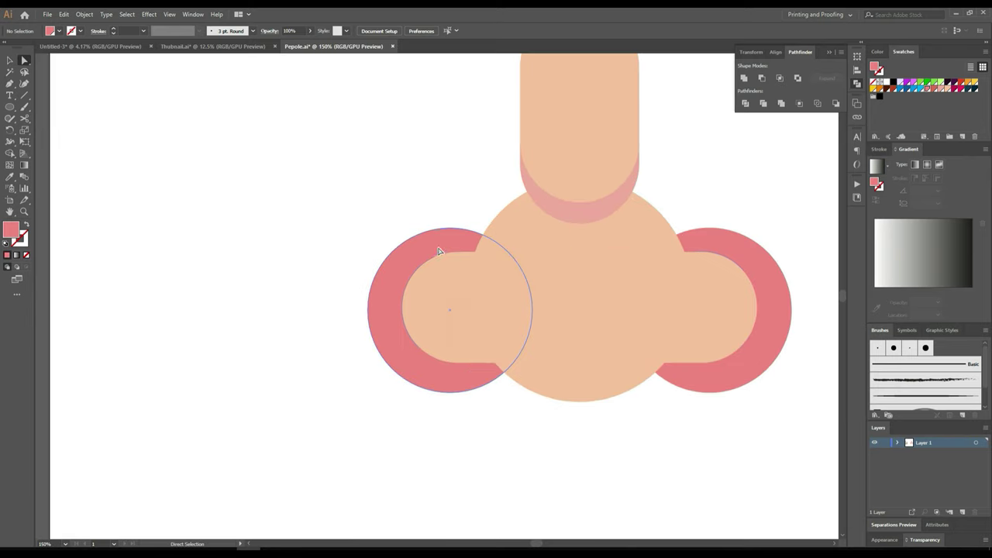
{"action": "left_click", "coordinate": [440, 246]}
{"action": "left_click", "coordinate": [730, 250], "text": "shift"}
{"action": "left_click", "coordinate": [625, 219], "text": "shift"}
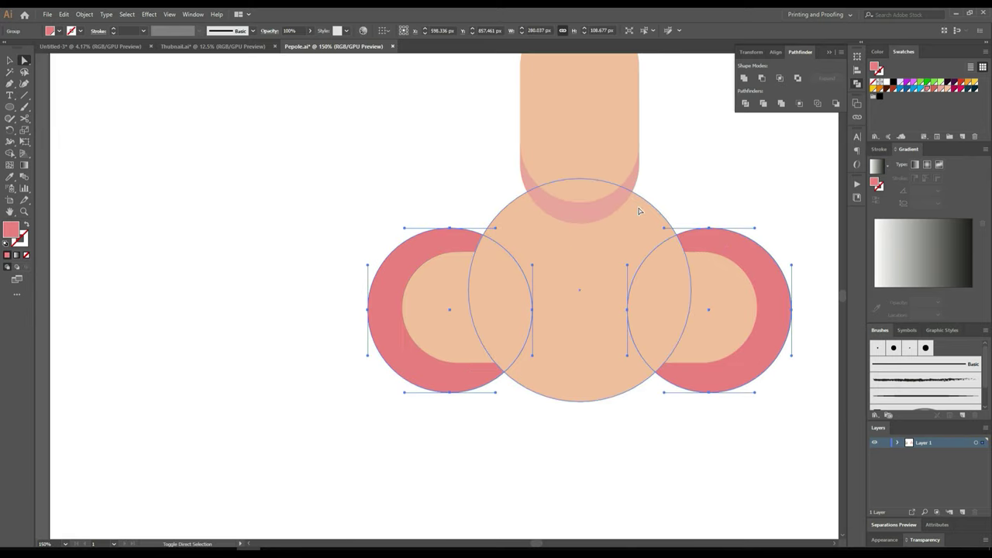
{"action": "left_click", "coordinate": [640, 211], "text": "shift"}
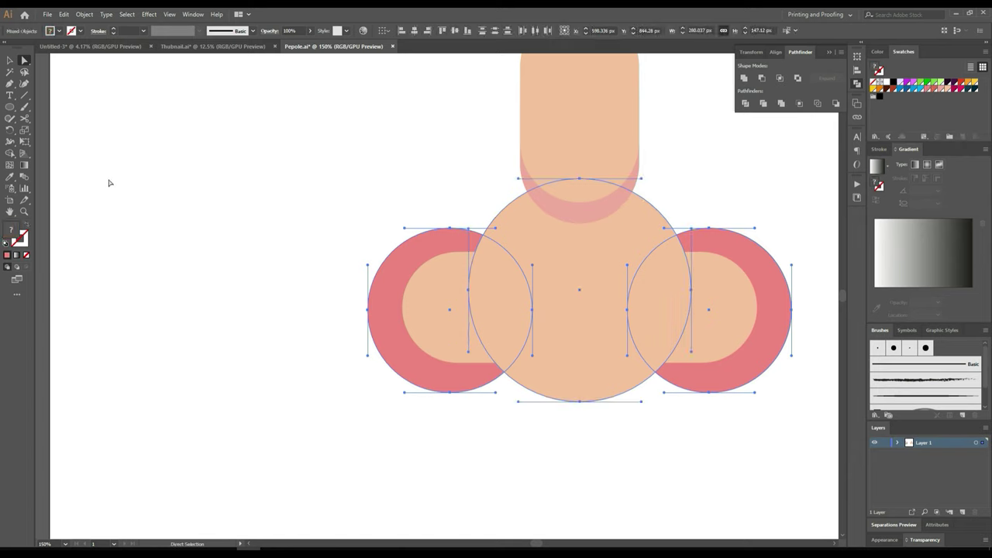
Step: Apply the peach fill to the selected circles with the Eyedropper, undoing the accidental pink sample
{"action": "left_click", "coordinate": [10, 177]}
{"action": "left_click", "coordinate": [564, 225]}
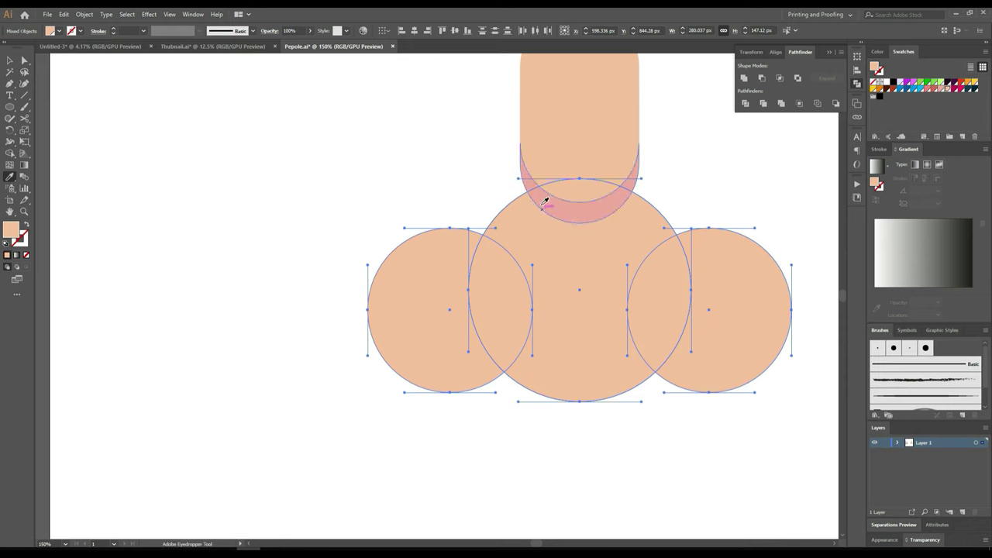
{"action": "left_click", "coordinate": [545, 197]}
{"action": "left_click", "coordinate": [24, 60]}
{"action": "left_click", "coordinate": [339, 157]}
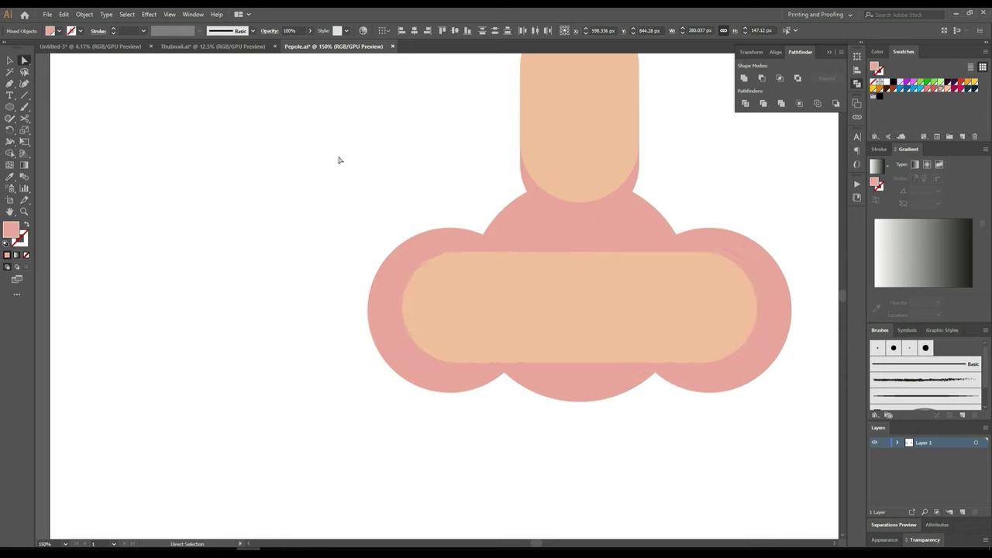
{"action": "key", "text": "ctrl+z"}
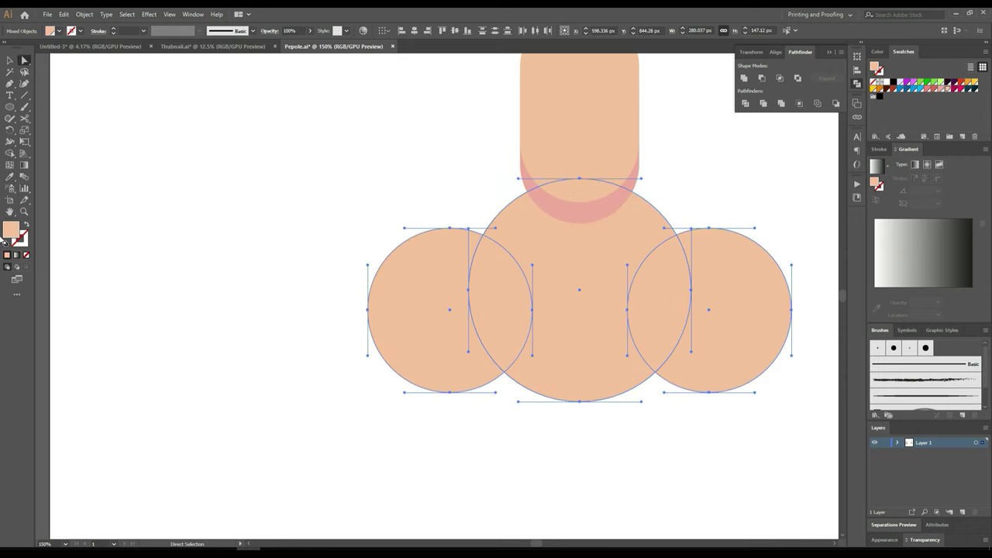
Step: Give the three circles a darker peach fill in the Color Picker, fine-tuning the shade
{"action": "double_click", "coordinate": [8, 235]}
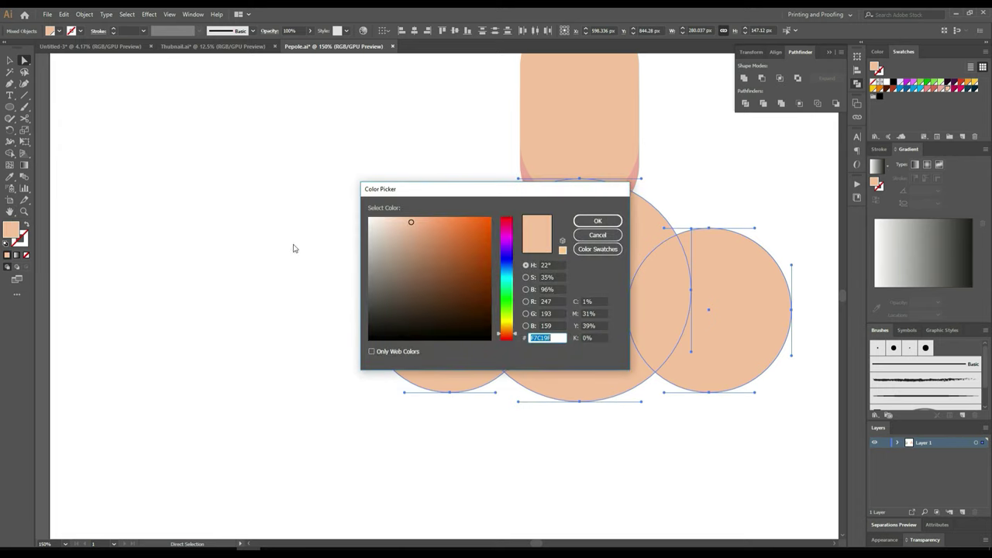
{"action": "left_click", "coordinate": [414, 230]}
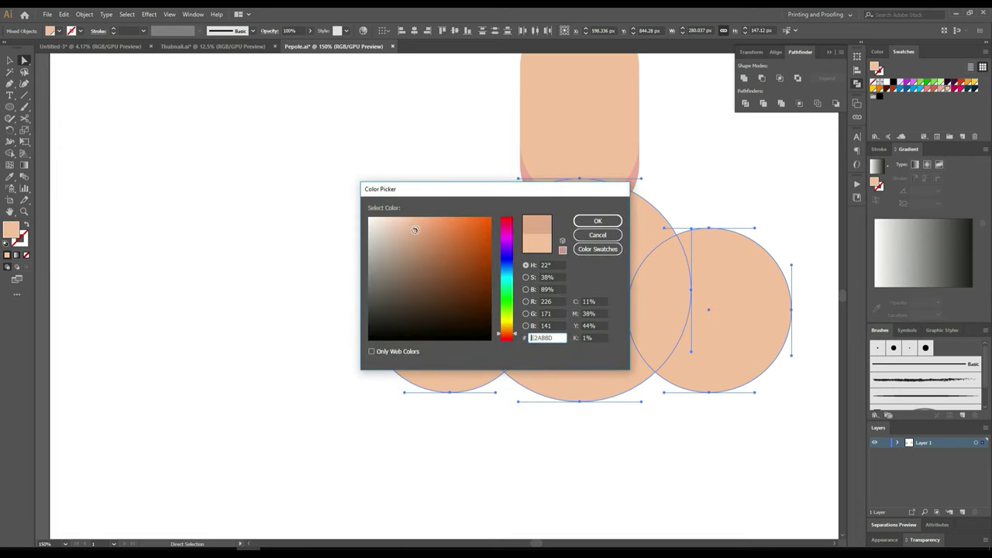
{"action": "left_click", "coordinate": [597, 221]}
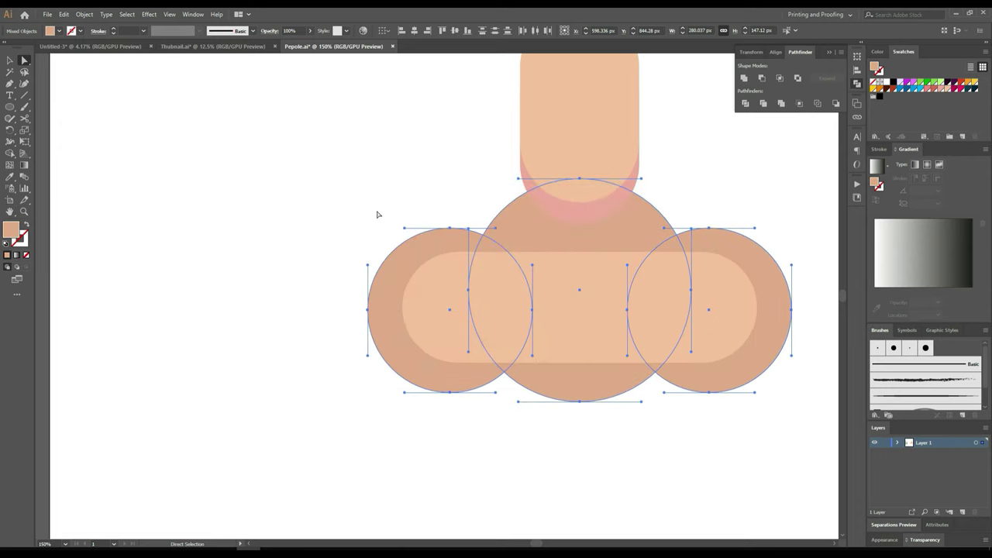
{"action": "double_click", "coordinate": [12, 228]}
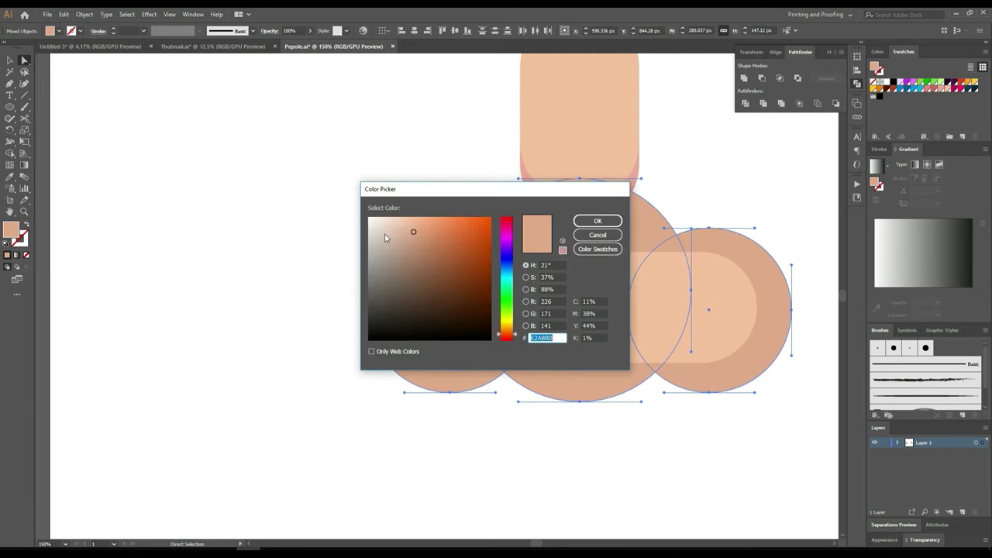
{"action": "left_click", "coordinate": [409, 232]}
{"action": "left_click", "coordinate": [410, 231]}
{"action": "left_click", "coordinate": [411, 232]}
{"action": "left_click_drag", "start_coordinate": [415, 233], "coordinate": [424, 233]}
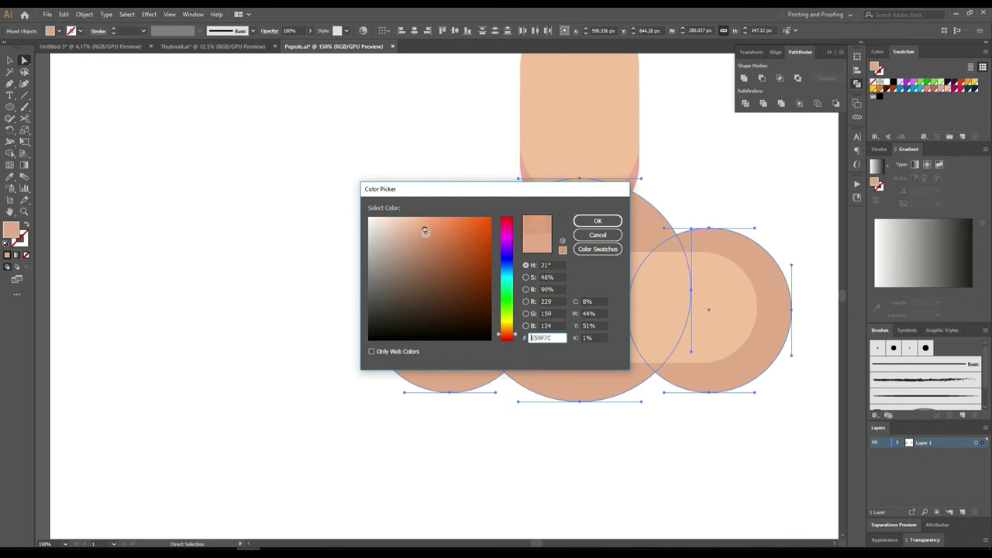
{"action": "left_click", "coordinate": [609, 222]}
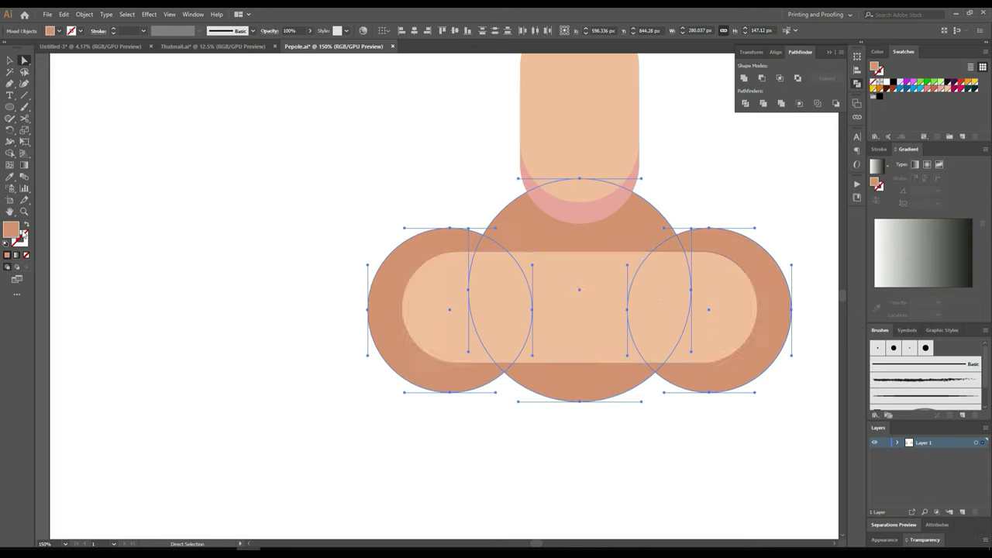
Step: Adjust the circles' fill to E8A689 in the Color Picker and deselect them
{"action": "double_click", "coordinate": [11, 230]}
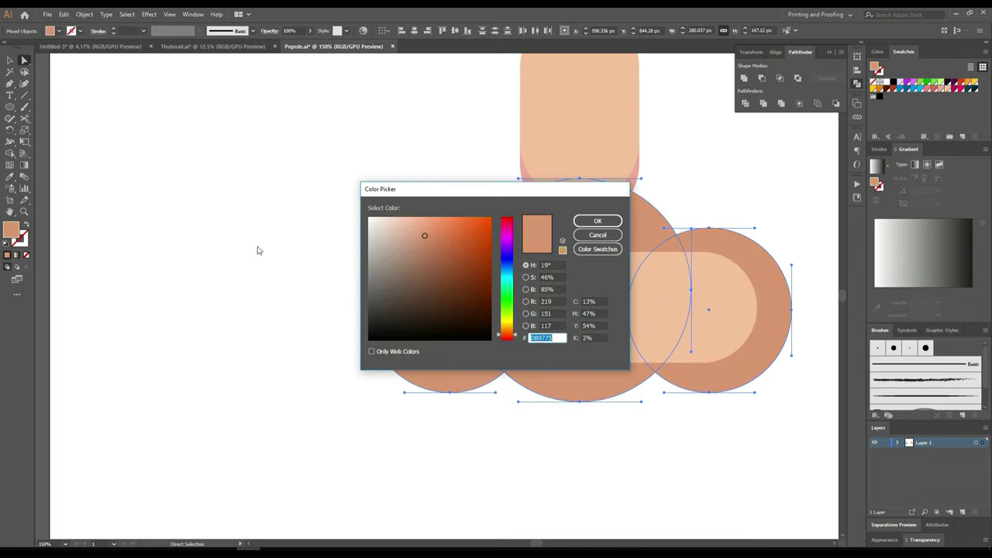
{"action": "left_click_drag", "start_coordinate": [424, 233], "coordinate": [419, 227]}
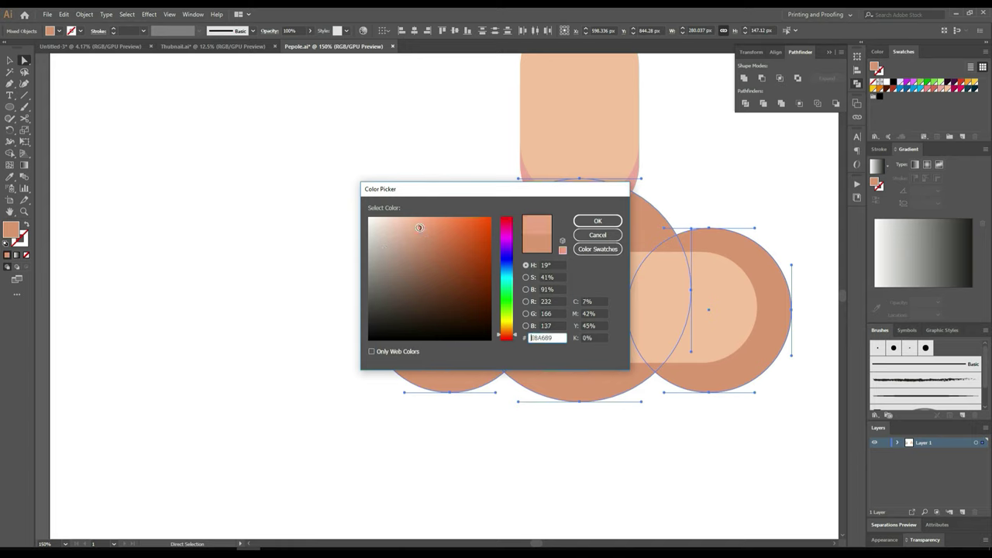
{"action": "left_click", "coordinate": [591, 223]}
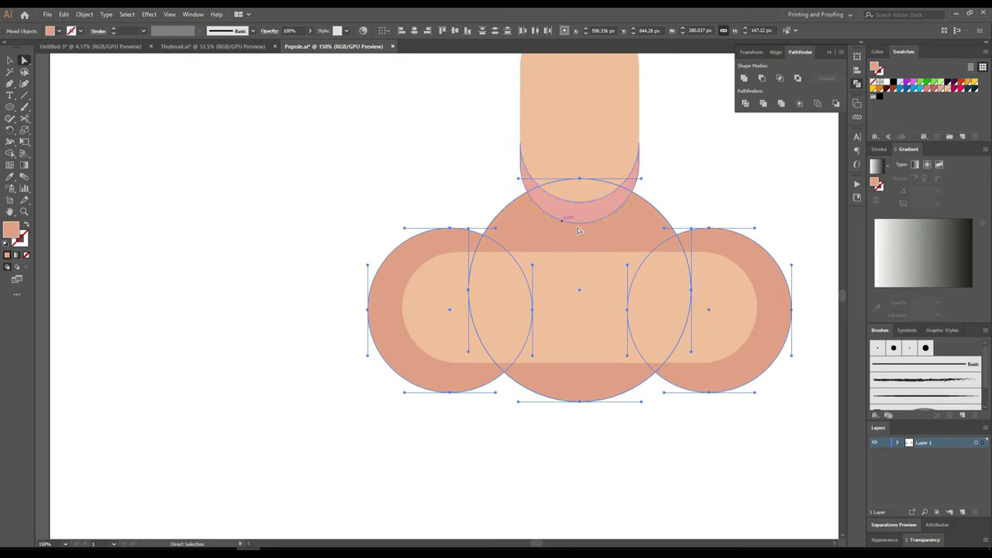
{"action": "left_click", "coordinate": [720, 199]}
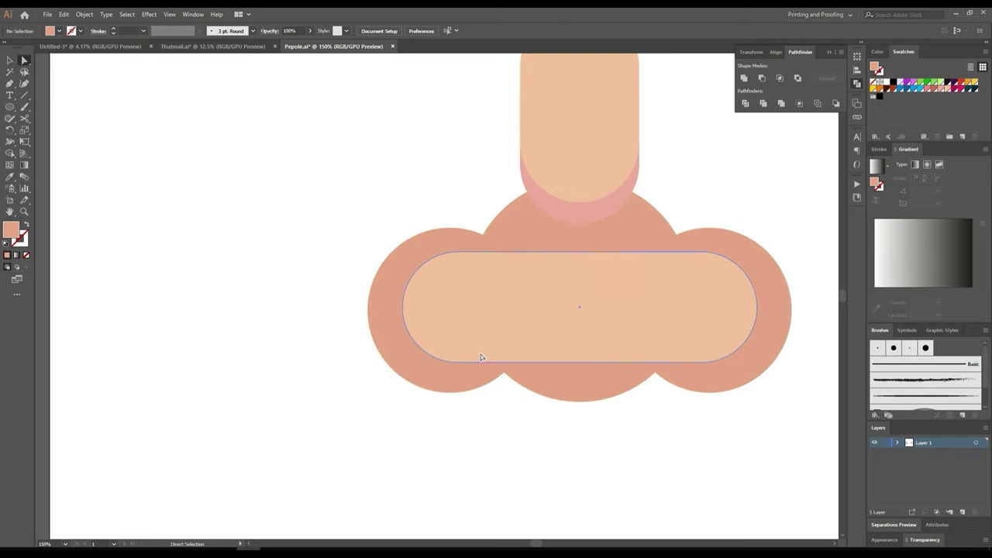
Step: Refill the half-circle under the neck with darker salmon D8937C, then deselect and zoom out
{"action": "left_click", "coordinate": [588, 219]}
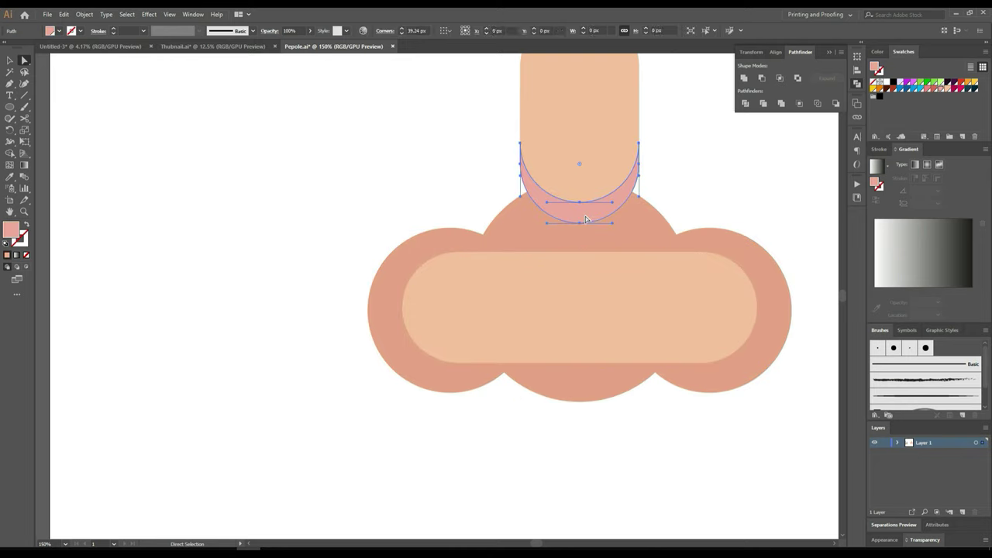
{"action": "left_click", "coordinate": [11, 176]}
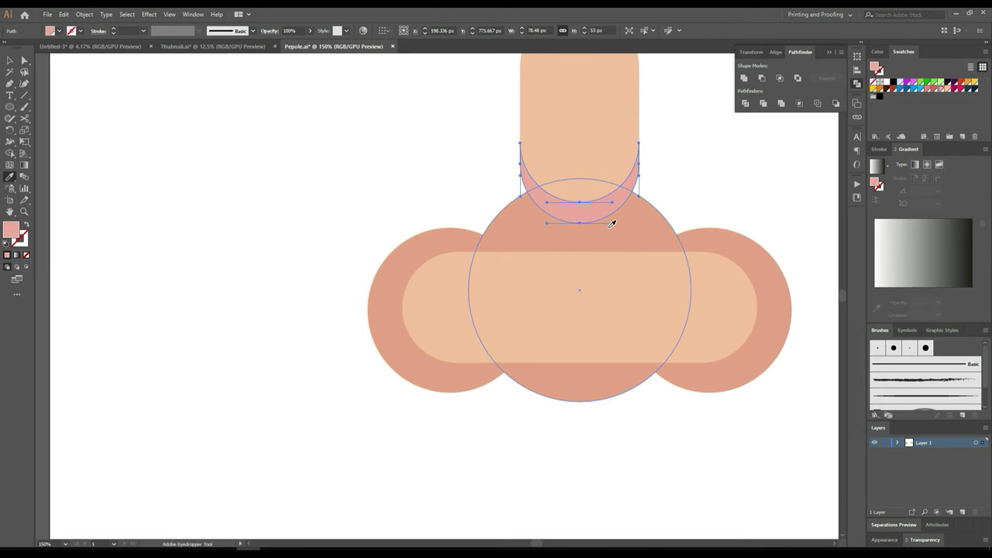
{"action": "left_click", "coordinate": [611, 224]}
{"action": "double_click", "coordinate": [9, 231]}
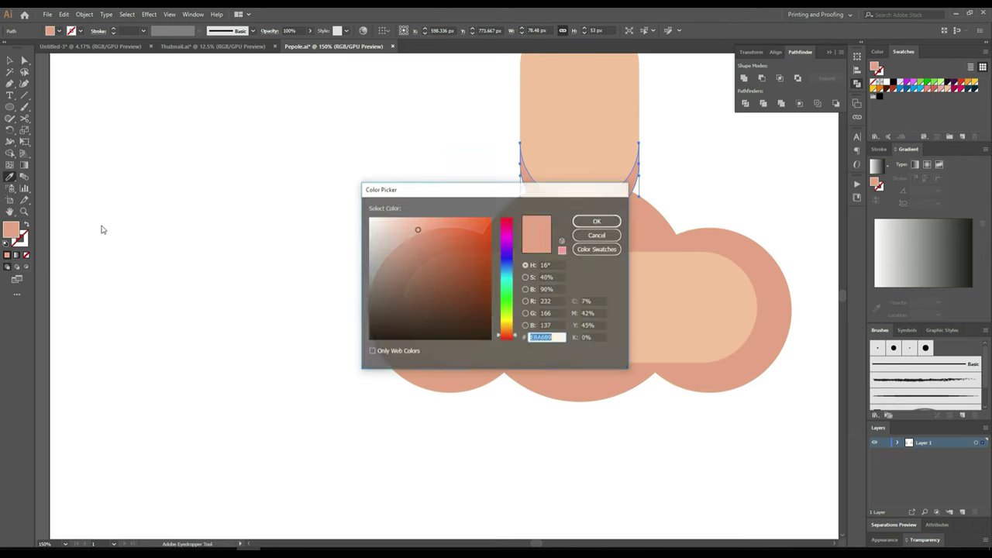
{"action": "left_click", "coordinate": [422, 234]}
{"action": "left_click", "coordinate": [597, 221]}
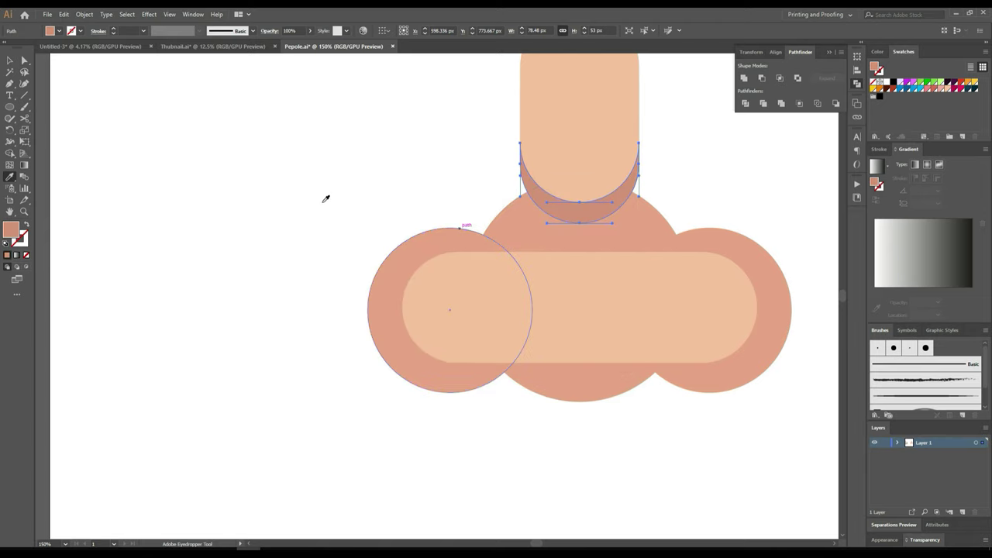
{"action": "key", "text": "v"}
{"action": "left_click", "coordinate": [250, 137]}
{"action": "scroll", "coordinate": [319, 229], "scroll_direction": "down", "scroll_amount": 1}
Step: Draw a small salmon rounded-rectangle dash on the capsule's left side
{"action": "scroll", "coordinate": [320, 229], "scroll_direction": "down", "scroll_amount": 1}
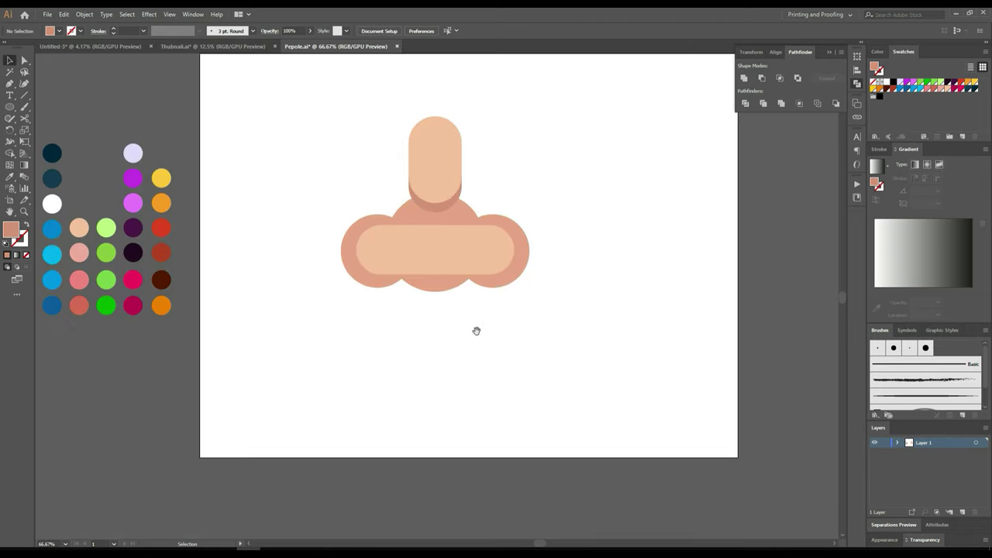
{"action": "left_click_drag", "start_coordinate": [475, 330], "coordinate": [470, 397]}
{"action": "scroll", "coordinate": [448, 391], "scroll_direction": "up", "scroll_amount": 2}
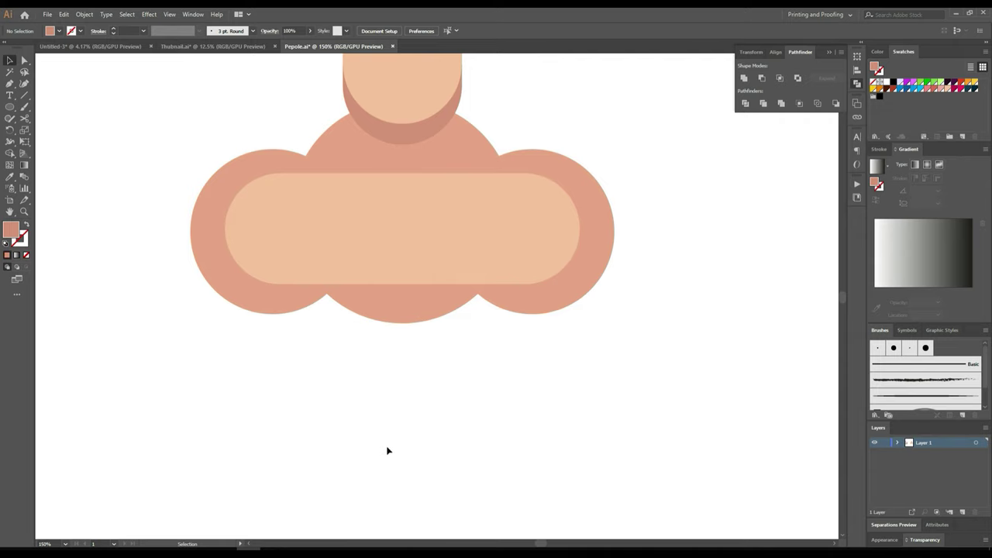
{"action": "scroll", "coordinate": [405, 385], "scroll_direction": "down", "scroll_amount": 1}
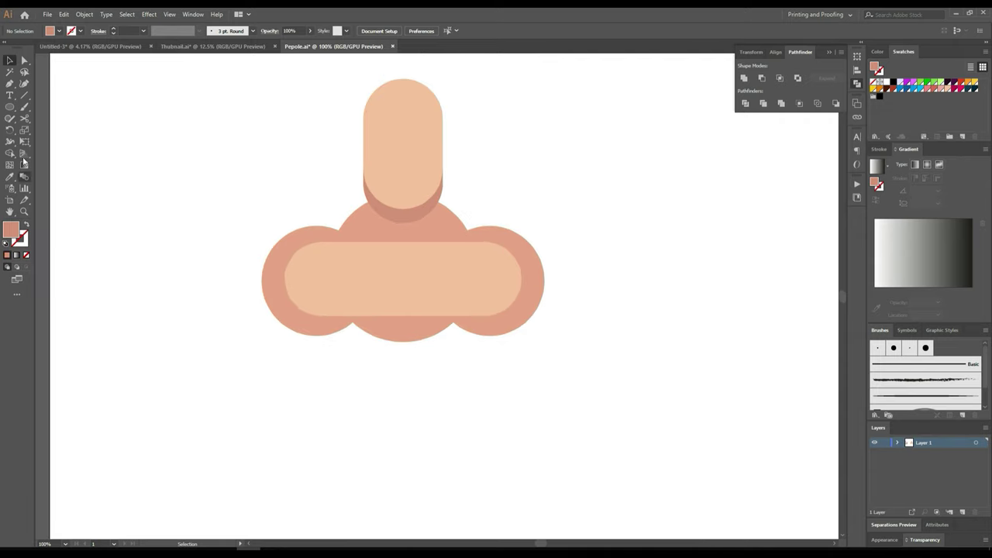
{"action": "left_click", "coordinate": [8, 107]}
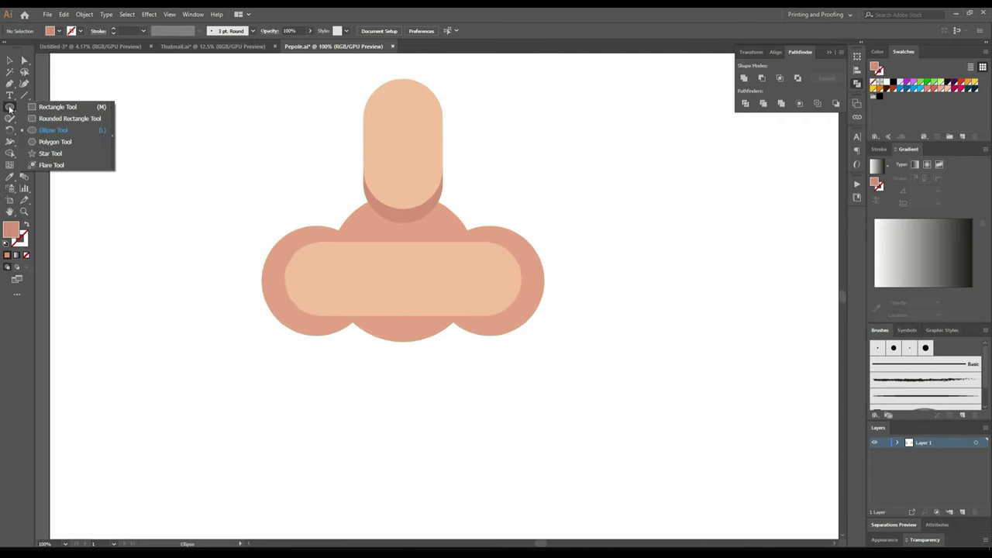
{"action": "left_click", "coordinate": [56, 118]}
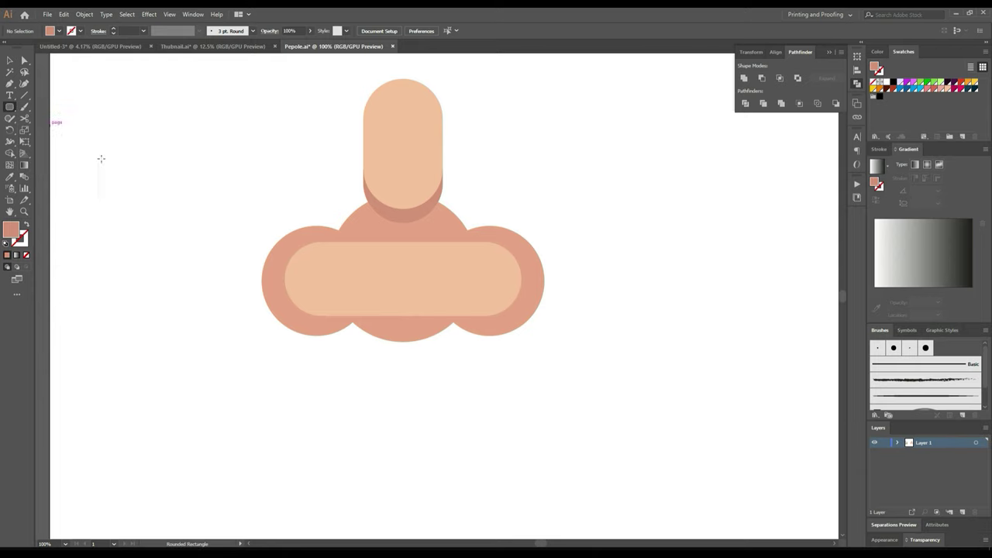
{"action": "scroll", "coordinate": [226, 272], "scroll_direction": "up", "scroll_amount": 1}
{"action": "scroll", "coordinate": [226, 271], "scroll_direction": "up", "scroll_amount": 2}
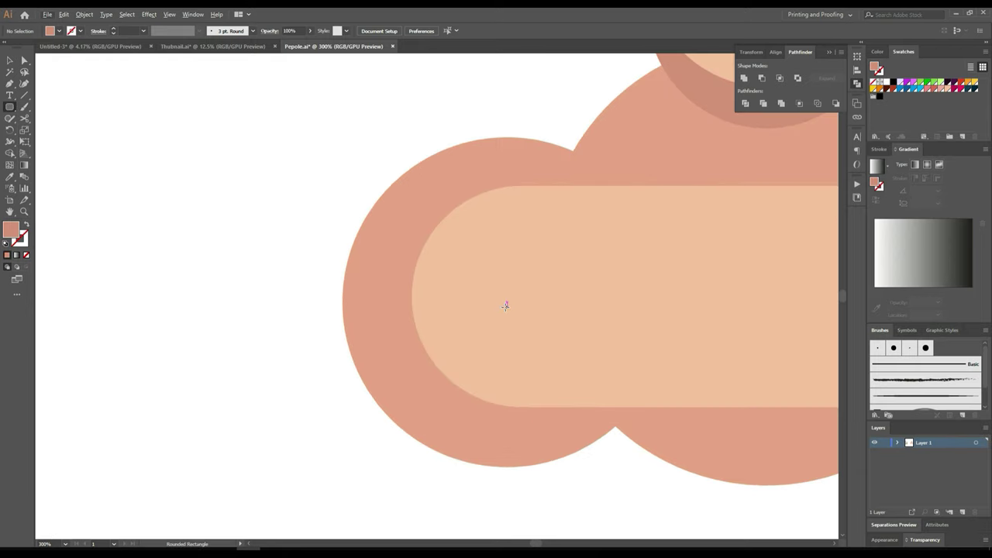
{"action": "left_click_drag", "start_coordinate": [505, 306], "coordinate": [537, 316]}
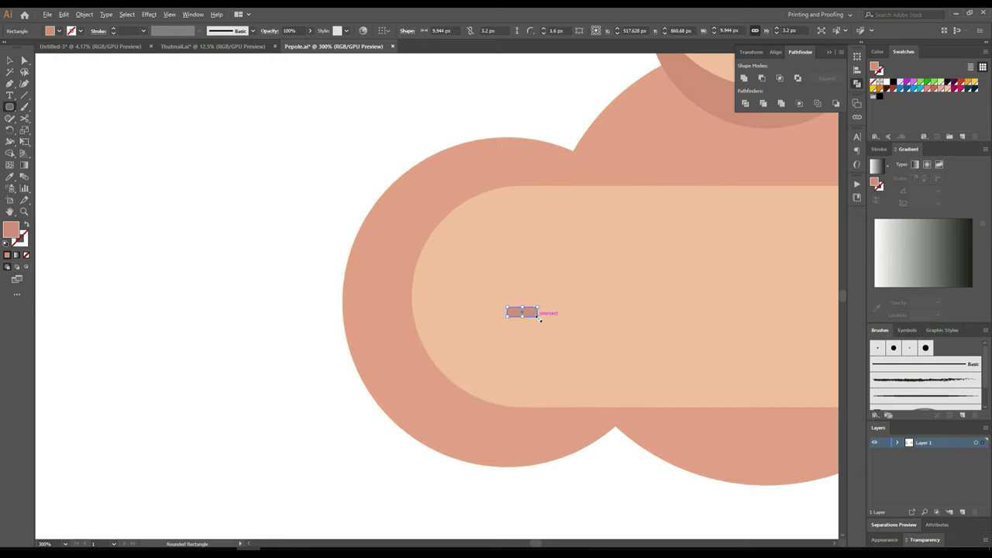
{"action": "key", "text": "ctrl+1"}
Step: Copy the dash to the capsule's right side and group the two dashes
{"action": "left_click", "coordinate": [10, 60]}
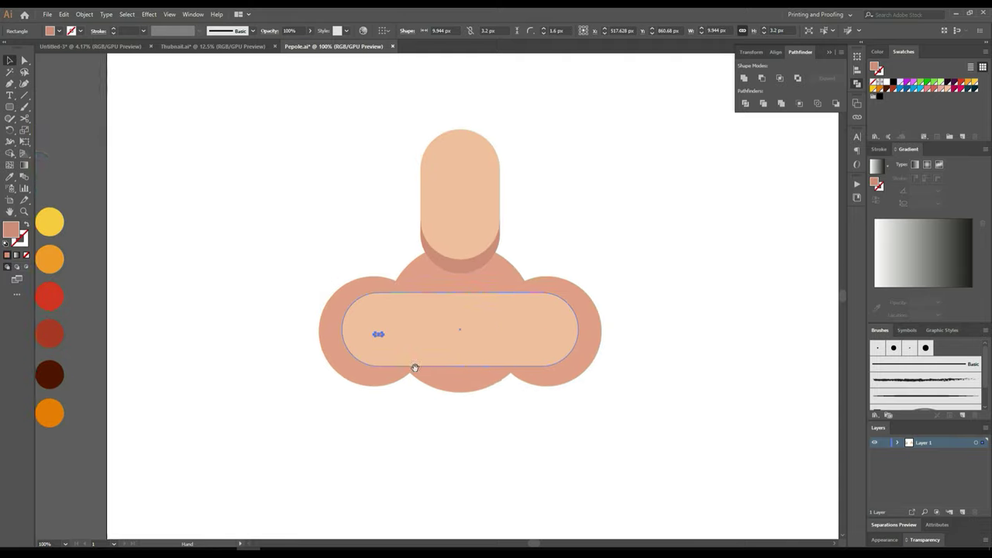
{"action": "scroll", "coordinate": [414, 365], "scroll_direction": "up", "scroll_amount": 1}
{"action": "scroll", "coordinate": [370, 359], "scroll_direction": "up", "scroll_amount": 1}
{"action": "scroll", "coordinate": [220, 308], "scroll_direction": "up", "scroll_amount": 1}
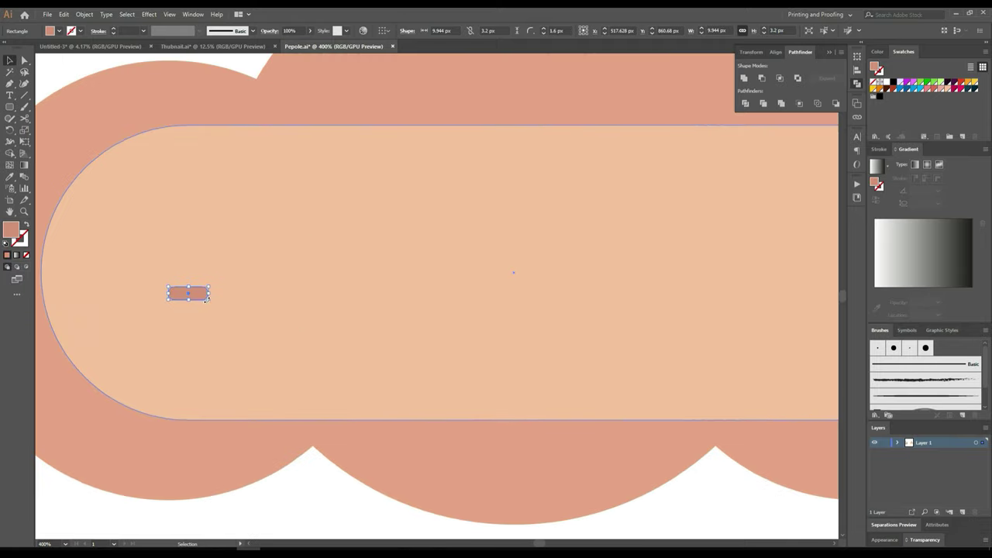
{"action": "left_click_drag", "start_coordinate": [200, 291], "coordinate": [812, 313]}
{"action": "scroll", "coordinate": [813, 313], "scroll_direction": "down", "scroll_amount": 3}
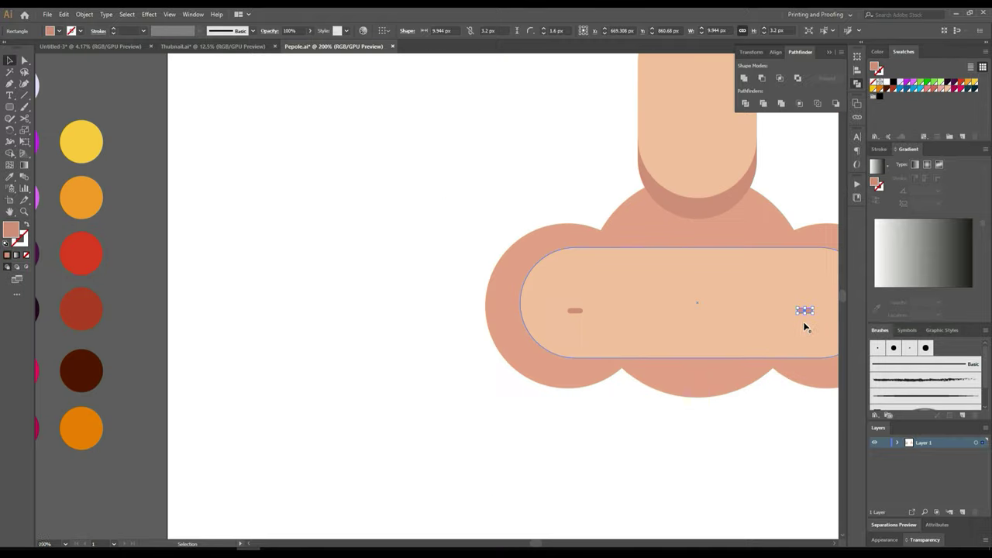
{"action": "scroll", "coordinate": [609, 332], "scroll_direction": "right", "scroll_amount": 3}
{"action": "left_click", "coordinate": [357, 318], "text": "shift"}
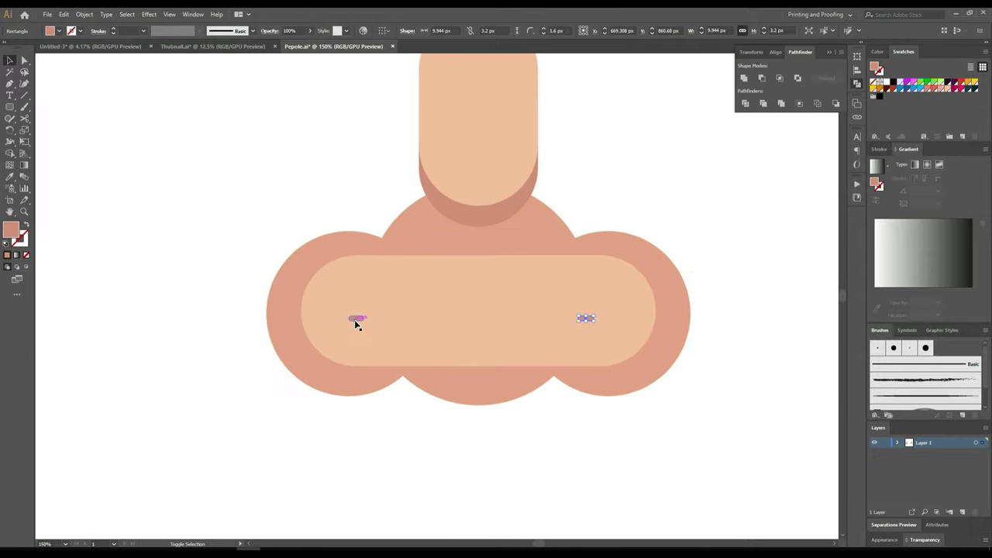
{"action": "key", "text": "ctrl+g"}
{"action": "left_click", "coordinate": [742, 457]}
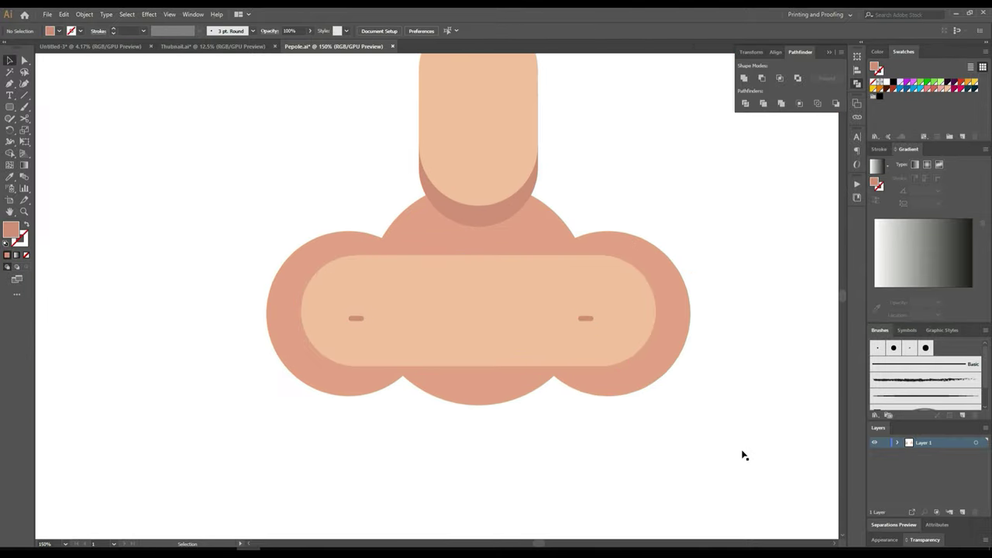
{"action": "scroll", "coordinate": [742, 454], "scroll_direction": "down", "scroll_amount": 2}
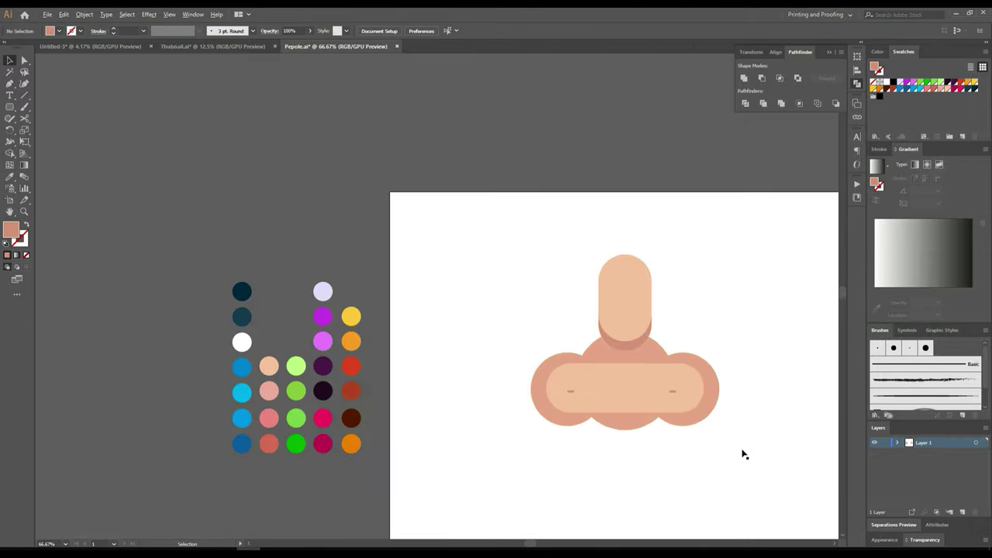
{"action": "scroll", "coordinate": [612, 403], "scroll_direction": "up", "scroll_amount": 2}
Step: Duplicate the pale capsule, shift the copy slightly upward and widen it to the left
{"action": "left_click", "coordinate": [620, 403]}
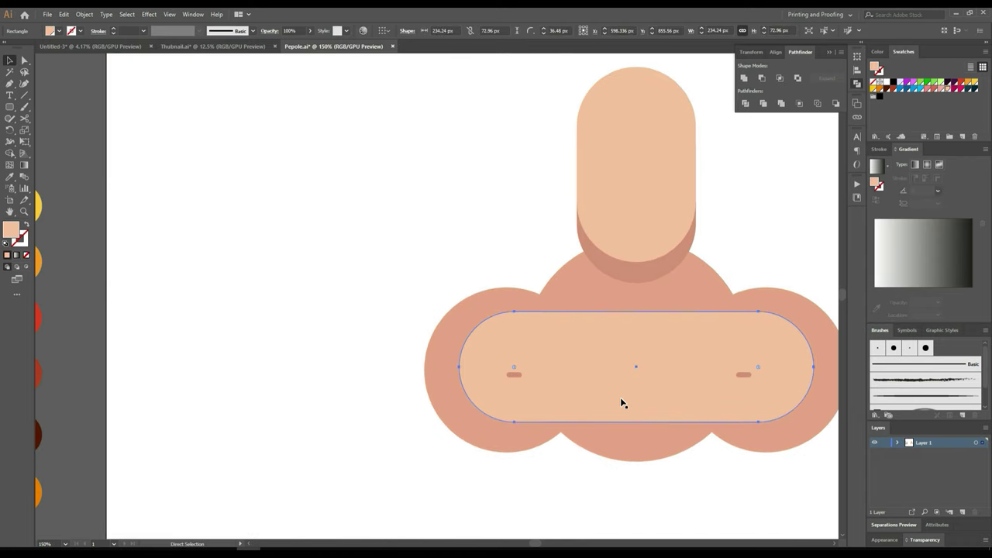
{"action": "key", "text": "v"}
{"action": "key", "text": "ctrl+shift+bracketright"}
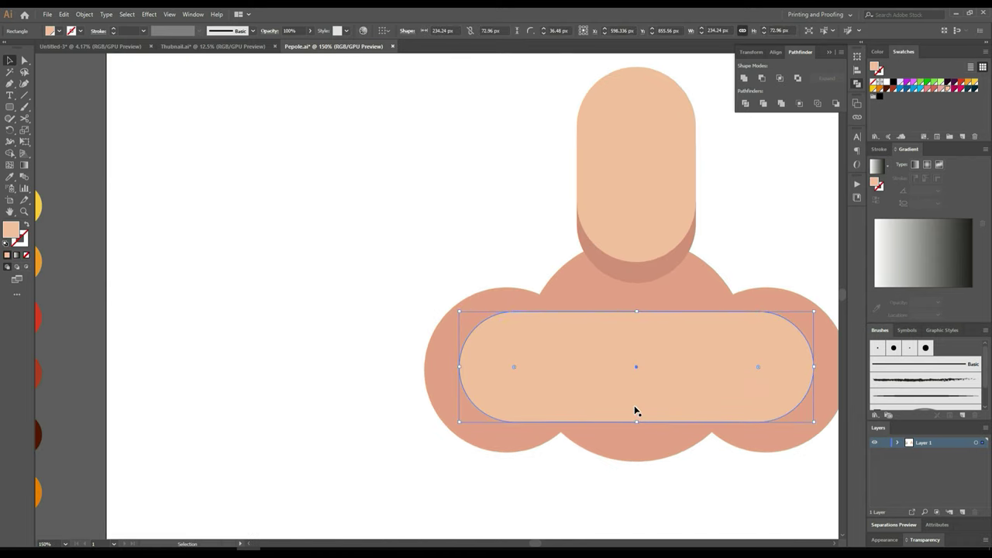
{"action": "left_click_drag", "start_coordinate": [635, 410], "coordinate": [635, 400]}
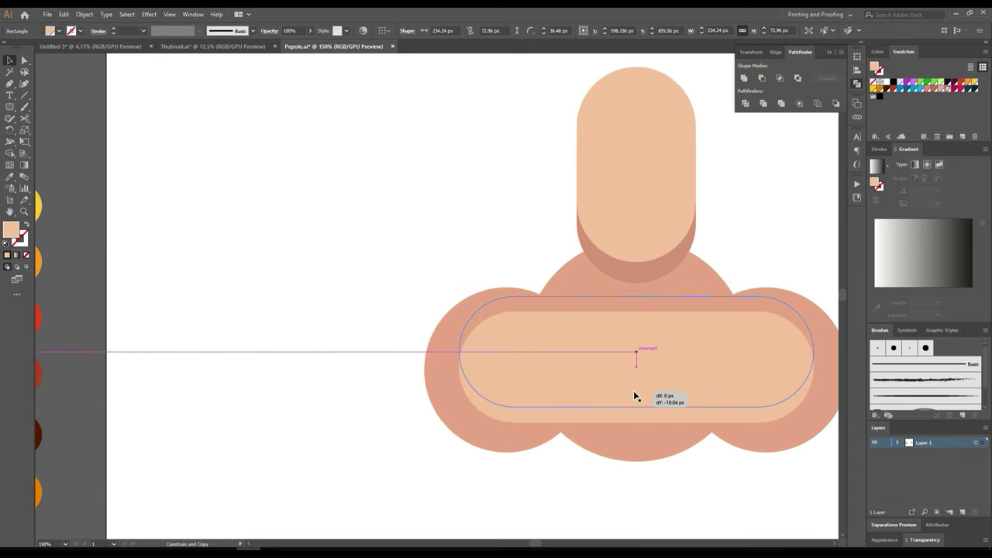
{"action": "left_click_drag", "start_coordinate": [635, 400], "coordinate": [635, 394]}
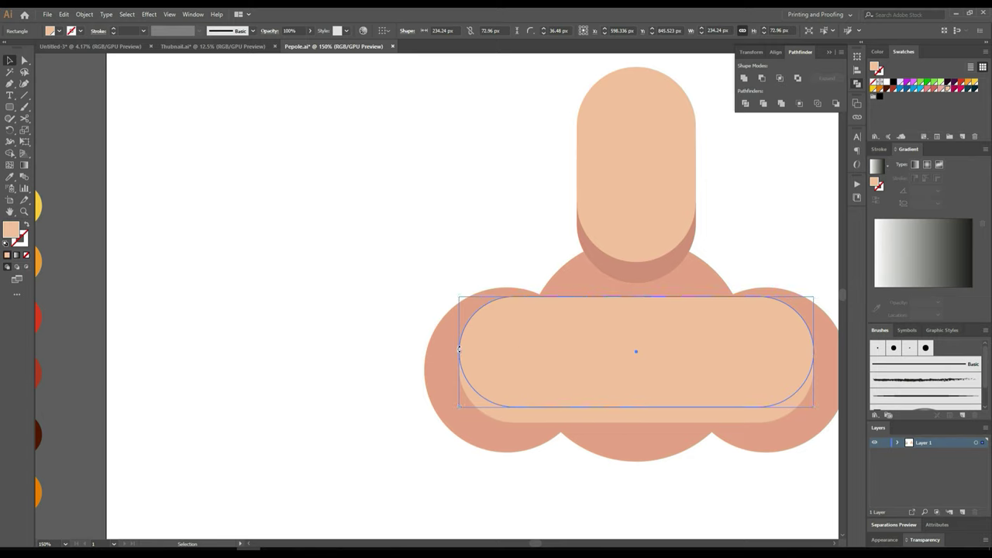
{"action": "left_click_drag", "start_coordinate": [460, 351], "coordinate": [424, 351]}
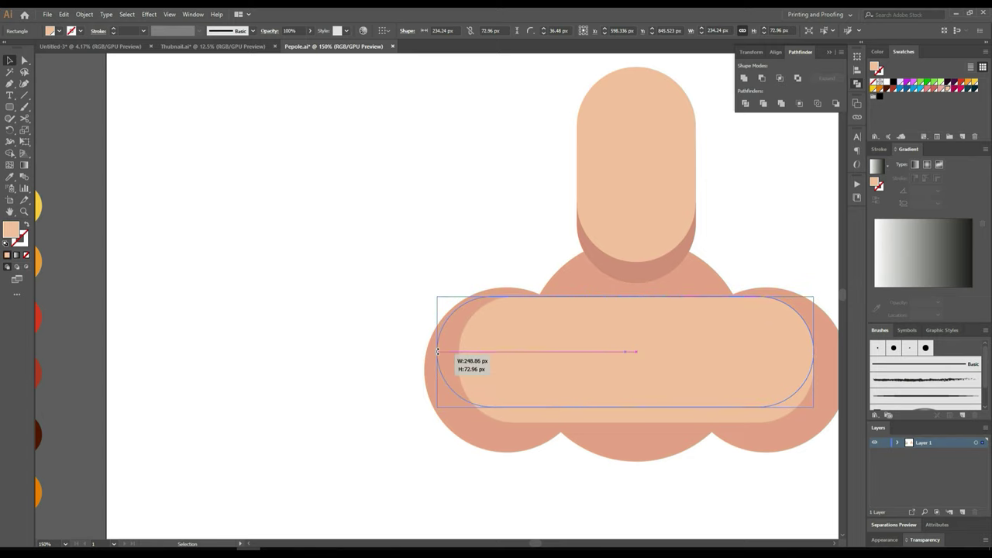
Step: Subtract the front capsule with Minus Front and centre the crescent under the chest capsule
{"action": "left_click", "coordinate": [737, 416], "text": "shift"}
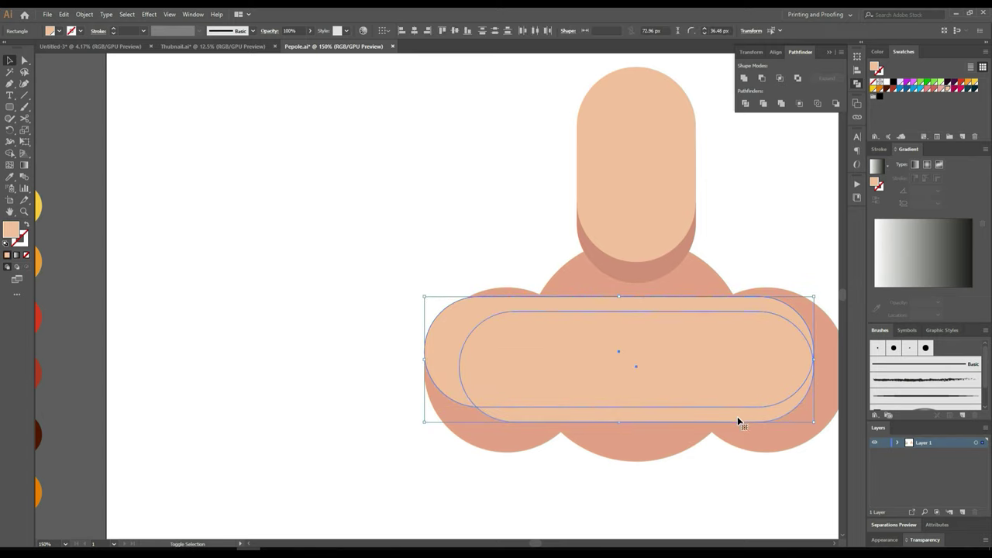
{"action": "left_click", "coordinate": [413, 30]}
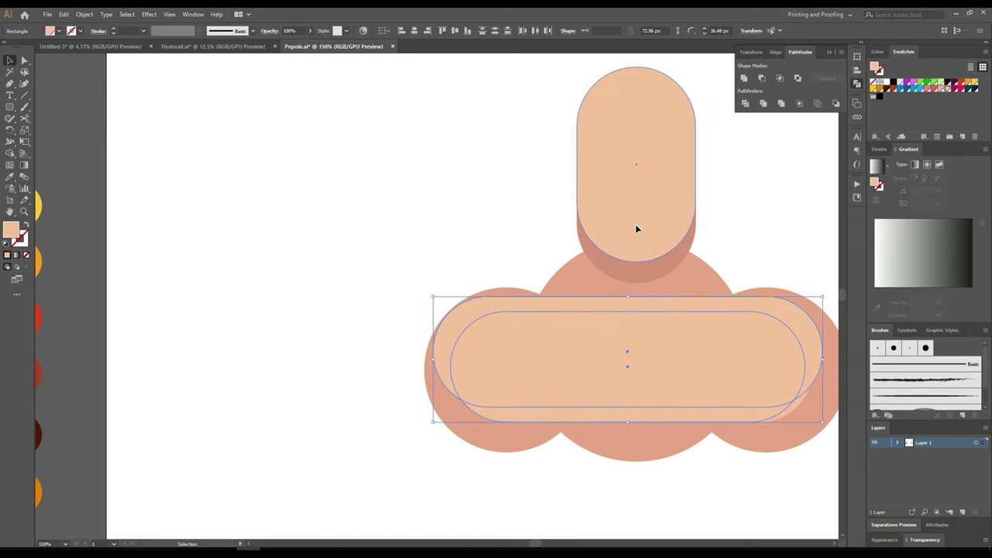
{"action": "left_click", "coordinate": [763, 78]}
{"action": "left_click", "coordinate": [801, 346], "text": "shift"}
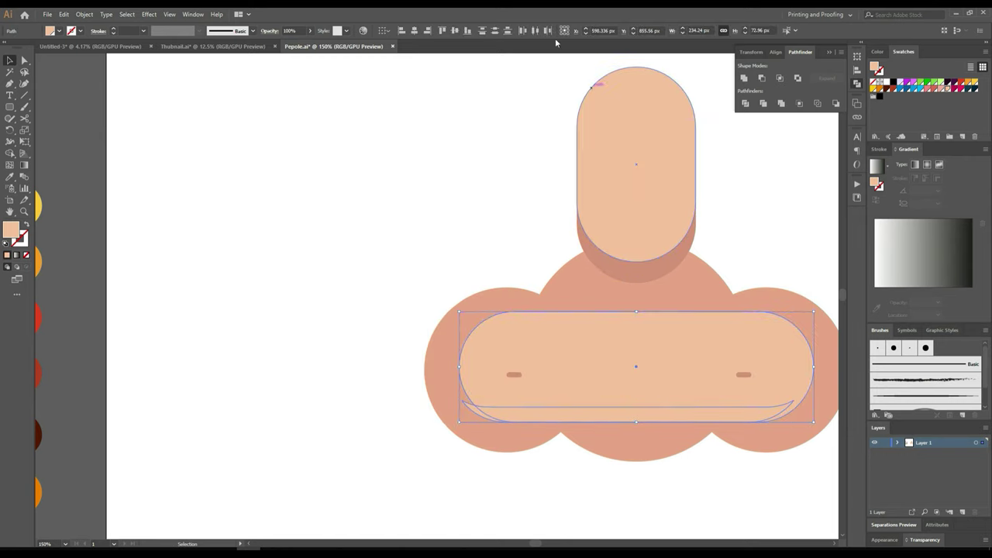
{"action": "left_click", "coordinate": [427, 32]}
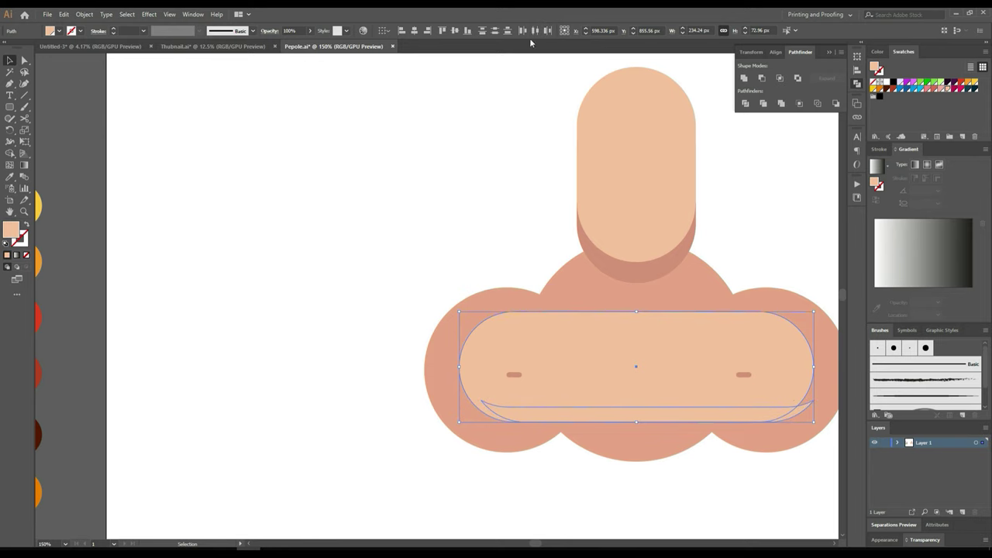
{"action": "left_click", "coordinate": [414, 31]}
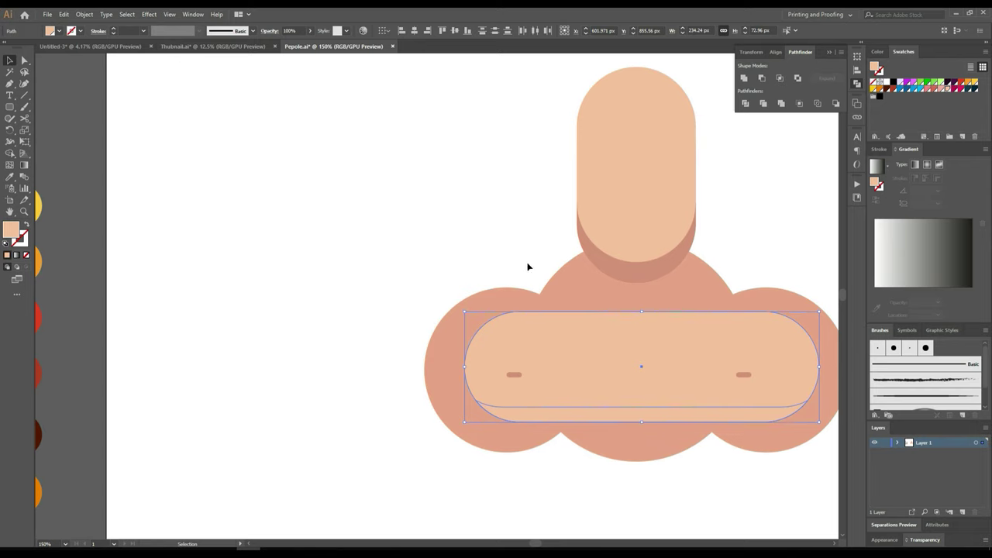
{"action": "scroll", "coordinate": [666, 468], "scroll_direction": "right", "scroll_amount": 3}
{"action": "left_click", "coordinate": [216, 251]}
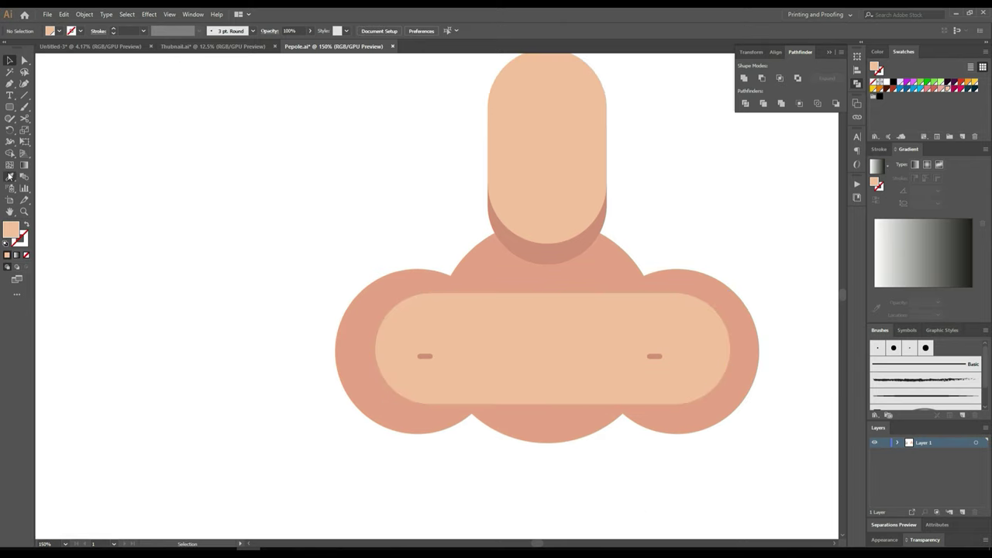
Step: Set the crescent along the capsule's bottom to 60% opacity
{"action": "left_click", "coordinate": [24, 60]}
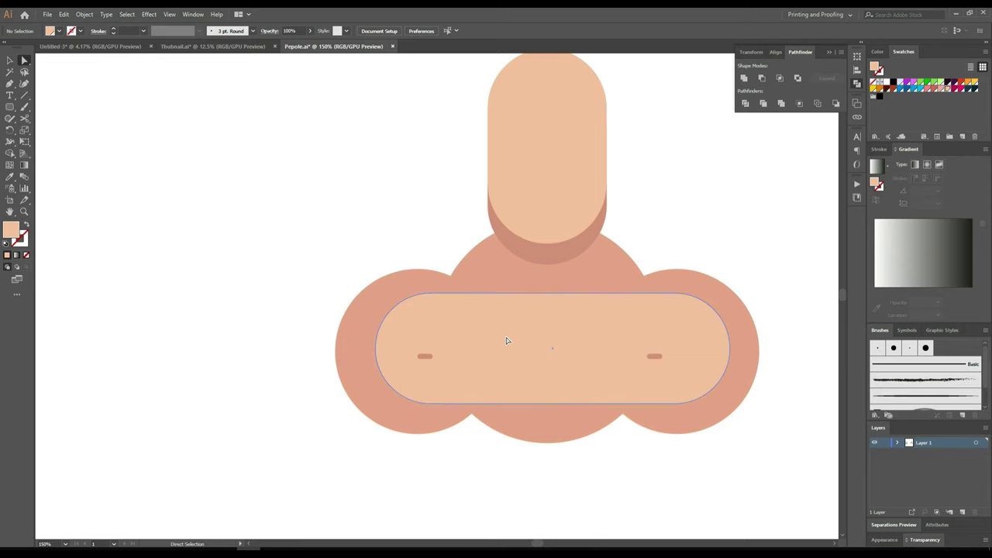
{"action": "left_click", "coordinate": [540, 392]}
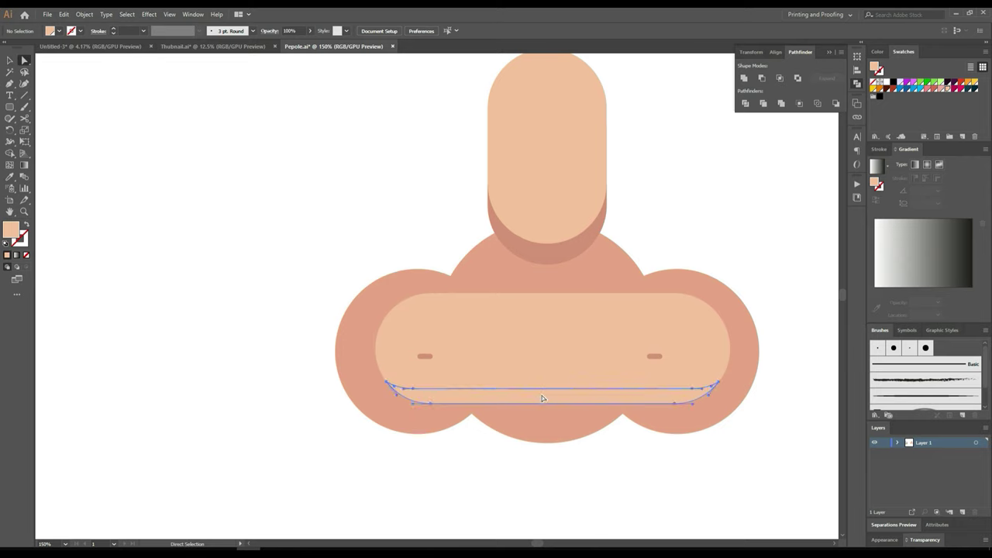
{"action": "left_click", "coordinate": [10, 178]}
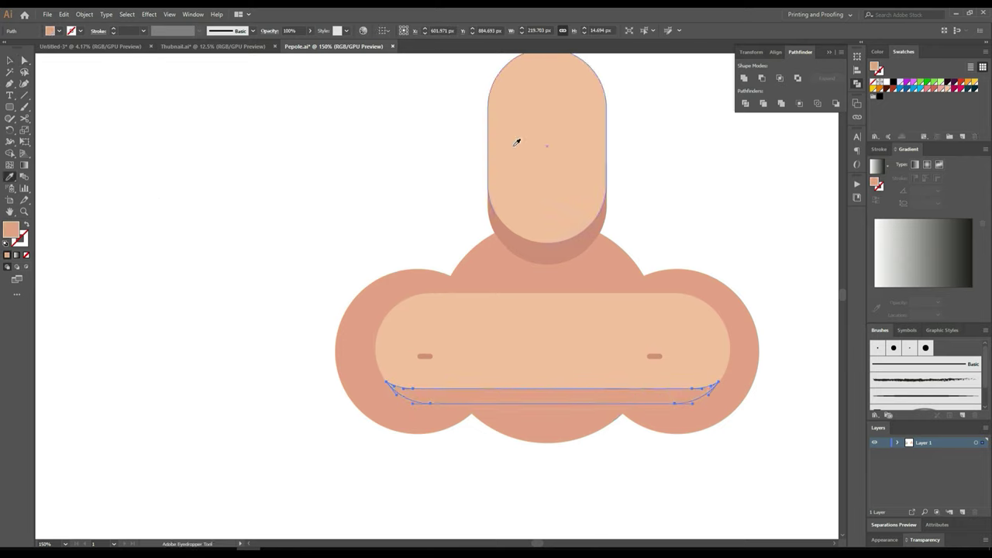
{"action": "left_click", "coordinate": [292, 30]}
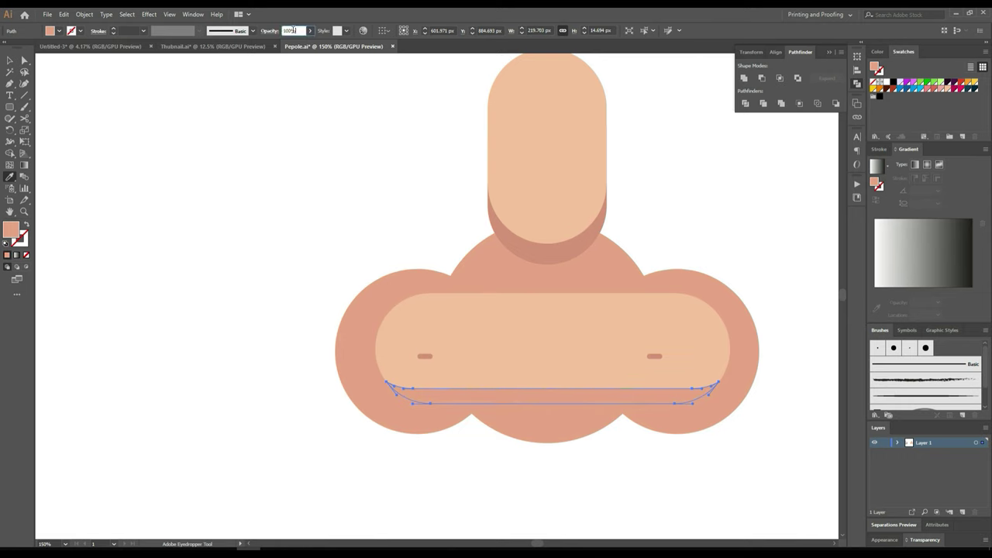
{"action": "double_click", "coordinate": [293, 30]}
{"action": "type", "text": "60"}
{"action": "key", "text": "Return"}
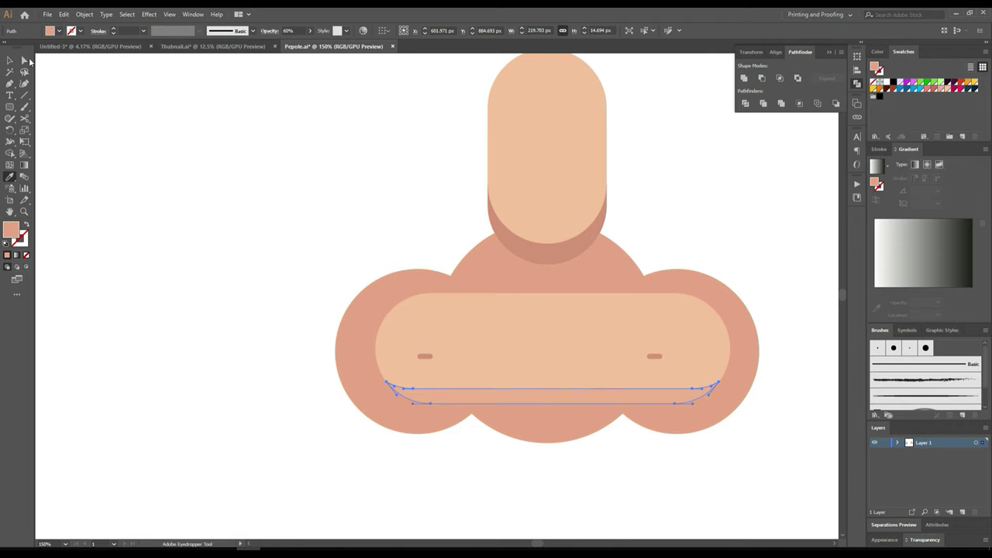
Step: Set the shadow beneath the neck capsule to 60% opacity as well
{"action": "left_click", "coordinate": [24, 59]}
{"action": "left_click", "coordinate": [576, 242]}
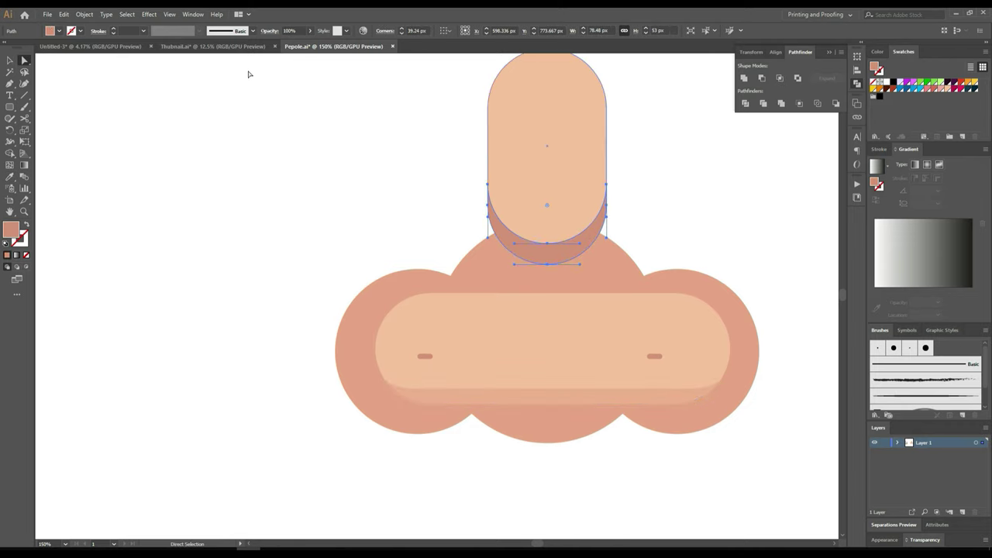
{"action": "left_click", "coordinate": [290, 30]}
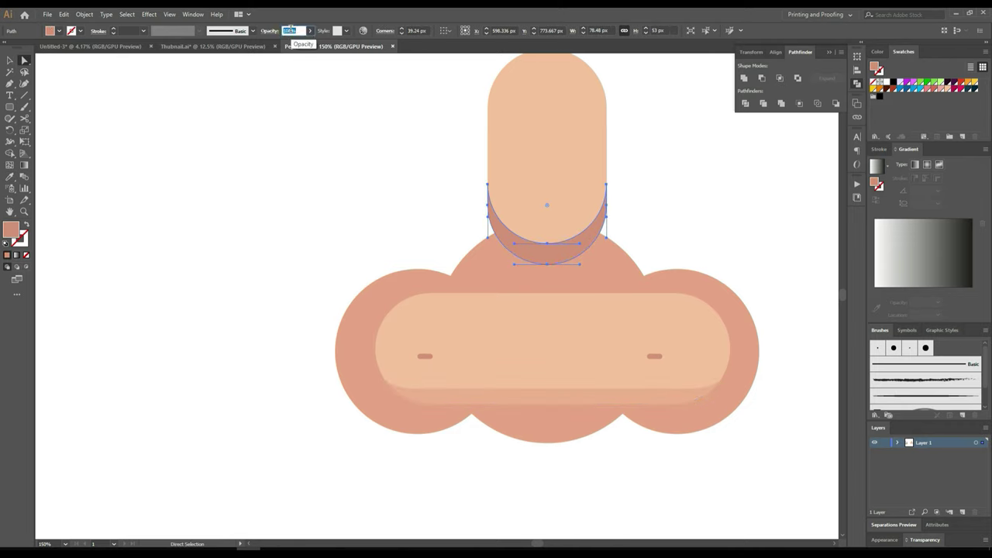
{"action": "type", "text": "60"}
{"action": "key", "text": "Return"}
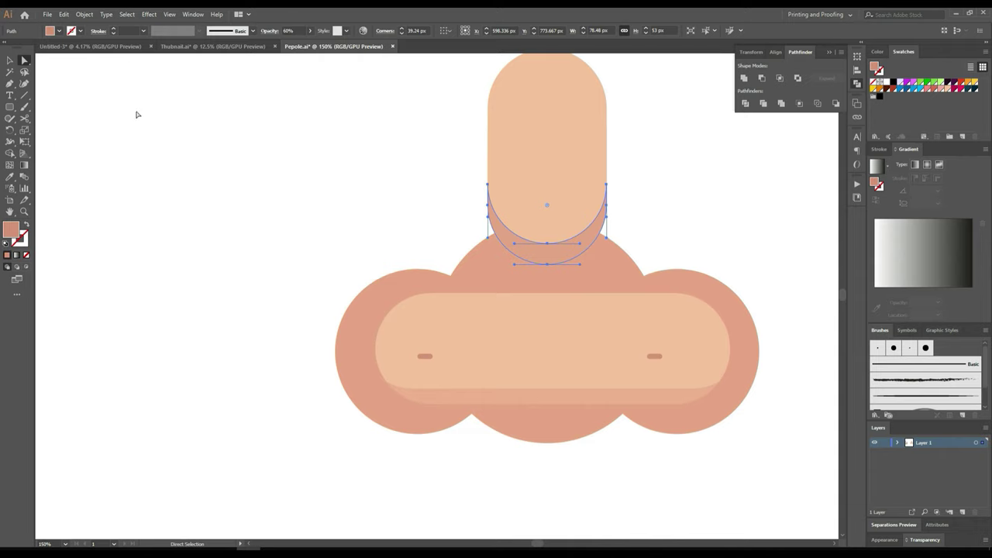
{"action": "left_click", "coordinate": [9, 60]}
{"action": "left_click", "coordinate": [197, 157]}
Step: Draw a 106.8 px wide salmon rectangle under the torso and shorten it to about 38.64 px
{"action": "scroll", "coordinate": [197, 157], "scroll_direction": "down", "scroll_amount": 2}
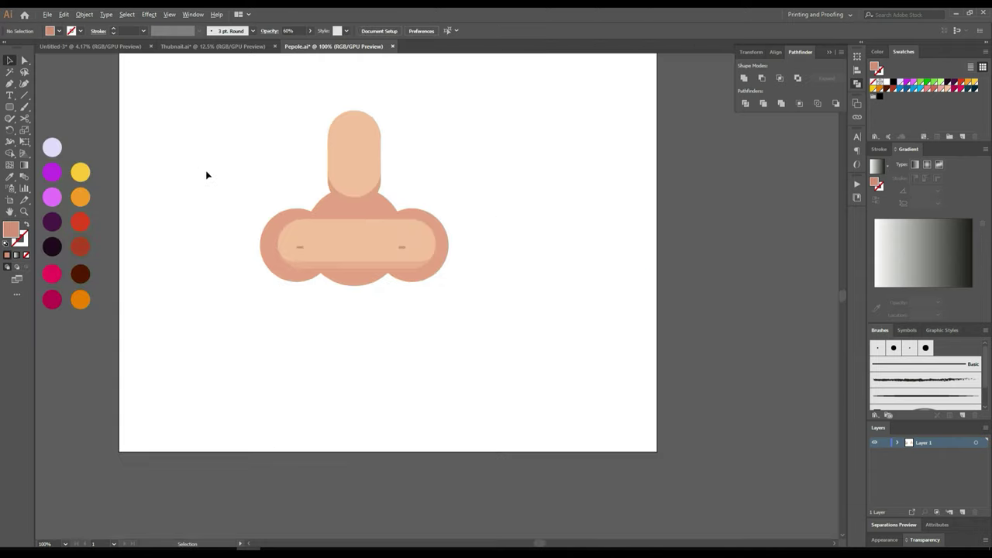
{"action": "scroll", "coordinate": [248, 232], "scroll_direction": "down", "scroll_amount": 2}
{"action": "left_click_drag", "start_coordinate": [337, 300], "coordinate": [395, 247]}
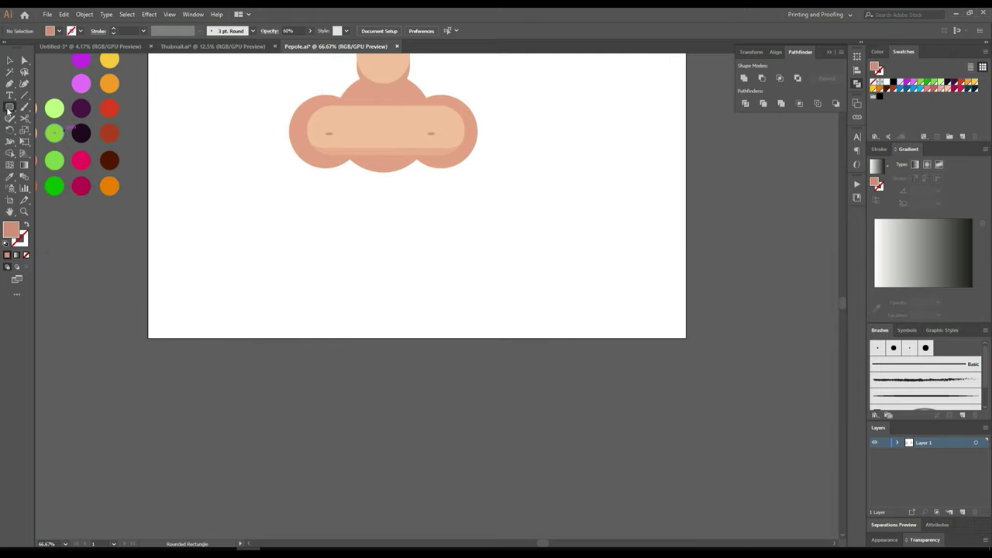
{"action": "left_click", "coordinate": [9, 107]}
{"action": "left_click", "coordinate": [45, 102]}
{"action": "scroll", "coordinate": [333, 169], "scroll_direction": "up", "scroll_amount": 3}
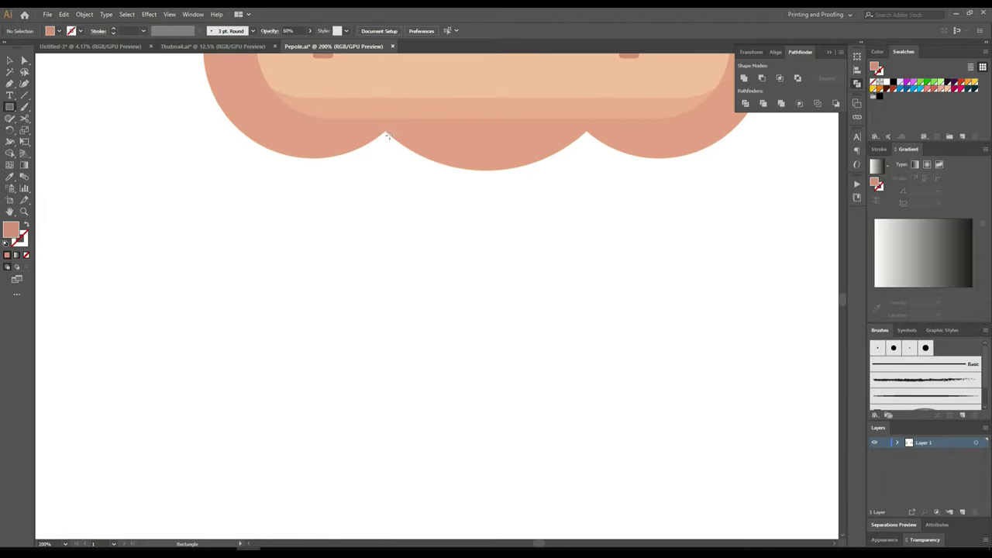
{"action": "left_click_drag", "start_coordinate": [388, 136], "coordinate": [606, 447]}
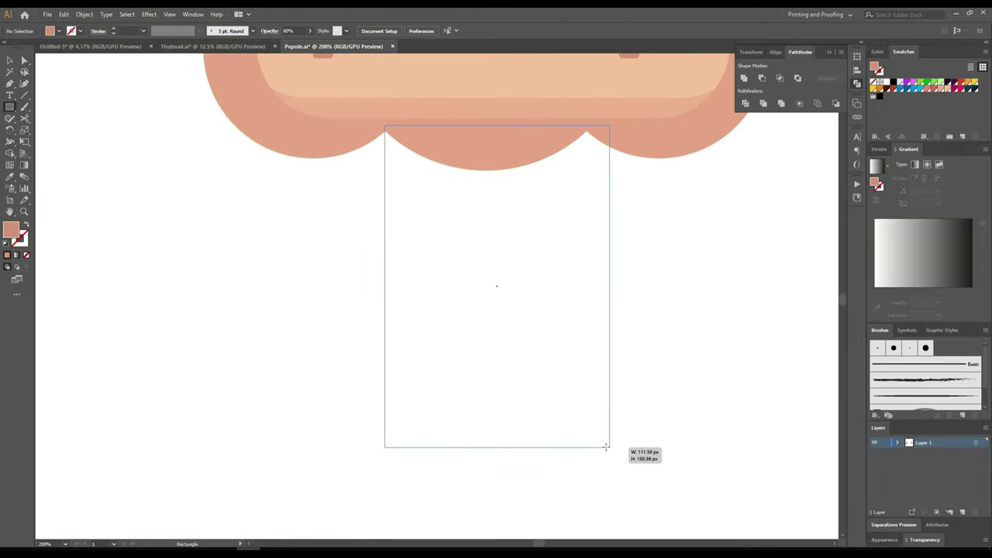
{"action": "left_click_drag", "start_coordinate": [606, 446], "coordinate": [599, 429]}
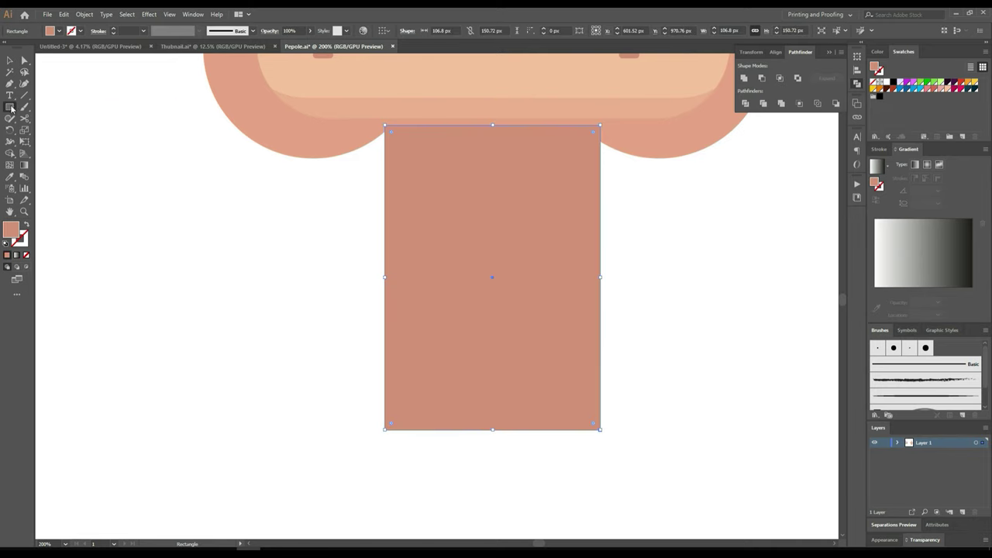
{"action": "left_click", "coordinate": [9, 59]}
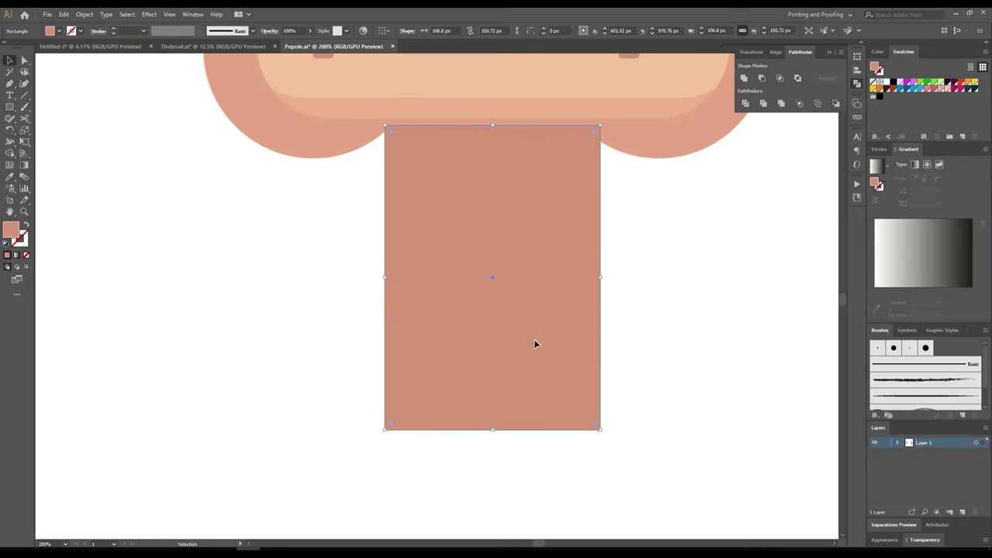
{"action": "left_click_drag", "start_coordinate": [491, 428], "coordinate": [492, 203]}
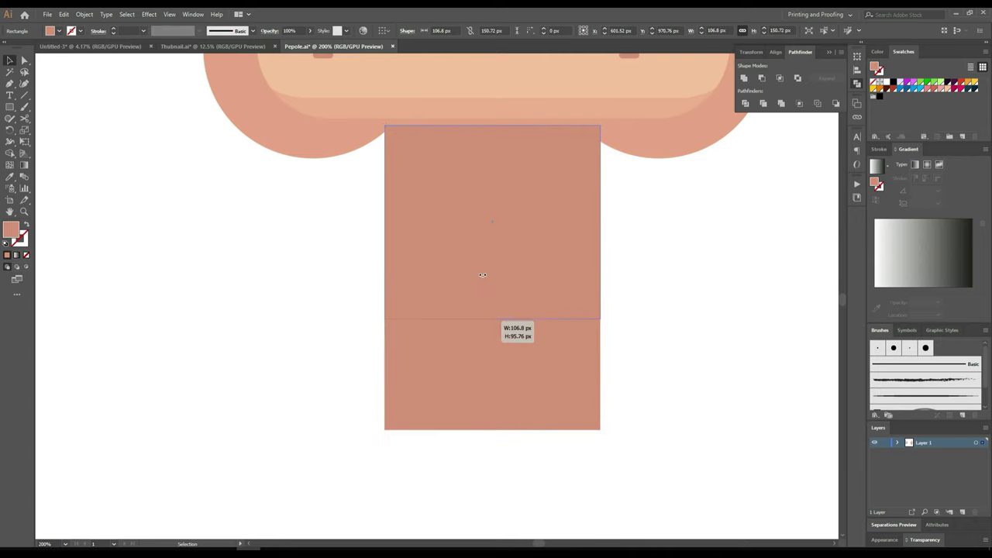
{"action": "left_click", "coordinate": [633, 233]}
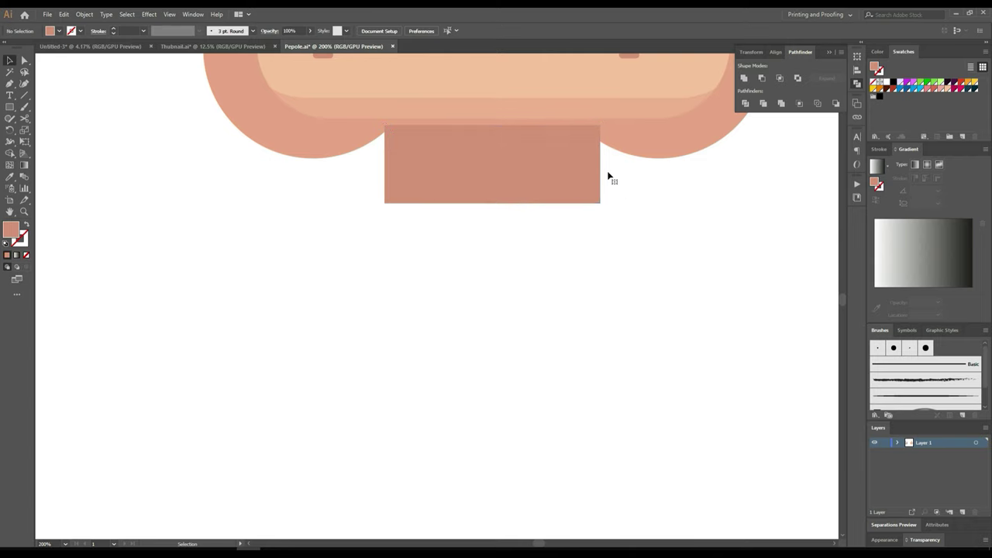
Step: Narrow the rectangle to 61.2 px wide and duplicate the rectangles into a lower row
{"action": "left_click", "coordinate": [584, 168]}
{"action": "mouse_move", "coordinate": [600, 164]}
{"action": "left_mouse_down"}
{"action": "mouse_move", "coordinate": [483, 163]}
{"action": "mouse_move", "coordinate": [540, 180]}
{"action": "mouse_move", "coordinate": [527, 257]}
{"action": "mouse_move", "coordinate": [543, 267]}
{"action": "mouse_move", "coordinate": [538, 361]}
{"action": "left_mouse_up"}
{"action": "left_click", "coordinate": [471, 190], "text": "shift"}
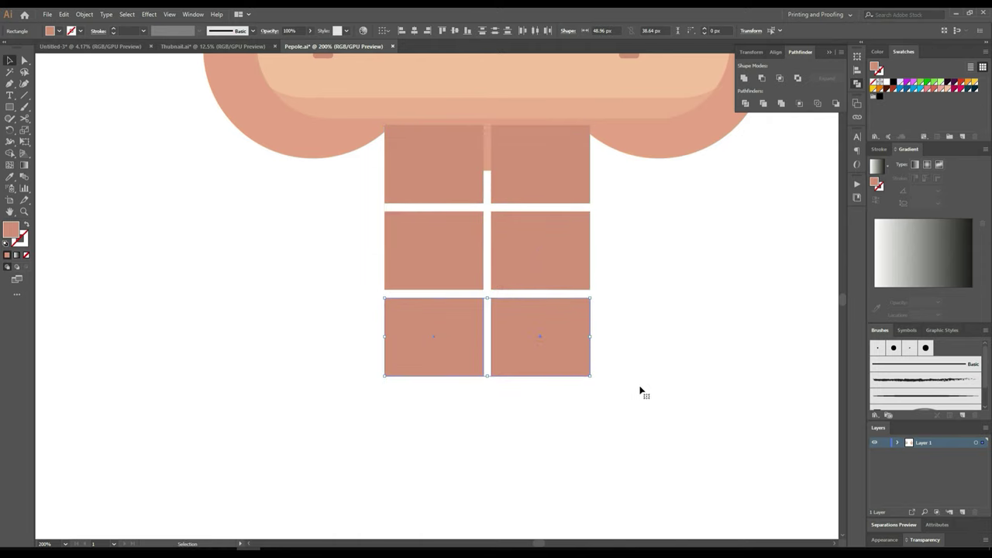
{"action": "left_click", "coordinate": [642, 387]}
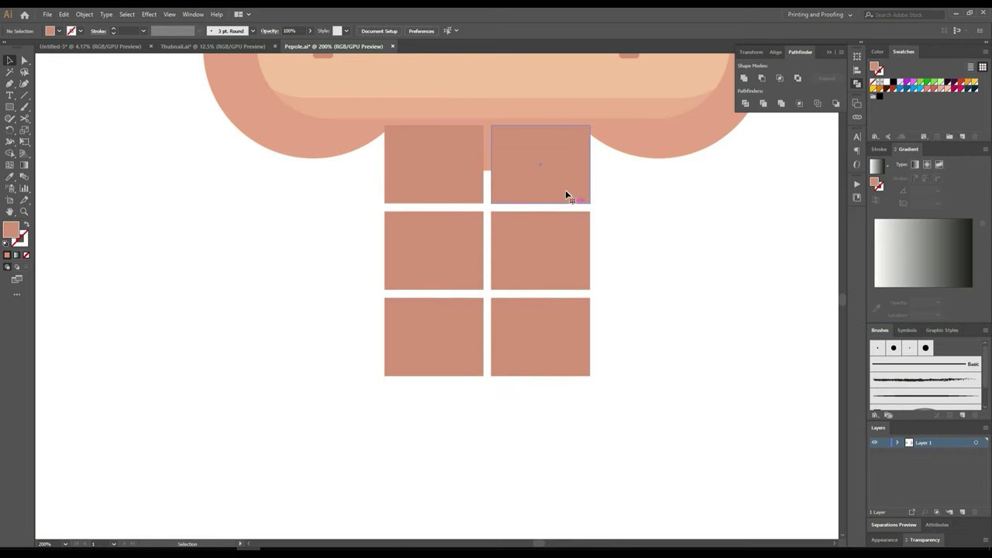
Step: Round the outer corners of the four corner abs rectangles
{"action": "left_click", "coordinate": [24, 61]}
{"action": "left_click", "coordinate": [419, 142]}
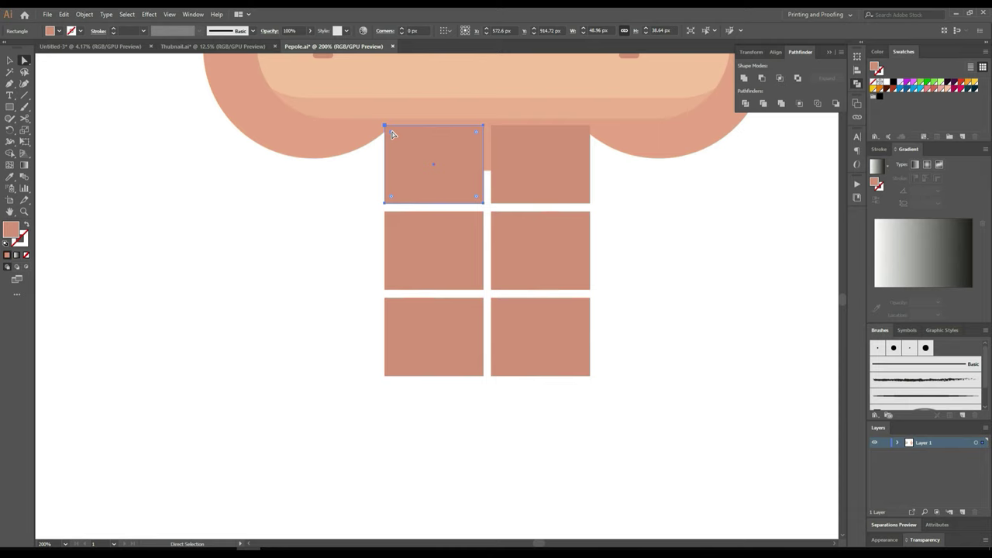
{"action": "left_click_drag", "start_coordinate": [391, 134], "coordinate": [477, 200]}
{"action": "left_click", "coordinate": [532, 168]}
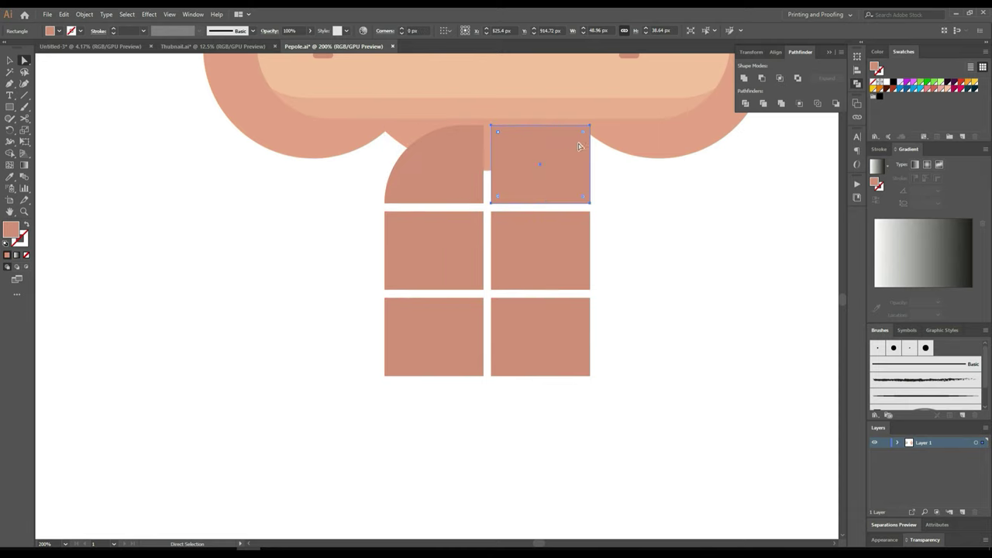
{"action": "left_click_drag", "start_coordinate": [584, 135], "coordinate": [542, 171]}
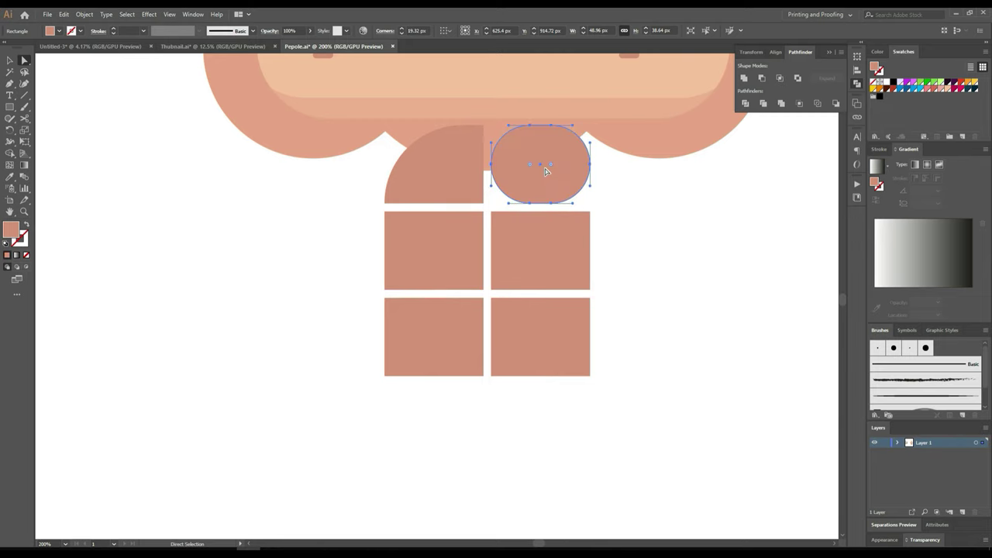
{"action": "key", "text": "ctrl+z"}
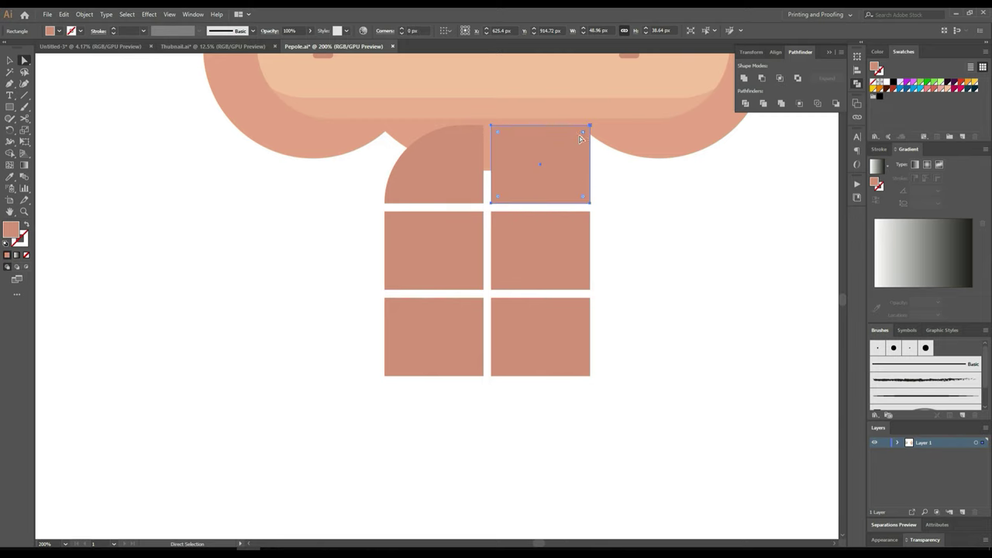
{"action": "left_click_drag", "start_coordinate": [582, 135], "coordinate": [509, 211]}
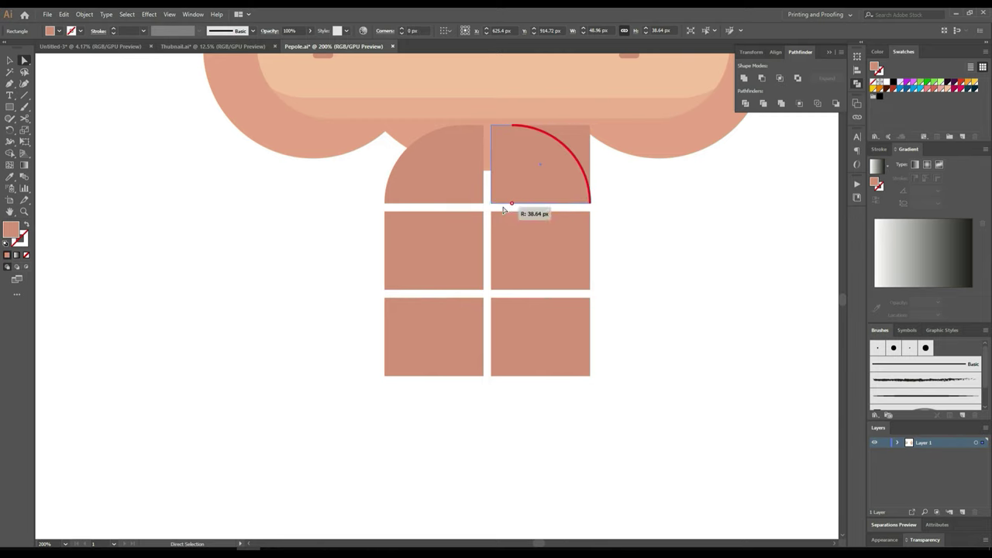
{"action": "left_click", "coordinate": [423, 357]}
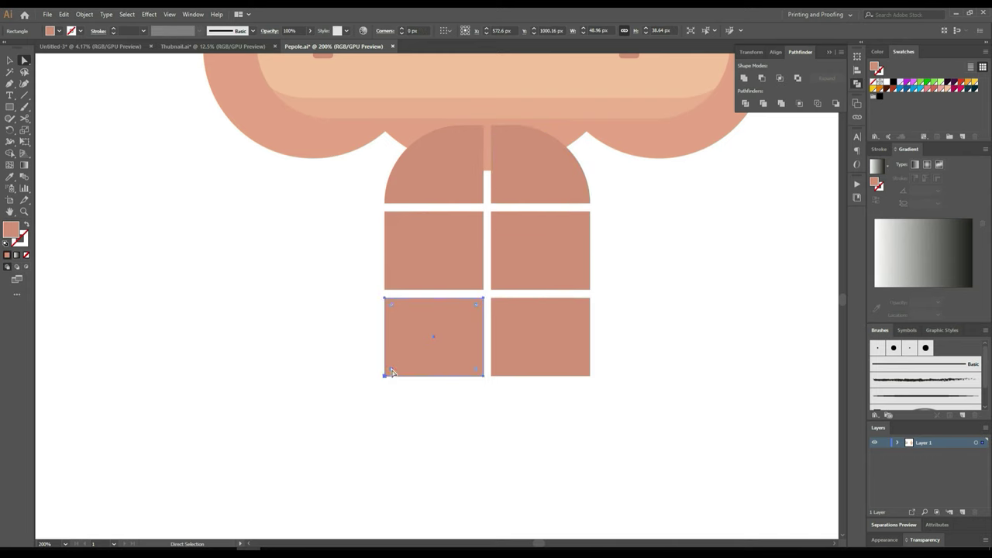
{"action": "left_click_drag", "start_coordinate": [392, 371], "coordinate": [484, 300]}
{"action": "left_click", "coordinate": [568, 363]}
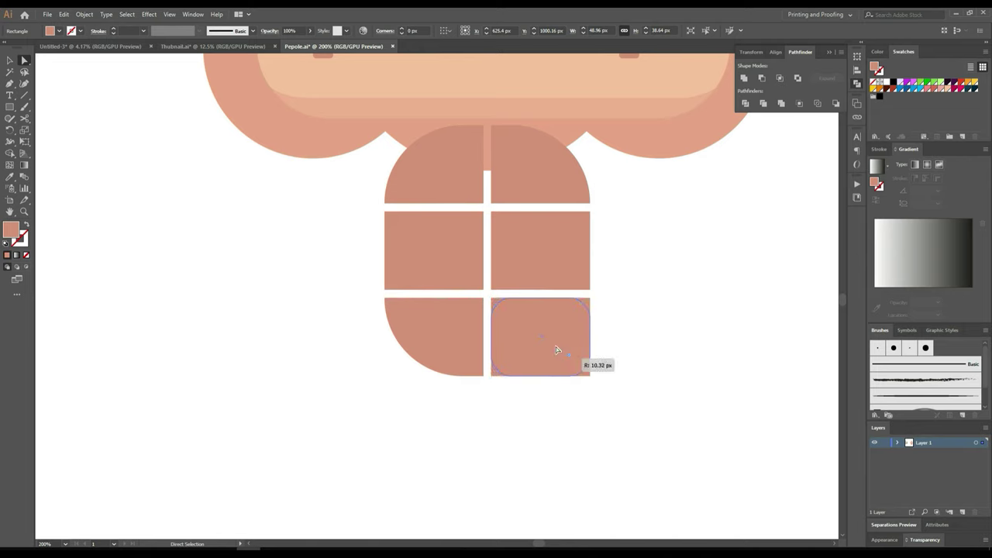
{"action": "left_click_drag", "start_coordinate": [584, 371], "coordinate": [508, 298]}
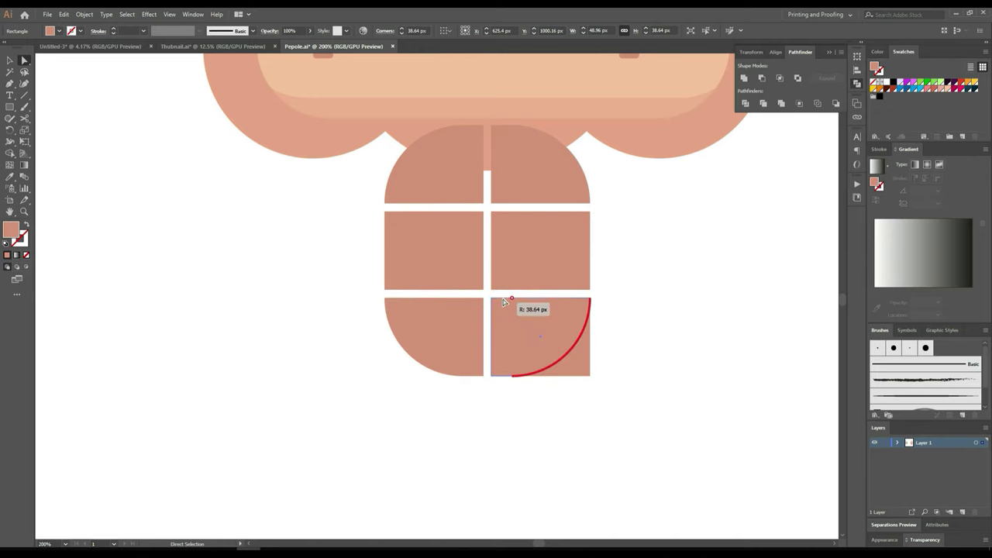
{"action": "left_click", "coordinate": [9, 59]}
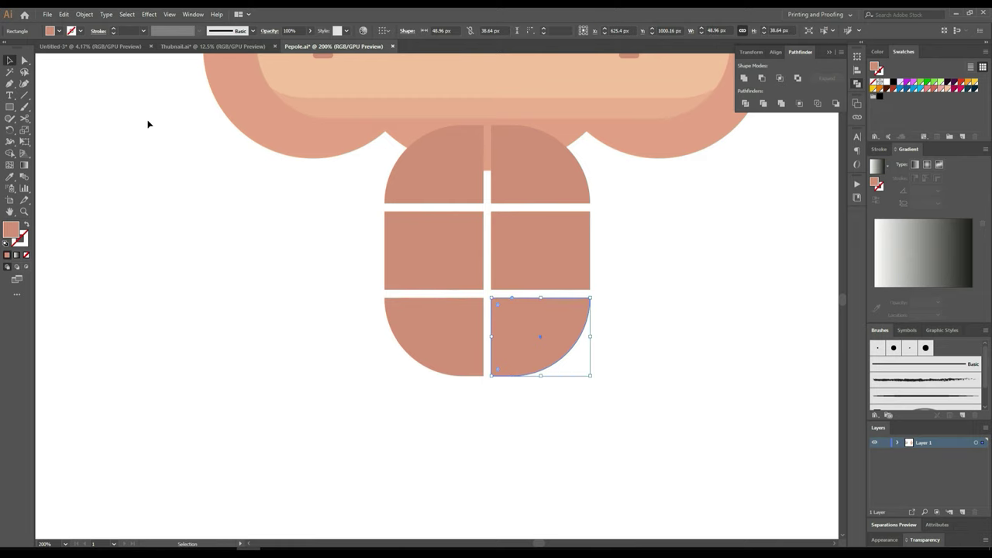
{"action": "left_click", "coordinate": [179, 165]}
Step: Group all six abs pieces together
{"action": "scroll", "coordinate": [186, 171], "scroll_direction": "down", "scroll_amount": 3}
{"action": "scroll", "coordinate": [291, 174], "scroll_direction": "up", "scroll_amount": 1}
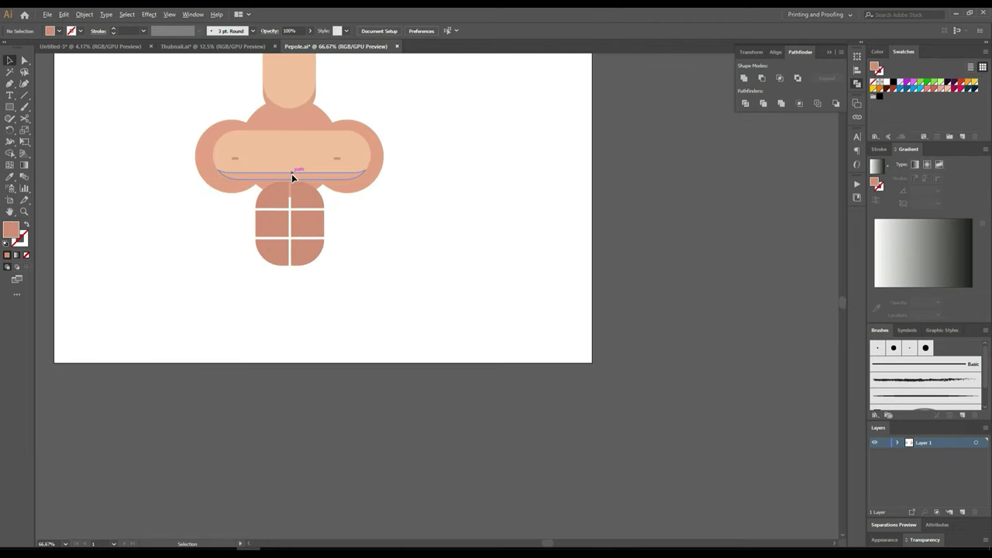
{"action": "scroll", "coordinate": [291, 174], "scroll_direction": "up", "scroll_amount": 2}
{"action": "left_click", "coordinate": [277, 222]}
{"action": "left_click", "coordinate": [329, 223], "text": "shift"}
{"action": "left_click", "coordinate": [326, 255], "text": "shift"}
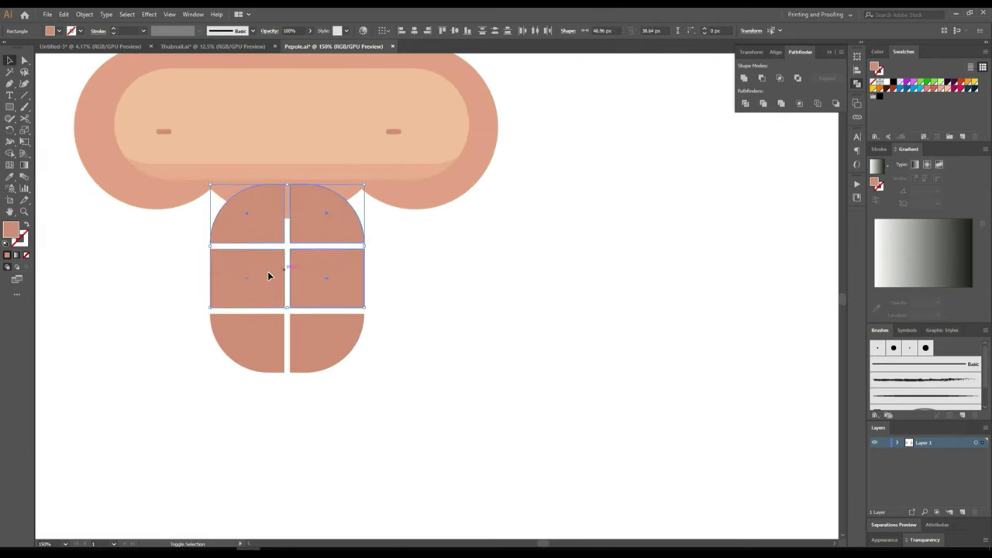
{"action": "left_click", "coordinate": [269, 273], "text": "shift"}
{"action": "left_click", "coordinate": [244, 324], "text": "shift"}
{"action": "left_click", "coordinate": [301, 339], "text": "shift"}
{"action": "key", "text": "ctrl+g"}
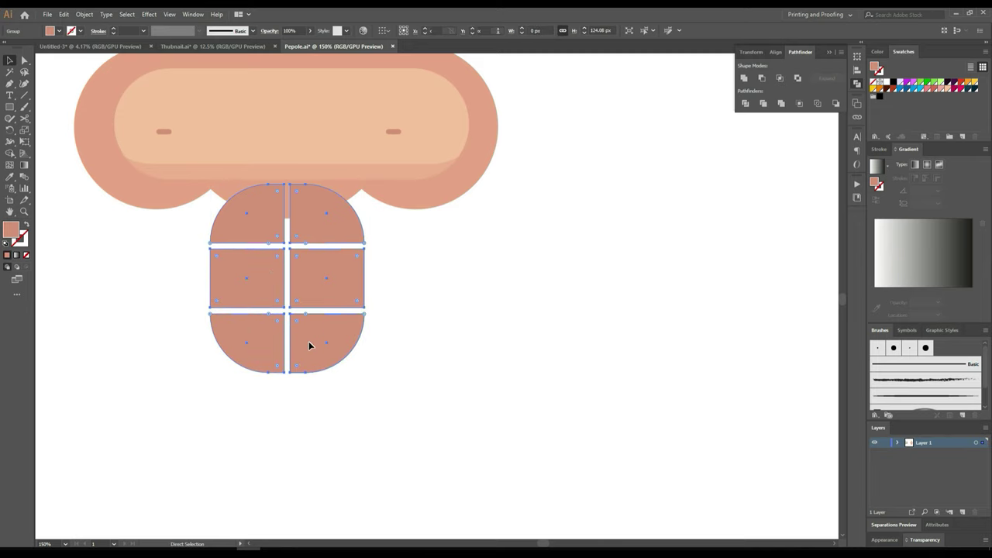
Step: Shrink the abs group slightly and set it to 60% opacity
{"action": "left_click_drag", "start_coordinate": [364, 373], "coordinate": [353, 358]}
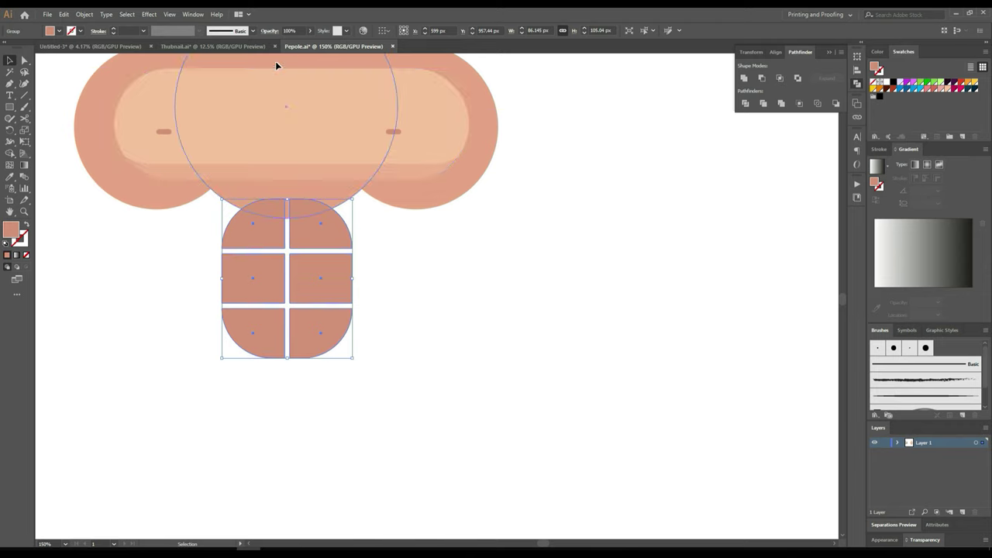
{"action": "left_click", "coordinate": [290, 31]}
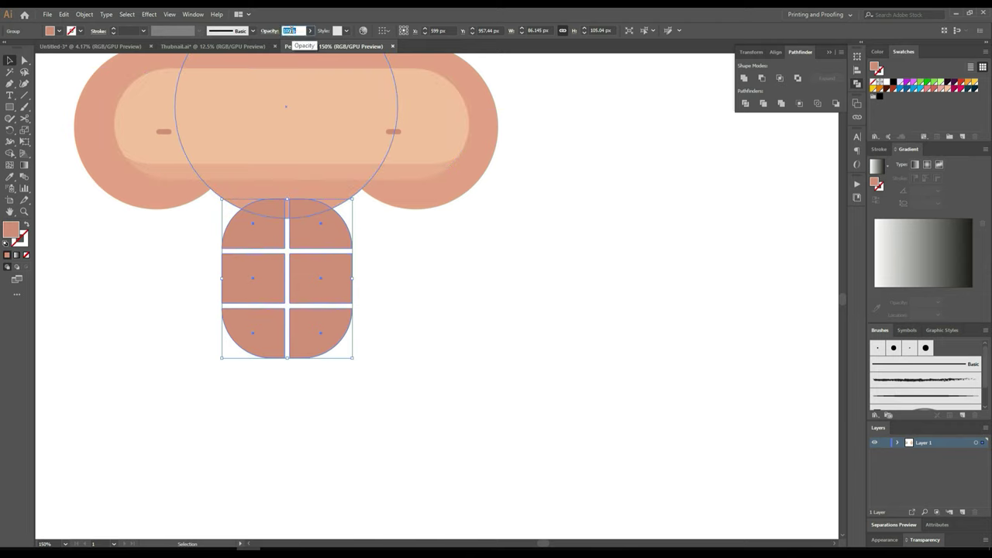
{"action": "type", "text": "60"}
{"action": "key", "text": "Return"}
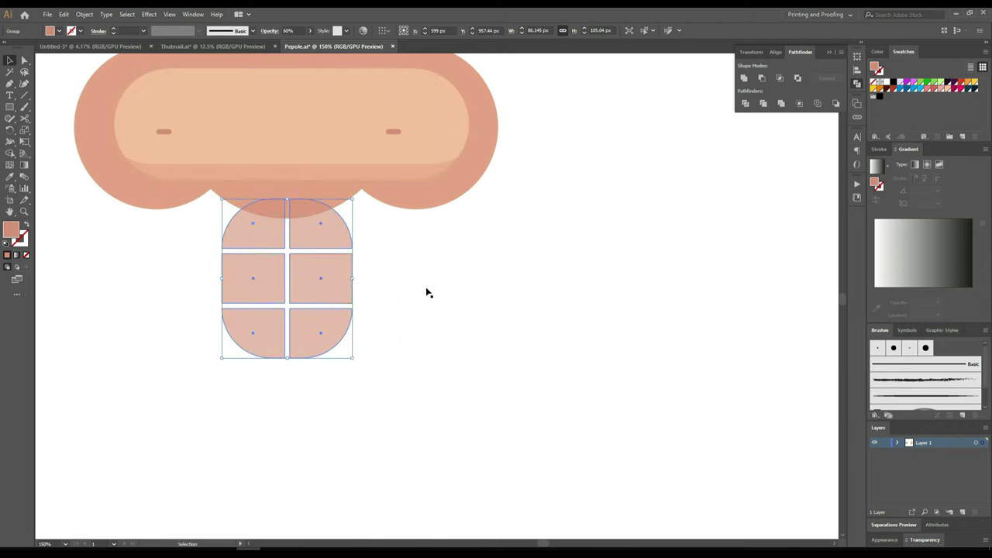
{"action": "left_click", "coordinate": [427, 290]}
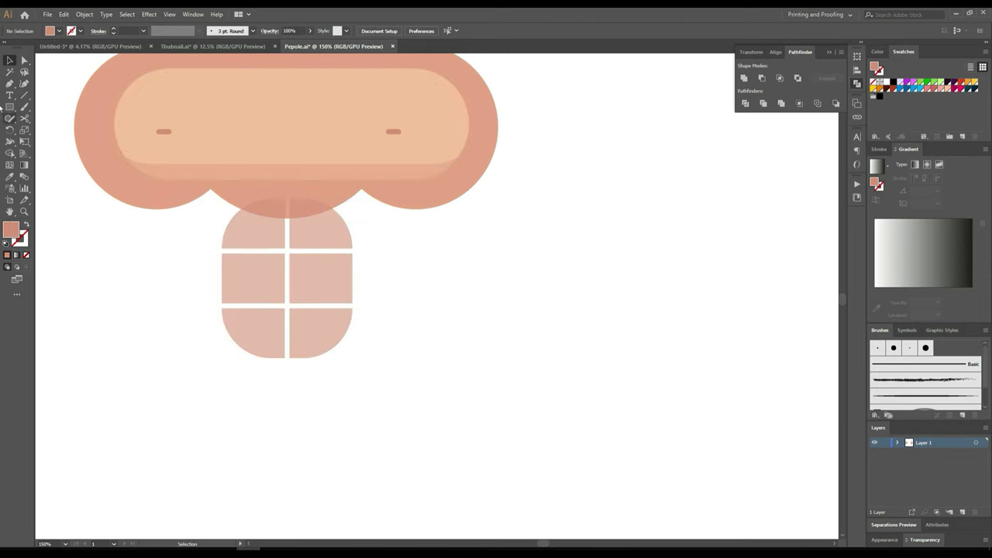
{"action": "left_click", "coordinate": [10, 177]}
Step: Draw a light peach rounded rectangle over the abs and round it into a circle
{"action": "left_click", "coordinate": [170, 108]}
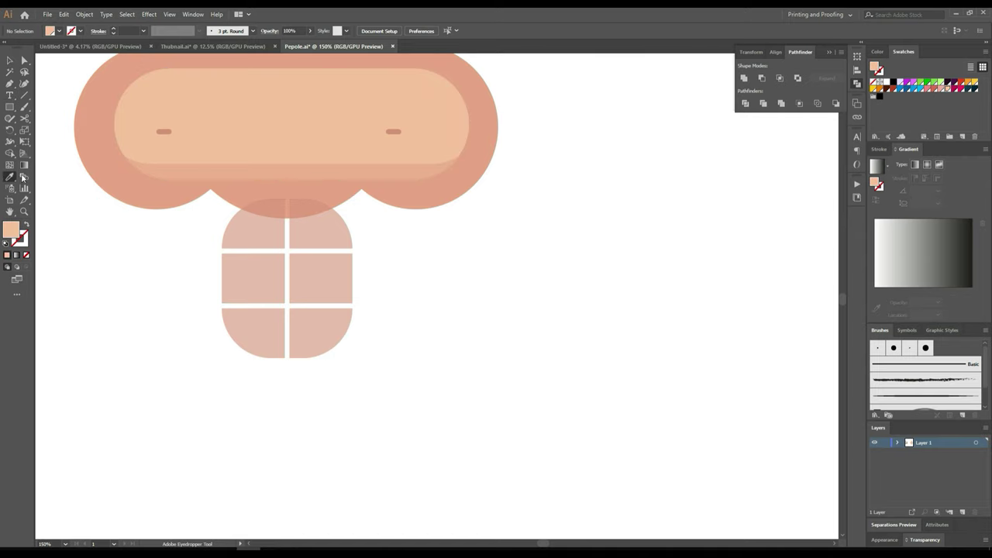
{"action": "left_click_drag", "start_coordinate": [9, 108], "coordinate": [67, 119]}
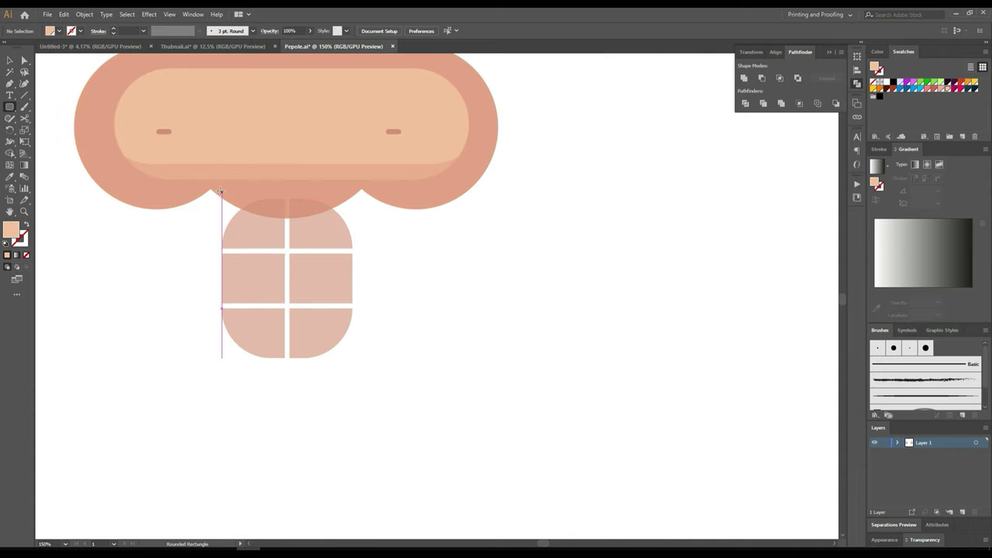
{"action": "left_click_drag", "start_coordinate": [199, 188], "coordinate": [384, 369]}
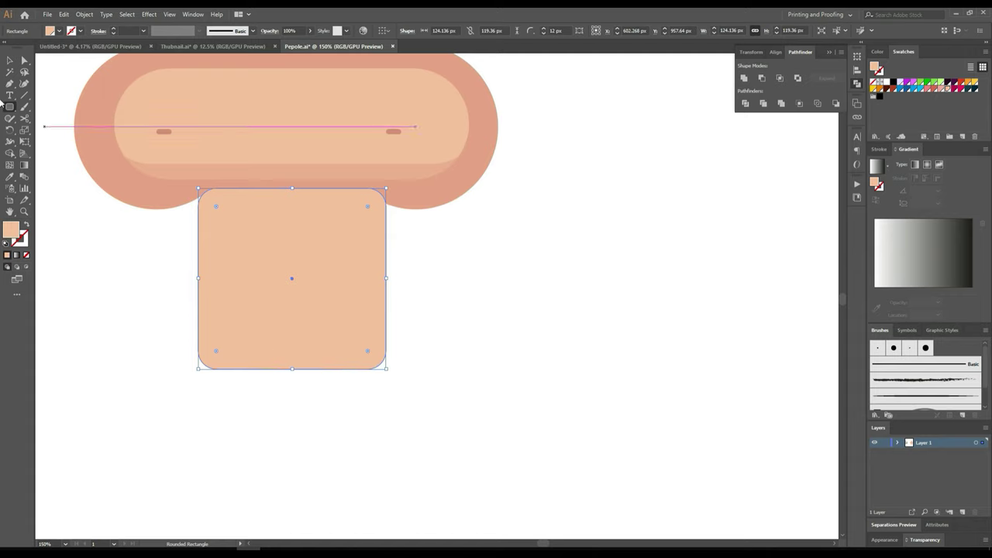
{"action": "left_click", "coordinate": [12, 61]}
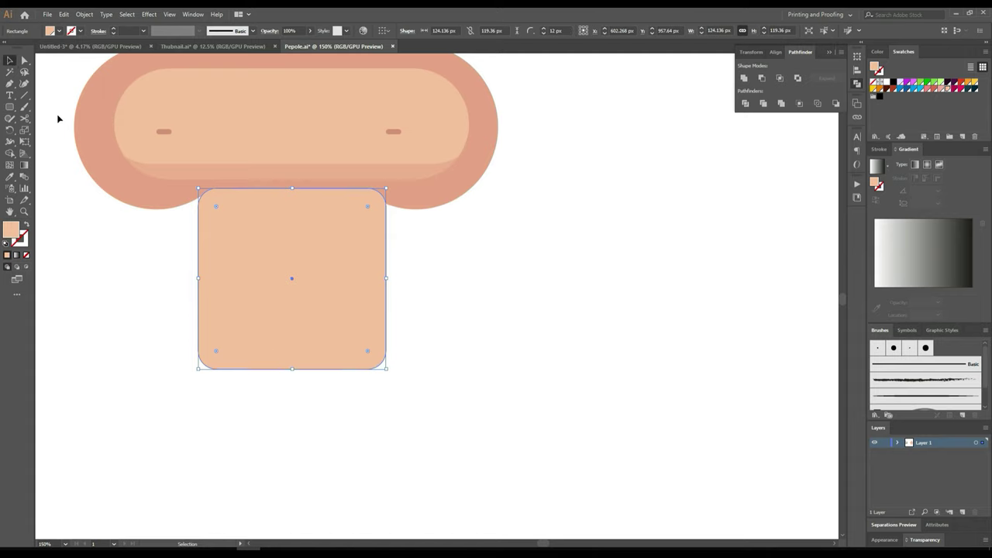
{"action": "left_click_drag", "start_coordinate": [216, 353], "coordinate": [338, 219]}
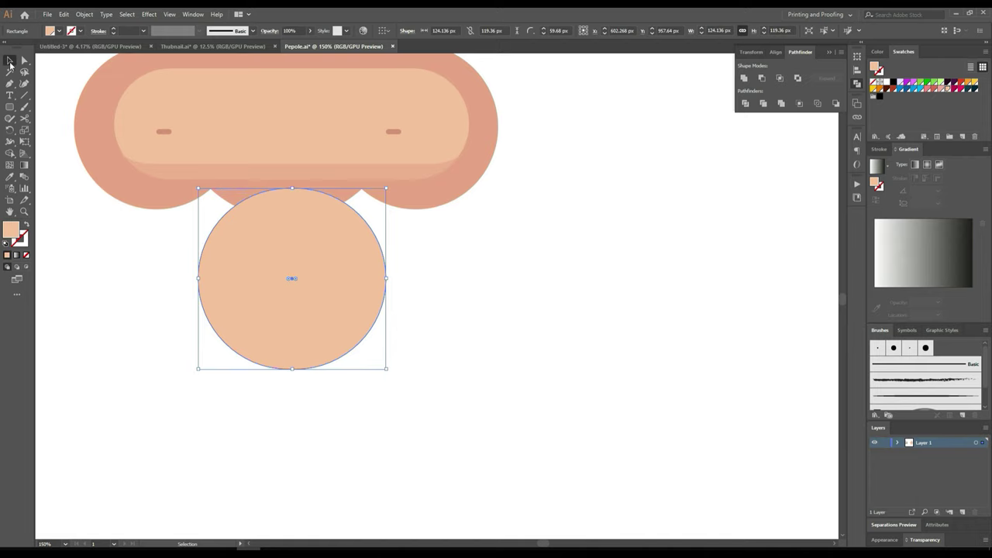
Step: Stretch the peach circle into a tall oval and adjust its position and height
{"action": "left_click_drag", "start_coordinate": [292, 368], "coordinate": [291, 422]}
{"action": "left_click_drag", "start_coordinate": [296, 358], "coordinate": [295, 345]}
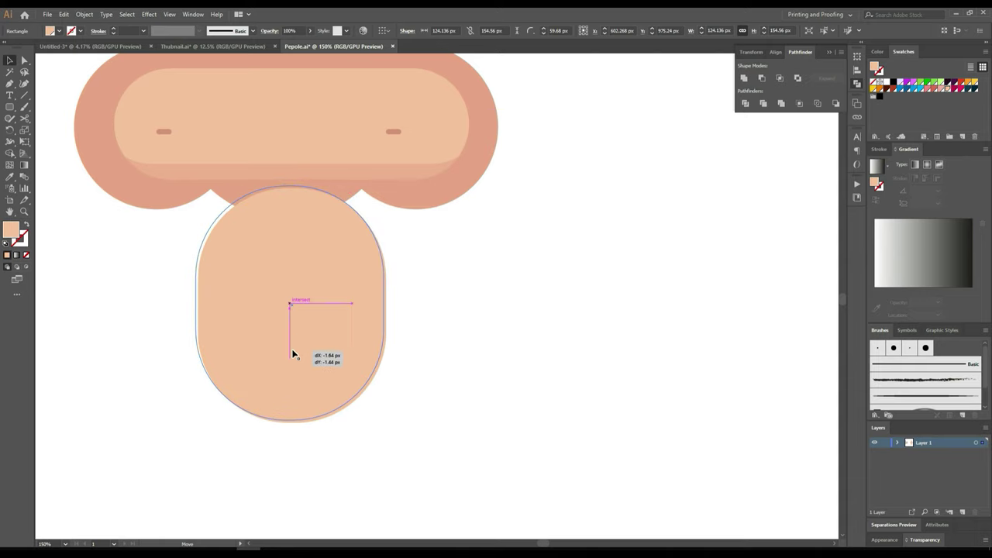
{"action": "left_click_drag", "start_coordinate": [295, 345], "coordinate": [289, 350]}
{"action": "key", "text": "a"}
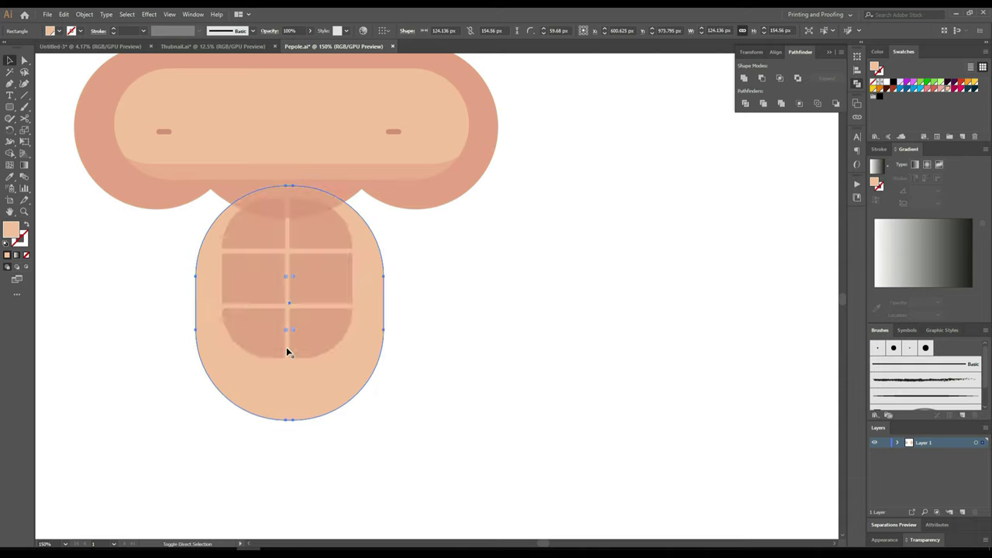
{"action": "key", "text": "v"}
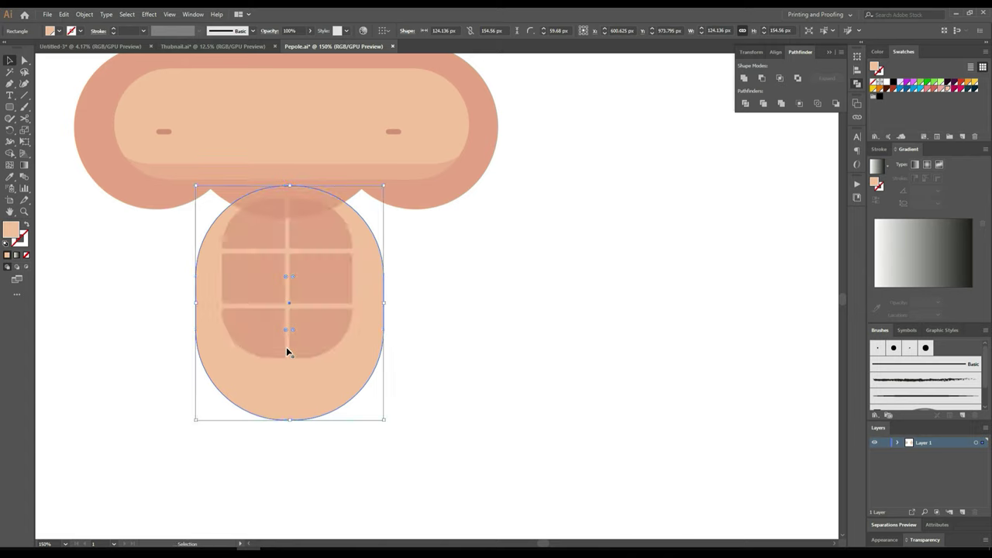
{"action": "left_click_drag", "start_coordinate": [290, 419], "coordinate": [293, 393]}
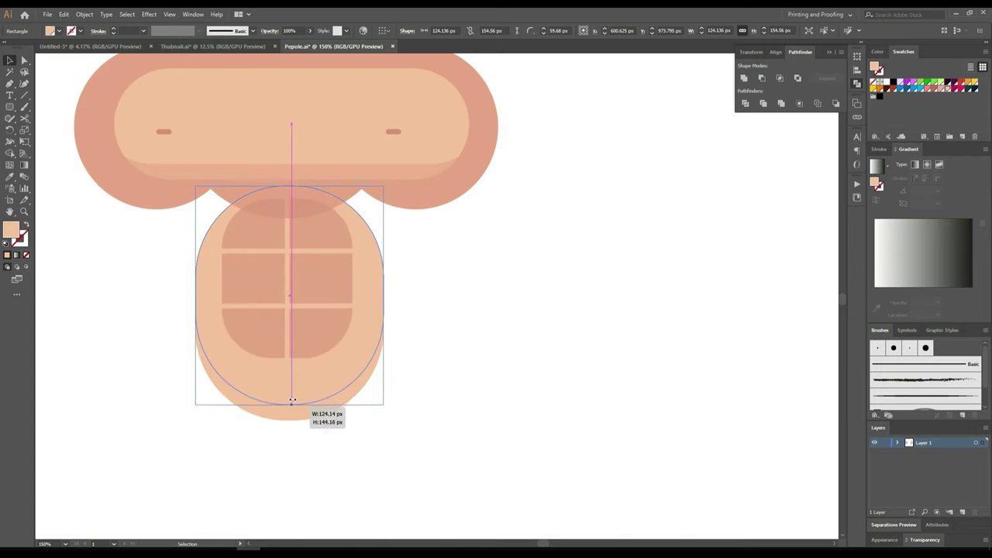
{"action": "left_click", "coordinate": [525, 427]}
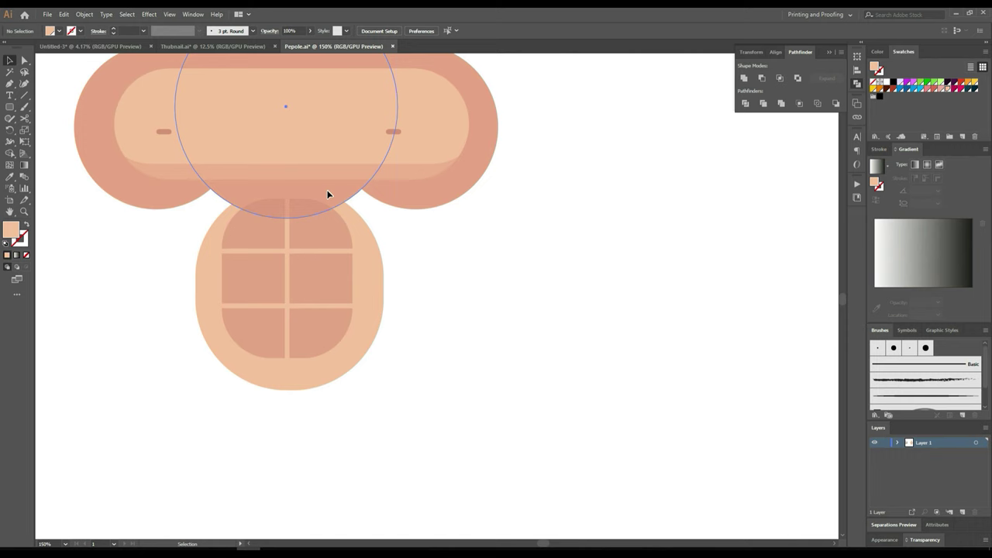
Step: Enlarge the salmon circle behind the chest
{"action": "left_click", "coordinate": [328, 194]}
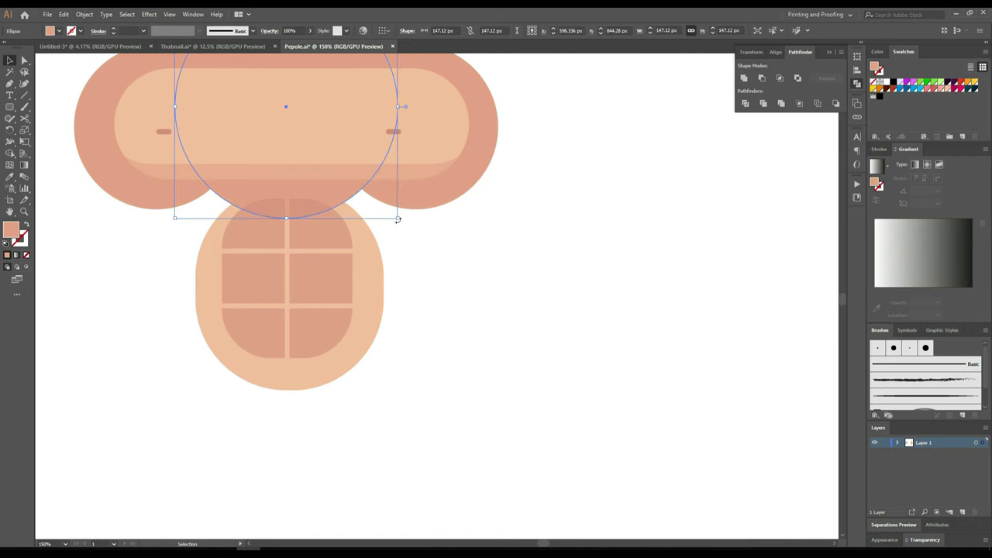
{"action": "left_click_drag", "start_coordinate": [397, 220], "coordinate": [418, 240]}
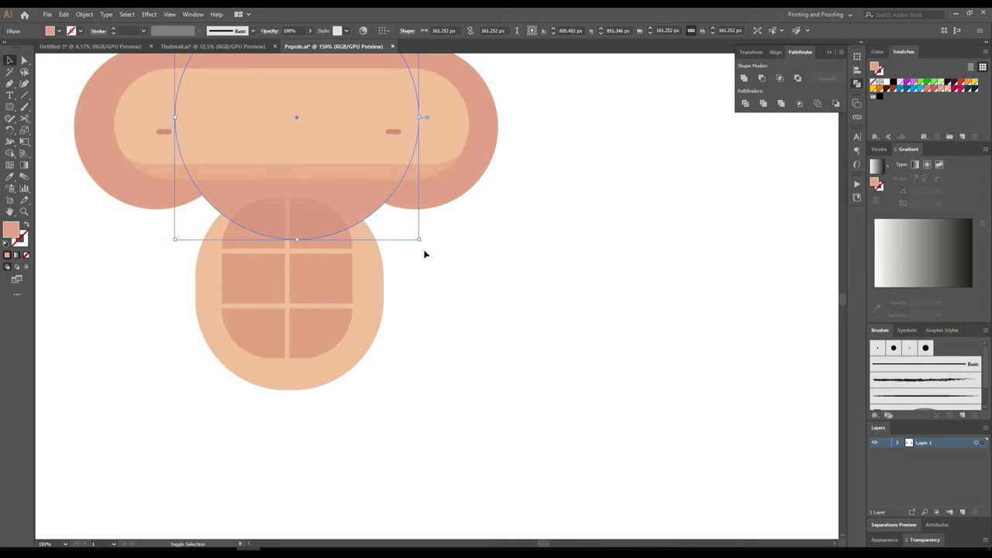
{"action": "key", "text": "ctrl+minus"}
{"action": "key", "text": "ctrl+minus"}
{"action": "key", "text": "ctrl+minus"}
{"action": "left_click", "coordinate": [385, 334]}
{"action": "left_click_drag", "start_coordinate": [426, 259], "coordinate": [333, 224]}
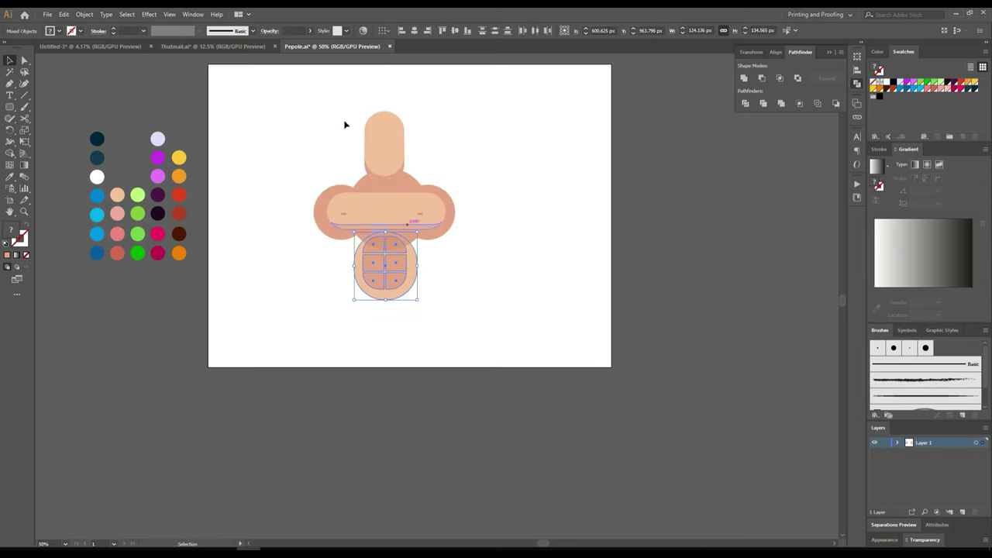
Step: Centre the abs grid horizontally and vertically on the peach oval
{"action": "left_click", "coordinate": [415, 31]}
{"action": "left_click", "coordinate": [455, 31]}
{"action": "left_click", "coordinate": [501, 186]}
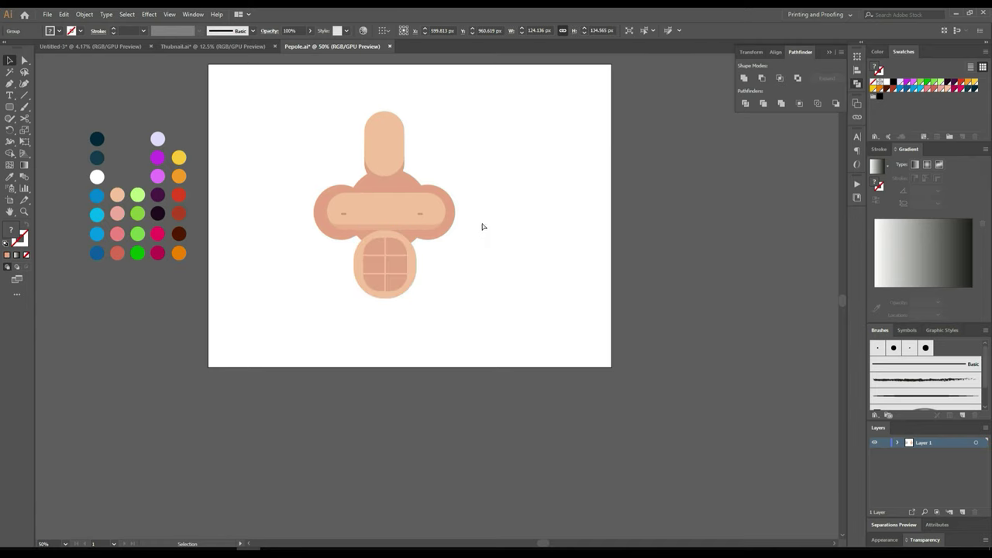
Step: Nudge the chest circles, bar and marks up, and raise the belly group slightly
{"action": "scroll", "coordinate": [386, 224], "scroll_direction": "up", "scroll_amount": 2}
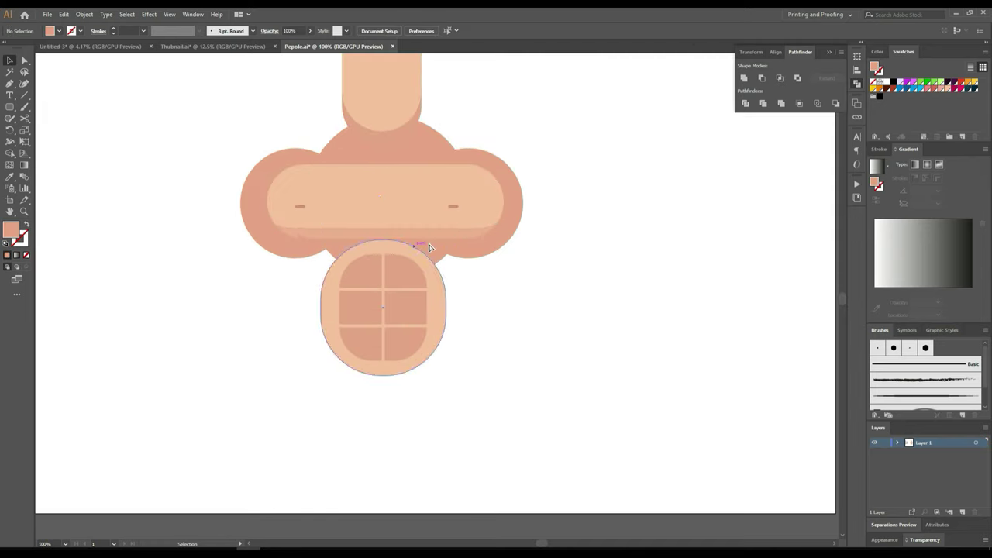
{"action": "left_click_drag", "start_coordinate": [465, 209], "coordinate": [197, 209]}
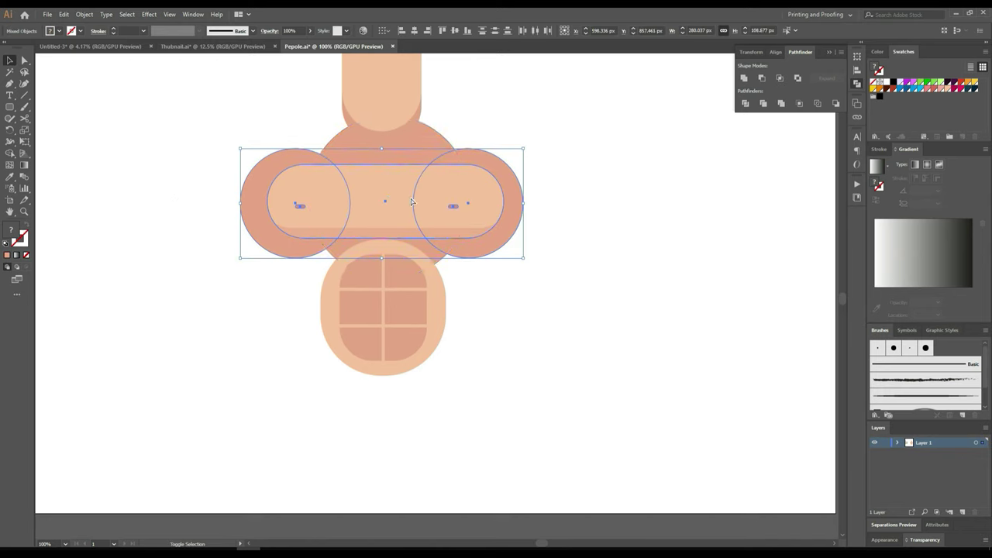
{"action": "key", "text": "Up"}
{"action": "key", "text": "Up"}
{"action": "key", "text": "Up"}
{"action": "key", "text": "Up"}
{"action": "key", "text": "Up"}
{"action": "key", "text": "Up"}
{"action": "key", "text": "Up"}
{"action": "key", "text": "Up"}
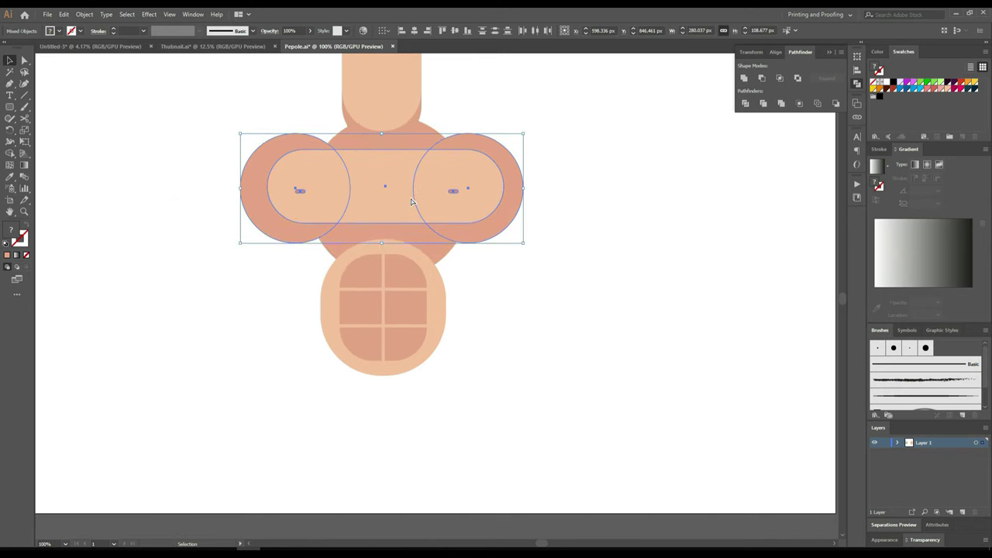
{"action": "key", "text": "Up"}
{"action": "key", "text": "Up"}
{"action": "key", "text": "Up"}
{"action": "key", "text": "Up"}
{"action": "key", "text": "Up"}
{"action": "key", "text": "Up"}
{"action": "left_click_drag", "start_coordinate": [296, 436], "coordinate": [448, 349]}
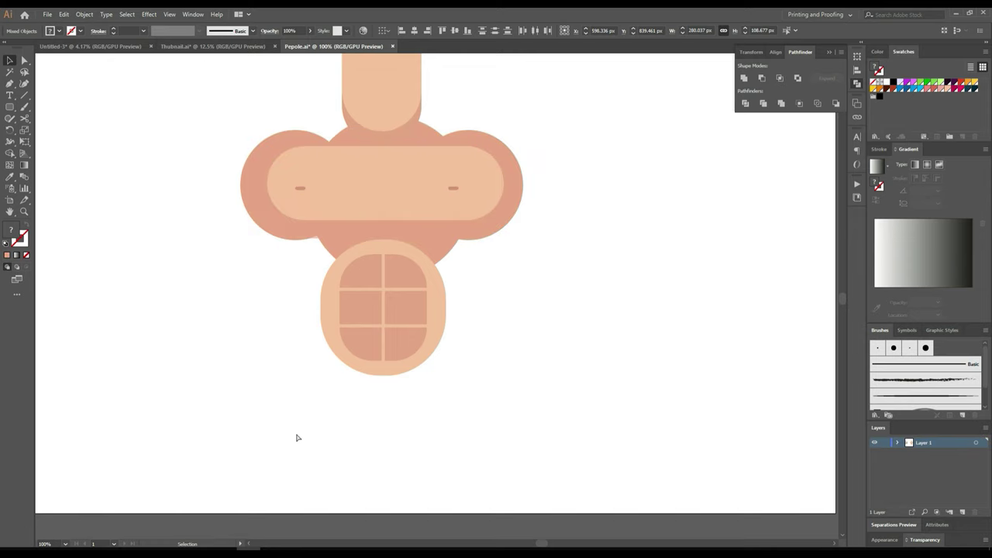
{"action": "key", "text": "Up"}
{"action": "key", "text": "Up"}
{"action": "key", "text": "Up"}
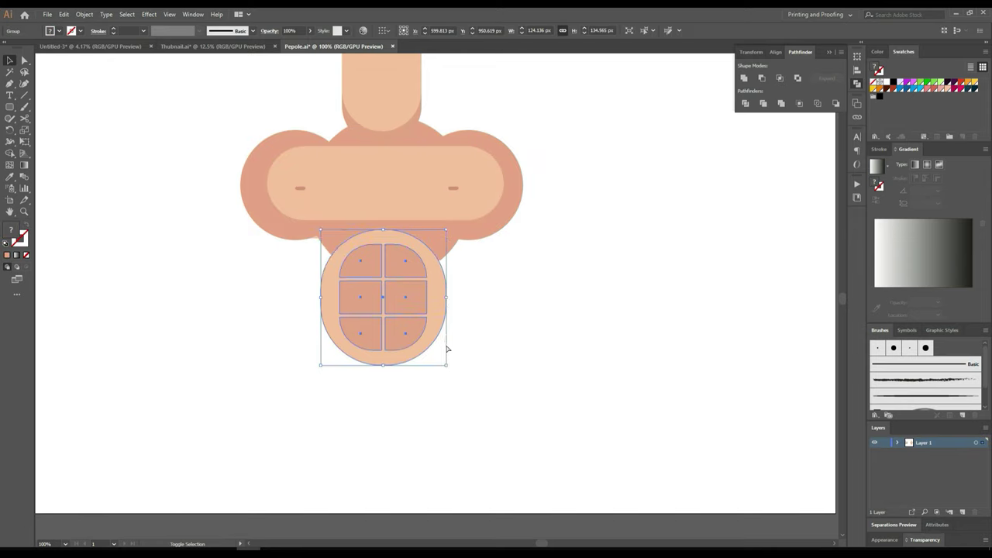
{"action": "key", "text": "Up"}
{"action": "key", "text": "Up"}
{"action": "key", "text": "Up"}
{"action": "key", "text": "Up"}
{"action": "key", "text": "Up"}
{"action": "key", "text": "Up"}
{"action": "key", "text": "Down"}
{"action": "key", "text": "Down"}
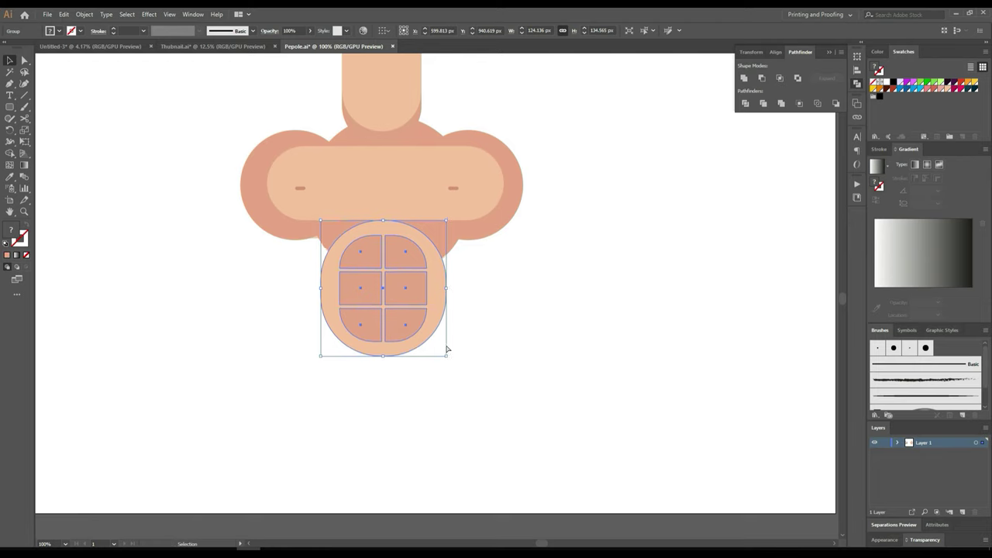
{"action": "key", "text": "Down"}
{"action": "key", "text": "Down"}
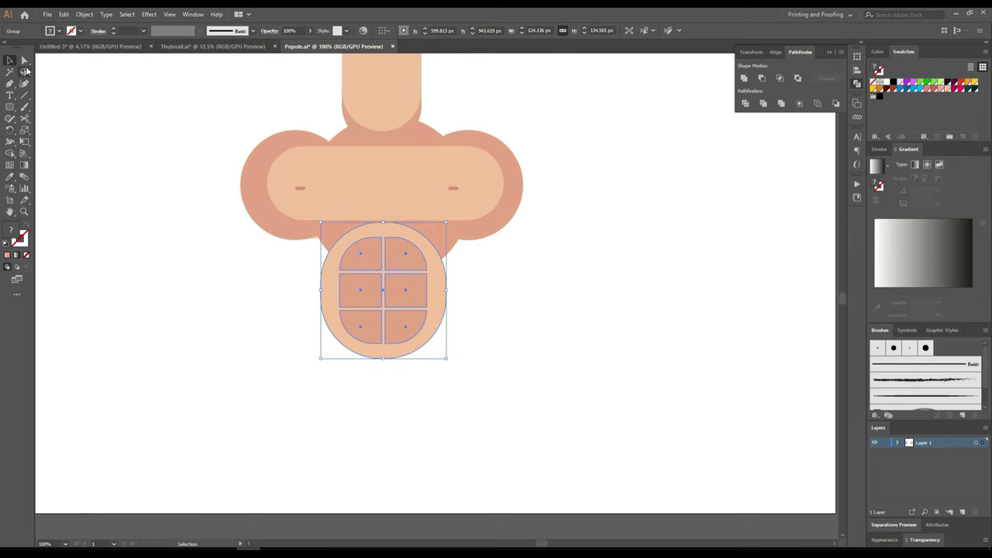
{"action": "left_click", "coordinate": [24, 61]}
{"action": "left_click", "coordinate": [328, 359]}
{"action": "scroll", "coordinate": [328, 359], "scroll_direction": "up", "scroll_amount": 3}
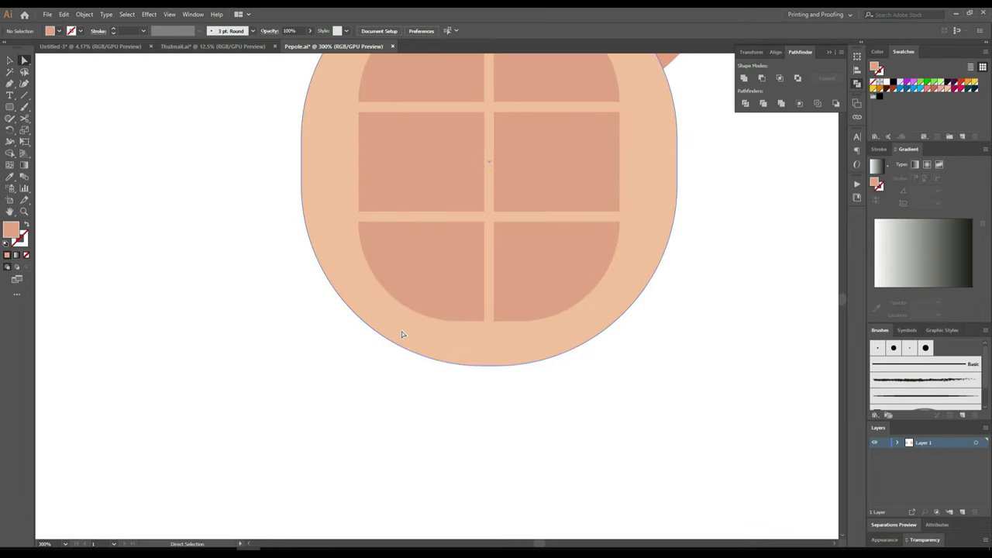
Step: Set the peach arch's bottom corners to 0 px, giving it a flat base
{"action": "left_click", "coordinate": [402, 334]}
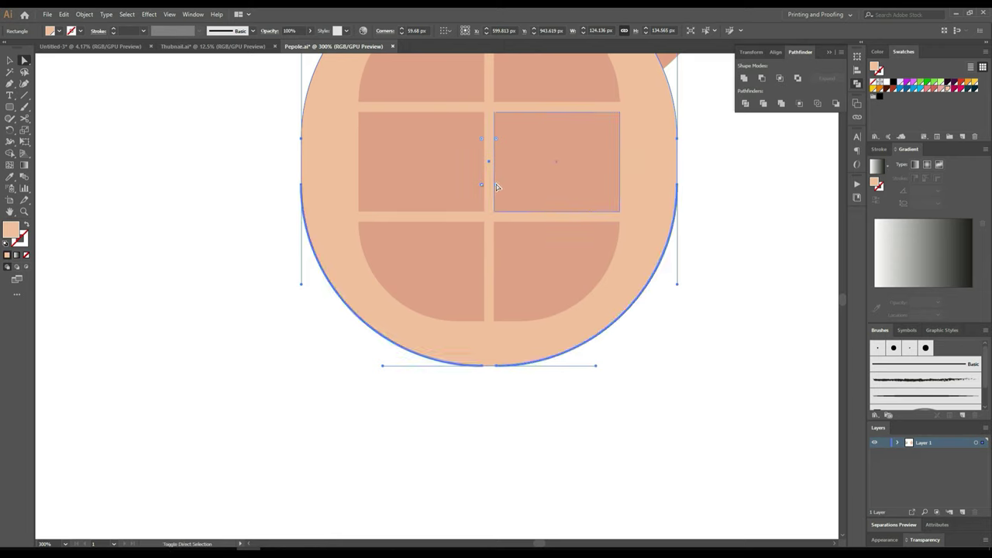
{"action": "mouse_move", "coordinate": [497, 187]}
{"action": "left_mouse_down"}
{"action": "mouse_move", "coordinate": [543, 227]}
{"action": "mouse_move", "coordinate": [588, 245]}
{"action": "mouse_move", "coordinate": [590, 265]}
{"action": "mouse_move", "coordinate": [637, 295]}
{"action": "mouse_move", "coordinate": [660, 330]}
{"action": "mouse_move", "coordinate": [648, 337]}
{"action": "mouse_move", "coordinate": [675, 354]}
{"action": "left_mouse_up"}
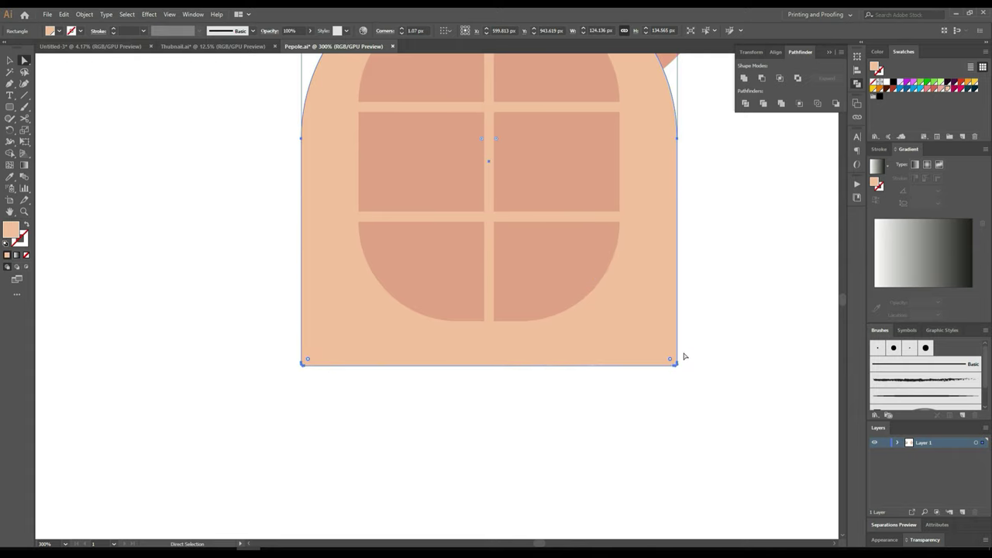
{"action": "scroll", "coordinate": [682, 355], "scroll_direction": "down", "scroll_amount": 1}
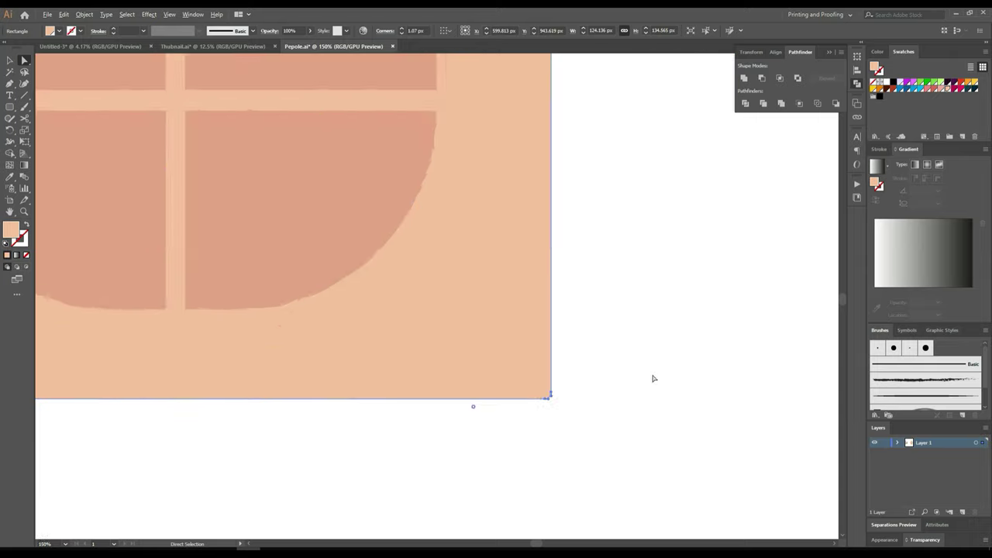
{"action": "scroll", "coordinate": [653, 377], "scroll_direction": "up", "scroll_amount": 3}
{"action": "scroll", "coordinate": [516, 399], "scroll_direction": "up", "scroll_amount": 1}
{"action": "left_click_drag", "start_coordinate": [511, 399], "coordinate": [519, 405]}
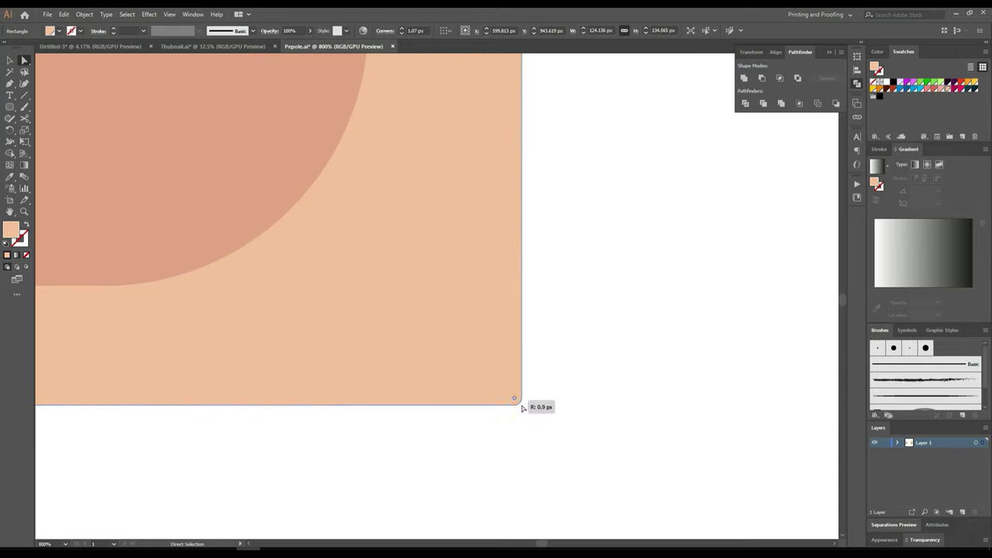
{"action": "scroll", "coordinate": [388, 299], "scroll_direction": "down", "scroll_amount": 3}
{"action": "scroll", "coordinate": [343, 271], "scroll_direction": "down", "scroll_amount": 2}
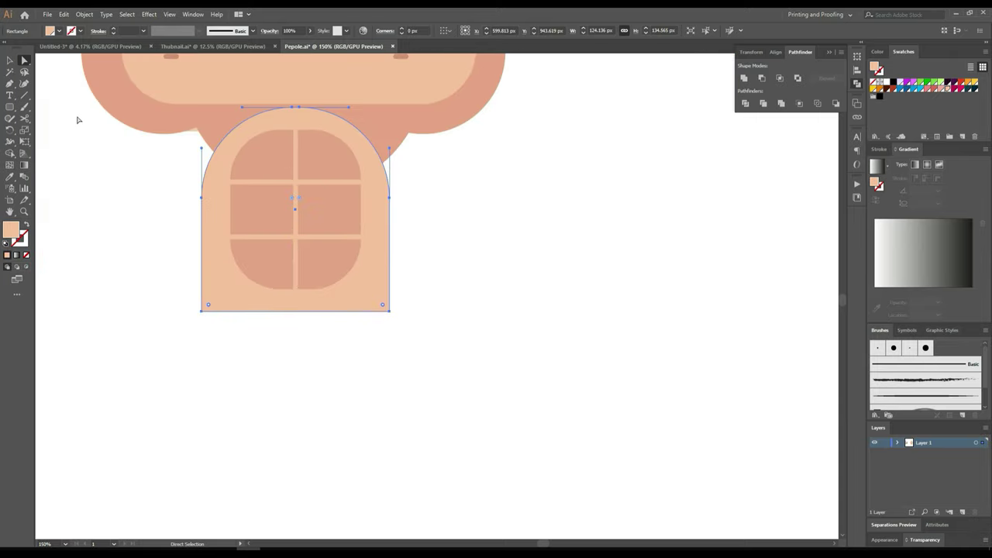
{"action": "left_click", "coordinate": [10, 60]}
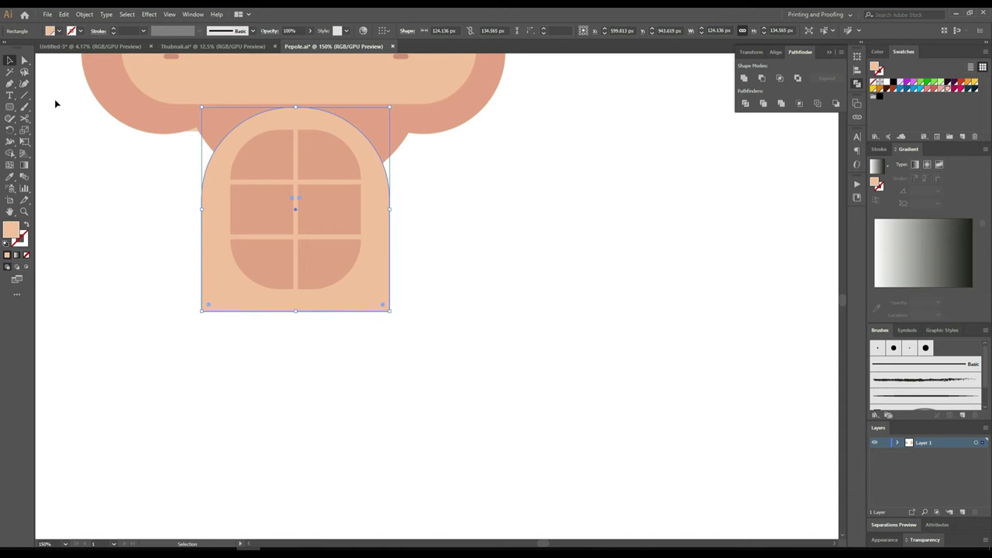
{"action": "left_click", "coordinate": [368, 282]}
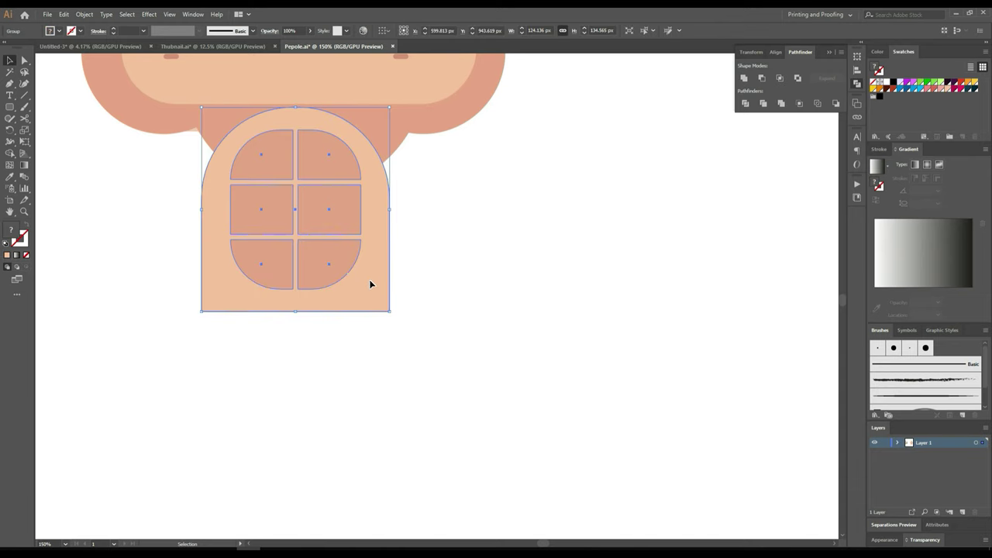
Step: Duplicate the torso group lower down and delete the copy's abs panes
{"action": "left_click_drag", "start_coordinate": [369, 295], "coordinate": [378, 414], "text": "alt"}
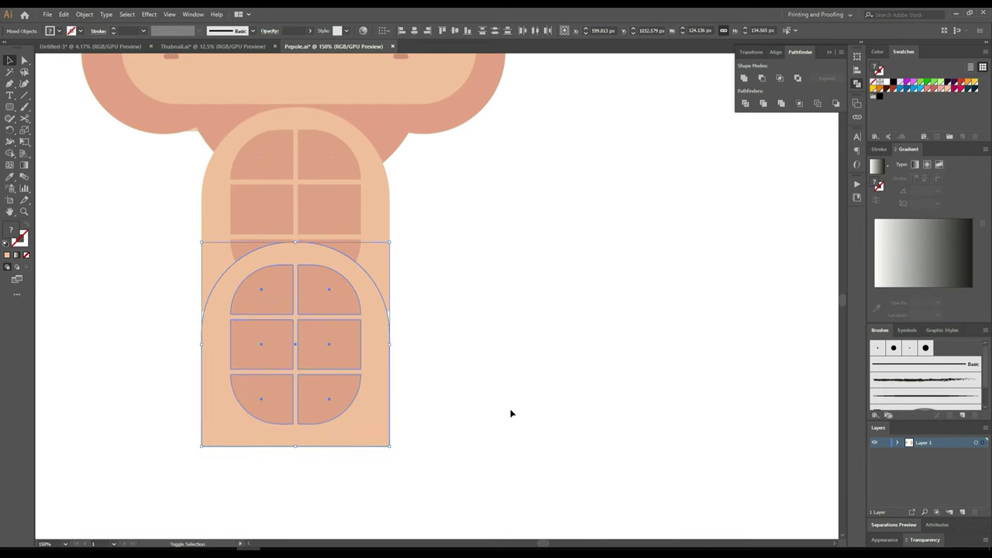
{"action": "left_click", "coordinate": [434, 403]}
{"action": "left_click", "coordinate": [312, 398]}
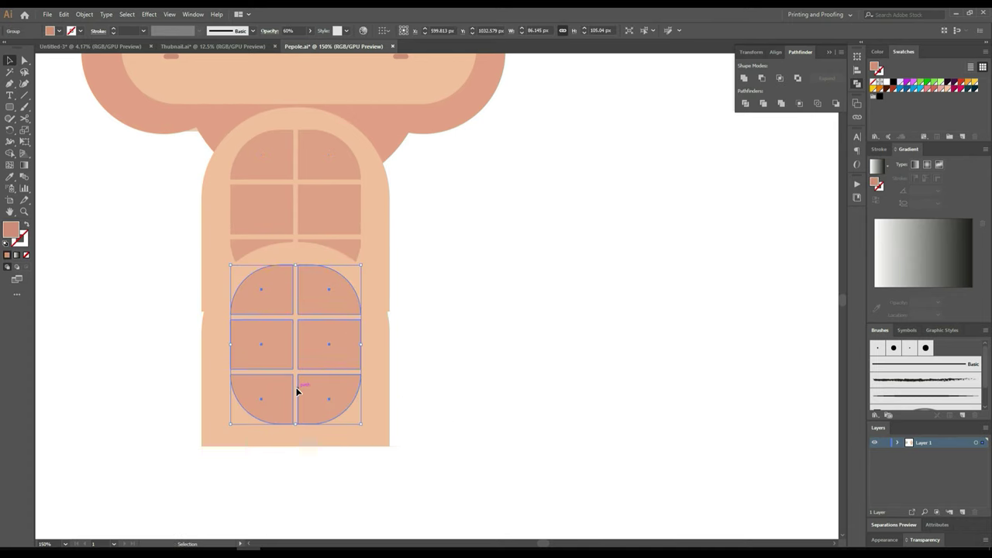
{"action": "key", "text": "Delete"}
{"action": "scroll", "coordinate": [392, 372], "scroll_direction": "down", "scroll_amount": 3}
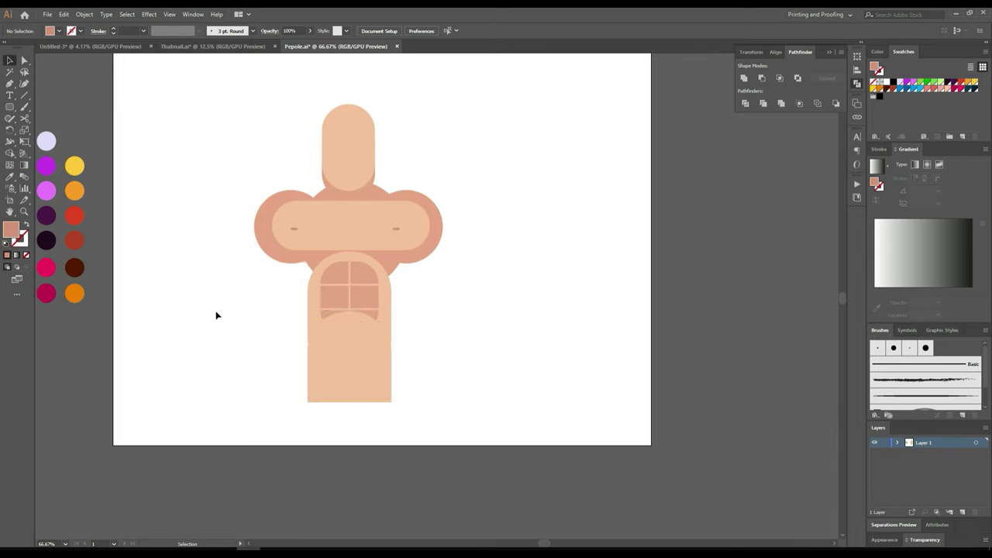
{"action": "left_click", "coordinate": [325, 379]}
Step: Rotate the lower shape 180°, send it behind the abs, and fill it white
{"action": "mouse_move", "coordinate": [392, 401]}
{"action": "left_mouse_down"}
{"action": "mouse_move", "coordinate": [221, 355]}
{"action": "mouse_move", "coordinate": [240, 233]}
{"action": "left_mouse_up"}
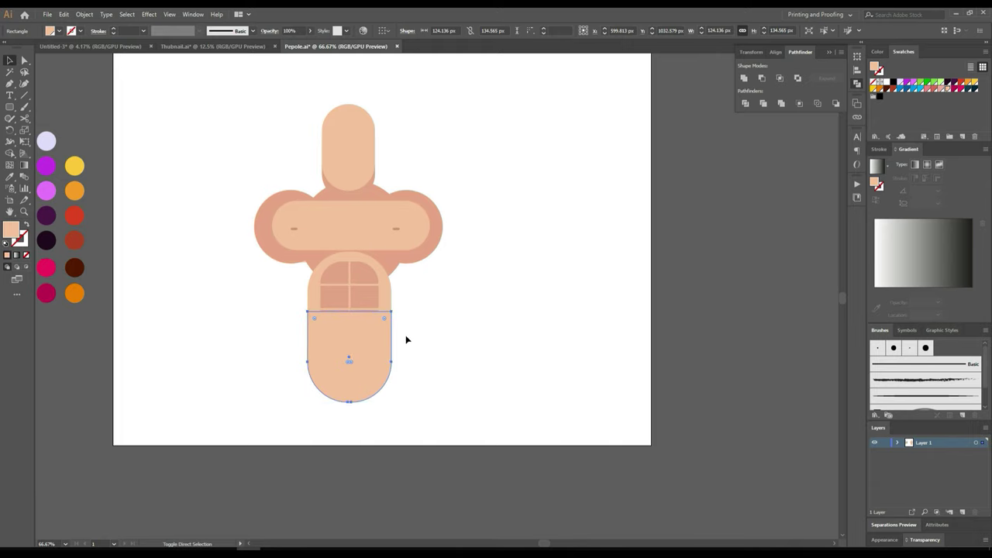
{"action": "key", "text": "ctrl+shift+bracketleft"}
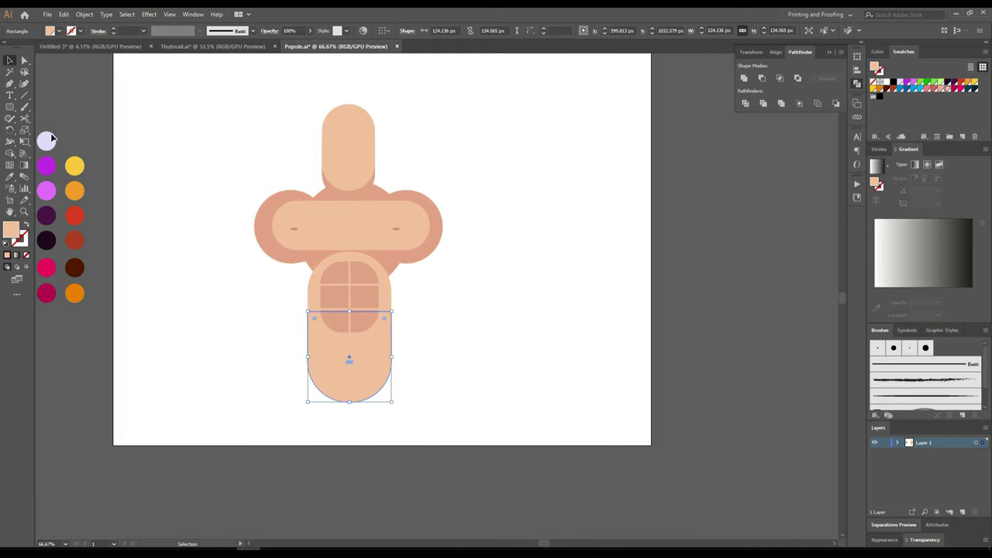
{"action": "left_click_drag", "start_coordinate": [73, 155], "coordinate": [274, 197]}
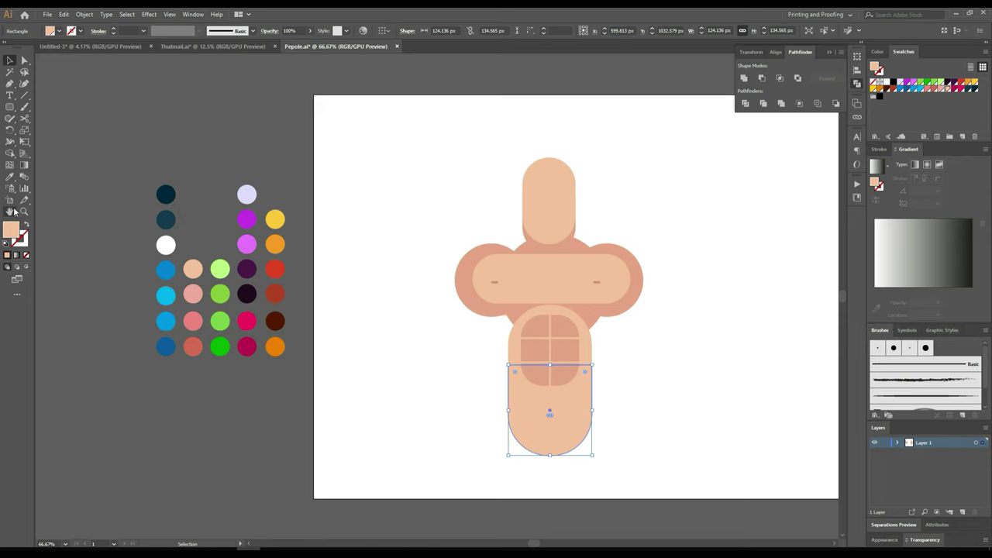
{"action": "left_click", "coordinate": [10, 177]}
{"action": "left_click", "coordinate": [164, 245]}
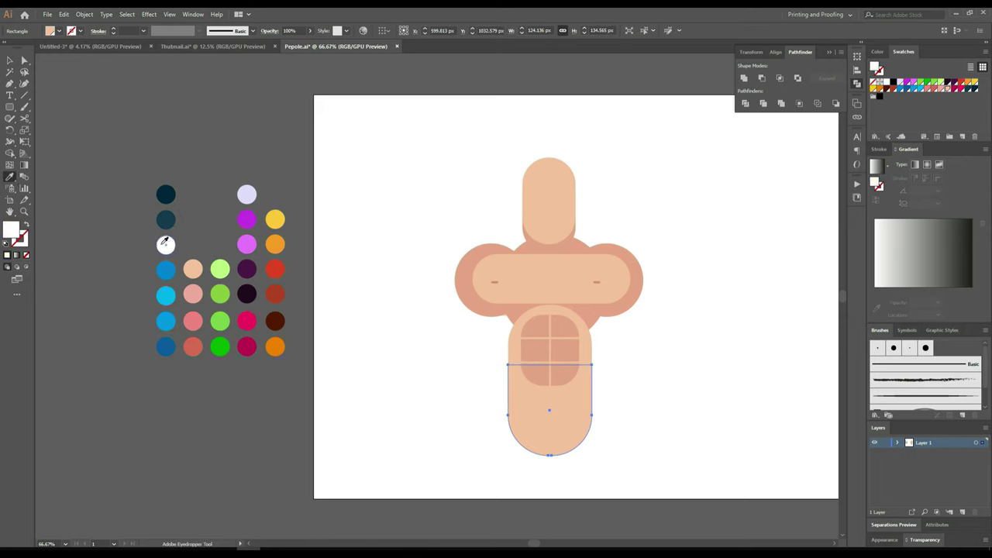
{"action": "left_click", "coordinate": [10, 60]}
{"action": "left_click", "coordinate": [294, 228]}
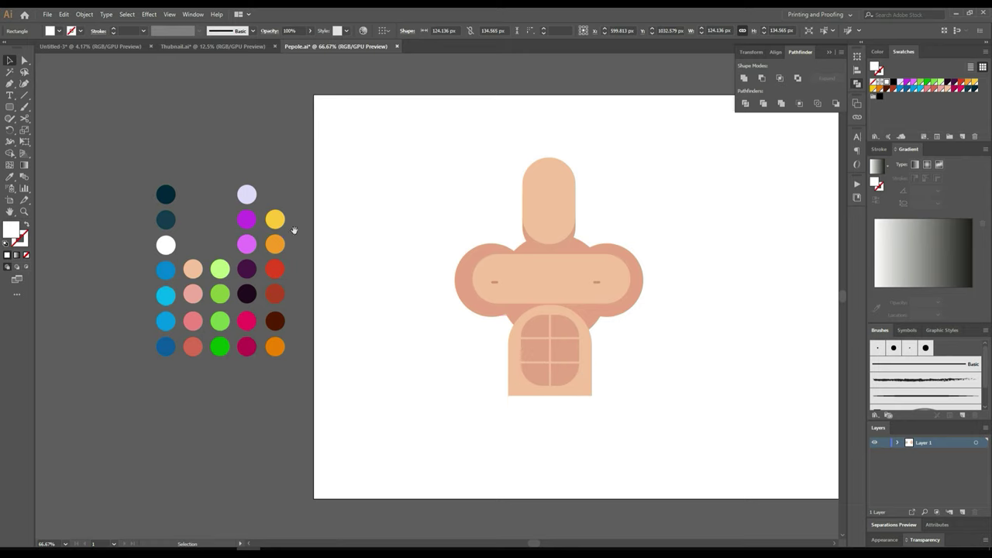
Step: Raise the white briefs shape about 20 px so it sits under the abs
{"action": "scroll", "coordinate": [465, 384], "scroll_direction": "right", "scroll_amount": 5}
{"action": "scroll", "coordinate": [392, 386], "scroll_direction": "up", "scroll_amount": 3}
{"action": "scroll", "coordinate": [401, 390], "scroll_direction": "up", "scroll_amount": 1}
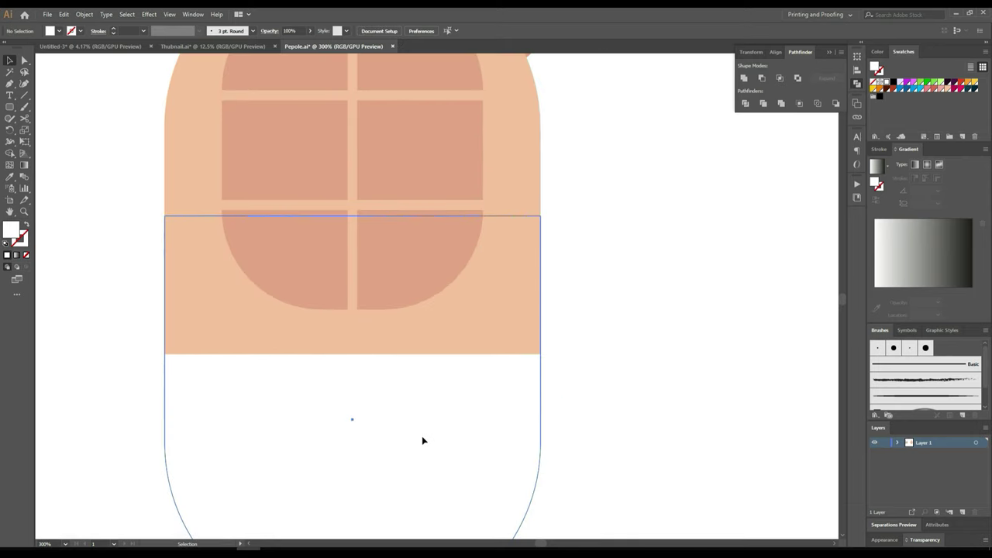
{"action": "left_click", "coordinate": [422, 436]}
{"action": "left_click_drag", "start_coordinate": [600, 441], "coordinate": [569, 367]}
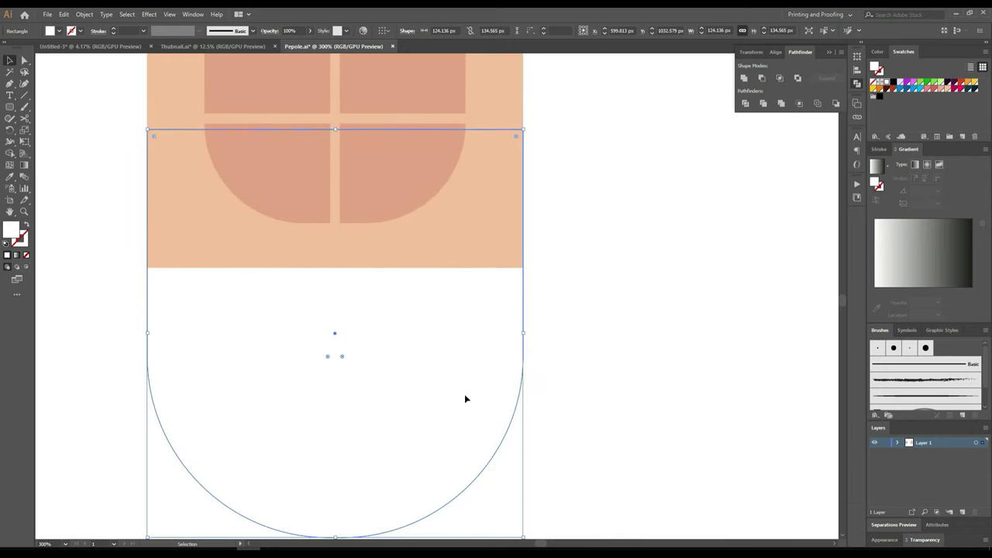
{"action": "left_click_drag", "start_coordinate": [430, 385], "coordinate": [427, 336]}
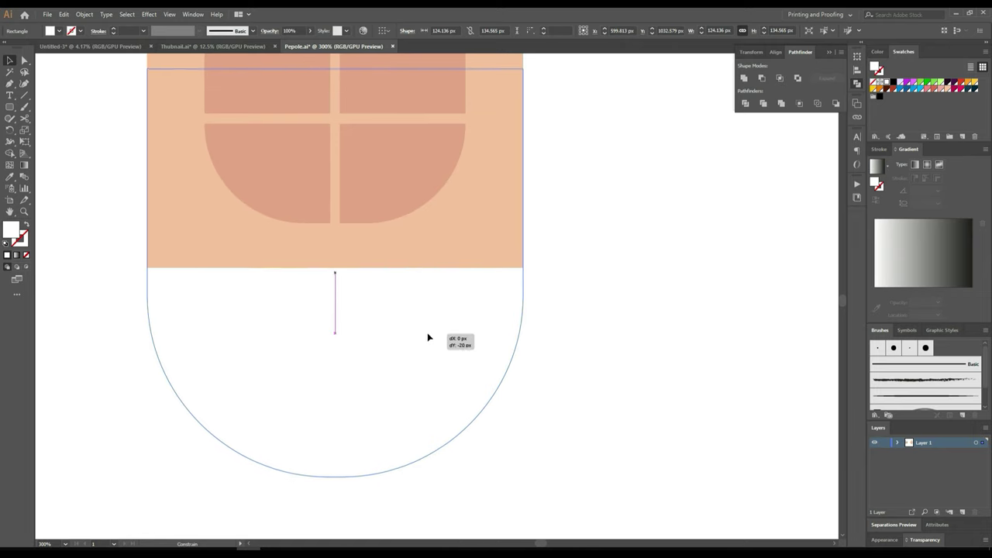
{"action": "left_click", "coordinate": [578, 375]}
{"action": "key", "text": "ctrl+1"}
{"action": "scroll", "coordinate": [605, 401], "scroll_direction": "down", "scroll_amount": 2}
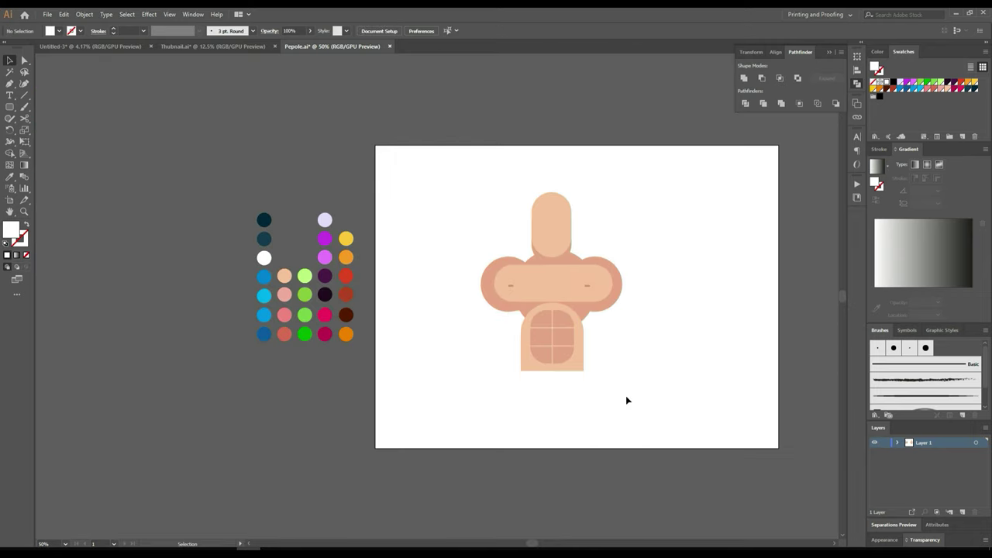
{"action": "left_click", "coordinate": [9, 107]}
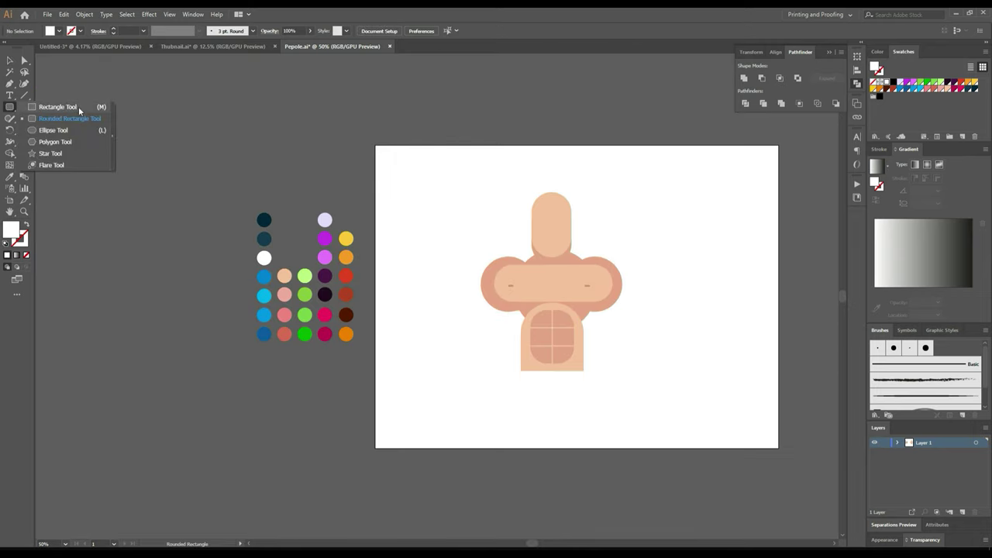
Step: Draw an artboard-sized dark purple rectangle and send it to the back
{"action": "left_click_drag", "start_coordinate": [9, 107], "coordinate": [62, 105]}
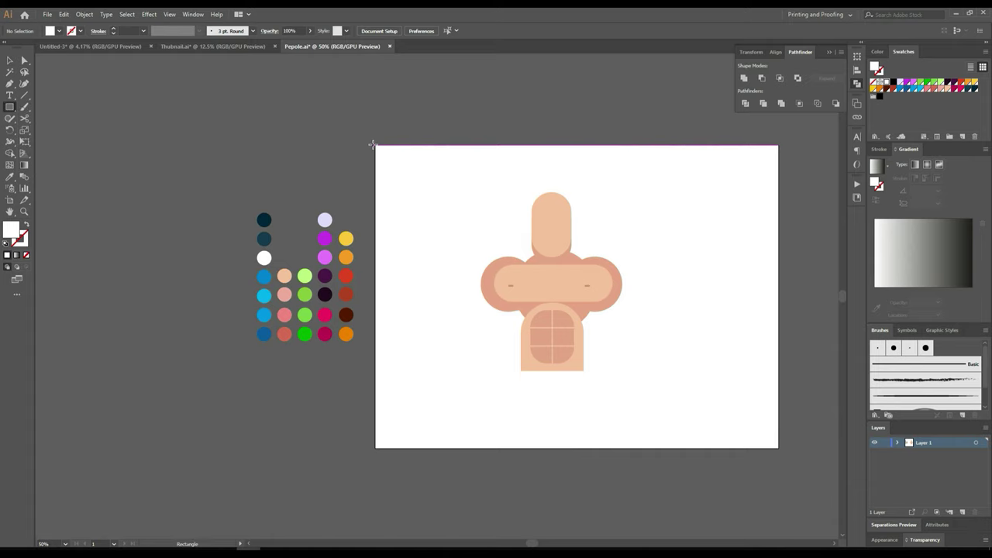
{"action": "mouse_move", "coordinate": [376, 146]}
{"action": "left_mouse_down"}
{"action": "mouse_move", "coordinate": [494, 245]}
{"action": "mouse_move", "coordinate": [778, 446]}
{"action": "left_mouse_up"}
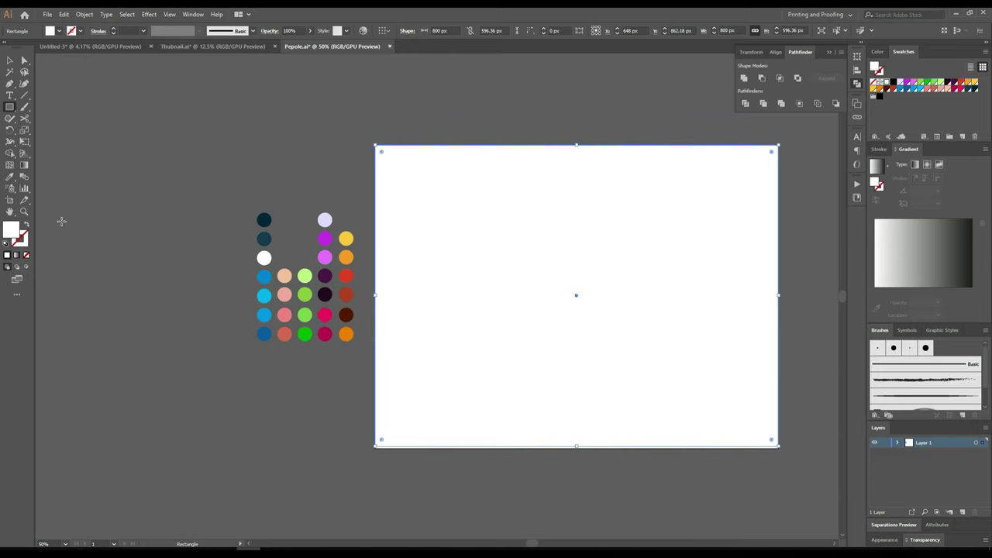
{"action": "left_click", "coordinate": [10, 177]}
{"action": "left_click", "coordinate": [329, 277]}
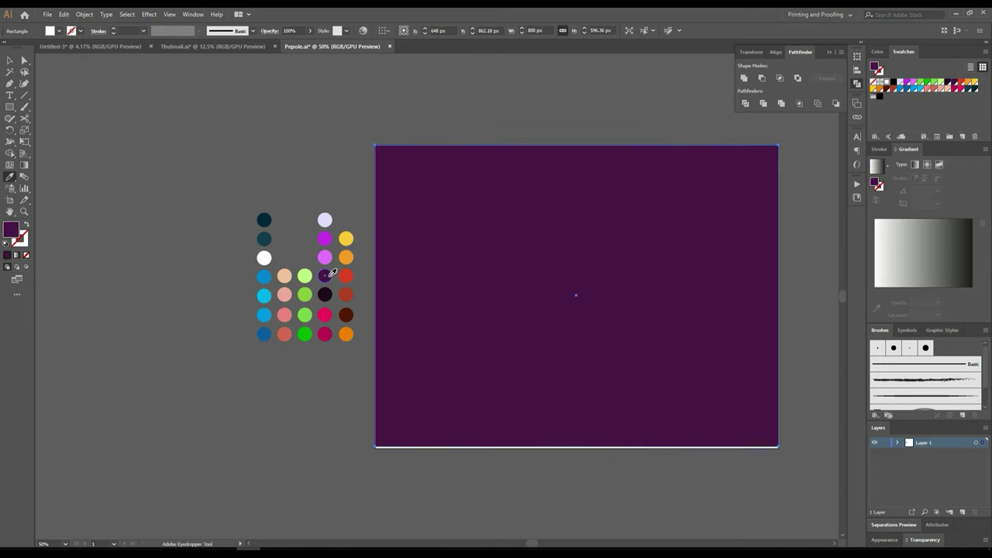
{"action": "left_click", "coordinate": [11, 60]}
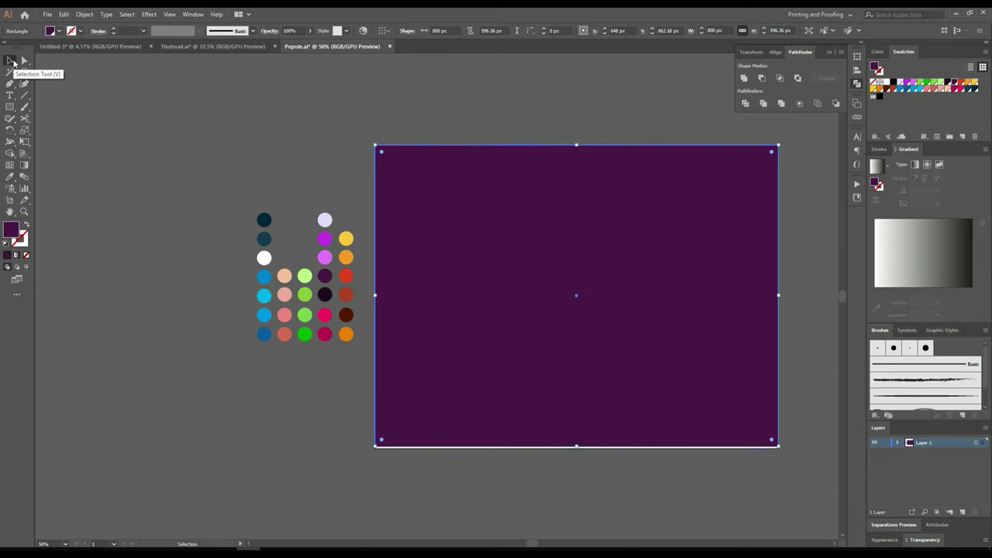
{"action": "key", "text": "ctrl+shift+bracketleft"}
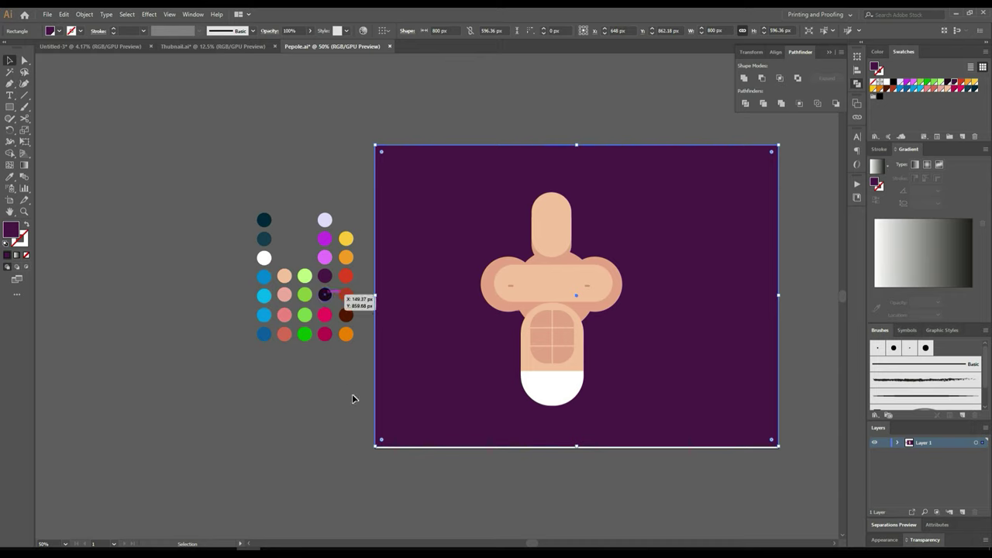
{"action": "left_click", "coordinate": [332, 165]}
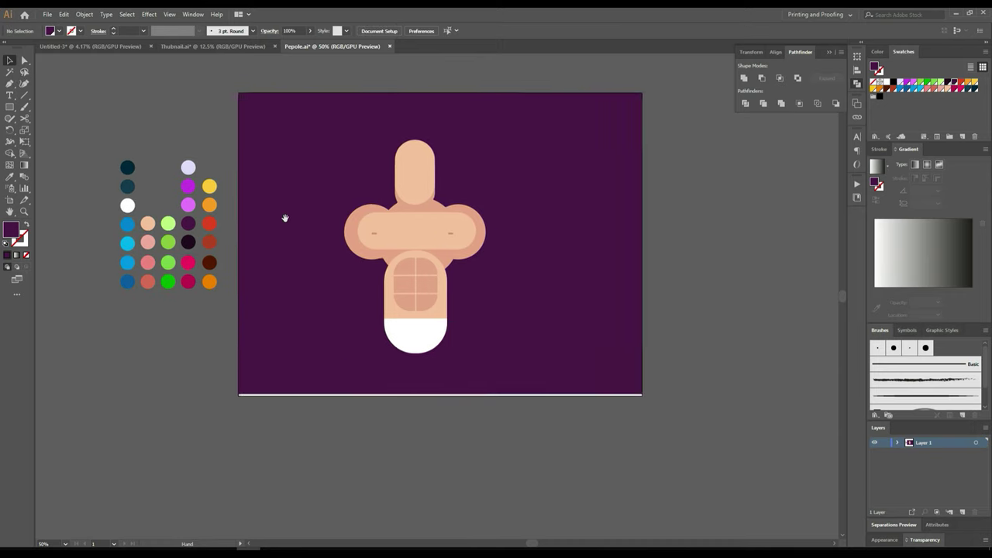
Step: Stretch the purple background's bottom edge down to the artboard edge
{"action": "scroll", "coordinate": [415, 320], "scroll_direction": "up", "scroll_amount": 2}
{"action": "scroll", "coordinate": [417, 325], "scroll_direction": "up", "scroll_amount": 1}
{"action": "scroll", "coordinate": [417, 329], "scroll_direction": "down", "scroll_amount": 3}
{"action": "left_click", "coordinate": [434, 378]}
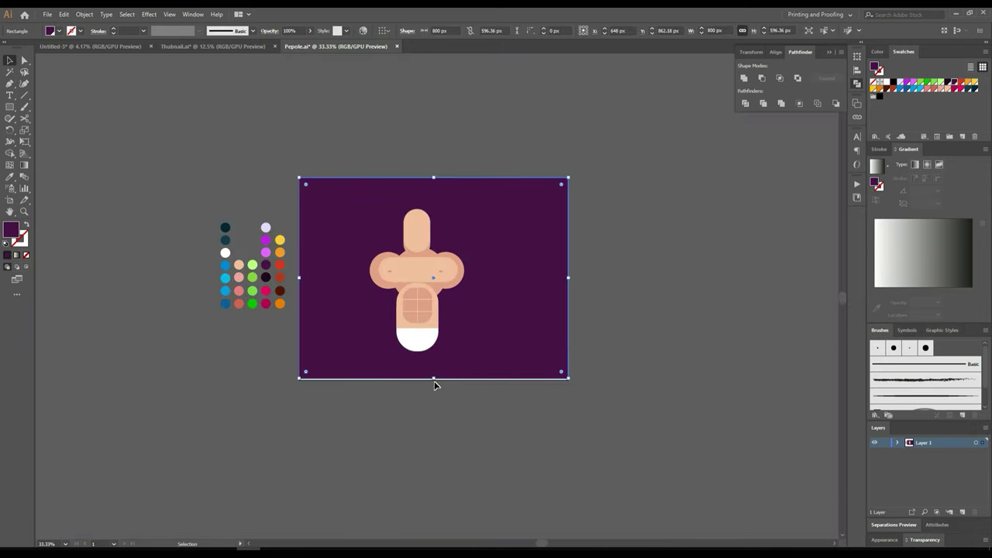
{"action": "scroll", "coordinate": [424, 380], "scroll_direction": "up", "scroll_amount": 2}
{"action": "left_click_drag", "start_coordinate": [449, 371], "coordinate": [449, 376]}
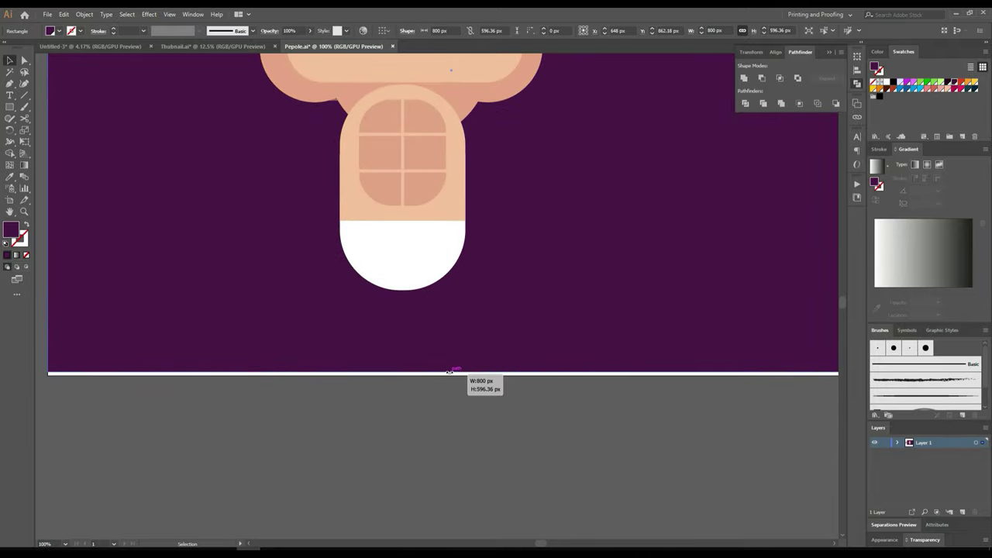
{"action": "scroll", "coordinate": [447, 392], "scroll_direction": "down", "scroll_amount": 2}
{"action": "left_click", "coordinate": [317, 453]}
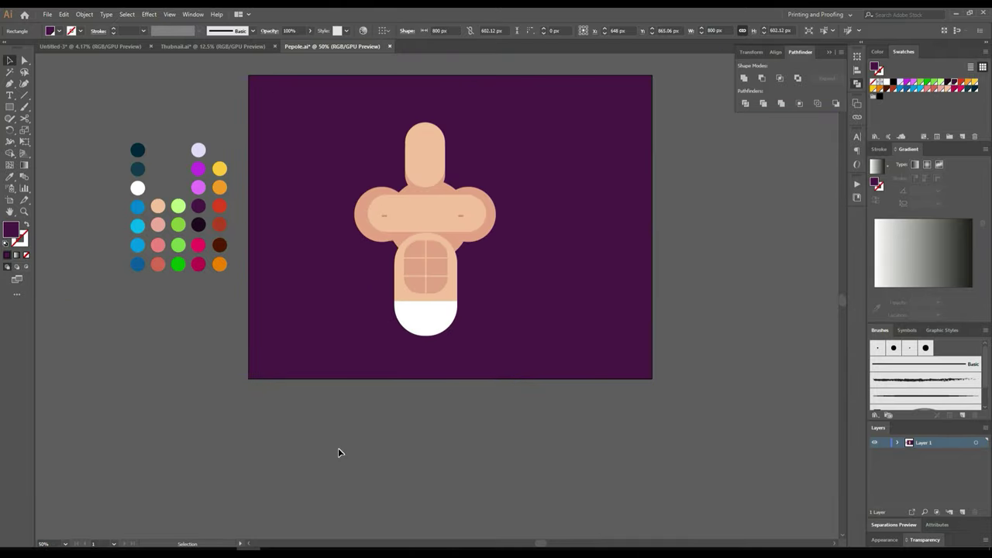
{"action": "key", "text": "ctrl+a"}
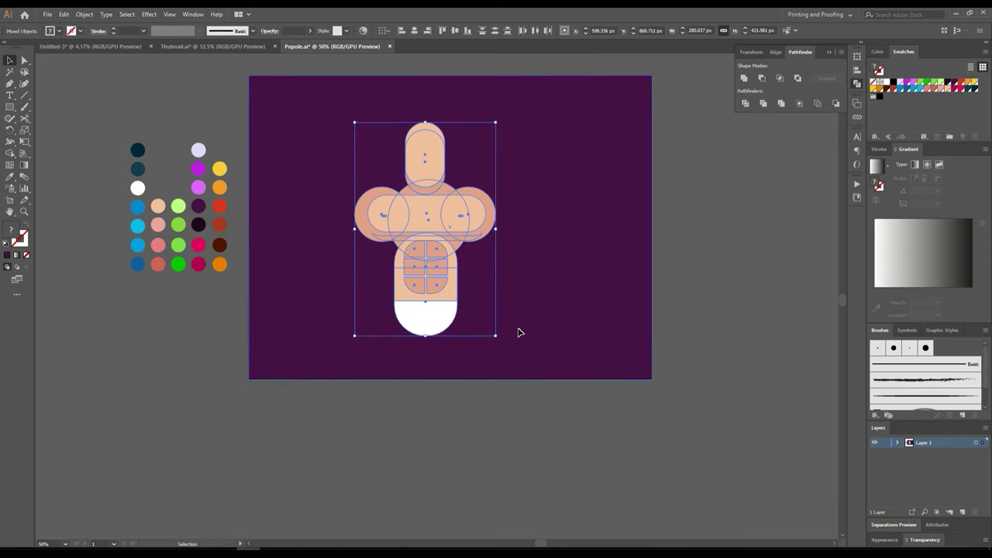
Step: Shrink the whole figure slightly and move it left on the artboard
{"action": "left_click_drag", "start_coordinate": [496, 337], "coordinate": [438, 271]}
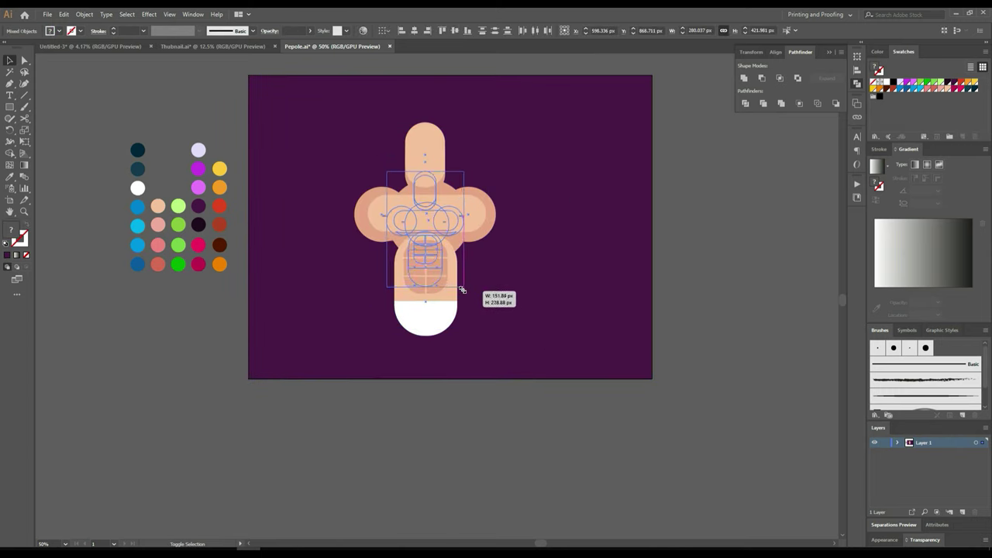
{"action": "scroll", "coordinate": [439, 271], "scroll_direction": "up", "scroll_amount": 3}
{"action": "scroll", "coordinate": [439, 270], "scroll_direction": "down", "scroll_amount": 1}
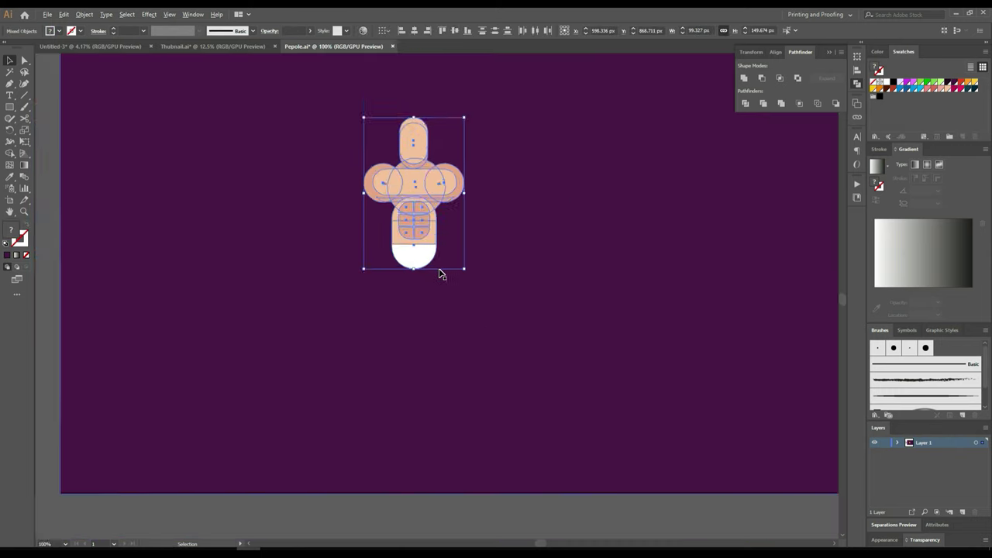
{"action": "scroll", "coordinate": [439, 271], "scroll_direction": "down", "scroll_amount": 1}
{"action": "left_click_drag", "start_coordinate": [425, 264], "coordinate": [291, 280]}
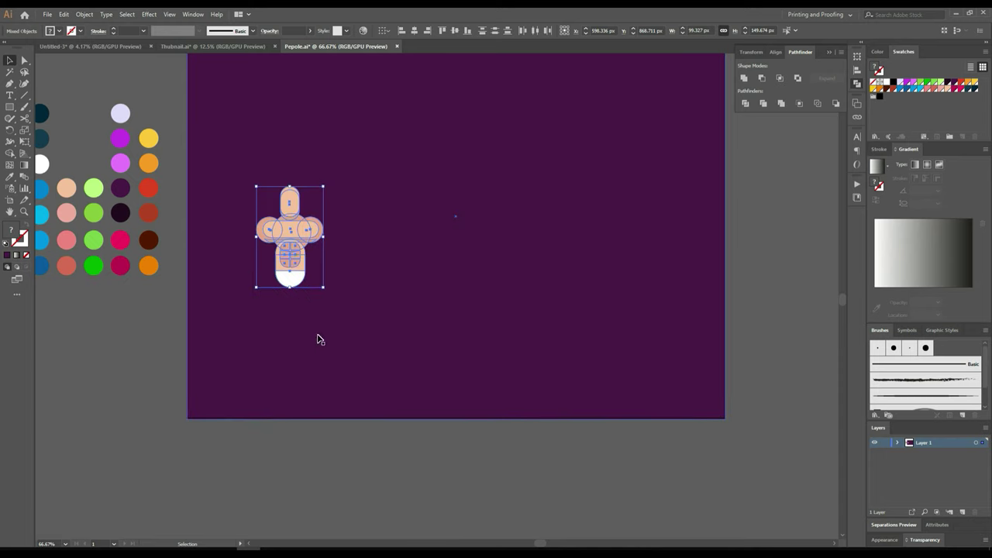
{"action": "scroll", "coordinate": [458, 343], "scroll_direction": "left", "scroll_amount": 3}
{"action": "scroll", "coordinate": [408, 320], "scroll_direction": "up", "scroll_amount": 2}
{"action": "scroll", "coordinate": [406, 318], "scroll_direction": "up", "scroll_amount": 1}
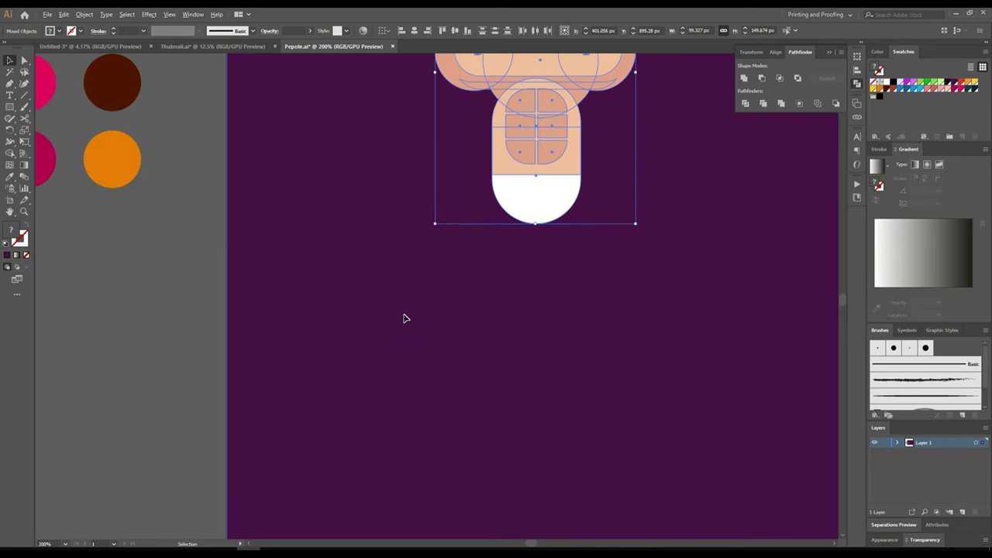
{"action": "scroll", "coordinate": [406, 318], "scroll_direction": "down", "scroll_amount": 1}
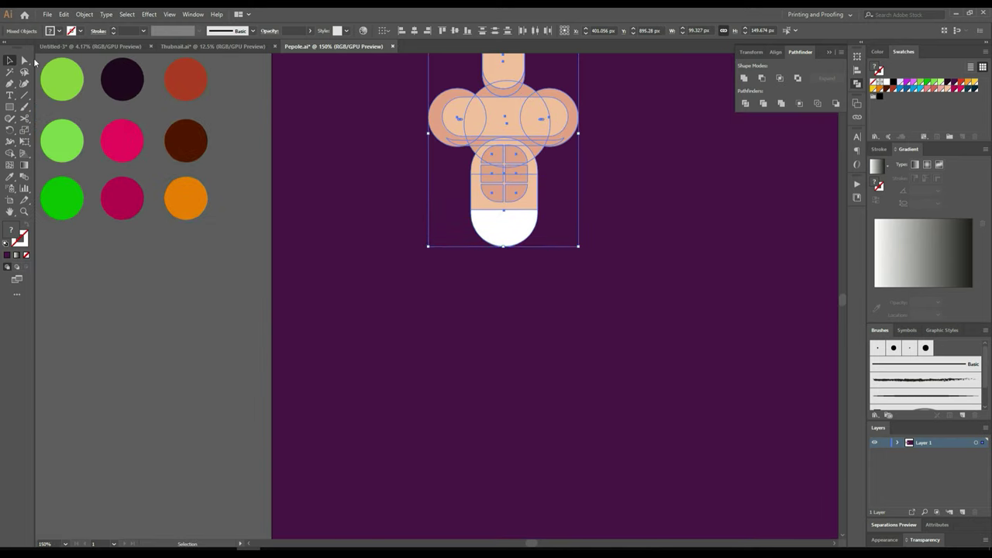
Step: Direct-select the white briefs shape and nudge it with Shift+arrow keys
{"action": "left_click", "coordinate": [24, 60]}
{"action": "left_click", "coordinate": [362, 288]}
{"action": "left_click_drag", "start_coordinate": [362, 288], "coordinate": [293, 381]}
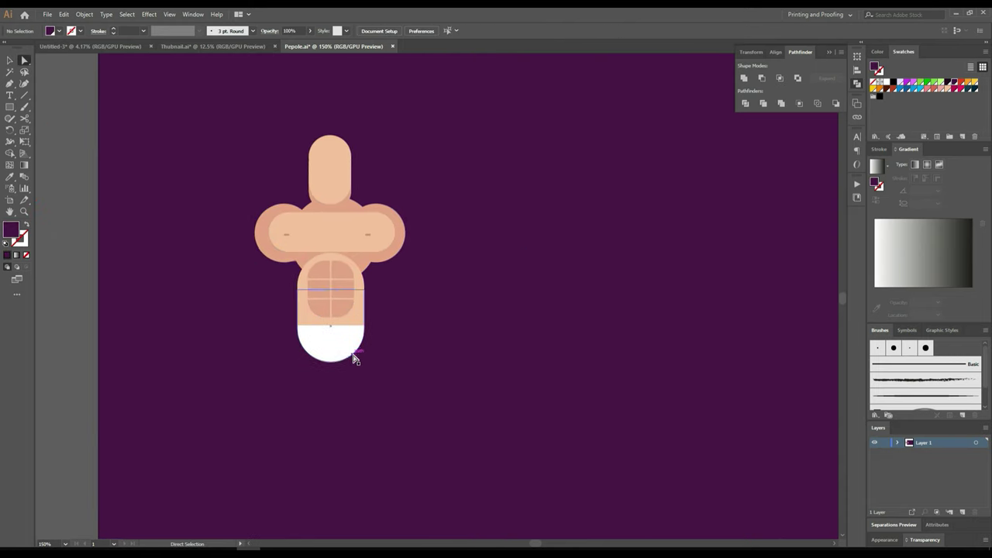
{"action": "scroll", "coordinate": [352, 352], "scroll_direction": "up", "scroll_amount": 3}
{"action": "left_click", "coordinate": [313, 328]}
{"action": "key", "text": "shift+Up"}
{"action": "key", "text": "shift+Up"}
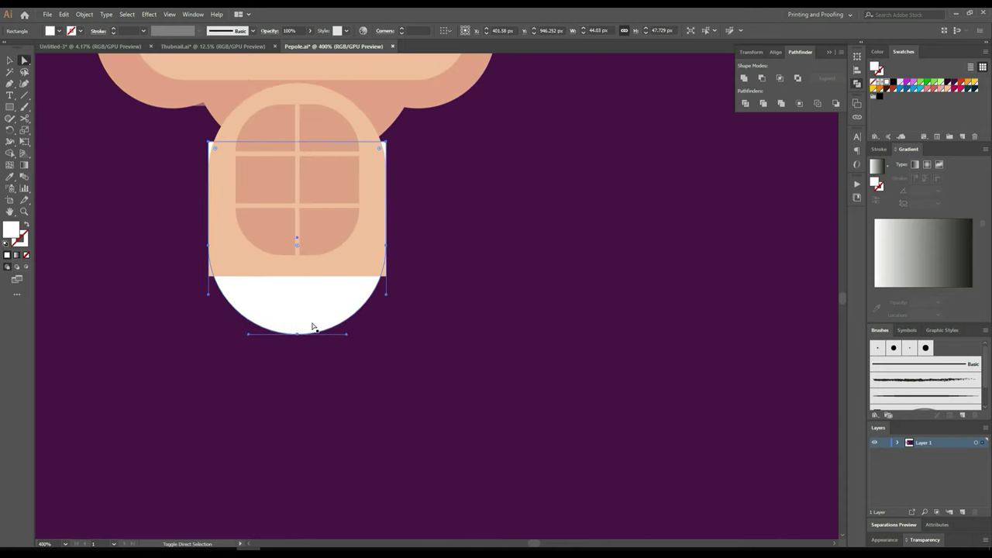
{"action": "key", "text": "shift+Down"}
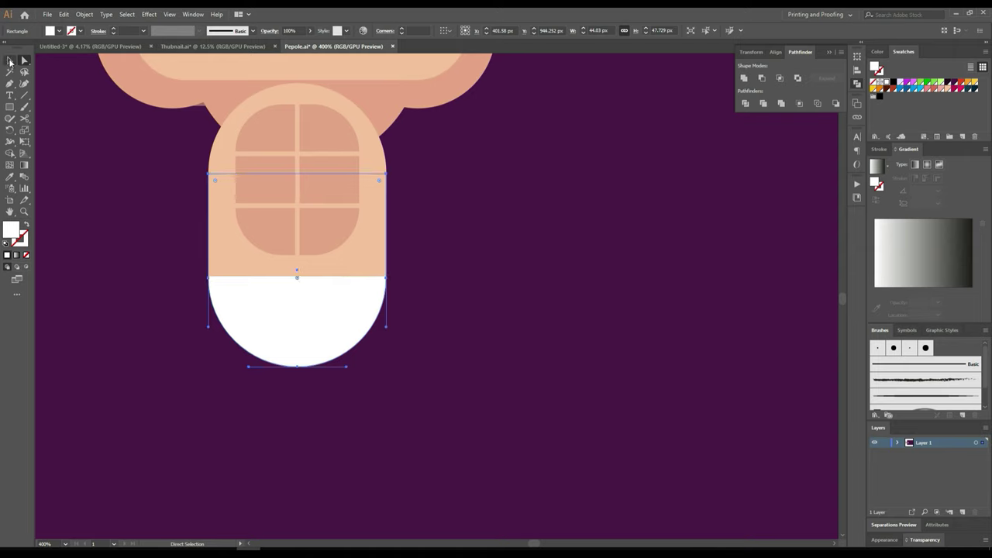
{"action": "left_click", "coordinate": [10, 60]}
{"action": "scroll", "coordinate": [80, 168], "scroll_direction": "down", "scroll_amount": 2}
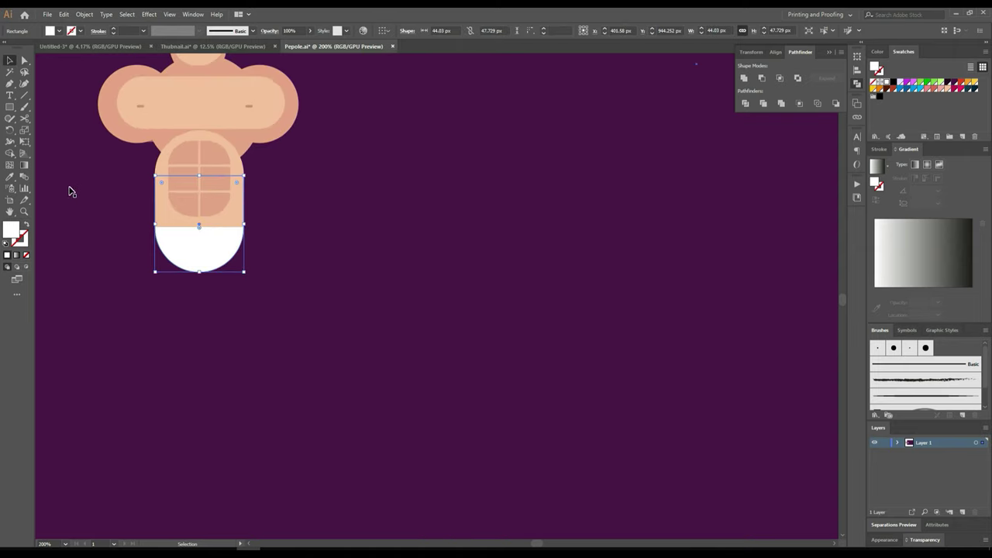
{"action": "left_click", "coordinate": [10, 108]}
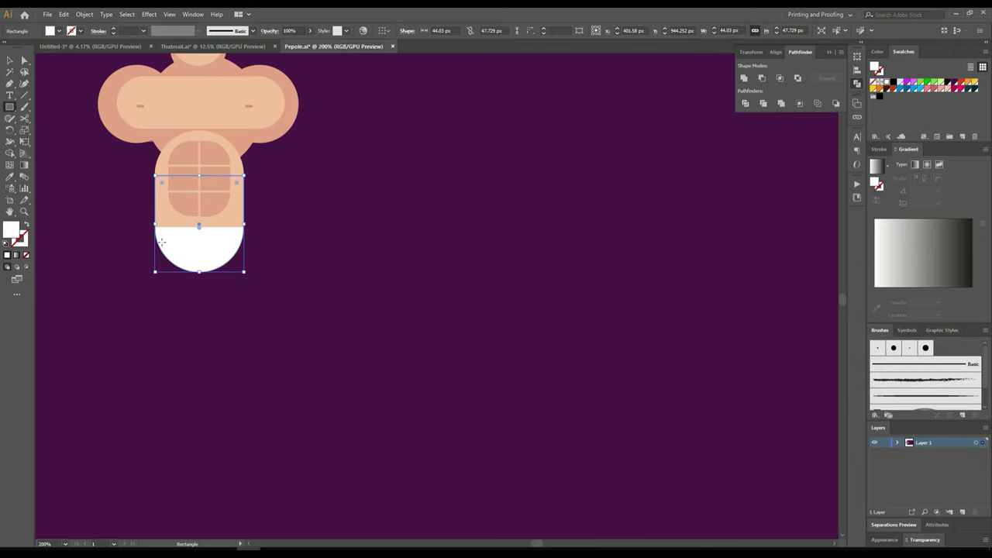
Step: Add a 38.16 × 131.28 px peach leg rectangle behind the briefs, with rounded top corners
{"action": "left_click_drag", "start_coordinate": [161, 242], "coordinate": [238, 464]}
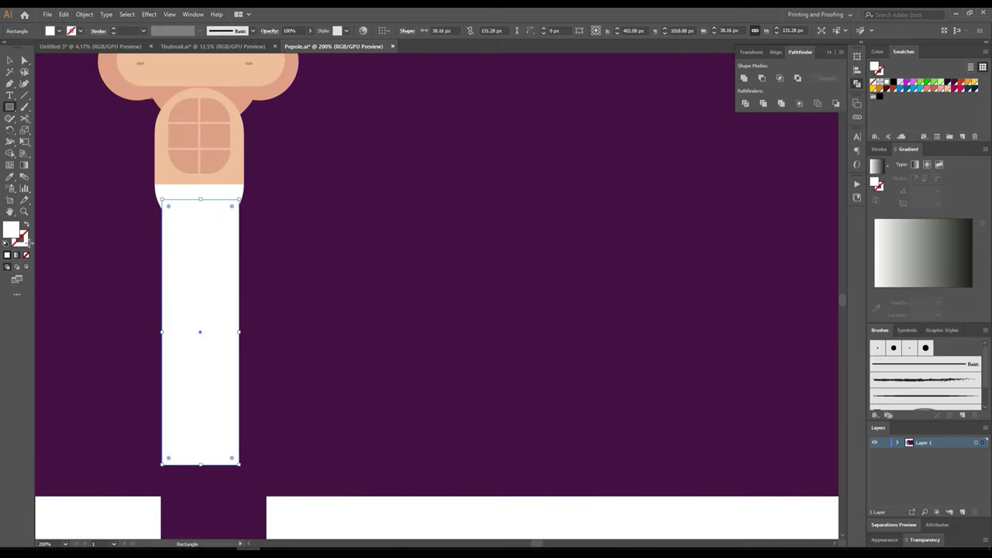
{"action": "left_click", "coordinate": [12, 177]}
{"action": "left_click", "coordinate": [162, 168]}
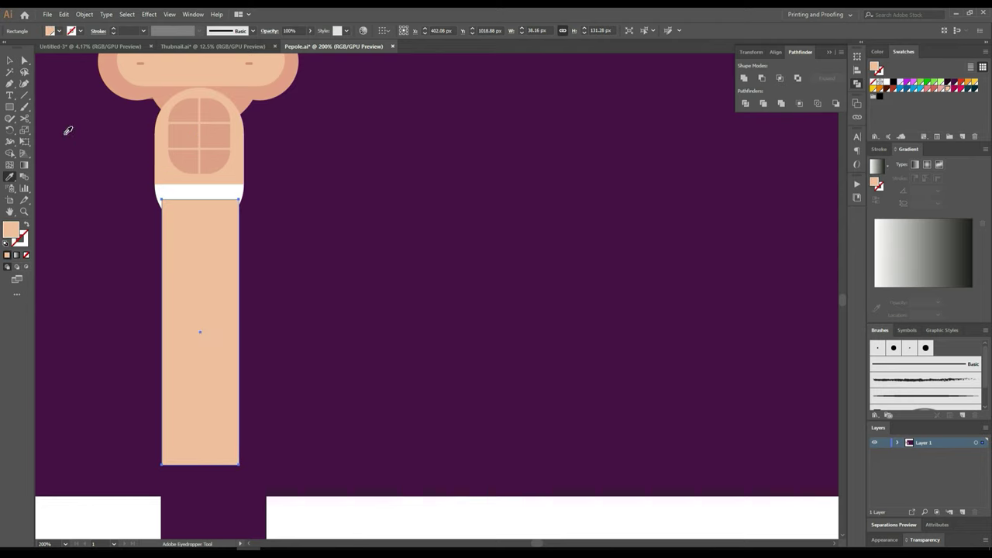
{"action": "left_click", "coordinate": [10, 67]}
{"action": "key", "text": "ctrl+shift+bracketleft"}
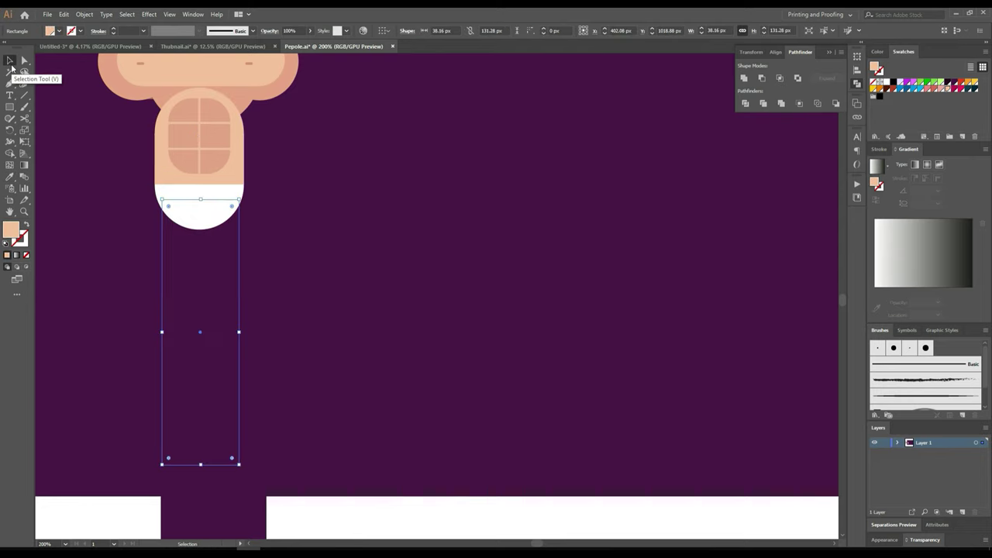
{"action": "key", "text": "ctrl+bracketright"}
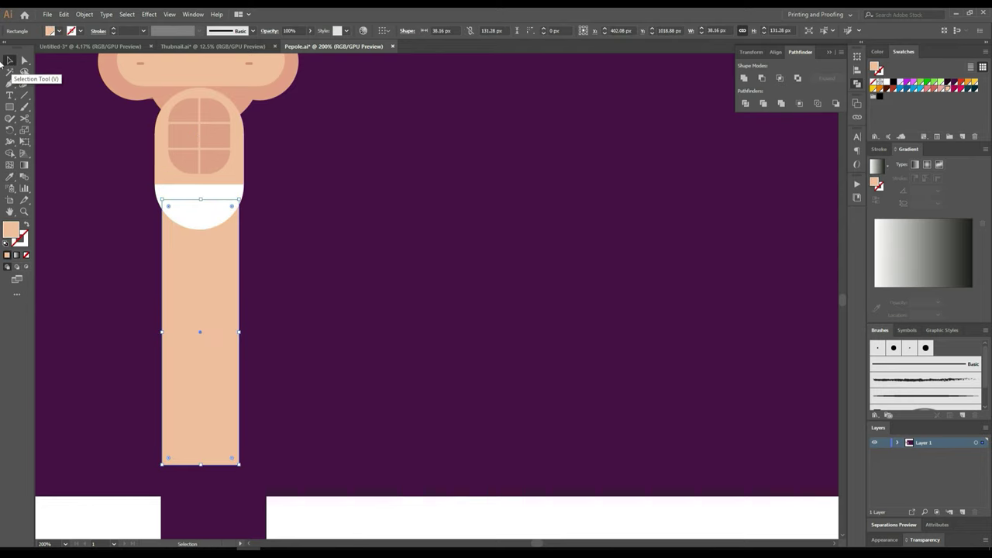
{"action": "scroll", "coordinate": [205, 232], "scroll_direction": "up", "scroll_amount": 3}
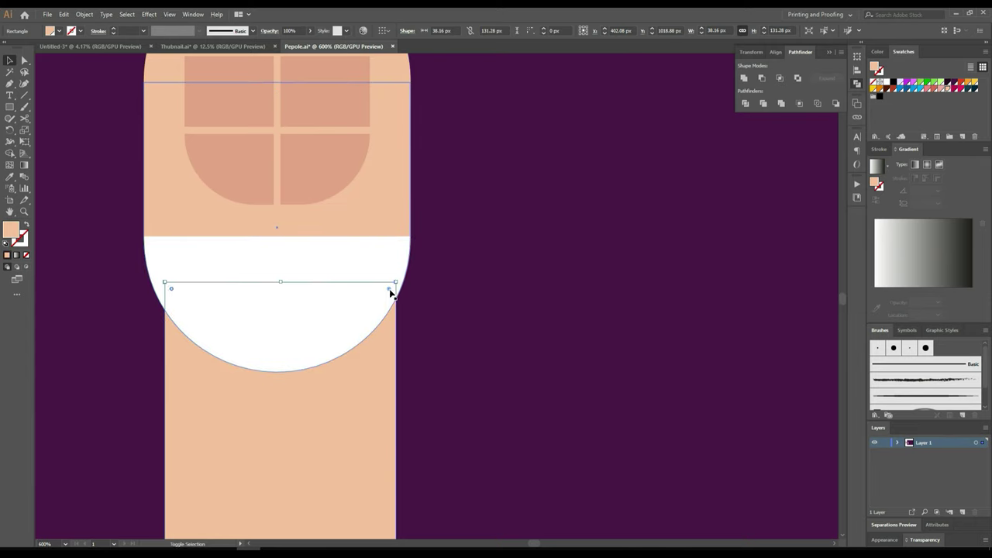
{"action": "left_click_drag", "start_coordinate": [390, 291], "coordinate": [369, 324]}
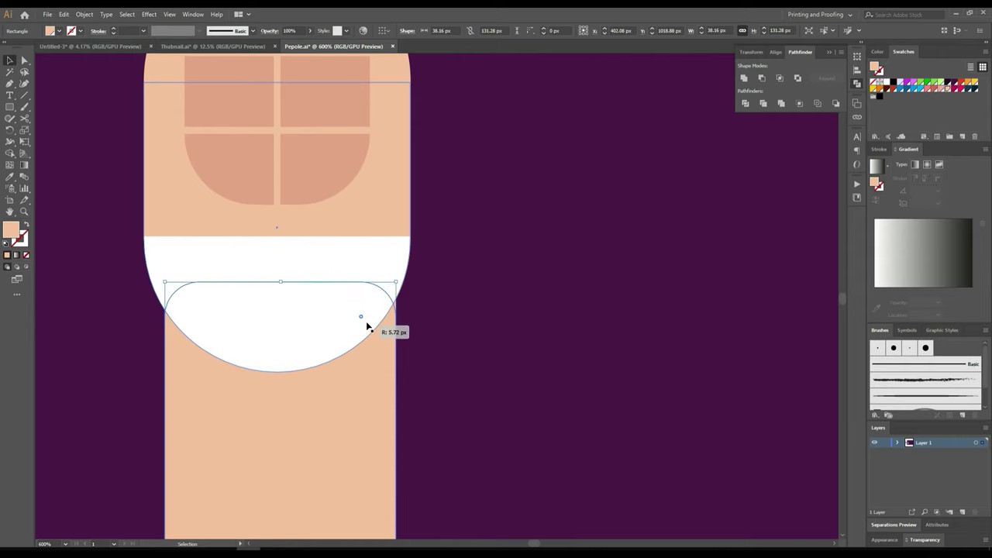
{"action": "scroll", "coordinate": [411, 308], "scroll_direction": "down", "scroll_amount": 3}
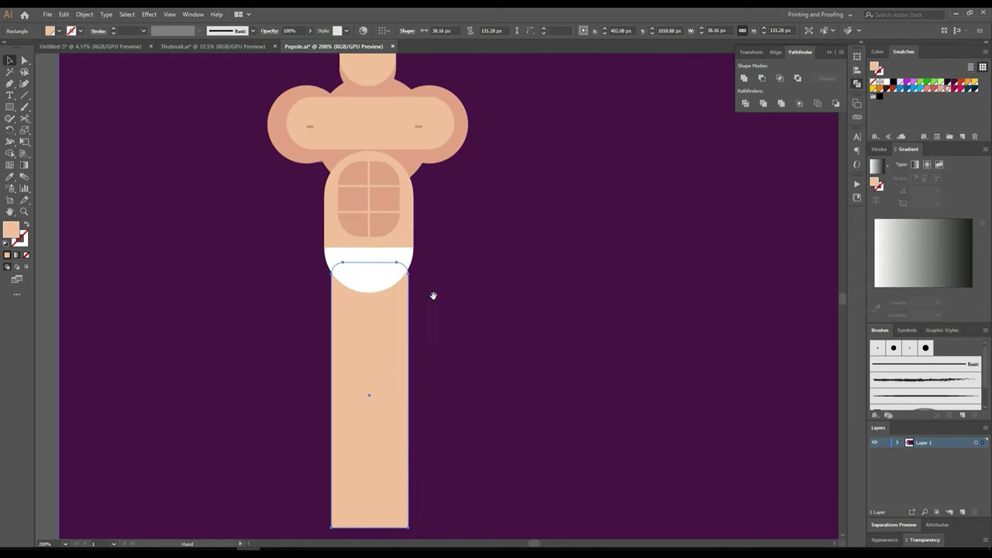
{"action": "scroll", "coordinate": [426, 299], "scroll_direction": "down", "scroll_amount": 3}
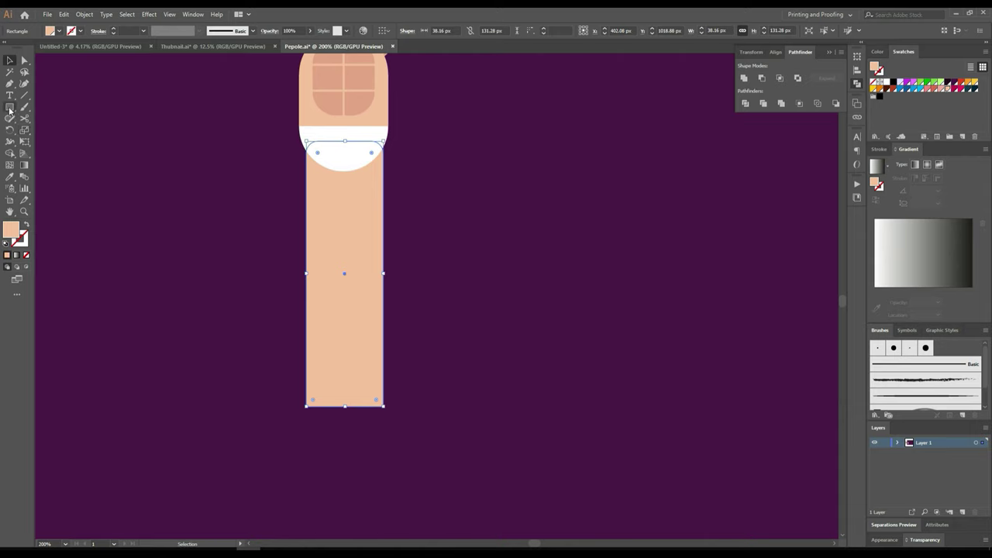
Step: Duplicate the leg twice and apply Minus Front to leave a 19.08 px strip
{"action": "right_click", "coordinate": [10, 108]}
{"action": "left_click", "coordinate": [307, 271]}
{"action": "left_click_drag", "start_coordinate": [358, 333], "coordinate": [186, 329]}
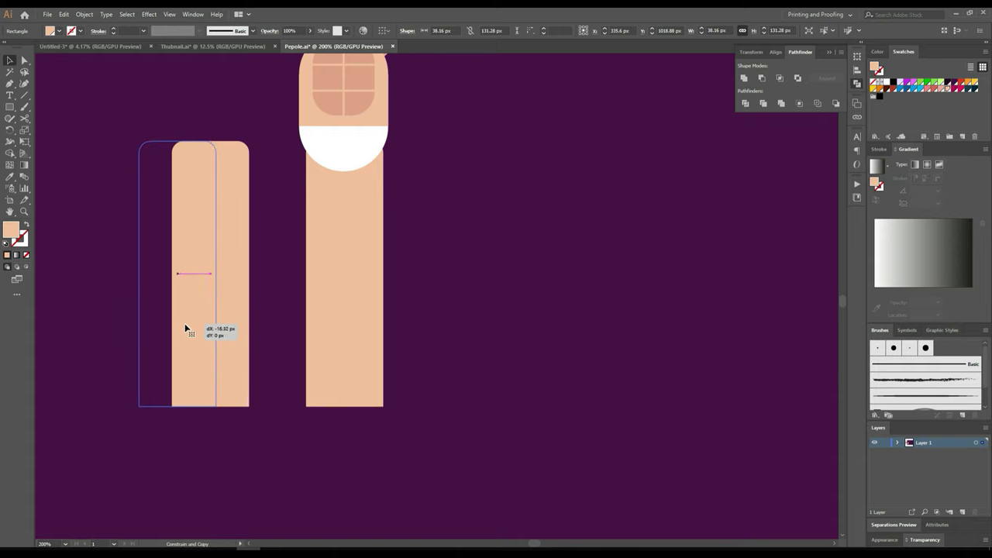
{"action": "left_click_drag", "start_coordinate": [186, 330], "coordinate": [179, 330]}
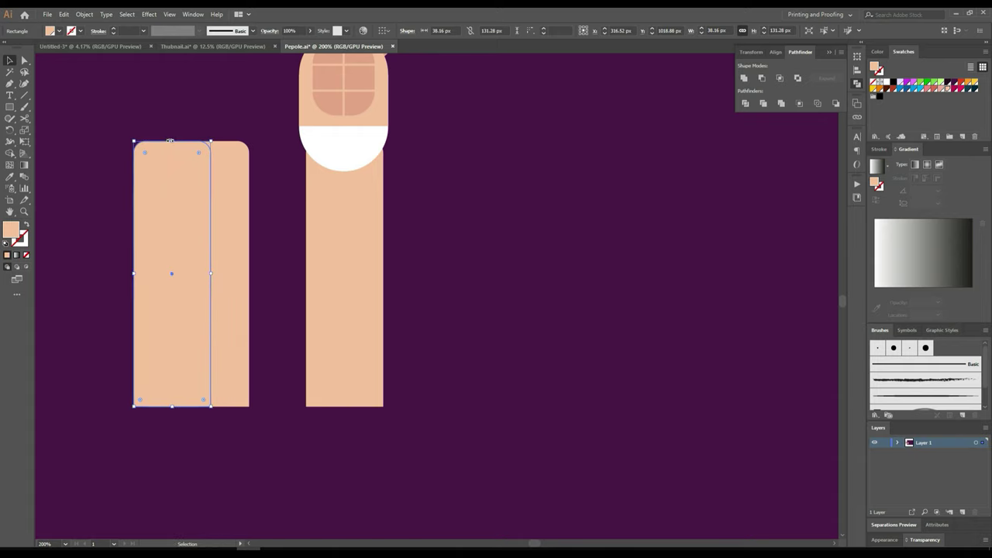
{"action": "left_click_drag", "start_coordinate": [170, 141], "coordinate": [170, 103]}
{"action": "left_click", "coordinate": [233, 237], "text": "shift"}
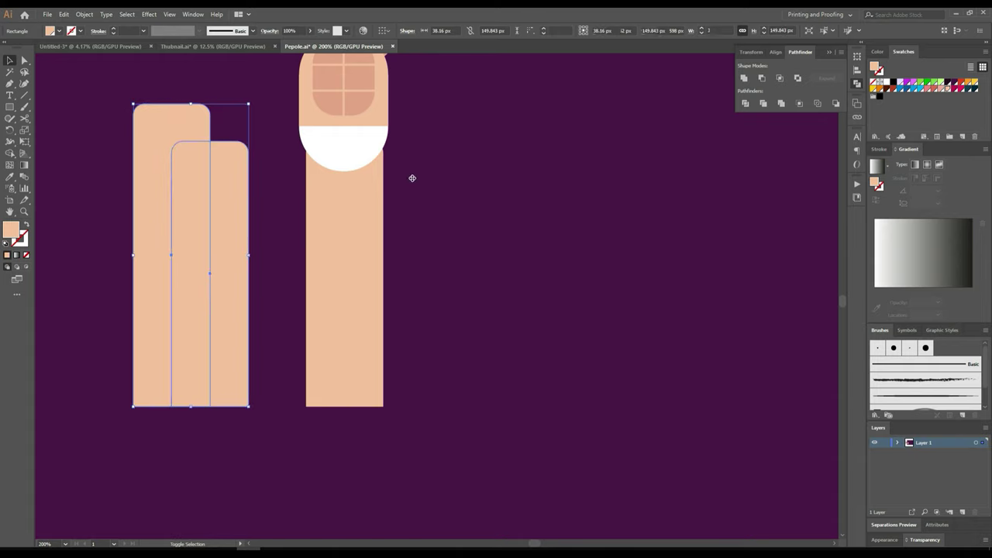
{"action": "left_click", "coordinate": [763, 79]}
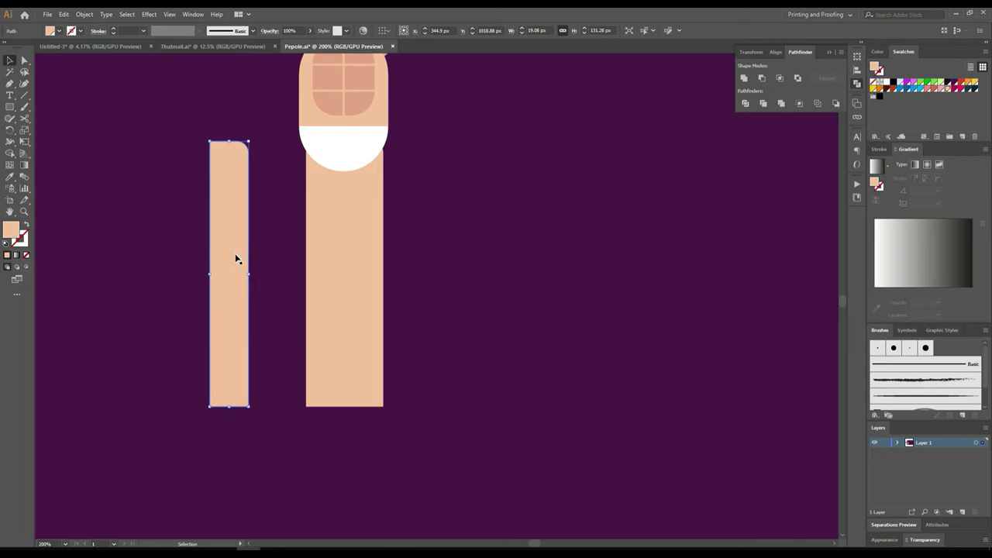
Step: Place the strip over the leg's right half and fill it the darker abs skin tone
{"action": "left_click_drag", "start_coordinate": [237, 259], "coordinate": [368, 258]}
{"action": "left_click", "coordinate": [10, 177]}
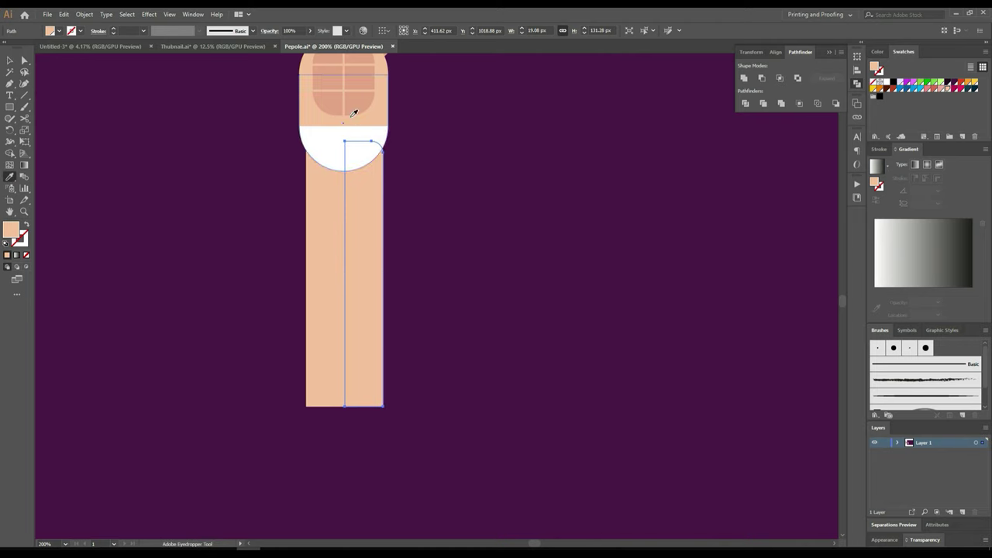
{"action": "left_click", "coordinate": [336, 98]}
{"action": "left_click", "coordinate": [10, 60]}
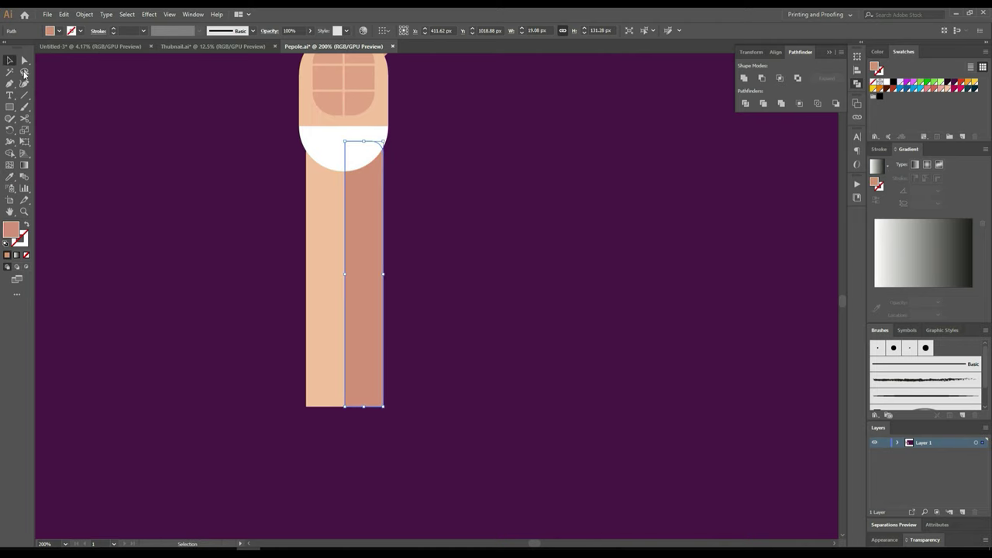
{"action": "left_click", "coordinate": [155, 151]}
{"action": "scroll", "coordinate": [155, 150], "scroll_direction": "down", "scroll_amount": 2}
{"action": "left_click_drag", "start_coordinate": [266, 173], "coordinate": [352, 279]}
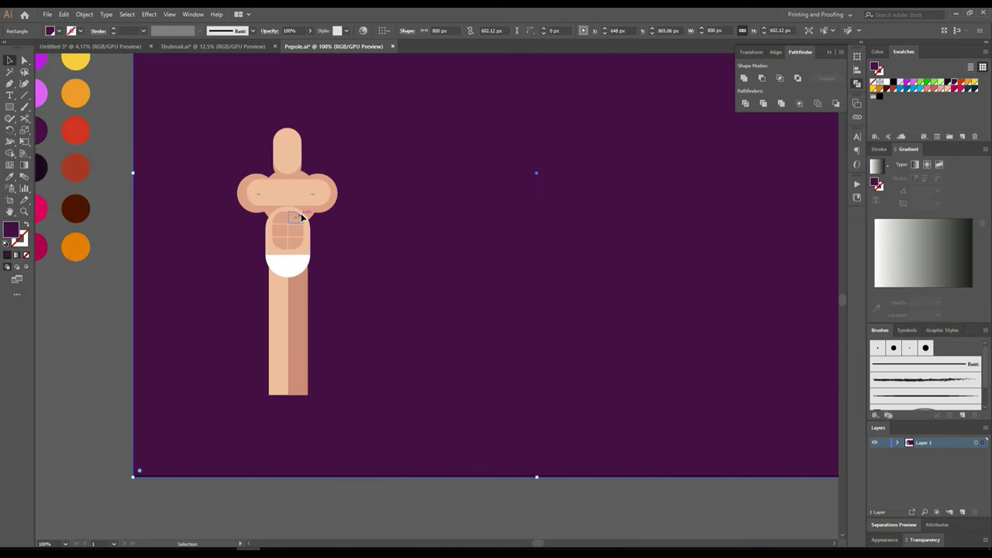
{"action": "scroll", "coordinate": [301, 217], "scroll_direction": "up", "scroll_amount": 2}
Step: Copy the leg into a 22.6 × 98.88 px arm at the left shoulder, then duplicate it right
{"action": "left_click", "coordinate": [253, 387]}
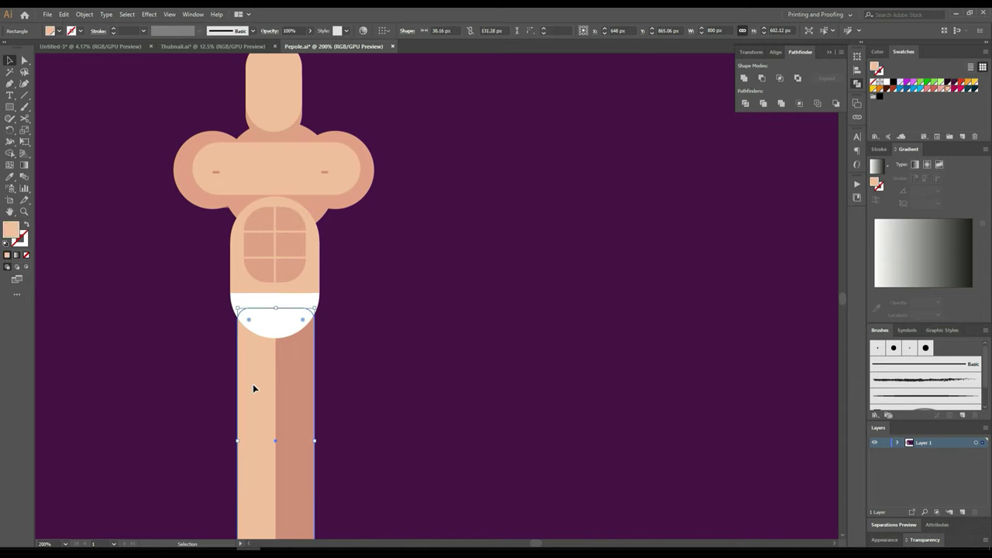
{"action": "left_click_drag", "start_coordinate": [252, 390], "coordinate": [192, 249]}
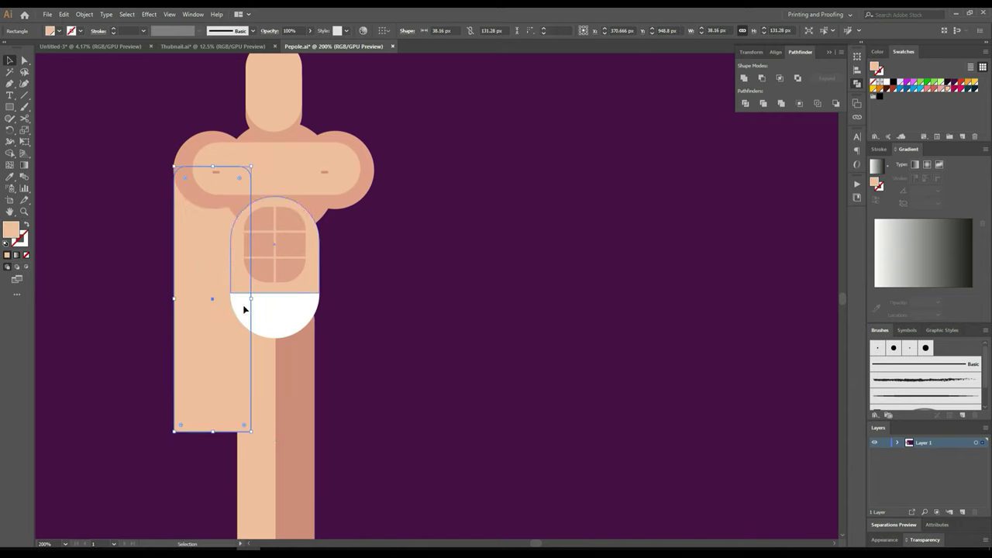
{"action": "mouse_move", "coordinate": [250, 299]}
{"action": "left_mouse_down"}
{"action": "mouse_move", "coordinate": [225, 290]}
{"action": "mouse_move", "coordinate": [220, 316]}
{"action": "left_mouse_up"}
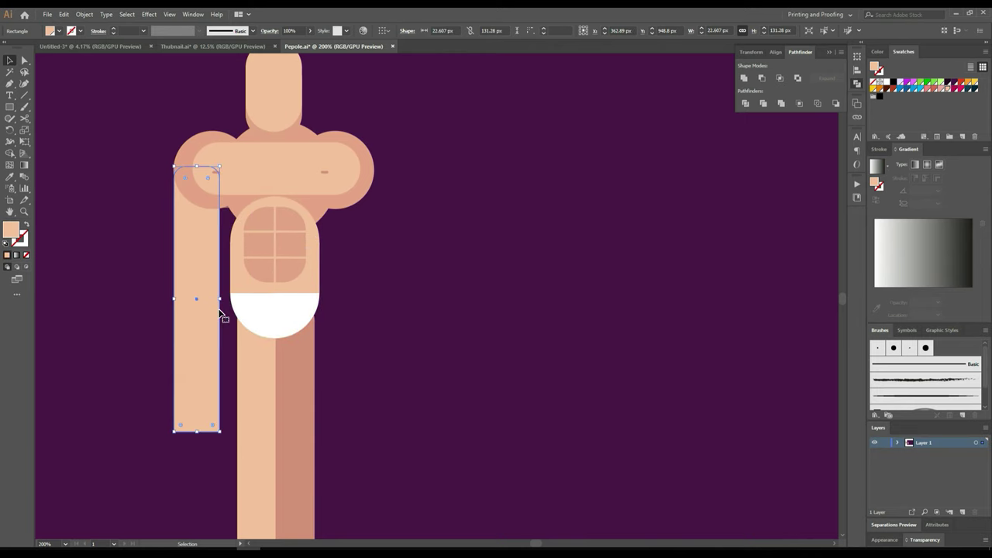
{"action": "left_click_drag", "start_coordinate": [197, 432], "coordinate": [197, 366]}
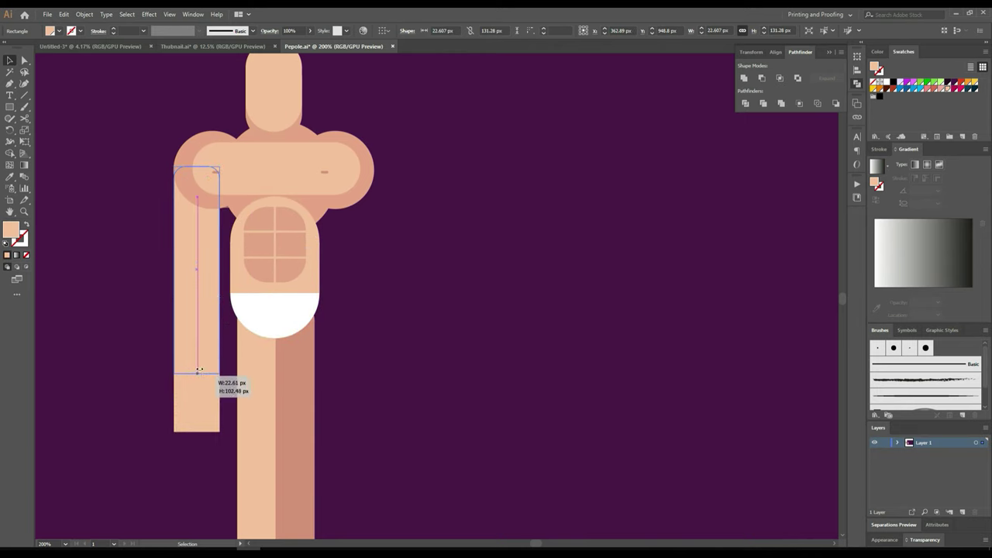
{"action": "left_click_drag", "start_coordinate": [206, 321], "coordinate": [360, 321]}
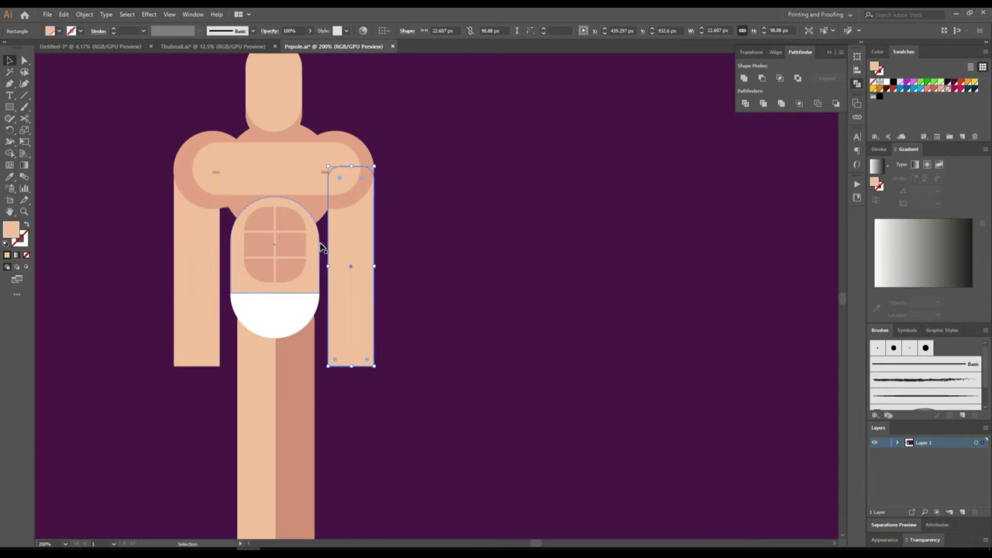
Step: Enlarge the chest circle to about 75.85 px, nudging it left to stay centred
{"action": "left_click", "coordinate": [320, 206]}
{"action": "left_click", "coordinate": [318, 219]}
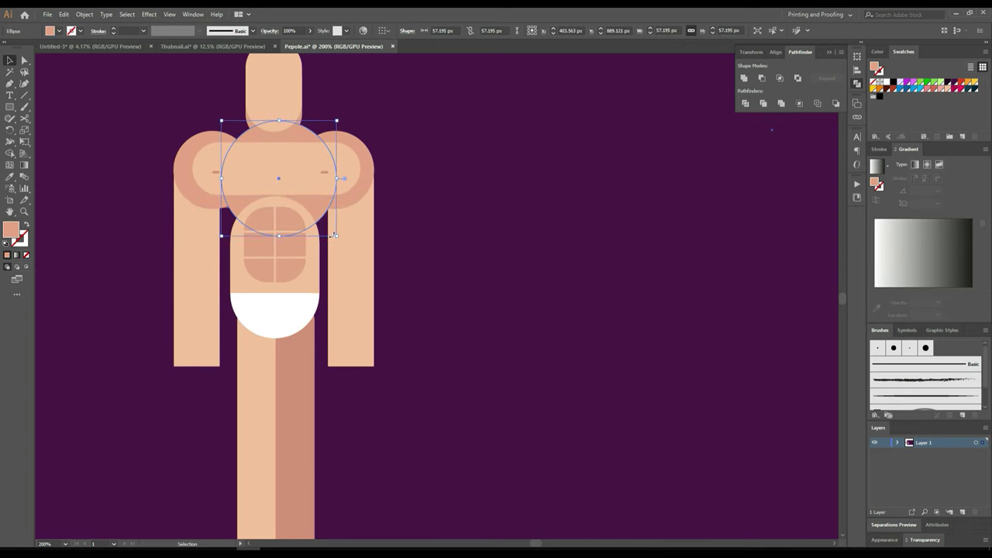
{"action": "left_click_drag", "start_coordinate": [338, 237], "coordinate": [360, 273]}
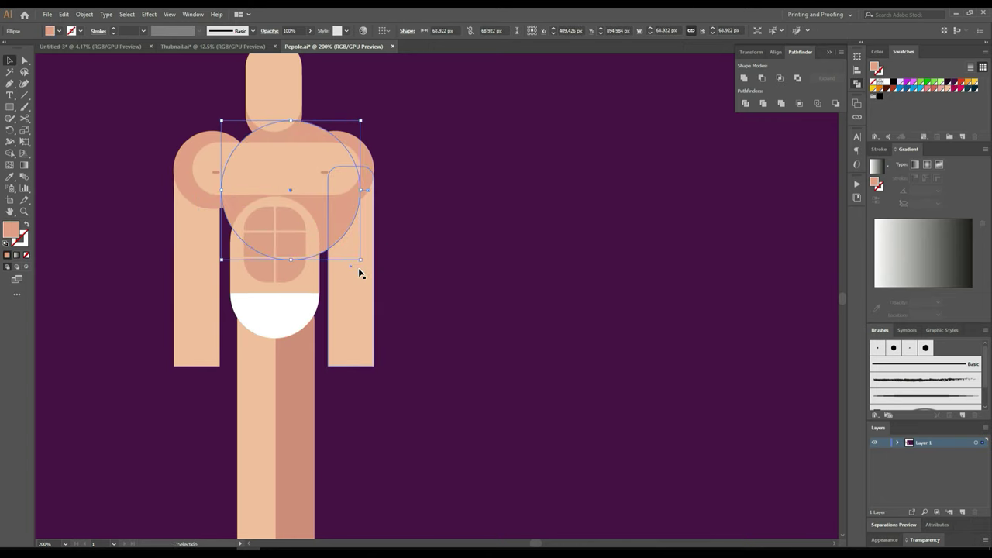
{"action": "key", "text": "shift+Left"}
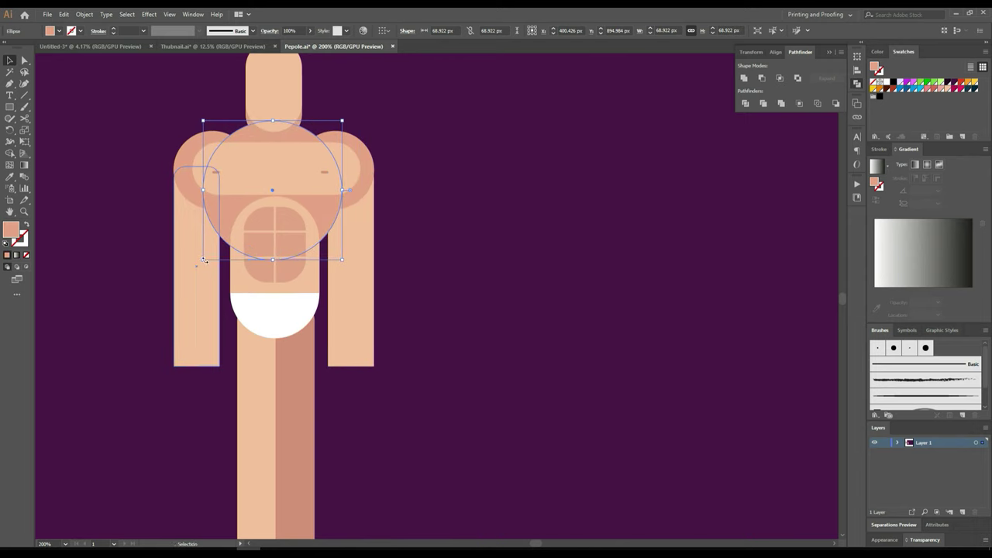
{"action": "left_click_drag", "start_coordinate": [205, 261], "coordinate": [198, 267]}
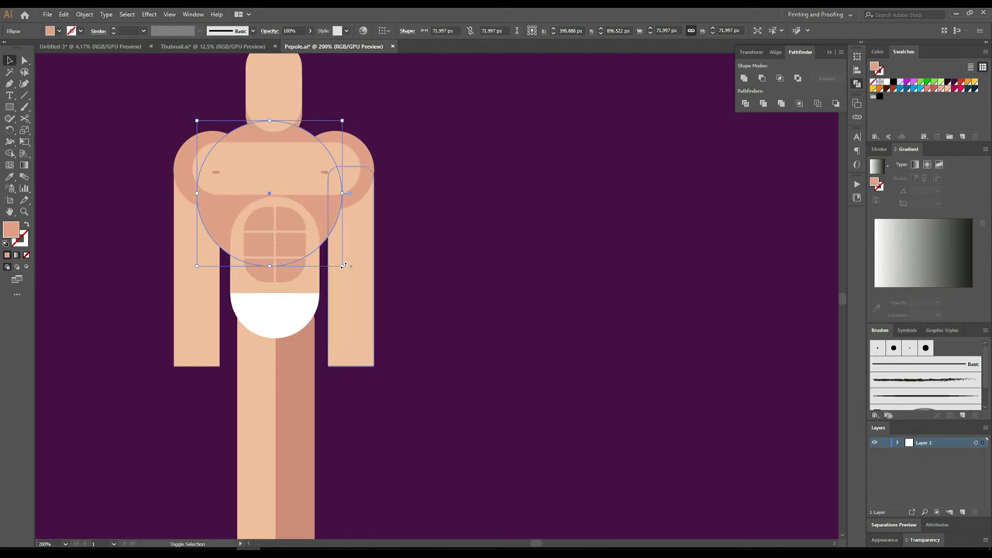
{"action": "left_click_drag", "start_coordinate": [343, 265], "coordinate": [351, 272]}
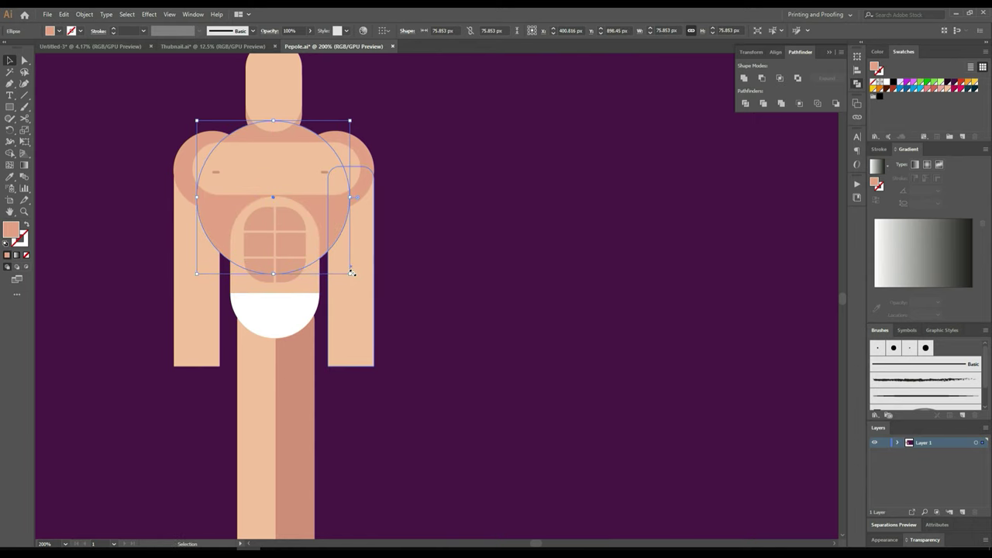
{"action": "scroll", "coordinate": [379, 252], "scroll_direction": "down", "scroll_amount": 1, "text": "alt"}
{"action": "scroll", "coordinate": [379, 253], "scroll_direction": "down", "scroll_amount": 1, "text": "alt"}
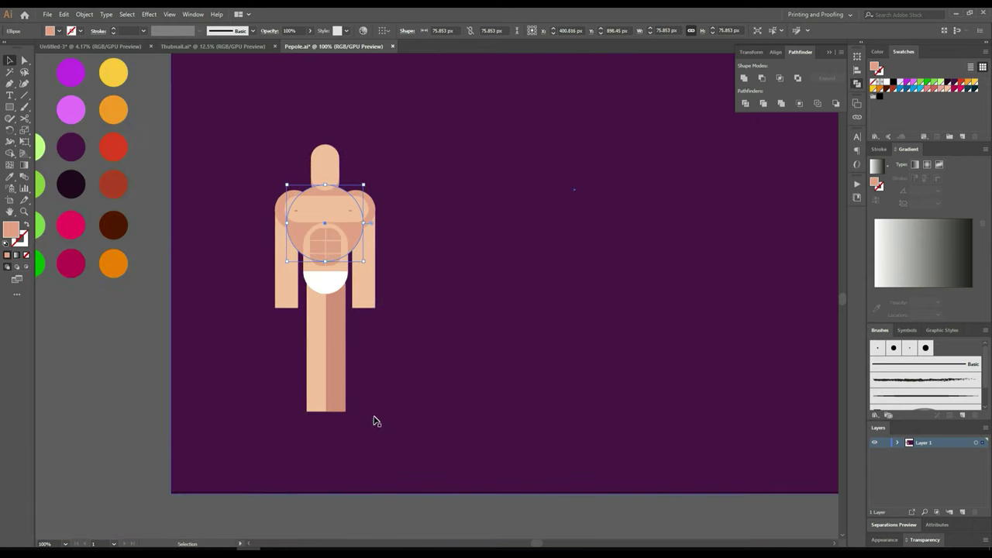
Step: Select the head, chest, shoulder circles, abs and briefs and align their horizontal centres
{"action": "left_click", "coordinate": [375, 503]}
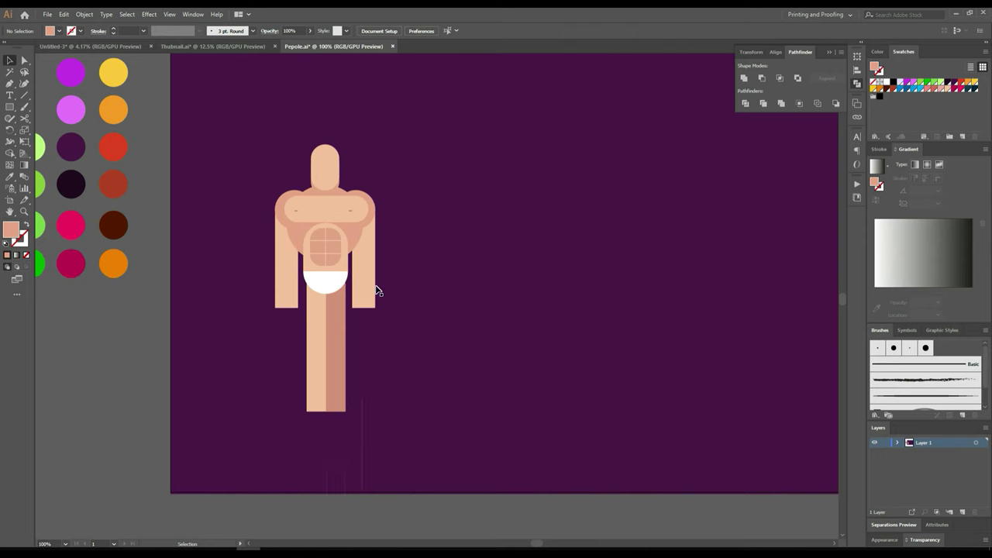
{"action": "key", "text": "ctrl+a"}
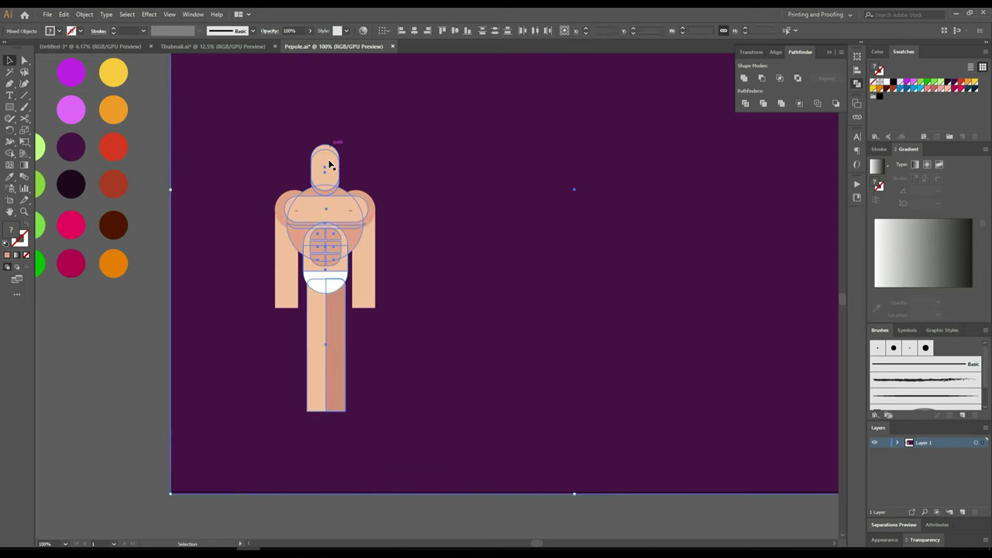
{"action": "left_click", "coordinate": [334, 316], "text": "shift"}
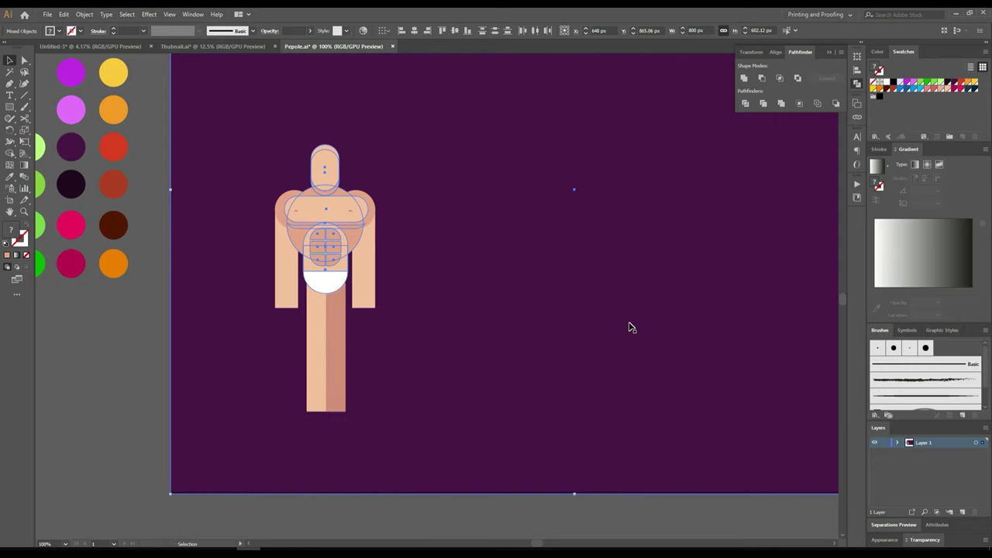
{"action": "left_click", "coordinate": [415, 32]}
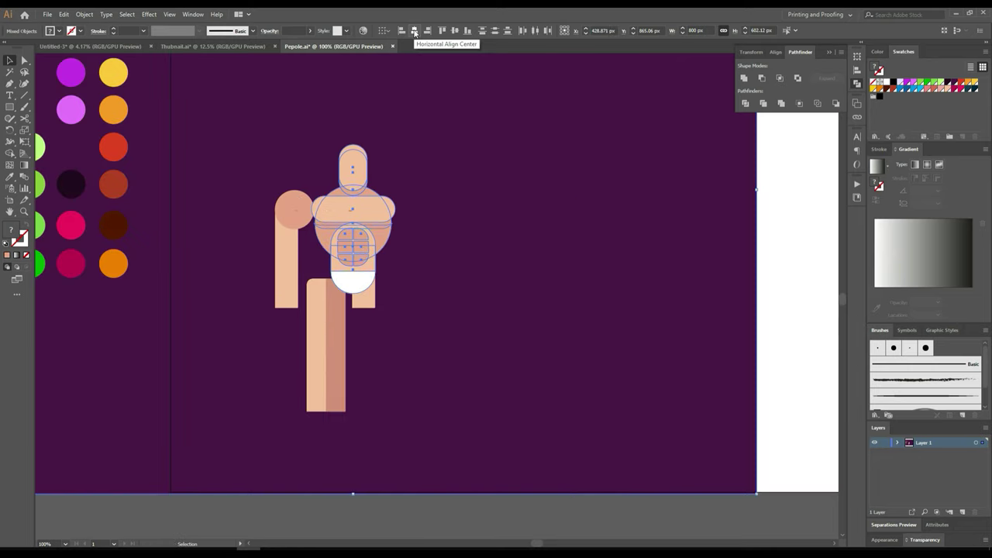
{"action": "left_click", "coordinate": [491, 236], "text": "shift"}
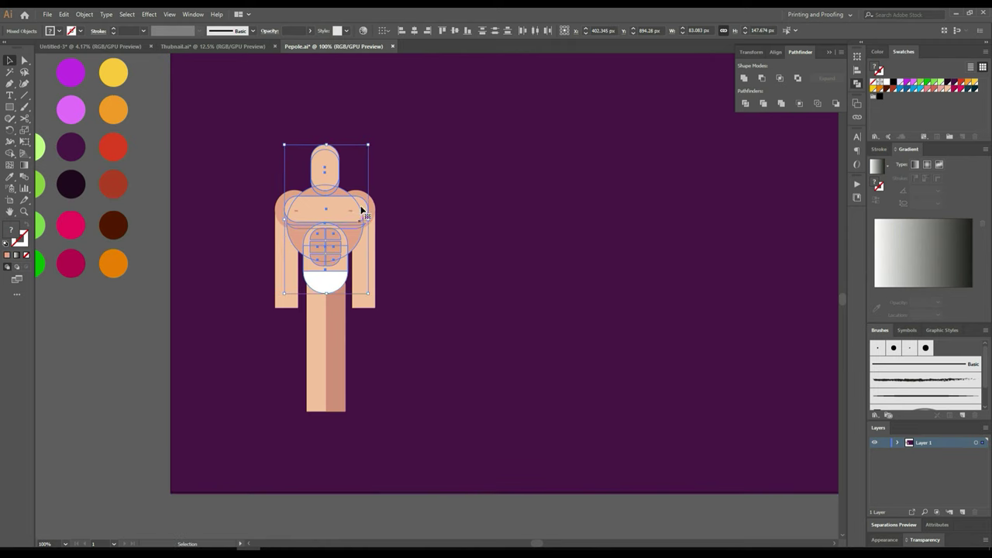
{"action": "scroll", "coordinate": [357, 207], "scroll_direction": "up", "scroll_amount": 3}
{"action": "left_click", "coordinate": [128, 199], "text": "shift"}
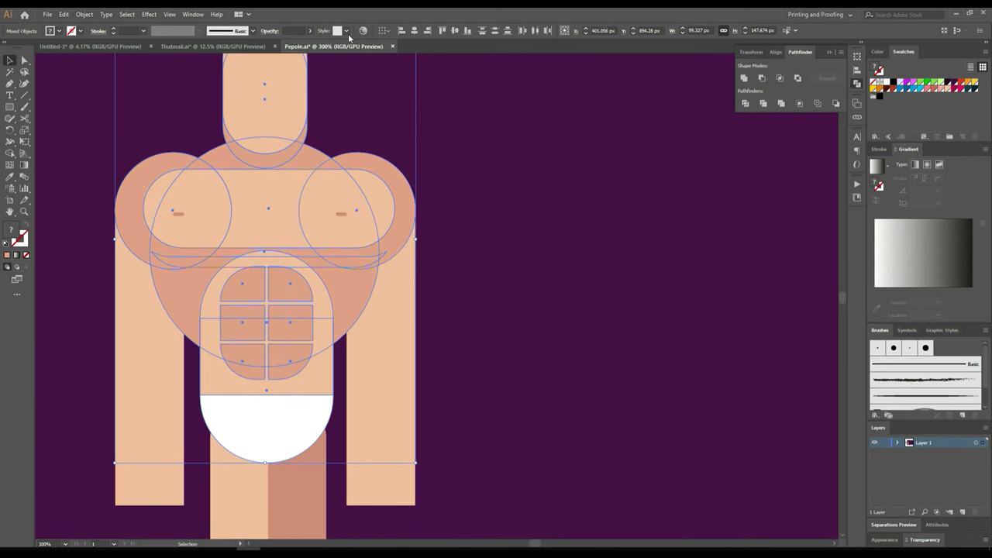
{"action": "left_click", "coordinate": [415, 31]}
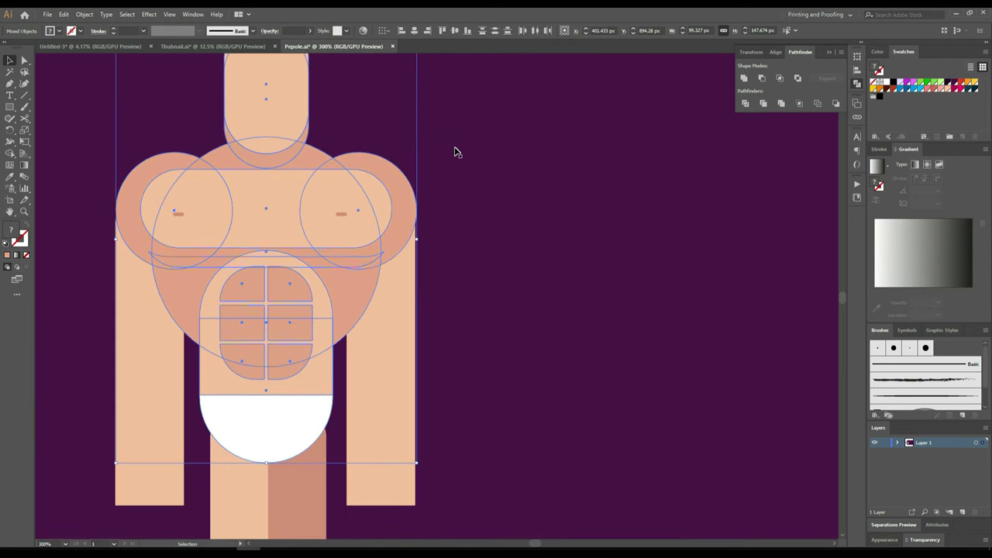
{"action": "left_click", "coordinate": [524, 230]}
Step: Draw a small white rounded rectangle on the upper right of the chest
{"action": "scroll", "coordinate": [523, 231], "scroll_direction": "down", "scroll_amount": 2}
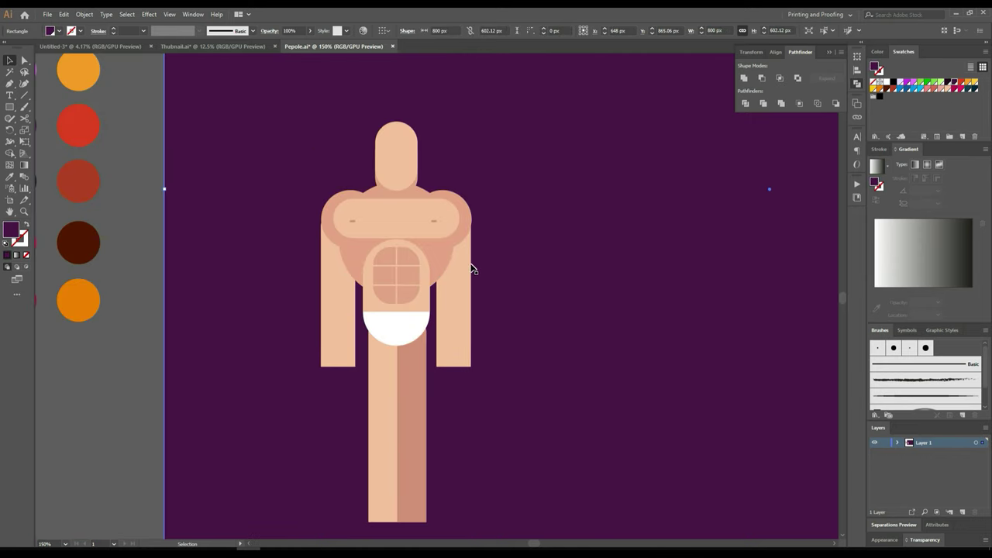
{"action": "scroll", "coordinate": [460, 275], "scroll_direction": "up", "scroll_amount": 2}
{"action": "scroll", "coordinate": [377, 279], "scroll_direction": "up", "scroll_amount": 2}
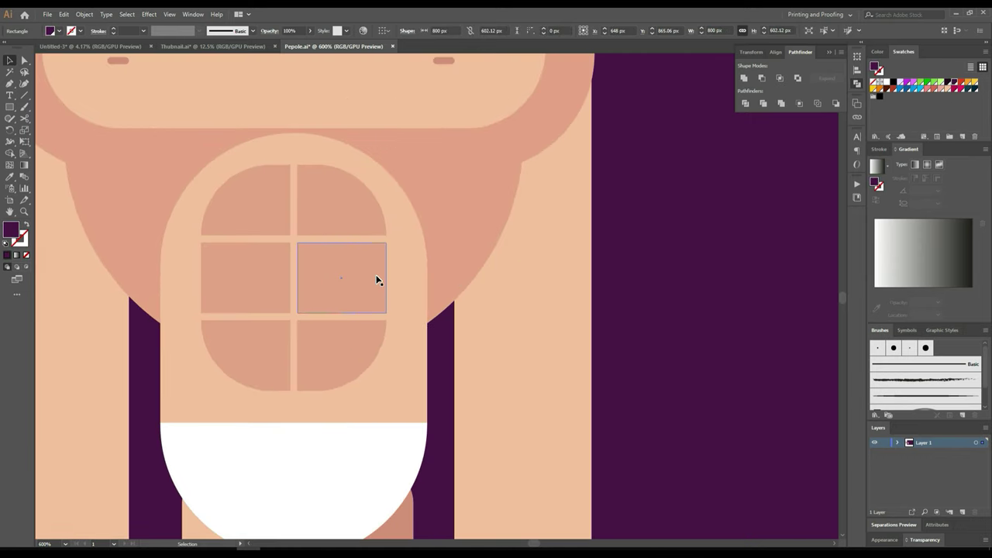
{"action": "scroll", "coordinate": [377, 279], "scroll_direction": "down", "scroll_amount": 2}
{"action": "left_click_drag", "start_coordinate": [12, 111], "coordinate": [67, 118]}
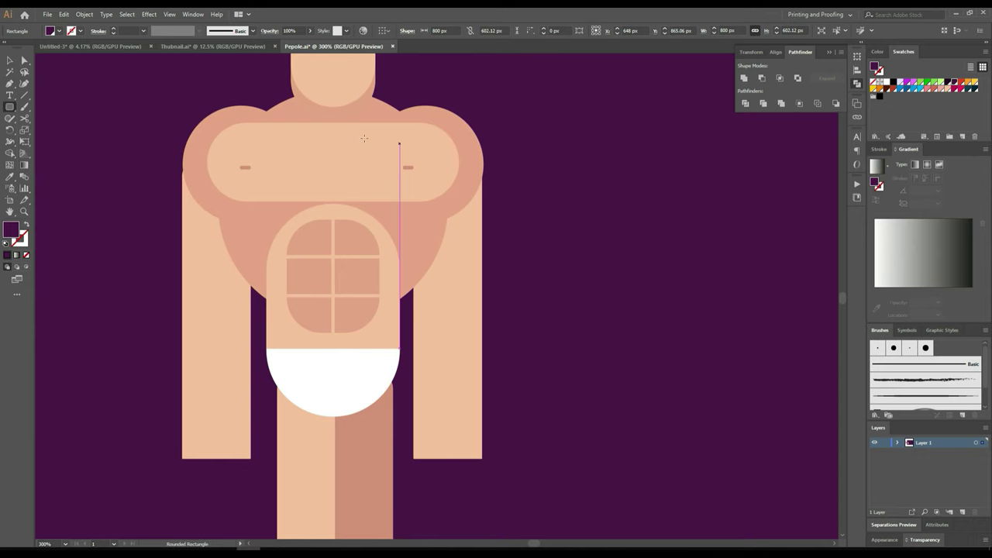
{"action": "left_click_drag", "start_coordinate": [366, 135], "coordinate": [428, 144]}
{"action": "scroll", "coordinate": [239, 121], "scroll_direction": "down", "scroll_amount": 5}
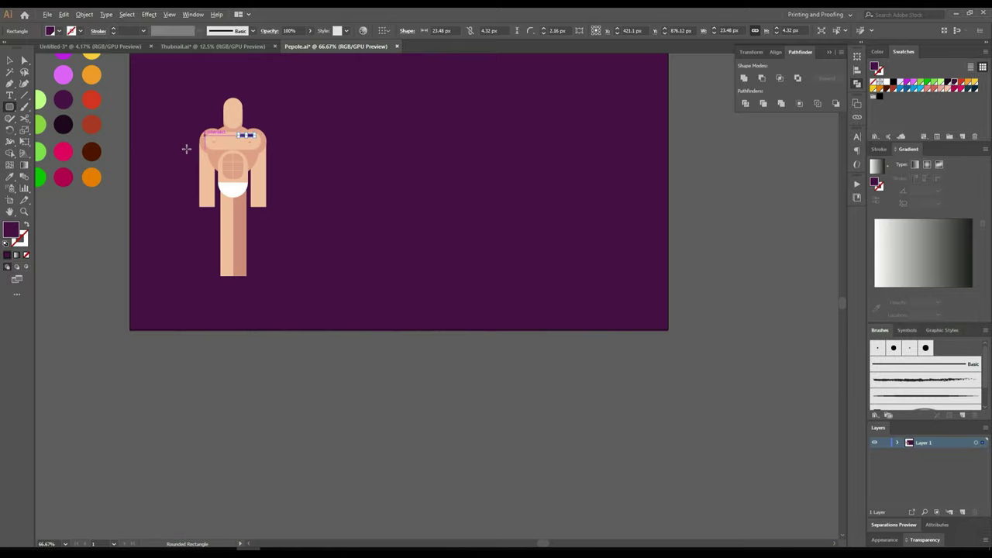
{"action": "scroll", "coordinate": [155, 201], "scroll_direction": "up", "scroll_amount": 3}
{"action": "left_click", "coordinate": [10, 177]}
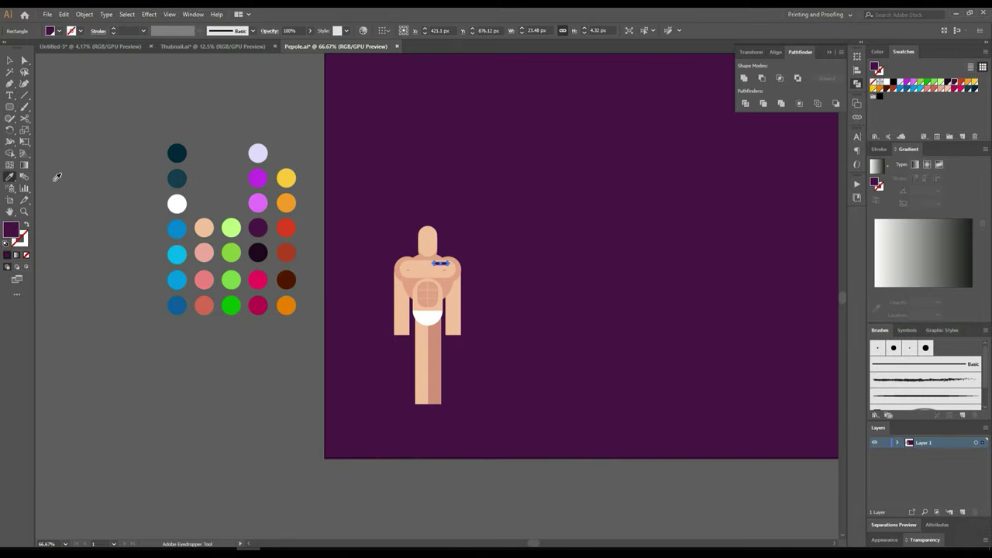
{"action": "left_click", "coordinate": [180, 205]}
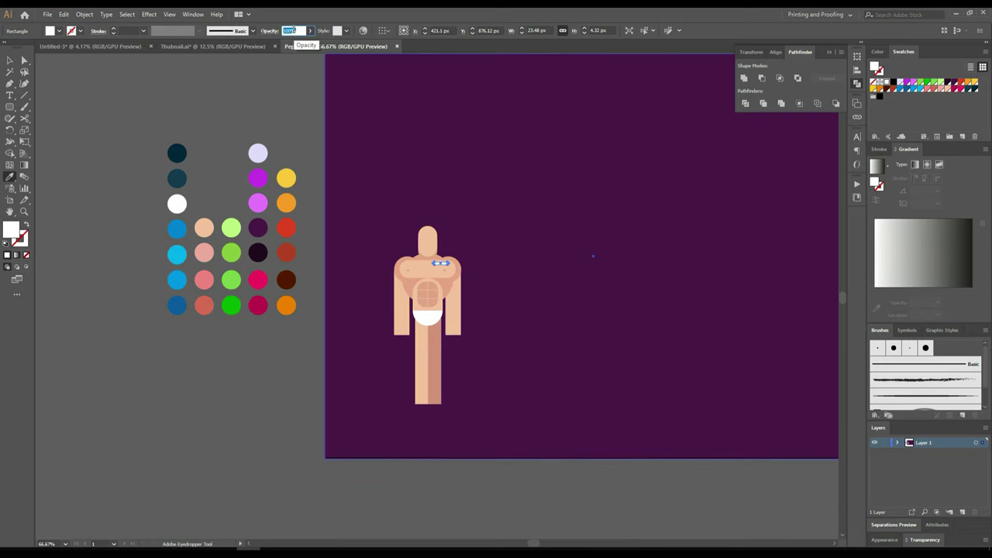
Step: Set the highlight bar's opacity to 30%
{"action": "type", "text": "430"}
{"action": "key", "text": "Return"}
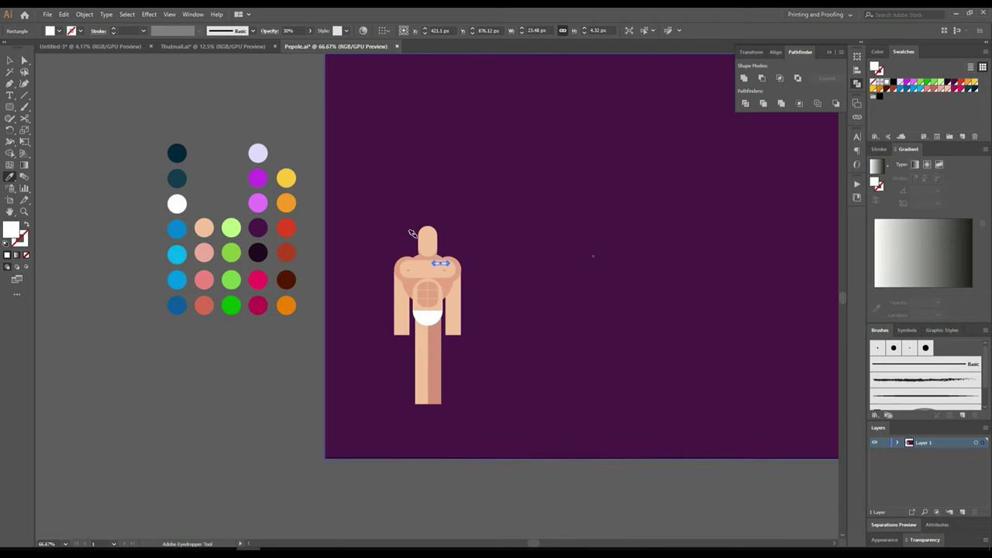
{"action": "scroll", "coordinate": [419, 252], "scroll_direction": "up", "scroll_amount": 5}
{"action": "key", "text": "v"}
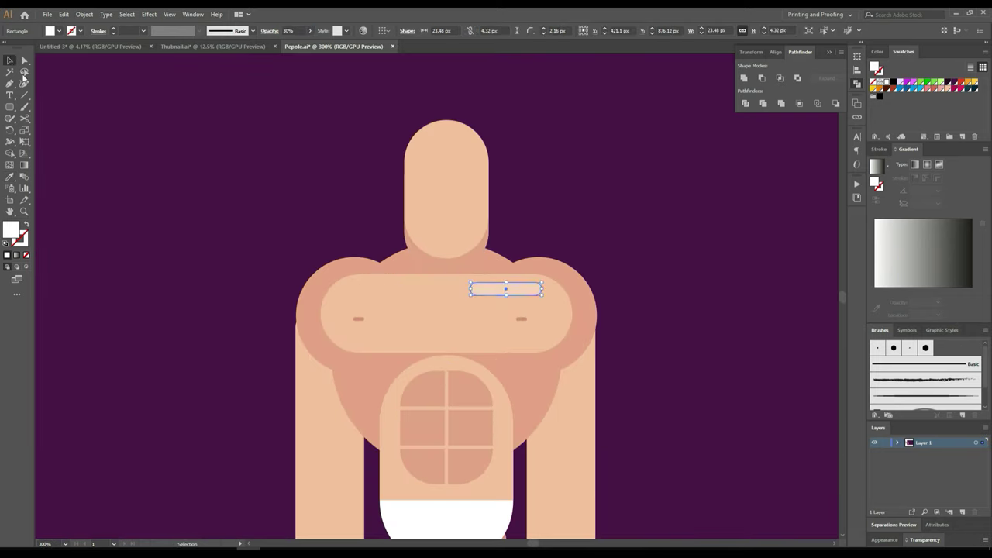
{"action": "left_click", "coordinate": [182, 166]}
{"action": "scroll", "coordinate": [416, 234], "scroll_direction": "down", "scroll_amount": 1}
{"action": "scroll", "coordinate": [480, 255], "scroll_direction": "down", "scroll_amount": 1}
Step: Duplicate the highlight, rotate it 90° upright, and place copies on both arms
{"action": "left_click_drag", "start_coordinate": [542, 277], "coordinate": [417, 224]}
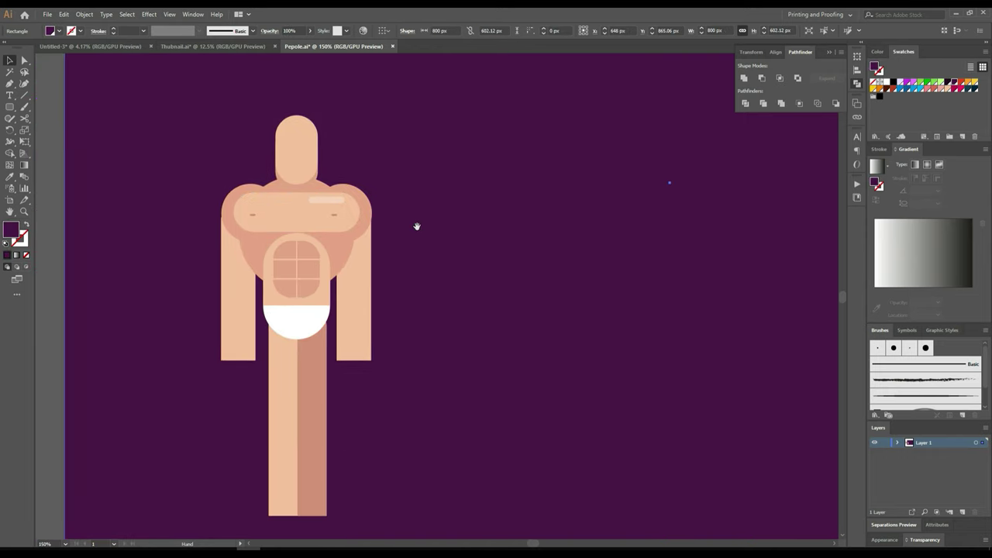
{"action": "left_click", "coordinate": [332, 188]}
{"action": "scroll", "coordinate": [326, 184], "scroll_direction": "up", "scroll_amount": 4}
{"action": "left_click", "coordinate": [295, 166]}
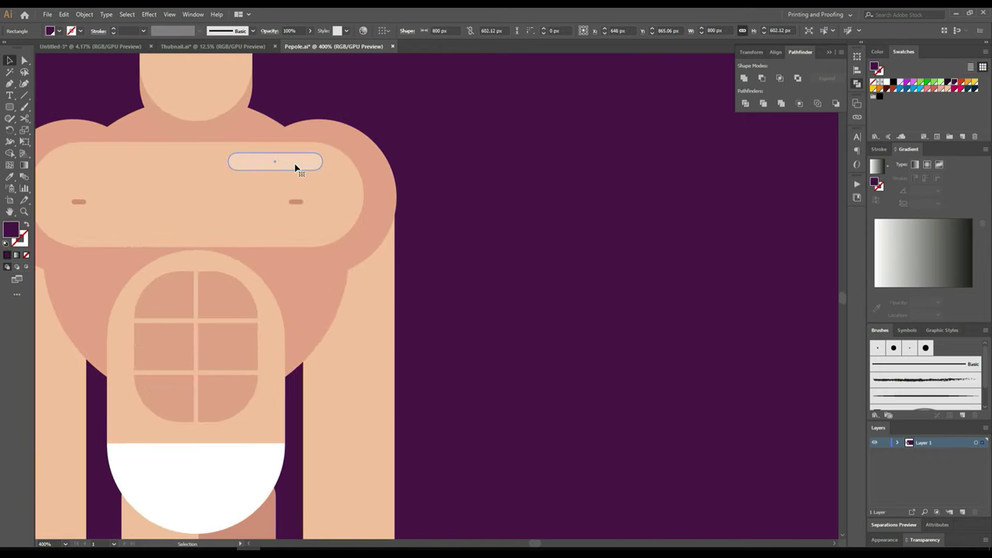
{"action": "left_click_drag", "start_coordinate": [295, 166], "coordinate": [364, 400]}
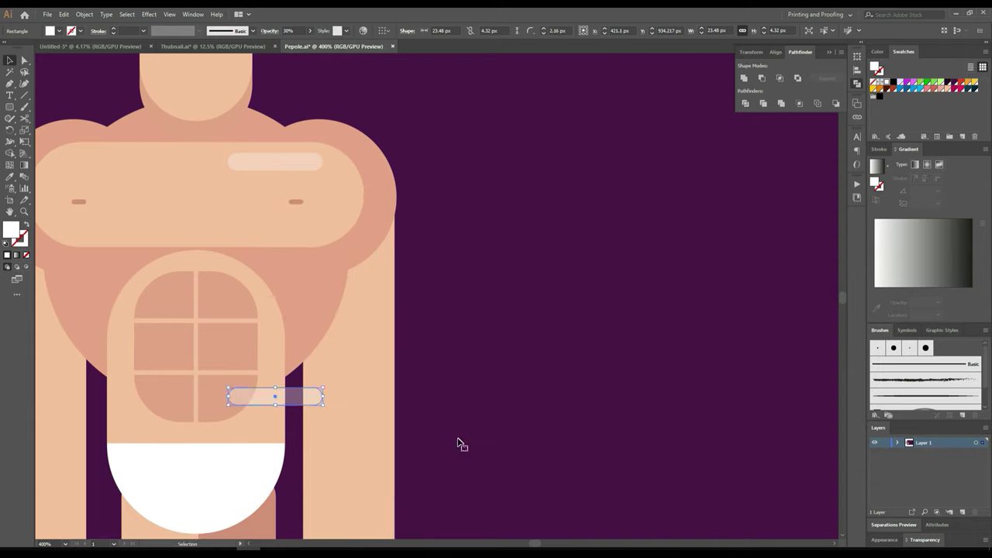
{"action": "left_click_drag", "start_coordinate": [462, 444], "coordinate": [430, 265]}
{"action": "mouse_move", "coordinate": [293, 227]}
{"action": "left_mouse_down"}
{"action": "mouse_move", "coordinate": [239, 249]}
{"action": "mouse_move", "coordinate": [336, 318]}
{"action": "left_mouse_up"}
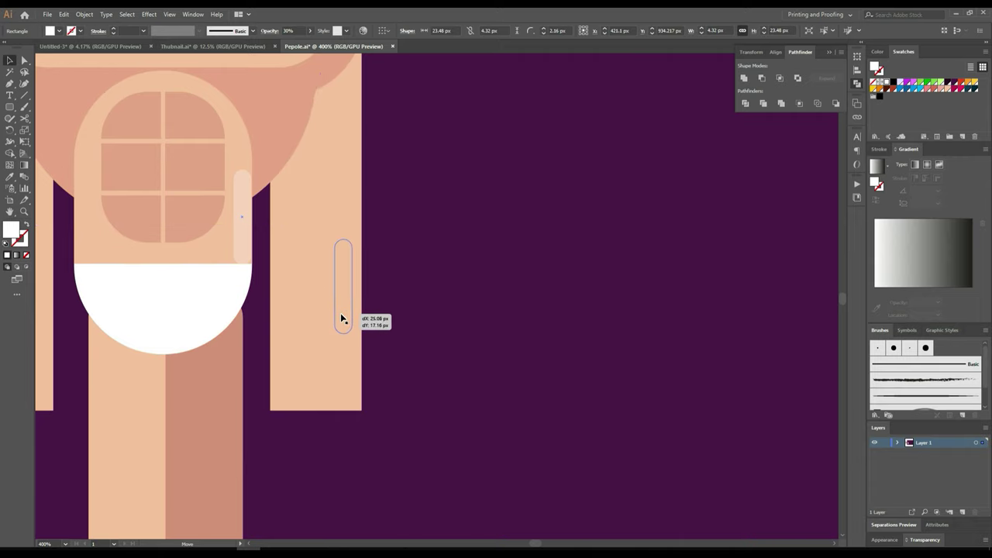
{"action": "left_click_drag", "start_coordinate": [337, 318], "coordinate": [60, 289]}
{"action": "left_click_drag", "start_coordinate": [263, 290], "coordinate": [532, 296]}
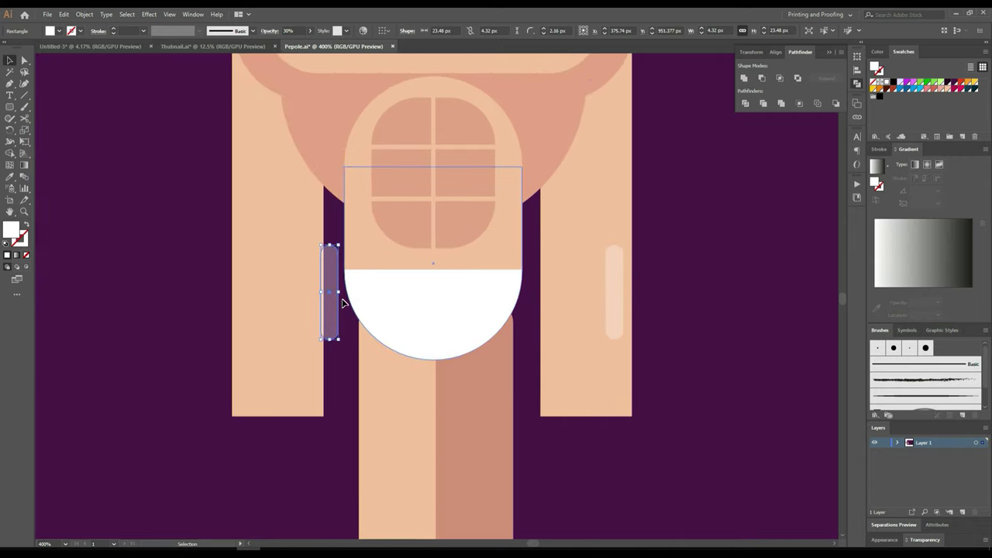
{"action": "left_click_drag", "start_coordinate": [333, 307], "coordinate": [254, 306]}
{"action": "key", "text": "ctrl+minus"}
{"action": "key", "text": "ctrl+minus"}
Step: Round the right arm rectangle's bottom corners to about 4.56 px with the live corner widget
{"action": "left_click", "coordinate": [589, 341]}
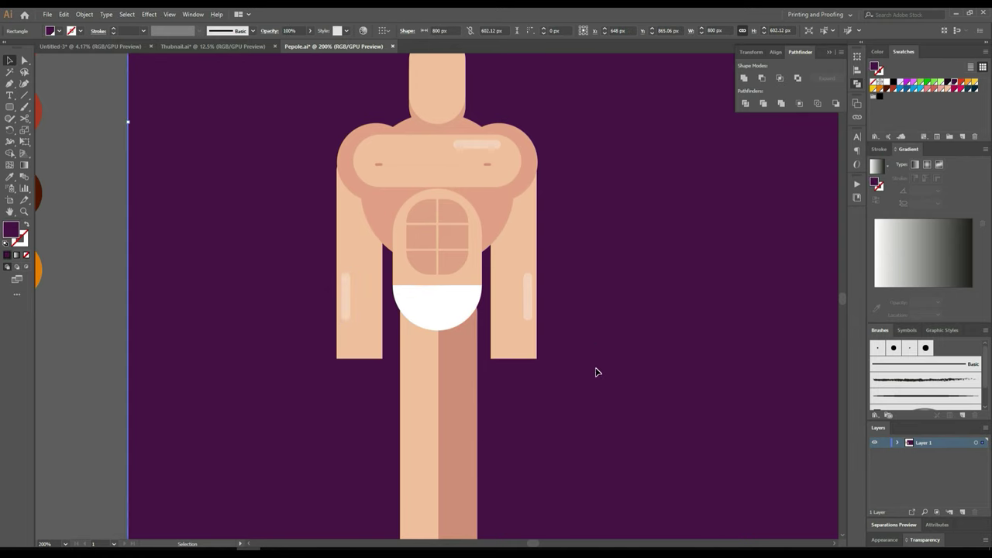
{"action": "left_click", "coordinate": [24, 60]}
{"action": "left_click", "coordinate": [493, 322]}
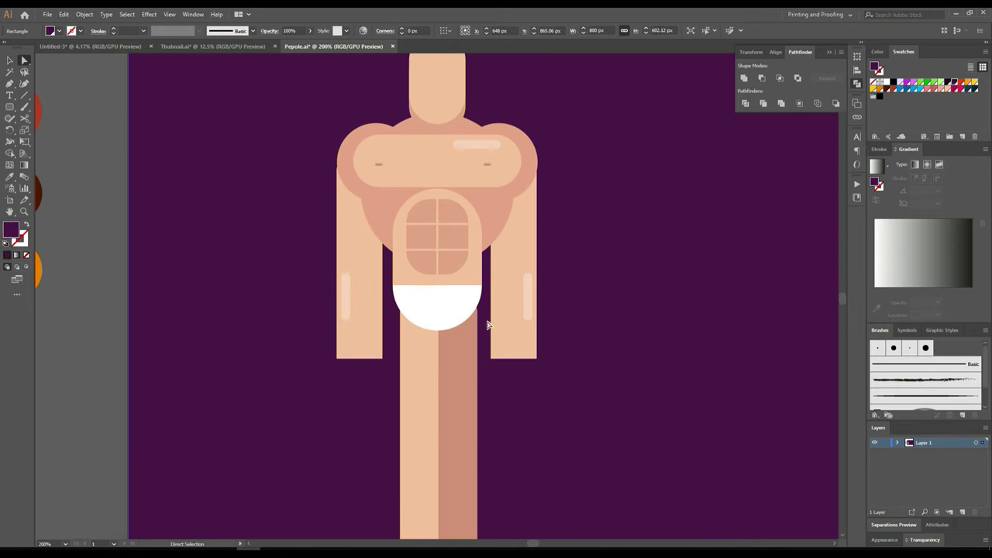
{"action": "scroll", "coordinate": [482, 325], "scroll_direction": "up", "scroll_amount": 2}
{"action": "left_click", "coordinate": [572, 375]}
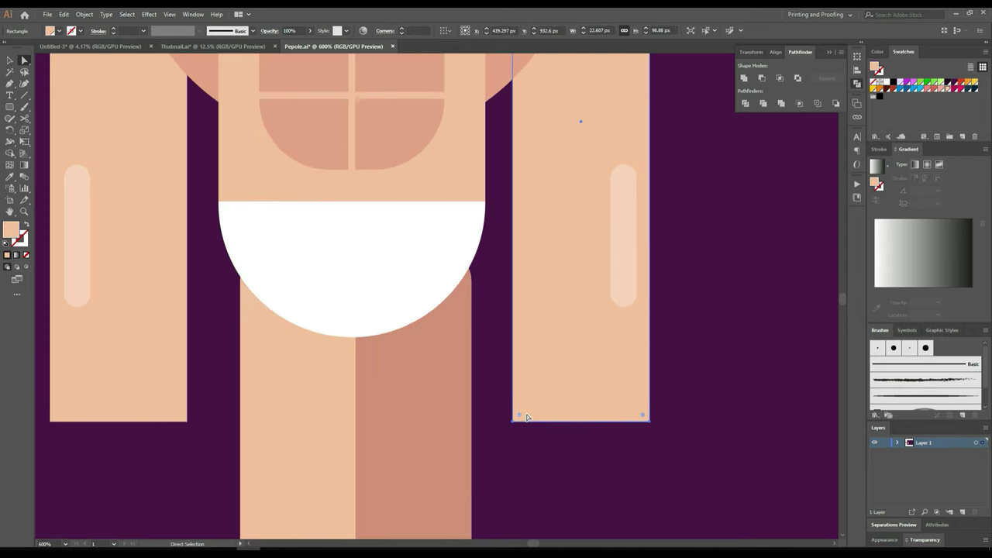
{"action": "left_click", "coordinate": [526, 418]}
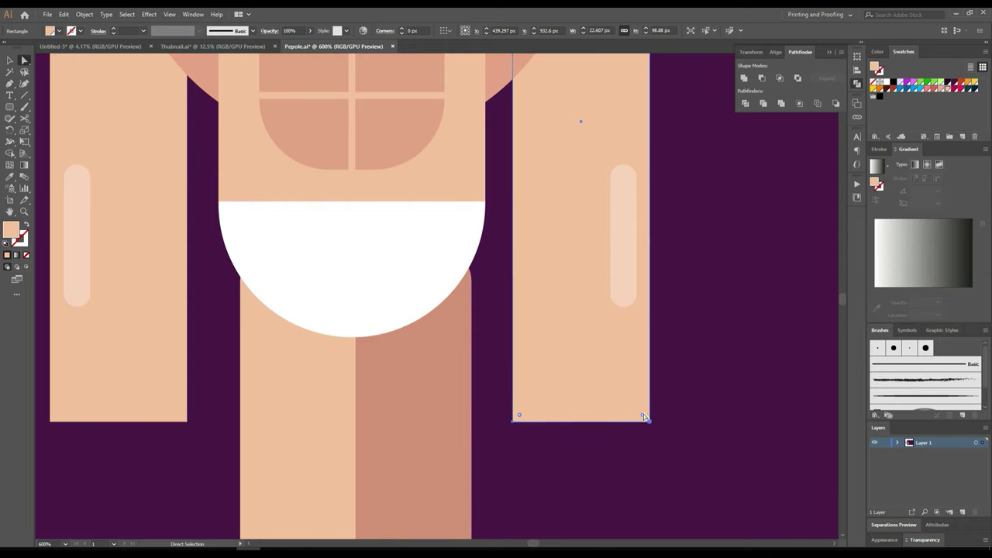
{"action": "left_click_drag", "start_coordinate": [641, 415], "coordinate": [631, 400]}
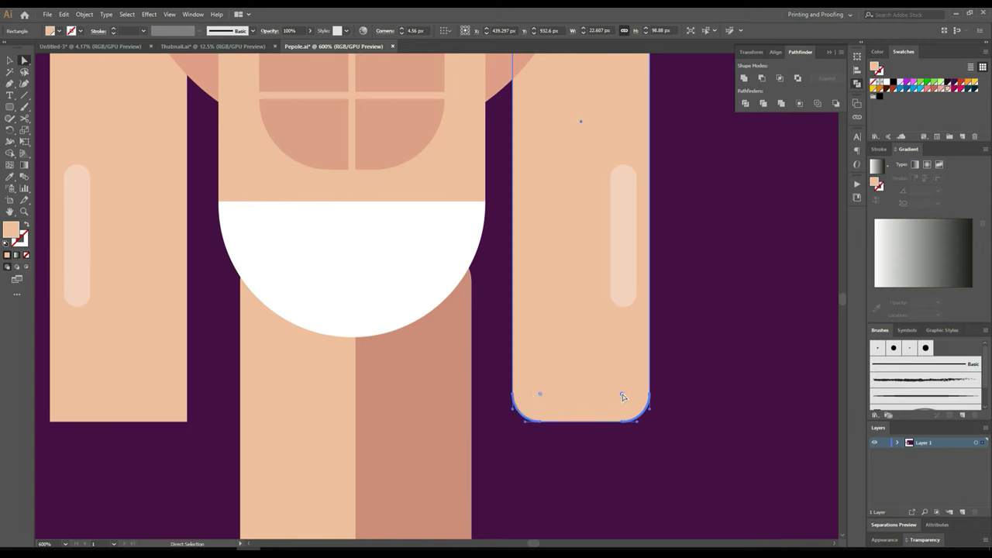
Step: Round the outer bottom corner of each arm by about 18–22 px to form curved hands
{"action": "left_click_drag", "start_coordinate": [623, 397], "coordinate": [563, 308]}
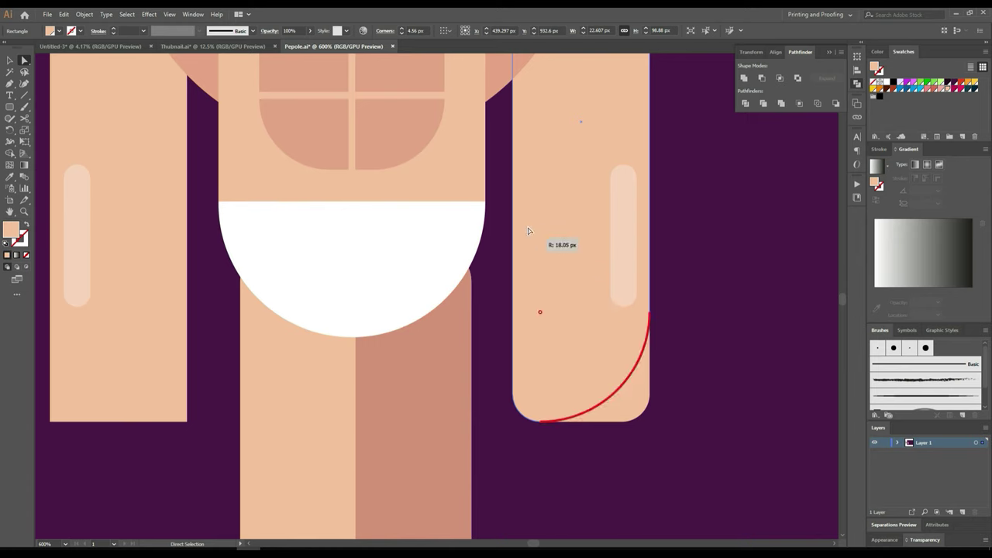
{"action": "scroll", "coordinate": [563, 307], "scroll_direction": "down", "scroll_amount": 3}
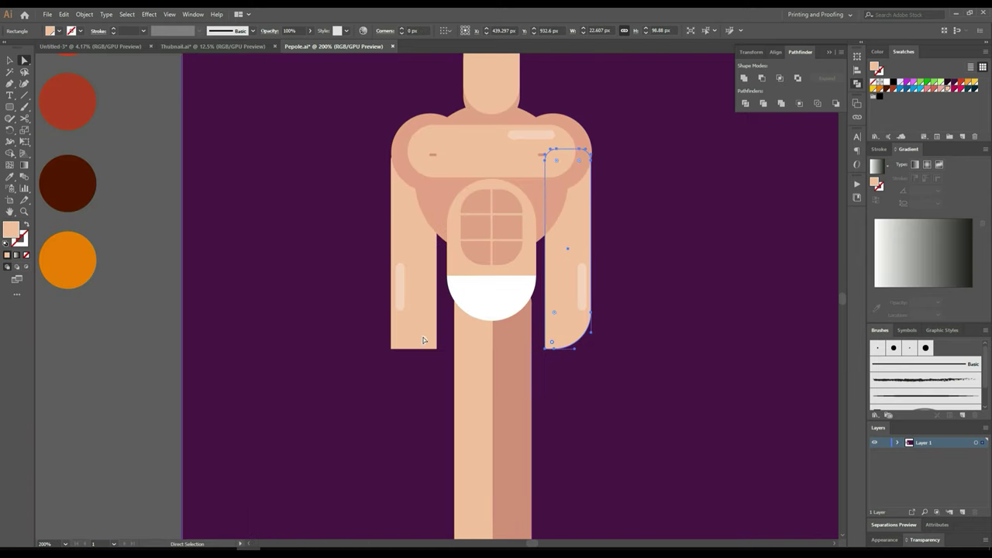
{"action": "left_click", "coordinate": [399, 343]}
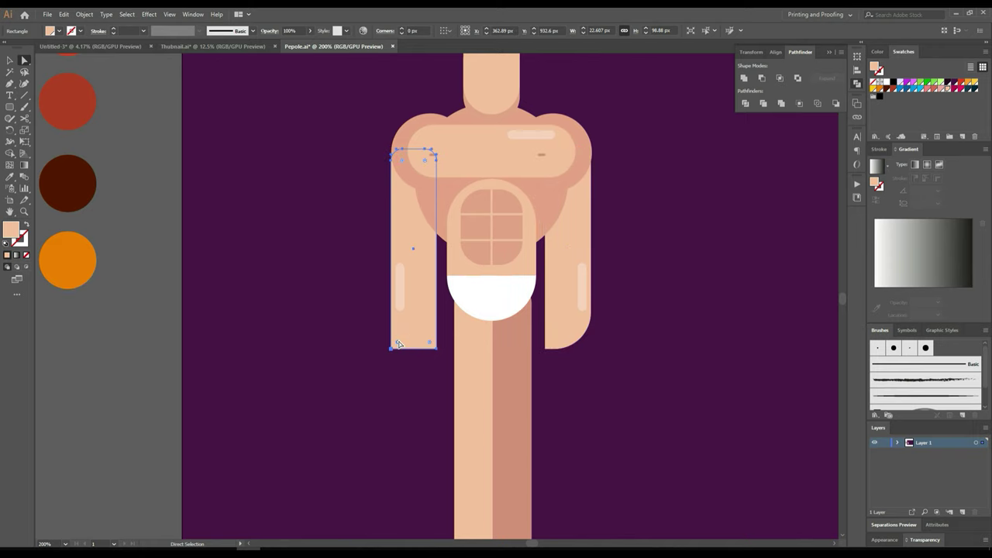
{"action": "left_click_drag", "start_coordinate": [398, 344], "coordinate": [419, 324]}
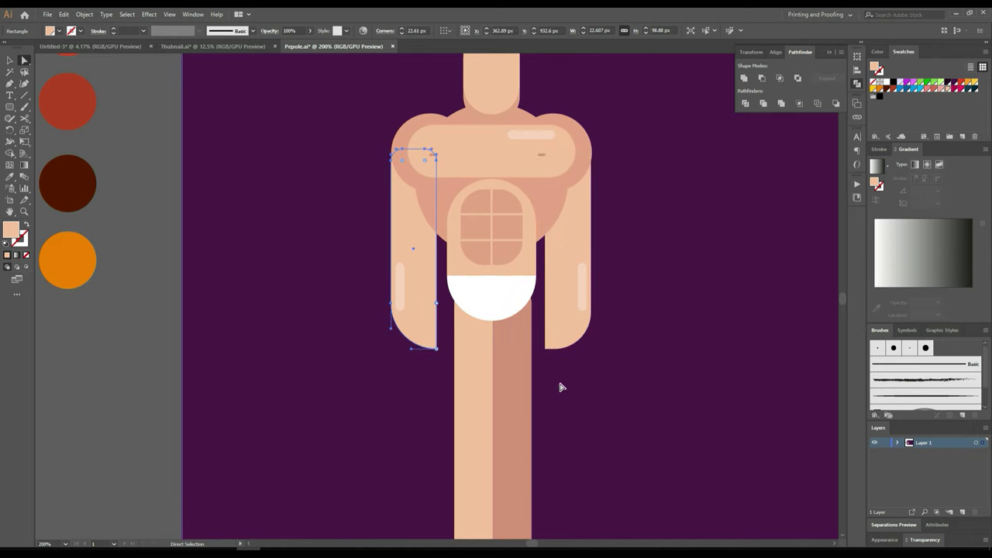
{"action": "left_click", "coordinate": [636, 364]}
{"action": "left_click_drag", "start_coordinate": [669, 191], "coordinate": [609, 140]}
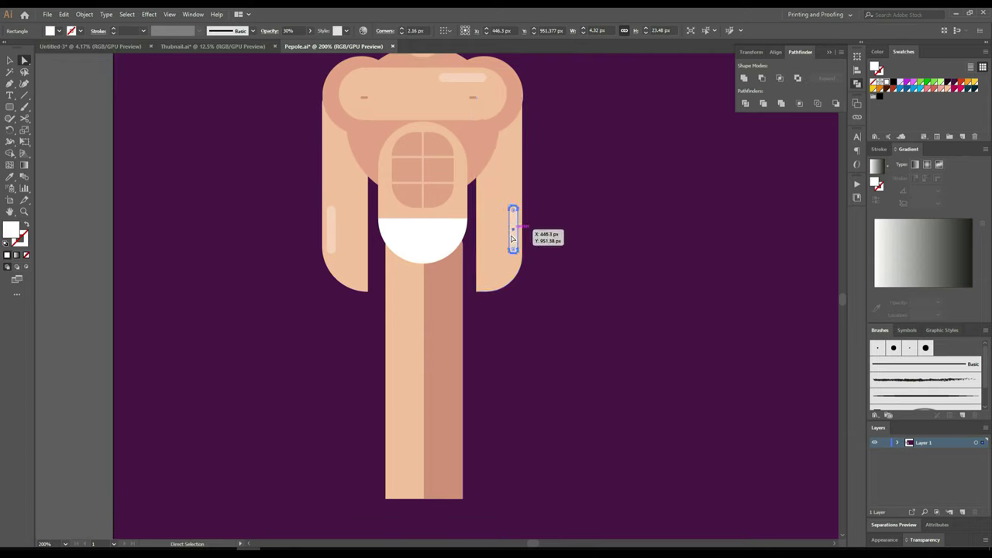
Step: Duplicate the arm's translucent highlight strip onto the darker right half of the leg
{"action": "left_click_drag", "start_coordinate": [513, 233], "coordinate": [451, 399]}
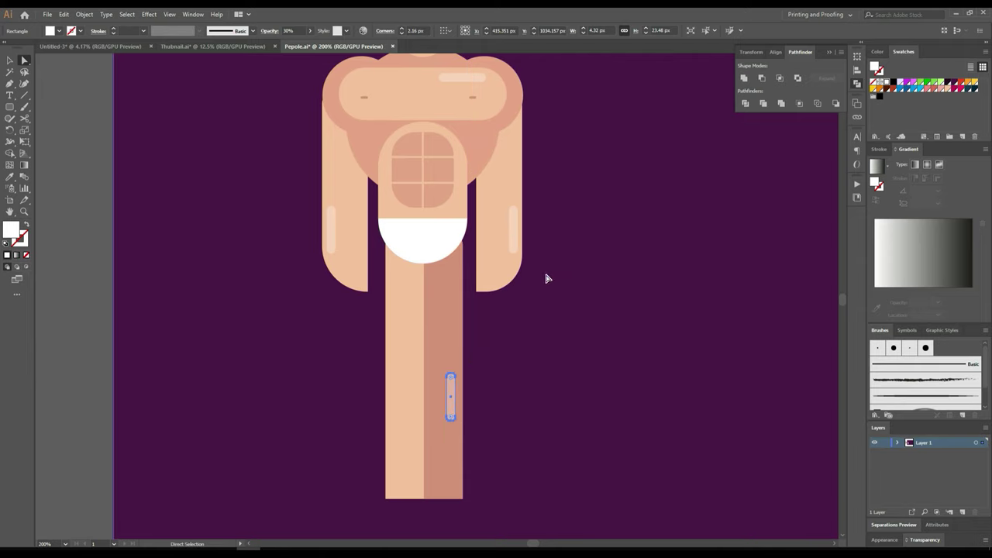
{"action": "scroll", "coordinate": [547, 291], "scroll_direction": "up", "scroll_amount": 3}
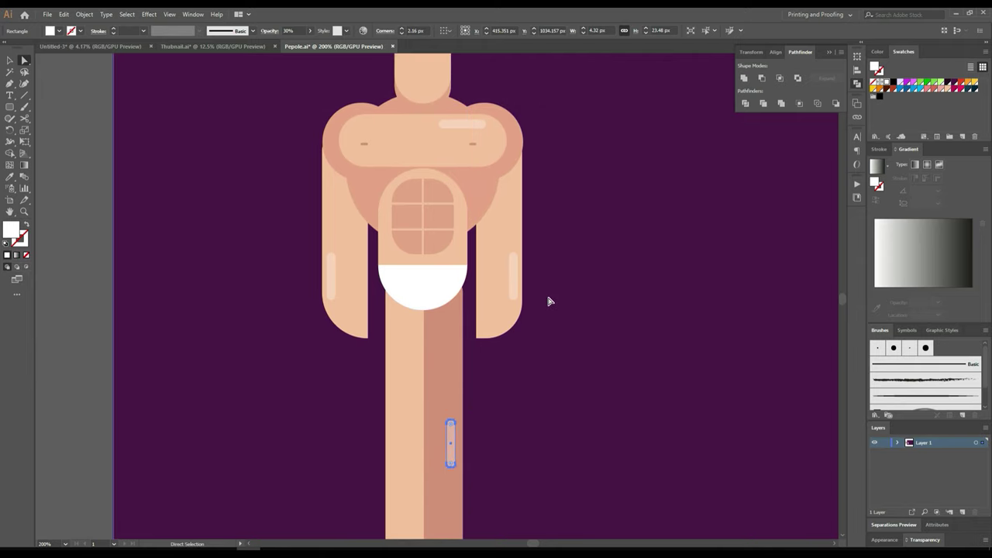
{"action": "scroll", "coordinate": [547, 300], "scroll_direction": "down", "scroll_amount": 3}
{"action": "scroll", "coordinate": [547, 300], "scroll_direction": "up", "scroll_amount": 4}
{"action": "scroll", "coordinate": [548, 301], "scroll_direction": "up", "scroll_amount": 3}
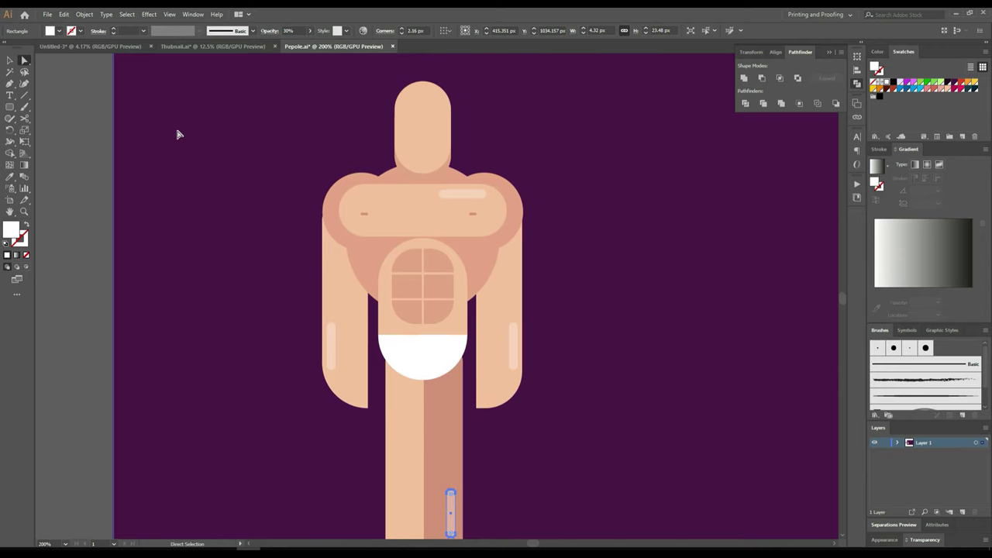
{"action": "scroll", "coordinate": [438, 62], "scroll_direction": "up", "scroll_amount": 2}
Step: Select the darker neck-shadow shape behind the head and shift it upward
{"action": "left_click", "coordinate": [390, 236]}
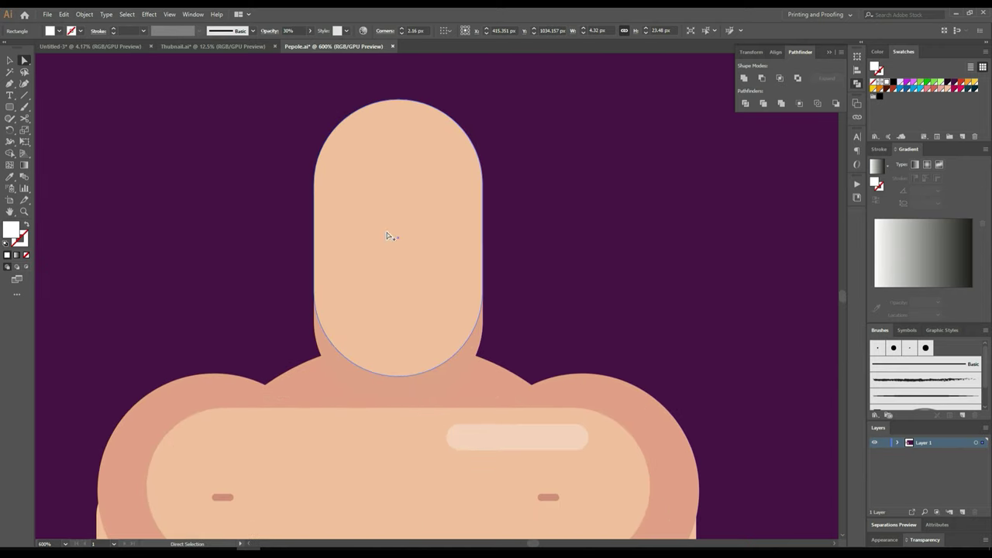
{"action": "scroll", "coordinate": [434, 271], "scroll_direction": "up", "scroll_amount": 1}
{"action": "left_click", "coordinate": [484, 366]}
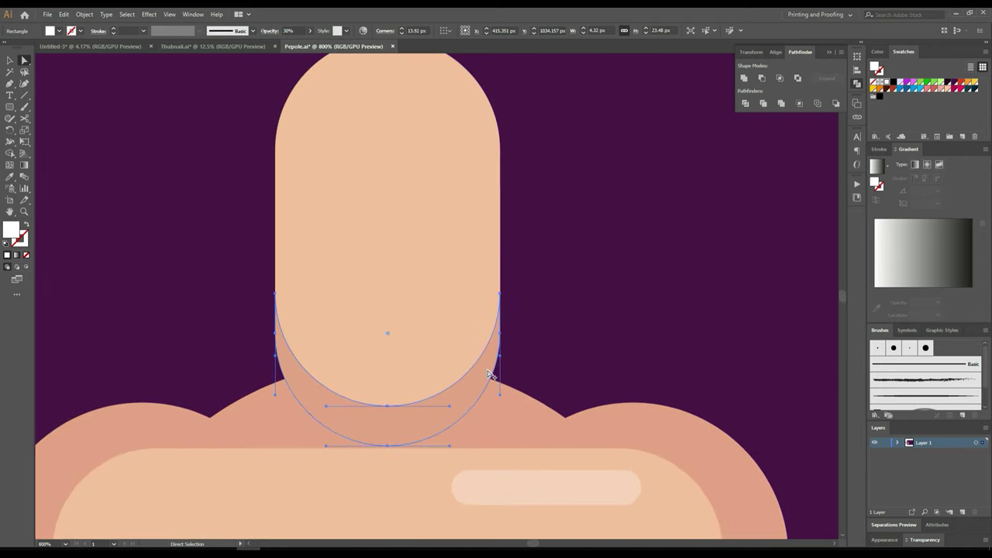
{"action": "left_click", "coordinate": [425, 207], "text": "shift"}
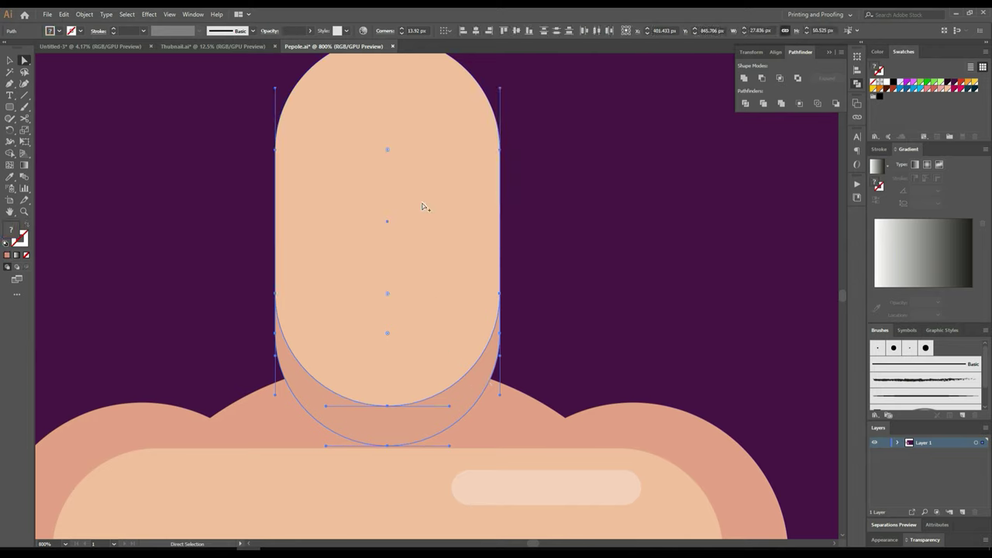
{"action": "left_click", "coordinate": [425, 265], "text": "shift"}
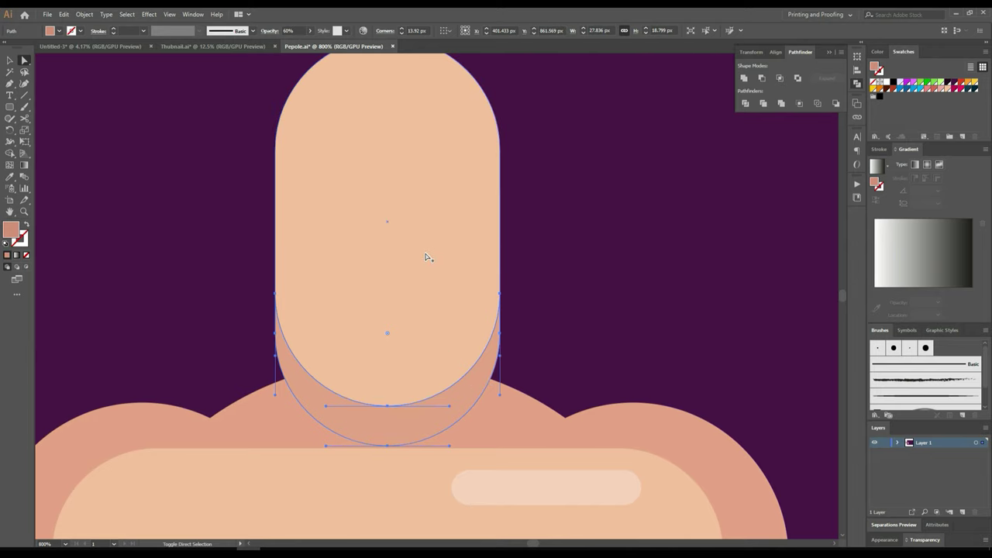
{"action": "mouse_move", "coordinate": [430, 295]}
{"action": "left_mouse_down"}
{"action": "mouse_move", "coordinate": [427, 272]}
{"action": "mouse_move", "coordinate": [444, 317]}
{"action": "left_mouse_up"}
{"action": "left_click", "coordinate": [430, 275]}
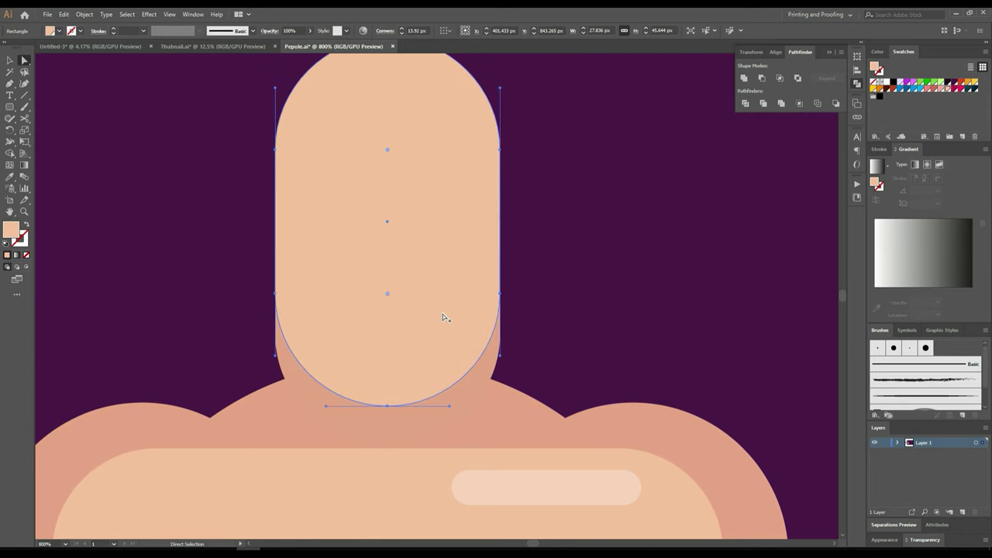
{"action": "left_click", "coordinate": [476, 388]}
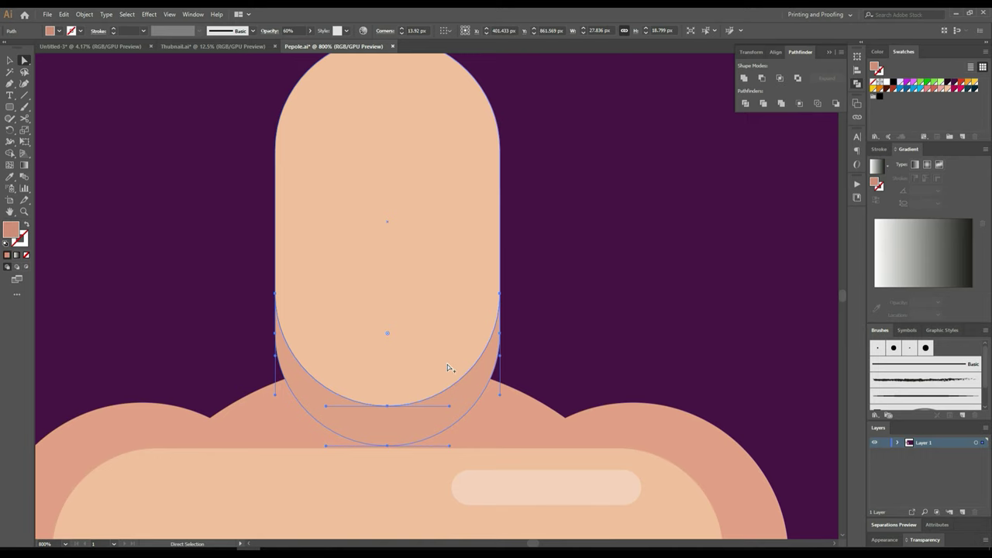
Step: Draw a skin-toned rectangle from the head down to the shoulders, layered behind the head
{"action": "left_click_drag", "start_coordinate": [10, 111], "coordinate": [70, 108]}
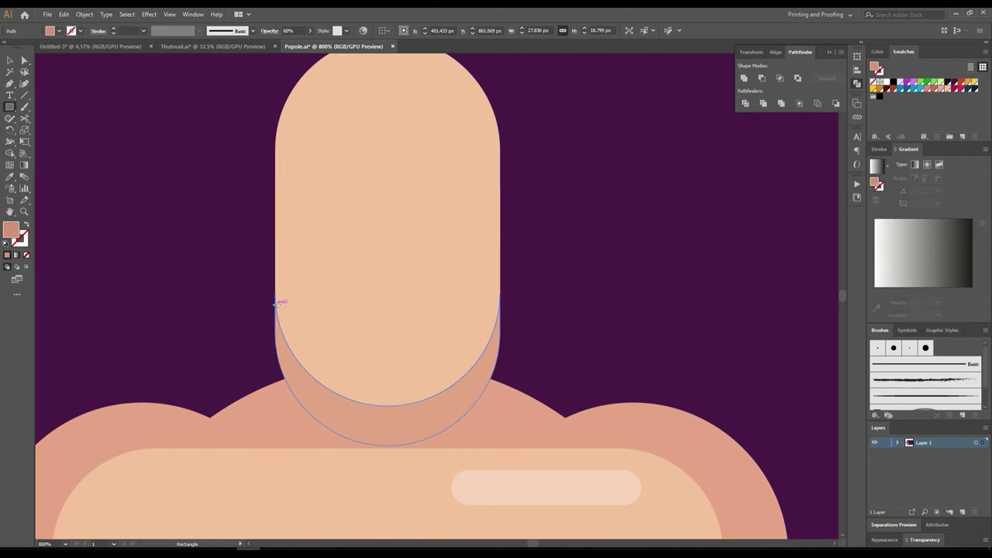
{"action": "left_click_drag", "start_coordinate": [276, 303], "coordinate": [499, 428]}
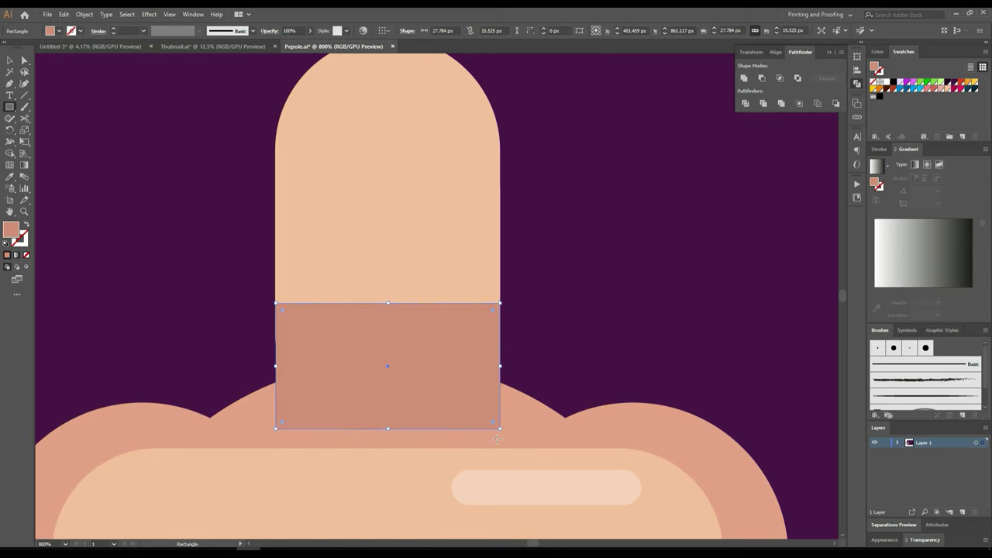
{"action": "key", "text": "ctrl+["}
{"action": "key", "text": "ctrl+["}
{"action": "key", "text": "ctrl+["}
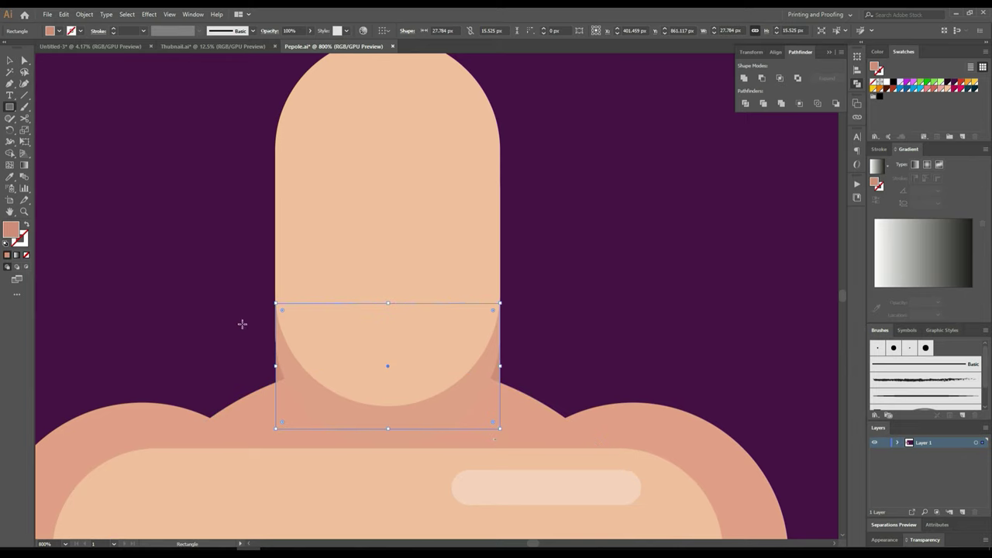
{"action": "left_click", "coordinate": [20, 178]}
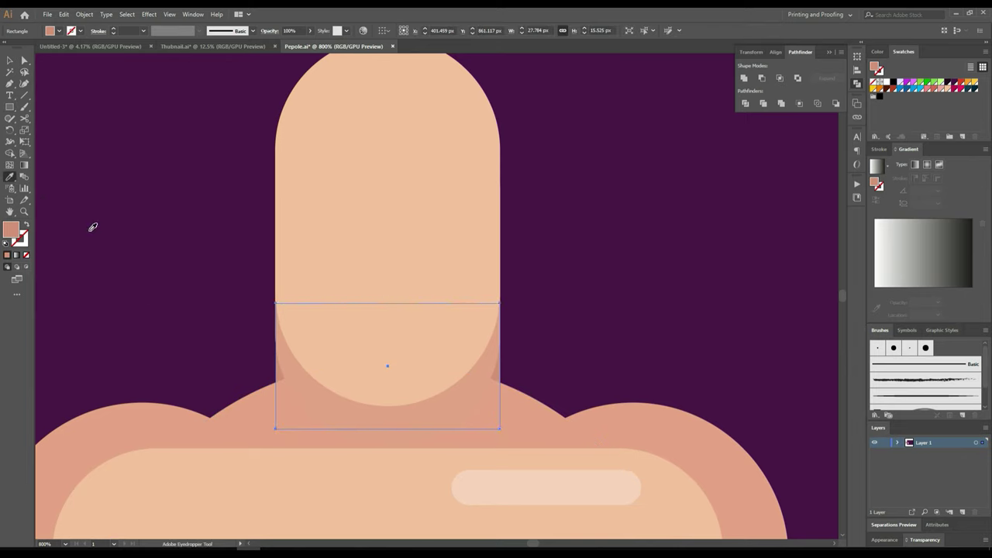
{"action": "left_click", "coordinate": [523, 407]}
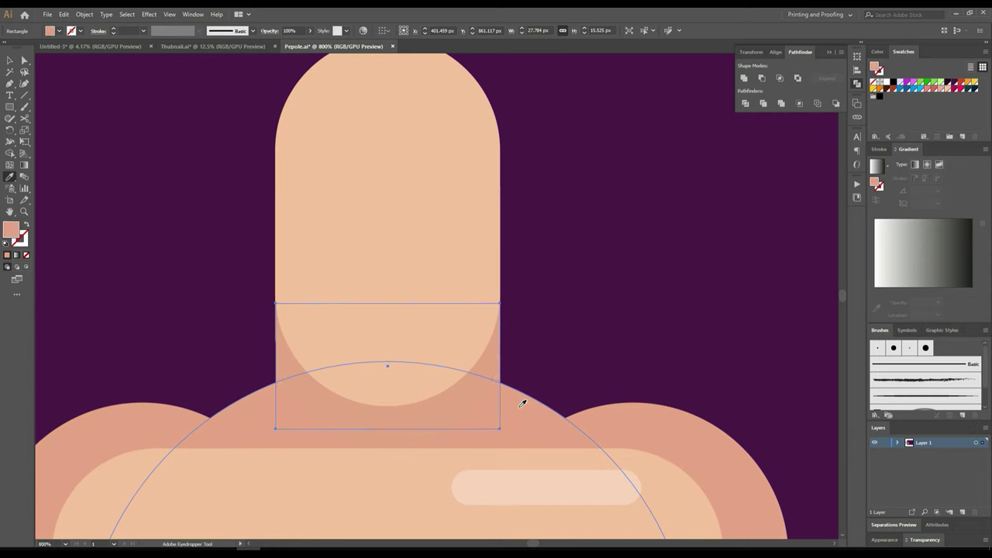
{"action": "key", "text": "v"}
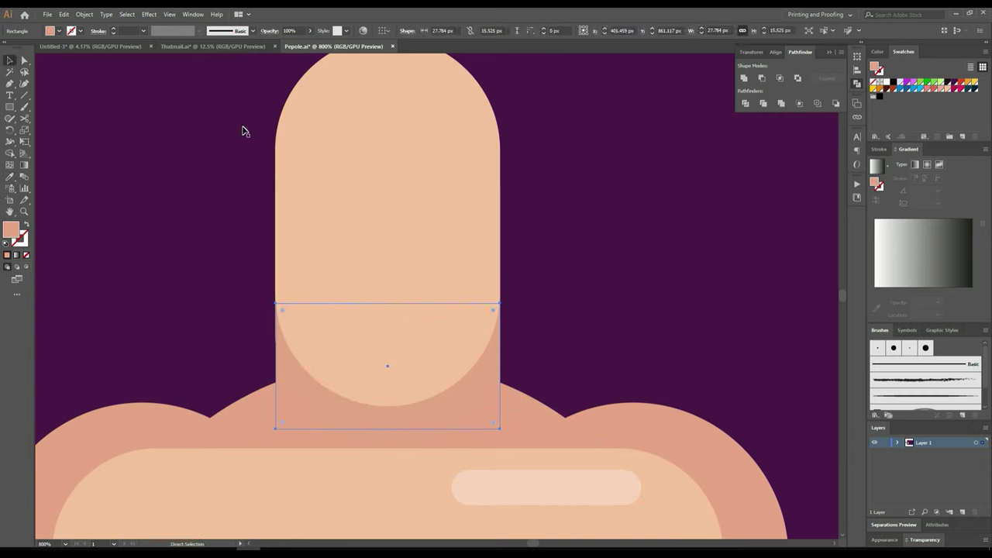
{"action": "key", "text": "ctrl+shift+bracketleft"}
{"action": "key", "text": "ctrl+bracketright"}
{"action": "left_click", "coordinate": [418, 418]}
Step: Sample a salmon colour from the colour circles onto the neck shadow
{"action": "scroll", "coordinate": [423, 416], "scroll_direction": "down", "scroll_amount": 2, "text": "alt"}
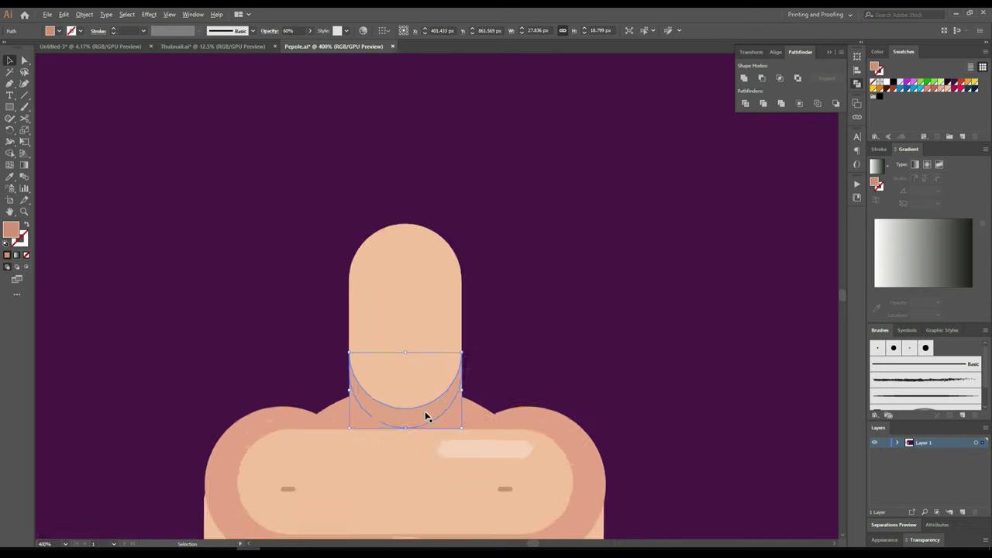
{"action": "scroll", "coordinate": [424, 417], "scroll_direction": "down", "scroll_amount": 2, "text": "alt"}
{"action": "left_click_drag", "start_coordinate": [191, 400], "coordinate": [679, 323]}
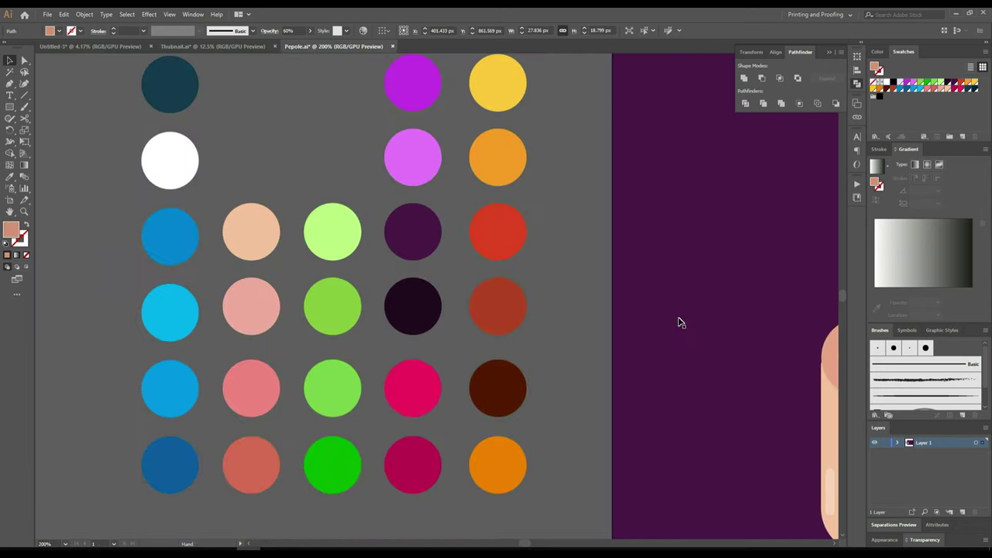
{"action": "left_click", "coordinate": [10, 177]}
{"action": "left_click", "coordinate": [259, 298]}
{"action": "mouse_move", "coordinate": [527, 311]}
{"action": "left_mouse_down"}
{"action": "mouse_move", "coordinate": [77, 325]}
{"action": "mouse_move", "coordinate": [65, 306]}
{"action": "left_mouse_up"}
{"action": "mouse_move", "coordinate": [197, 292]}
{"action": "left_mouse_down"}
{"action": "mouse_move", "coordinate": [691, 336]}
{"action": "mouse_move", "coordinate": [724, 320]}
{"action": "left_mouse_up"}
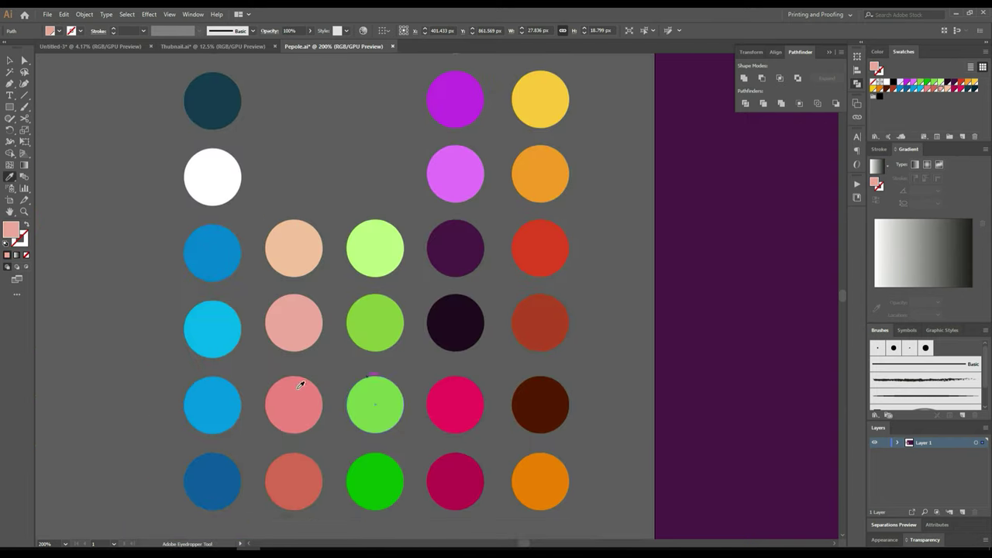
{"action": "left_click", "coordinate": [291, 461]}
{"action": "left_click_drag", "start_coordinate": [588, 333], "coordinate": [98, 297]}
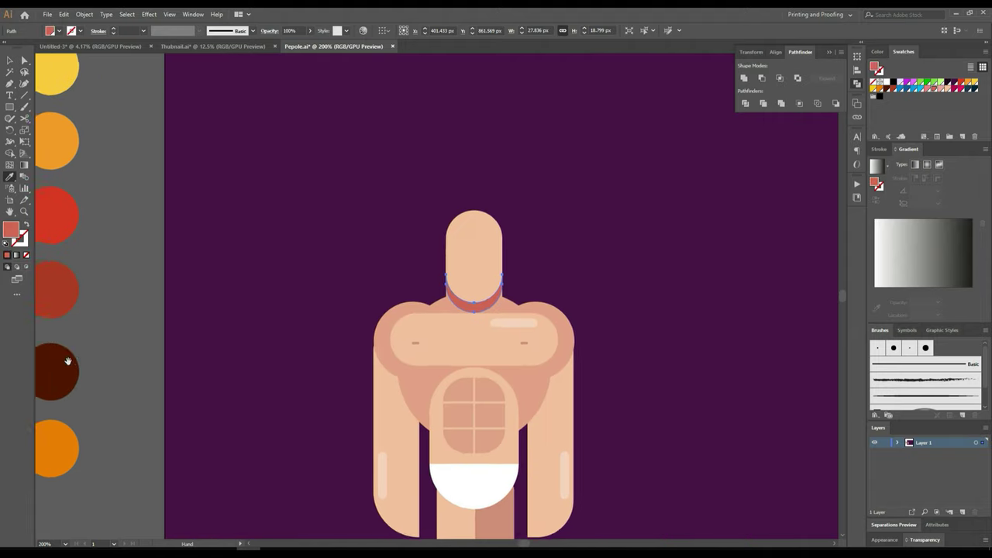
Step: Change the neck shadow's fill to the brighter salmon #EA7B6C
{"action": "double_click", "coordinate": [9, 236]}
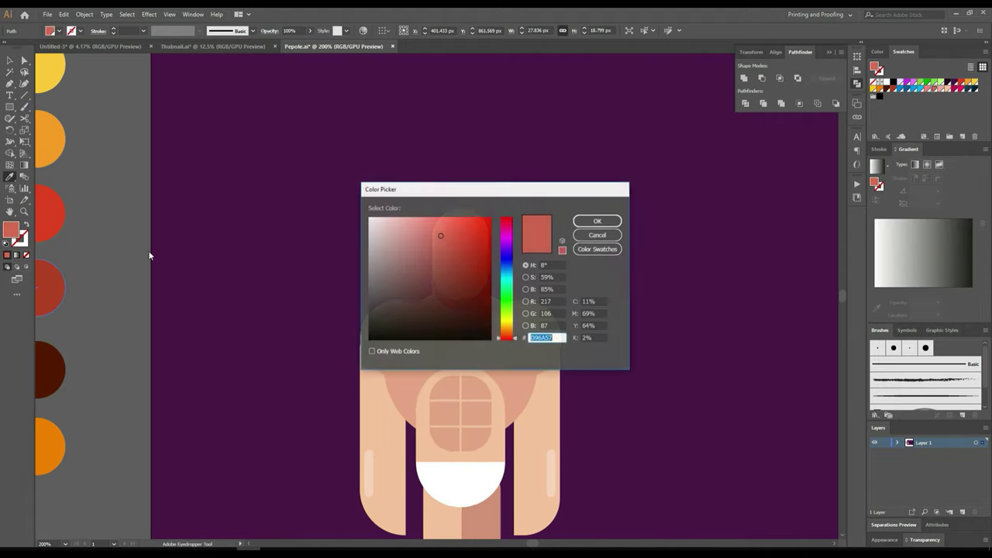
{"action": "left_click_drag", "start_coordinate": [472, 197], "coordinate": [519, 70]}
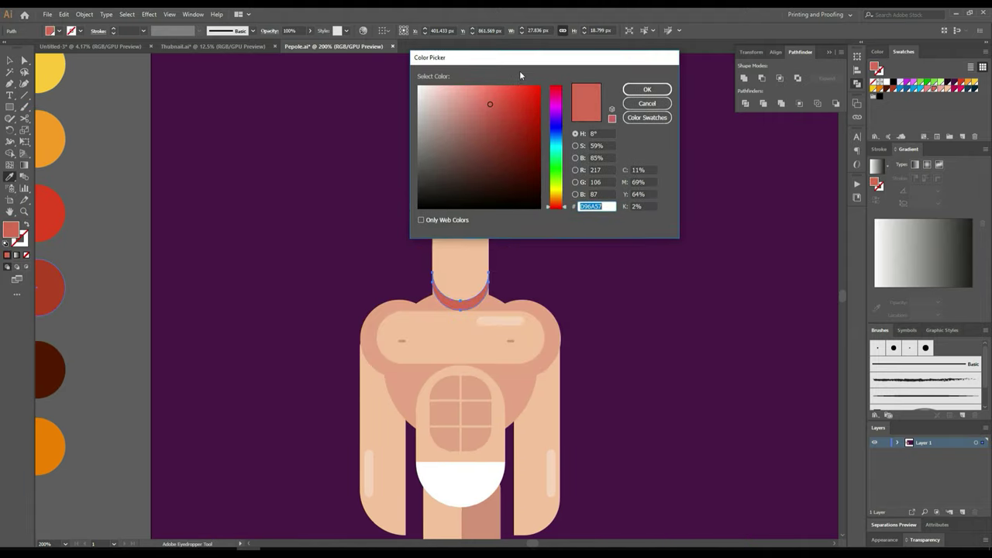
{"action": "left_click", "coordinate": [484, 94]}
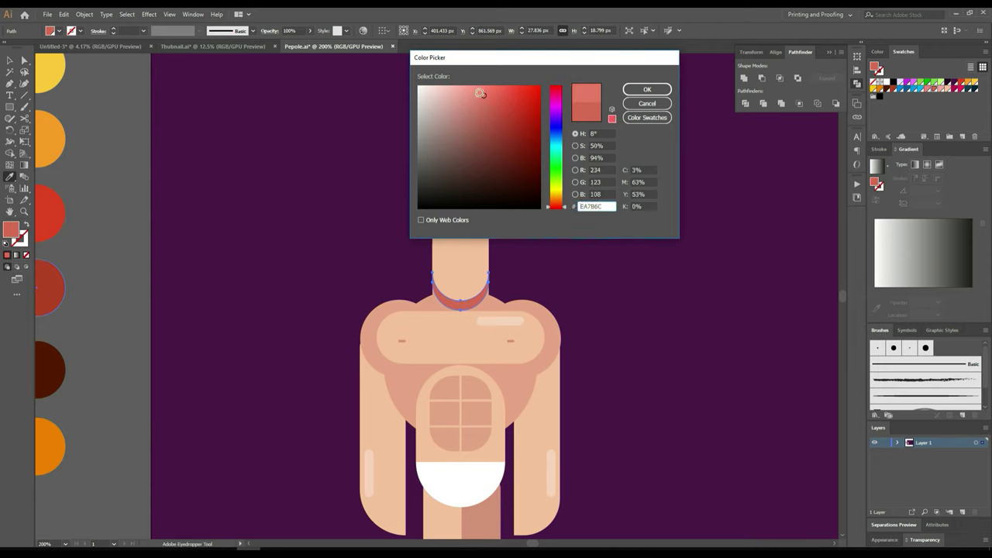
{"action": "left_click", "coordinate": [646, 89]}
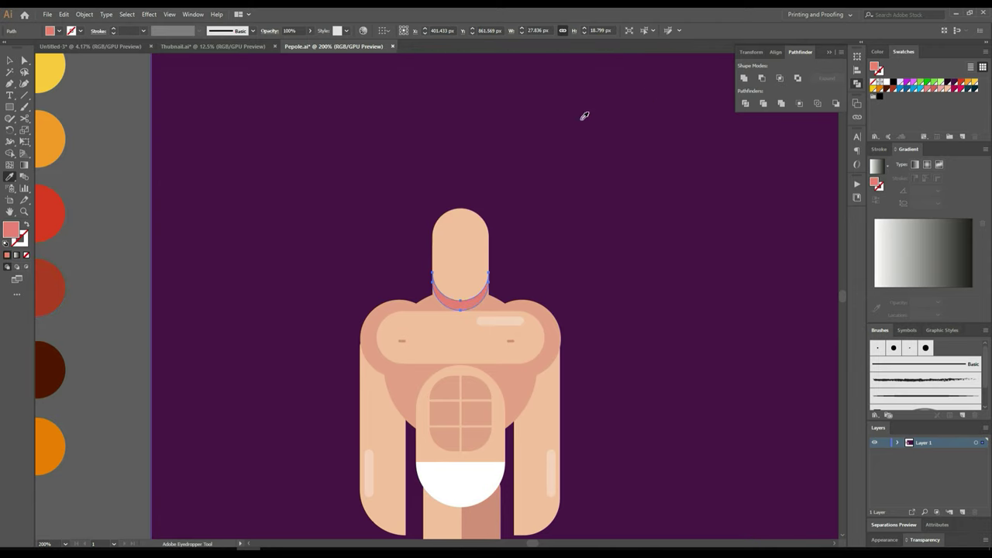
{"action": "left_click", "coordinate": [9, 60]}
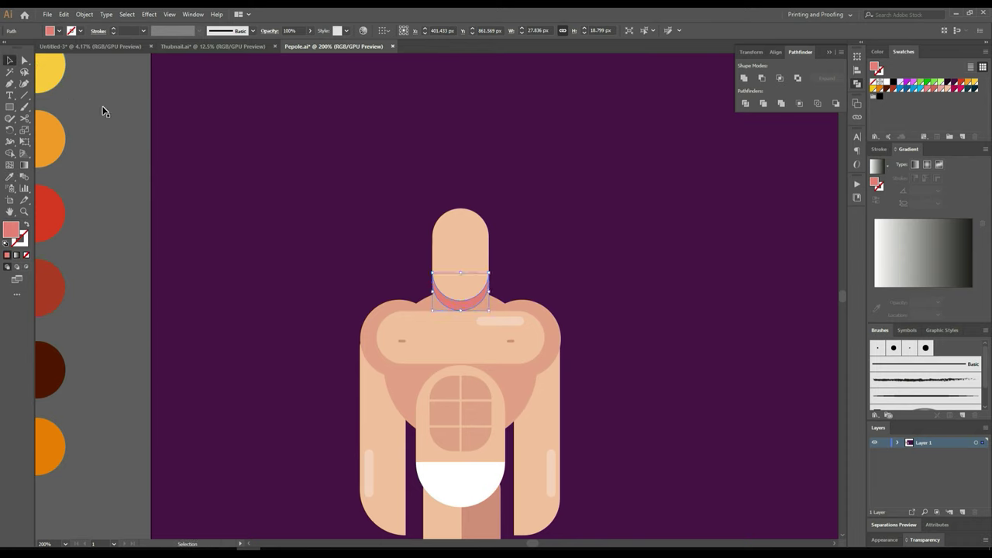
{"action": "left_click", "coordinate": [668, 195]}
{"action": "scroll", "coordinate": [427, 299], "scroll_direction": "up", "scroll_amount": 3}
{"action": "scroll", "coordinate": [383, 160], "scroll_direction": "up", "scroll_amount": 1}
Step: Set the neck-shadow crescent's transparency to Darken blending at 60% opacity
{"action": "left_click_drag", "start_coordinate": [382, 159], "coordinate": [641, 511]}
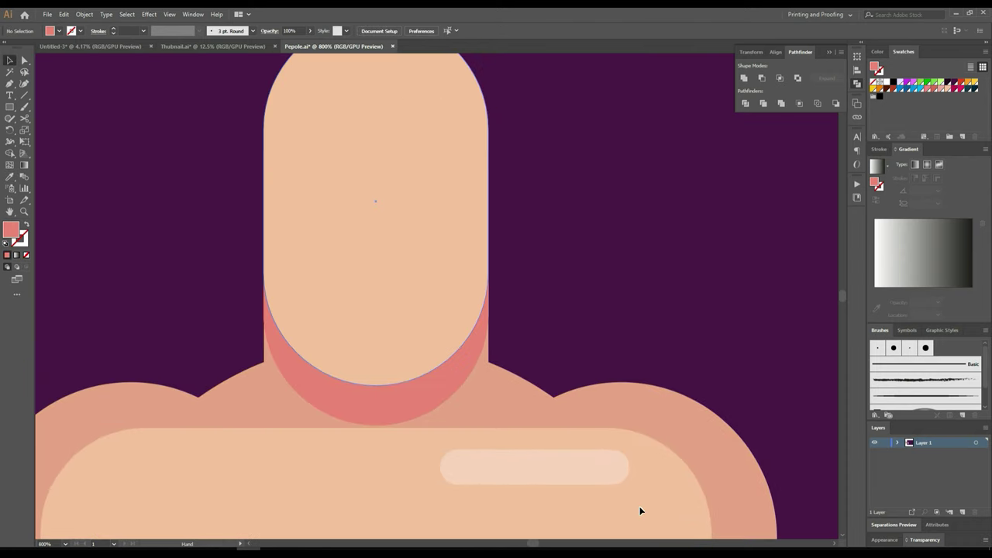
{"action": "left_click", "coordinate": [422, 400]}
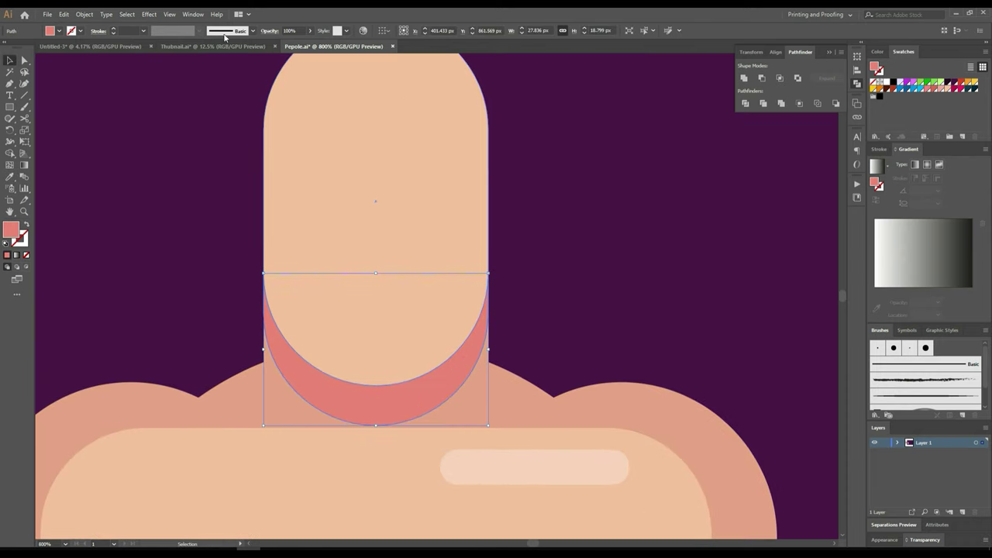
{"action": "left_click", "coordinate": [269, 31]}
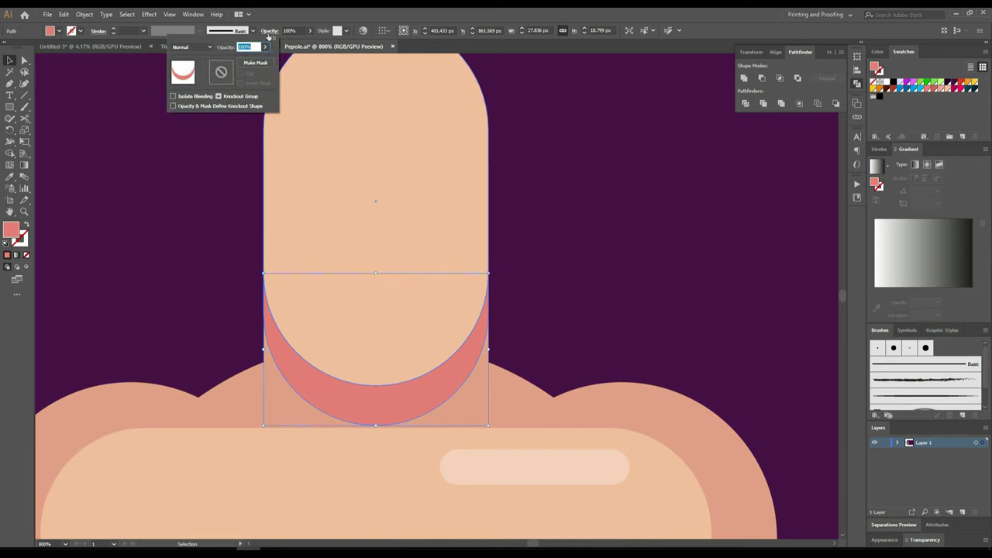
{"action": "left_click", "coordinate": [206, 52]}
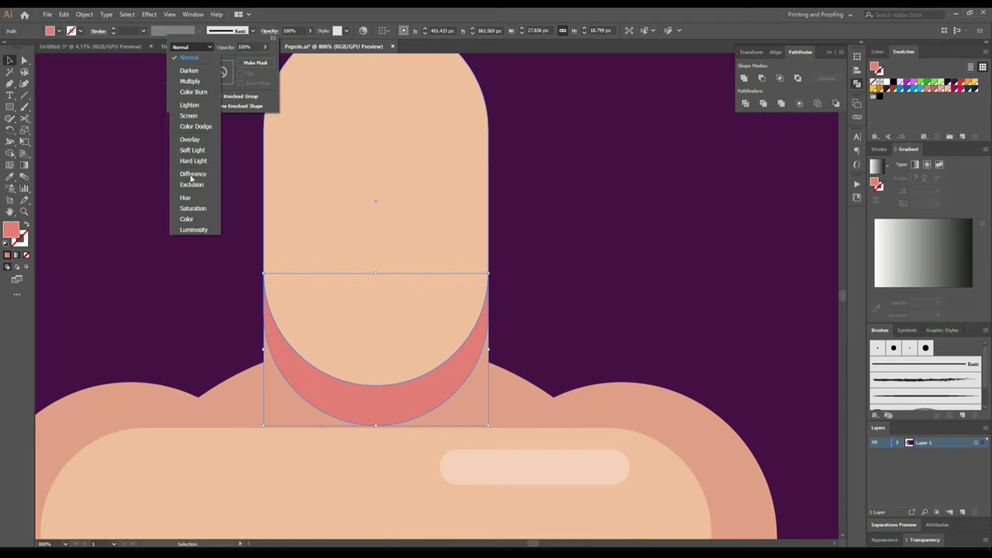
{"action": "left_click", "coordinate": [192, 150]}
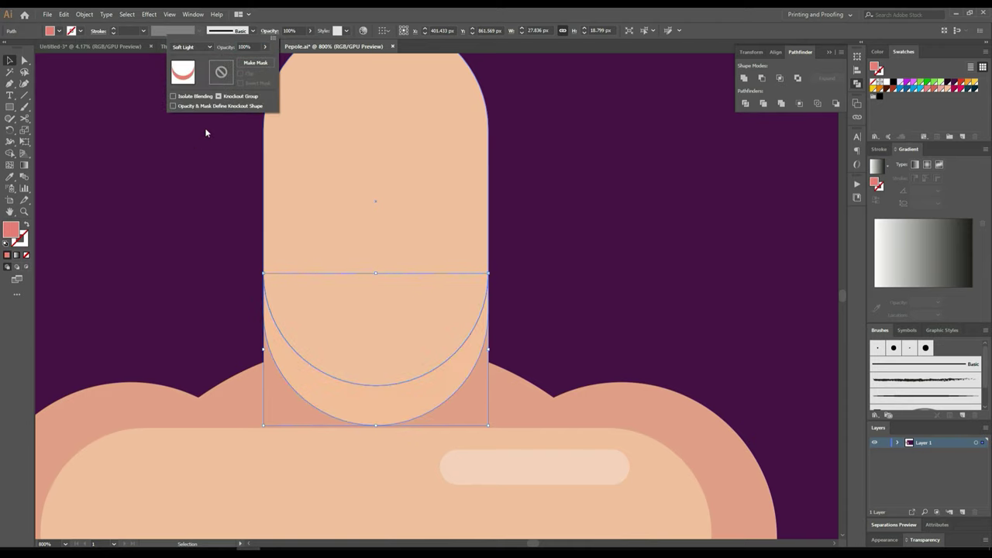
{"action": "left_click", "coordinate": [206, 47]}
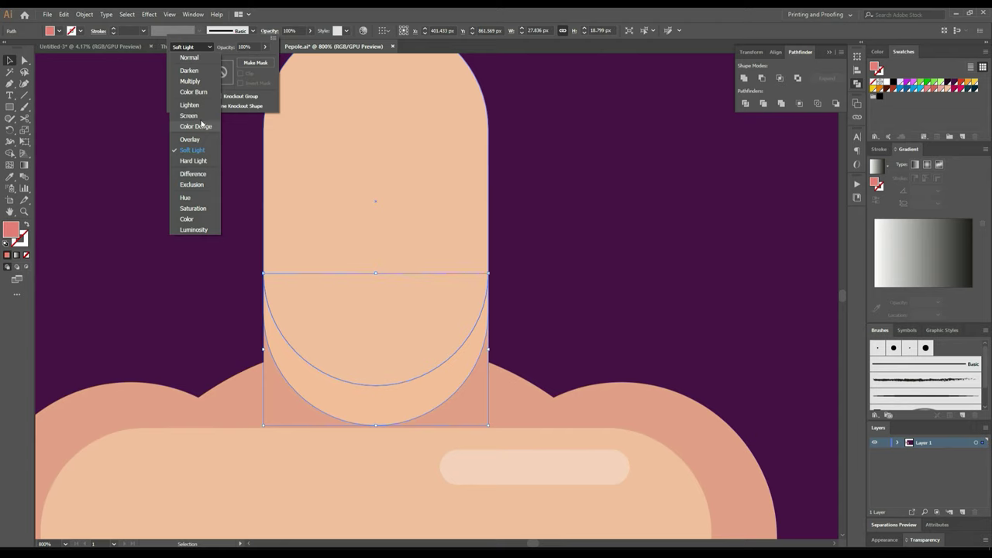
{"action": "left_click", "coordinate": [207, 78]}
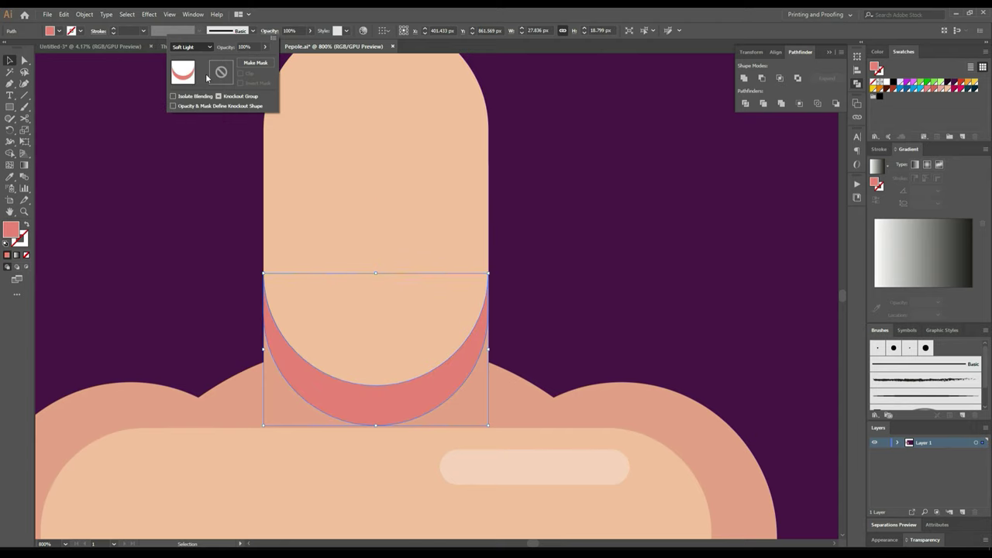
{"action": "left_click", "coordinate": [250, 45]}
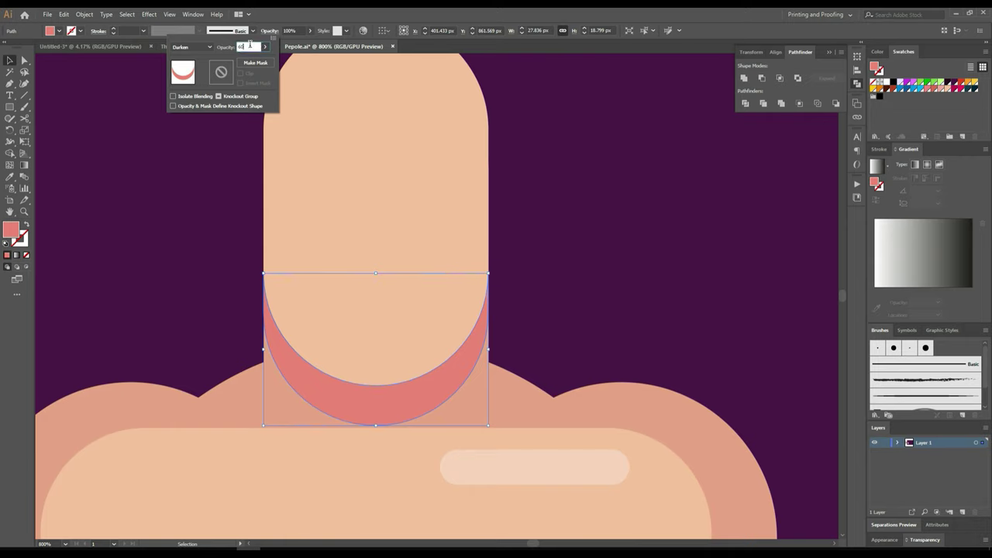
{"action": "type", "text": "60"}
{"action": "key", "text": "Return"}
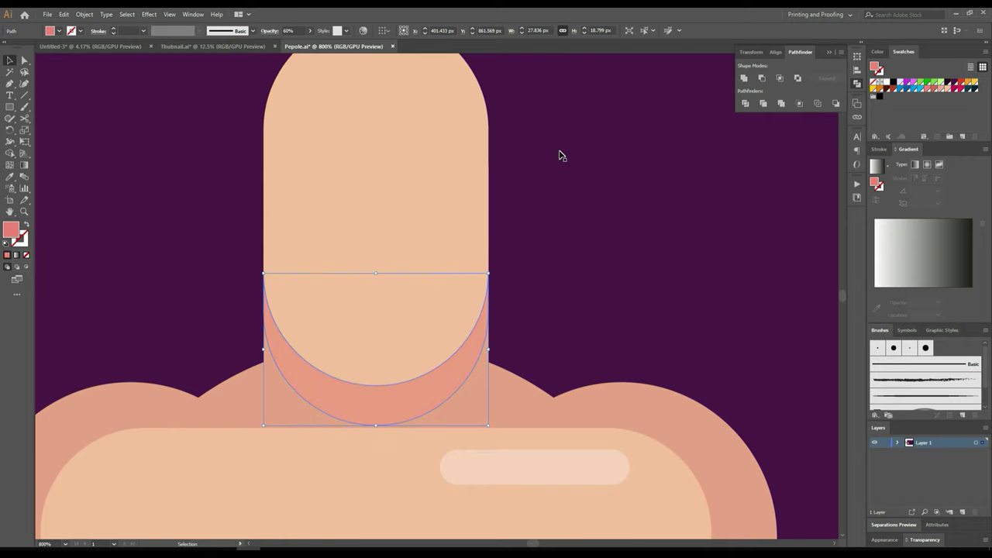
{"action": "left_click", "coordinate": [562, 156]}
{"action": "scroll", "coordinate": [561, 157], "scroll_direction": "down", "scroll_amount": 2}
{"action": "scroll", "coordinate": [561, 157], "scroll_direction": "down", "scroll_amount": 2}
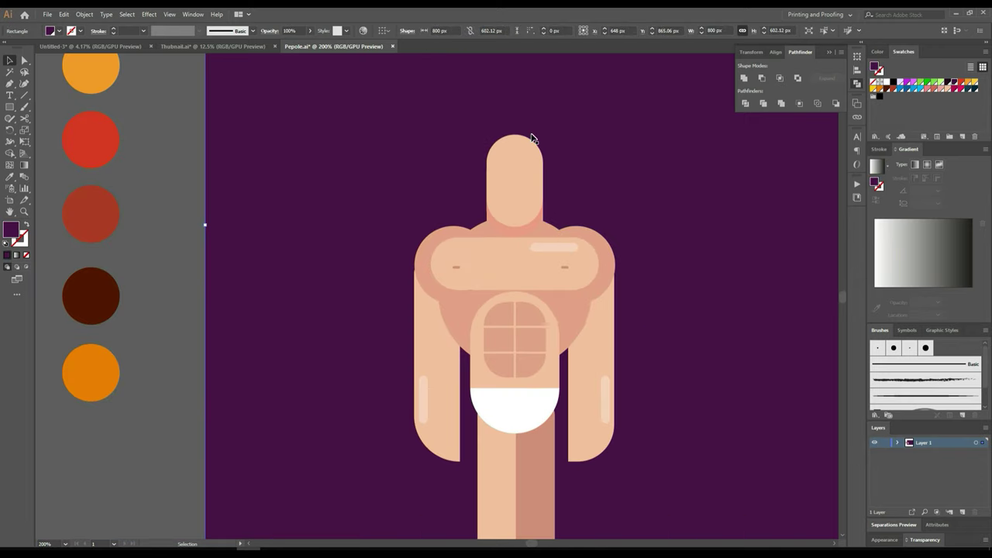
Step: Draw a dark purple bar about 33.8 × 6.2 px across the head with fully rounded ends
{"action": "scroll", "coordinate": [530, 136], "scroll_direction": "up", "scroll_amount": 3}
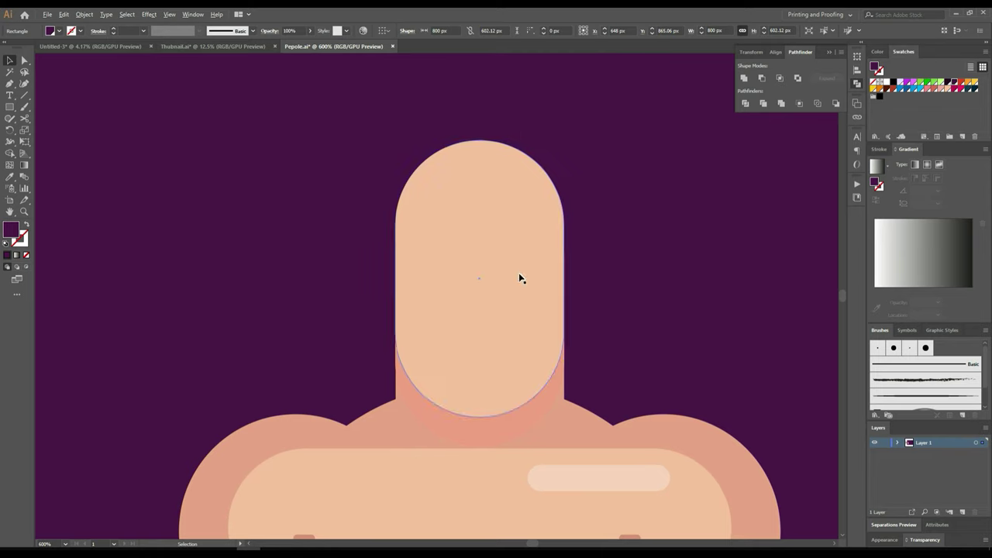
{"action": "scroll", "coordinate": [520, 277], "scroll_direction": "up", "scroll_amount": 1}
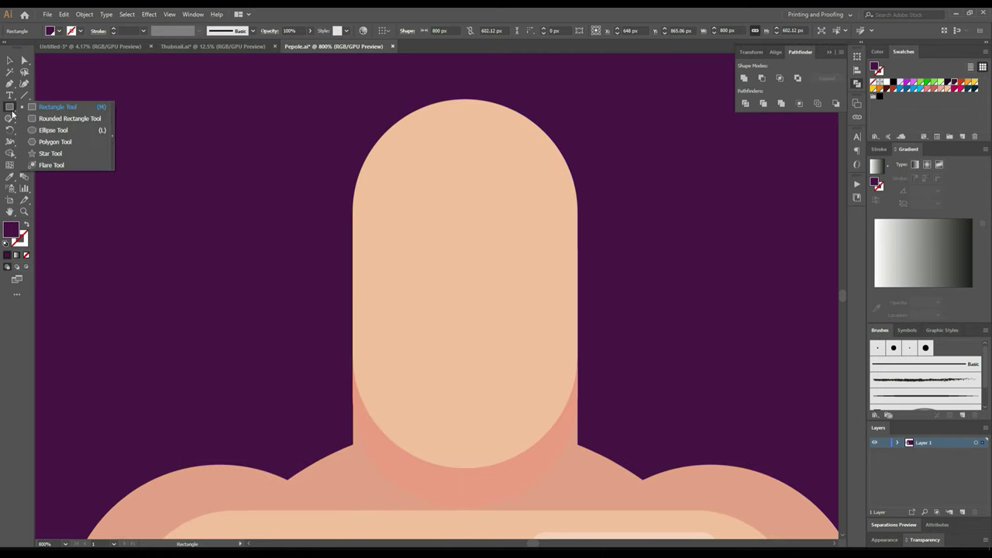
{"action": "left_click_drag", "start_coordinate": [10, 107], "coordinate": [70, 104]}
{"action": "scroll", "coordinate": [364, 287], "scroll_direction": "up", "scroll_amount": 1}
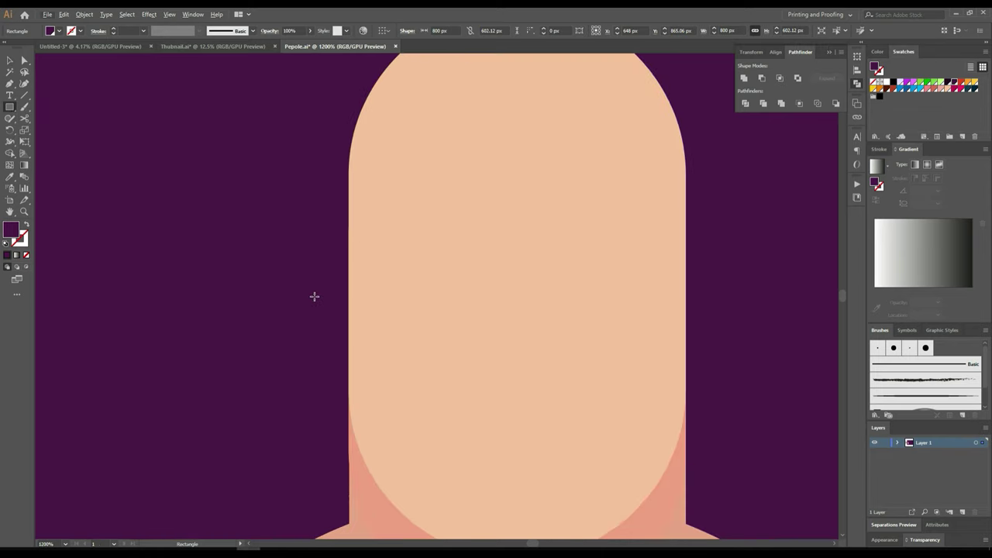
{"action": "left_click_drag", "start_coordinate": [314, 288], "coordinate": [724, 358]}
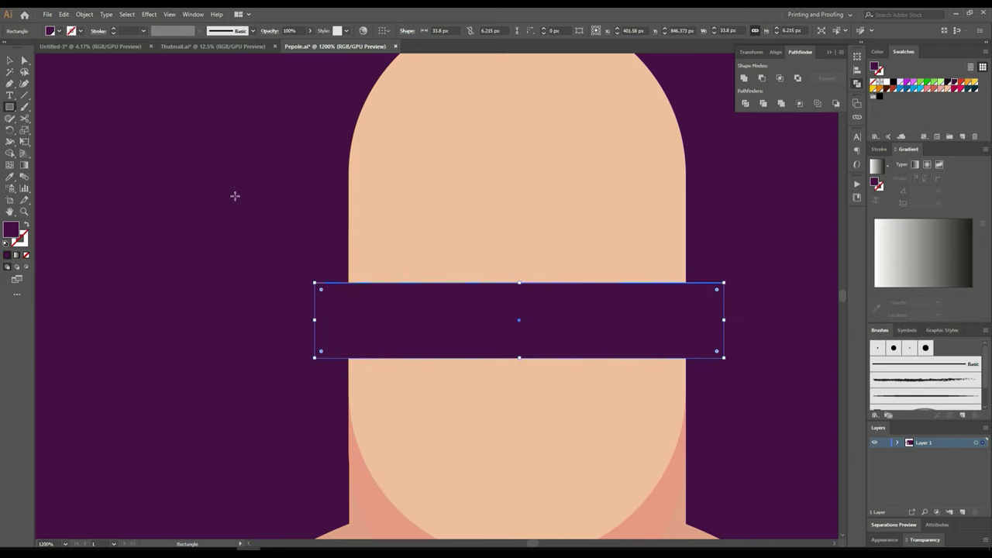
{"action": "left_click", "coordinate": [10, 61]}
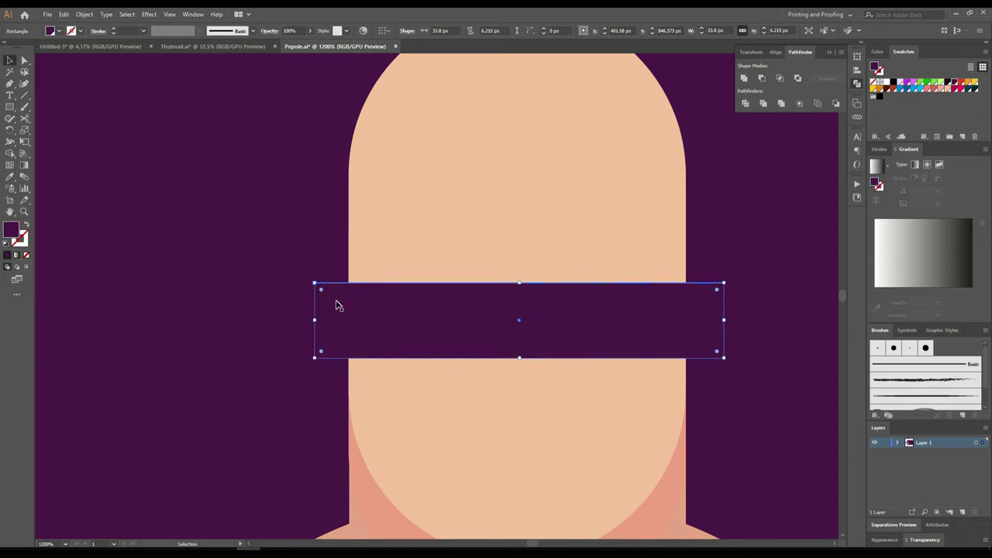
{"action": "left_click_drag", "start_coordinate": [320, 289], "coordinate": [349, 351]}
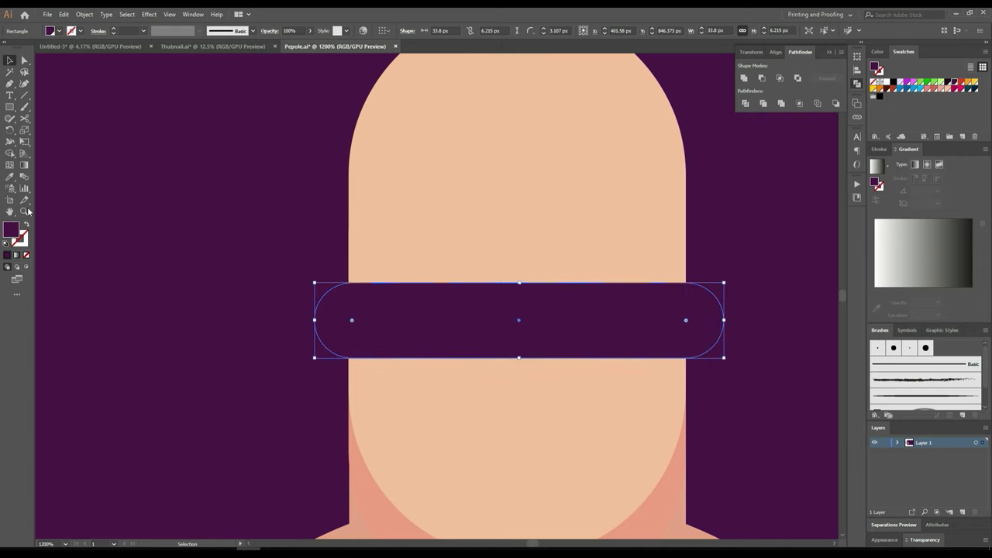
Step: Give the pill bar the face's peach skin tone, leaving Offset Path unapplied
{"action": "left_click", "coordinate": [9, 177]}
{"action": "left_click", "coordinate": [419, 228]}
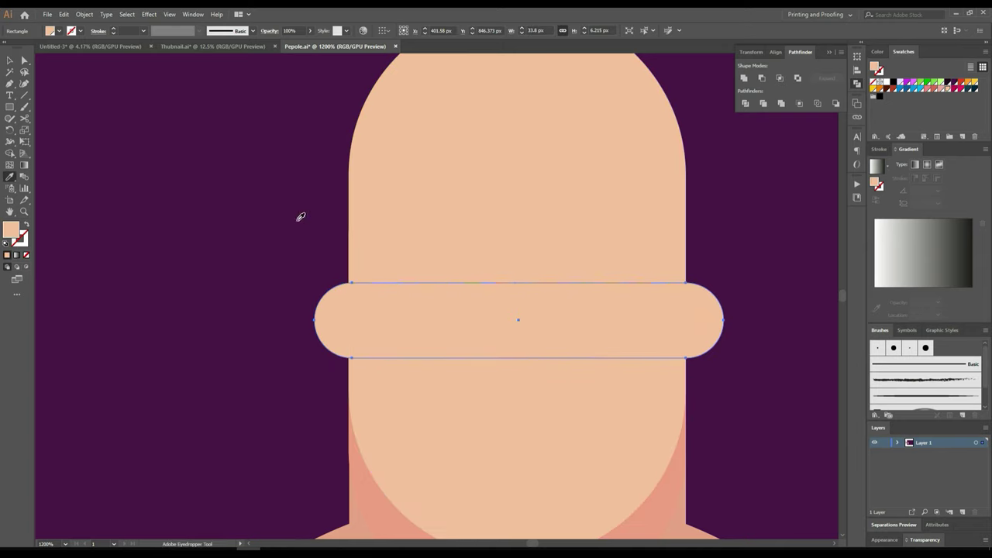
{"action": "left_click", "coordinate": [10, 60]}
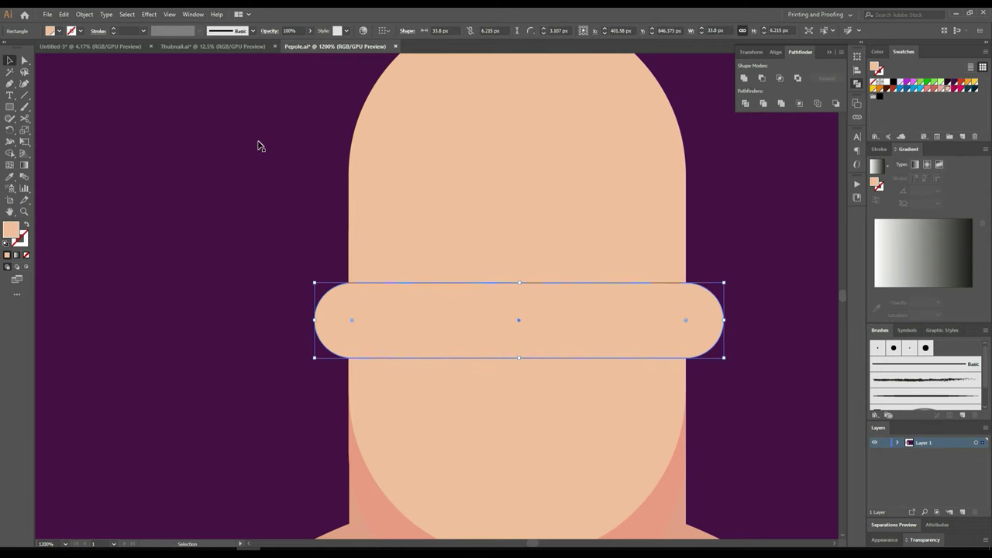
{"action": "left_click", "coordinate": [86, 15]}
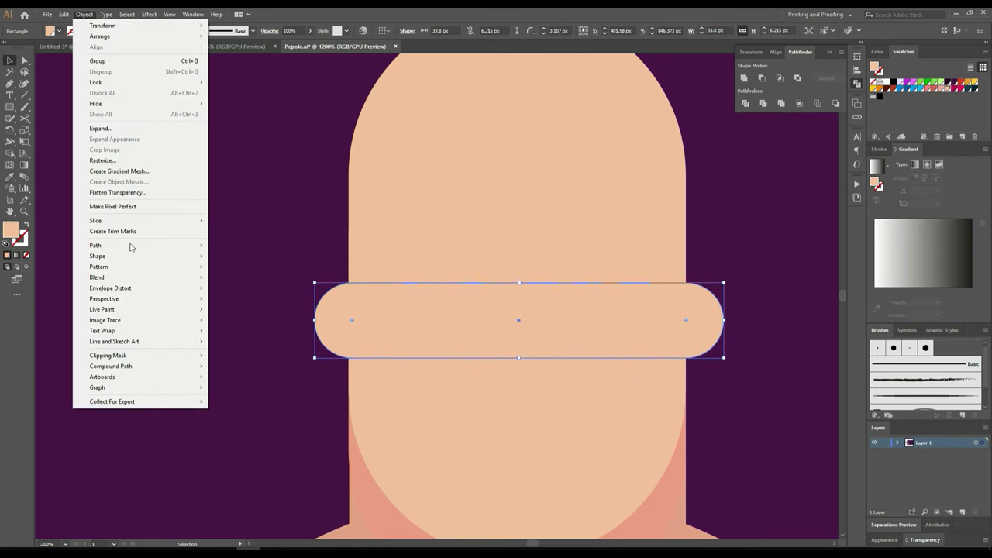
{"action": "mouse_move", "coordinate": [96, 244]}
{"action": "left_click", "coordinate": [237, 281]}
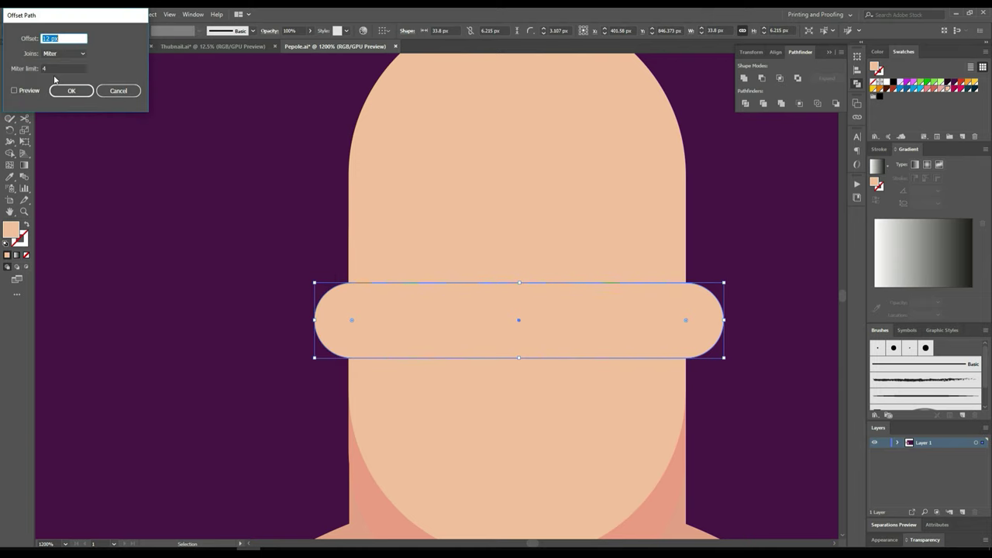
{"action": "type", "text": "1"}
{"action": "key", "text": "Return"}
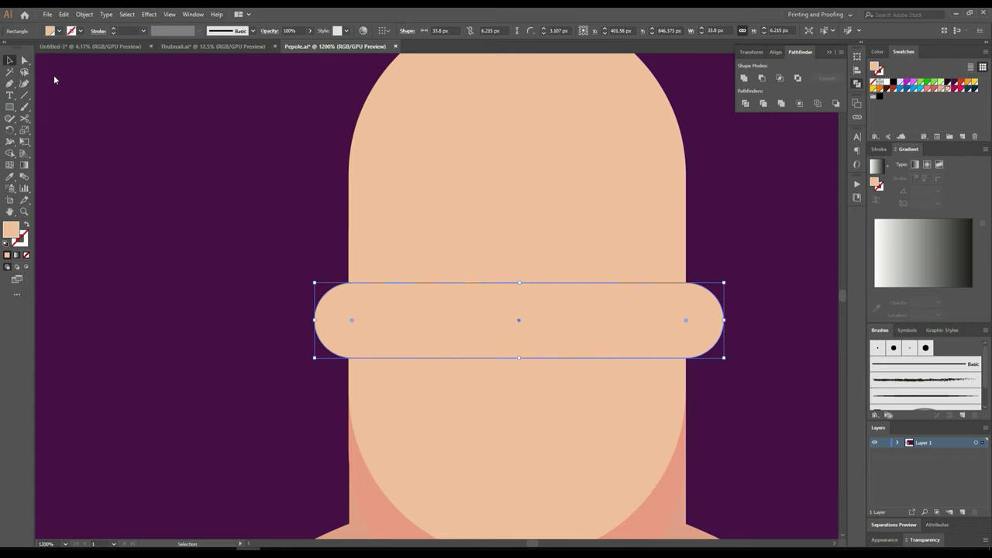
{"action": "left_click", "coordinate": [11, 177]}
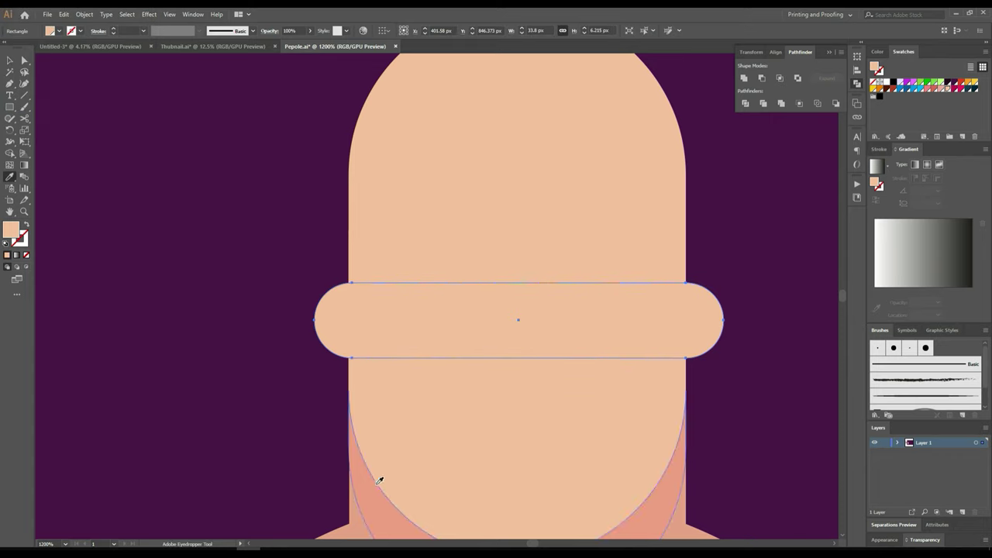
Step: Make a pink inner pill about 23 px wide and 4.88 px tall with fully rounded ends
{"action": "left_click", "coordinate": [381, 478]}
{"action": "left_click", "coordinate": [10, 59]}
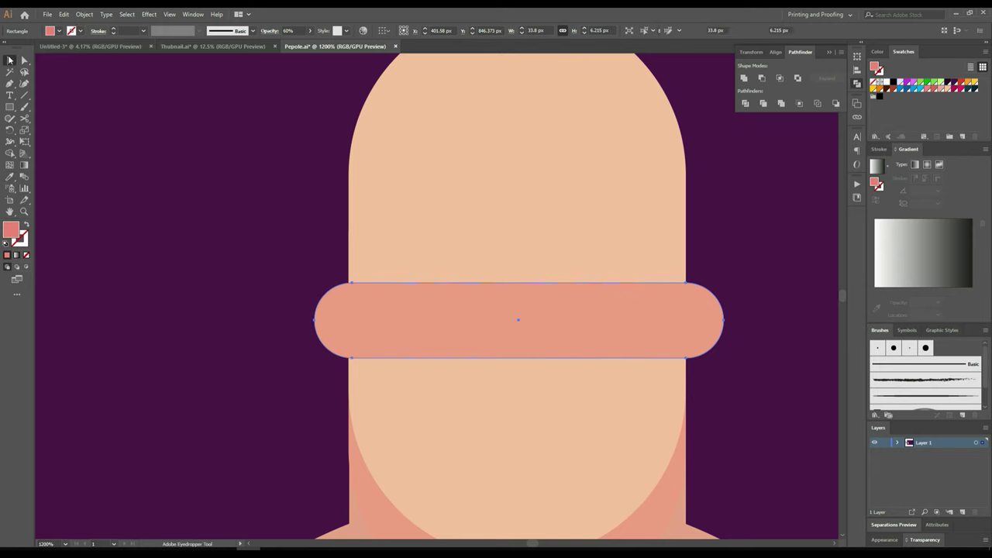
{"action": "left_click_drag", "start_coordinate": [724, 358], "coordinate": [659, 357]}
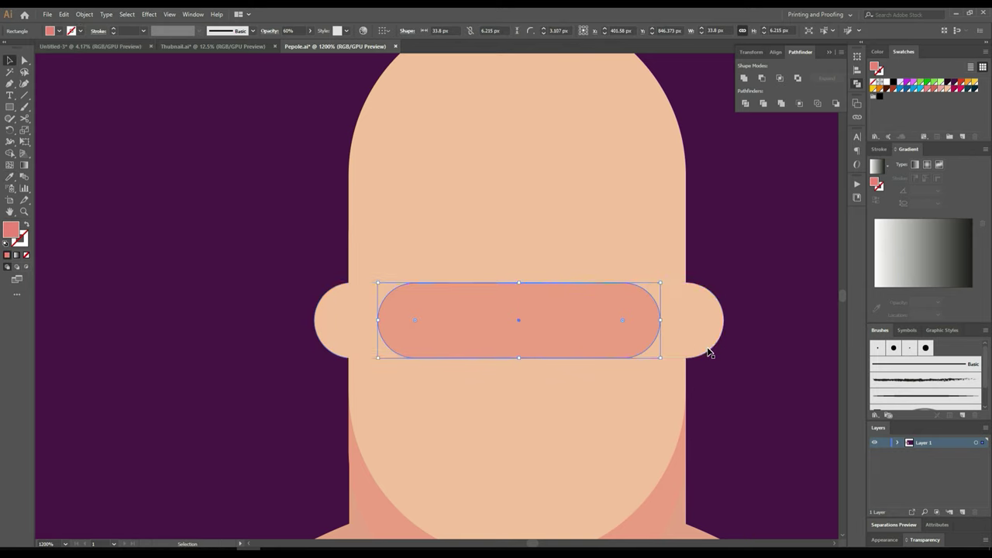
{"action": "scroll", "coordinate": [634, 344], "scroll_direction": "up", "scroll_amount": 2}
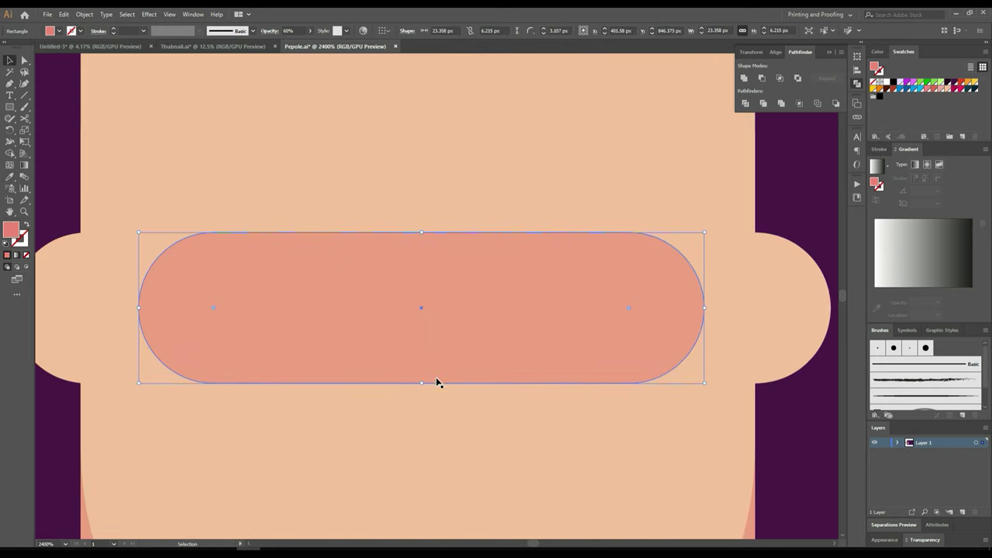
{"action": "left_click_drag", "start_coordinate": [422, 383], "coordinate": [420, 364]}
{"action": "left_click_drag", "start_coordinate": [630, 312], "coordinate": [671, 348]}
{"action": "left_click_drag", "start_coordinate": [422, 383], "coordinate": [422, 376]}
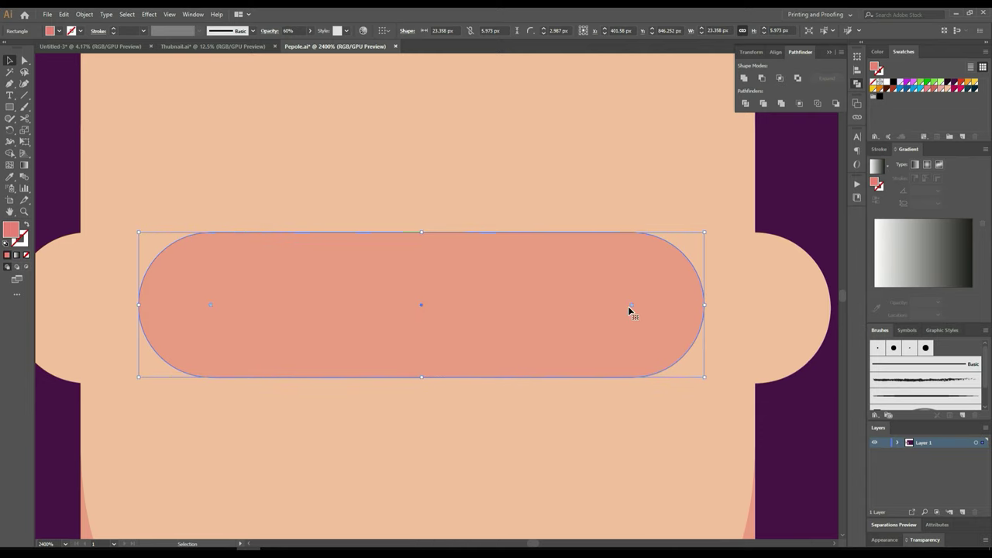
{"action": "left_click_drag", "start_coordinate": [631, 307], "coordinate": [664, 276]}
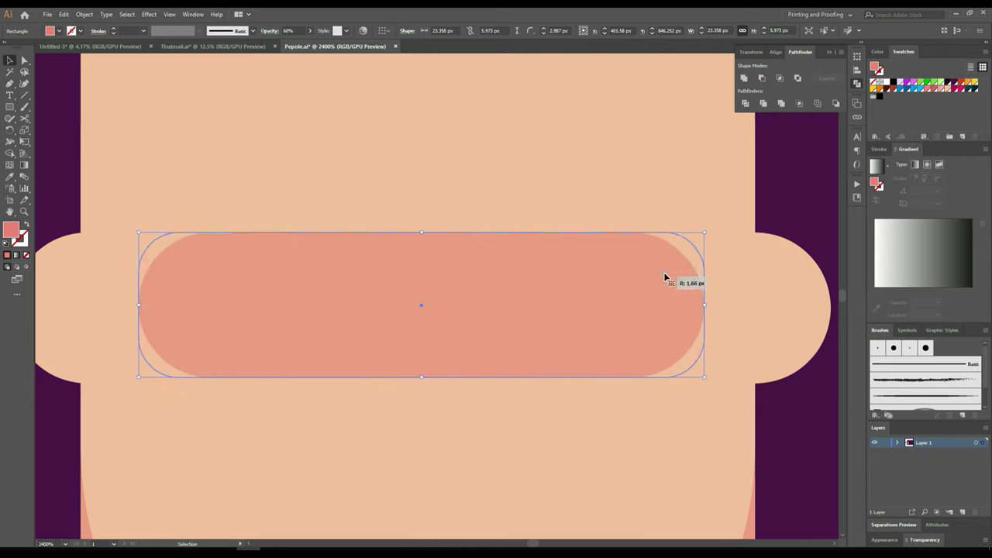
{"action": "left_click_drag", "start_coordinate": [421, 378], "coordinate": [434, 359]}
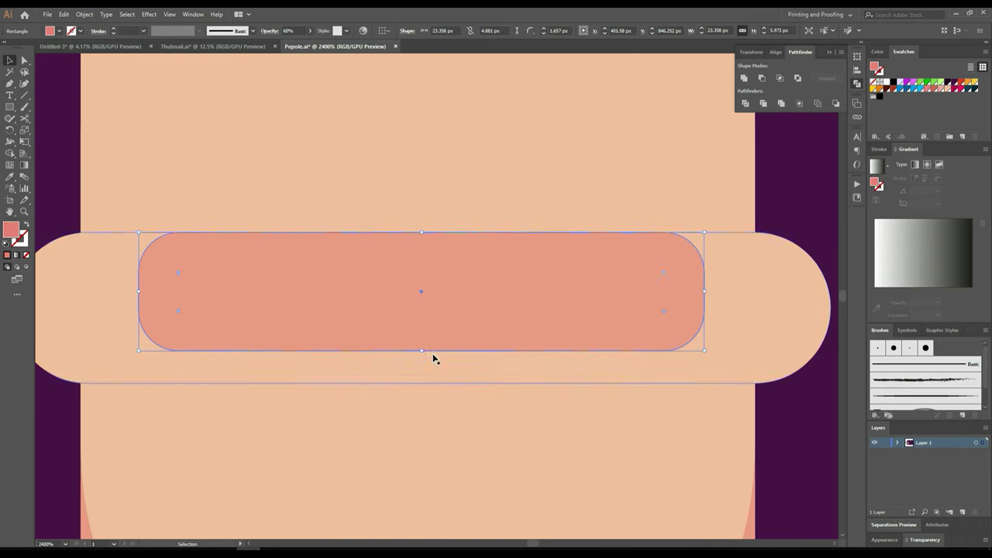
{"action": "left_click_drag", "start_coordinate": [665, 278], "coordinate": [556, 346]}
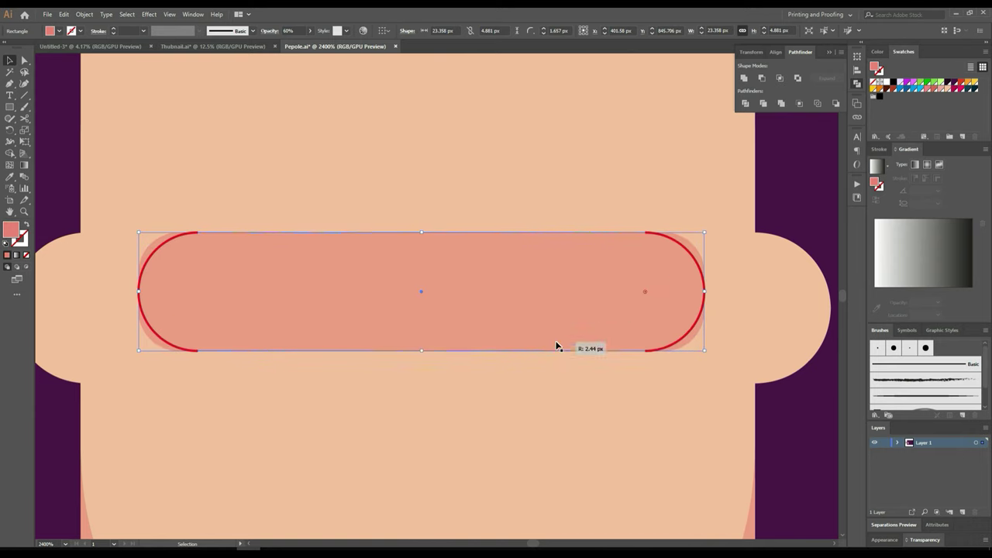
Step: Centre the pink pill vertically on the skin-tone bar and widen it past both sides
{"action": "left_click", "coordinate": [748, 320], "text": "shift"}
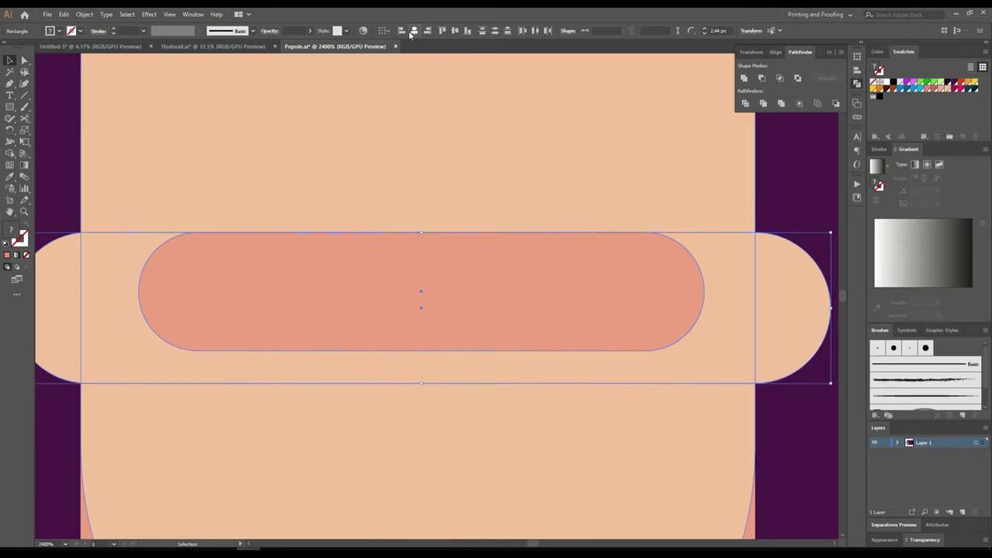
{"action": "left_click", "coordinate": [453, 32]}
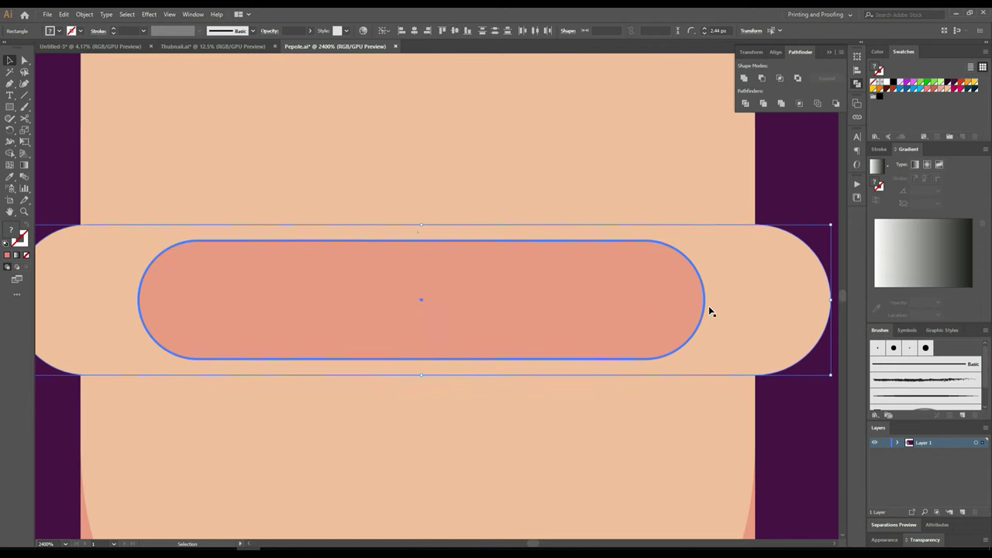
{"action": "left_click", "coordinate": [775, 465]}
{"action": "left_click", "coordinate": [675, 294]}
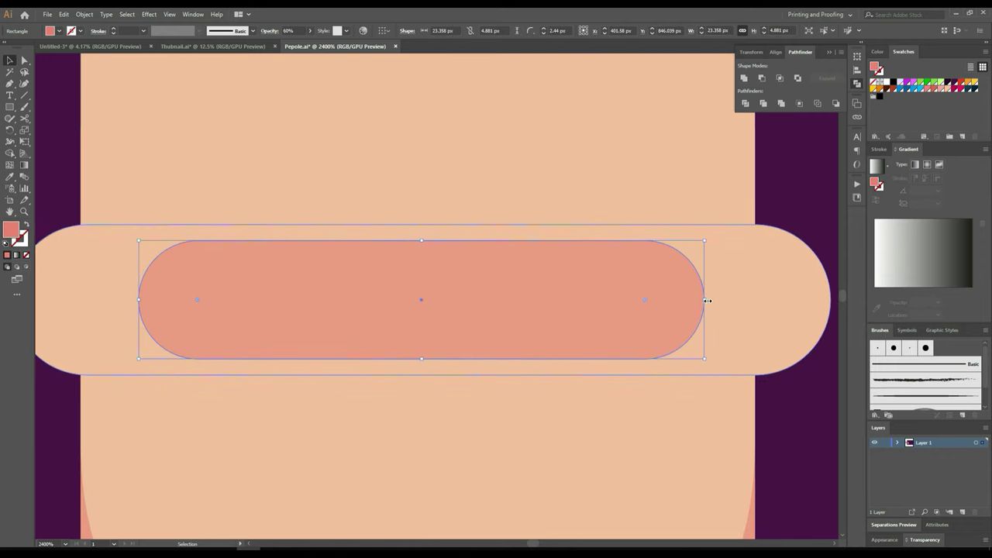
{"action": "left_click_drag", "start_coordinate": [706, 300], "coordinate": [813, 296]}
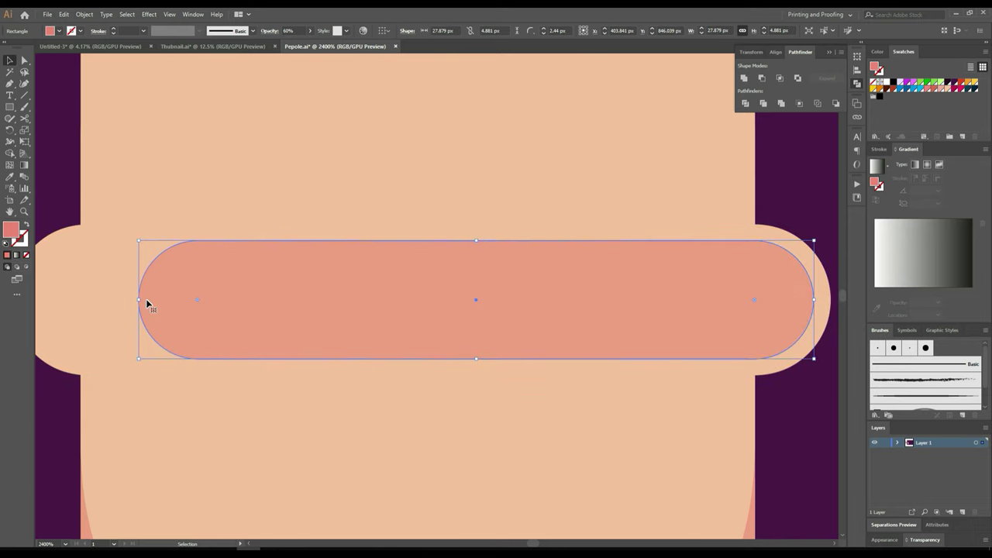
{"action": "mouse_move", "coordinate": [139, 299]}
{"action": "left_mouse_down"}
{"action": "mouse_move", "coordinate": [40, 293]}
{"action": "mouse_move", "coordinate": [102, 299]}
{"action": "left_mouse_up"}
{"action": "scroll", "coordinate": [195, 296], "scroll_direction": "down", "scroll_amount": 3}
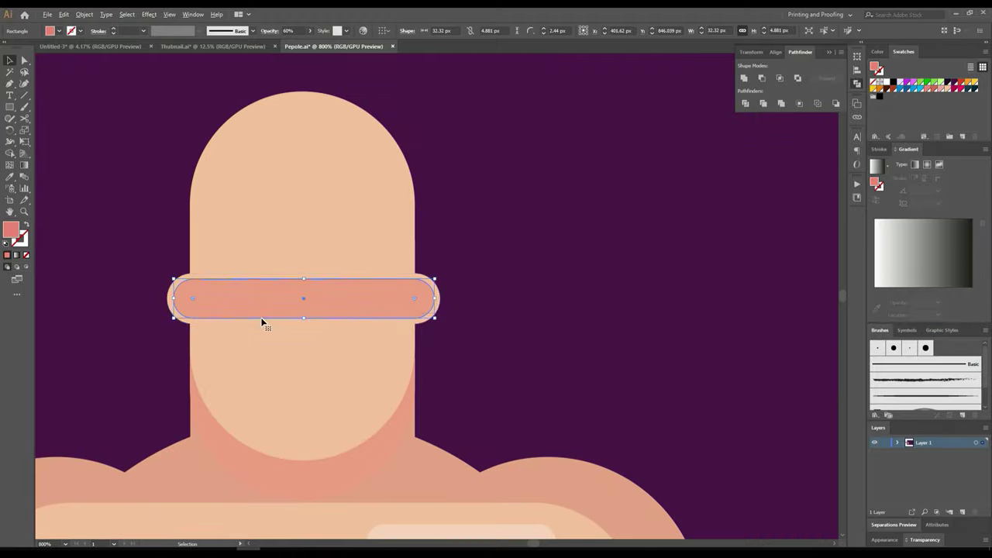
{"action": "scroll", "coordinate": [399, 303], "scroll_direction": "up", "scroll_amount": 4}
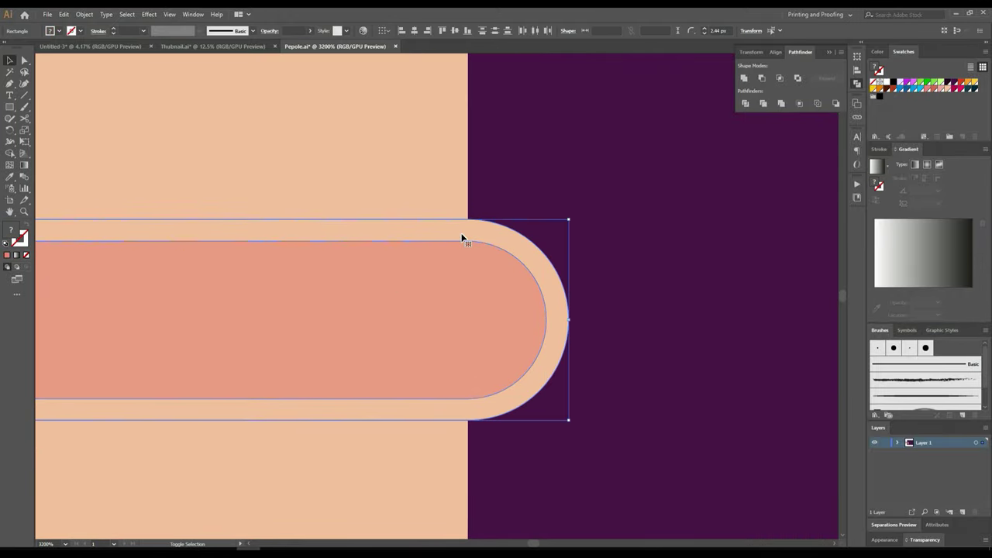
Step: Delete the pills' middle anchor points so only ear halves remain beside the head
{"action": "key", "text": "a"}
{"action": "key", "text": "ctrl+a"}
{"action": "key", "text": "Delete"}
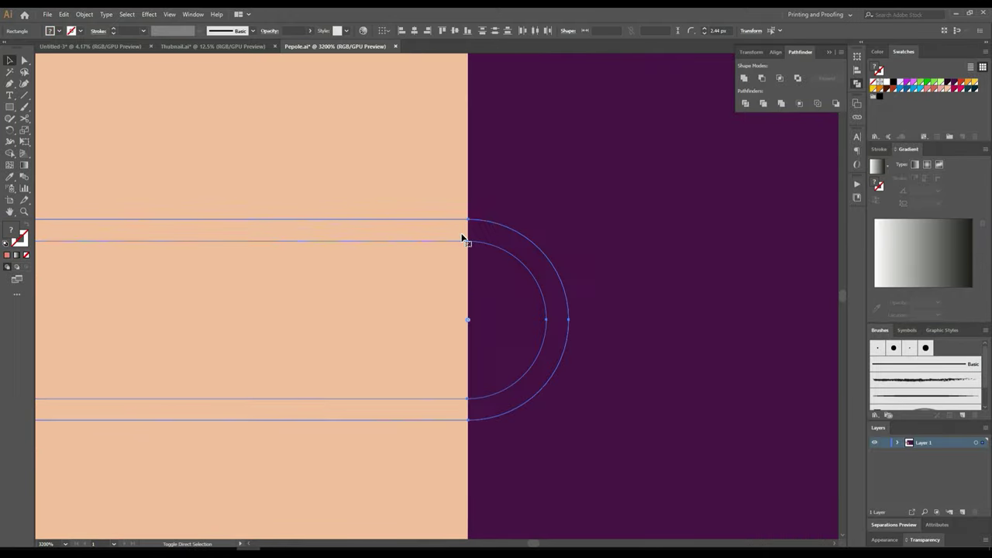
{"action": "key", "text": "v"}
{"action": "scroll", "coordinate": [463, 238], "scroll_direction": "down", "scroll_amount": 4}
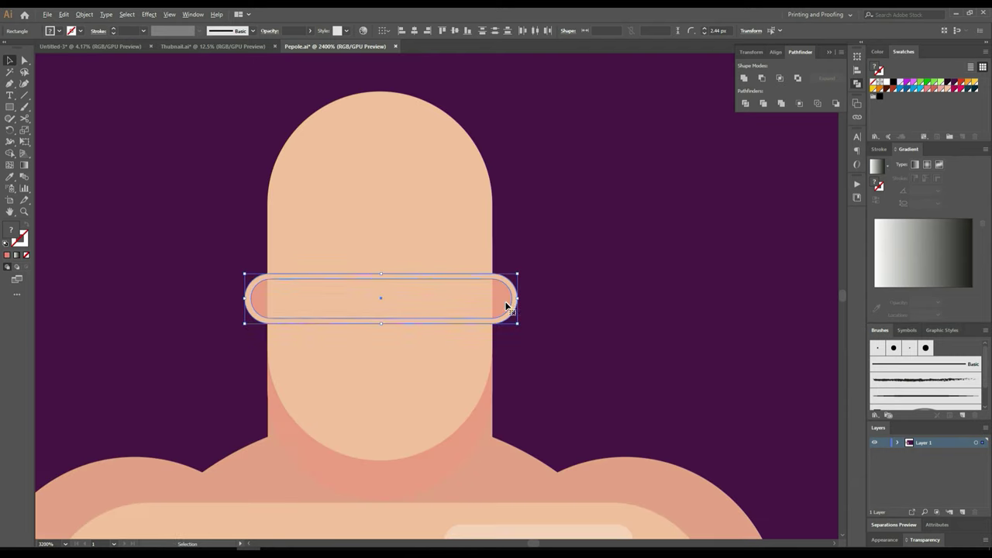
{"action": "key", "text": "Delete"}
{"action": "left_click", "coordinate": [597, 331]}
{"action": "scroll", "coordinate": [613, 232], "scroll_direction": "left", "scroll_amount": 2}
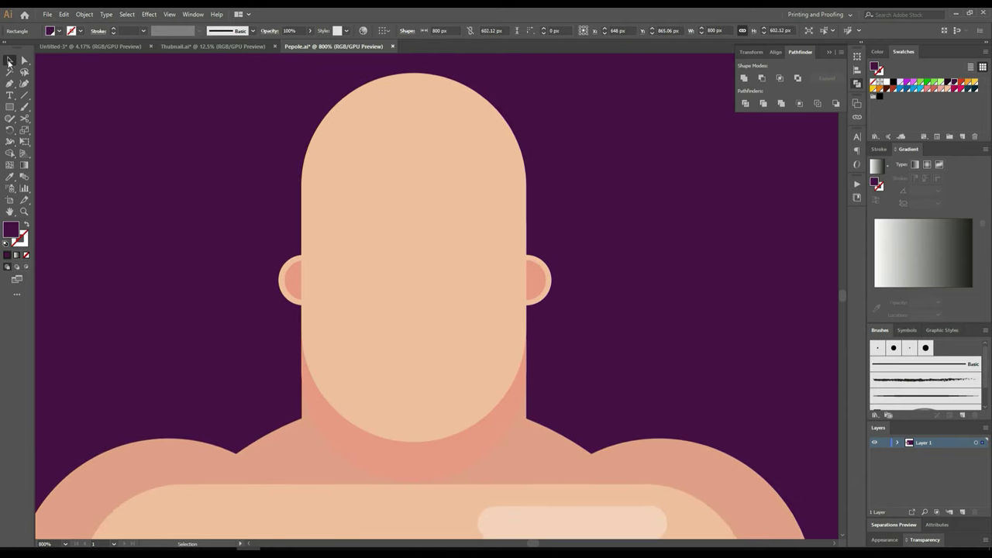
Step: Fill the shape covering the head with solid black
{"action": "left_click", "coordinate": [24, 60]}
{"action": "left_click", "coordinate": [477, 241]}
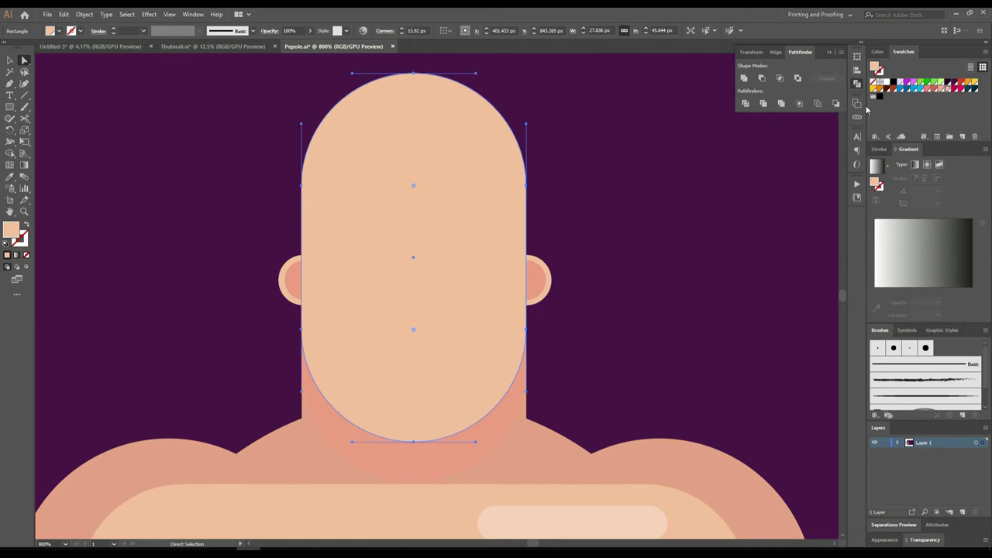
{"action": "left_click", "coordinate": [894, 81]}
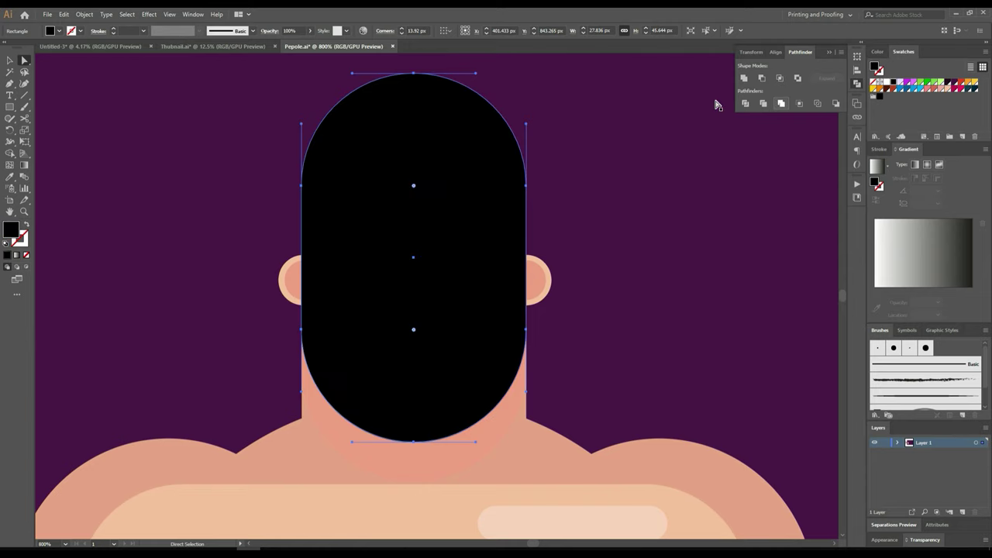
{"action": "left_click", "coordinate": [148, 15]}
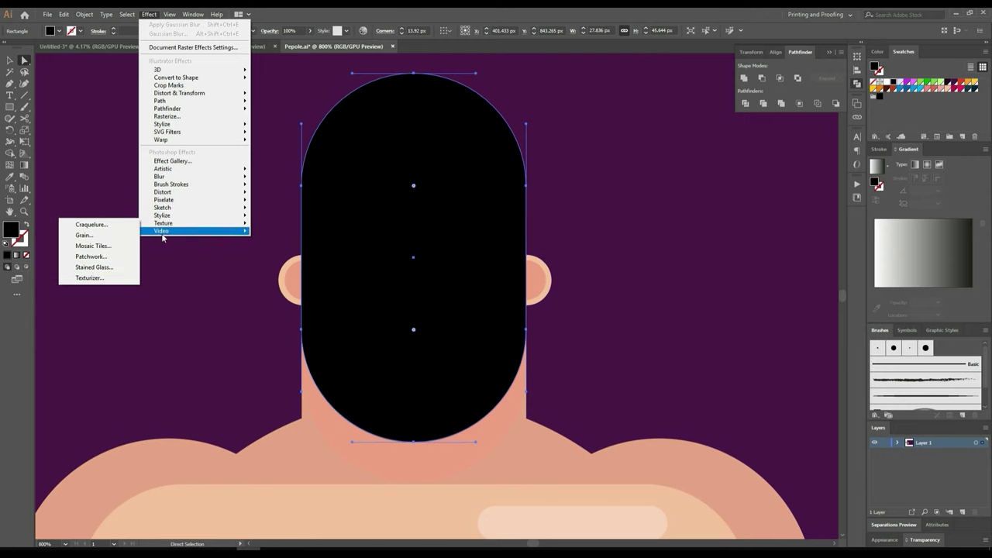
{"action": "mouse_move", "coordinate": [162, 124]}
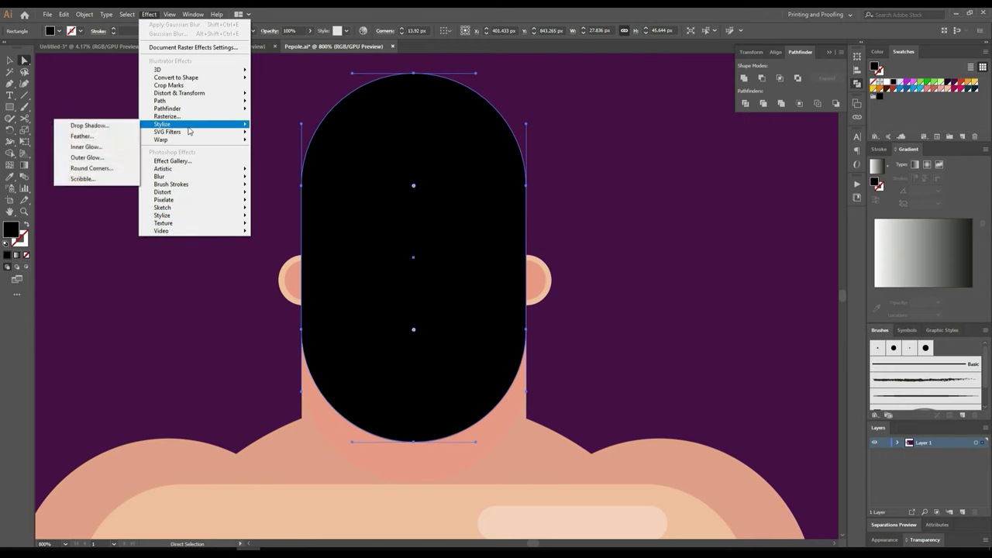
Step: Apply a 7 px Feather effect to the black head shape
{"action": "left_click", "coordinate": [85, 138]}
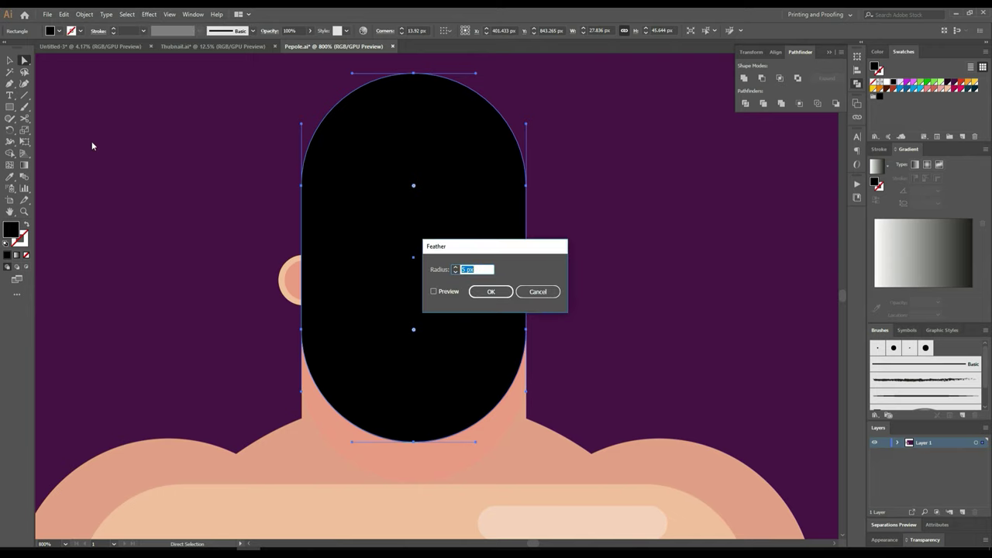
{"action": "left_click", "coordinate": [434, 292]}
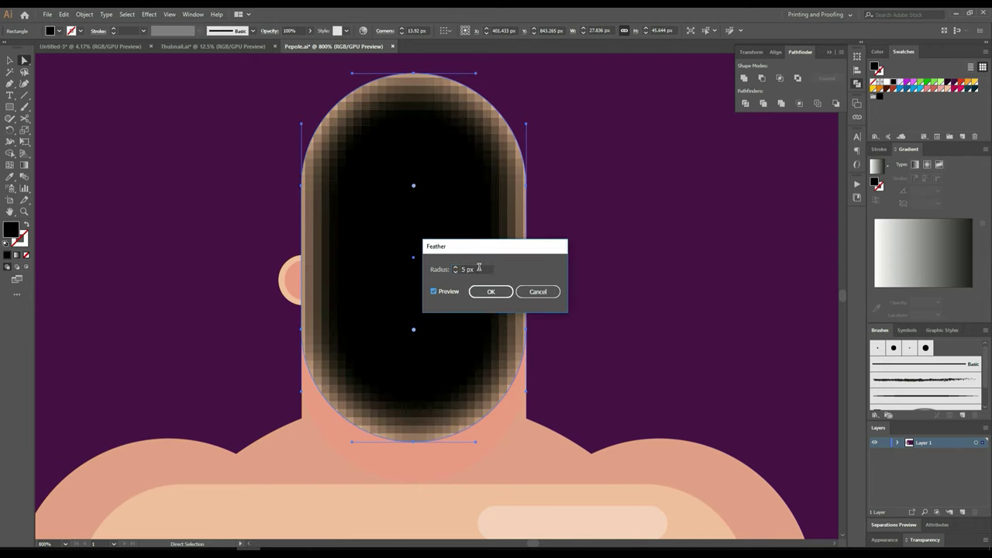
{"action": "left_click", "coordinate": [455, 266]}
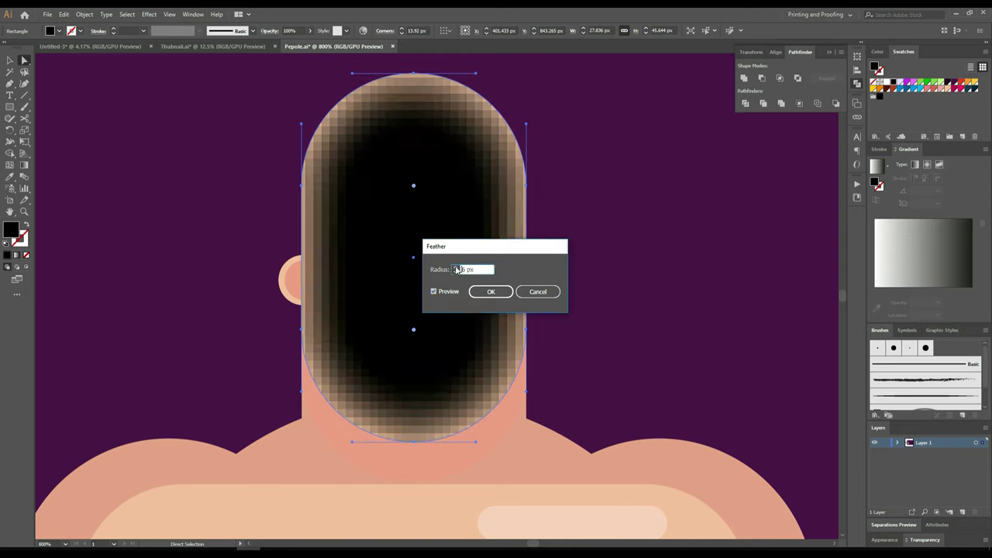
{"action": "left_click", "coordinate": [455, 267]}
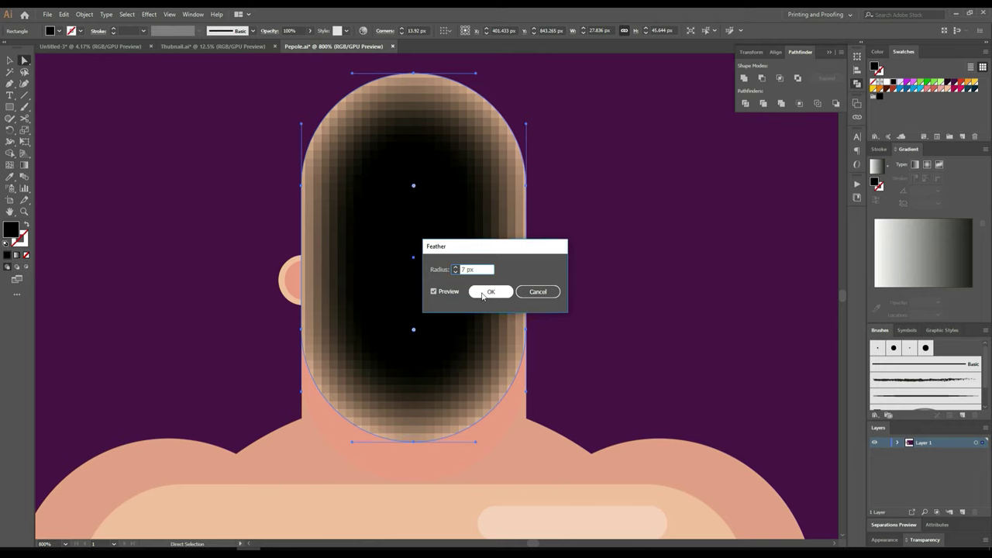
{"action": "left_click", "coordinate": [482, 293]}
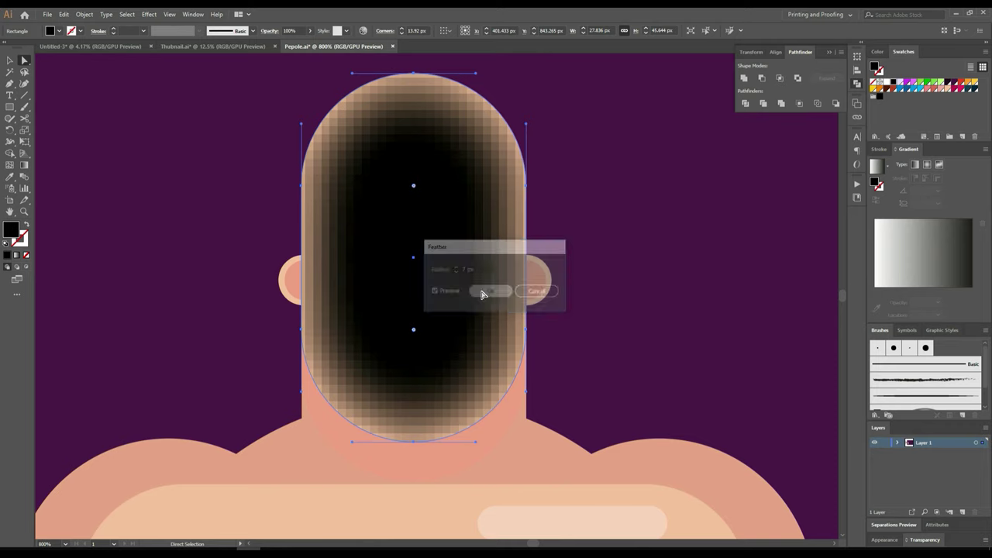
Step: Lower the black shape to 10% opacity and send it behind the face
{"action": "left_click", "coordinate": [301, 31]}
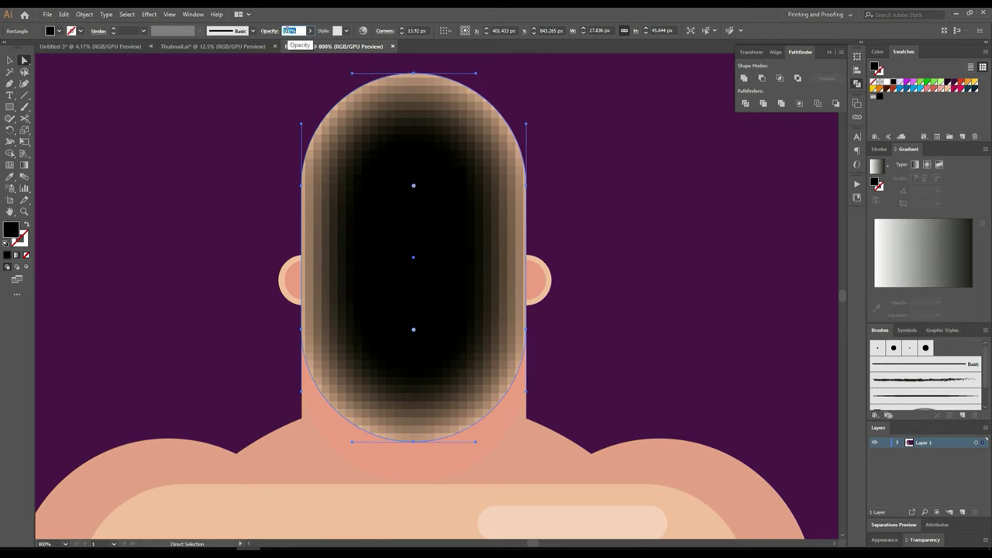
{"action": "type", "text": "0"}
{"action": "key", "text": "Return"}
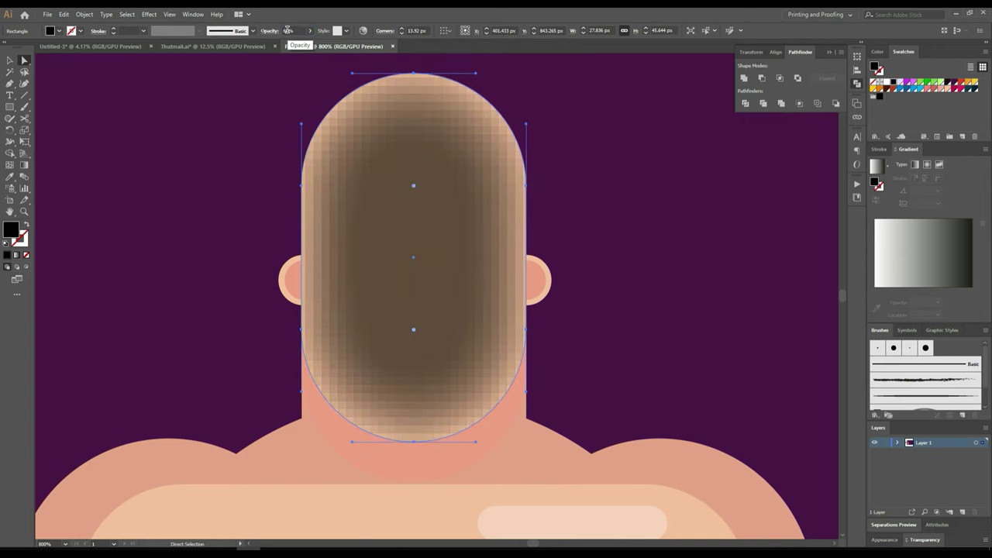
{"action": "left_click", "coordinate": [285, 29]}
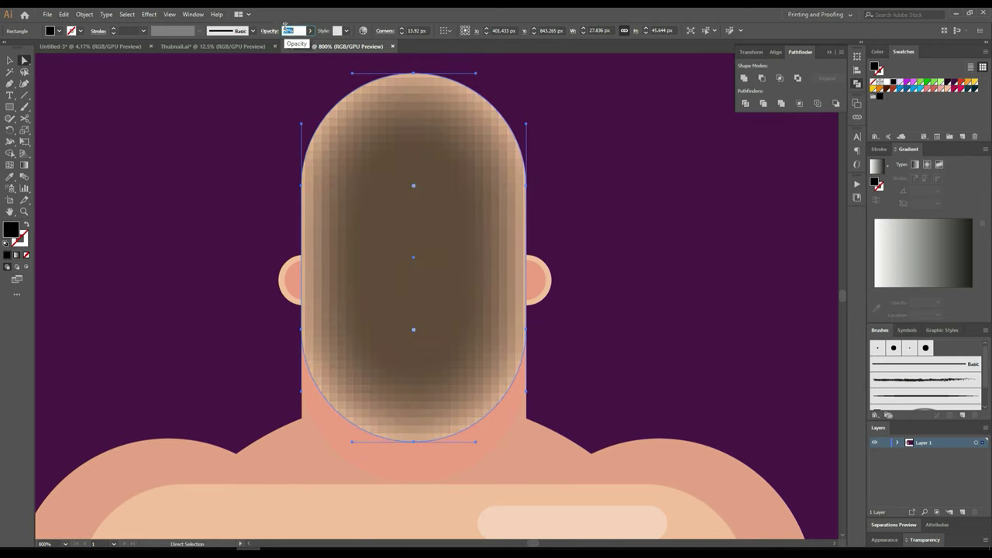
{"action": "type", "text": "10"}
{"action": "key", "text": "Return"}
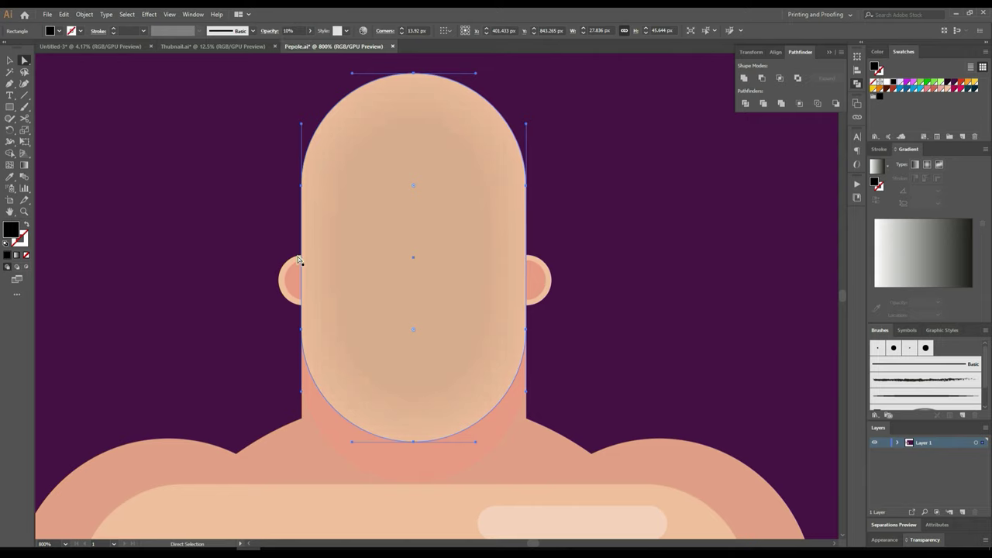
{"action": "key", "text": "v"}
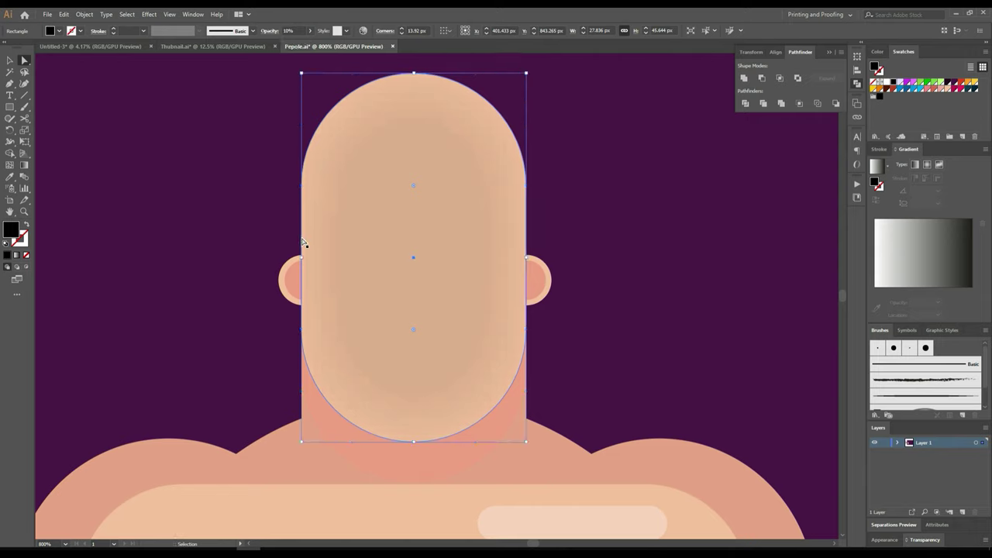
{"action": "key", "text": "ctrl+shift+bracketleft"}
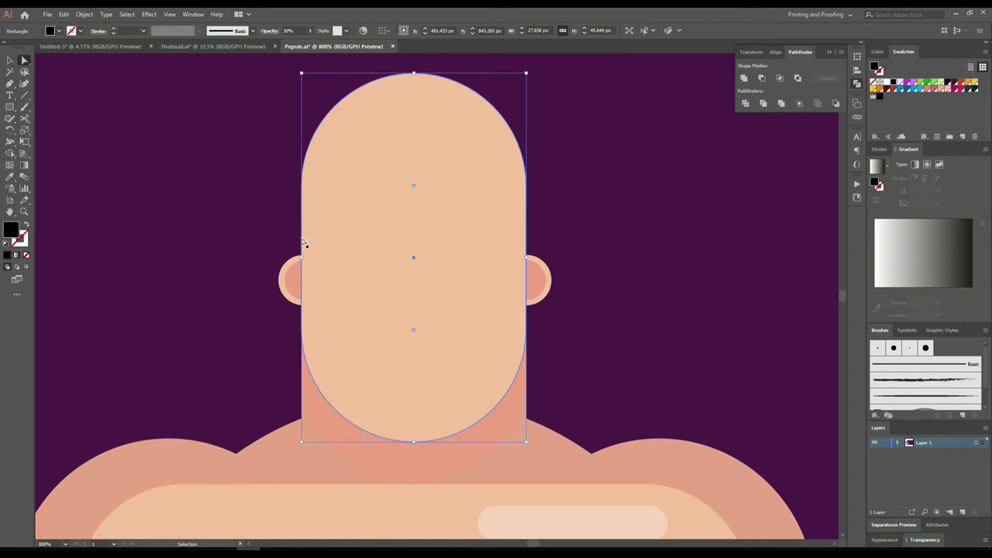
Step: Select the ear band and widen the shadow shape on both its left and right sides
{"action": "key", "text": "a"}
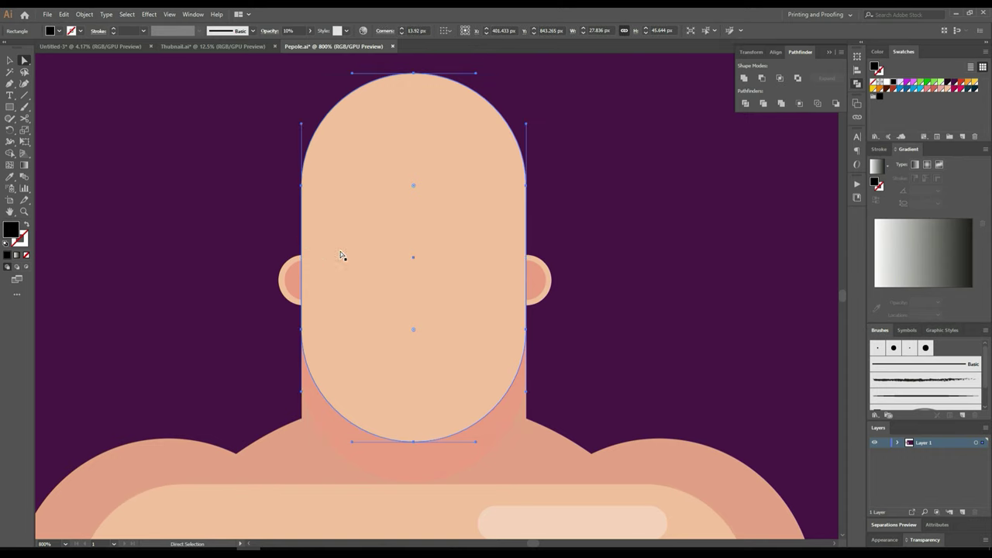
{"action": "key", "text": "v"}
{"action": "left_click_drag", "start_coordinate": [301, 258], "coordinate": [298, 255]}
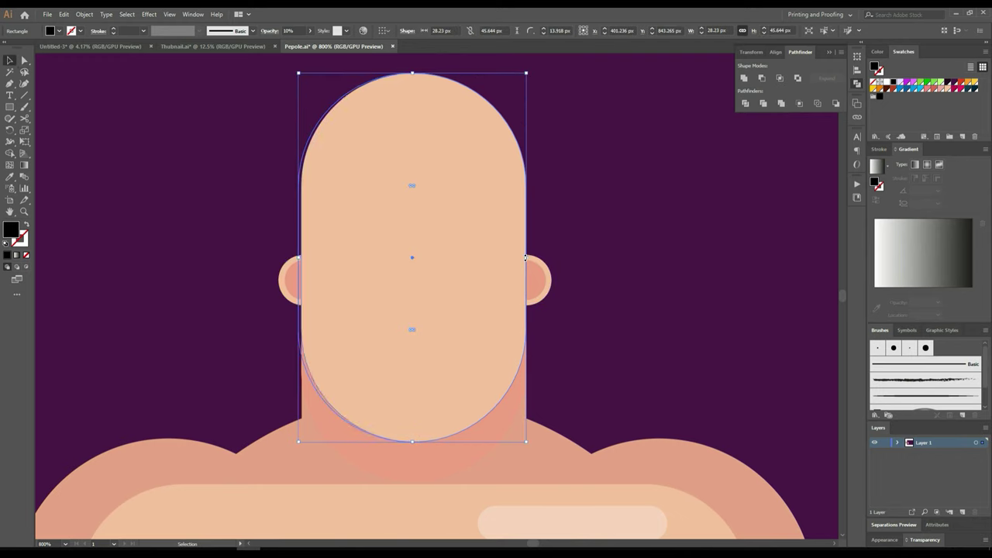
{"action": "left_click_drag", "start_coordinate": [526, 257], "coordinate": [532, 257]}
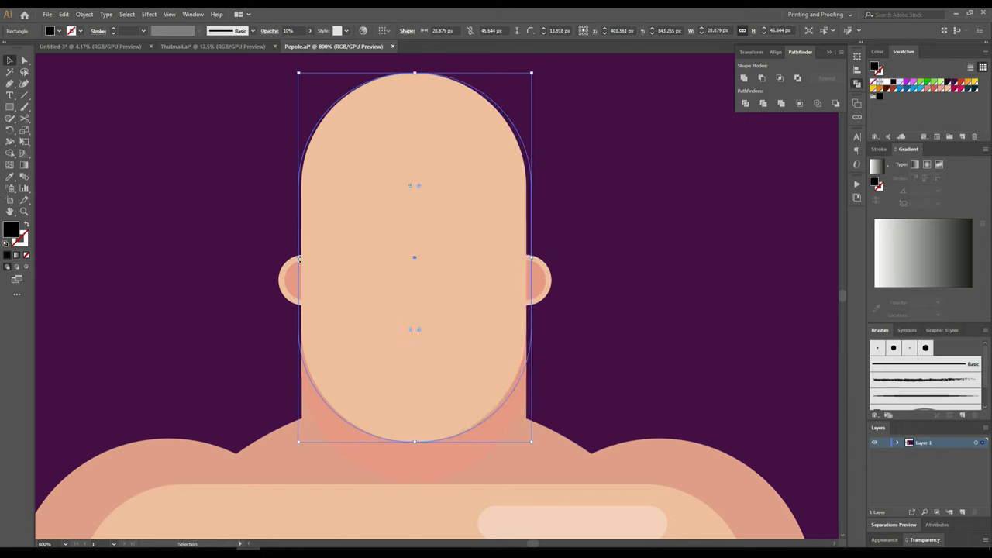
{"action": "left_click_drag", "start_coordinate": [298, 258], "coordinate": [294, 257]}
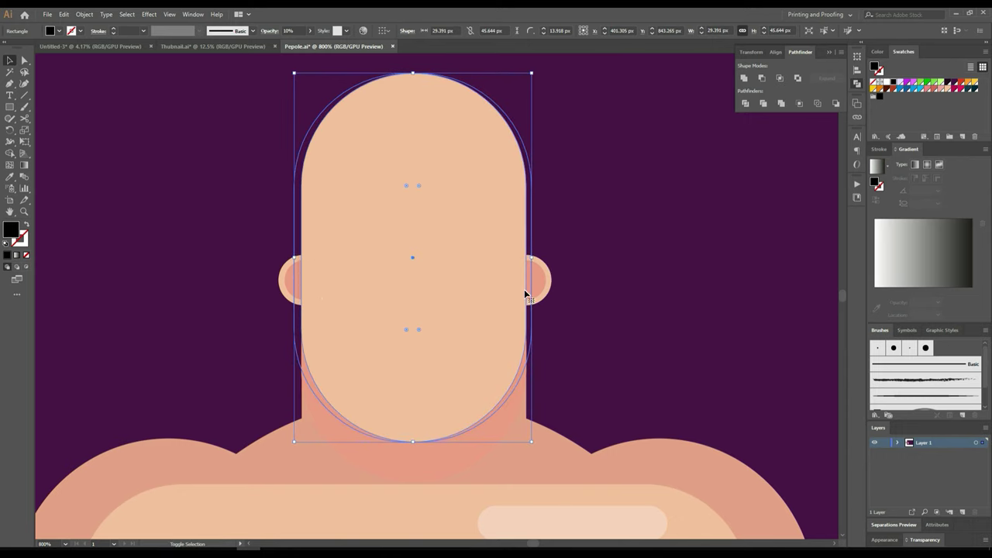
Step: Centre the shadow and ear band horizontally, group them, and send the group behind the face
{"action": "left_click", "coordinate": [552, 285], "text": "shift"}
{"action": "left_click", "coordinate": [552, 286], "text": "shift"}
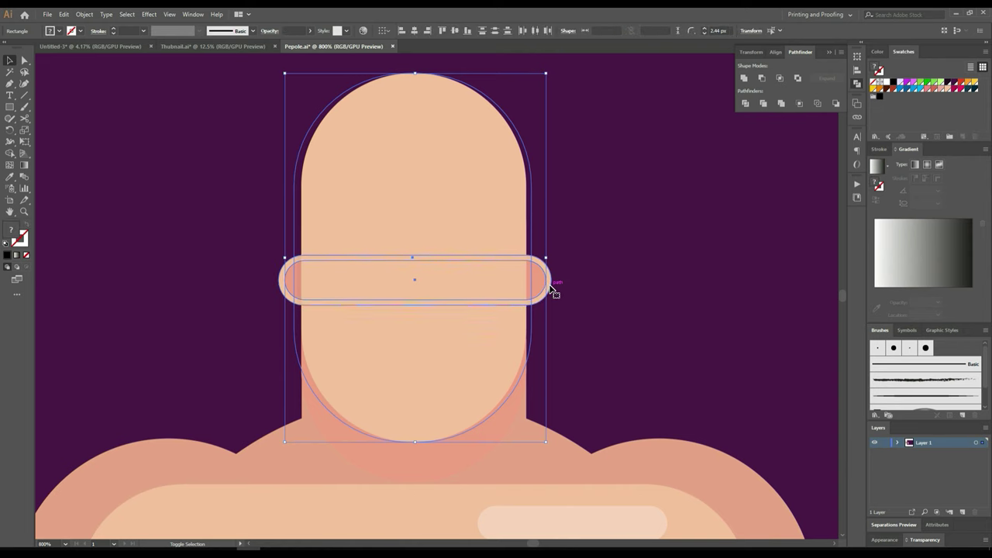
{"action": "left_click", "coordinate": [552, 287], "text": "shift"}
{"action": "left_click", "coordinate": [542, 286], "text": "shift"}
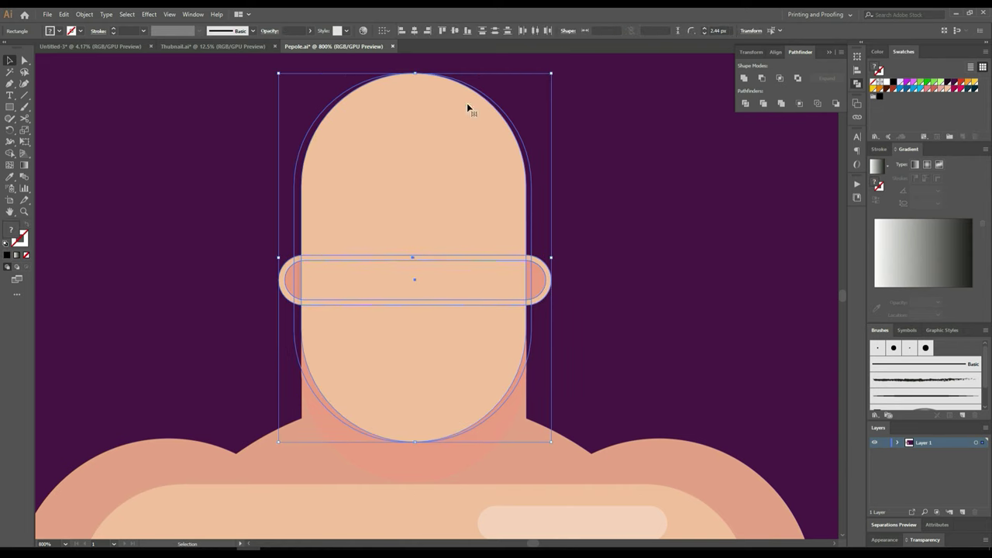
{"action": "left_click", "coordinate": [414, 31]}
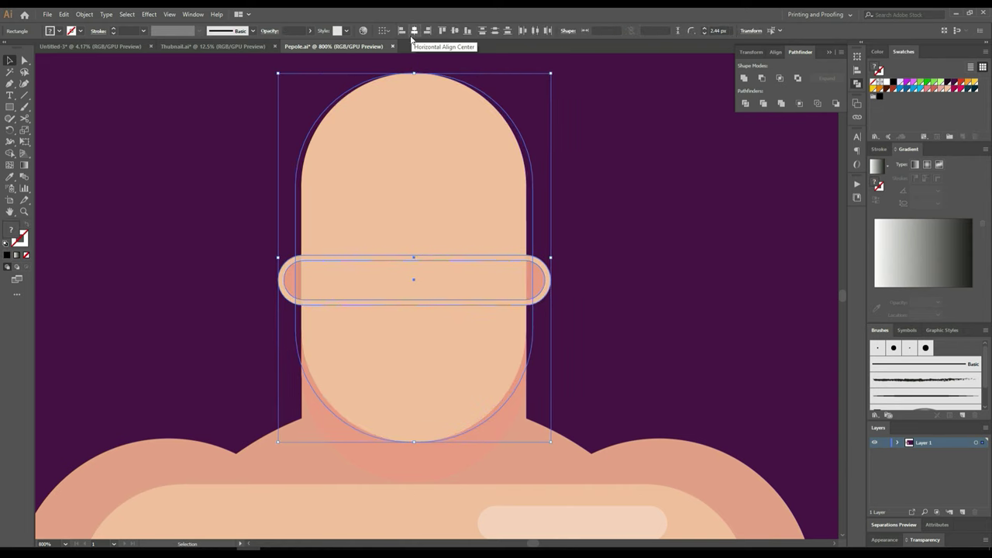
{"action": "key", "text": "ctrl+g"}
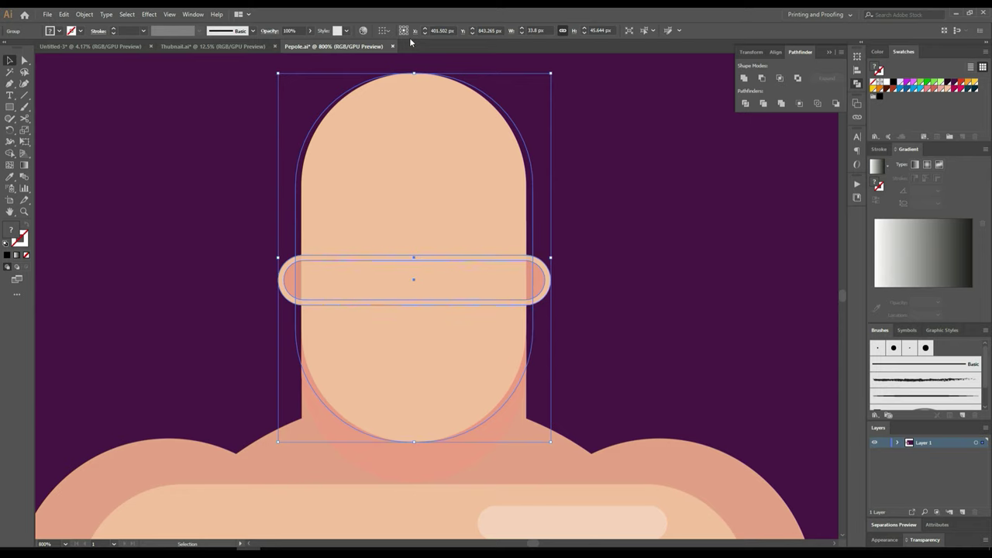
{"action": "key", "text": "ctrl+shift+bracketleft"}
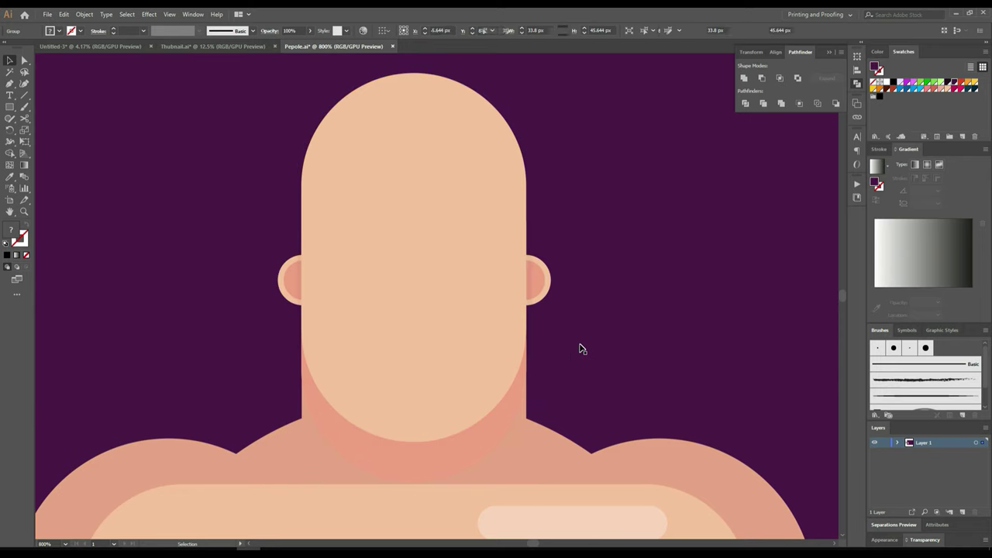
Step: Select the soft shadow under the face inside the group and widen it slightly left
{"action": "left_click", "coordinate": [210, 225]}
{"action": "left_click", "coordinate": [24, 60]}
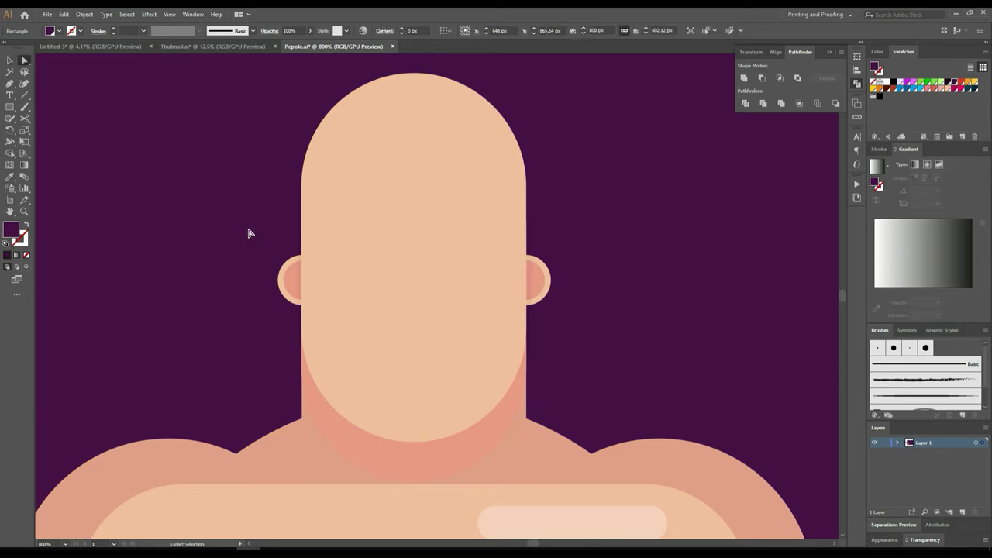
{"action": "left_click", "coordinate": [383, 306]}
{"action": "key", "text": "ctrl+equal"}
{"action": "left_click", "coordinate": [209, 262]}
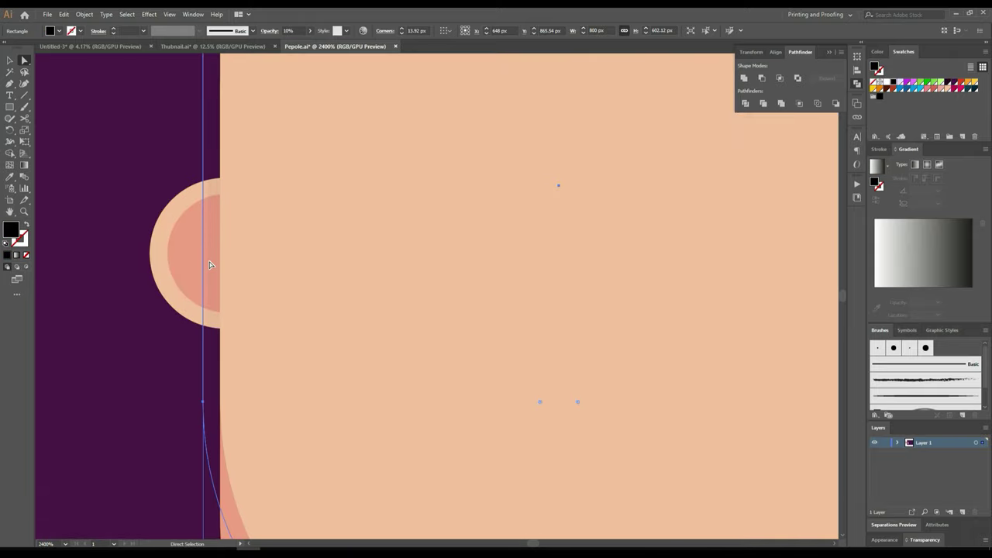
{"action": "key", "text": "ctrl+minus"}
{"action": "left_click", "coordinate": [10, 60]}
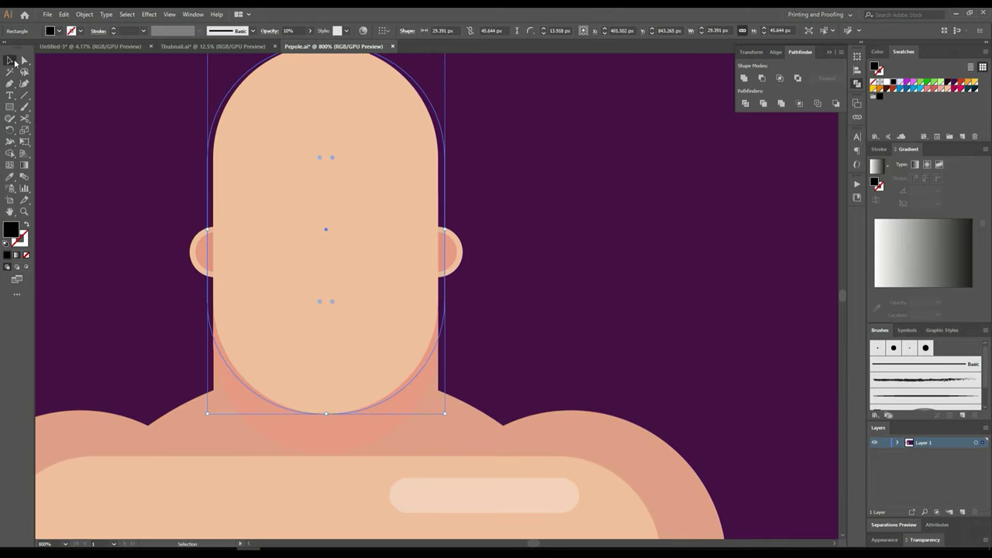
{"action": "left_click_drag", "start_coordinate": [209, 230], "coordinate": [203, 230]}
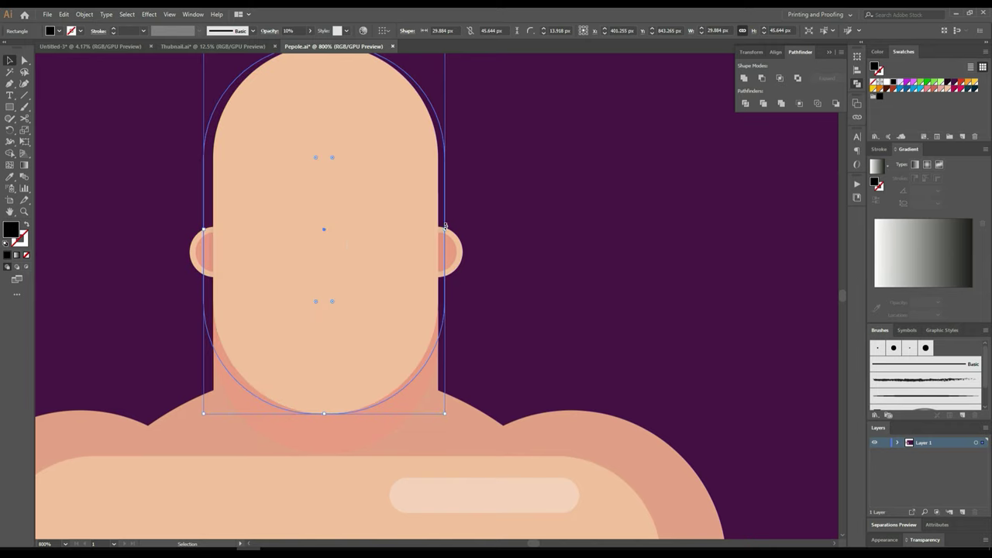
Step: Send the ear shape backward so only two rounded ears show beside the head
{"action": "left_click", "coordinate": [548, 296]}
{"action": "scroll", "coordinate": [550, 299], "scroll_direction": "down", "scroll_amount": 3}
{"action": "scroll", "coordinate": [485, 310], "scroll_direction": "up", "scroll_amount": 3}
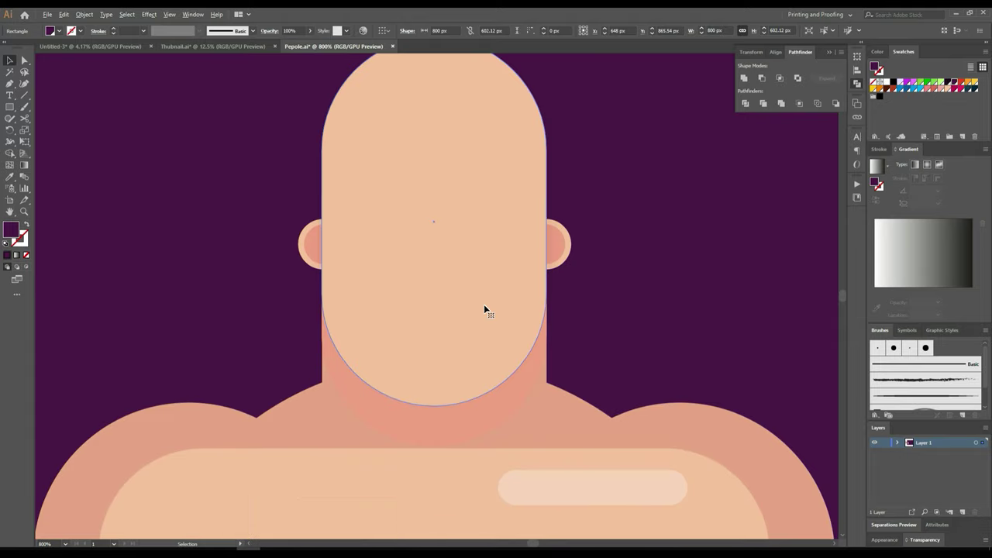
{"action": "left_click", "coordinate": [553, 259]}
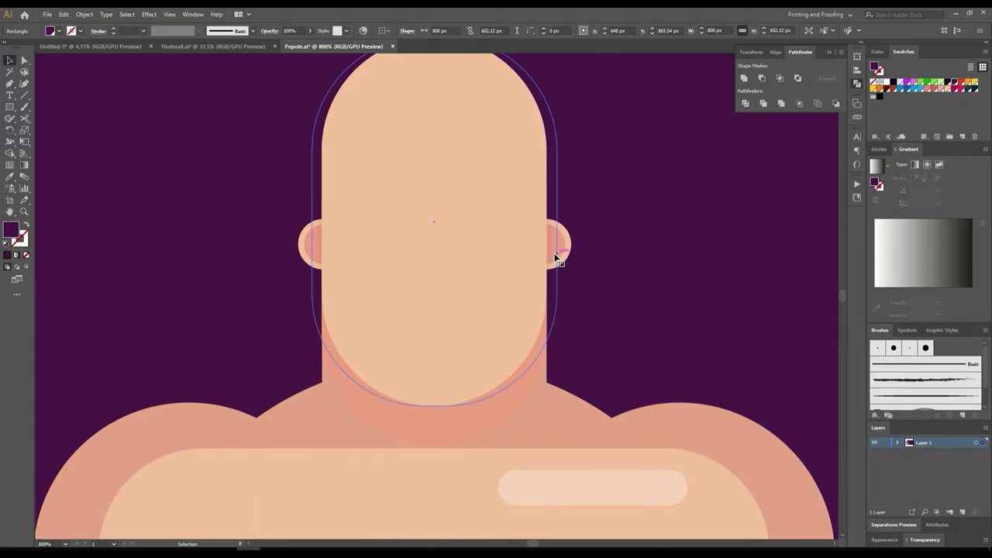
{"action": "key", "text": "ctrl+["}
{"action": "left_click", "coordinate": [583, 321]}
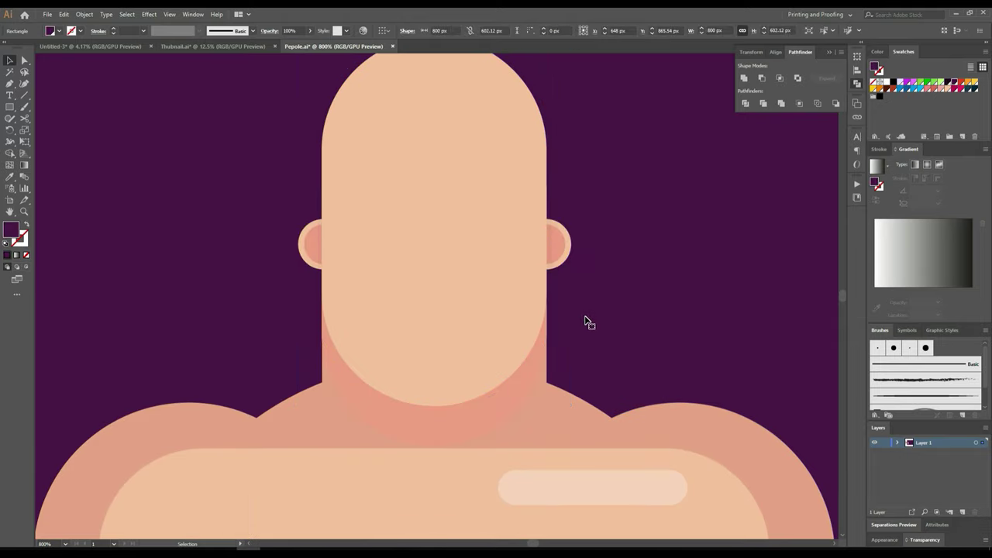
{"action": "scroll", "coordinate": [589, 322], "scroll_direction": "down", "scroll_amount": 1}
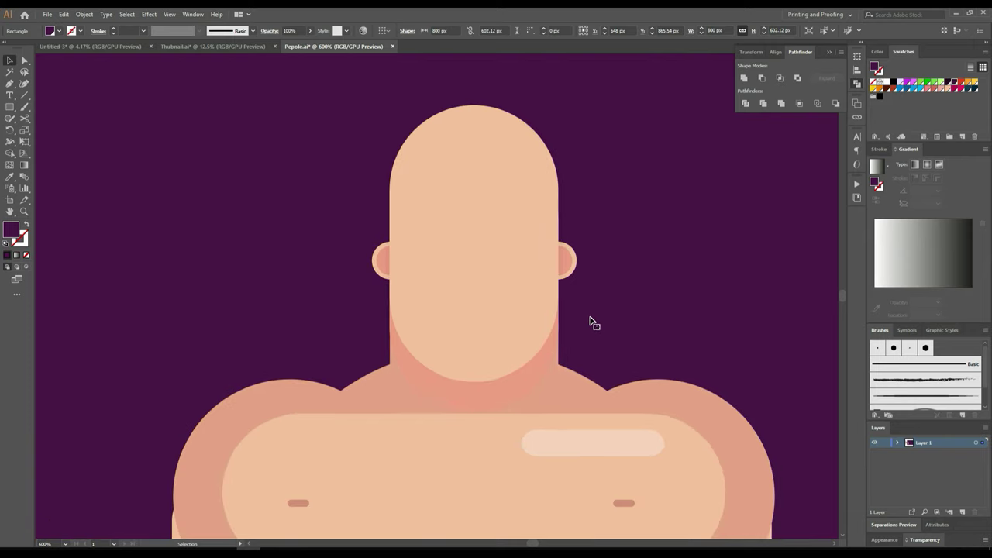
{"action": "scroll", "coordinate": [594, 323], "scroll_direction": "down", "scroll_amount": 2}
{"action": "scroll", "coordinate": [575, 368], "scroll_direction": "up", "scroll_amount": 1}
{"action": "left_click", "coordinate": [571, 341]}
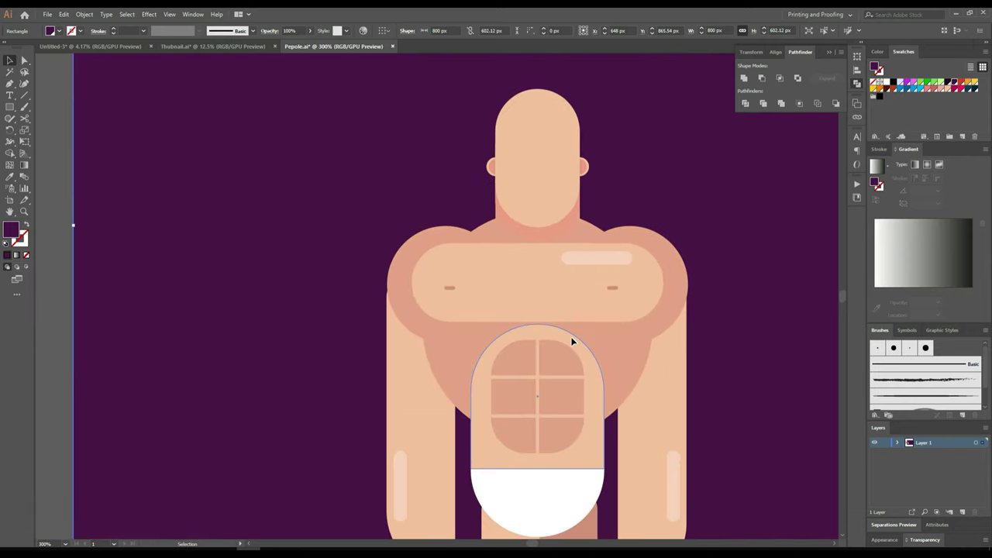
{"action": "scroll", "coordinate": [572, 339], "scroll_direction": "up", "scroll_amount": 2}
{"action": "scroll", "coordinate": [571, 339], "scroll_direction": "down", "scroll_amount": 3}
{"action": "scroll", "coordinate": [593, 266], "scroll_direction": "up", "scroll_amount": 1}
{"action": "scroll", "coordinate": [573, 268], "scroll_direction": "up", "scroll_amount": 2}
{"action": "left_click", "coordinate": [557, 269]}
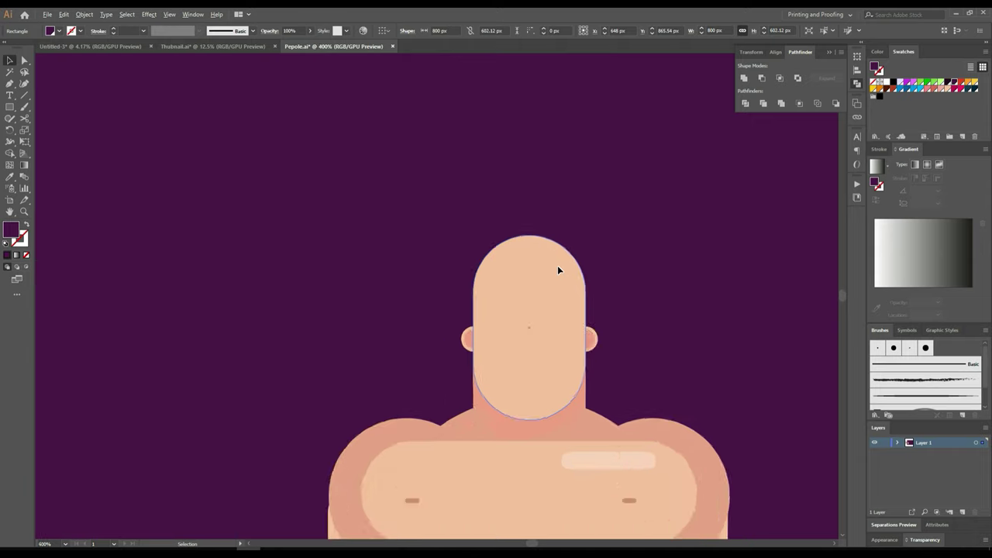
{"action": "scroll", "coordinate": [557, 269], "scroll_direction": "up", "scroll_amount": 1}
Step: Draw a circle centred on the face and fill it with the dark navy swatch colour
{"action": "left_click", "coordinate": [10, 107]}
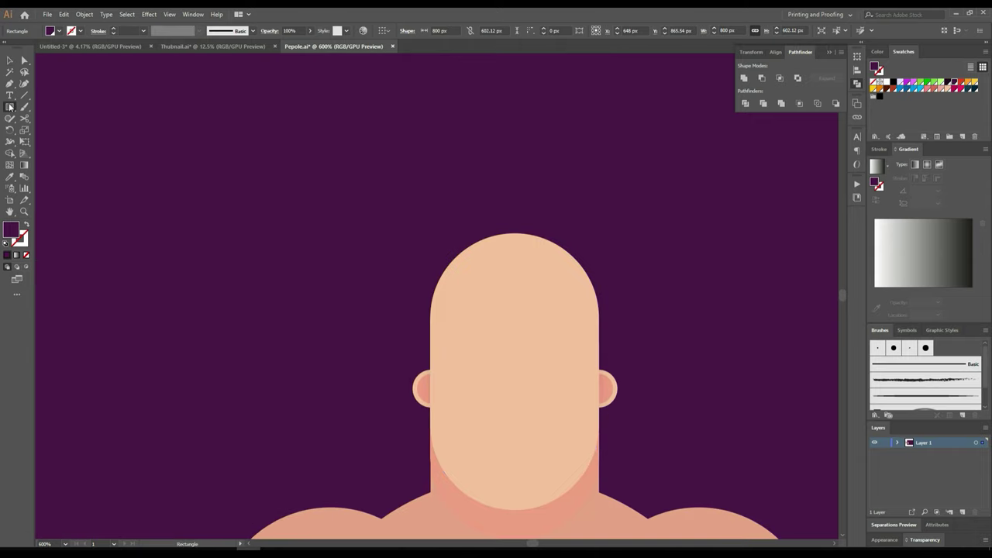
{"action": "left_click_drag", "start_coordinate": [10, 107], "coordinate": [55, 129]}
{"action": "left_click_drag", "start_coordinate": [497, 379], "coordinate": [599, 277]}
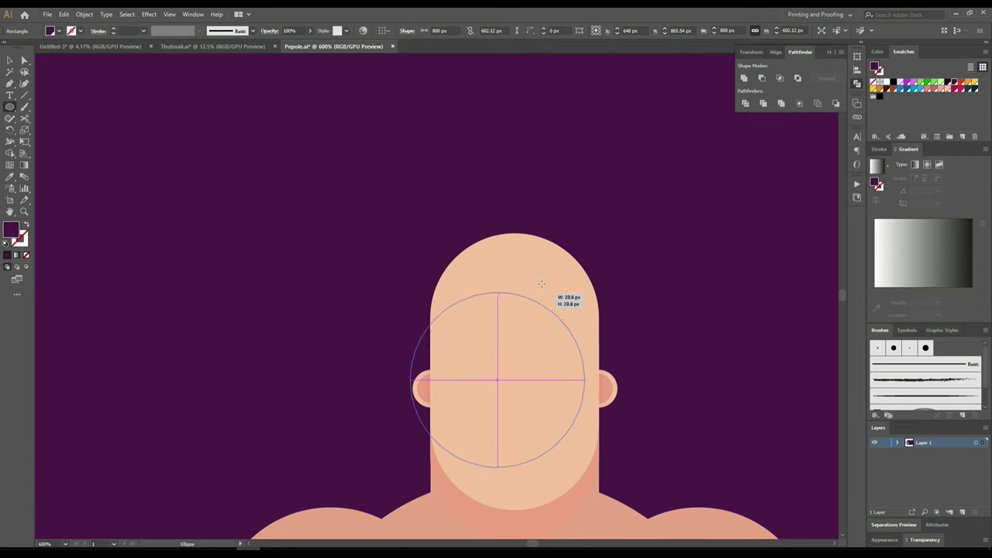
{"action": "scroll", "coordinate": [246, 282], "scroll_direction": "left", "scroll_amount": 5}
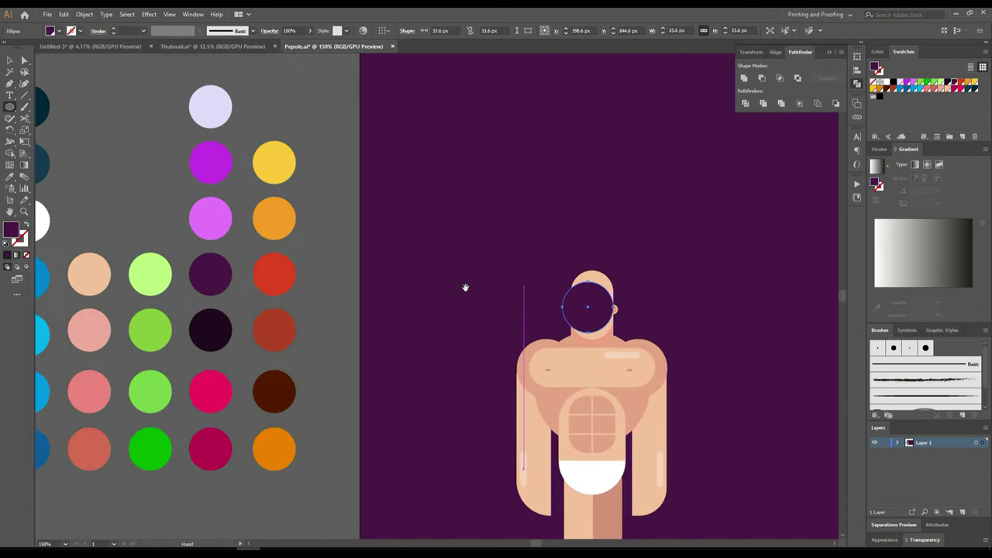
{"action": "left_click", "coordinate": [9, 177]}
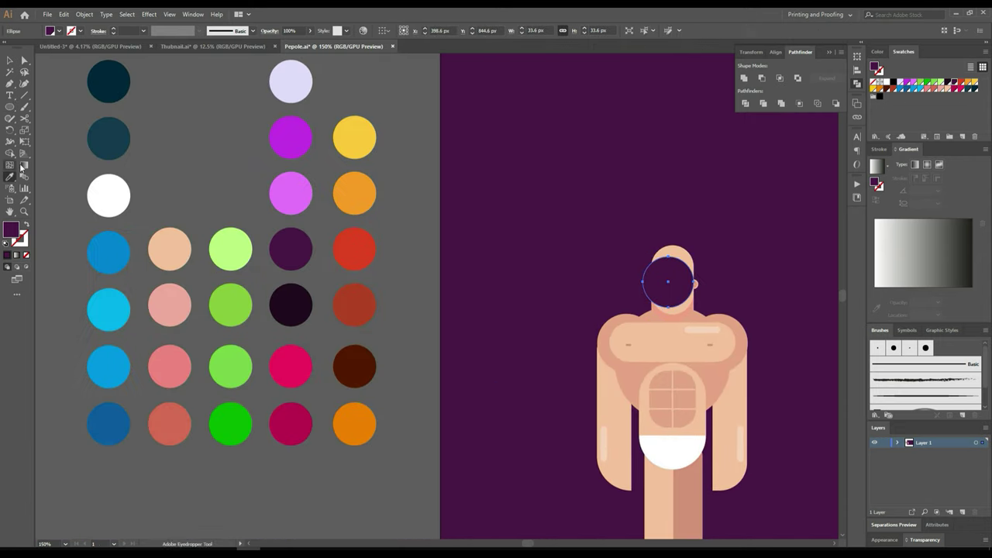
{"action": "left_click", "coordinate": [106, 78]}
Step: Move the circle over the head top, stretch it to about 33.6 × 43.4 px, and send it behind the face
{"action": "left_click", "coordinate": [10, 60]}
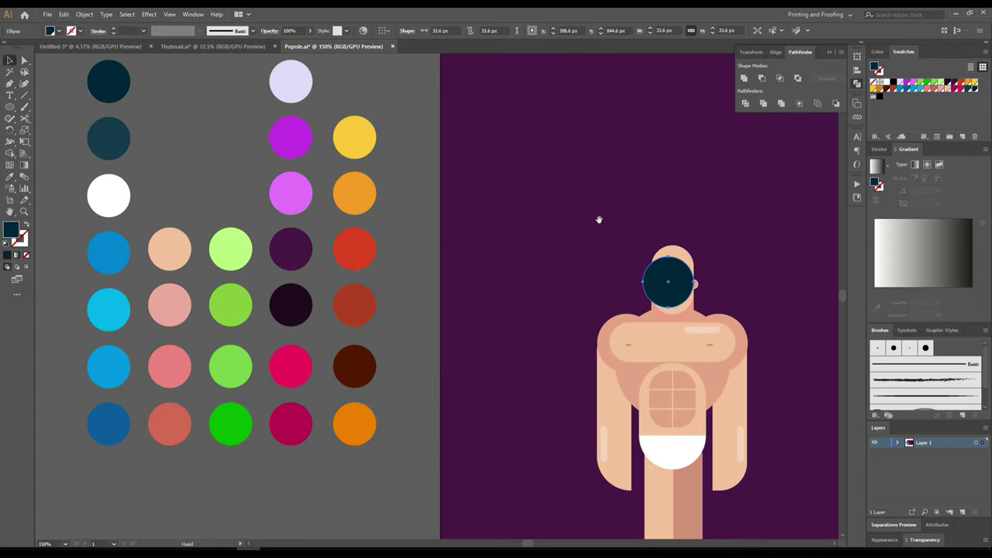
{"action": "left_click_drag", "start_coordinate": [598, 217], "coordinate": [293, 188]}
{"action": "scroll", "coordinate": [333, 256], "scroll_direction": "up", "scroll_amount": 3}
{"action": "left_click_drag", "start_coordinate": [340, 265], "coordinate": [349, 222]}
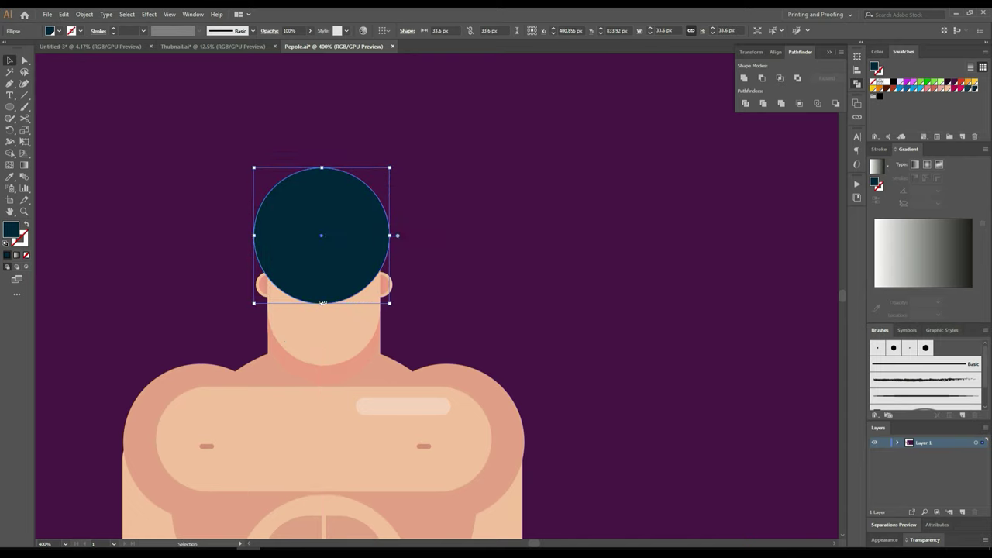
{"action": "left_click_drag", "start_coordinate": [322, 302], "coordinate": [323, 343]}
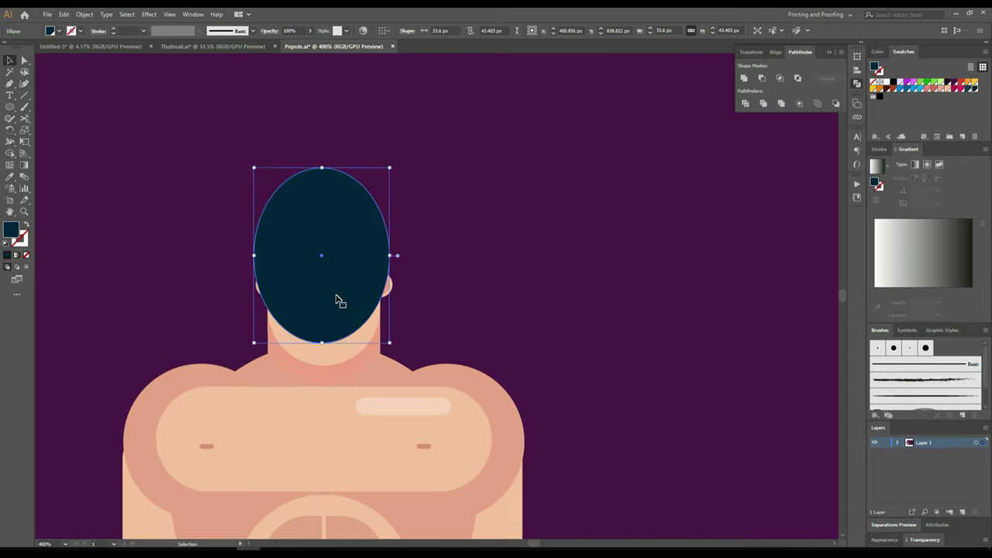
{"action": "left_click_drag", "start_coordinate": [340, 294], "coordinate": [341, 290]}
{"action": "key", "text": "a"}
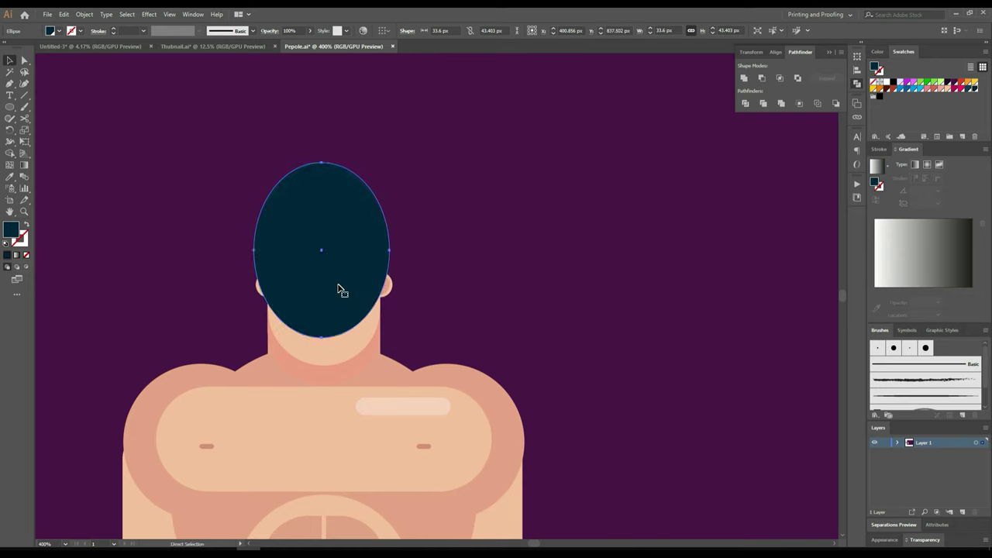
{"action": "key", "text": "ctrl+bracketleft"}
{"action": "key", "text": "v"}
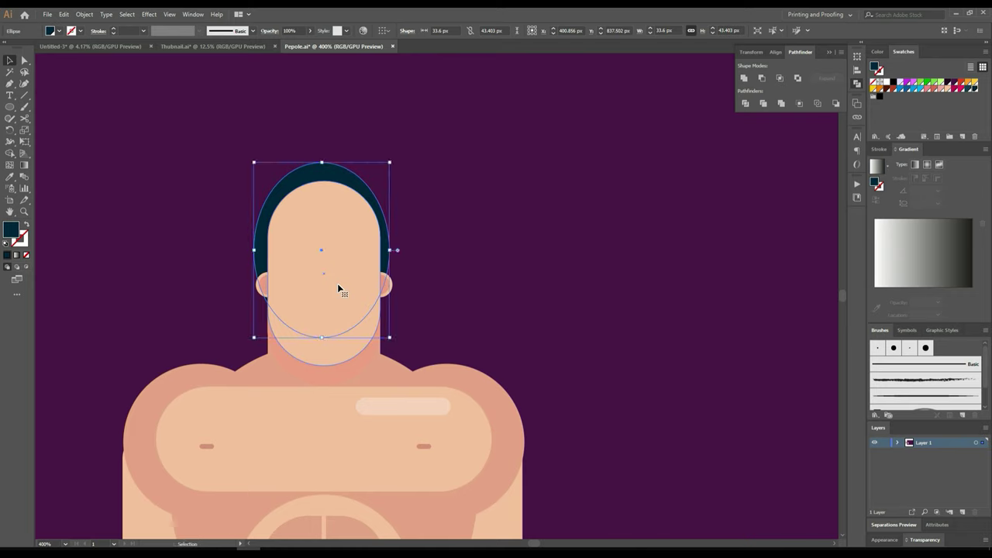
{"action": "key", "text": "Right"}
{"action": "key", "text": "Right"}
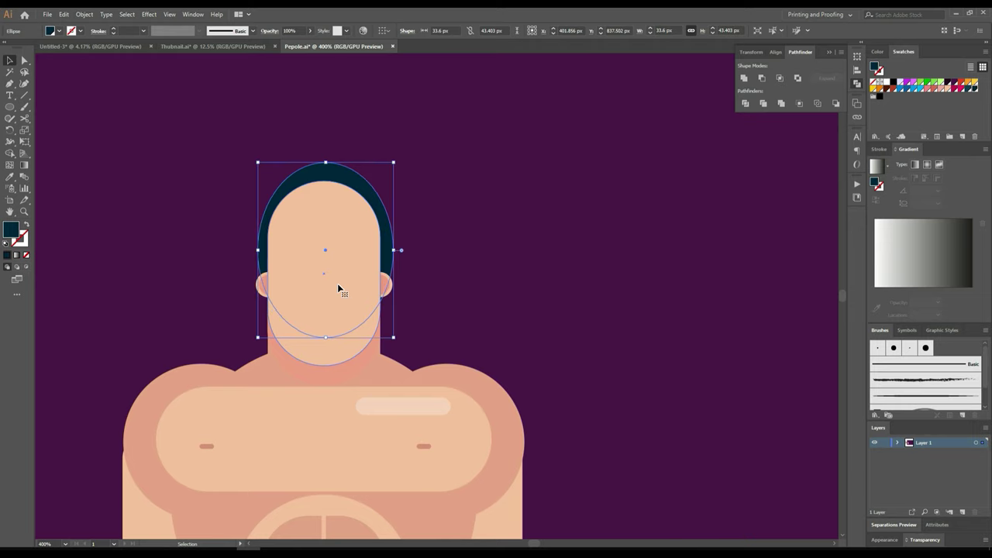
Step: Add a corner anchor on the hair's upper right edge and pull it in toward the face
{"action": "left_click", "coordinate": [14, 83]}
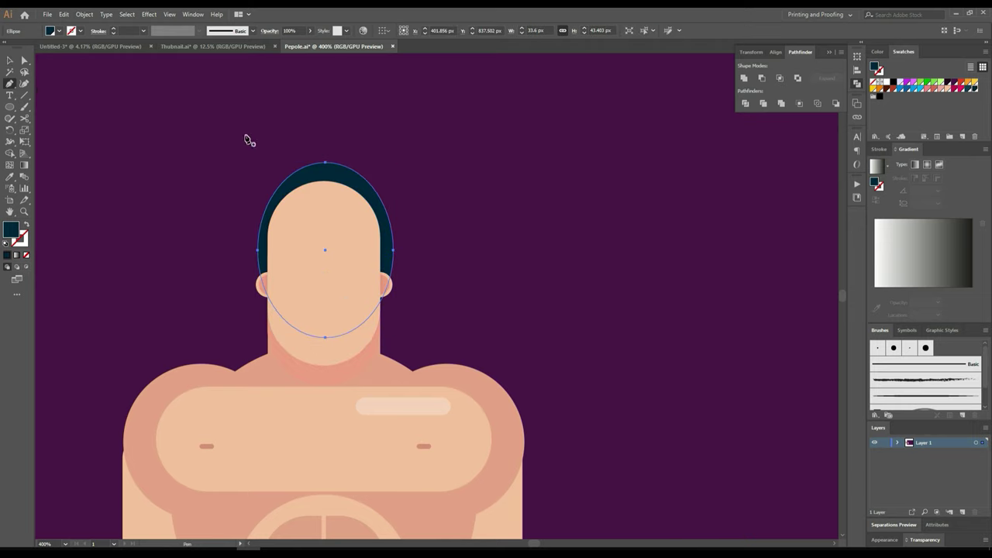
{"action": "scroll", "coordinate": [403, 188], "scroll_direction": "up", "scroll_amount": 2}
{"action": "scroll", "coordinate": [407, 188], "scroll_direction": "up", "scroll_amount": 1}
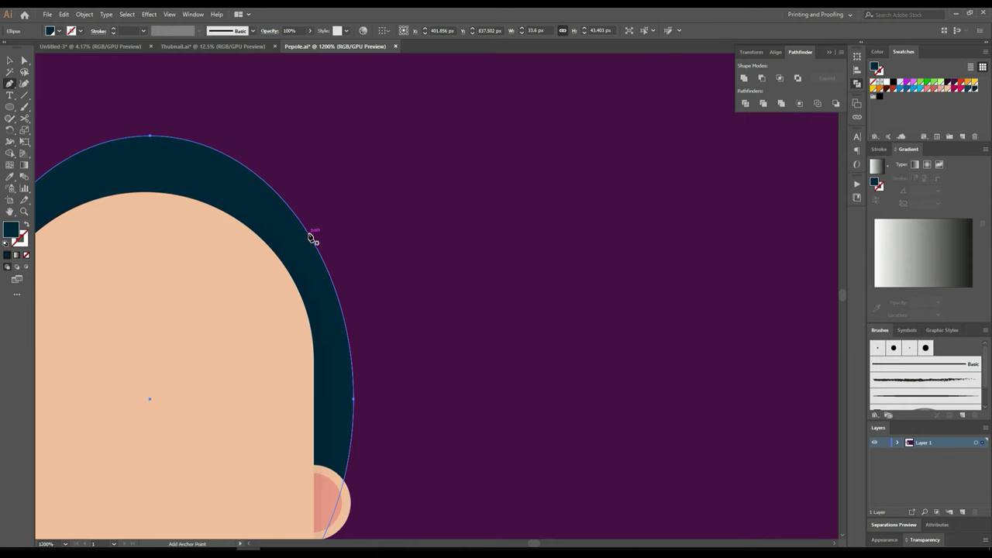
{"action": "left_click", "coordinate": [309, 233]}
{"action": "left_click", "coordinate": [23, 62]}
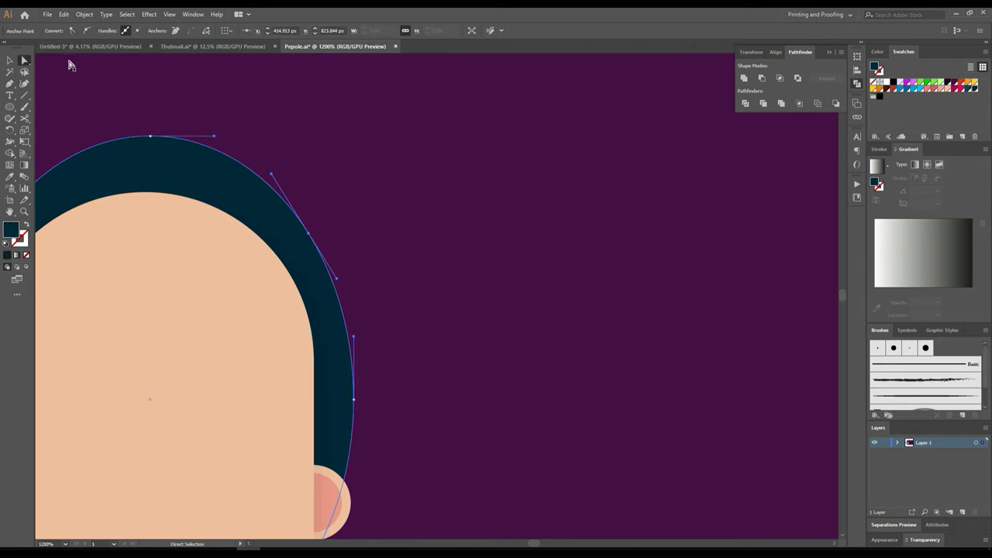
{"action": "left_click", "coordinate": [72, 31]}
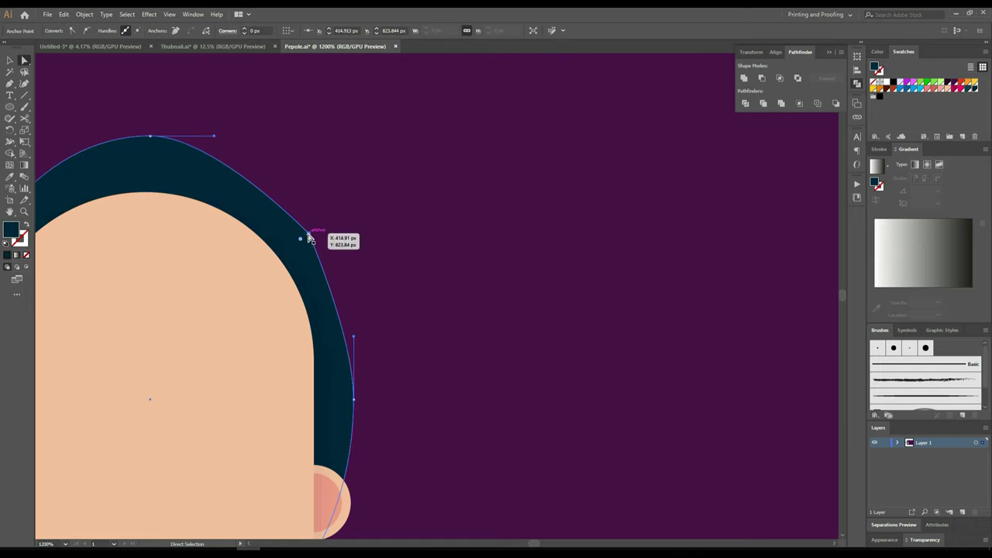
{"action": "mouse_move", "coordinate": [308, 234]}
{"action": "left_mouse_down"}
{"action": "mouse_move", "coordinate": [263, 275]}
{"action": "mouse_move", "coordinate": [284, 255]}
{"action": "left_mouse_up"}
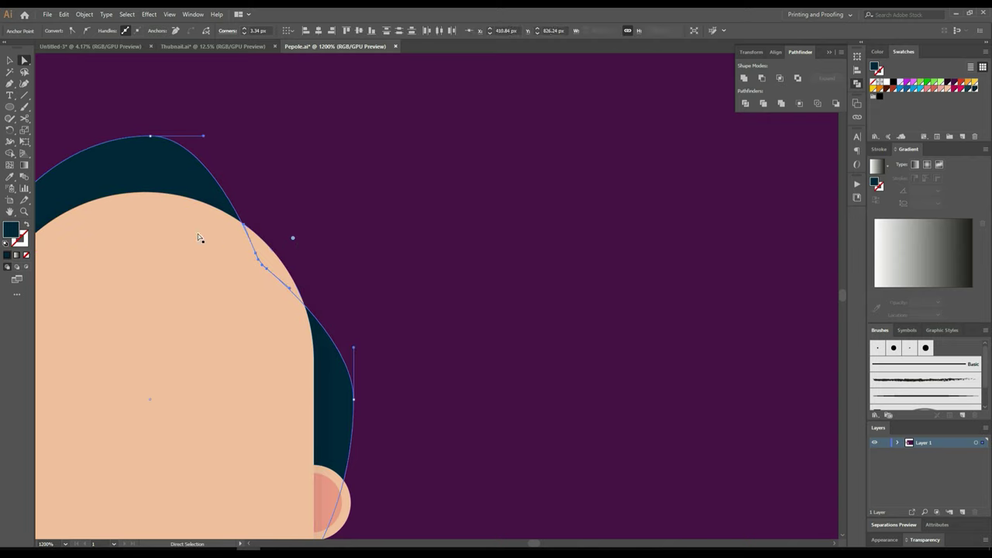
Step: Widen the hair shape outward on both the right and left sides
{"action": "left_click", "coordinate": [9, 62]}
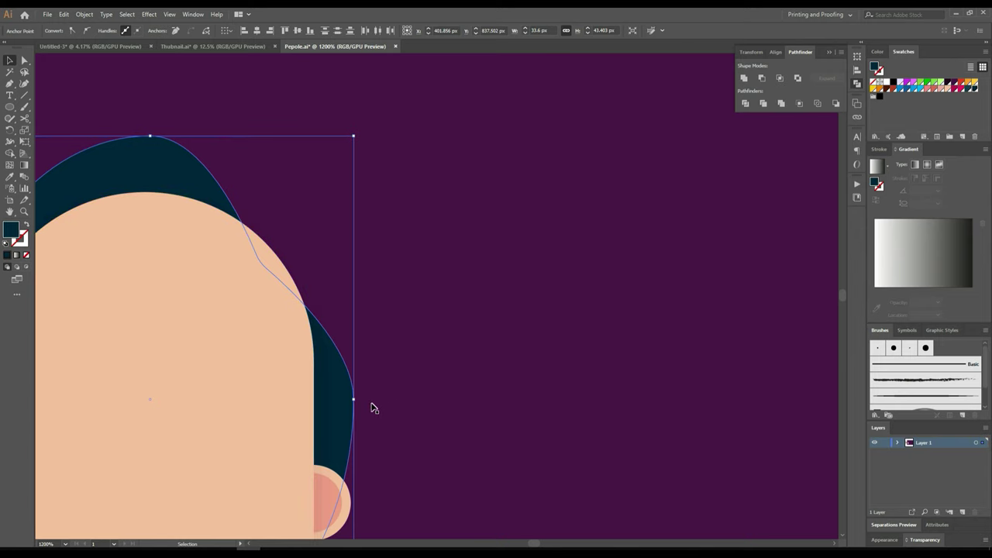
{"action": "left_click_drag", "start_coordinate": [352, 400], "coordinate": [386, 398]}
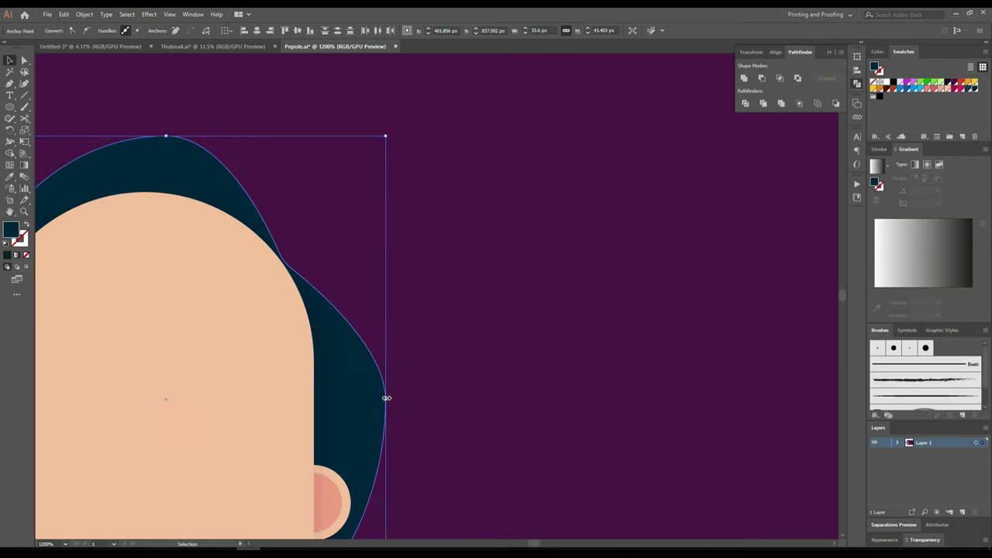
{"action": "scroll", "coordinate": [446, 356], "scroll_direction": "down", "scroll_amount": 2}
{"action": "left_click", "coordinate": [520, 351]}
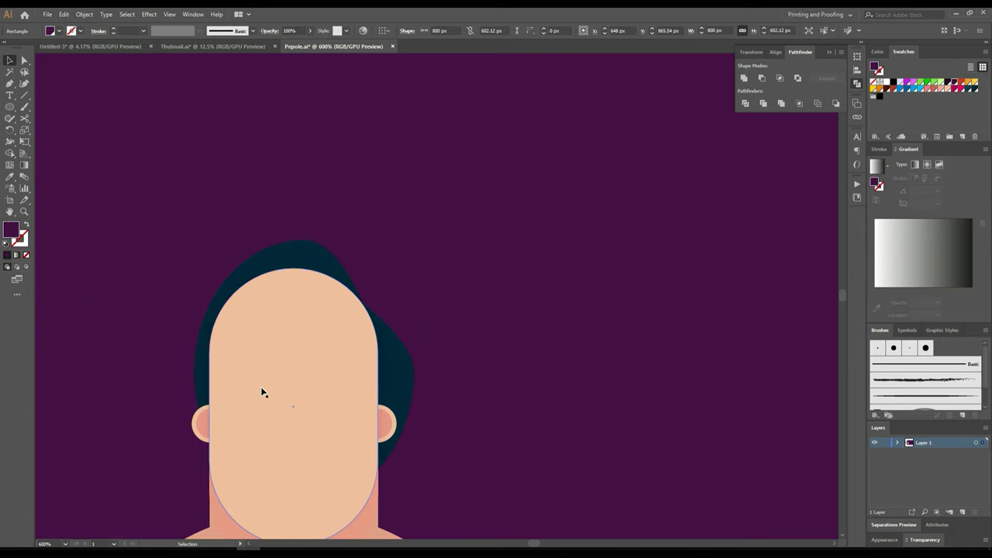
{"action": "left_click", "coordinate": [197, 377]}
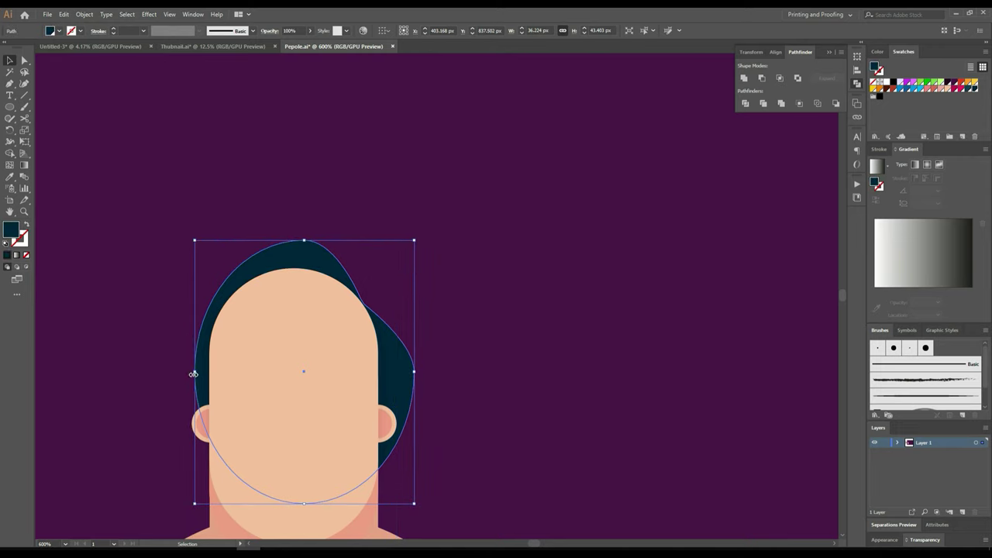
{"action": "left_click_drag", "start_coordinate": [192, 373], "coordinate": [177, 374]}
{"action": "left_click", "coordinate": [504, 359]}
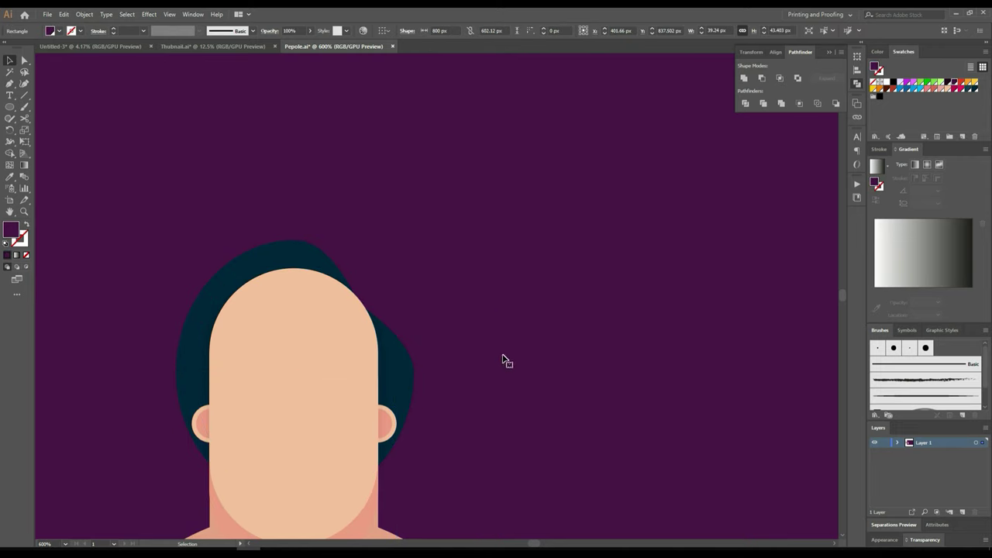
Step: Draw a navy rectangle over the hair's upper left and round its corners into a leaf-shaped fringe
{"action": "right_click", "coordinate": [10, 107]}
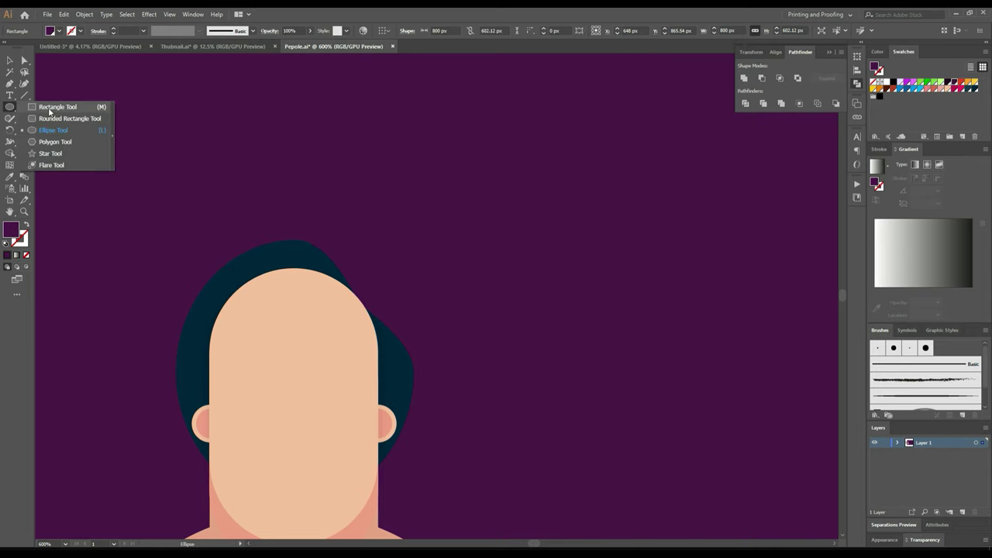
{"action": "left_click", "coordinate": [54, 108]}
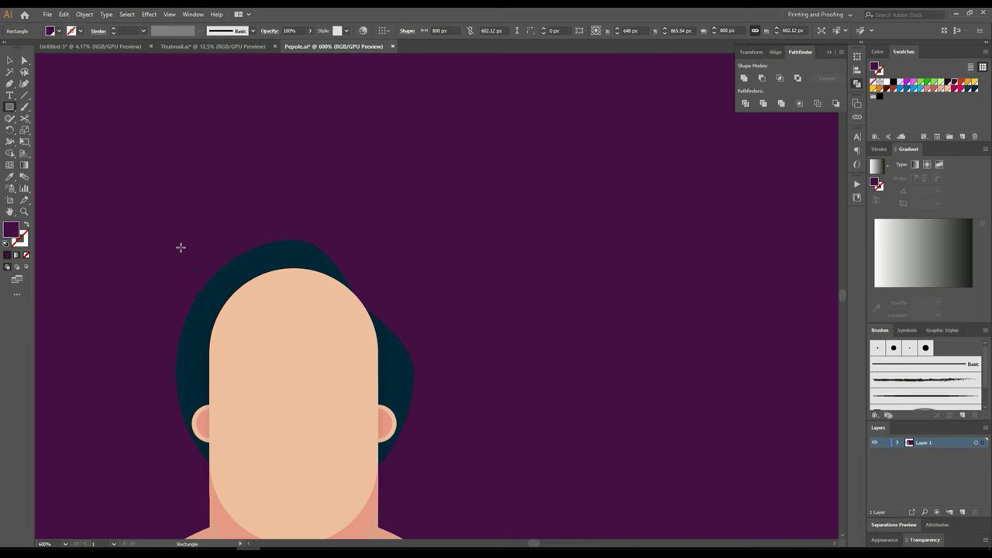
{"action": "left_click_drag", "start_coordinate": [181, 248], "coordinate": [340, 364]}
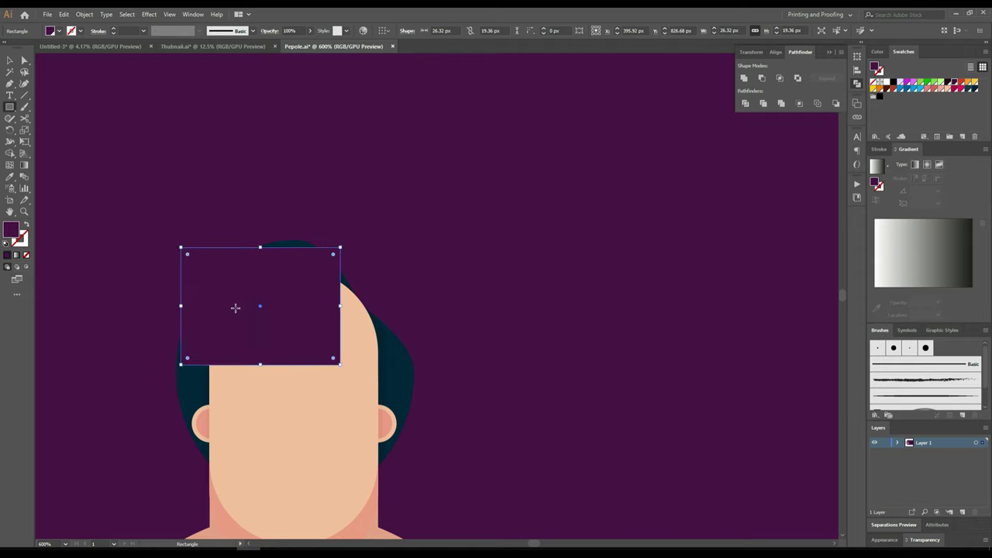
{"action": "left_click", "coordinate": [10, 177]}
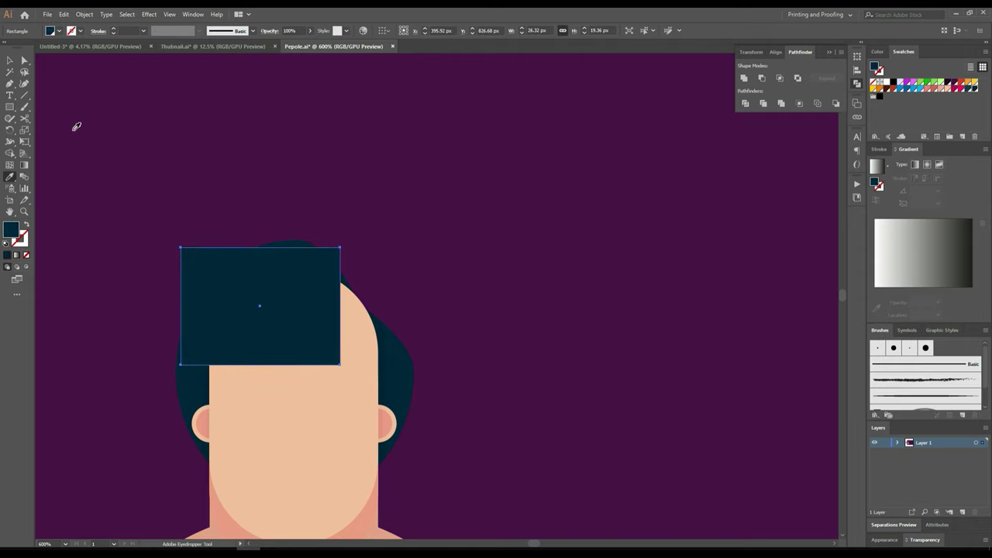
{"action": "left_click", "coordinate": [24, 61]}
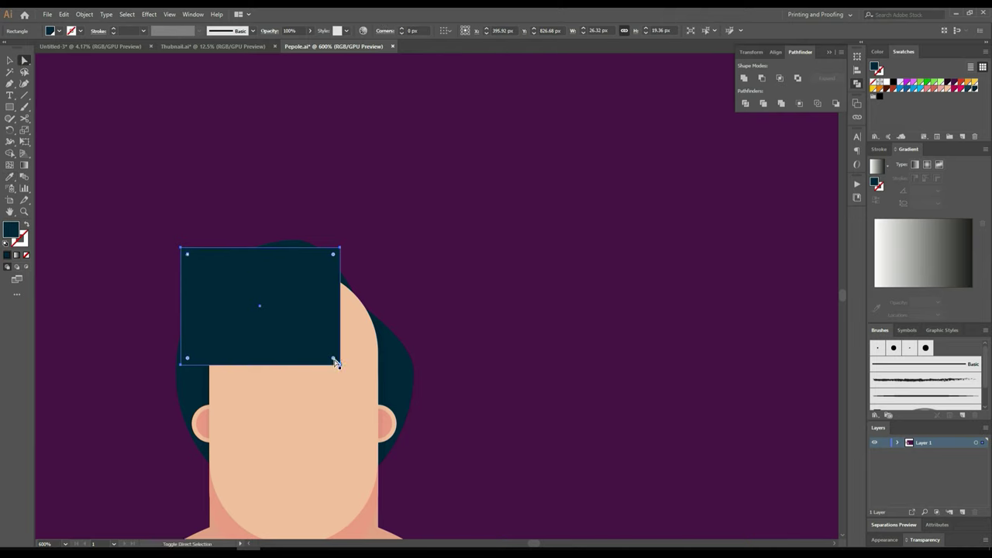
{"action": "left_click_drag", "start_coordinate": [335, 362], "coordinate": [210, 266]}
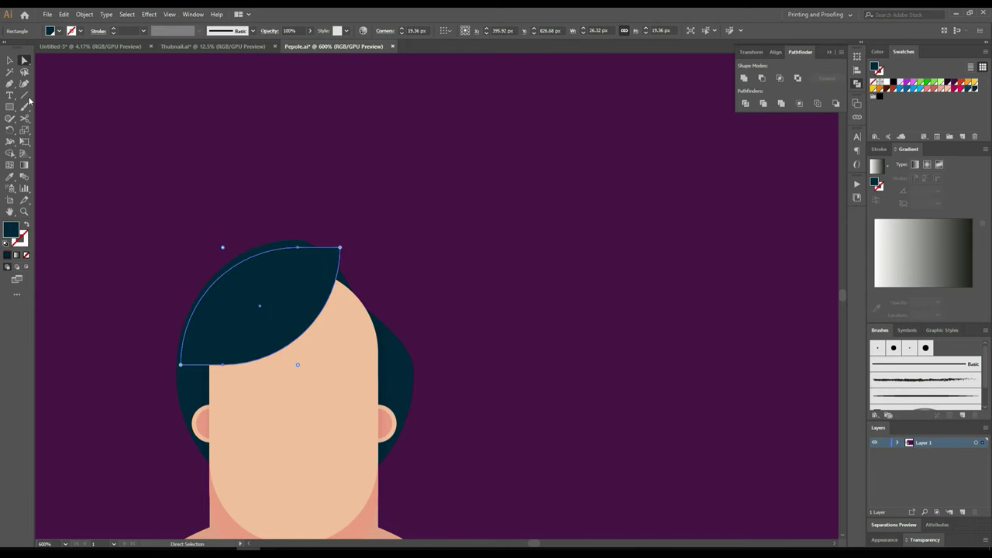
{"action": "left_click", "coordinate": [9, 59]}
Step: Pull the back hair's top curve outward to give it a rounder crown
{"action": "scroll", "coordinate": [299, 255], "scroll_direction": "up", "scroll_amount": 3}
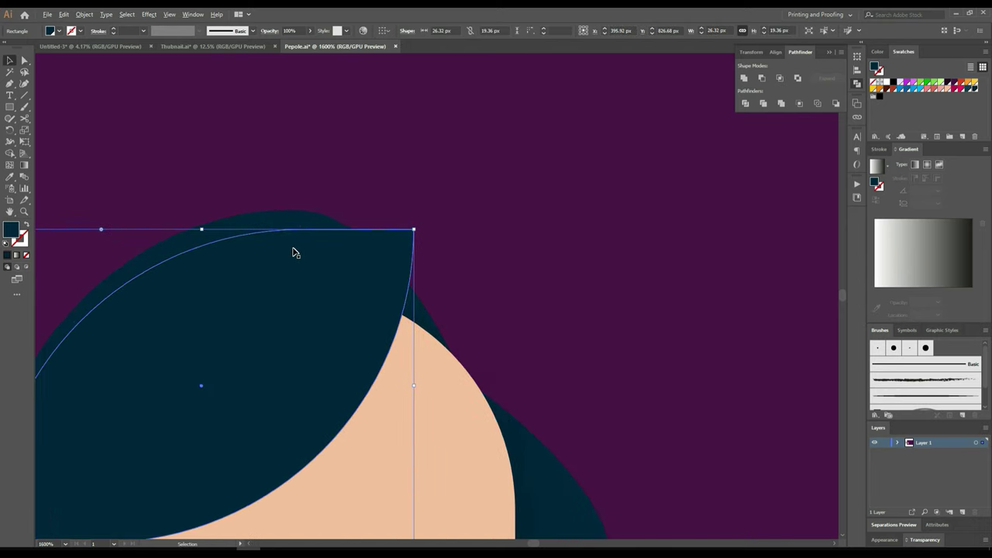
{"action": "left_click", "coordinate": [284, 224]}
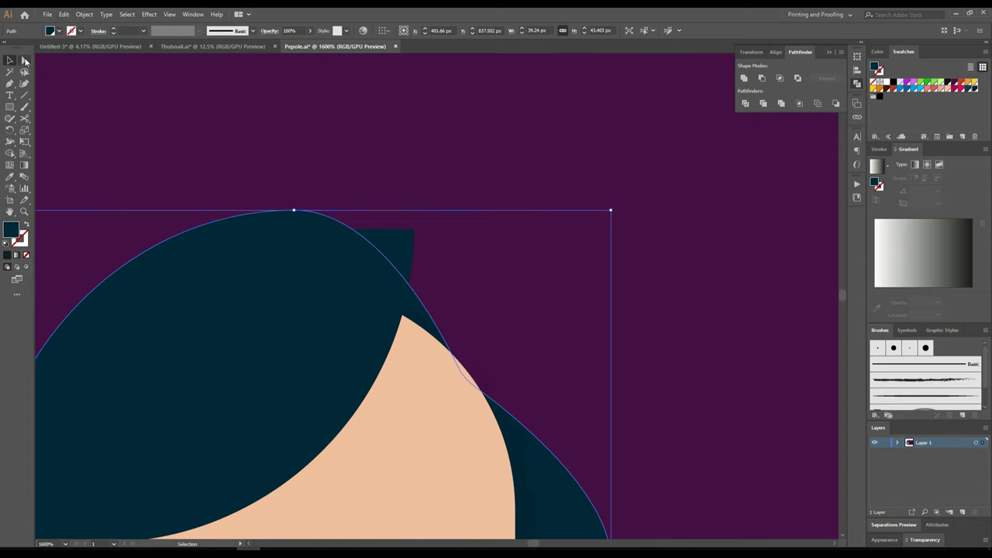
{"action": "left_click", "coordinate": [24, 60]}
{"action": "left_click", "coordinate": [296, 211]}
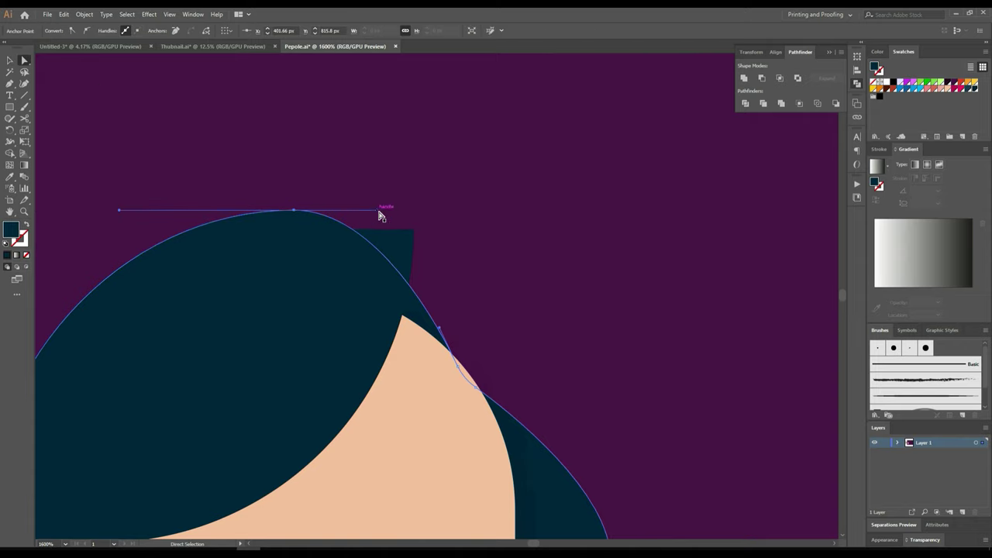
{"action": "left_click_drag", "start_coordinate": [378, 215], "coordinate": [432, 206]}
{"action": "key", "text": "ctrl+z"}
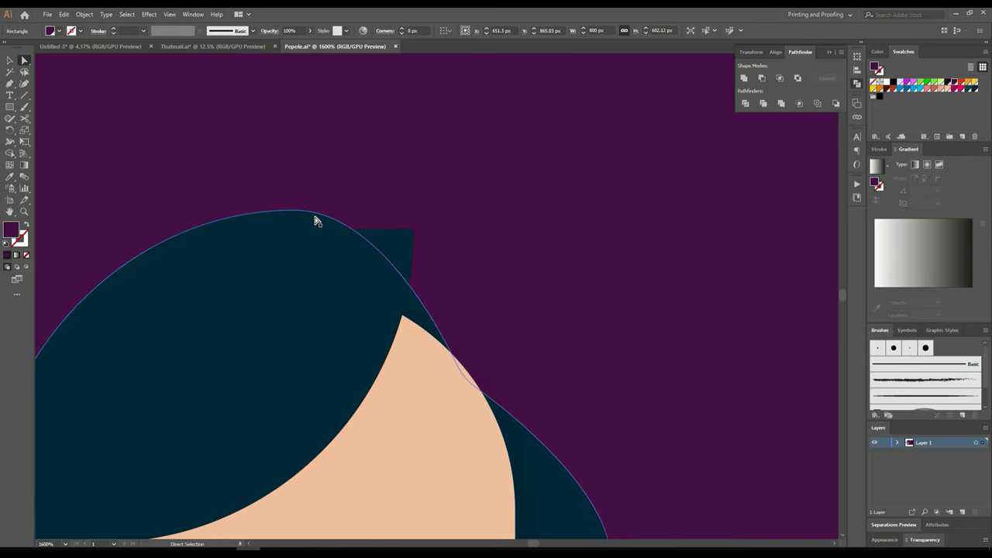
{"action": "left_click_drag", "start_coordinate": [379, 215], "coordinate": [511, 196]}
Step: Move the hair anchor where it meets the face outward to smooth the edge
{"action": "scroll", "coordinate": [534, 245], "scroll_direction": "down", "scroll_amount": 3}
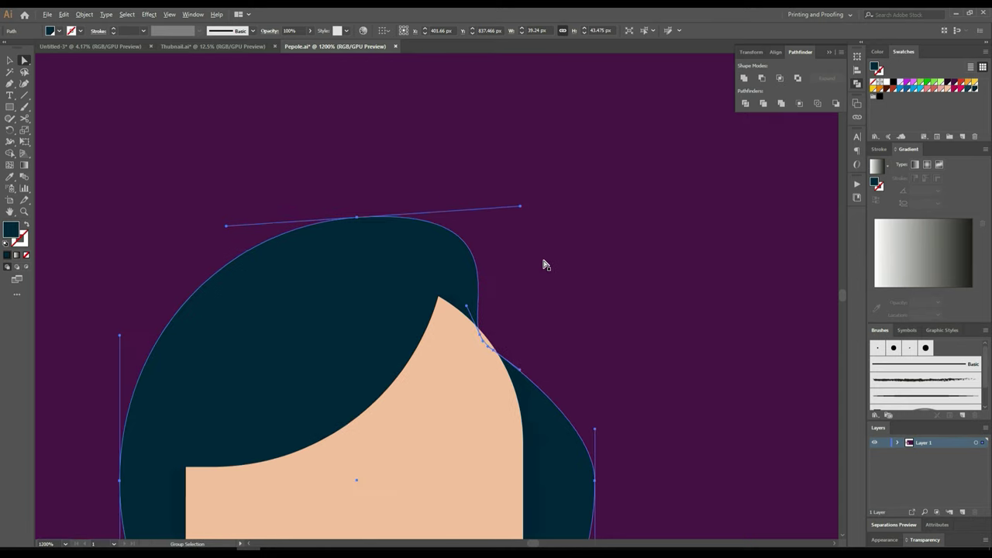
{"action": "left_click", "coordinate": [571, 270]}
{"action": "scroll", "coordinate": [572, 270], "scroll_direction": "down", "scroll_amount": 2}
{"action": "scroll", "coordinate": [605, 332], "scroll_direction": "up", "scroll_amount": 1}
{"action": "scroll", "coordinate": [626, 379], "scroll_direction": "up", "scroll_amount": 1}
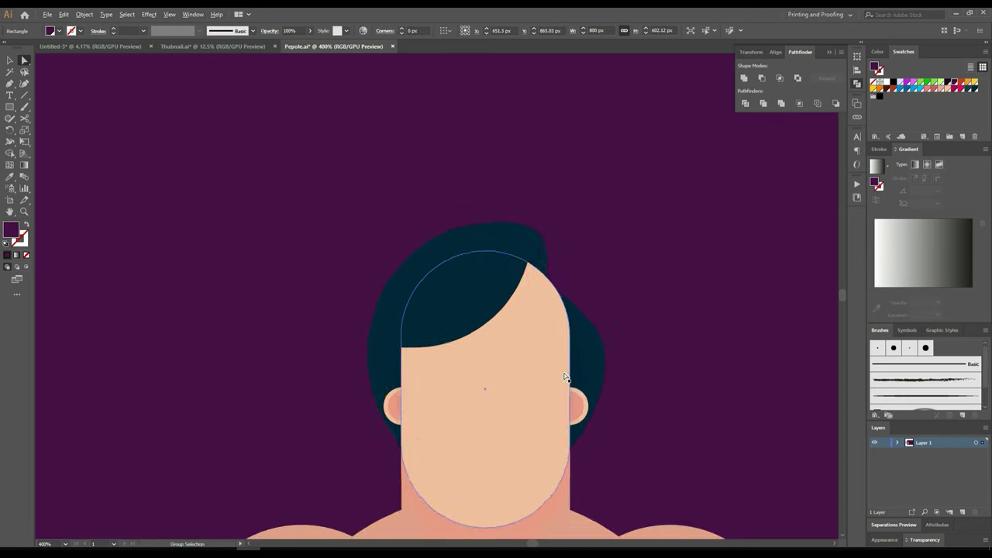
{"action": "scroll", "coordinate": [613, 356], "scroll_direction": "up", "scroll_amount": 2}
{"action": "left_click", "coordinate": [594, 295]}
{"action": "scroll", "coordinate": [547, 216], "scroll_direction": "up", "scroll_amount": 3}
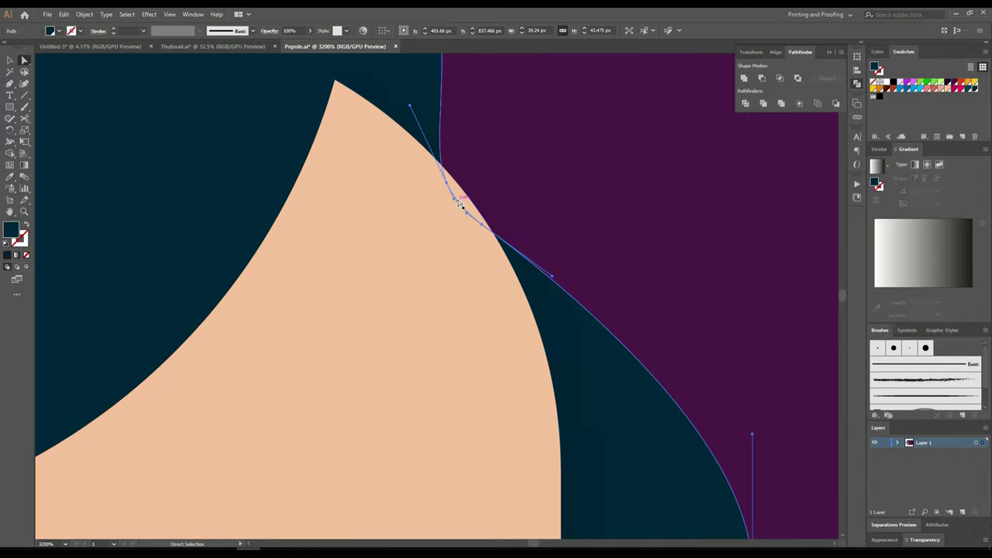
{"action": "mouse_move", "coordinate": [456, 189]}
{"action": "left_mouse_down"}
{"action": "mouse_move", "coordinate": [485, 229]}
{"action": "mouse_move", "coordinate": [551, 215]}
{"action": "left_mouse_up"}
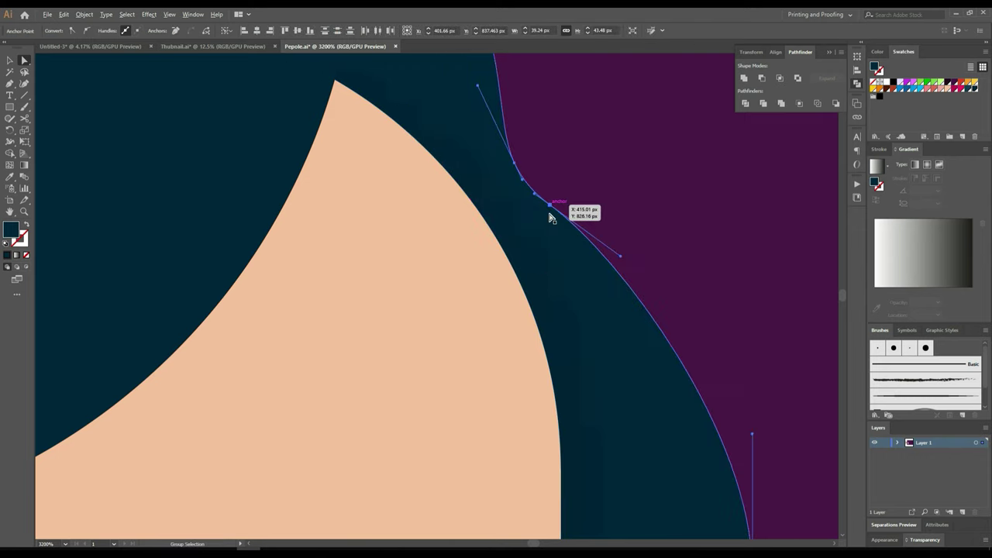
{"action": "scroll", "coordinate": [551, 214], "scroll_direction": "down", "scroll_amount": 5}
Step: Duplicate the fringe, apply Pathfinder Minus Front to make a crescent, and move it onto the hair
{"action": "left_click", "coordinate": [626, 302]}
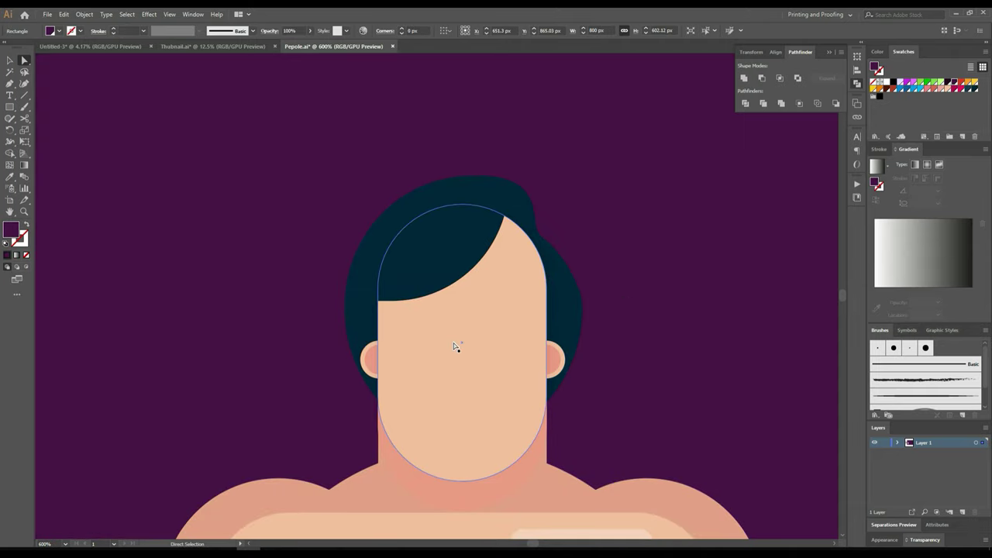
{"action": "left_click", "coordinate": [430, 254]}
{"action": "left_click", "coordinate": [457, 262]}
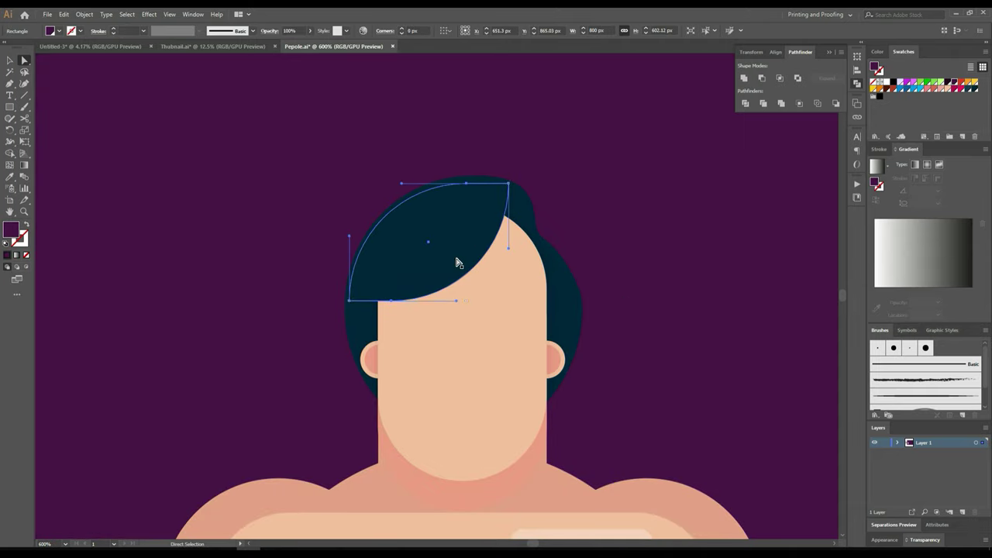
{"action": "left_click_drag", "start_coordinate": [457, 263], "coordinate": [369, 145]}
{"action": "left_click", "coordinate": [383, 175], "text": "shift"}
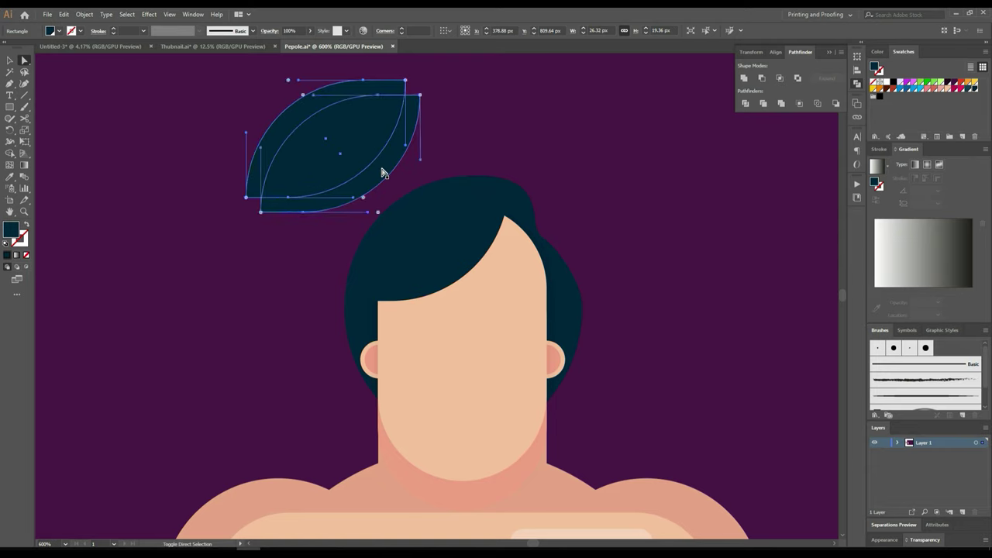
{"action": "left_click", "coordinate": [761, 79]}
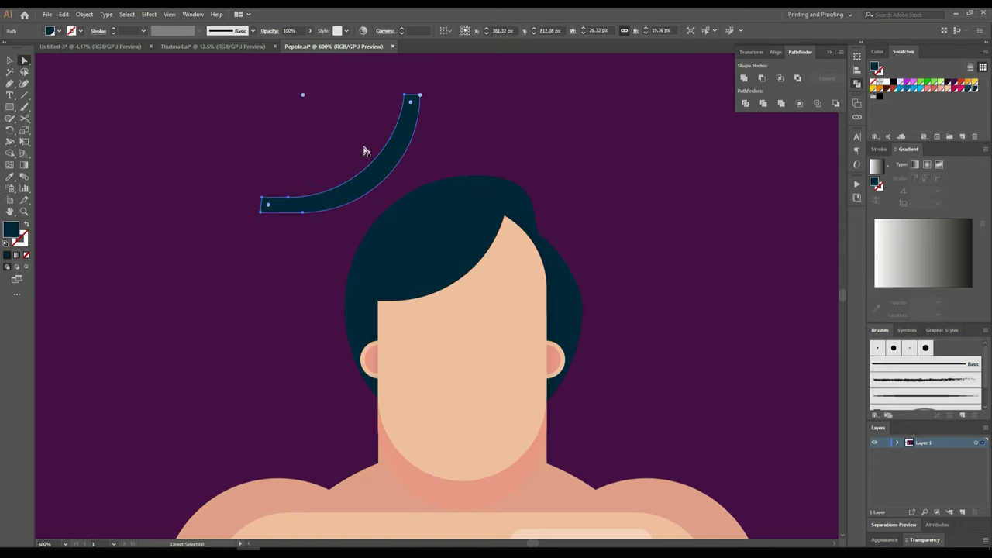
{"action": "left_click_drag", "start_coordinate": [361, 192], "coordinate": [434, 278]}
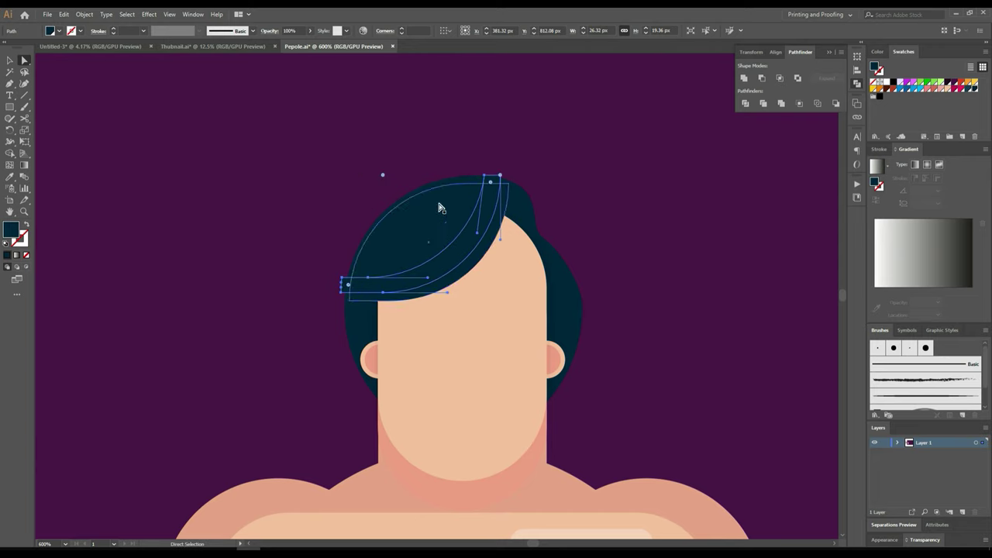
Step: Shrink the crescent strand slightly and give it the lighter teal colour
{"action": "left_click", "coordinate": [10, 62]}
{"action": "scroll", "coordinate": [421, 146], "scroll_direction": "up", "scroll_amount": 2, "text": "alt"}
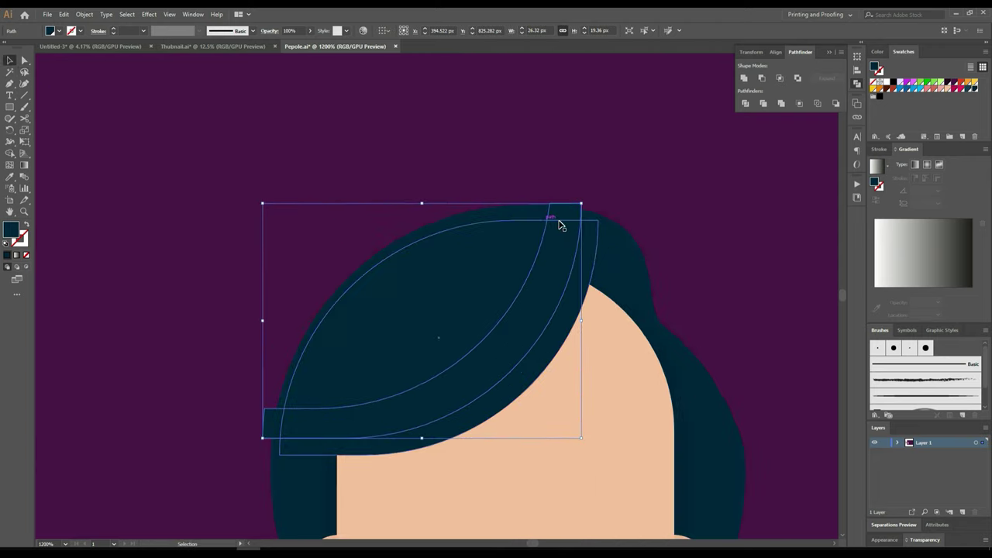
{"action": "left_click_drag", "start_coordinate": [583, 204], "coordinate": [573, 215]}
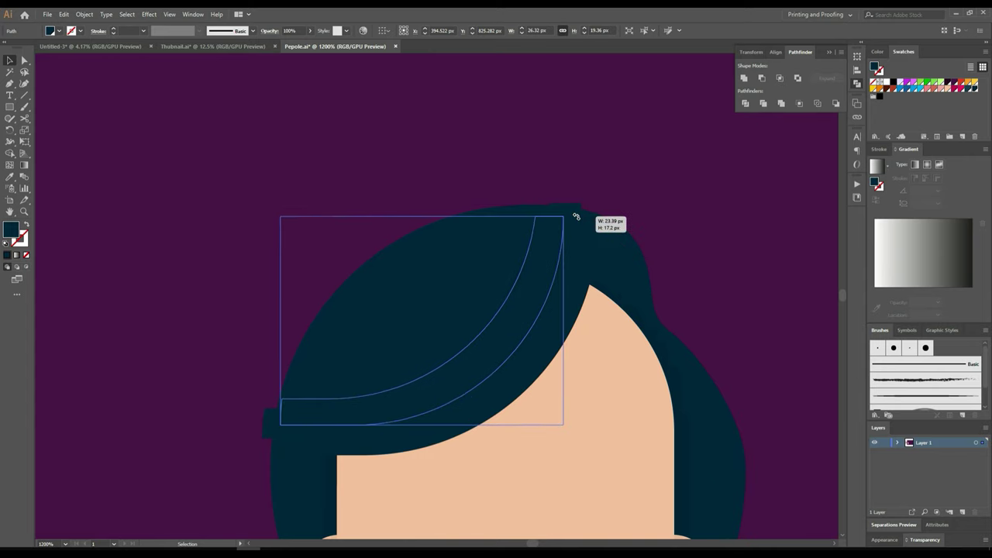
{"action": "scroll", "coordinate": [585, 231], "scroll_direction": "down", "scroll_amount": 1, "text": "alt"}
{"action": "scroll", "coordinate": [584, 230], "scroll_direction": "down", "scroll_amount": 2, "text": "alt"}
{"action": "left_click_drag", "start_coordinate": [460, 274], "coordinate": [540, 260]}
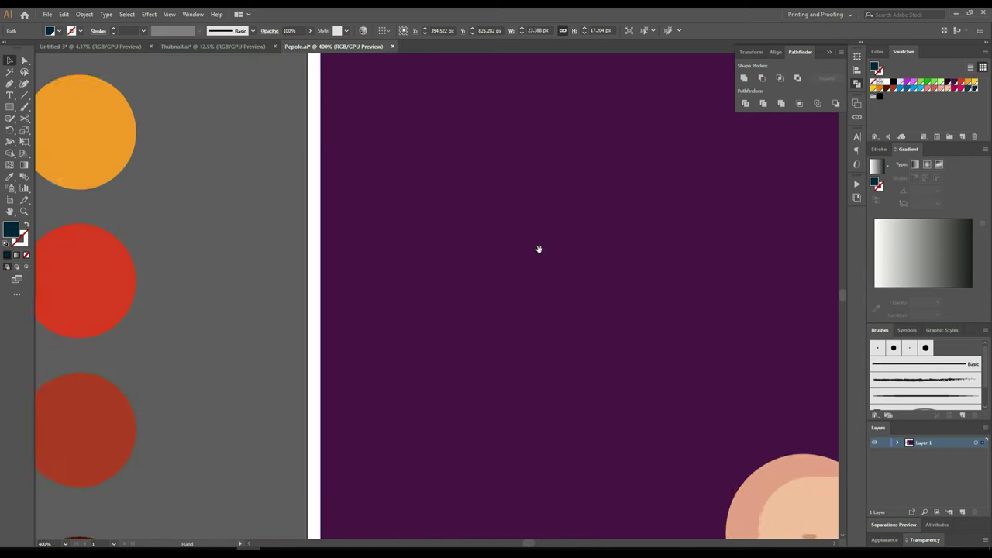
{"action": "scroll", "coordinate": [181, 237], "scroll_direction": "down", "scroll_amount": 3, "text": "alt"}
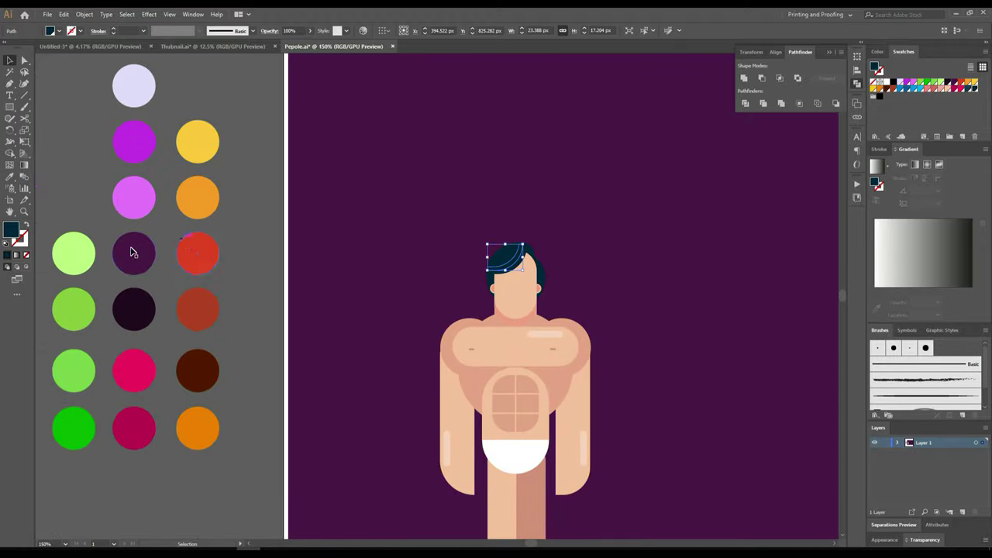
{"action": "scroll", "coordinate": [133, 253], "scroll_direction": "left", "scroll_amount": 3}
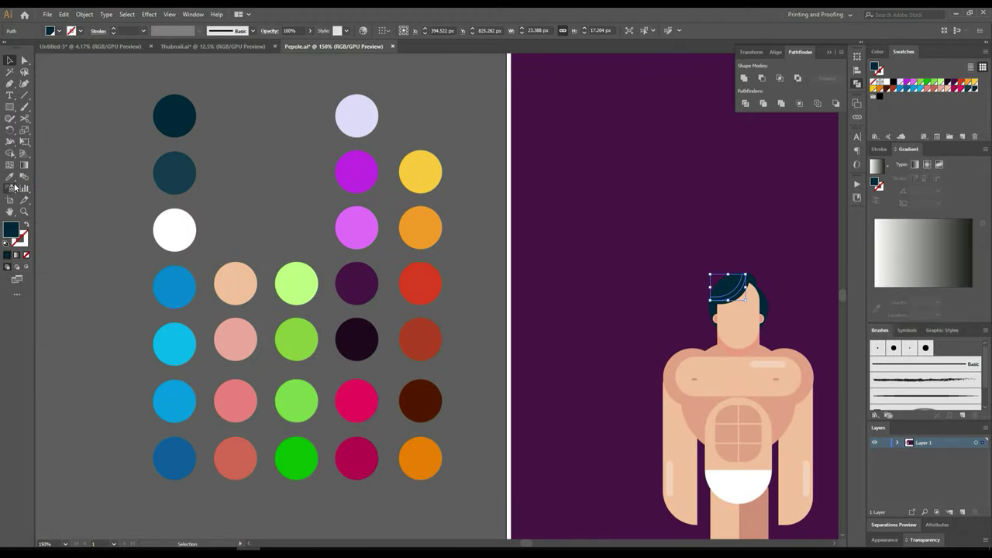
{"action": "left_click", "coordinate": [10, 177]}
{"action": "left_click", "coordinate": [168, 177]}
Step: Round the teal strand's lower-left corner and recentre the view on the figure
{"action": "key", "text": "v"}
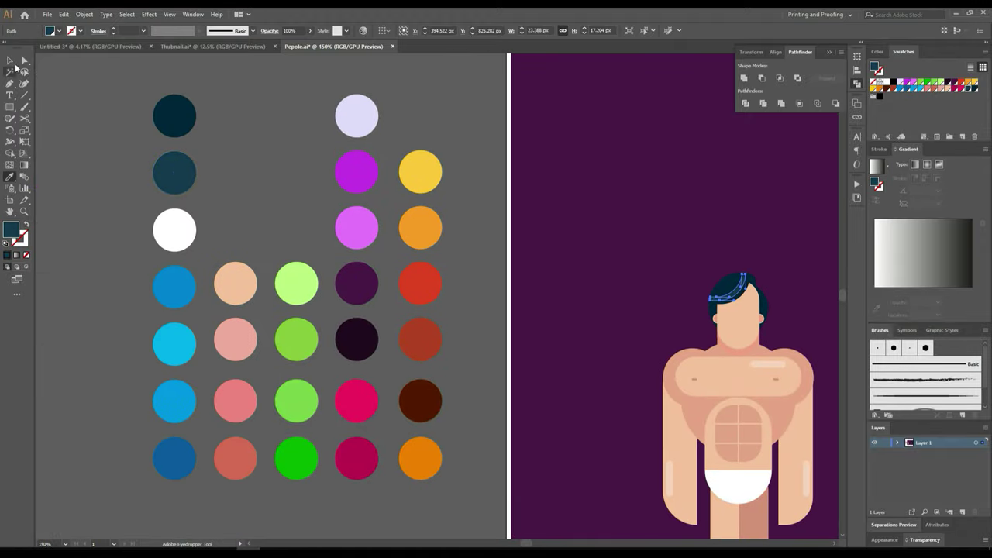
{"action": "scroll", "coordinate": [762, 300], "scroll_direction": "up", "scroll_amount": 1, "text": "alt"}
{"action": "scroll", "coordinate": [752, 290], "scroll_direction": "up", "scroll_amount": 1, "text": "alt"}
{"action": "scroll", "coordinate": [737, 280], "scroll_direction": "up", "scroll_amount": 2, "text": "alt"}
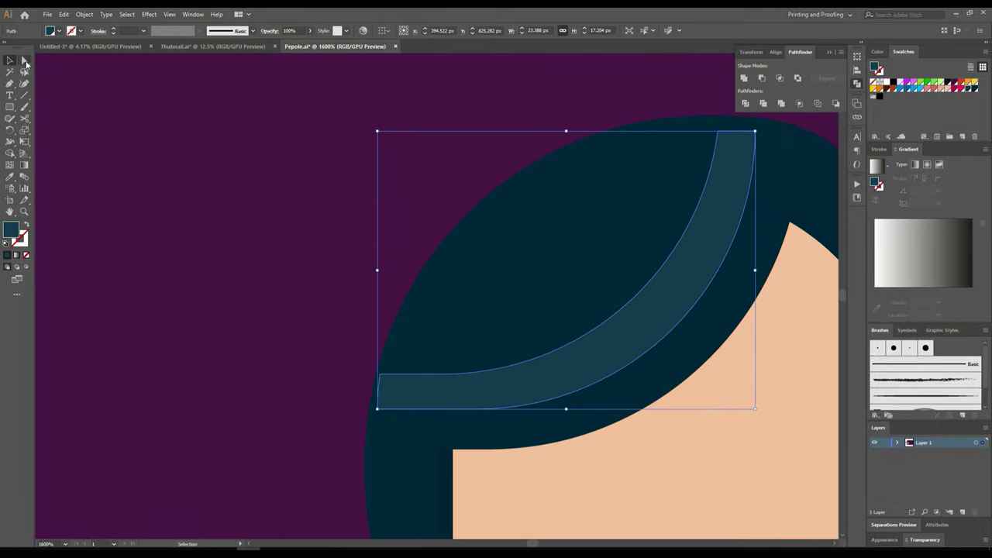
{"action": "left_click", "coordinate": [25, 62]}
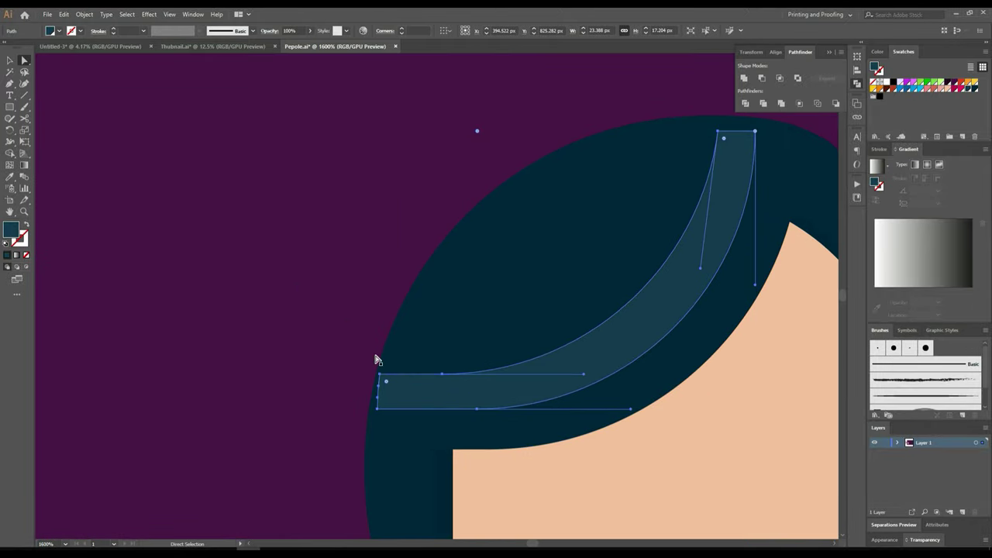
{"action": "left_click", "coordinate": [478, 411]}
{"action": "left_click_drag", "start_coordinate": [389, 386], "coordinate": [491, 421]}
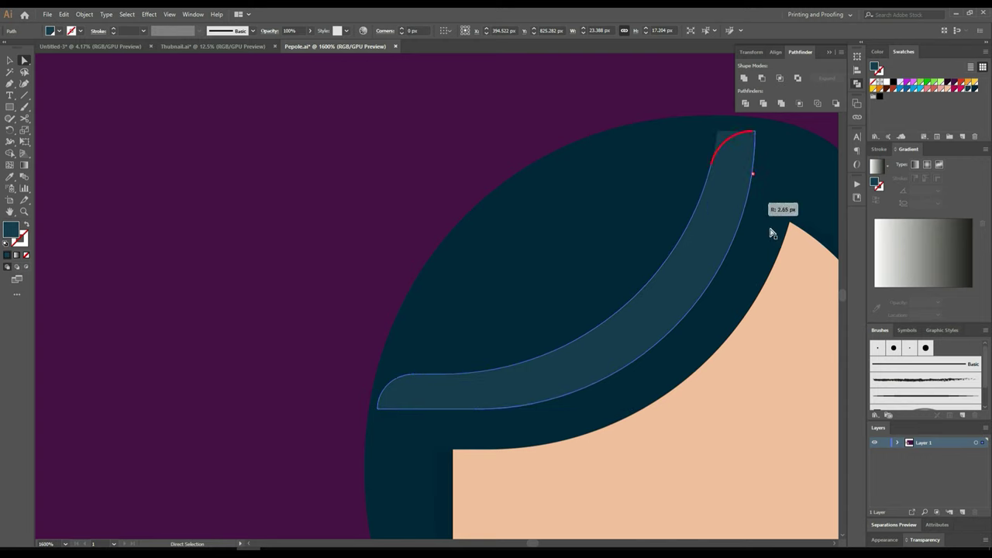
{"action": "left_click", "coordinate": [778, 259]}
{"action": "scroll", "coordinate": [778, 259], "scroll_direction": "down", "scroll_amount": 3}
{"action": "left_click", "coordinate": [545, 257]}
{"action": "scroll", "coordinate": [545, 256], "scroll_direction": "down", "scroll_amount": 5}
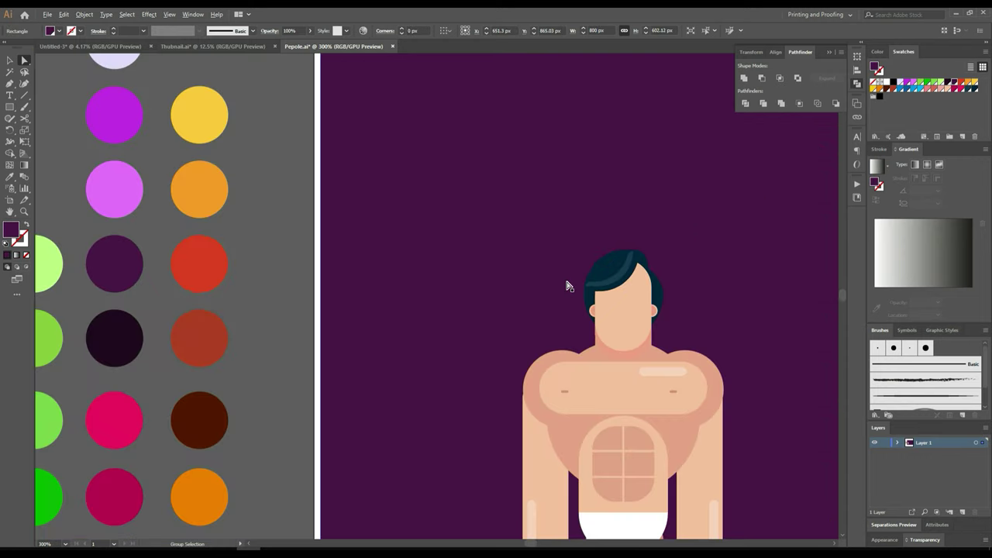
{"action": "left_click_drag", "start_coordinate": [690, 381], "coordinate": [542, 426]}
{"action": "scroll", "coordinate": [444, 313], "scroll_direction": "up", "scroll_amount": 4}
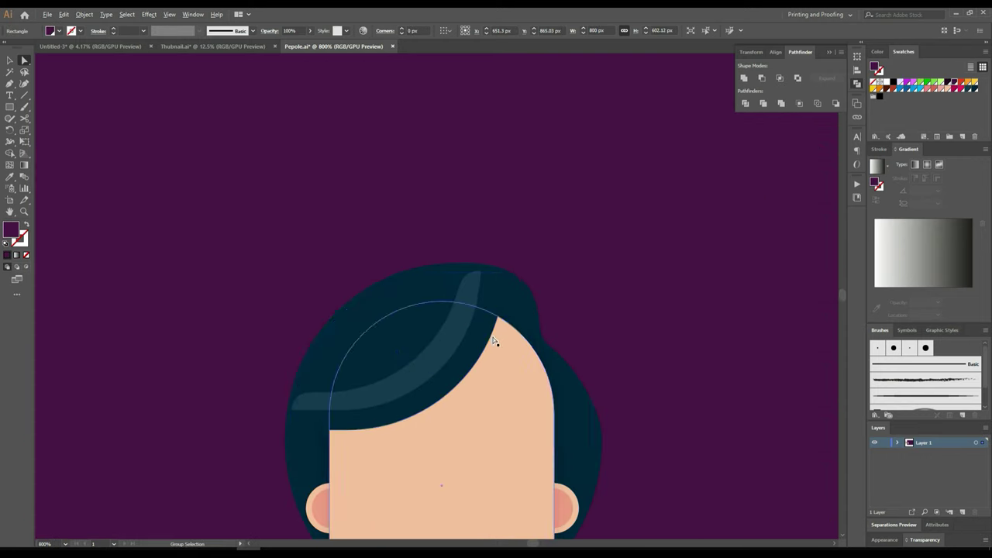
{"action": "scroll", "coordinate": [496, 336], "scroll_direction": "up", "scroll_amount": 1}
Step: Alt-drag a smaller copy of the teal strand onto the crown as a second highlight
{"action": "left_click", "coordinate": [426, 398]}
{"action": "left_click_drag", "start_coordinate": [426, 398], "coordinate": [383, 355]}
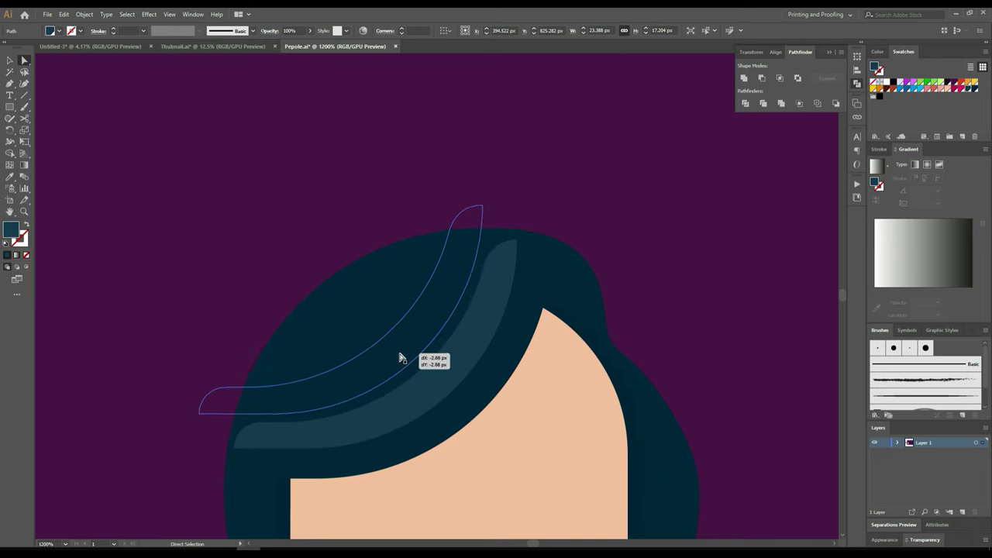
{"action": "left_click", "coordinate": [8, 60]}
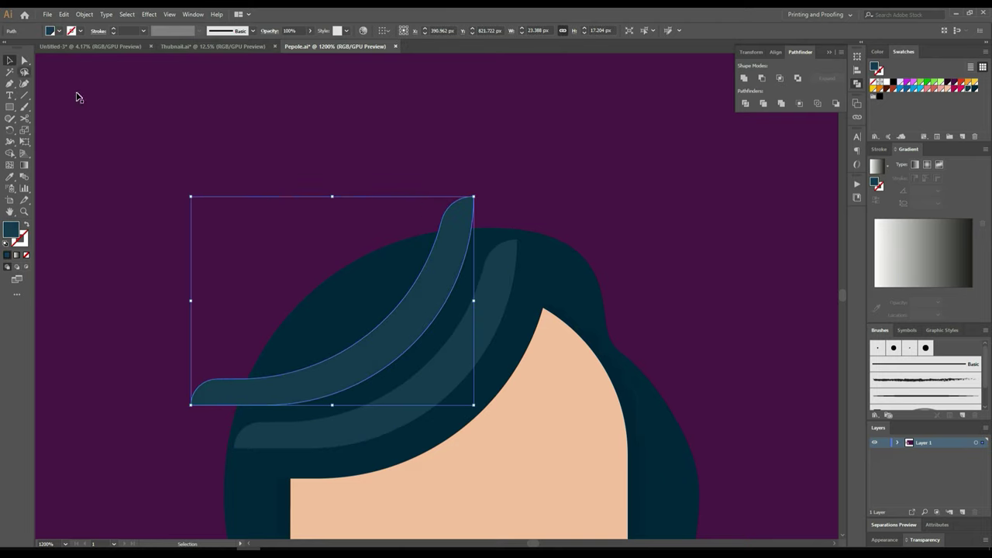
{"action": "left_click_drag", "start_coordinate": [471, 199], "coordinate": [418, 240]}
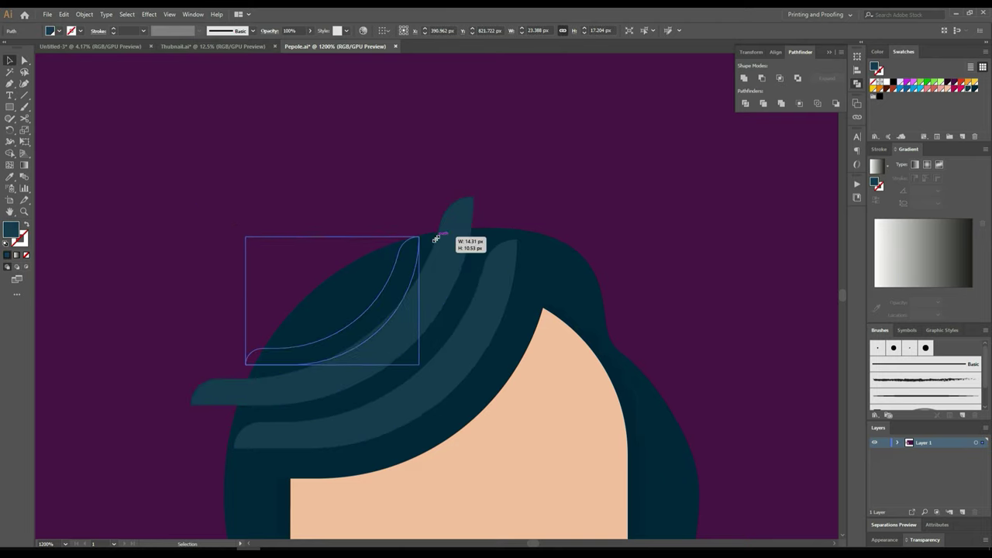
{"action": "left_click_drag", "start_coordinate": [407, 297], "coordinate": [426, 271]}
{"action": "key", "text": "ctrl+minus"}
{"action": "key", "text": "ctrl+minus"}
{"action": "key", "text": "ctrl+minus"}
{"action": "left_click", "coordinate": [613, 307]}
{"action": "scroll", "coordinate": [612, 307], "scroll_direction": "down", "scroll_amount": 3}
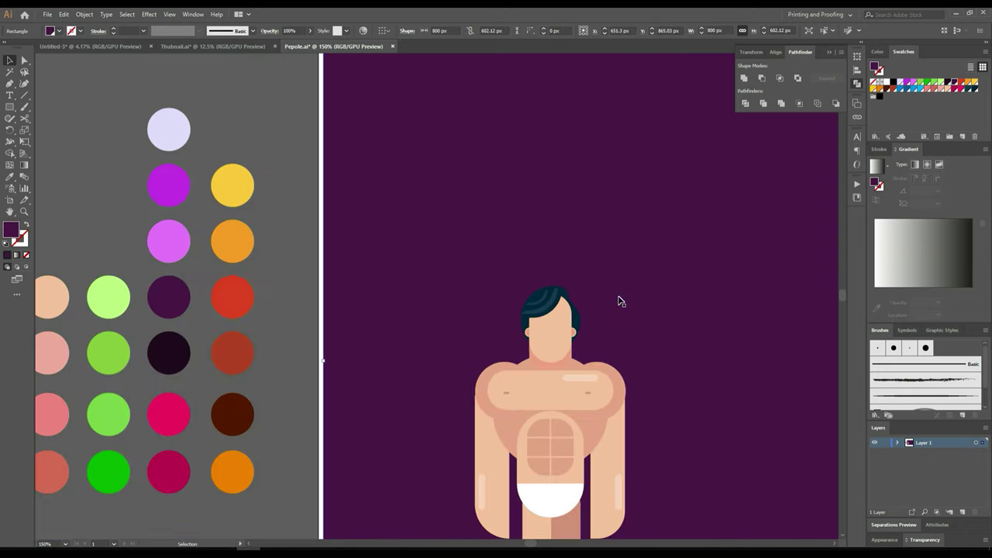
{"action": "scroll", "coordinate": [602, 343], "scroll_direction": "up", "scroll_amount": 3}
Step: Draw a small dark purple rounded-rectangle eye on the right of the face
{"action": "scroll", "coordinate": [602, 343], "scroll_direction": "up", "scroll_amount": 2}
{"action": "left_click", "coordinate": [419, 313]}
{"action": "scroll", "coordinate": [419, 312], "scroll_direction": "up", "scroll_amount": 2}
{"action": "key", "text": "ctrl+h"}
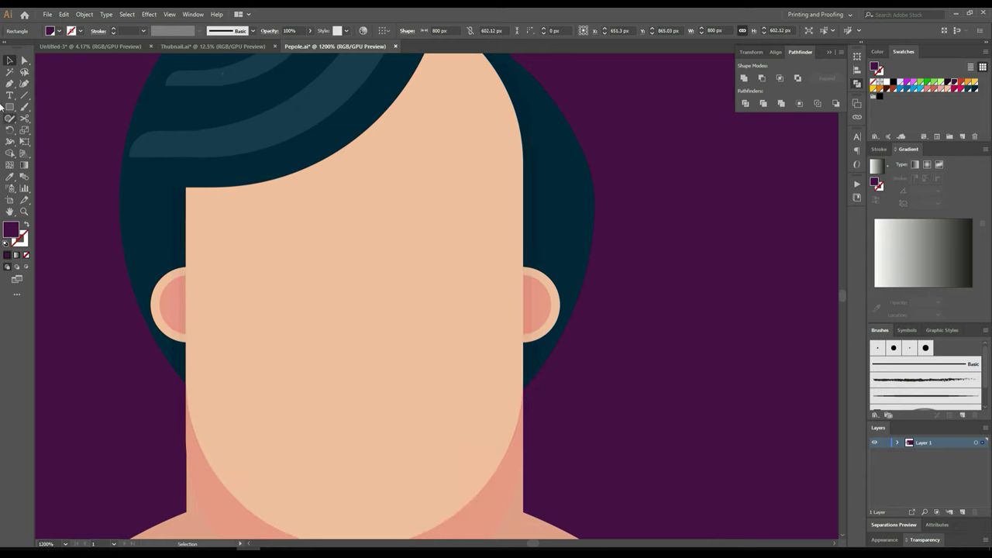
{"action": "left_click_drag", "start_coordinate": [12, 111], "coordinate": [62, 118]}
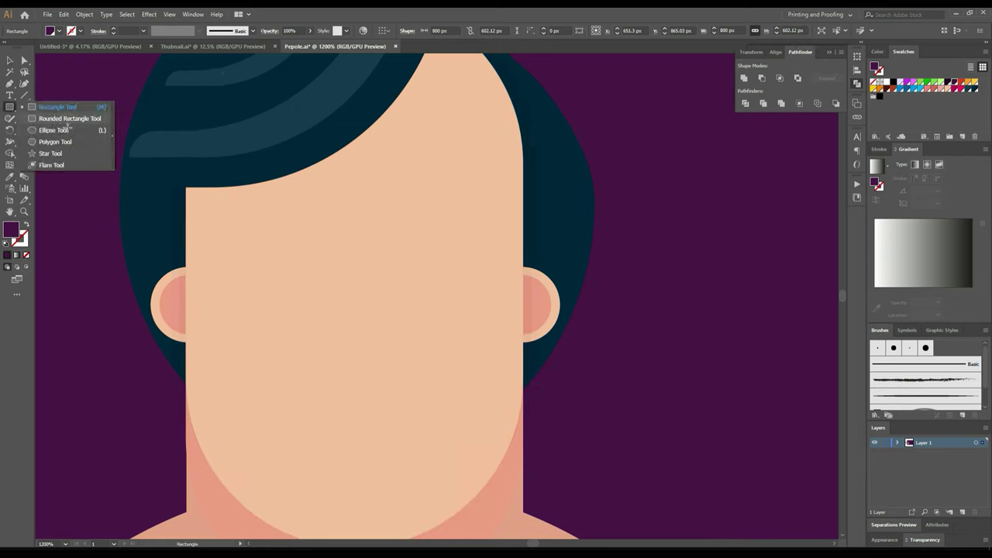
{"action": "mouse_move", "coordinate": [410, 193]}
{"action": "left_mouse_down"}
{"action": "mouse_move", "coordinate": [451, 287]}
{"action": "mouse_move", "coordinate": [452, 249]}
{"action": "left_mouse_up"}
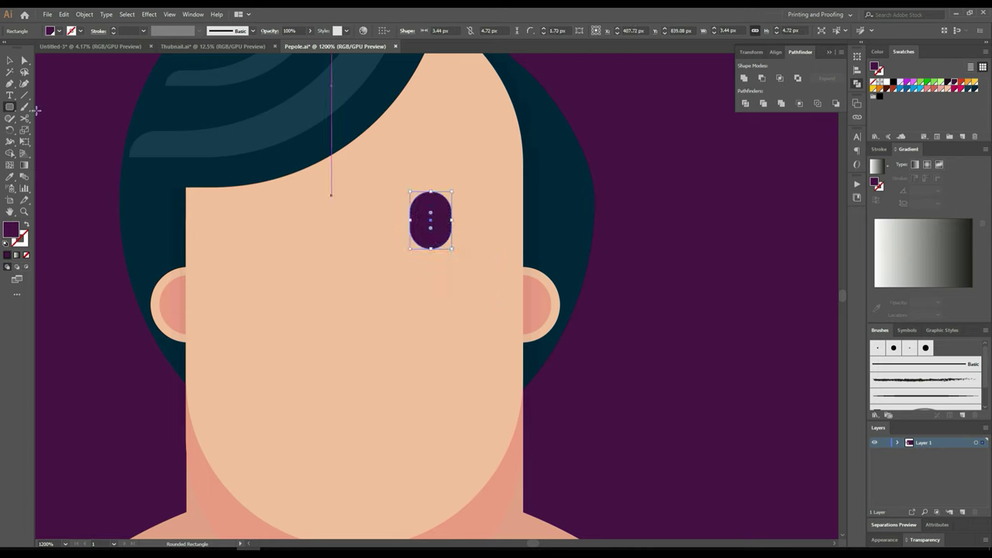
Step: Duplicate the eye to the left and group the two eyes
{"action": "left_click", "coordinate": [10, 60]}
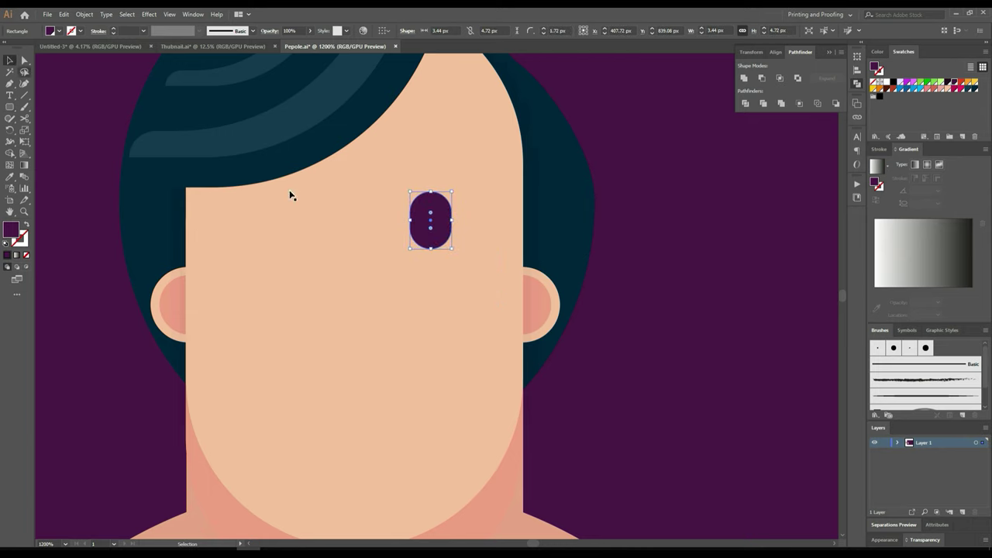
{"action": "left_click_drag", "start_coordinate": [431, 238], "coordinate": [278, 246]}
{"action": "left_click", "coordinate": [443, 237], "text": "shift"}
{"action": "key", "text": "ctrl+g"}
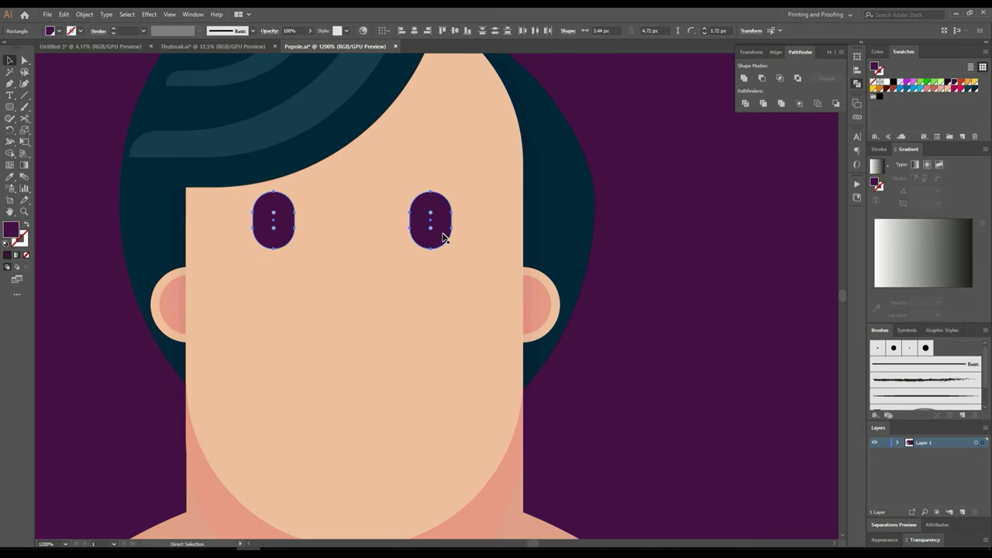
{"action": "scroll", "coordinate": [449, 260], "scroll_direction": "down", "scroll_amount": 2}
{"action": "scroll", "coordinate": [468, 244], "scroll_direction": "down", "scroll_amount": 1}
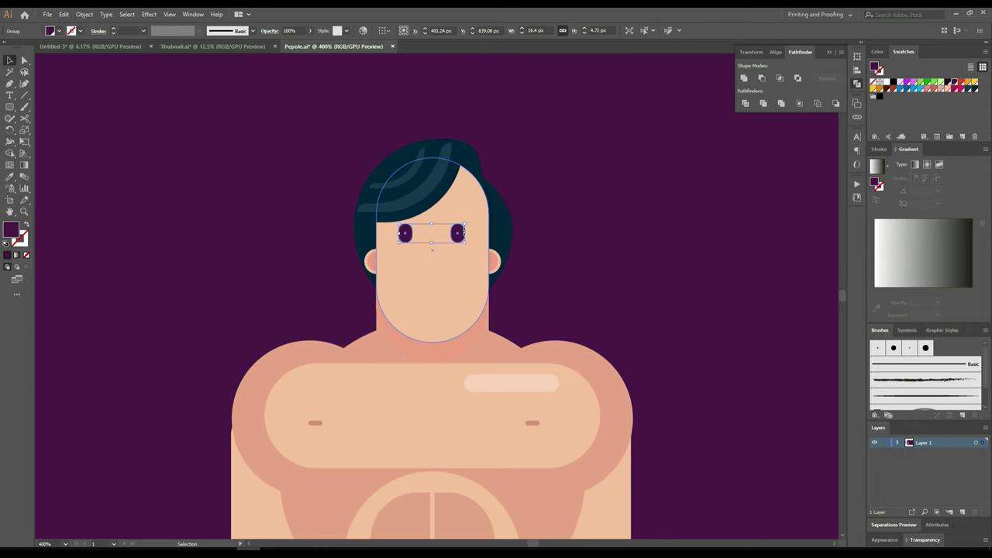
Step: Group the hair with its highlight strands, then undo that grouping
{"action": "left_click", "coordinate": [441, 192]}
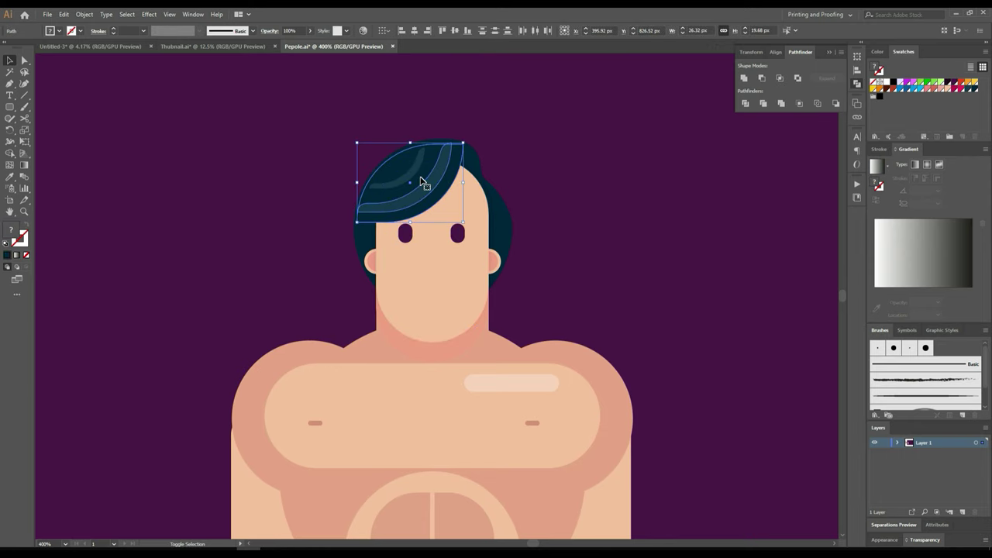
{"action": "left_click", "coordinate": [477, 166], "text": "shift"}
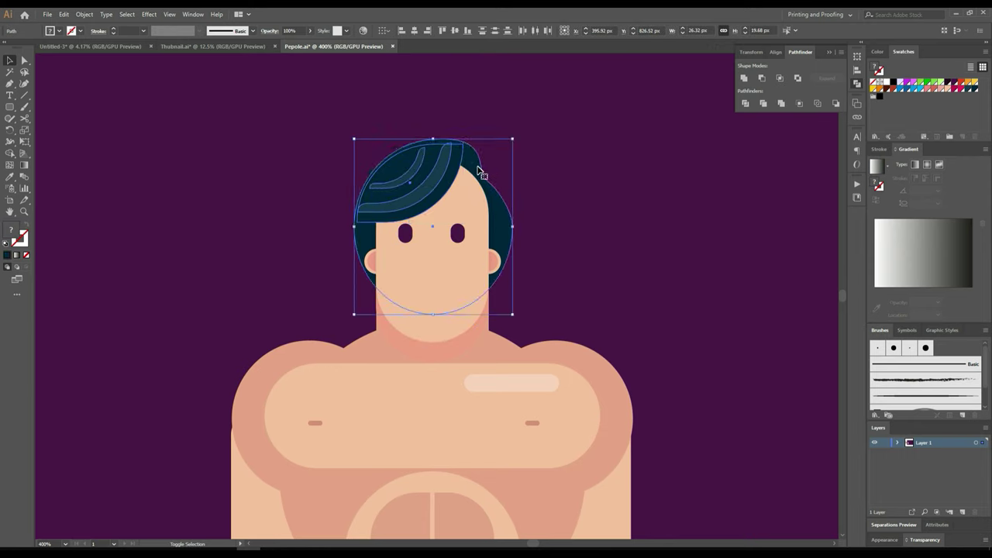
{"action": "key", "text": "ctrl+g"}
{"action": "key", "text": "ctrl+z"}
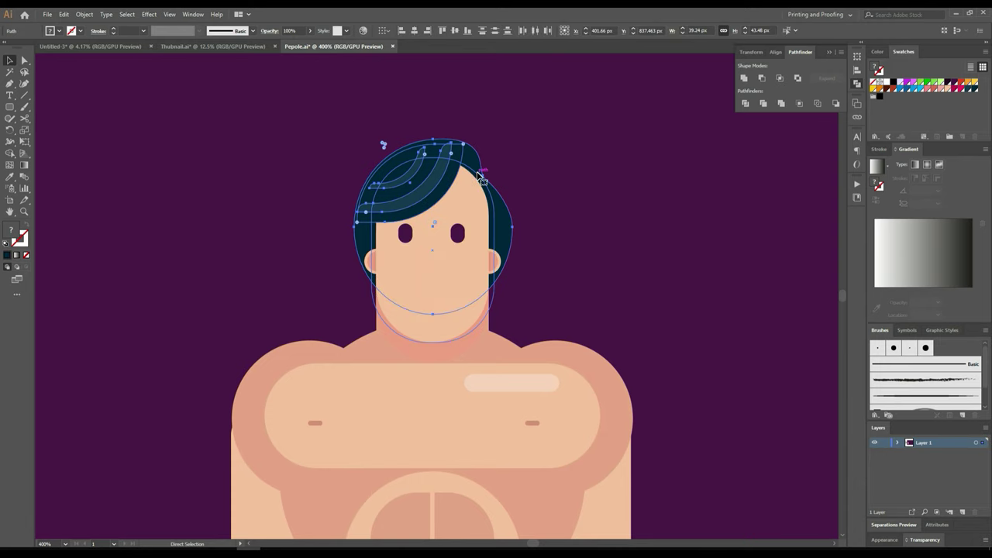
Step: Delete the purple background rectangle and check the head parts' anchor points
{"action": "left_click", "coordinate": [508, 235], "text": "shift"}
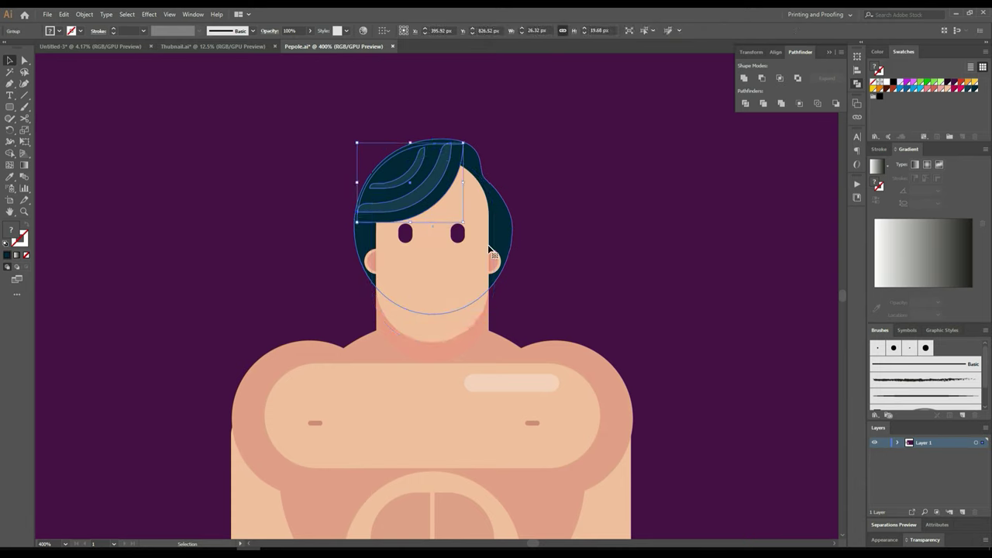
{"action": "left_click_drag", "start_coordinate": [516, 140], "coordinate": [325, 211]}
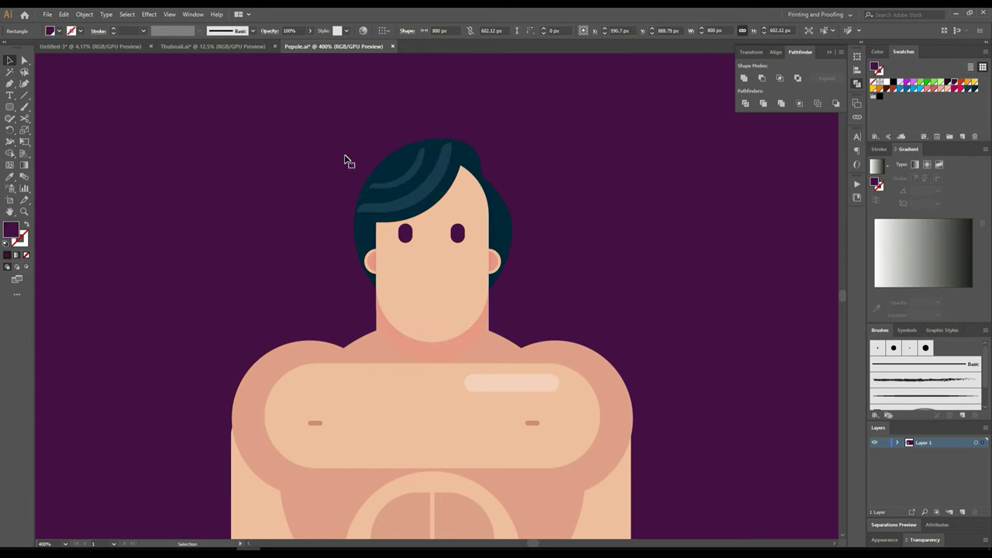
{"action": "key", "text": "Delete"}
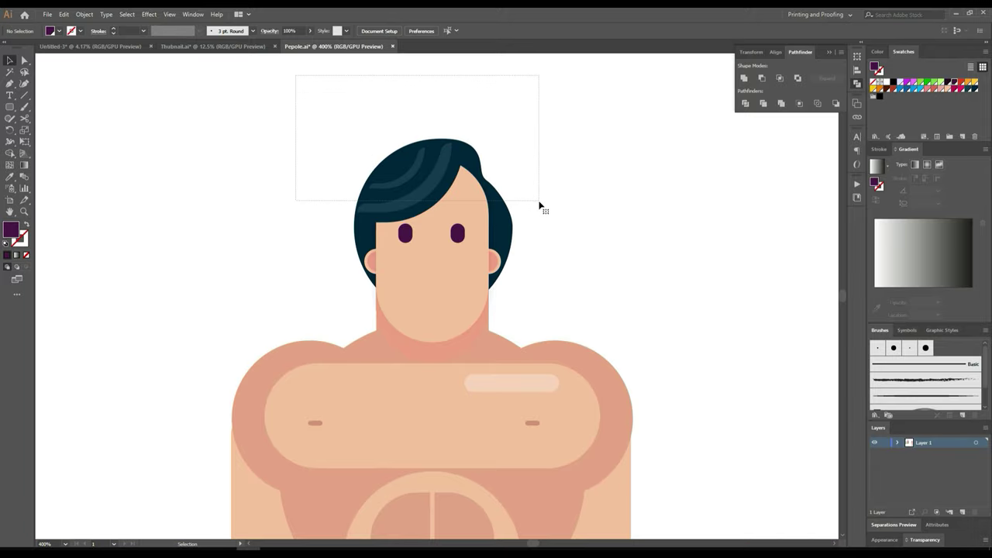
{"action": "left_click_drag", "start_coordinate": [298, 83], "coordinate": [541, 206]}
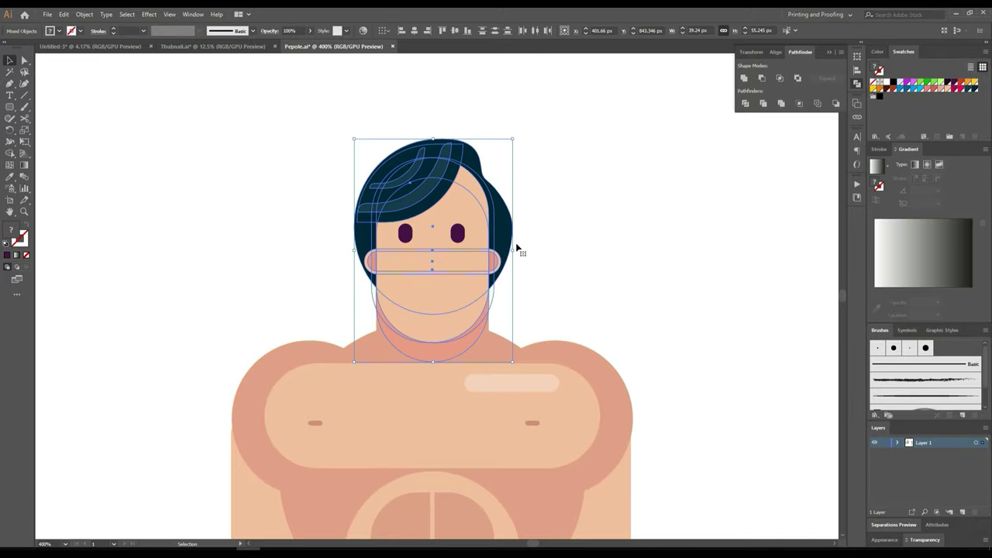
{"action": "key", "text": "a"}
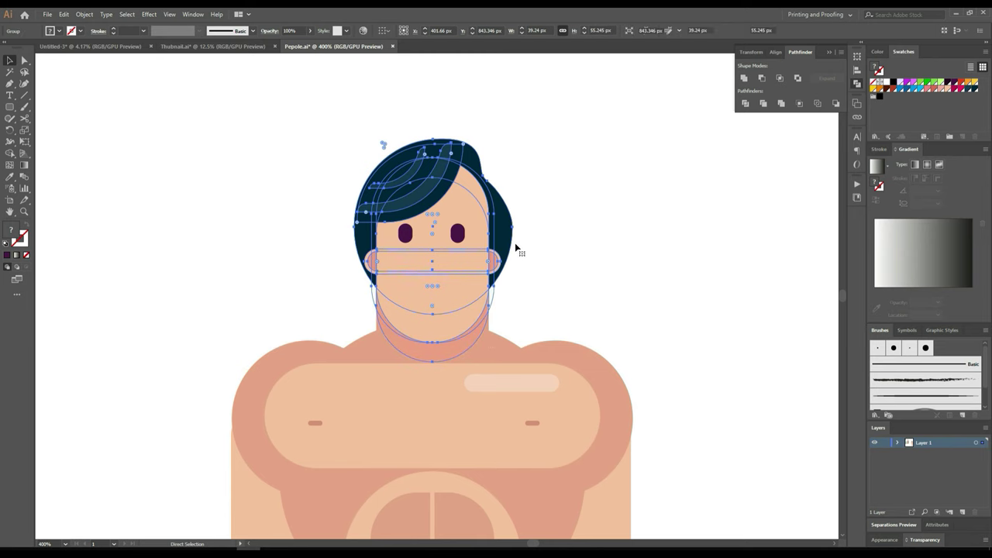
{"action": "key", "text": "v"}
Step: Select the neck group, clear the selection and pan down to the torso
{"action": "scroll", "coordinate": [450, 348], "scroll_direction": "up", "scroll_amount": 2}
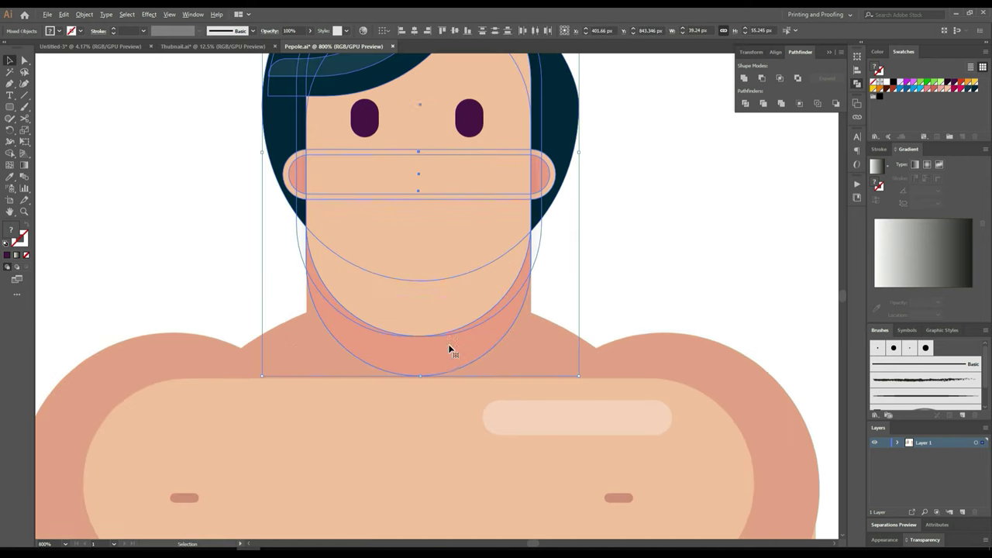
{"action": "left_click", "coordinate": [529, 311]}
{"action": "key", "text": "v"}
{"action": "left_click", "coordinate": [686, 274]}
{"action": "scroll", "coordinate": [686, 274], "scroll_direction": "down", "scroll_amount": 3}
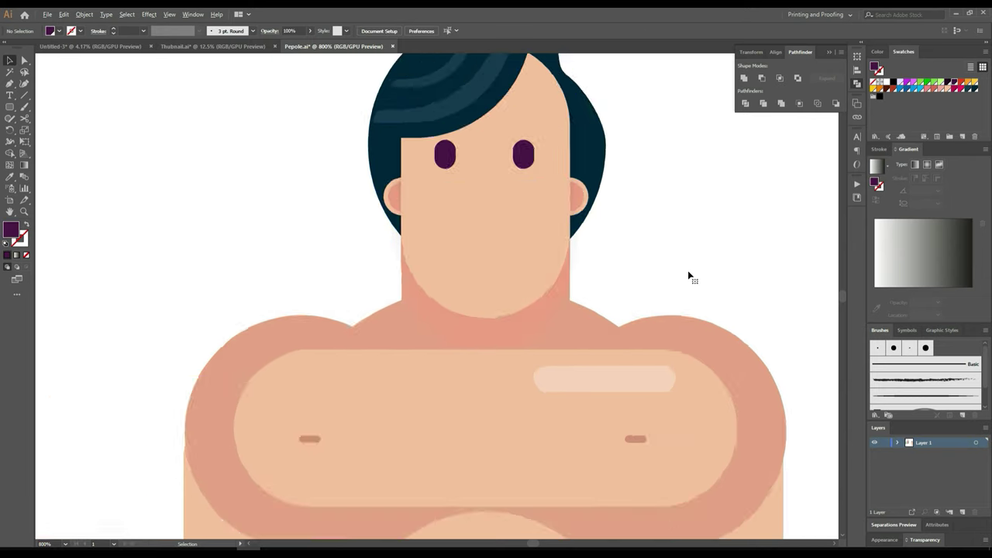
{"action": "mouse_move", "coordinate": [724, 253]}
{"action": "left_mouse_down"}
{"action": "mouse_move", "coordinate": [693, 75]}
{"action": "mouse_move", "coordinate": [669, 231]}
{"action": "left_mouse_up"}
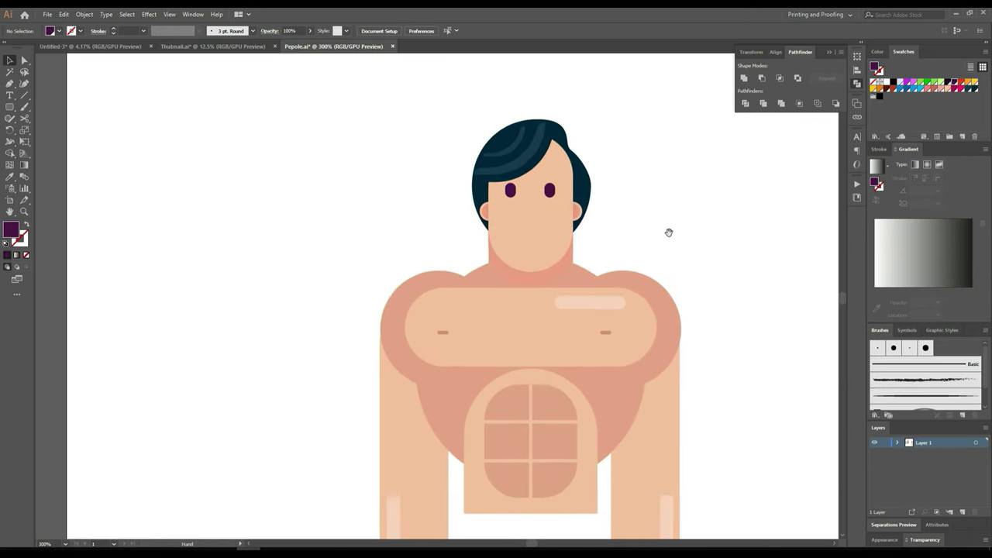
{"action": "scroll", "coordinate": [632, 248], "scroll_direction": "up", "scroll_amount": 2}
Step: Draw a circle below the eyes and delete its top anchor, leaving a half-circle
{"action": "left_click", "coordinate": [204, 160]}
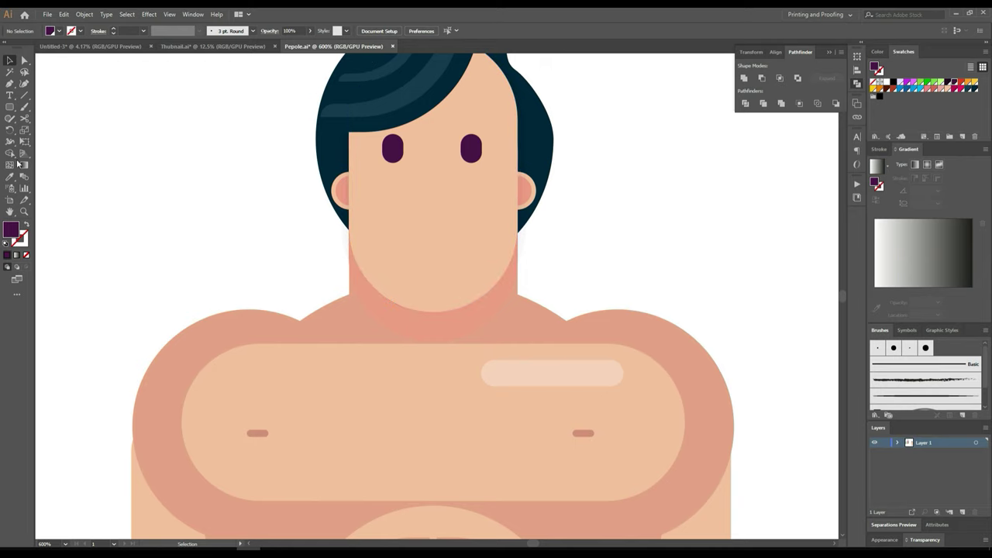
{"action": "left_click_drag", "start_coordinate": [11, 110], "coordinate": [38, 130]}
{"action": "left_click_drag", "start_coordinate": [434, 237], "coordinate": [496, 204]}
{"action": "left_click", "coordinate": [24, 61]}
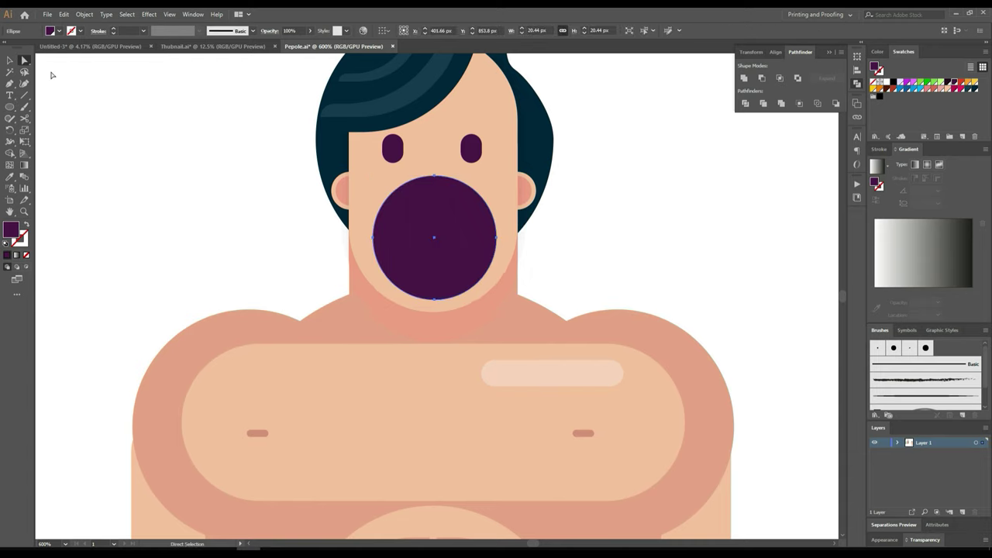
{"action": "left_click", "coordinate": [434, 176]}
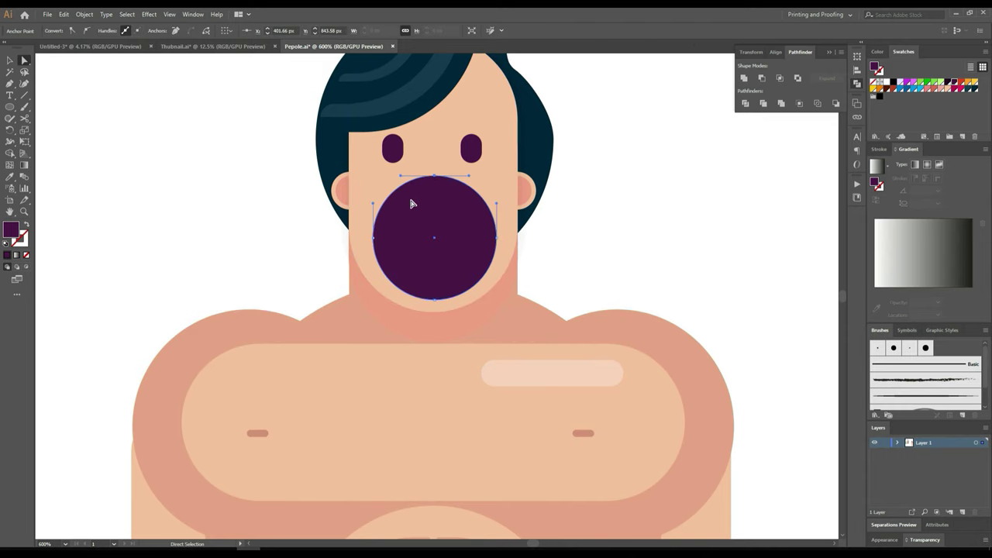
{"action": "key", "text": "Delete"}
Step: Fill the half-circle mouth white and move it up just below the eyes
{"action": "scroll", "coordinate": [284, 230], "scroll_direction": "down", "scroll_amount": 2}
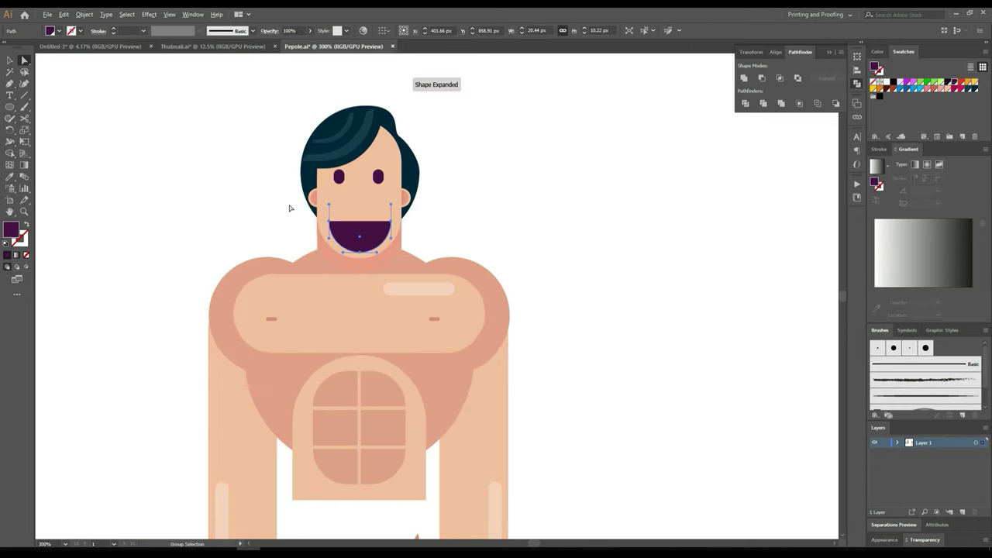
{"action": "mouse_move", "coordinate": [290, 208]}
{"action": "left_mouse_down"}
{"action": "mouse_move", "coordinate": [367, 222]}
{"action": "mouse_move", "coordinate": [289, 199]}
{"action": "left_mouse_up"}
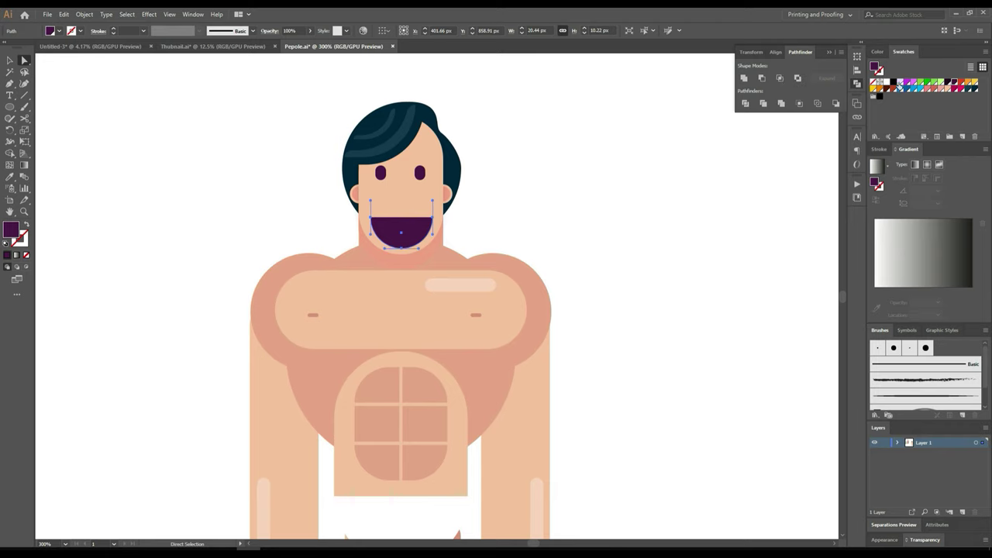
{"action": "left_click", "coordinate": [884, 82]}
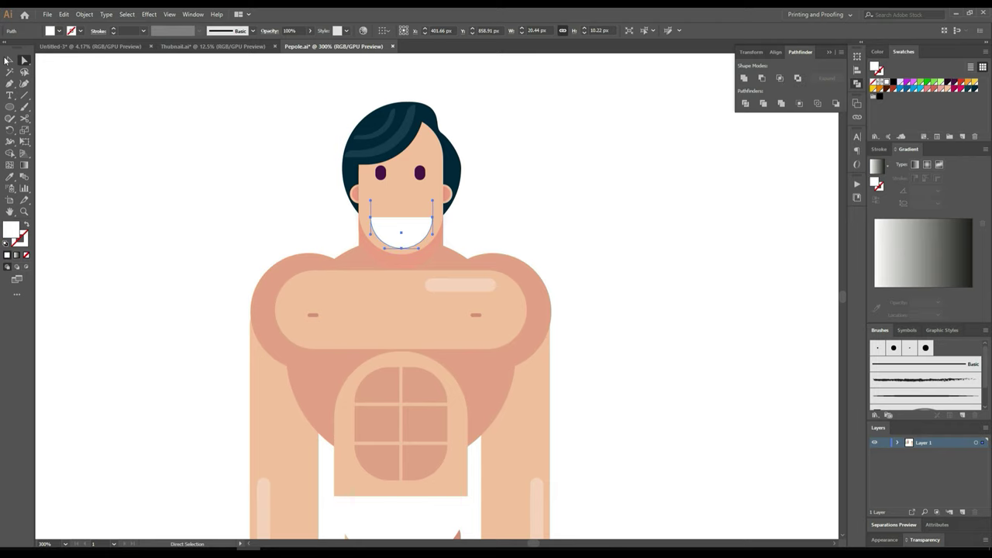
{"action": "left_click", "coordinate": [10, 61]}
{"action": "scroll", "coordinate": [373, 173], "scroll_direction": "up", "scroll_amount": 2}
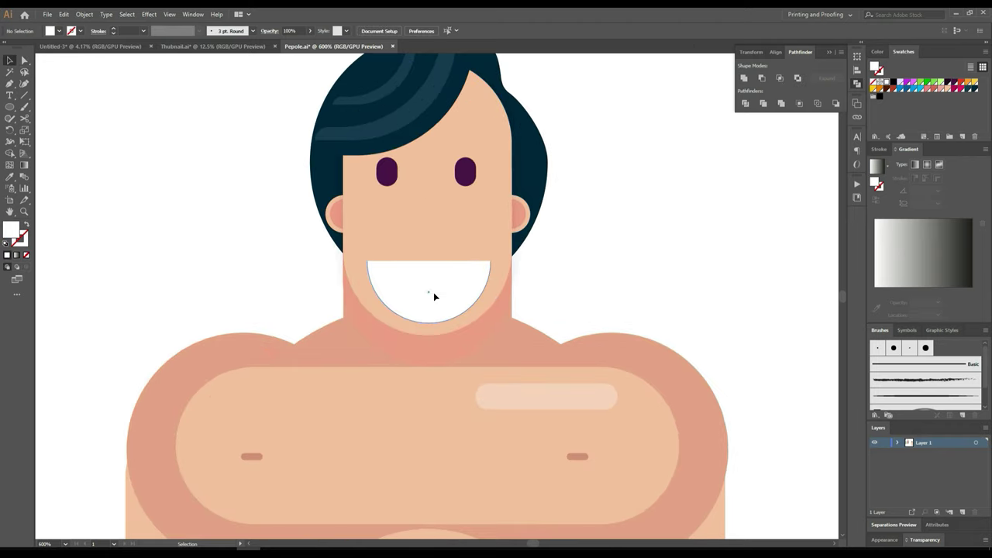
{"action": "left_click_drag", "start_coordinate": [434, 305], "coordinate": [437, 263]}
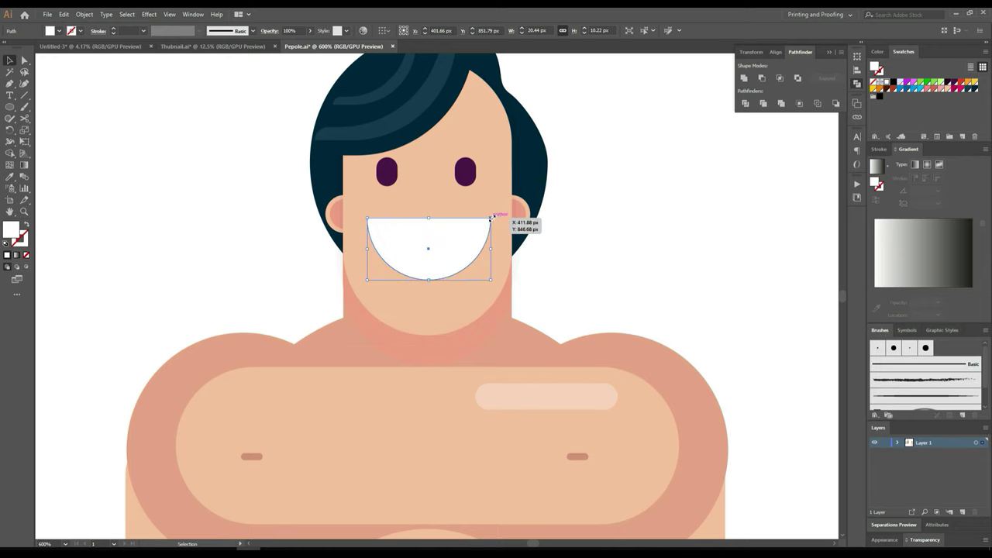
{"action": "left_click_drag", "start_coordinate": [489, 221], "coordinate": [488, 224]}
{"action": "key", "text": "ctrl+z"}
{"action": "left_click", "coordinate": [627, 272]}
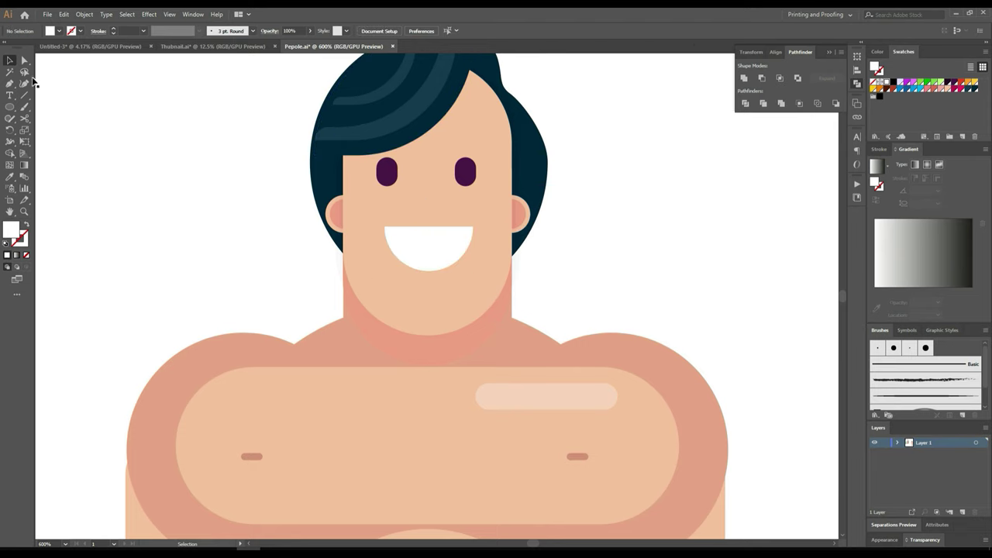
Step: Draw two overlapping small ellipses and subtract the upper one to form a curved nose
{"action": "left_click", "coordinate": [10, 107]}
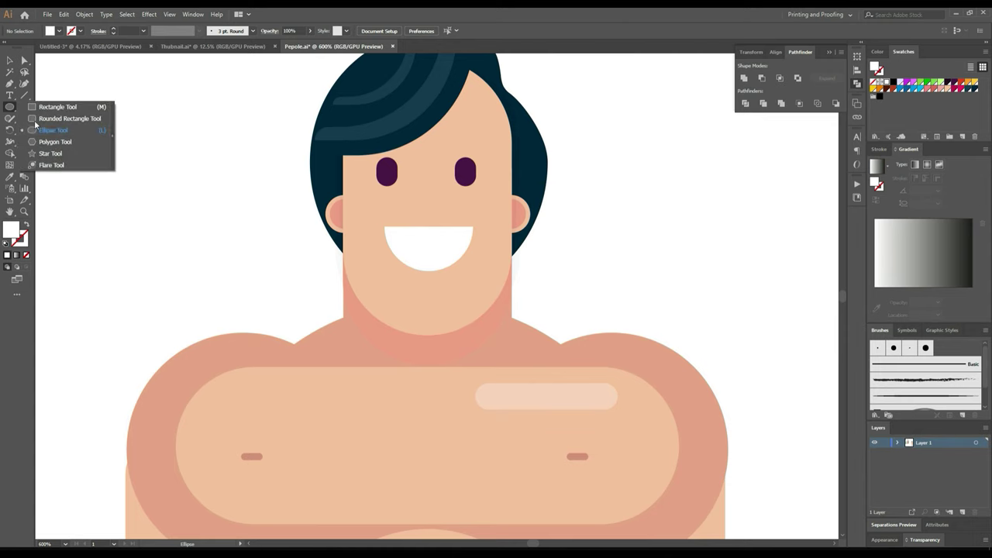
{"action": "left_click", "coordinate": [52, 130]}
{"action": "mouse_move", "coordinate": [138, 196]}
{"action": "left_mouse_down"}
{"action": "mouse_move", "coordinate": [207, 233]}
{"action": "mouse_move", "coordinate": [190, 207]}
{"action": "left_mouse_up"}
{"action": "left_click", "coordinate": [8, 64]}
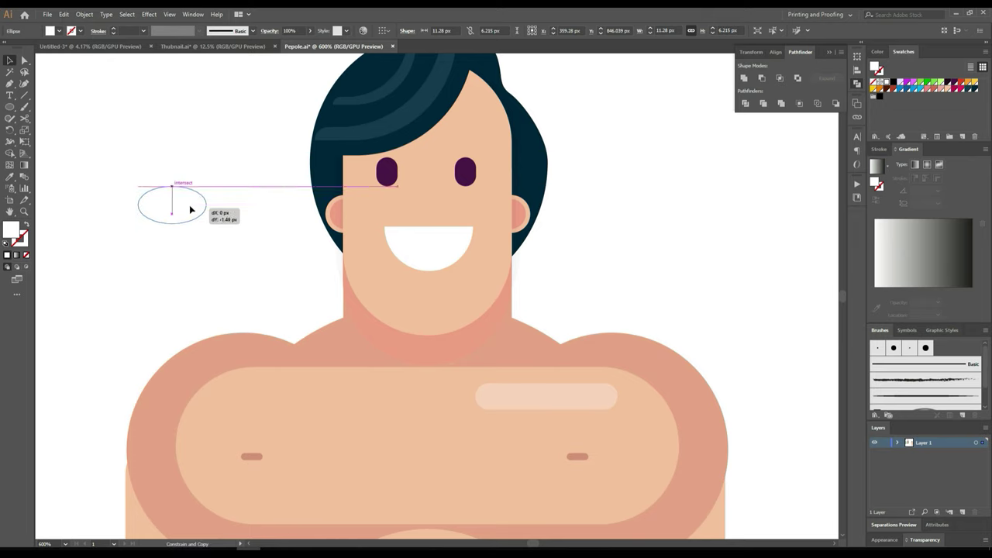
{"action": "left_click", "coordinate": [237, 168]}
{"action": "left_click_drag", "start_coordinate": [239, 156], "coordinate": [117, 261]}
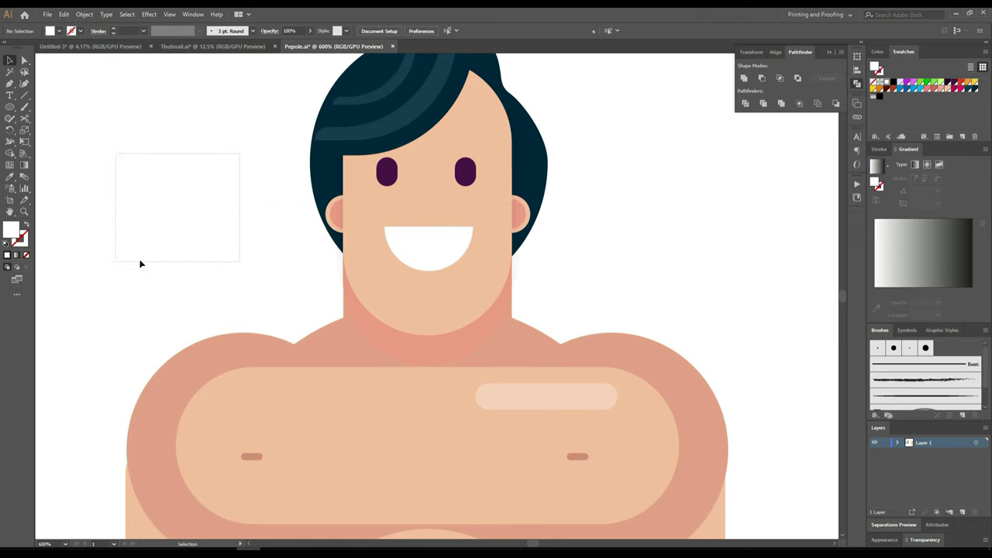
{"action": "left_click", "coordinate": [762, 78]}
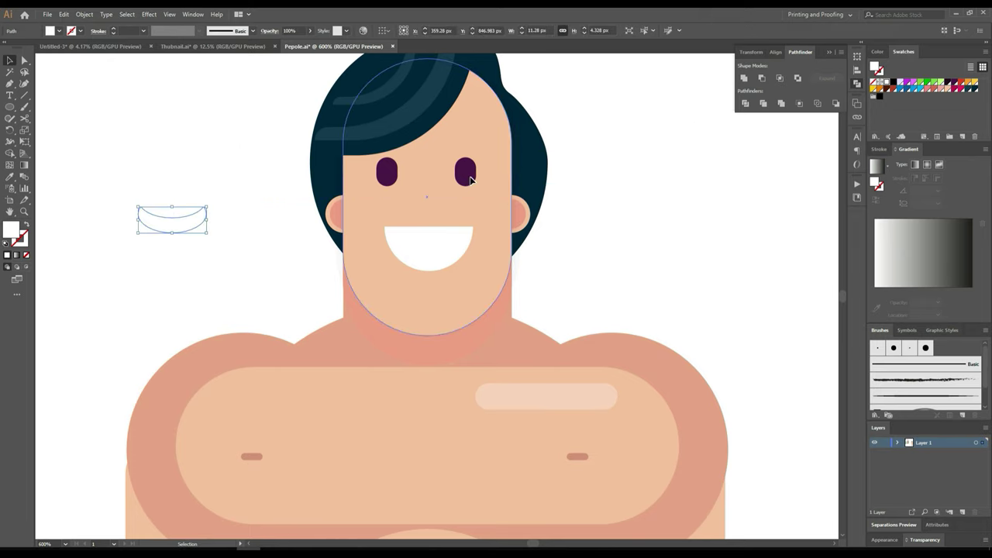
Step: Move the curved nose onto the face and give it the salmon pink of the neck shadow
{"action": "left_click_drag", "start_coordinate": [197, 222], "coordinate": [449, 207]}
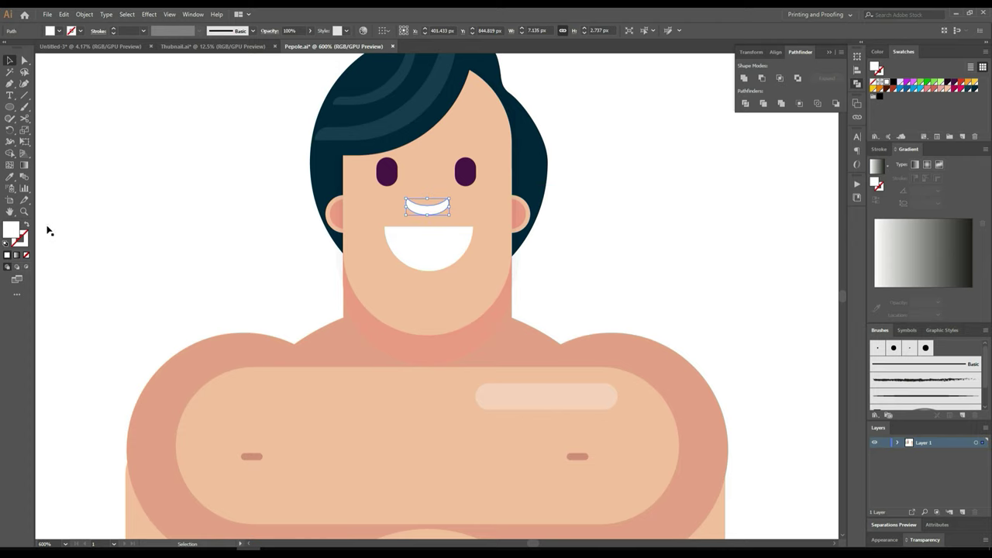
{"action": "left_click", "coordinate": [10, 177]}
{"action": "left_click", "coordinate": [388, 322]}
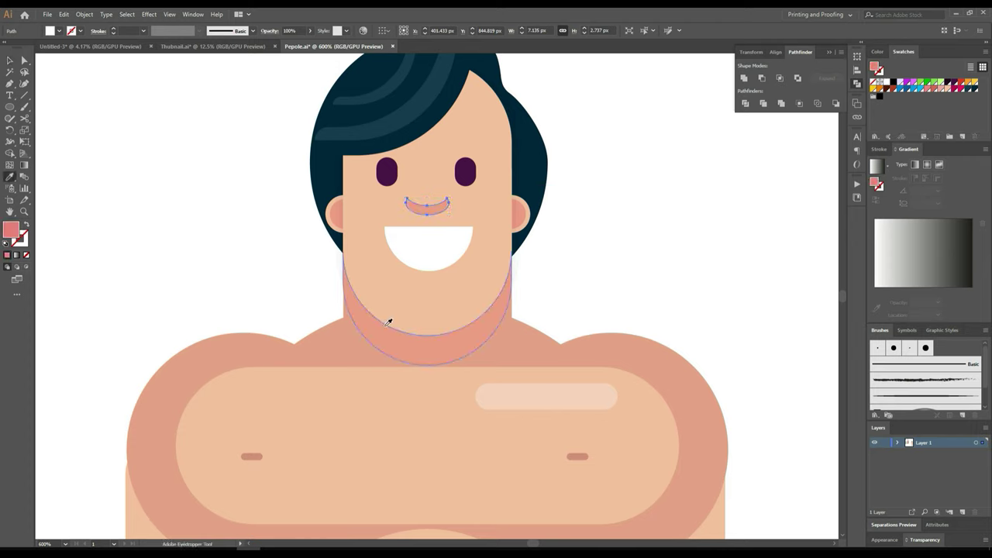
{"action": "left_click", "coordinate": [341, 328]}
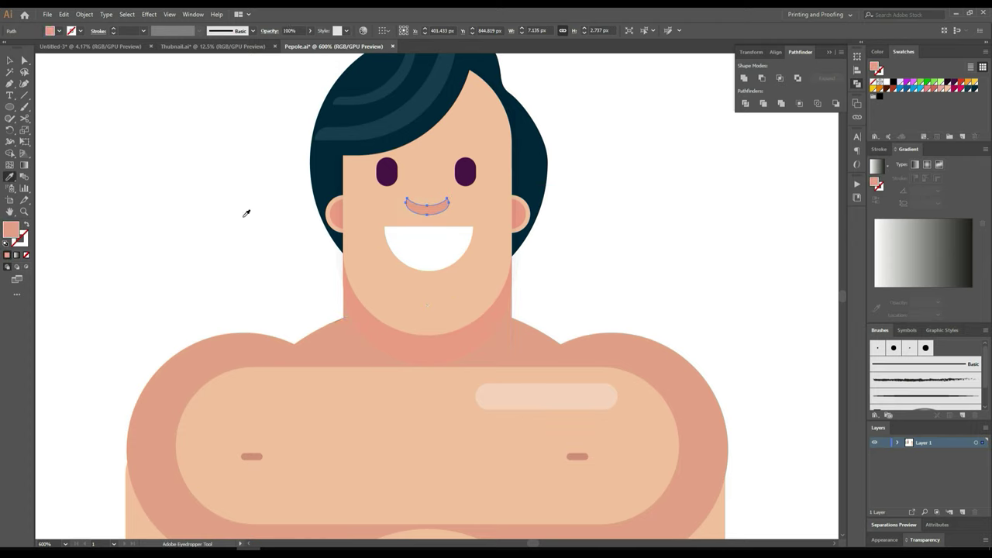
{"action": "left_click", "coordinate": [10, 59]}
{"action": "left_click", "coordinate": [142, 129]}
{"action": "scroll", "coordinate": [349, 203], "scroll_direction": "up", "scroll_amount": 2}
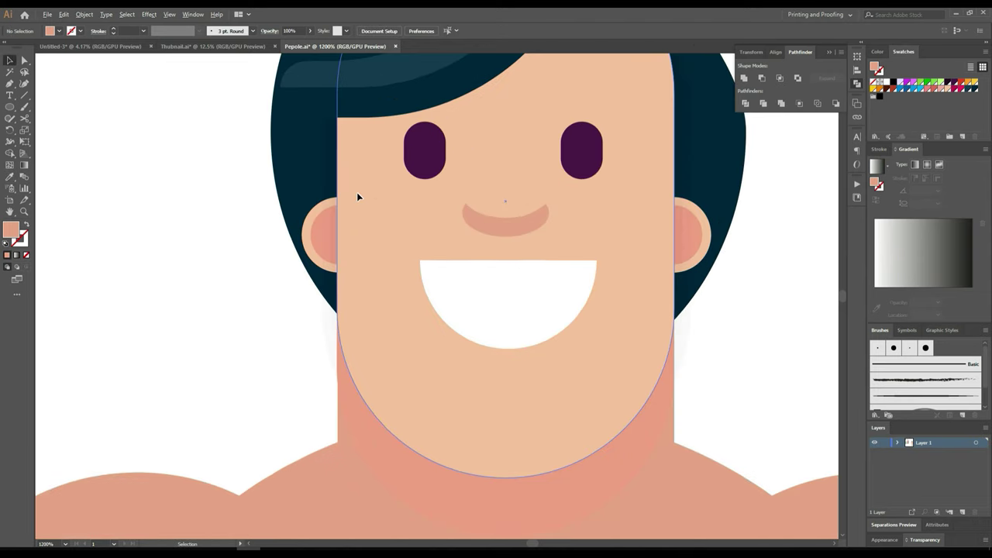
{"action": "scroll", "coordinate": [431, 221], "scroll_direction": "down", "scroll_amount": 1}
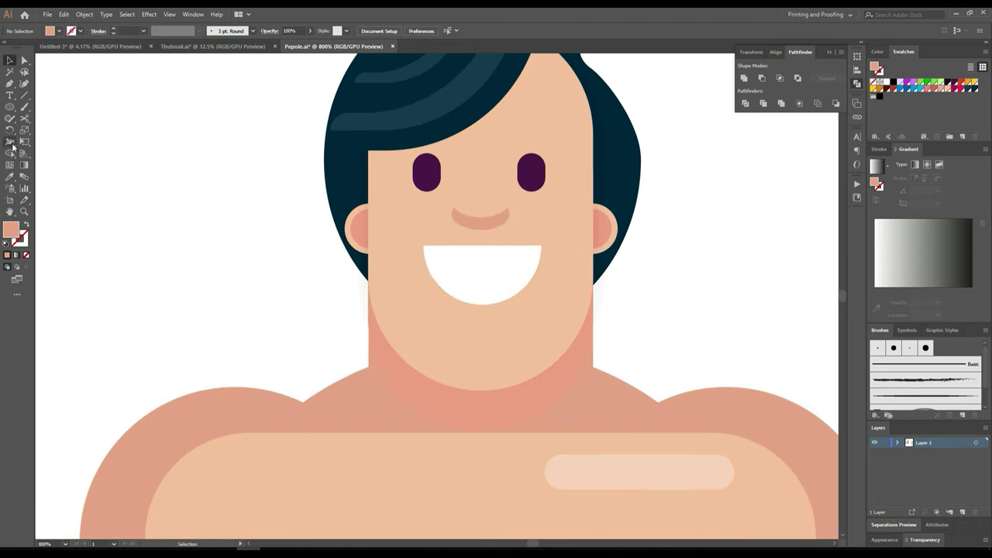
Step: Draw a cheek circle, copy it to the other cheek and select both
{"action": "left_click", "coordinate": [10, 106]}
{"action": "mouse_move", "coordinate": [391, 228]}
{"action": "left_mouse_down"}
{"action": "mouse_move", "coordinate": [416, 255]}
{"action": "mouse_move", "coordinate": [417, 215]}
{"action": "mouse_move", "coordinate": [562, 222]}
{"action": "left_mouse_up"}
{"action": "left_click", "coordinate": [10, 61]}
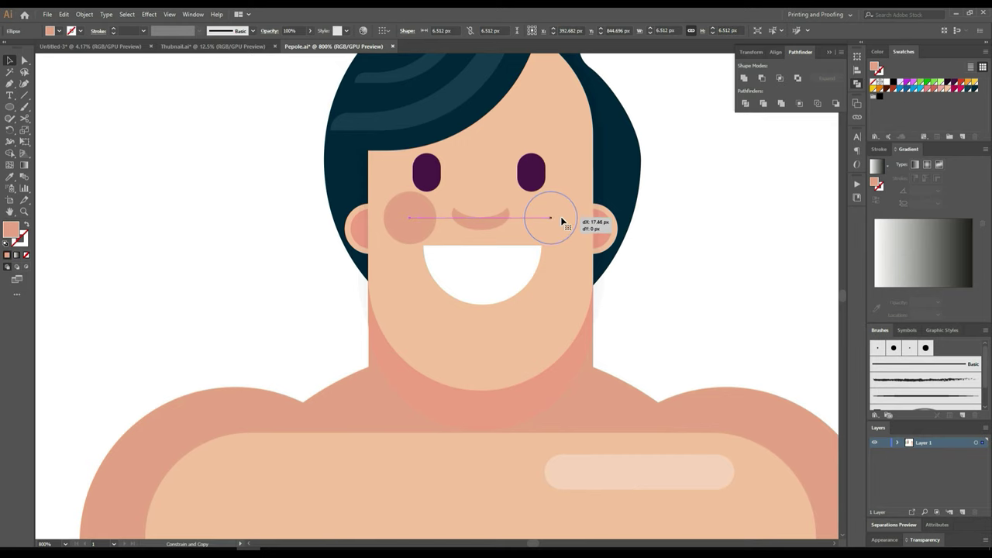
{"action": "left_click_drag", "start_coordinate": [563, 222], "coordinate": [562, 222]}
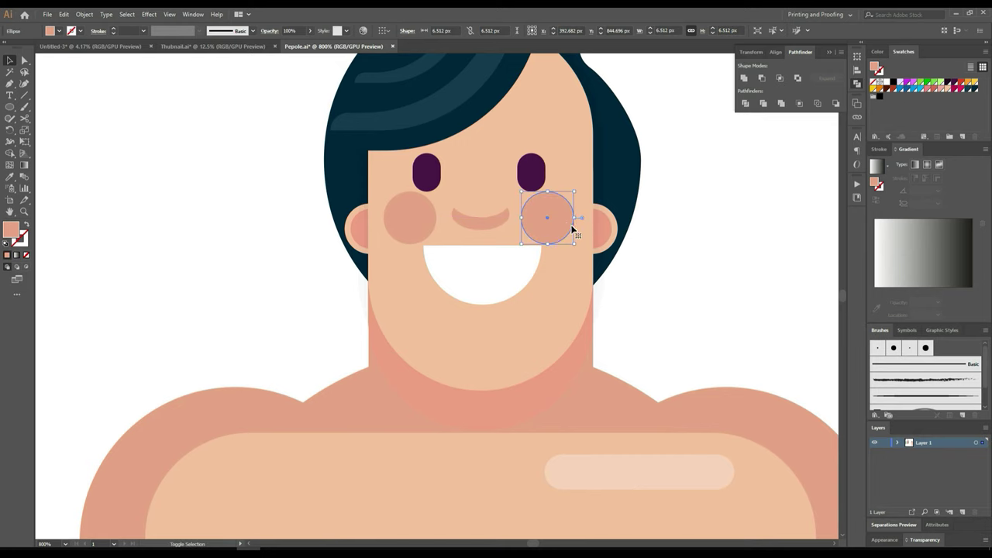
{"action": "key", "text": "ctrl+minus"}
{"action": "key", "text": "ctrl+minus"}
{"action": "key", "text": "ctrl+minus"}
{"action": "left_click", "coordinate": [509, 226], "text": "shift"}
{"action": "key", "text": "ctrl+minus"}
{"action": "key", "text": "ctrl+minus"}
{"action": "key", "text": "ctrl+minus"}
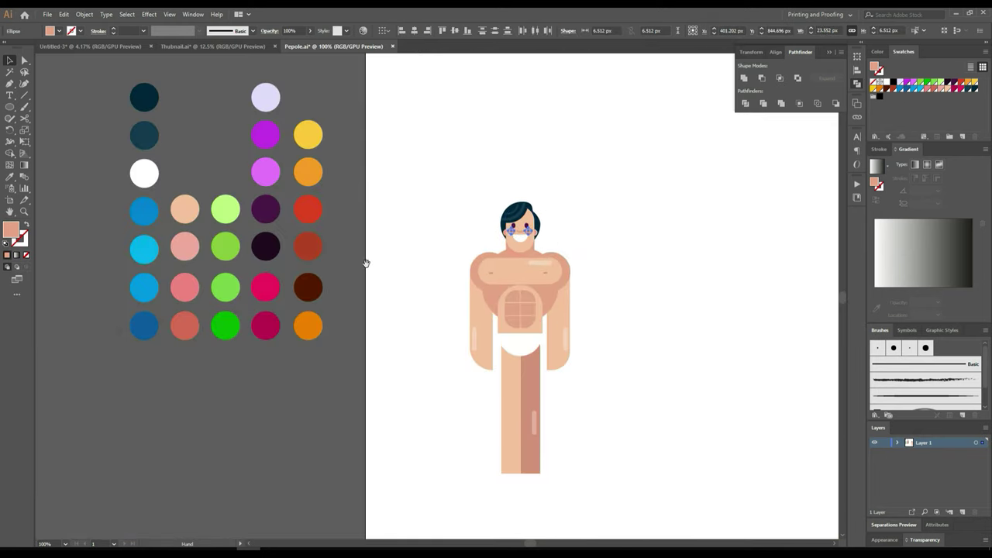
Step: Fill both cheeks light pink and shrink them slightly
{"action": "left_click", "coordinate": [10, 177]}
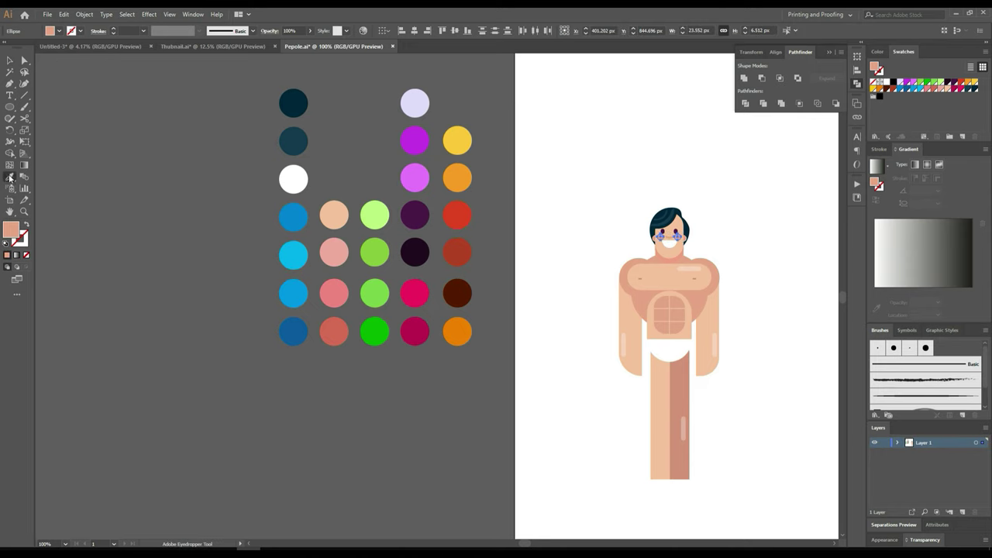
{"action": "left_click", "coordinate": [346, 286]}
{"action": "left_click", "coordinate": [343, 261]}
{"action": "key", "text": "v"}
{"action": "scroll", "coordinate": [695, 221], "scroll_direction": "up", "scroll_amount": 3}
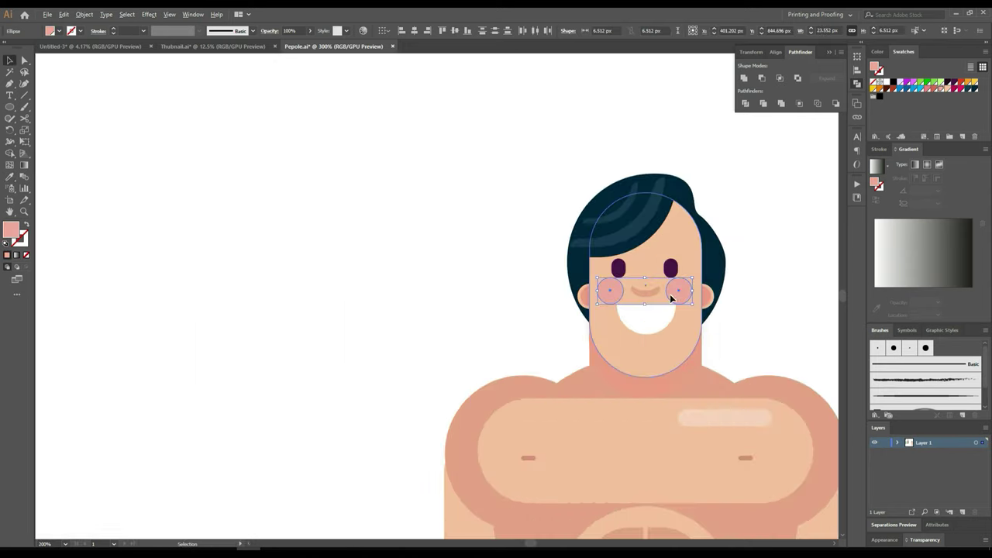
{"action": "scroll", "coordinate": [687, 284], "scroll_direction": "up", "scroll_amount": 3}
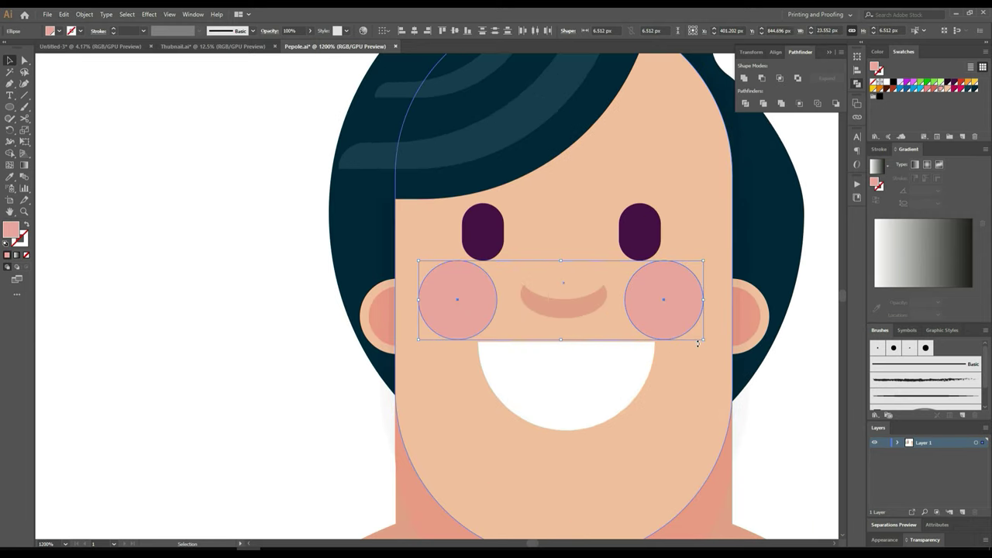
{"action": "left_click_drag", "start_coordinate": [704, 342], "coordinate": [697, 334]}
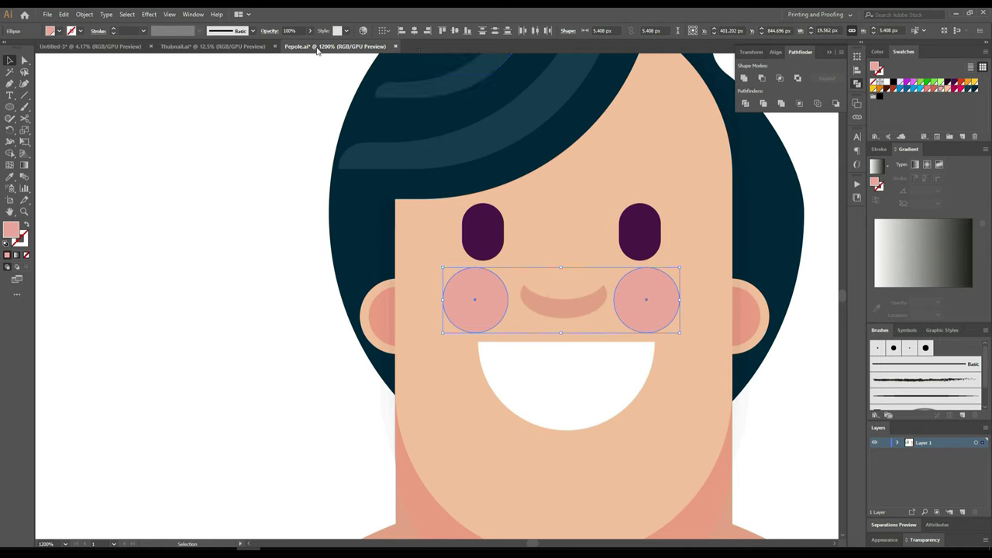
Step: Set the cheeks' opacity to 80%
{"action": "left_click", "coordinate": [287, 30]}
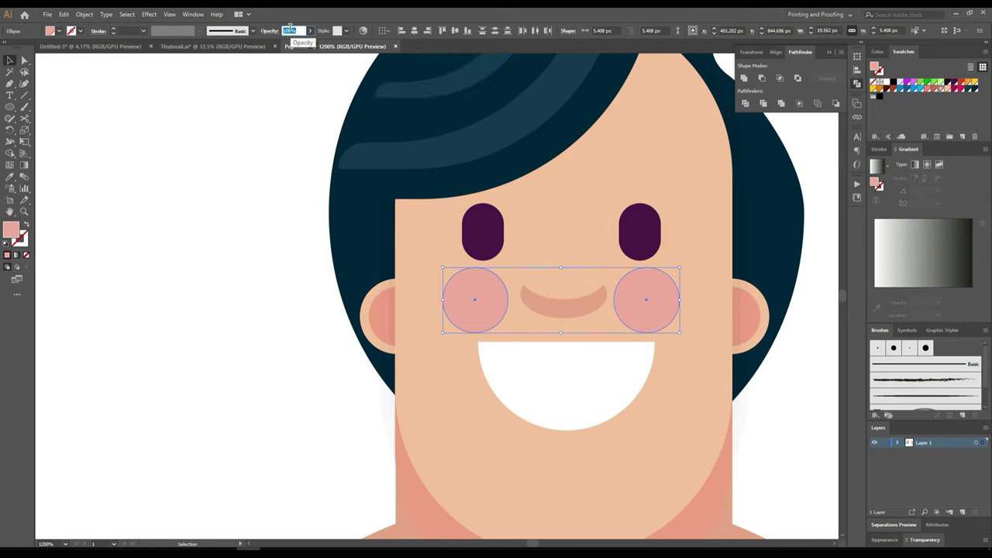
{"action": "type", "text": "80"}
{"action": "left_click", "coordinate": [252, 190]}
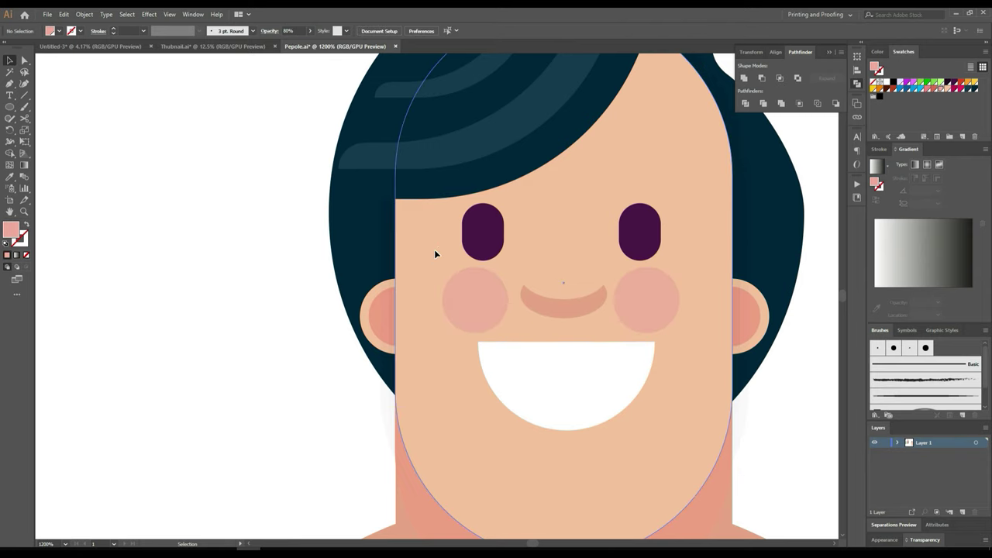
Step: Make both eyes black
{"action": "left_click", "coordinate": [488, 243]}
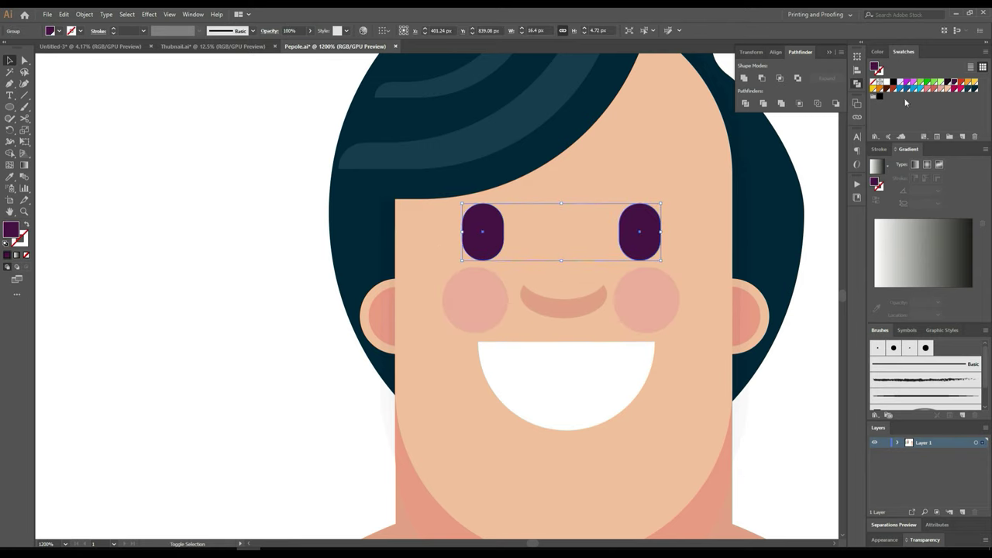
{"action": "left_click", "coordinate": [879, 97]}
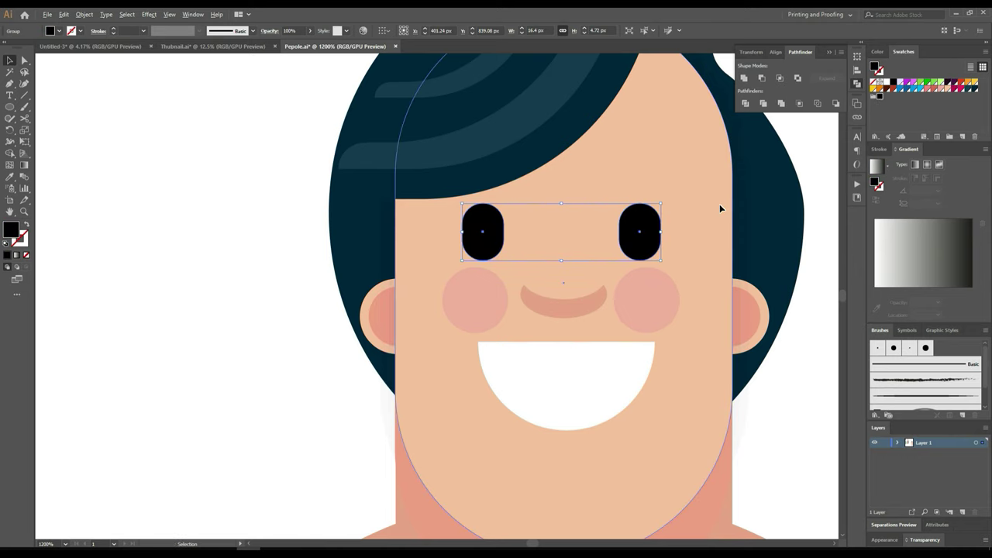
{"action": "scroll", "coordinate": [719, 204], "scroll_direction": "down", "scroll_amount": 2}
{"action": "scroll", "coordinate": [714, 200], "scroll_direction": "down", "scroll_amount": 3}
{"action": "left_click", "coordinate": [605, 176]}
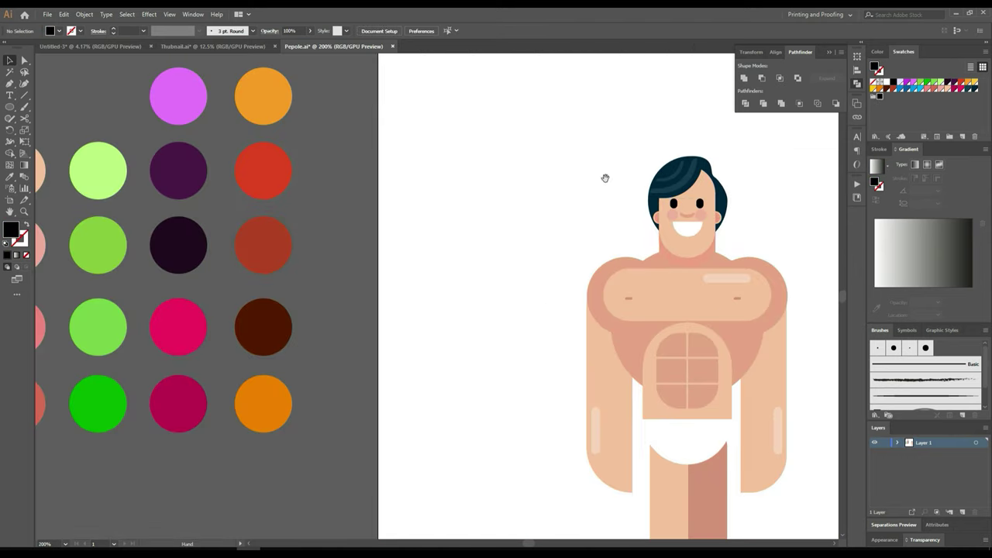
Step: Group the entire figure and move it down and to the left
{"action": "left_click_drag", "start_coordinate": [605, 176], "coordinate": [438, 97]}
{"action": "scroll", "coordinate": [437, 97], "scroll_direction": "down", "scroll_amount": 2}
{"action": "left_click_drag", "start_coordinate": [600, 98], "coordinate": [382, 412]}
{"action": "key", "text": "ctrl+g"}
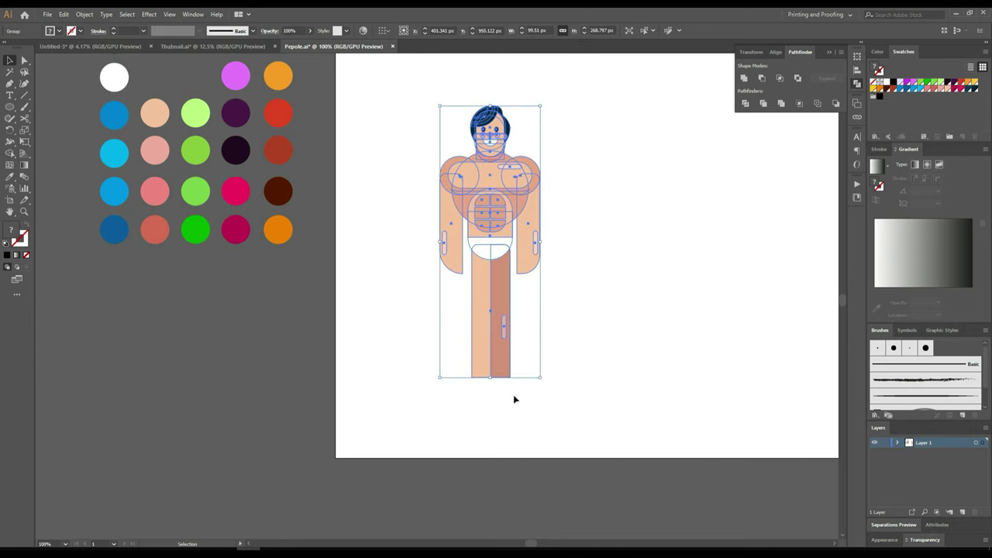
{"action": "left_click_drag", "start_coordinate": [508, 371], "coordinate": [467, 427]}
{"action": "left_click", "coordinate": [672, 389]}
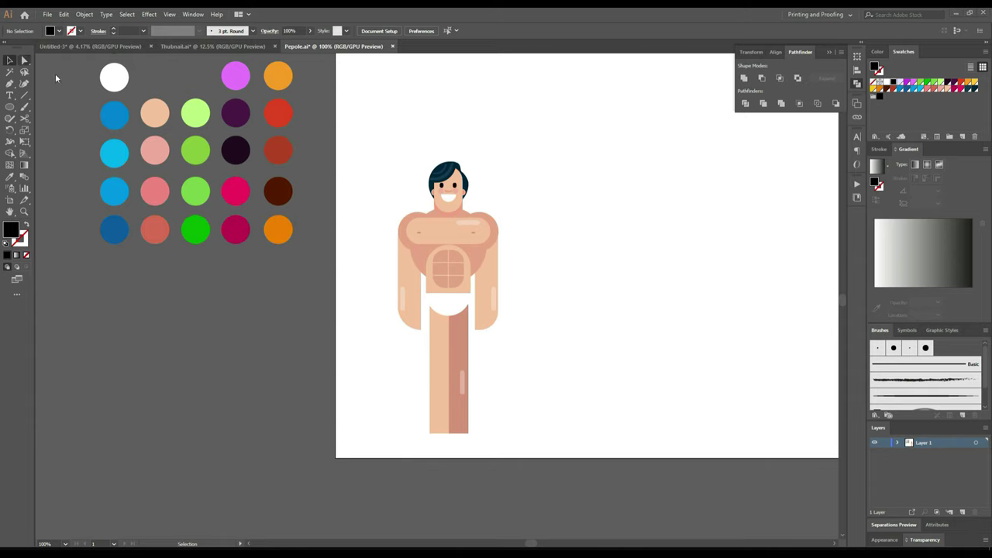
Step: Fill the white underpants with the blue swatch colour
{"action": "key", "text": "a"}
{"action": "scroll", "coordinate": [511, 320], "scroll_direction": "up", "scroll_amount": 1}
{"action": "scroll", "coordinate": [512, 321], "scroll_direction": "up", "scroll_amount": 1}
{"action": "left_click", "coordinate": [390, 291]}
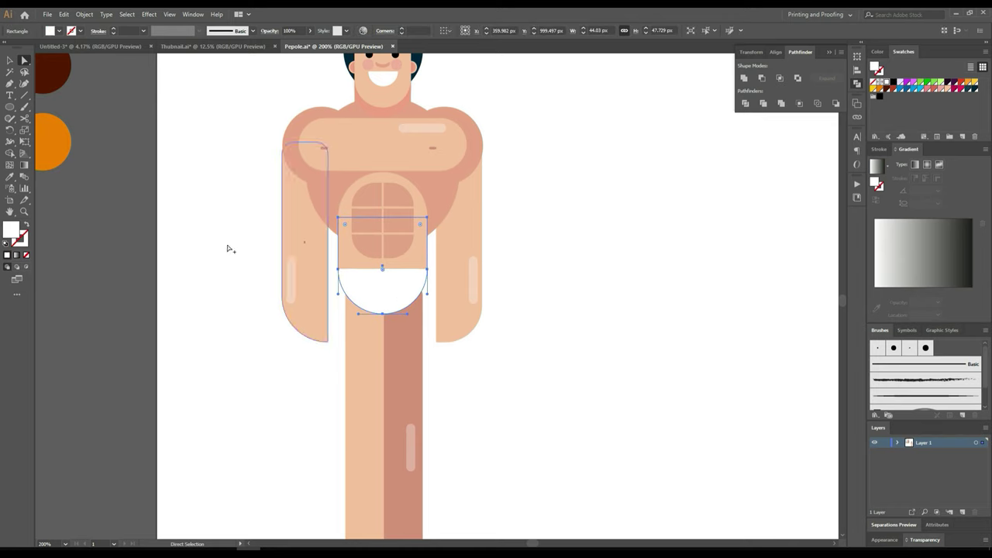
{"action": "scroll", "coordinate": [227, 248], "scroll_direction": "down", "scroll_amount": 2}
{"action": "scroll", "coordinate": [195, 243], "scroll_direction": "down", "scroll_amount": 1}
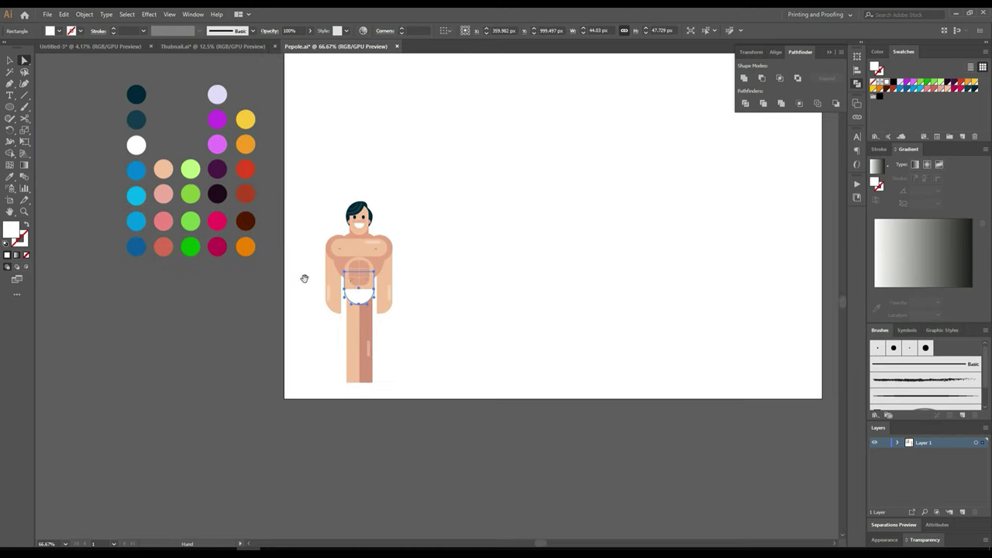
{"action": "left_click", "coordinate": [10, 177]}
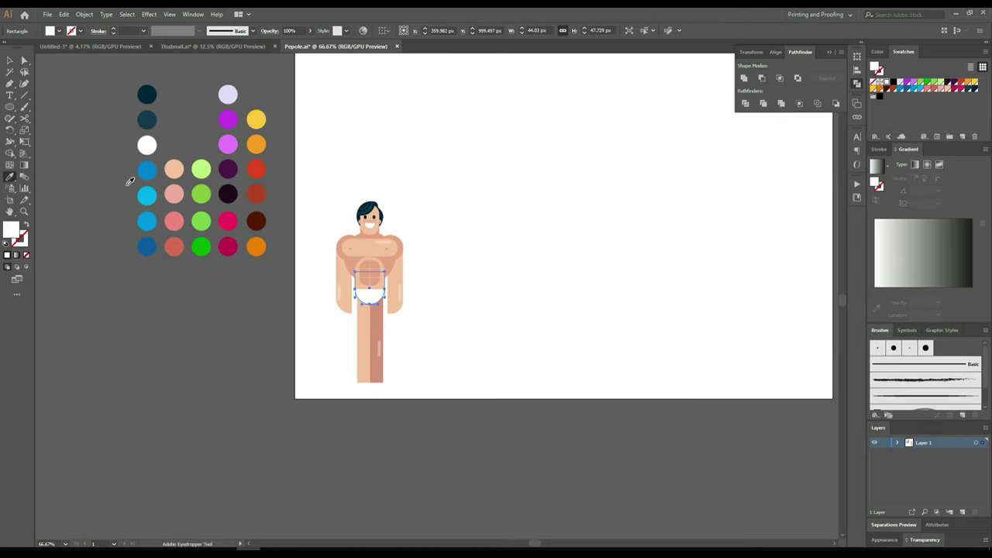
{"action": "left_click", "coordinate": [149, 222]}
Step: Fill the left leg with the same blue as the underpants
{"action": "key", "text": "a"}
{"action": "scroll", "coordinate": [334, 351], "scroll_direction": "up", "scroll_amount": 2}
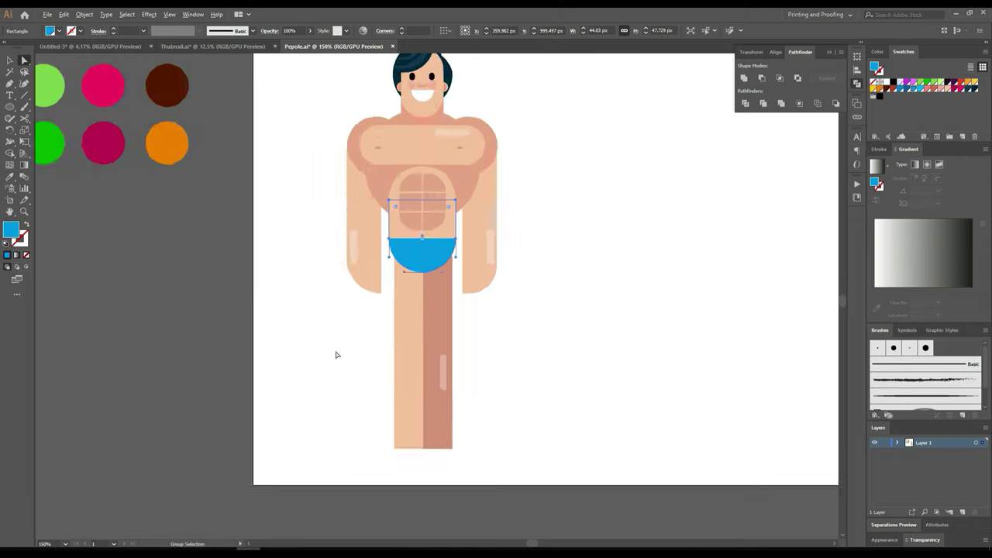
{"action": "scroll", "coordinate": [426, 348], "scroll_direction": "up", "scroll_amount": 1}
{"action": "left_click", "coordinate": [424, 351], "text": "shift"}
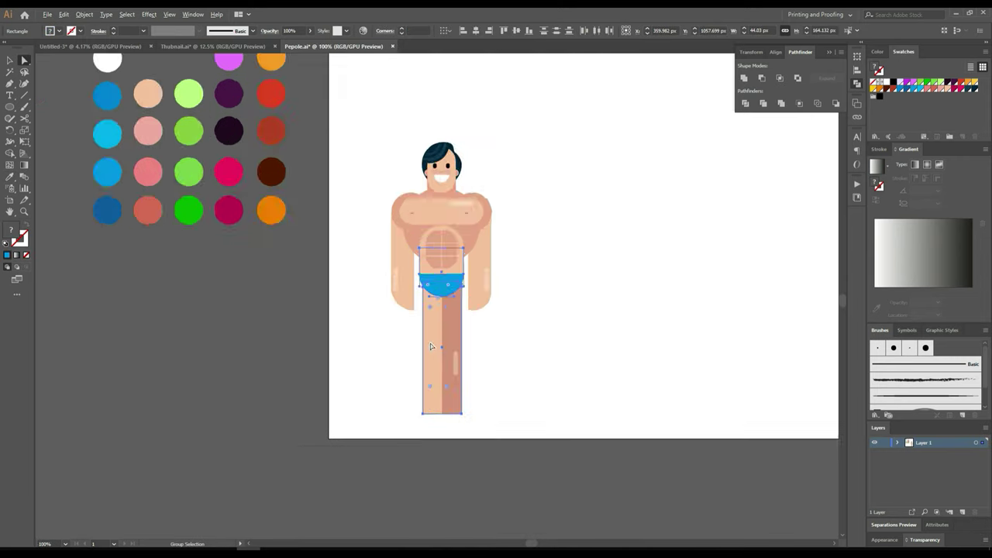
{"action": "scroll", "coordinate": [430, 343], "scroll_direction": "down", "scroll_amount": 2}
{"action": "scroll", "coordinate": [430, 344], "scroll_direction": "down", "scroll_amount": 1}
{"action": "left_click", "coordinate": [12, 178]}
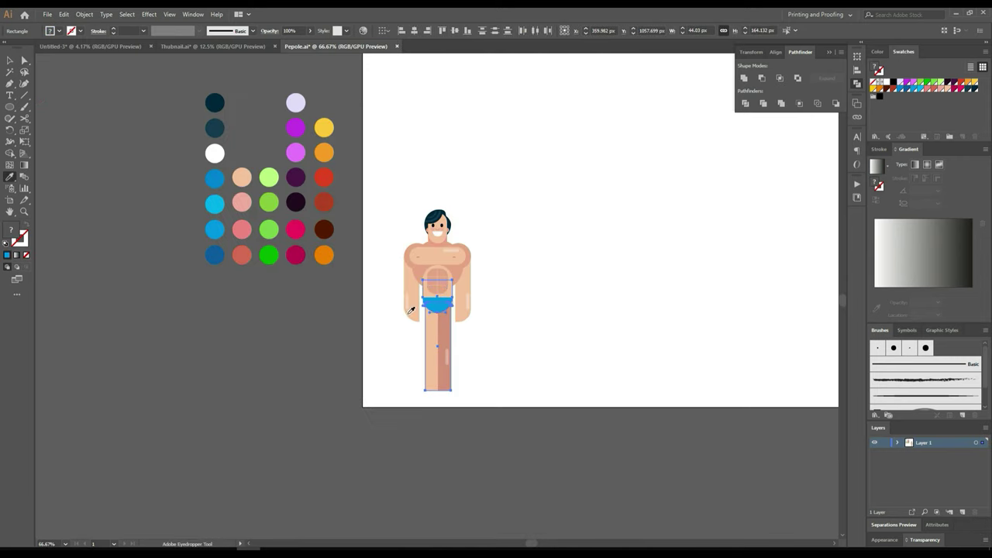
{"action": "left_click", "coordinate": [443, 305]}
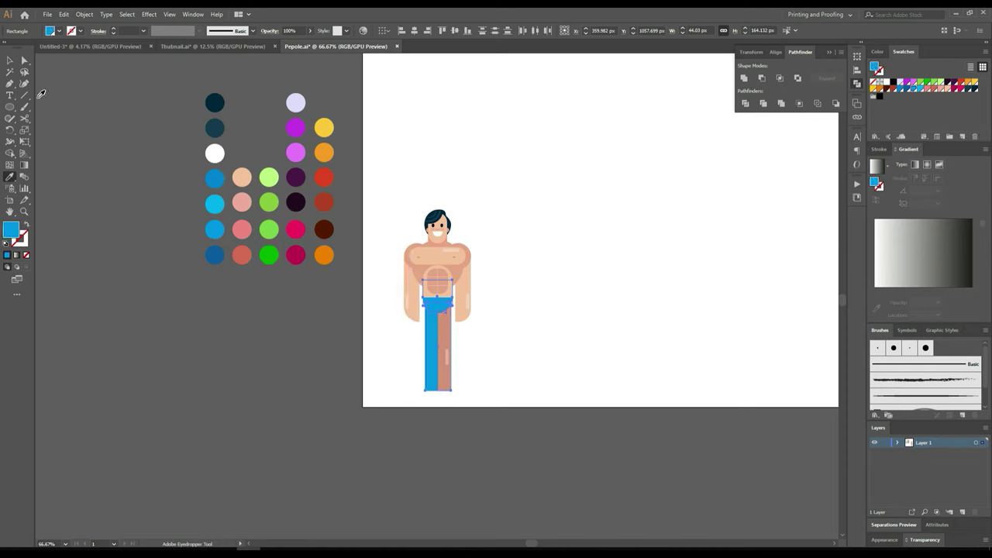
Step: Fill the right leg with a darker blue
{"action": "left_click", "coordinate": [24, 60]}
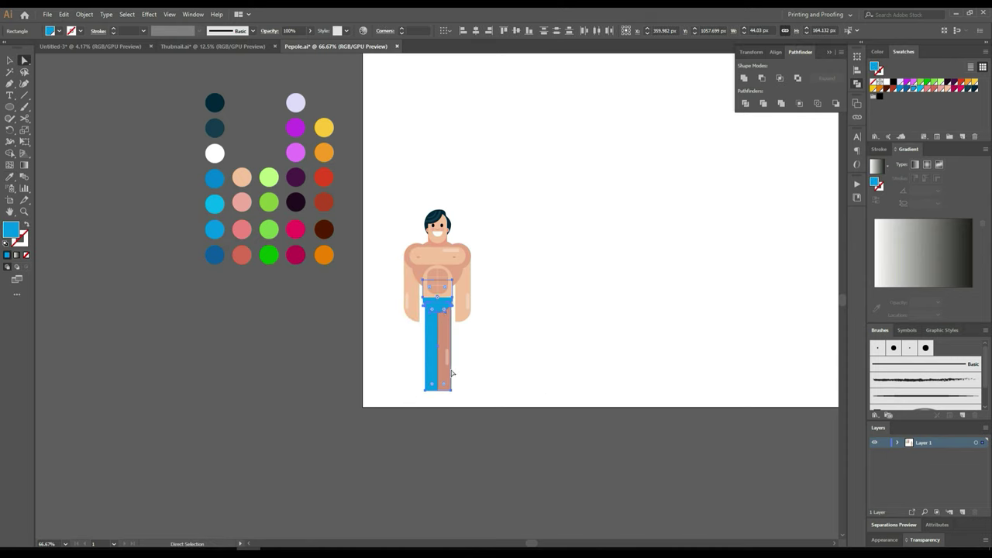
{"action": "left_click", "coordinate": [448, 378]}
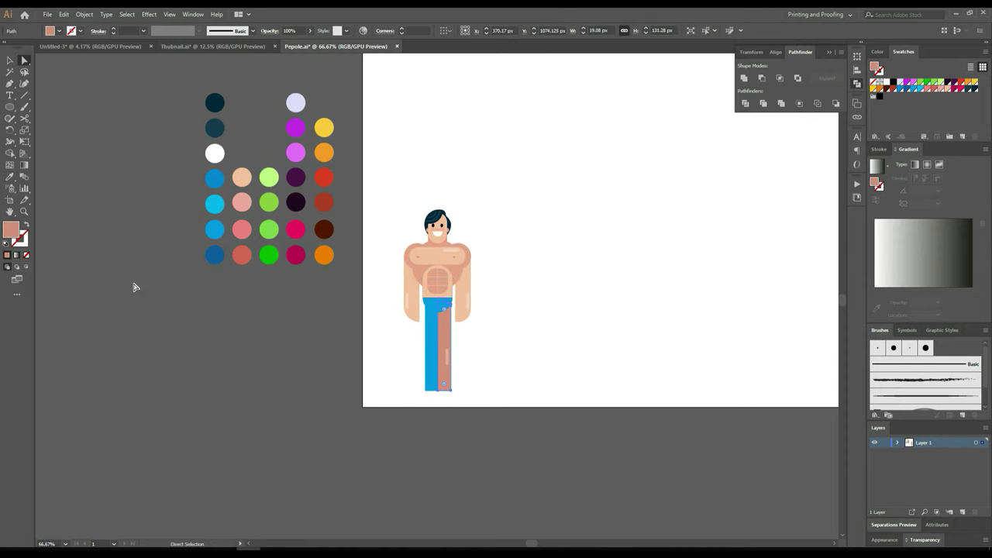
{"action": "left_click", "coordinate": [15, 186]}
{"action": "left_click", "coordinate": [10, 177]}
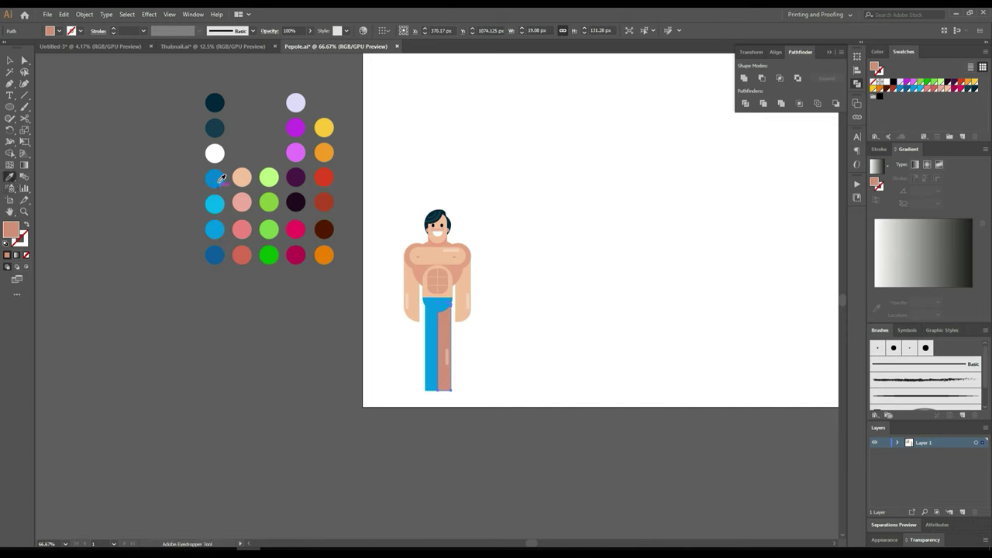
{"action": "left_click", "coordinate": [217, 181]}
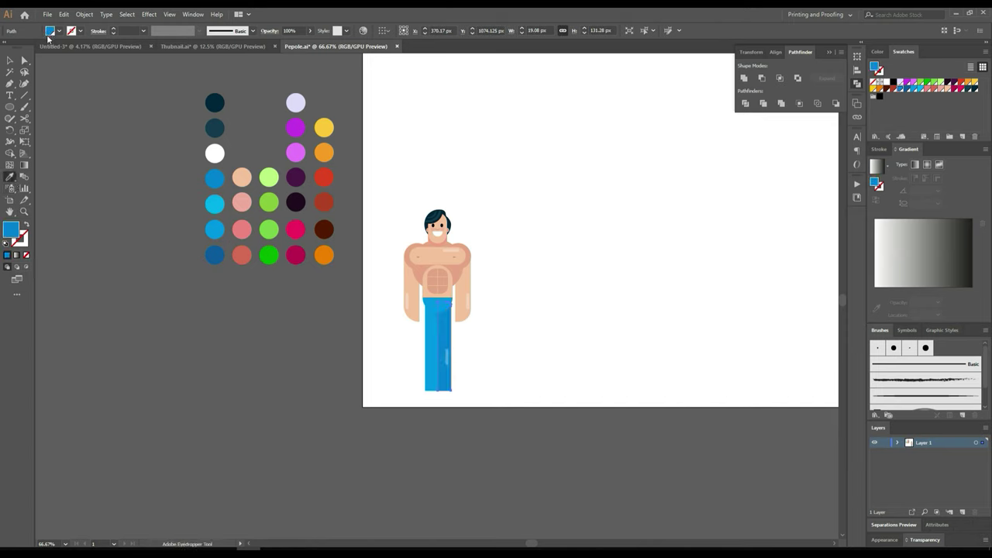
{"action": "left_click", "coordinate": [8, 61]}
{"action": "scroll", "coordinate": [473, 329], "scroll_direction": "up", "scroll_amount": 4}
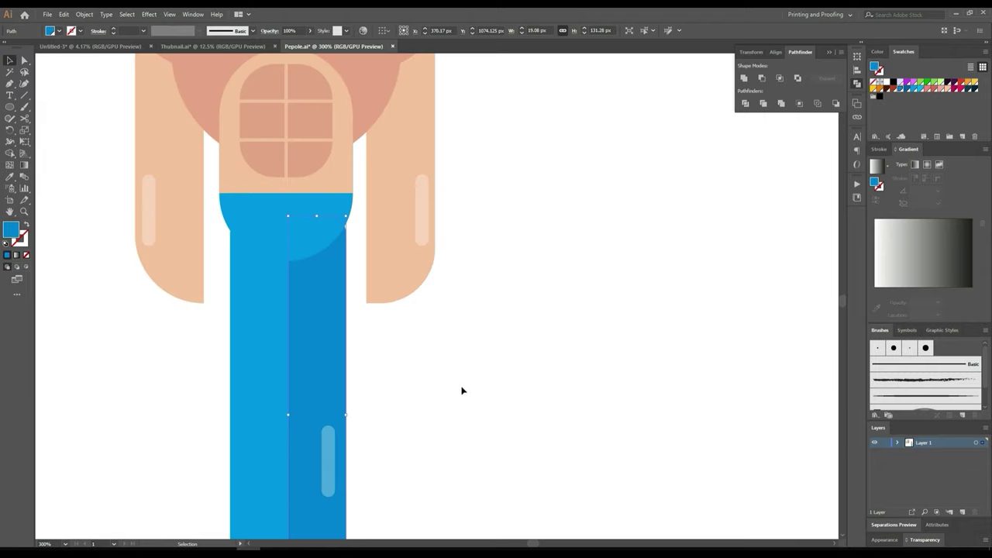
Step: Deselect the leg, zoom in on the jeans waistband, and select the Arc tool
{"action": "left_click", "coordinate": [494, 389]}
{"action": "scroll", "coordinate": [547, 437], "scroll_direction": "down", "scroll_amount": 1}
{"action": "scroll", "coordinate": [547, 437], "scroll_direction": "down", "scroll_amount": 1}
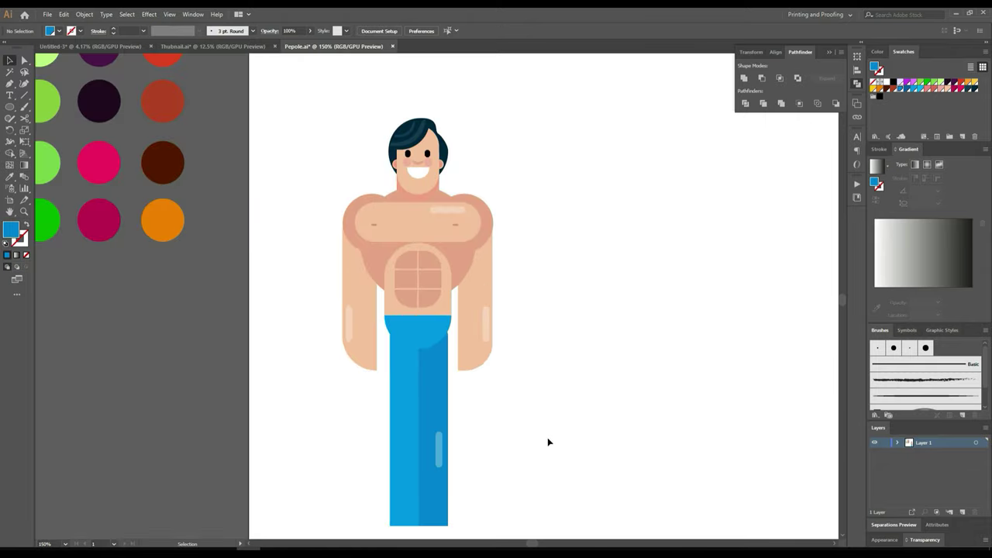
{"action": "scroll", "coordinate": [547, 437], "scroll_direction": "up", "scroll_amount": 1}
{"action": "scroll", "coordinate": [548, 442], "scroll_direction": "up", "scroll_amount": 1}
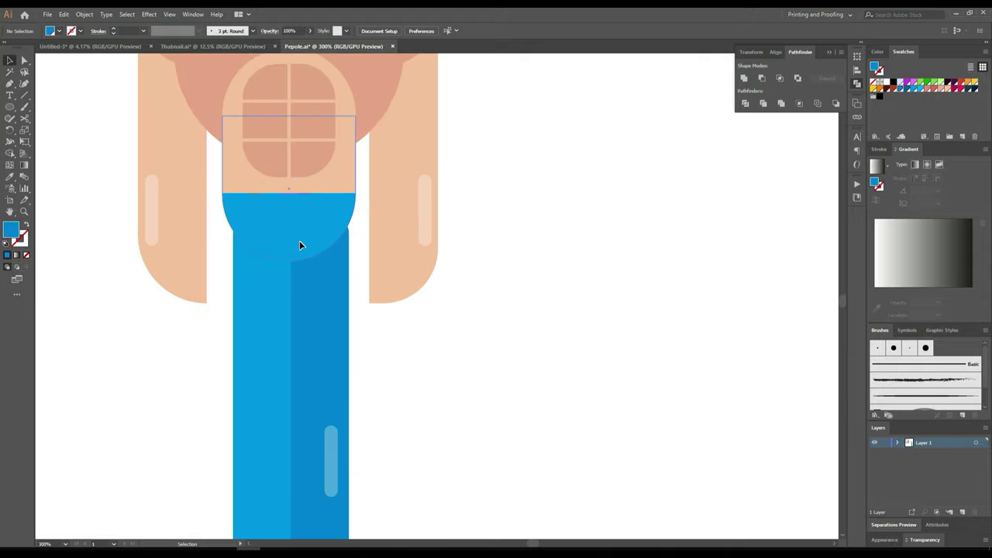
{"action": "left_click_drag", "start_coordinate": [554, 347], "coordinate": [640, 383]}
{"action": "scroll", "coordinate": [641, 400], "scroll_direction": "down", "scroll_amount": 2}
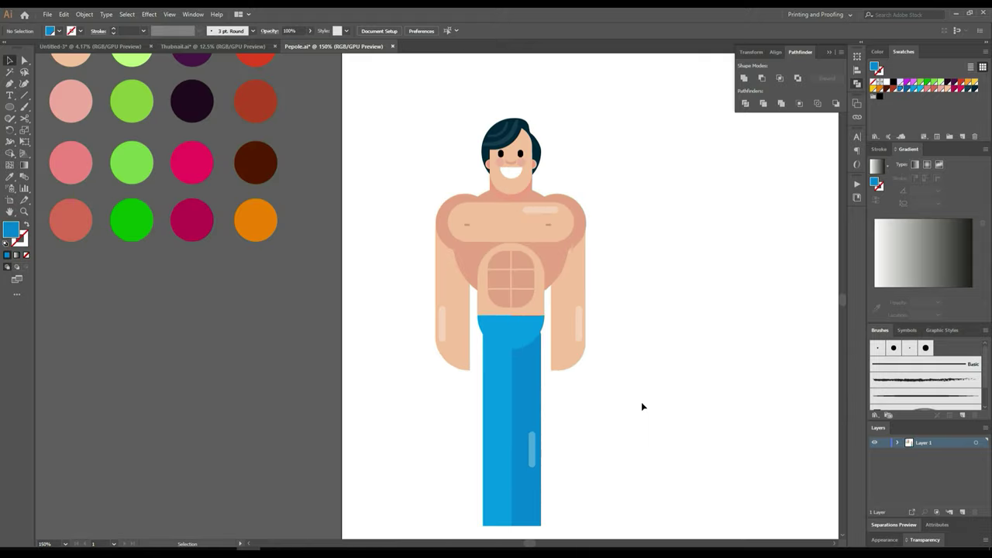
{"action": "scroll", "coordinate": [641, 401], "scroll_direction": "up", "scroll_amount": 2}
{"action": "scroll", "coordinate": [641, 400], "scroll_direction": "up", "scroll_amount": 1}
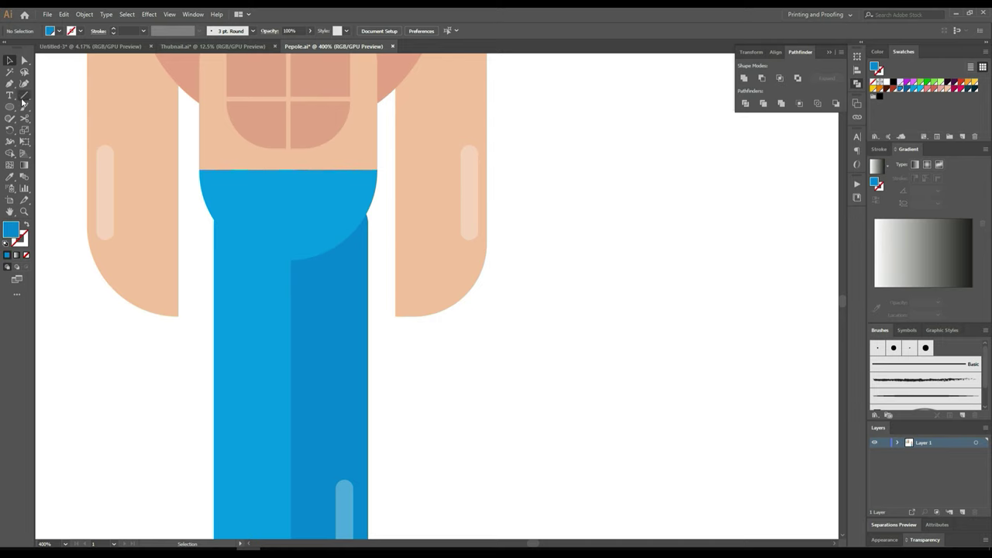
{"action": "left_click_drag", "start_coordinate": [24, 95], "coordinate": [62, 107]}
{"action": "scroll", "coordinate": [196, 196], "scroll_direction": "up", "scroll_amount": 2}
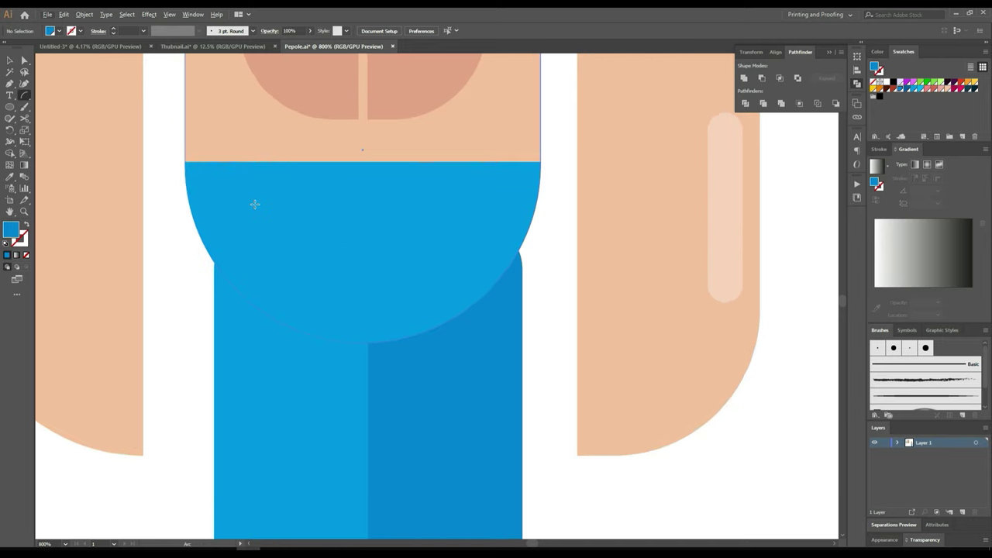
Step: Draw a small arc at the jeans' left side and give it a thin dashed stroke
{"action": "left_click_drag", "start_coordinate": [271, 193], "coordinate": [223, 245]}
{"action": "scroll", "coordinate": [276, 259], "scroll_direction": "down", "scroll_amount": 3}
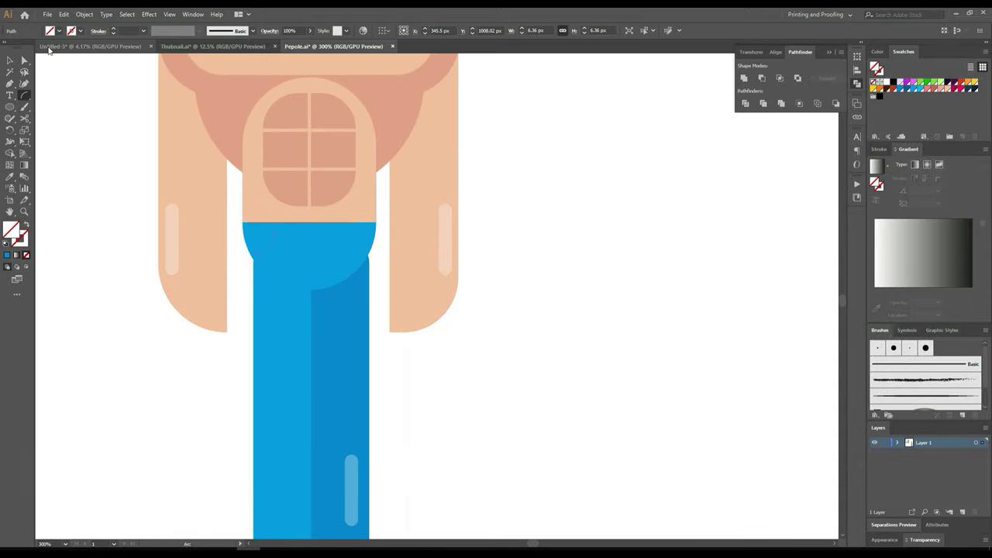
{"action": "left_click", "coordinate": [97, 31]}
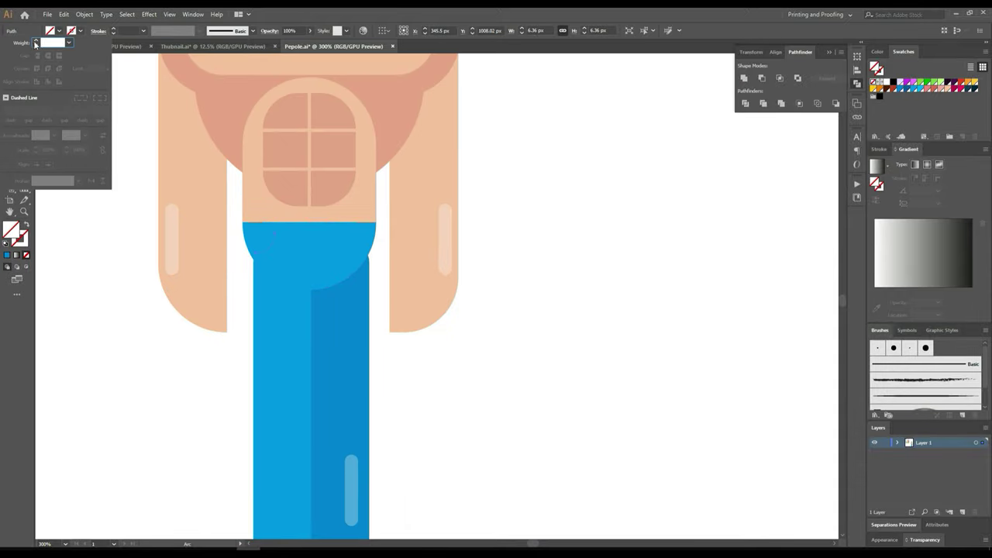
{"action": "left_click", "coordinate": [35, 42]}
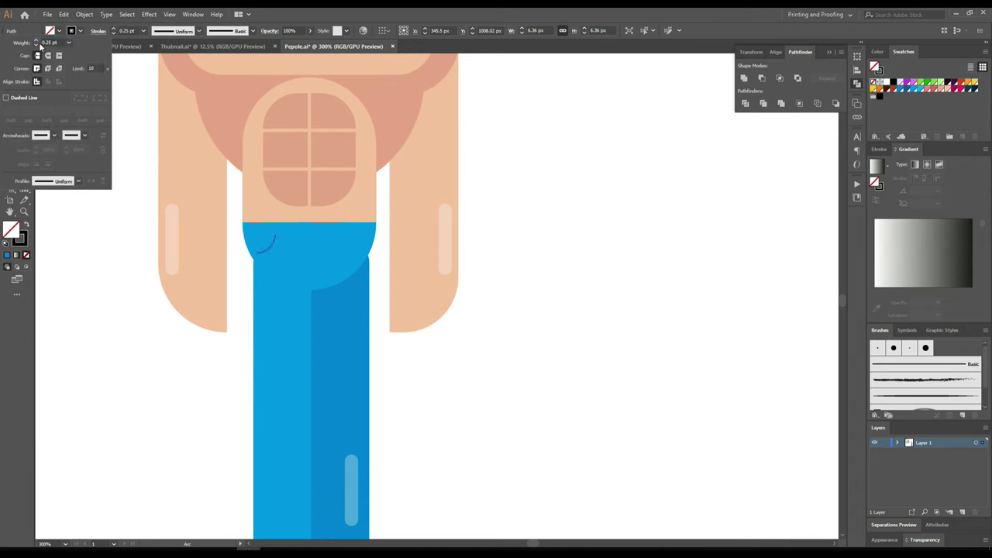
{"action": "left_click", "coordinate": [7, 98]}
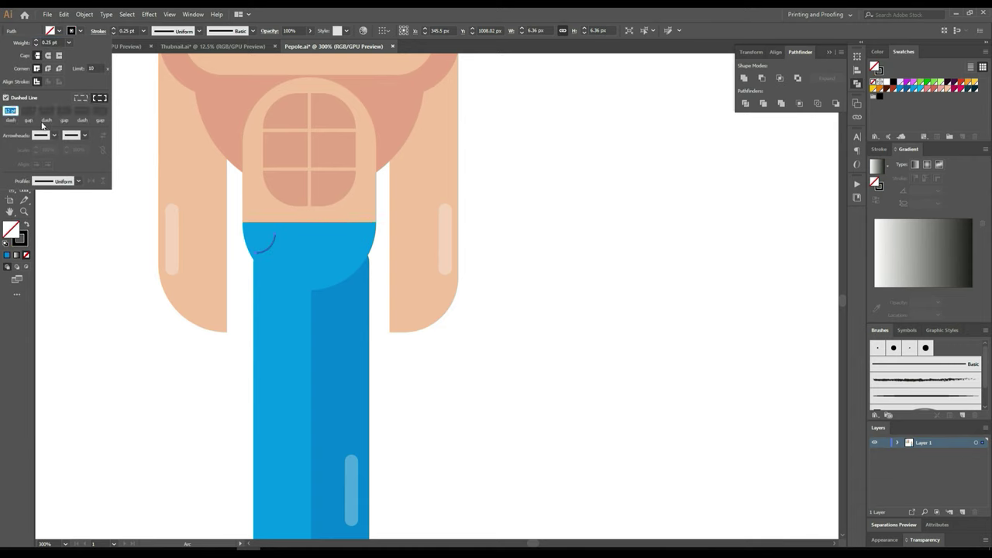
{"action": "key", "text": "Tab"}
{"action": "left_click", "coordinate": [10, 111]}
{"action": "key", "text": "Tab"}
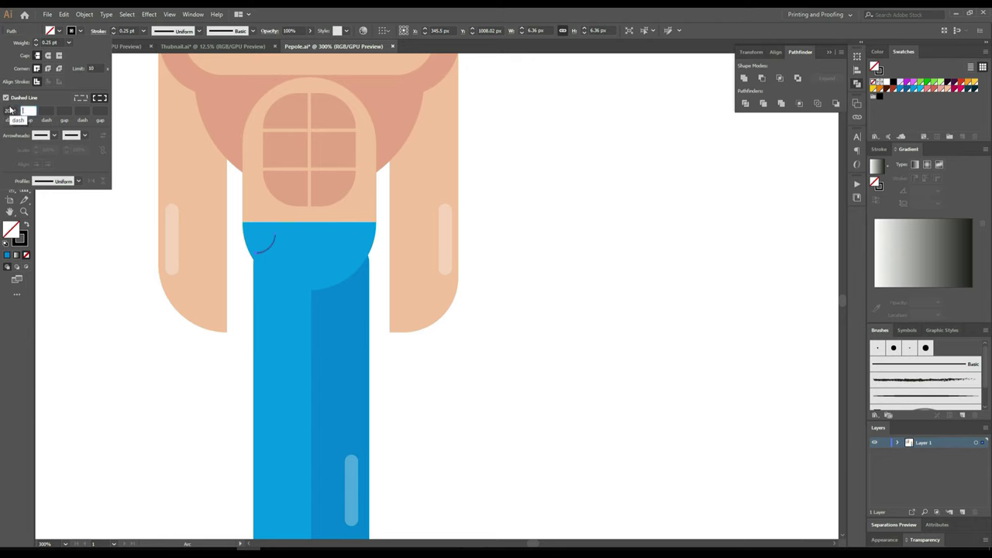
{"action": "type", "text": "20"}
{"action": "key", "text": "Return"}
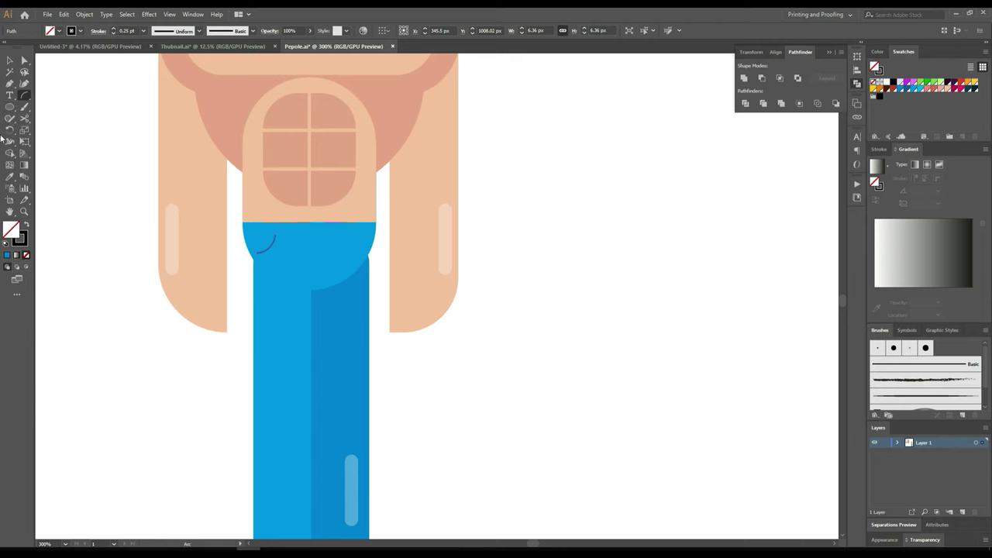
Step: Enlarge the arc up toward the waistband and give it a white 1 pt stroke
{"action": "scroll", "coordinate": [272, 330], "scroll_direction": "up", "scroll_amount": 3}
{"action": "scroll", "coordinate": [249, 303], "scroll_direction": "up", "scroll_amount": 1}
{"action": "scroll", "coordinate": [209, 202], "scroll_direction": "down", "scroll_amount": 1}
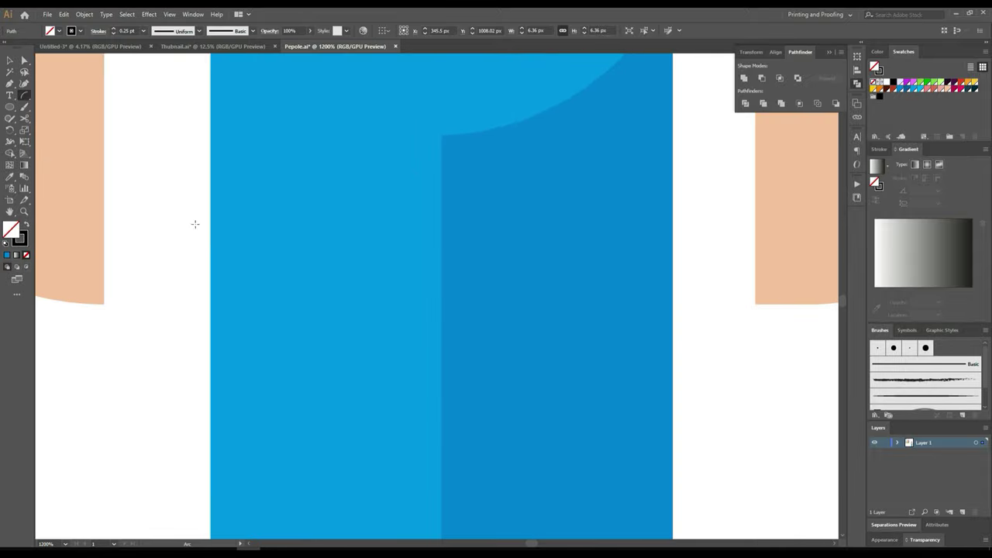
{"action": "scroll", "coordinate": [190, 244], "scroll_direction": "up", "scroll_amount": 2}
{"action": "scroll", "coordinate": [189, 265], "scroll_direction": "up", "scroll_amount": 2}
{"action": "scroll", "coordinate": [192, 266], "scroll_direction": "up", "scroll_amount": 2}
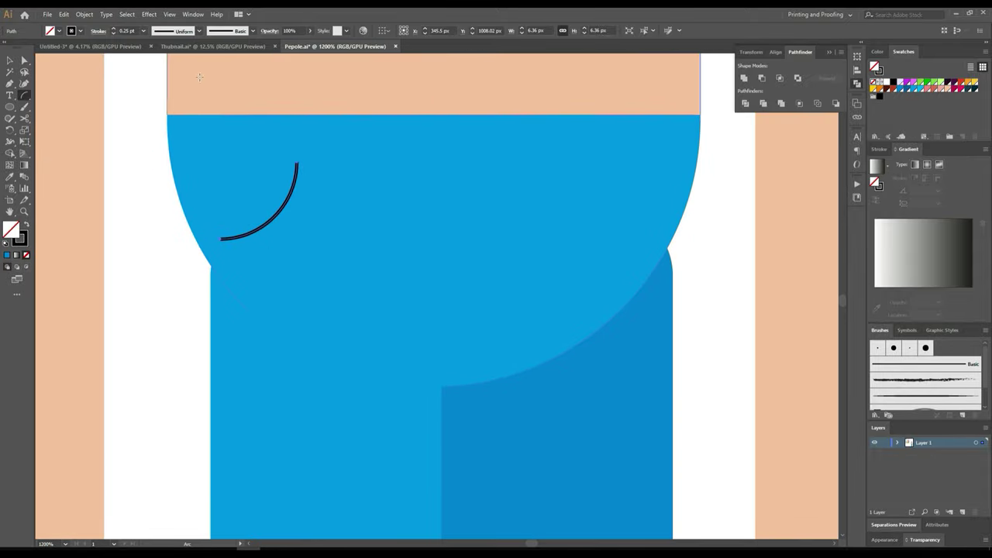
{"action": "left_click", "coordinate": [11, 60]}
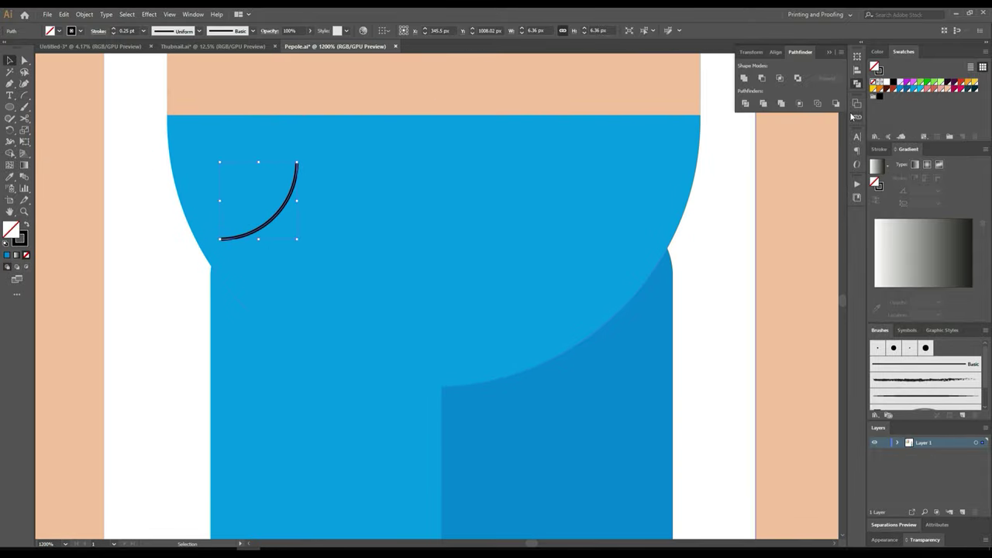
{"action": "left_click", "coordinate": [113, 28]}
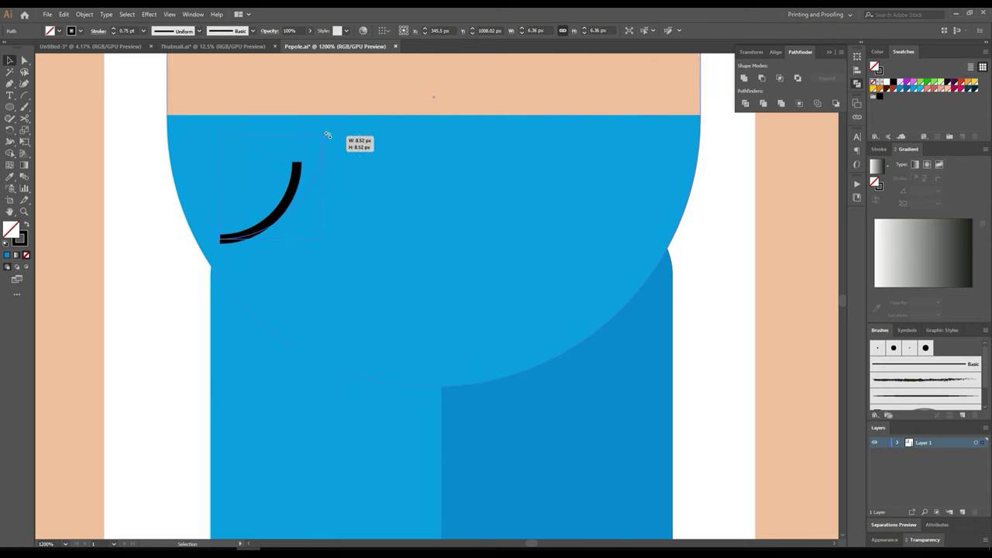
{"action": "left_click_drag", "start_coordinate": [298, 161], "coordinate": [325, 136]}
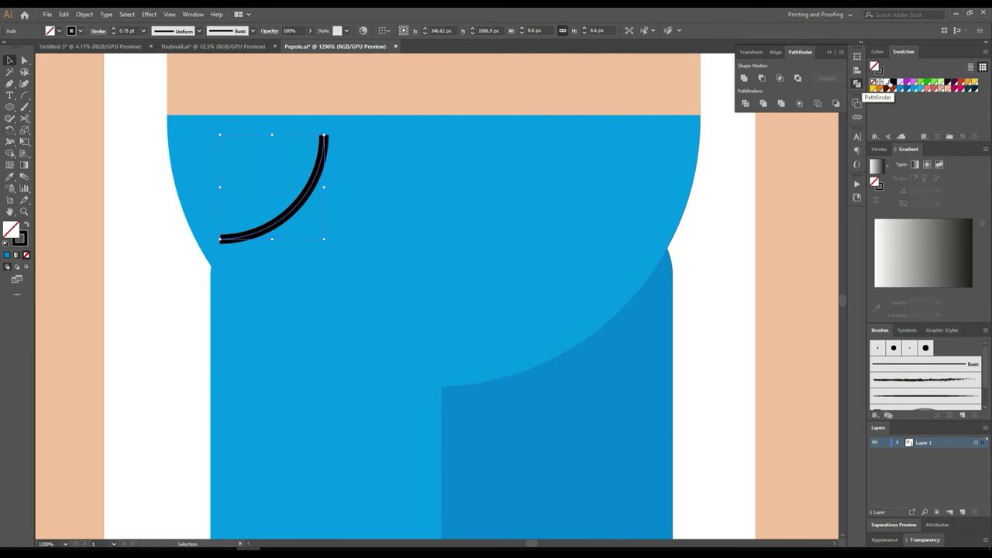
{"action": "left_click", "coordinate": [879, 68]}
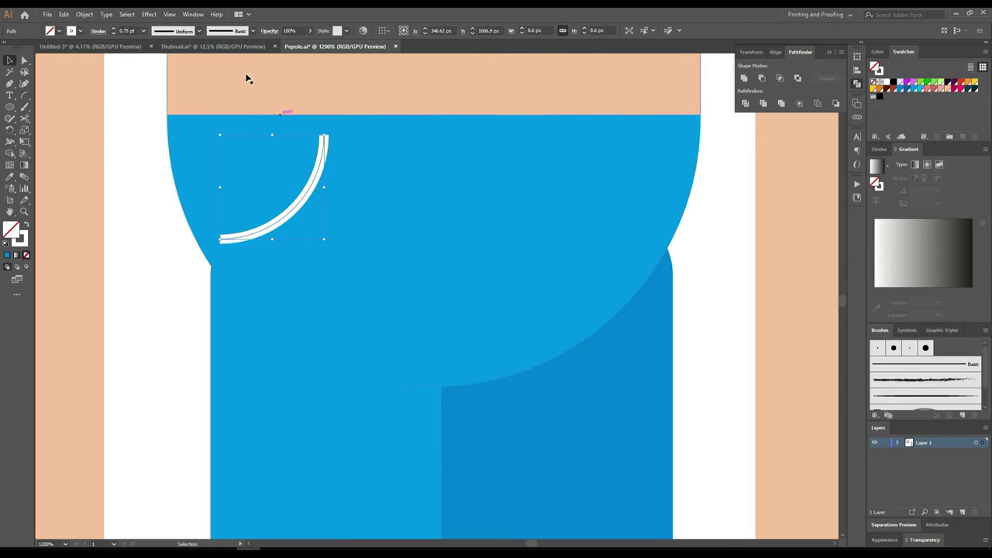
{"action": "left_click", "coordinate": [113, 29]}
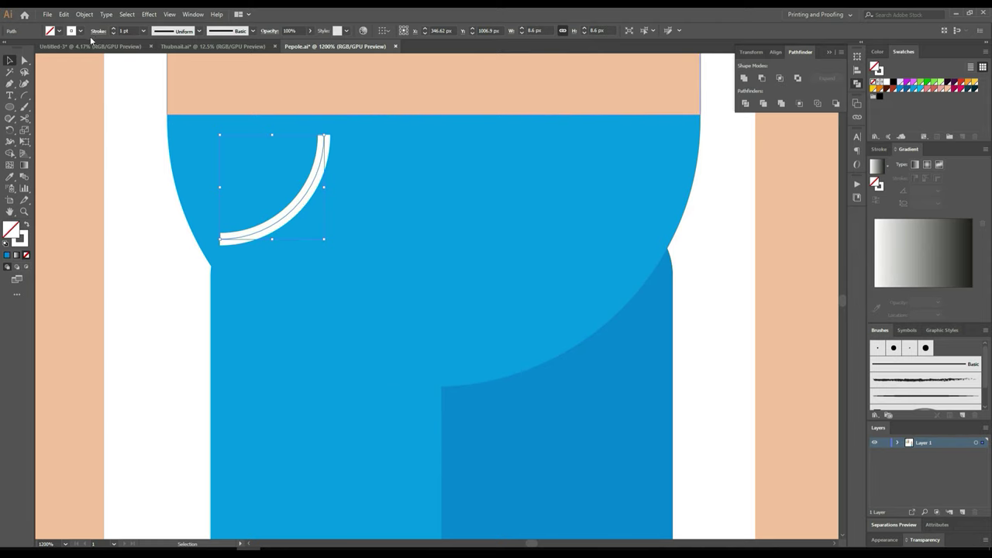
Step: Set the arc's dashes to exact lengths with a 2 pt gap and round caps
{"action": "left_click", "coordinate": [100, 32]}
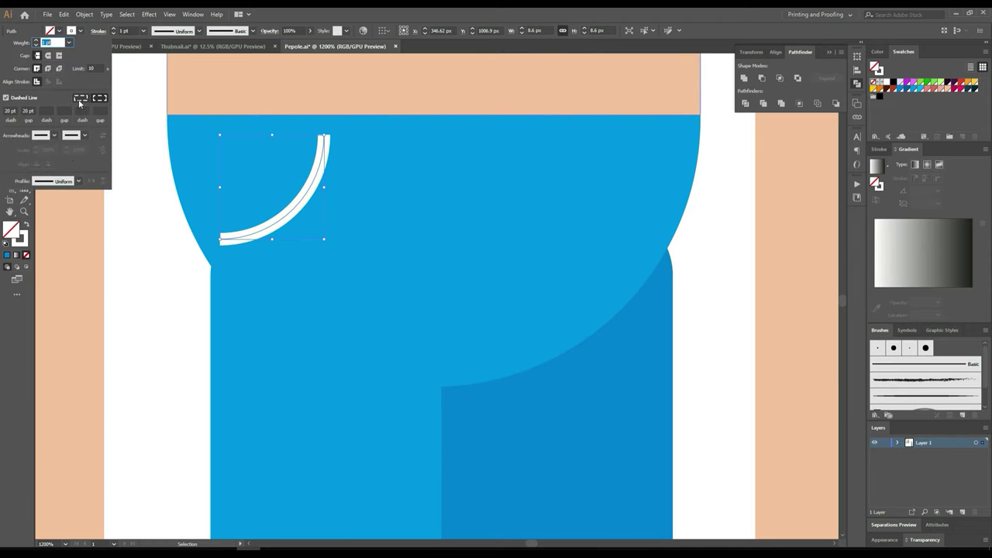
{"action": "left_click", "coordinate": [81, 98]}
{"action": "double_click", "coordinate": [29, 111]}
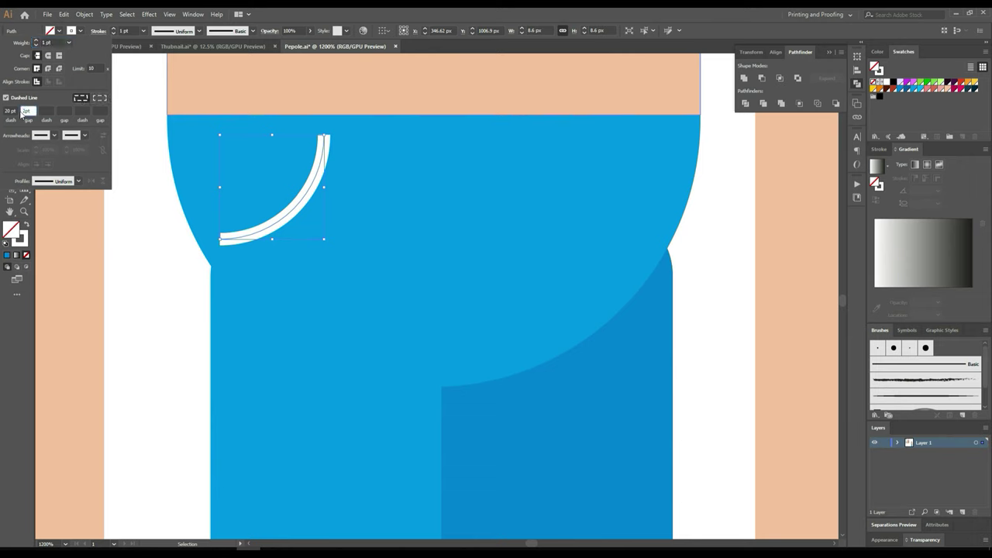
{"action": "type", "text": "2"}
{"action": "left_click", "coordinate": [41, 111]}
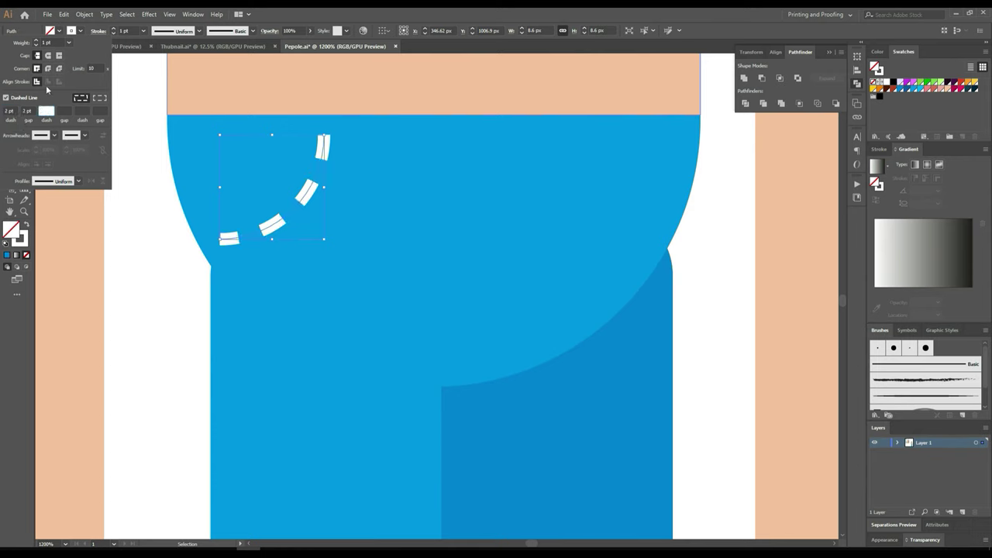
{"action": "left_click", "coordinate": [48, 55]}
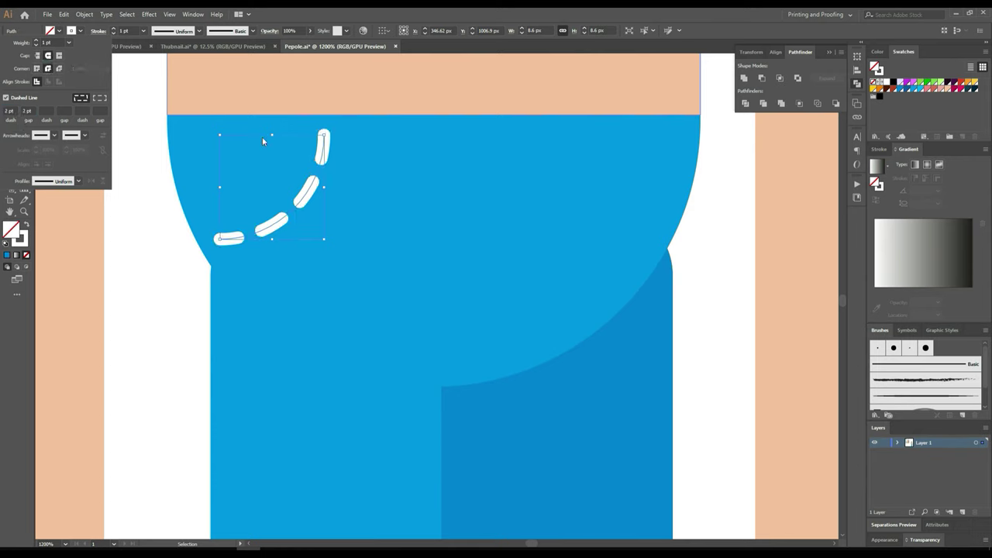
{"action": "left_click", "coordinate": [297, 145]}
Step: Make a vertically reflected copy of the dashed stitch and move it to the jeans' right side
{"action": "scroll", "coordinate": [436, 166], "scroll_direction": "down", "scroll_amount": 2}
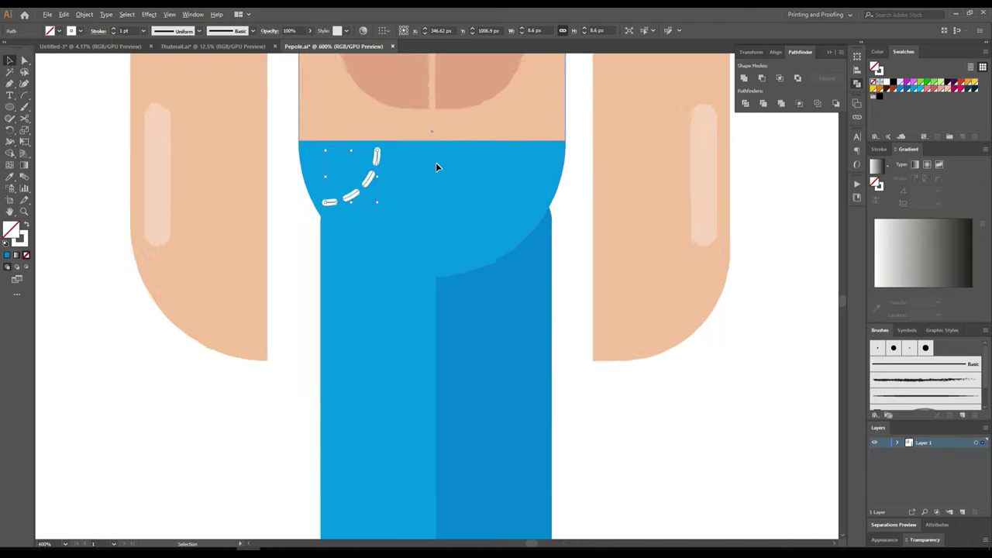
{"action": "scroll", "coordinate": [534, 205], "scroll_direction": "down", "scroll_amount": 1}
{"action": "key", "text": "ctrl+v"}
{"action": "key", "text": "Delete"}
{"action": "left_click", "coordinate": [391, 167]}
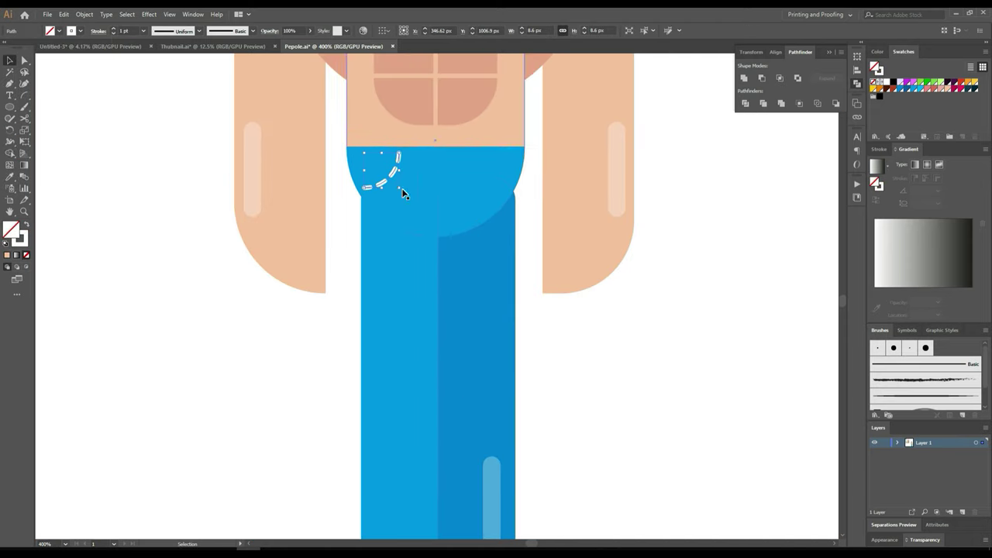
{"action": "scroll", "coordinate": [401, 188], "scroll_direction": "up", "scroll_amount": 2, "text": "alt"}
{"action": "scroll", "coordinate": [416, 170], "scroll_direction": "up", "scroll_amount": 1, "text": "alt"}
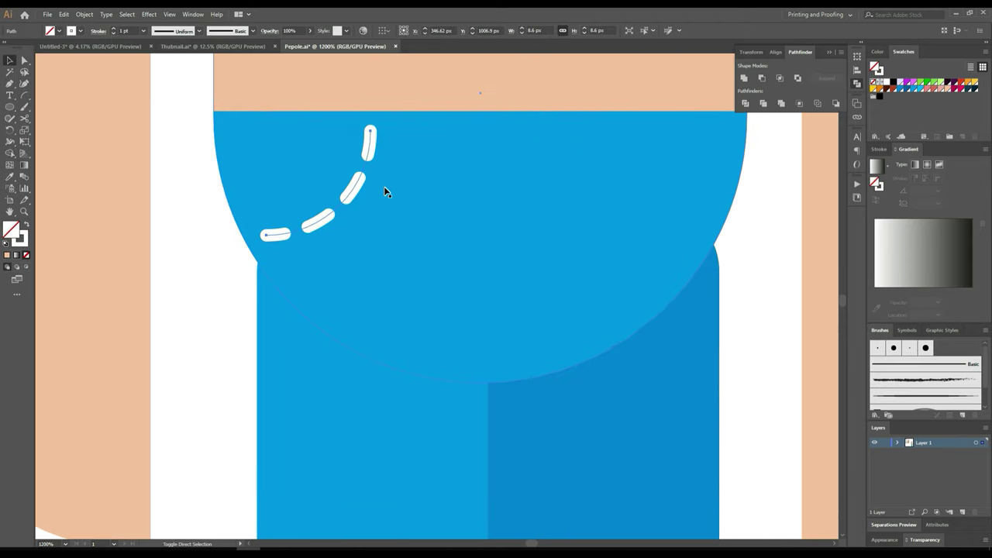
{"action": "right_click", "coordinate": [355, 185]}
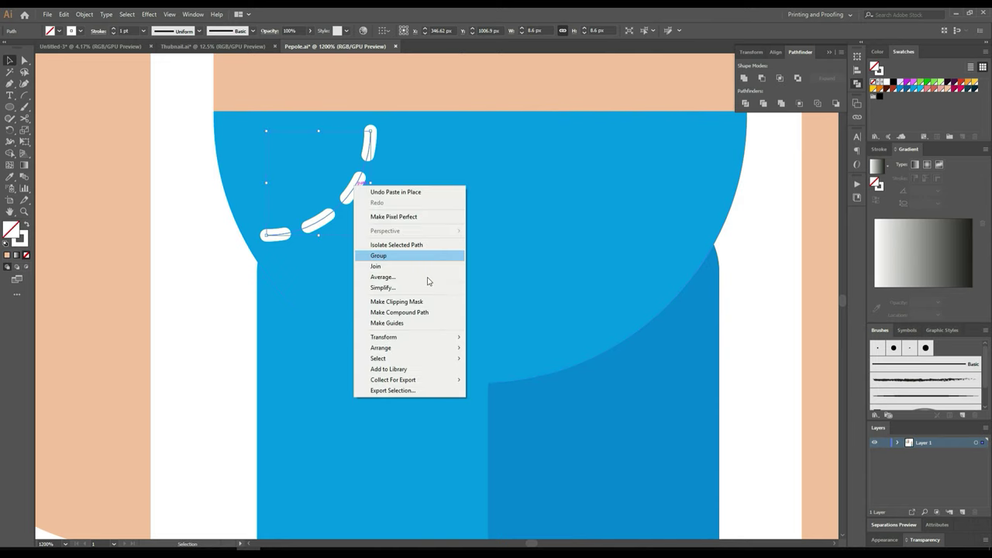
{"action": "mouse_move", "coordinate": [383, 338]}
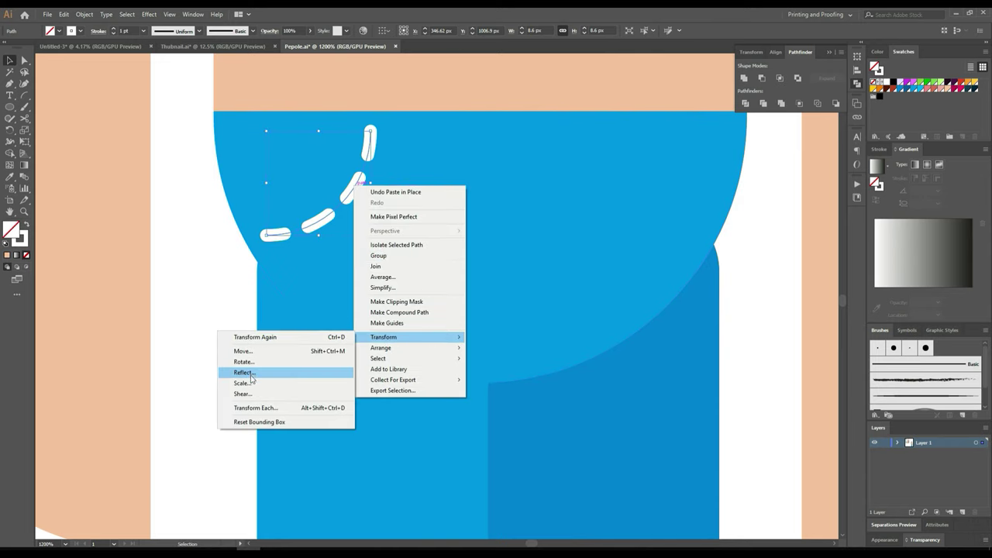
{"action": "left_click", "coordinate": [243, 373]}
{"action": "left_click", "coordinate": [492, 347]}
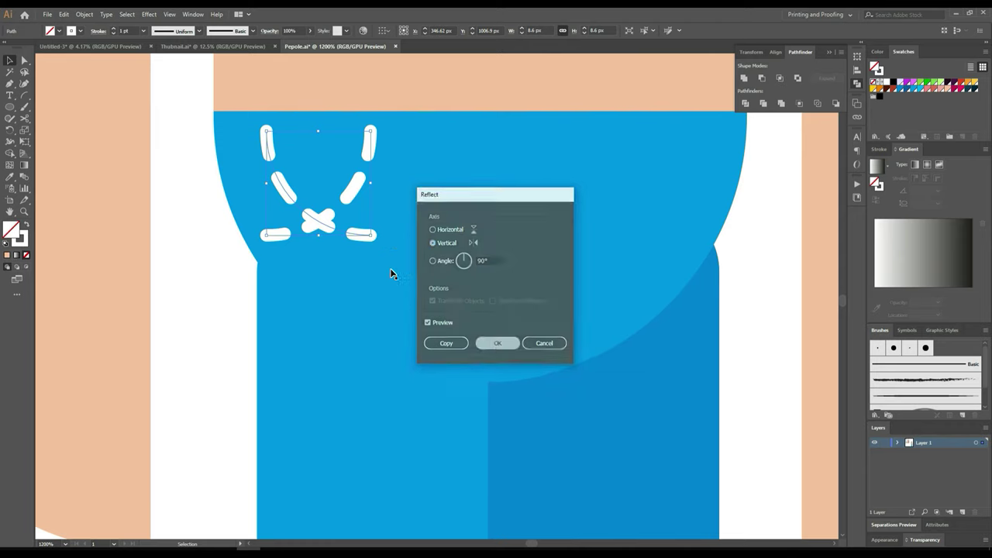
{"action": "left_click_drag", "start_coordinate": [358, 239], "coordinate": [689, 232]}
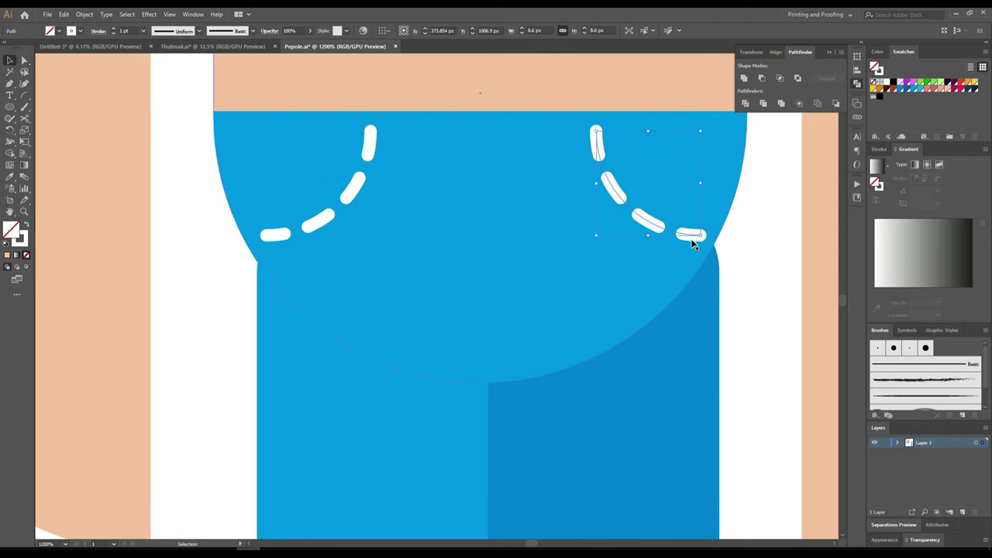
Step: Group the left and right pocket stitches together with Ctrl+G
{"action": "scroll", "coordinate": [686, 231], "scroll_direction": "down", "scroll_amount": 2}
{"action": "left_click", "coordinate": [518, 212], "text": "shift"}
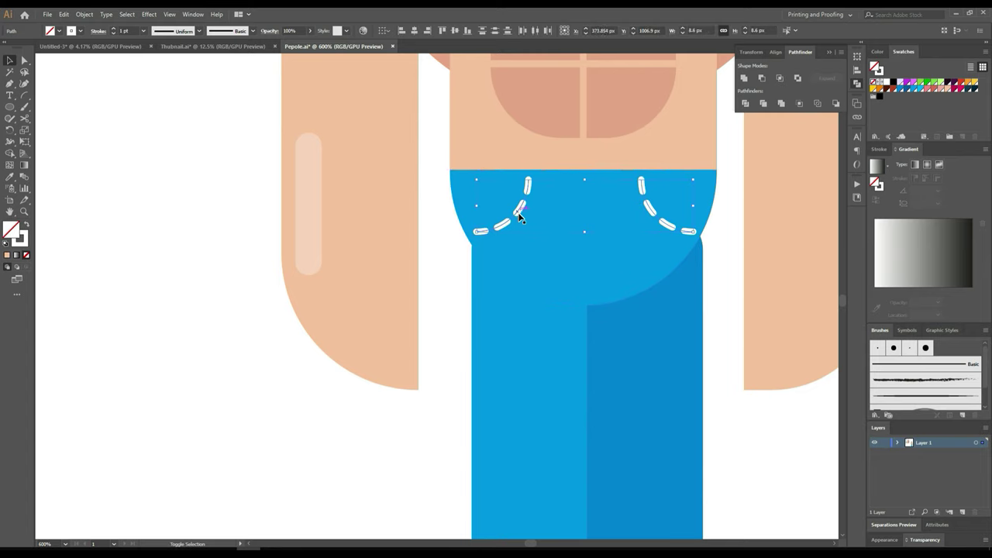
{"action": "key", "text": "ctrl+g"}
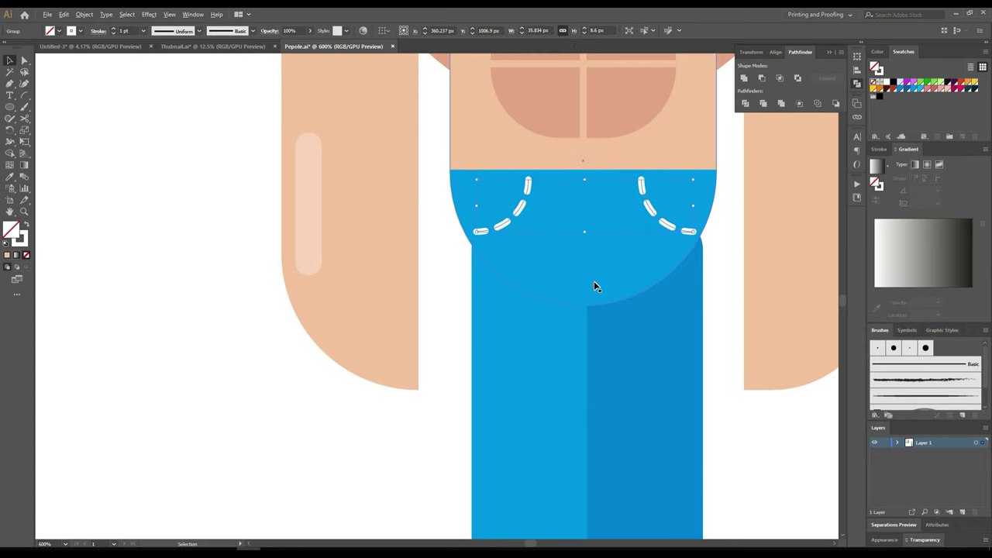
{"action": "scroll", "coordinate": [593, 287], "scroll_direction": "down", "scroll_amount": 1}
{"action": "scroll", "coordinate": [650, 310], "scroll_direction": "down", "scroll_amount": 1}
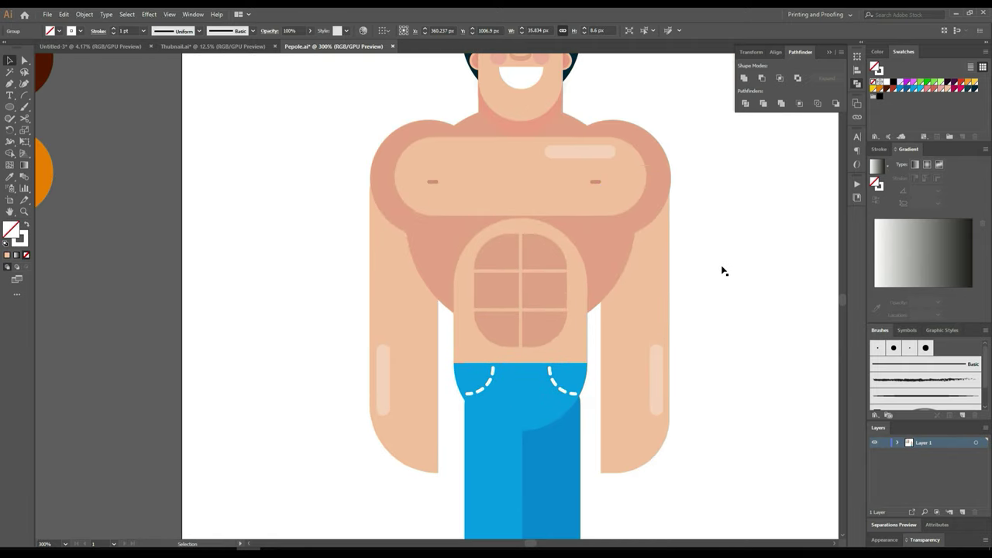
{"action": "left_click", "coordinate": [721, 271]}
{"action": "scroll", "coordinate": [728, 267], "scroll_direction": "down", "scroll_amount": 1}
Step: Draw a small 35.23 × 17.085 px rounded rectangle at the bottom-left of the jeans
{"action": "left_click_drag", "start_coordinate": [731, 266], "coordinate": [650, 225]}
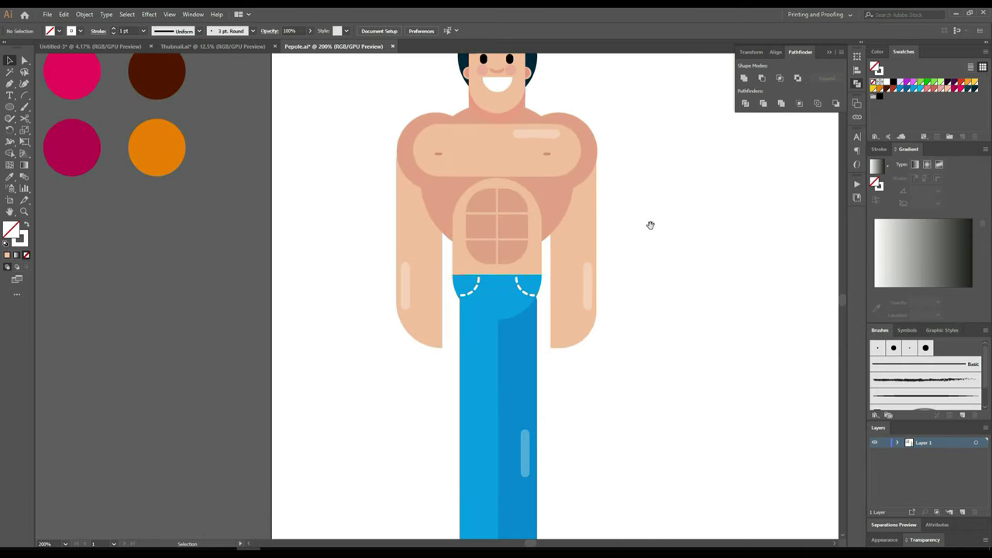
{"action": "scroll", "coordinate": [650, 225], "scroll_direction": "down", "scroll_amount": 2}
{"action": "scroll", "coordinate": [650, 224], "scroll_direction": "down", "scroll_amount": 1}
{"action": "scroll", "coordinate": [650, 225], "scroll_direction": "up", "scroll_amount": 3}
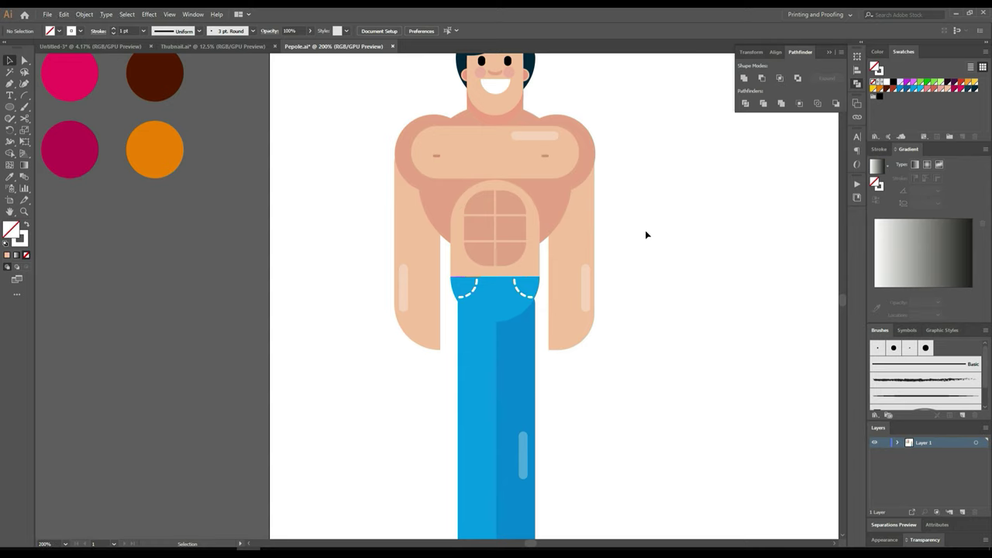
{"action": "scroll", "coordinate": [647, 235], "scroll_direction": "down", "scroll_amount": 1}
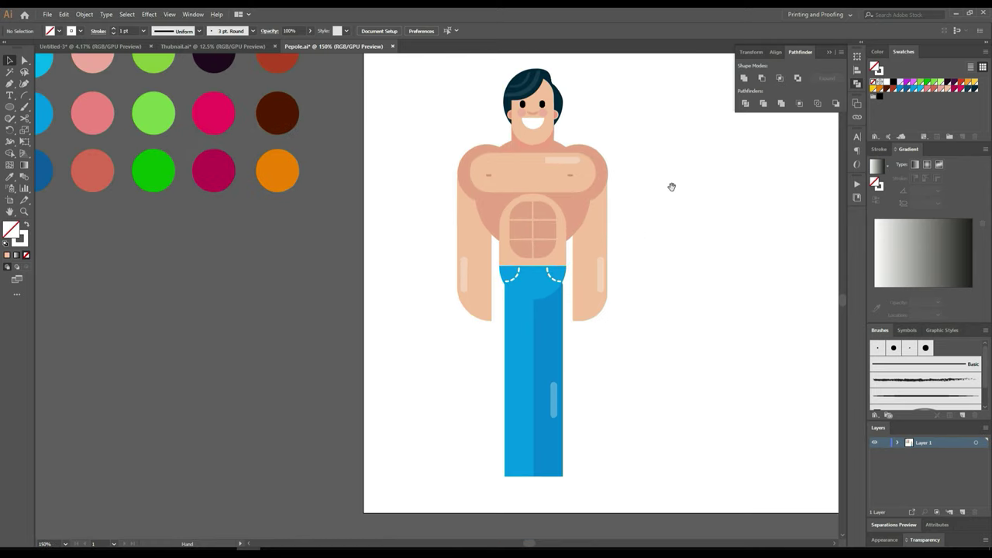
{"action": "mouse_move", "coordinate": [672, 186]}
{"action": "left_mouse_down"}
{"action": "mouse_move", "coordinate": [656, 180]}
{"action": "mouse_move", "coordinate": [655, 107]}
{"action": "left_mouse_up"}
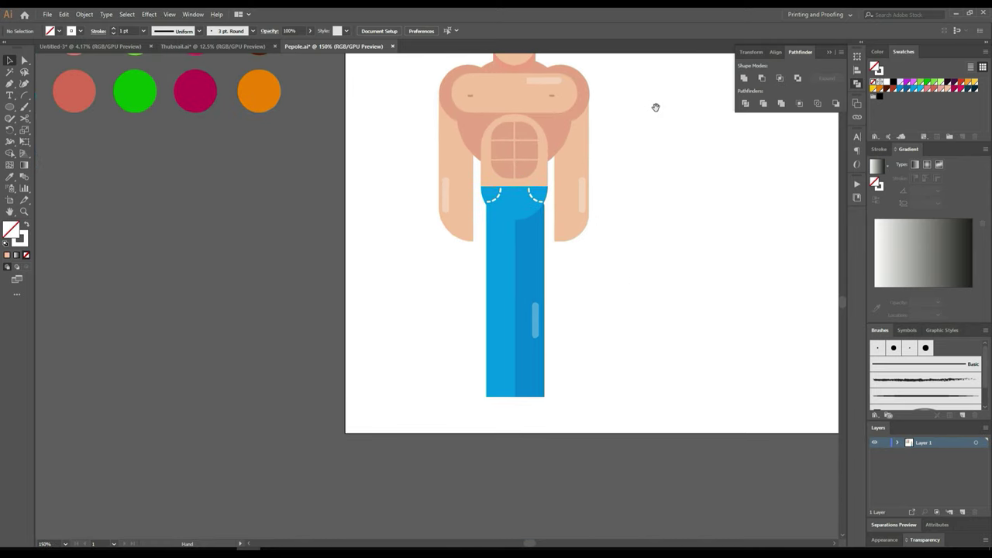
{"action": "left_click", "coordinate": [9, 106]}
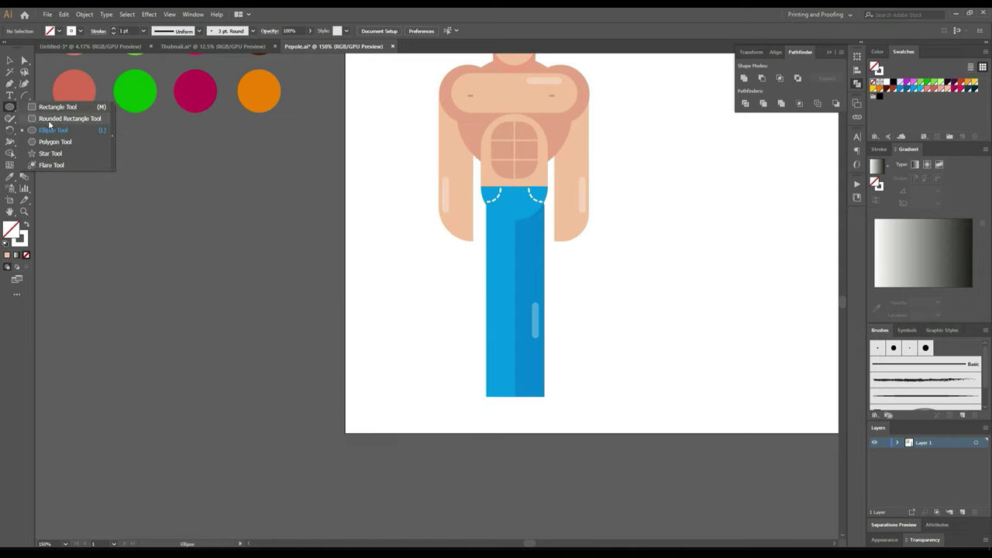
{"action": "left_click", "coordinate": [49, 119]}
{"action": "scroll", "coordinate": [369, 352], "scroll_direction": "up", "scroll_amount": 1}
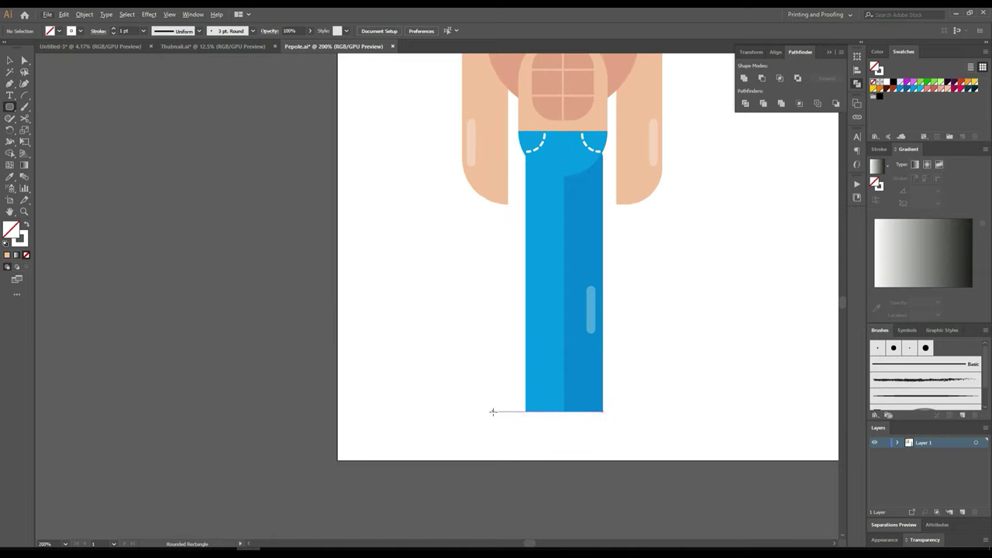
{"action": "left_click_drag", "start_coordinate": [492, 412], "coordinate": [565, 377]}
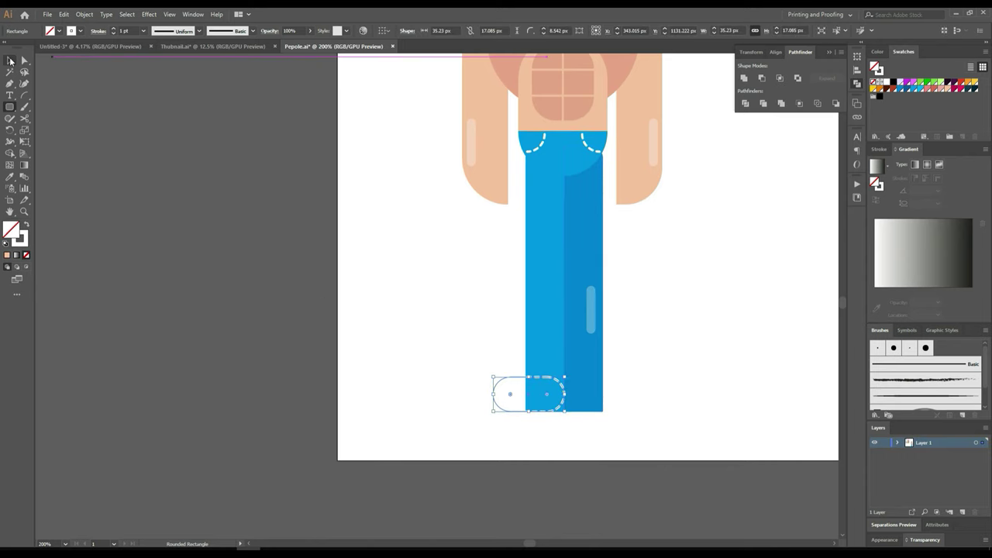
{"action": "left_click", "coordinate": [10, 60]}
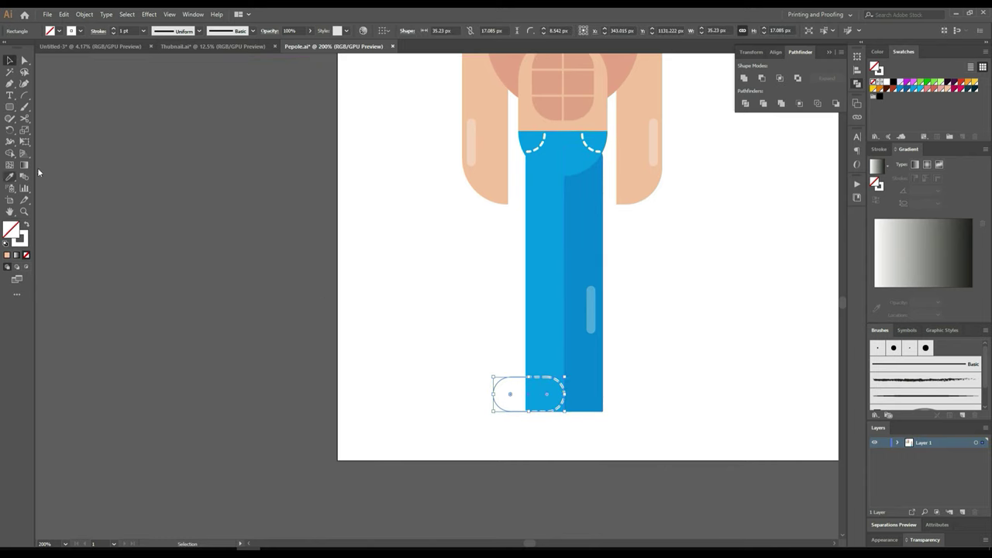
{"action": "scroll", "coordinate": [37, 172], "scroll_direction": "down", "scroll_amount": 2}
{"action": "scroll", "coordinate": [77, 202], "scroll_direction": "up", "scroll_amount": 5}
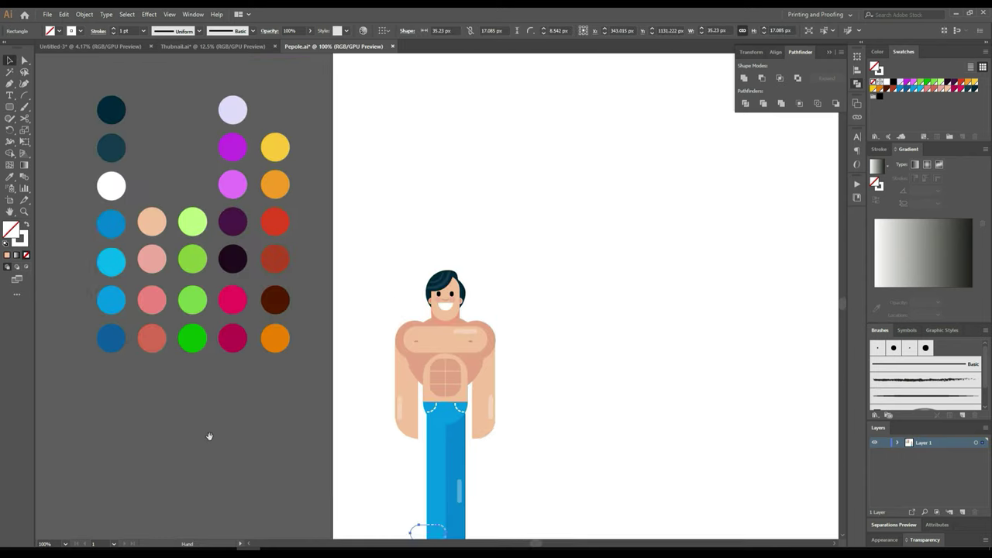
Step: Fill the rounded rectangle with the navy colour using the Eyedropper
{"action": "left_click", "coordinate": [10, 177]}
{"action": "left_click", "coordinate": [101, 124]}
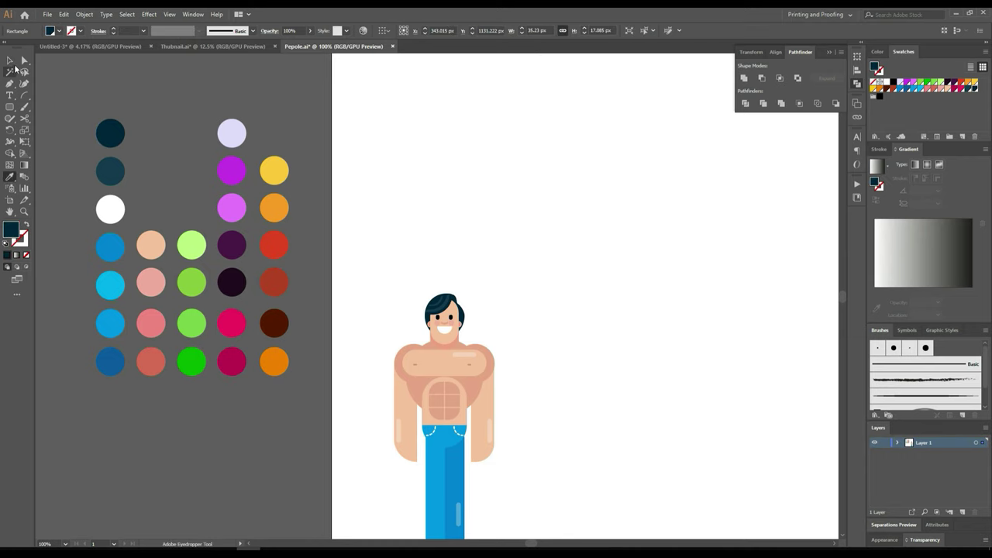
{"action": "key", "text": "v"}
{"action": "scroll", "coordinate": [388, 522], "scroll_direction": "up", "scroll_amount": 2}
{"action": "scroll", "coordinate": [389, 522], "scroll_direction": "down", "scroll_amount": 6}
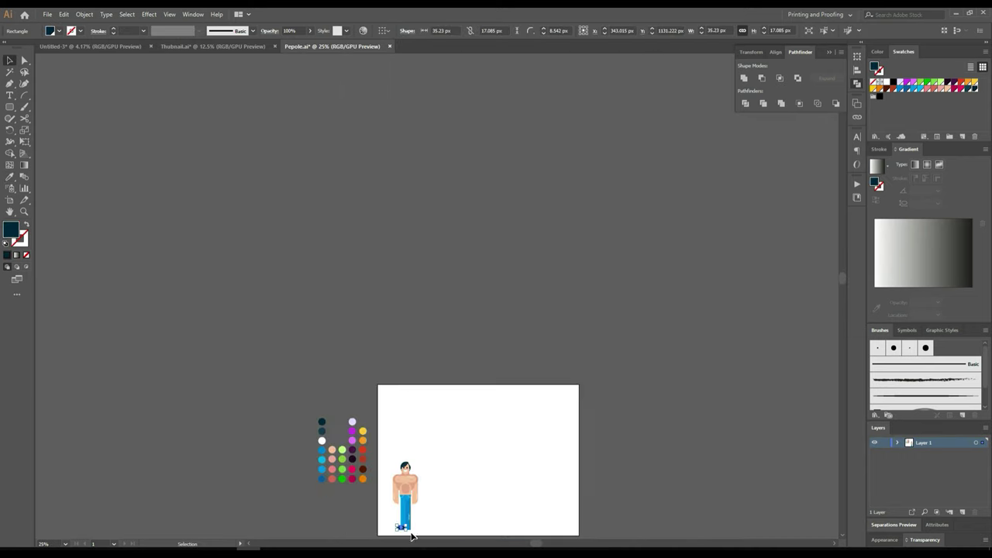
{"action": "scroll", "coordinate": [399, 527], "scroll_direction": "up", "scroll_amount": 6}
{"action": "scroll", "coordinate": [389, 523], "scroll_direction": "up", "scroll_amount": 4}
{"action": "scroll", "coordinate": [388, 523], "scroll_direction": "up", "scroll_amount": 2}
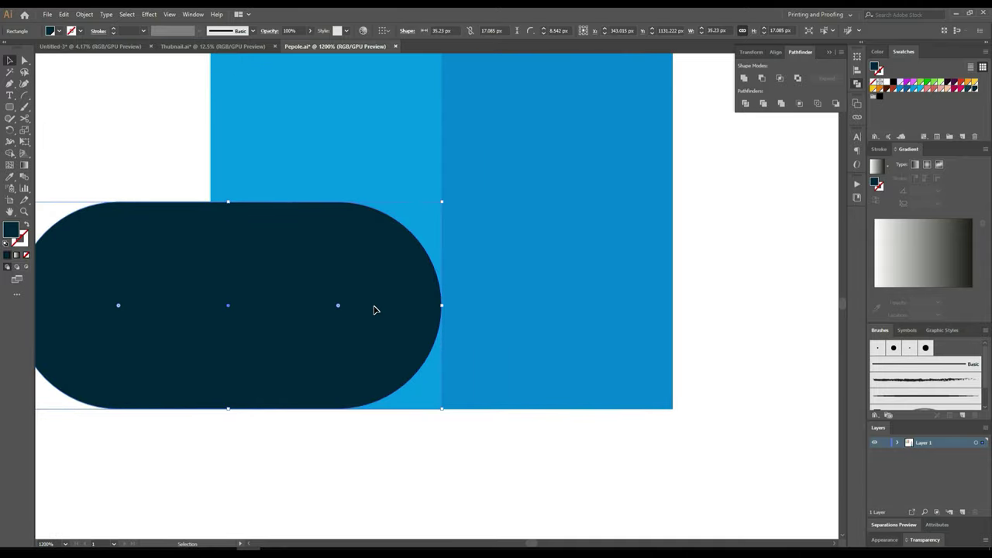
Step: Sharpen the shape's right corners and turn its top-left corner into a large arc
{"action": "left_click", "coordinate": [24, 61]}
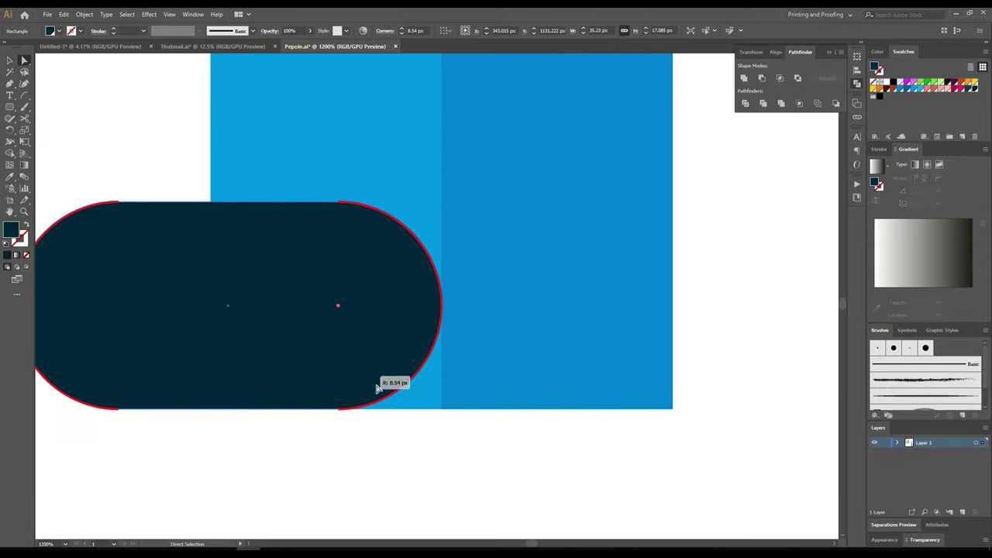
{"action": "left_click_drag", "start_coordinate": [338, 309], "coordinate": [478, 194]}
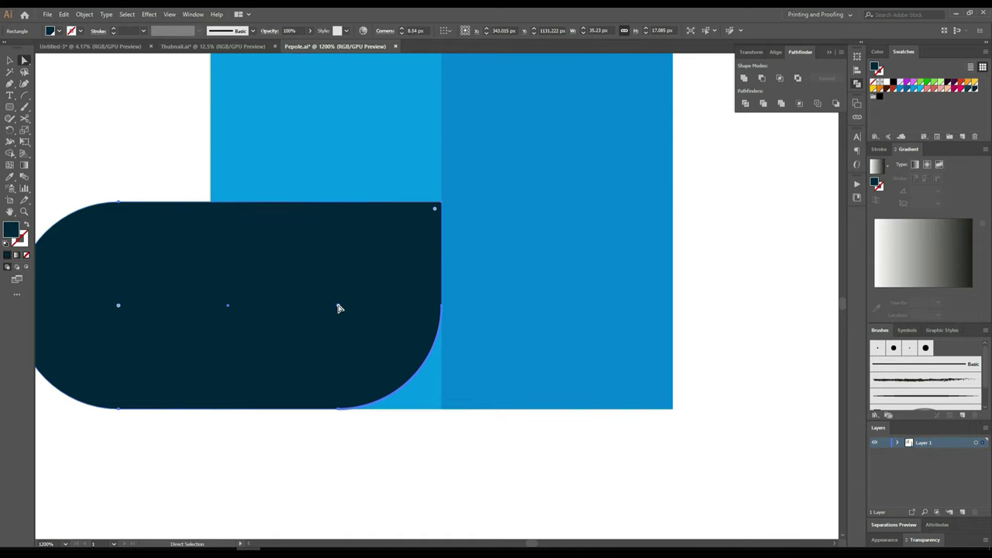
{"action": "left_click_drag", "start_coordinate": [338, 308], "coordinate": [433, 443]}
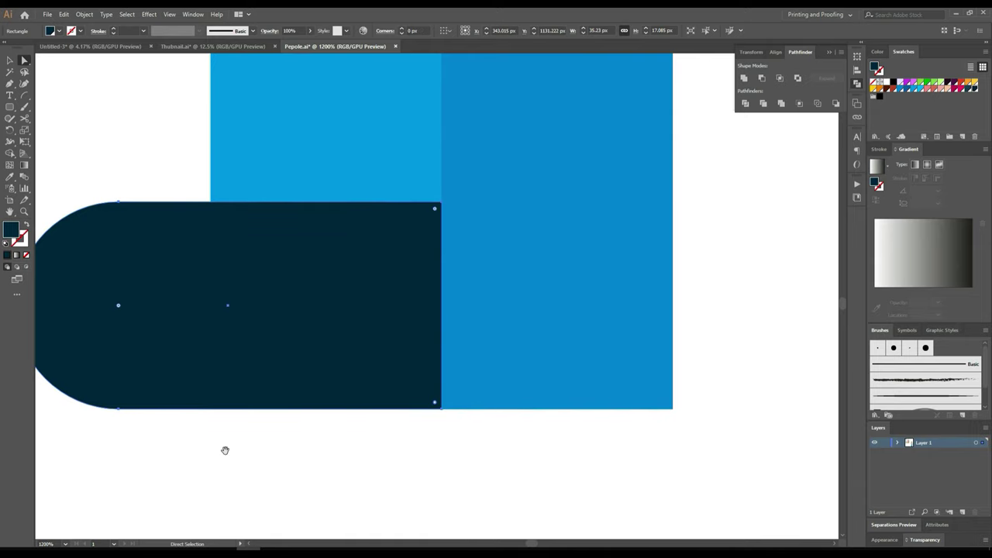
{"action": "left_click_drag", "start_coordinate": [225, 451], "coordinate": [465, 485]}
{"action": "left_click", "coordinate": [352, 332]}
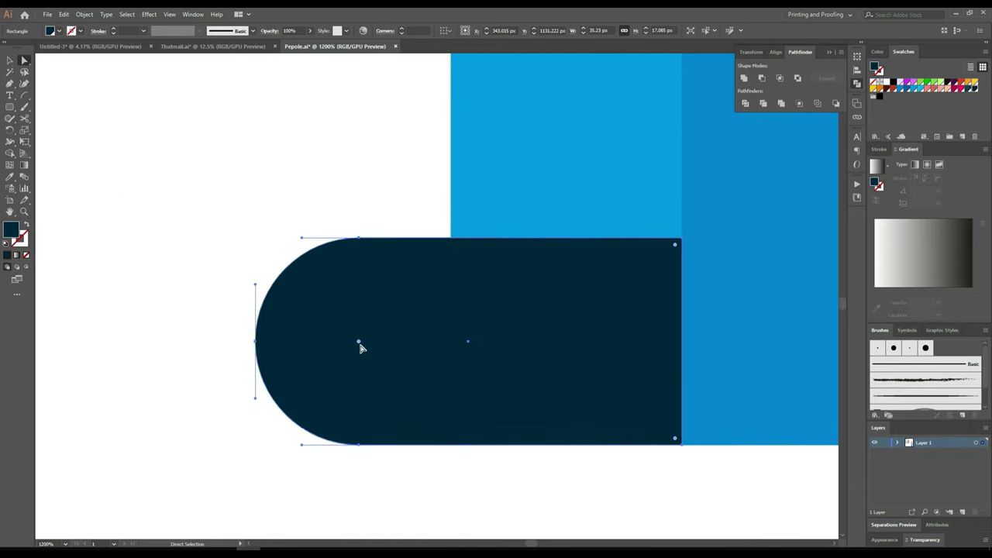
{"action": "mouse_move", "coordinate": [359, 342]}
{"action": "left_mouse_down"}
{"action": "mouse_move", "coordinate": [184, 466]}
{"action": "mouse_move", "coordinate": [272, 267]}
{"action": "mouse_move", "coordinate": [469, 354]}
{"action": "mouse_move", "coordinate": [503, 388]}
{"action": "left_mouse_up"}
{"action": "key", "text": "ctrl+z"}
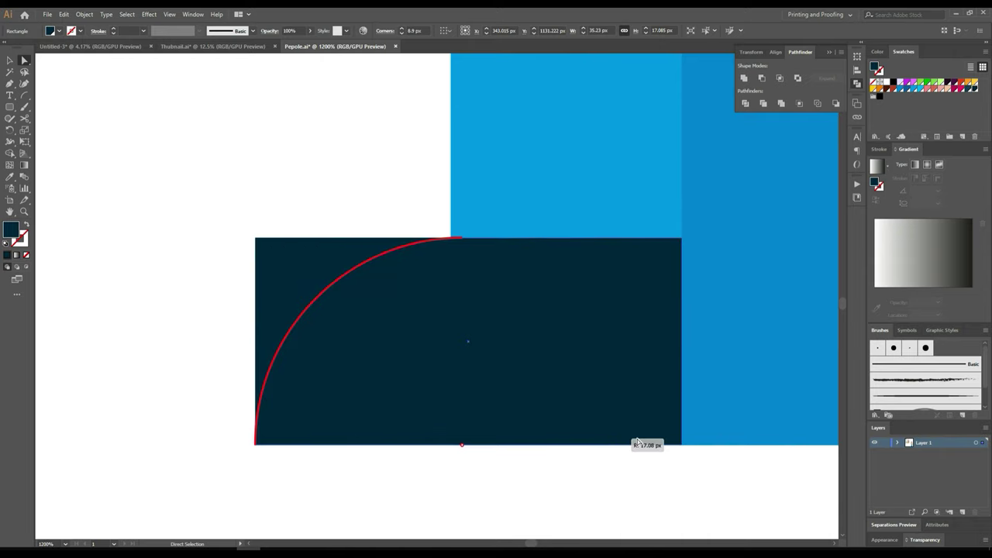
{"action": "left_click_drag", "start_coordinate": [262, 247], "coordinate": [629, 434]}
{"action": "scroll", "coordinate": [630, 434], "scroll_direction": "down", "scroll_amount": 3, "text": "alt"}
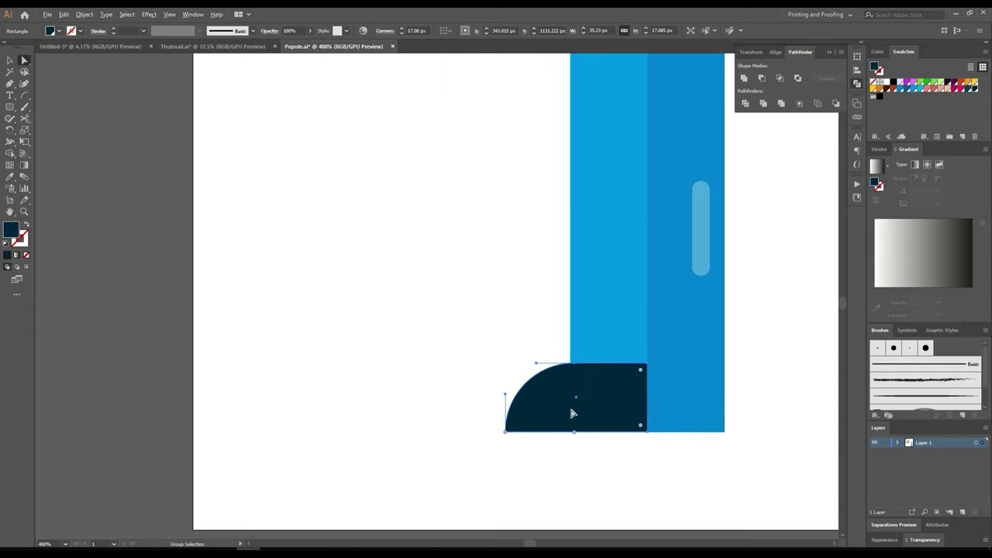
{"action": "left_click", "coordinate": [9, 62]}
{"action": "scroll", "coordinate": [693, 406], "scroll_direction": "up", "scroll_amount": 2, "text": "alt"}
{"action": "scroll", "coordinate": [667, 385], "scroll_direction": "up", "scroll_amount": 1, "text": "alt"}
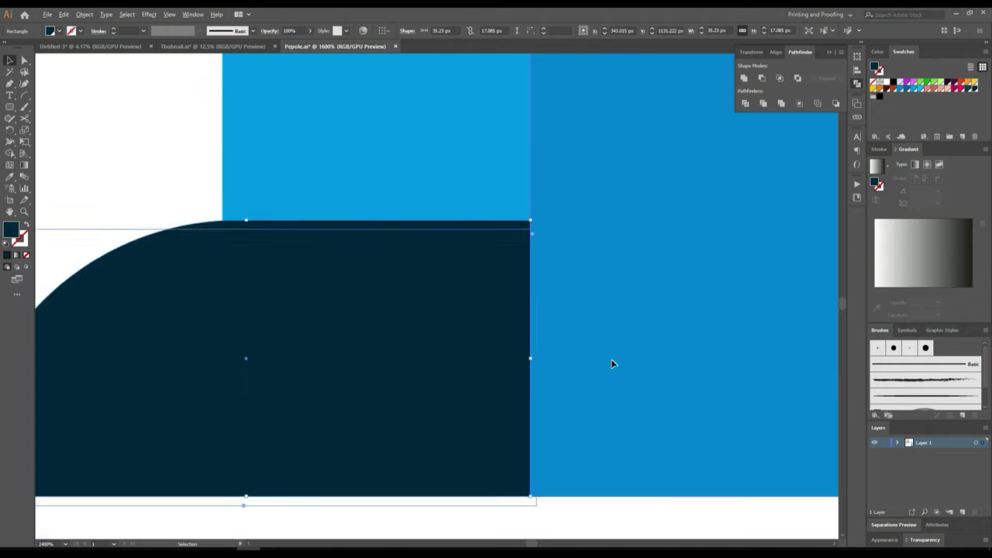
{"action": "scroll", "coordinate": [612, 364], "scroll_direction": "down", "scroll_amount": 2, "text": "alt"}
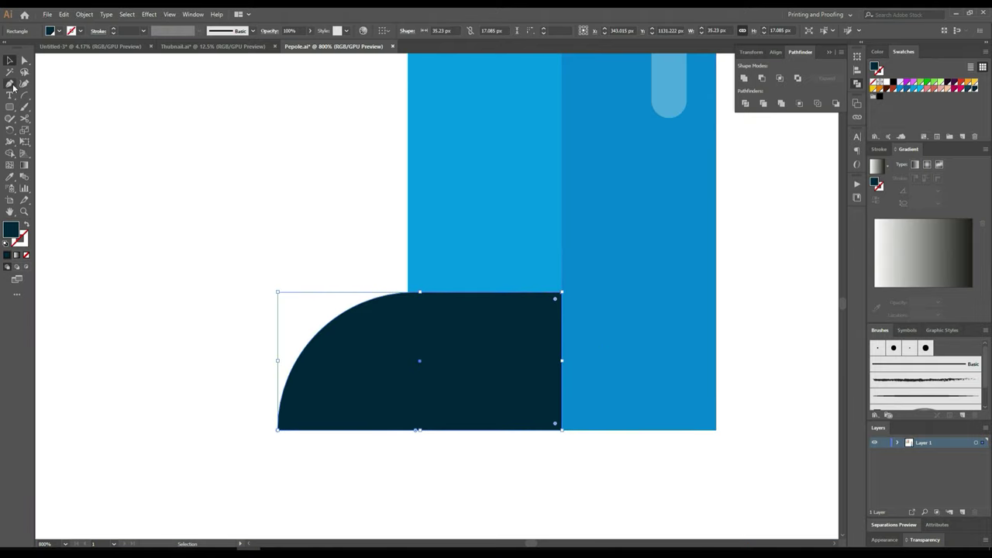
Step: Delete the top-right anchor to give the shoe a diagonal edge, then reselect it
{"action": "left_click", "coordinate": [11, 84]}
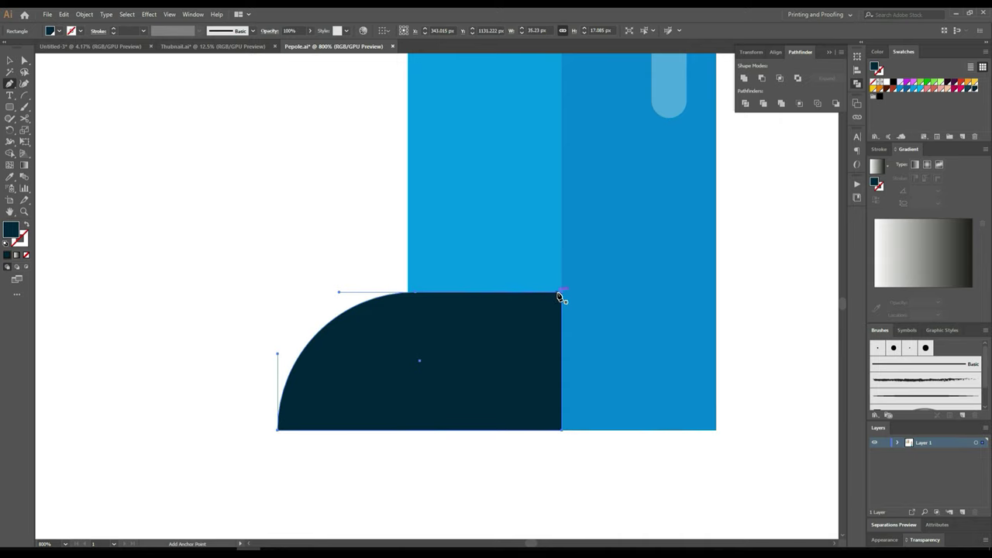
{"action": "scroll", "coordinate": [563, 297], "scroll_direction": "up", "scroll_amount": 5, "text": "alt"}
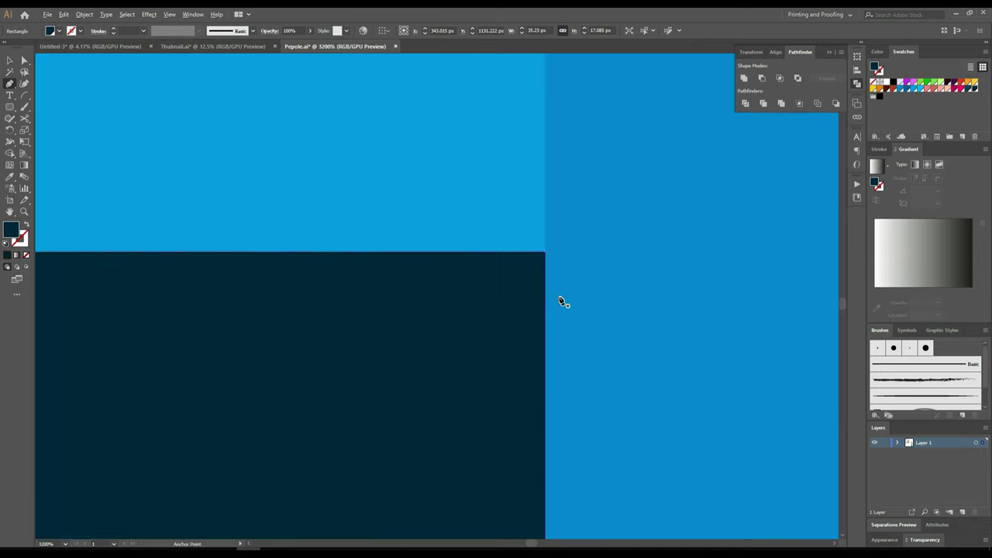
{"action": "left_click", "coordinate": [545, 254]}
{"action": "scroll", "coordinate": [547, 256], "scroll_direction": "down", "scroll_amount": 5, "text": "alt"}
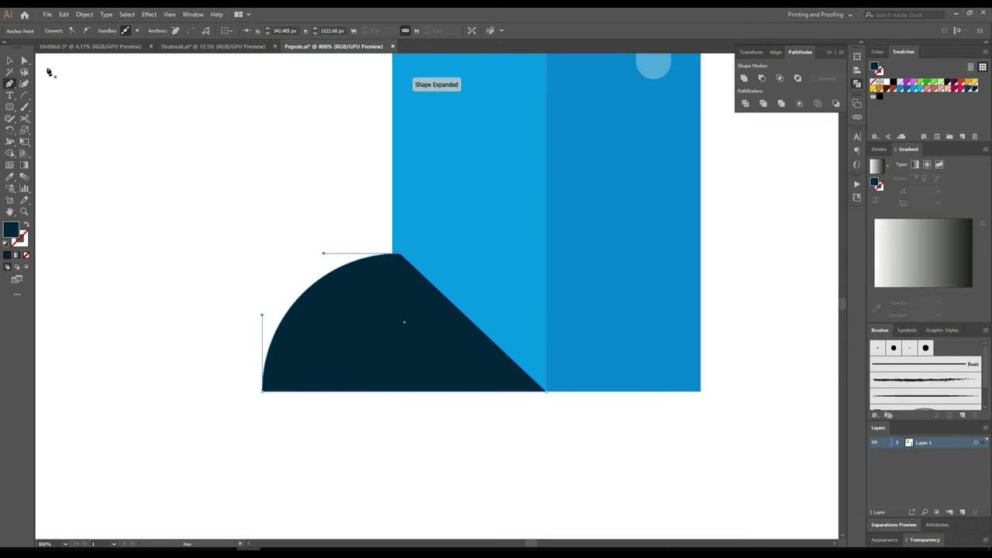
{"action": "left_click", "coordinate": [9, 59]}
{"action": "left_click", "coordinate": [225, 178]}
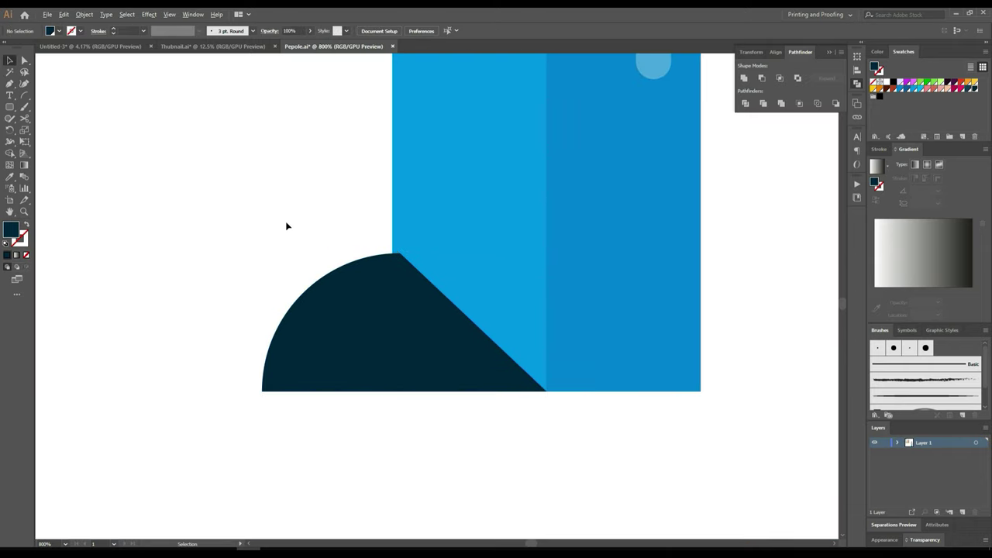
{"action": "scroll", "coordinate": [286, 222], "scroll_direction": "down", "scroll_amount": 4, "text": "alt"}
{"action": "left_click", "coordinate": [309, 259]}
Step: Place a vertically reflected copy of the shoe under the jeans' right side
{"action": "key", "text": "a"}
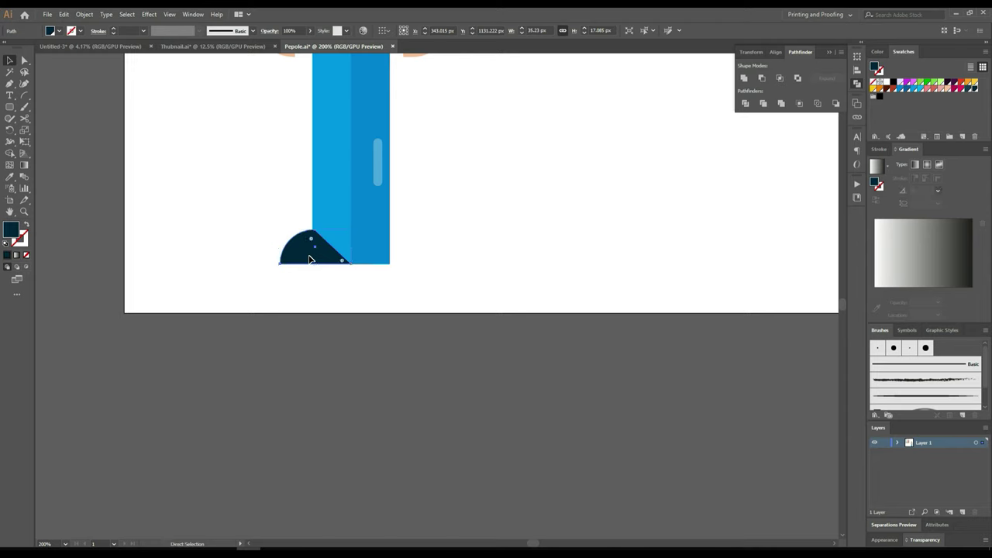
{"action": "right_click", "coordinate": [306, 258]}
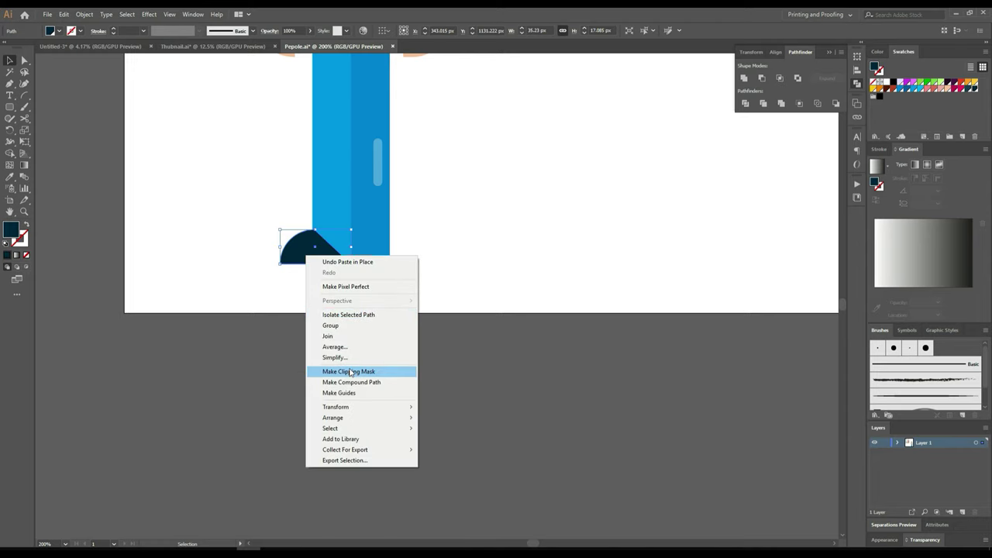
{"action": "mouse_move", "coordinate": [335, 407]}
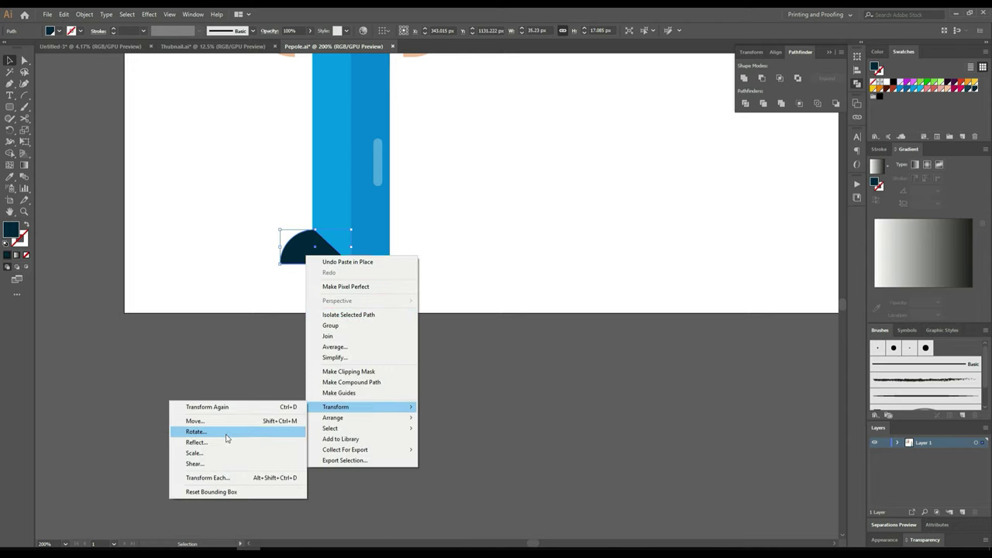
{"action": "left_click", "coordinate": [220, 445]}
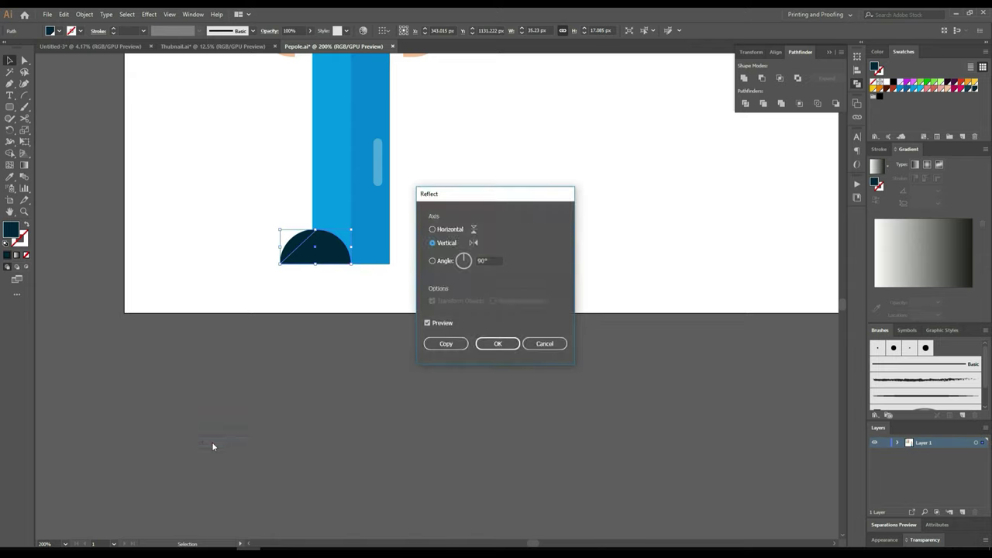
{"action": "left_click", "coordinate": [497, 343]}
{"action": "left_click_drag", "start_coordinate": [327, 257], "coordinate": [404, 257]}
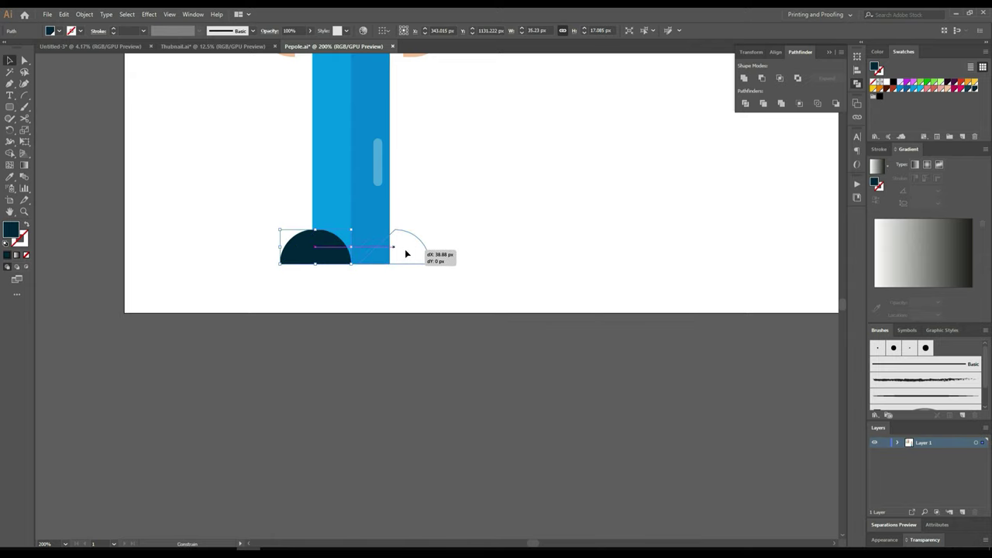
{"action": "scroll", "coordinate": [383, 234], "scroll_direction": "up", "scroll_amount": 4}
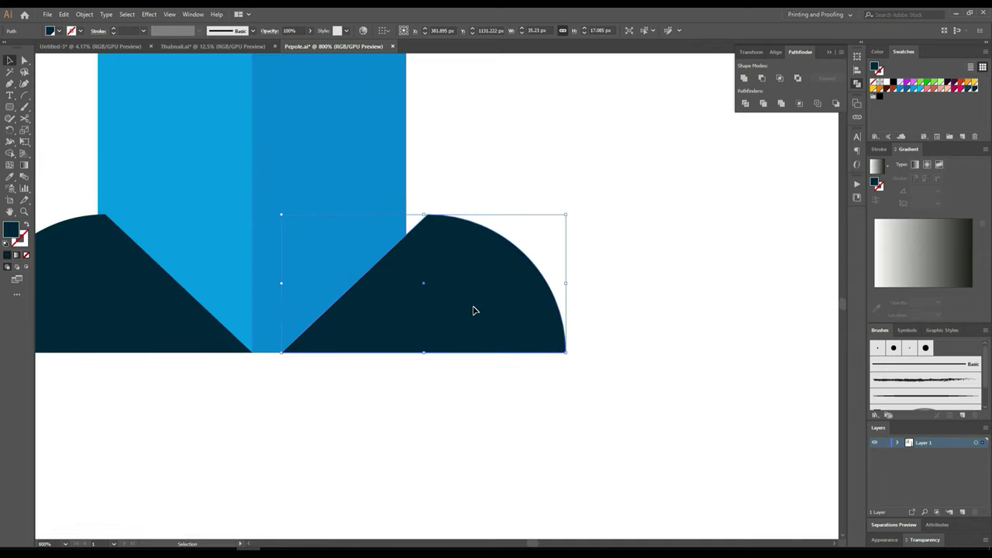
{"action": "mouse_move", "coordinate": [474, 310]}
{"action": "left_mouse_down"}
{"action": "mouse_move", "coordinate": [456, 319]}
{"action": "mouse_move", "coordinate": [468, 323]}
{"action": "left_mouse_up"}
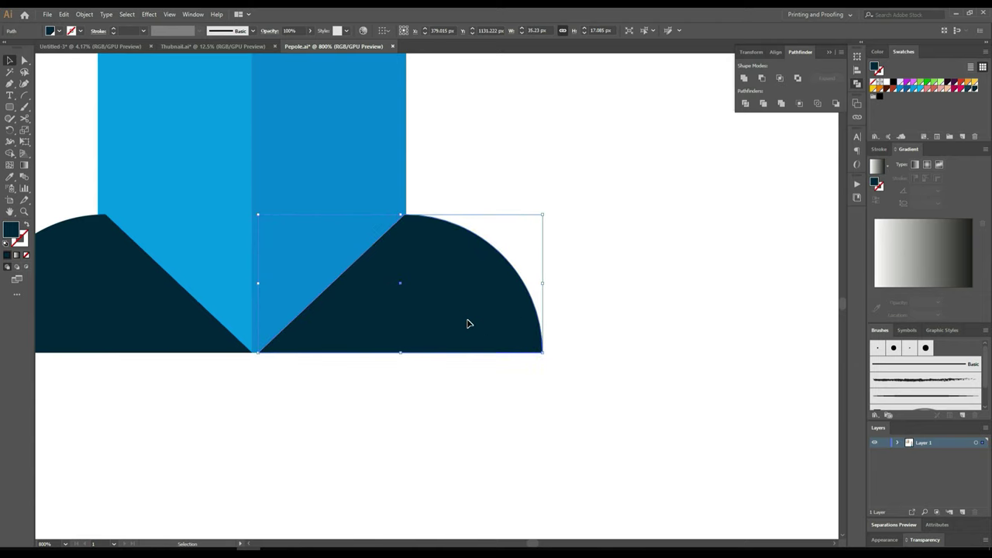
Step: Shift the left shoe slightly left, deselect, and zoom out to view the whole figure
{"action": "scroll", "coordinate": [471, 319], "scroll_direction": "down", "scroll_amount": 2}
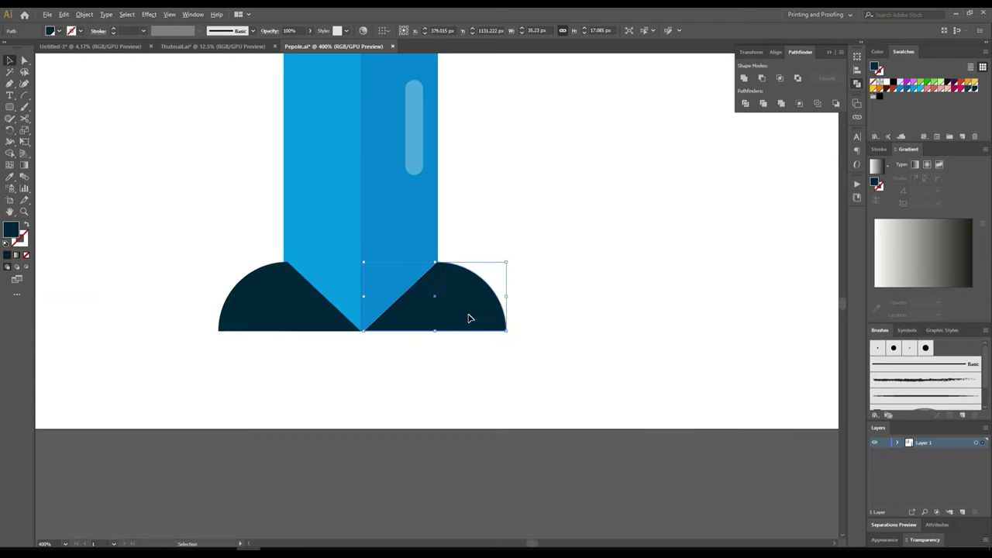
{"action": "left_click", "coordinate": [294, 315]}
{"action": "scroll", "coordinate": [286, 306], "scroll_direction": "up", "scroll_amount": 3}
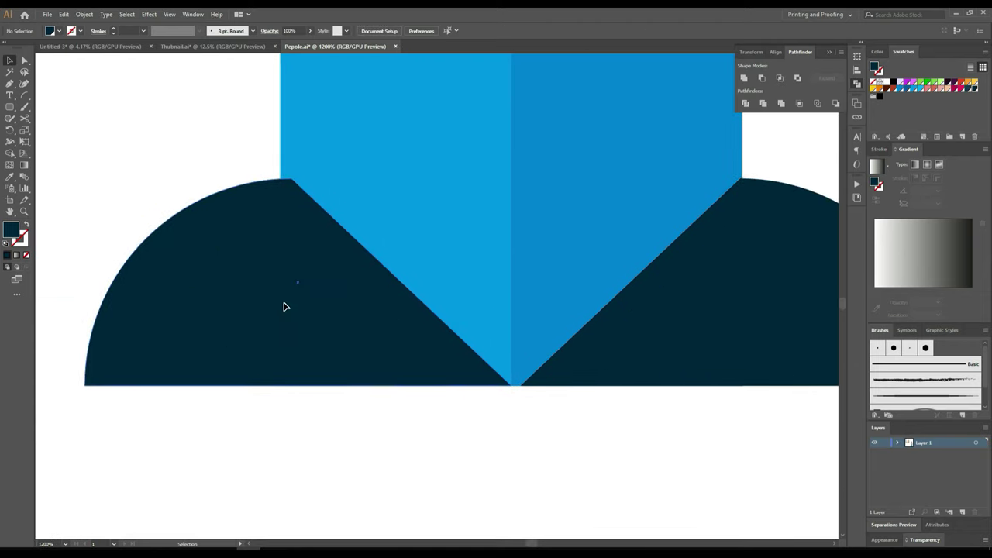
{"action": "key", "text": "Left"}
{"action": "key", "text": "Right"}
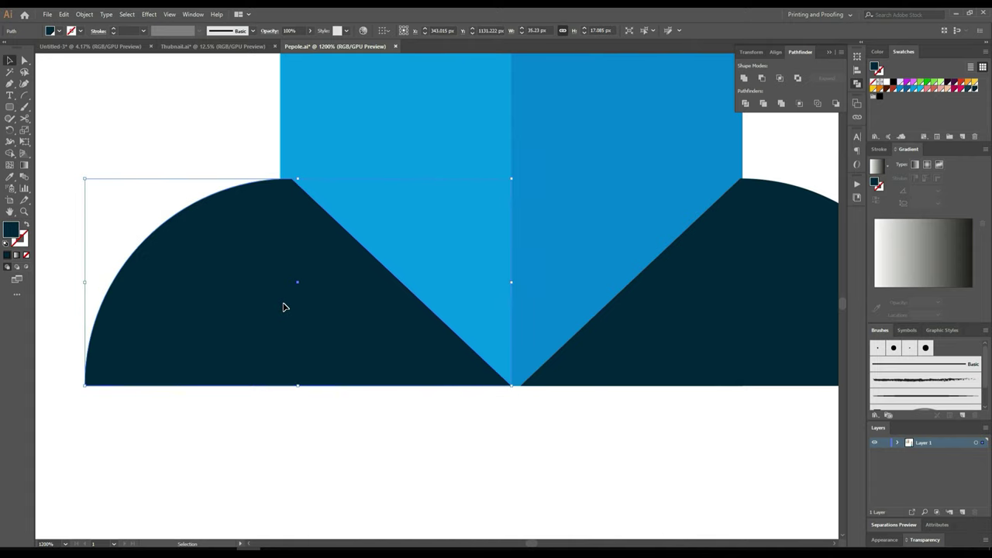
{"action": "left_click_drag", "start_coordinate": [256, 298], "coordinate": [255, 295]}
{"action": "scroll", "coordinate": [255, 288], "scroll_direction": "down", "scroll_amount": 2}
{"action": "scroll", "coordinate": [263, 295], "scroll_direction": "down", "scroll_amount": 1}
{"action": "left_click", "coordinate": [334, 332]}
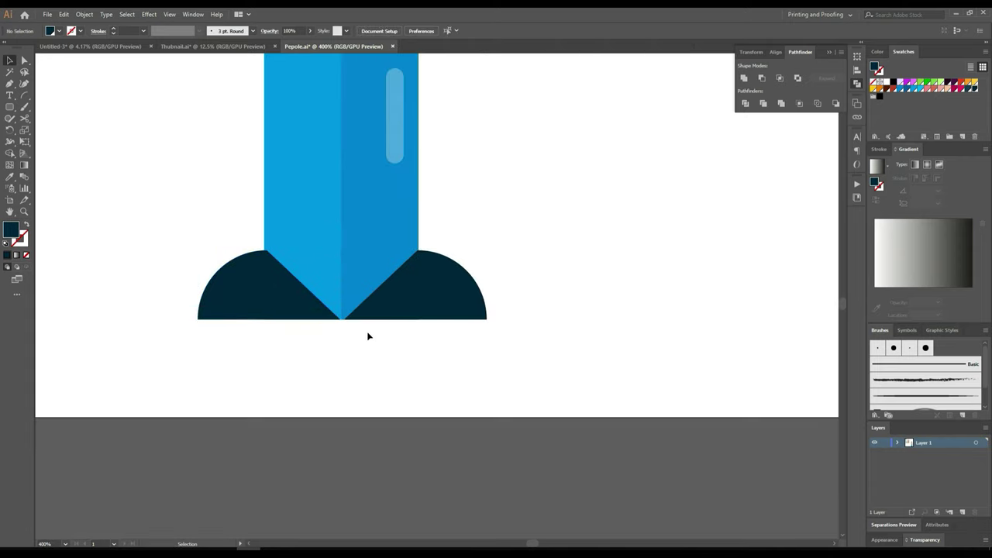
{"action": "scroll", "coordinate": [442, 309], "scroll_direction": "down", "scroll_amount": 3}
{"action": "scroll", "coordinate": [457, 300], "scroll_direction": "down", "scroll_amount": 2}
{"action": "scroll", "coordinate": [527, 263], "scroll_direction": "left", "scroll_amount": 3}
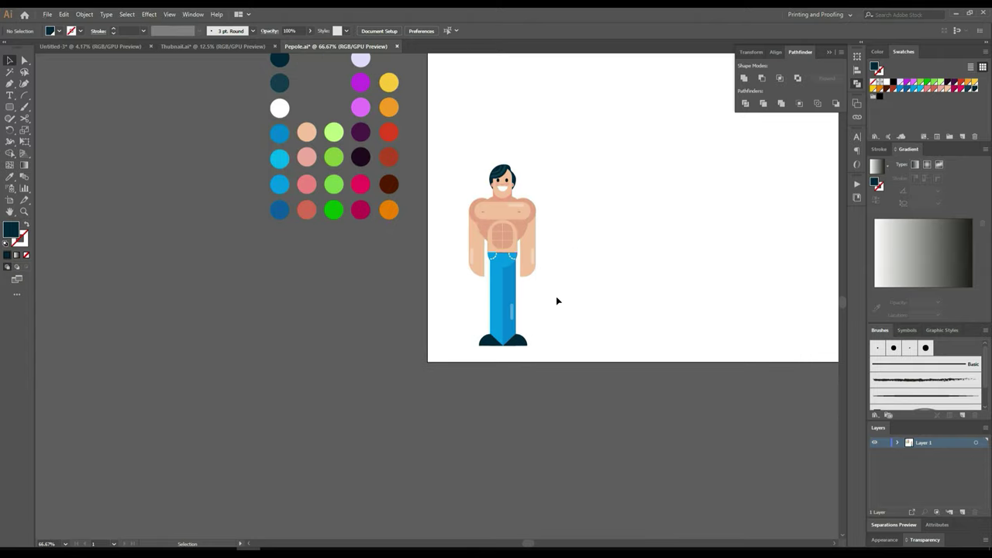
{"action": "scroll", "coordinate": [550, 302], "scroll_direction": "up", "scroll_amount": 4}
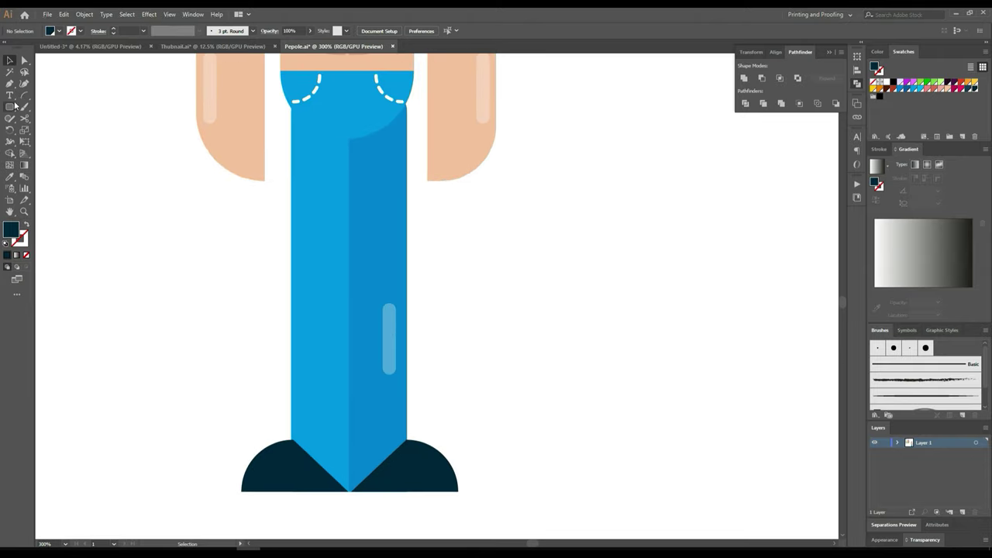
Step: Draw a vertical line down the middle of the jeans to their bottom point
{"action": "left_click_drag", "start_coordinate": [24, 95], "coordinate": [46, 98]}
{"action": "left_click_drag", "start_coordinate": [353, 147], "coordinate": [347, 465]}
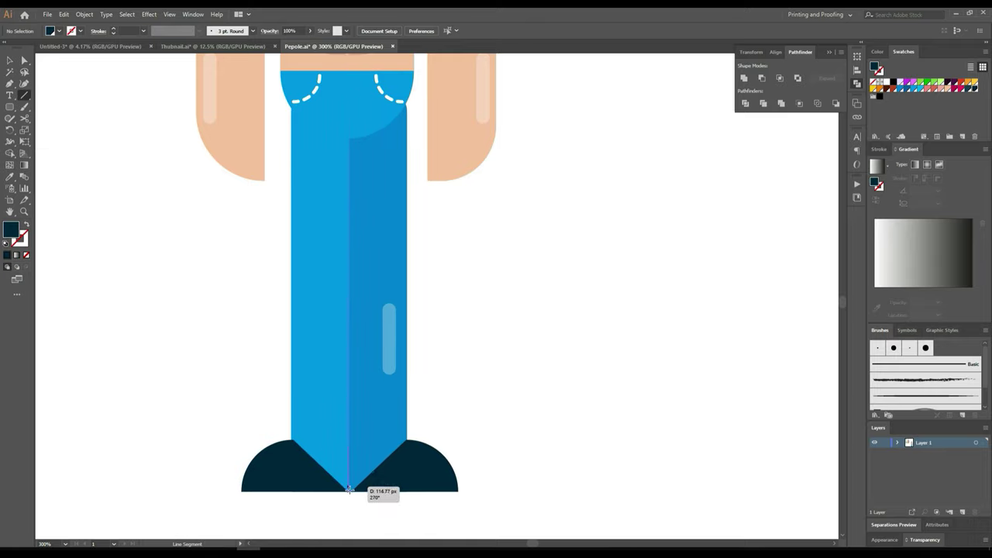
{"action": "left_click_drag", "start_coordinate": [348, 465], "coordinate": [349, 488]}
{"action": "key", "text": "ctrl+minus"}
{"action": "key", "text": "ctrl+minus"}
{"action": "key", "text": "ctrl+minus"}
{"action": "key", "text": "ctrl+minus"}
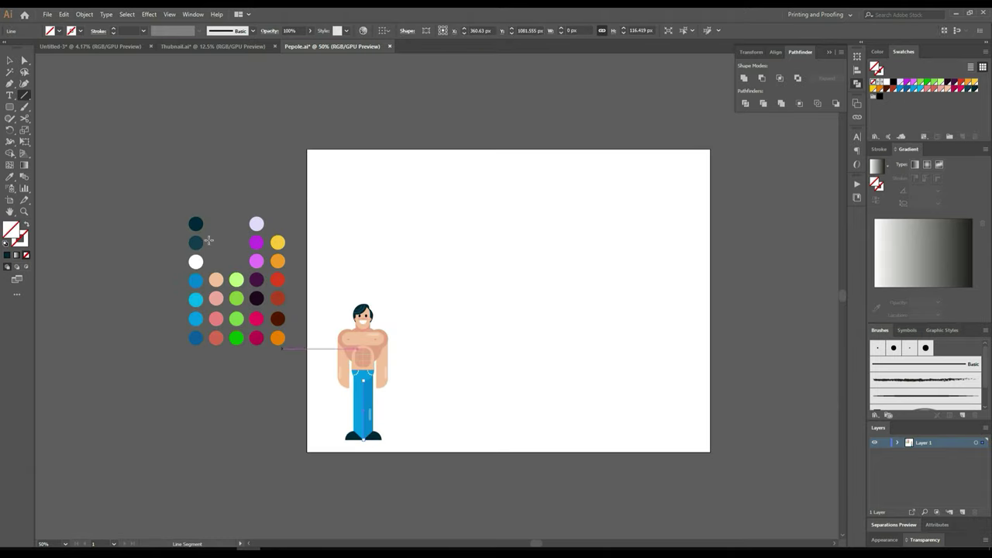
Step: Make the line a dark blue 2 pt stroke sampled from the colour circle
{"action": "left_click", "coordinate": [21, 243]}
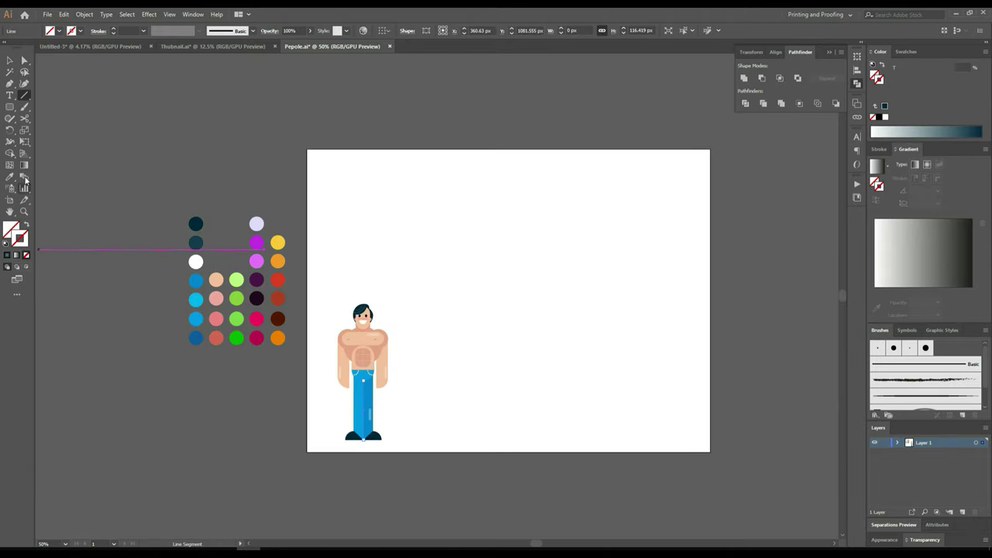
{"action": "left_click", "coordinate": [9, 177]}
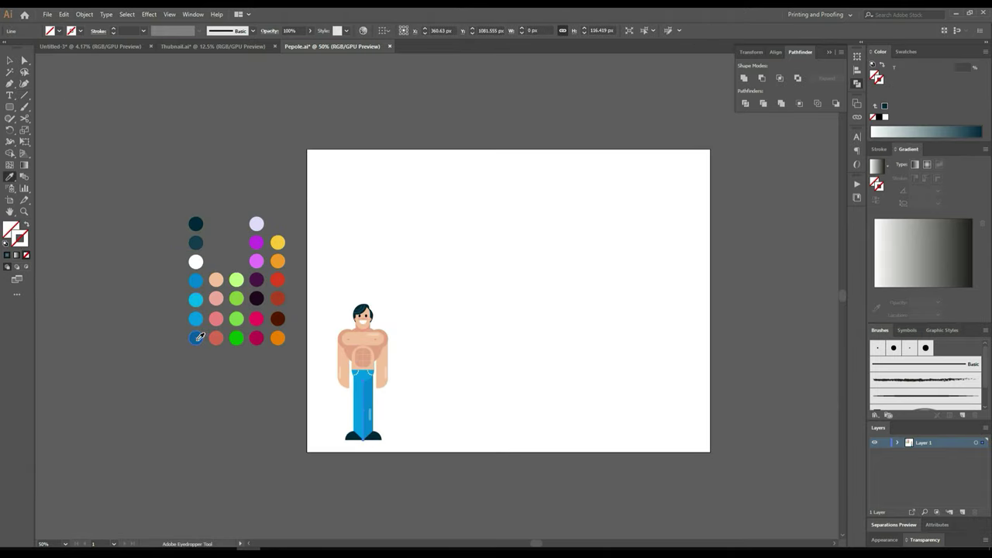
{"action": "left_click", "coordinate": [197, 339]}
{"action": "key", "text": "v"}
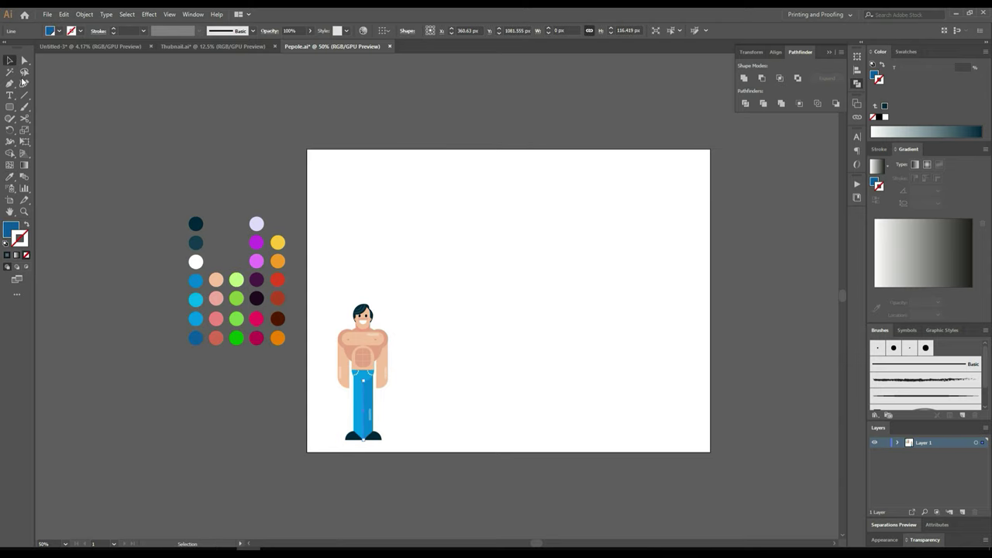
{"action": "scroll", "coordinate": [391, 448], "scroll_direction": "up", "scroll_amount": 1}
{"action": "scroll", "coordinate": [391, 447], "scroll_direction": "up", "scroll_amount": 2}
{"action": "scroll", "coordinate": [301, 422], "scroll_direction": "up", "scroll_amount": 2}
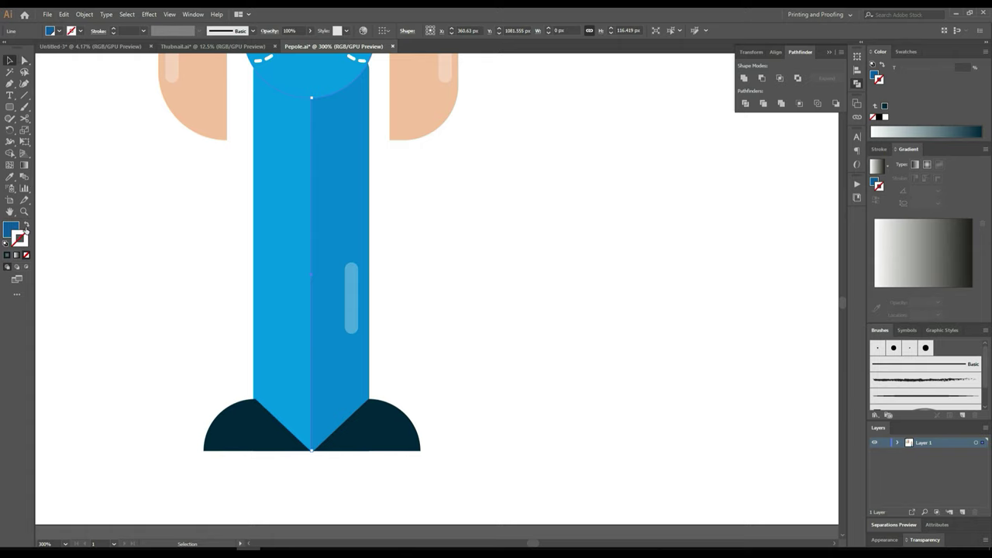
{"action": "left_click", "coordinate": [25, 226]}
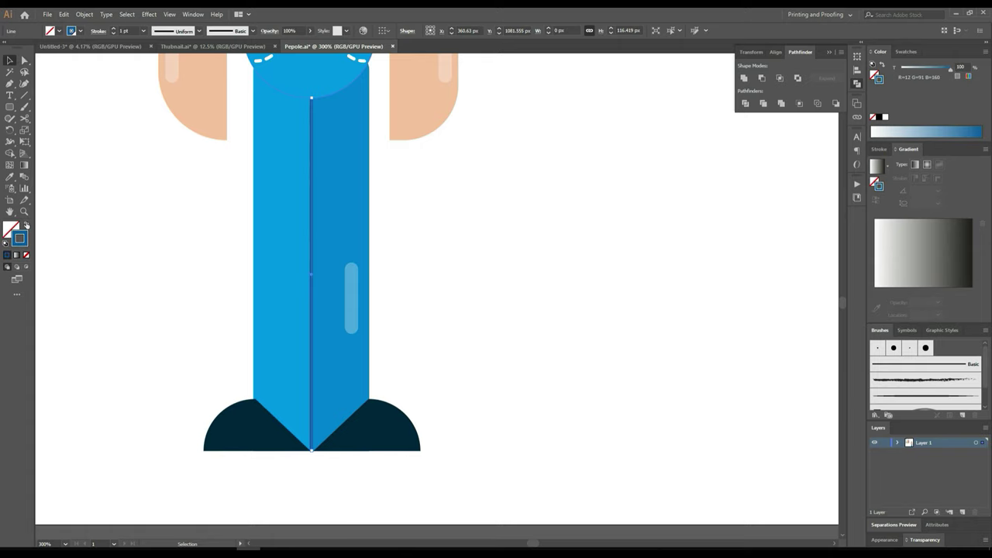
{"action": "left_click", "coordinate": [97, 33]}
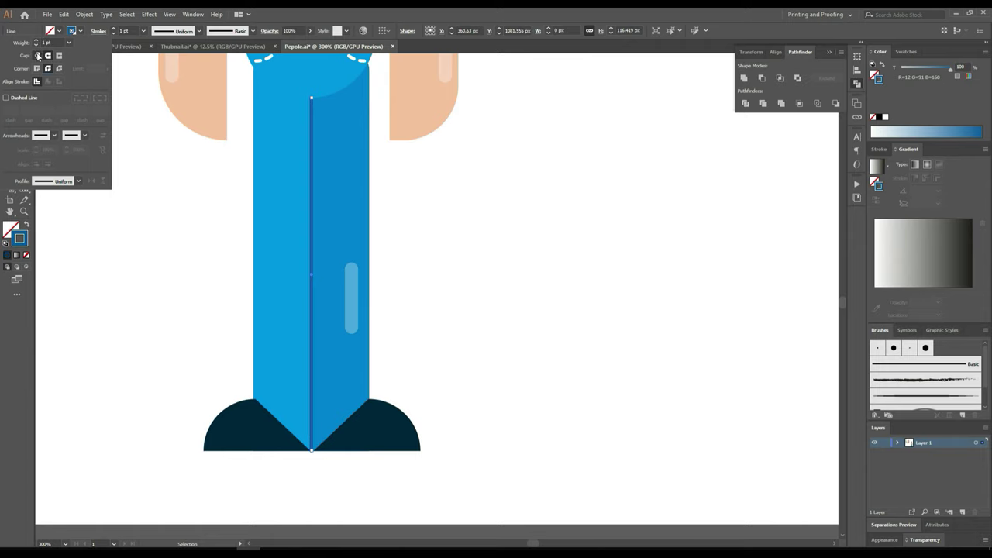
{"action": "left_click", "coordinate": [35, 41]}
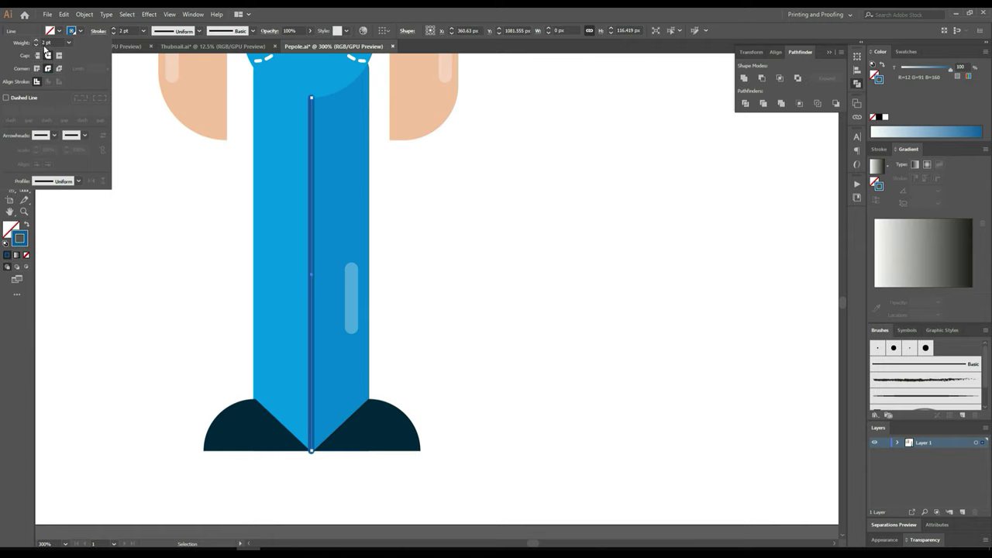
{"action": "left_click", "coordinate": [178, 179]}
{"action": "left_click", "coordinate": [543, 257]}
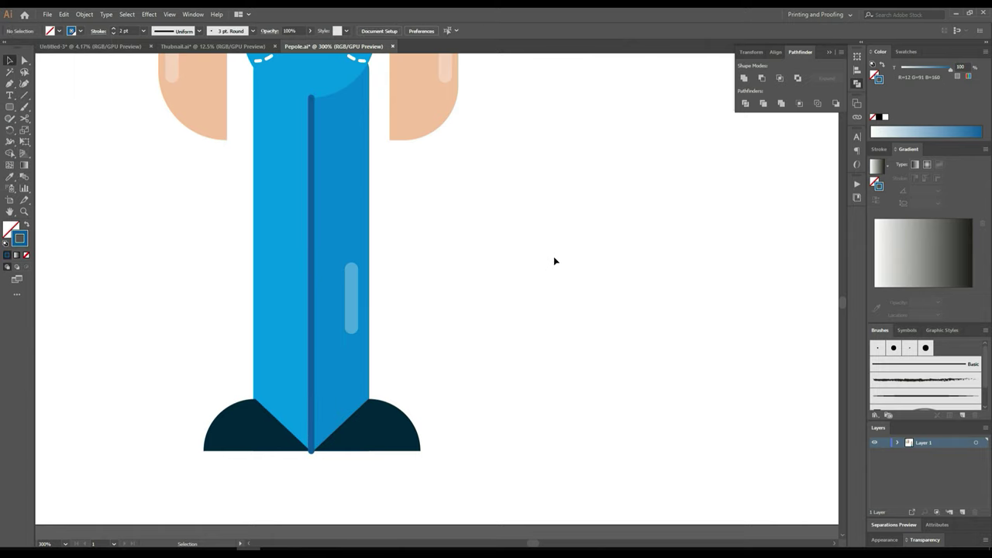
Step: Pull the seam line's top end down so it starts just below the waist
{"action": "scroll", "coordinate": [552, 257], "scroll_direction": "up", "scroll_amount": 1}
{"action": "scroll", "coordinate": [283, 84], "scroll_direction": "up", "scroll_amount": 1}
{"action": "scroll", "coordinate": [302, 182], "scroll_direction": "up", "scroll_amount": 2}
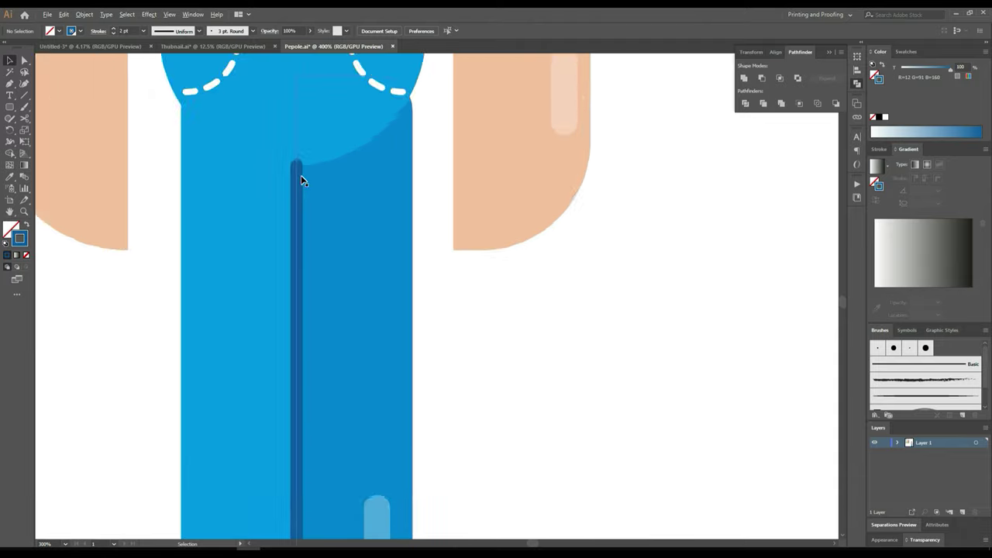
{"action": "scroll", "coordinate": [305, 167], "scroll_direction": "up", "scroll_amount": 2}
{"action": "left_click", "coordinate": [298, 140]}
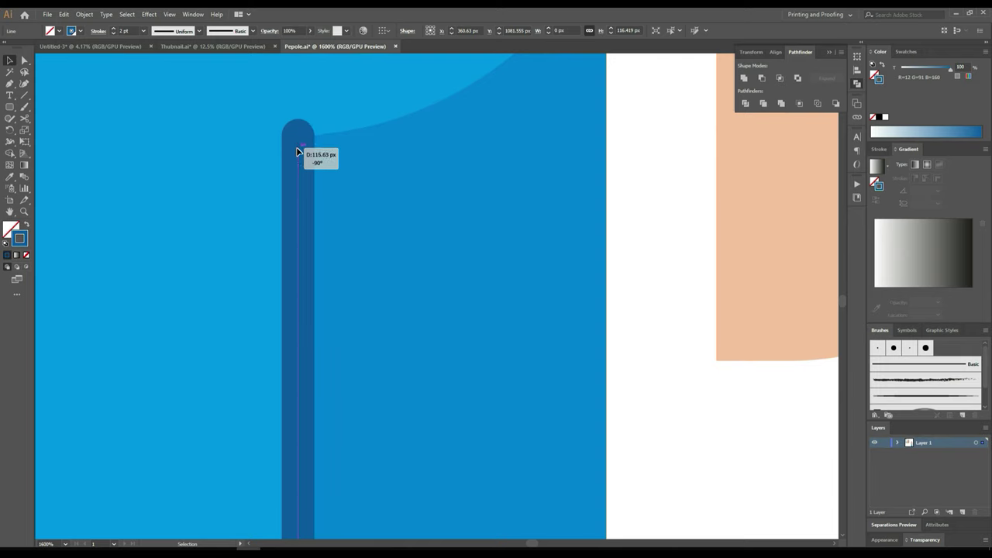
{"action": "left_click_drag", "start_coordinate": [299, 138], "coordinate": [299, 151]}
{"action": "scroll", "coordinate": [454, 199], "scroll_direction": "down", "scroll_amount": 3}
{"action": "left_click", "coordinate": [686, 338]}
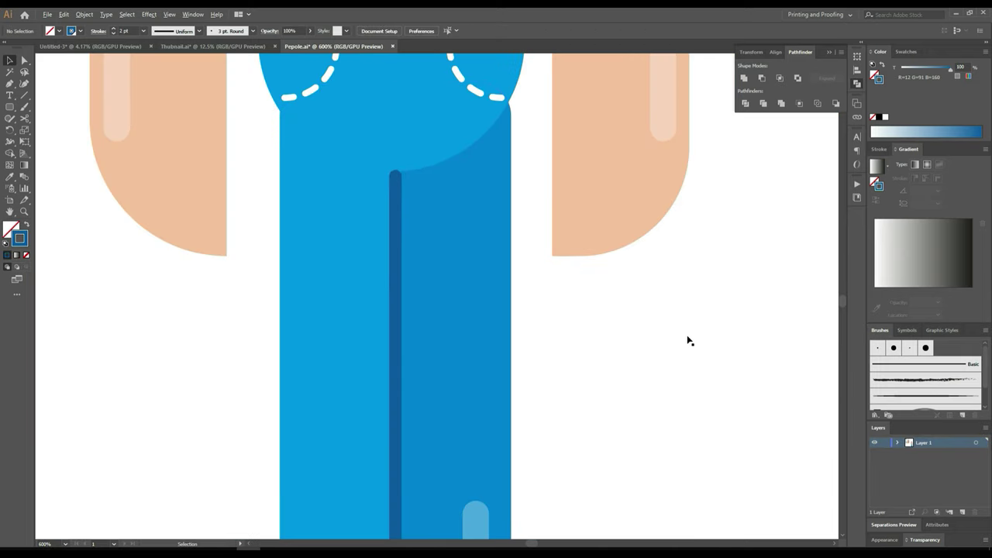
{"action": "scroll", "coordinate": [751, 321], "scroll_direction": "down", "scroll_amount": 3}
{"action": "left_click_drag", "start_coordinate": [697, 324], "coordinate": [682, 316]}
{"action": "scroll", "coordinate": [675, 312], "scroll_direction": "down", "scroll_amount": 2}
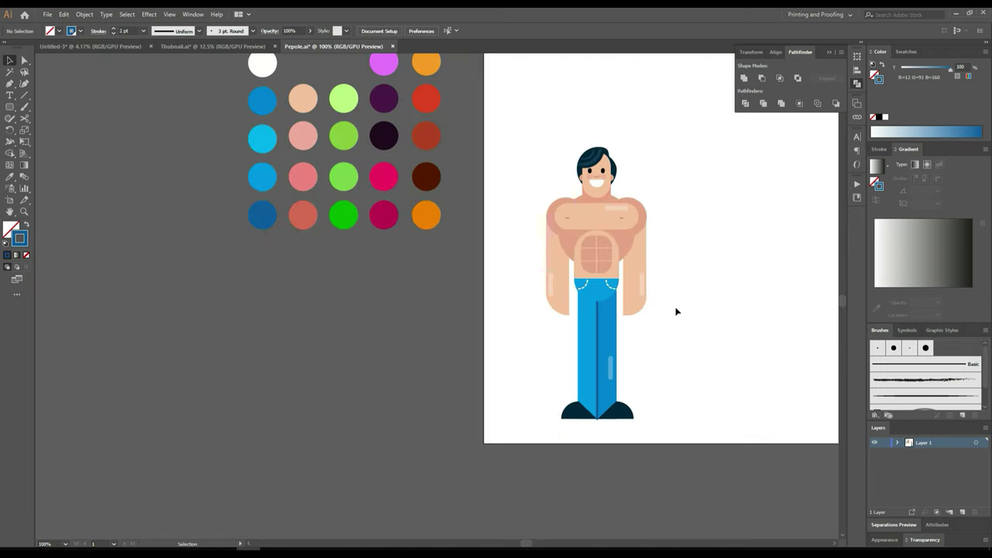
Step: Copy the jeans' blue waist shape and paste it onto the empty pasteboard
{"action": "scroll", "coordinate": [618, 291], "scroll_direction": "up", "scroll_amount": 2}
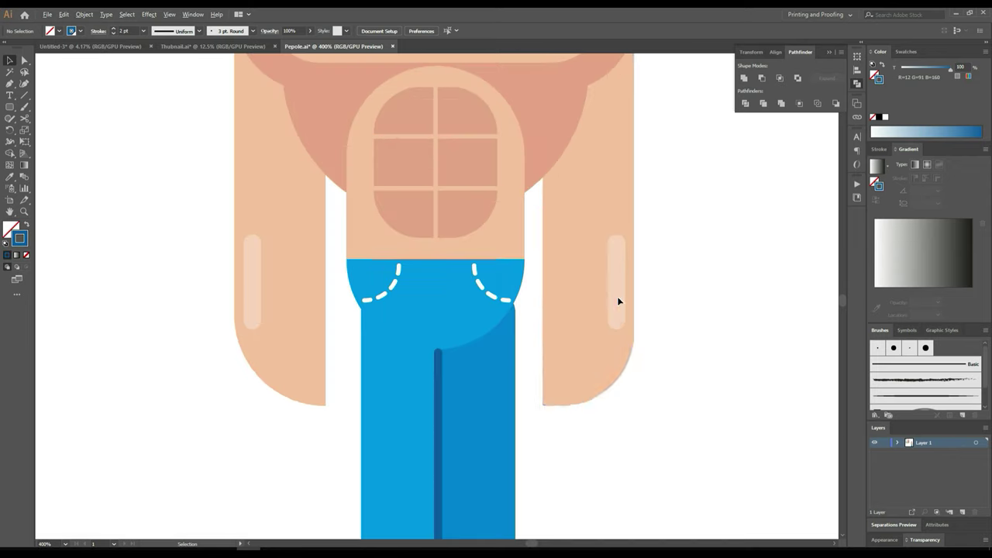
{"action": "left_click", "coordinate": [24, 60]}
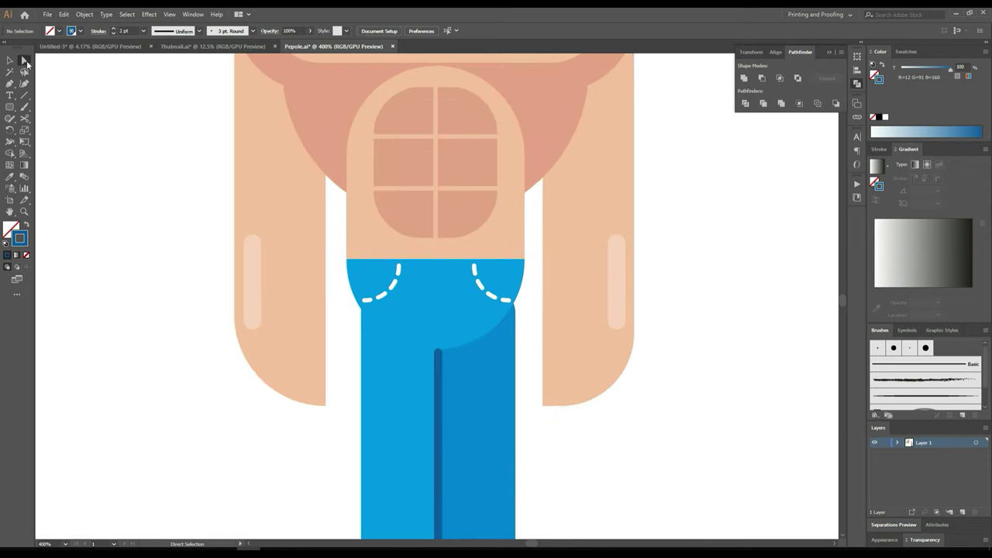
{"action": "left_click", "coordinate": [436, 318]}
{"action": "key", "text": "ctrl+c"}
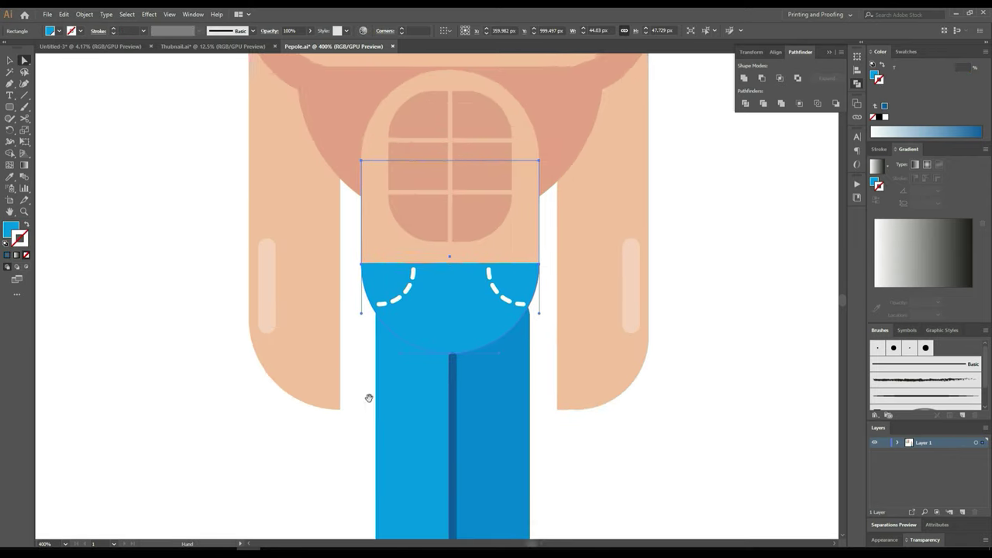
{"action": "left_click_drag", "start_coordinate": [368, 398], "coordinate": [780, 403]}
{"action": "key", "text": "ctrl+v"}
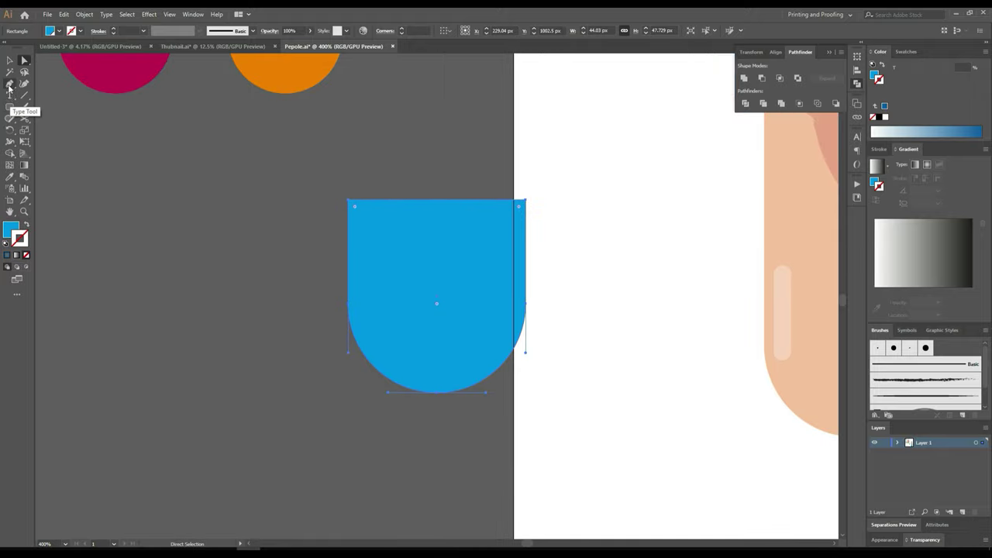
Step: Delete the copy's top anchors into a half circle, cutting its bottom arc off as a blue outline
{"action": "left_click", "coordinate": [10, 83]}
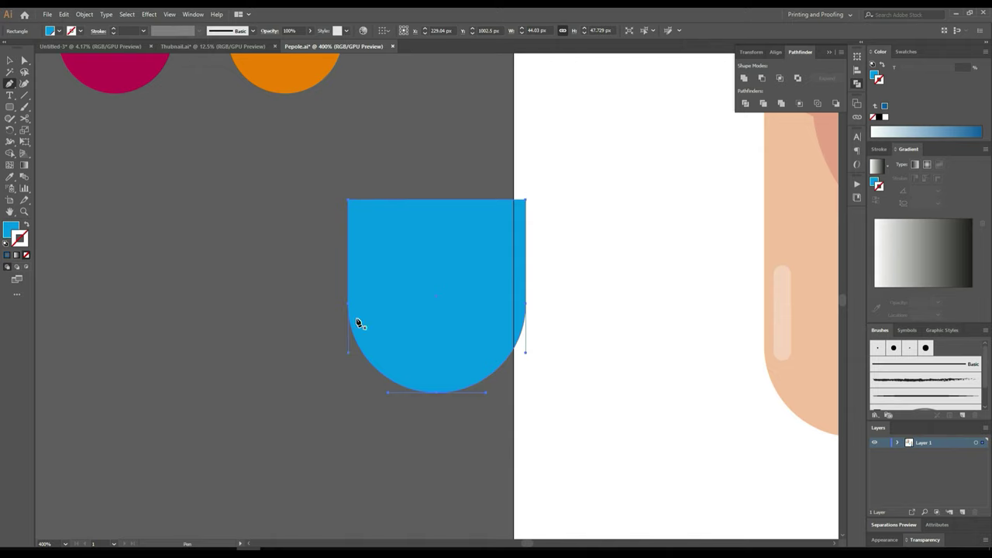
{"action": "left_click", "coordinate": [350, 204]}
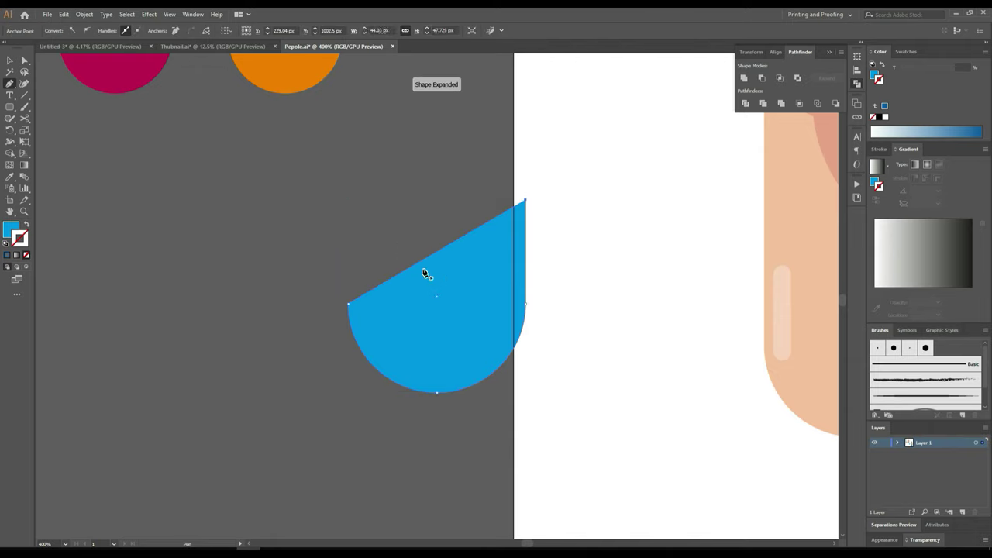
{"action": "left_click", "coordinate": [526, 203]}
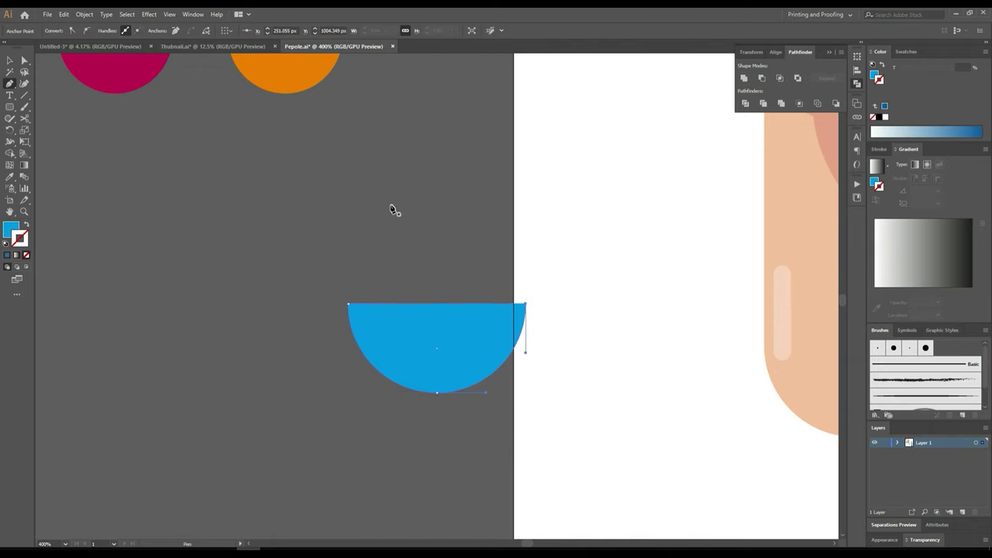
{"action": "key", "text": "c"}
{"action": "left_click", "coordinate": [480, 383]}
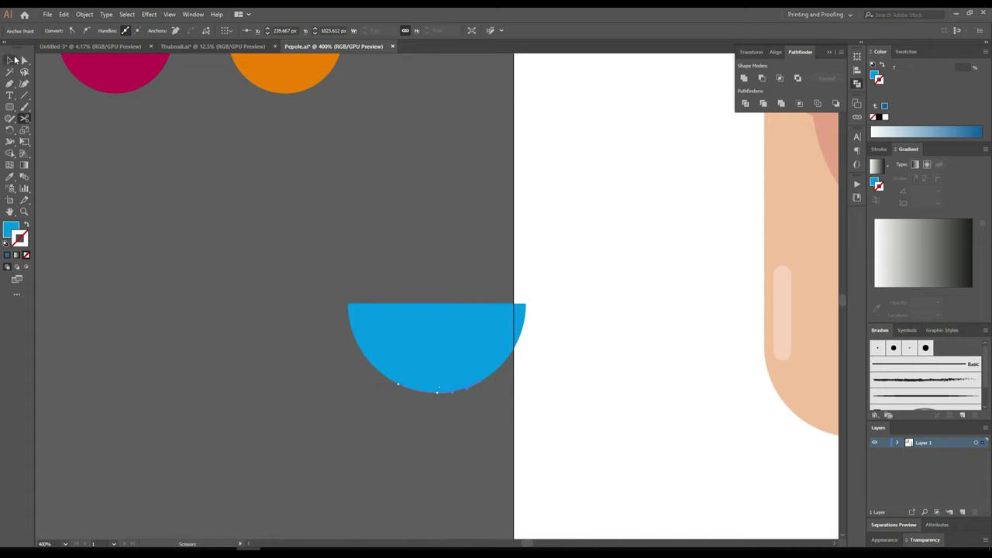
{"action": "left_click", "coordinate": [27, 224]}
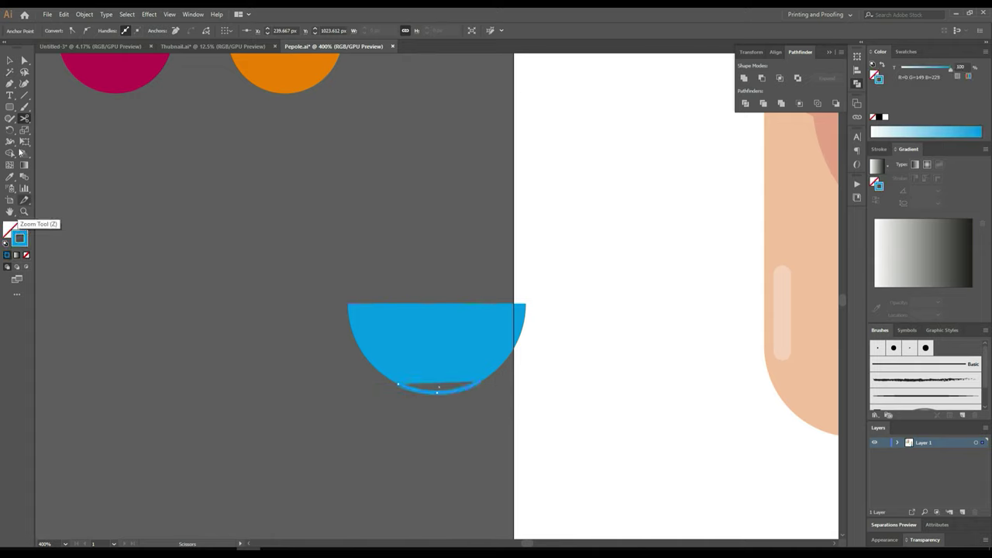
{"action": "left_click", "coordinate": [10, 60]}
Step: Delete the thin bottom arc piece under the half circle
{"action": "key", "text": "a"}
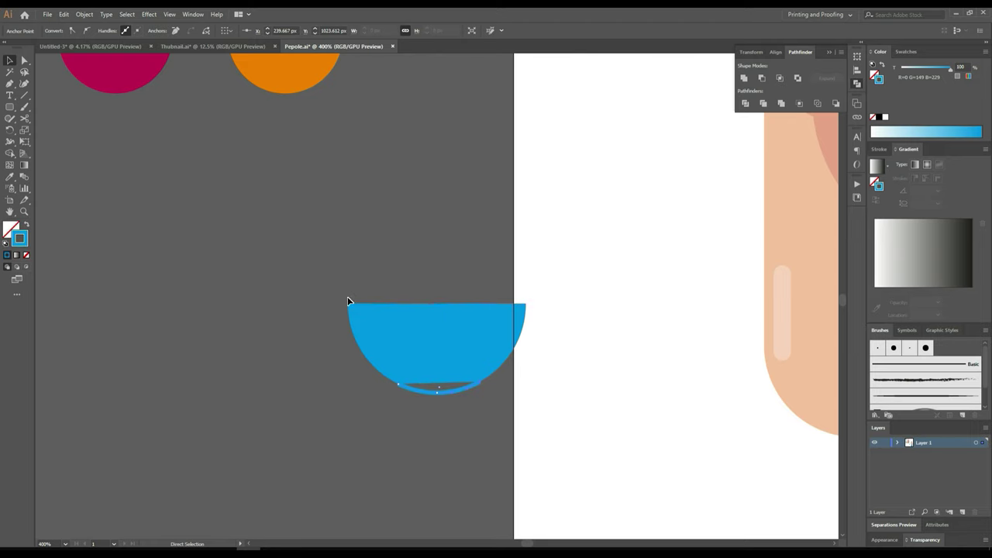
{"action": "key", "text": "v"}
{"action": "scroll", "coordinate": [504, 336], "scroll_direction": "down", "scroll_amount": 2}
{"action": "left_click", "coordinate": [462, 360]}
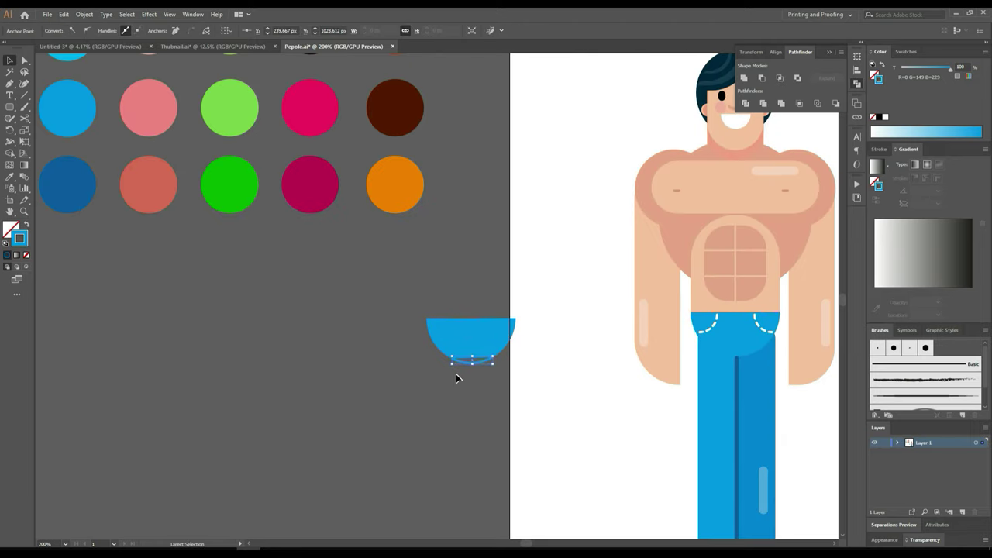
{"action": "scroll", "coordinate": [456, 385], "scroll_direction": "up", "scroll_amount": 4}
{"action": "left_click", "coordinate": [506, 310]}
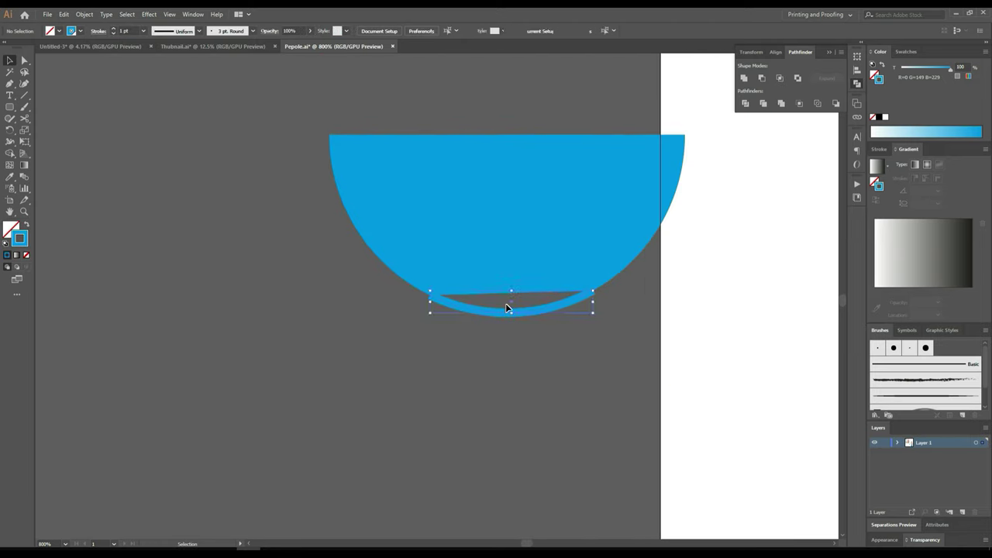
{"action": "key", "text": "Delete"}
Step: Move the curved piece into place across the jeans' front
{"action": "scroll", "coordinate": [544, 341], "scroll_direction": "down", "scroll_amount": 4}
{"action": "scroll", "coordinate": [587, 344], "scroll_direction": "right", "scroll_amount": 5}
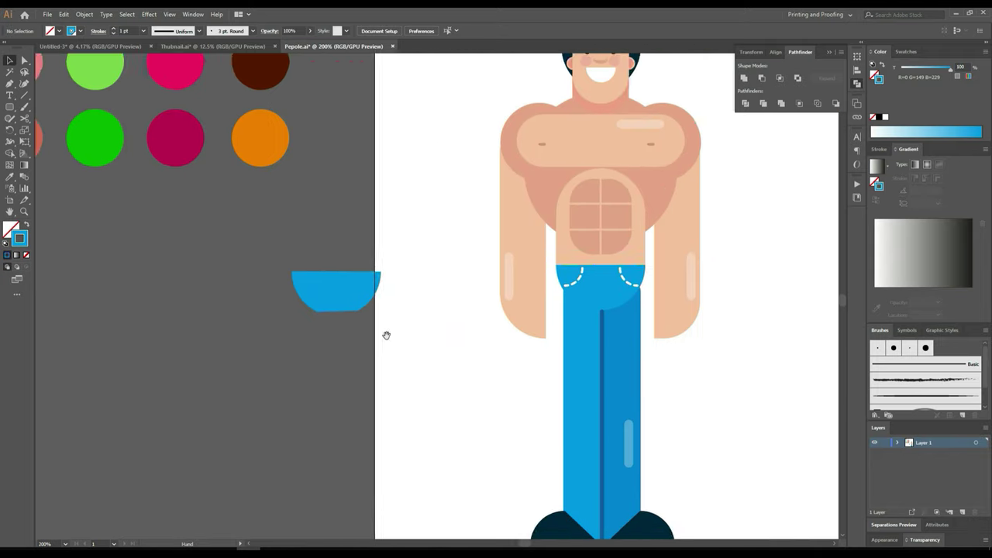
{"action": "scroll", "coordinate": [385, 337], "scroll_direction": "right", "scroll_amount": 2}
{"action": "scroll", "coordinate": [487, 328], "scroll_direction": "up", "scroll_amount": 4}
{"action": "scroll", "coordinate": [581, 325], "scroll_direction": "right", "scroll_amount": 3}
{"action": "scroll", "coordinate": [554, 332], "scroll_direction": "up", "scroll_amount": 1}
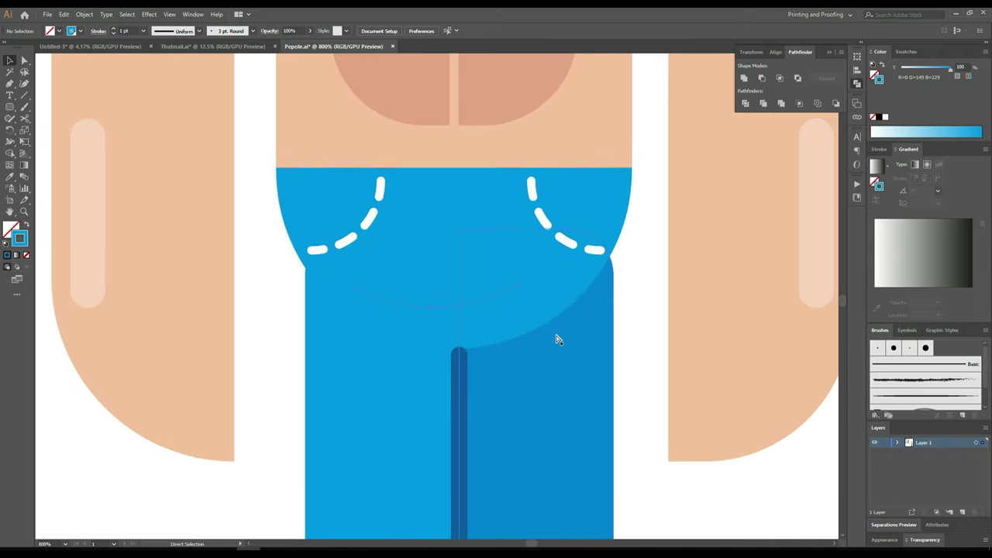
{"action": "mouse_move", "coordinate": [556, 336]}
{"action": "left_mouse_down"}
{"action": "mouse_move", "coordinate": [507, 298]}
{"action": "mouse_move", "coordinate": [510, 344]}
{"action": "left_mouse_up"}
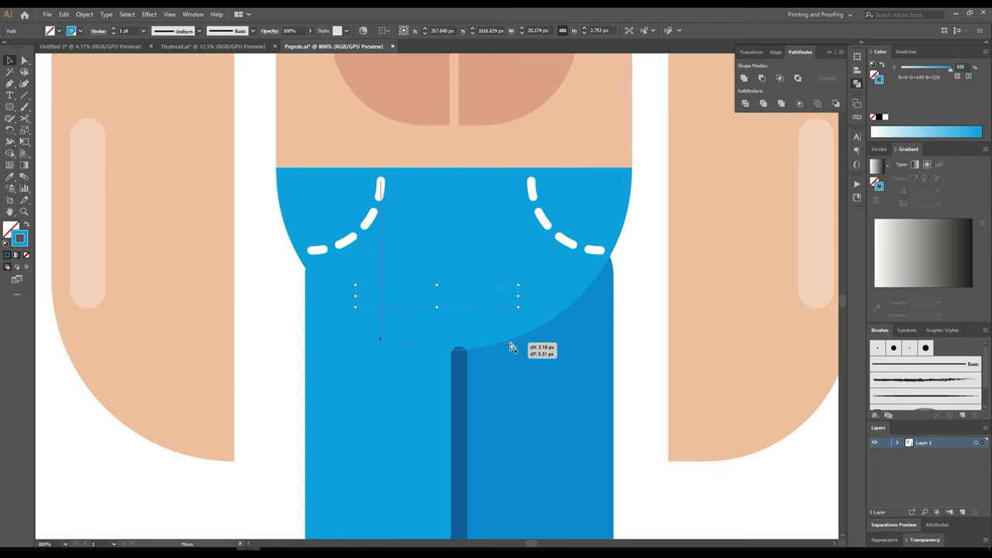
Step: Turn the curve's fill into a dark blue 2 pt stroke matching the fly seam
{"action": "left_click", "coordinate": [10, 178]}
{"action": "left_click", "coordinate": [468, 385]}
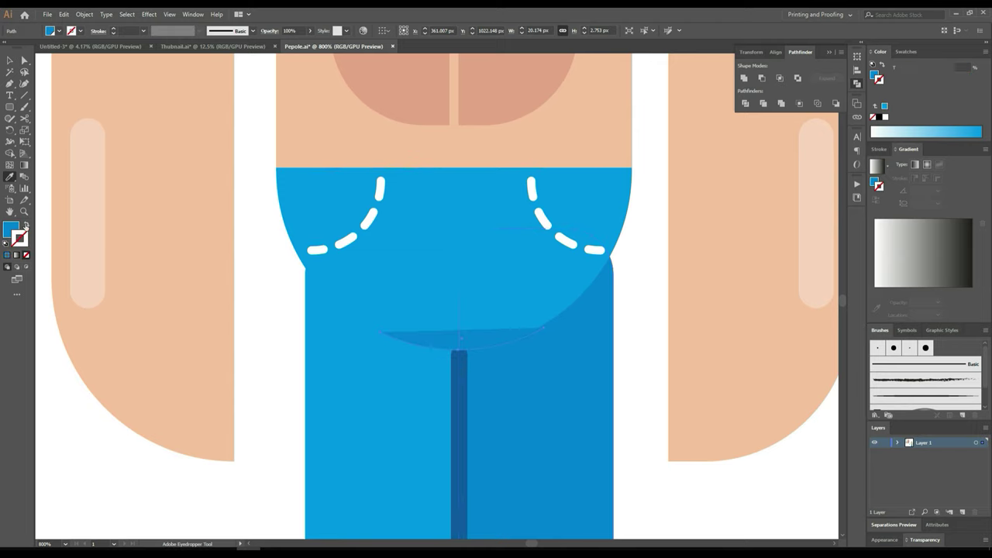
{"action": "key", "text": "shift+x"}
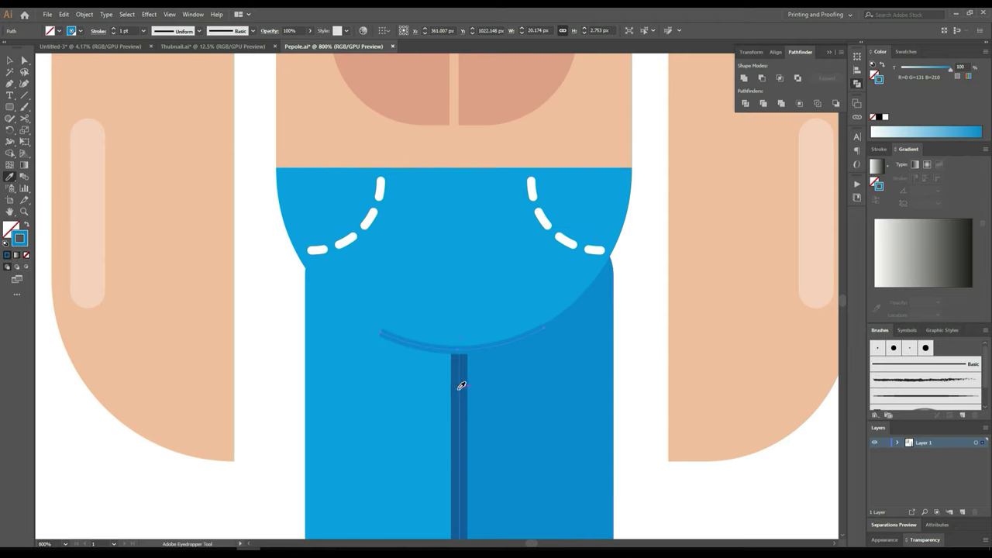
{"action": "left_click", "coordinate": [462, 386]}
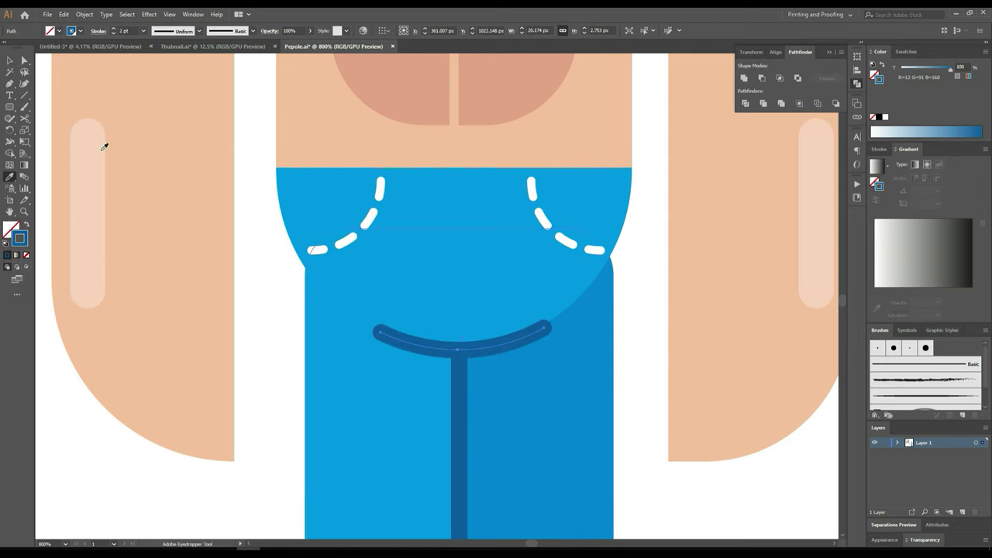
{"action": "left_click", "coordinate": [9, 60]}
{"action": "left_click", "coordinate": [297, 421]}
{"action": "scroll", "coordinate": [392, 416], "scroll_direction": "down", "scroll_amount": 3}
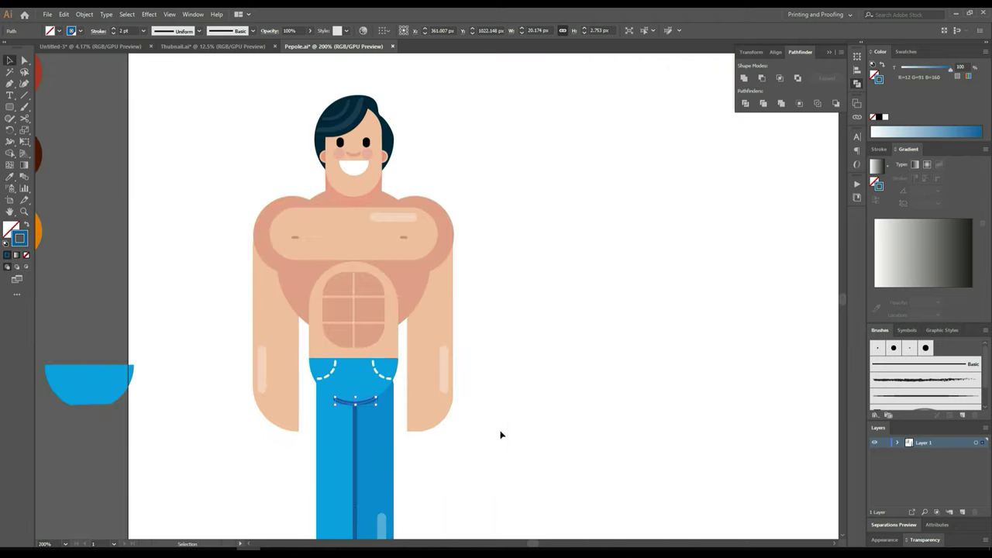
{"action": "scroll", "coordinate": [509, 441], "scroll_direction": "down", "scroll_amount": 2}
{"action": "scroll", "coordinate": [510, 446], "scroll_direction": "down", "scroll_amount": 2}
{"action": "scroll", "coordinate": [284, 467], "scroll_direction": "left", "scroll_amount": 2}
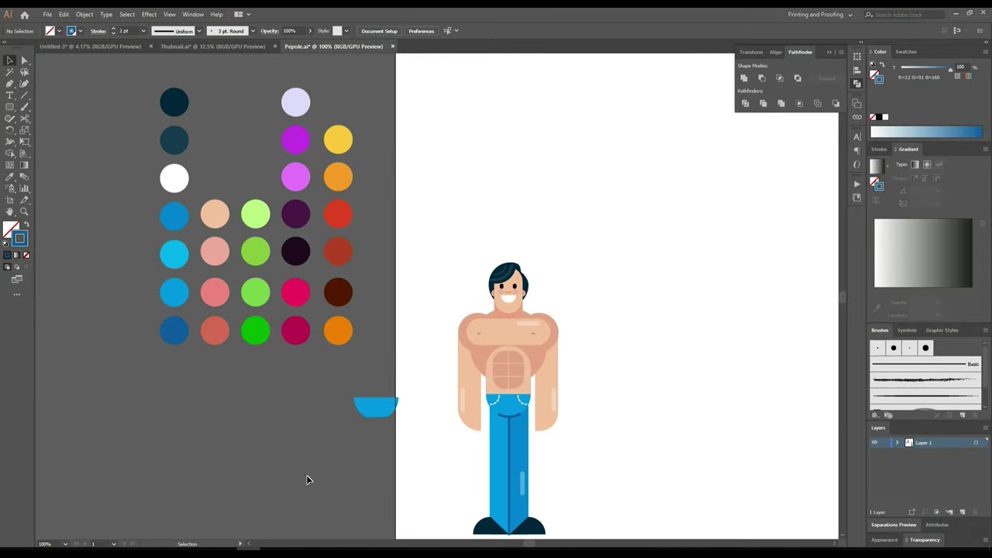
Step: Delete the leftover blue curved shape beside the figure
{"action": "left_click", "coordinate": [392, 397]}
{"action": "key", "text": "Delete"}
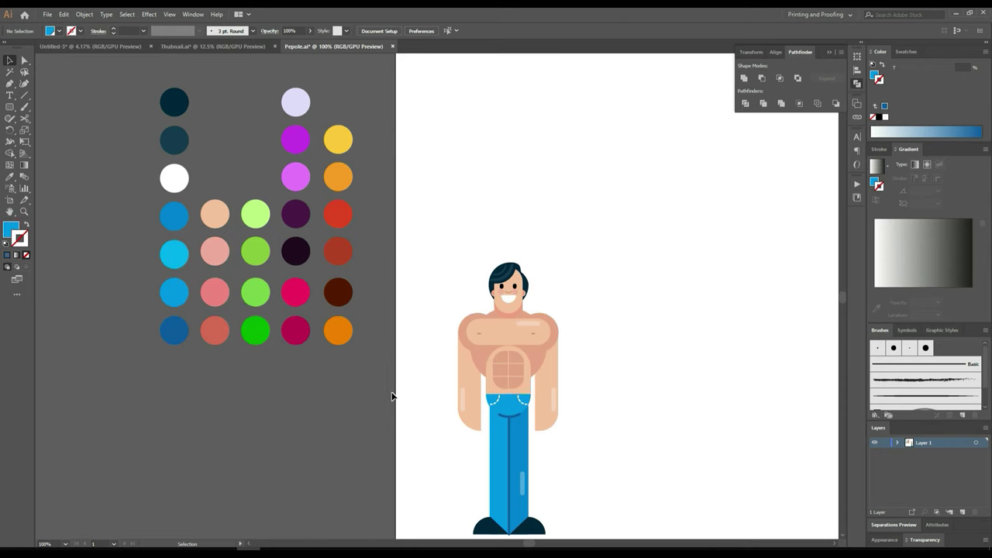
{"action": "scroll", "coordinate": [549, 393], "scroll_direction": "up", "scroll_amount": 2}
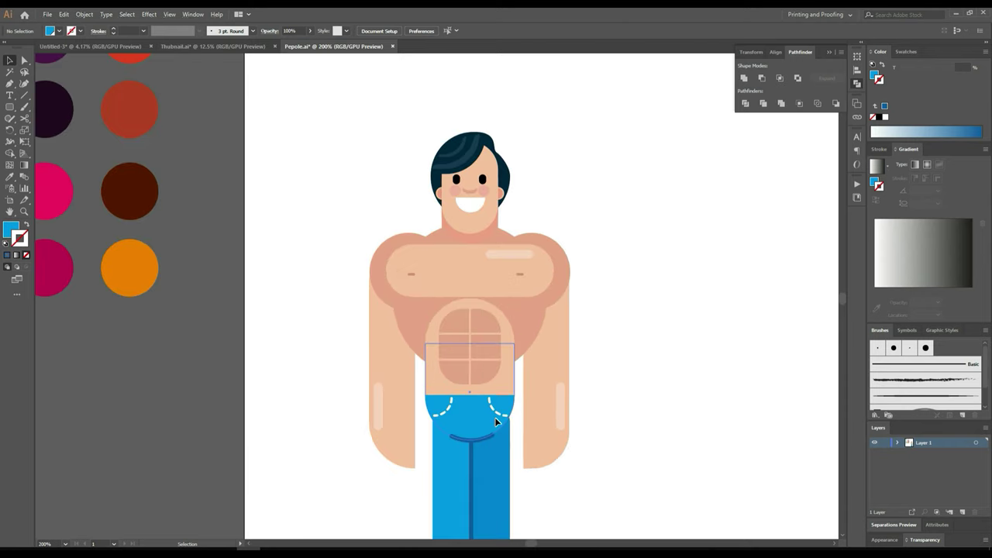
{"action": "scroll", "coordinate": [438, 410], "scroll_direction": "down", "scroll_amount": 2}
{"action": "scroll", "coordinate": [445, 407], "scroll_direction": "up", "scroll_amount": 5}
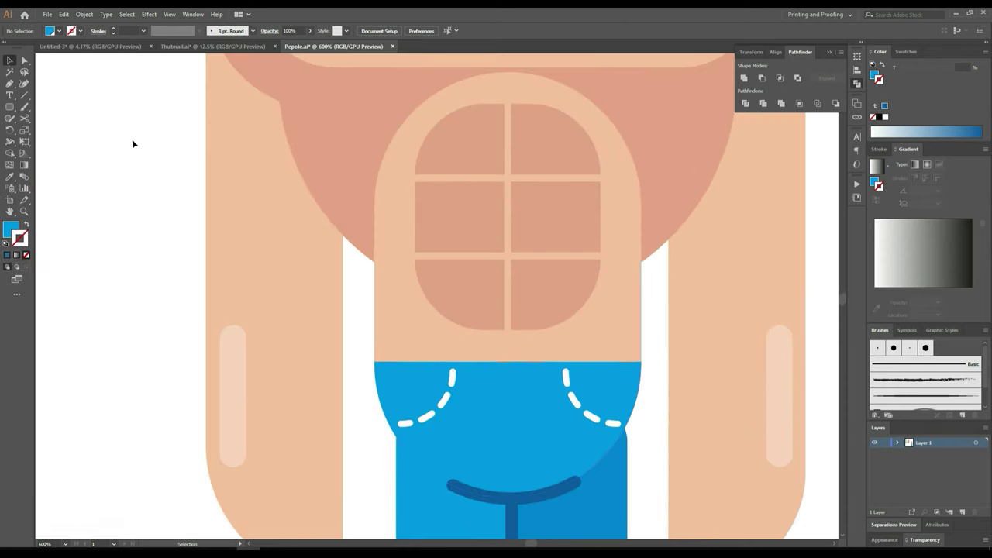
Step: Draw a rectangle across the jeans' top, stretching its left edge to the jeans' edge
{"action": "left_click_drag", "start_coordinate": [9, 107], "coordinate": [46, 106]}
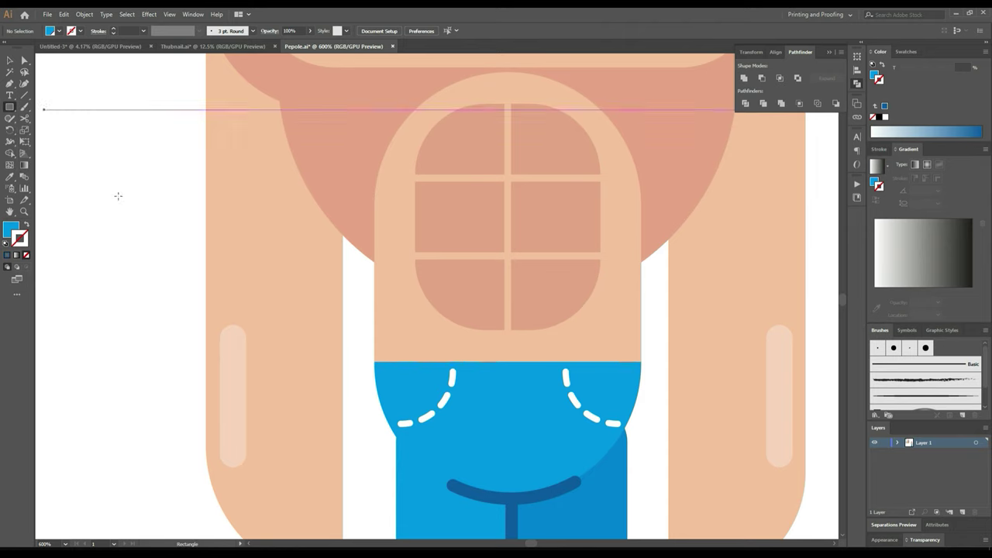
{"action": "scroll", "coordinate": [336, 349], "scroll_direction": "up", "scroll_amount": 1}
{"action": "scroll", "coordinate": [372, 355], "scroll_direction": "down", "scroll_amount": 1}
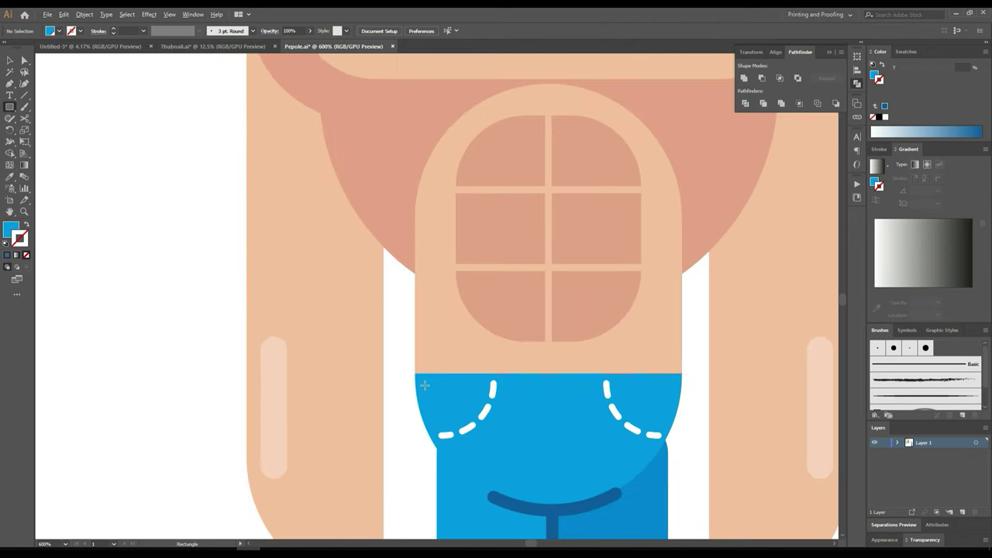
{"action": "left_click_drag", "start_coordinate": [417, 348], "coordinate": [682, 379]}
{"action": "left_click", "coordinate": [9, 59]}
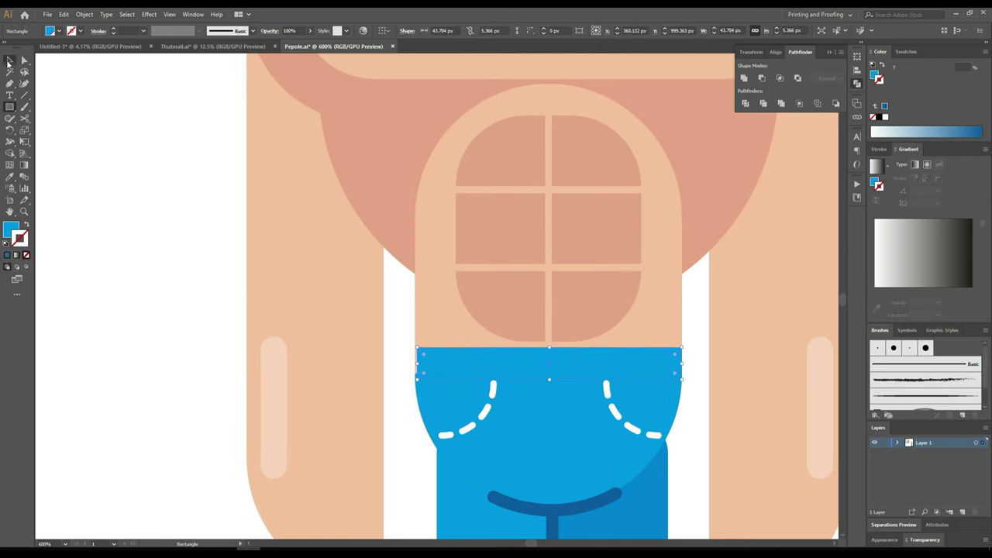
{"action": "scroll", "coordinate": [423, 373], "scroll_direction": "up", "scroll_amount": 2}
{"action": "scroll", "coordinate": [424, 373], "scroll_direction": "up", "scroll_amount": 1}
{"action": "left_click_drag", "start_coordinate": [419, 353], "coordinate": [412, 353]}
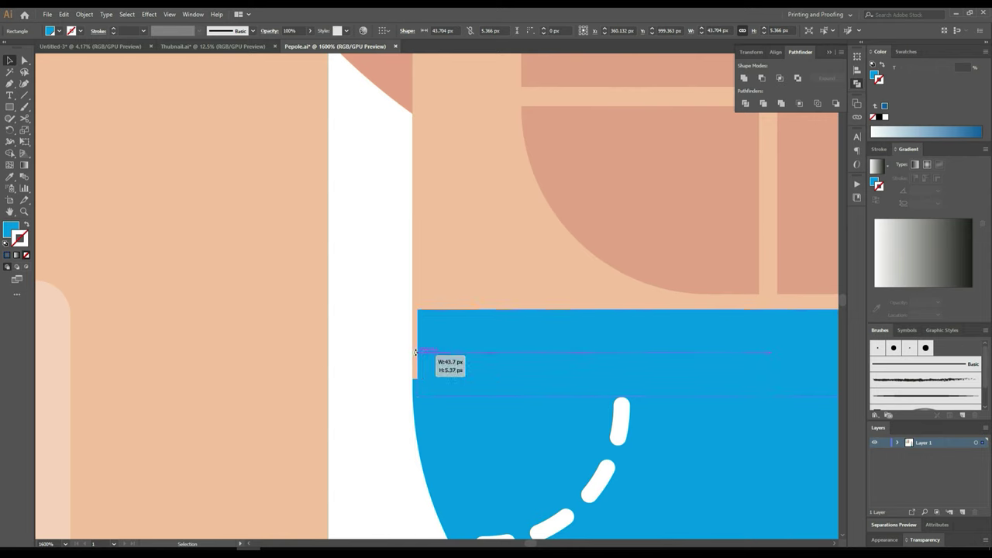
{"action": "scroll", "coordinate": [493, 403], "scroll_direction": "down", "scroll_amount": 5}
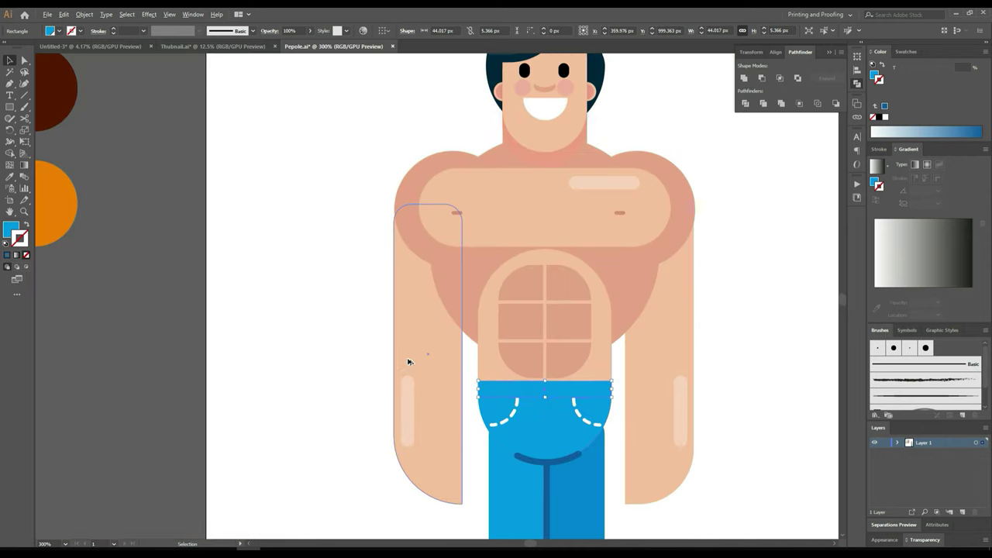
{"action": "scroll", "coordinate": [333, 349], "scroll_direction": "up", "scroll_amount": 1}
{"action": "scroll", "coordinate": [334, 349], "scroll_direction": "left", "scroll_amount": 1}
Step: Fill the rectangle with the dark brown swatch colour to form the belt
{"action": "left_click", "coordinate": [10, 177]}
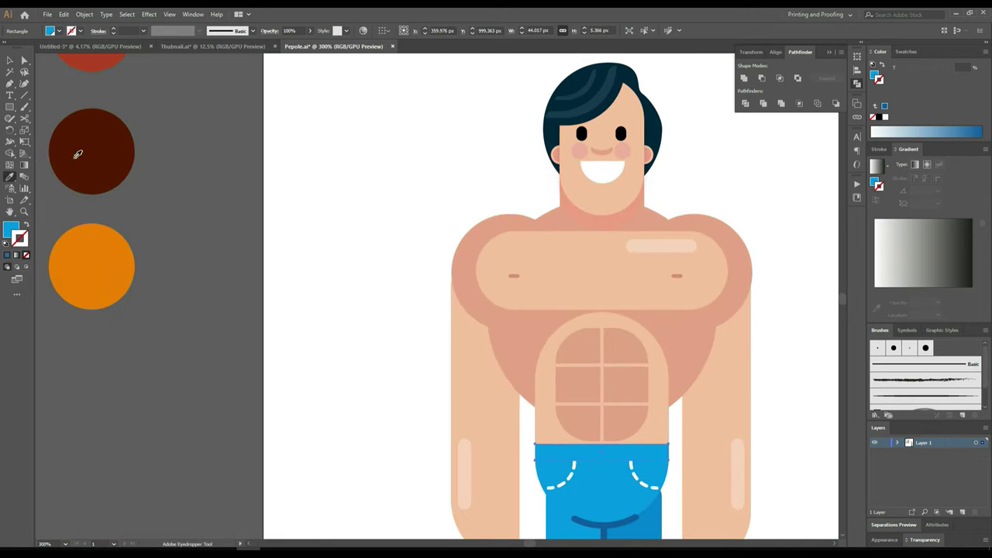
{"action": "left_click", "coordinate": [87, 150]}
{"action": "left_click", "coordinate": [9, 61]}
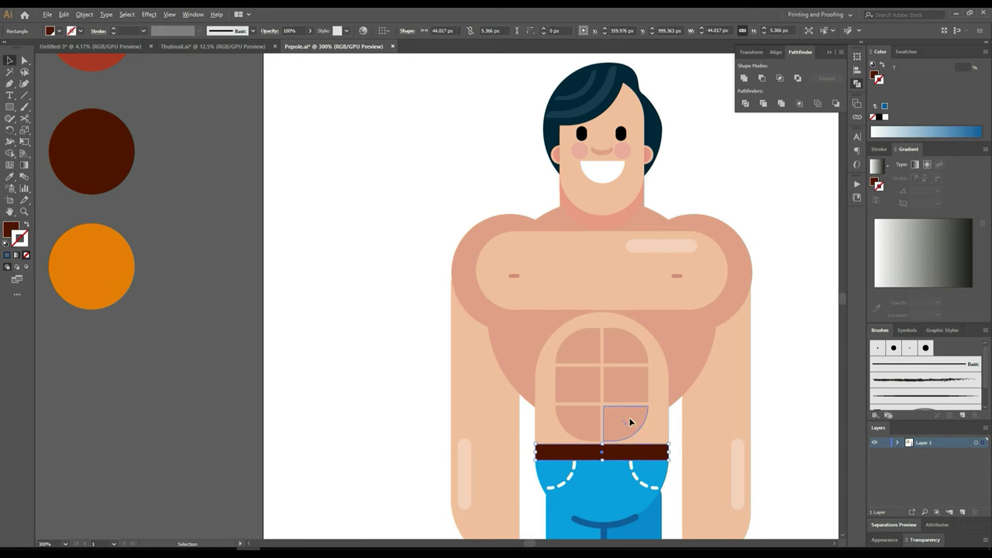
{"action": "scroll", "coordinate": [624, 465], "scroll_direction": "up", "scroll_amount": 2}
{"action": "scroll", "coordinate": [550, 491], "scroll_direction": "up", "scroll_amount": 1}
{"action": "scroll", "coordinate": [550, 491], "scroll_direction": "up", "scroll_amount": 1}
{"action": "scroll", "coordinate": [545, 488], "scroll_direction": "down", "scroll_amount": 3}
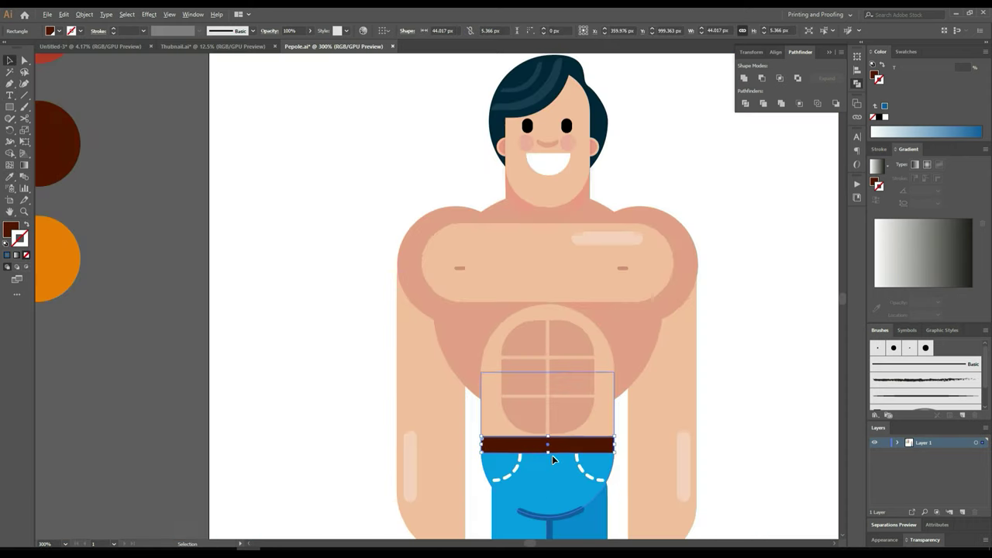
{"action": "scroll", "coordinate": [552, 455], "scroll_direction": "down", "scroll_amount": 1}
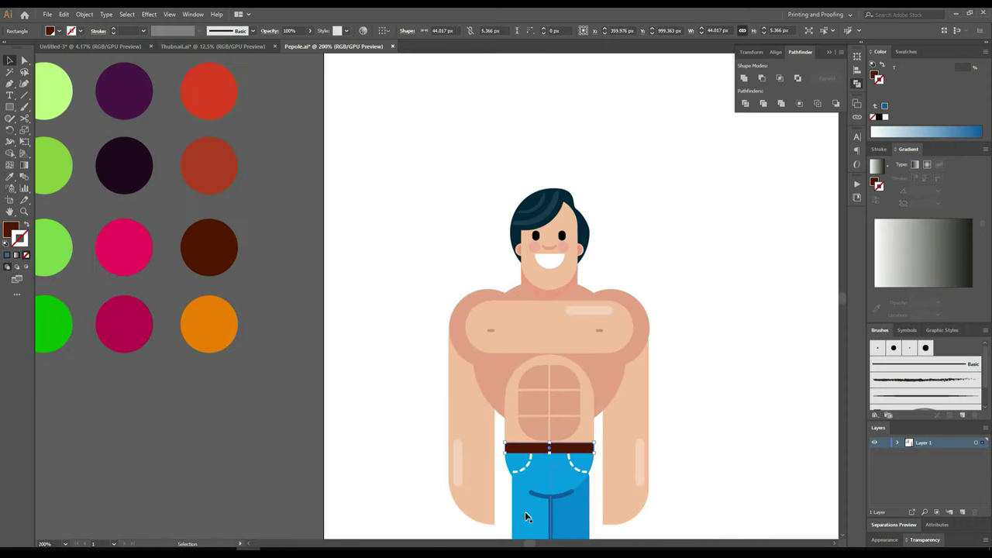
Step: Draw a straight line along the belt's bottom edge
{"action": "left_click", "coordinate": [24, 95]}
{"action": "scroll", "coordinate": [513, 409], "scroll_direction": "up", "scroll_amount": 1}
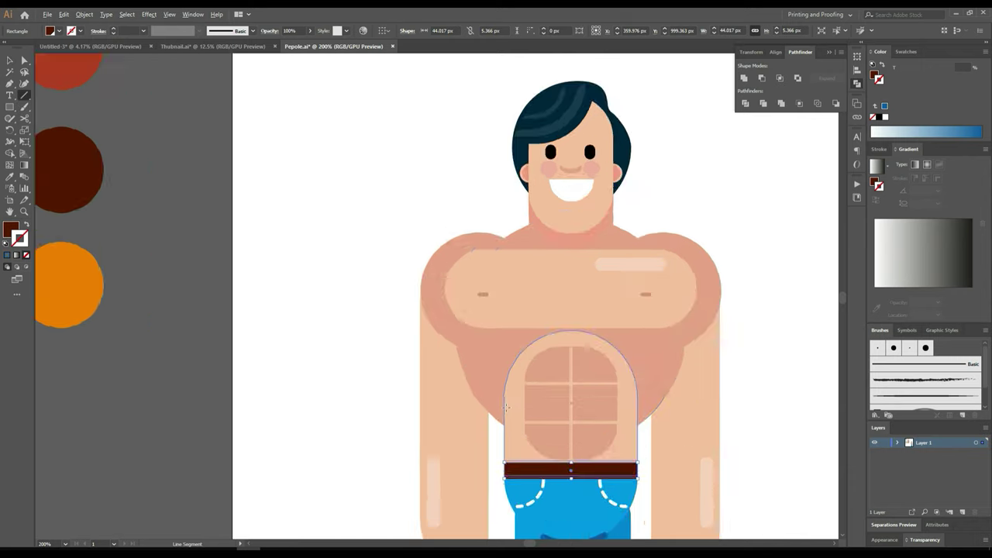
{"action": "scroll", "coordinate": [465, 446], "scroll_direction": "up", "scroll_amount": 2}
{"action": "scroll", "coordinate": [501, 264], "scroll_direction": "down", "scroll_amount": 3}
{"action": "scroll", "coordinate": [500, 296], "scroll_direction": "down", "scroll_amount": 1}
{"action": "scroll", "coordinate": [501, 297], "scroll_direction": "up", "scroll_amount": 3}
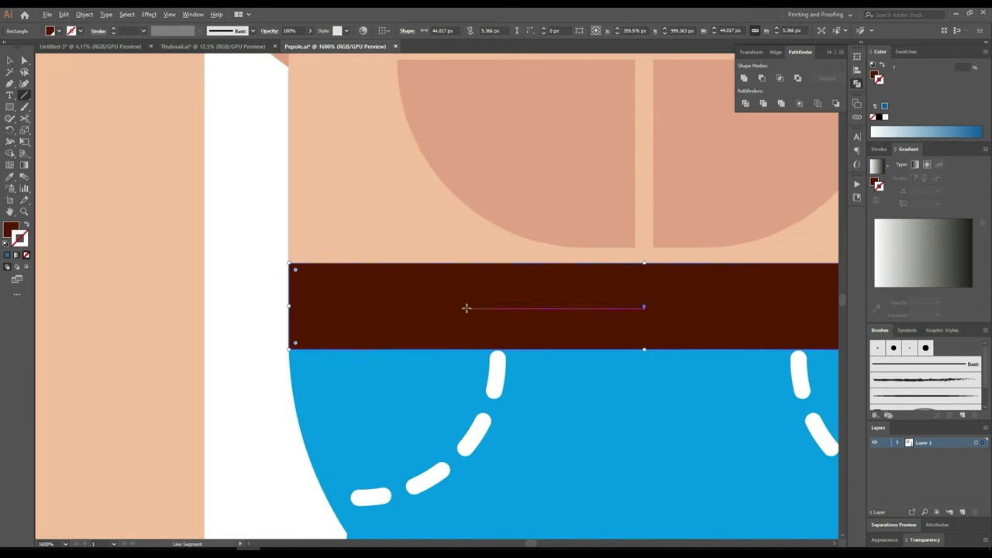
{"action": "left_click_drag", "start_coordinate": [313, 337], "coordinate": [473, 332]}
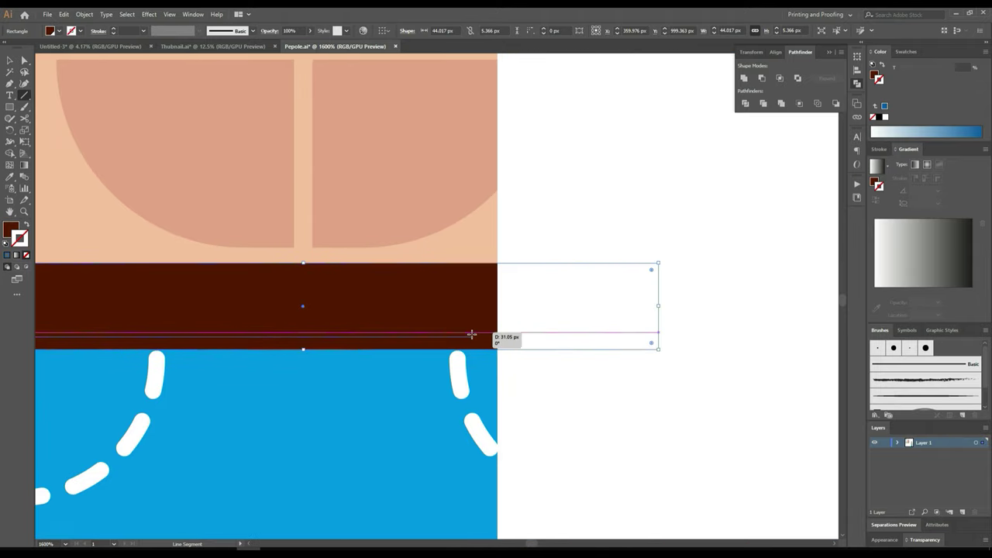
{"action": "left_click_drag", "start_coordinate": [473, 331], "coordinate": [638, 341]}
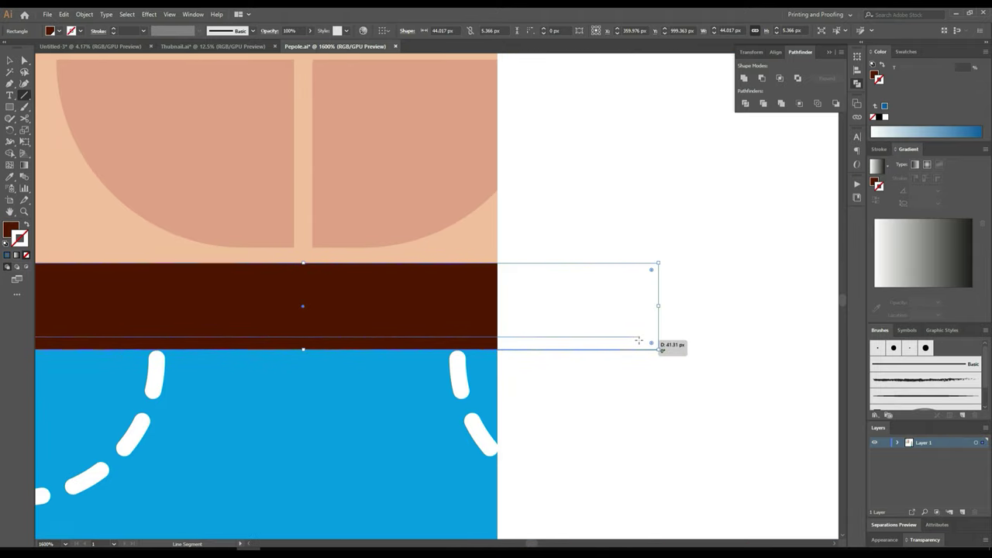
{"action": "scroll", "coordinate": [501, 347], "scroll_direction": "down", "scroll_amount": 1}
{"action": "scroll", "coordinate": [500, 347], "scroll_direction": "down", "scroll_amount": 3}
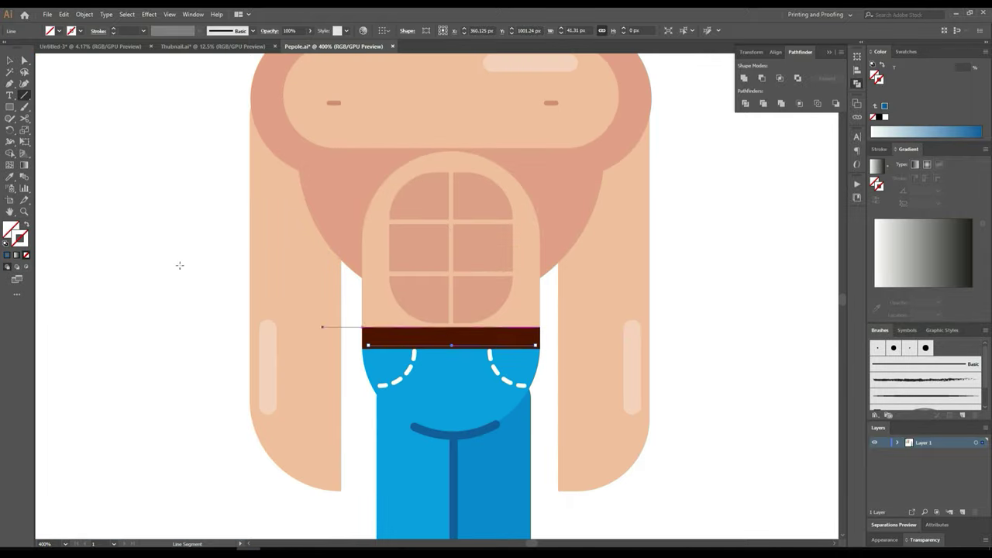
Step: Give the line the pocket's white dashed stitch stroke
{"action": "left_click", "coordinate": [10, 178]}
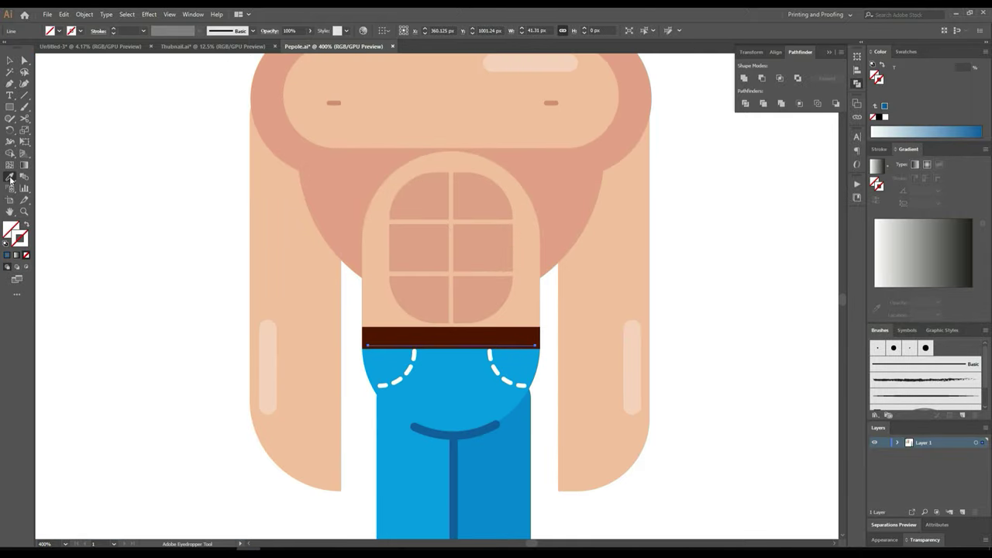
{"action": "left_click", "coordinate": [402, 377]}
{"action": "left_click_drag", "start_coordinate": [259, 279], "coordinate": [482, 348]}
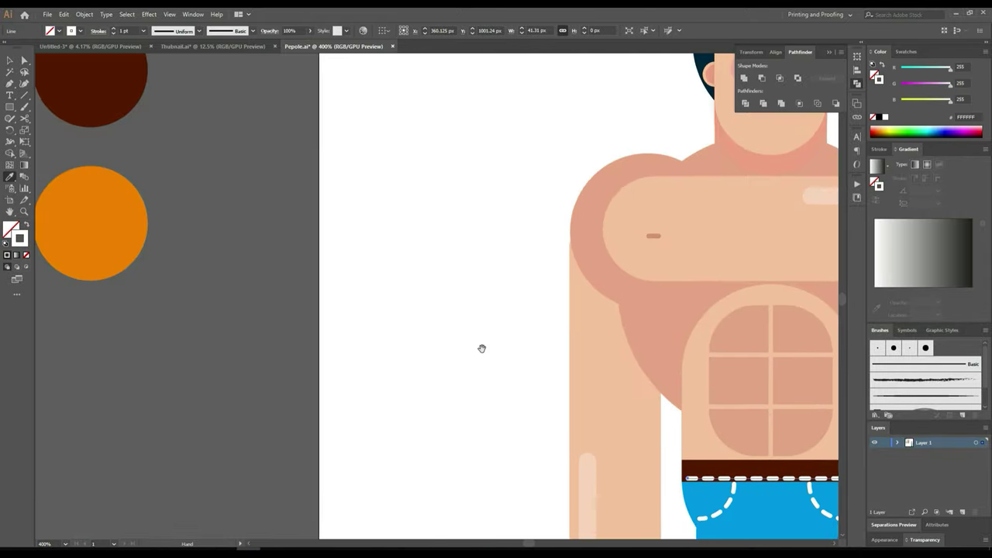
{"action": "left_click", "coordinate": [128, 201]}
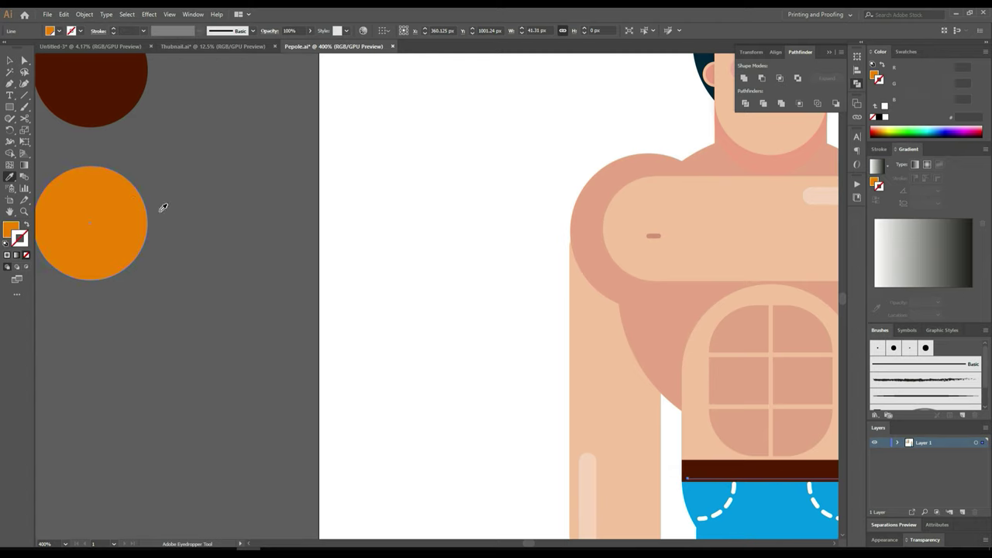
{"action": "left_click", "coordinate": [28, 226]}
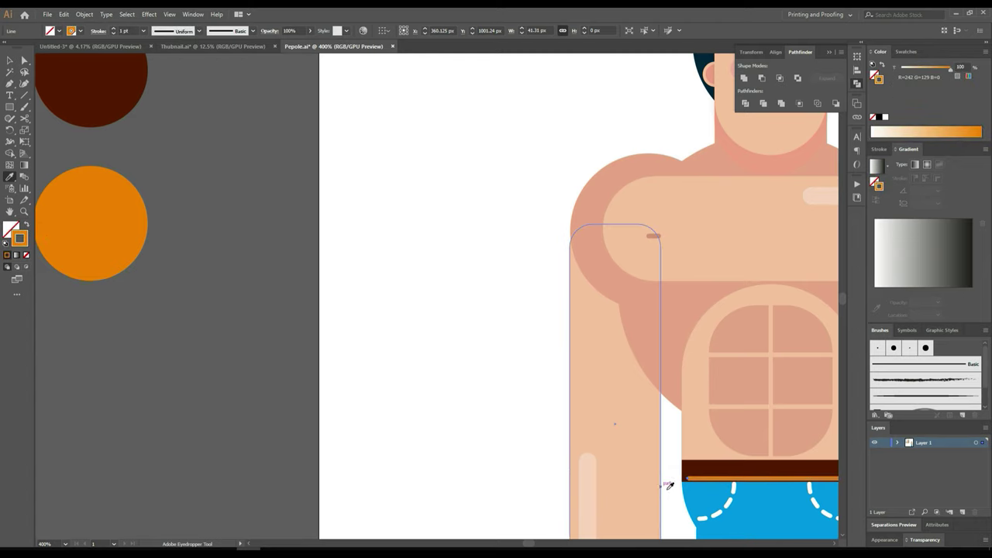
{"action": "left_click", "coordinate": [729, 501]}
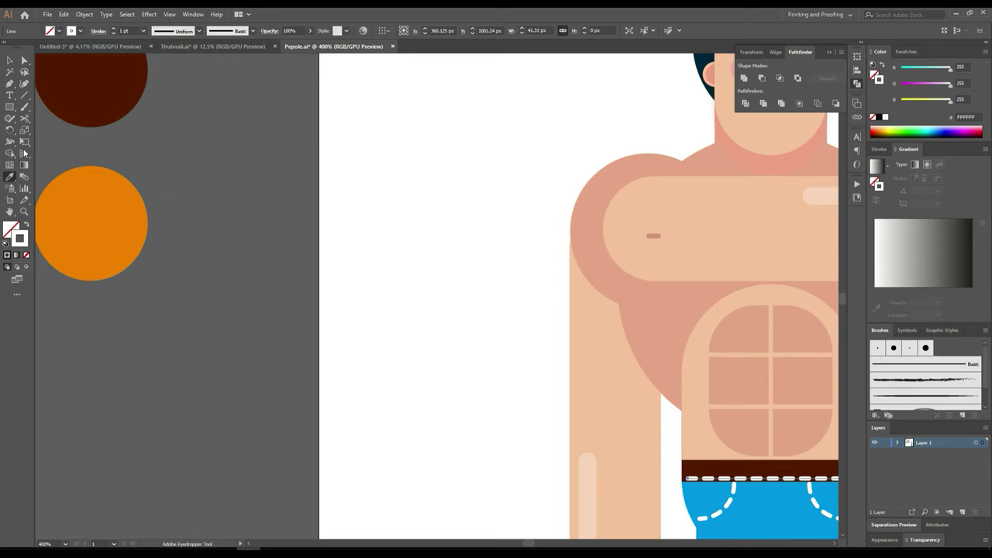
Step: Alt-drag a copy of the stitch line up to the belt's top edge
{"action": "scroll", "coordinate": [664, 359], "scroll_direction": "up", "scroll_amount": 2}
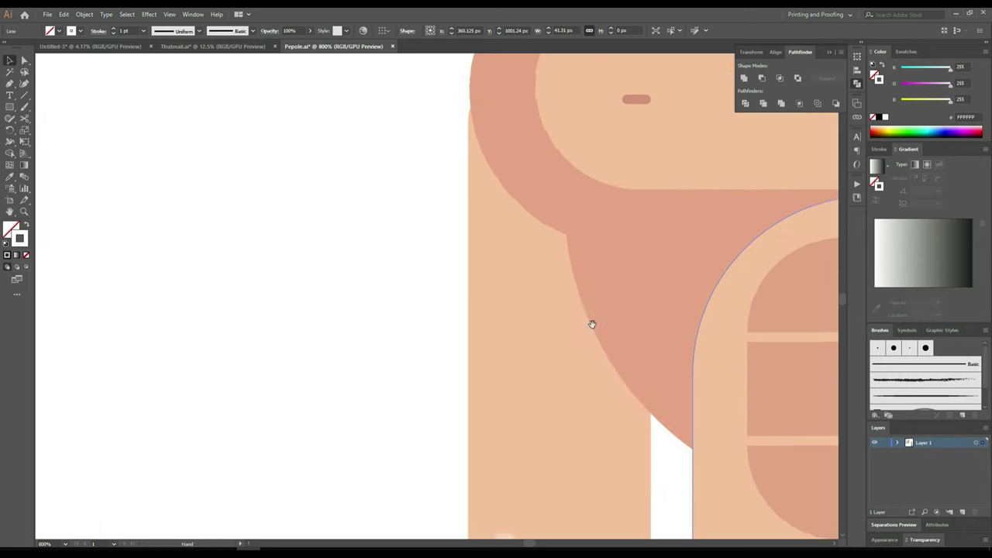
{"action": "left_click_drag", "start_coordinate": [589, 323], "coordinate": [333, 235]}
{"action": "scroll", "coordinate": [386, 297], "scroll_direction": "up", "scroll_amount": 2}
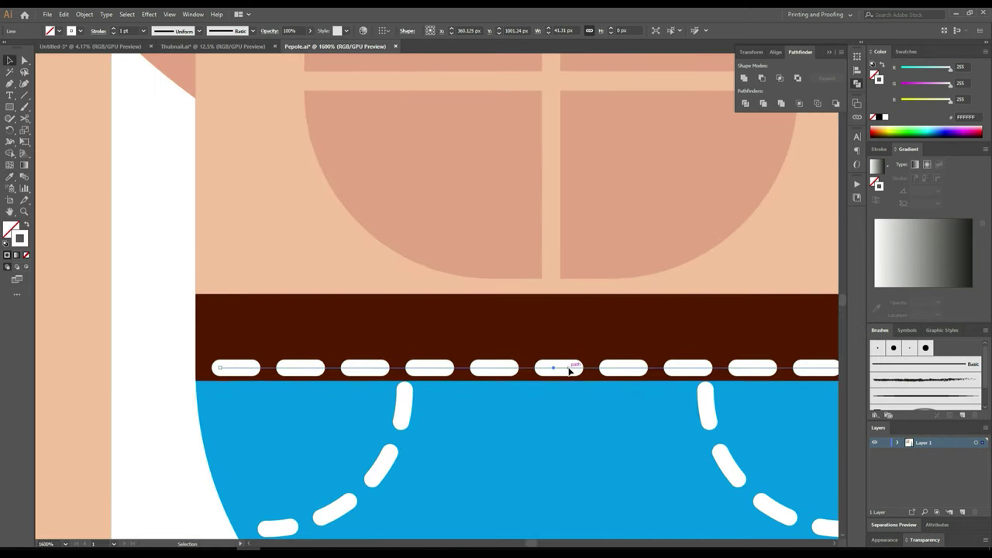
{"action": "left_click_drag", "start_coordinate": [570, 366], "coordinate": [565, 310]}
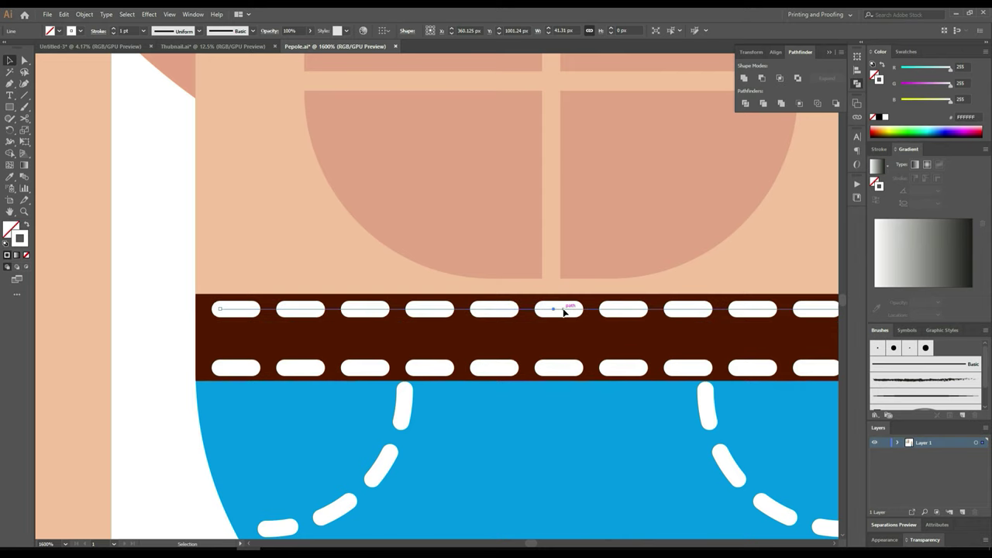
Step: Set both belt stitch lines' stroke colour to yellow F7C906
{"action": "left_click", "coordinate": [568, 369], "text": "shift"}
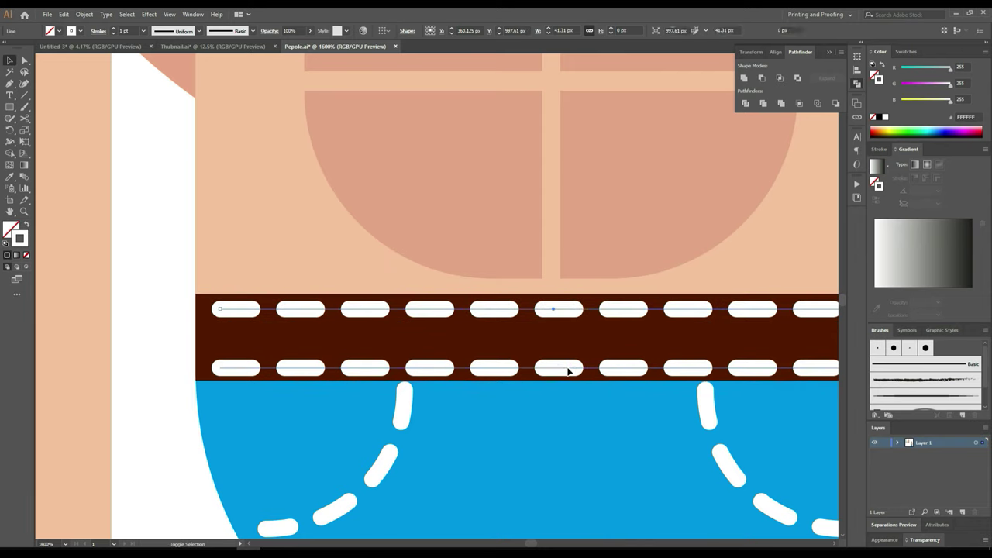
{"action": "double_click", "coordinate": [25, 241]}
{"action": "left_click", "coordinate": [562, 196]}
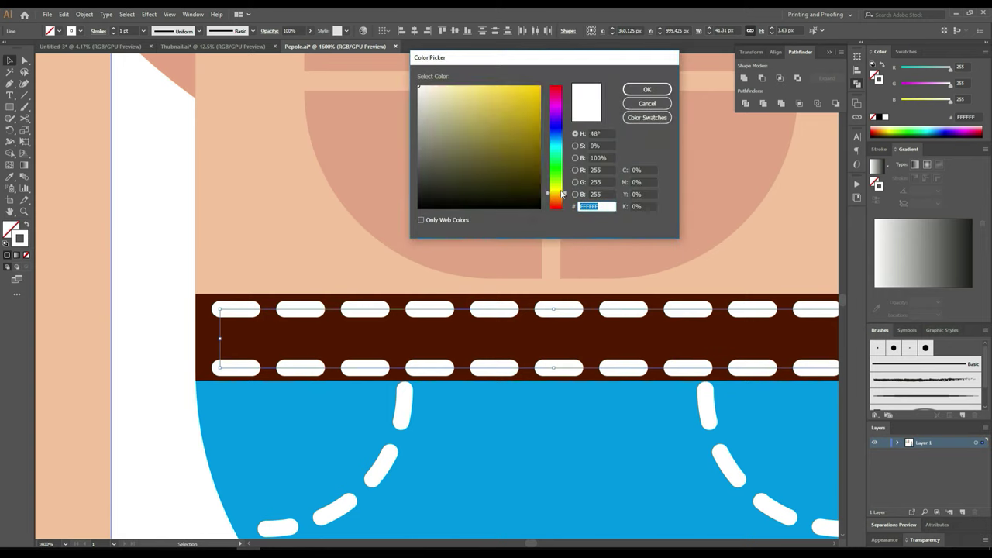
{"action": "left_click_drag", "start_coordinate": [517, 136], "coordinate": [419, 86]}
{"action": "left_click", "coordinate": [538, 89]}
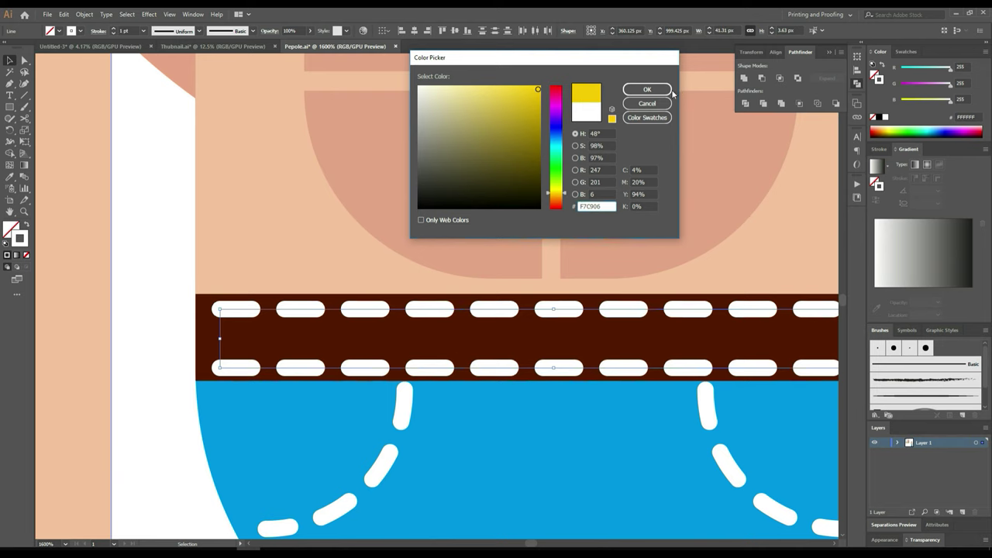
{"action": "left_click", "coordinate": [646, 91]}
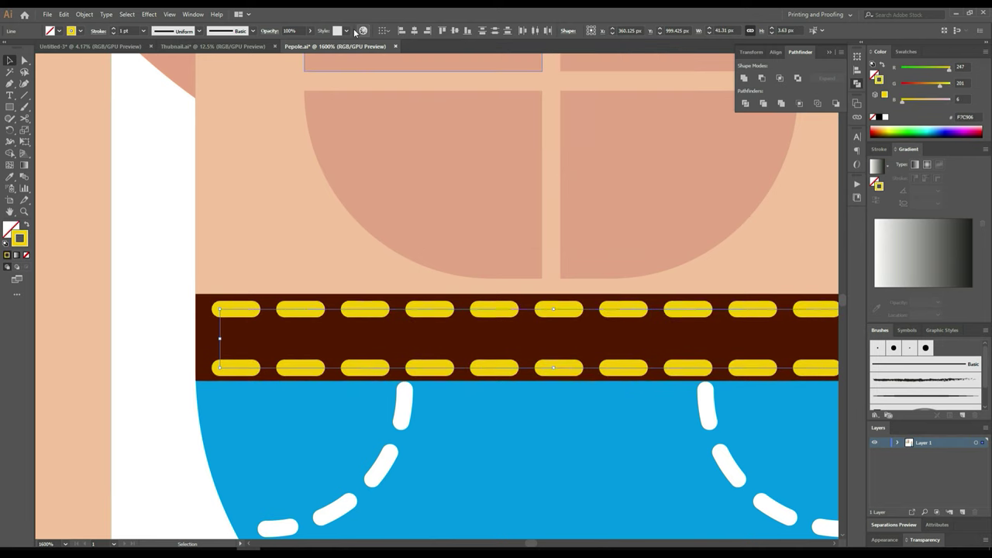
Step: Set the stitches' blend mode to Soft Light in the Transparency panel
{"action": "left_click", "coordinate": [267, 33]}
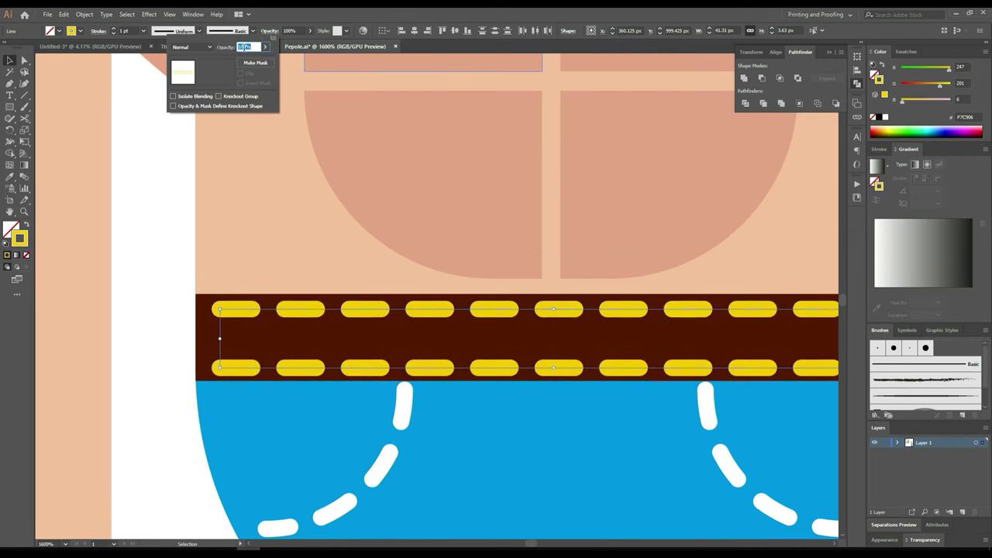
{"action": "left_click", "coordinate": [192, 47]}
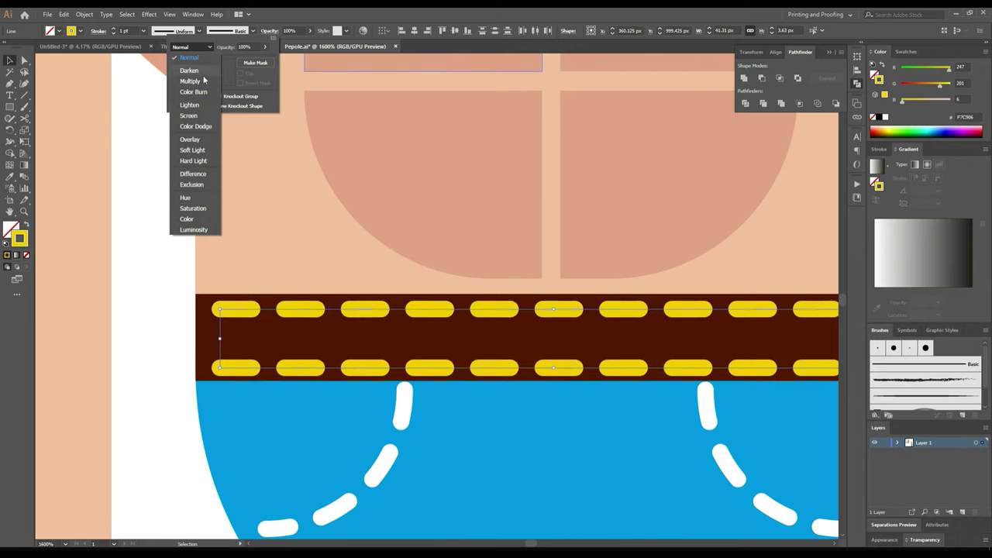
{"action": "left_click", "coordinate": [191, 150]}
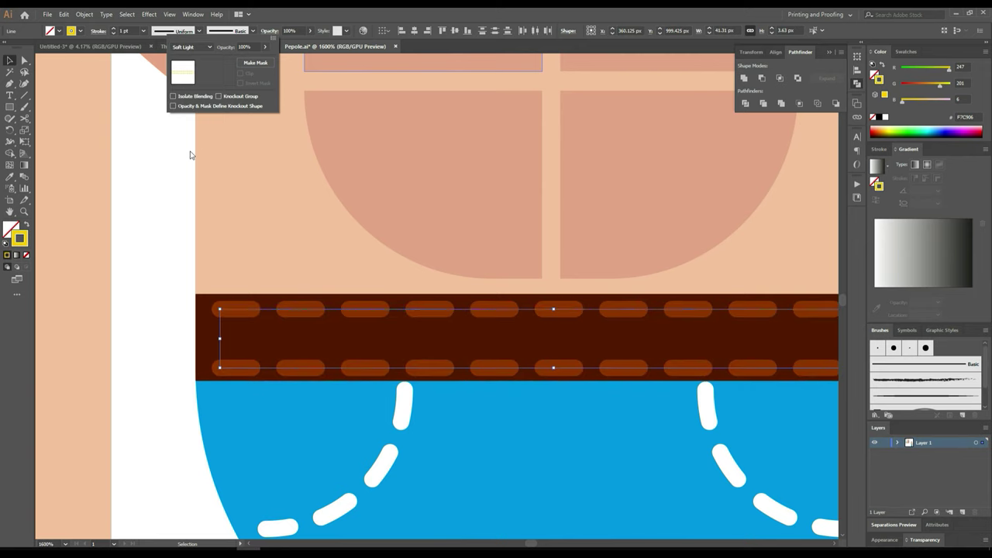
{"action": "left_click", "coordinate": [142, 255]}
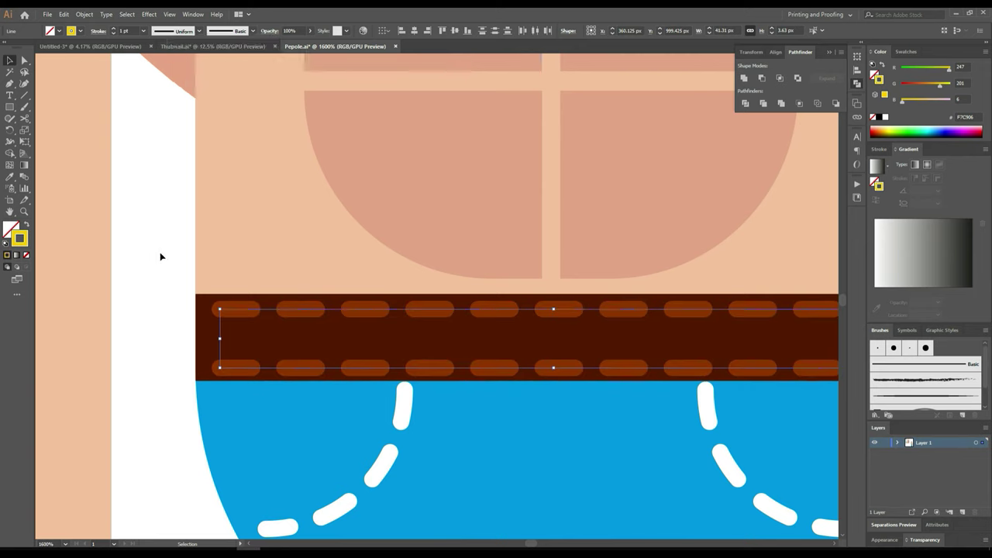
{"action": "left_click", "coordinate": [9, 106]}
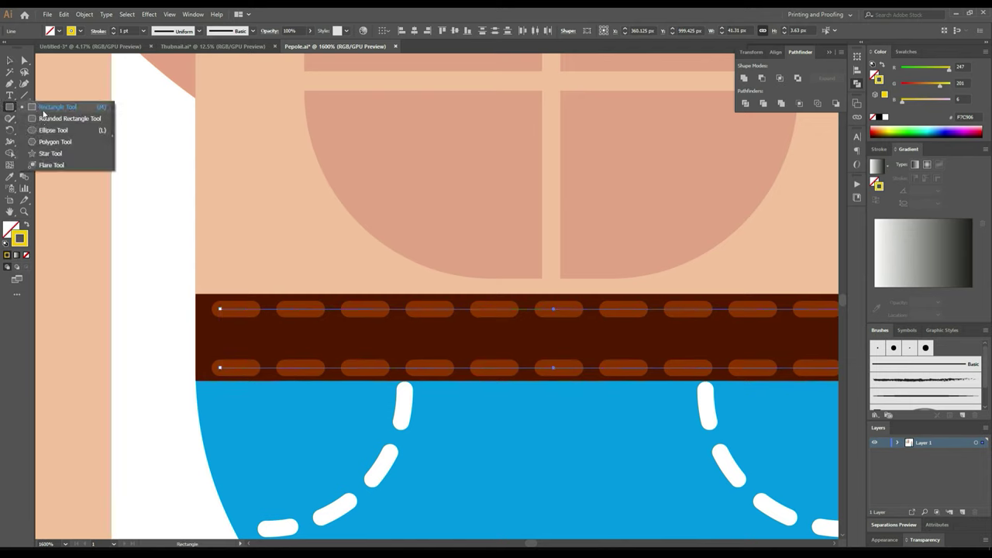
{"action": "left_click", "coordinate": [46, 118]}
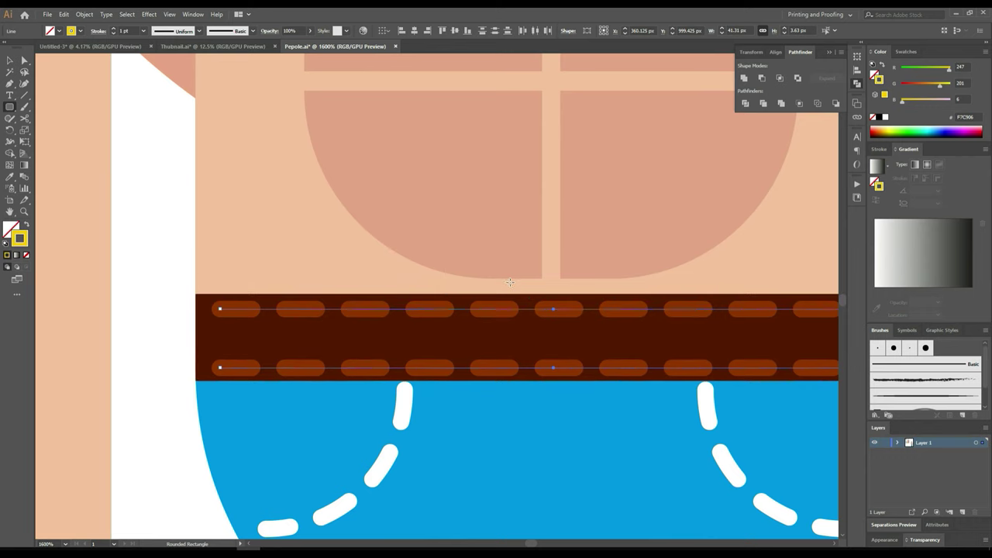
Step: Draw a rounded-rectangle buckle frame on the belt with reduced corner rounding
{"action": "left_click_drag", "start_coordinate": [510, 282], "coordinate": [658, 399]}
{"action": "left_click", "coordinate": [9, 61]}
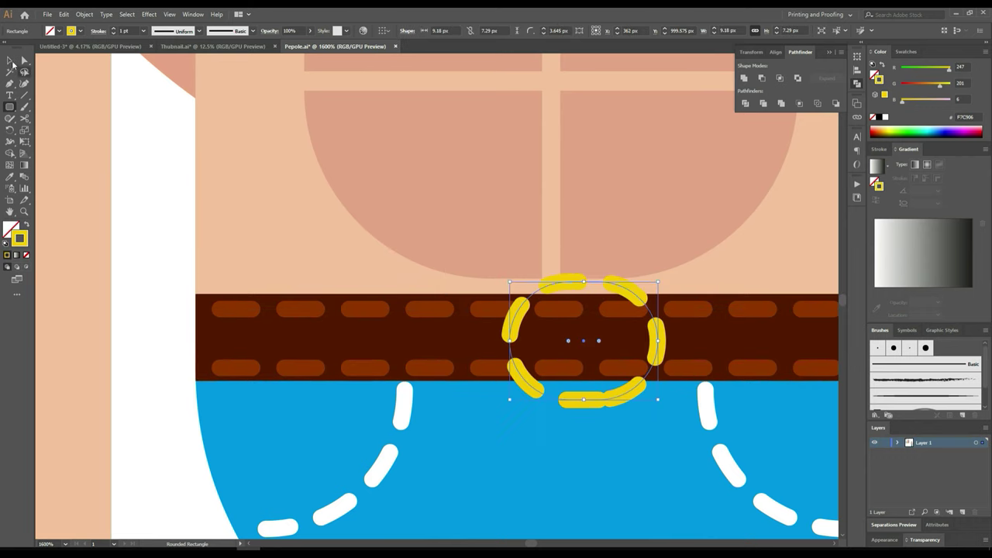
{"action": "scroll", "coordinate": [535, 310], "scroll_direction": "up", "scroll_amount": 3}
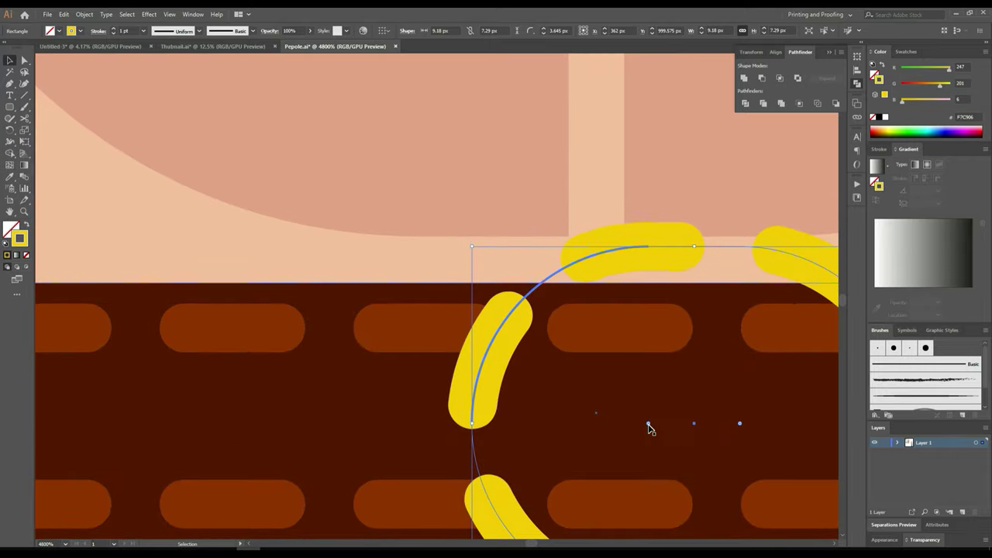
{"action": "left_click_drag", "start_coordinate": [638, 418], "coordinate": [454, 261]}
{"action": "scroll", "coordinate": [455, 262], "scroll_direction": "down", "scroll_amount": 3}
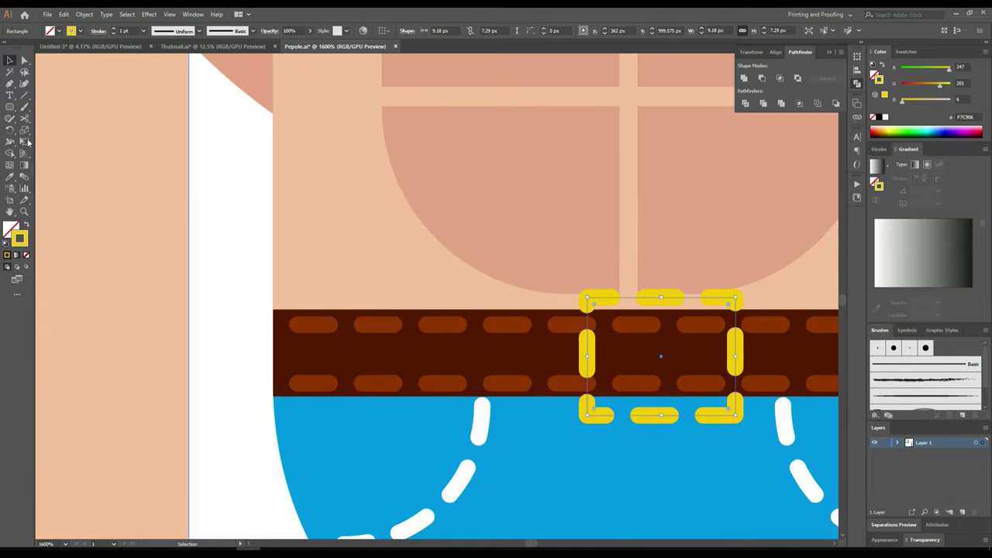
Step: Make the buckle's yellow outline solid instead of dashed and thicken it to 3 pt
{"action": "left_click", "coordinate": [81, 31]}
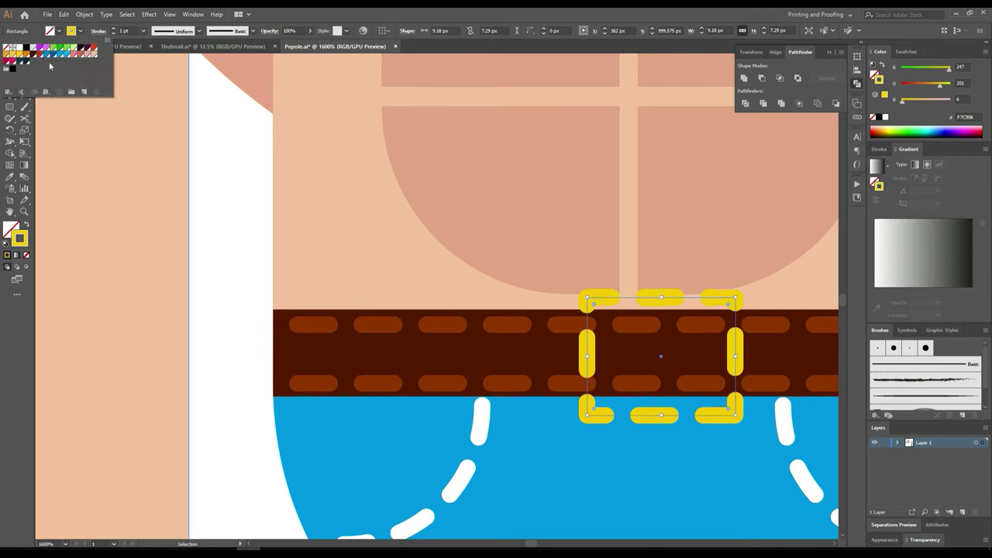
{"action": "left_click", "coordinate": [98, 31]}
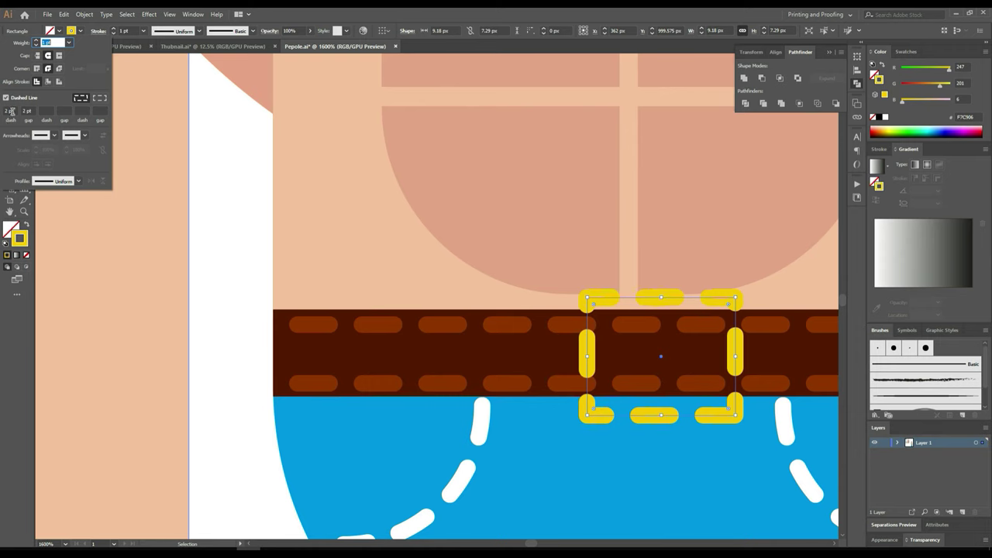
{"action": "left_click", "coordinate": [7, 97]}
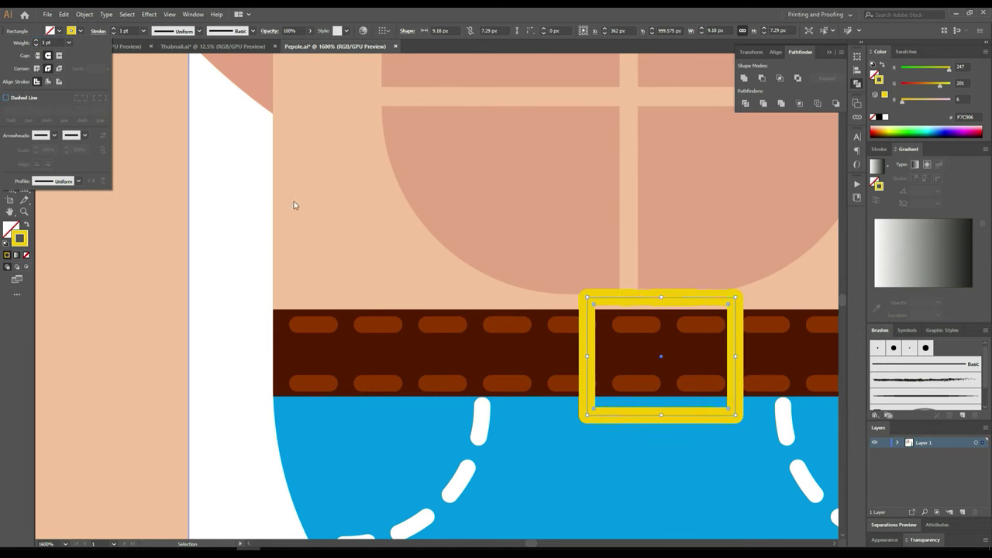
{"action": "left_click", "coordinate": [113, 31]}
{"action": "left_click", "coordinate": [114, 28]}
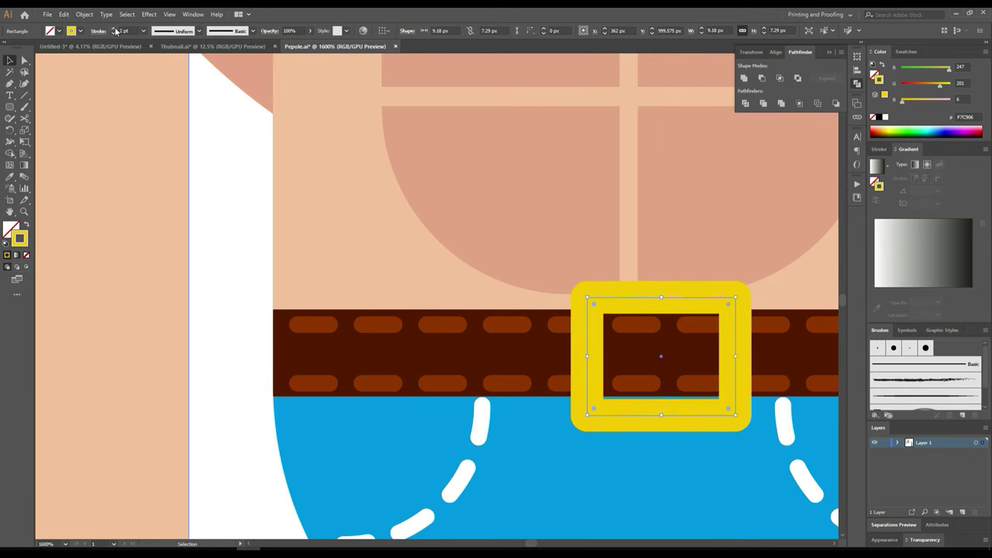
{"action": "left_click", "coordinate": [114, 29]}
{"action": "left_click", "coordinate": [24, 95]}
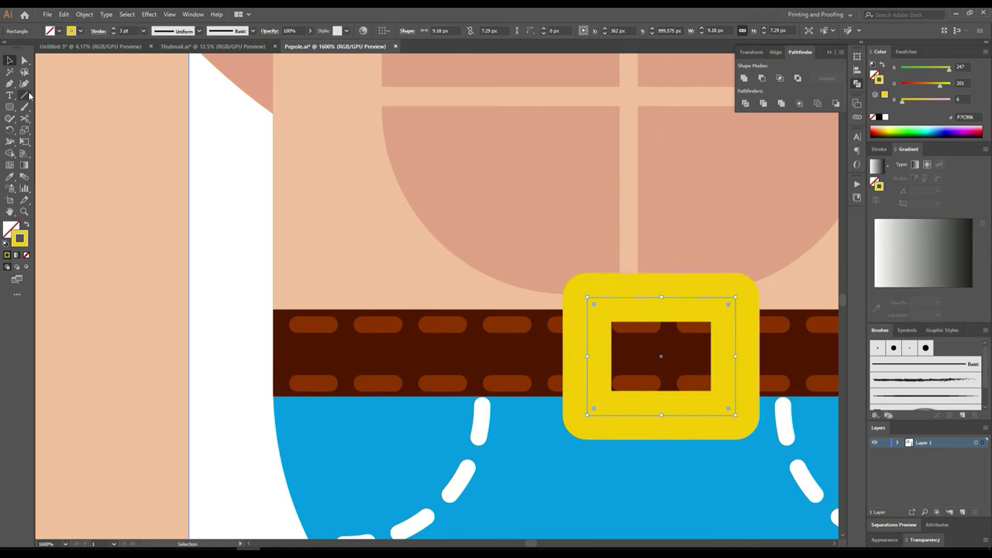
{"action": "scroll", "coordinate": [706, 404], "scroll_direction": "up", "scroll_amount": 3, "text": "alt"}
Step: Draw a horizontal line across the buckle centre, extended across the whole opening
{"action": "left_click_drag", "start_coordinate": [570, 258], "coordinate": [478, 256]}
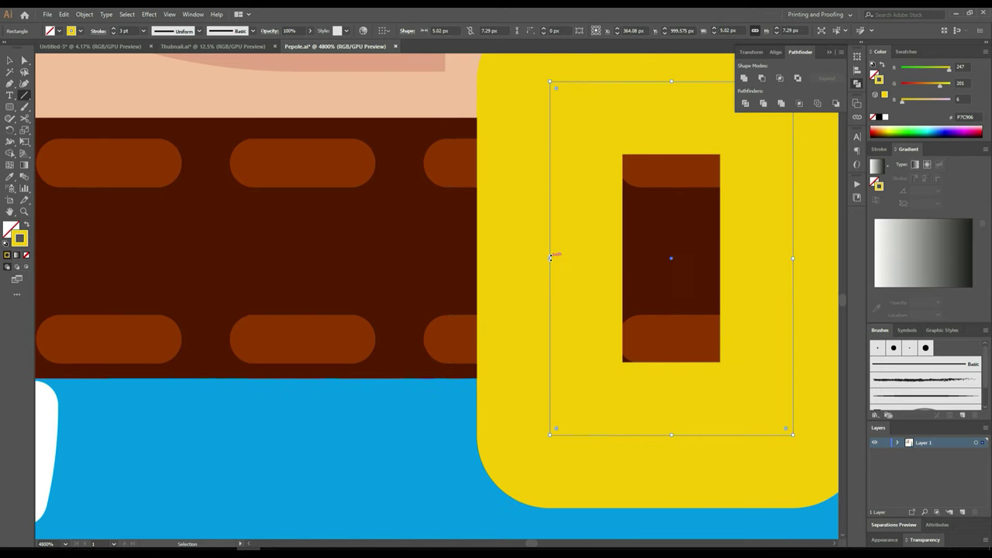
{"action": "left_click_drag", "start_coordinate": [478, 257], "coordinate": [363, 254]}
{"action": "left_click_drag", "start_coordinate": [570, 258], "coordinate": [348, 258]}
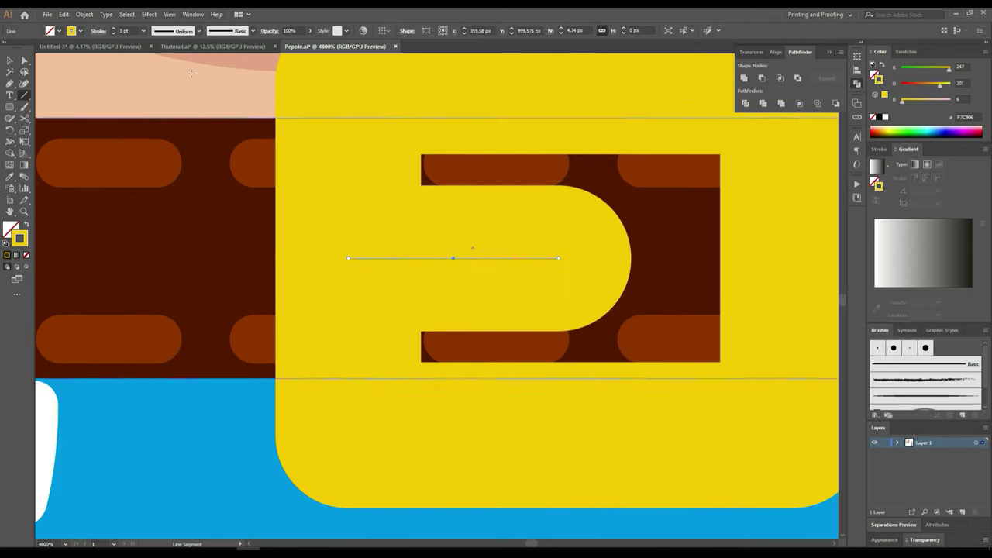
{"action": "key", "text": "v"}
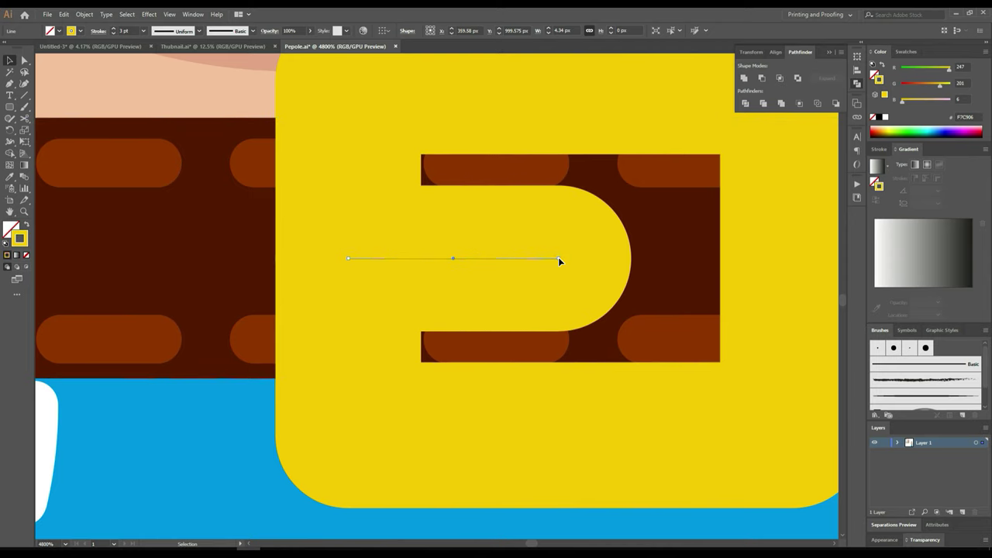
{"action": "left_click_drag", "start_coordinate": [558, 258], "coordinate": [784, 258]}
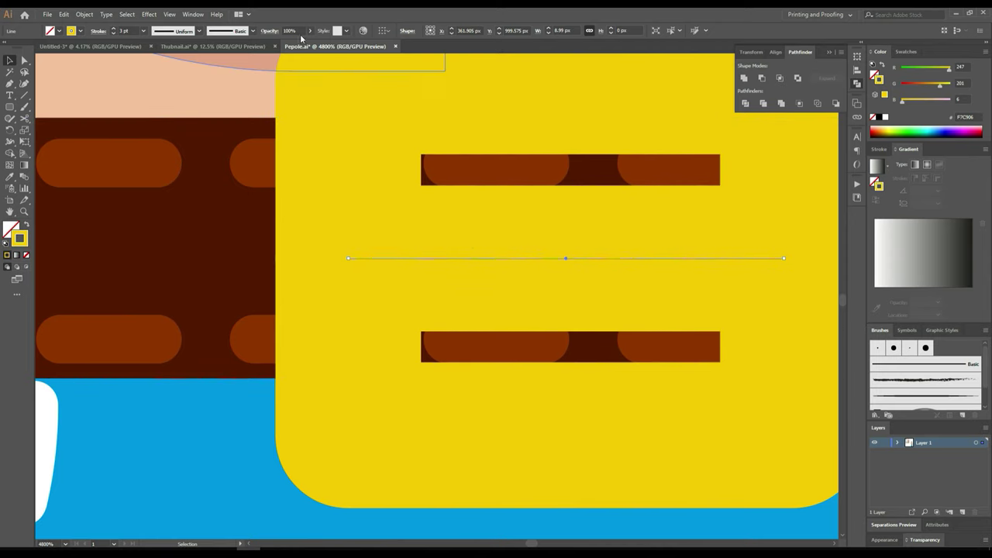
Step: Set the yellow buckle crossbar's stroke weight to 0.75 pt
{"action": "left_click", "coordinate": [114, 34]}
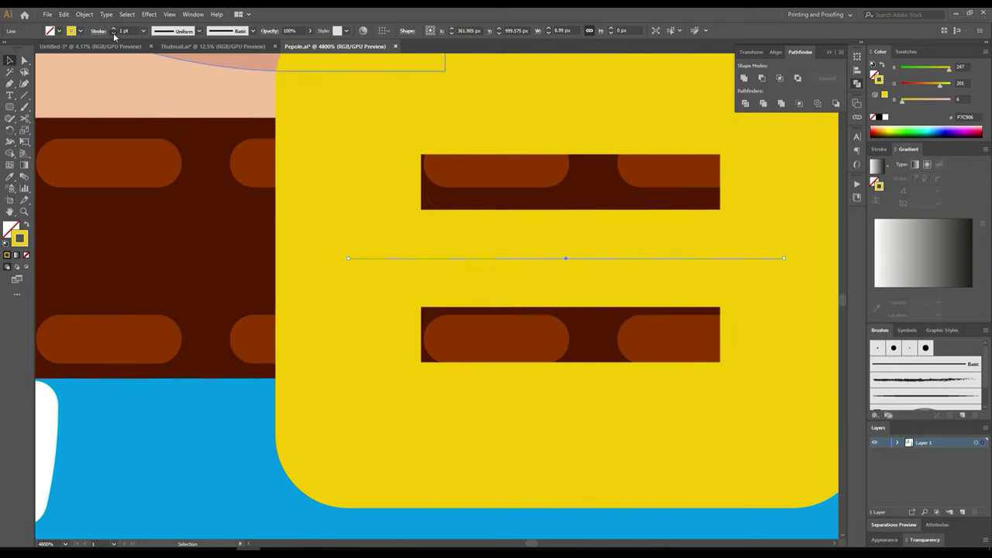
{"action": "left_click", "coordinate": [113, 34]}
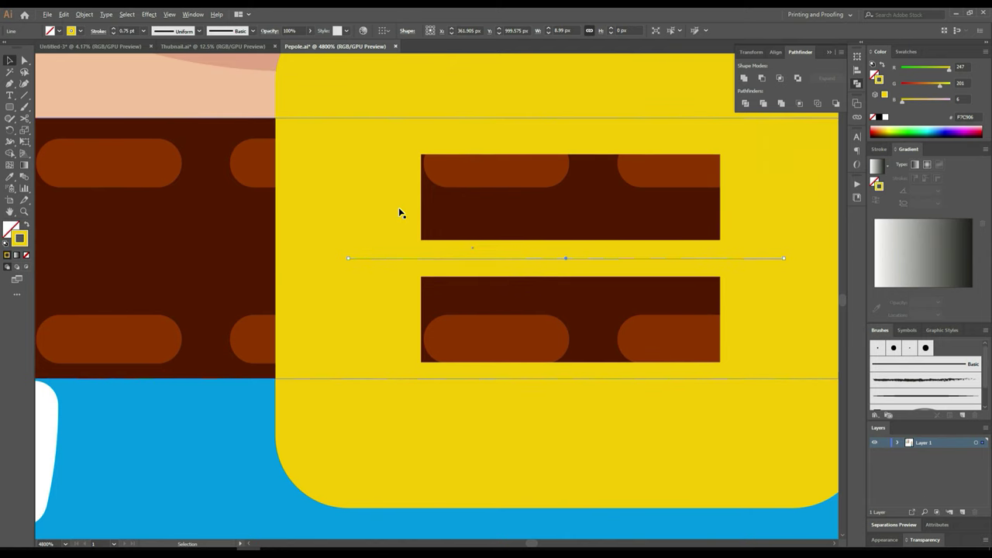
{"action": "scroll", "coordinate": [399, 207], "scroll_direction": "down", "scroll_amount": 3}
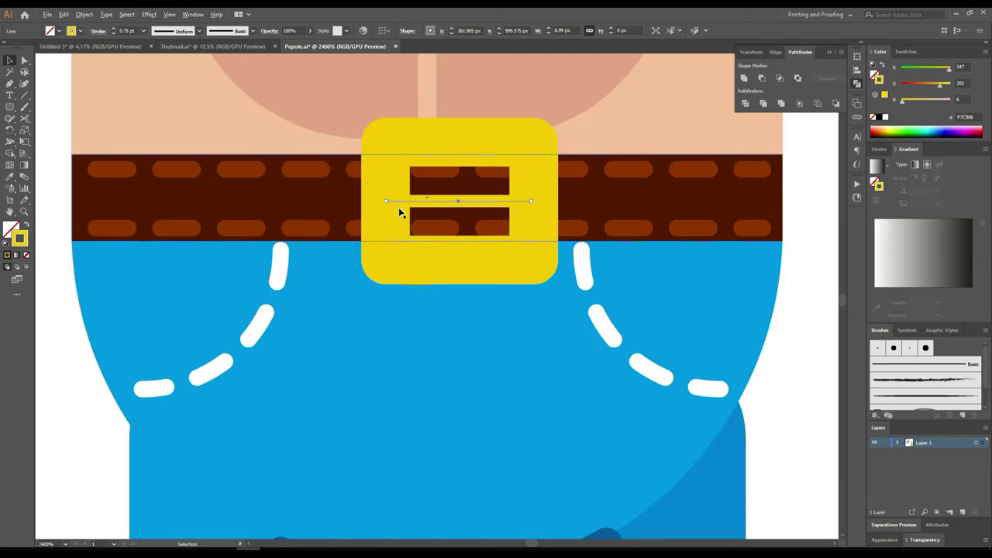
{"action": "left_click", "coordinate": [114, 28]}
{"action": "scroll", "coordinate": [233, 148], "scroll_direction": "down", "scroll_amount": 2}
Step: Thicken the buckle crossbar once more, then review the whole character and empty artboard area
{"action": "left_click", "coordinate": [773, 300]}
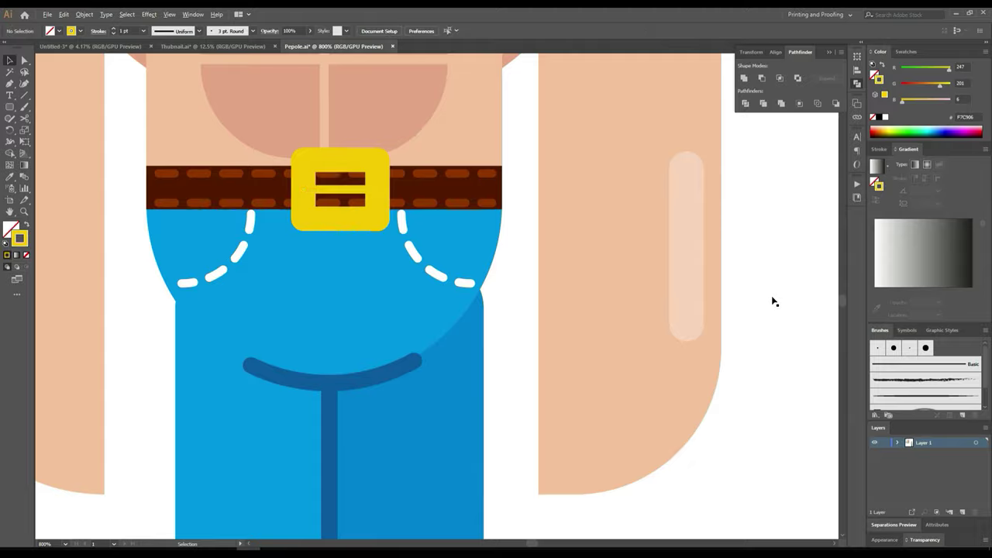
{"action": "scroll", "coordinate": [772, 301], "scroll_direction": "down", "scroll_amount": 3}
{"action": "mouse_move", "coordinate": [770, 292]}
{"action": "left_mouse_down"}
{"action": "mouse_move", "coordinate": [634, 392]}
{"action": "mouse_move", "coordinate": [689, 328]}
{"action": "left_mouse_up"}
{"action": "scroll", "coordinate": [633, 392], "scroll_direction": "down", "scroll_amount": 3}
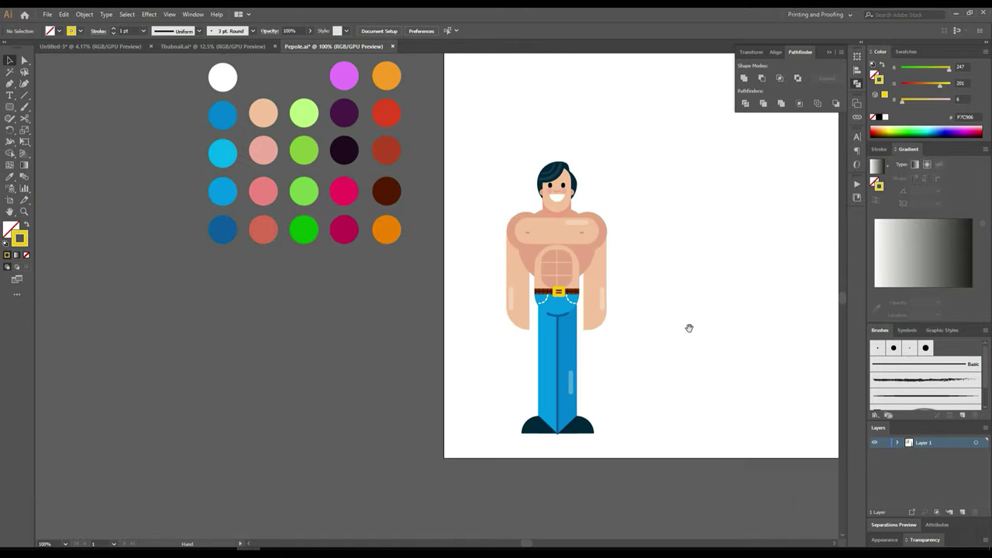
{"action": "mouse_move", "coordinate": [628, 114]}
{"action": "left_mouse_down"}
{"action": "mouse_move", "coordinate": [489, 425]}
{"action": "mouse_move", "coordinate": [462, 438]}
{"action": "left_mouse_up"}
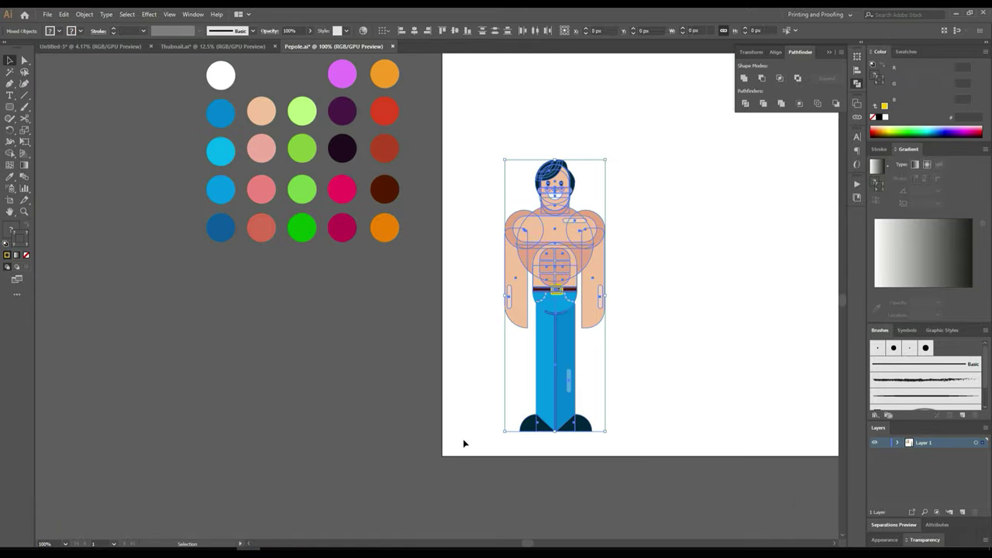
{"action": "left_click", "coordinate": [791, 346]}
{"action": "left_click_drag", "start_coordinate": [800, 310], "coordinate": [419, 238]}
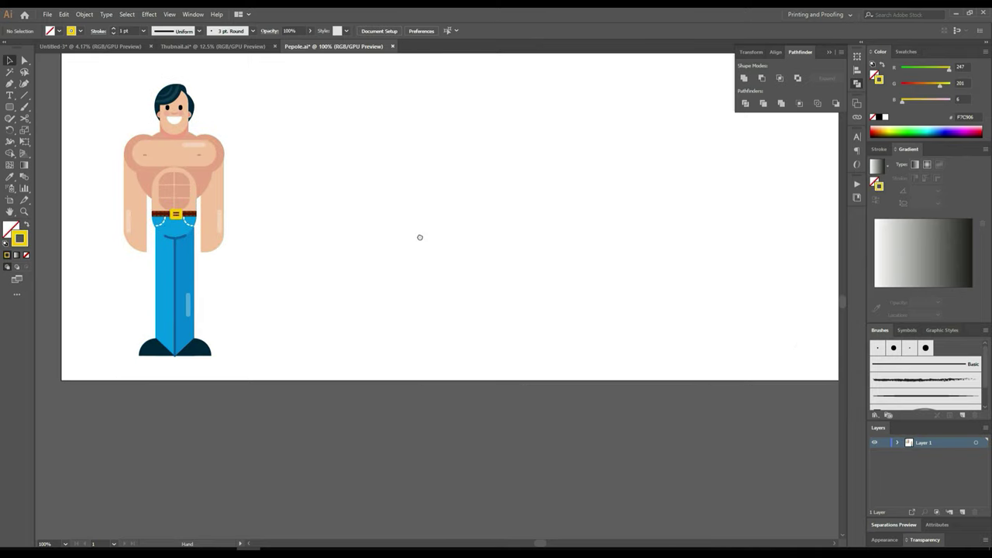
{"action": "scroll", "coordinate": [420, 237], "scroll_direction": "up", "scroll_amount": 2}
{"action": "scroll", "coordinate": [465, 338], "scroll_direction": "left", "scroll_amount": 1}
{"action": "scroll", "coordinate": [465, 339], "scroll_direction": "right", "scroll_amount": 2}
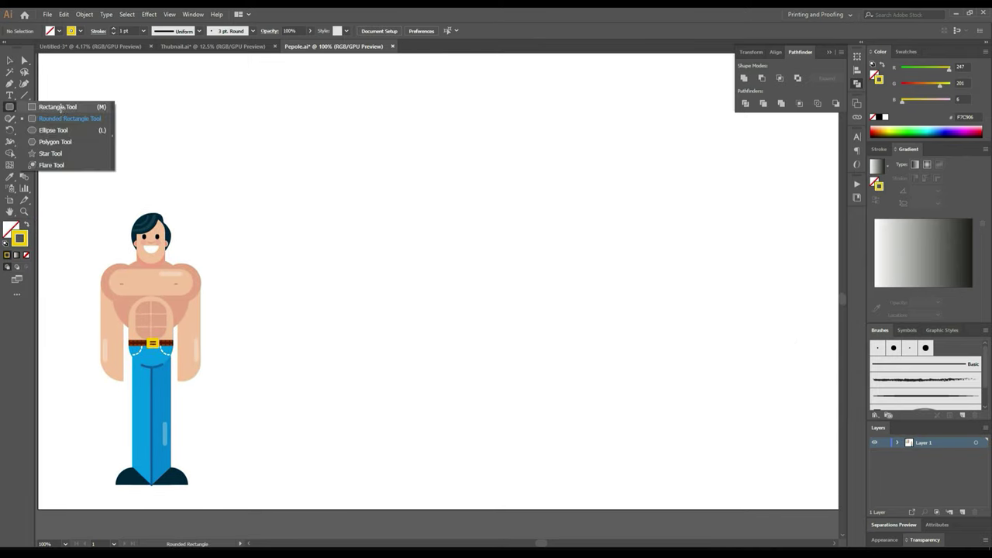
Step: Draw an 800 px-wide, roughly 100 px-tall rectangle across the artboard bottom and deselect it
{"action": "left_click_drag", "start_coordinate": [9, 107], "coordinate": [55, 104]}
{"action": "scroll", "coordinate": [109, 223], "scroll_direction": "down", "scroll_amount": 2}
{"action": "scroll", "coordinate": [150, 241], "scroll_direction": "left", "scroll_amount": 3}
{"action": "scroll", "coordinate": [150, 240], "scroll_direction": "down", "scroll_amount": 1}
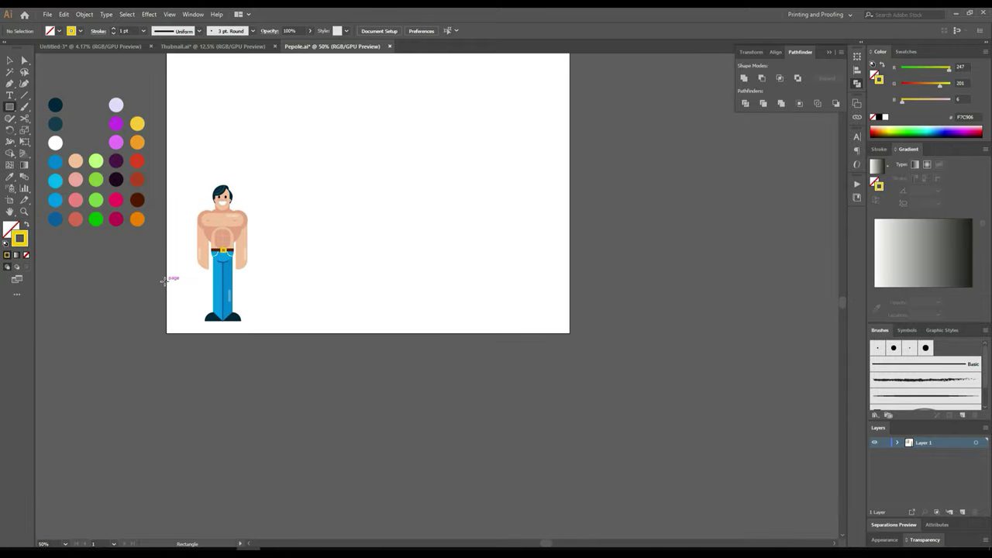
{"action": "left_click_drag", "start_coordinate": [165, 279], "coordinate": [568, 333]}
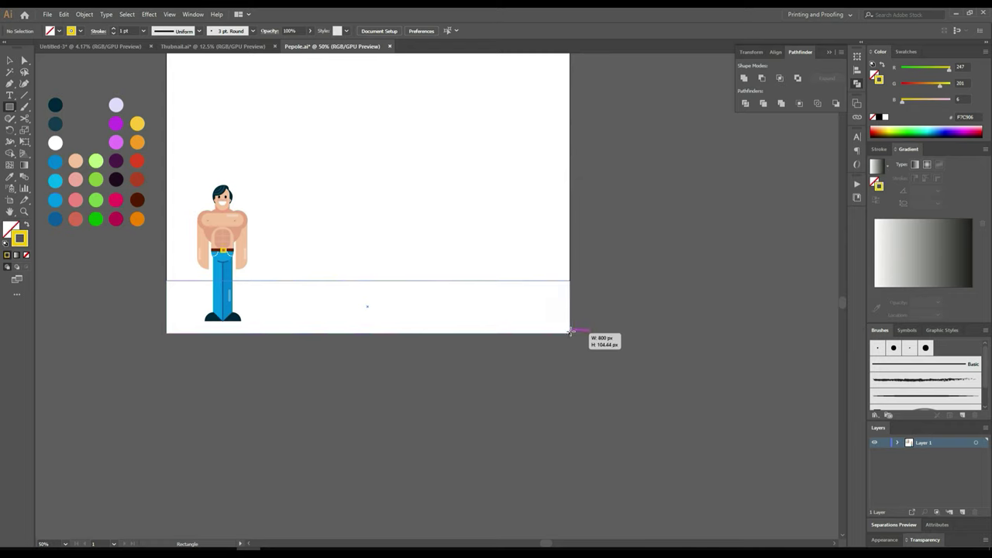
{"action": "left_click_drag", "start_coordinate": [568, 334], "coordinate": [570, 330]}
{"action": "key", "text": "ctrl+shift+a"}
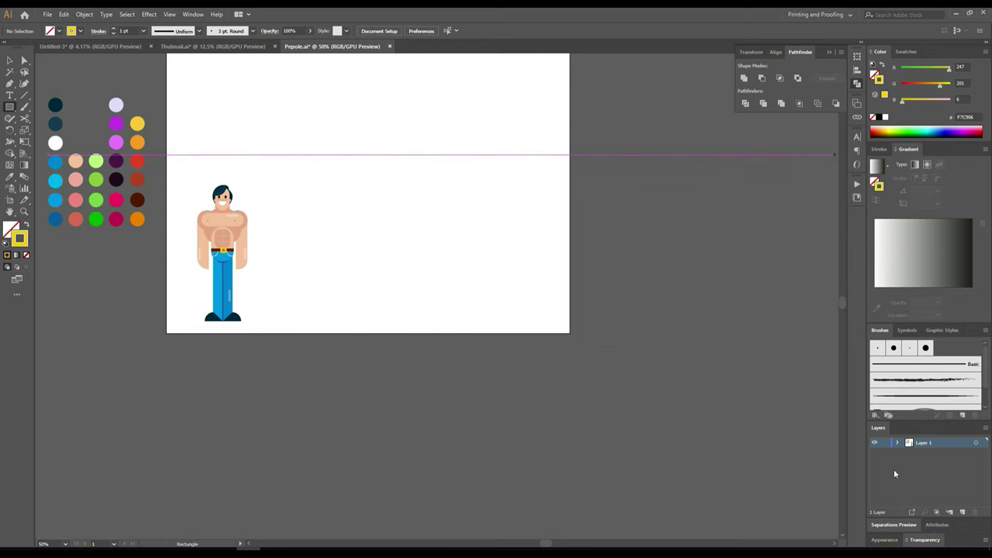
Step: Add a new layer beneath Layer 1 and name it Background
{"action": "left_click", "coordinate": [962, 513]}
{"action": "left_click_drag", "start_coordinate": [924, 444], "coordinate": [922, 465]}
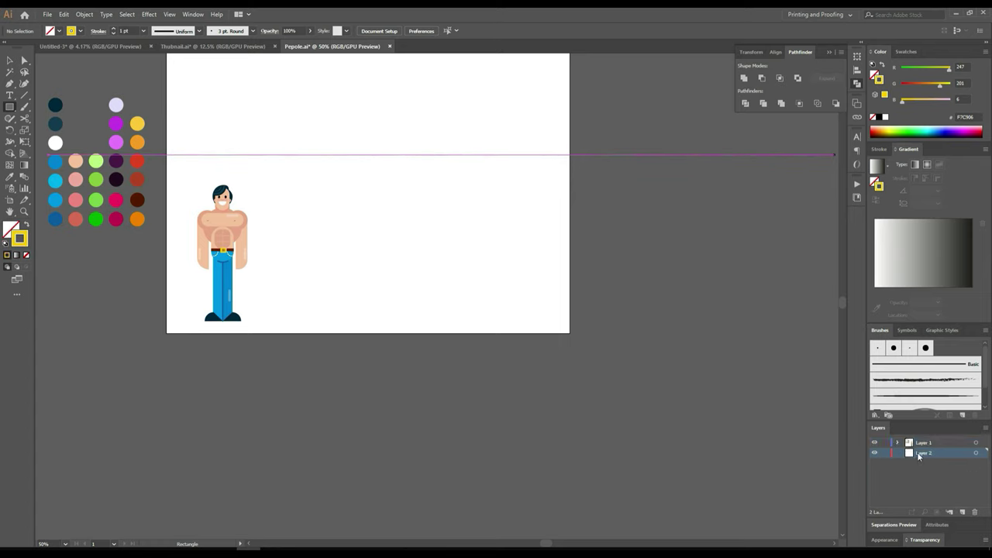
{"action": "double_click", "coordinate": [919, 454]}
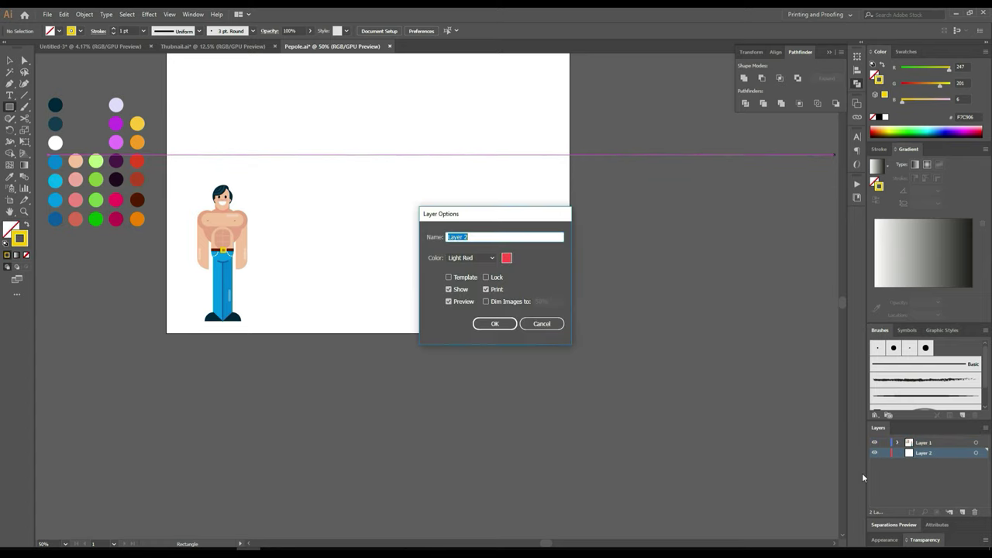
{"action": "type", "text": "Se"}
{"action": "type", "text": "d"}
{"action": "key", "text": "Return"}
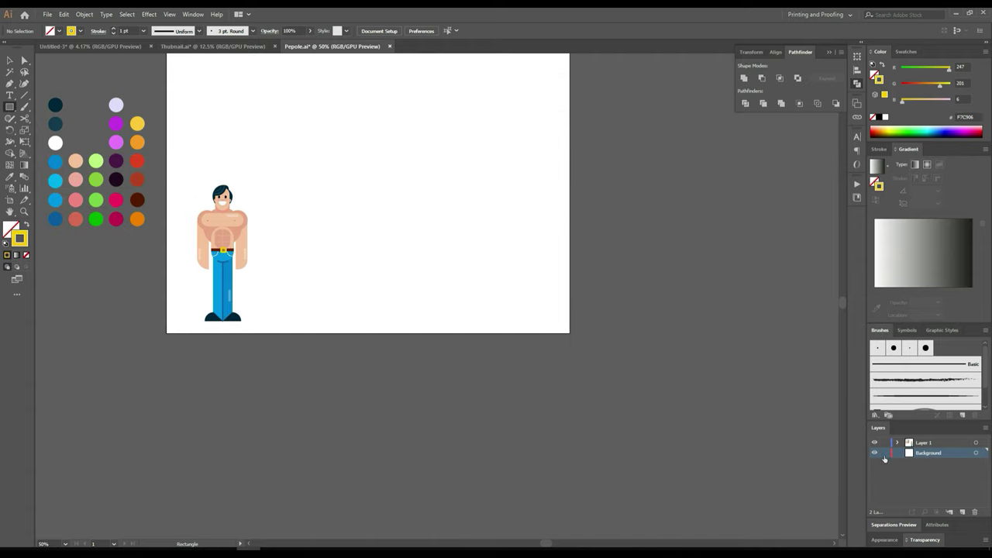
Step: Draw an 800 × 74.6 px dark brown ground strip along the artboard bottom
{"action": "left_click_drag", "start_coordinate": [439, 298], "coordinate": [523, 348]}
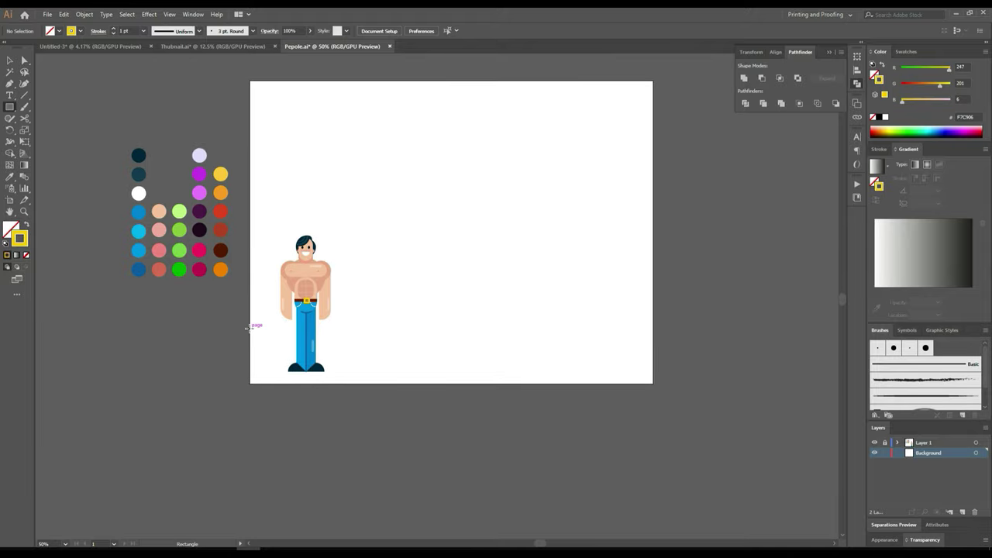
{"action": "left_click_drag", "start_coordinate": [250, 328], "coordinate": [653, 383]}
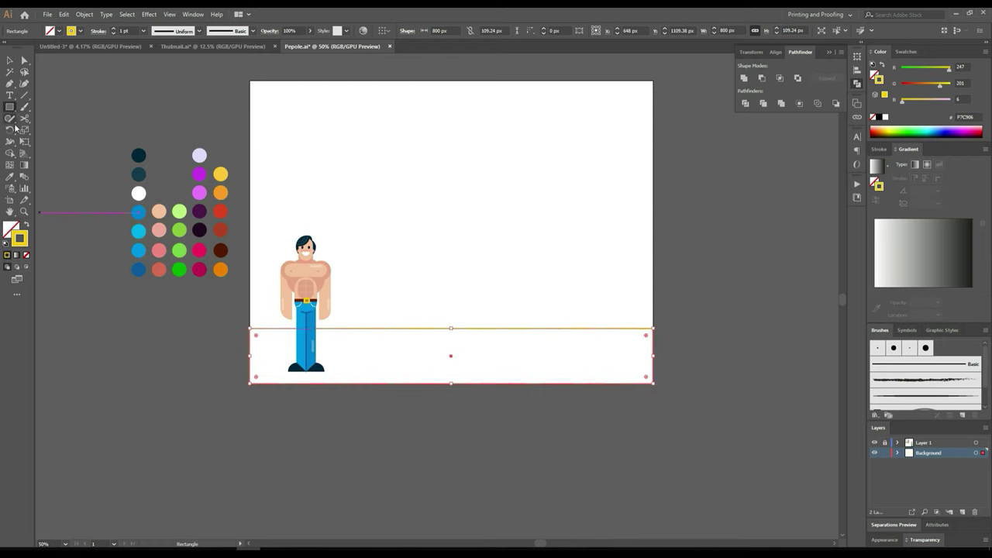
{"action": "left_click", "coordinate": [10, 176]}
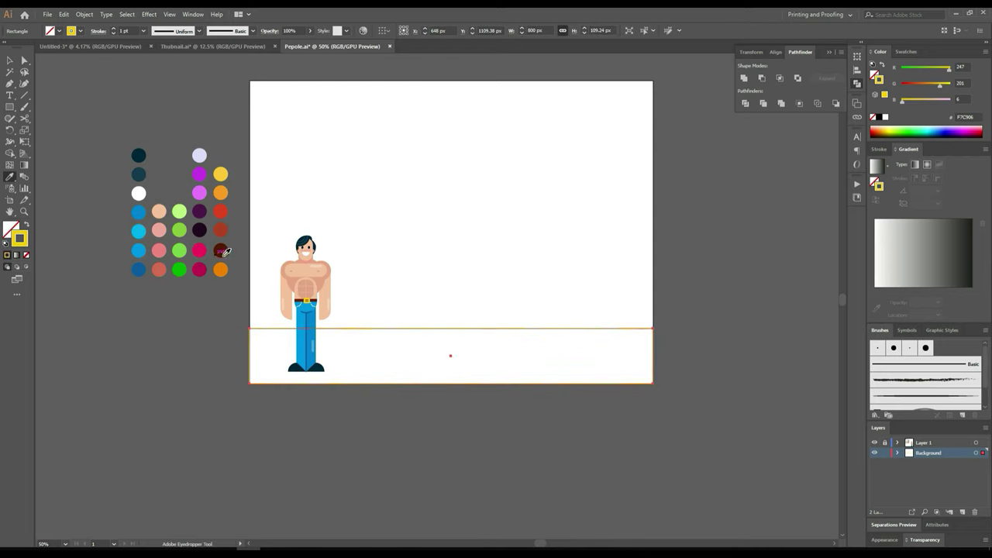
{"action": "left_click", "coordinate": [222, 254]}
{"action": "left_click", "coordinate": [9, 61]}
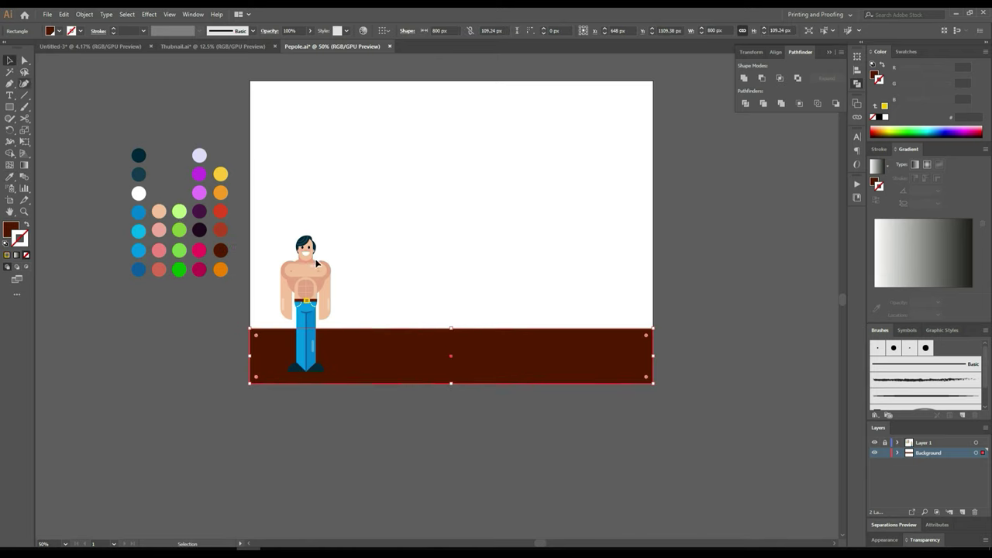
{"action": "left_click_drag", "start_coordinate": [450, 328], "coordinate": [450, 345]}
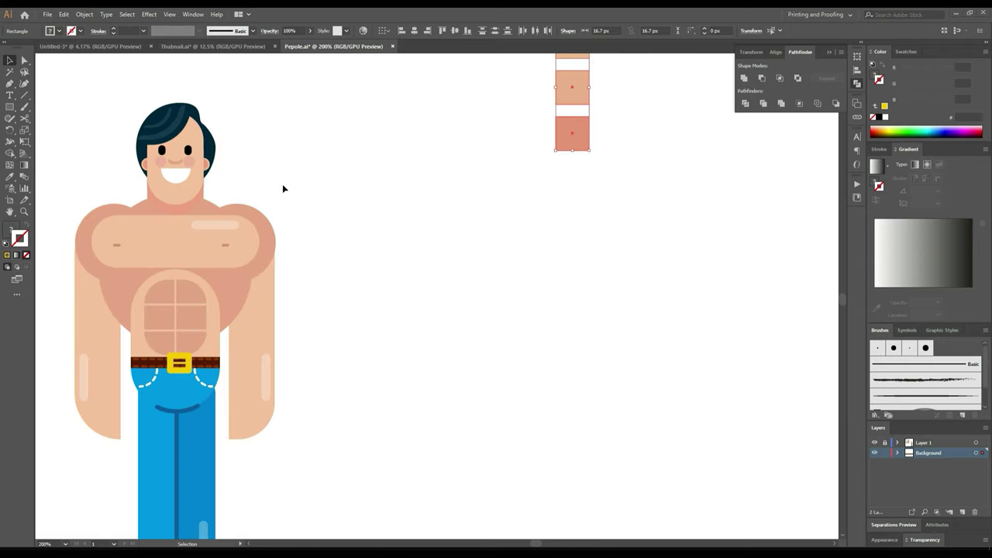
Step: Draw a tall rectangle beside the character, round it into a pill and fill it light peach
{"action": "scroll", "coordinate": [428, 133], "scroll_direction": "up", "scroll_amount": 2}
{"action": "scroll", "coordinate": [428, 133], "scroll_direction": "right", "scroll_amount": 2}
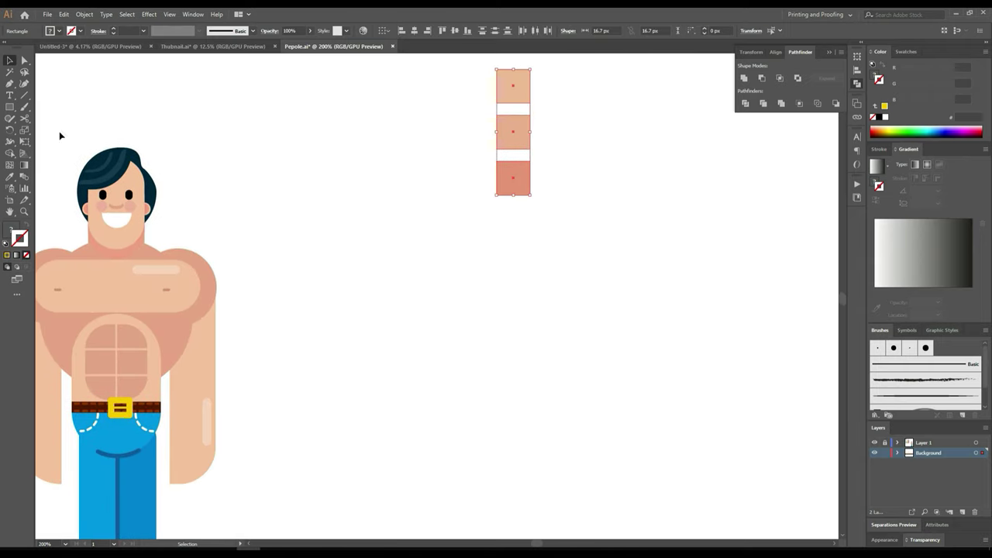
{"action": "left_click", "coordinate": [9, 107]}
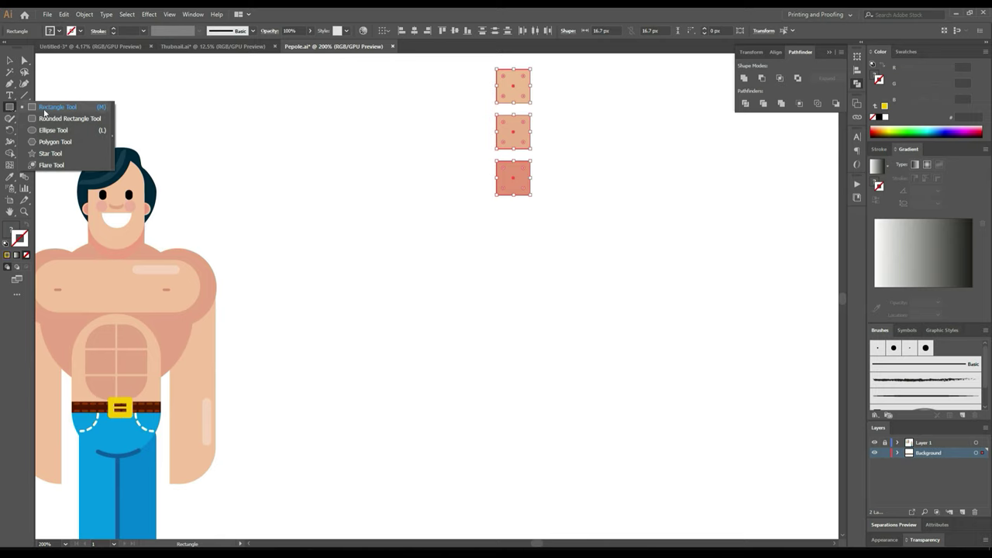
{"action": "left_click_drag", "start_coordinate": [349, 161], "coordinate": [422, 286]}
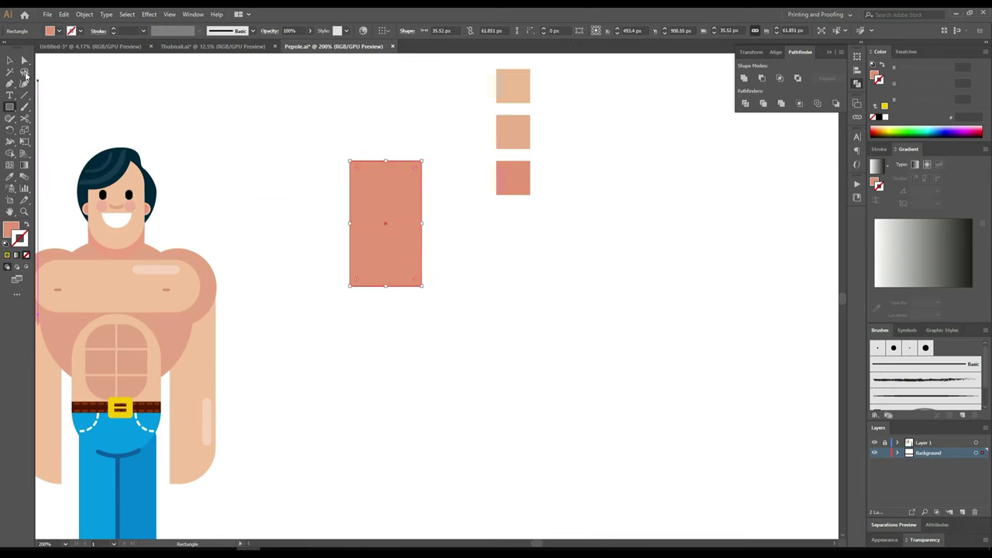
{"action": "left_click", "coordinate": [12, 60]}
{"action": "left_click_drag", "start_coordinate": [358, 169], "coordinate": [410, 233]}
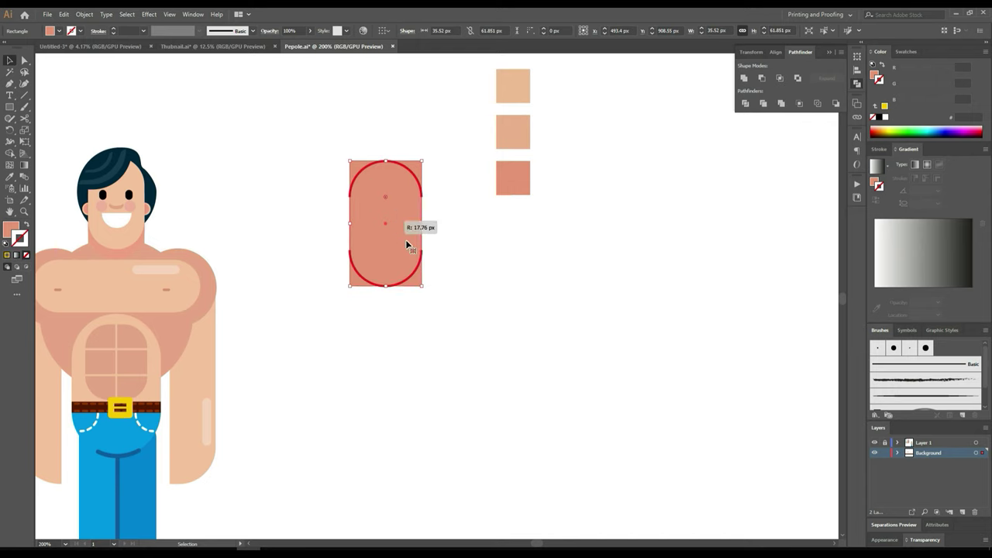
{"action": "left_click", "coordinate": [9, 176]}
{"action": "left_click", "coordinate": [512, 87]}
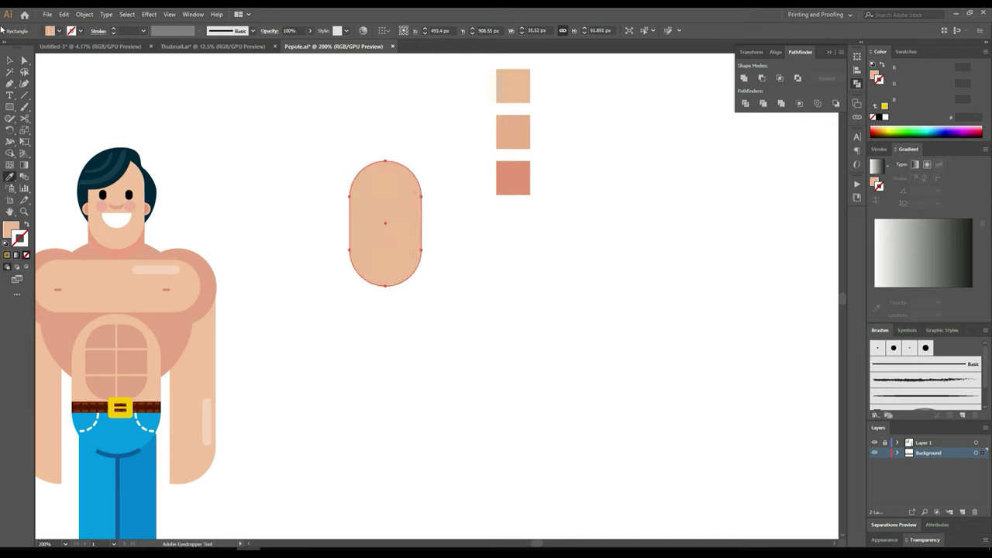
Step: Add a square rotated 45°, centre it on the pill and intersect them into a pointed head
{"action": "left_click", "coordinate": [10, 107]}
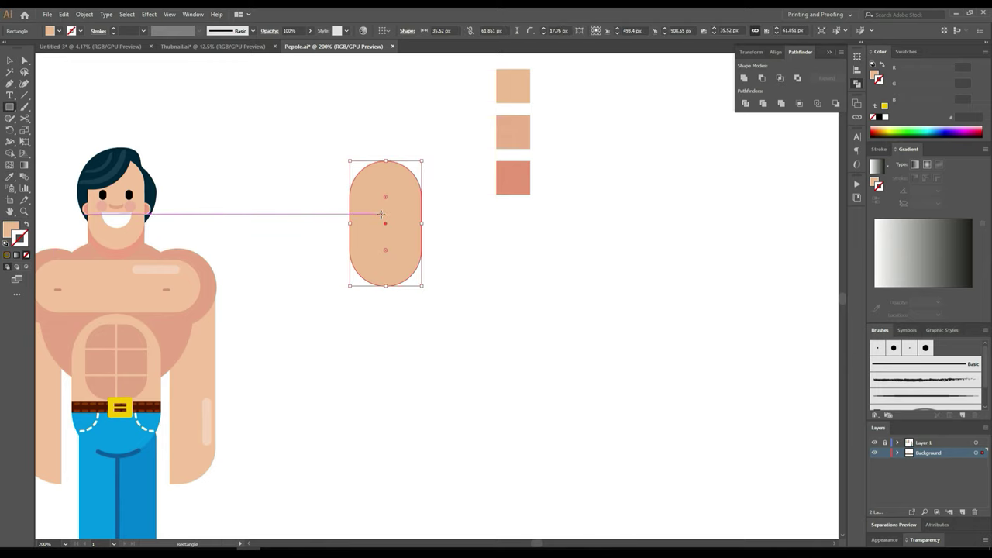
{"action": "left_click_drag", "start_coordinate": [383, 214], "coordinate": [410, 157]}
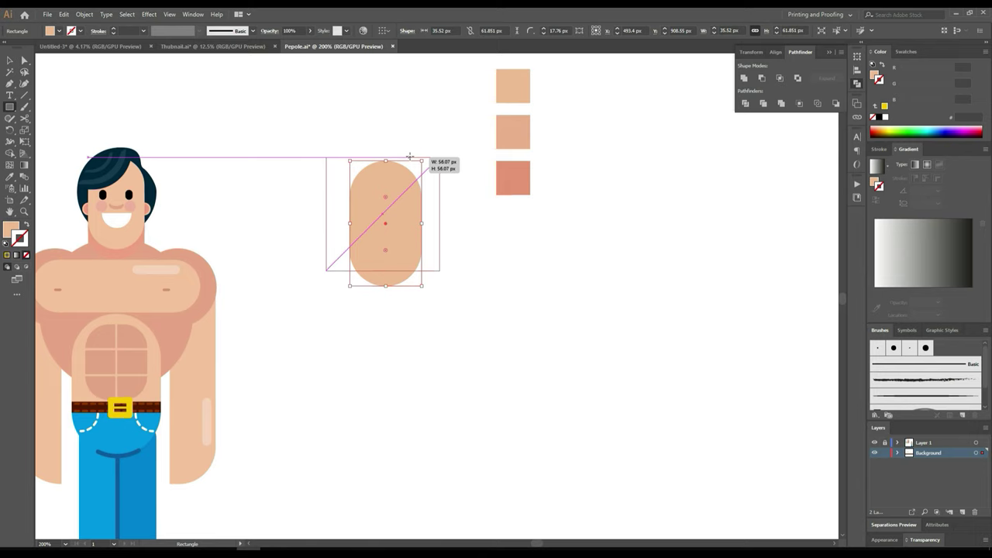
{"action": "left_click", "coordinate": [9, 60]}
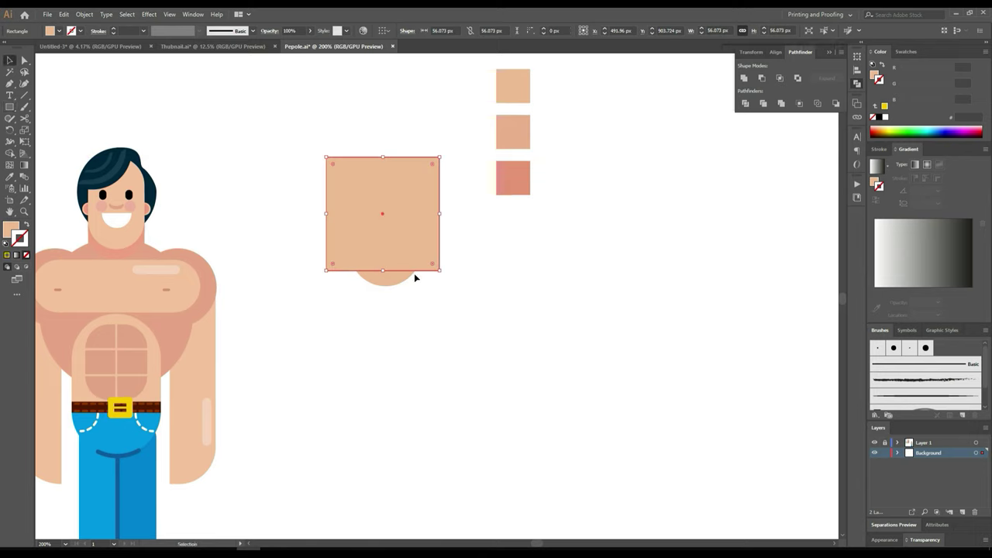
{"action": "mouse_move", "coordinate": [438, 291]}
{"action": "left_mouse_down"}
{"action": "mouse_move", "coordinate": [375, 285]}
{"action": "mouse_move", "coordinate": [400, 261]}
{"action": "left_mouse_up"}
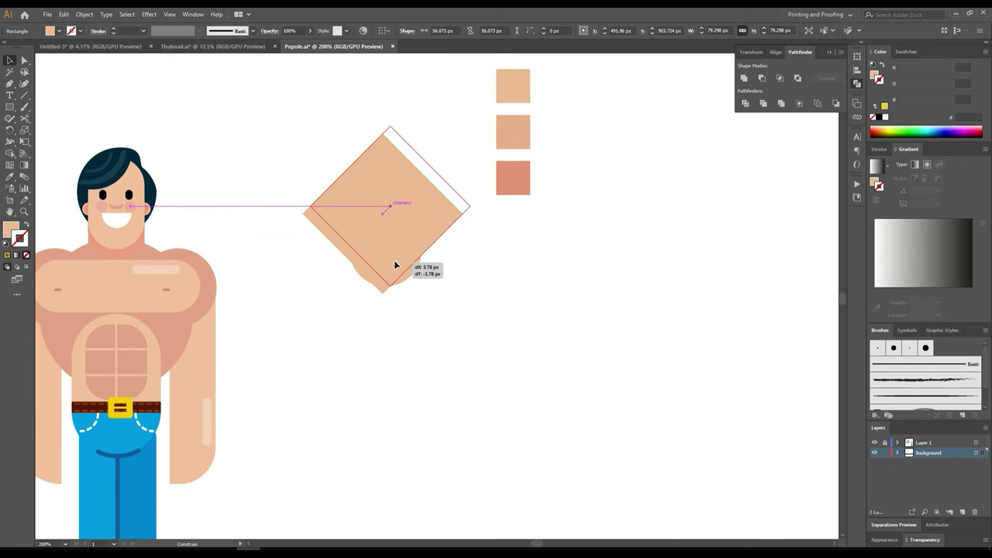
{"action": "left_click", "coordinate": [379, 276], "text": "shift"}
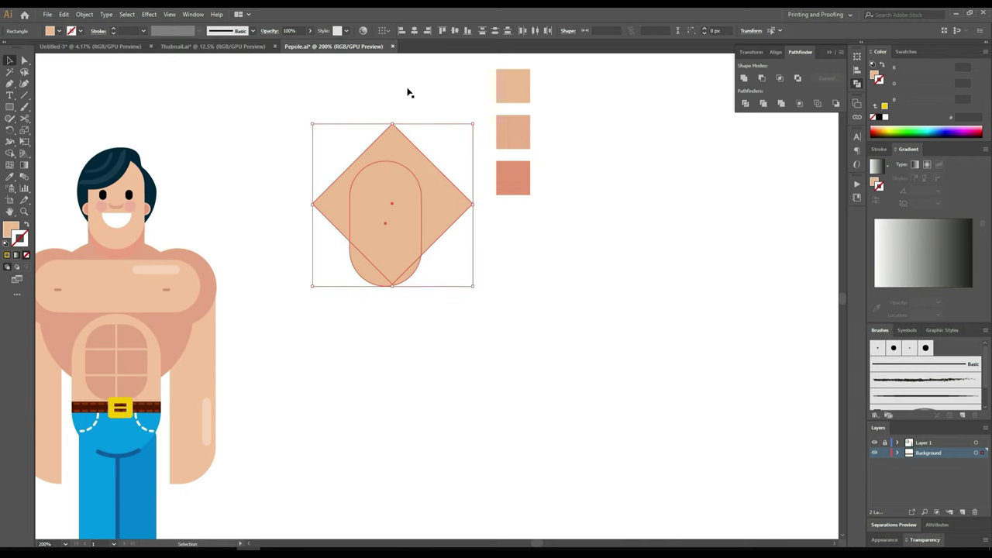
{"action": "left_click", "coordinate": [414, 31]}
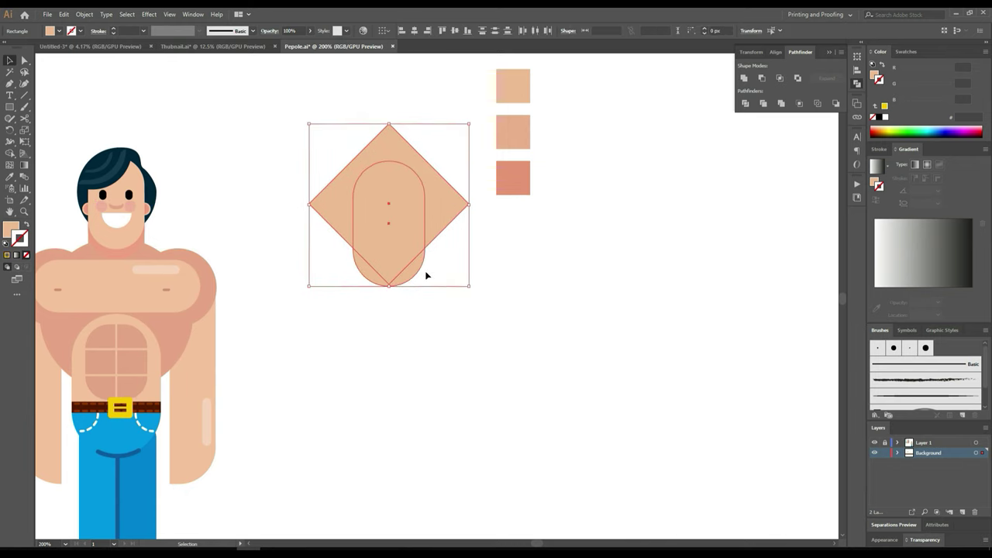
{"action": "left_click", "coordinate": [468, 261]}
{"action": "left_click", "coordinate": [411, 224]}
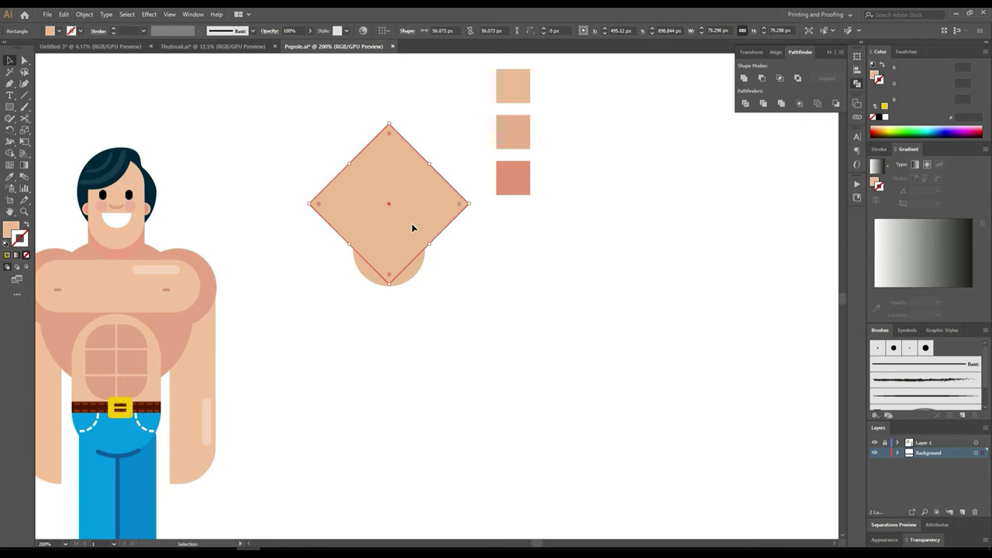
{"action": "left_click", "coordinate": [412, 278], "text": "shift"}
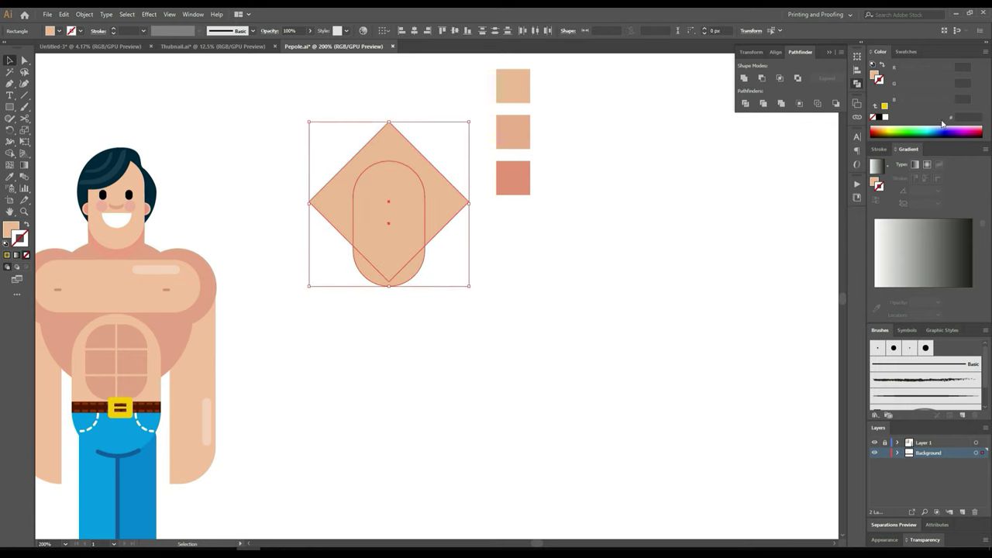
{"action": "left_click", "coordinate": [798, 81]}
{"action": "left_click", "coordinate": [431, 266]}
Step: Round the head's pointed chin and its left and right jaw corners
{"action": "scroll", "coordinate": [431, 266], "scroll_direction": "up", "scroll_amount": 2}
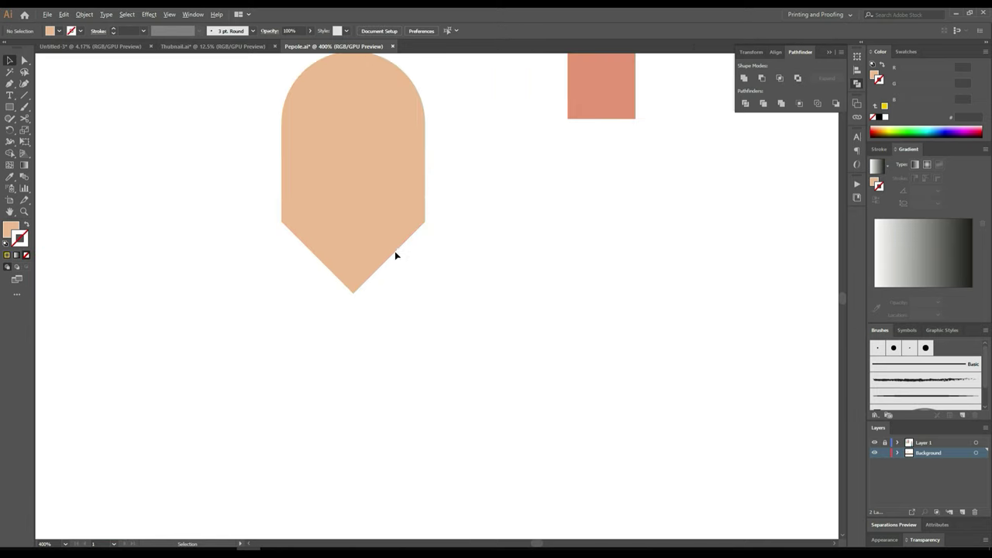
{"action": "left_click", "coordinate": [354, 196]}
{"action": "left_click", "coordinate": [24, 62]}
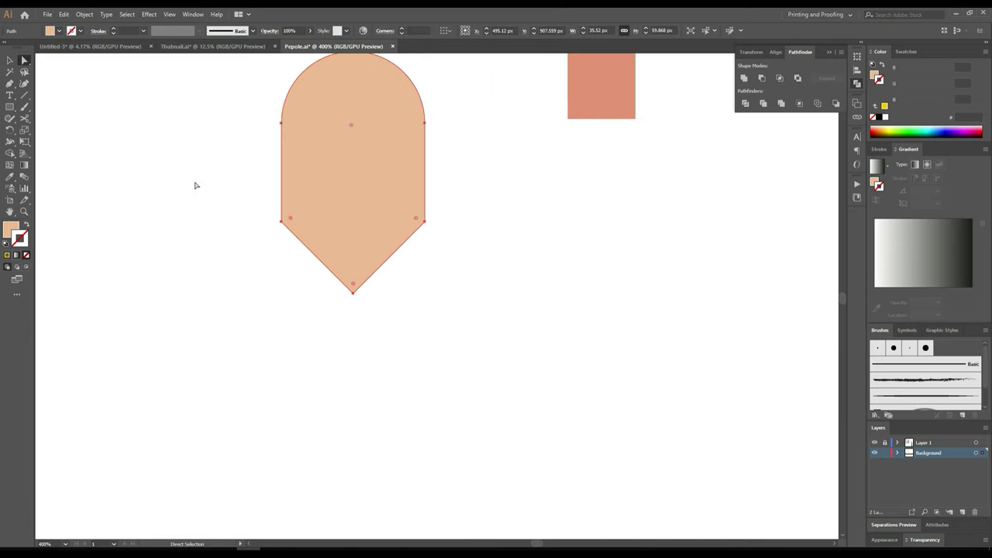
{"action": "left_click", "coordinate": [306, 234]}
{"action": "left_click_drag", "start_coordinate": [353, 287], "coordinate": [350, 262]}
{"action": "left_click", "coordinate": [416, 221]}
{"action": "left_click_drag", "start_coordinate": [290, 221], "coordinate": [353, 221]}
{"action": "left_click", "coordinate": [501, 273]}
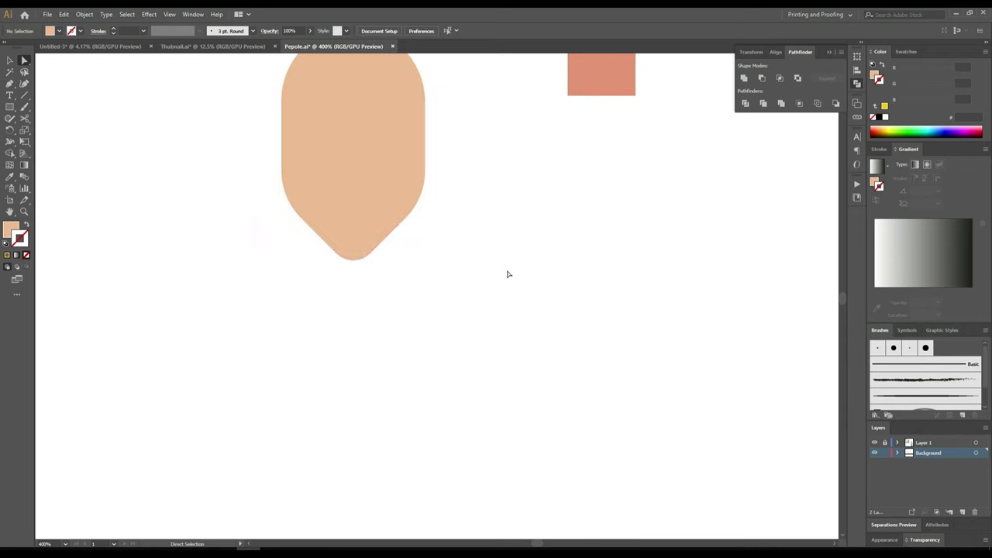
Step: Drag the chin corner widget further to make the chin curve rounder
{"action": "key", "text": "super"}
{"action": "key", "text": "Escape"}
{"action": "scroll", "coordinate": [500, 248], "scroll_direction": "up", "scroll_amount": 2}
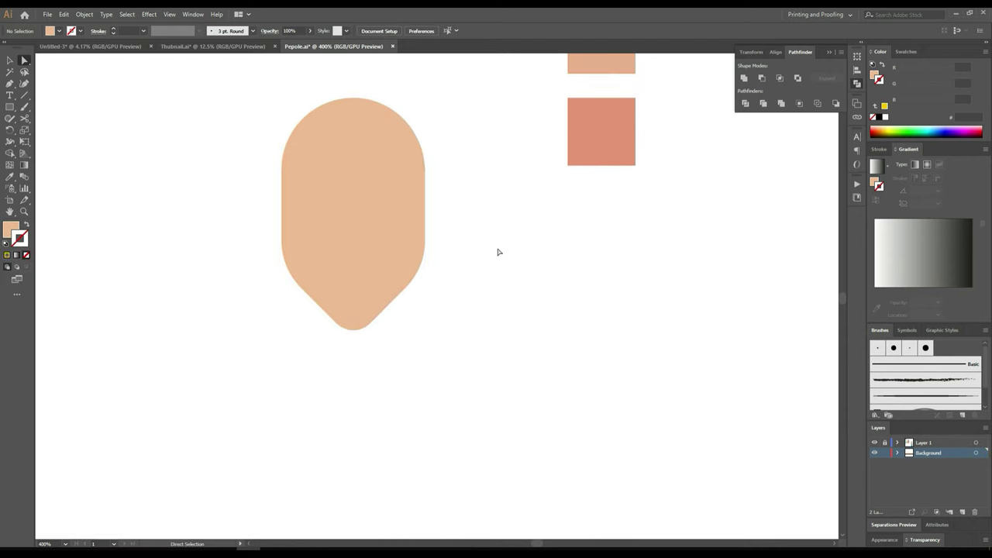
{"action": "scroll", "coordinate": [465, 279], "scroll_direction": "up", "scroll_amount": 2}
{"action": "left_click", "coordinate": [355, 348]}
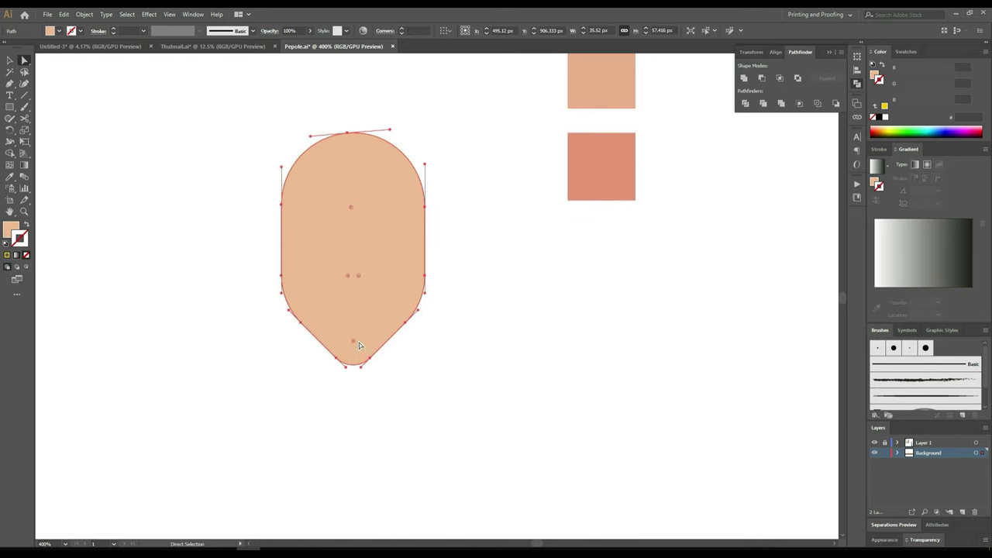
{"action": "left_click", "coordinate": [354, 344]}
{"action": "left_click_drag", "start_coordinate": [354, 344], "coordinate": [354, 310]}
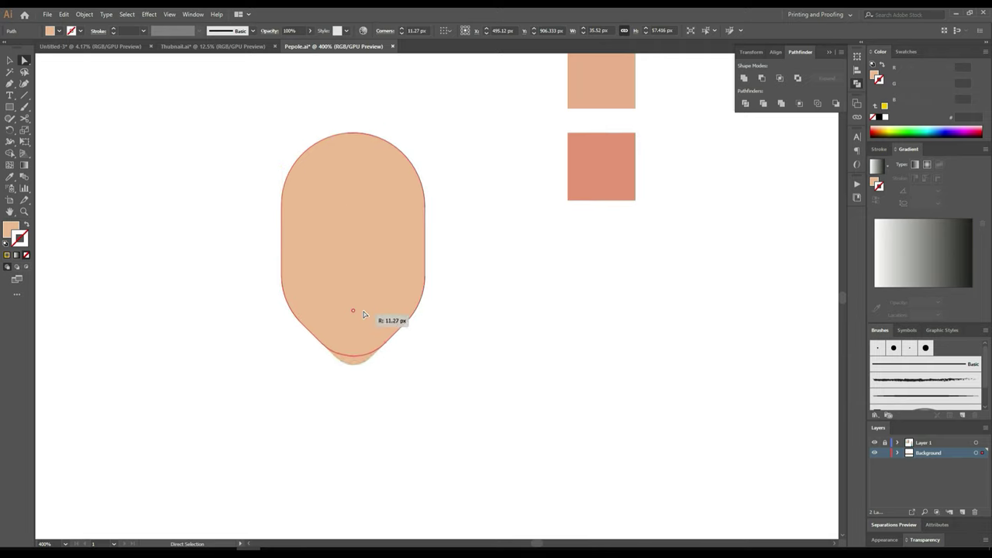
{"action": "left_click", "coordinate": [488, 405]}
{"action": "left_click_drag", "start_coordinate": [516, 334], "coordinate": [640, 297]}
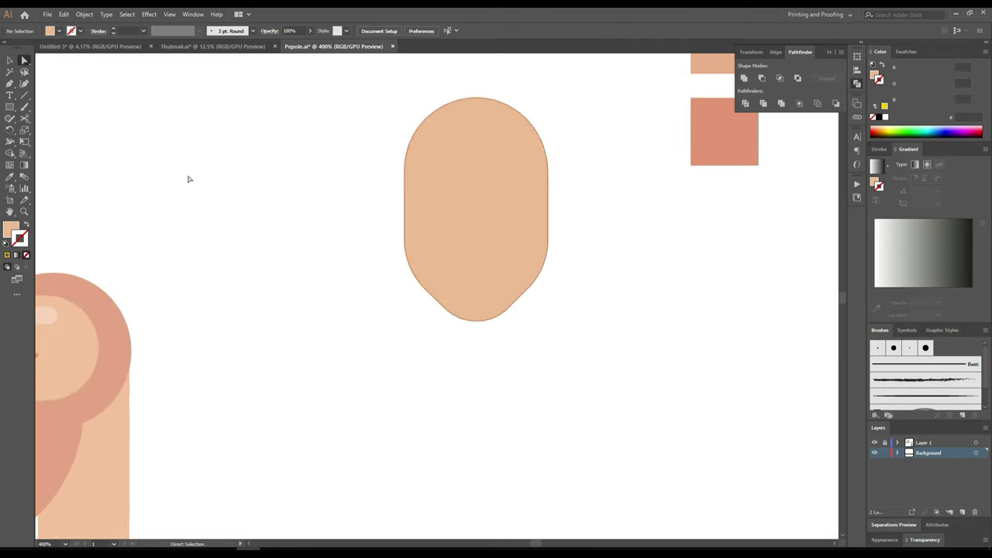
Step: Draw a slightly rounded dark salmon neck rectangle behind the head
{"action": "left_click", "coordinate": [10, 109]}
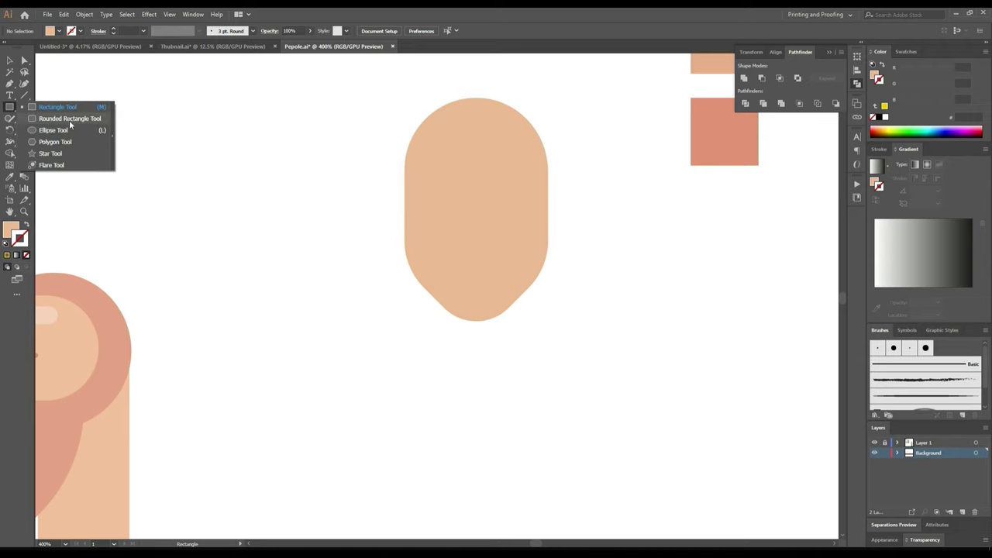
{"action": "left_click", "coordinate": [69, 119]}
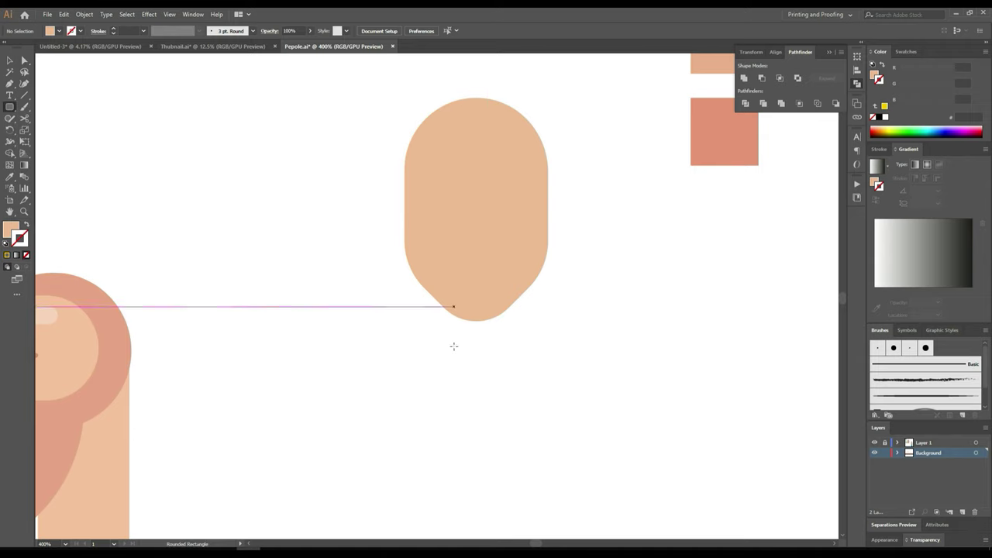
{"action": "left_click_drag", "start_coordinate": [440, 359], "coordinate": [520, 248]}
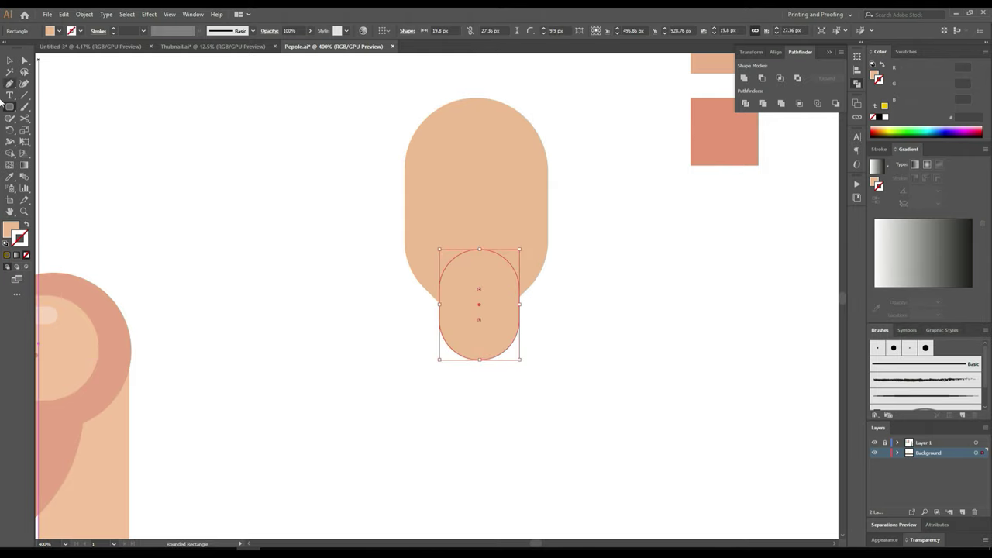
{"action": "left_click", "coordinate": [10, 62]}
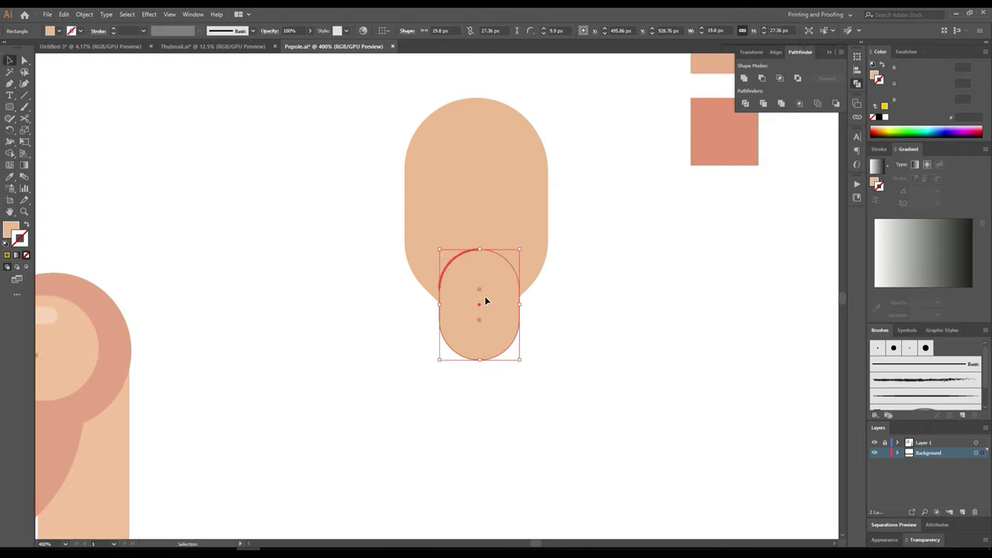
{"action": "left_click_drag", "start_coordinate": [479, 292], "coordinate": [455, 261]}
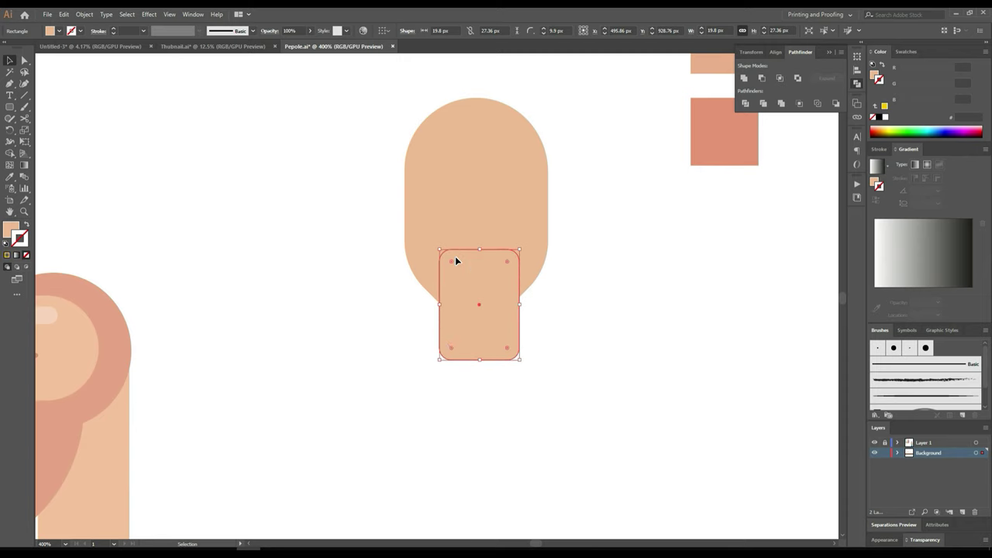
{"action": "left_click", "coordinate": [10, 177]}
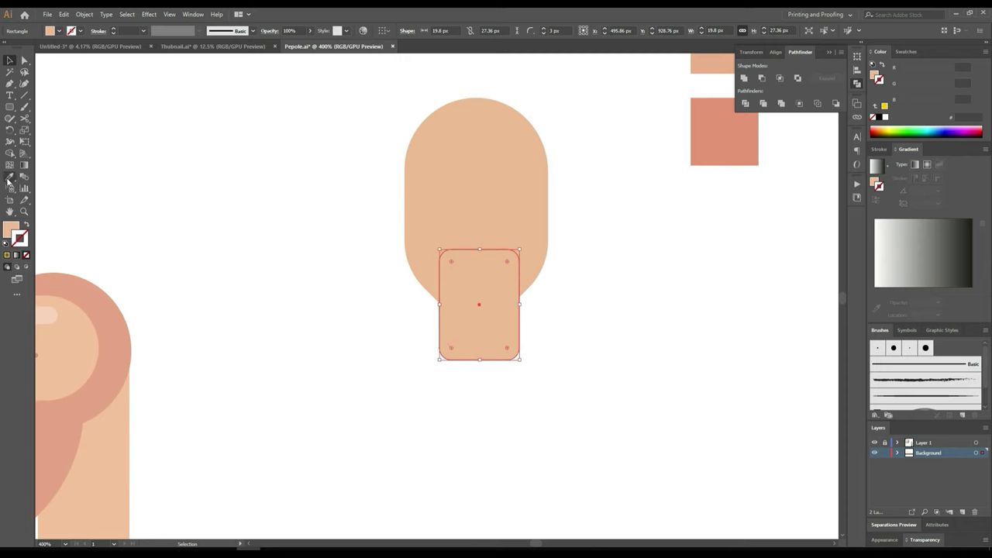
{"action": "left_click", "coordinate": [724, 140]}
{"action": "key", "text": "ctrl+bracketleft"}
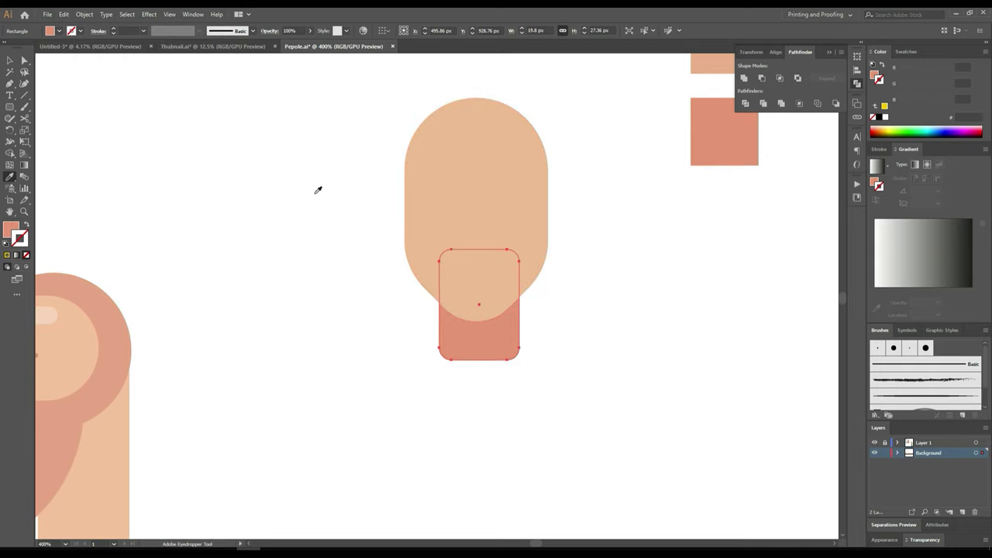
Step: Duplicate the face slightly higher behind the original and combine both with a Pathfinder shape mode
{"action": "left_click", "coordinate": [10, 61]}
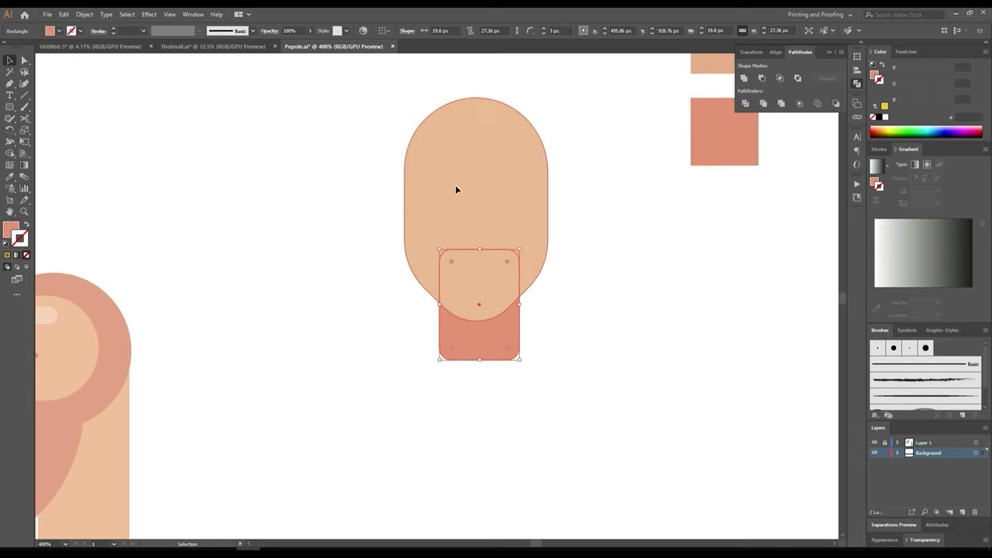
{"action": "left_click", "coordinate": [477, 203]}
{"action": "left_click_drag", "start_coordinate": [477, 203], "coordinate": [478, 183], "text": "alt"}
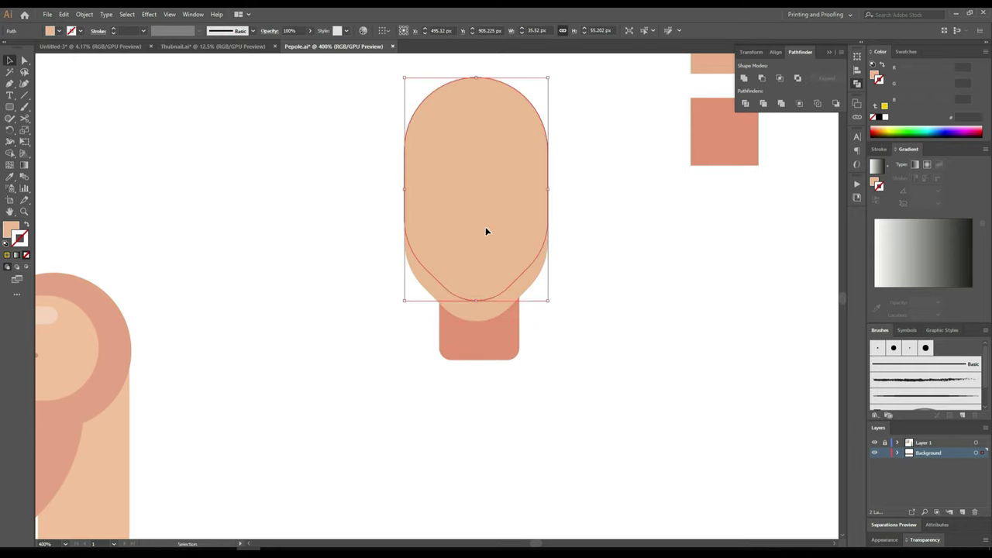
{"action": "key", "text": "ctrl+shift+bracketleft"}
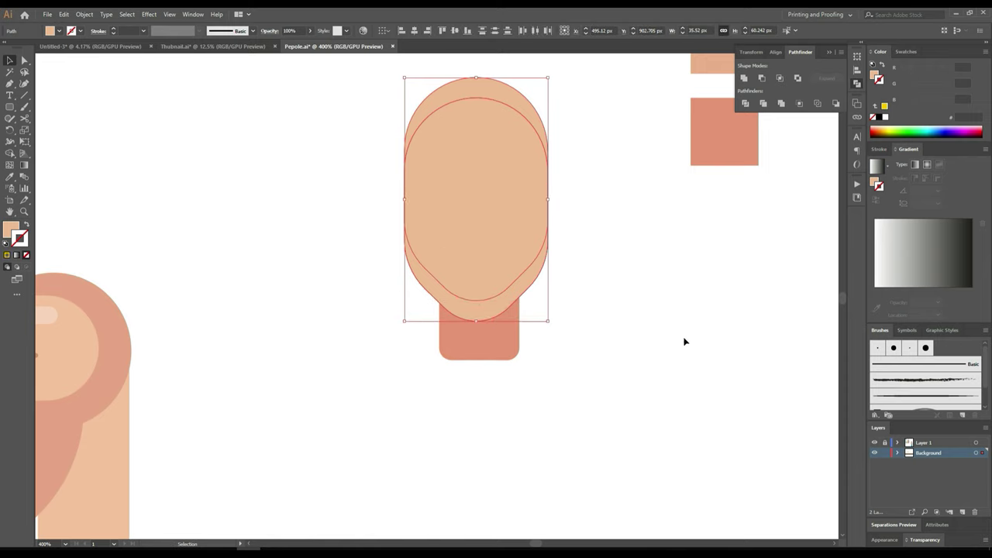
{"action": "left_click", "coordinate": [684, 341]}
{"action": "key", "text": "a"}
{"action": "left_click", "coordinate": [464, 308]}
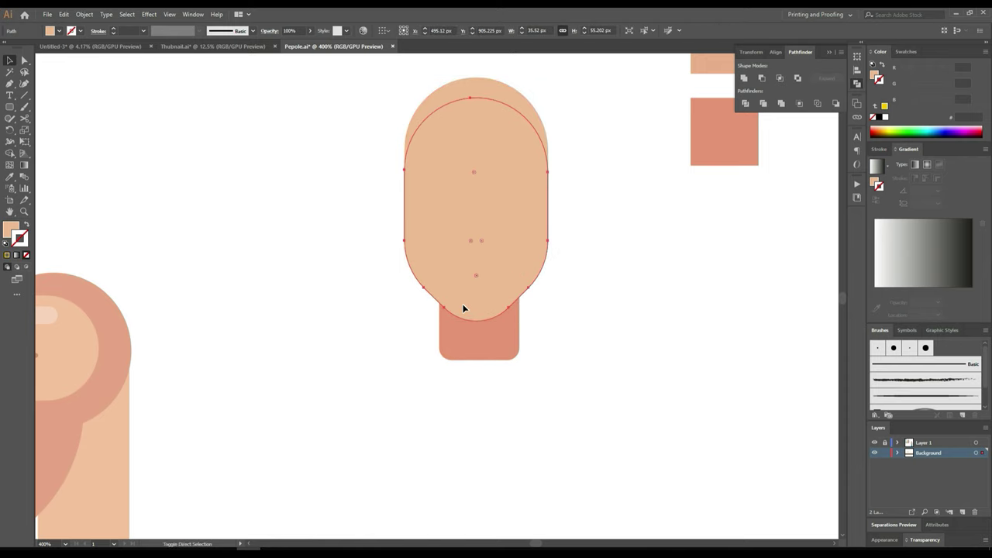
{"action": "left_click", "coordinate": [735, 333]}
{"action": "left_click", "coordinate": [519, 245]}
{"action": "key", "text": "v"}
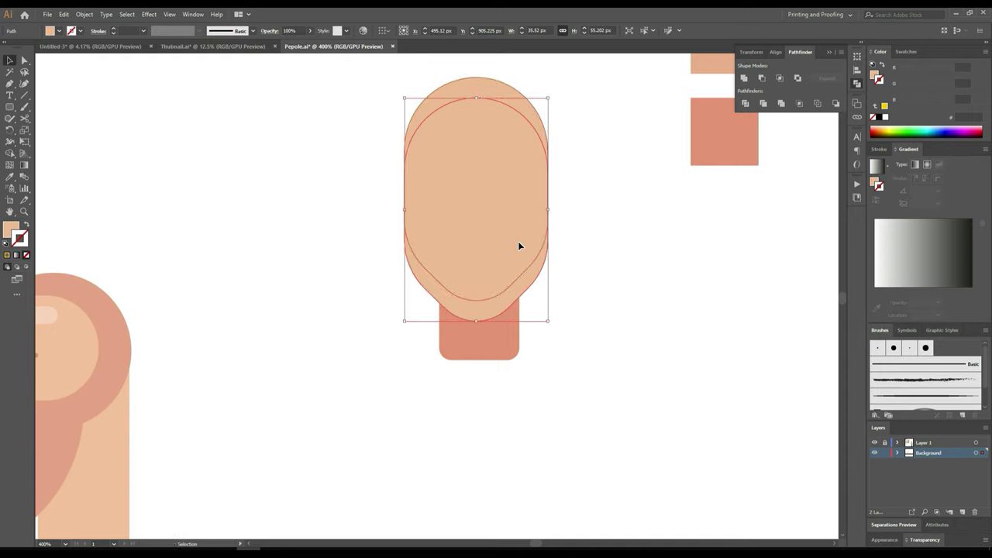
{"action": "left_click", "coordinate": [475, 88], "text": "shift"}
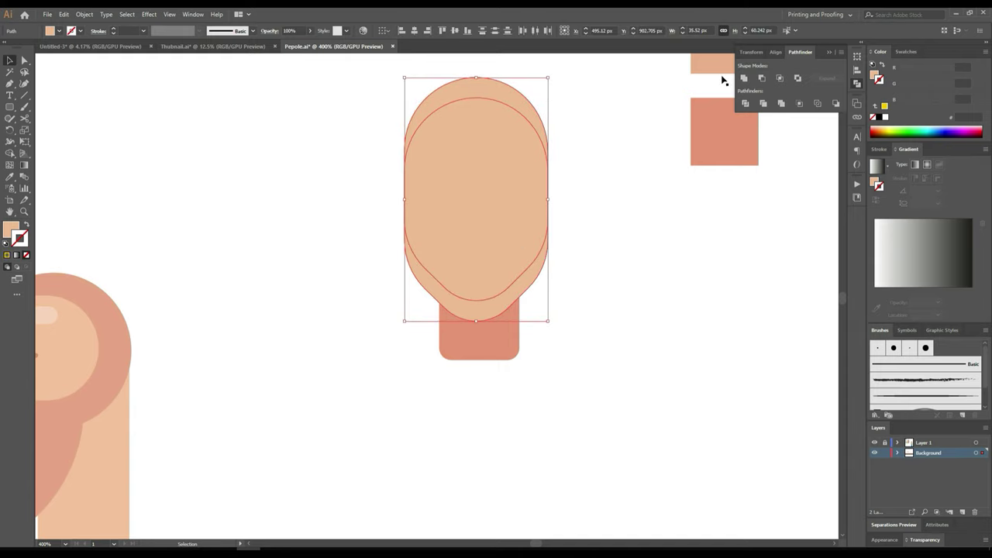
{"action": "left_click", "coordinate": [762, 77]}
Step: Colour the resulting jaw band with the middle skin-tone swatch
{"action": "left_click", "coordinate": [659, 327]}
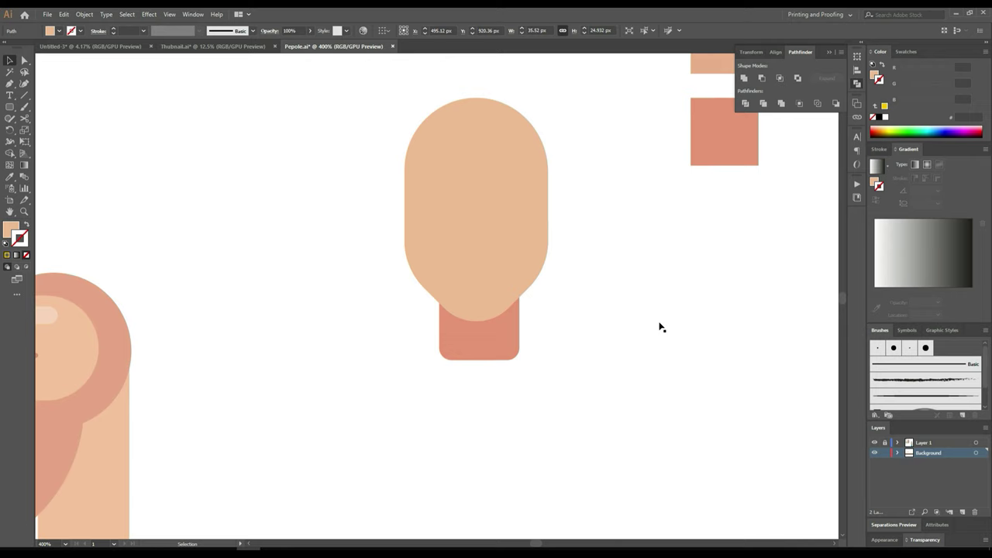
{"action": "left_click", "coordinate": [522, 303]}
{"action": "scroll", "coordinate": [612, 339], "scroll_direction": "up", "scroll_amount": 3}
{"action": "scroll", "coordinate": [611, 339], "scroll_direction": "right", "scroll_amount": 3}
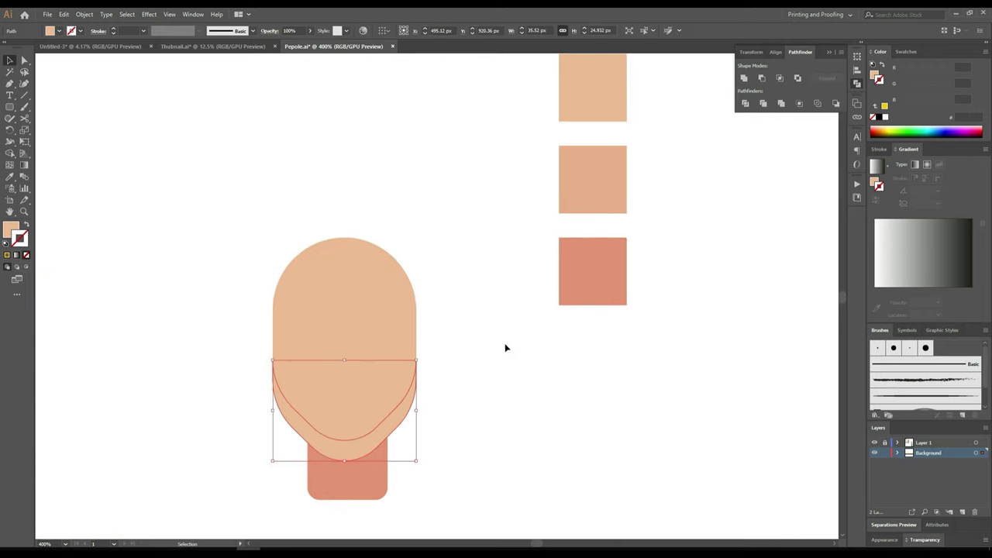
{"action": "left_click", "coordinate": [10, 177]}
{"action": "left_click", "coordinate": [582, 168]}
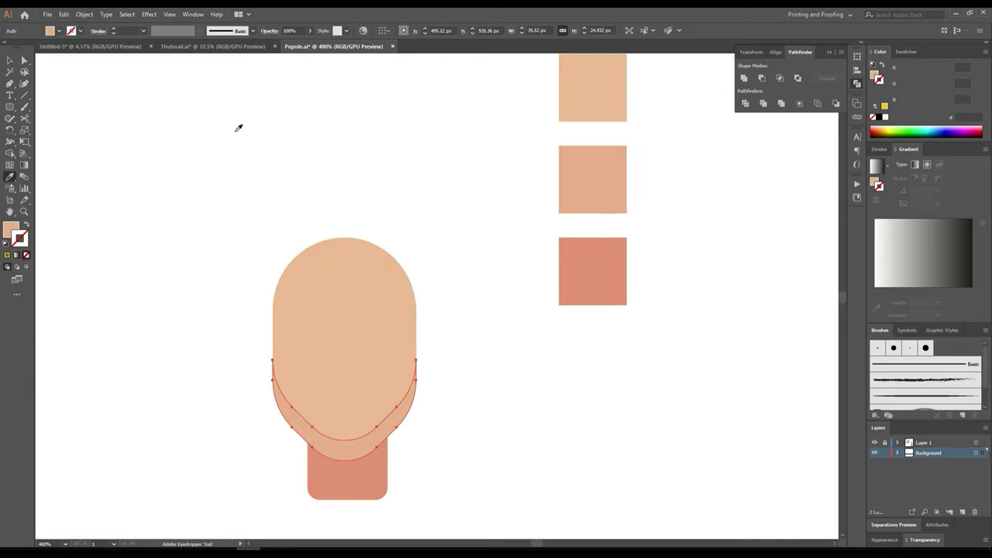
{"action": "left_click", "coordinate": [9, 60]}
{"action": "left_click", "coordinate": [119, 129]}
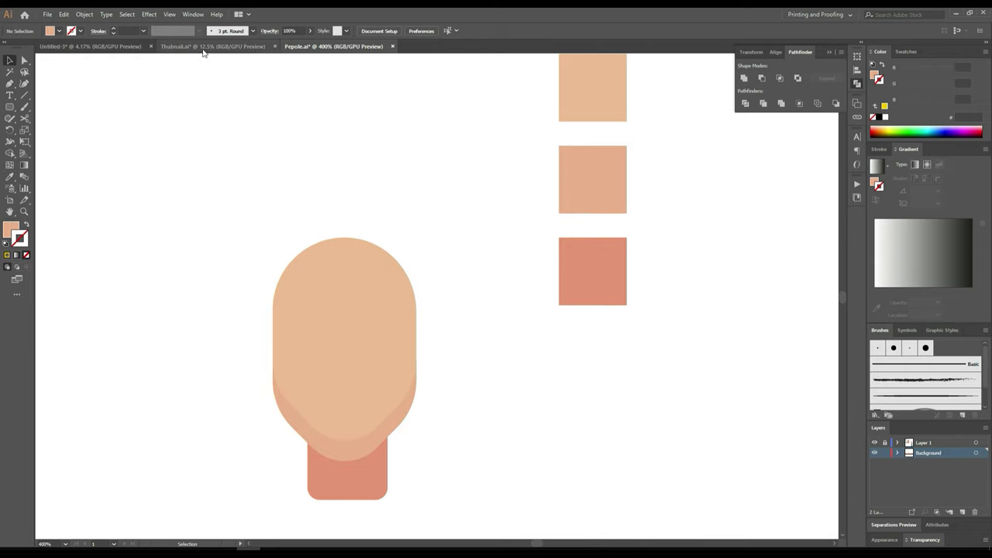
Step: Draw a small circle and nudge its bottom anchor up to flatten it into a dome
{"action": "scroll", "coordinate": [254, 248], "scroll_direction": "up", "scroll_amount": 2}
{"action": "mouse_move", "coordinate": [379, 350]}
{"action": "left_mouse_down"}
{"action": "mouse_move", "coordinate": [343, 258]}
{"action": "mouse_move", "coordinate": [281, 239]}
{"action": "left_mouse_up"}
{"action": "left_click_drag", "start_coordinate": [10, 106], "coordinate": [41, 134]}
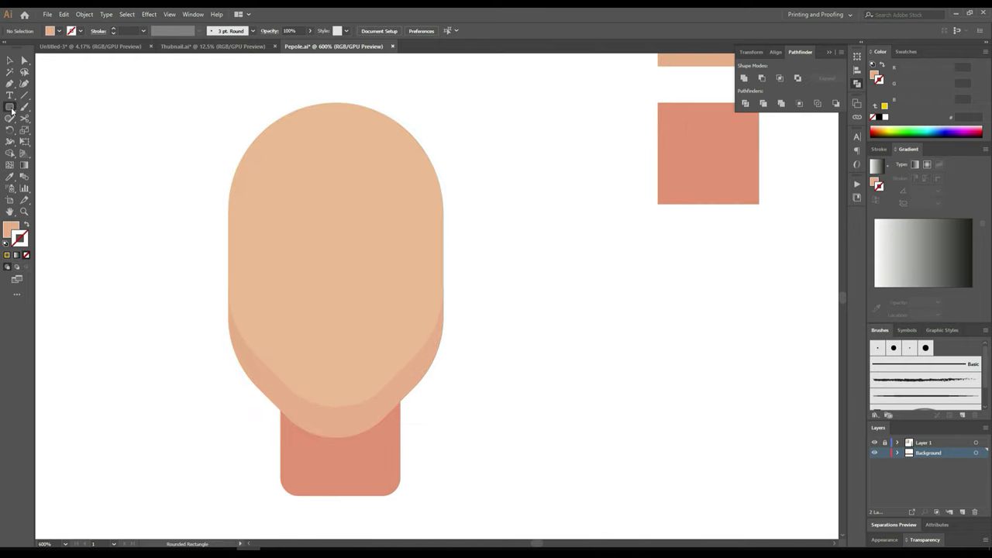
{"action": "left_click_drag", "start_coordinate": [86, 250], "coordinate": [121, 215]}
{"action": "left_click", "coordinate": [24, 60]}
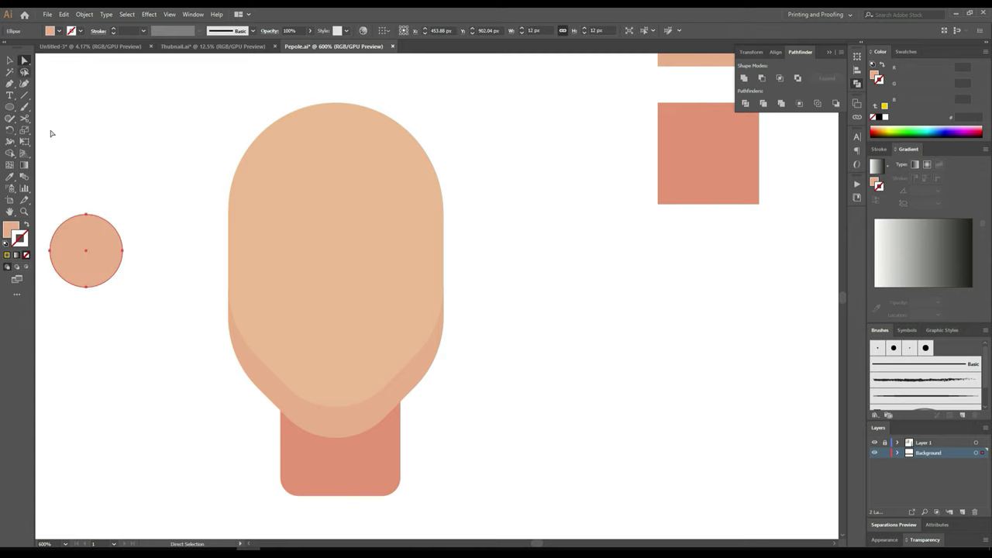
{"action": "left_click_drag", "start_coordinate": [99, 275], "coordinate": [99, 276]}
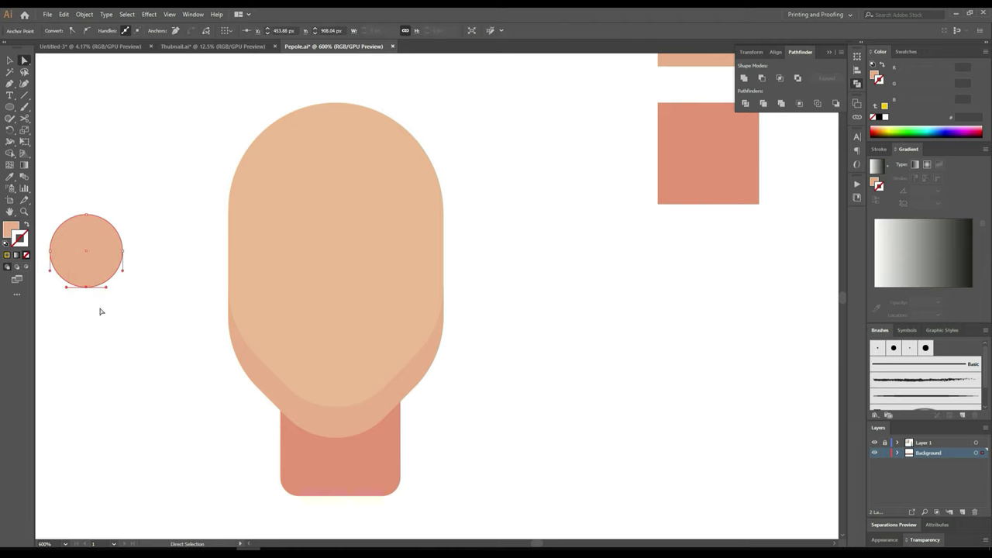
{"action": "key", "text": "Up"}
{"action": "key", "text": "Up"}
{"action": "key", "text": "Up"}
{"action": "key", "text": "Down"}
{"action": "key", "text": "Down"}
{"action": "key", "text": "Down"}
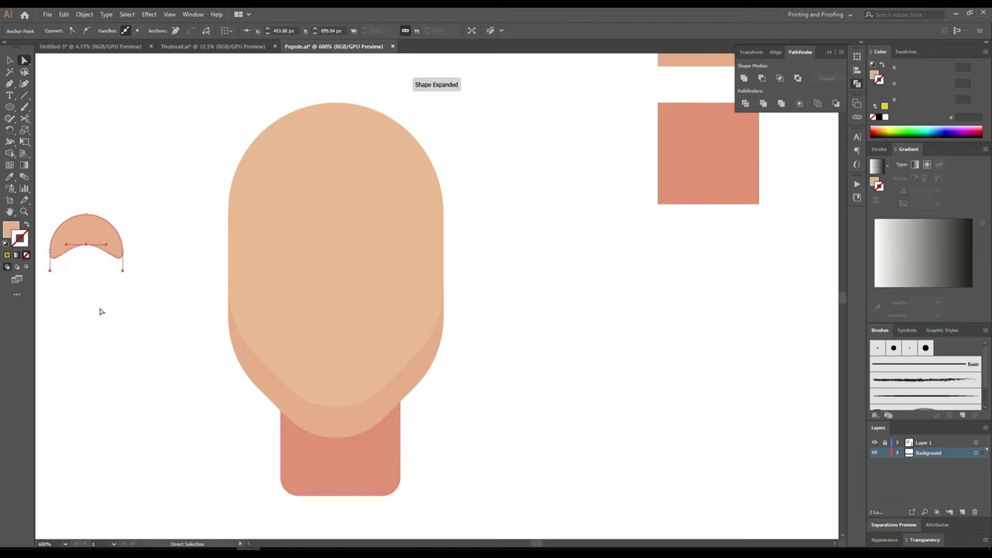
{"action": "key", "text": "Down"}
{"action": "key", "text": "Down"}
{"action": "key", "text": "Down"}
{"action": "key", "text": "Down"}
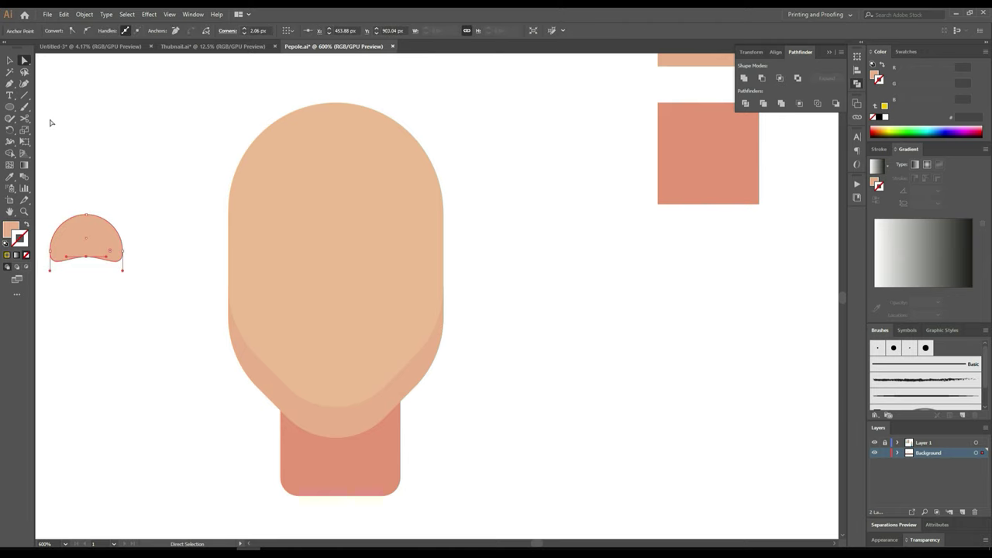
Step: Give the dome the darker face shading colour and place it on the face's upper left
{"action": "left_click", "coordinate": [11, 177]}
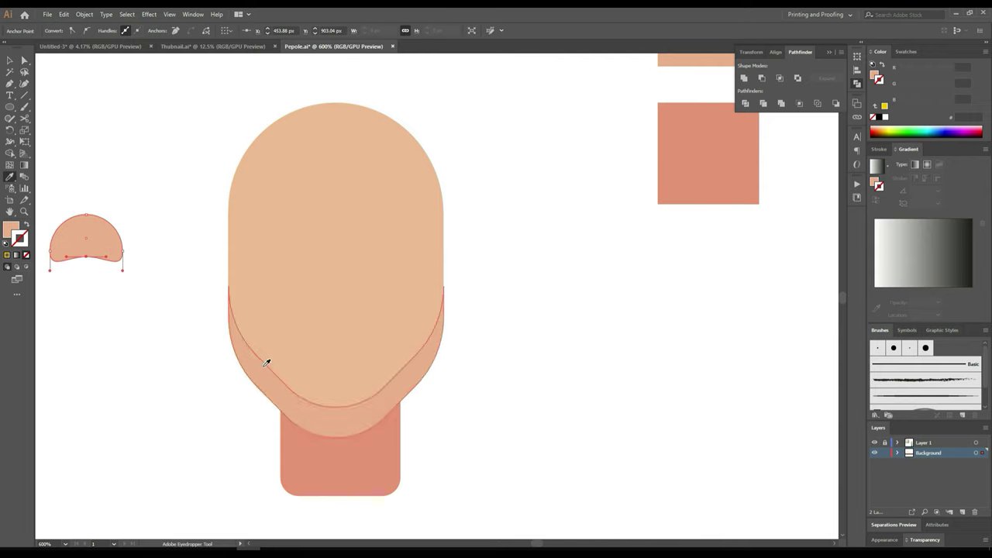
{"action": "left_click", "coordinate": [10, 60]}
{"action": "left_click", "coordinate": [82, 221]}
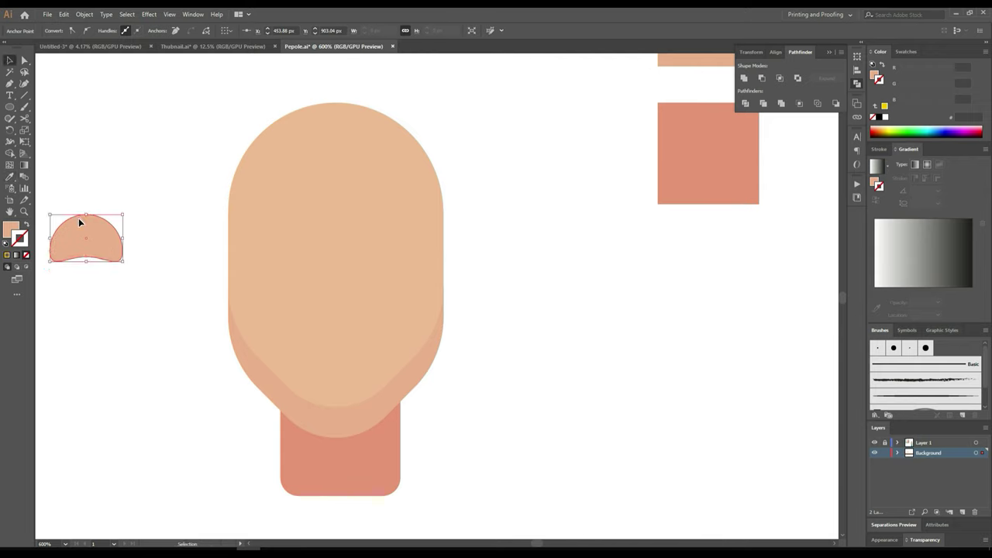
{"action": "left_click_drag", "start_coordinate": [195, 224], "coordinate": [293, 238]}
{"action": "left_click", "coordinate": [117, 248]}
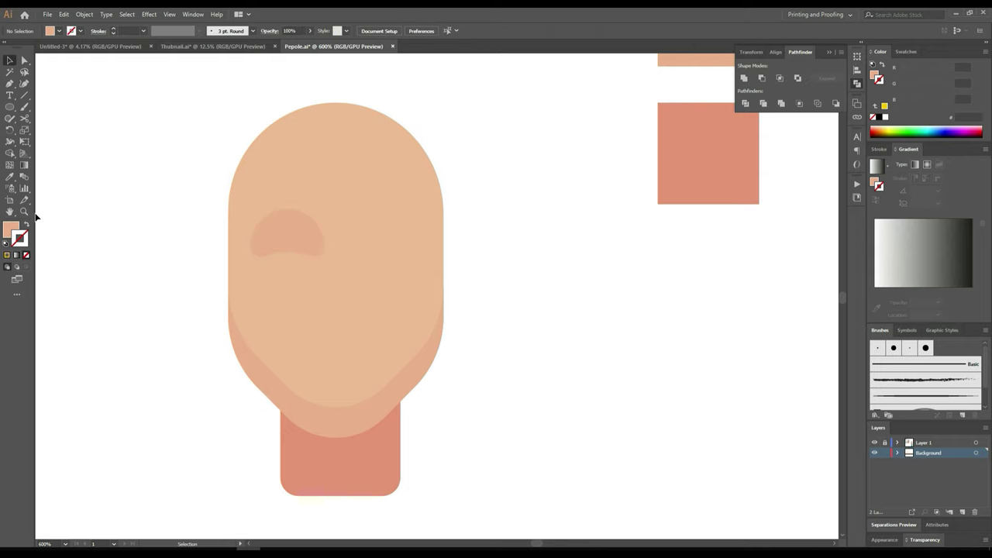
{"action": "left_click_drag", "start_coordinate": [10, 106], "coordinate": [47, 129]}
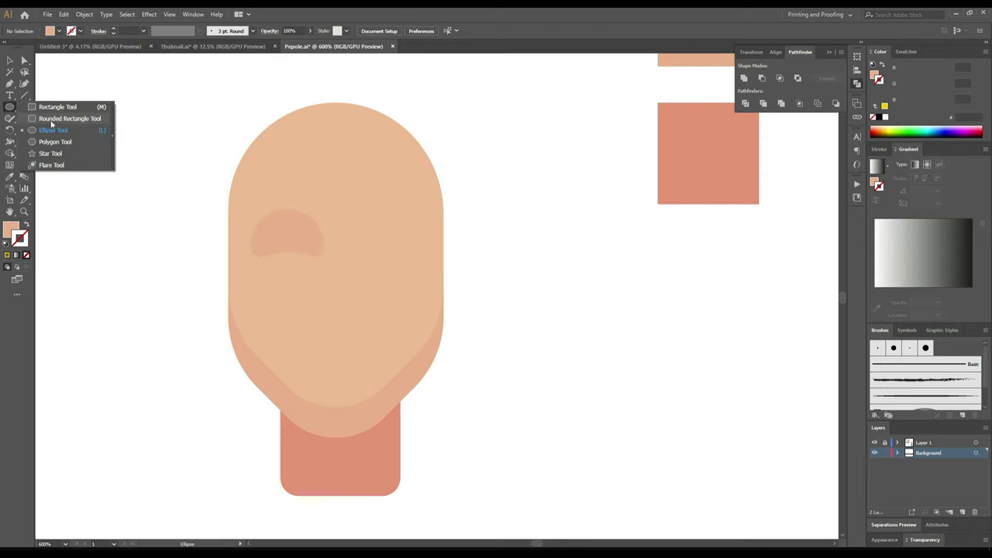
Step: Draw a solid black oval eye with no outline inside the shaded patch
{"action": "scroll", "coordinate": [289, 225], "scroll_direction": "up", "scroll_amount": 2}
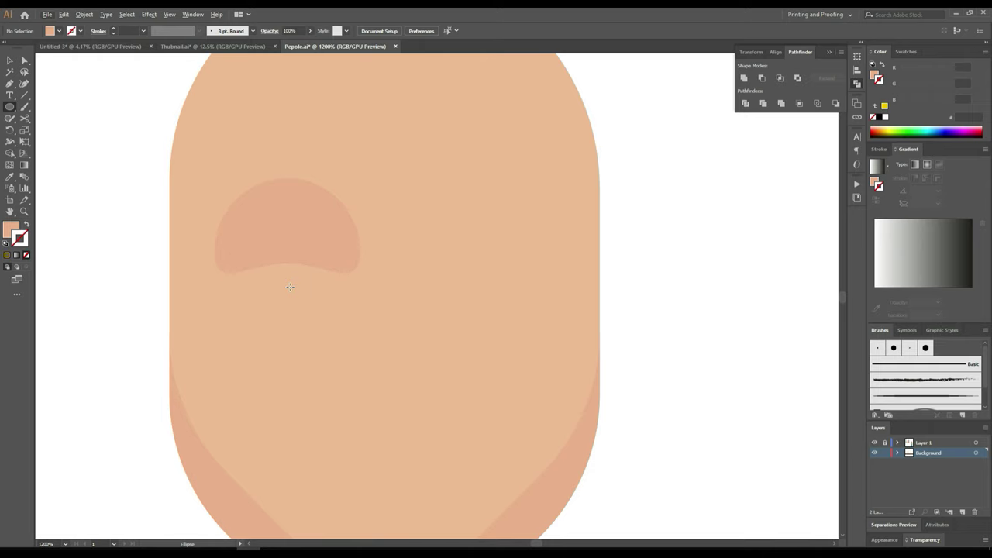
{"action": "left_click_drag", "start_coordinate": [290, 287], "coordinate": [318, 231]}
{"action": "left_click_drag", "start_coordinate": [317, 231], "coordinate": [333, 213]}
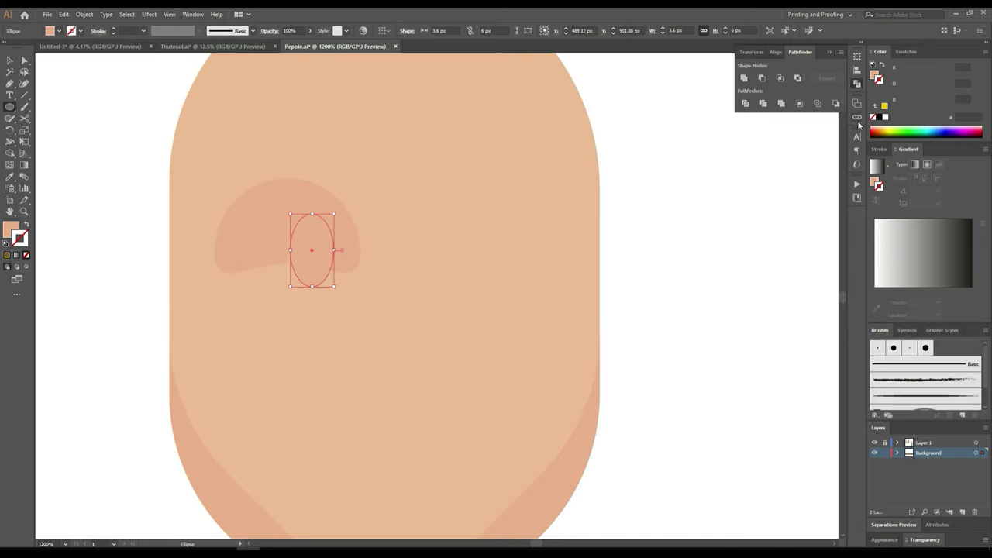
{"action": "left_click", "coordinate": [881, 116]}
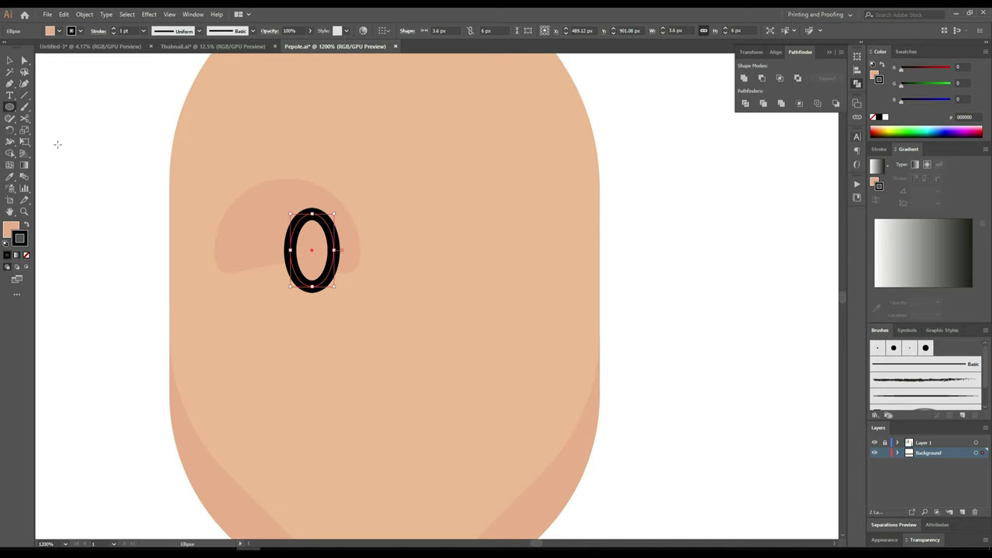
{"action": "left_click", "coordinate": [26, 225]}
{"action": "left_click", "coordinate": [27, 257]}
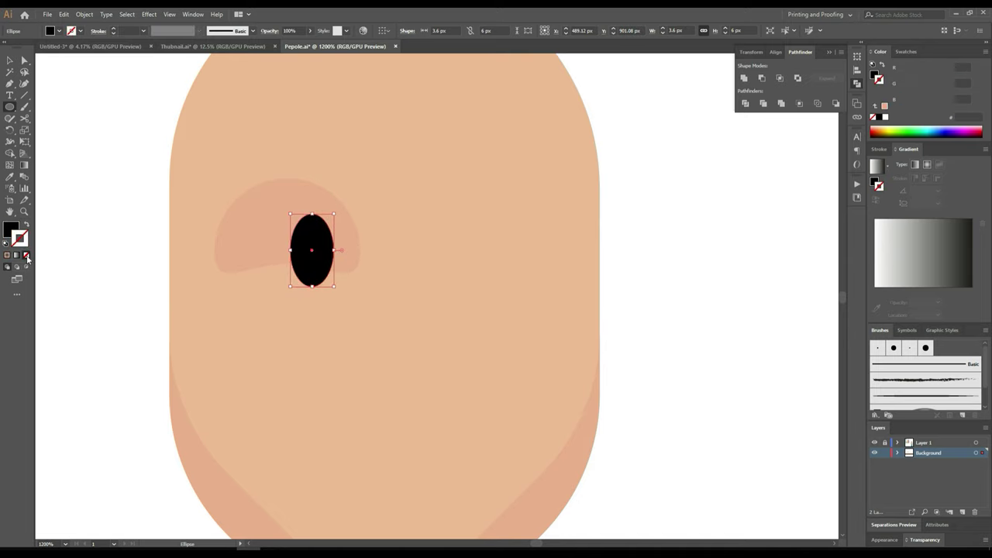
Step: Draw an arc from the eye's top up to the patch's edge
{"action": "left_click", "coordinate": [24, 94]}
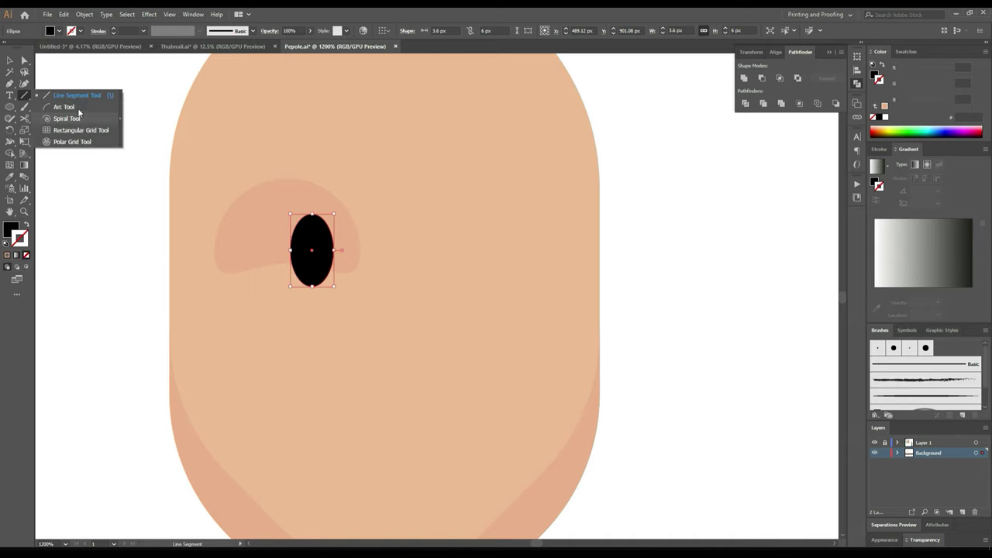
{"action": "left_click", "coordinate": [78, 108]}
{"action": "scroll", "coordinate": [313, 215], "scroll_direction": "up", "scroll_amount": 3}
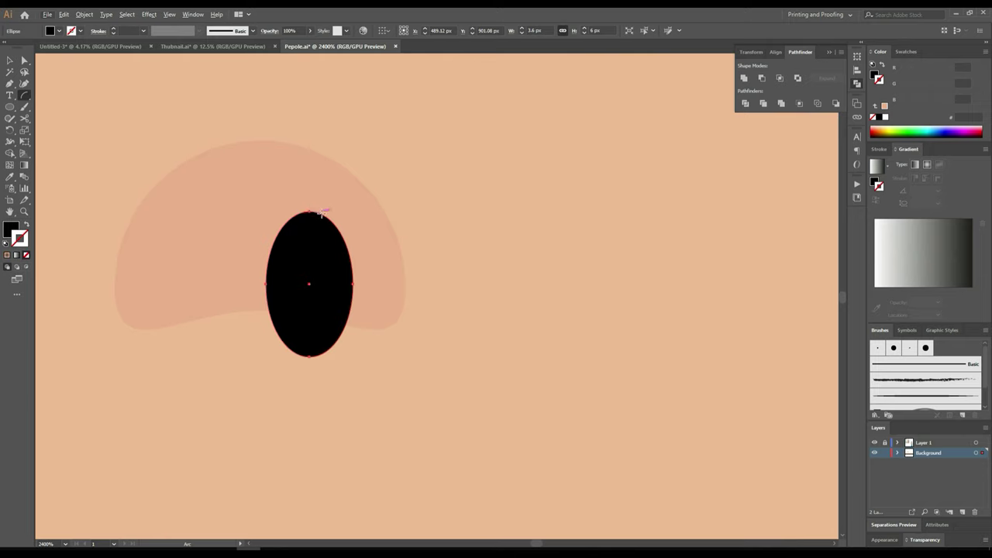
{"action": "mouse_move", "coordinate": [320, 210]}
{"action": "left_mouse_down"}
{"action": "mouse_move", "coordinate": [234, 208]}
{"action": "mouse_move", "coordinate": [249, 186]}
{"action": "mouse_move", "coordinate": [249, 141]}
{"action": "left_mouse_up"}
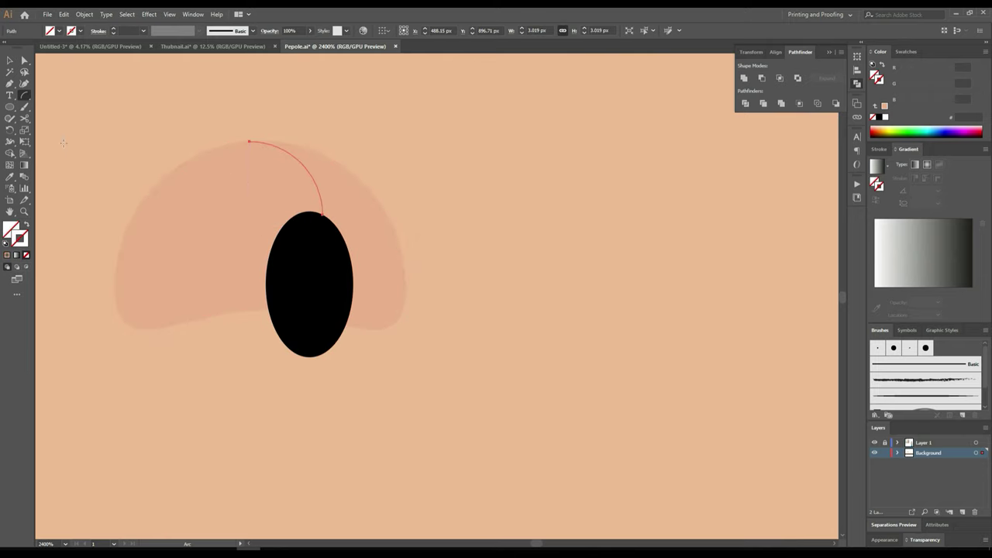
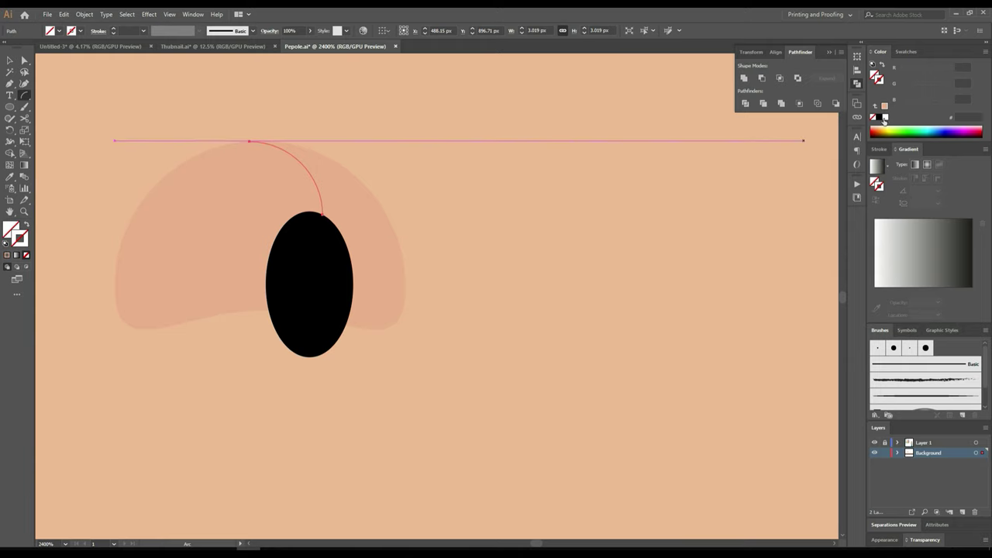
Step: Stroke the arc black, rotate it about 45° and move it down onto the oval eye
{"action": "left_click", "coordinate": [879, 118]}
{"action": "left_click", "coordinate": [9, 60]}
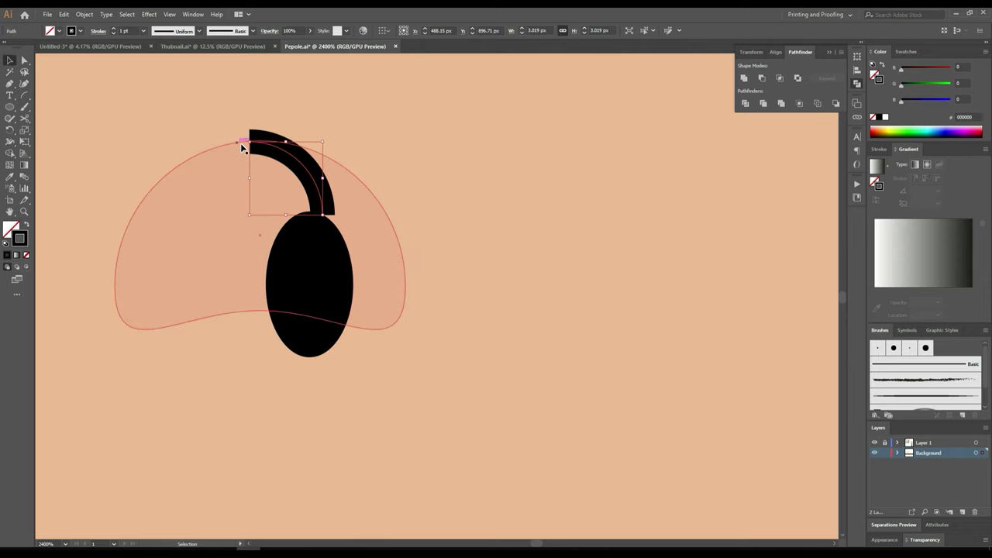
{"action": "left_click_drag", "start_coordinate": [243, 144], "coordinate": [203, 188]}
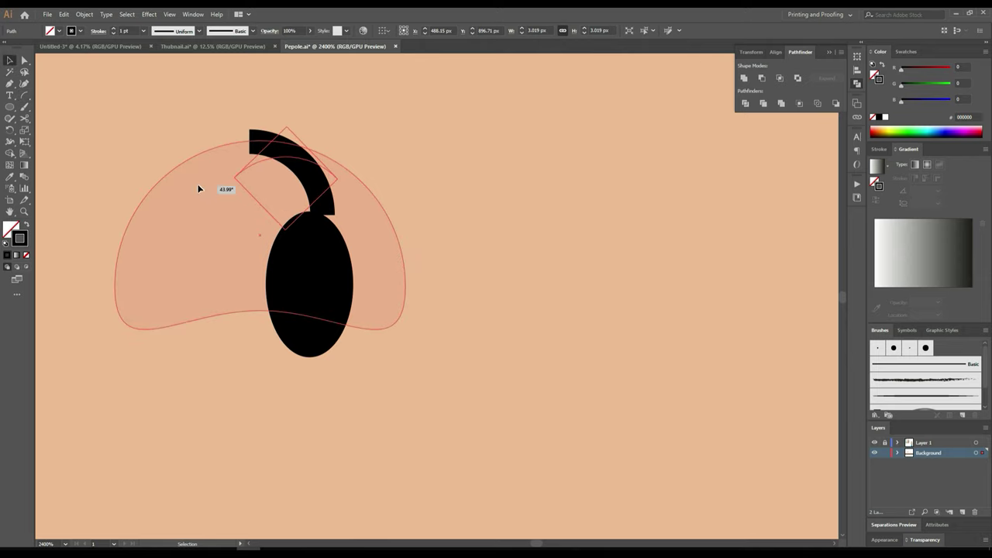
{"action": "mouse_move", "coordinate": [303, 168]}
{"action": "left_mouse_down"}
{"action": "mouse_move", "coordinate": [307, 228]}
{"action": "mouse_move", "coordinate": [297, 225]}
{"action": "left_mouse_up"}
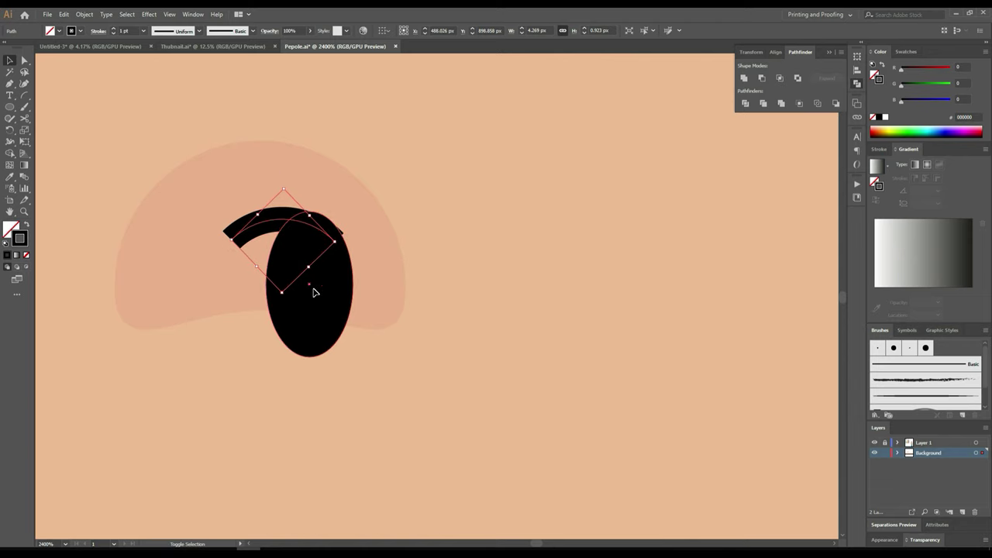
Step: Give the black arc rounded ends in the Stroke panel
{"action": "left_click", "coordinate": [316, 290], "text": "shift"}
{"action": "left_click", "coordinate": [250, 229]}
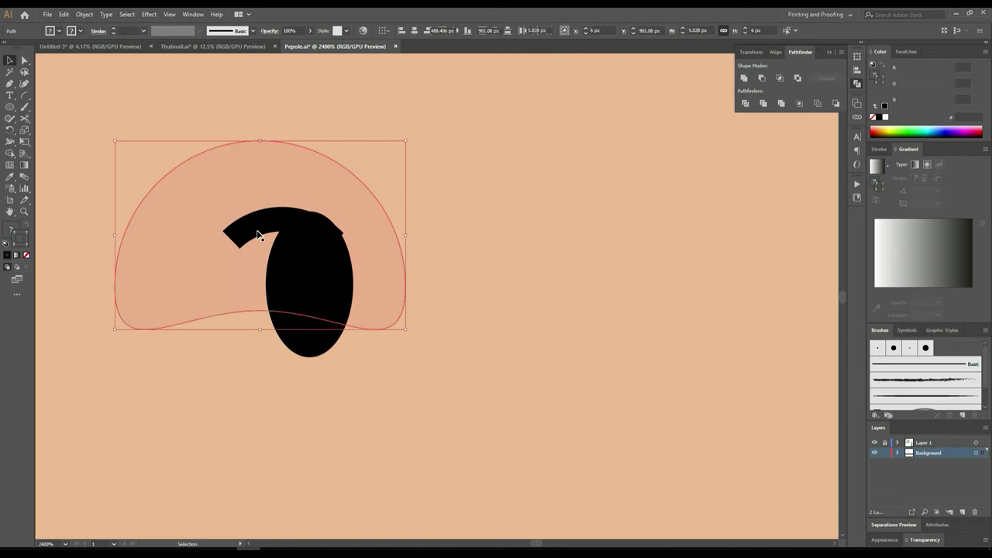
{"action": "left_click", "coordinate": [259, 224]}
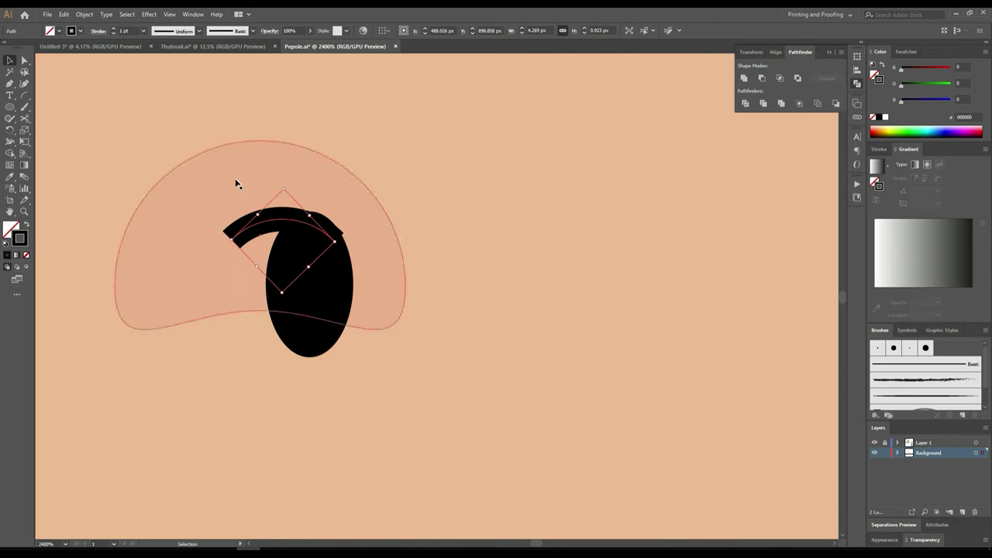
{"action": "left_click", "coordinate": [97, 31]}
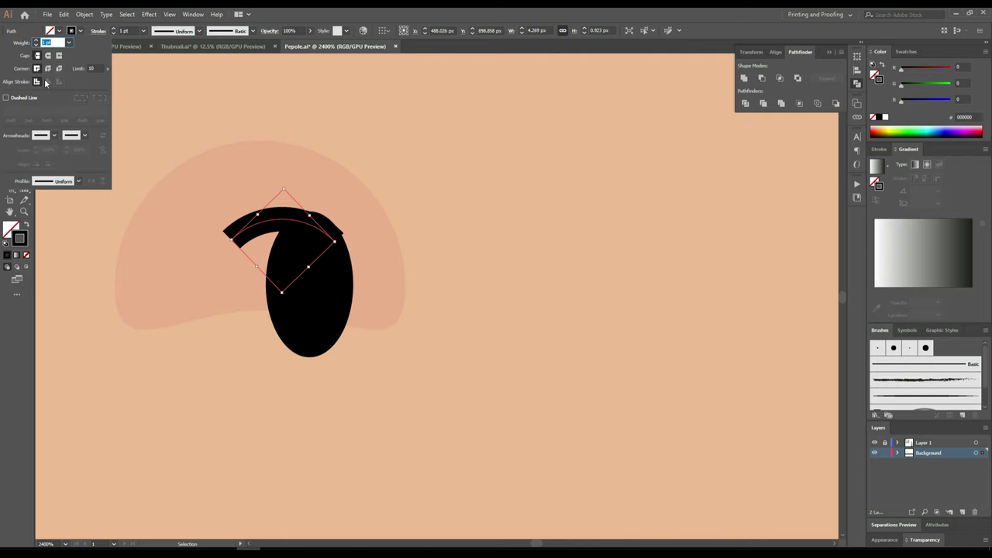
{"action": "left_click", "coordinate": [47, 56]}
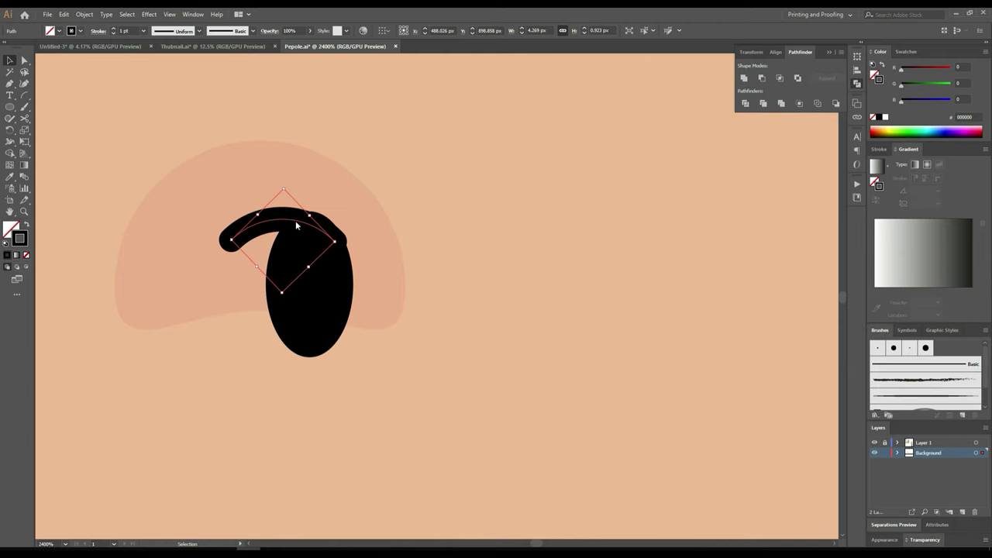
Step: Fine-tune the positions of the curved arc and the black oval eye
{"action": "left_click_drag", "start_coordinate": [295, 225], "coordinate": [300, 226]}
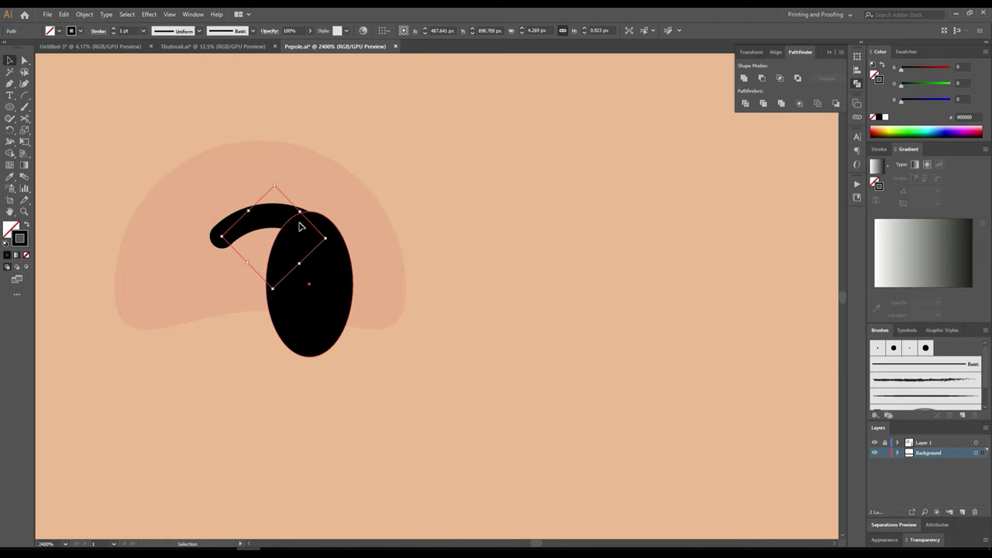
{"action": "left_click", "coordinate": [299, 228]}
{"action": "left_click_drag", "start_coordinate": [299, 228], "coordinate": [293, 228]}
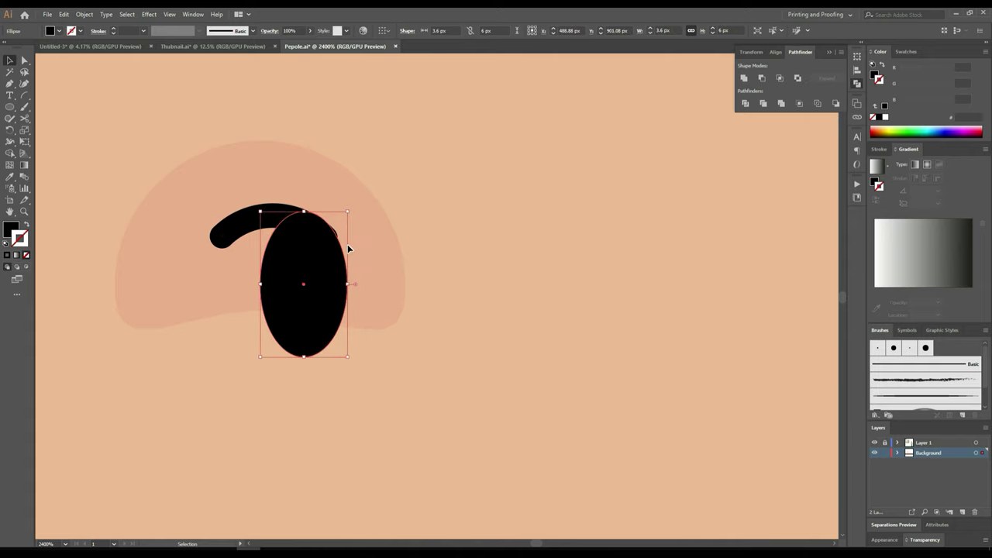
{"action": "left_click", "coordinate": [418, 270]}
{"action": "left_click_drag", "start_coordinate": [327, 288], "coordinate": [334, 290]}
{"action": "left_click", "coordinate": [492, 306]}
Step: Group the eye oval, curved lash stroke and eye-socket dome with Ctrl+G
{"action": "left_click", "coordinate": [284, 274]}
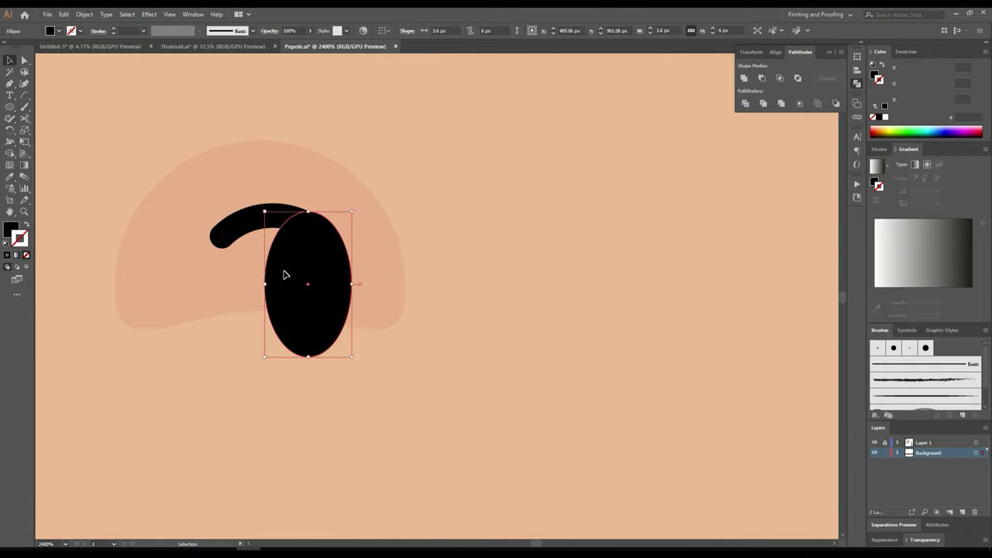
{"action": "left_click", "coordinate": [248, 217], "text": "shift"}
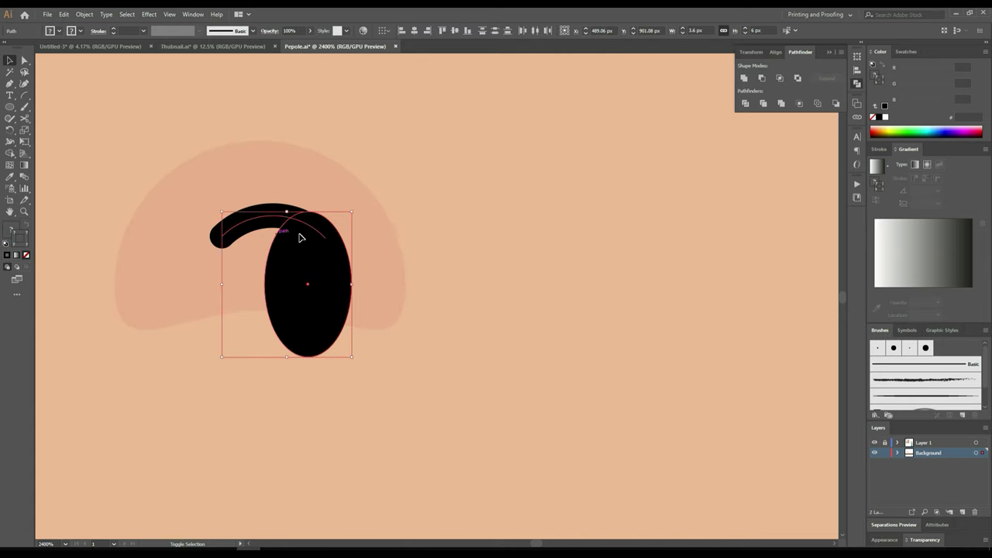
{"action": "left_click", "coordinate": [312, 193], "text": "shift"}
{"action": "key", "text": "ctrl+g"}
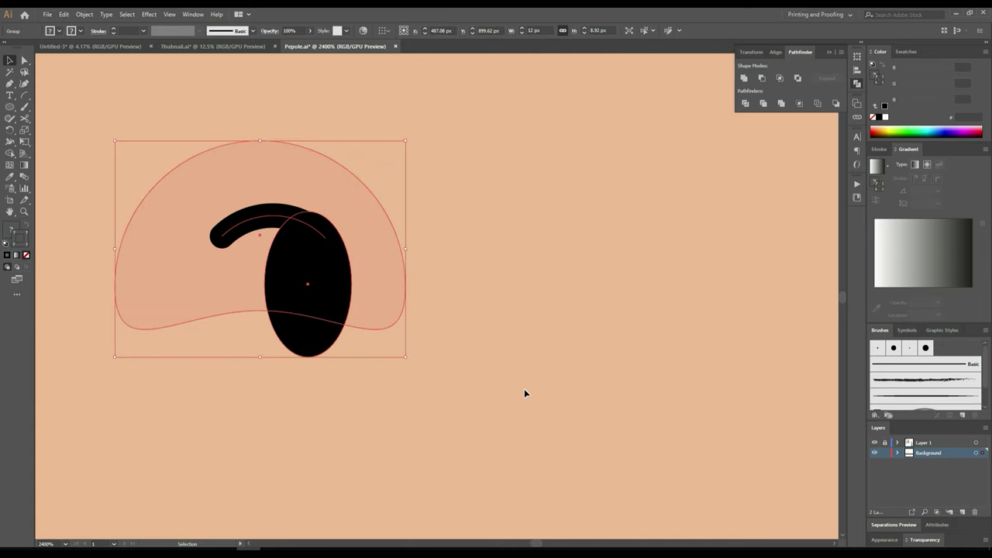
{"action": "scroll", "coordinate": [524, 393], "scroll_direction": "down", "scroll_amount": 3}
{"action": "left_click", "coordinate": [434, 391]}
{"action": "left_click", "coordinate": [290, 372]}
{"action": "scroll", "coordinate": [493, 364], "scroll_direction": "up", "scroll_amount": 2}
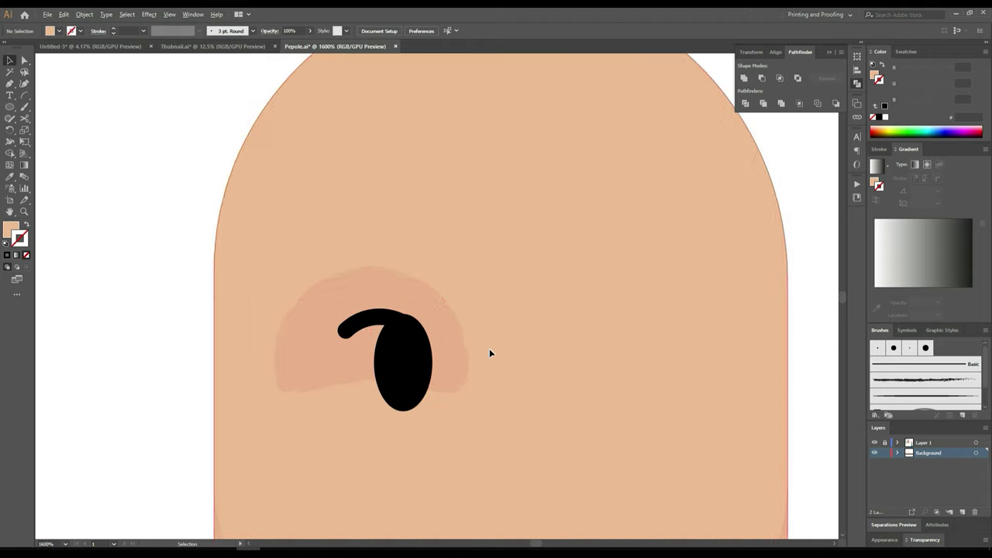
Step: Draw an arc above the eye and apply a tapered calligraphic brush to it
{"action": "left_click", "coordinate": [10, 110]}
{"action": "left_click", "coordinate": [21, 98]}
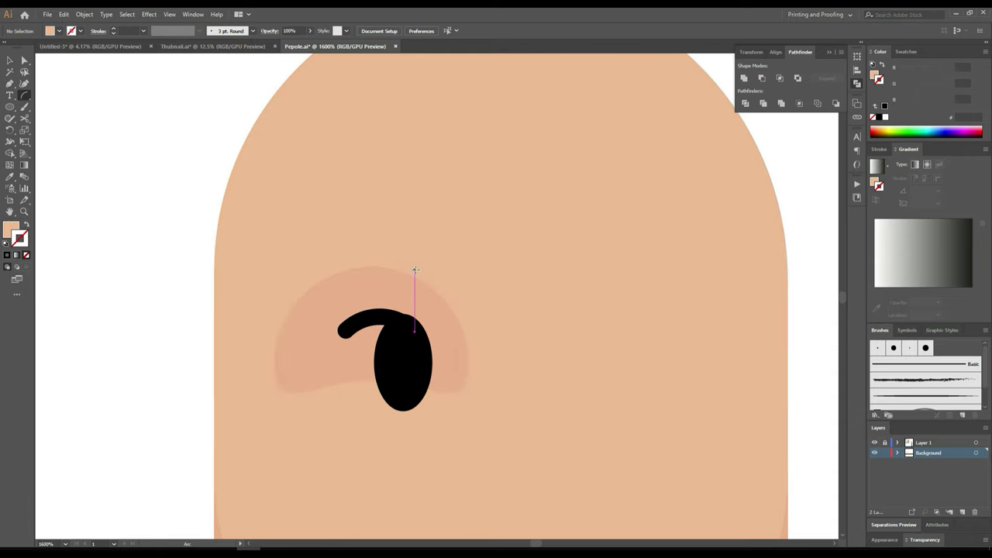
{"action": "mouse_move", "coordinate": [416, 270]}
{"action": "left_mouse_down"}
{"action": "mouse_move", "coordinate": [286, 222]}
{"action": "mouse_move", "coordinate": [292, 178]}
{"action": "left_mouse_up"}
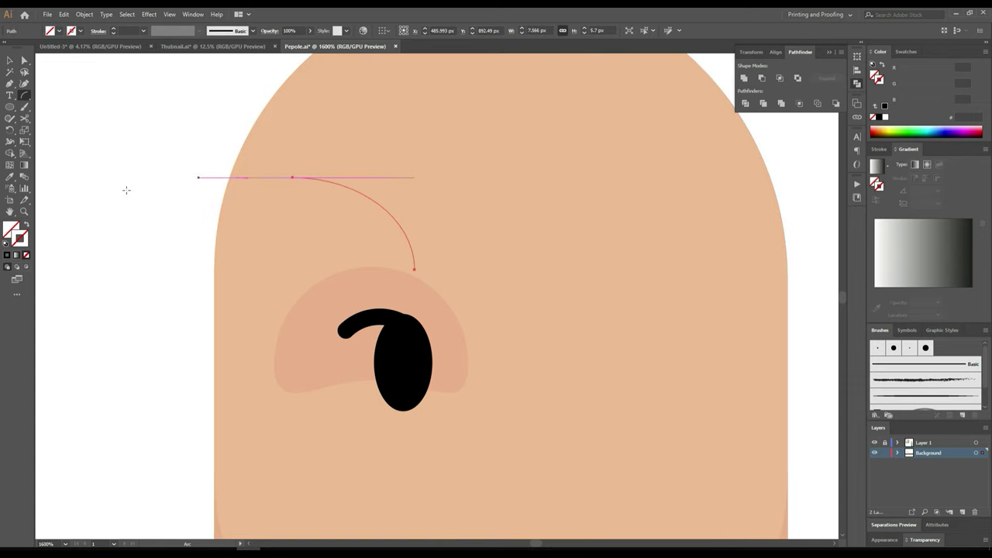
{"action": "left_click", "coordinate": [10, 176]}
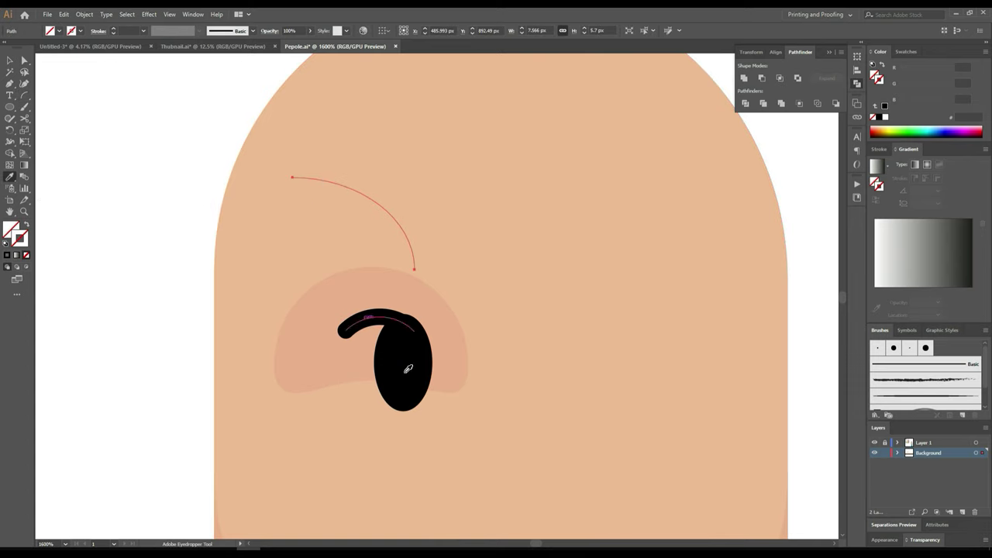
{"action": "left_click", "coordinate": [916, 404]}
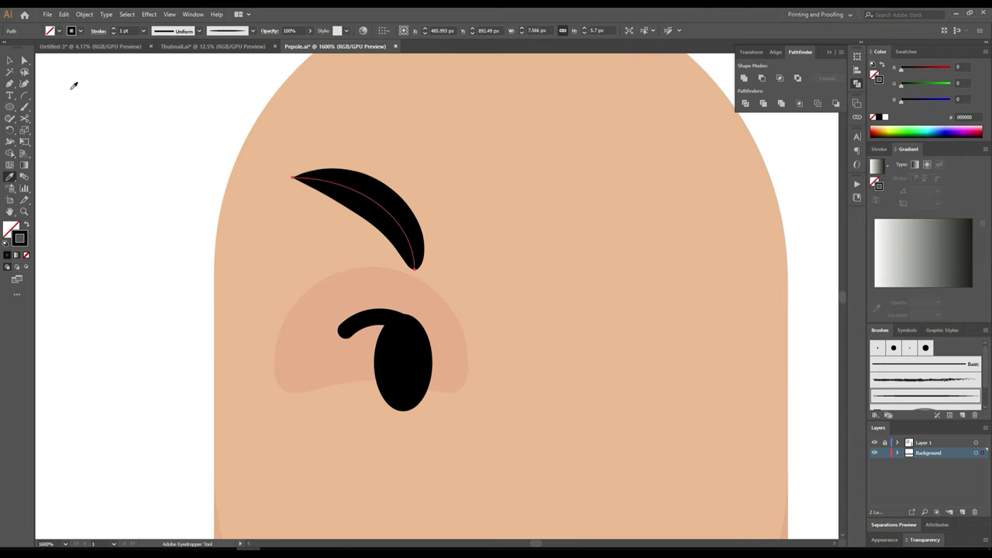
Step: Thin the eyebrow stroke to 0.5 pt, rotate it level and lower it over the eye
{"action": "left_click", "coordinate": [10, 61]}
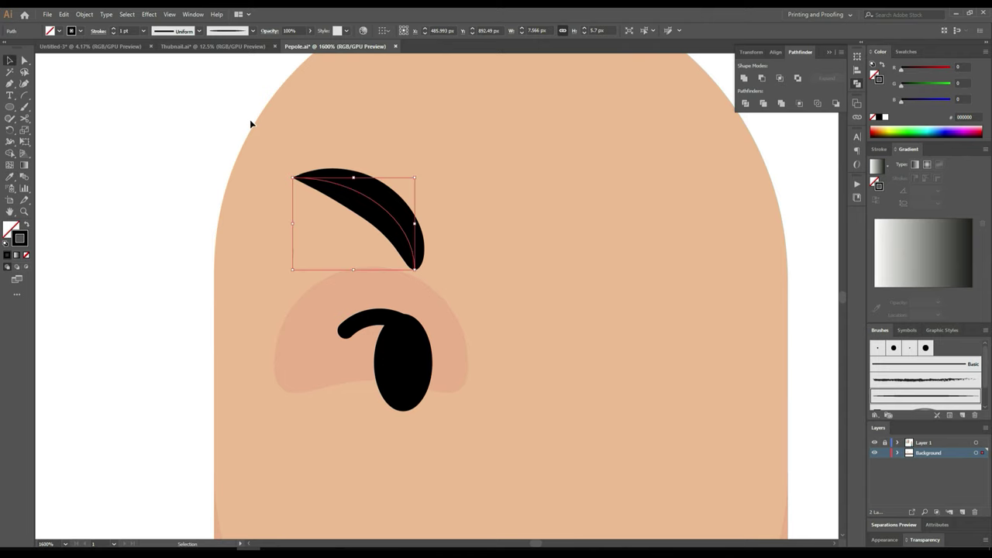
{"action": "left_click", "coordinate": [112, 34]}
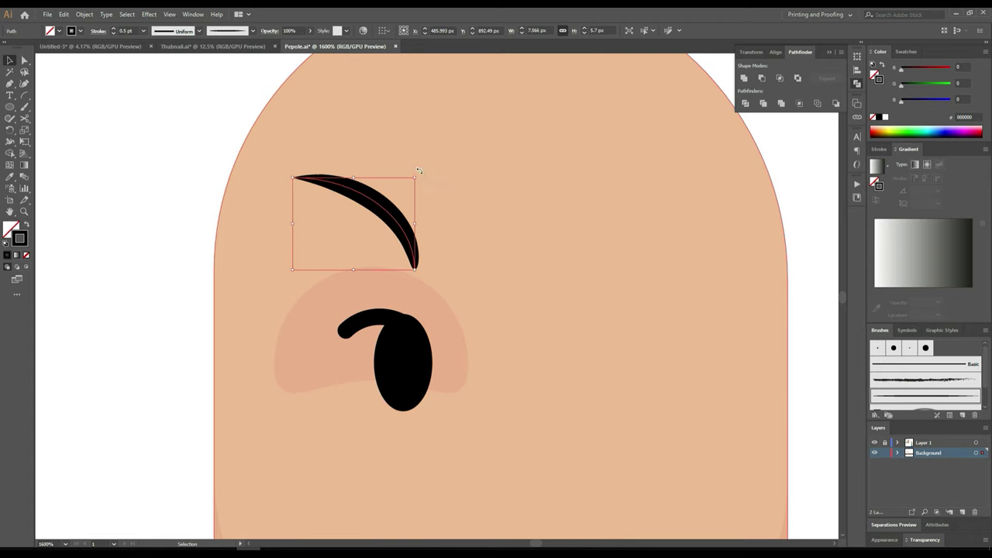
{"action": "mouse_move", "coordinate": [418, 171]}
{"action": "left_mouse_down"}
{"action": "mouse_move", "coordinate": [370, 140]}
{"action": "mouse_move", "coordinate": [414, 142]}
{"action": "mouse_move", "coordinate": [399, 148]}
{"action": "left_mouse_up"}
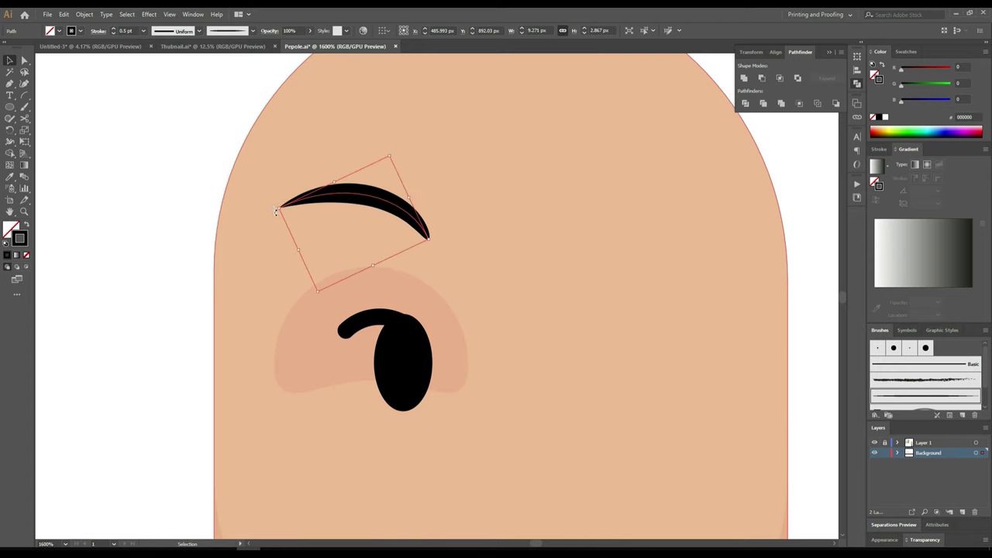
{"action": "left_click_drag", "start_coordinate": [276, 212], "coordinate": [299, 221]}
{"action": "left_click_drag", "start_coordinate": [365, 203], "coordinate": [380, 275]}
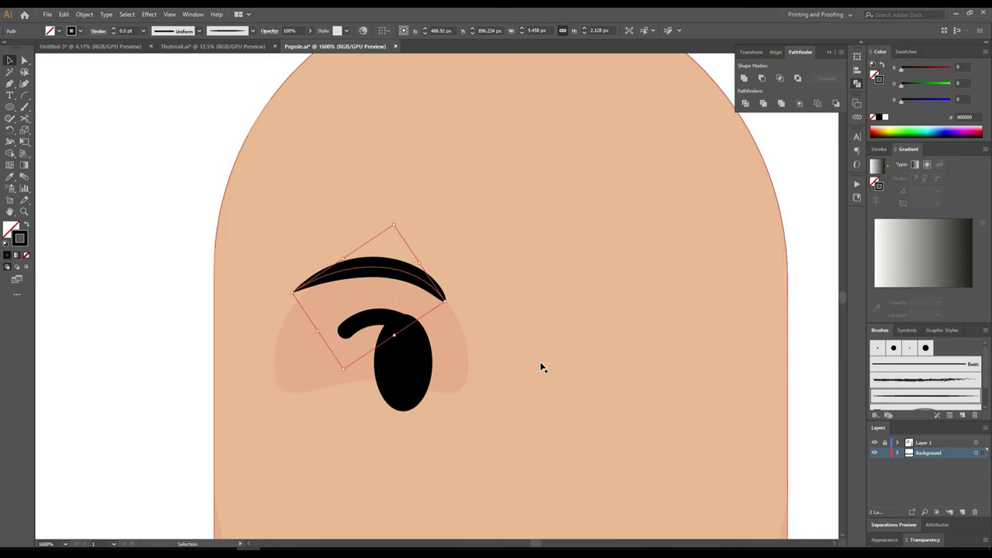
{"action": "left_click", "coordinate": [546, 384]}
{"action": "scroll", "coordinate": [549, 389], "scroll_direction": "down", "scroll_amount": 3}
{"action": "scroll", "coordinate": [551, 395], "scroll_direction": "down", "scroll_amount": 2}
{"action": "scroll", "coordinate": [554, 410], "scroll_direction": "up", "scroll_amount": 2}
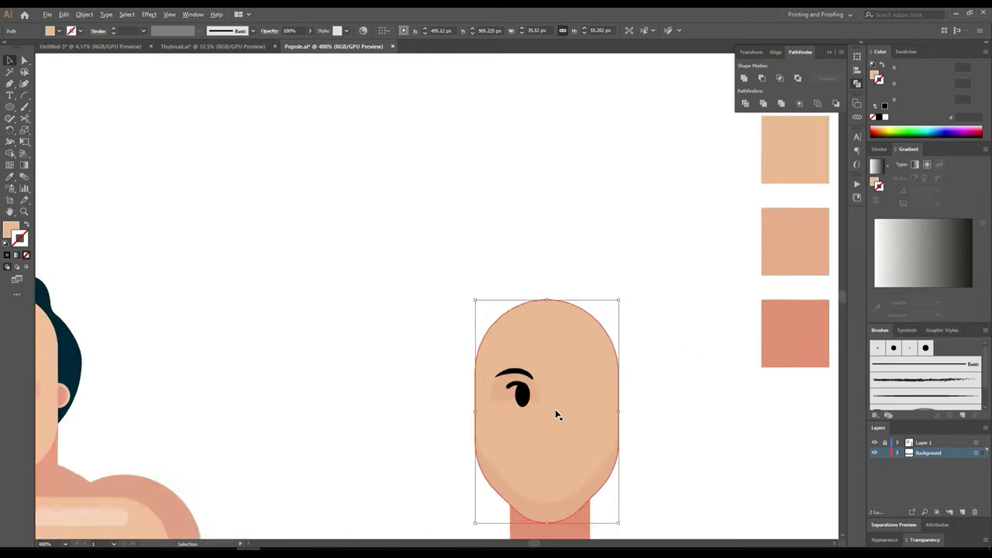
{"action": "scroll", "coordinate": [556, 415], "scroll_direction": "up", "scroll_amount": 2}
{"action": "scroll", "coordinate": [556, 414], "scroll_direction": "up", "scroll_amount": 2}
{"action": "left_click", "coordinate": [491, 354]}
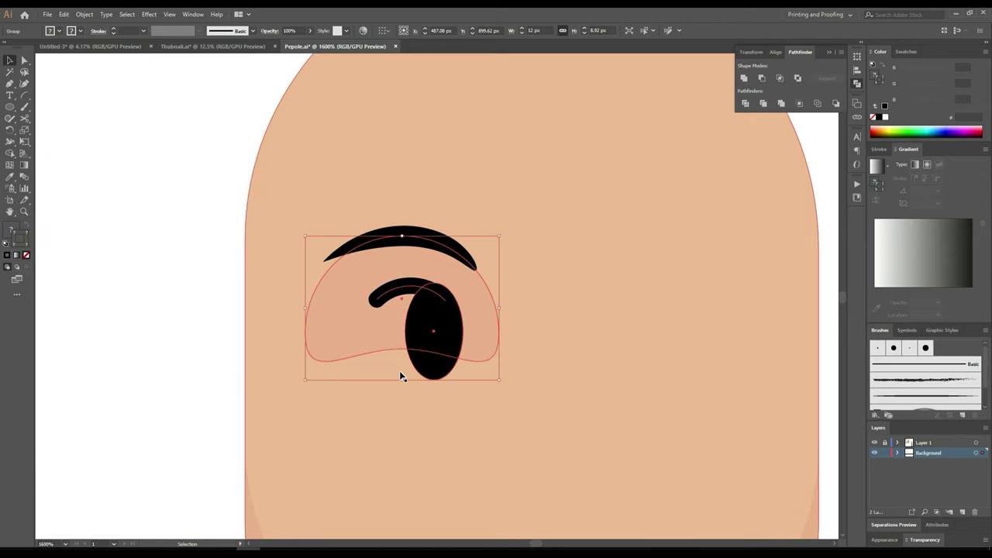
{"action": "left_click_drag", "start_coordinate": [401, 378], "coordinate": [397, 410]}
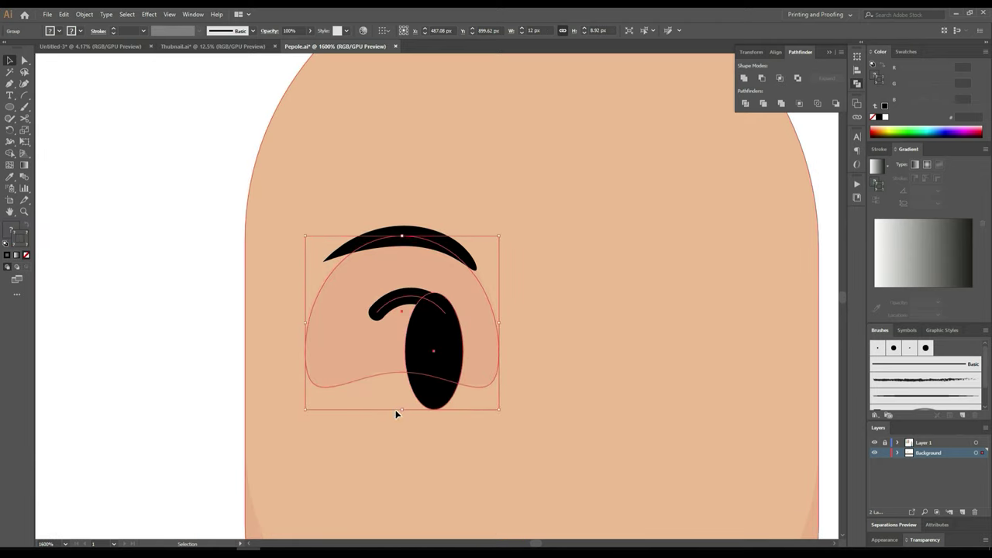
{"action": "key", "text": "ctrl+z"}
{"action": "key", "text": "ctrl+shift+a"}
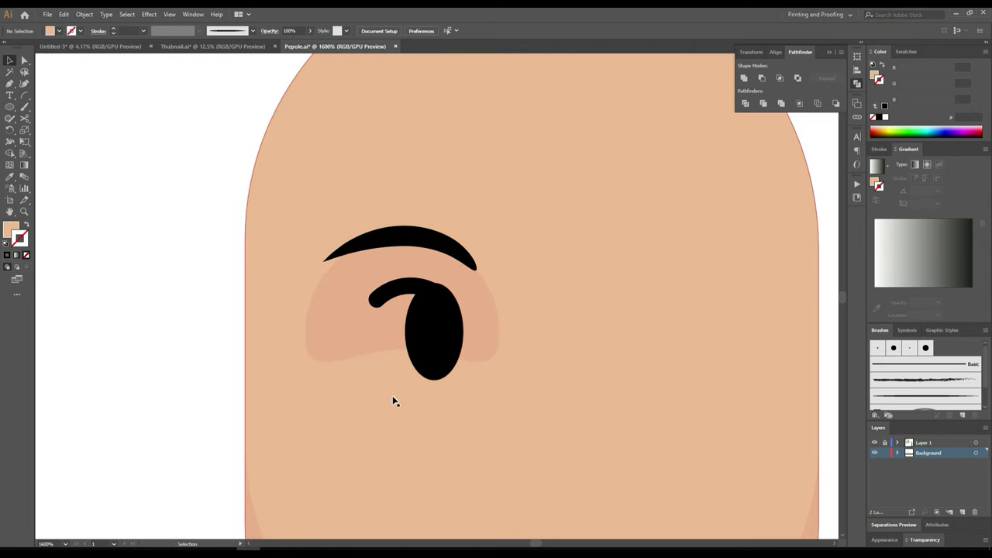
{"action": "double_click", "coordinate": [380, 330]}
{"action": "left_click", "coordinate": [386, 357]}
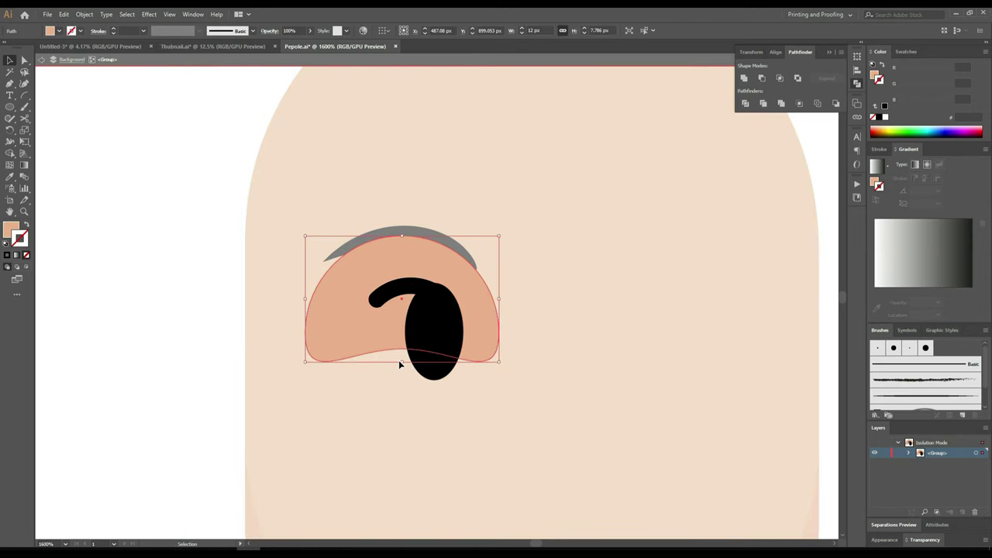
{"action": "left_click_drag", "start_coordinate": [402, 361], "coordinate": [402, 395]}
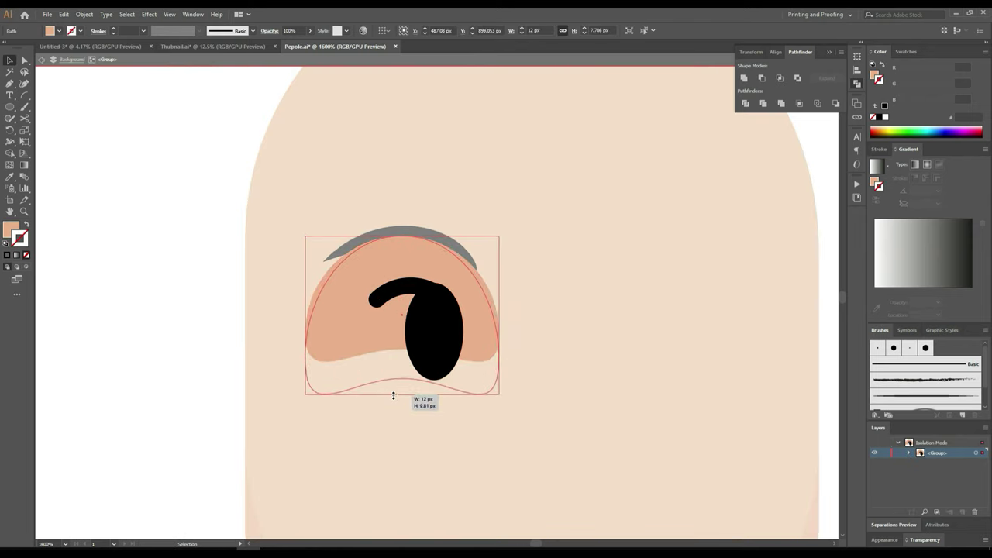
{"action": "left_click", "coordinate": [418, 436]}
{"action": "double_click", "coordinate": [530, 435]}
{"action": "scroll", "coordinate": [532, 434], "scroll_direction": "down", "scroll_amount": 2}
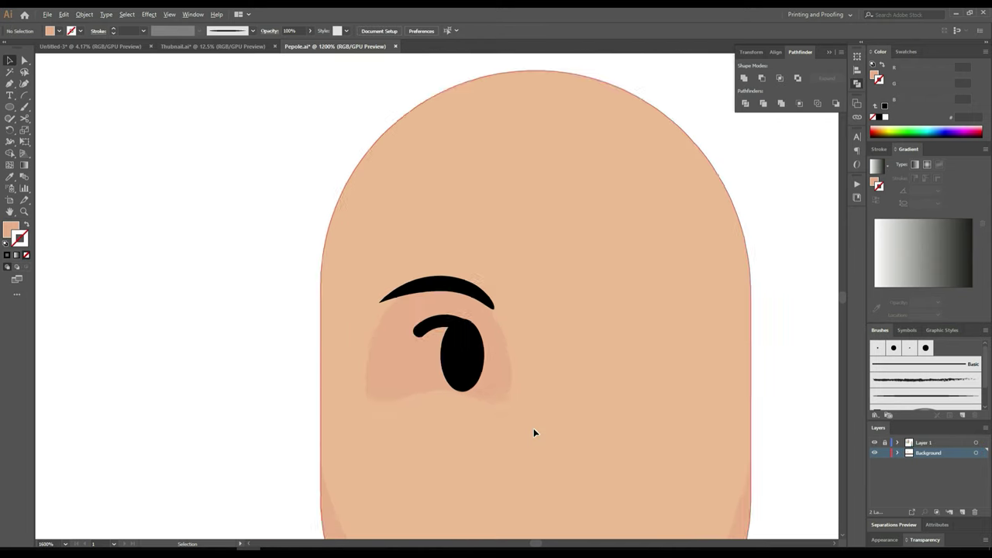
{"action": "left_click", "coordinate": [504, 391]}
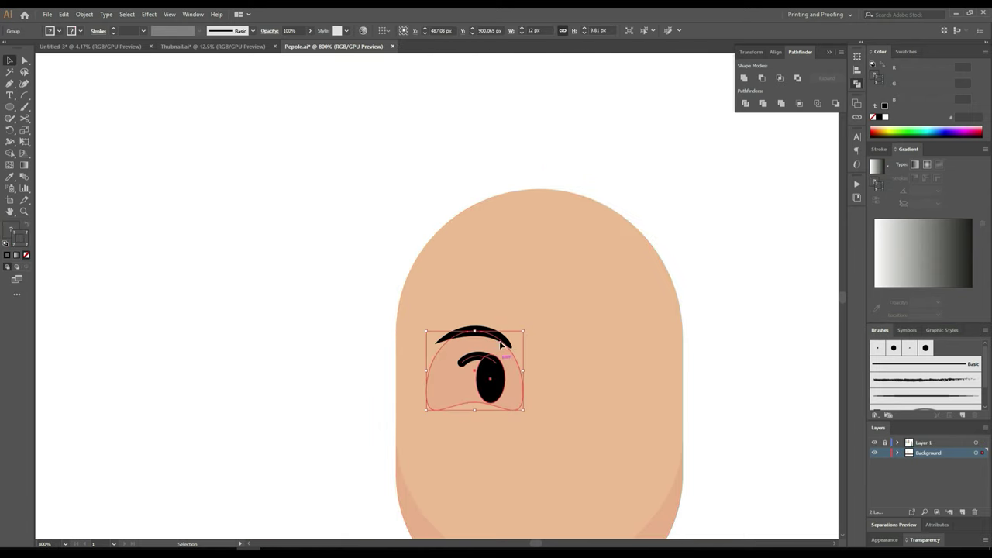
{"action": "scroll", "coordinate": [500, 336], "scroll_direction": "up", "scroll_amount": 2}
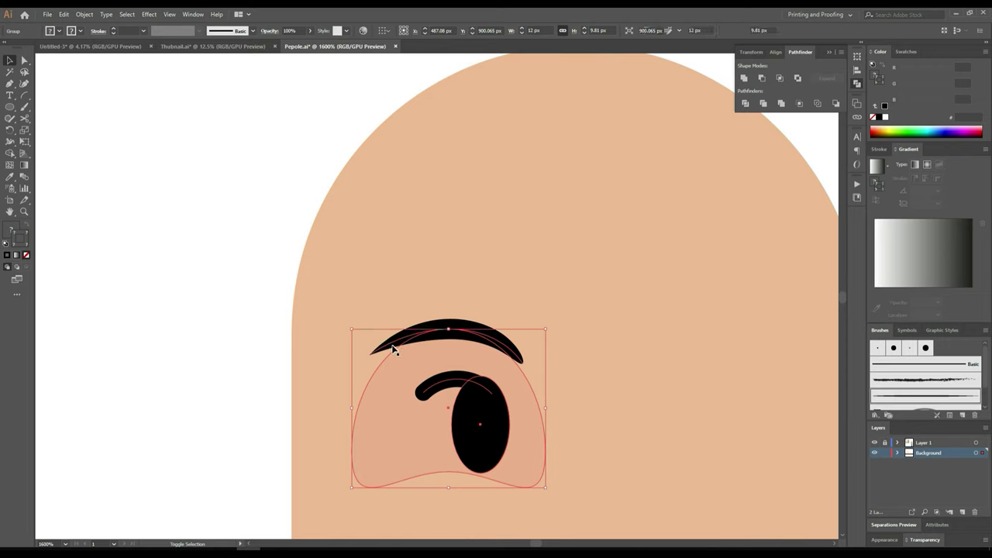
{"action": "key", "text": "a"}
{"action": "key", "text": "v"}
{"action": "key", "text": "a"}
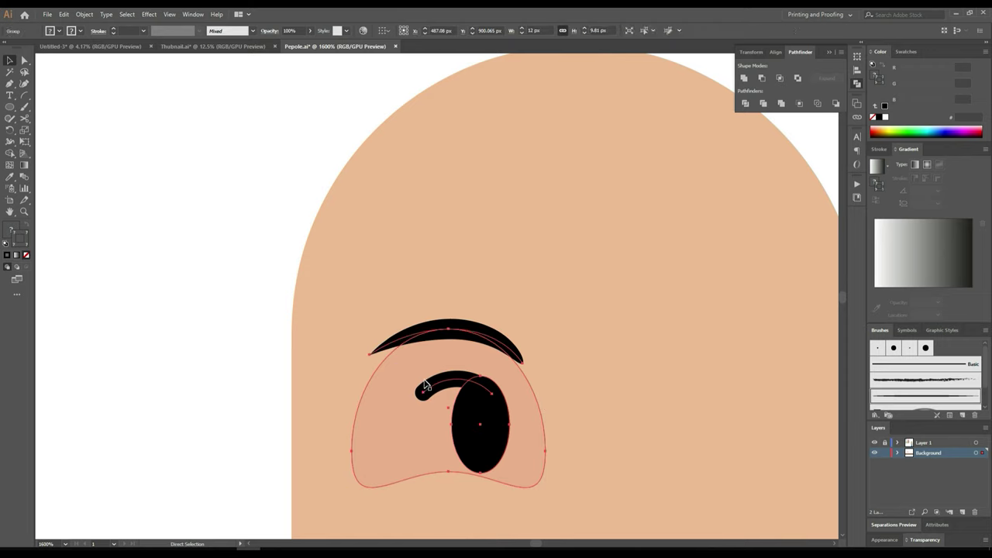
{"action": "key", "text": "v"}
{"action": "scroll", "coordinate": [545, 323], "scroll_direction": "down", "scroll_amount": 3}
Step: Alt-drag the eye to the right side of the face, then horizontally center head, eyes and neck
{"action": "left_click_drag", "start_coordinate": [527, 362], "coordinate": [617, 359]}
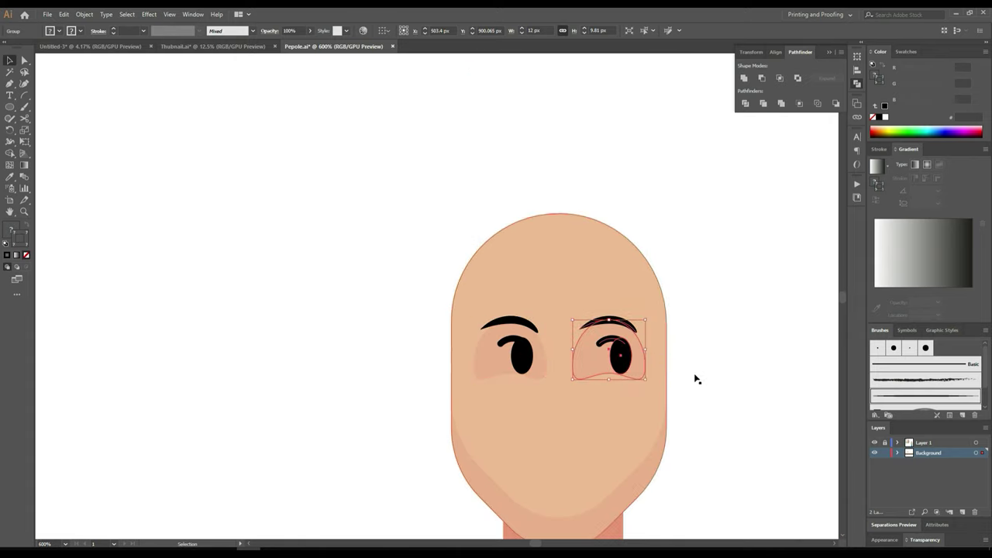
{"action": "left_click", "coordinate": [527, 367], "text": "shift"}
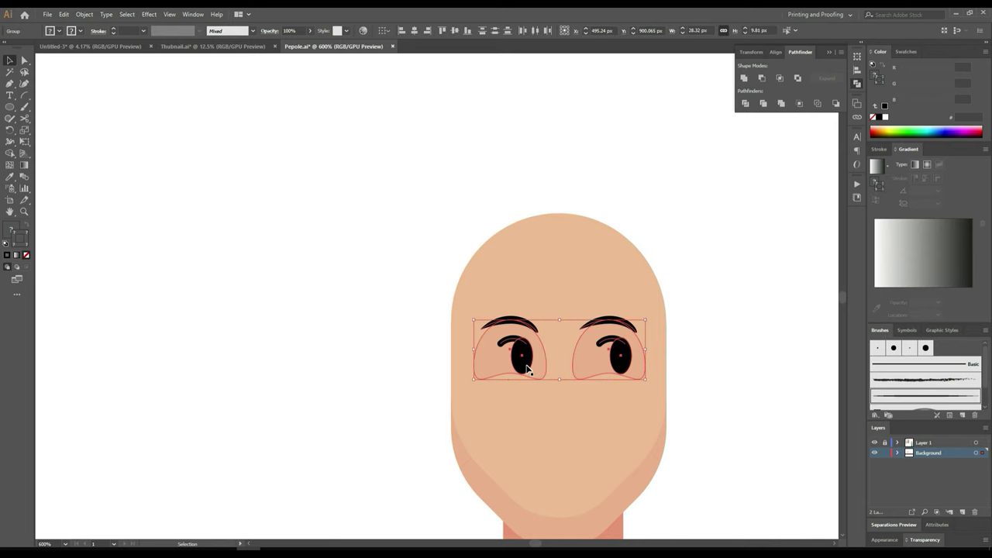
{"action": "left_click", "coordinate": [572, 456], "text": "shift"}
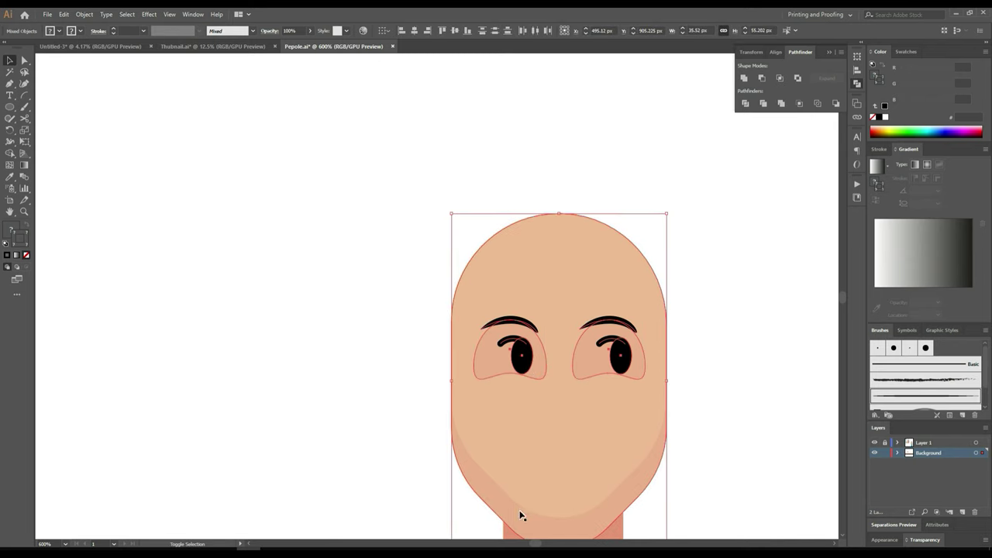
{"action": "scroll", "coordinate": [767, 415], "scroll_direction": "down", "scroll_amount": 3}
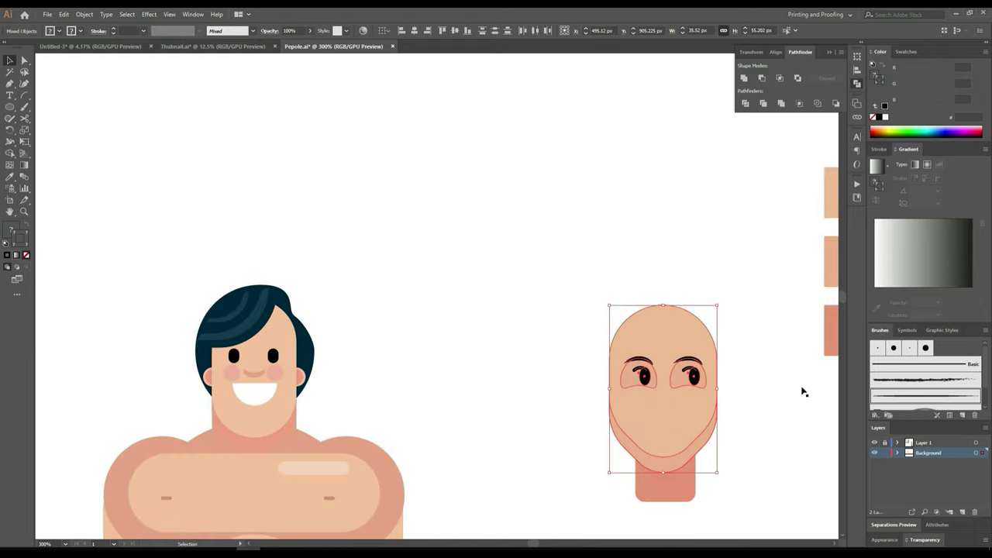
{"action": "left_click_drag", "start_coordinate": [769, 275], "coordinate": [569, 514]}
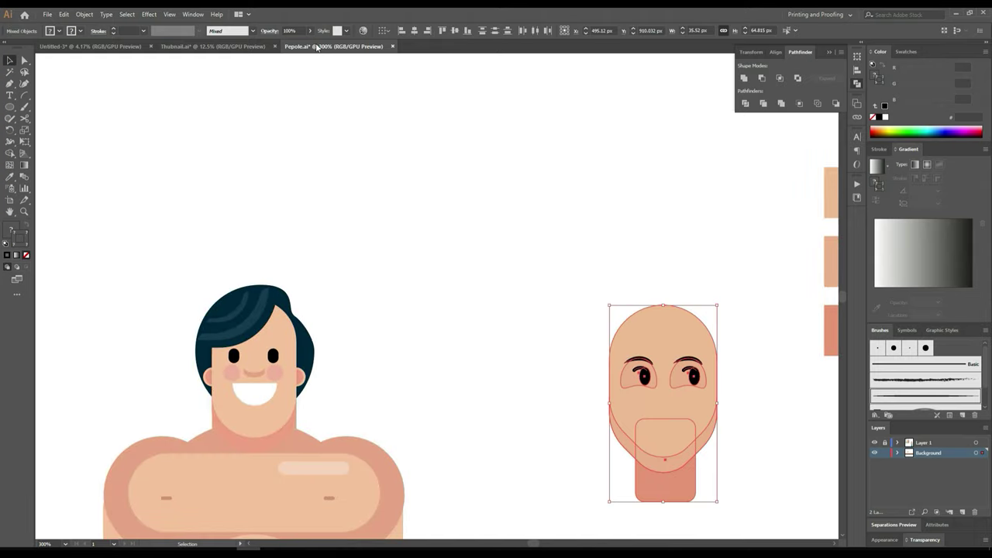
{"action": "left_click", "coordinate": [413, 31]}
Step: Scale the head, eyes and neck down from a corner handle
{"action": "left_click", "coordinate": [727, 306]}
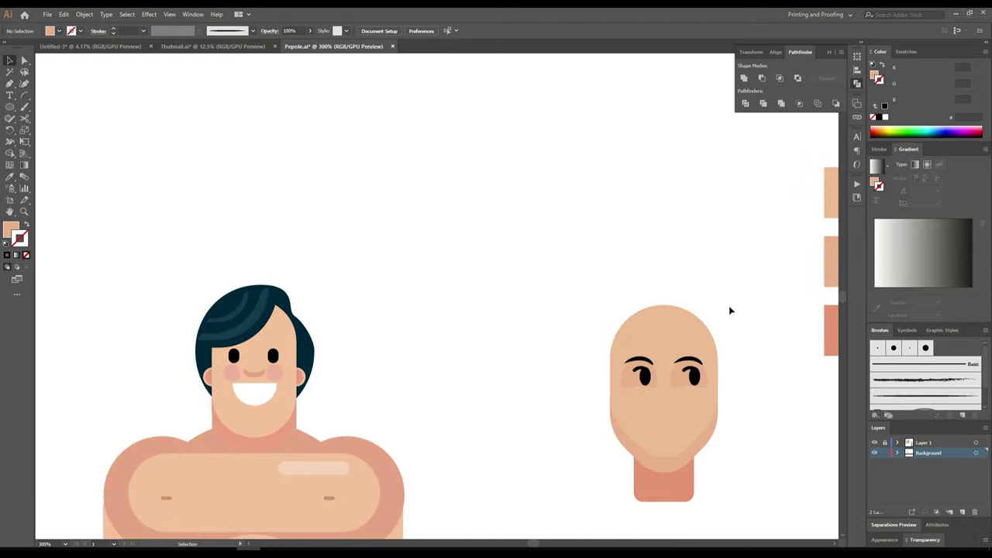
{"action": "left_click_drag", "start_coordinate": [751, 262], "coordinate": [613, 520]}
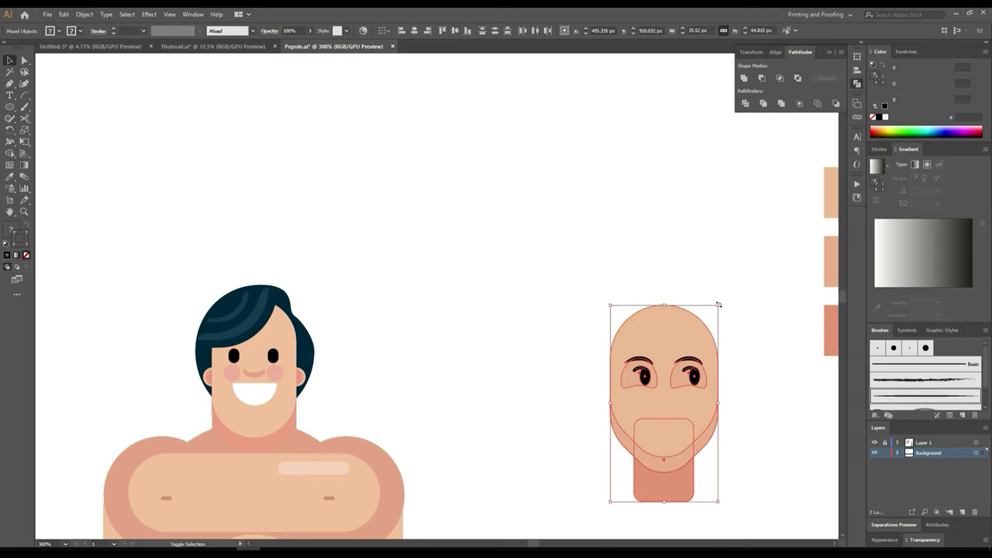
{"action": "left_click_drag", "start_coordinate": [718, 306], "coordinate": [697, 344]}
{"action": "left_click", "coordinate": [727, 357]}
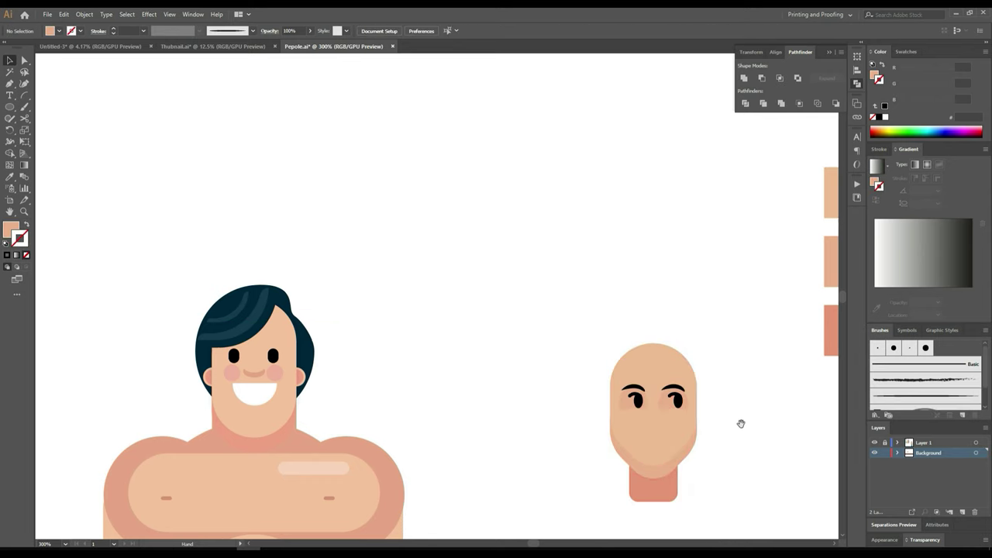
{"action": "left_click_drag", "start_coordinate": [739, 423], "coordinate": [664, 243]}
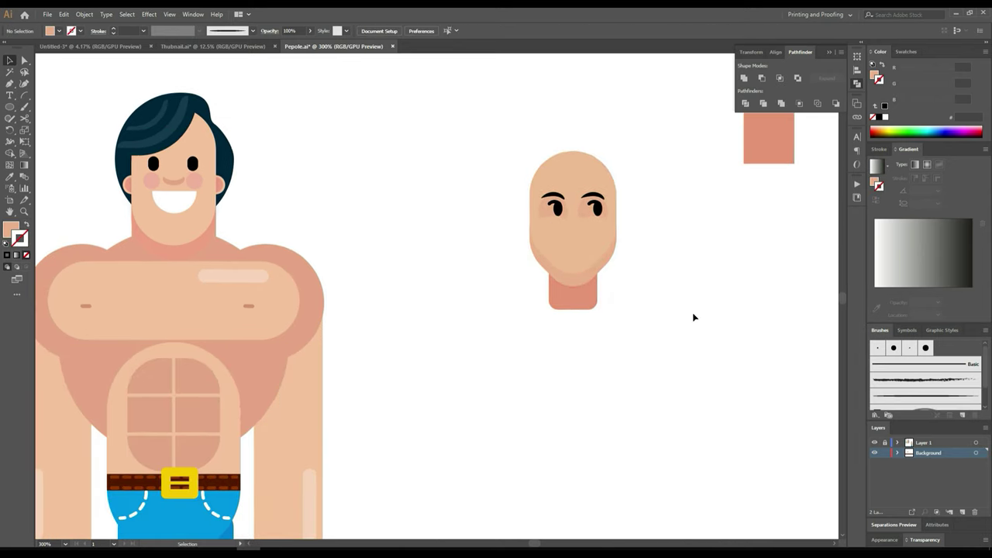
Step: Draw a white-filled rectangle across the bottom of the neck
{"action": "left_click", "coordinate": [7, 109]}
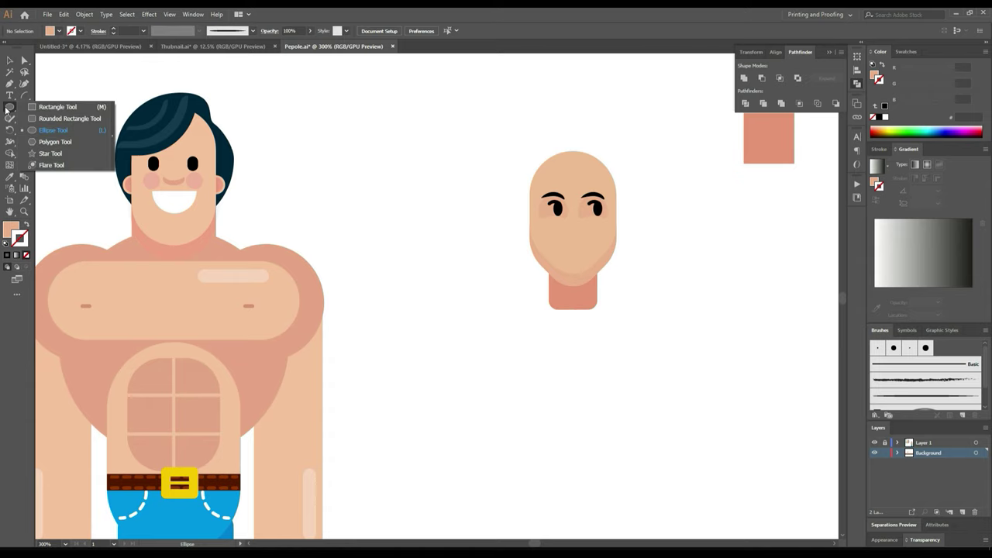
{"action": "left_click", "coordinate": [54, 107]}
{"action": "scroll", "coordinate": [682, 380], "scroll_direction": "up", "scroll_amount": 1}
{"action": "scroll", "coordinate": [682, 380], "scroll_direction": "up", "scroll_amount": 1}
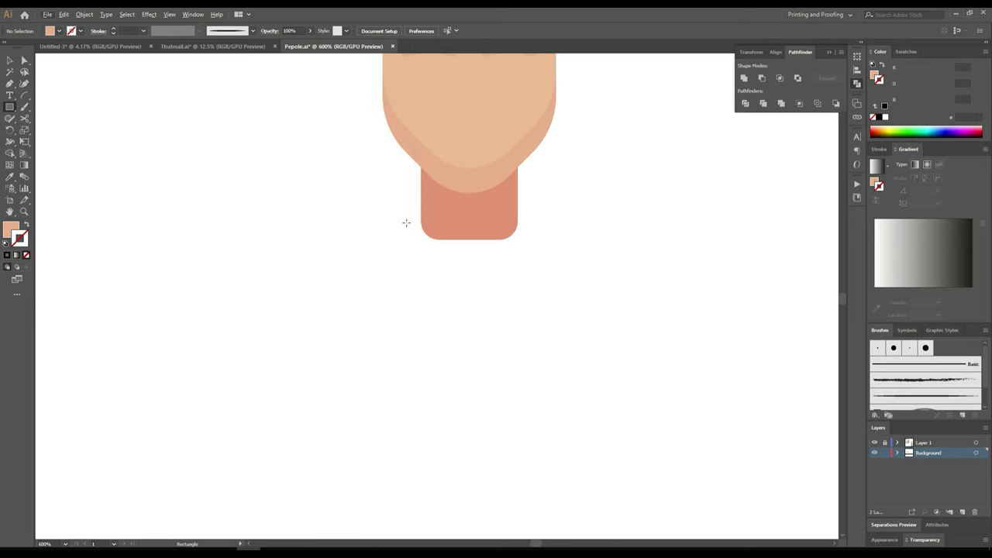
{"action": "left_click_drag", "start_coordinate": [406, 213], "coordinate": [532, 252]}
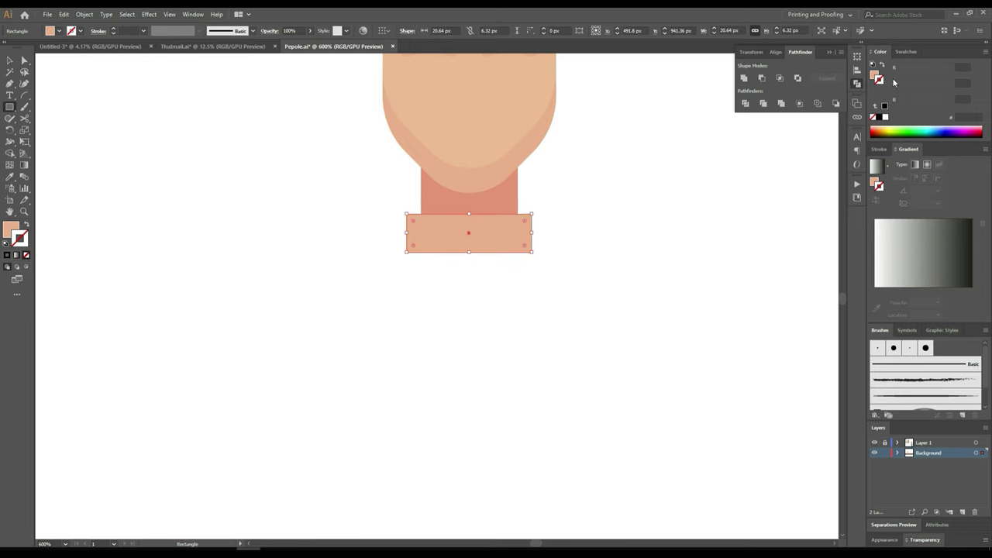
{"action": "left_click", "coordinate": [876, 76]}
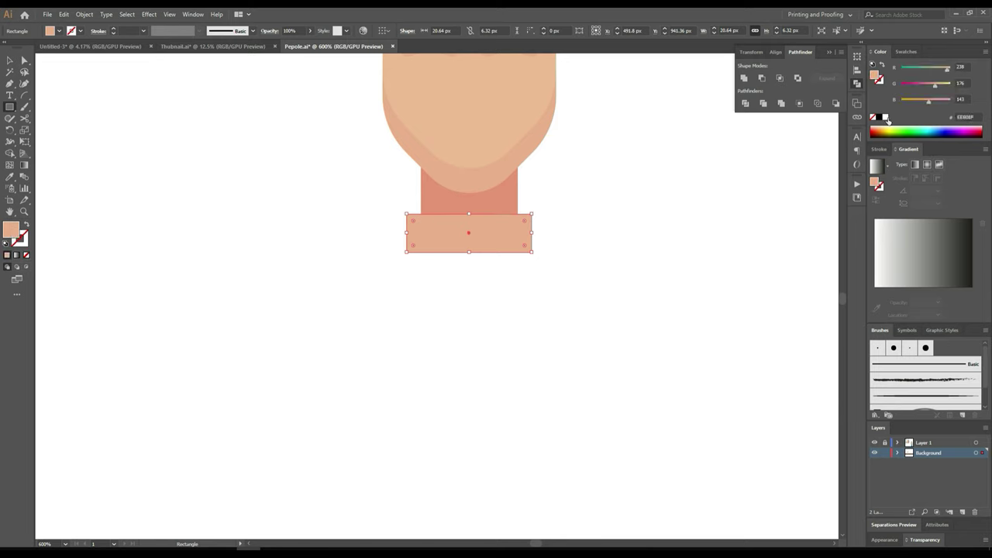
{"action": "left_click", "coordinate": [886, 117]}
Step: Move the white rectangle just below the neck and widen it slightly
{"action": "left_click", "coordinate": [9, 61]}
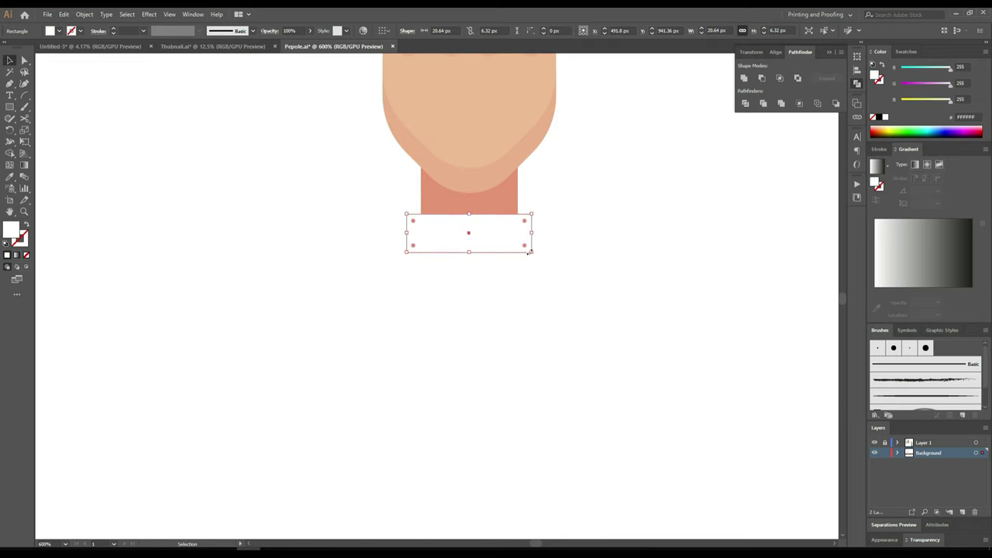
{"action": "left_click_drag", "start_coordinate": [510, 233], "coordinate": [504, 266]}
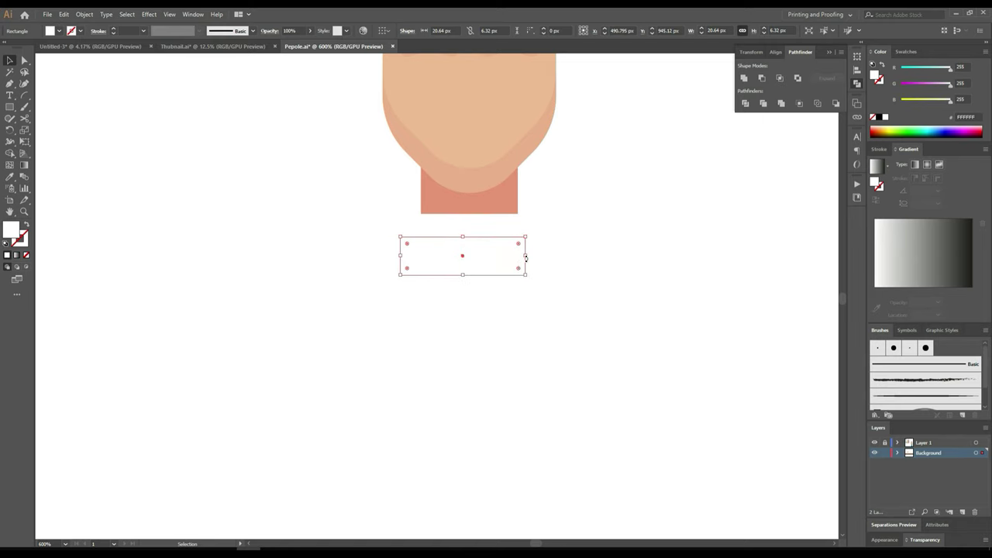
{"action": "left_click_drag", "start_coordinate": [525, 255], "coordinate": [542, 255]}
{"action": "left_click", "coordinate": [509, 297]}
{"action": "left_click", "coordinate": [535, 268]}
Step: Fill the lower collar bar with crimson sampled from a colour circle
{"action": "scroll", "coordinate": [783, 172], "scroll_direction": "down", "scroll_amount": 5}
{"action": "left_click_drag", "start_coordinate": [454, 187], "coordinate": [552, 341]}
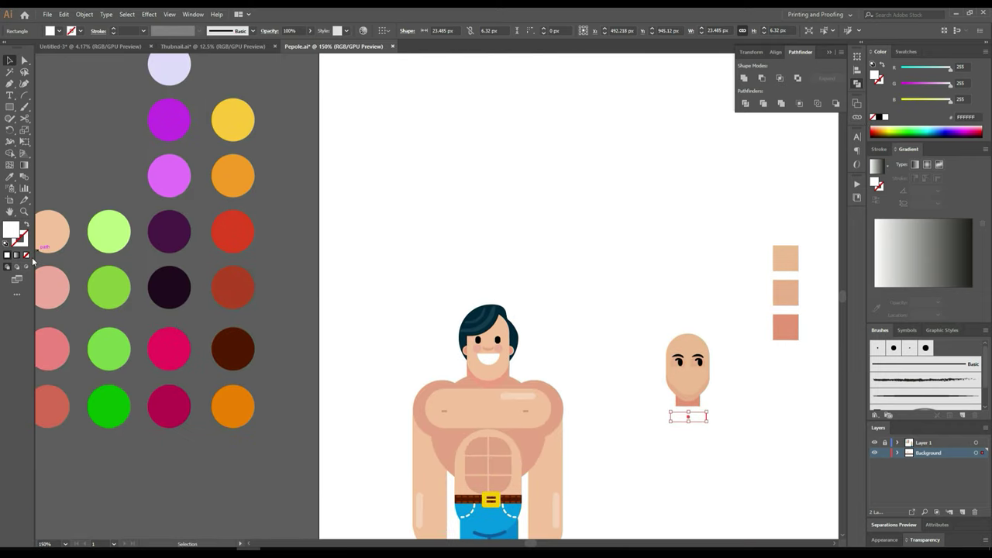
{"action": "left_click", "coordinate": [8, 177]}
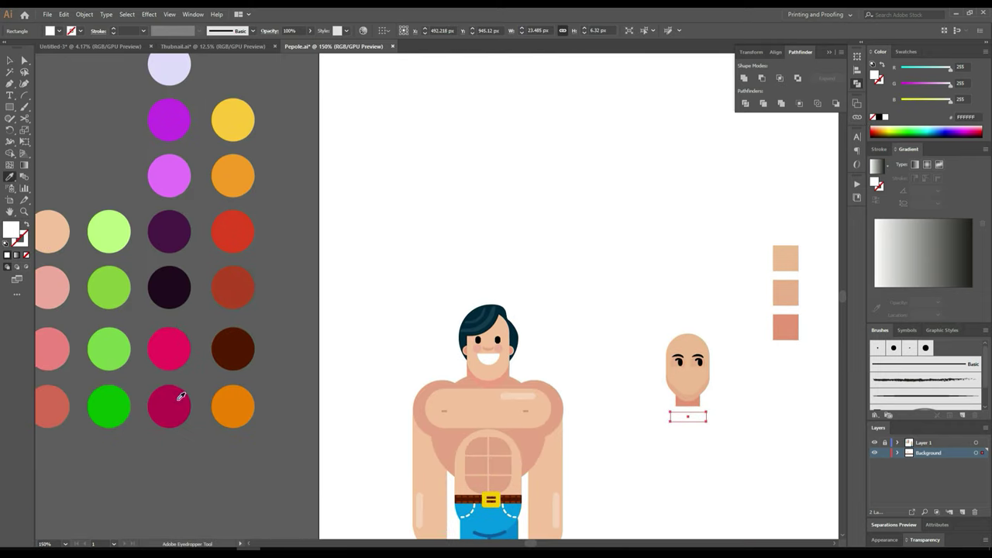
{"action": "left_click", "coordinate": [179, 398]}
{"action": "left_click", "coordinate": [7, 60]}
{"action": "scroll", "coordinate": [680, 385], "scroll_direction": "up", "scroll_amount": 1}
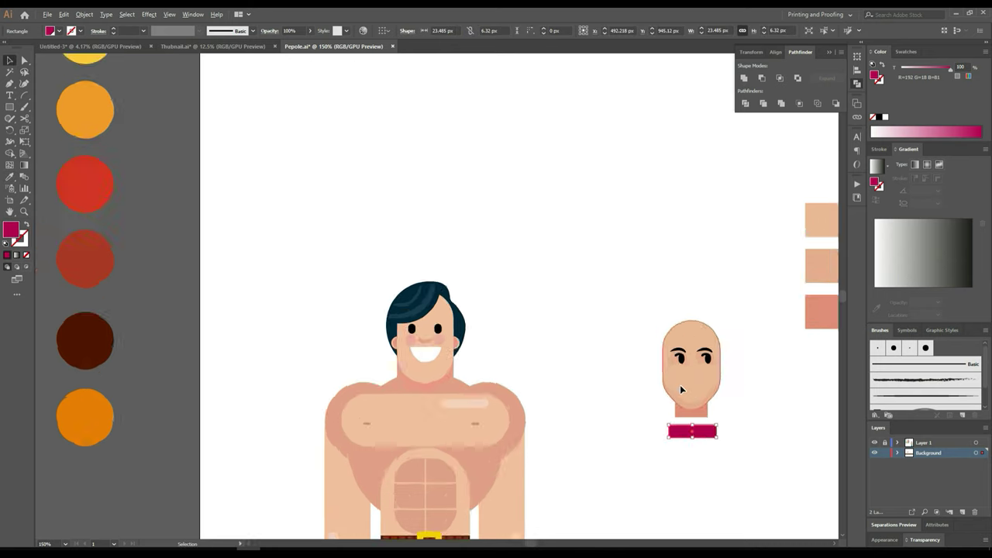
{"action": "scroll", "coordinate": [680, 384], "scroll_direction": "up", "scroll_amount": 1}
{"action": "scroll", "coordinate": [663, 328], "scroll_direction": "up", "scroll_amount": 1}
{"action": "scroll", "coordinate": [624, 358], "scroll_direction": "up", "scroll_amount": 3}
Step: Draw a second bar above the crimson one and fill it with bright pink
{"action": "left_click_drag", "start_coordinate": [553, 345], "coordinate": [550, 303]}
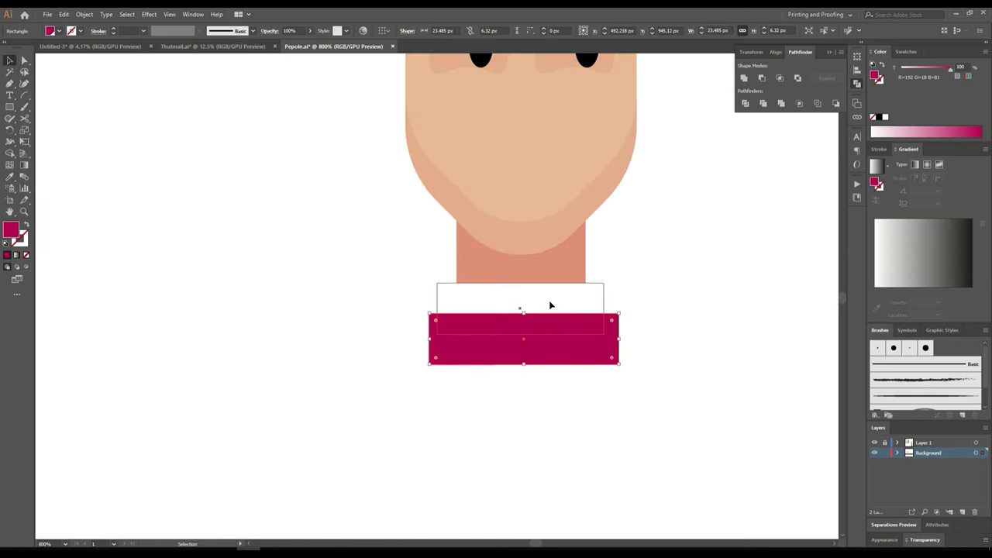
{"action": "scroll", "coordinate": [549, 303], "scroll_direction": "down", "scroll_amount": 4}
{"action": "scroll", "coordinate": [270, 299], "scroll_direction": "down", "scroll_amount": 2}
{"action": "left_click_drag", "start_coordinate": [125, 299], "coordinate": [298, 296]}
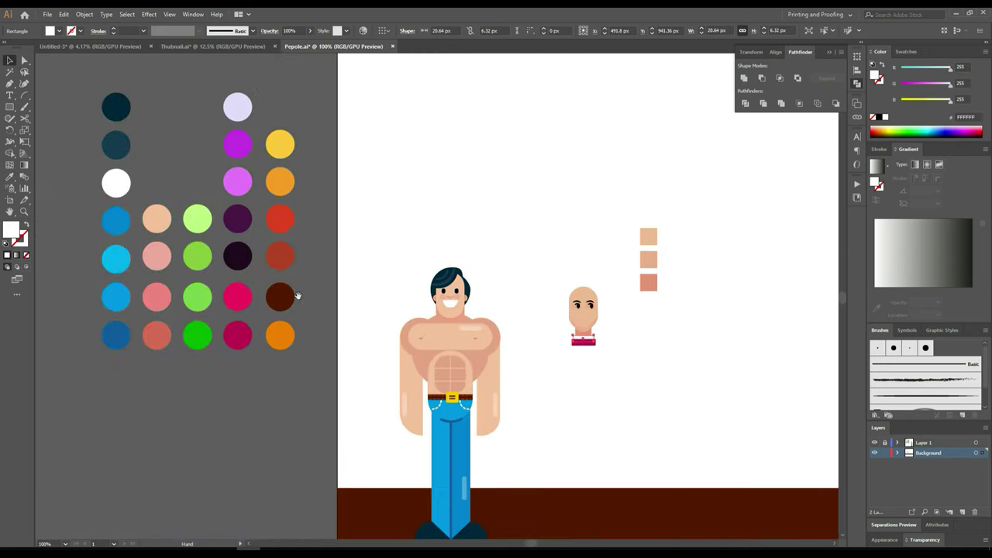
{"action": "left_click", "coordinate": [10, 177]}
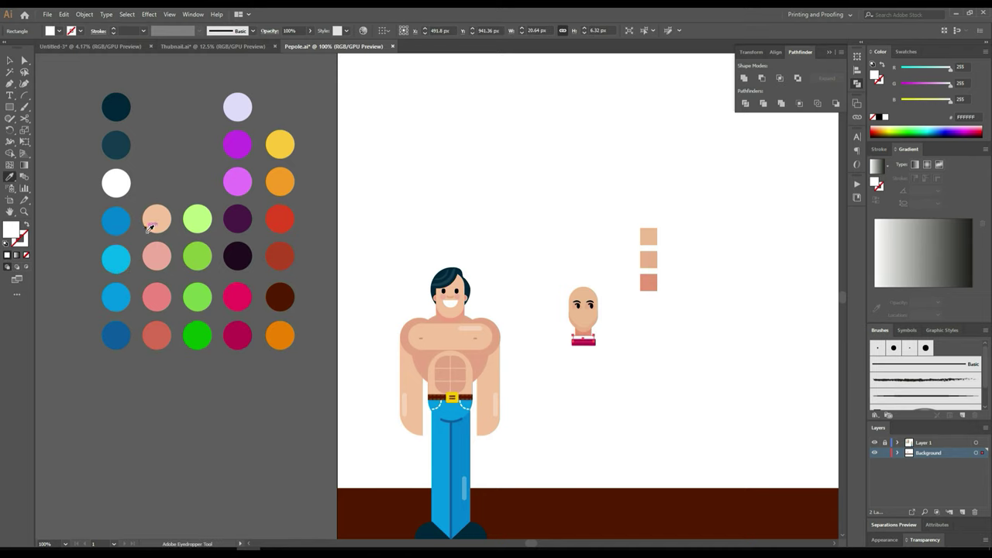
{"action": "left_click", "coordinate": [234, 297]}
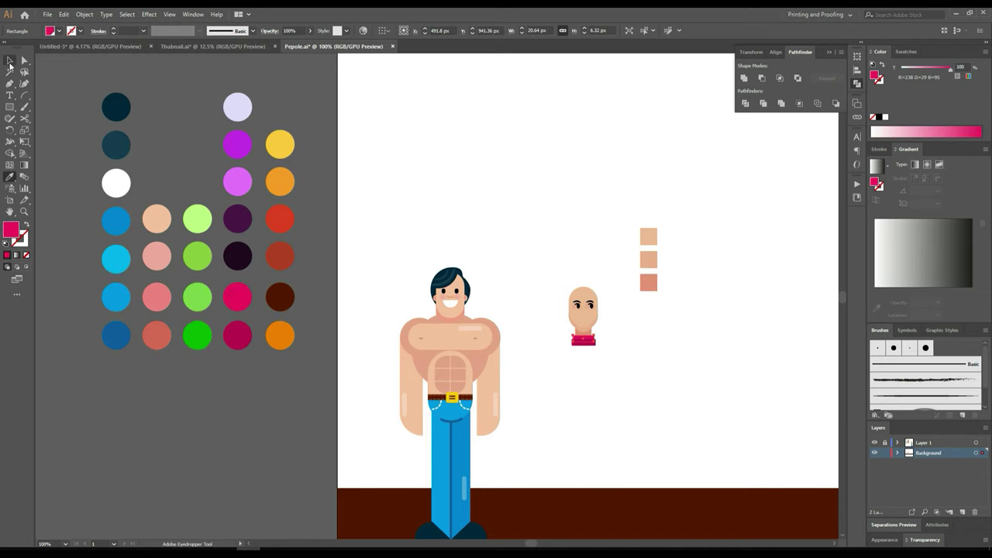
{"action": "left_click", "coordinate": [10, 62]}
{"action": "left_click", "coordinate": [516, 201]}
{"action": "scroll", "coordinate": [651, 377], "scroll_direction": "up", "scroll_amount": 3}
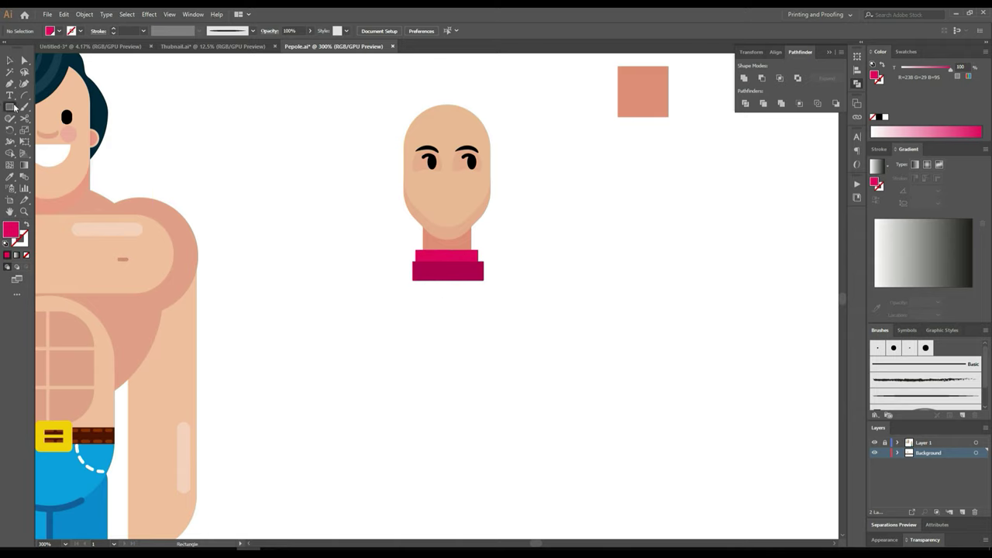
Step: Draw a pink circle, shrink it to about 25 px and place it below the collar
{"action": "left_click_drag", "start_coordinate": [14, 107], "coordinate": [47, 134]}
{"action": "left_click_drag", "start_coordinate": [408, 272], "coordinate": [580, 443]}
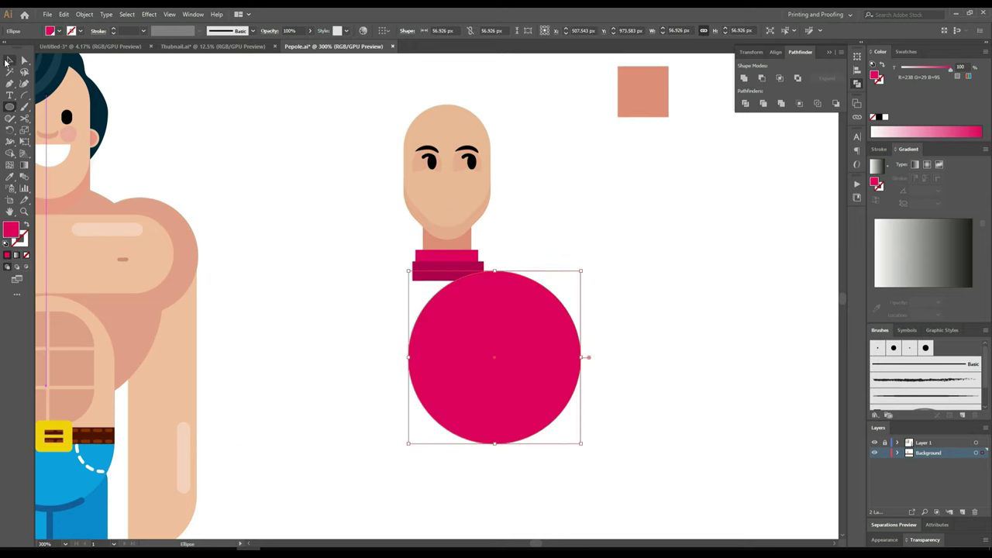
{"action": "left_click", "coordinate": [10, 61]}
{"action": "left_click_drag", "start_coordinate": [439, 359], "coordinate": [390, 358]}
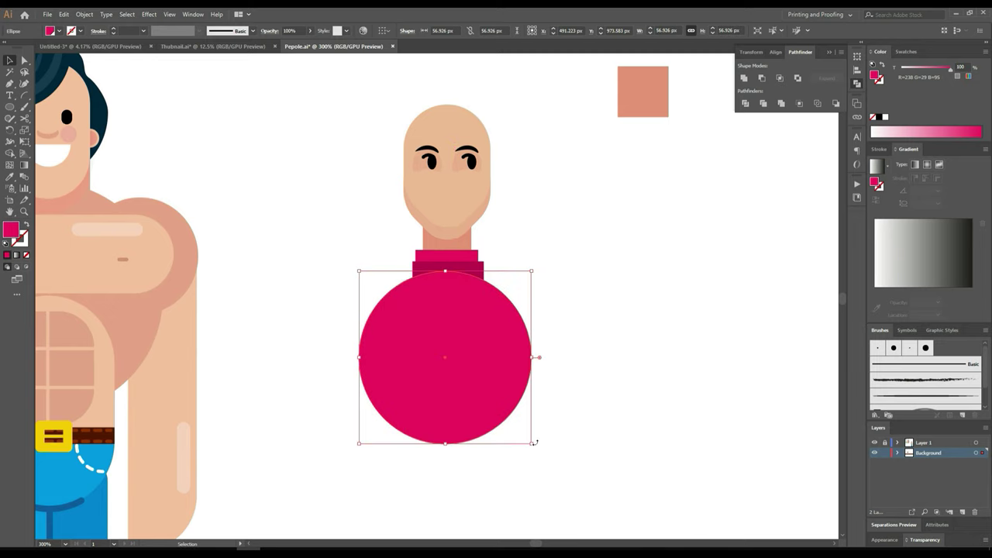
{"action": "left_click_drag", "start_coordinate": [532, 441], "coordinate": [482, 396]}
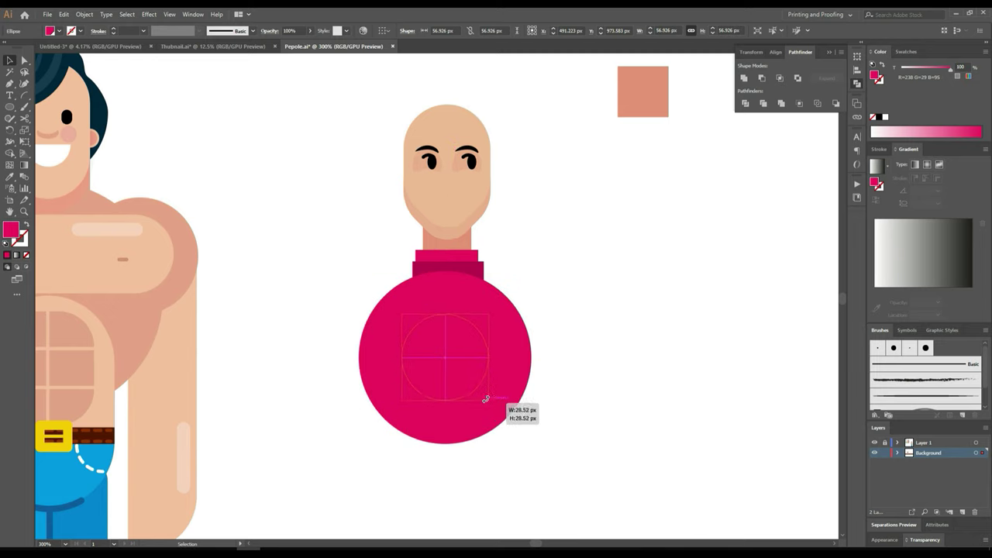
{"action": "mouse_move", "coordinate": [481, 354]}
{"action": "left_mouse_down"}
{"action": "mouse_move", "coordinate": [441, 334]}
{"action": "mouse_move", "coordinate": [507, 348]}
{"action": "left_mouse_up"}
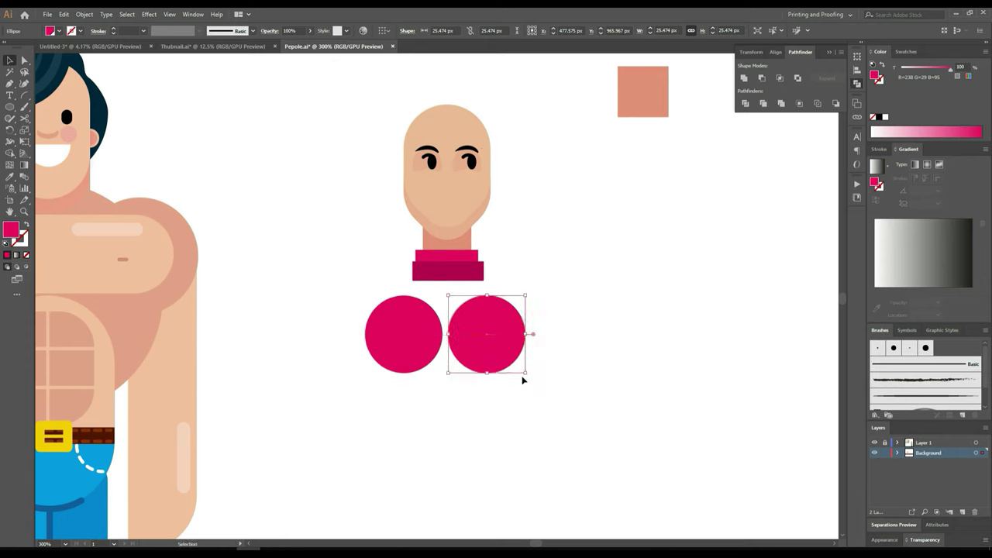
{"action": "left_click", "coordinate": [521, 422]}
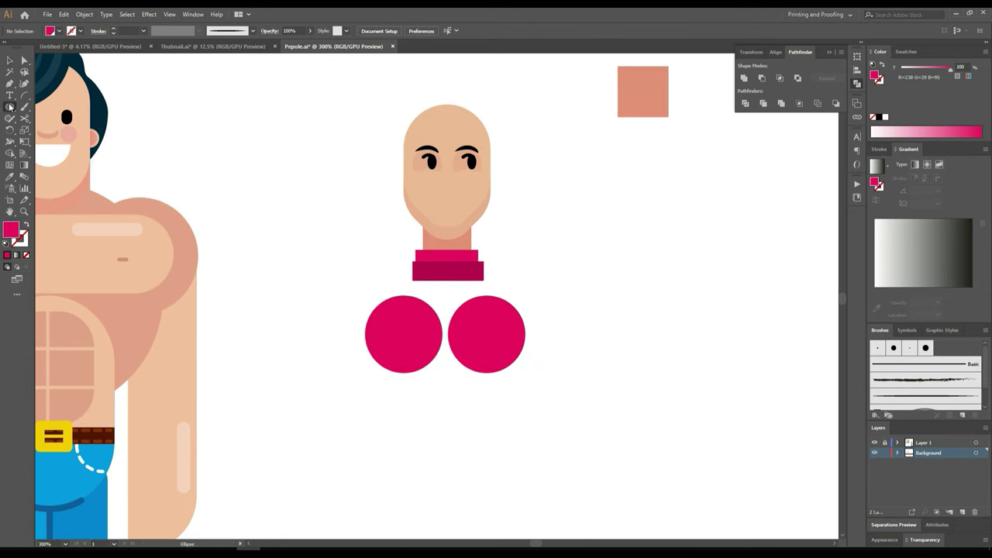
Step: Draw a tall rounded-rectangle body under the collar and send it behind the collar band
{"action": "left_click", "coordinate": [10, 107]}
{"action": "left_click", "coordinate": [56, 118]}
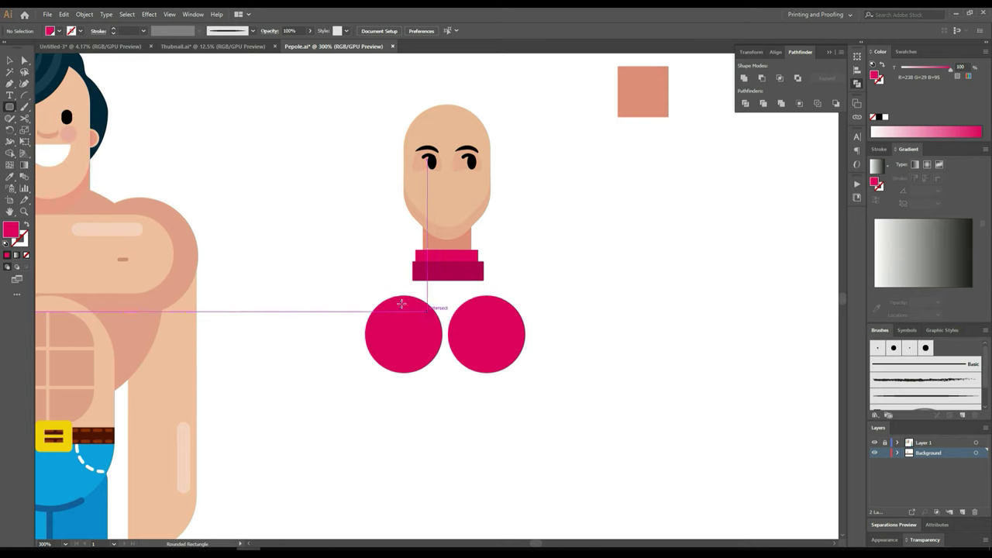
{"action": "left_click_drag", "start_coordinate": [405, 283], "coordinate": [442, 308]}
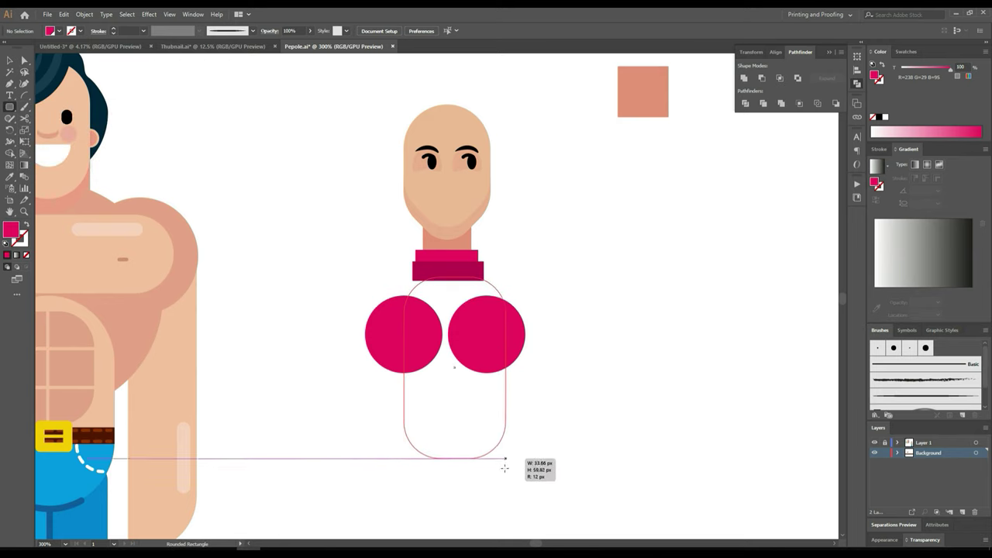
{"action": "left_click_drag", "start_coordinate": [469, 350], "coordinate": [502, 485]}
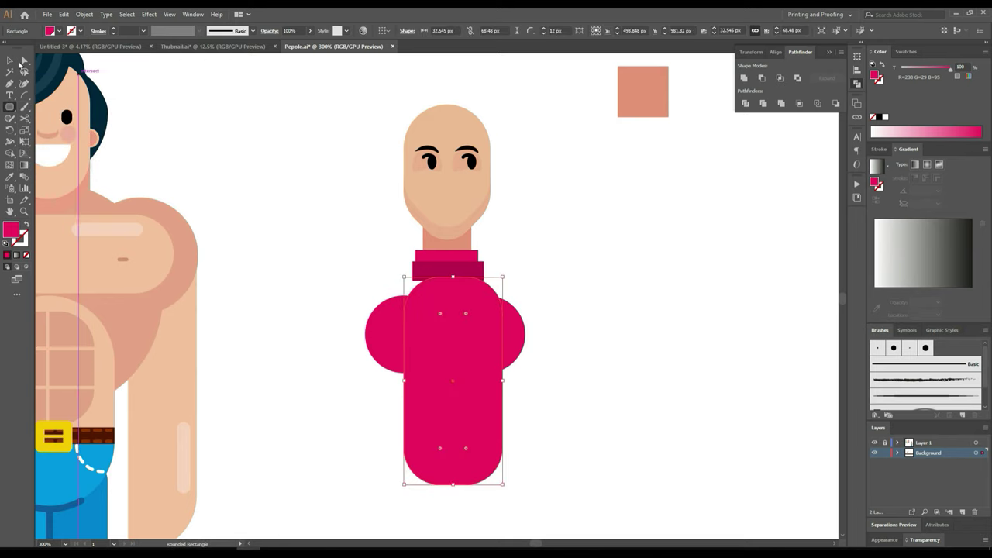
{"action": "key", "text": "v"}
{"action": "left_click_drag", "start_coordinate": [440, 438], "coordinate": [523, 438]}
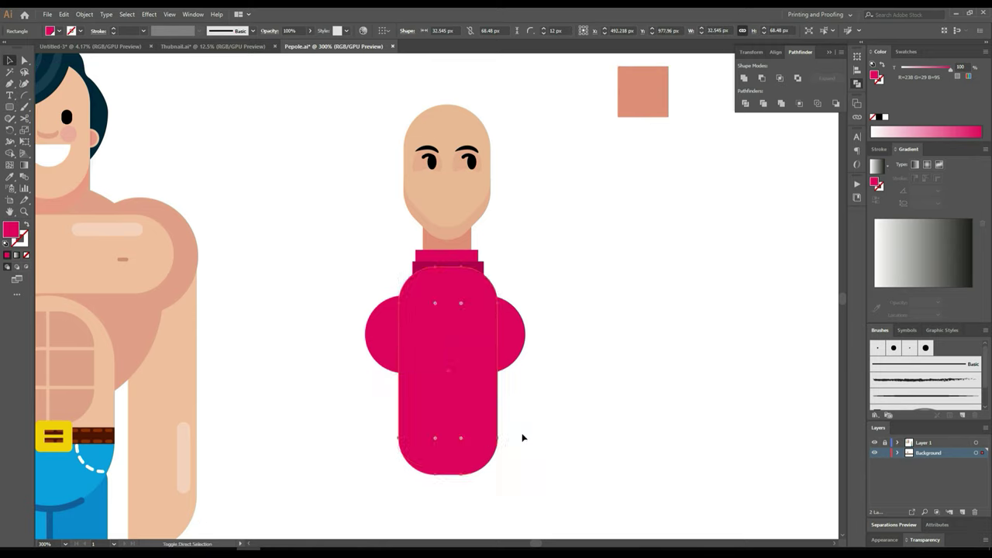
{"action": "key", "text": "ctrl+["}
Step: Try center-aligning the whole pink figure, then undo it when the circles collapse
{"action": "left_click", "coordinate": [538, 303]}
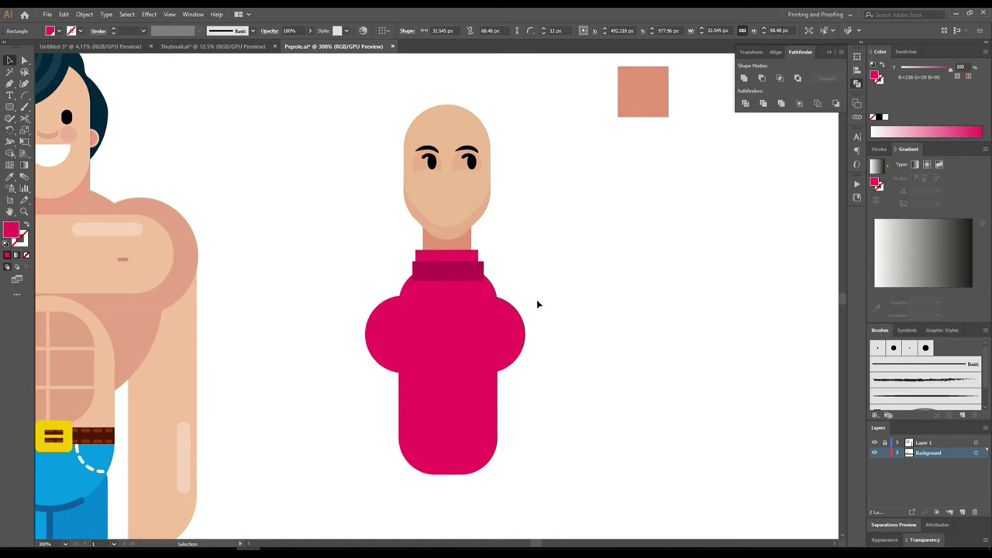
{"action": "scroll", "coordinate": [505, 325], "scroll_direction": "down", "scroll_amount": 3}
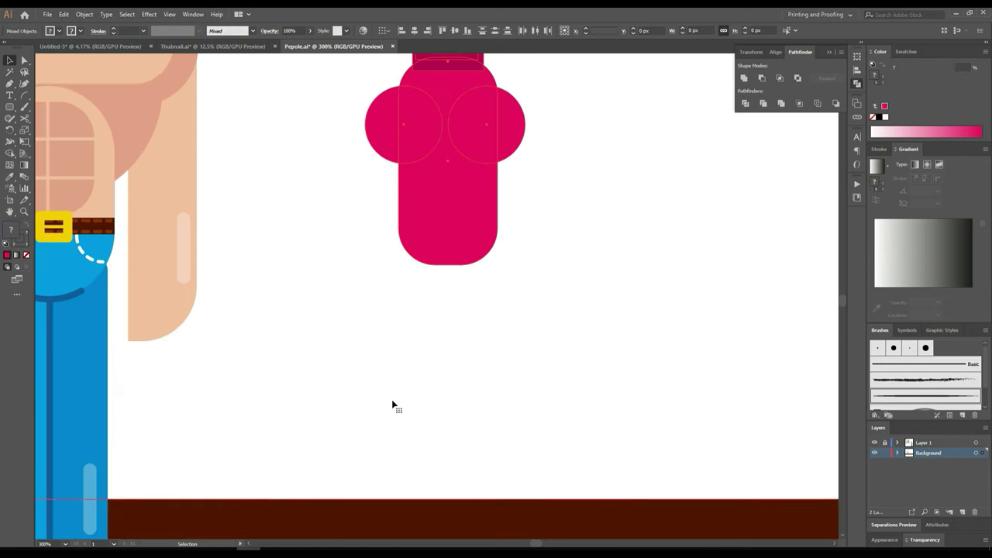
{"action": "scroll", "coordinate": [470, 412], "scroll_direction": "down", "scroll_amount": 2}
{"action": "left_click", "coordinate": [461, 498]}
{"action": "left_click", "coordinate": [434, 294]}
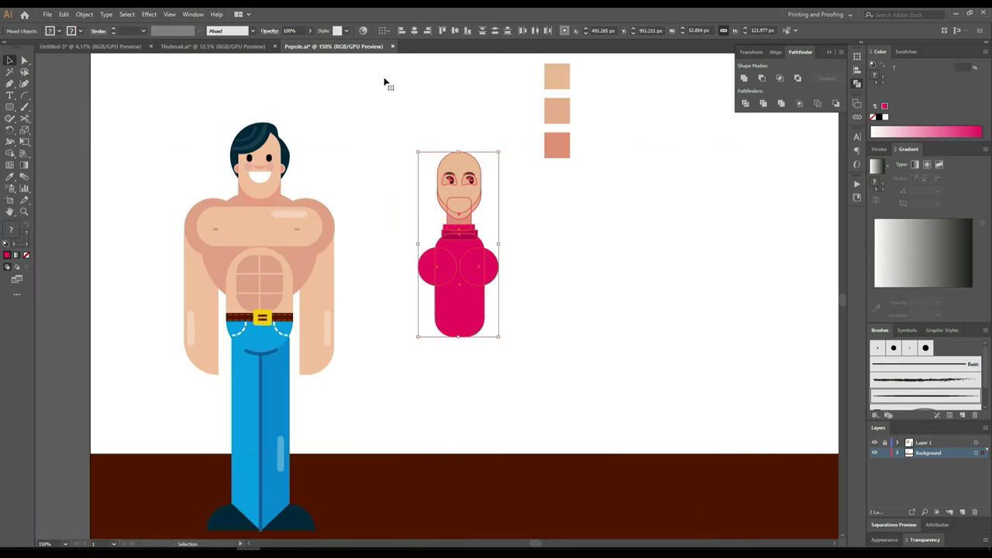
{"action": "left_click", "coordinate": [425, 29]}
{"action": "key", "text": "ctrl+z"}
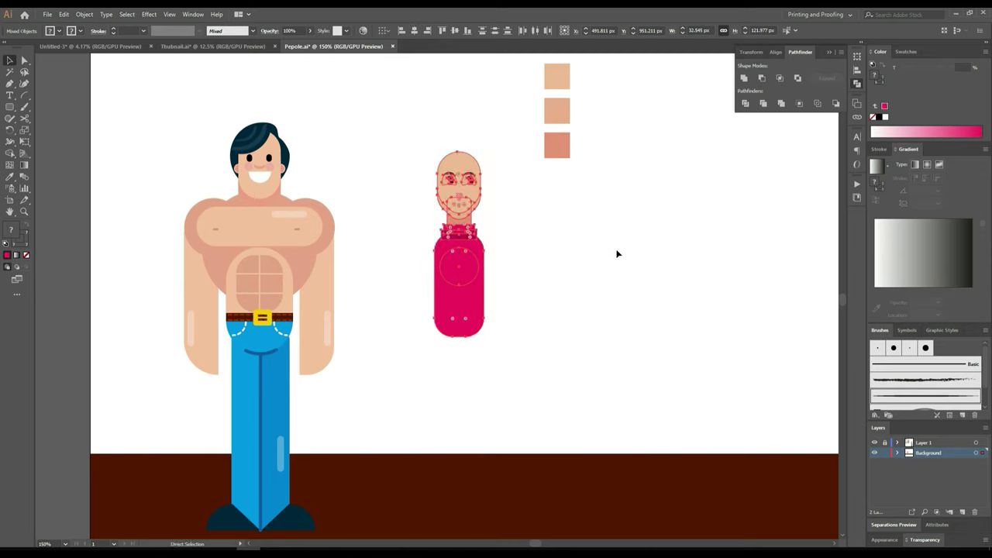
Step: Center the lower body alone under the head
{"action": "left_click", "coordinate": [442, 277], "text": "shift"}
{"action": "left_click", "coordinate": [434, 273], "text": "shift"}
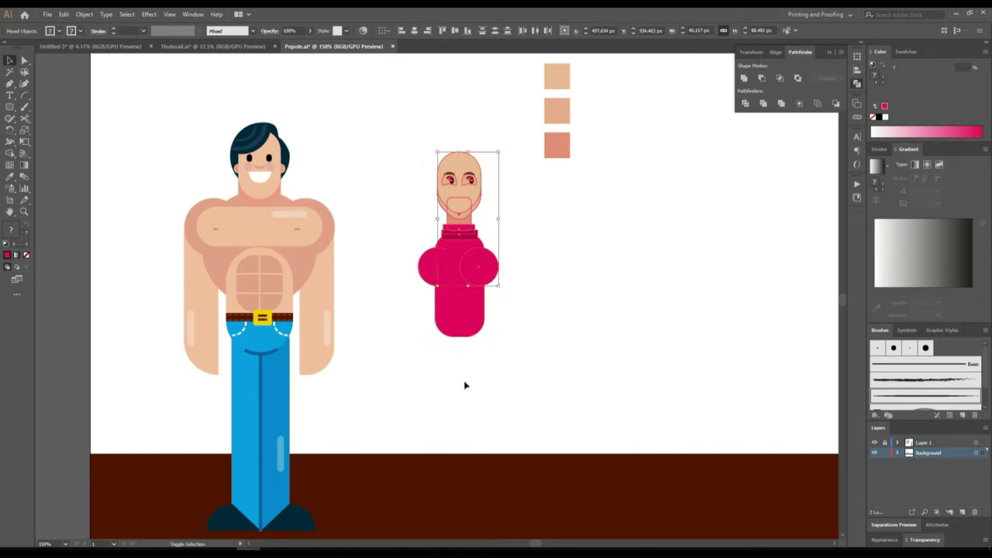
{"action": "left_click", "coordinate": [490, 268], "text": "shift"}
{"action": "left_click", "coordinate": [456, 317], "text": "shift"}
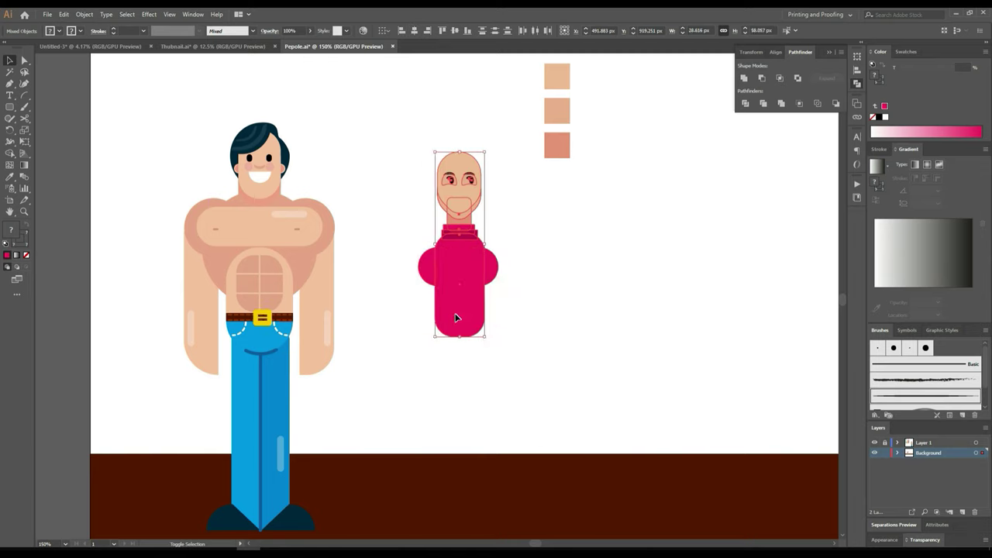
{"action": "left_click", "coordinate": [415, 32]}
{"action": "key", "text": "a"}
{"action": "key", "text": "v"}
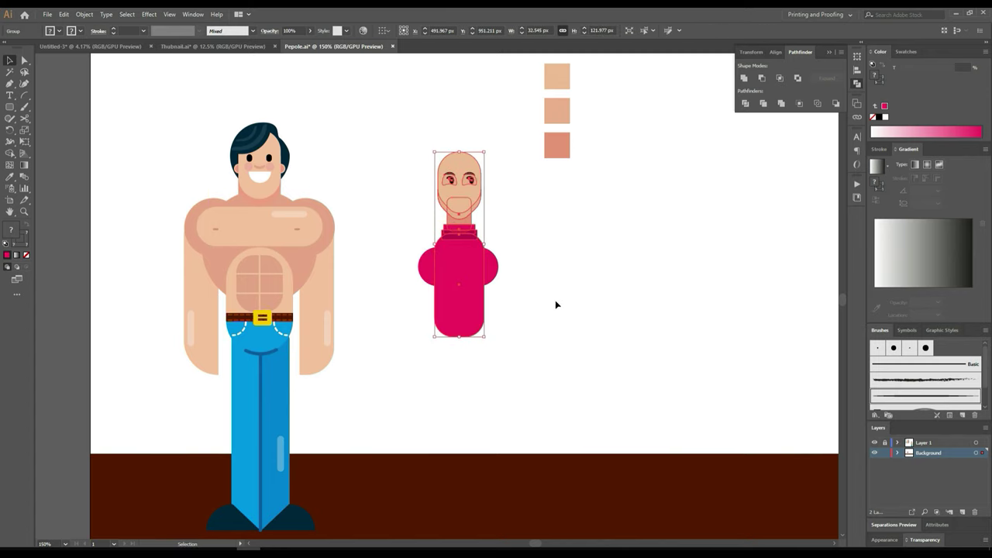
{"action": "left_click", "coordinate": [555, 300]}
Step: Fill the body rectangle with the collar band's darker magenta using the Eyedropper
{"action": "scroll", "coordinate": [482, 283], "scroll_direction": "up", "scroll_amount": 2}
{"action": "scroll", "coordinate": [482, 283], "scroll_direction": "up", "scroll_amount": 1}
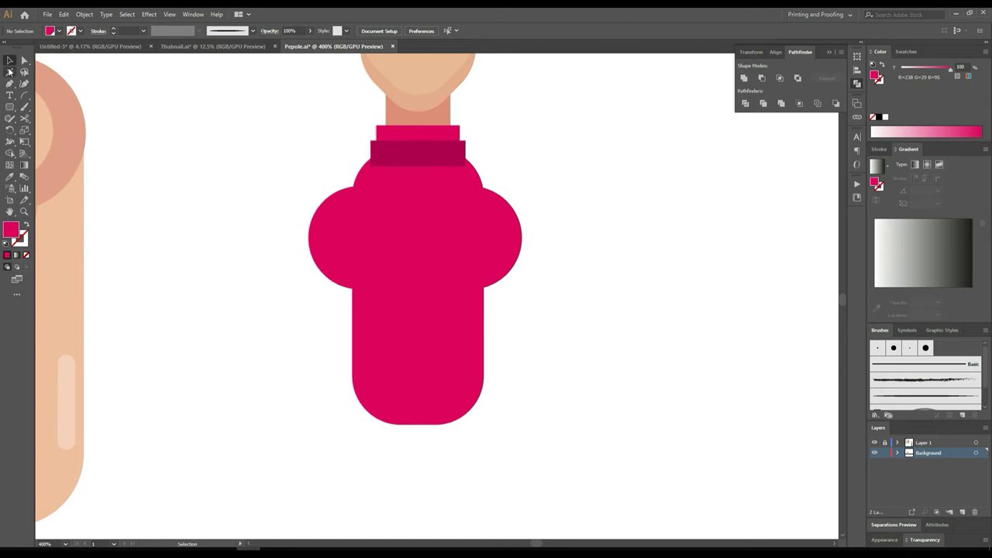
{"action": "left_click", "coordinate": [24, 60]}
{"action": "left_click", "coordinate": [471, 339]}
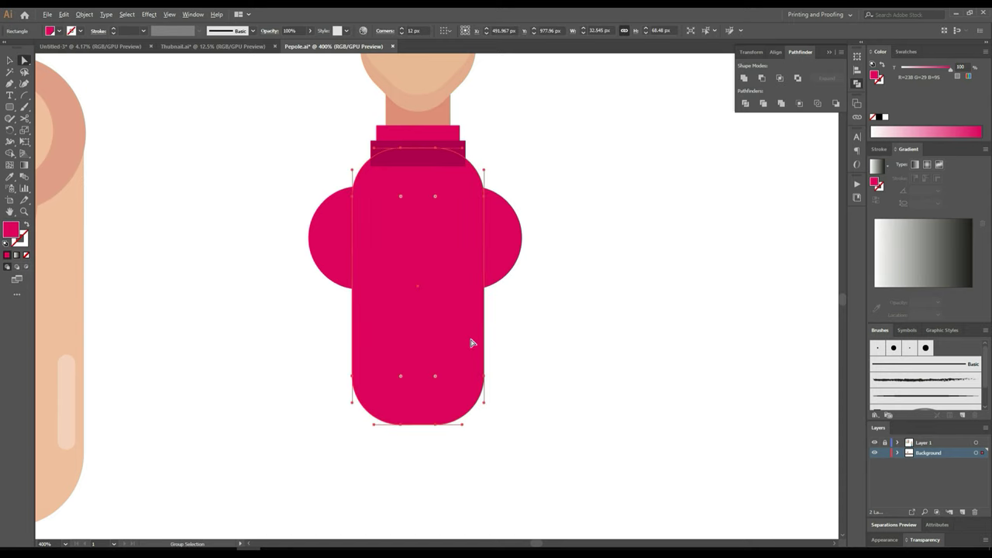
{"action": "scroll", "coordinate": [460, 337], "scroll_direction": "down", "scroll_amount": 3}
{"action": "scroll", "coordinate": [380, 285], "scroll_direction": "up", "scroll_amount": 3}
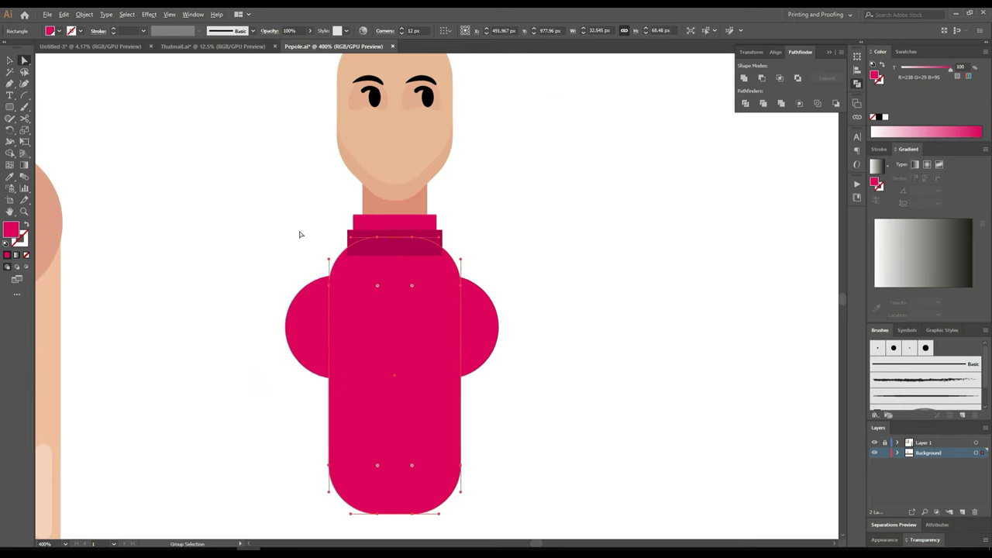
{"action": "left_click", "coordinate": [9, 177]}
{"action": "left_click", "coordinate": [440, 234]}
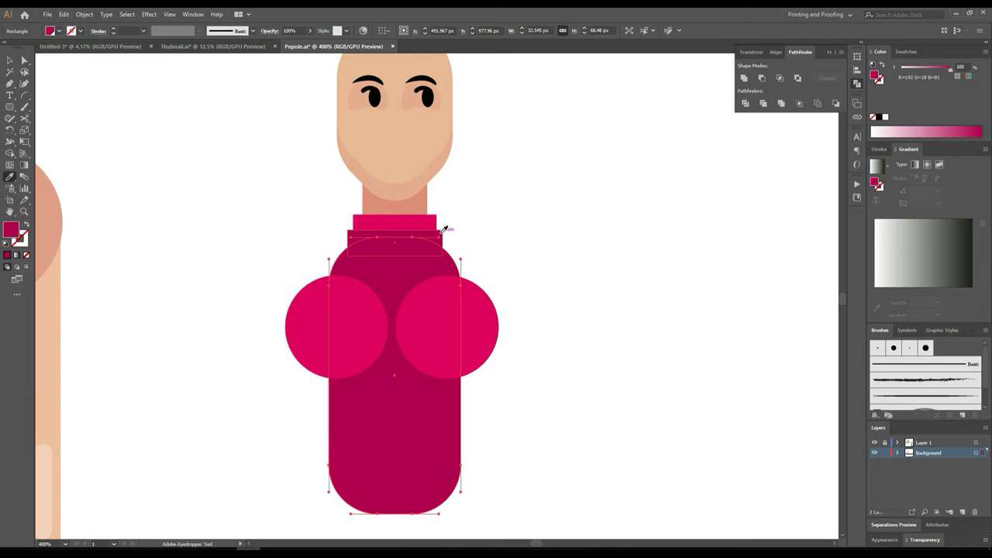
{"action": "left_click", "coordinate": [11, 62]}
{"action": "left_click", "coordinate": [230, 215]}
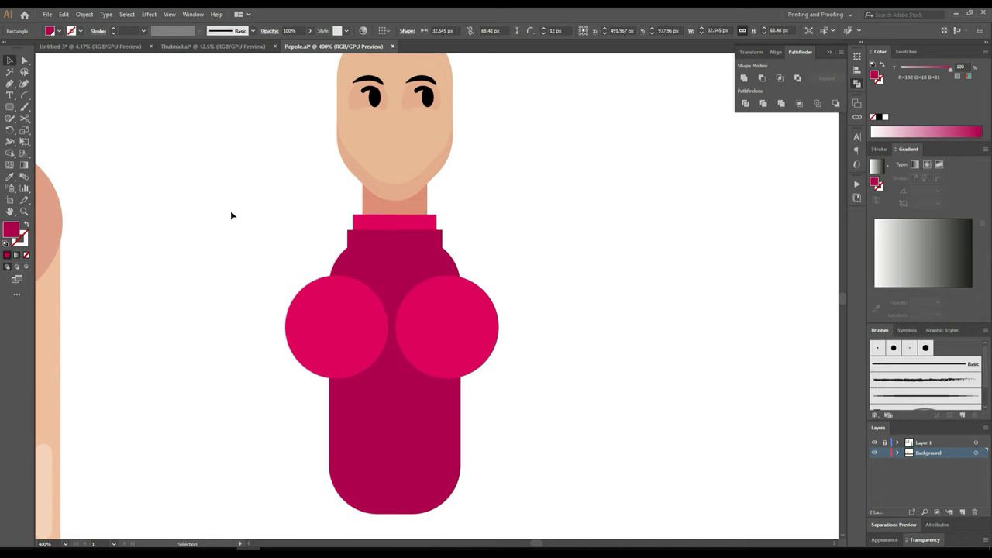
{"action": "scroll", "coordinate": [314, 296], "scroll_direction": "up", "scroll_amount": 1}
{"action": "scroll", "coordinate": [399, 370], "scroll_direction": "down", "scroll_amount": 2}
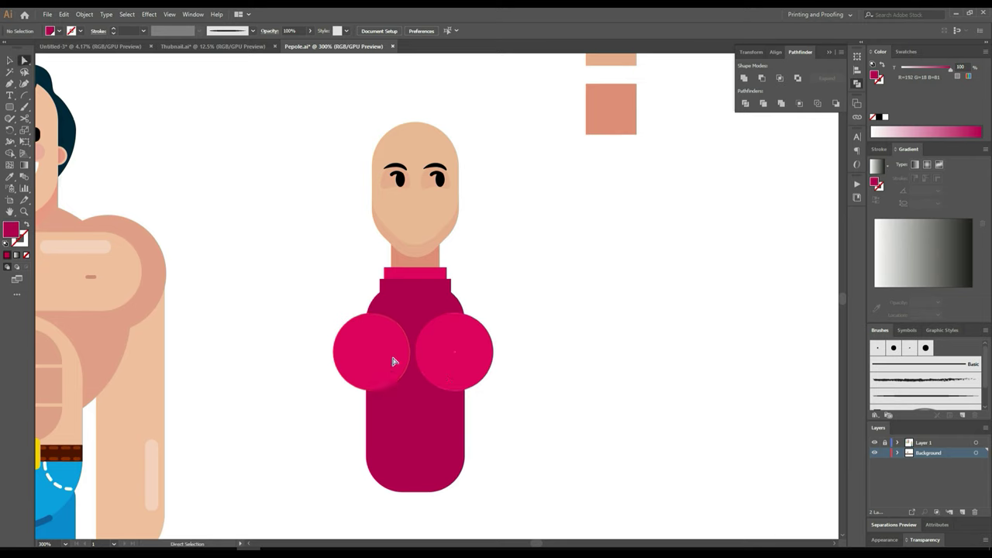
Step: Give both circles a gradient fill with the first stop set to the body magenta
{"action": "left_click", "coordinate": [388, 359]}
{"action": "left_click", "coordinate": [454, 370], "text": "shift"}
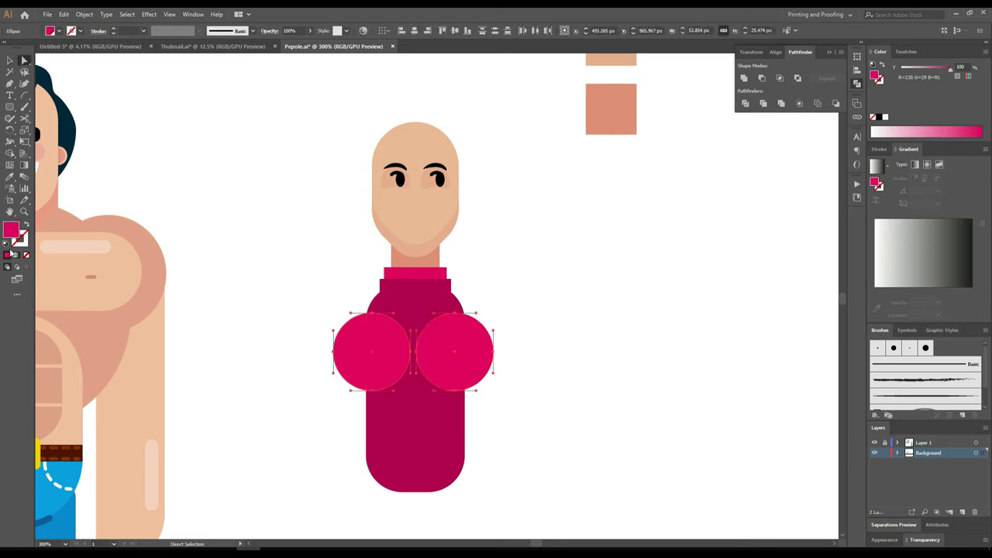
{"action": "left_click", "coordinate": [879, 167]}
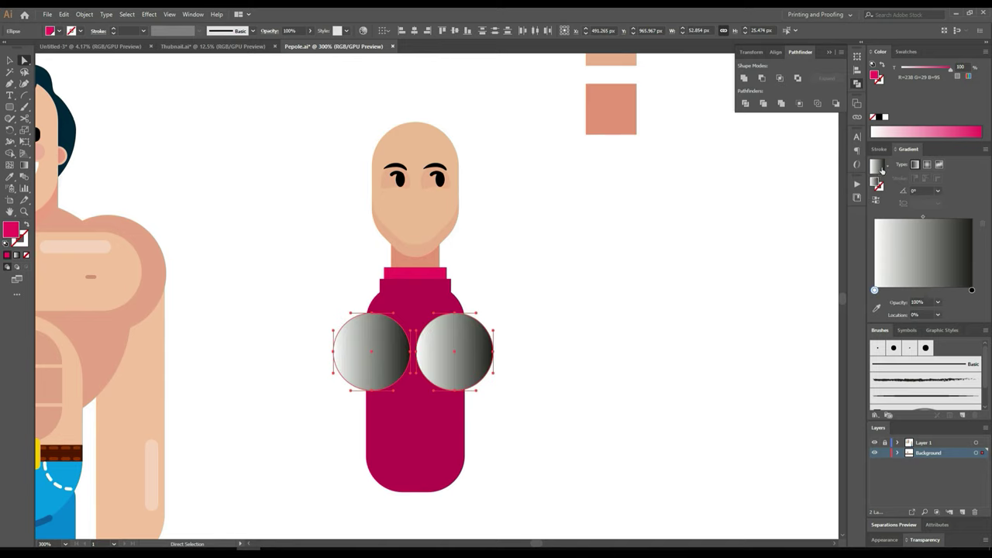
{"action": "left_click", "coordinate": [877, 309]}
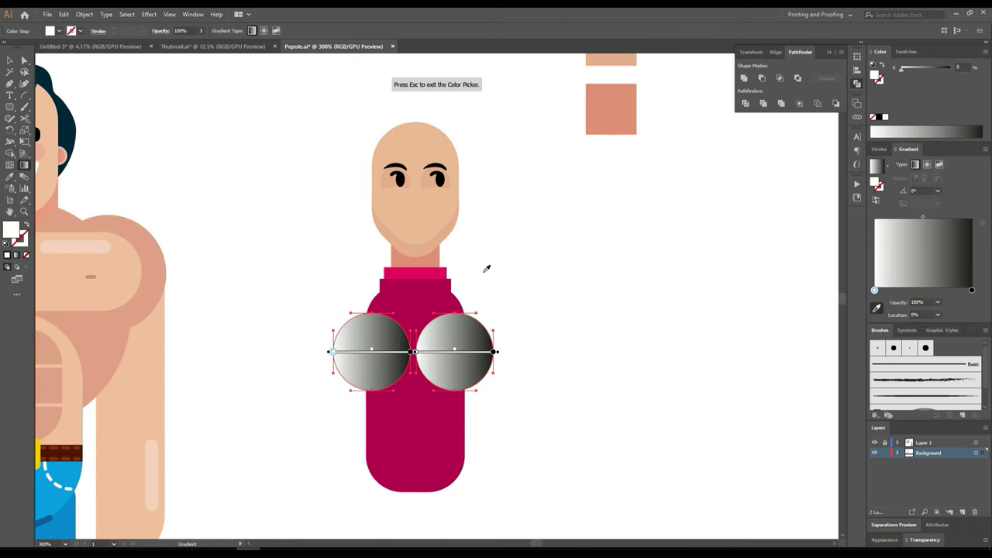
{"action": "left_click", "coordinate": [417, 286]}
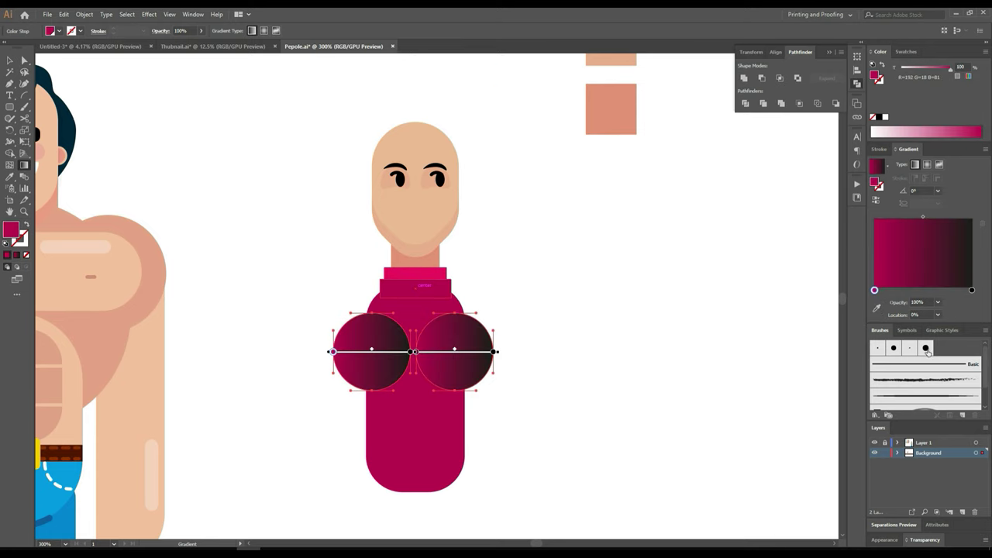
Step: Set the end gradient stop to the collar's pink and run the gradient vertically
{"action": "left_click", "coordinate": [973, 291]}
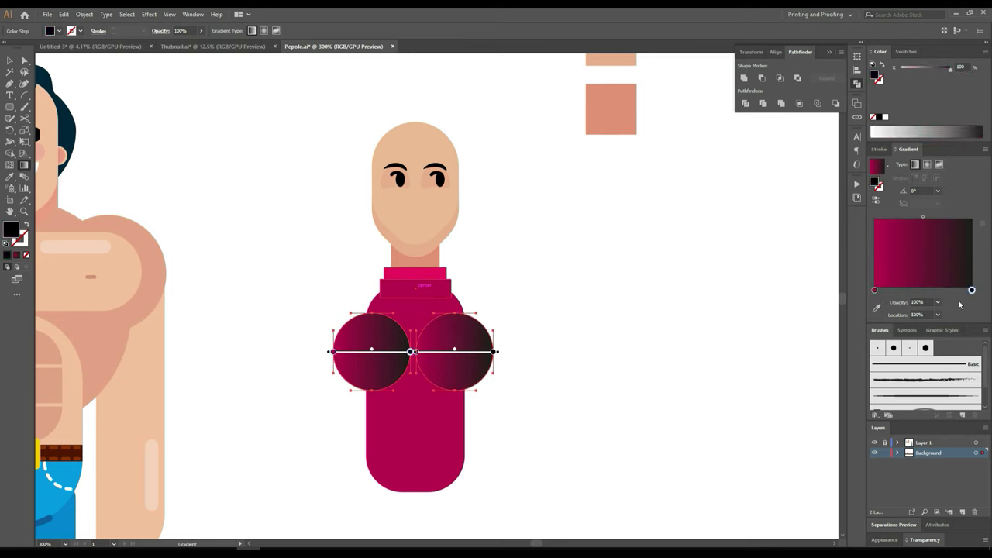
{"action": "left_click", "coordinate": [877, 309]}
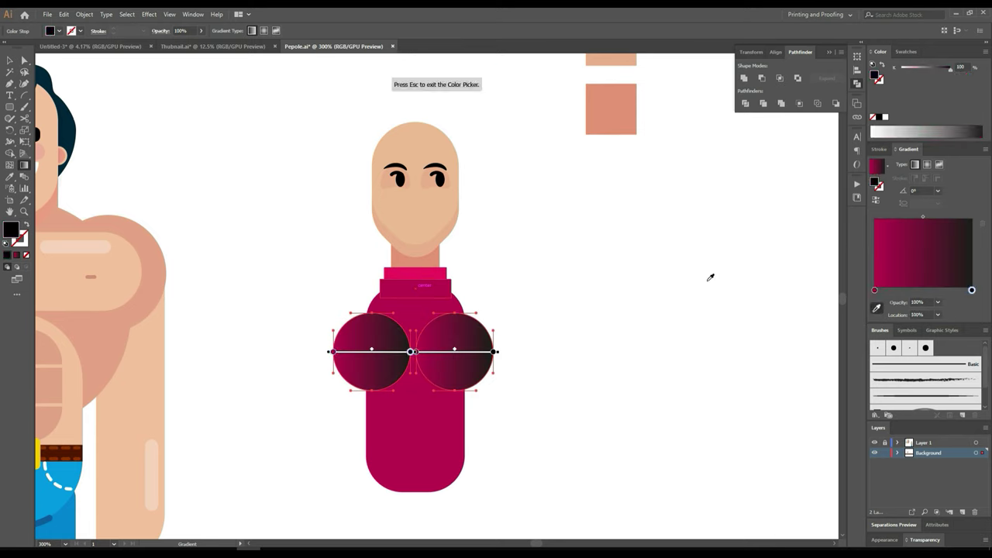
{"action": "left_click", "coordinate": [436, 270]}
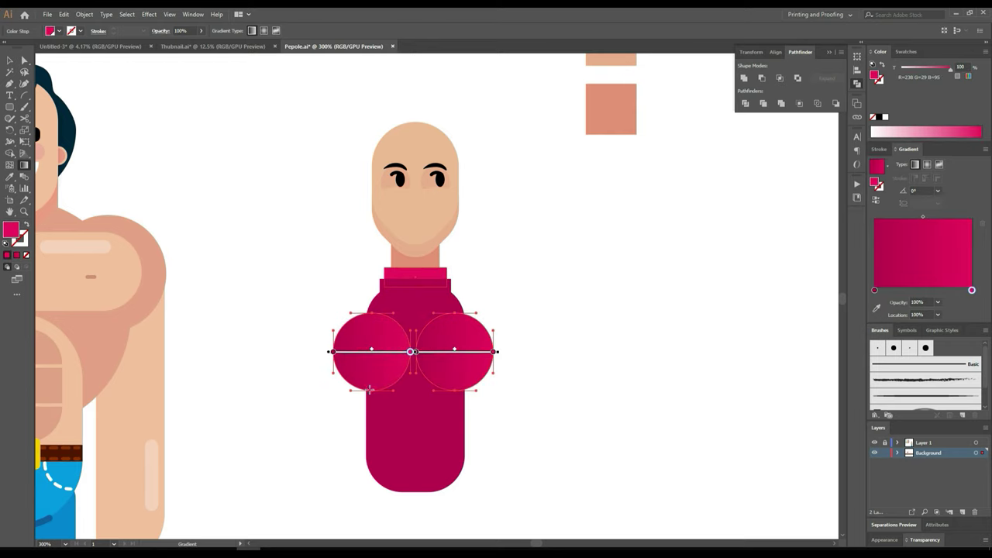
{"action": "mouse_move", "coordinate": [372, 316]}
{"action": "left_mouse_down"}
{"action": "mouse_move", "coordinate": [368, 391]}
{"action": "mouse_move", "coordinate": [369, 348]}
{"action": "left_mouse_up"}
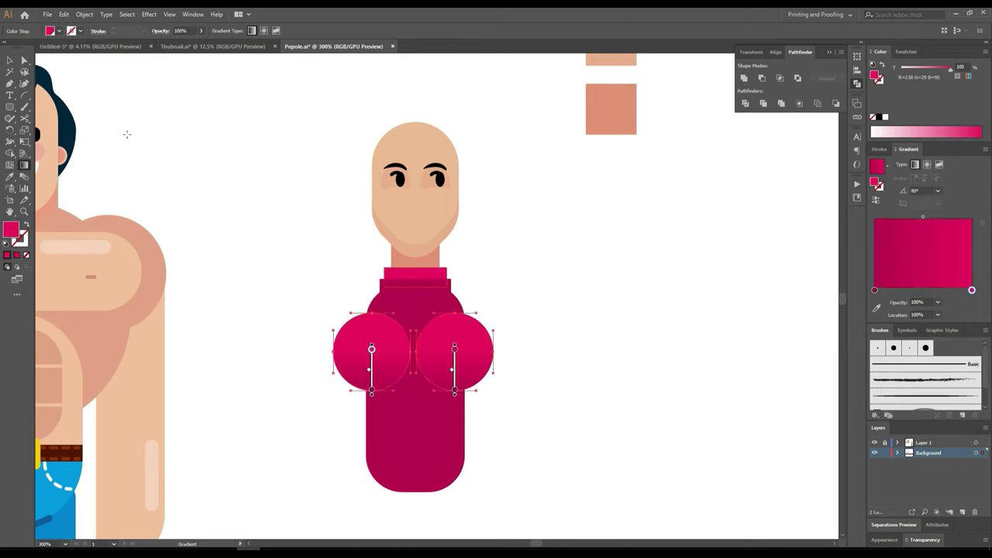
{"action": "left_click", "coordinate": [9, 60]}
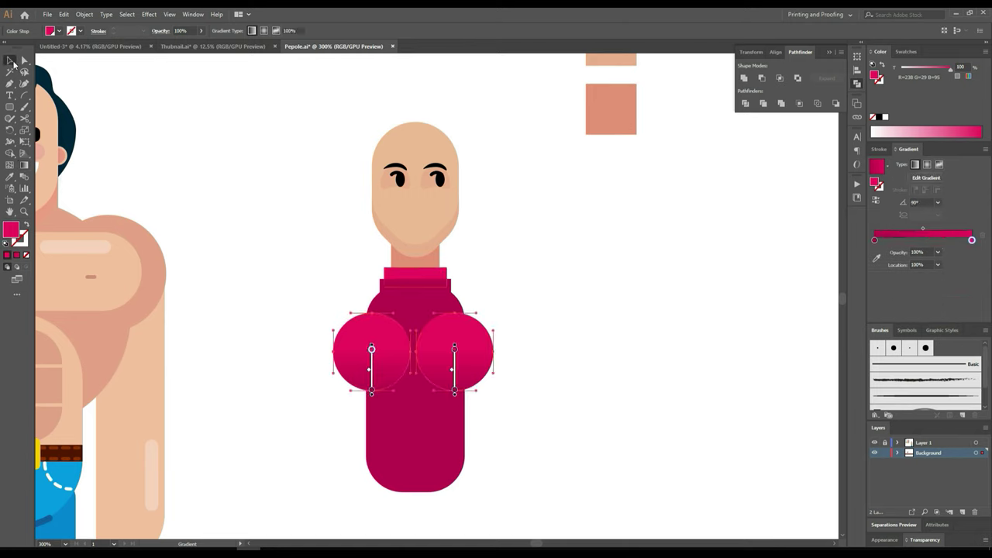
{"action": "left_click", "coordinate": [217, 251]}
{"action": "scroll", "coordinate": [565, 388], "scroll_direction": "up", "scroll_amount": 2}
{"action": "scroll", "coordinate": [564, 387], "scroll_direction": "down", "scroll_amount": 2}
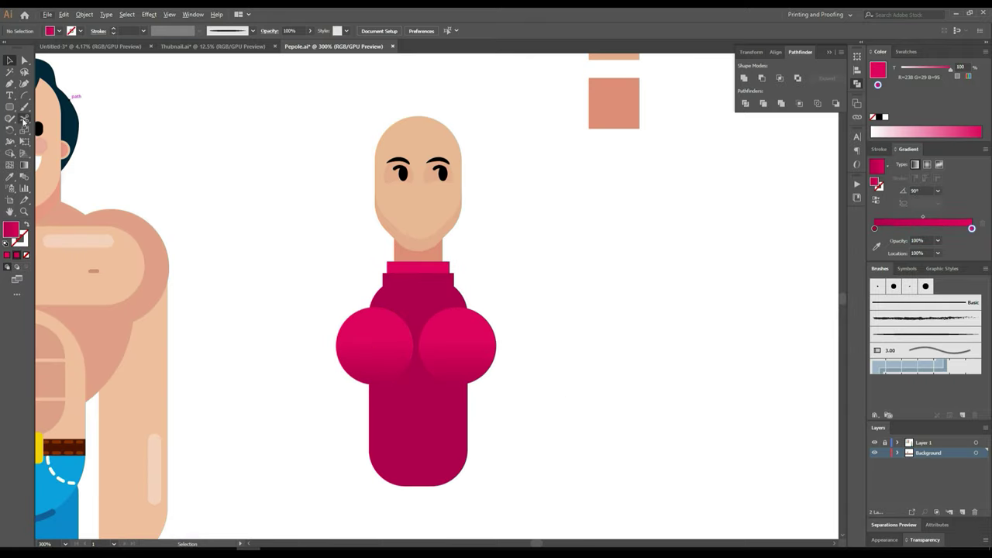
Step: Cut the left shoulder circle with Scissors, then delete its upper-right arc and the right circle
{"action": "left_click", "coordinate": [387, 343]}
{"action": "scroll", "coordinate": [399, 353], "scroll_direction": "up", "scroll_amount": 3}
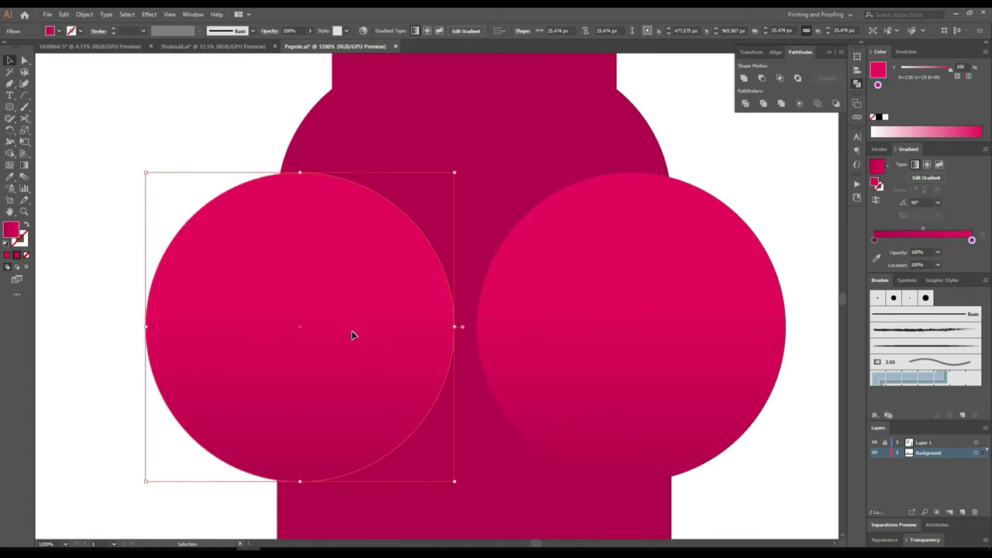
{"action": "left_click", "coordinate": [24, 118]}
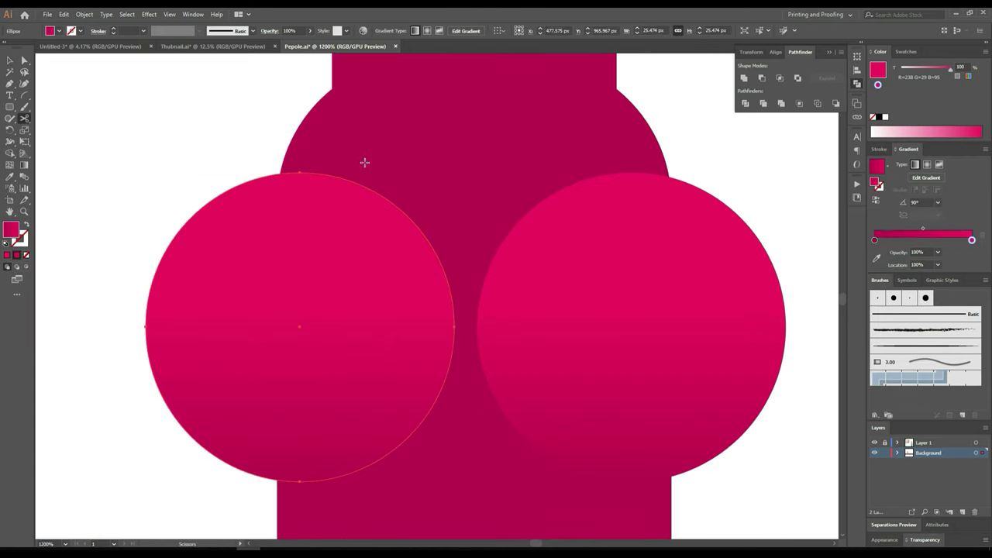
{"action": "left_click", "coordinate": [314, 172]}
{"action": "left_click", "coordinate": [588, 295]}
{"action": "left_click", "coordinate": [348, 179]}
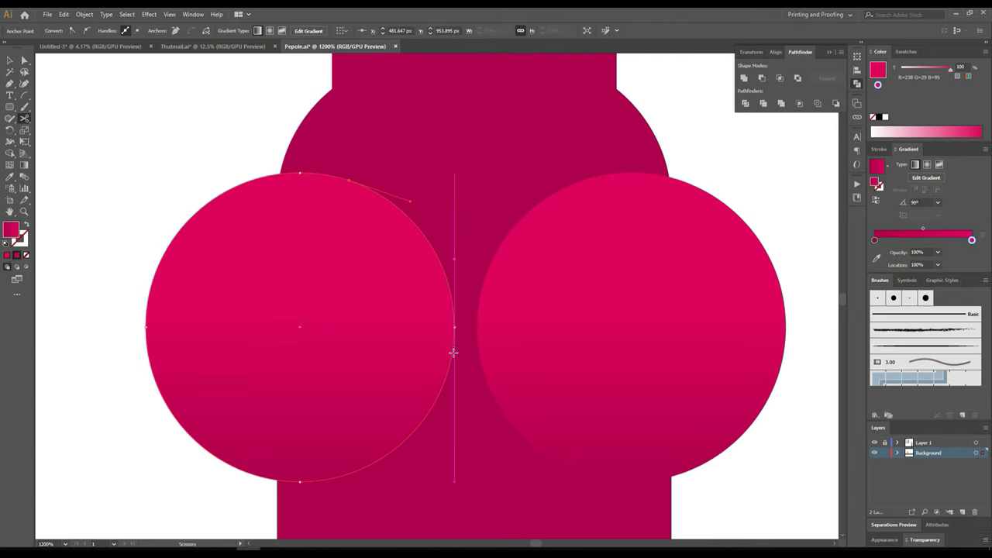
{"action": "left_click", "coordinate": [438, 397]}
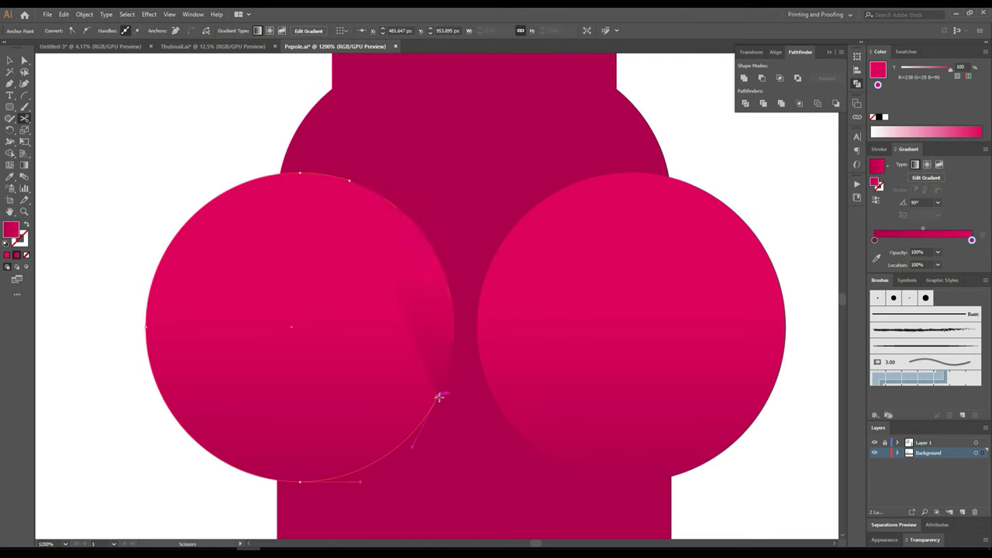
{"action": "key", "text": "a"}
{"action": "left_click", "coordinate": [403, 228]}
{"action": "key", "text": "Delete"}
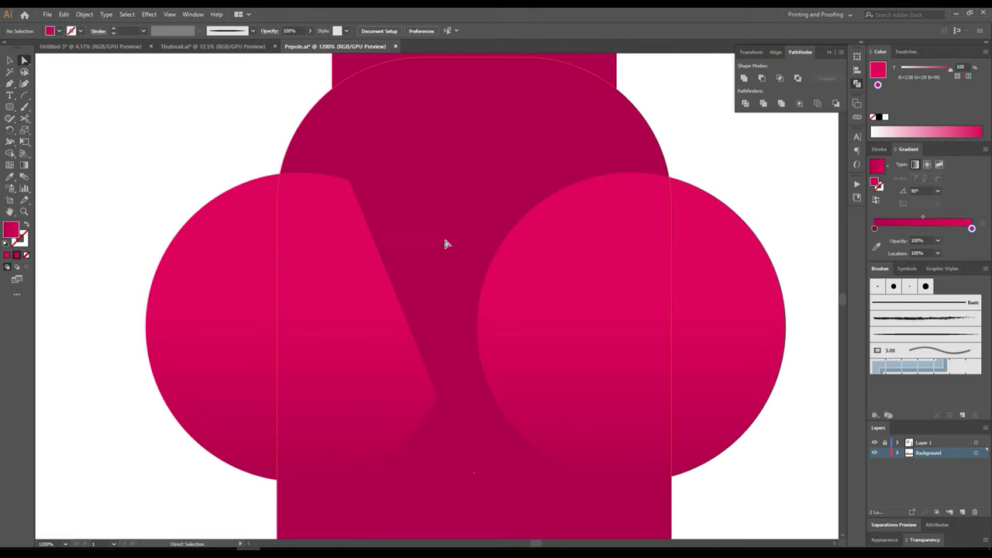
{"action": "left_click", "coordinate": [589, 267]}
{"action": "key", "text": "Delete"}
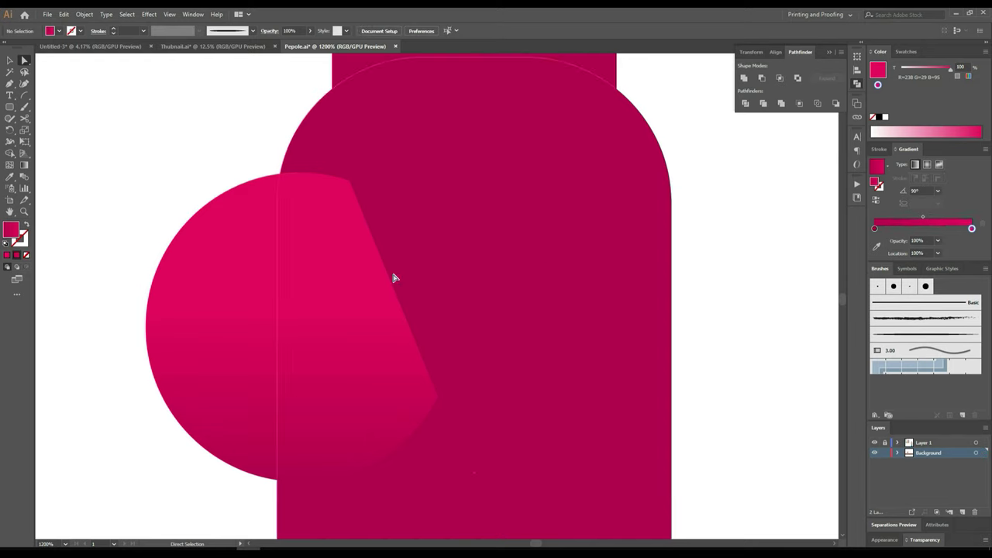
Step: Redraw the left circle's gradient diagonally at -152.9°, pink lower left to crimson upper right
{"action": "left_click", "coordinate": [355, 284]}
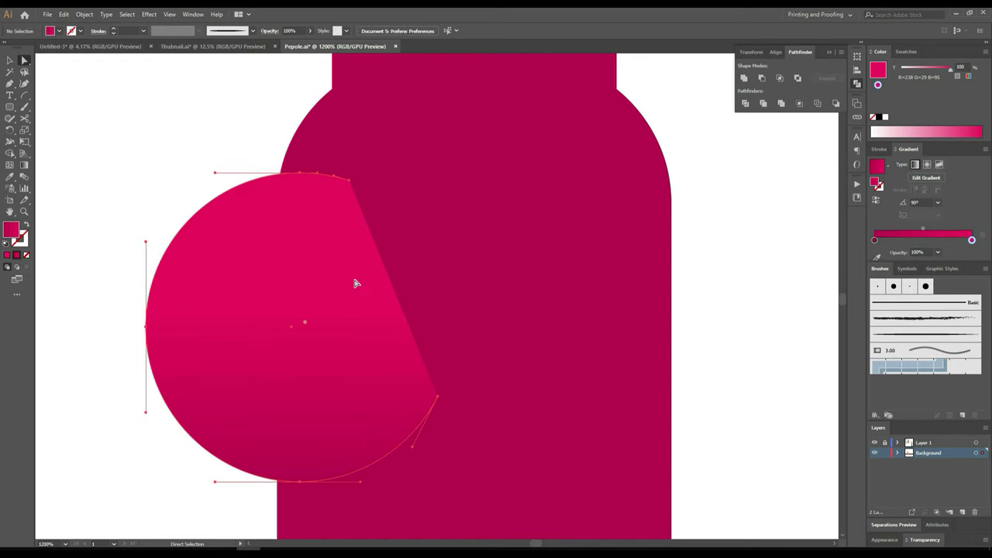
{"action": "left_click", "coordinate": [24, 165]}
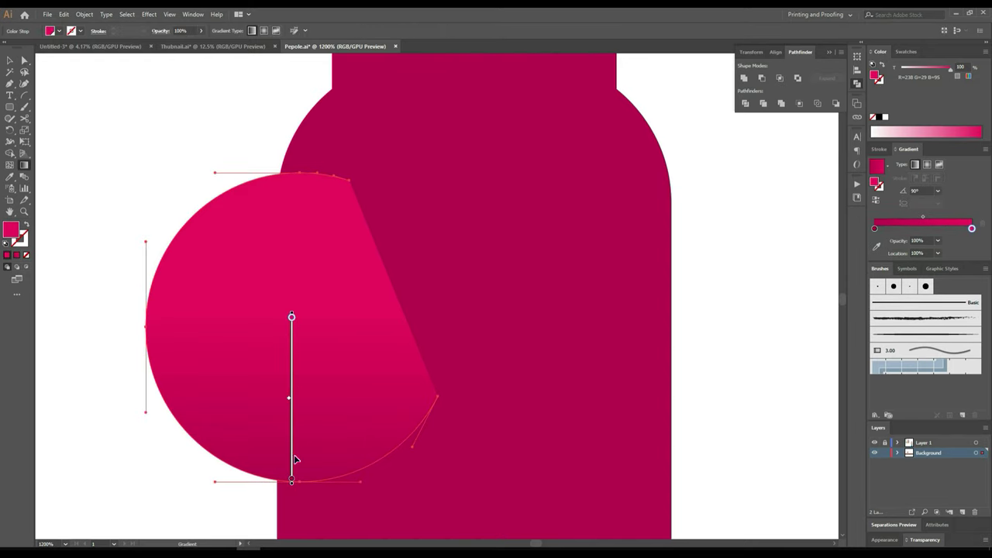
{"action": "left_click_drag", "start_coordinate": [396, 286], "coordinate": [139, 409]}
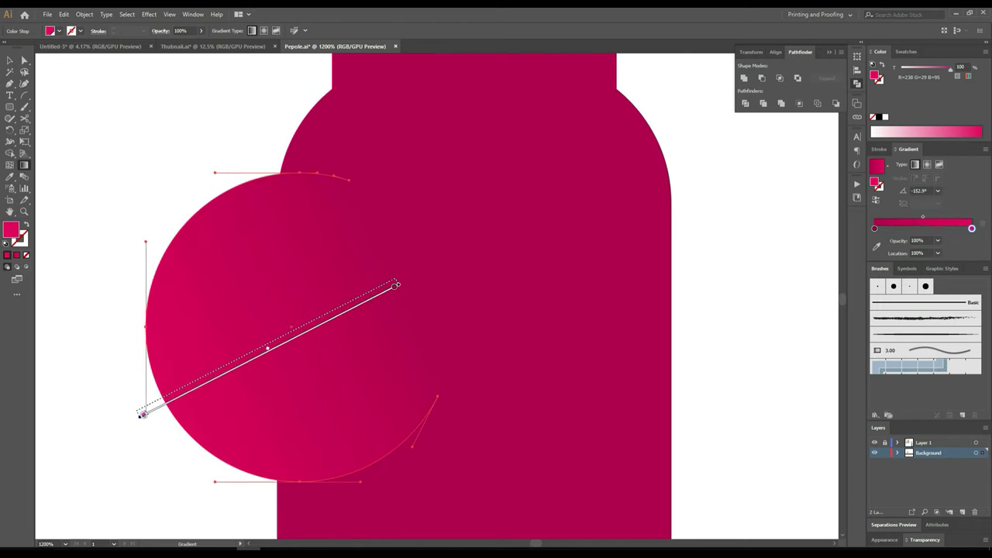
{"action": "left_click", "coordinate": [10, 61]}
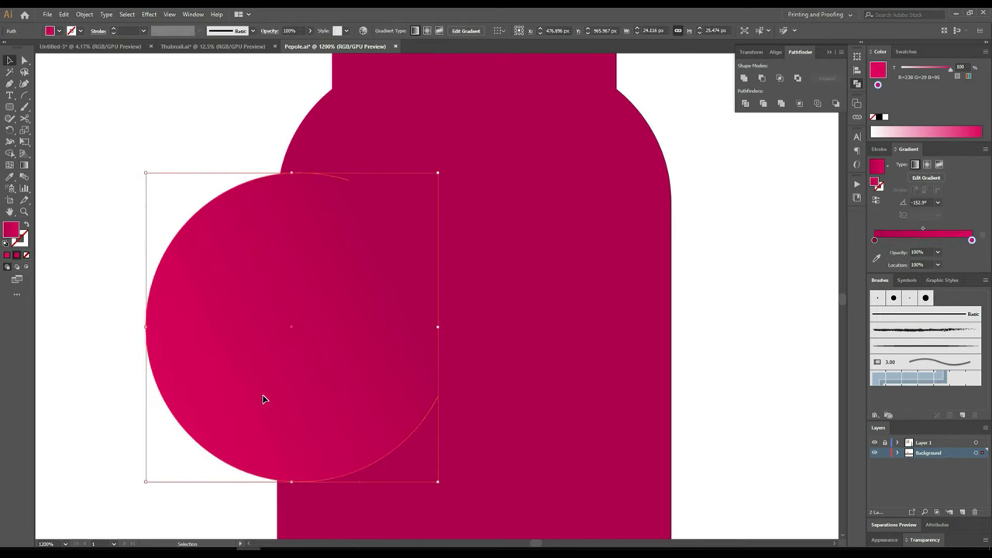
{"action": "scroll", "coordinate": [263, 399], "scroll_direction": "down", "scroll_amount": 2}
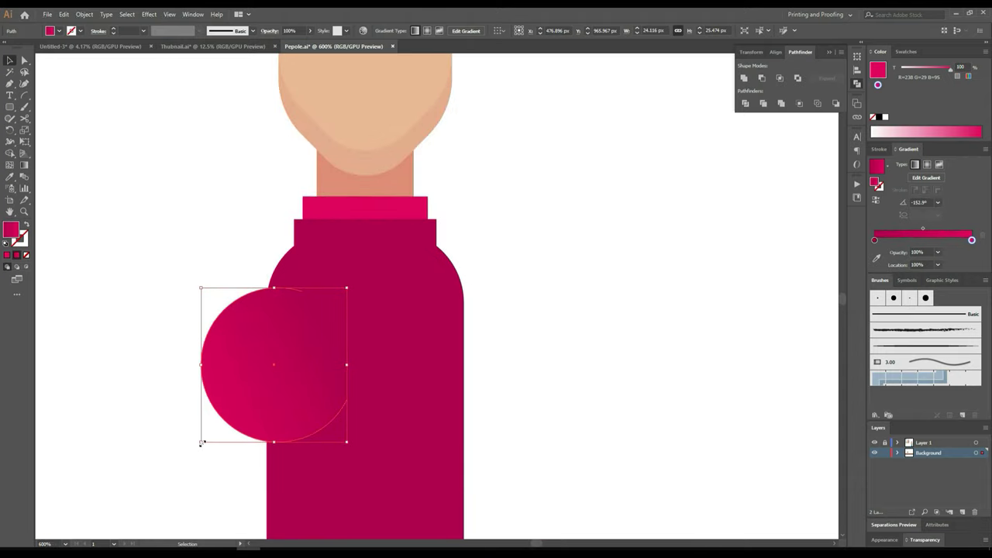
Step: Shrink the left shoulder circle and make a vertically reflected copy of it
{"action": "left_click_drag", "start_coordinate": [201, 442], "coordinate": [223, 429]}
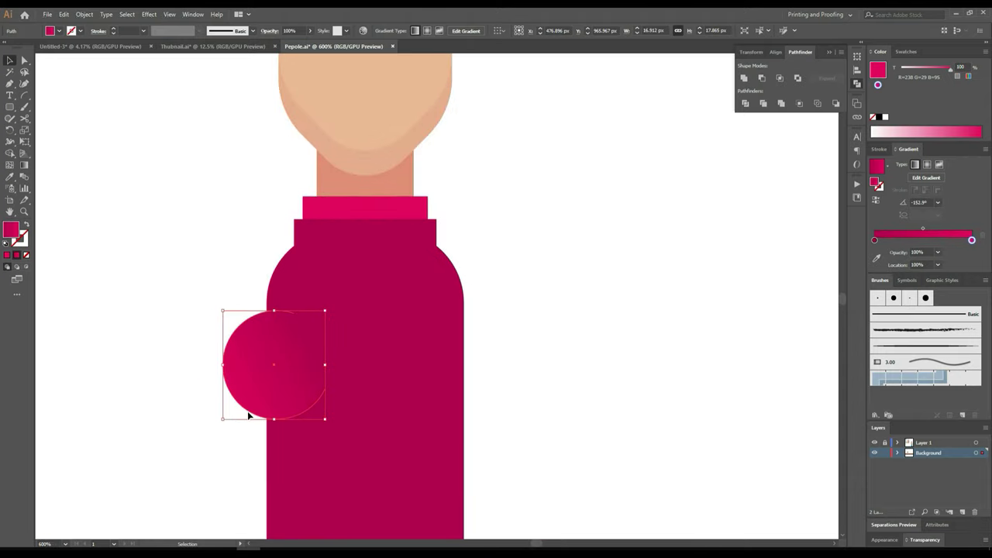
{"action": "key", "text": "a"}
{"action": "key", "text": "ctrl"}
{"action": "right_click", "coordinate": [299, 408]}
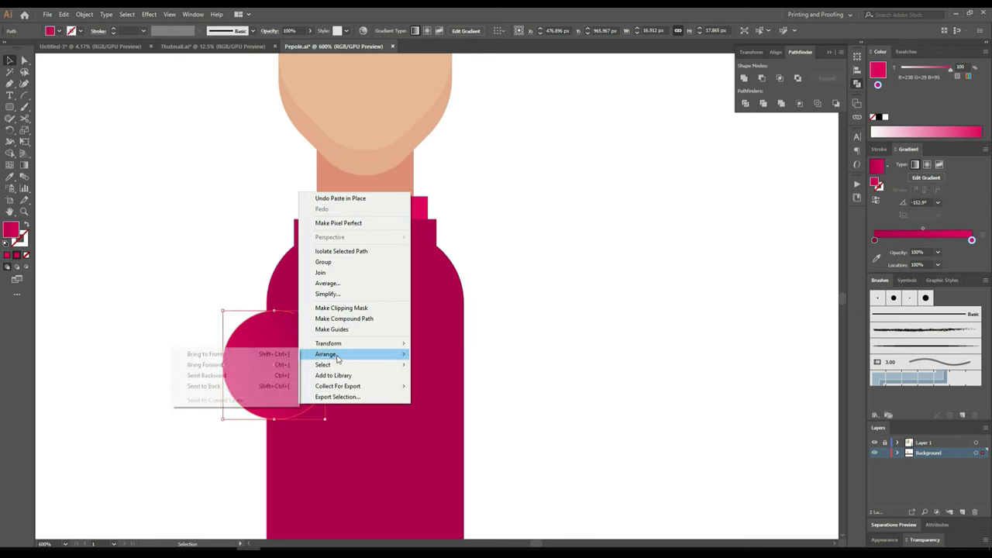
{"action": "mouse_move", "coordinate": [328, 343]}
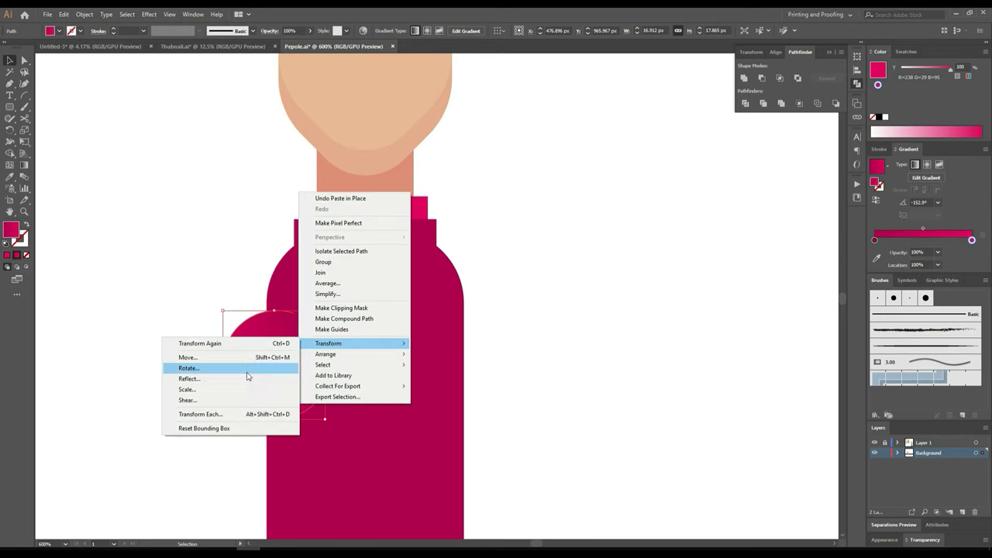
{"action": "left_click", "coordinate": [244, 379]}
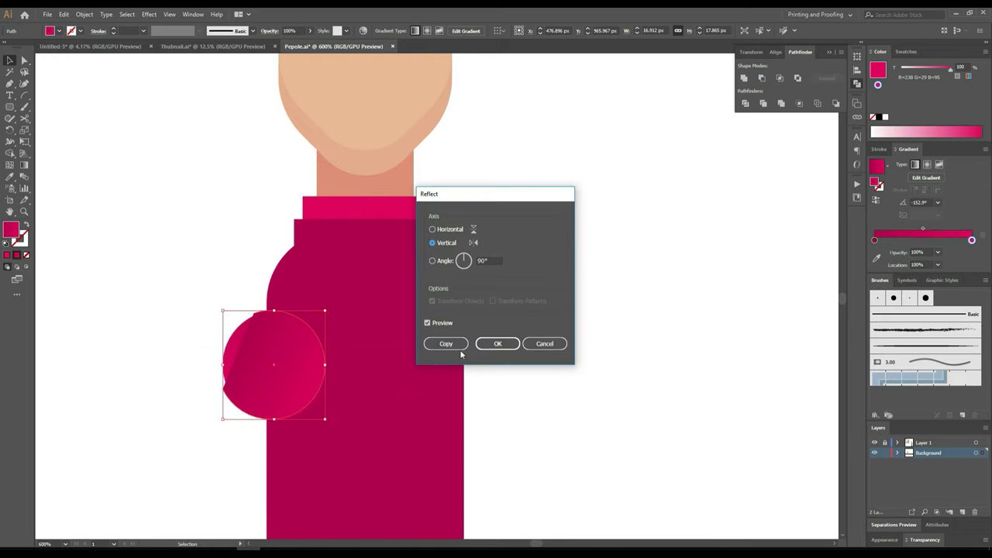
{"action": "left_click", "coordinate": [498, 343]}
Step: Position the mirrored copy on the right shoulder, its gradient flipped to -27.1°
{"action": "left_click_drag", "start_coordinate": [273, 381], "coordinate": [433, 380]}
{"action": "key", "text": "ctrl+shift+a"}
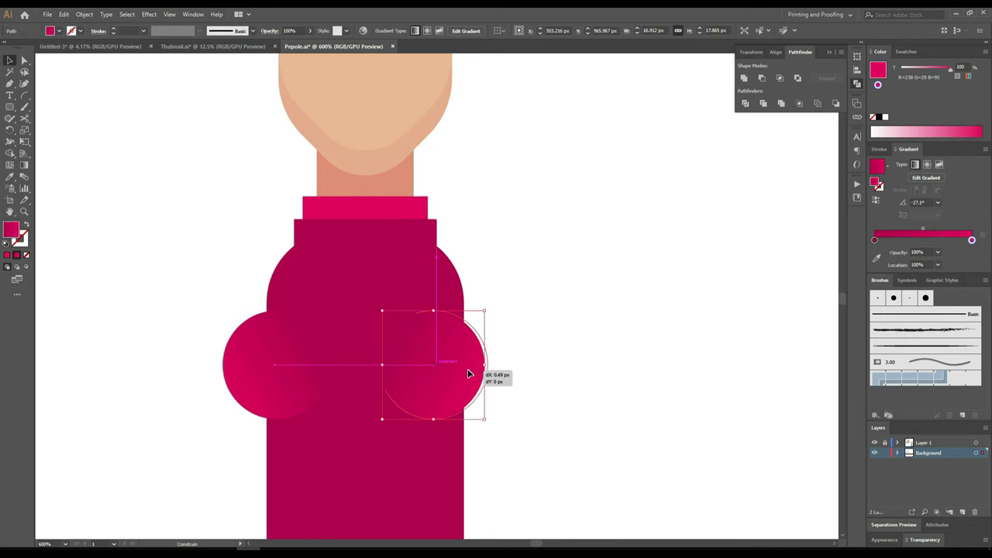
{"action": "left_click_drag", "start_coordinate": [465, 371], "coordinate": [480, 372]}
{"action": "left_click", "coordinate": [261, 375], "text": "shift"}
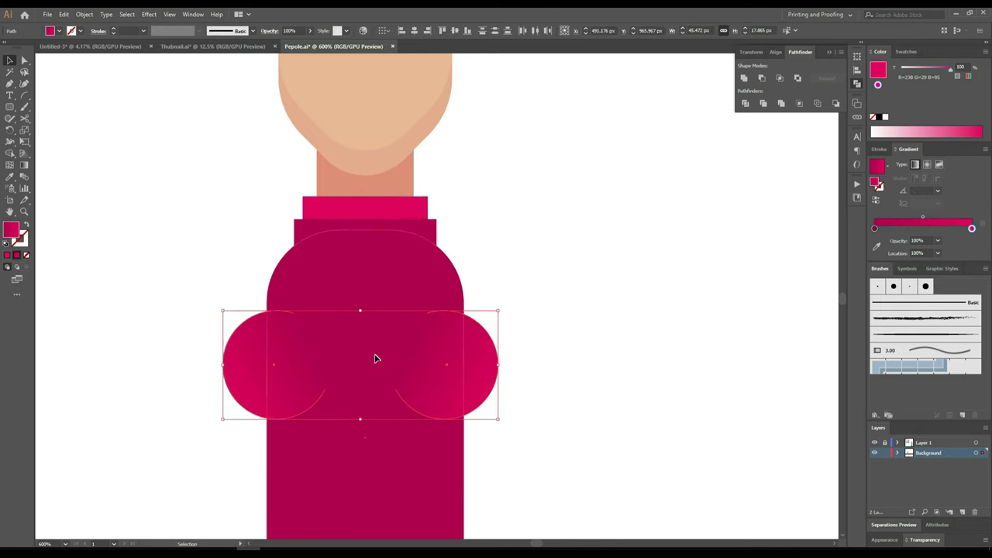
{"action": "left_click", "coordinate": [504, 365]}
{"action": "left_click", "coordinate": [449, 360]}
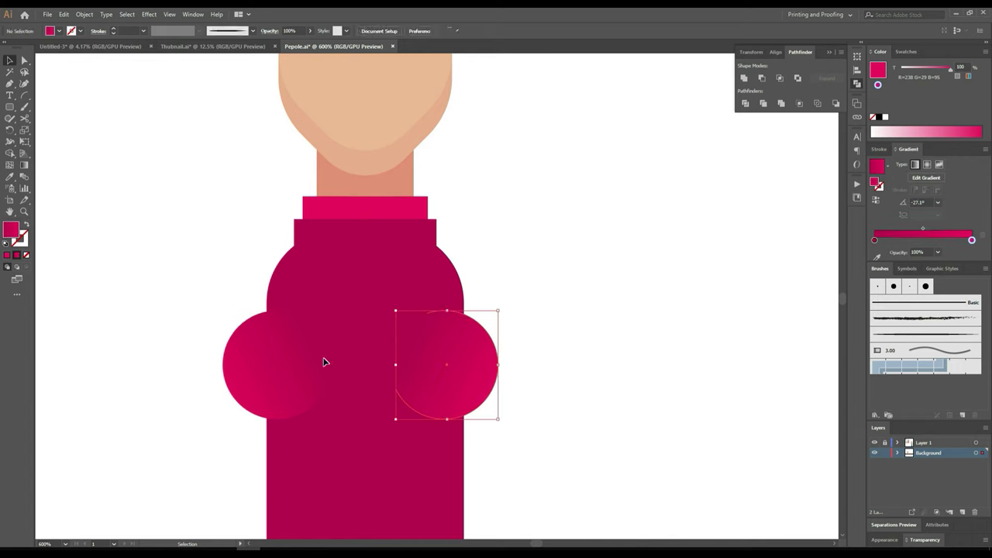
Step: Experiment with the left gradient stop's opacity on both shoulder circles, trying 0% and 80%
{"action": "left_click", "coordinate": [282, 359], "text": "shift"}
{"action": "left_click", "coordinate": [875, 229]}
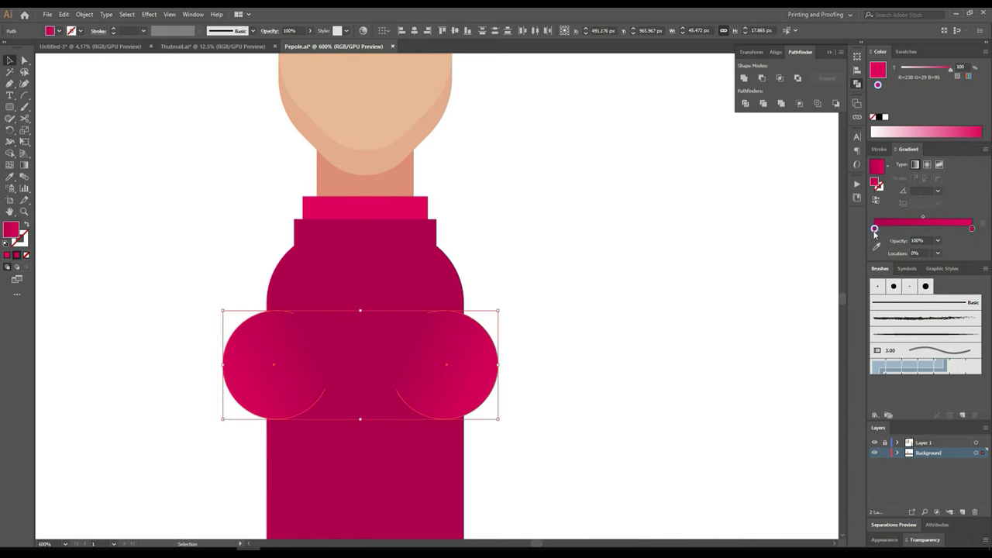
{"action": "left_click", "coordinate": [923, 241]}
{"action": "type", "text": "0"}
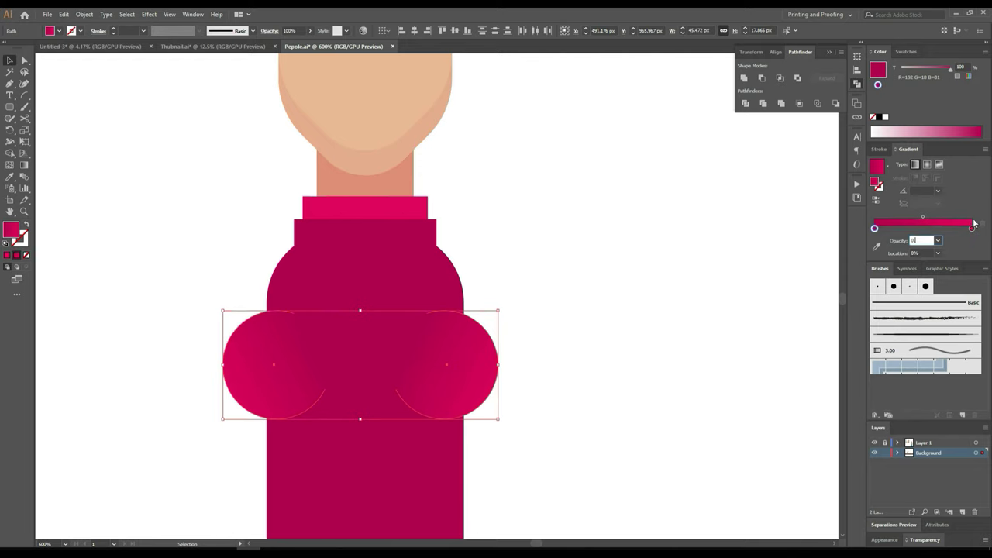
{"action": "left_click", "coordinate": [936, 241]}
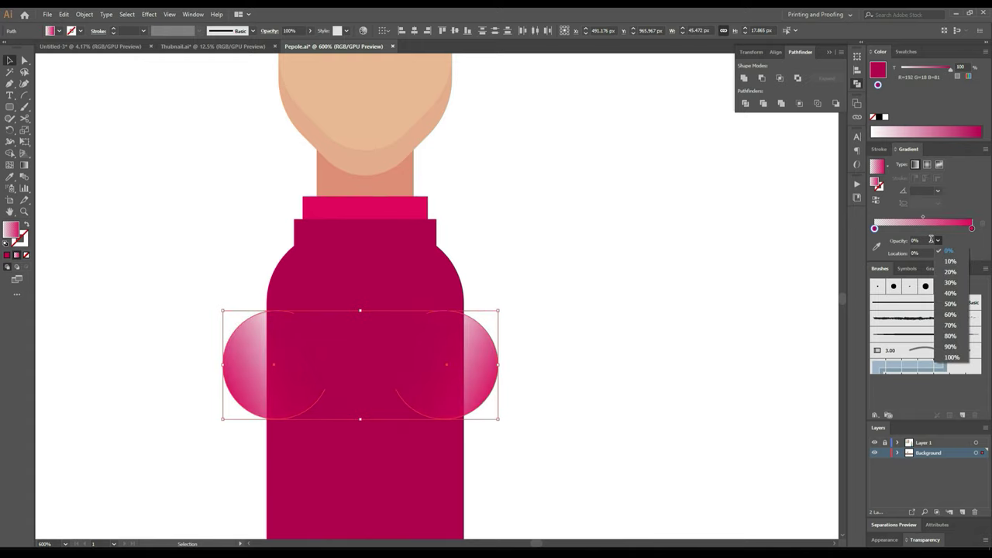
{"action": "left_click", "coordinate": [931, 240]}
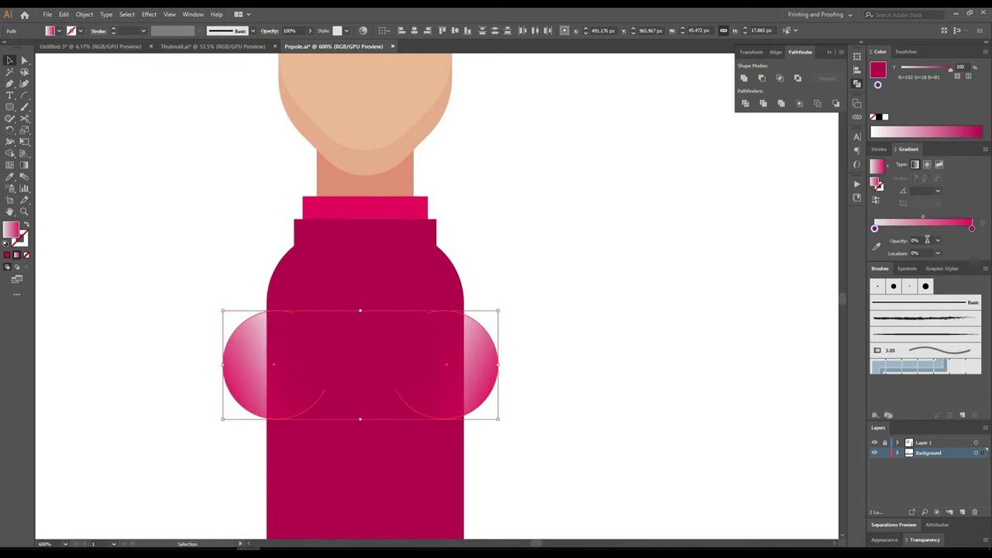
{"action": "left_click", "coordinate": [927, 240]}
{"action": "type", "text": "80"}
{"action": "key", "text": "Return"}
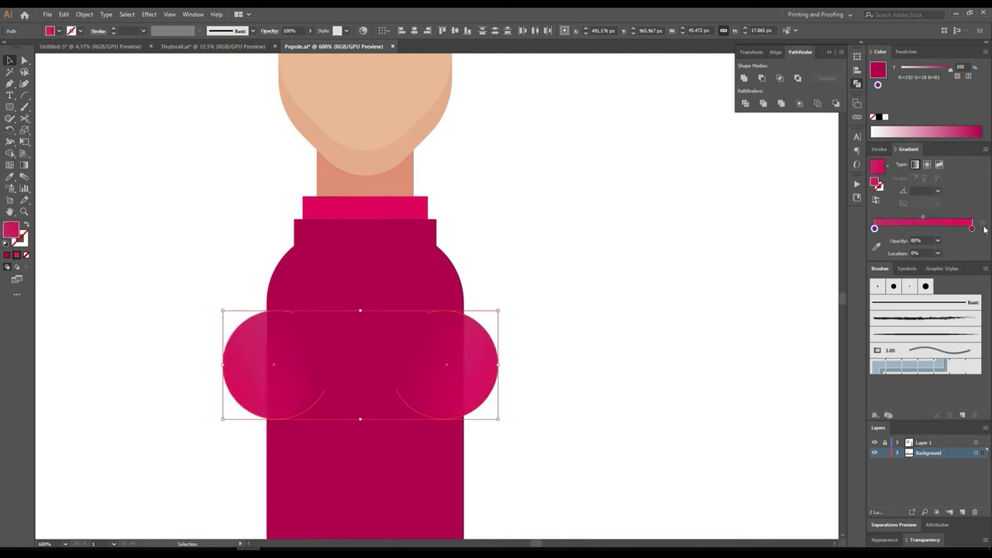
Step: Move the right gradient stop inward to about 64% and reset the left stop to 100% opacity
{"action": "mouse_move", "coordinate": [973, 229]}
{"action": "left_mouse_down"}
{"action": "mouse_move", "coordinate": [913, 228]}
{"action": "mouse_move", "coordinate": [934, 229]}
{"action": "left_mouse_up"}
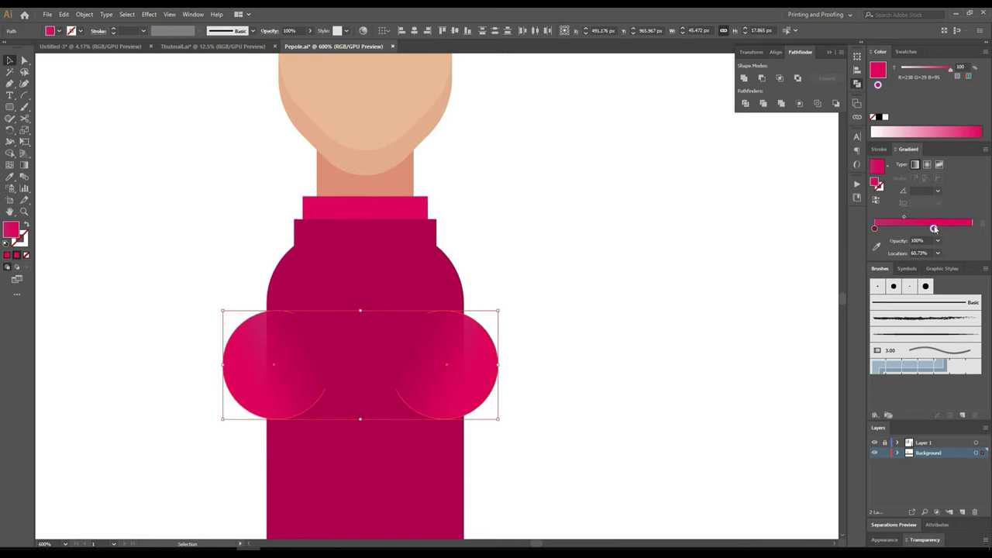
{"action": "left_click", "coordinate": [875, 229]}
{"action": "double_click", "coordinate": [916, 241]}
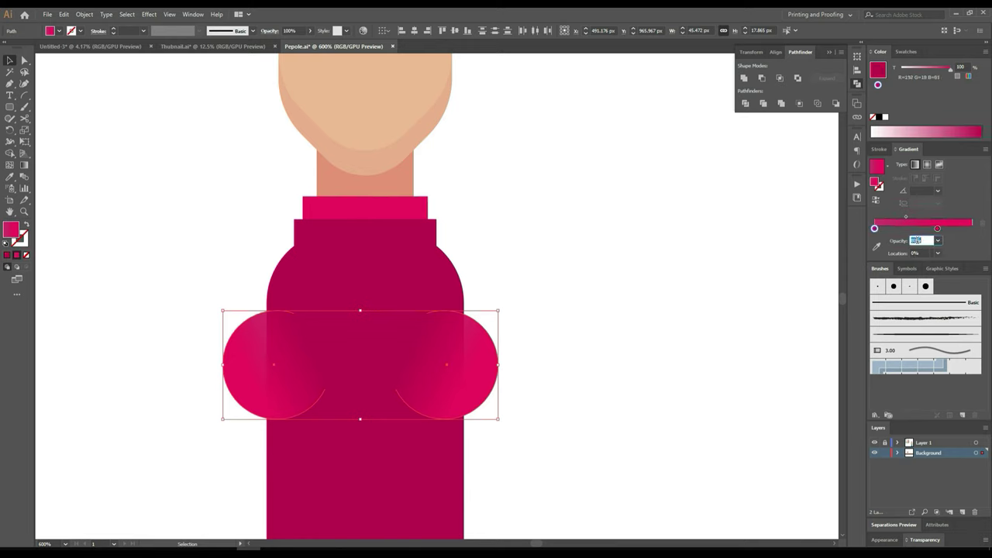
{"action": "type", "text": "0"}
{"action": "key", "text": "Return"}
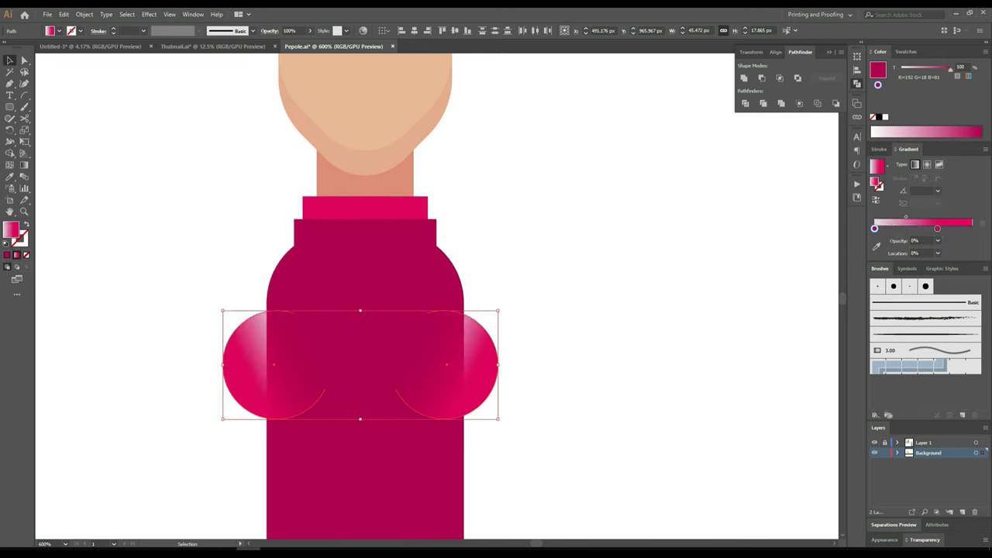
{"action": "left_click", "coordinate": [920, 239]}
{"action": "type", "text": "100"}
{"action": "key", "text": "Return"}
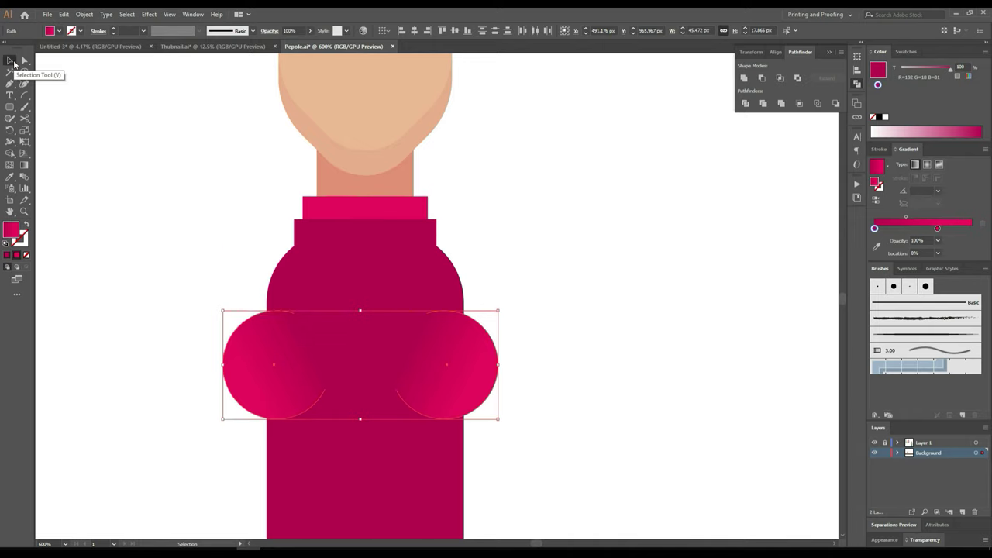
Step: Fine-tune the vertical position of both shoulder circles with arrow-key nudges
{"action": "key", "text": "shift+Up"}
{"action": "key", "text": "shift+Down"}
{"action": "key", "text": "Up"}
{"action": "key", "text": "Up"}
{"action": "key", "text": "Up"}
{"action": "key", "text": "Up"}
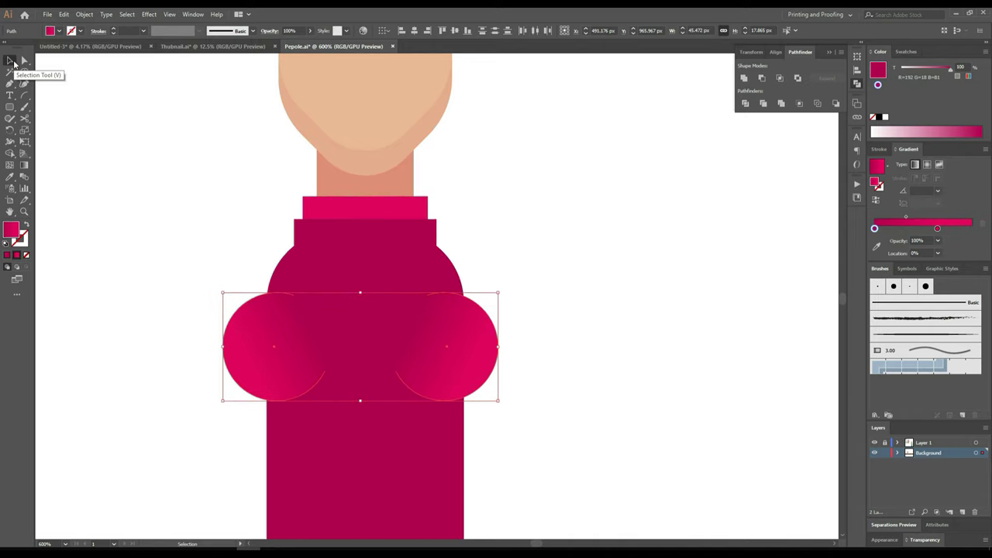
{"action": "key", "text": "Up"}
{"action": "key", "text": "Up"}
{"action": "key", "text": "Up"}
{"action": "key", "text": "Down"}
{"action": "key", "text": "Down"}
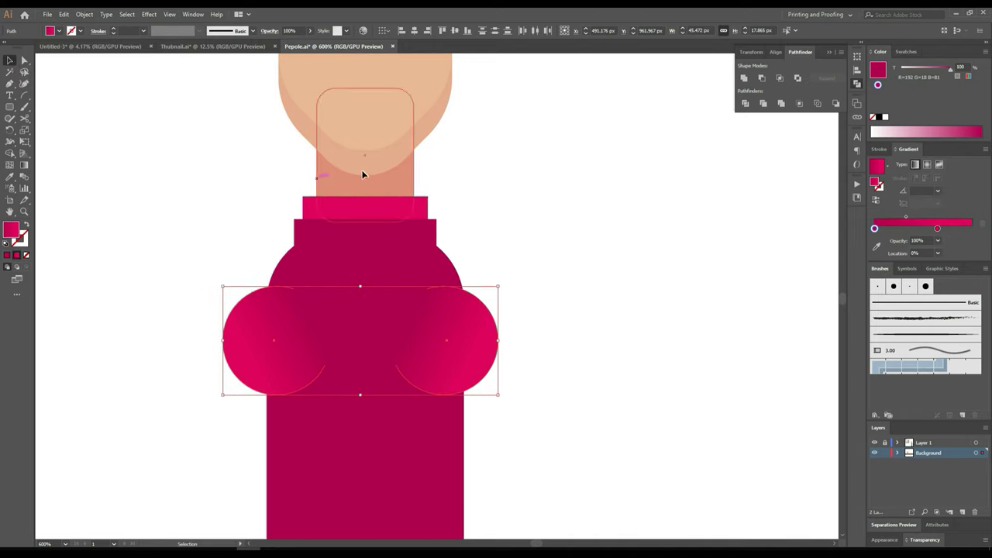
{"action": "left_click", "coordinate": [562, 224]}
Step: Move the left shoulder circle about 8 px right, tucked against the crimson torso
{"action": "scroll", "coordinate": [565, 219], "scroll_direction": "down", "scroll_amount": 2, "text": "alt"}
{"action": "scroll", "coordinate": [566, 219], "scroll_direction": "down", "scroll_amount": 2}
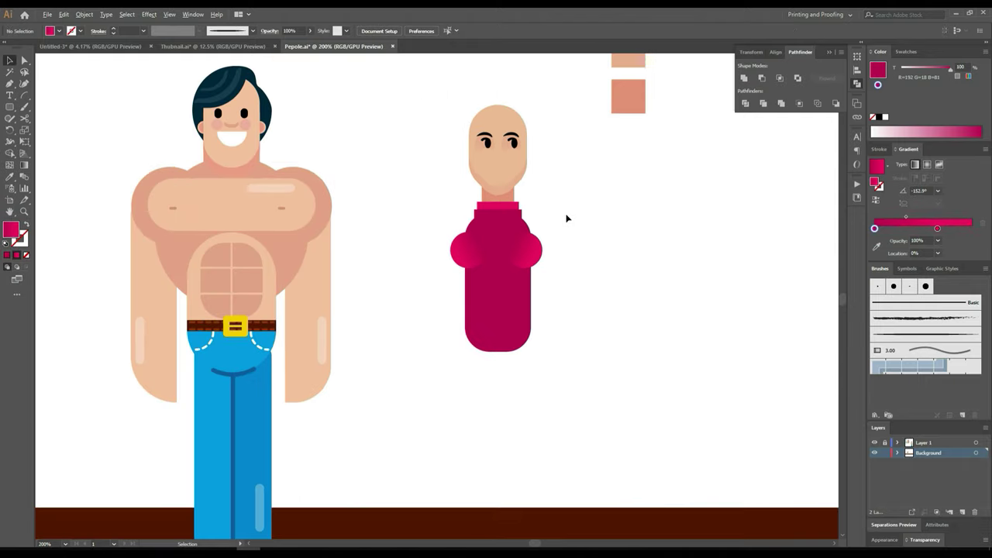
{"action": "scroll", "coordinate": [487, 215], "scroll_direction": "up", "scroll_amount": 4}
{"action": "left_click_drag", "start_coordinate": [431, 321], "coordinate": [454, 332]}
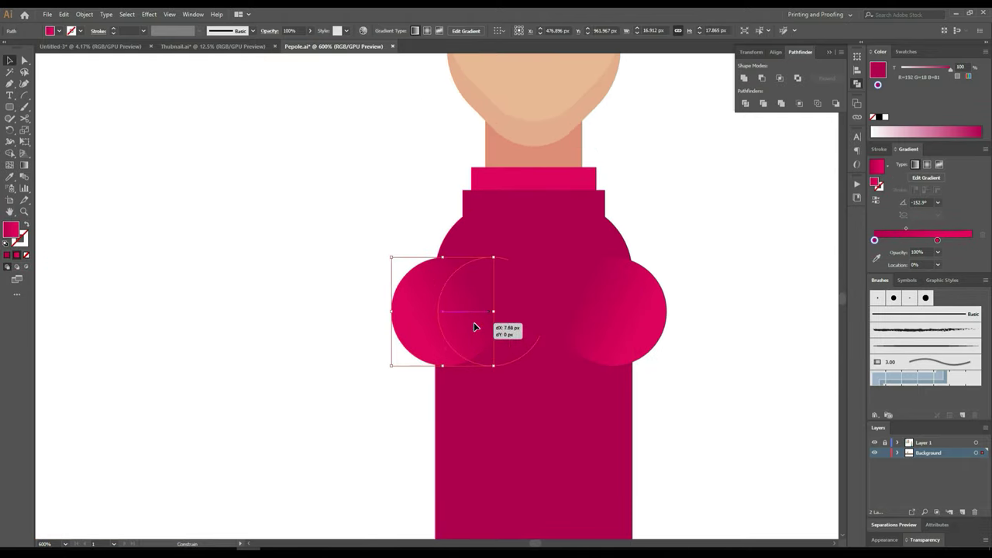
{"action": "left_click_drag", "start_coordinate": [454, 332], "coordinate": [475, 325]}
{"action": "key", "text": "a"}
{"action": "left_click", "coordinate": [634, 328], "text": "shift"}
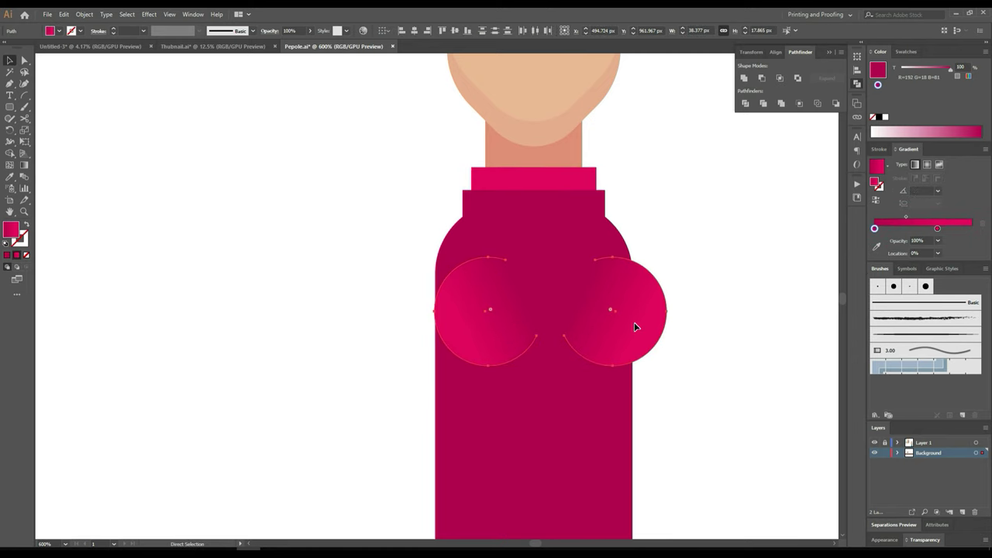
{"action": "key", "text": "v"}
{"action": "scroll", "coordinate": [651, 314], "scroll_direction": "down", "scroll_amount": 4}
{"action": "left_click", "coordinate": [645, 171]}
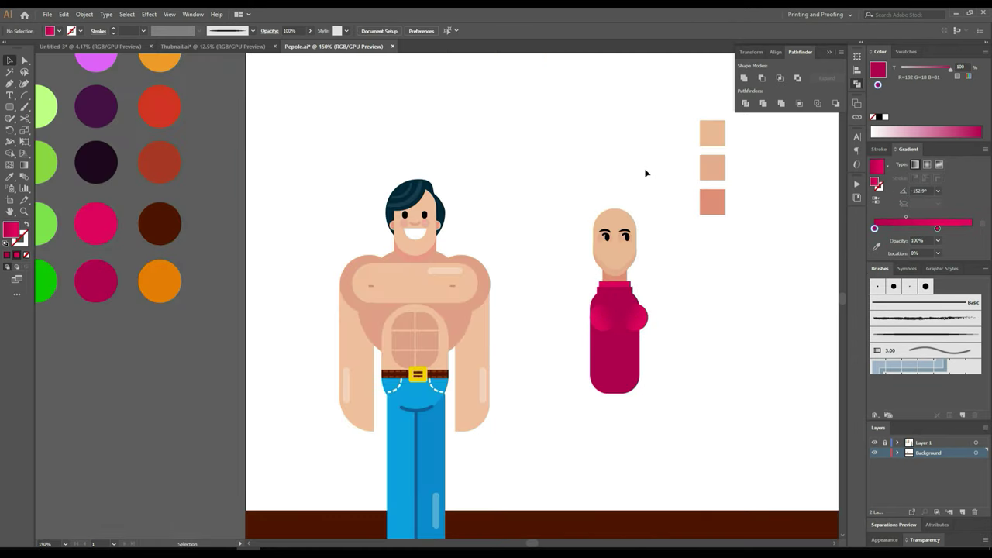
Step: Horizontally centre-align the bald figure's head, neck and pink body
{"action": "left_click", "coordinate": [622, 359]}
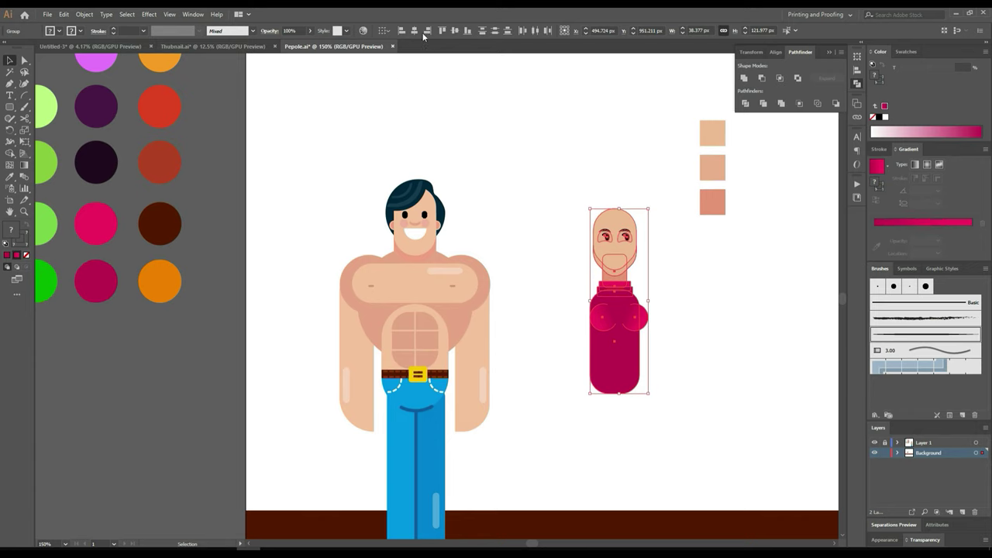
{"action": "left_click", "coordinate": [414, 31]}
{"action": "left_click", "coordinate": [648, 234]}
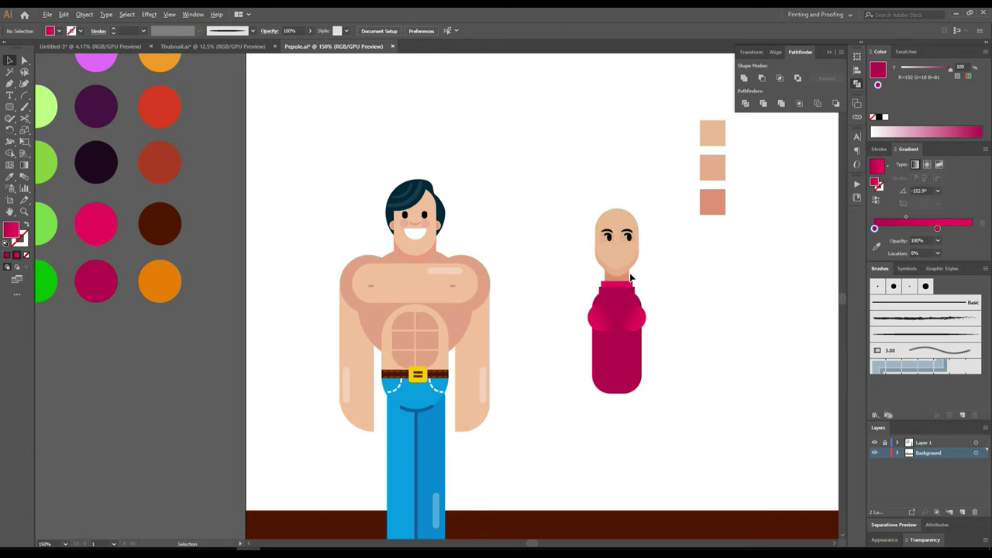
{"action": "scroll", "coordinate": [630, 278], "scroll_direction": "up", "scroll_amount": 4}
{"action": "left_click_drag", "start_coordinate": [633, 85], "coordinate": [598, 195]}
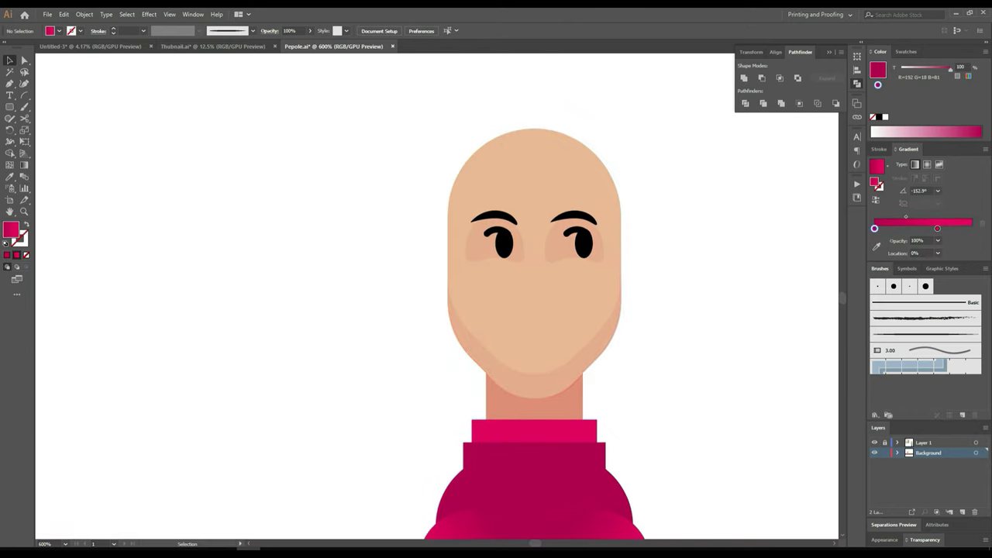
Step: Draw a rounded-rectangle bar across the face and eyedrop a salmon fill onto it
{"action": "left_click_drag", "start_coordinate": [9, 107], "coordinate": [65, 123]}
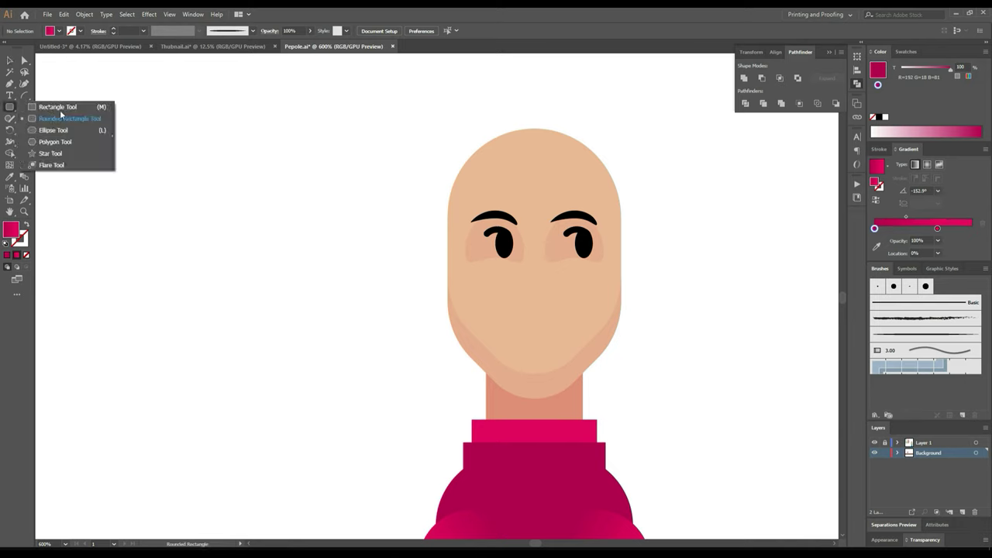
{"action": "left_click", "coordinate": [66, 123]}
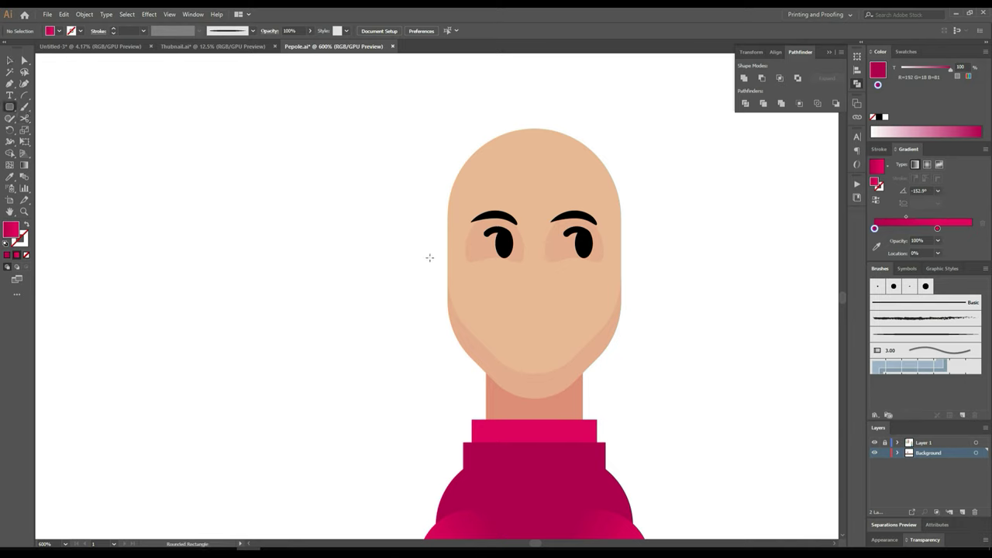
{"action": "mouse_move", "coordinate": [431, 260]}
{"action": "left_mouse_down"}
{"action": "mouse_move", "coordinate": [651, 295]}
{"action": "mouse_move", "coordinate": [443, 287]}
{"action": "left_mouse_up"}
{"action": "scroll", "coordinate": [442, 288], "scroll_direction": "down", "scroll_amount": 3}
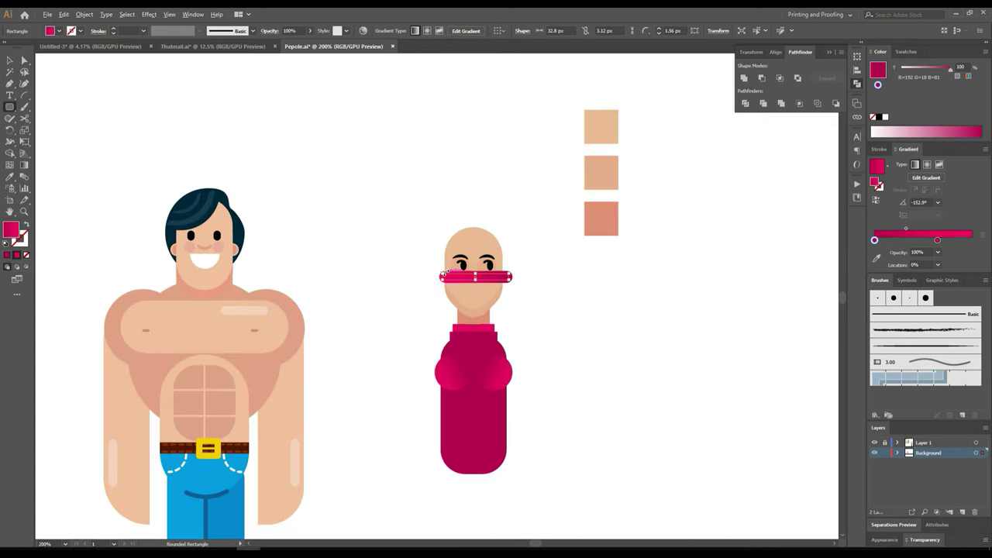
{"action": "left_click", "coordinate": [10, 176]}
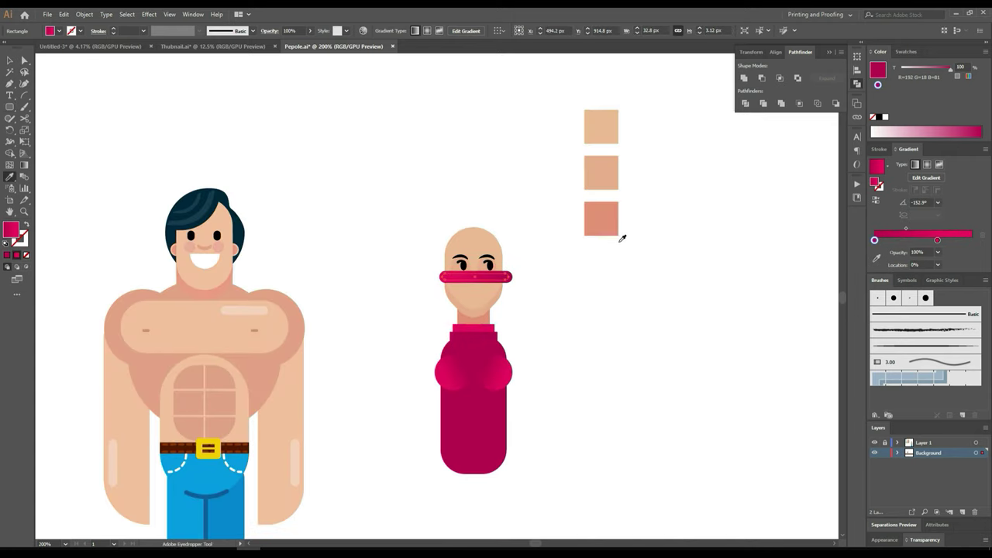
{"action": "left_click", "coordinate": [610, 216]}
{"action": "scroll", "coordinate": [492, 281], "scroll_direction": "up", "scroll_amount": 2}
{"action": "scroll", "coordinate": [492, 282], "scroll_direction": "up", "scroll_amount": 3}
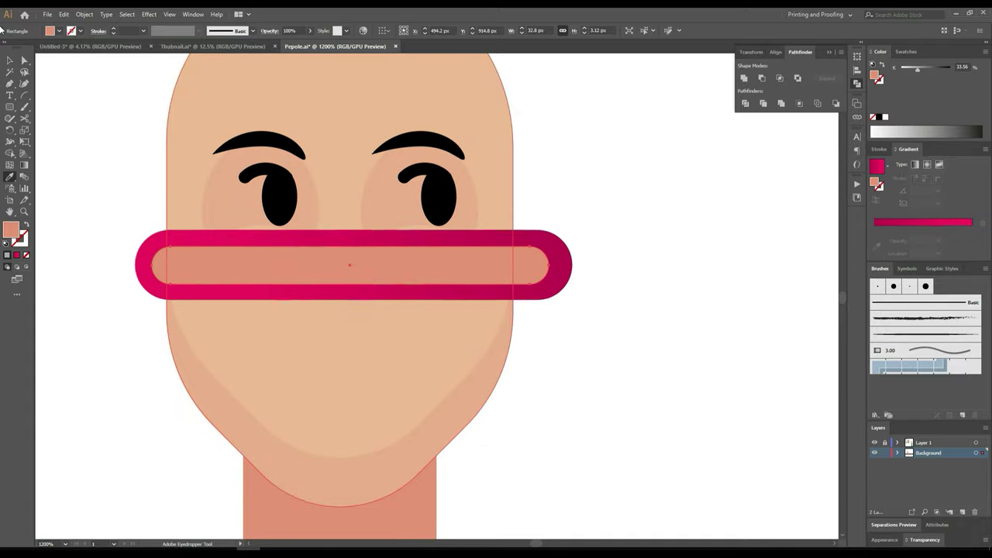
{"action": "left_click", "coordinate": [10, 61]}
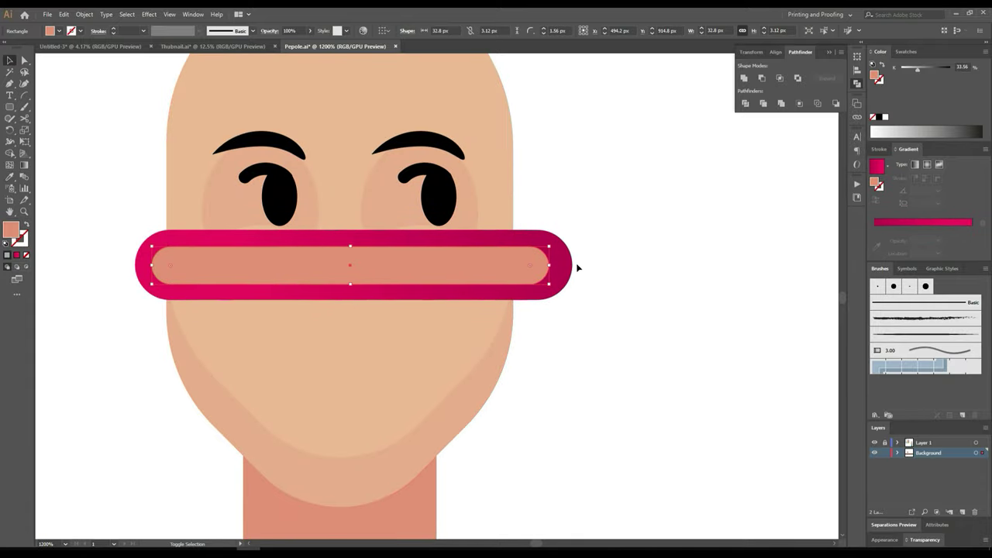
Step: Fill the outer bar with the top skin colour and the inner bar with the darker skin tone
{"action": "scroll", "coordinate": [717, 256], "scroll_direction": "down", "scroll_amount": 3}
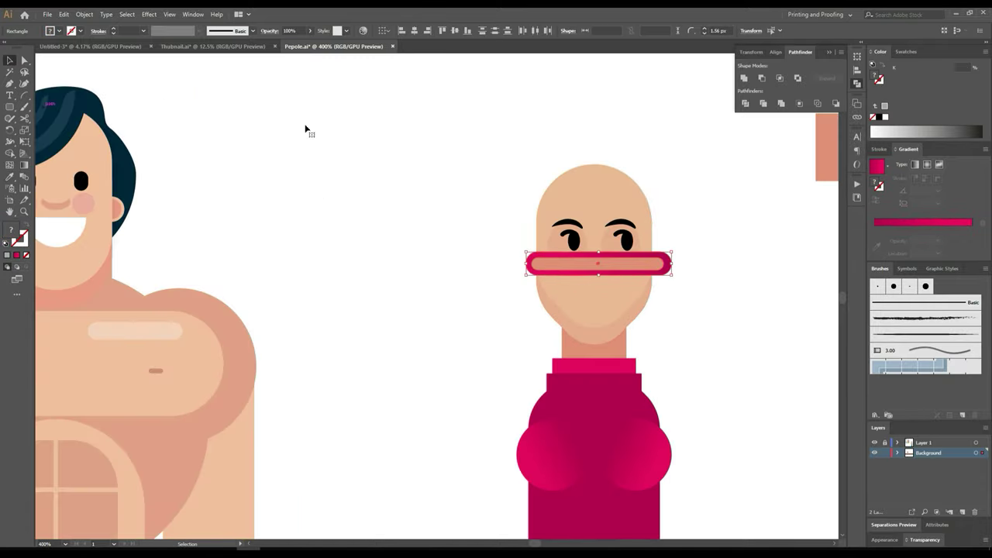
{"action": "left_click_drag", "start_coordinate": [699, 160], "coordinate": [383, 328]}
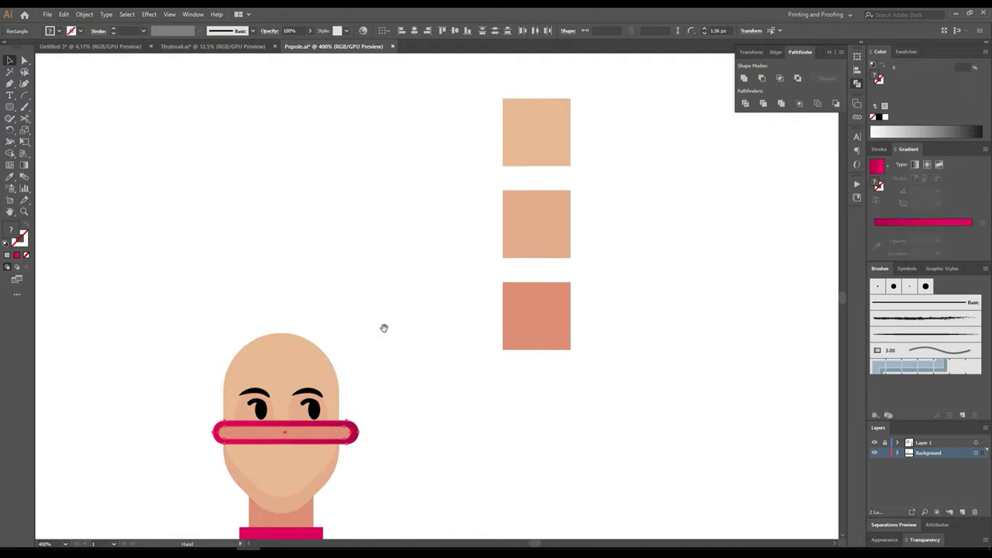
{"action": "left_click", "coordinate": [12, 176]}
{"action": "left_click", "coordinate": [521, 148]}
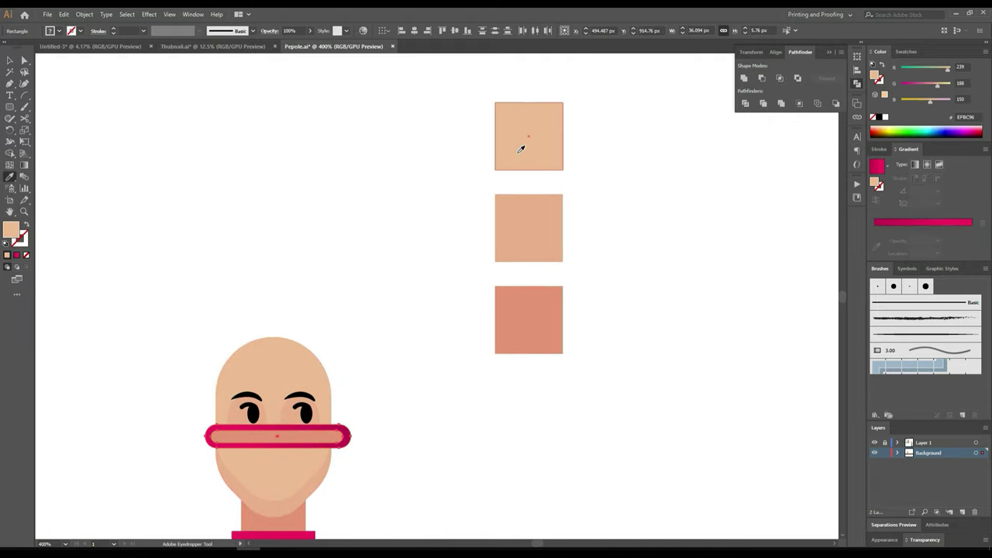
{"action": "left_click", "coordinate": [23, 62]}
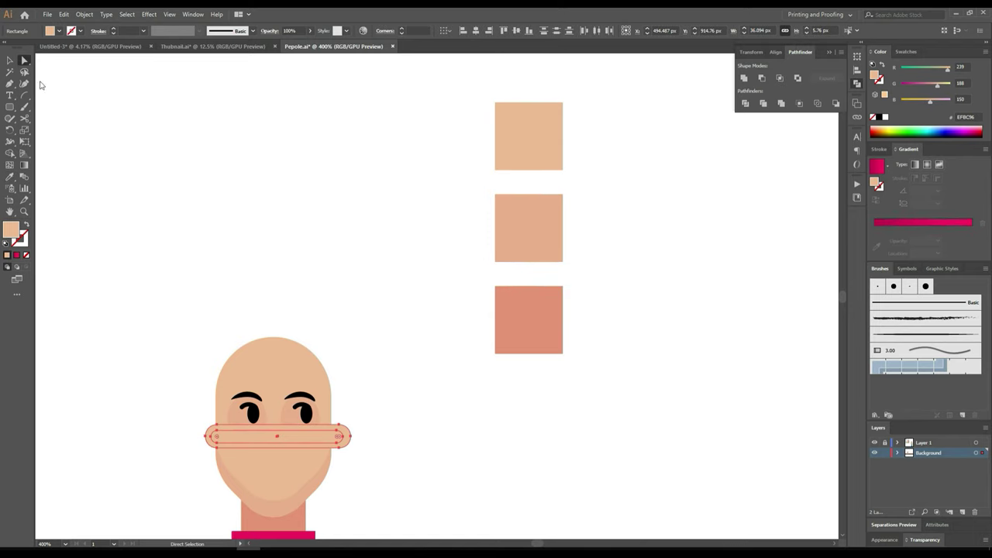
{"action": "left_click", "coordinate": [262, 282]}
{"action": "left_click", "coordinate": [324, 440]}
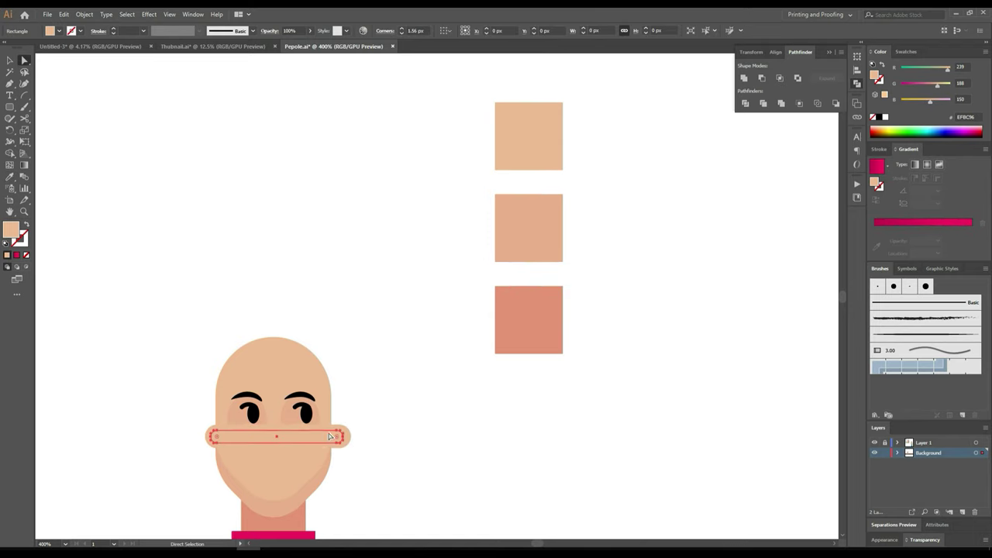
{"action": "left_click", "coordinate": [10, 177]}
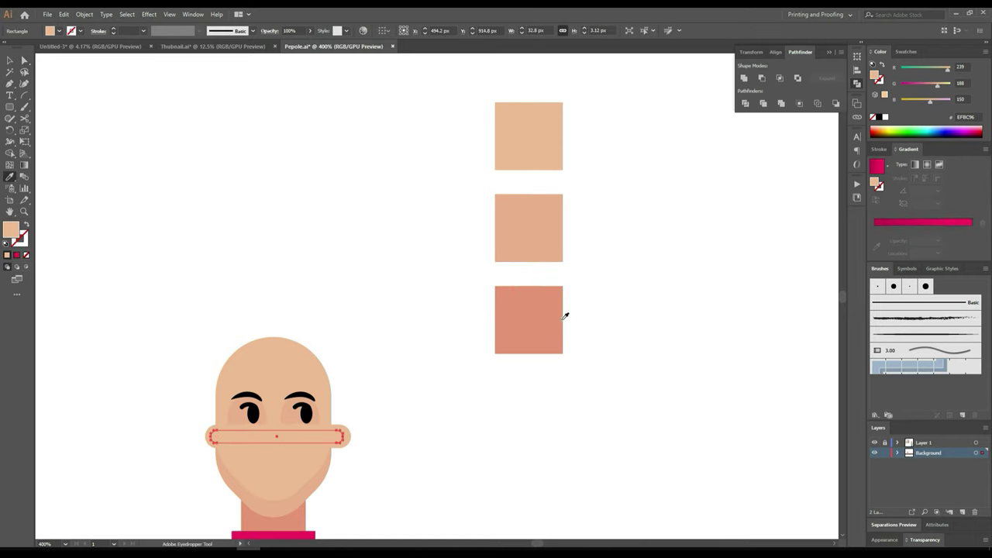
{"action": "left_click", "coordinate": [537, 293]}
{"action": "left_click", "coordinate": [9, 60]}
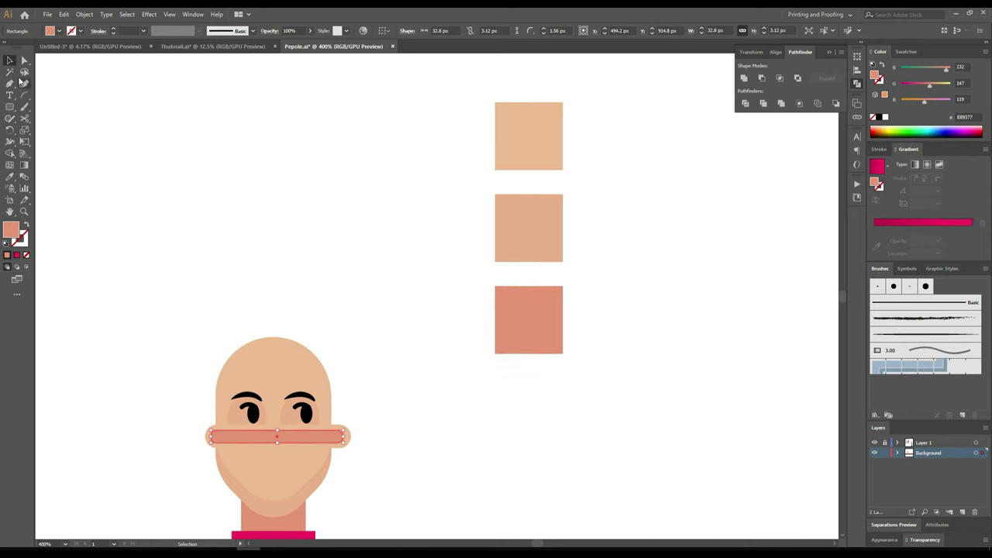
Step: Widen the inner bar on both sides so the ears poke out further
{"action": "scroll", "coordinate": [284, 491], "scroll_direction": "up", "scroll_amount": 2}
{"action": "scroll", "coordinate": [284, 491], "scroll_direction": "up", "scroll_amount": 1}
{"action": "scroll", "coordinate": [507, 321], "scroll_direction": "down", "scroll_amount": 1}
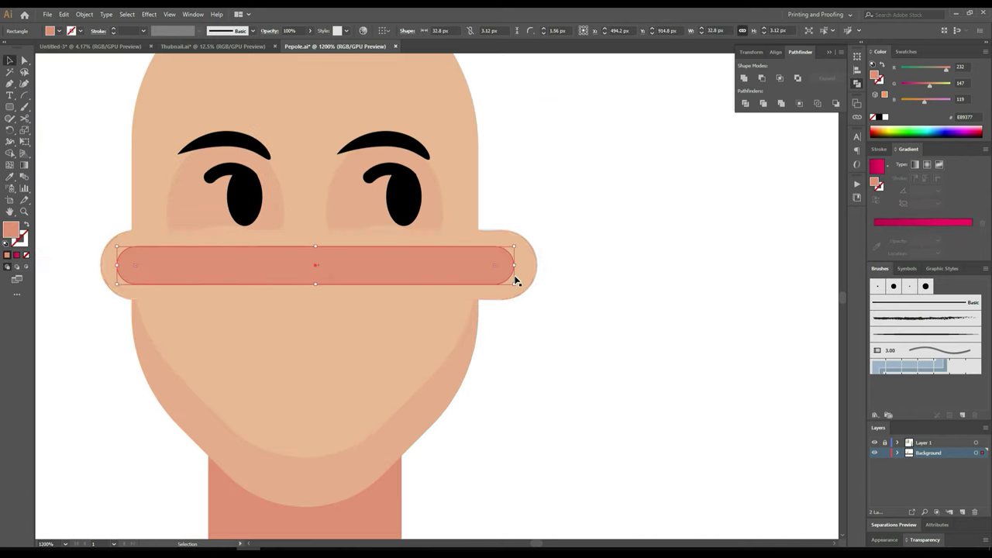
{"action": "left_click_drag", "start_coordinate": [514, 266], "coordinate": [525, 266]}
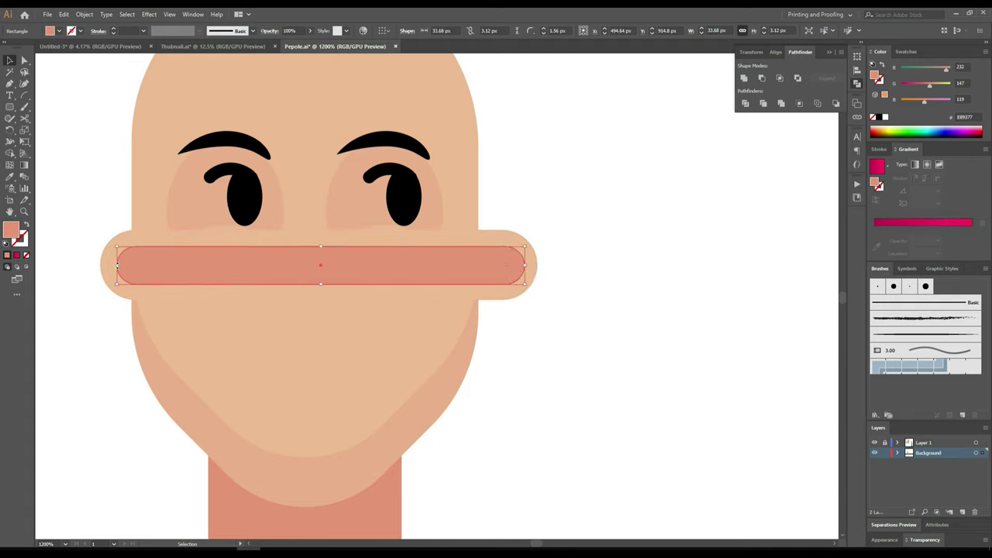
{"action": "left_click_drag", "start_coordinate": [116, 266], "coordinate": [113, 265]}
{"action": "left_click", "coordinate": [574, 341]}
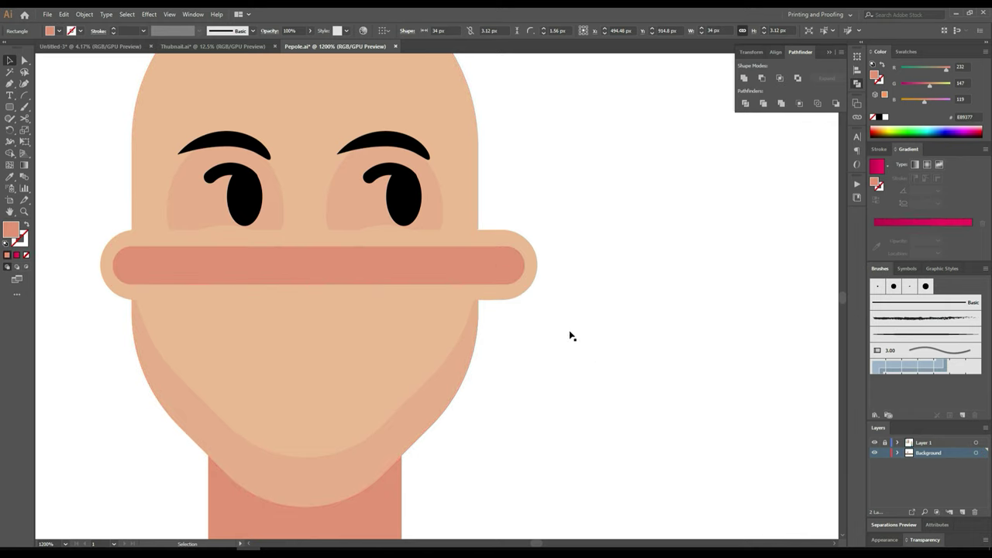
Step: Send both bar shapes to the back behind the face and group them as ears
{"action": "mouse_move", "coordinate": [560, 231]}
{"action": "left_mouse_down"}
{"action": "mouse_move", "coordinate": [490, 323]}
{"action": "mouse_move", "coordinate": [500, 320]}
{"action": "left_mouse_up"}
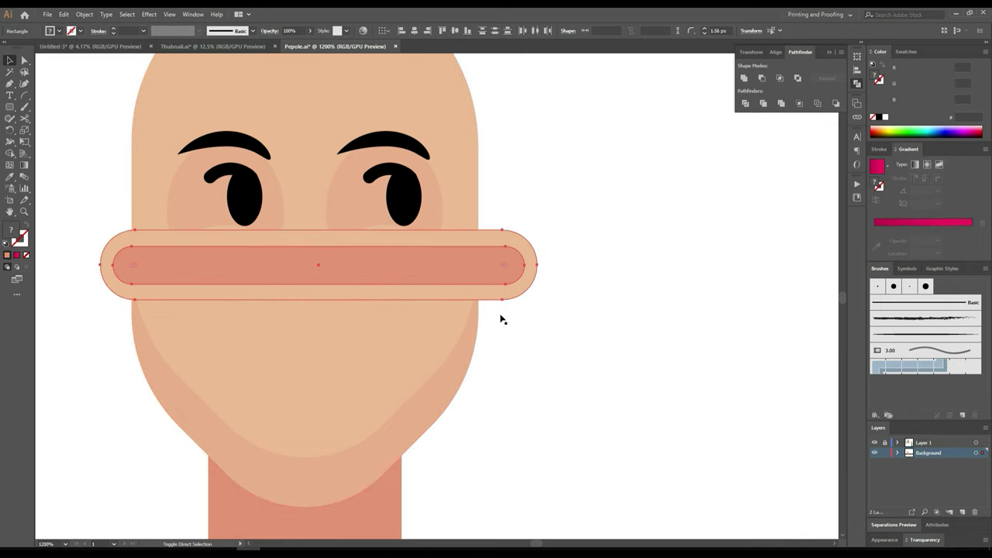
{"action": "key", "text": "v"}
{"action": "key", "text": "ctrl+shift+bracketleft"}
{"action": "key", "text": "Left"}
{"action": "key", "text": "Left"}
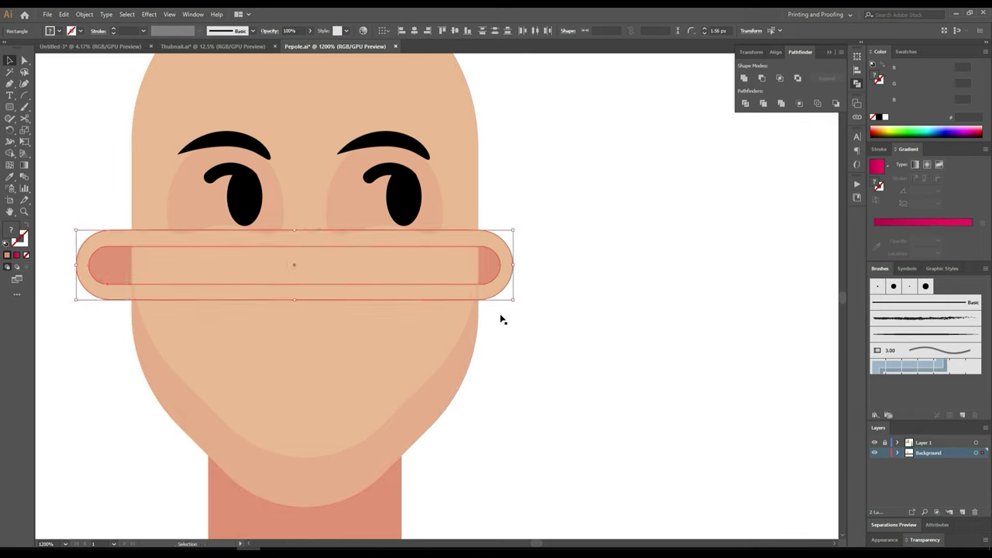
{"action": "key", "text": "Right"}
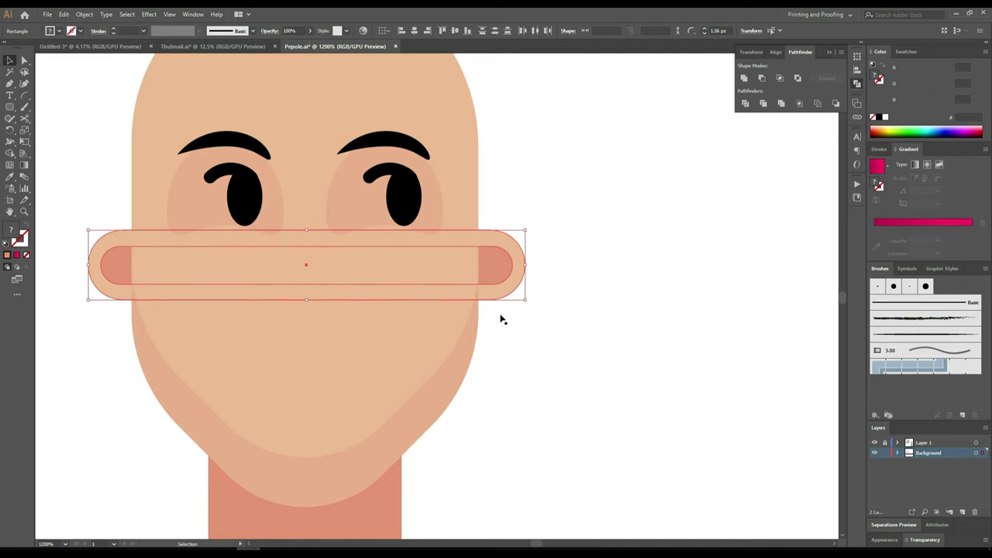
{"action": "key", "text": "ctrl+g"}
Step: Centre the ears horizontally on the whole pink figure
{"action": "scroll", "coordinate": [673, 288], "scroll_direction": "down", "scroll_amount": 1}
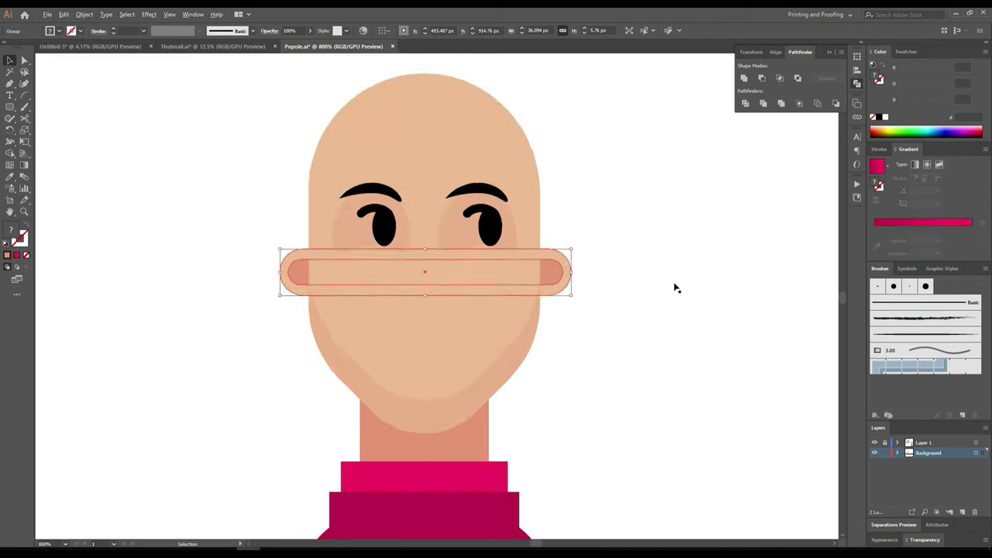
{"action": "scroll", "coordinate": [672, 288], "scroll_direction": "down", "scroll_amount": 4}
{"action": "left_click_drag", "start_coordinate": [643, 314], "coordinate": [595, 204]}
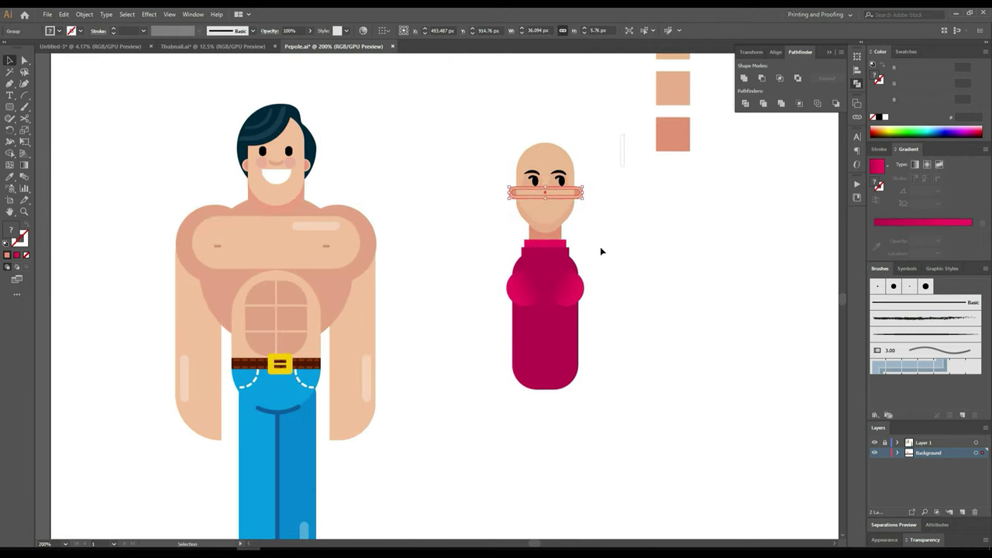
{"action": "key", "text": "ctrl+a"}
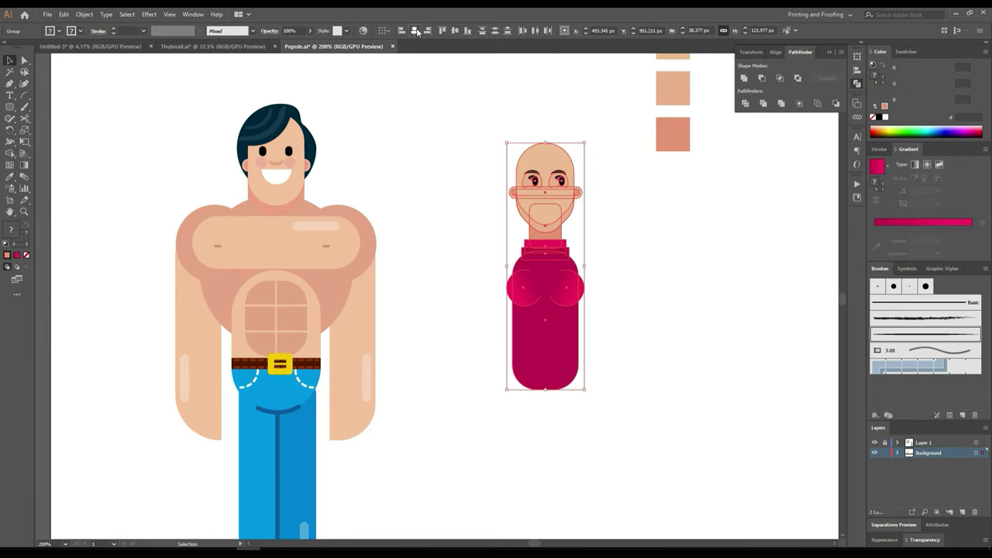
{"action": "key", "text": "ctrl+g"}
{"action": "left_click", "coordinate": [673, 236]}
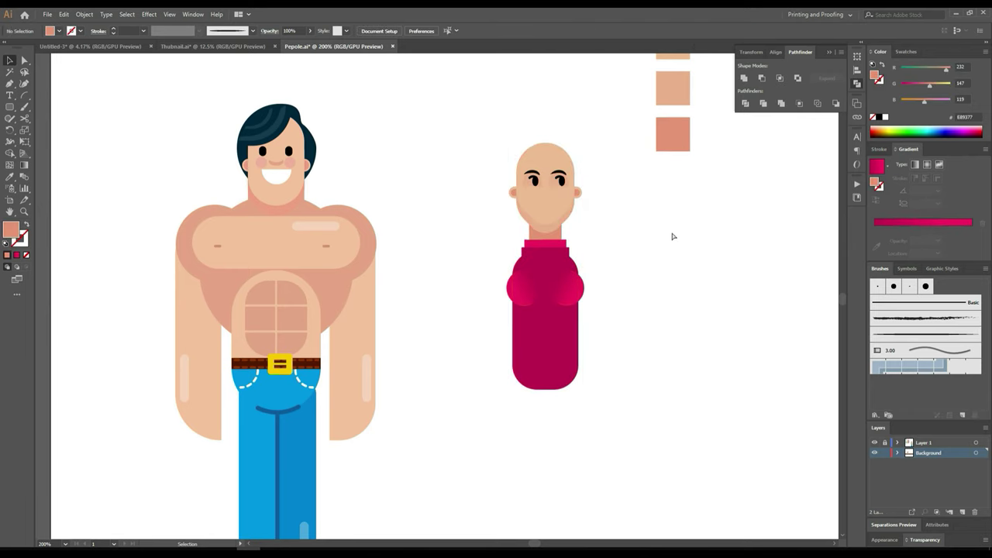
Step: Draw a tall rounded rectangle over the head and send it behind the face as hair
{"action": "scroll", "coordinate": [587, 148], "scroll_direction": "up", "scroll_amount": 5}
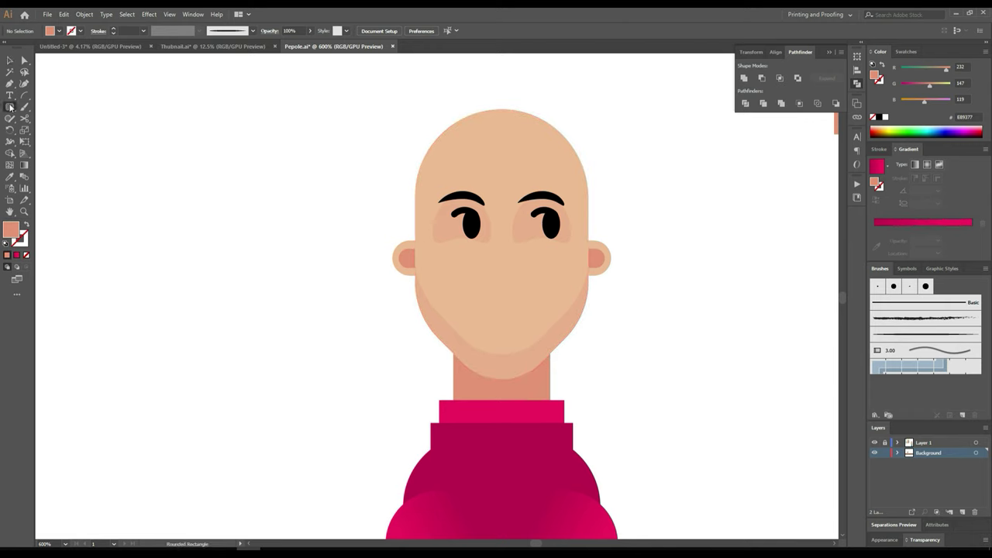
{"action": "left_click_drag", "start_coordinate": [10, 106], "coordinate": [92, 122]}
{"action": "mouse_move", "coordinate": [403, 91]}
{"action": "left_mouse_down"}
{"action": "mouse_move", "coordinate": [518, 330]}
{"action": "mouse_move", "coordinate": [601, 404]}
{"action": "left_mouse_up"}
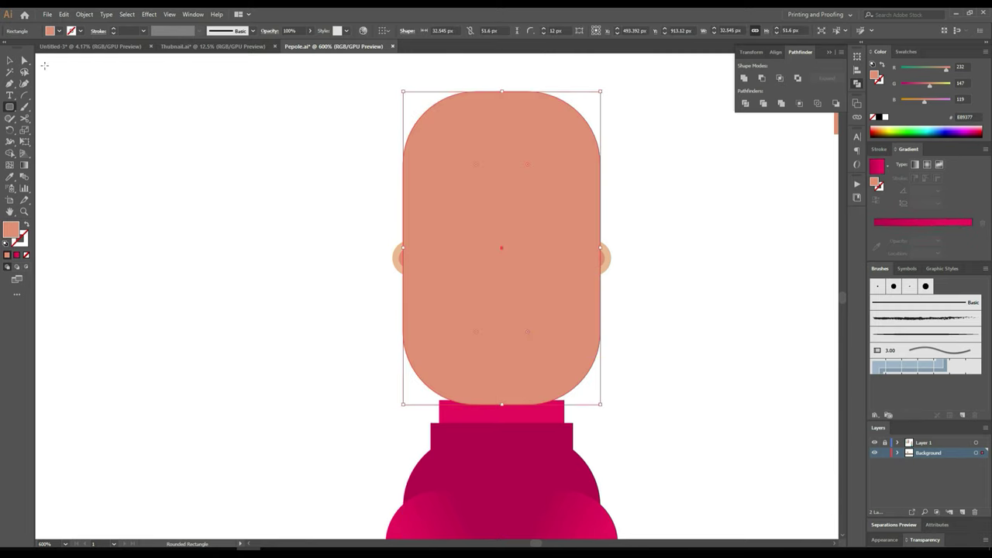
{"action": "left_click", "coordinate": [10, 61]}
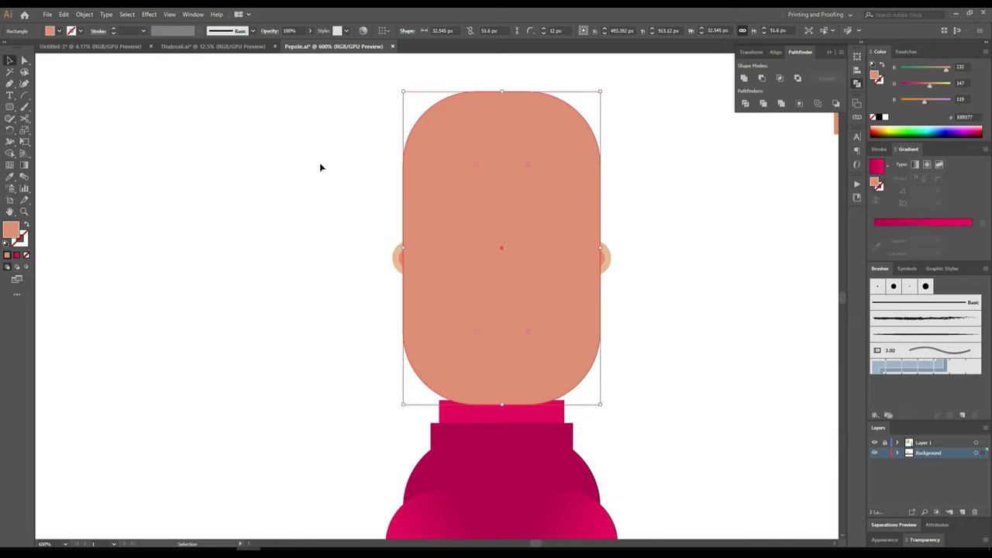
{"action": "key", "text": "ctrl+shift+bracketleft"}
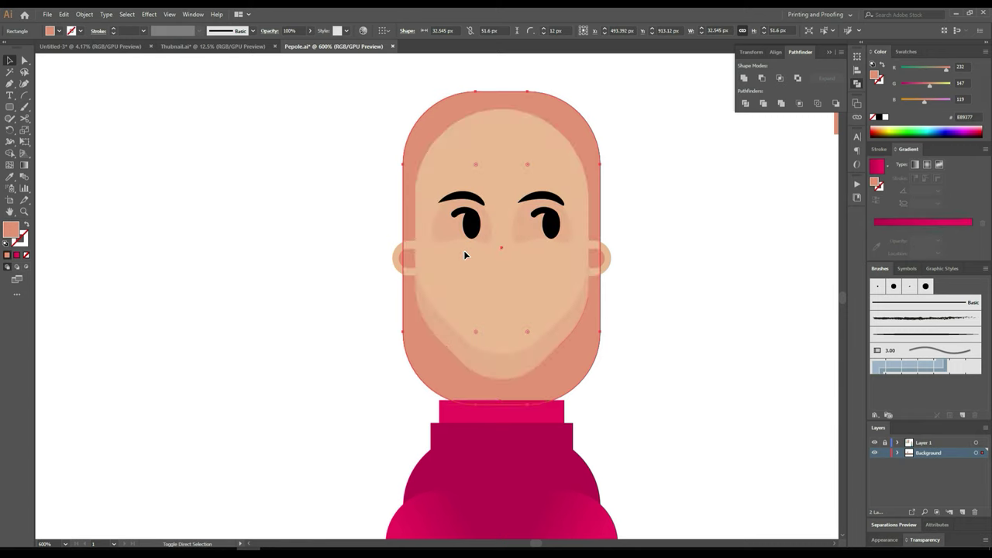
Step: Recolour the hair orange by eyedropping the orange colour circle
{"action": "scroll", "coordinate": [465, 254], "scroll_direction": "down", "scroll_amount": 3}
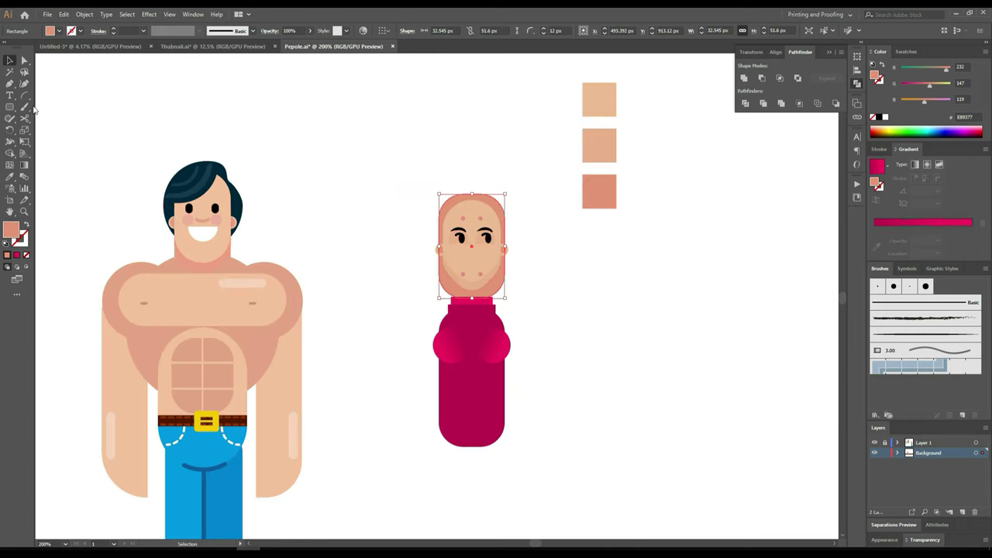
{"action": "left_click_drag", "start_coordinate": [92, 120], "coordinate": [468, 287]}
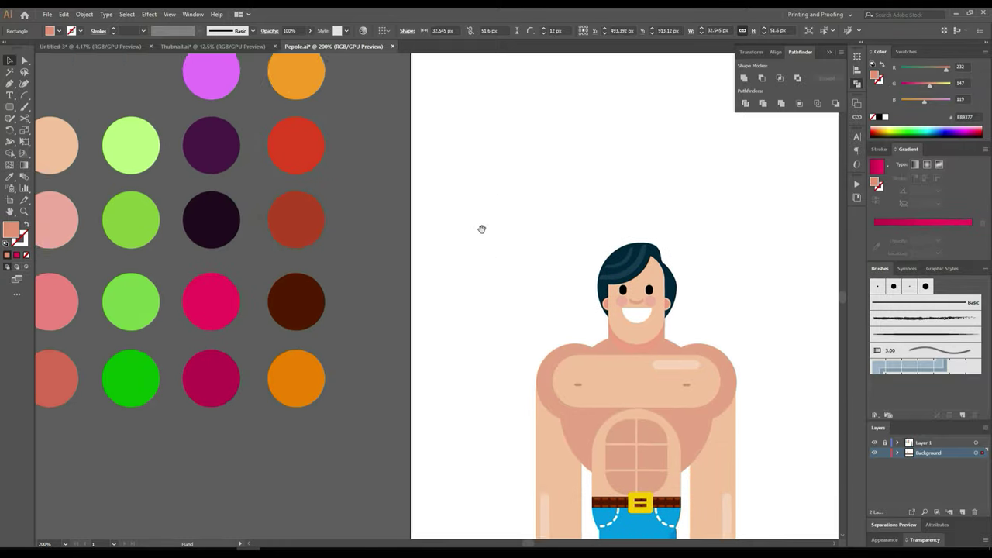
{"action": "left_click", "coordinate": [10, 177]}
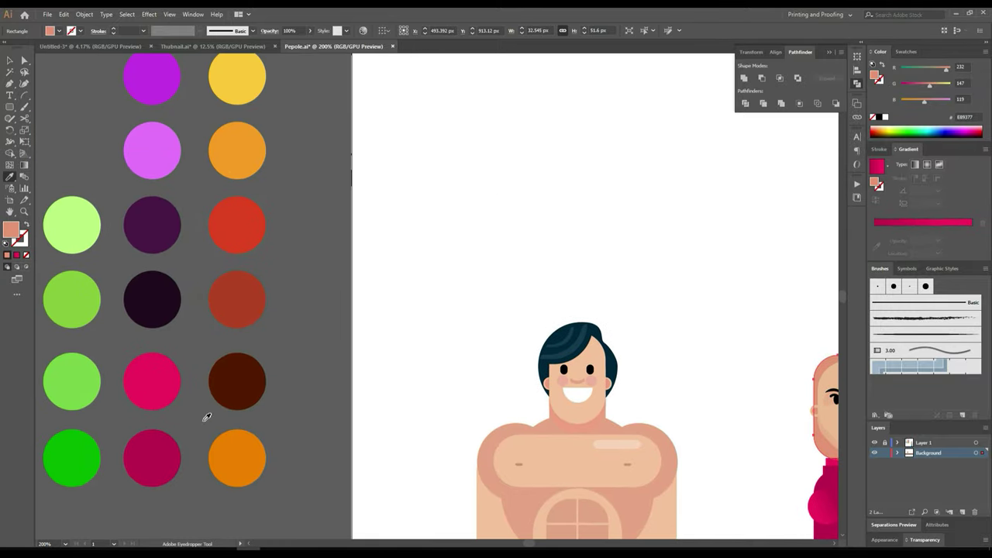
{"action": "left_click", "coordinate": [223, 454]}
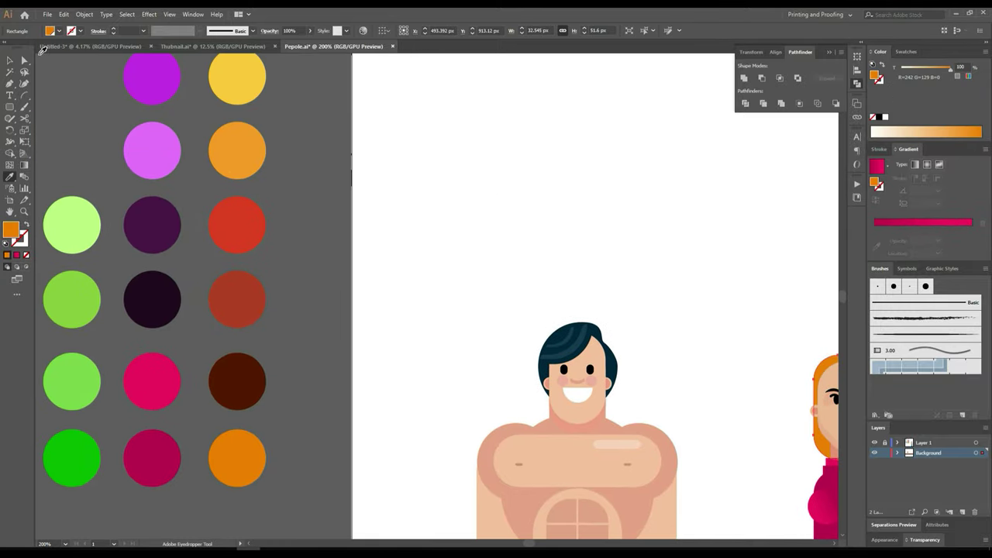
{"action": "left_click", "coordinate": [9, 60]}
Step: Round the hair's top corners further by dragging the corner widget with Direct Selection
{"action": "left_click_drag", "start_coordinate": [501, 215], "coordinate": [221, 155]}
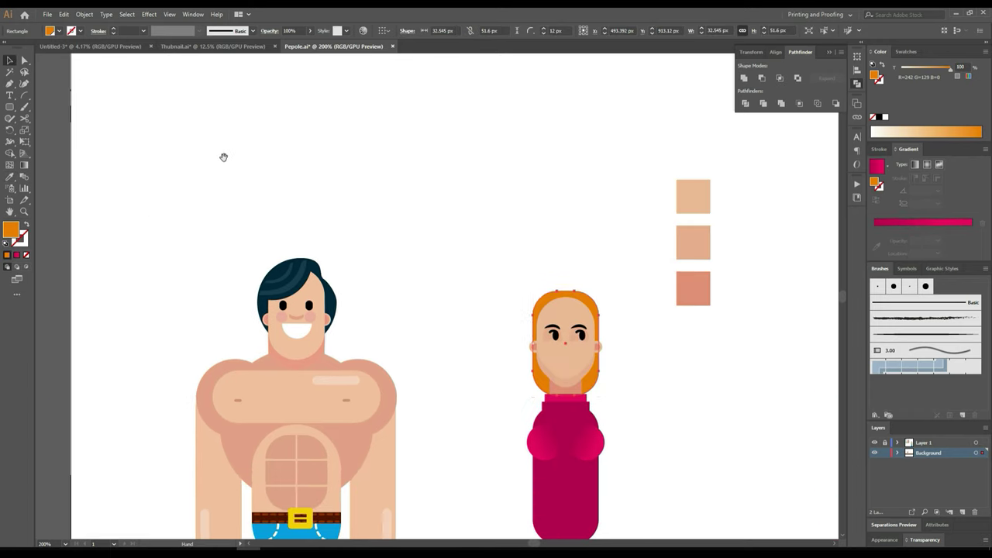
{"action": "scroll", "coordinate": [547, 314], "scroll_direction": "up", "scroll_amount": 4}
{"action": "scroll", "coordinate": [547, 315], "scroll_direction": "down", "scroll_amount": 3}
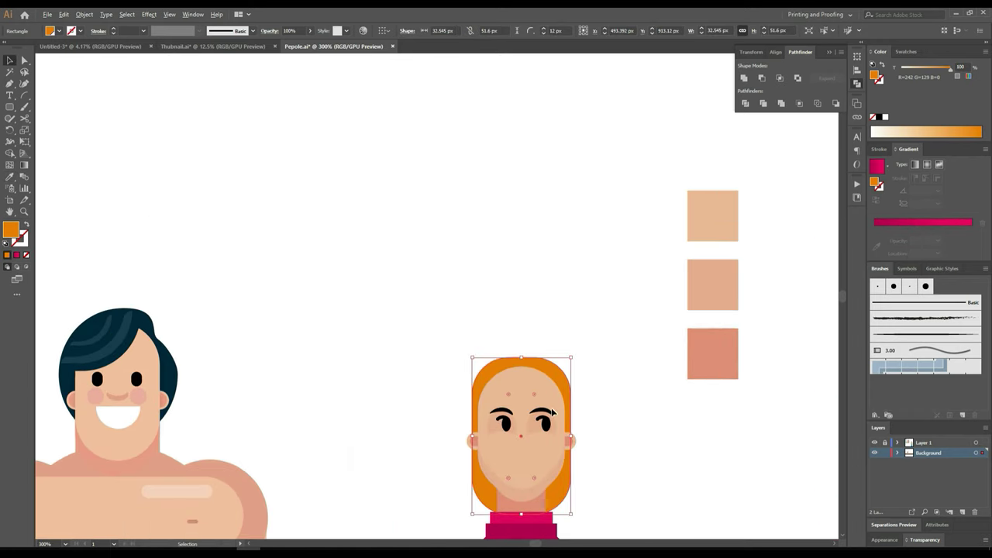
{"action": "scroll", "coordinate": [517, 438], "scroll_direction": "up", "scroll_amount": 2}
{"action": "scroll", "coordinate": [518, 437], "scroll_direction": "up", "scroll_amount": 1}
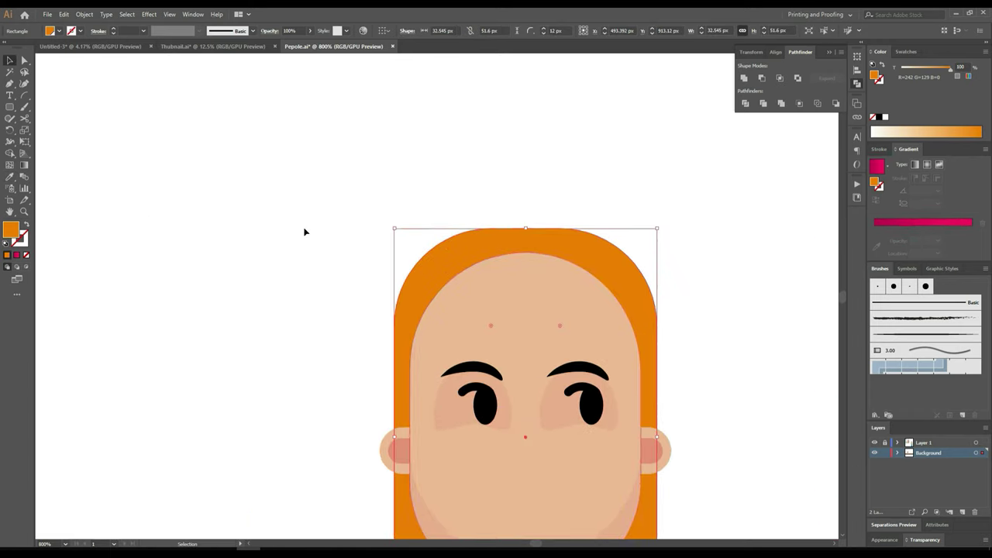
{"action": "left_click", "coordinate": [25, 60]}
{"action": "left_click", "coordinate": [460, 248]}
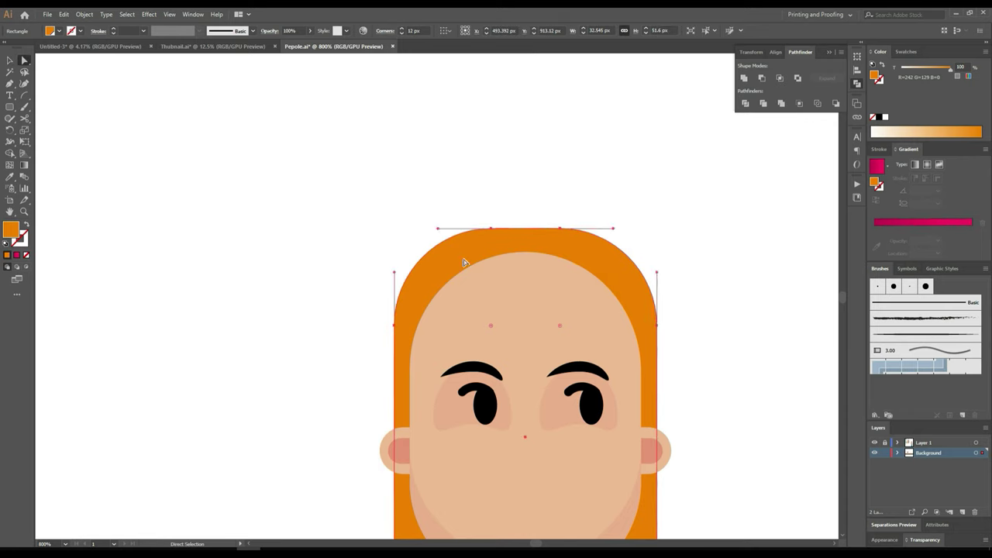
{"action": "left_click", "coordinate": [489, 327]}
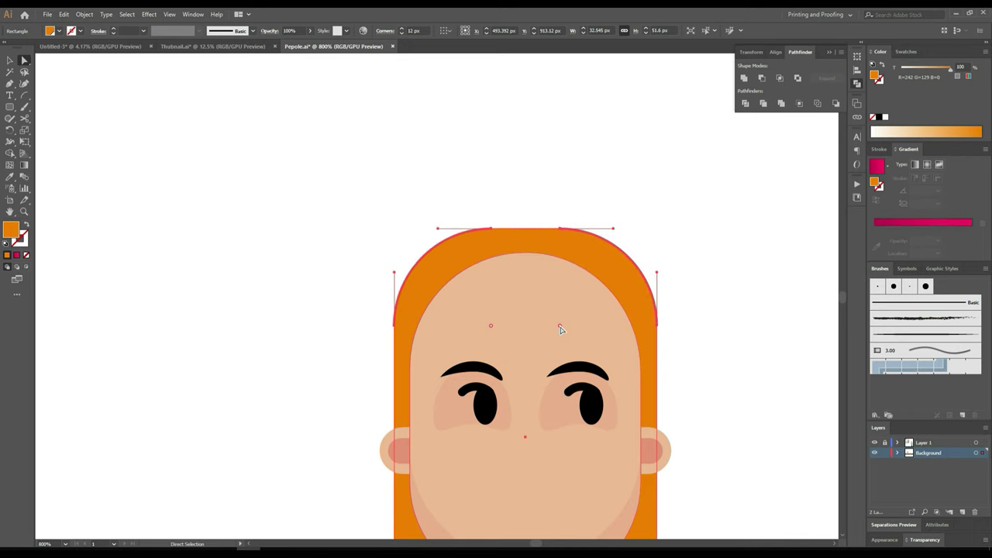
{"action": "left_click_drag", "start_coordinate": [561, 329], "coordinate": [523, 383]}
{"action": "scroll", "coordinate": [697, 313], "scroll_direction": "down", "scroll_amount": 3}
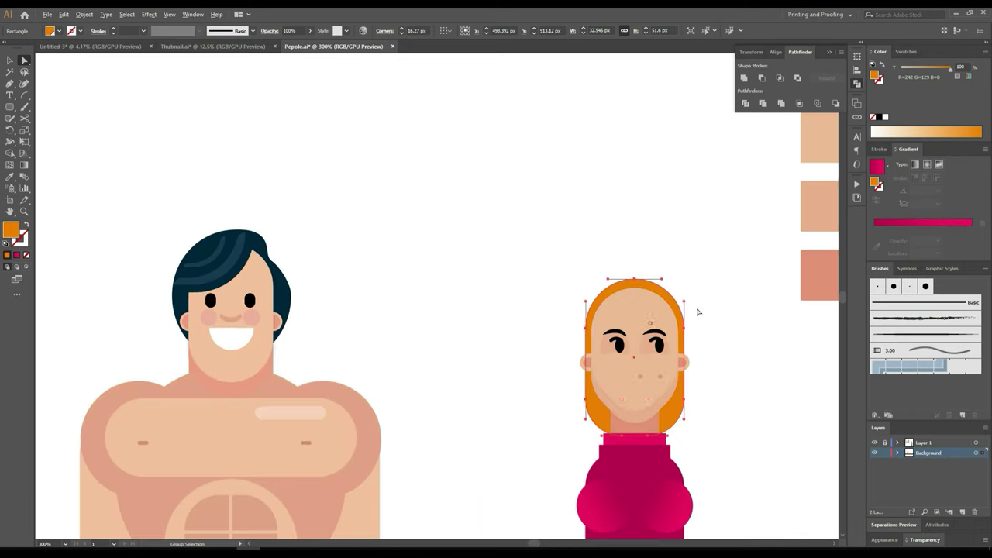
{"action": "scroll", "coordinate": [736, 434], "scroll_direction": "up", "scroll_amount": 3}
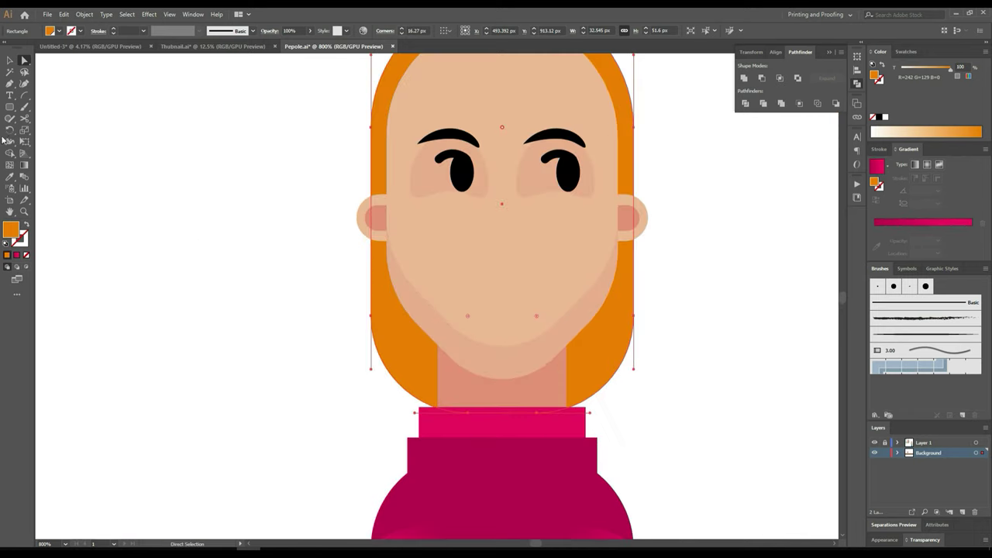
{"action": "left_click_drag", "start_coordinate": [9, 108], "coordinate": [63, 130]}
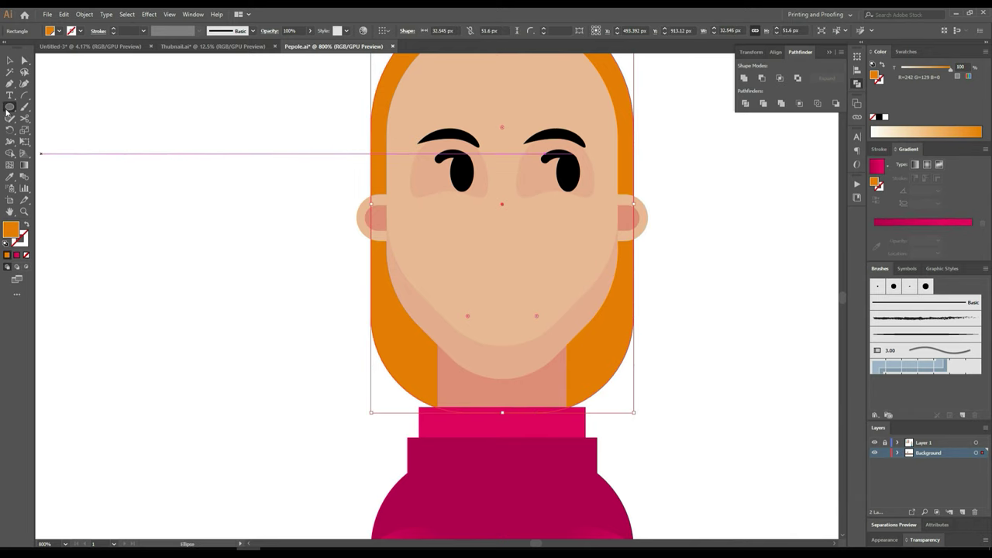
Step: Draw an orange rounded bar across the chin and send it backward behind the face
{"action": "left_click_drag", "start_coordinate": [9, 109], "coordinate": [75, 119]}
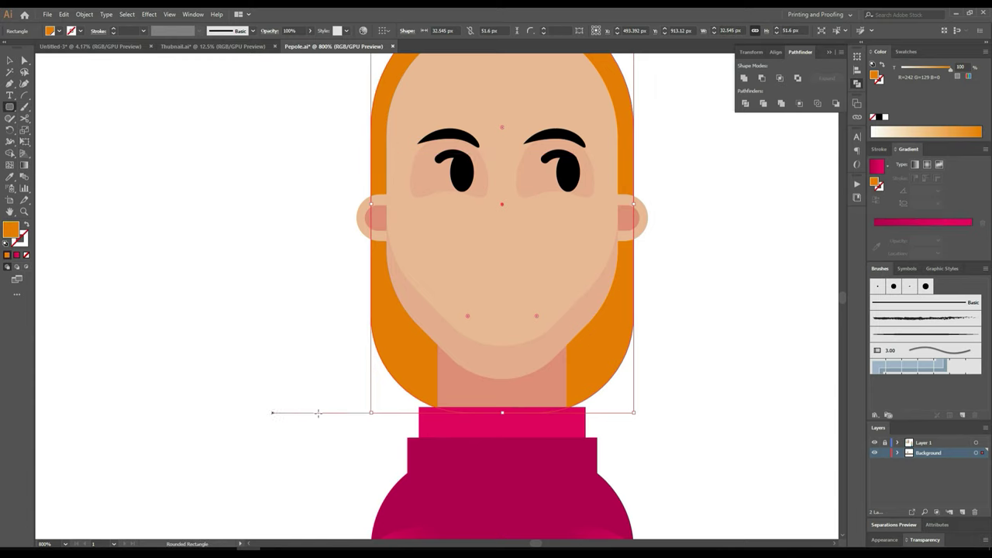
{"action": "mouse_move", "coordinate": [273, 412]}
{"action": "left_mouse_down"}
{"action": "mouse_move", "coordinate": [721, 313]}
{"action": "mouse_move", "coordinate": [713, 301]}
{"action": "left_mouse_up"}
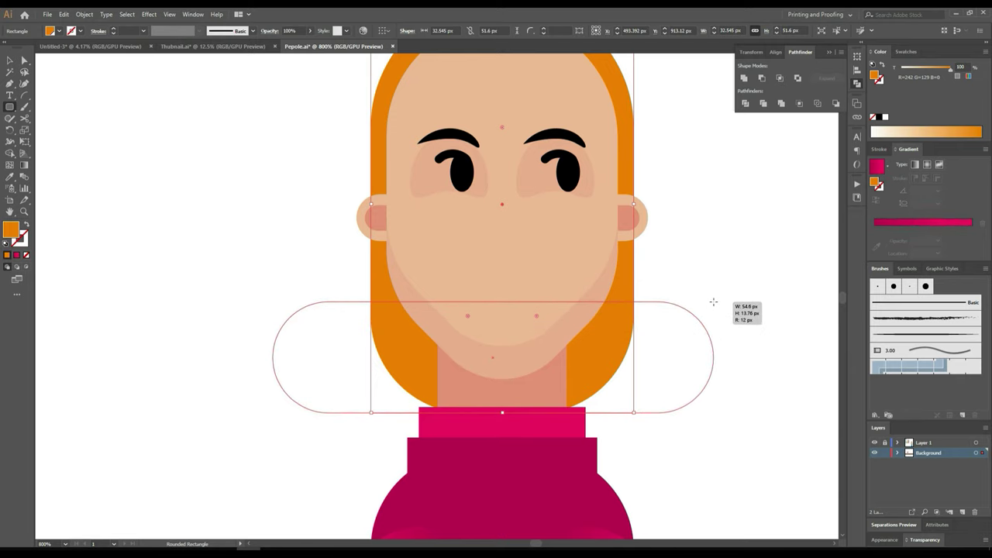
{"action": "left_click_drag", "start_coordinate": [713, 301], "coordinate": [713, 302]}
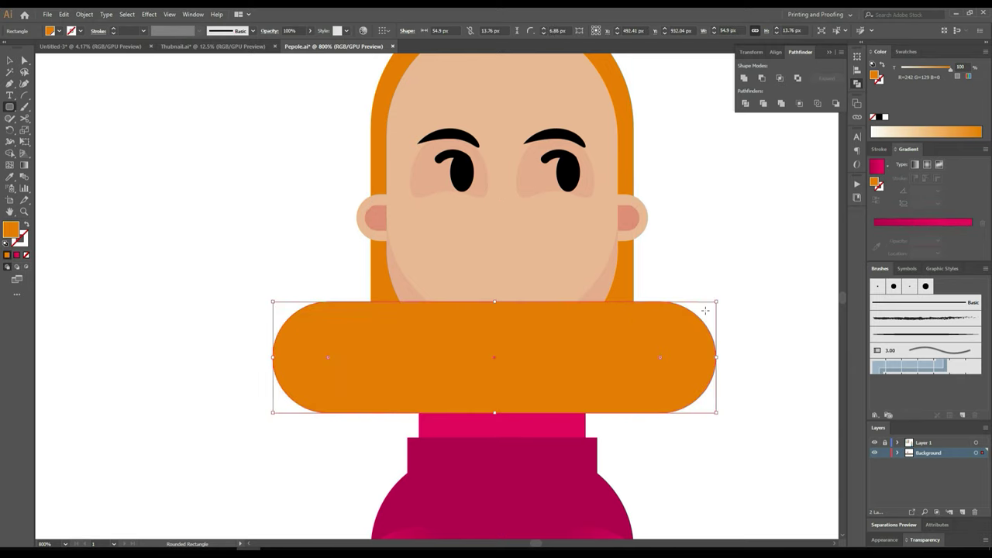
{"action": "scroll", "coordinate": [697, 302], "scroll_direction": "down", "scroll_amount": 3}
{"action": "left_click", "coordinate": [10, 60]}
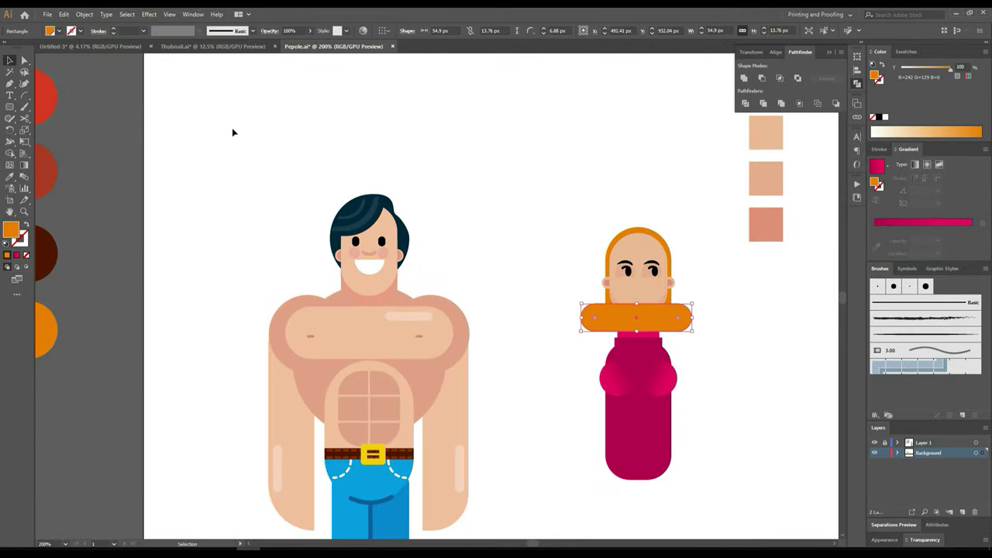
{"action": "key", "text": "ctrl+["}
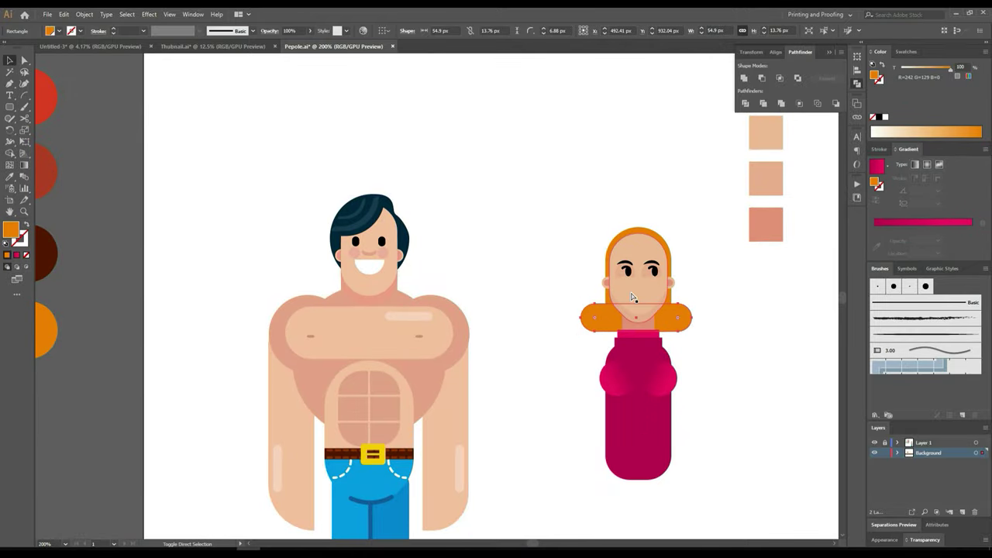
Step: Horizontally centre-align all parts of the woman figure
{"action": "left_click", "coordinate": [725, 313]}
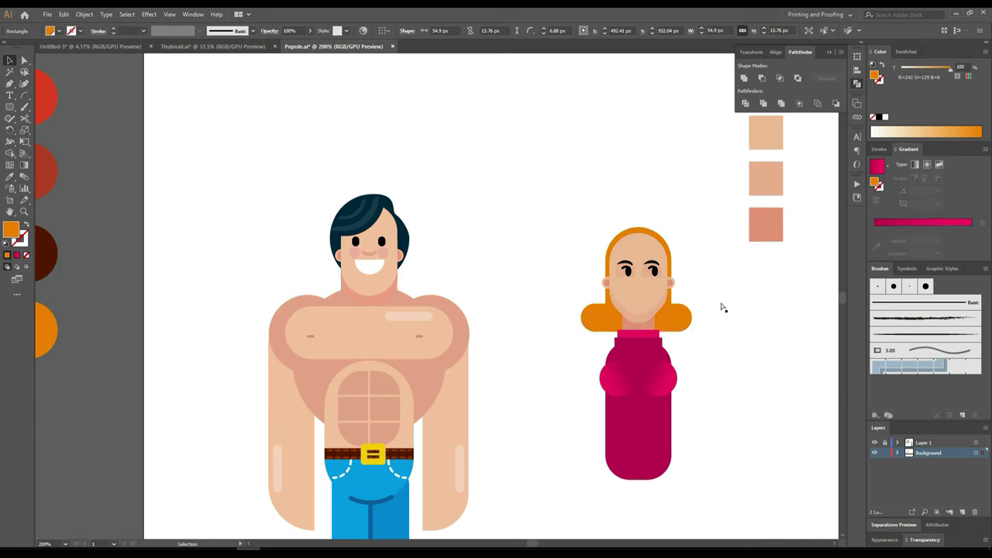
{"action": "left_click_drag", "start_coordinate": [702, 231], "coordinate": [570, 488]}
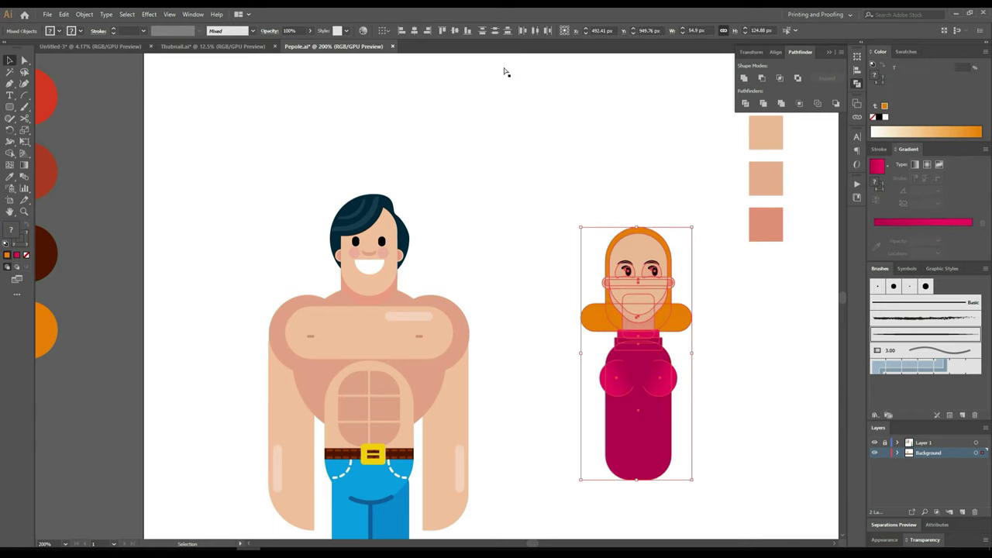
{"action": "left_click", "coordinate": [414, 32]}
{"action": "left_click", "coordinate": [572, 166]}
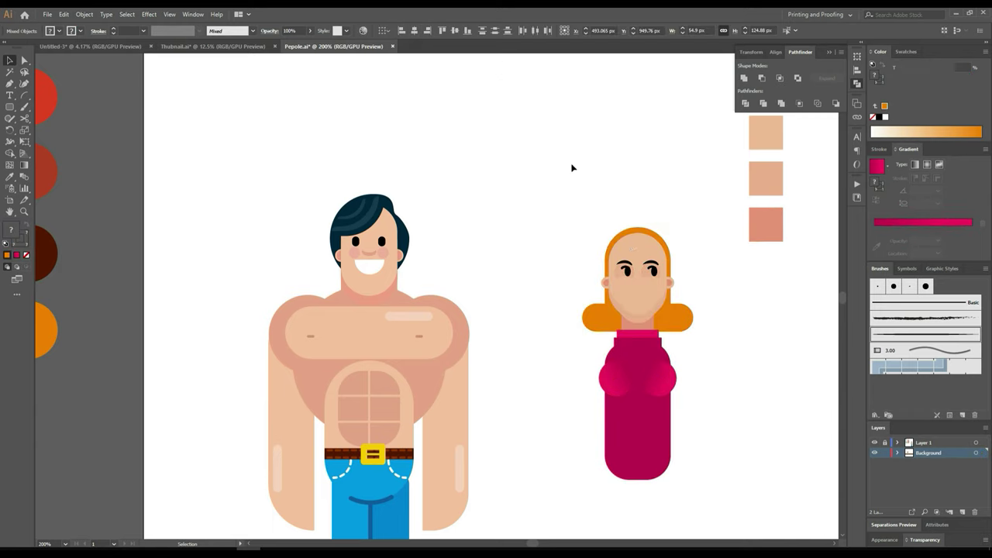
{"action": "scroll", "coordinate": [648, 232], "scroll_direction": "up", "scroll_amount": 3}
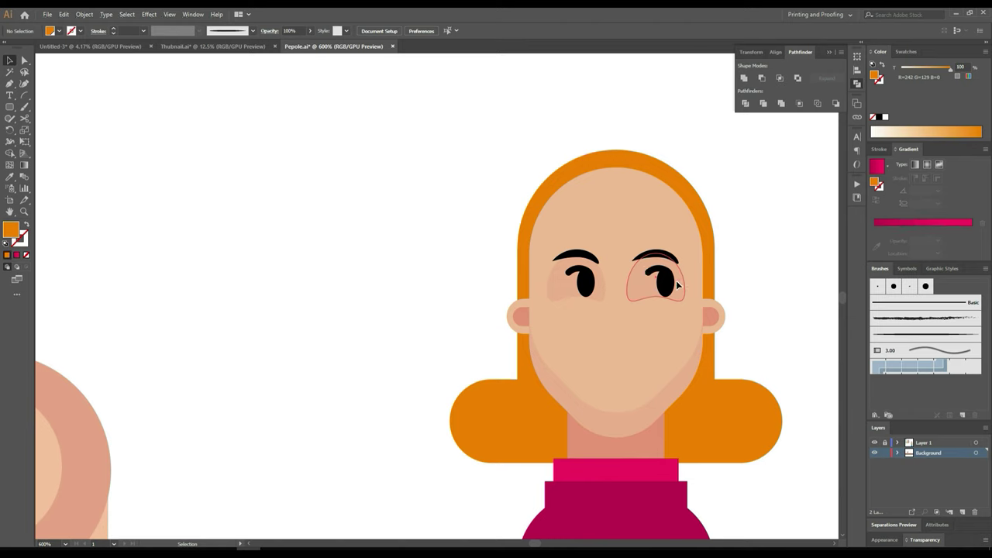
Step: Narrow the orange hair bar by pulling both its ends inward
{"action": "left_click", "coordinate": [732, 426]}
{"action": "left_click_drag", "start_coordinate": [783, 423], "coordinate": [761, 422]}
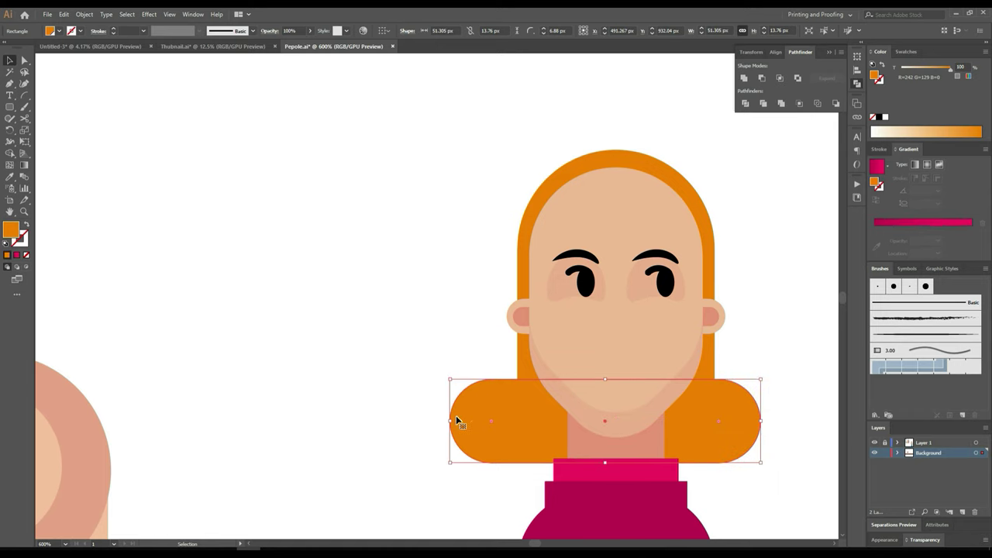
{"action": "left_click_drag", "start_coordinate": [450, 421], "coordinate": [472, 422]}
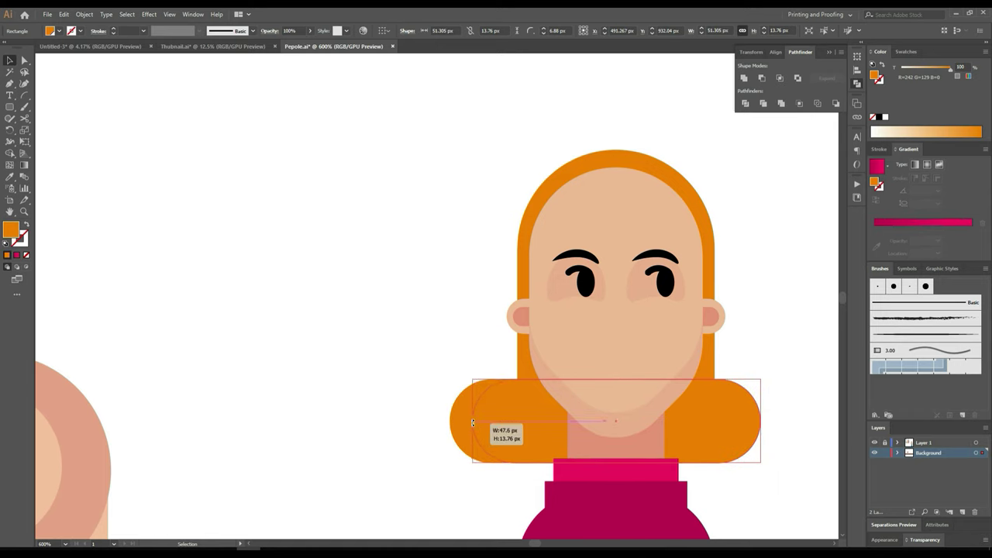
{"action": "left_click", "coordinate": [800, 448]}
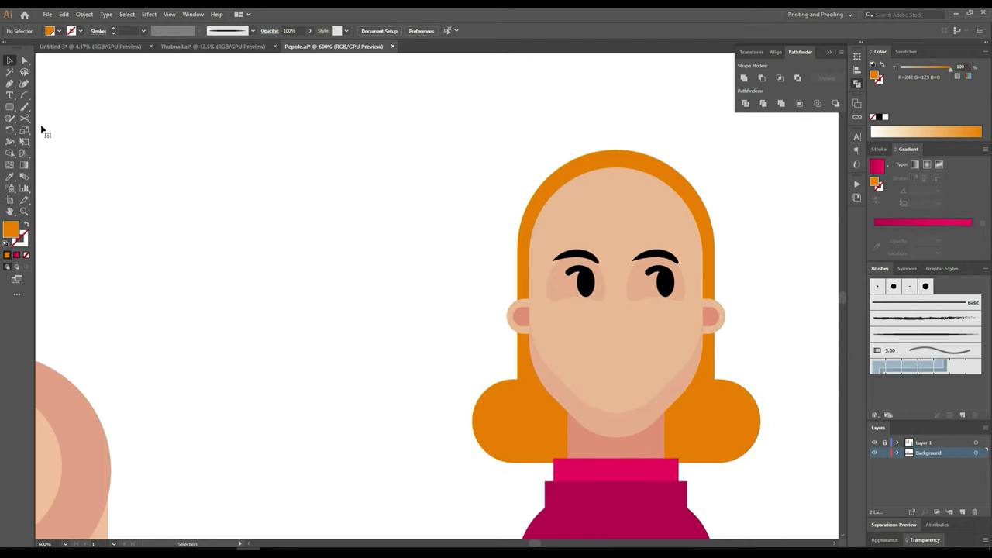
{"action": "scroll", "coordinate": [503, 211], "scroll_direction": "down", "scroll_amount": 2}
{"action": "scroll", "coordinate": [504, 218], "scroll_direction": "down", "scroll_amount": 2}
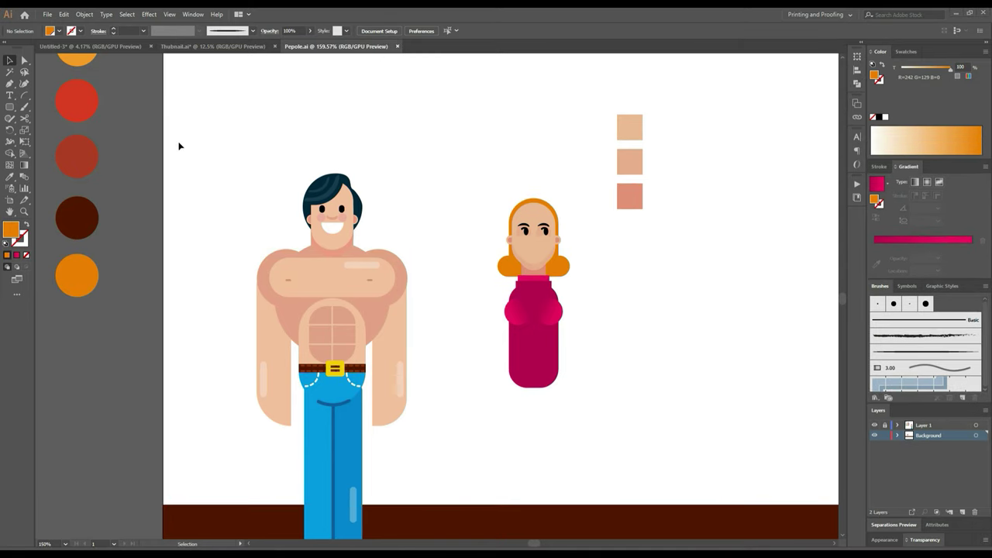
Step: Raise the magenta body's bottom anchors so its height drops from 68.48 px to 42.48 px
{"action": "left_click", "coordinate": [23, 61]}
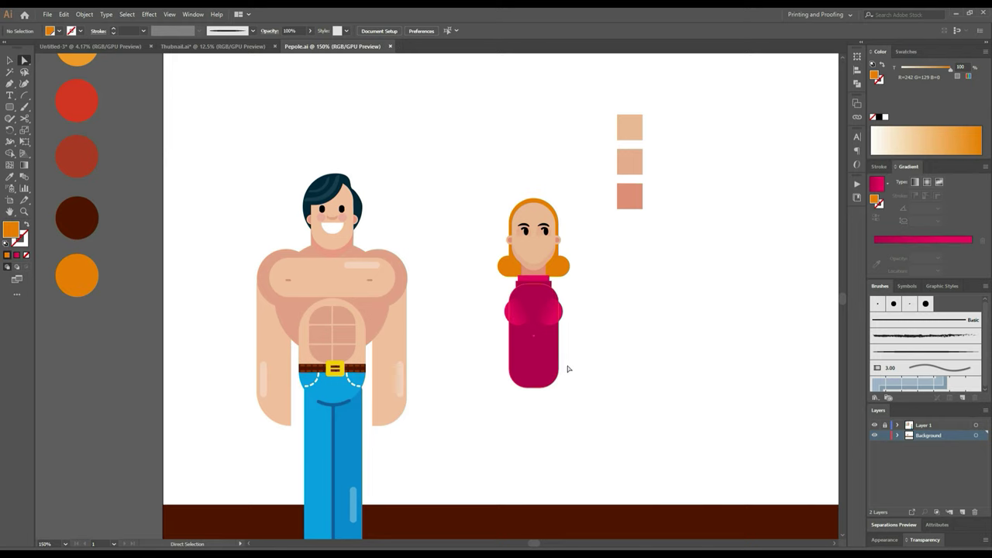
{"action": "scroll", "coordinate": [566, 367], "scroll_direction": "up", "scroll_amount": 2}
{"action": "left_click_drag", "start_coordinate": [408, 353], "coordinate": [636, 454]}
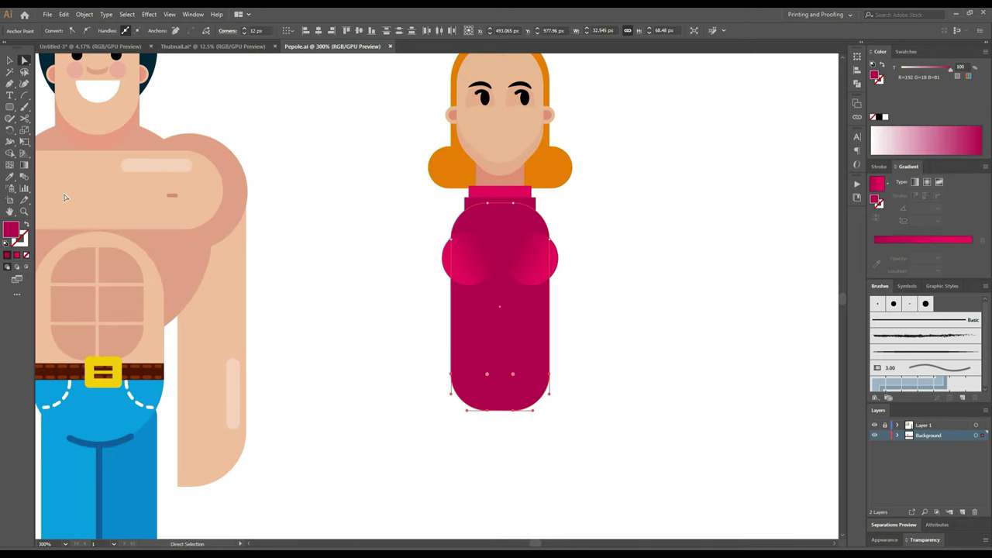
{"action": "key", "text": "v"}
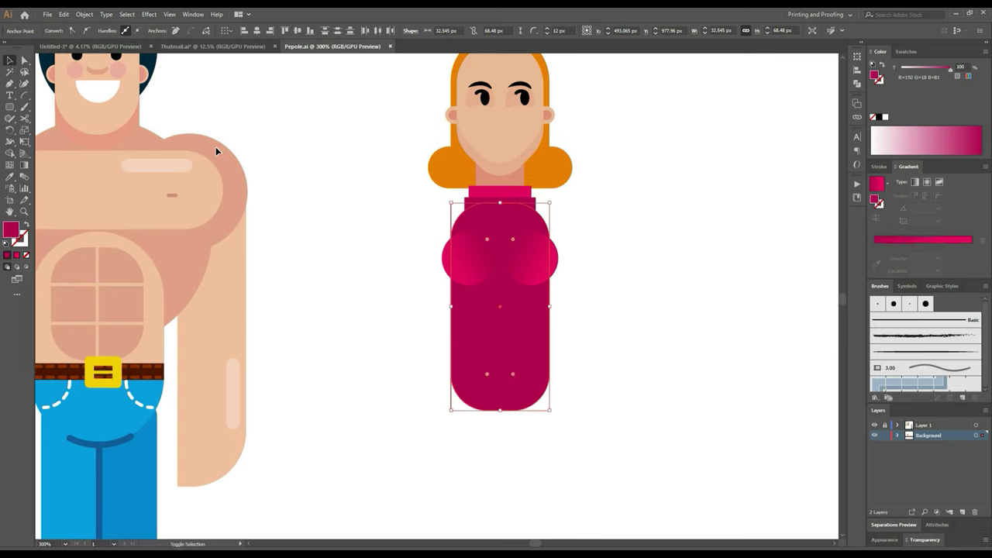
{"action": "key", "text": "shift+Up"}
{"action": "key", "text": "shift+Up"}
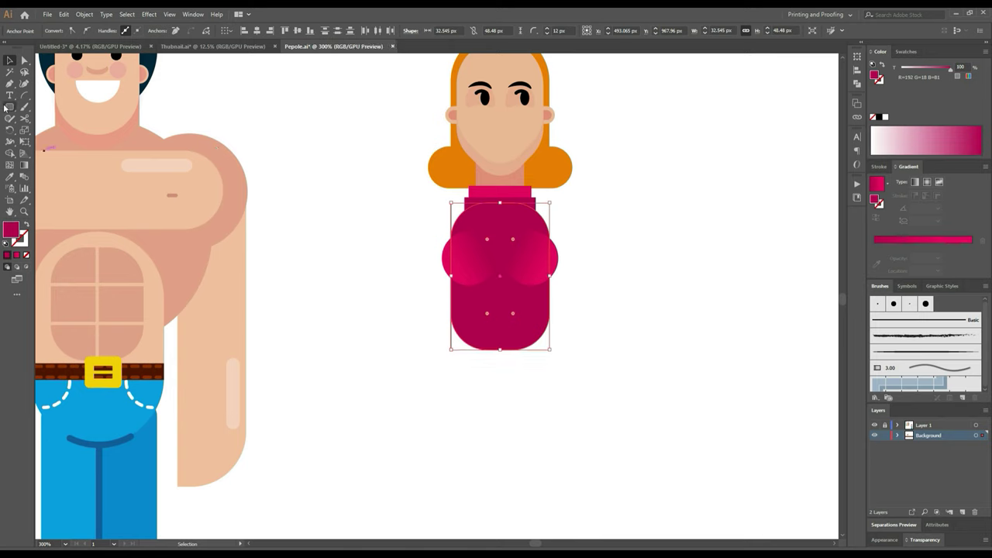
{"action": "key", "text": "Down"}
{"action": "key", "text": "Down"}
{"action": "key", "text": "Down"}
{"action": "key", "text": "Down"}
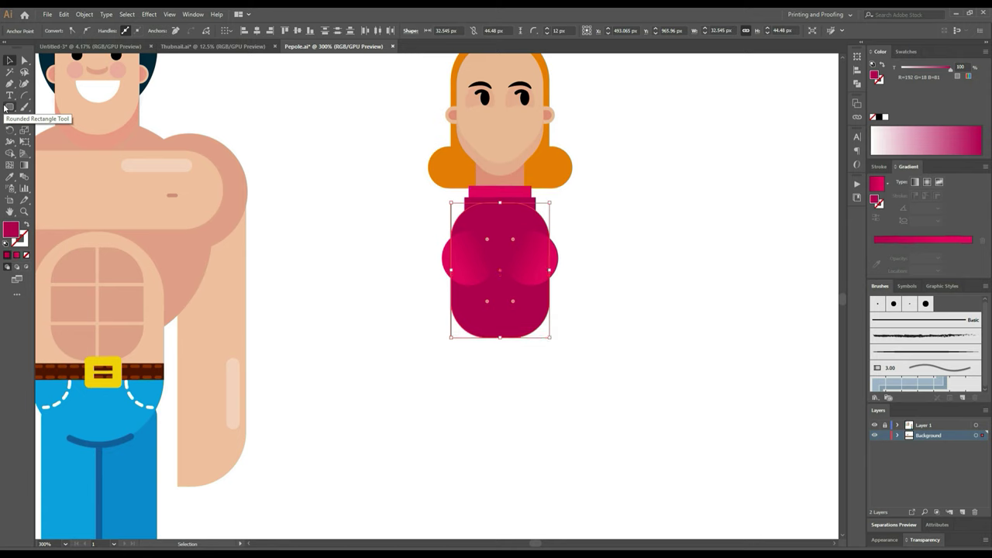
{"action": "key", "text": "Down"}
{"action": "key", "text": "Down"}
{"action": "left_click_drag", "start_coordinate": [8, 111], "coordinate": [46, 133]}
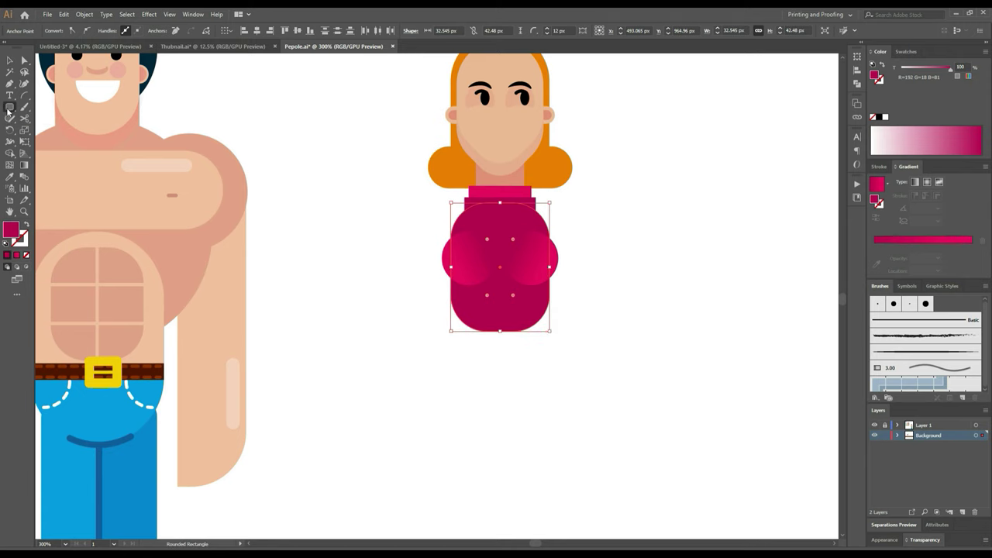
Step: Draw a magenta circle, enlarge it to about 55.6 px, and move it under the torso
{"action": "left_click", "coordinate": [46, 131]}
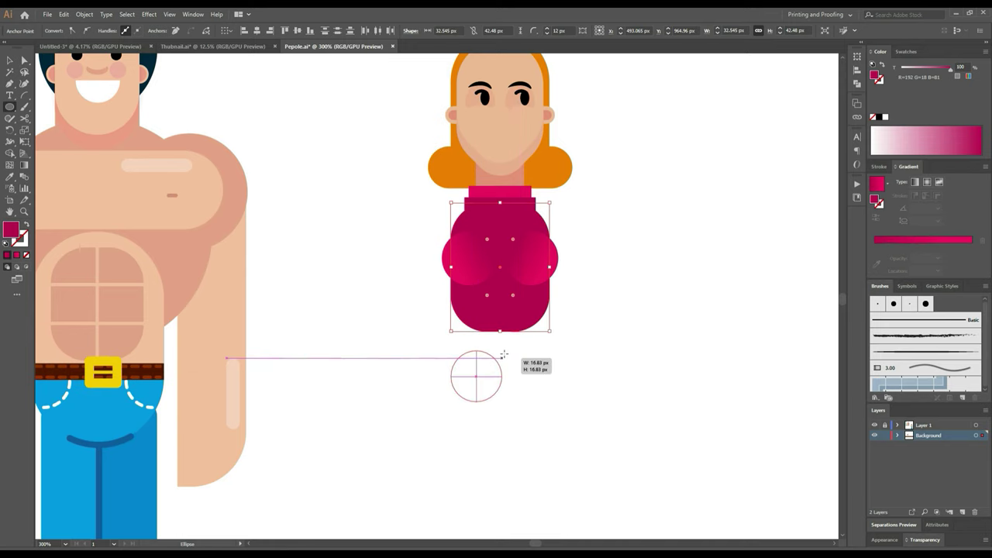
{"action": "mouse_move", "coordinate": [475, 375]}
{"action": "left_mouse_down"}
{"action": "mouse_move", "coordinate": [510, 342]}
{"action": "mouse_move", "coordinate": [474, 344]}
{"action": "left_mouse_up"}
{"action": "left_click", "coordinate": [9, 60]}
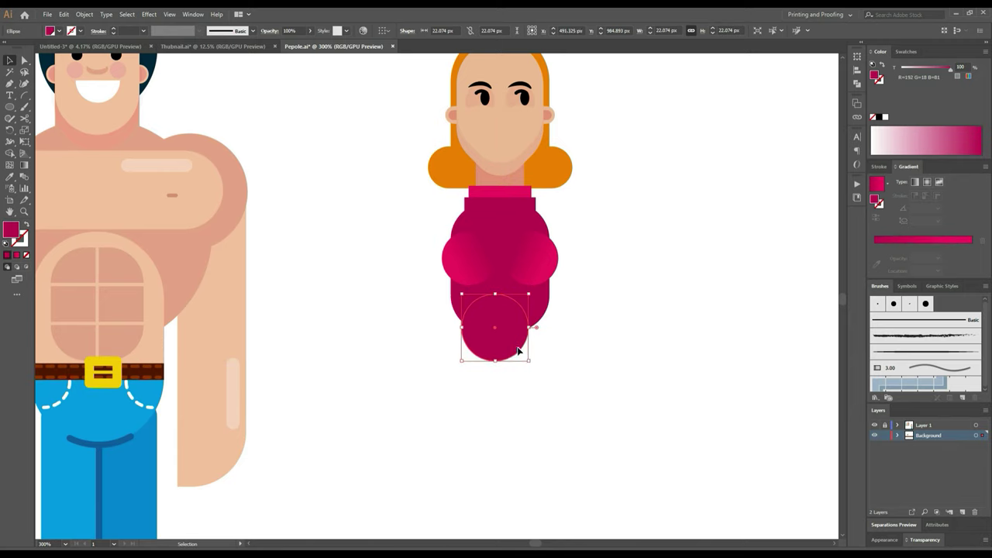
{"action": "mouse_move", "coordinate": [528, 359]}
{"action": "left_mouse_down"}
{"action": "mouse_move", "coordinate": [538, 371]}
{"action": "mouse_move", "coordinate": [474, 392]}
{"action": "mouse_move", "coordinate": [474, 380]}
{"action": "left_mouse_up"}
{"action": "left_click", "coordinate": [554, 416]}
{"action": "left_click_drag", "start_coordinate": [519, 405], "coordinate": [610, 506]}
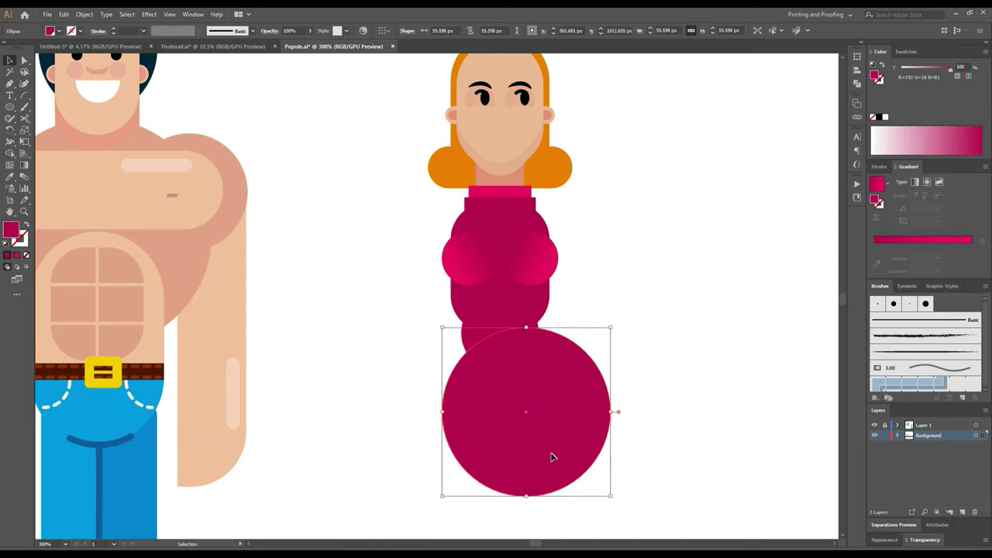
{"action": "left_click_drag", "start_coordinate": [549, 458], "coordinate": [531, 456]}
{"action": "left_click", "coordinate": [655, 469]}
{"action": "scroll", "coordinate": [607, 403], "scroll_direction": "down", "scroll_amount": 1}
{"action": "scroll", "coordinate": [607, 404], "scroll_direction": "down", "scroll_amount": 1}
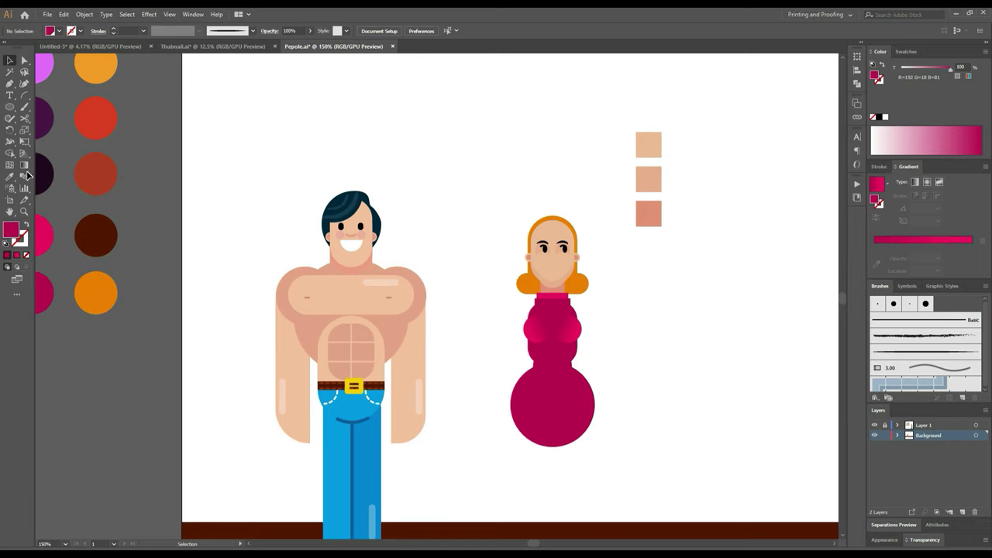
Step: Select the big circle's bottom anchor point with Direct Selection
{"action": "left_click", "coordinate": [12, 108]}
{"action": "left_click", "coordinate": [24, 60]}
{"action": "scroll", "coordinate": [480, 415], "scroll_direction": "up", "scroll_amount": 2}
{"action": "left_click", "coordinate": [613, 420]}
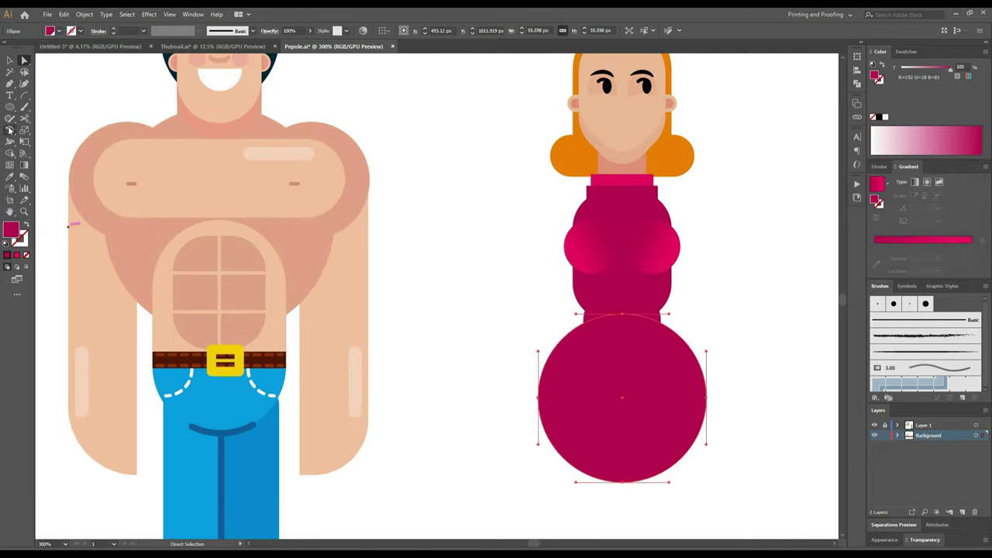
{"action": "left_click", "coordinate": [622, 483]}
Step: Delete the circle's bottom anchor to leave a half-circle, then shrink and reposition it
{"action": "key", "text": "Delete"}
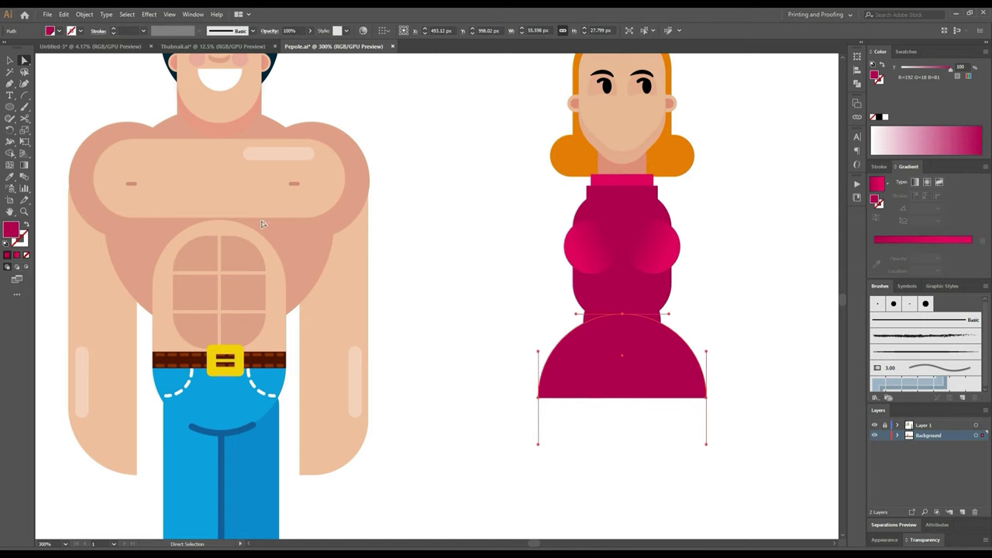
{"action": "left_click", "coordinate": [638, 420]}
{"action": "left_click_drag", "start_coordinate": [775, 413], "coordinate": [633, 425]}
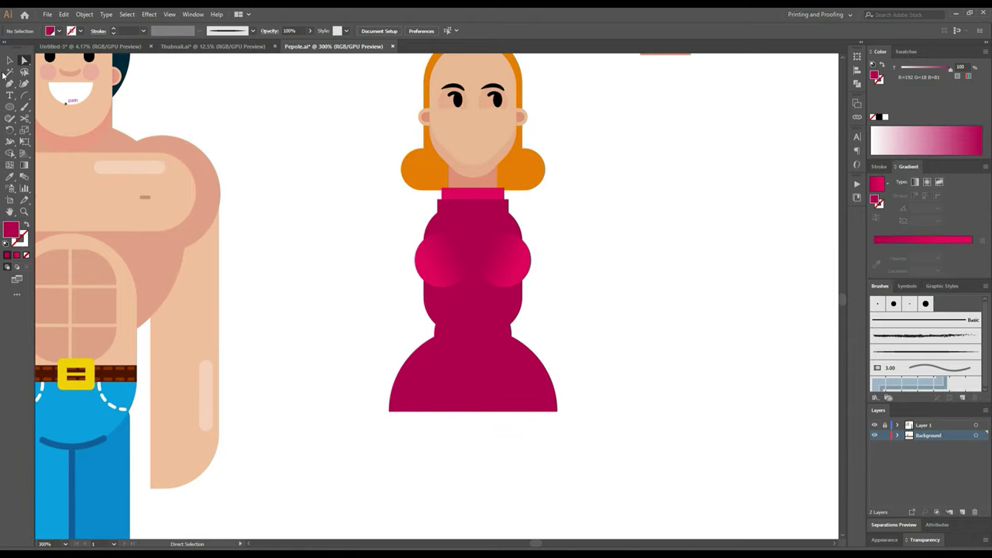
{"action": "left_click", "coordinate": [10, 60]}
{"action": "scroll", "coordinate": [547, 415], "scroll_direction": "up", "scroll_amount": 1}
{"action": "left_click", "coordinate": [455, 406]}
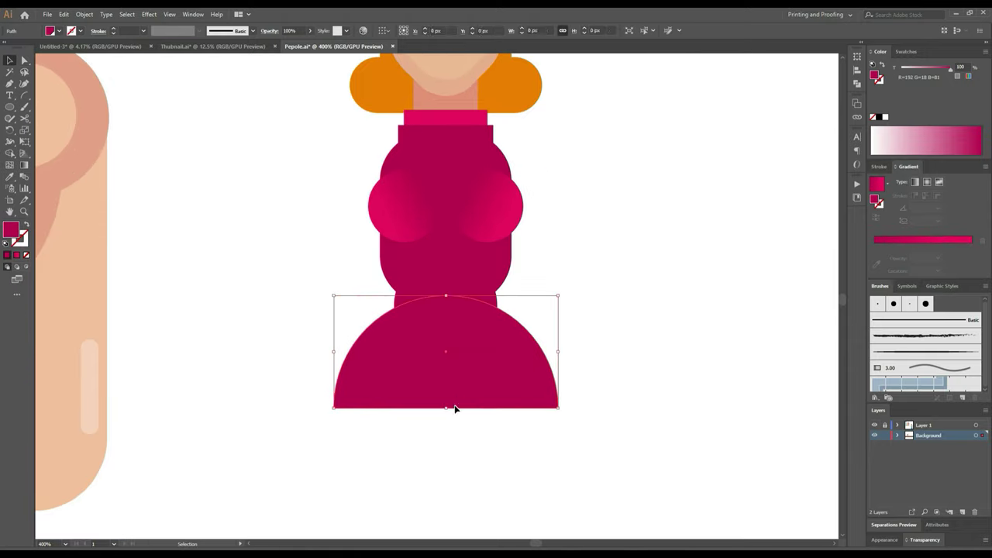
{"action": "left_click_drag", "start_coordinate": [558, 406], "coordinate": [546, 395]}
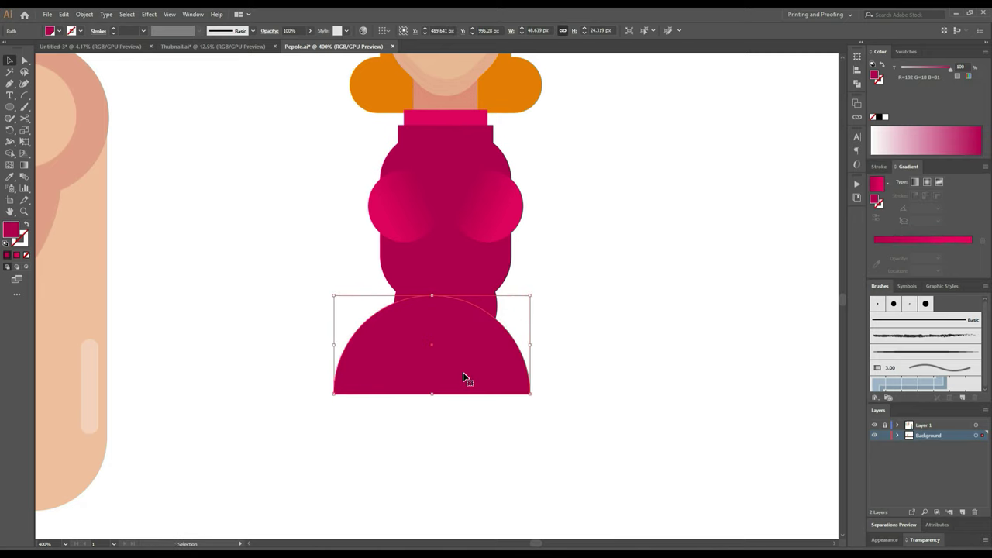
{"action": "left_click_drag", "start_coordinate": [465, 379], "coordinate": [480, 384]}
{"action": "scroll", "coordinate": [481, 384], "scroll_direction": "down", "scroll_amount": 3}
{"action": "left_click", "coordinate": [556, 332]}
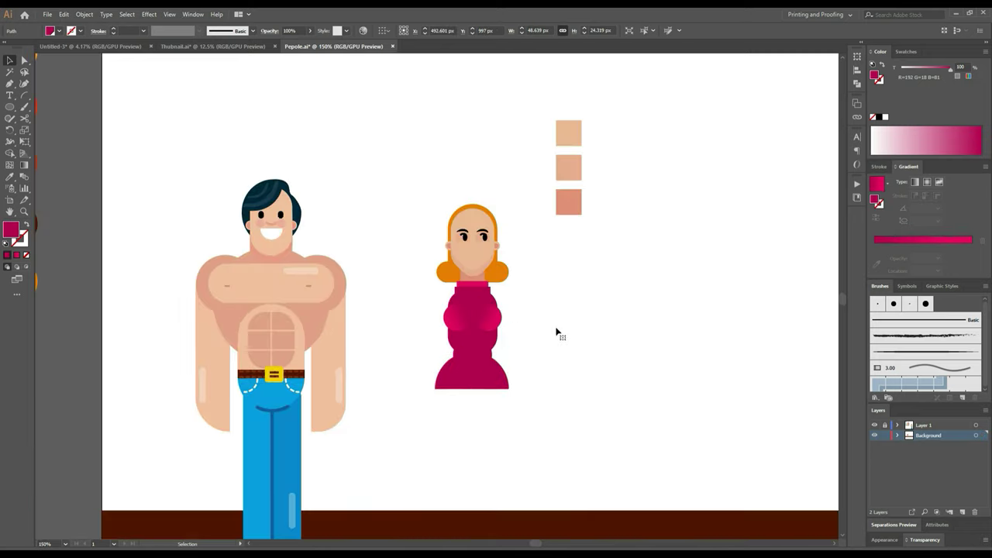
Step: Horizontally centre-align all parts of the woman figure
{"action": "left_click_drag", "start_coordinate": [406, 266], "coordinate": [408, 281]}
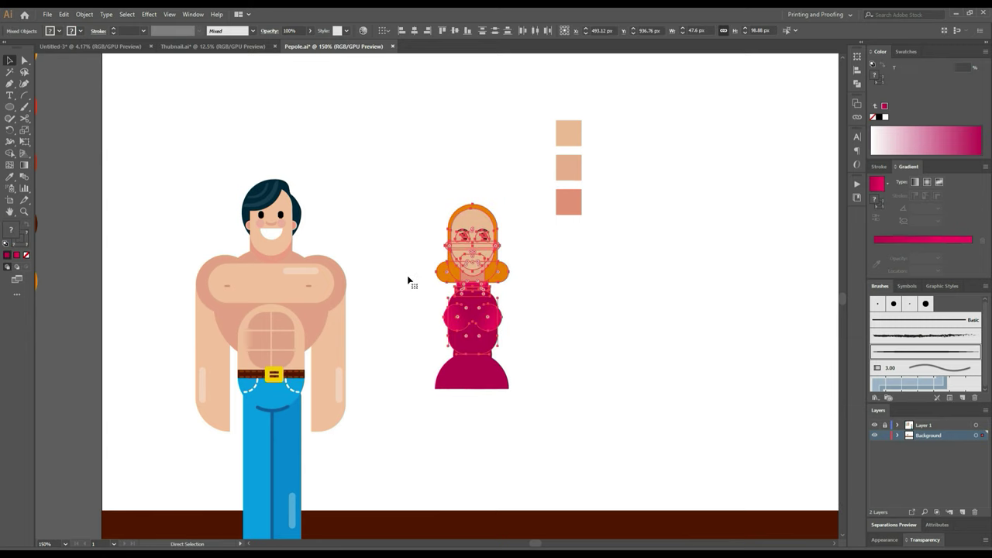
{"action": "key", "text": "v"}
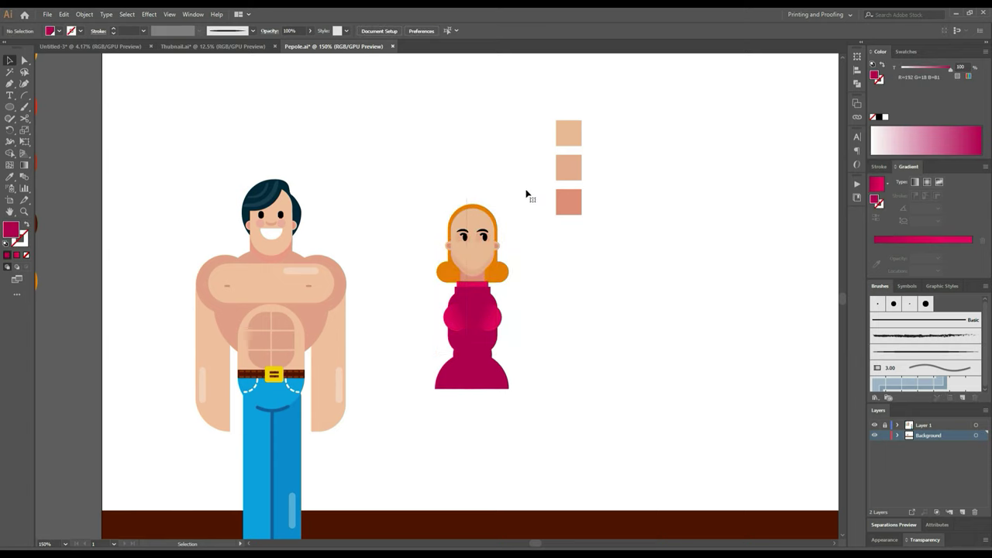
{"action": "left_click_drag", "start_coordinate": [526, 190], "coordinate": [419, 419]}
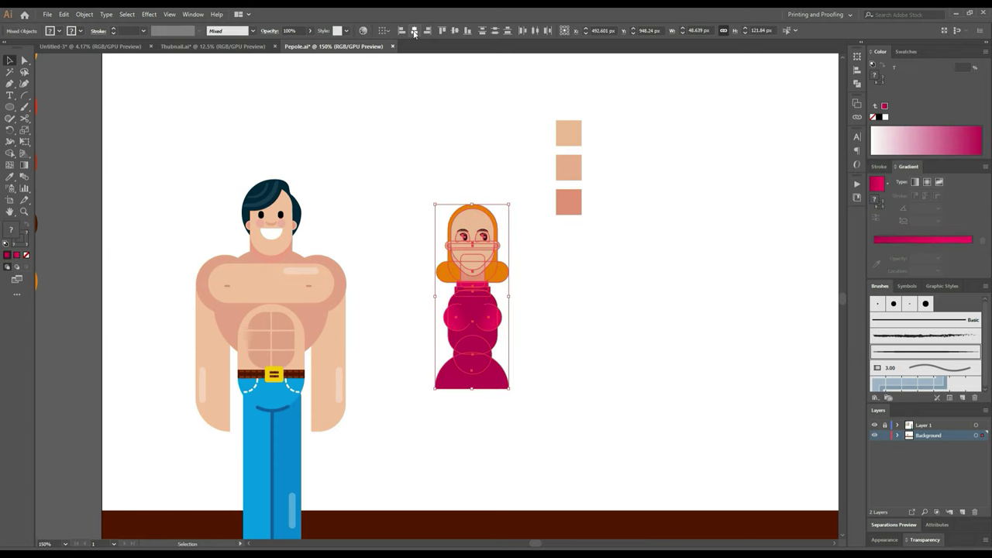
{"action": "left_click", "coordinate": [414, 31]}
{"action": "left_click", "coordinate": [570, 203]}
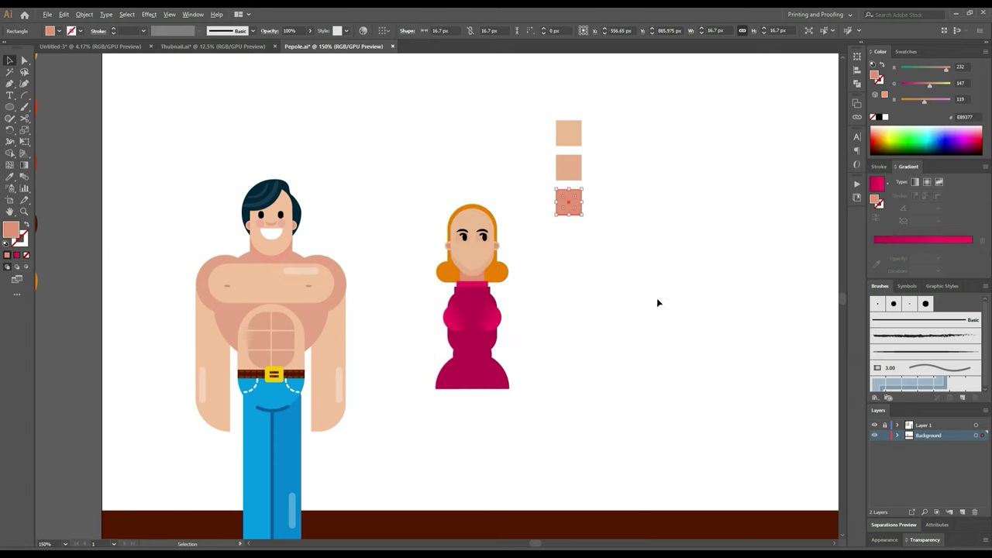
{"action": "scroll", "coordinate": [581, 341], "scroll_direction": "up", "scroll_amount": 1}
{"action": "scroll", "coordinate": [434, 410], "scroll_direction": "up", "scroll_amount": 2}
Step: Scale the half-circle down proportionally and re-align the figure's parts on a common centre
{"action": "left_click", "coordinate": [375, 431]}
{"action": "scroll", "coordinate": [438, 427], "scroll_direction": "up", "scroll_amount": 1}
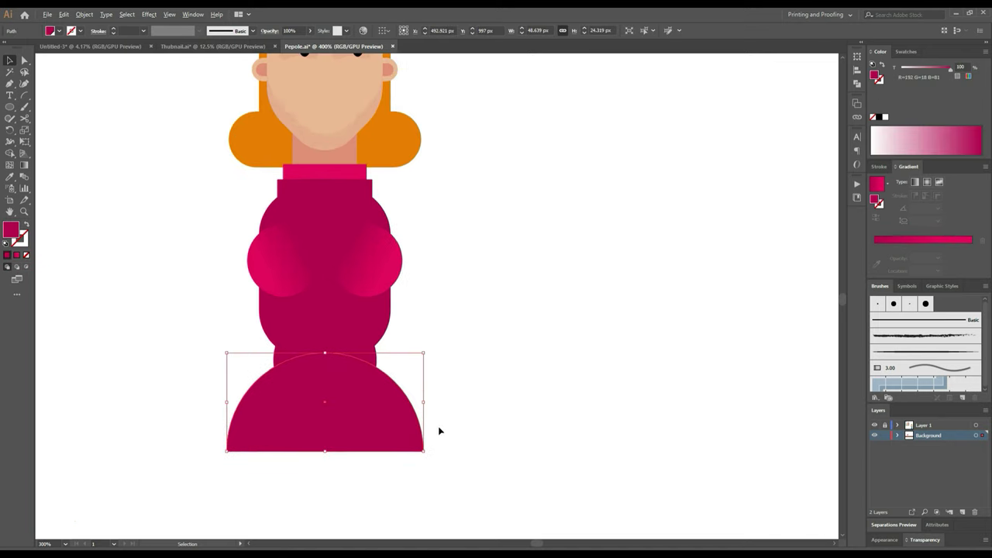
{"action": "scroll", "coordinate": [422, 418], "scroll_direction": "up", "scroll_amount": 1}
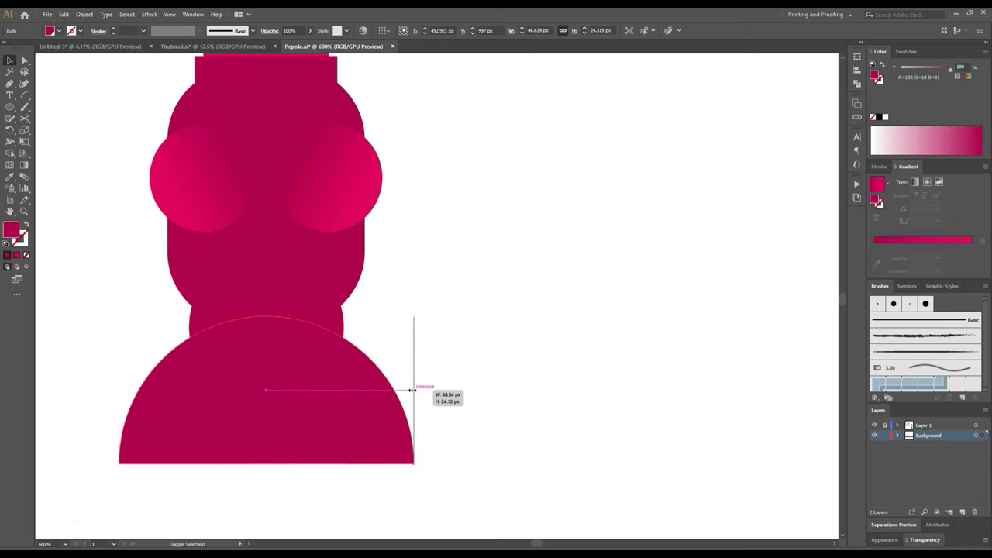
{"action": "left_click_drag", "start_coordinate": [414, 390], "coordinate": [297, 395]}
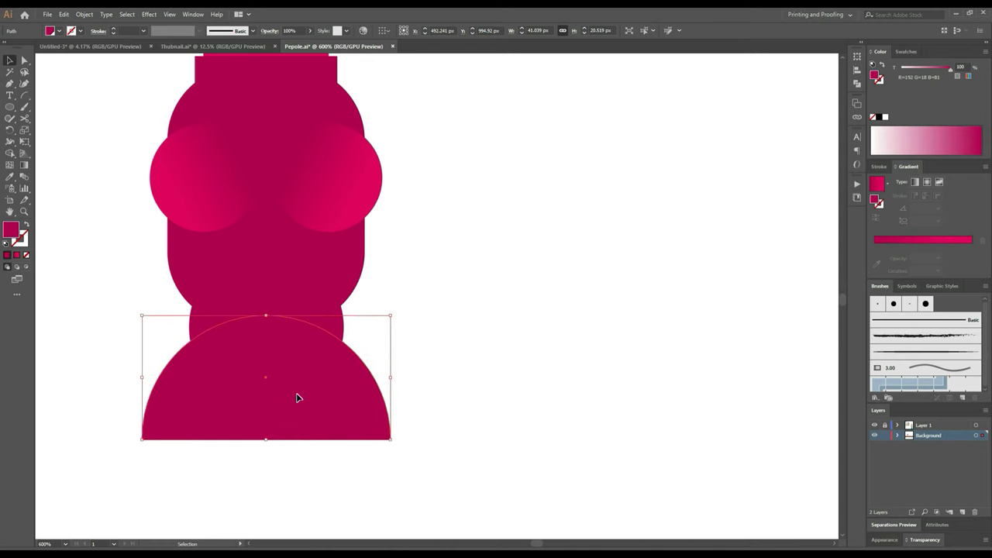
{"action": "scroll", "coordinate": [298, 397], "scroll_direction": "down", "scroll_amount": 1}
{"action": "scroll", "coordinate": [290, 419], "scroll_direction": "down", "scroll_amount": 2}
{"action": "left_click", "coordinate": [281, 429]}
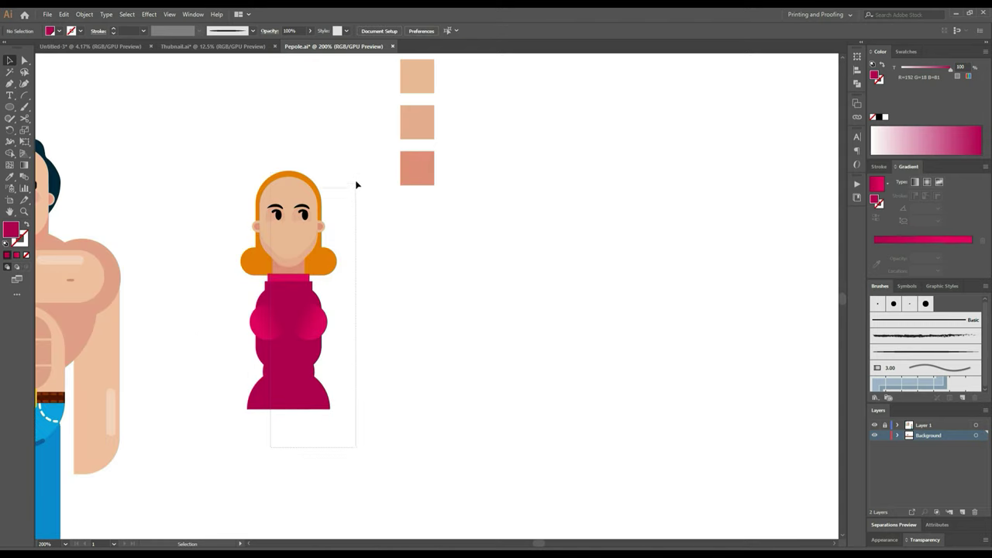
{"action": "left_click_drag", "start_coordinate": [281, 429], "coordinate": [355, 179]}
{"action": "left_click", "coordinate": [428, 31]}
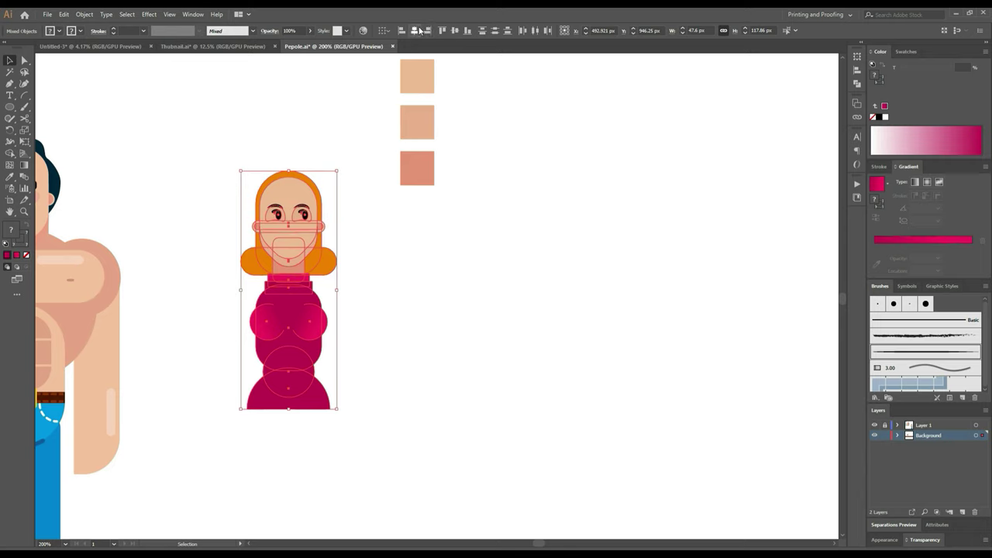
{"action": "left_click", "coordinate": [463, 362]}
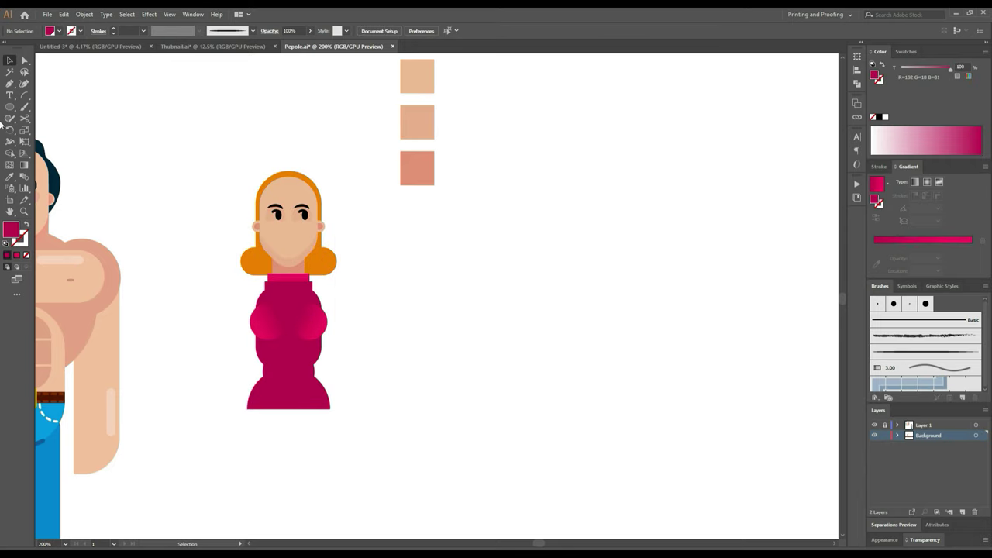
Step: Subtract a wide ellipse from the half-circle with Pathfinder Minus Front, and centre the crescent under the torso
{"action": "mouse_move", "coordinate": [9, 106]}
{"action": "left_mouse_down"}
{"action": "mouse_move", "coordinate": [62, 111]}
{"action": "mouse_move", "coordinate": [65, 135]}
{"action": "left_mouse_up"}
{"action": "scroll", "coordinate": [310, 488], "scroll_direction": "up", "scroll_amount": 2}
{"action": "left_click_drag", "start_coordinate": [157, 449], "coordinate": [380, 287]}
{"action": "left_click", "coordinate": [9, 60]}
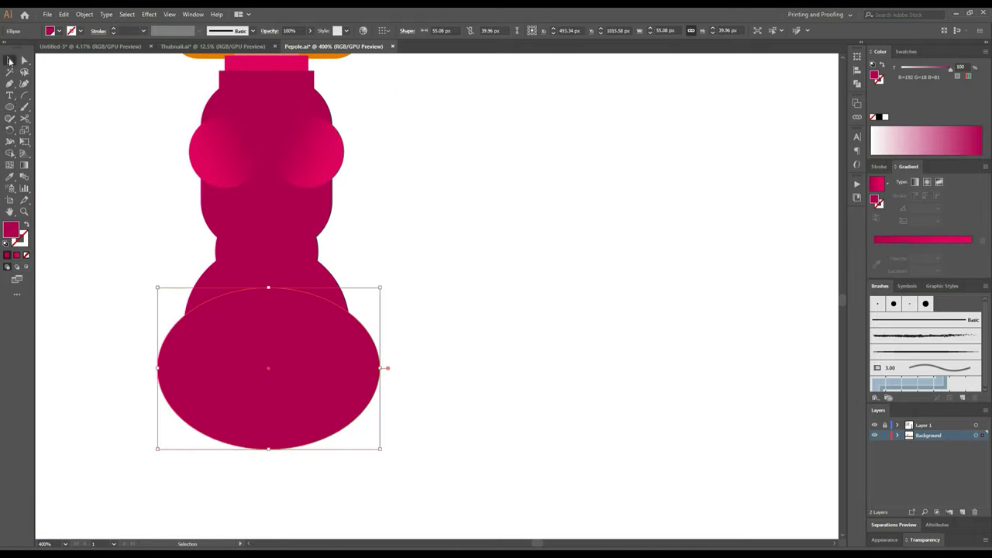
{"action": "left_click", "coordinate": [316, 282], "text": "shift"}
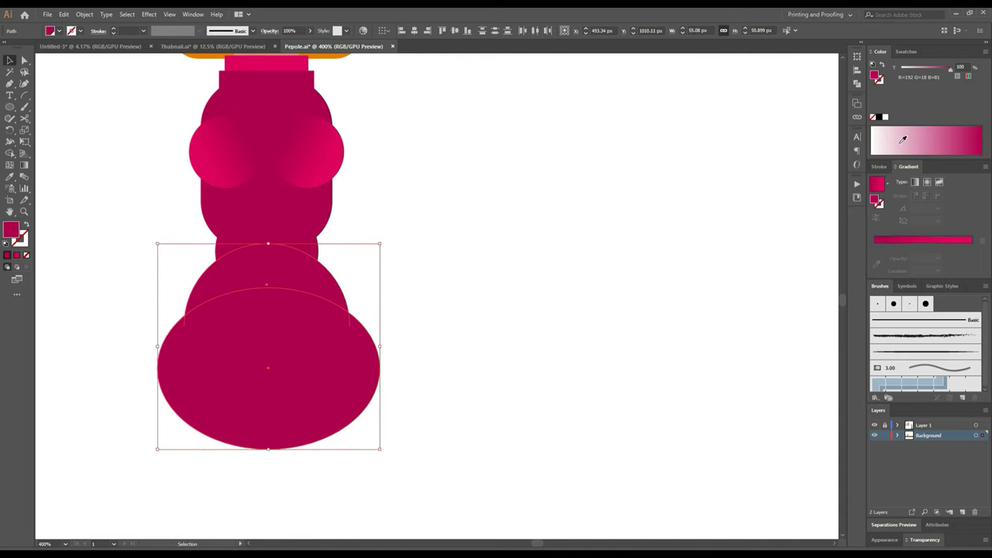
{"action": "left_click", "coordinate": [856, 84]}
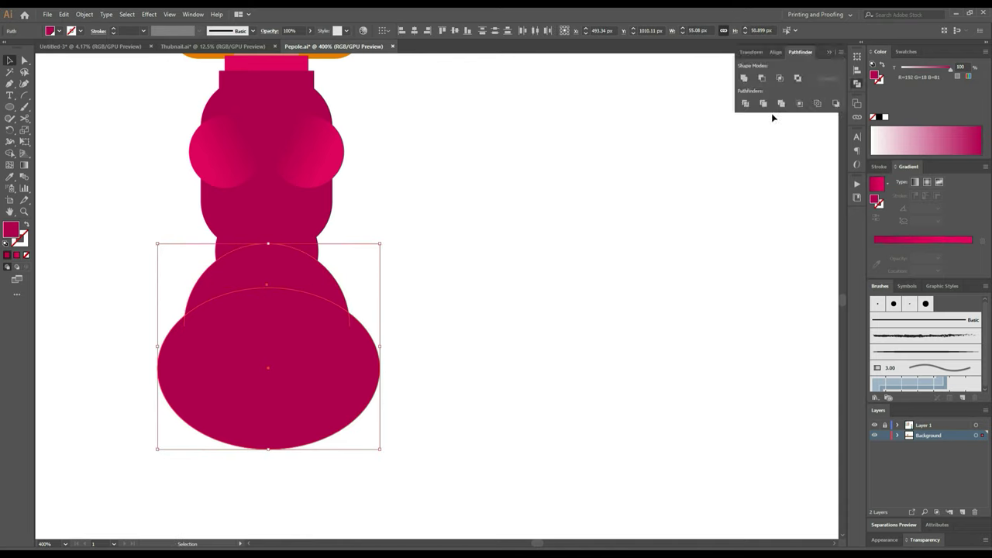
{"action": "left_click", "coordinate": [761, 79]}
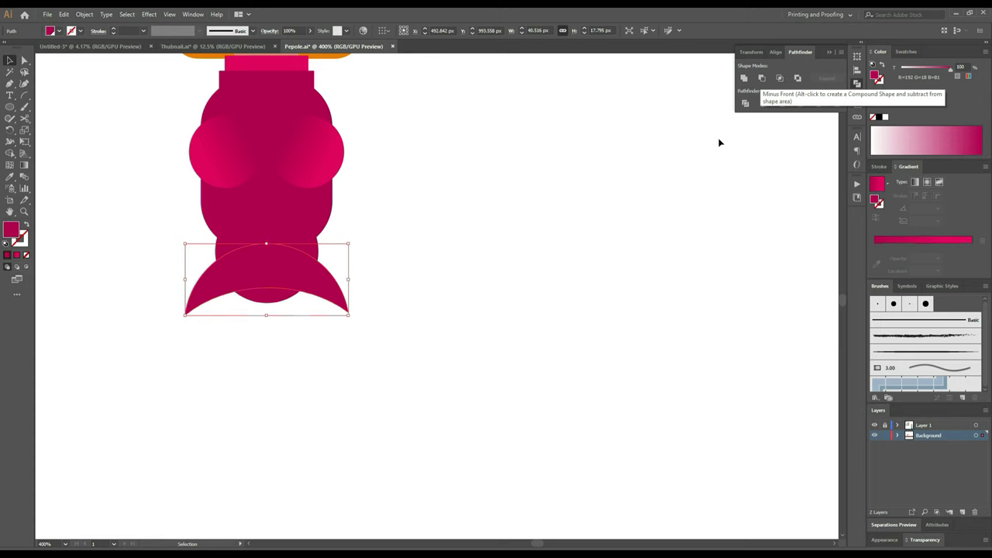
{"action": "left_click", "coordinate": [573, 321]}
{"action": "left_click_drag", "start_coordinate": [324, 294], "coordinate": [332, 303]}
{"action": "left_click", "coordinate": [463, 294]}
{"action": "key", "text": "ctrl+minus"}
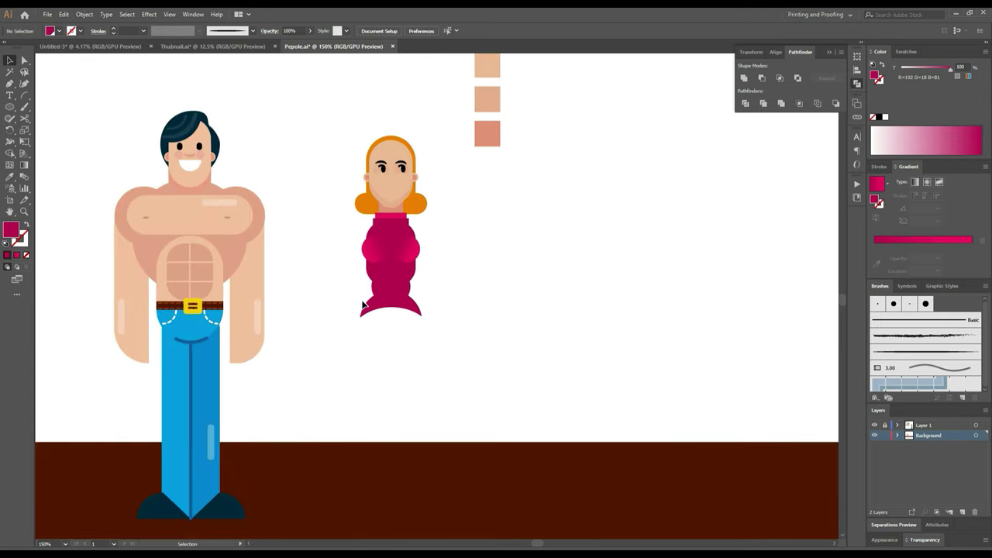
{"action": "left_click", "coordinate": [10, 109]}
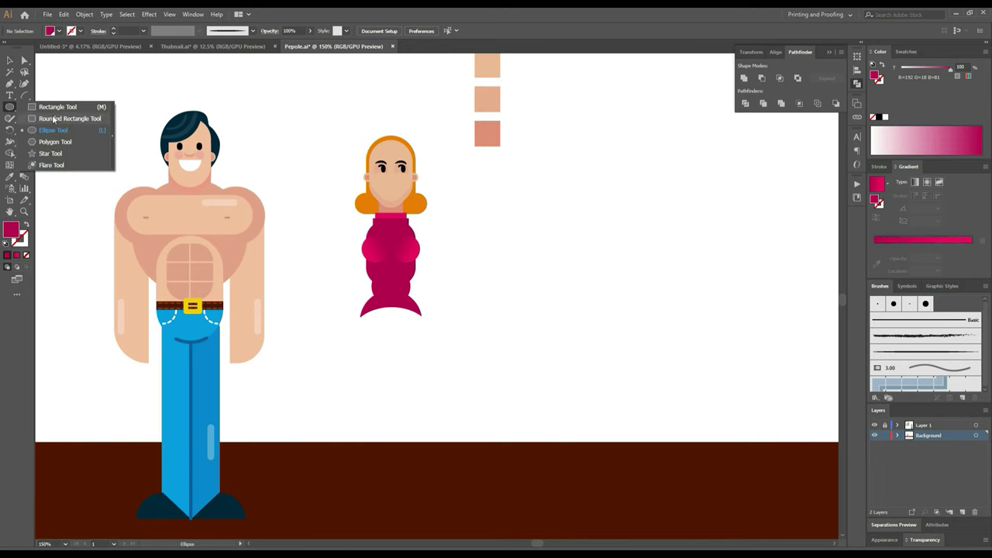
Step: Draw a rounded rectangle below the body and reshape it into a fully rounded circle
{"action": "left_click", "coordinate": [70, 119]}
{"action": "left_click_drag", "start_coordinate": [355, 337], "coordinate": [411, 245]}
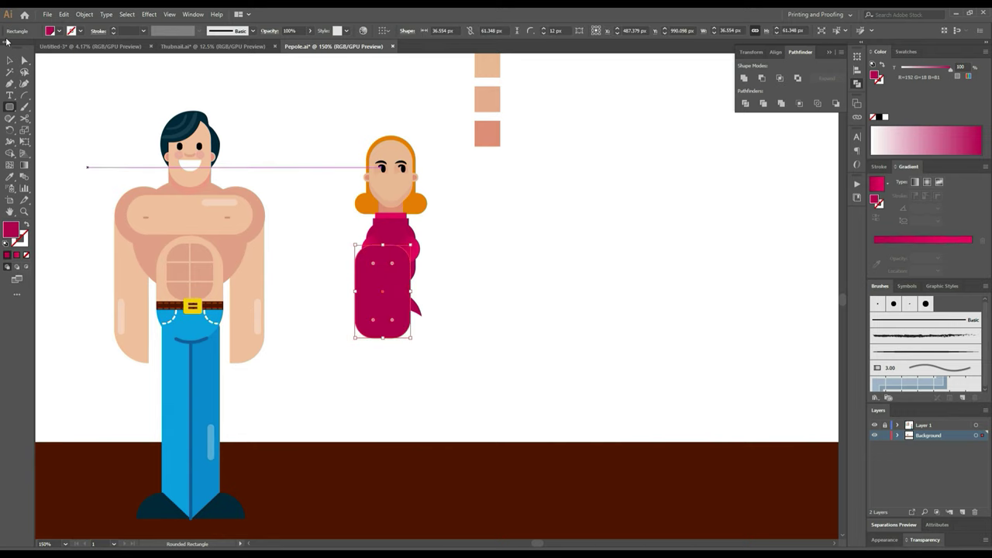
{"action": "key", "text": "v"}
{"action": "scroll", "coordinate": [441, 249], "scroll_direction": "up", "scroll_amount": 2, "text": "alt"}
{"action": "left_click_drag", "start_coordinate": [377, 284], "coordinate": [368, 304]}
{"action": "left_click_drag", "start_coordinate": [291, 338], "coordinate": [278, 339]}
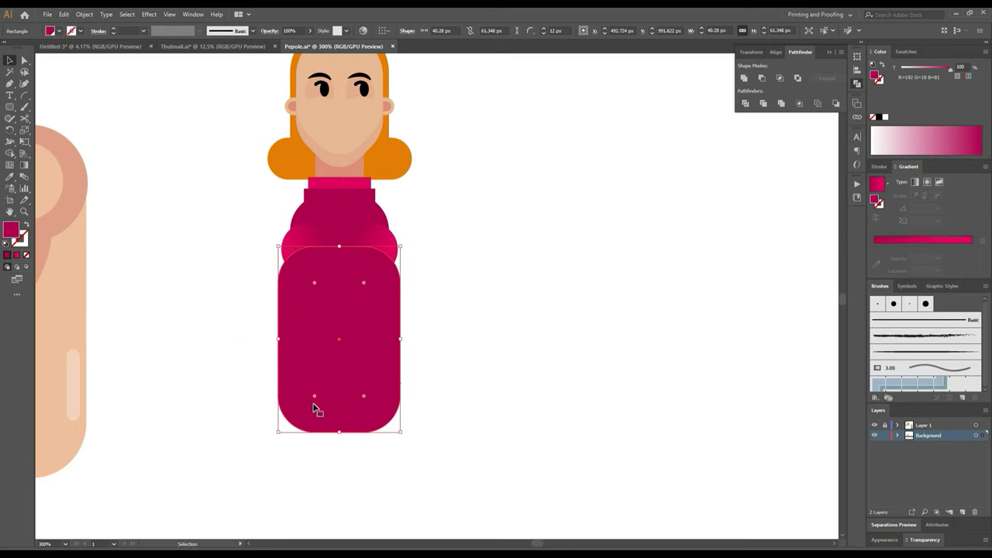
{"action": "left_click_drag", "start_coordinate": [315, 397], "coordinate": [359, 324]}
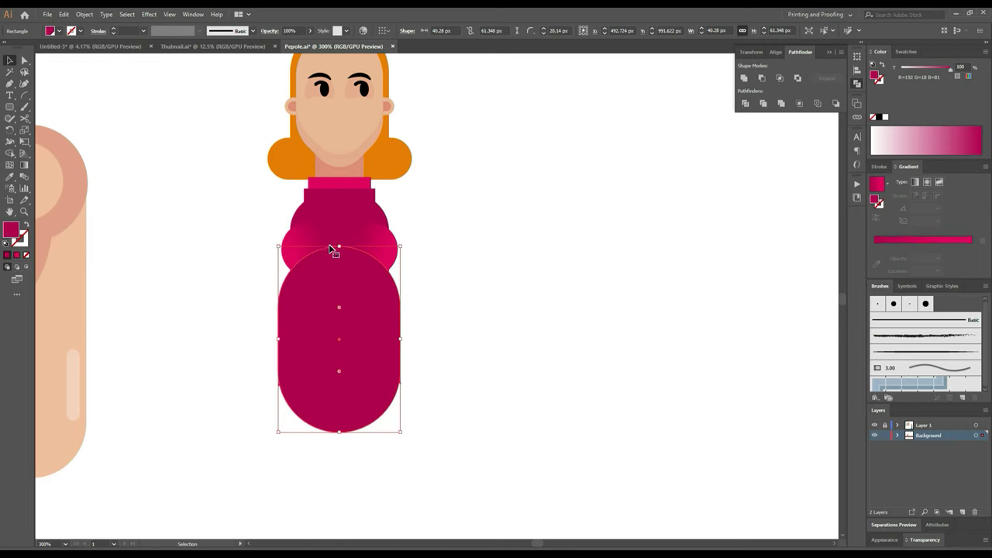
{"action": "left_click_drag", "start_coordinate": [338, 248], "coordinate": [328, 318]}
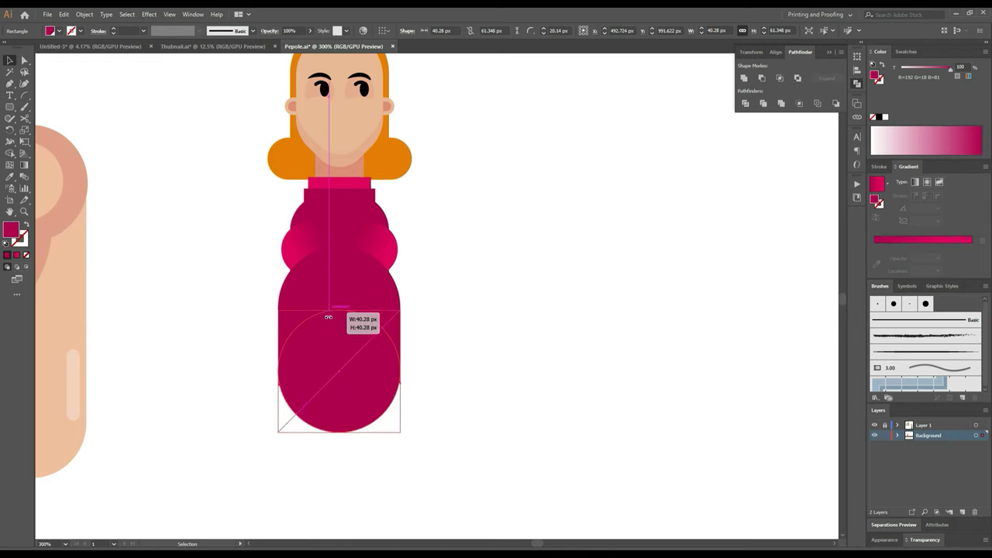
{"action": "scroll", "coordinate": [387, 316], "scroll_direction": "down", "scroll_amount": 2}
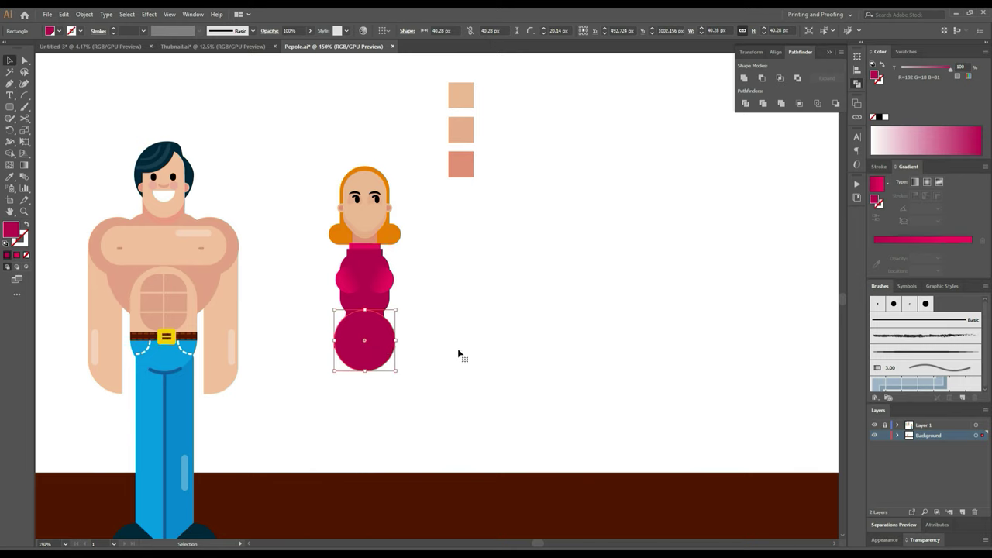
Step: Fill the bottom circle with the jeans' blue and send it behind the magenta body
{"action": "key", "text": "ctrl+shift+a"}
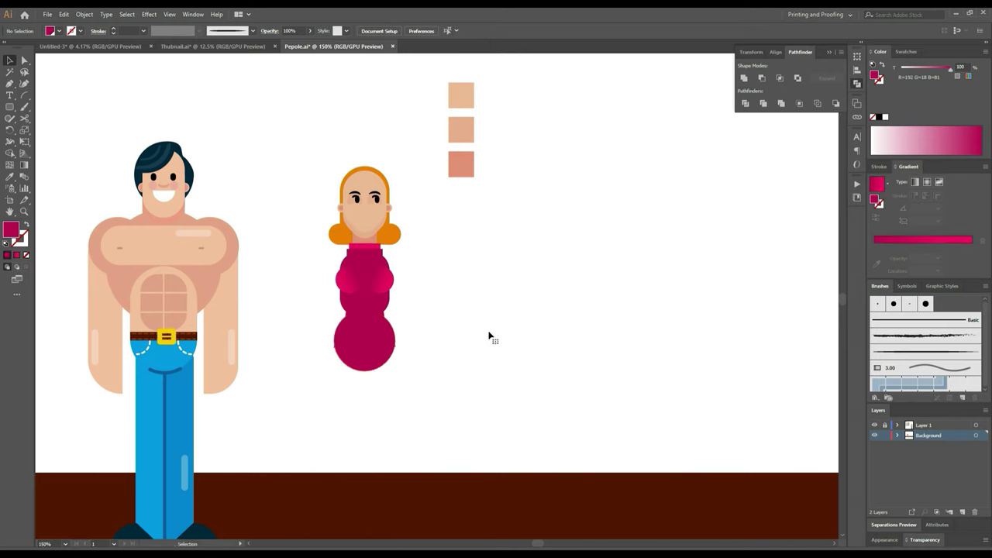
{"action": "left_click", "coordinate": [354, 359]}
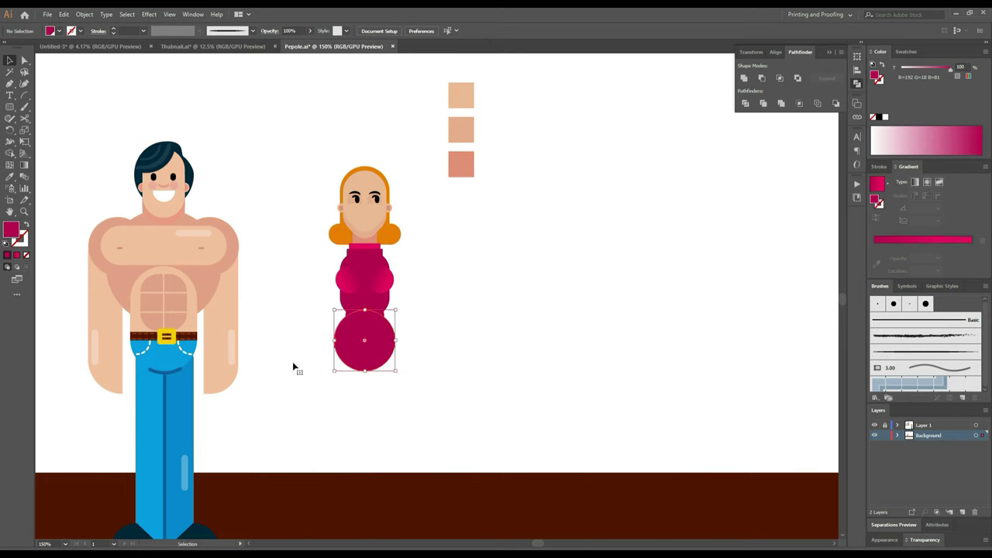
{"action": "left_click", "coordinate": [10, 177]}
{"action": "left_click", "coordinate": [171, 356]}
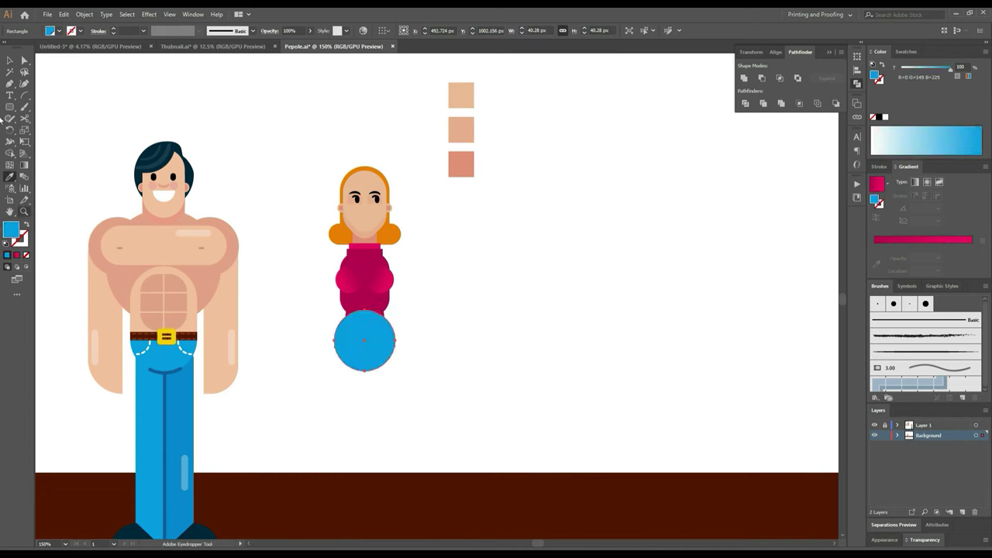
{"action": "left_click", "coordinate": [12, 61]}
{"action": "key", "text": "ctrl+bracketleft"}
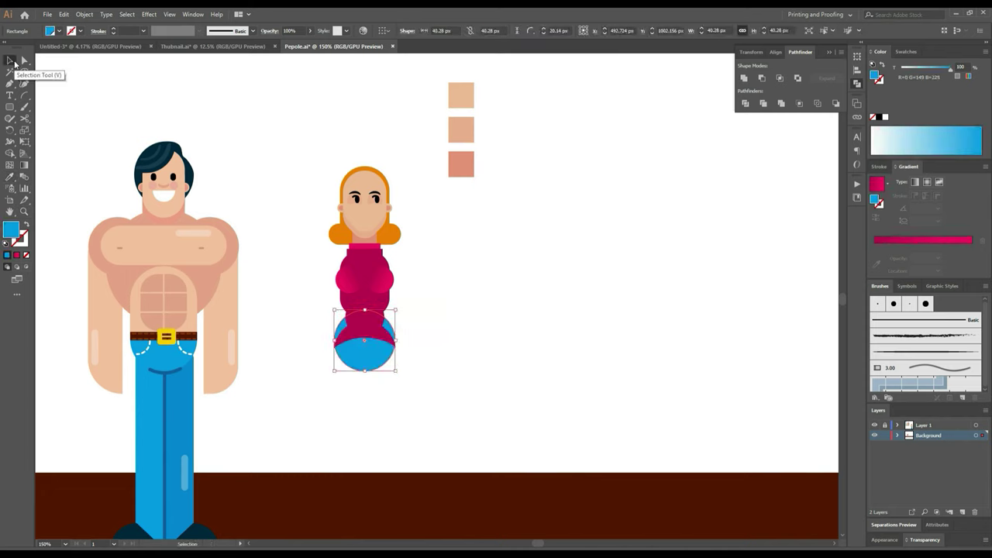
Step: Move the blue circle slightly lower and pan the view below the figures
{"action": "scroll", "coordinate": [493, 427], "scroll_direction": "up", "scroll_amount": 1}
{"action": "scroll", "coordinate": [494, 427], "scroll_direction": "up", "scroll_amount": 1}
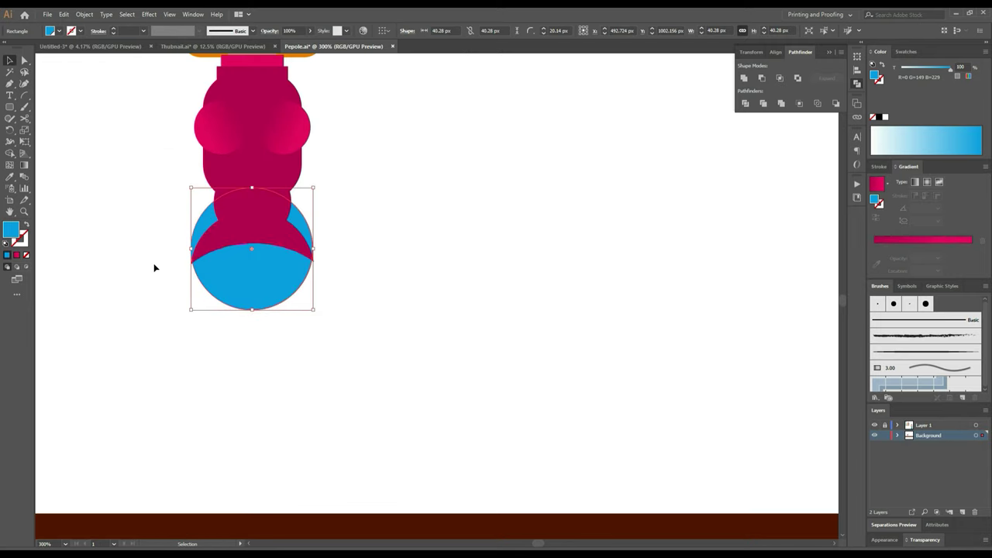
{"action": "left_click_drag", "start_coordinate": [262, 273], "coordinate": [267, 302]}
{"action": "left_click", "coordinate": [376, 289]}
{"action": "scroll", "coordinate": [380, 287], "scroll_direction": "down", "scroll_amount": 2}
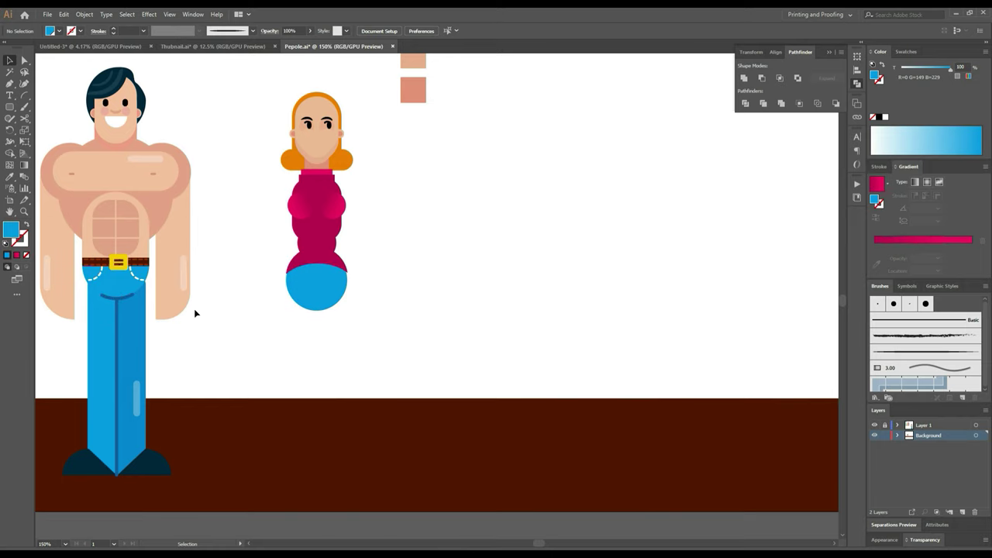
{"action": "left_click_drag", "start_coordinate": [203, 304], "coordinate": [266, 298]}
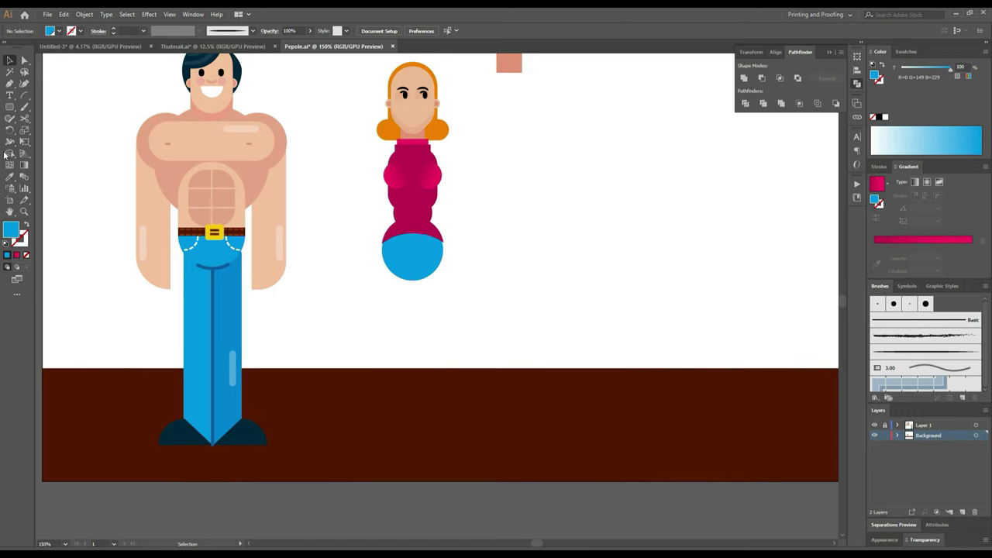
{"action": "left_click", "coordinate": [10, 107]}
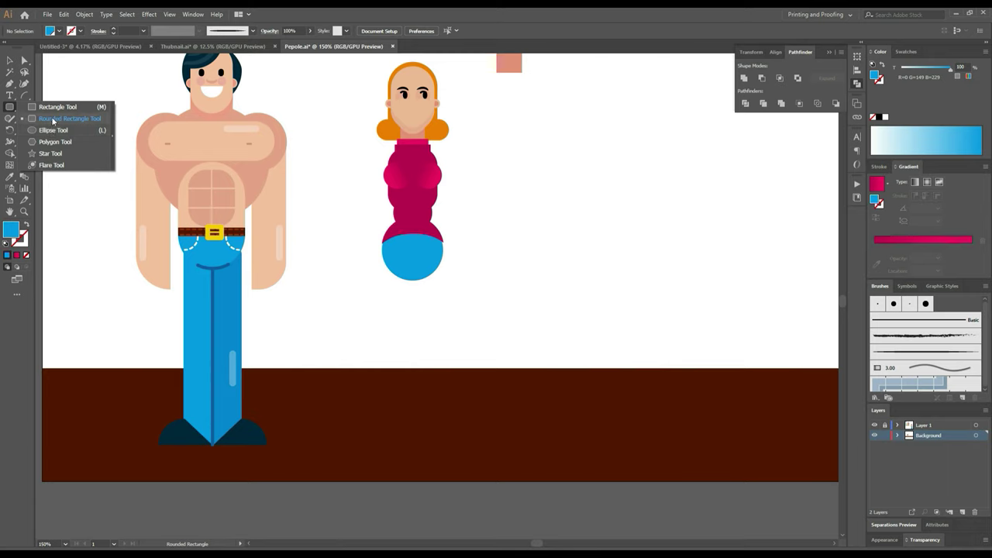
Step: Draw a rounded-rectangle leg, try adjusting its corner rounding, then delete it
{"action": "left_click", "coordinate": [53, 120]}
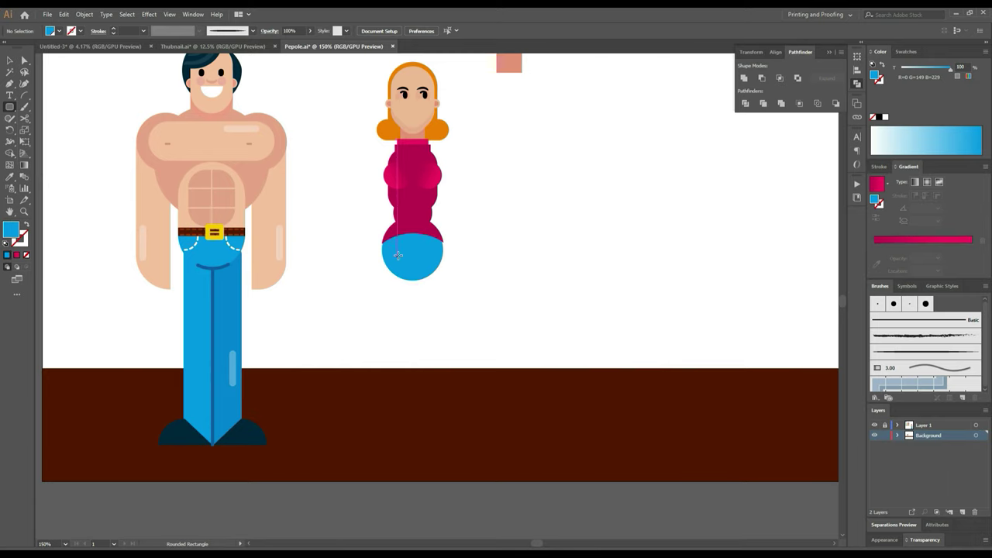
{"action": "mouse_move", "coordinate": [413, 275]}
{"action": "left_mouse_down"}
{"action": "mouse_move", "coordinate": [417, 344]}
{"action": "mouse_move", "coordinate": [419, 334]}
{"action": "left_mouse_up"}
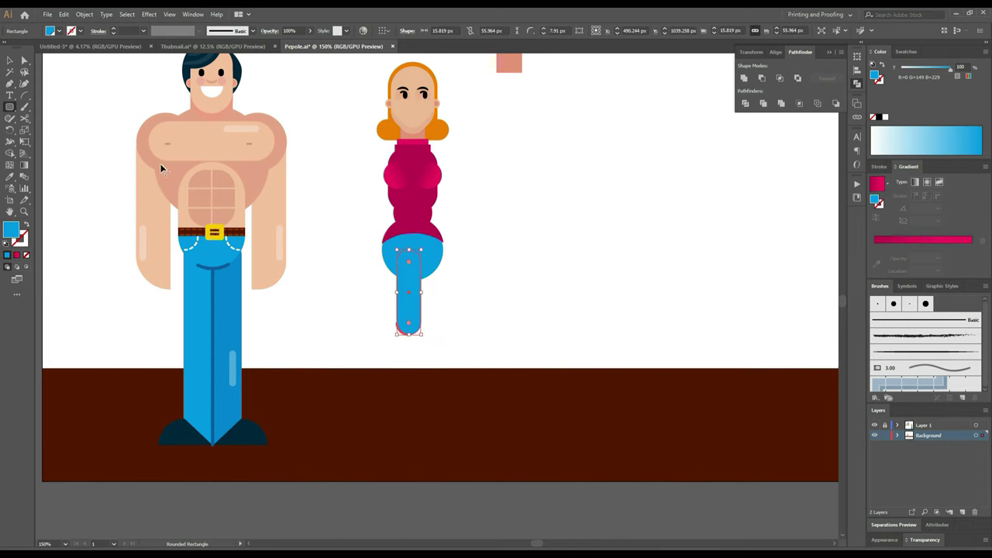
{"action": "left_click", "coordinate": [8, 109]}
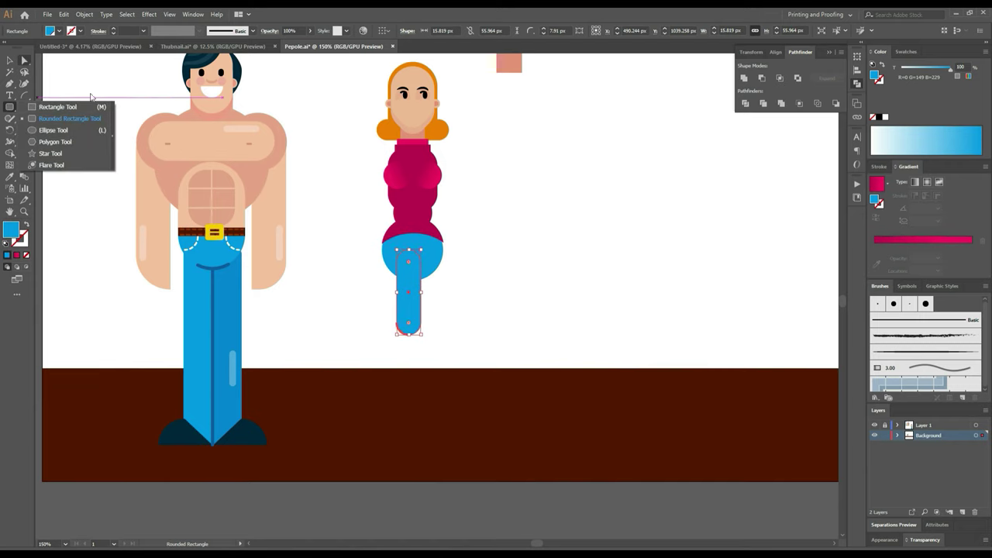
{"action": "scroll", "coordinate": [359, 243], "scroll_direction": "up", "scroll_amount": 2}
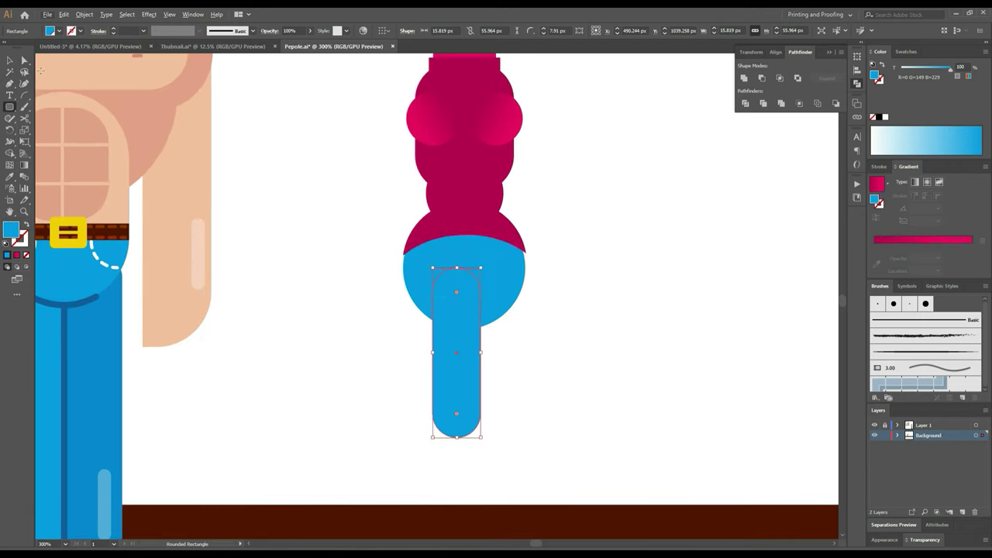
{"action": "left_click", "coordinate": [24, 59]}
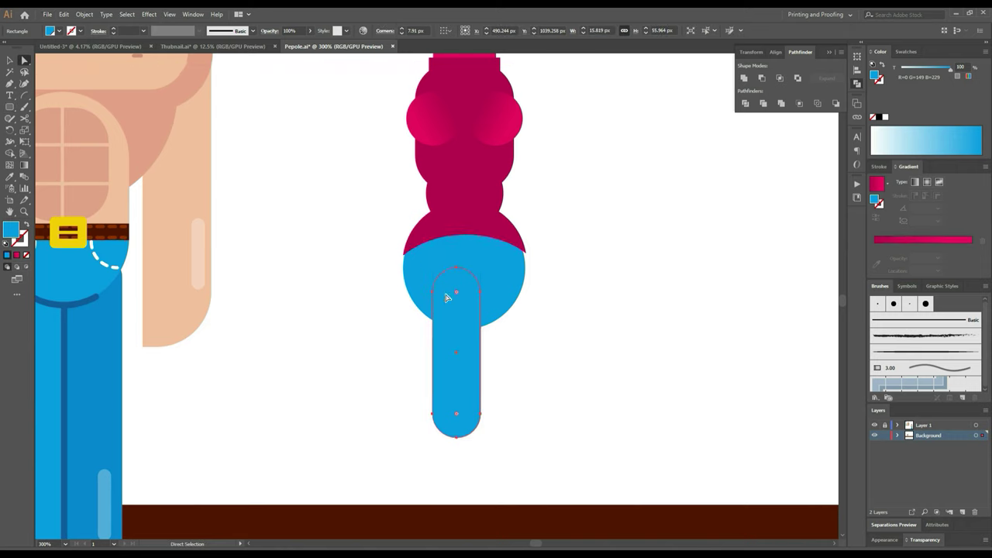
{"action": "left_click_drag", "start_coordinate": [455, 294], "coordinate": [458, 295]}
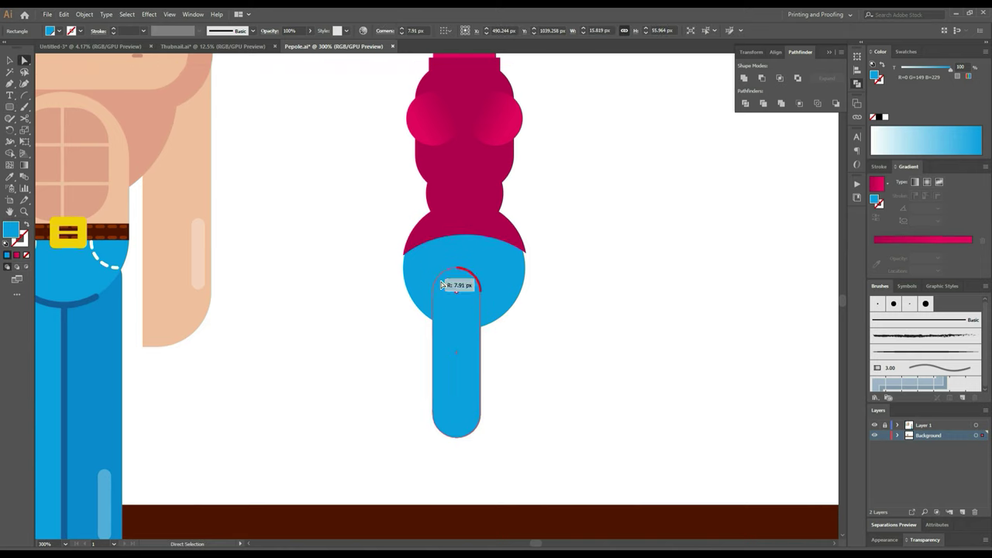
{"action": "left_click_drag", "start_coordinate": [455, 291], "coordinate": [456, 292]}
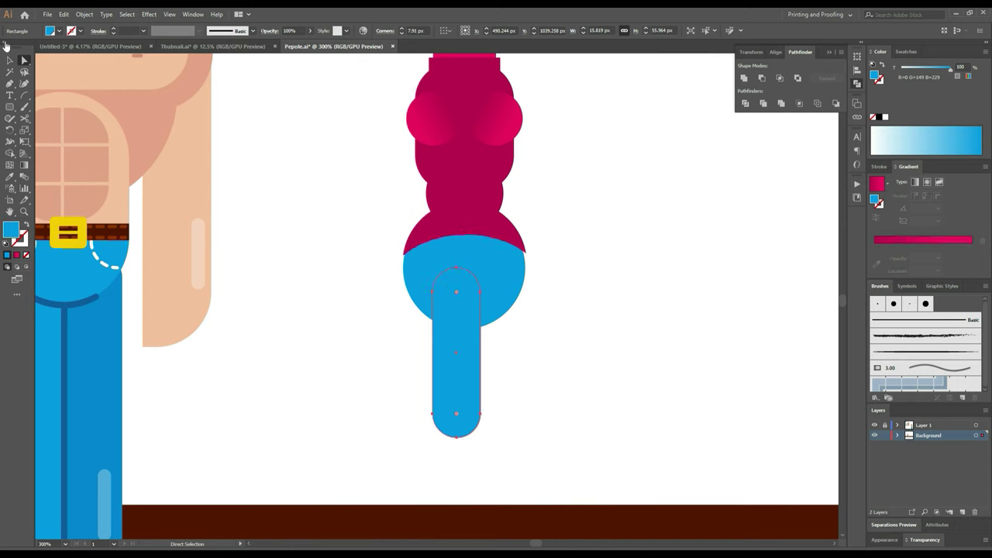
{"action": "left_click", "coordinate": [10, 61]}
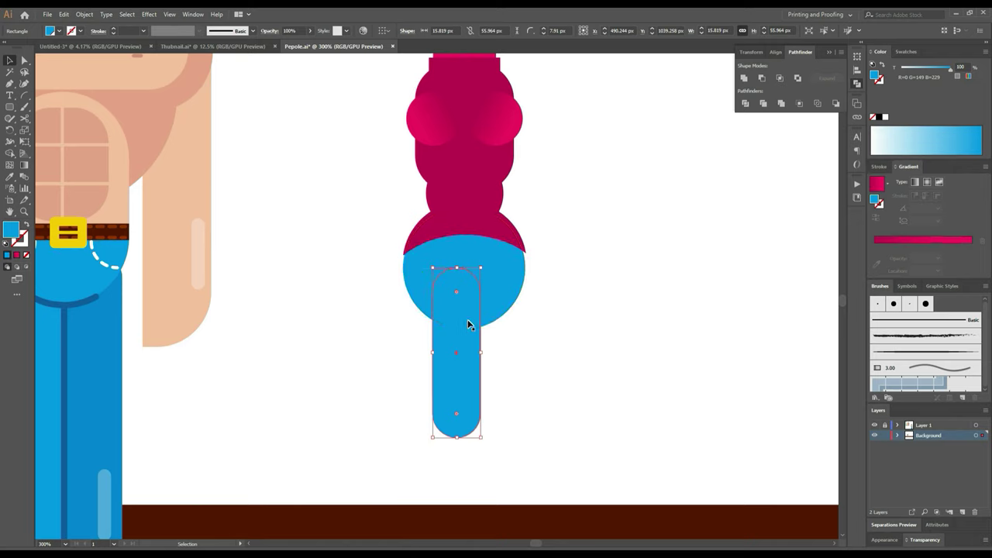
{"action": "left_click_drag", "start_coordinate": [468, 321], "coordinate": [353, 308]}
{"action": "key", "text": "Delete"}
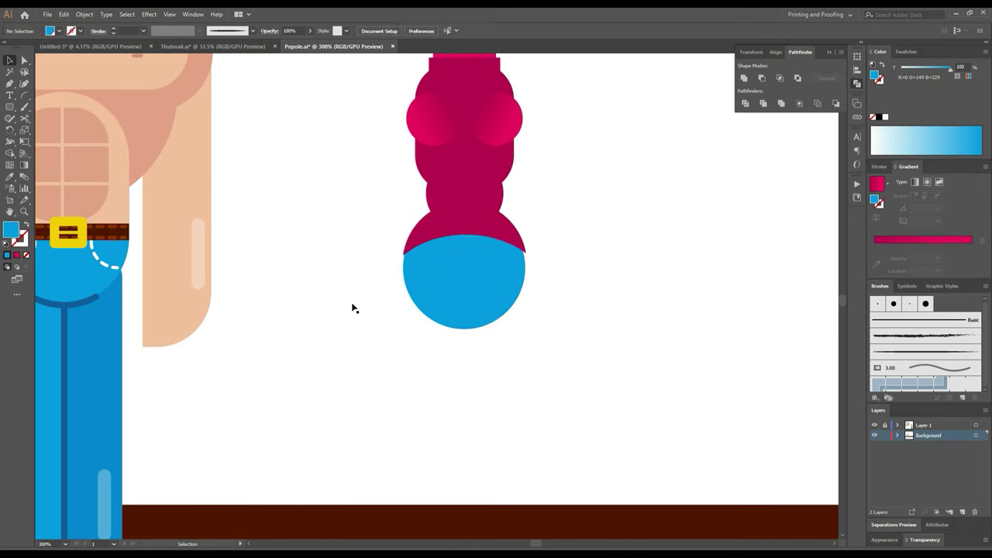
Step: Draw a square-cornered leg rectangle and pull its top-left anchor outward to taper it
{"action": "left_click_drag", "start_coordinate": [10, 107], "coordinate": [37, 111]}
{"action": "left_click_drag", "start_coordinate": [426, 282], "coordinate": [470, 384]}
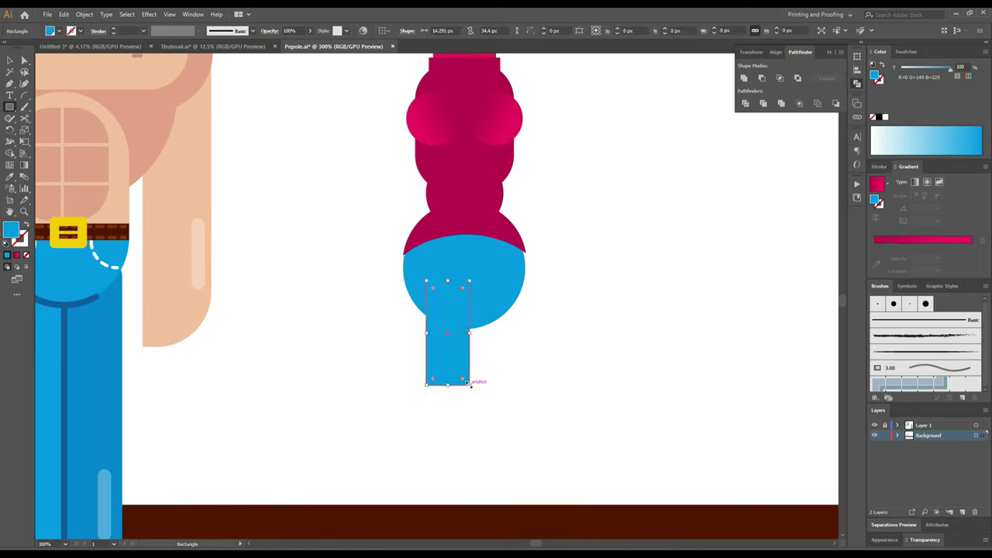
{"action": "left_click", "coordinate": [9, 61]}
{"action": "scroll", "coordinate": [478, 285], "scroll_direction": "up", "scroll_amount": 2}
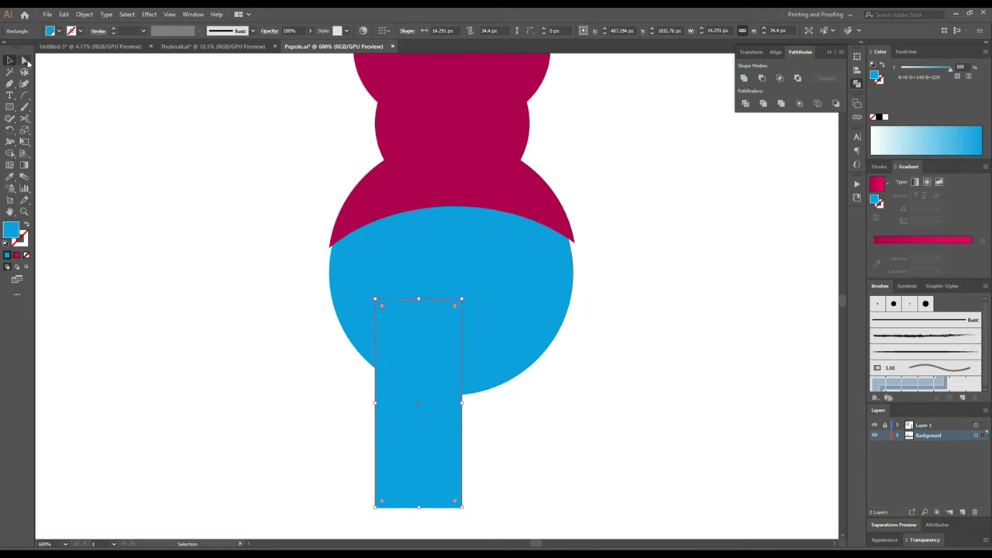
{"action": "left_click", "coordinate": [24, 61]}
{"action": "left_click", "coordinate": [377, 301]}
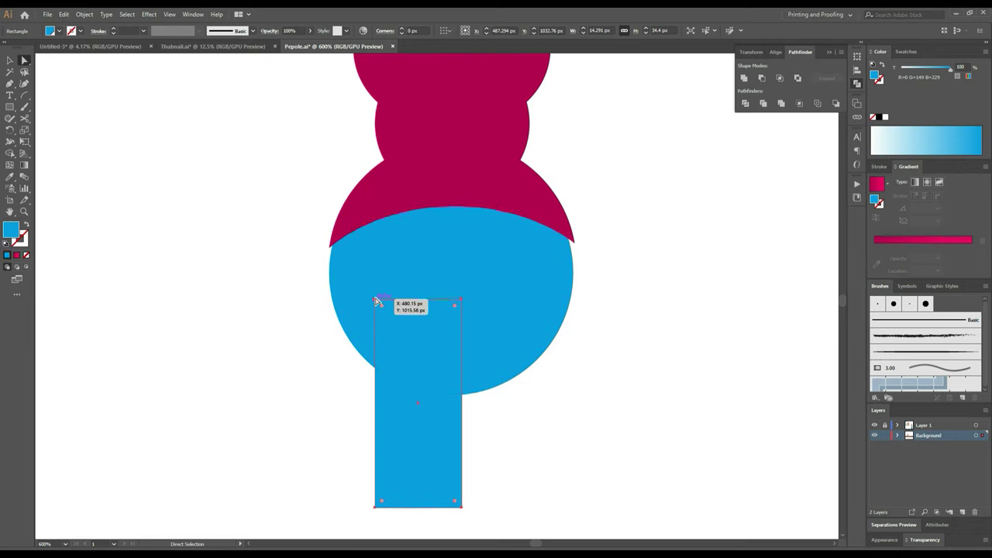
{"action": "left_click_drag", "start_coordinate": [377, 301], "coordinate": [343, 287]}
Step: Delete the blue hip circle above the leg
{"action": "scroll", "coordinate": [388, 284], "scroll_direction": "down", "scroll_amount": 2}
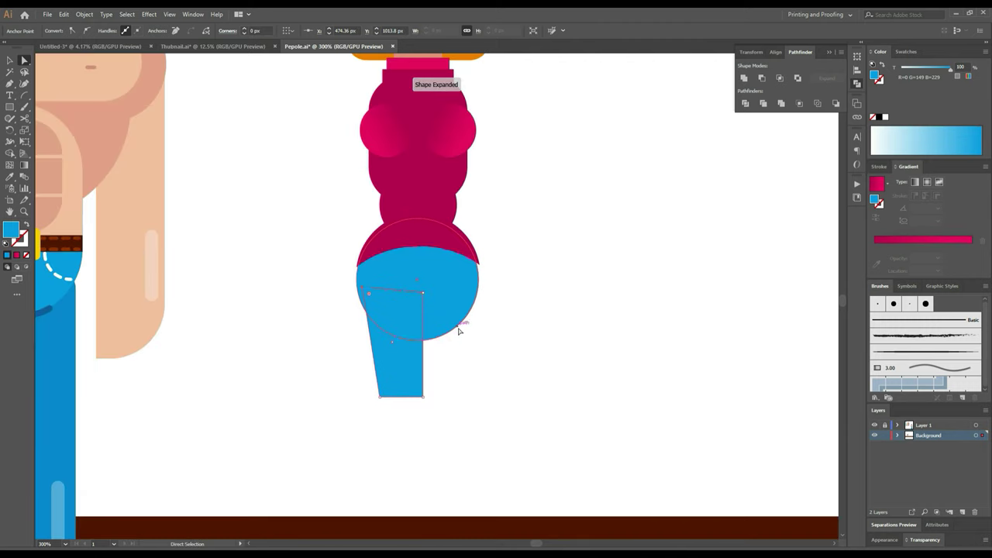
{"action": "left_click", "coordinate": [406, 387]}
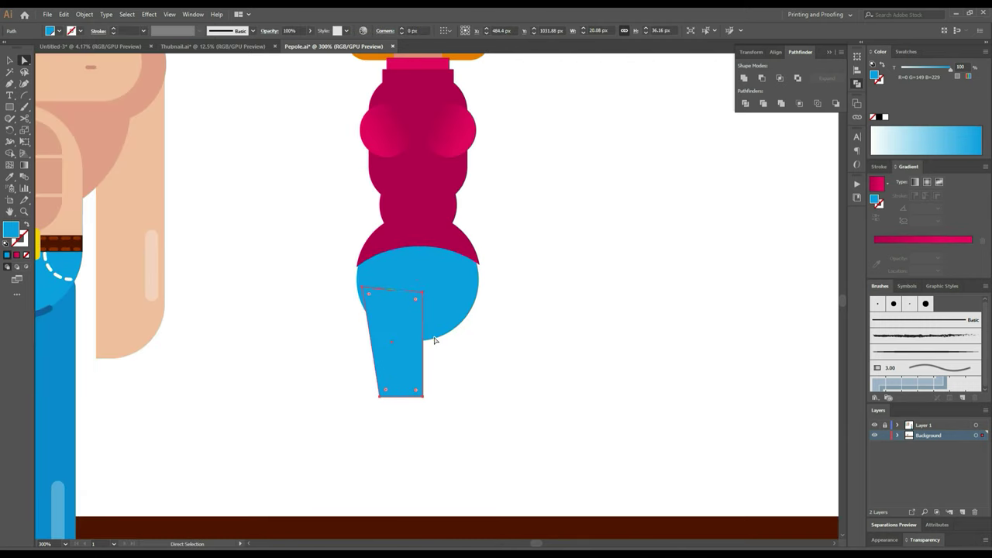
{"action": "left_click", "coordinate": [453, 283]}
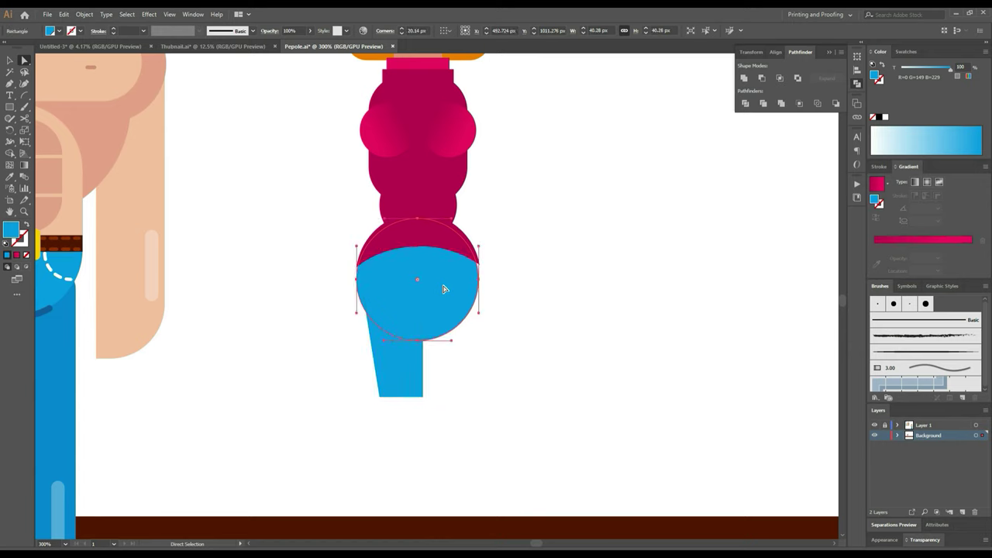
{"action": "key", "text": "Delete"}
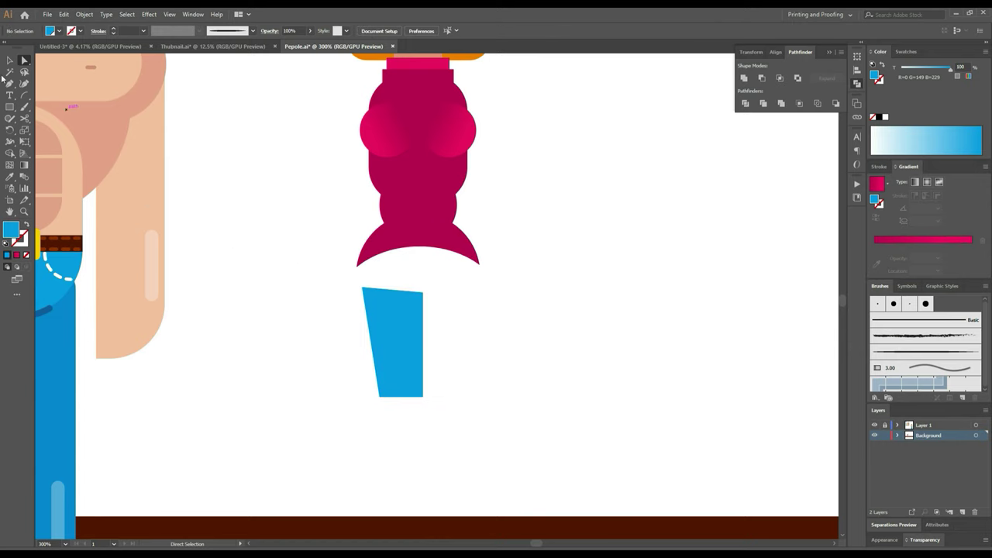
Step: Draw a wide blue ellipse over the leg top and send it behind the magenta body
{"action": "left_click_drag", "start_coordinate": [10, 106], "coordinate": [54, 126]}
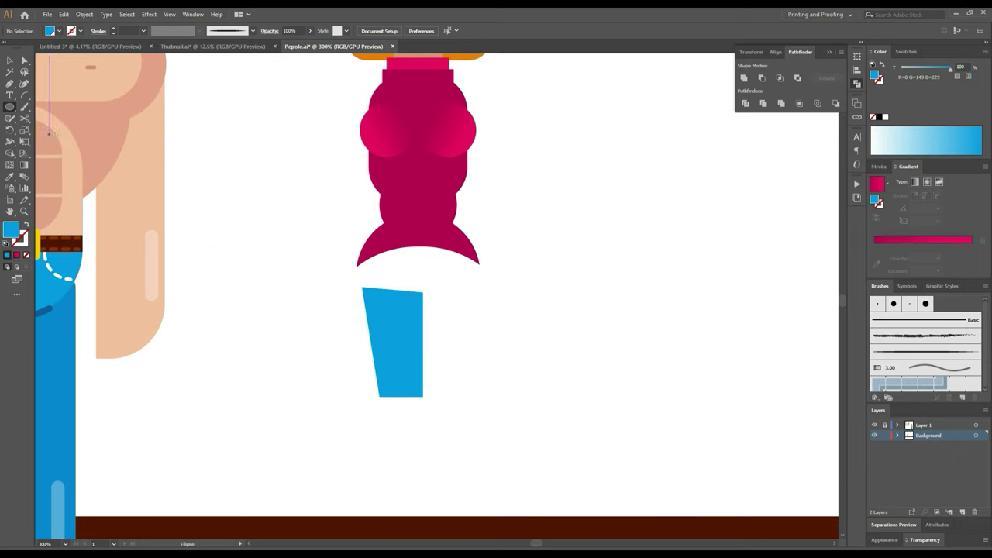
{"action": "left_click_drag", "start_coordinate": [359, 264], "coordinate": [474, 336]}
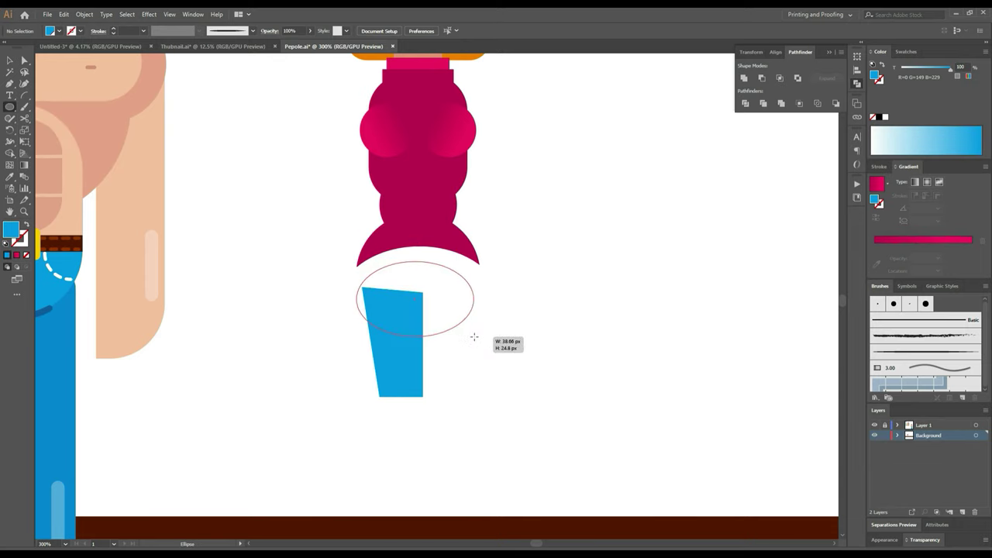
{"action": "left_click_drag", "start_coordinate": [473, 337], "coordinate": [482, 336]}
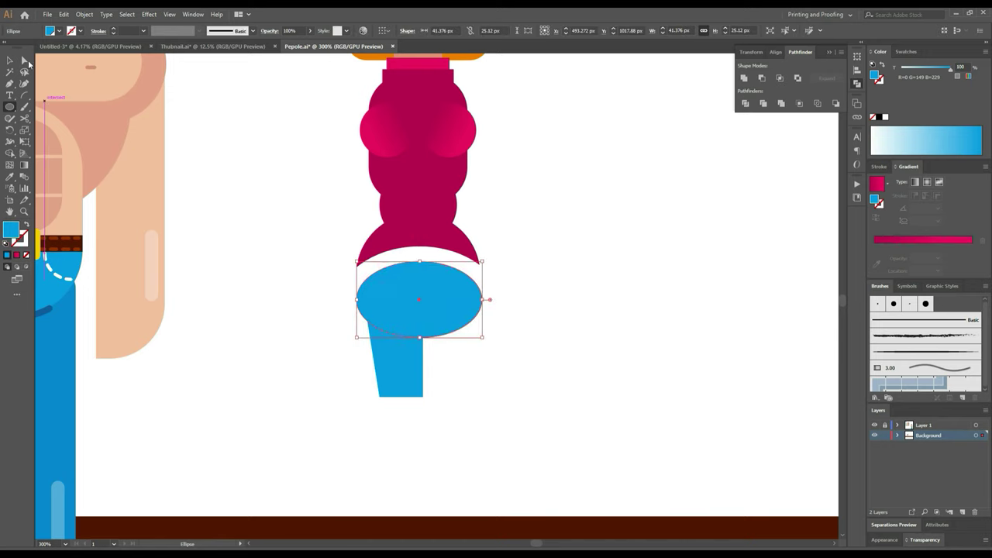
{"action": "left_click", "coordinate": [9, 61]}
{"action": "left_click_drag", "start_coordinate": [408, 310], "coordinate": [405, 281]}
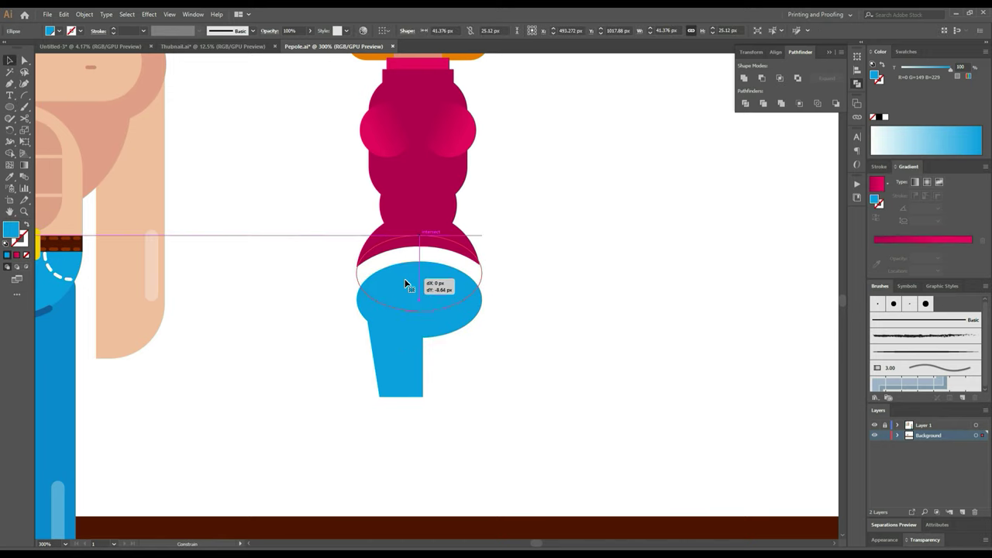
{"action": "left_click", "coordinate": [510, 313]}
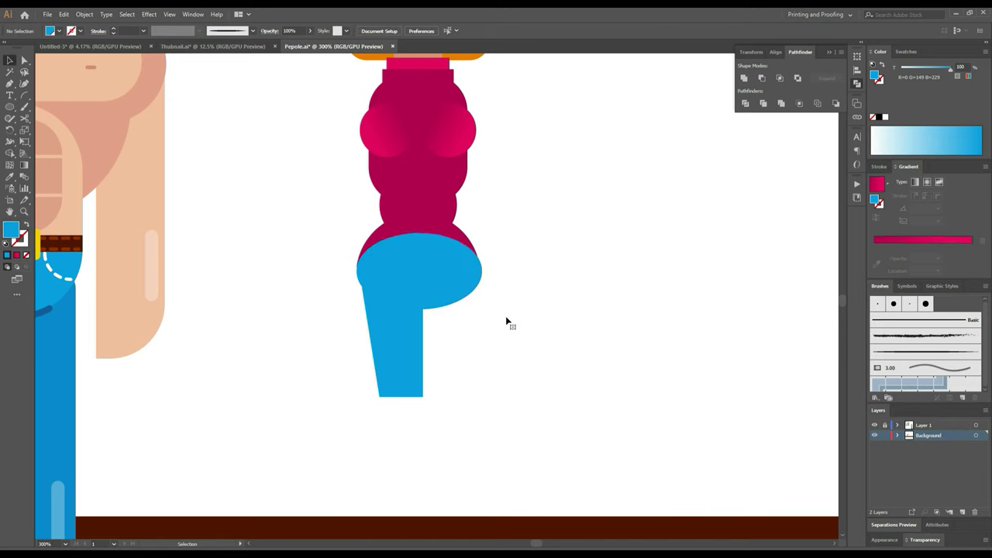
{"action": "left_click", "coordinate": [401, 268]}
{"action": "key", "text": "ctrl+shift+bracketleft"}
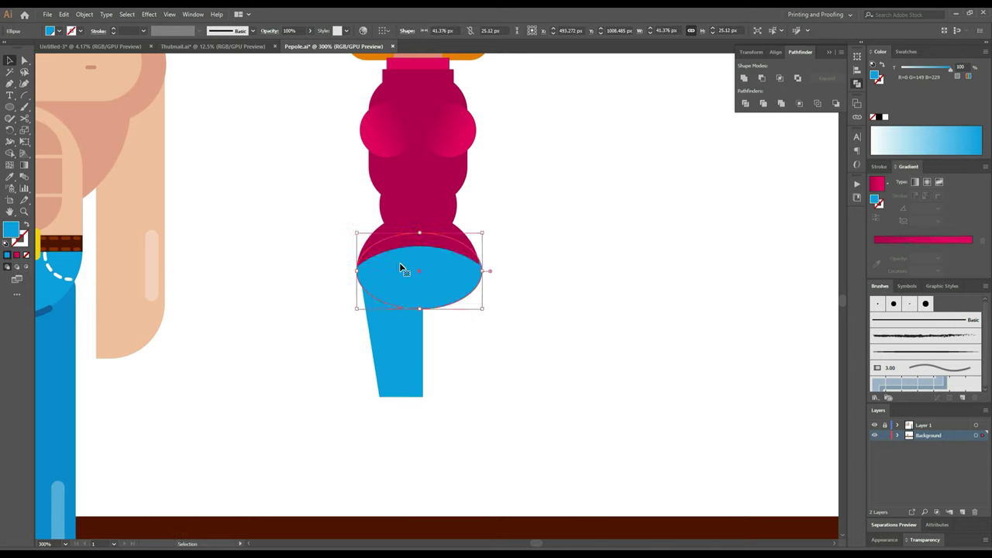
Step: Alt-drag a copy of the leg trapezoid to the right of the original
{"action": "left_click", "coordinate": [404, 370]}
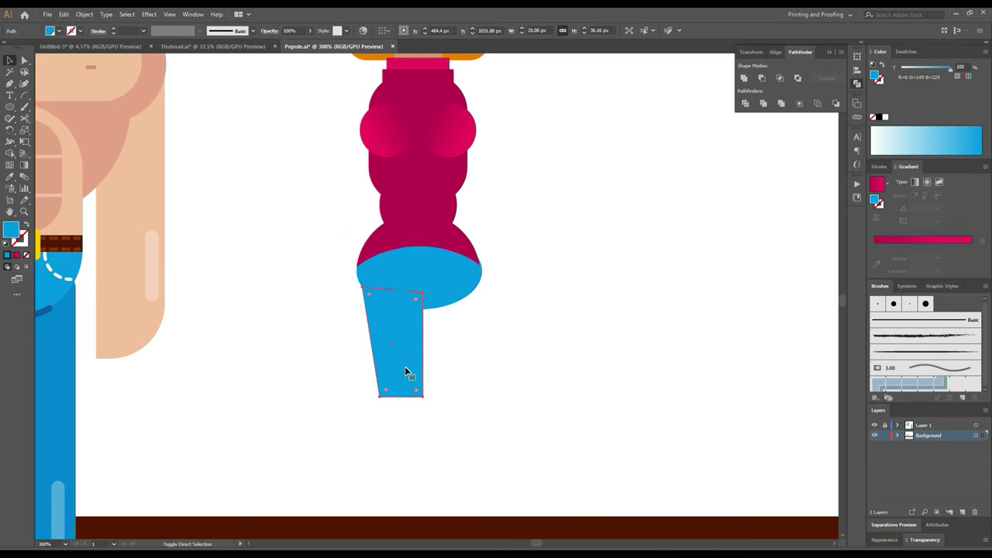
{"action": "left_click", "coordinate": [436, 356]}
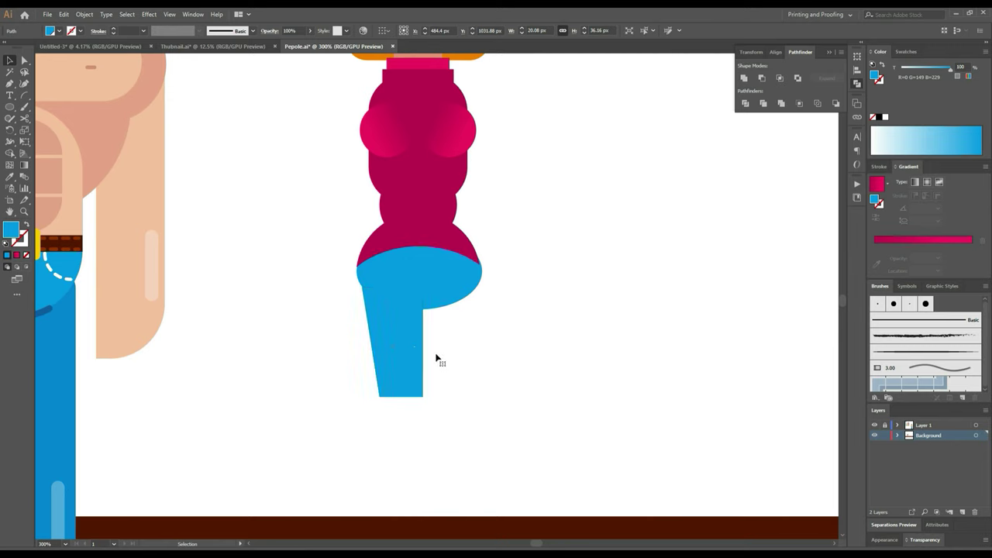
{"action": "left_click_drag", "start_coordinate": [406, 358], "coordinate": [450, 361]}
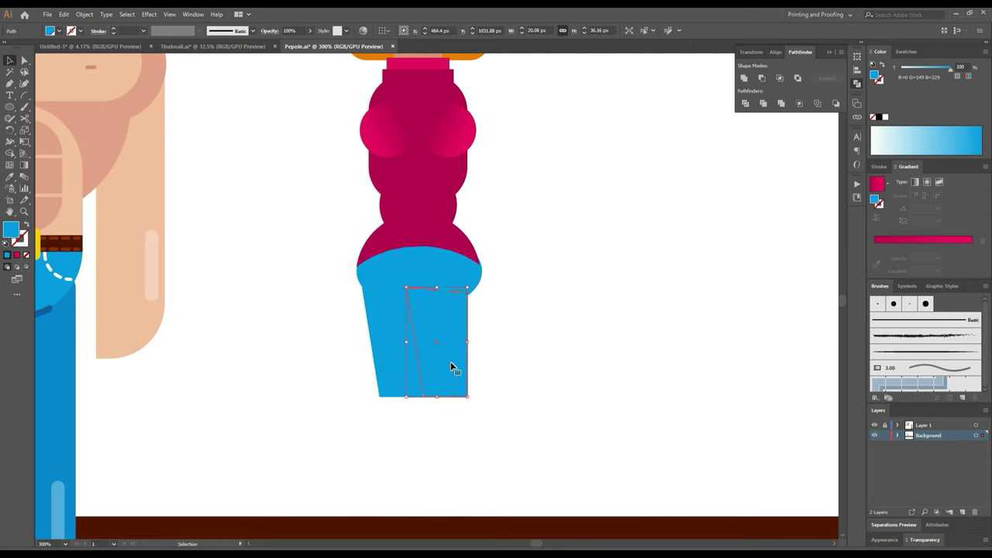
Step: Reflect the leg copy vertically, shift it right, and eyedrop the darker blue onto it
{"action": "right_click", "coordinate": [450, 362]}
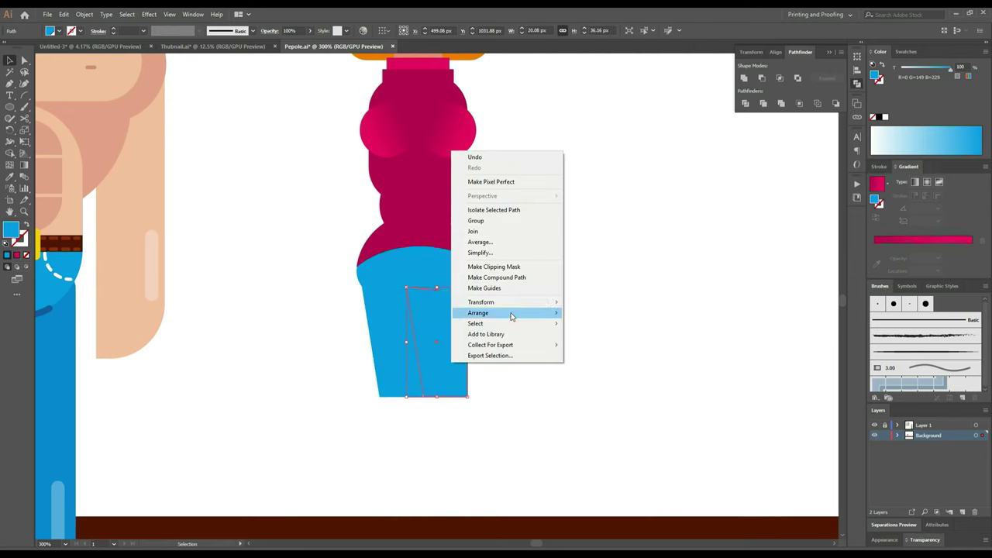
{"action": "mouse_move", "coordinate": [481, 302]}
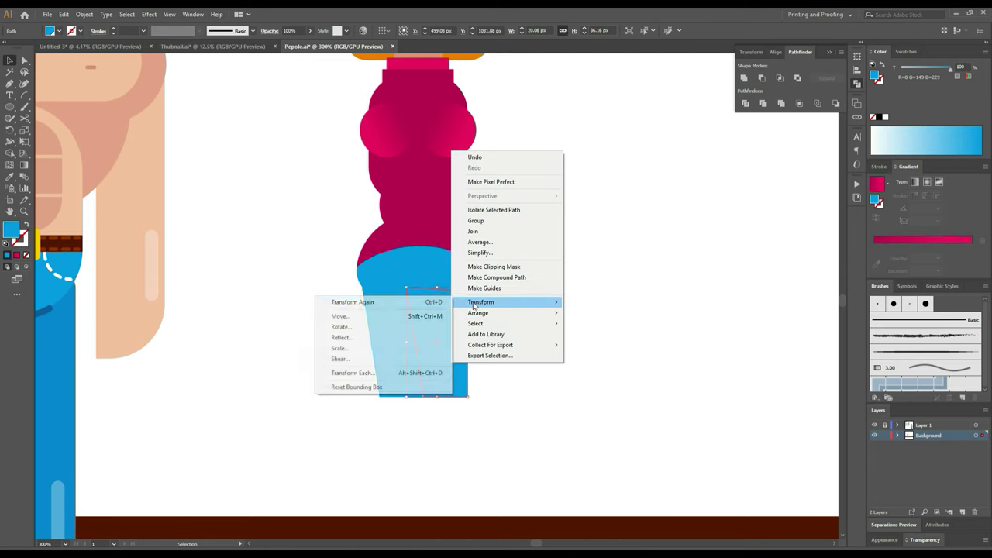
{"action": "left_click", "coordinate": [370, 339]}
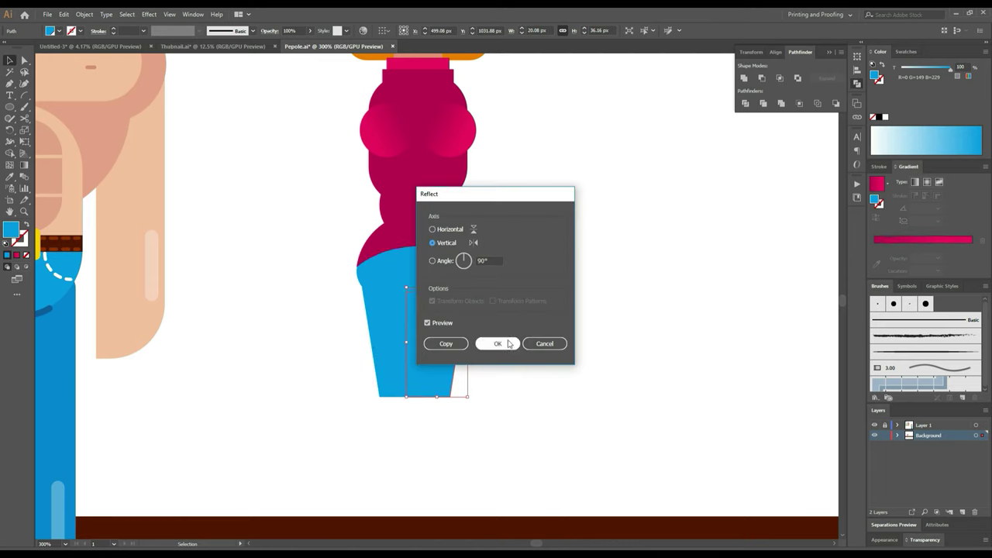
{"action": "left_click", "coordinate": [496, 343]}
{"action": "mouse_move", "coordinate": [433, 362]}
{"action": "left_mouse_down"}
{"action": "mouse_move", "coordinate": [452, 355]}
{"action": "mouse_move", "coordinate": [427, 354]}
{"action": "left_mouse_up"}
{"action": "left_click", "coordinate": [9, 176]}
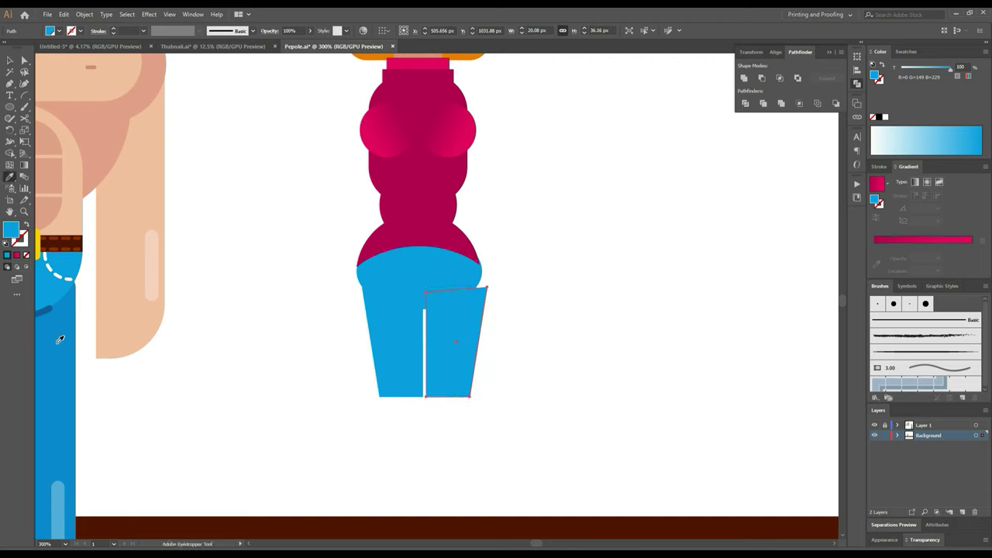
{"action": "left_click", "coordinate": [60, 339]}
Step: Push the right leg against the left one and narrow both pieces together
{"action": "left_click", "coordinate": [9, 59]}
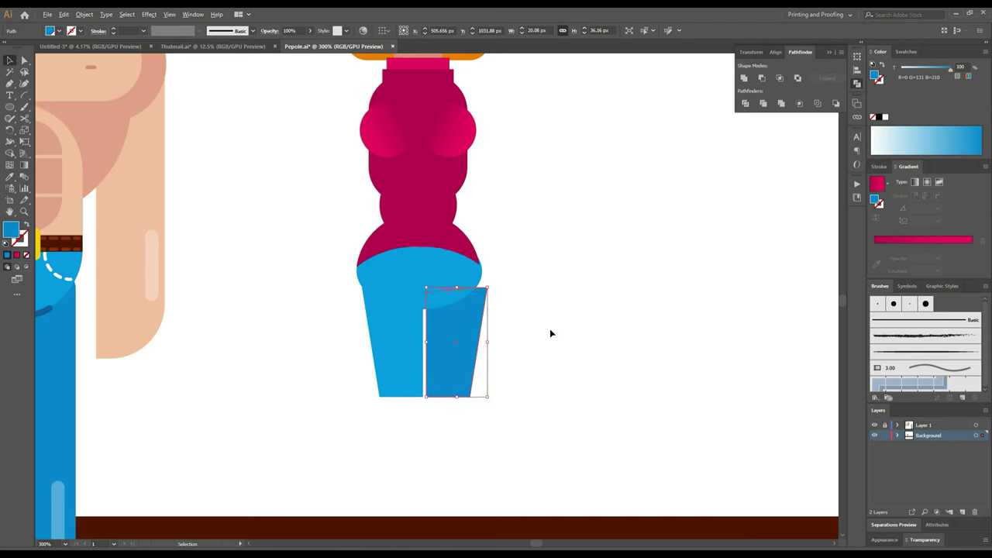
{"action": "scroll", "coordinate": [550, 328], "scroll_direction": "up", "scroll_amount": 3}
{"action": "left_click_drag", "start_coordinate": [320, 349], "coordinate": [308, 358]}
{"action": "left_click", "coordinate": [127, 370], "text": "shift"}
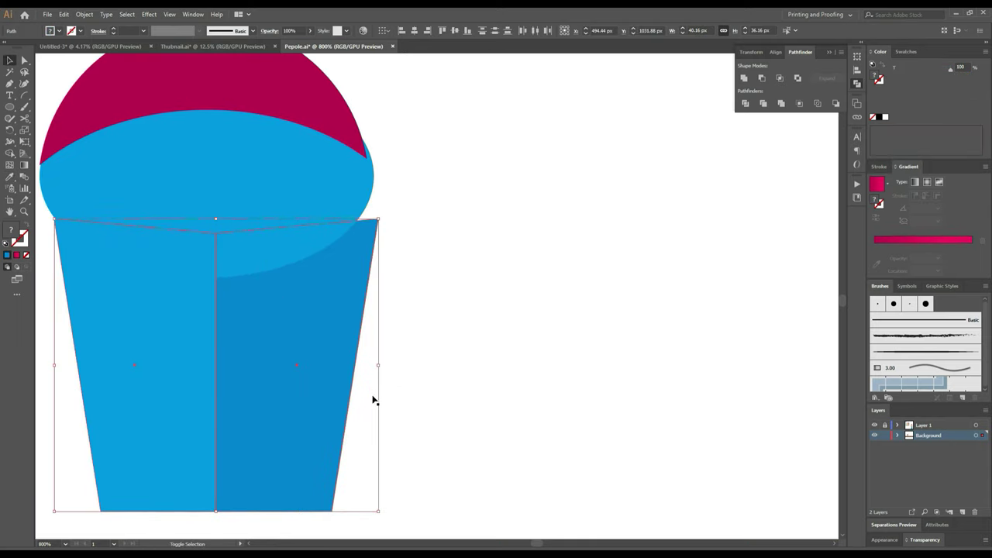
{"action": "left_click_drag", "start_coordinate": [378, 364], "coordinate": [352, 360]}
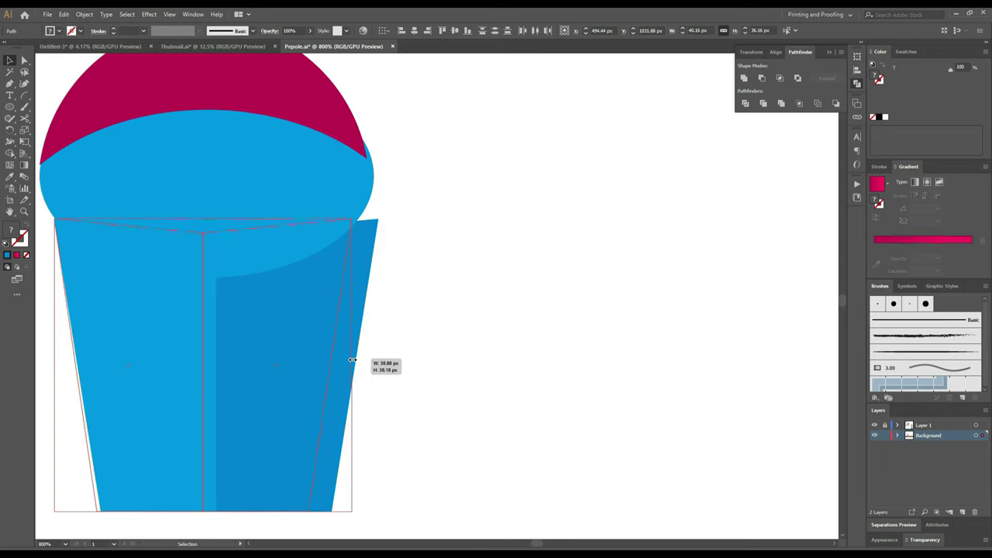
{"action": "left_click_drag", "start_coordinate": [352, 361], "coordinate": [354, 357]}
{"action": "left_click", "coordinate": [521, 379]}
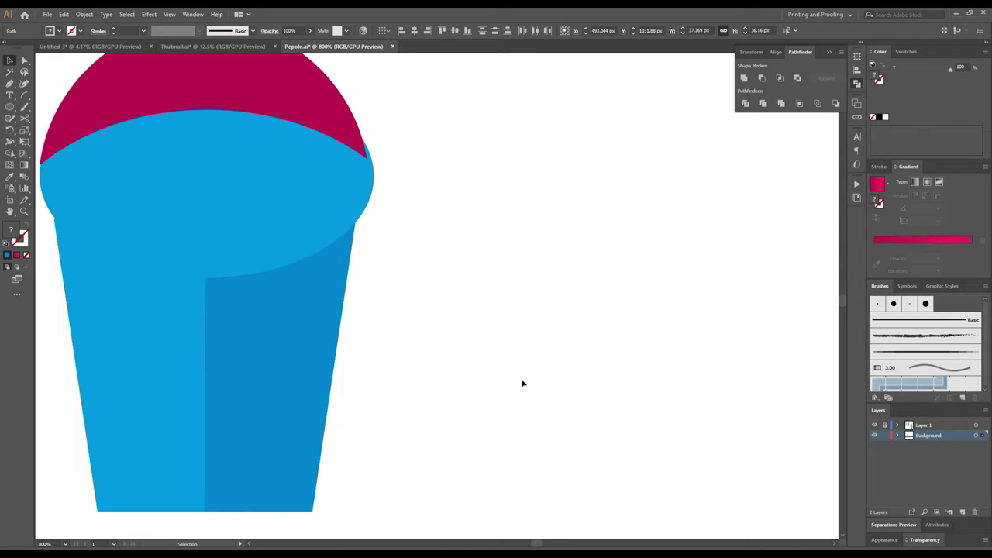
{"action": "scroll", "coordinate": [522, 383], "scroll_direction": "down", "scroll_amount": 3}
{"action": "scroll", "coordinate": [528, 371], "scroll_direction": "down", "scroll_amount": 3}
Step: Draw a small knee circle at the bottom of the left leg with the Ellipse tool
{"action": "scroll", "coordinate": [537, 392], "scroll_direction": "up", "scroll_amount": 2}
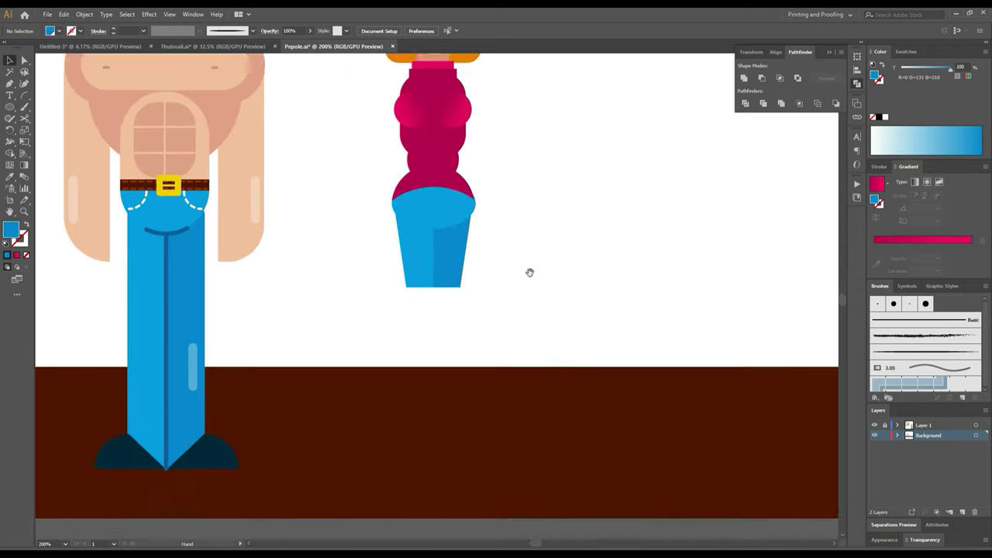
{"action": "scroll", "coordinate": [527, 272], "scroll_direction": "down", "scroll_amount": 2}
{"action": "left_click_drag", "start_coordinate": [10, 106], "coordinate": [29, 137]}
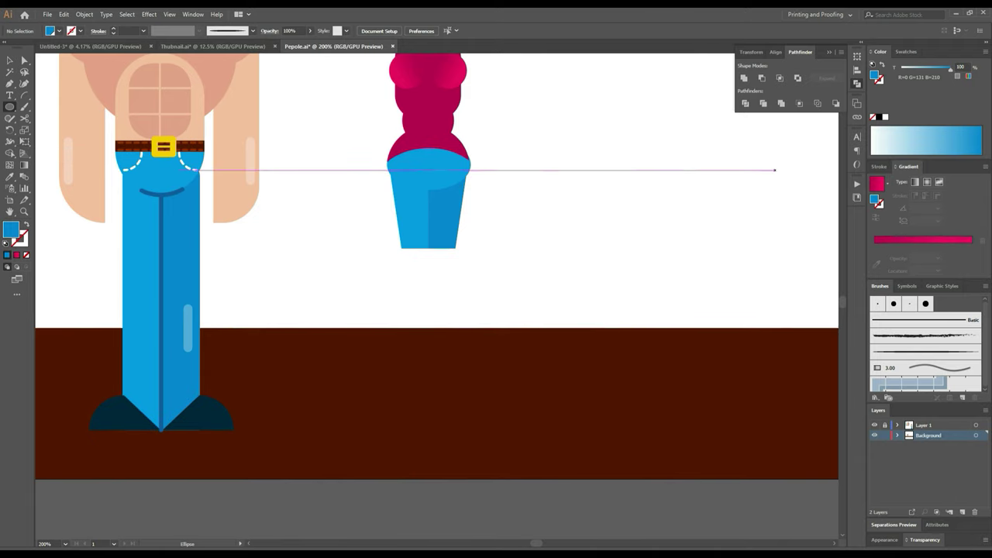
{"action": "scroll", "coordinate": [656, 370], "scroll_direction": "left", "scroll_amount": 1}
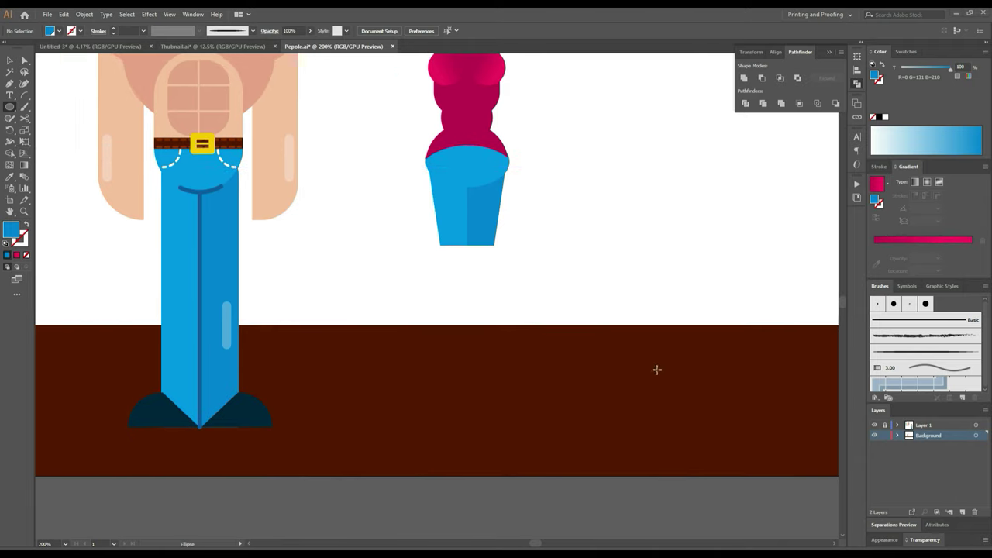
{"action": "scroll", "coordinate": [453, 258], "scroll_direction": "up", "scroll_amount": 1}
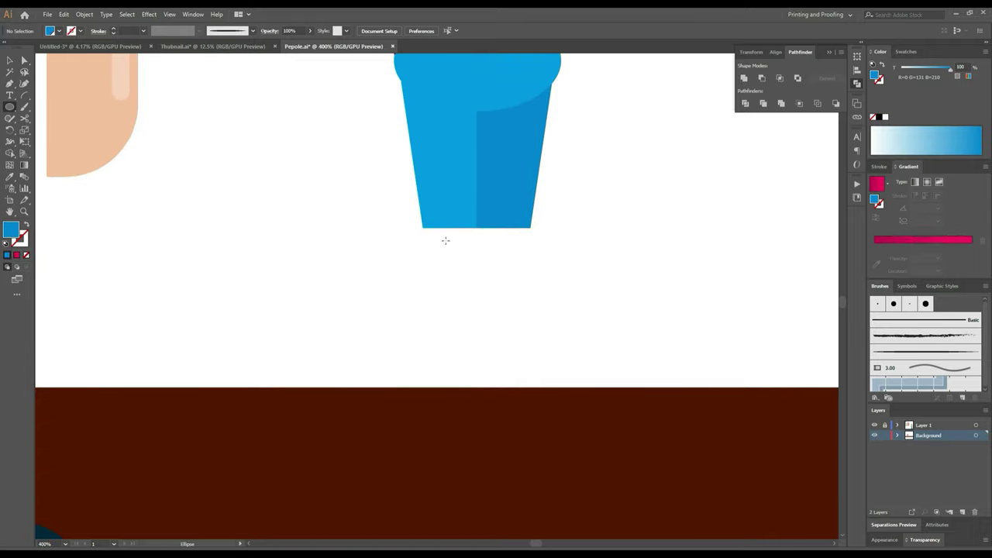
{"action": "left_click_drag", "start_coordinate": [448, 240], "coordinate": [464, 209]}
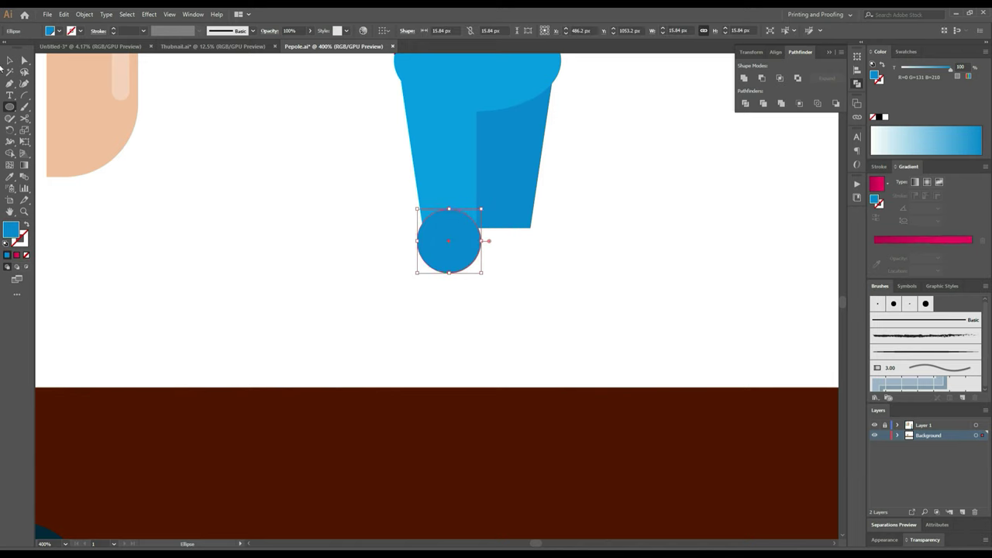
Step: Duplicate the knee circle under the right leg
{"action": "left_click", "coordinate": [9, 60]}
{"action": "left_click_drag", "start_coordinate": [462, 256], "coordinate": [523, 262]}
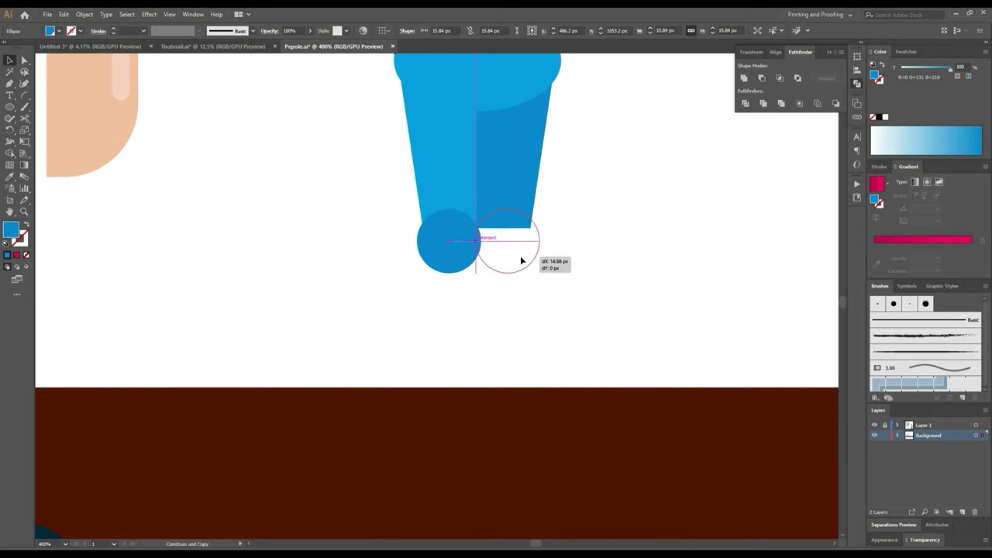
{"action": "left_click_drag", "start_coordinate": [524, 263], "coordinate": [516, 261]}
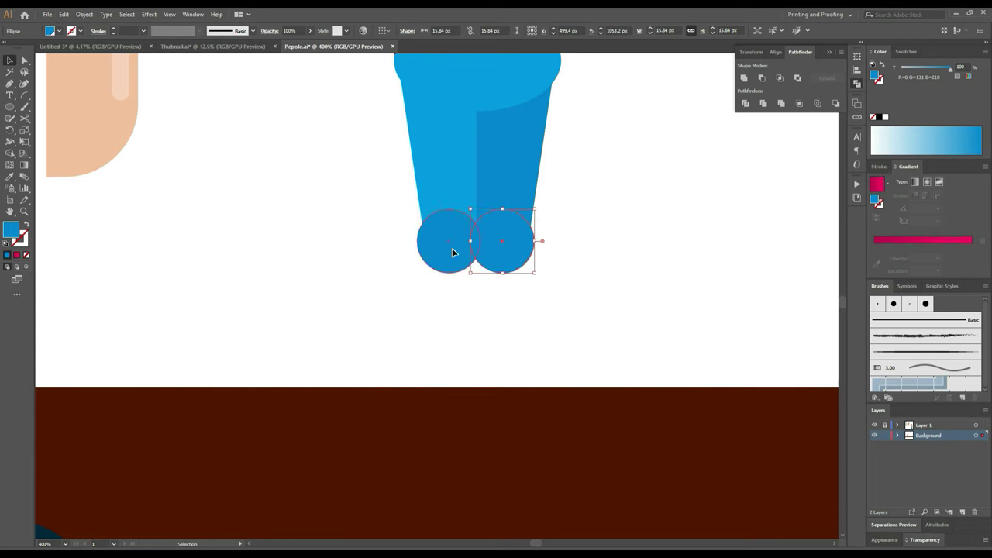
Step: Give the left knee circle the lighter leg blue with the Eyedropper, then deselect
{"action": "left_click", "coordinate": [452, 252]}
{"action": "left_click", "coordinate": [10, 176]}
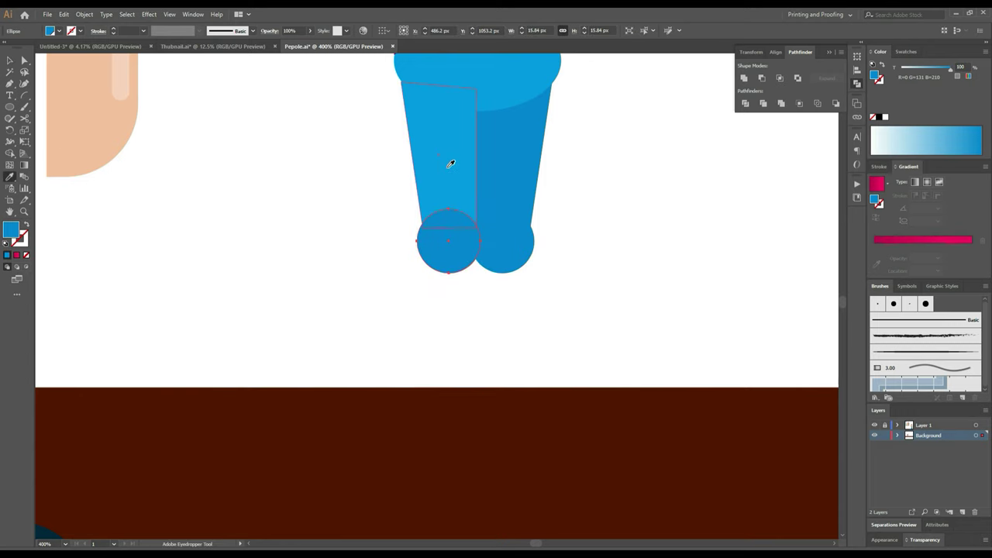
{"action": "left_click", "coordinate": [450, 164]}
{"action": "left_click", "coordinate": [9, 83]}
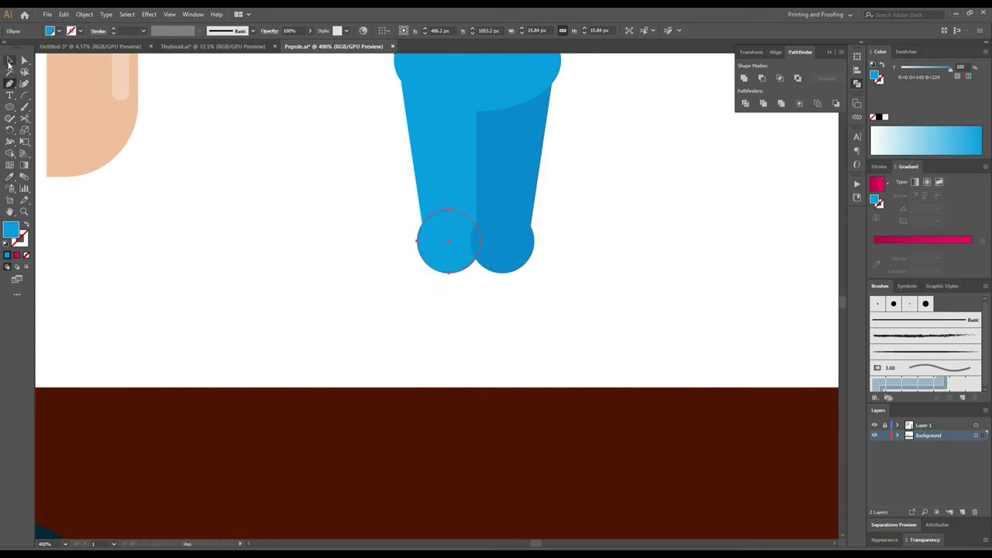
{"action": "left_click", "coordinate": [10, 61]}
{"action": "left_click", "coordinate": [331, 238]}
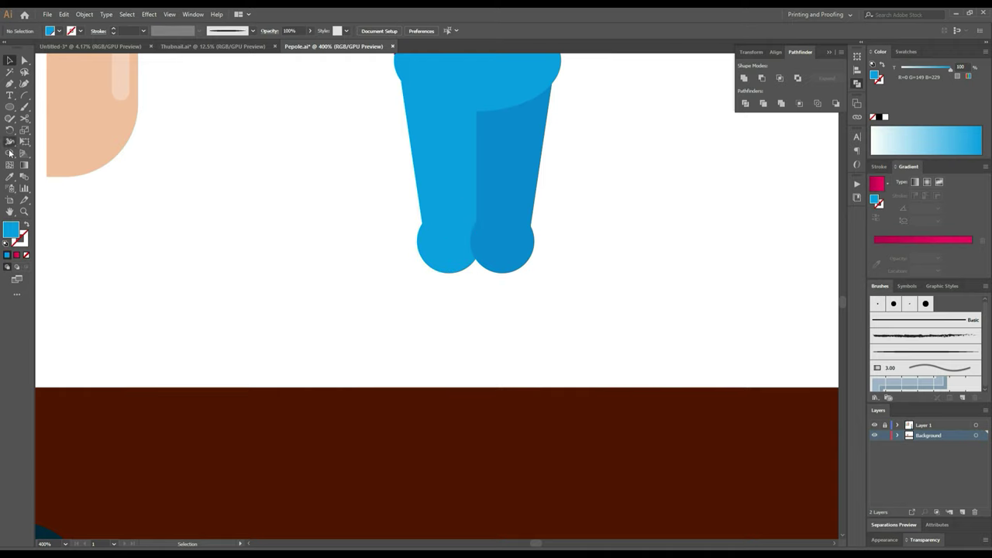
{"action": "left_click", "coordinate": [9, 106]}
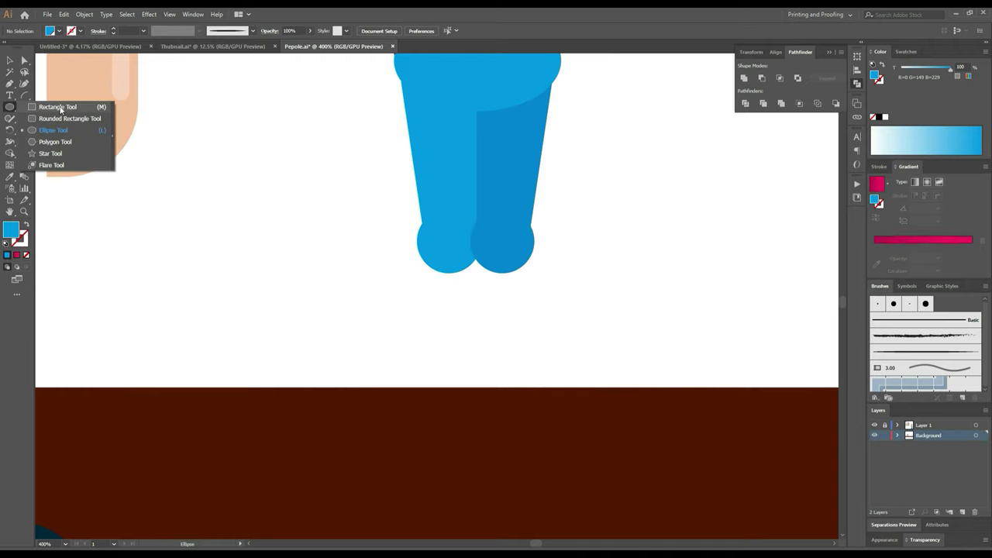
Step: Draw a left shin rectangle from knee to floor and copy it under the right knee
{"action": "left_click", "coordinate": [60, 108]}
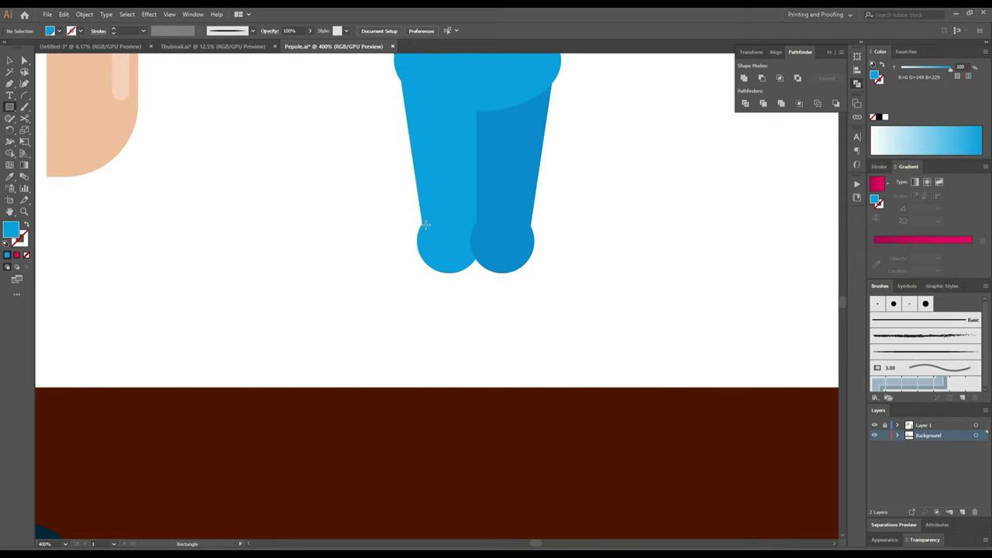
{"action": "left_click_drag", "start_coordinate": [426, 225], "coordinate": [475, 388]}
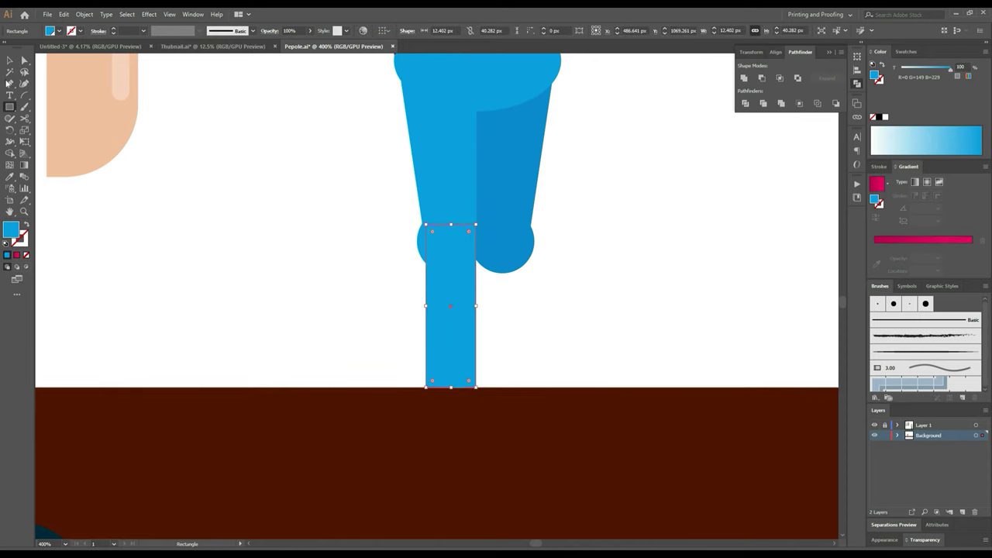
{"action": "key", "text": "v"}
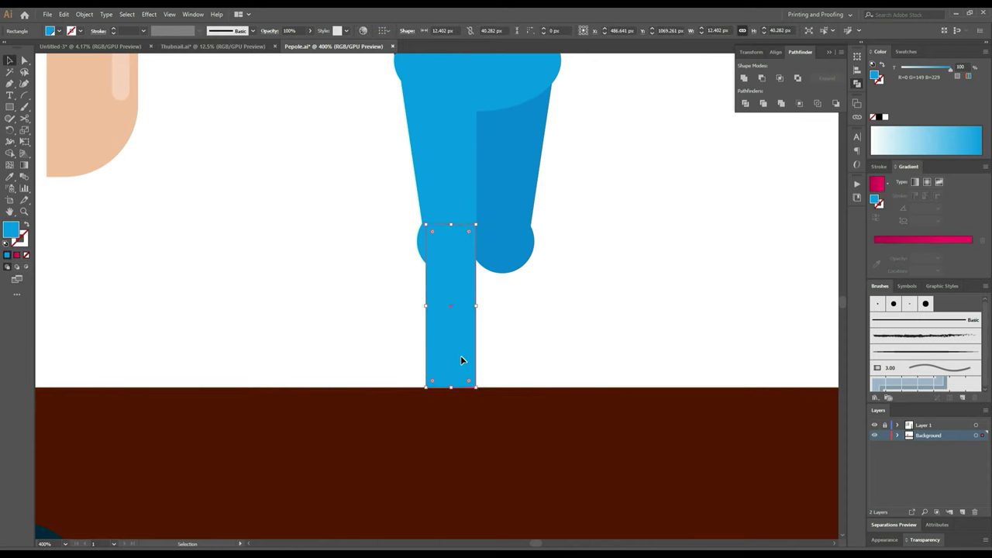
{"action": "left_click_drag", "start_coordinate": [461, 360], "coordinate": [508, 362]}
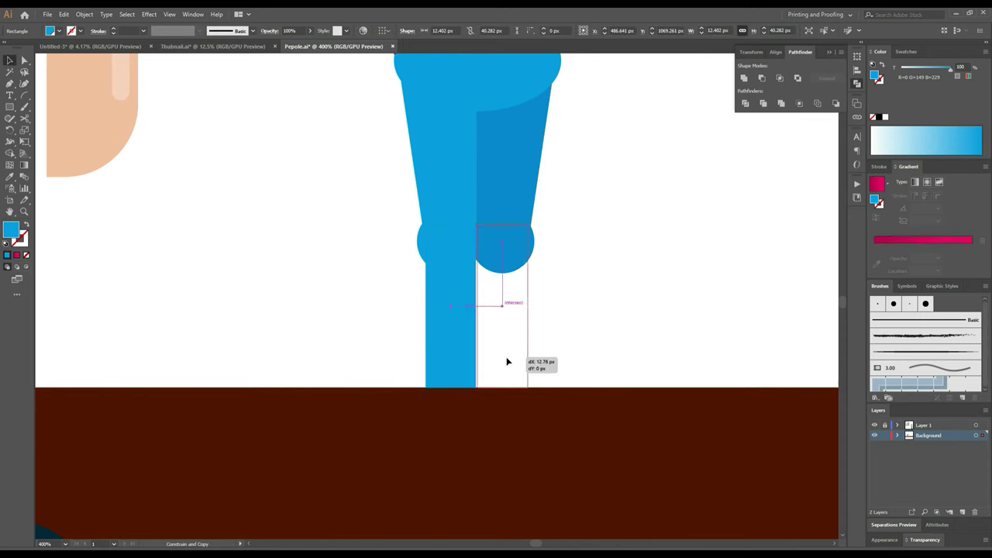
{"action": "left_click_drag", "start_coordinate": [507, 361], "coordinate": [504, 360]}
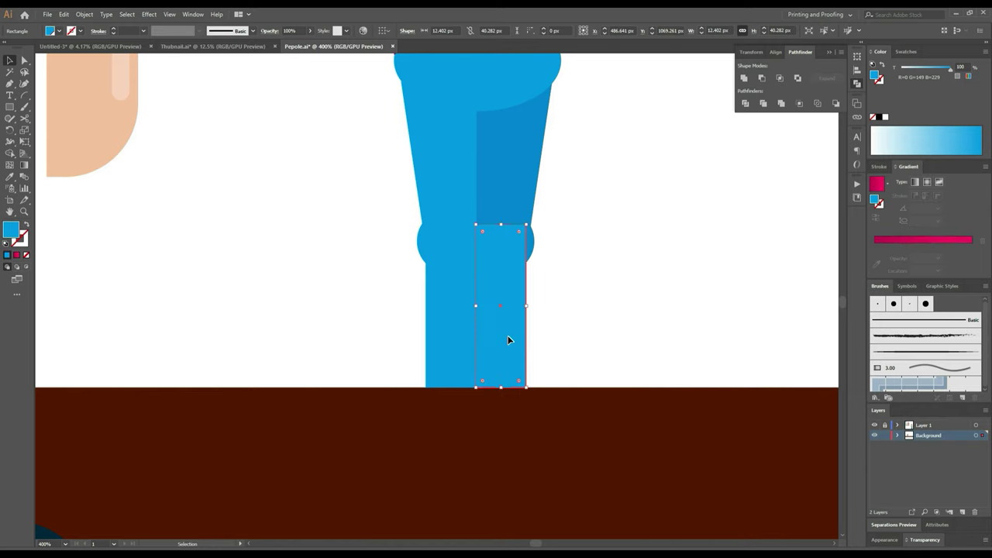
Step: Colour the right shin rectangle the darker leg blue with the Eyedropper
{"action": "left_click", "coordinate": [9, 177]}
{"action": "left_click", "coordinate": [535, 180]}
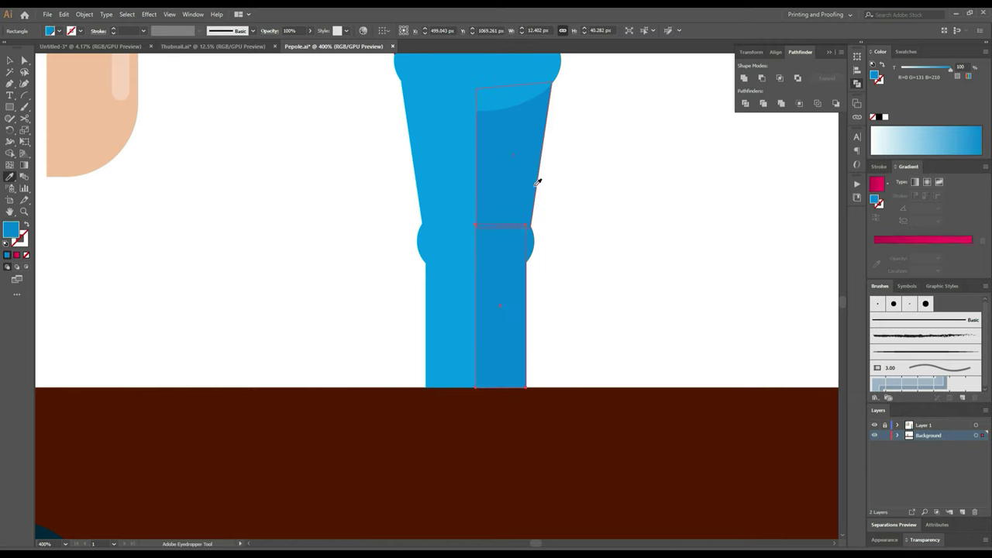
{"action": "scroll", "coordinate": [573, 200], "scroll_direction": "down", "scroll_amount": 3}
{"action": "left_click", "coordinate": [10, 61]}
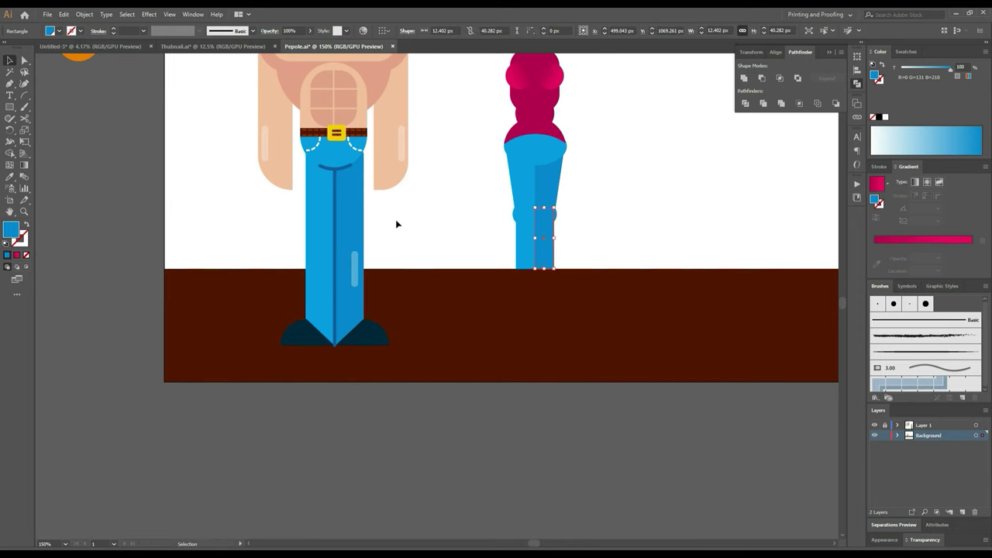
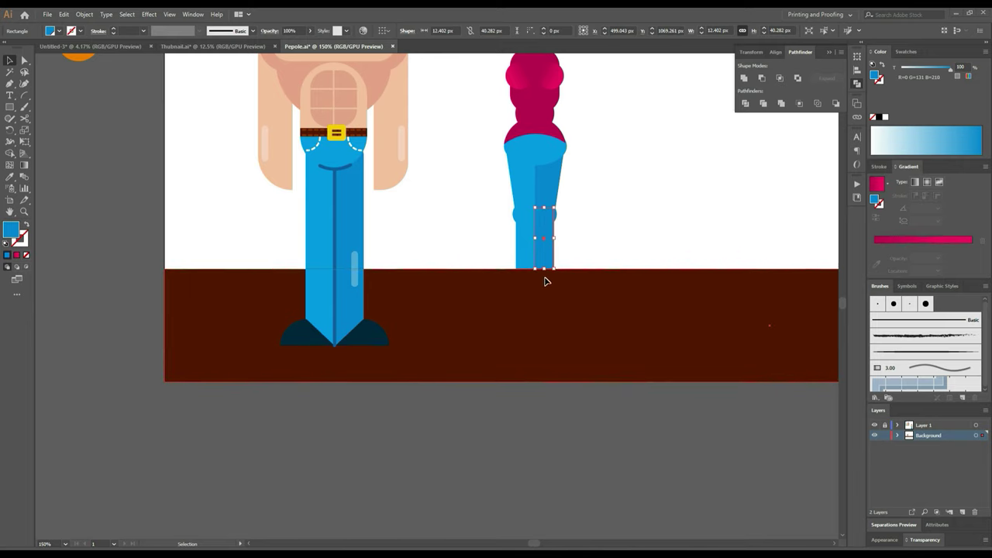
Step: Draw a rounded rectangle across the bottom of the woman's leg
{"action": "scroll", "coordinate": [545, 277], "scroll_direction": "up", "scroll_amount": 4, "text": "alt"}
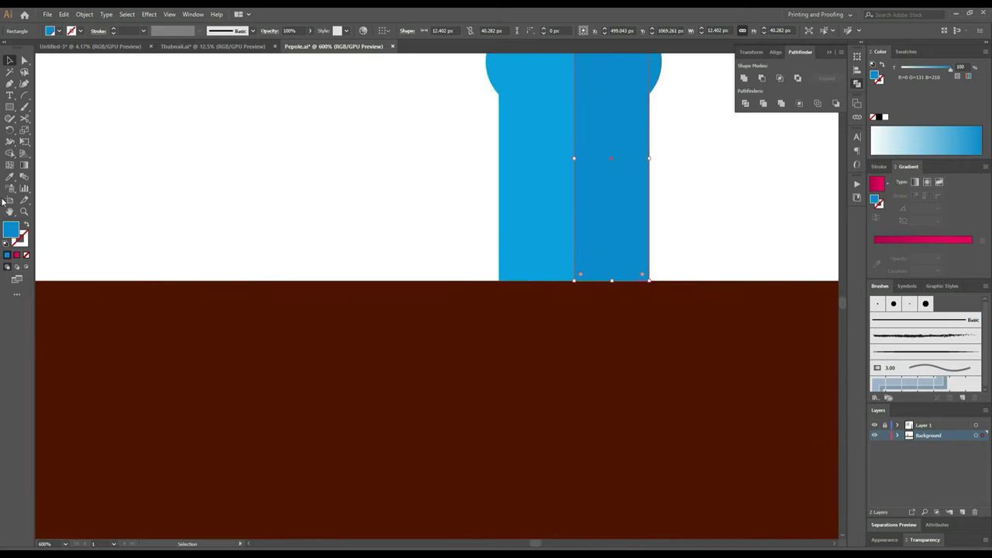
{"action": "scroll", "coordinate": [60, 208], "scroll_direction": "down", "scroll_amount": 2, "text": "alt"}
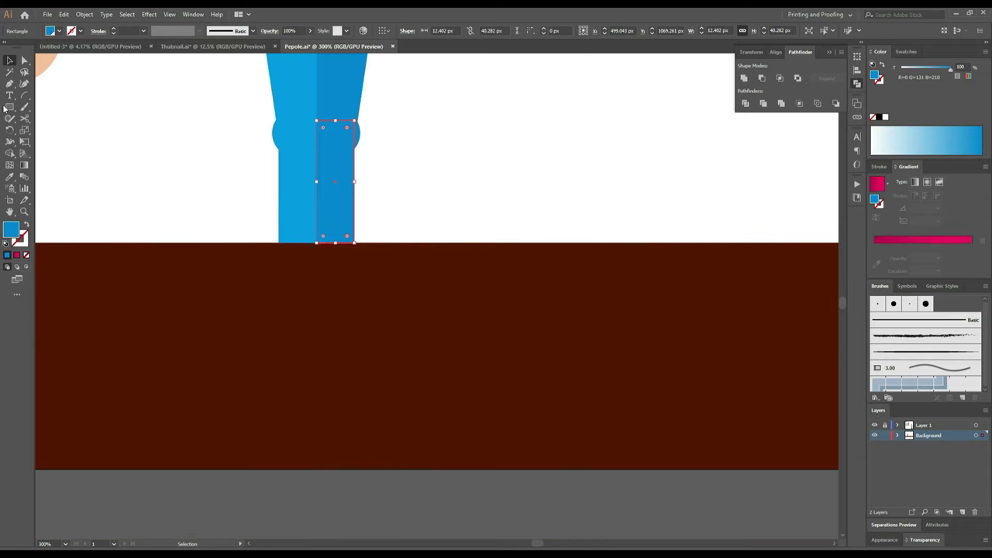
{"action": "left_click_drag", "start_coordinate": [8, 112], "coordinate": [45, 112]}
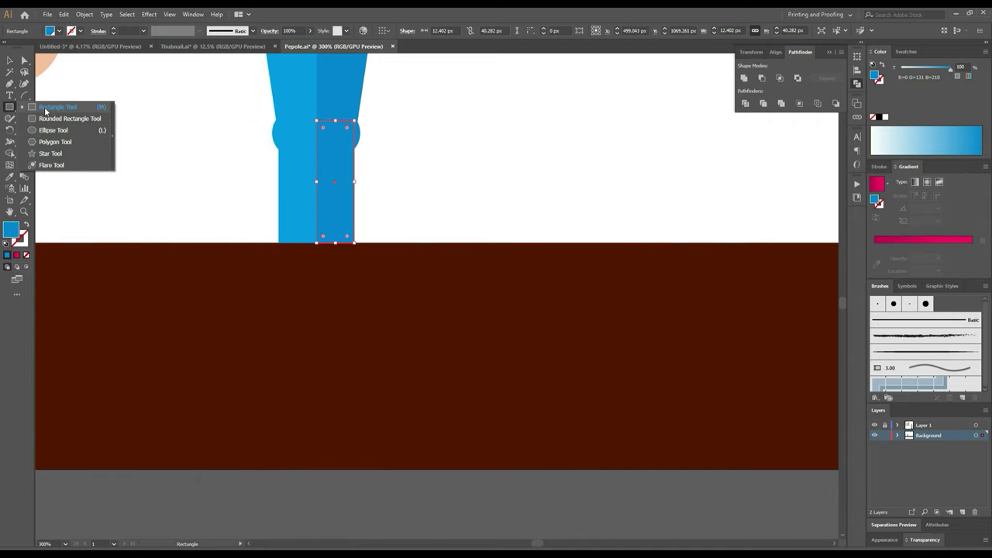
{"action": "left_click", "coordinate": [47, 119]}
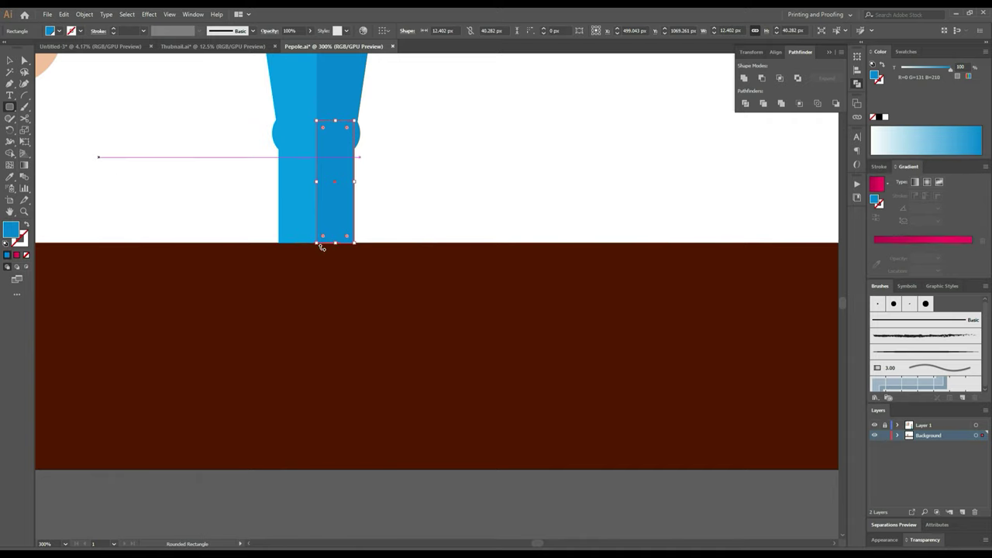
{"action": "scroll", "coordinate": [318, 236], "scroll_direction": "up", "scroll_amount": 3, "text": "alt"}
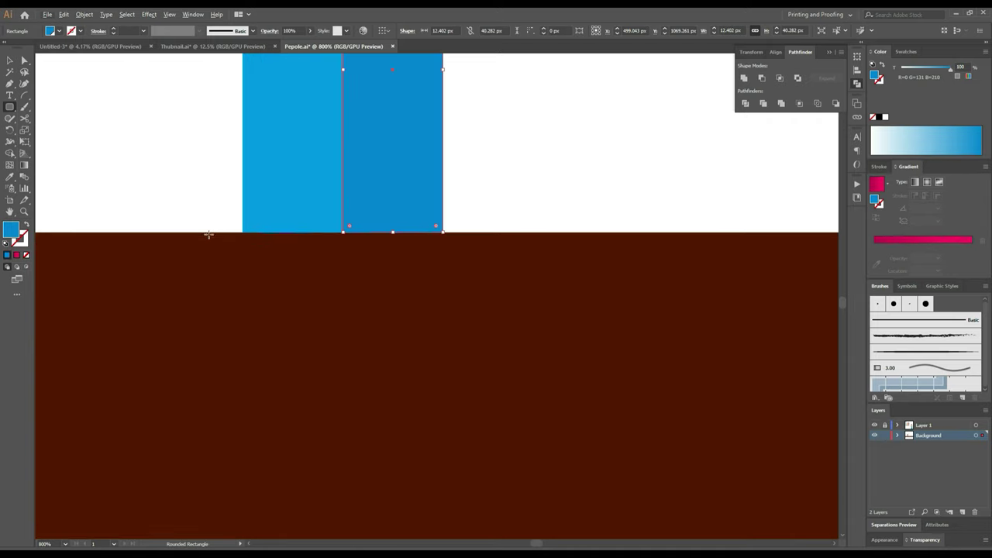
{"action": "left_click_drag", "start_coordinate": [127, 188], "coordinate": [335, 321]}
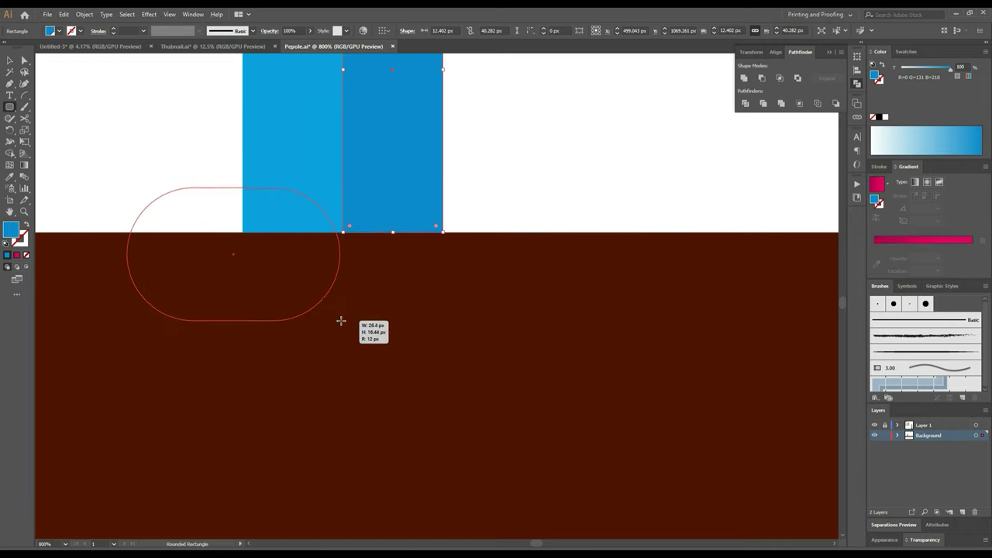
{"action": "left_click_drag", "start_coordinate": [335, 322], "coordinate": [344, 320]}
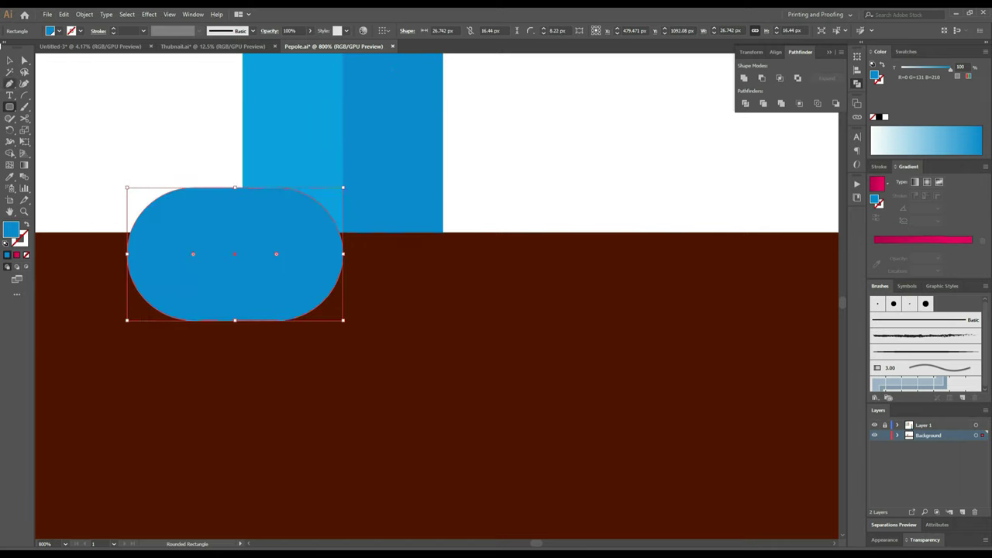
{"action": "left_click", "coordinate": [10, 60]}
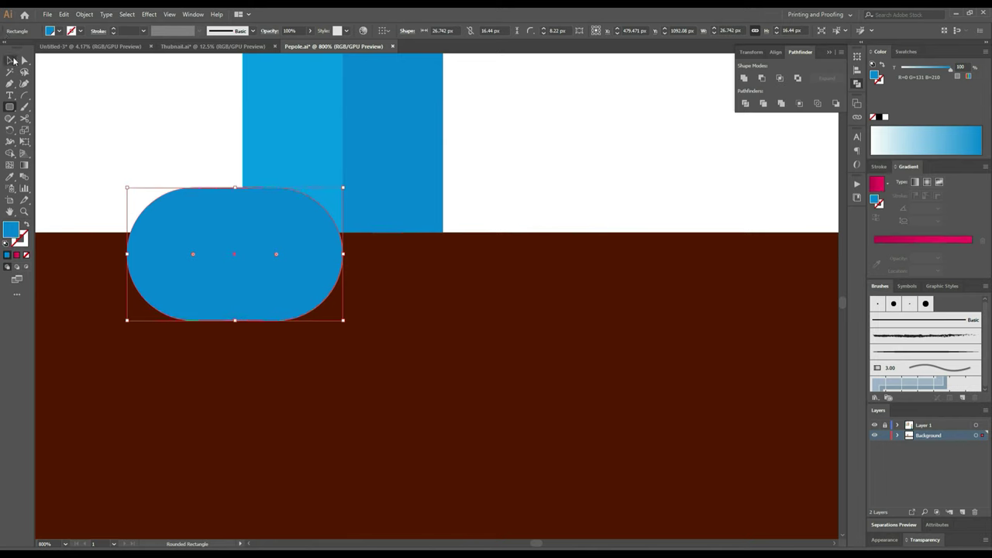
Step: Set the rectangle's corner radius to 0 px for square corners
{"action": "left_click", "coordinate": [565, 31]}
{"action": "left_click", "coordinate": [562, 31]}
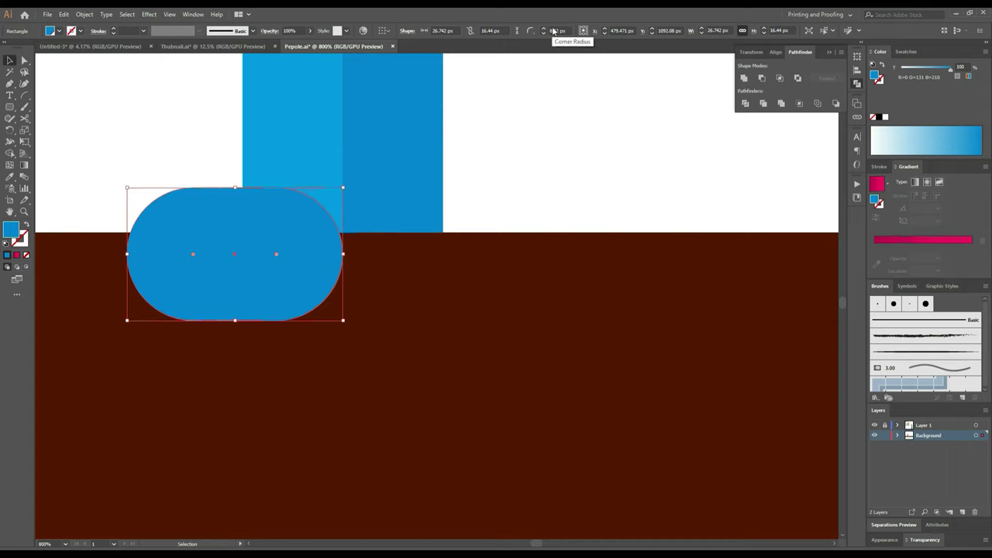
{"action": "double_click", "coordinate": [553, 31]}
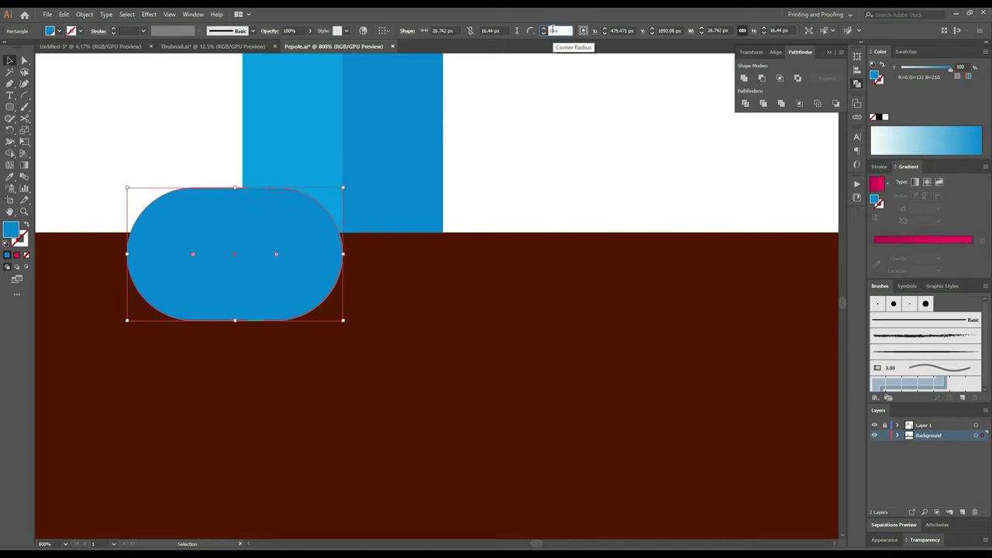
{"action": "key", "text": "Return"}
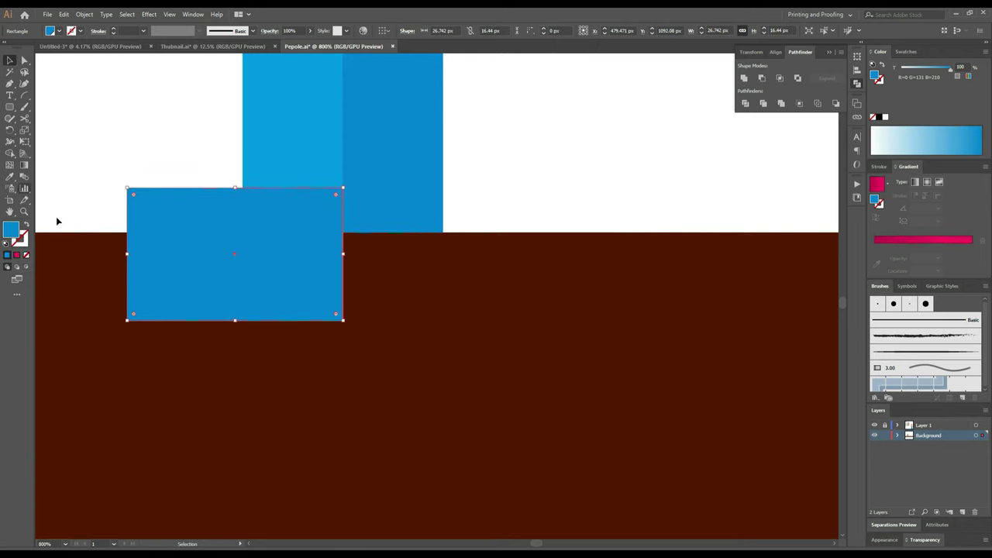
{"action": "scroll", "coordinate": [96, 209], "scroll_direction": "down", "scroll_amount": 4}
{"action": "scroll", "coordinate": [232, 217], "scroll_direction": "left", "scroll_amount": 5}
{"action": "scroll", "coordinate": [333, 287], "scroll_direction": "up", "scroll_amount": 3}
Step: Fill the rectangle with the woman's face skin colour using the Eyedropper
{"action": "scroll", "coordinate": [295, 387], "scroll_direction": "up", "scroll_amount": 3}
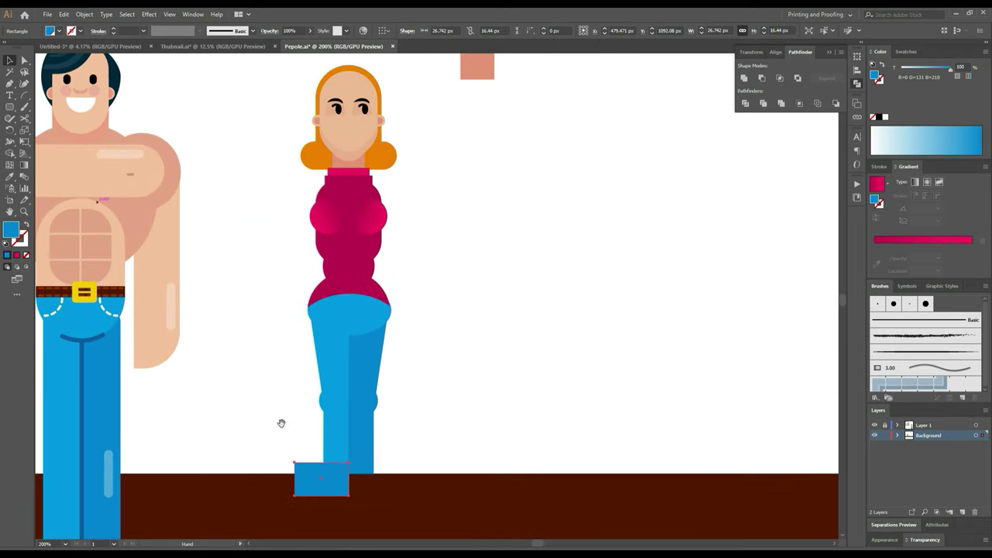
{"action": "left_click", "coordinate": [11, 179]}
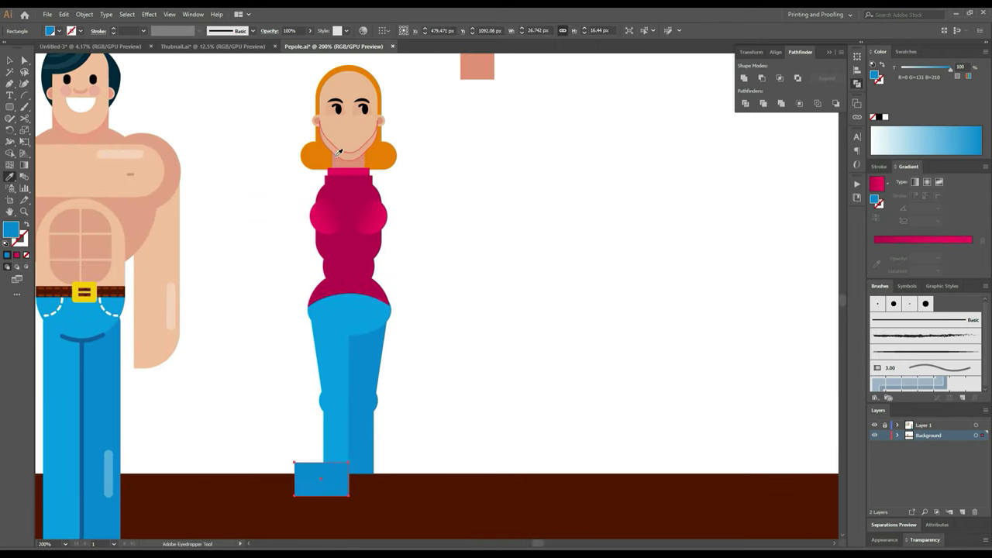
{"action": "left_click", "coordinate": [349, 139]}
{"action": "scroll", "coordinate": [346, 295], "scroll_direction": "down", "scroll_amount": 4}
{"action": "scroll", "coordinate": [343, 361], "scroll_direction": "up", "scroll_amount": 7}
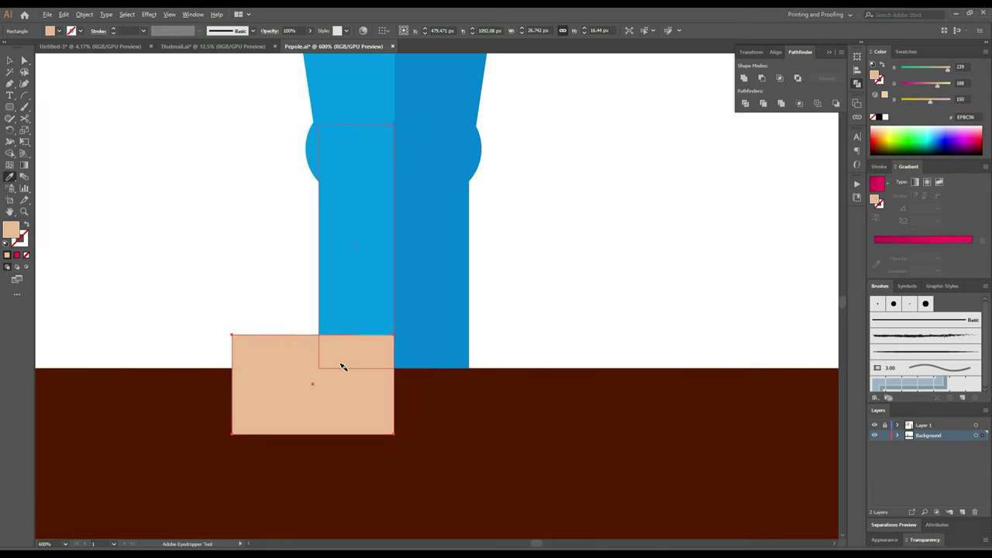
{"action": "scroll", "coordinate": [341, 399], "scroll_direction": "up", "scroll_amount": 3}
{"action": "scroll", "coordinate": [340, 391], "scroll_direction": "down", "scroll_amount": 1}
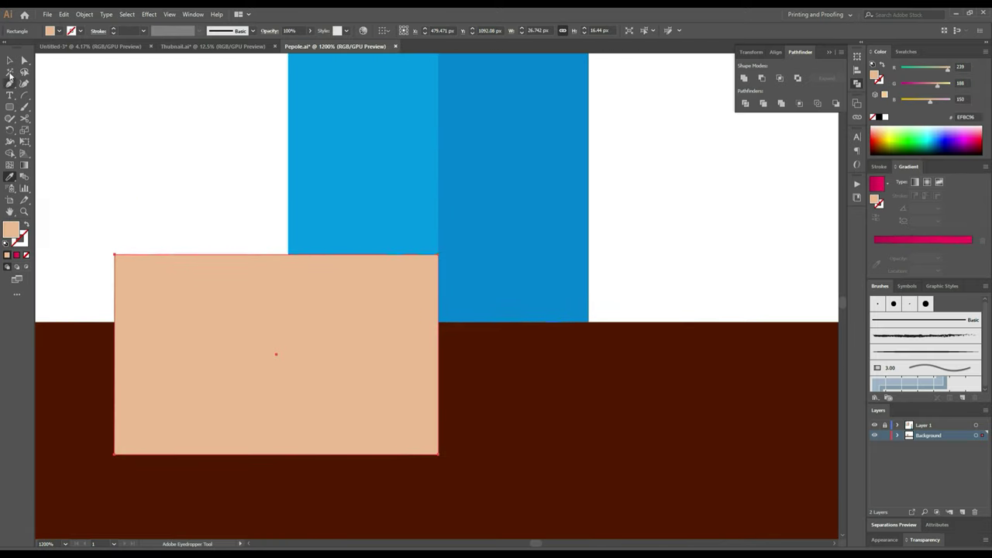
Step: Fully round the rectangle's top-left and bottom-right corners into a leaf shape
{"action": "left_click", "coordinate": [23, 61]}
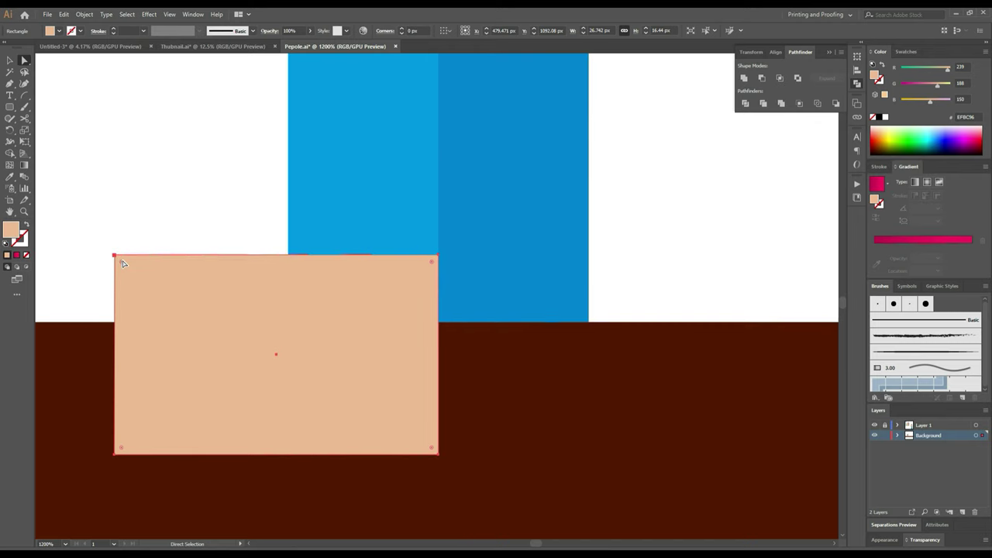
{"action": "left_click_drag", "start_coordinate": [121, 263], "coordinate": [425, 425]}
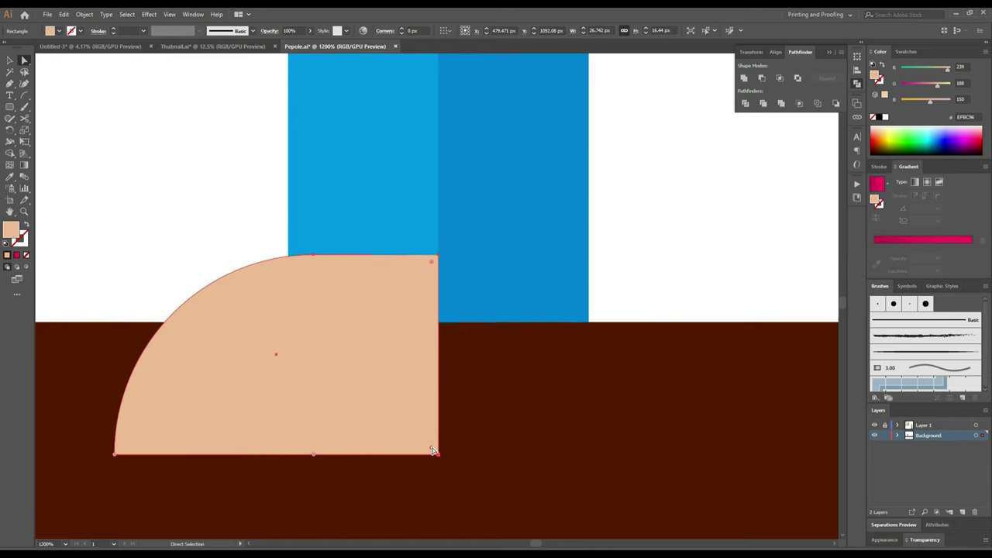
{"action": "left_click_drag", "start_coordinate": [433, 450], "coordinate": [208, 188]}
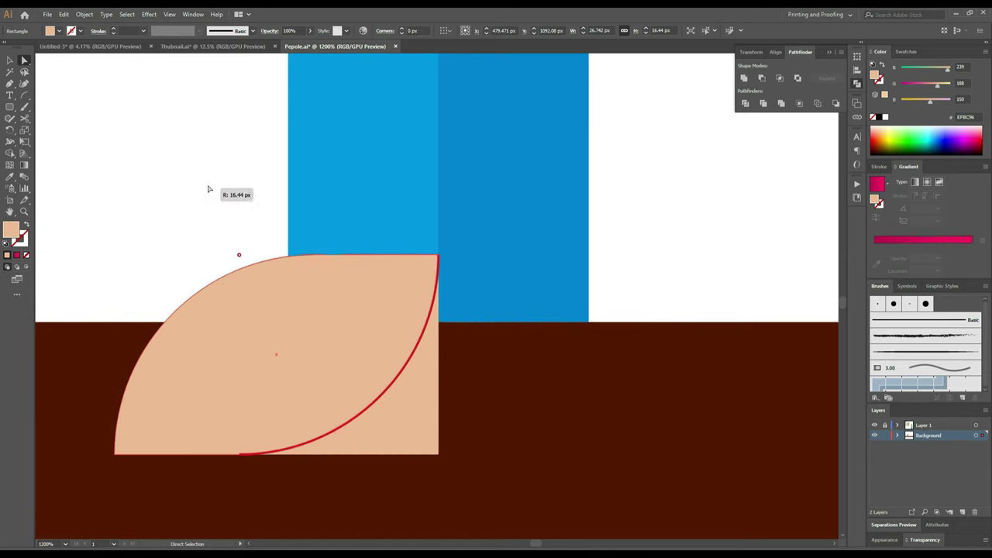
{"action": "scroll", "coordinate": [382, 326], "scroll_direction": "down", "scroll_amount": 2, "text": "alt"}
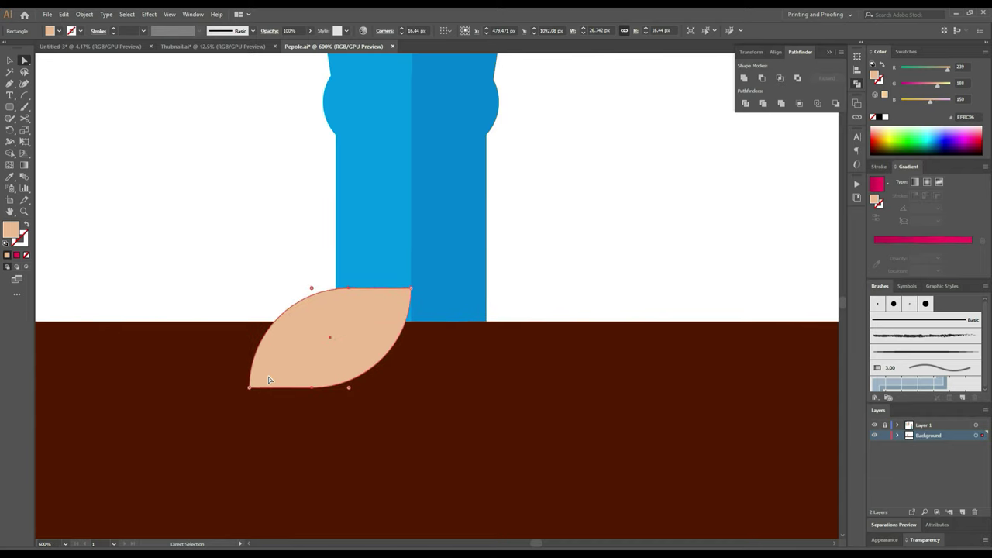
{"action": "left_click", "coordinate": [9, 61]}
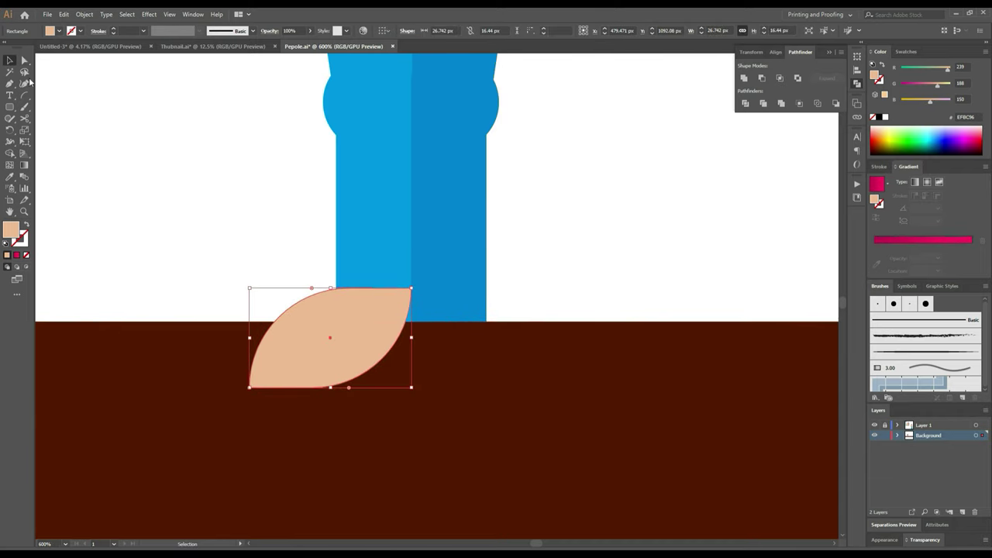
{"action": "scroll", "coordinate": [325, 339], "scroll_direction": "down", "scroll_amount": 1, "text": "alt"}
{"action": "scroll", "coordinate": [321, 348], "scroll_direction": "up", "scroll_amount": 2, "text": "alt"}
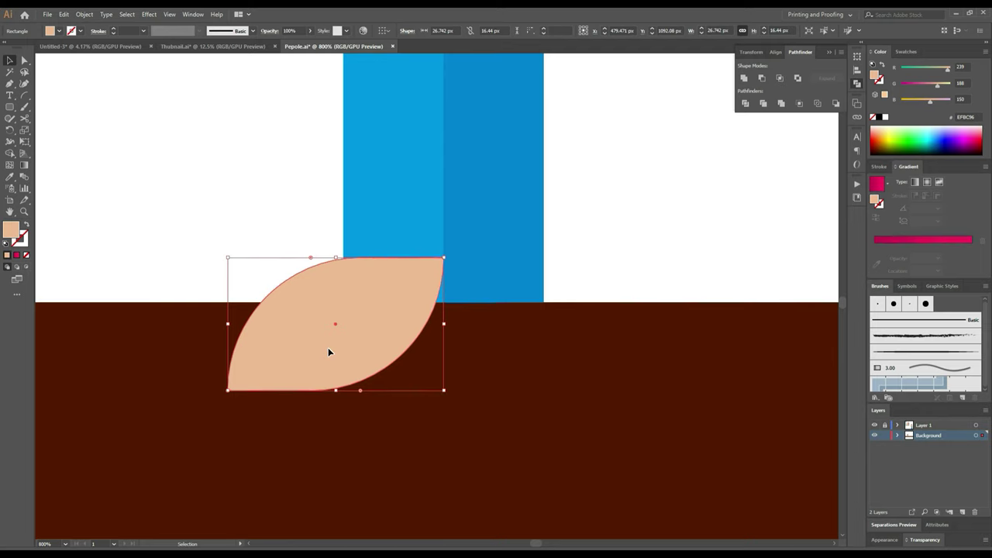
Step: Subtract a left-shifted leaf copy to make a crescent, and draw a small rectangle at its tip
{"action": "mouse_move", "coordinate": [320, 348]}
{"action": "left_mouse_down"}
{"action": "mouse_move", "coordinate": [43, 237]}
{"action": "mouse_move", "coordinate": [187, 156]}
{"action": "mouse_move", "coordinate": [190, 285]}
{"action": "mouse_move", "coordinate": [130, 222]}
{"action": "mouse_move", "coordinate": [198, 218]}
{"action": "mouse_move", "coordinate": [179, 220]}
{"action": "left_mouse_up"}
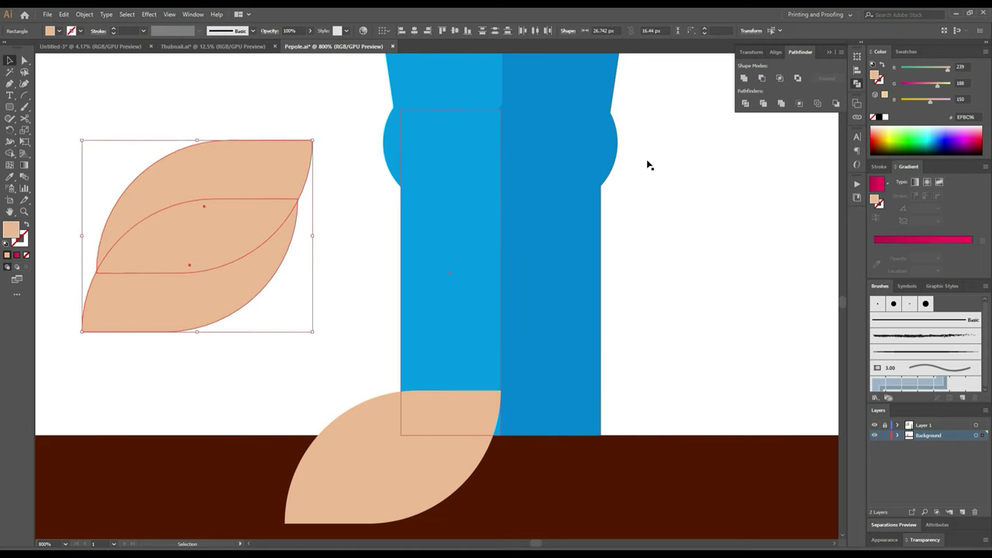
{"action": "left_click", "coordinate": [761, 78]}
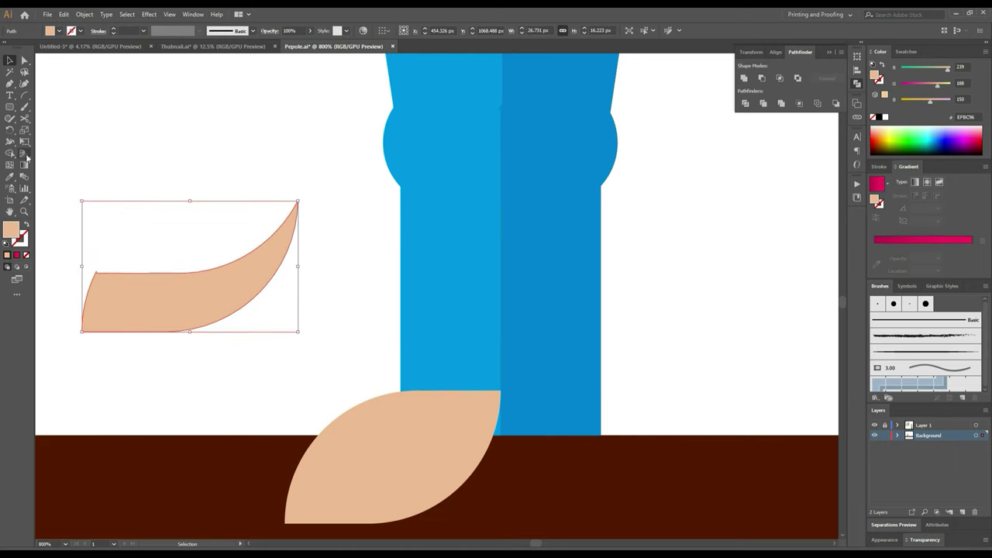
{"action": "left_click", "coordinate": [10, 107]}
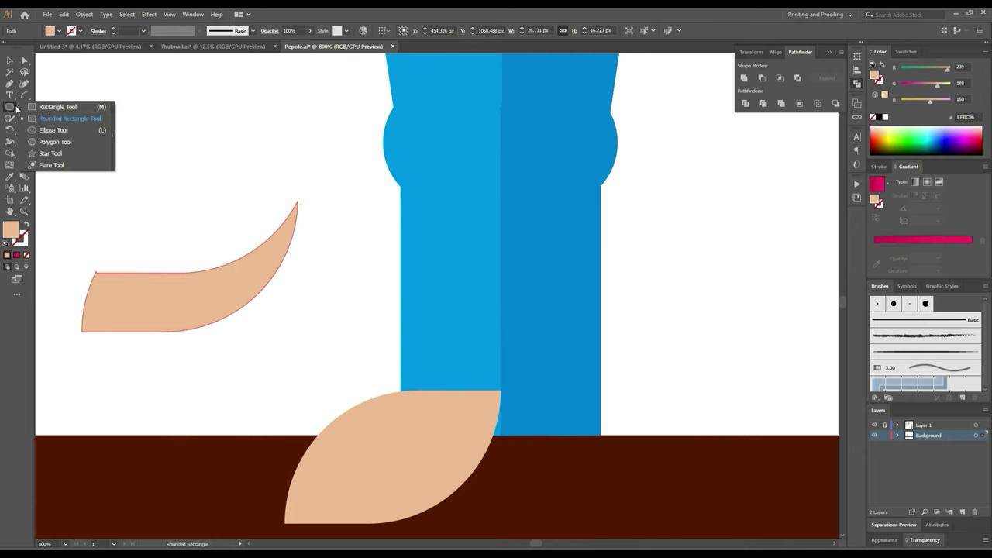
{"action": "left_click", "coordinate": [58, 107]}
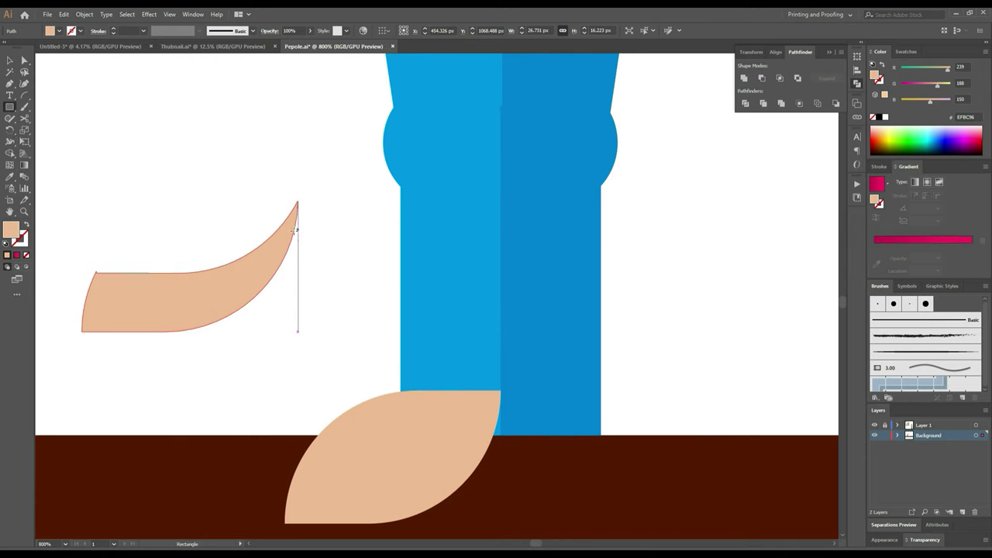
{"action": "left_click_drag", "start_coordinate": [291, 242], "coordinate": [222, 380]}
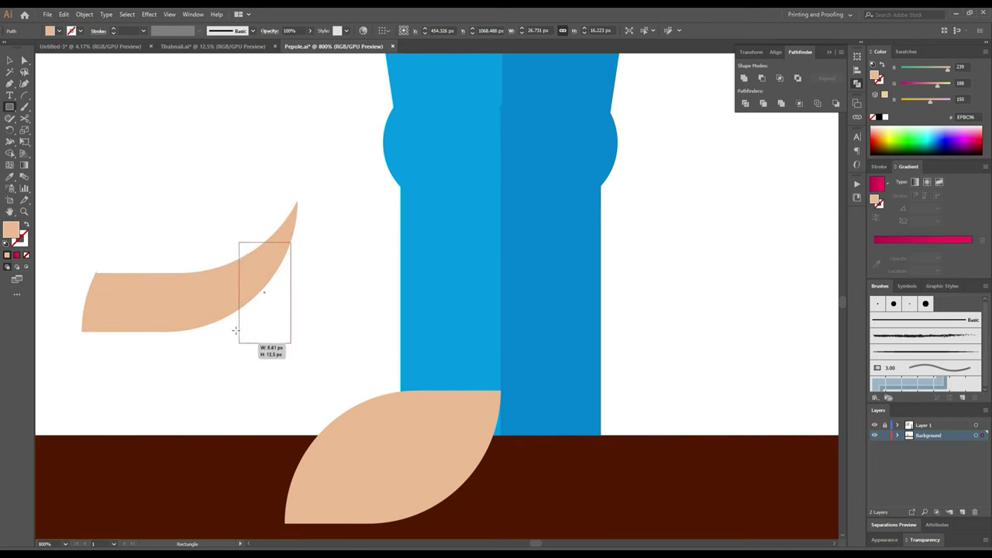
{"action": "left_click_drag", "start_coordinate": [222, 379], "coordinate": [235, 327]}
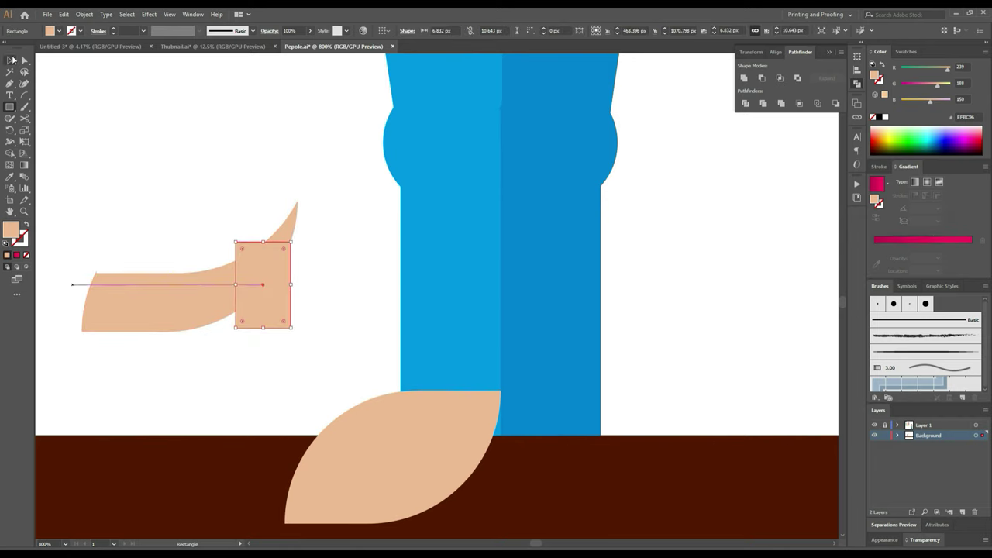
Step: Round one corner of the small rectangle
{"action": "left_click", "coordinate": [12, 59]}
{"action": "scroll", "coordinate": [256, 246], "scroll_direction": "up", "scroll_amount": 1}
{"action": "scroll", "coordinate": [232, 246], "scroll_direction": "up", "scroll_amount": 1}
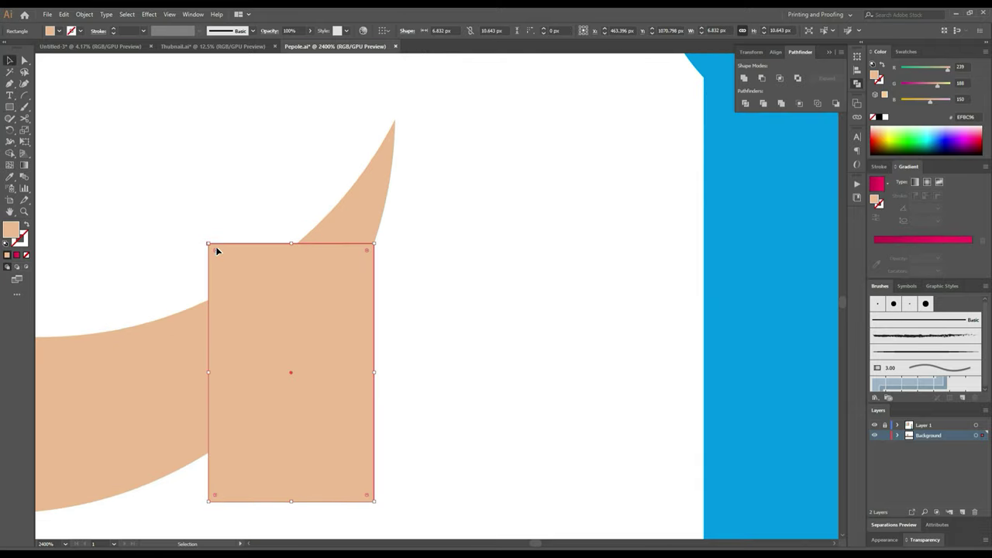
{"action": "left_click_drag", "start_coordinate": [214, 249], "coordinate": [284, 317]}
{"action": "key", "text": "ctrl+z"}
{"action": "mouse_move", "coordinate": [215, 251]}
{"action": "left_mouse_down"}
{"action": "mouse_move", "coordinate": [398, 354]}
{"action": "mouse_move", "coordinate": [438, 359]}
{"action": "left_mouse_up"}
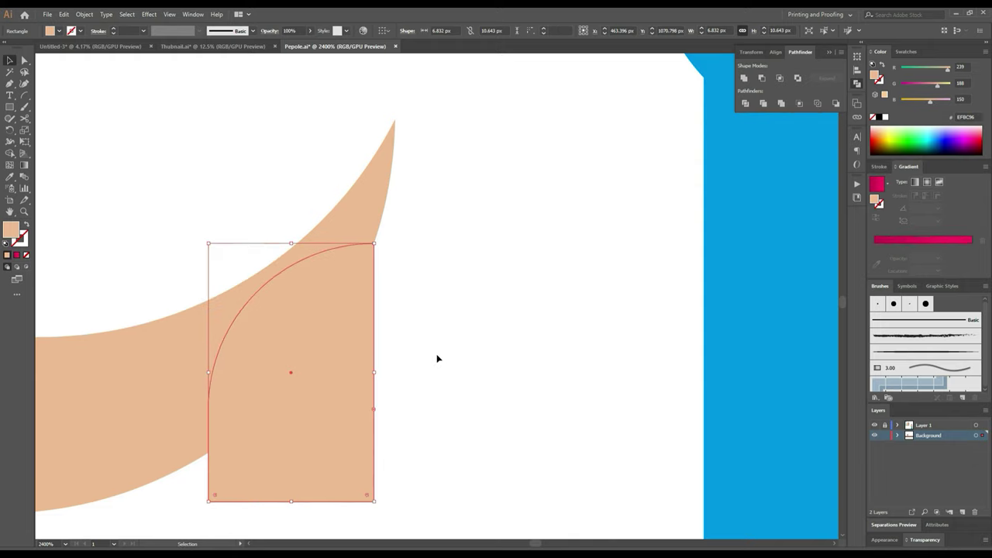
{"action": "scroll", "coordinate": [432, 354], "scroll_direction": "down", "scroll_amount": 2, "text": "alt"}
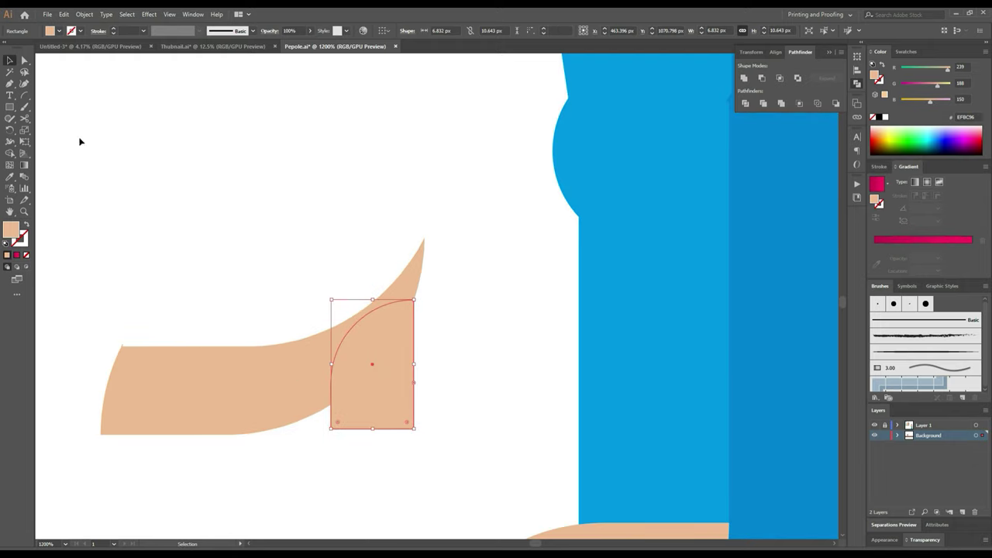
Step: Bottom-align the rectangle with the crescent and nudge it slightly left
{"action": "left_click", "coordinate": [219, 394], "text": "shift"}
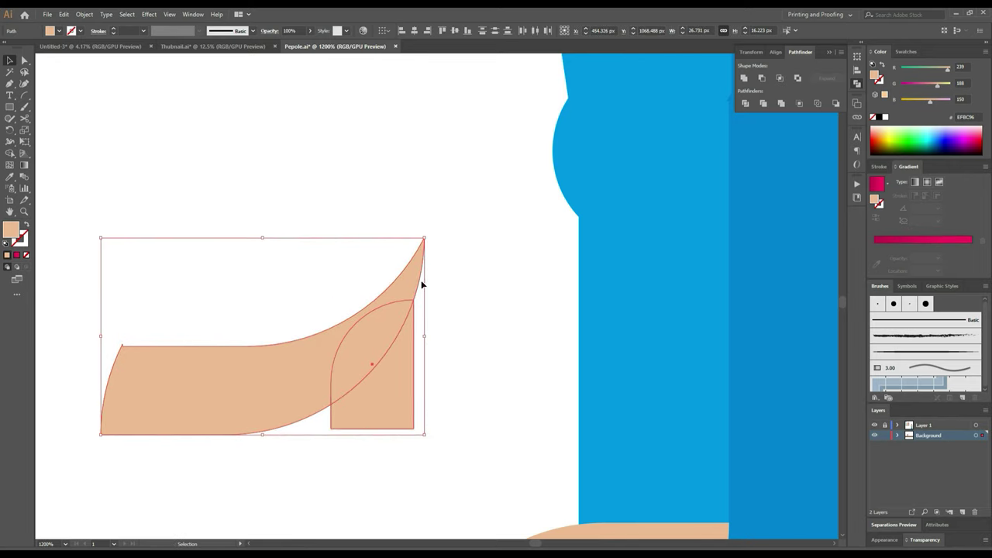
{"action": "left_click", "coordinate": [468, 33]}
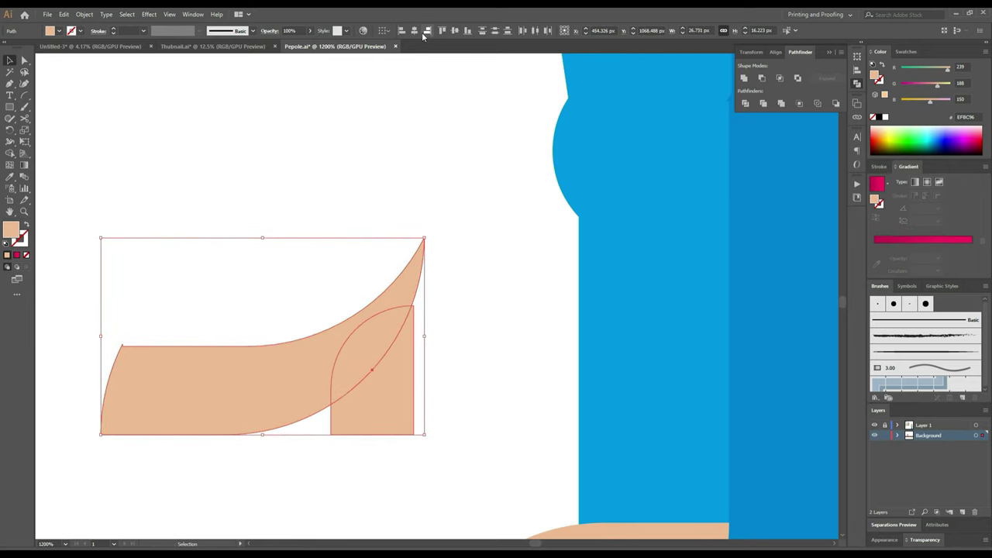
{"action": "left_click", "coordinate": [433, 292]}
{"action": "scroll", "coordinate": [408, 371], "scroll_direction": "up", "scroll_amount": 2, "text": "alt"}
{"action": "scroll", "coordinate": [409, 371], "scroll_direction": "up", "scroll_amount": 2, "text": "alt"}
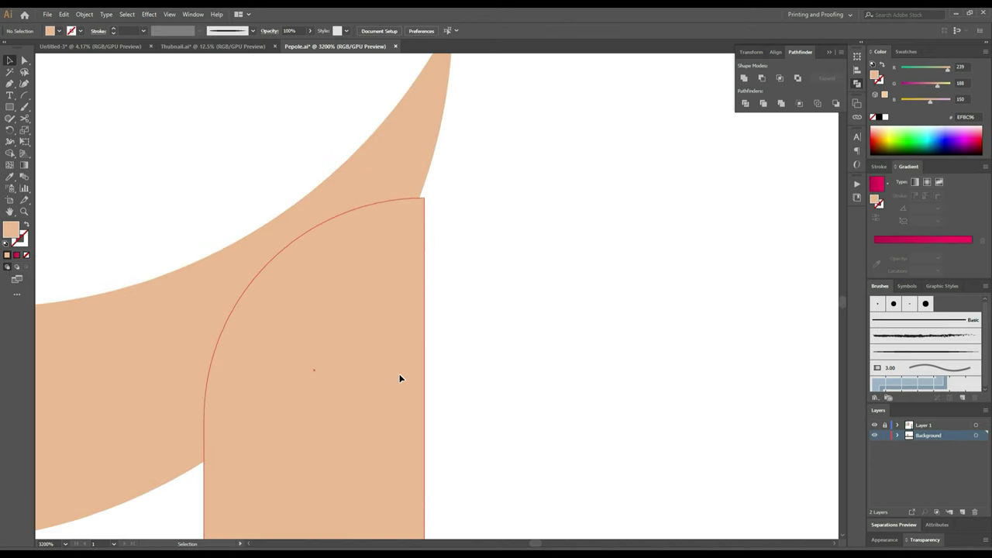
{"action": "left_click", "coordinate": [398, 379]}
{"action": "left_click_drag", "start_coordinate": [399, 377], "coordinate": [394, 377]}
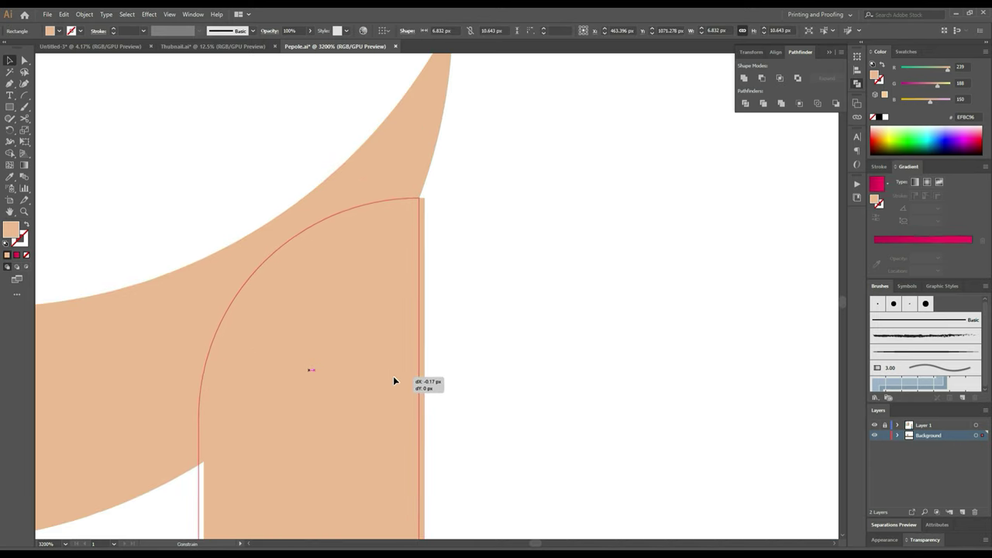
Step: Unite the crescent and rectangle into a boot and move it onto the woman's foot
{"action": "scroll", "coordinate": [431, 376], "scroll_direction": "down", "scroll_amount": 2, "text": "alt"}
{"action": "left_click", "coordinate": [262, 428]}
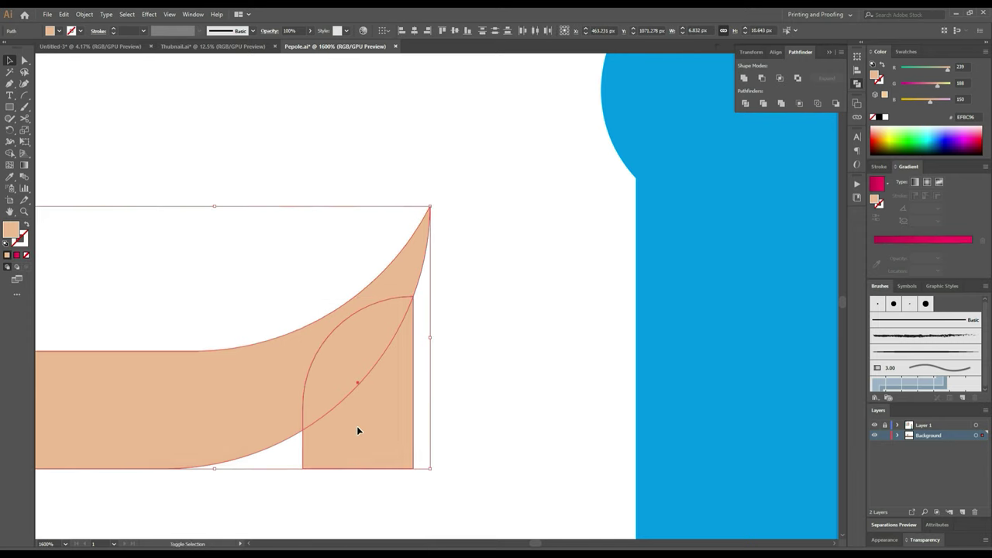
{"action": "scroll", "coordinate": [393, 422], "scroll_direction": "down", "scroll_amount": 4, "text": "alt"}
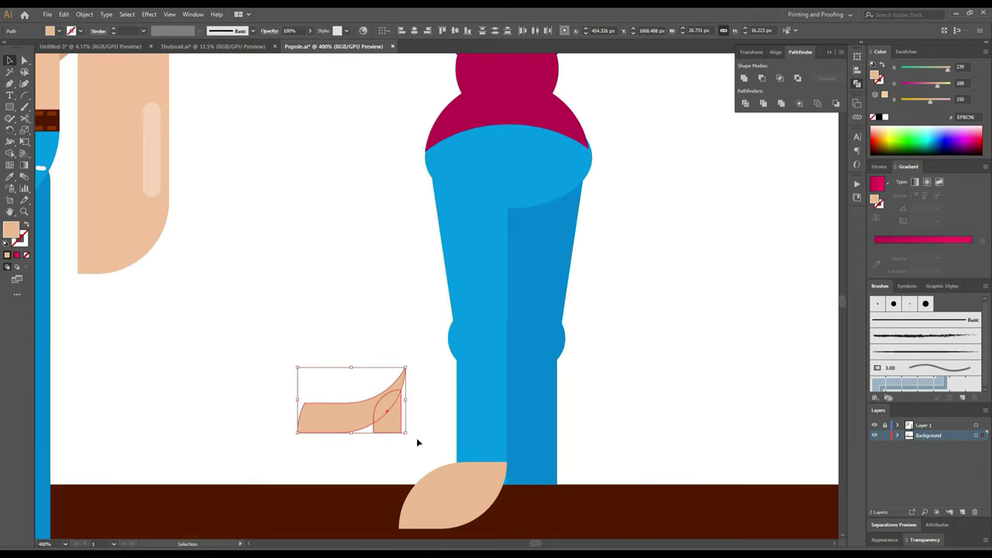
{"action": "left_click", "coordinate": [743, 79]}
{"action": "scroll", "coordinate": [668, 334], "scroll_direction": "down", "scroll_amount": 5}
{"action": "left_click", "coordinate": [257, 231]}
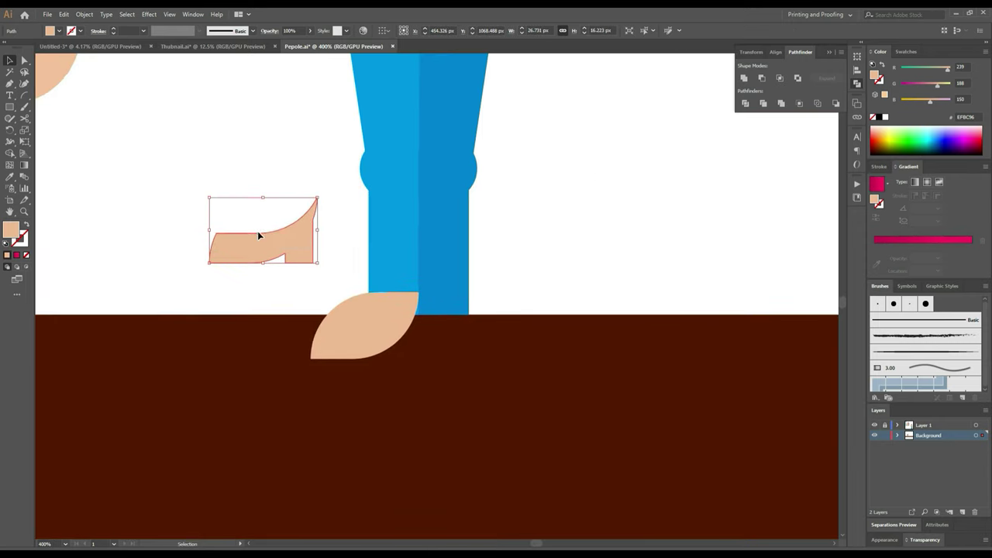
{"action": "mouse_move", "coordinate": [305, 253]}
{"action": "left_mouse_down"}
{"action": "mouse_move", "coordinate": [395, 290]}
{"action": "mouse_move", "coordinate": [361, 327]}
{"action": "left_mouse_up"}
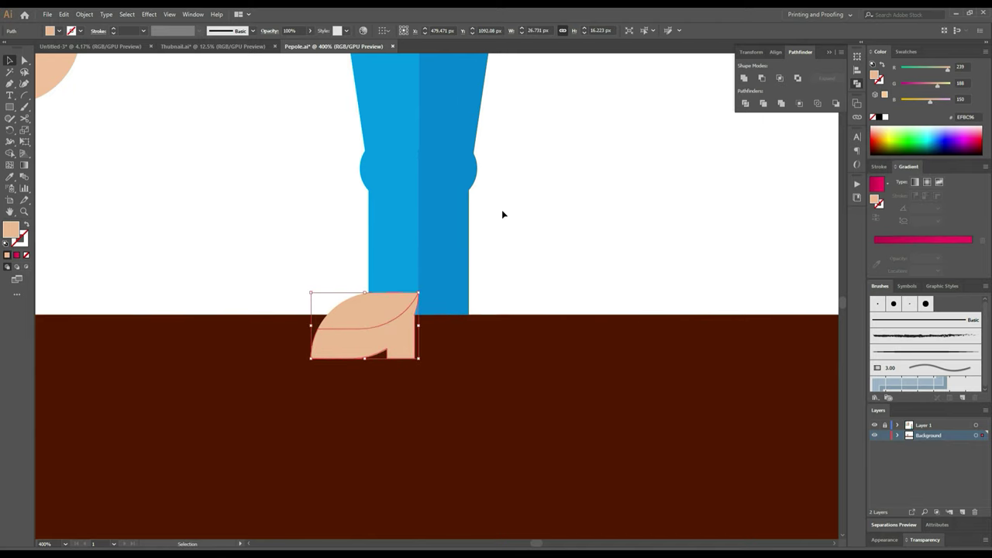
{"action": "key", "text": "ctrl+1"}
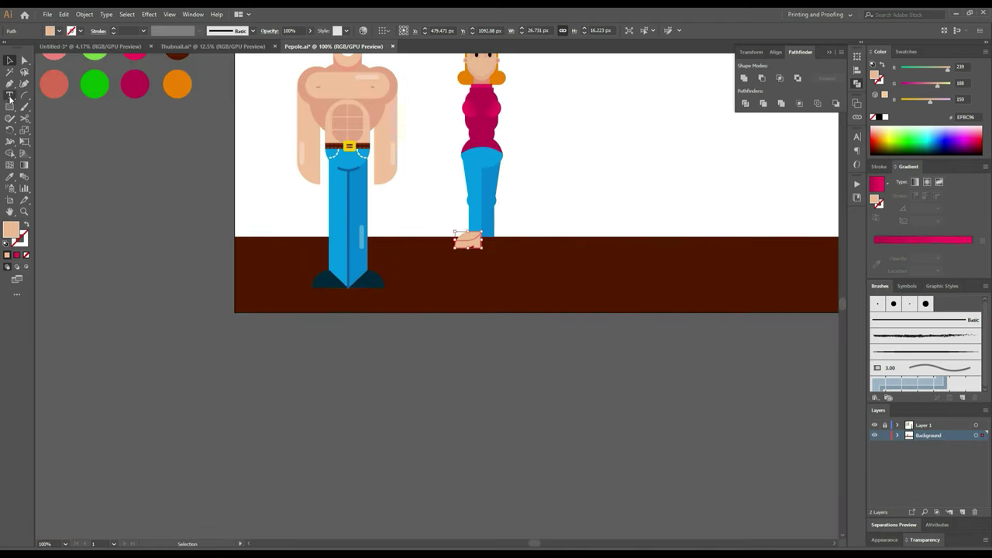
Step: Colour the boot crimson by sampling the swatch circle with the Eyedropper
{"action": "left_click", "coordinate": [10, 177]}
{"action": "left_click", "coordinate": [124, 76]}
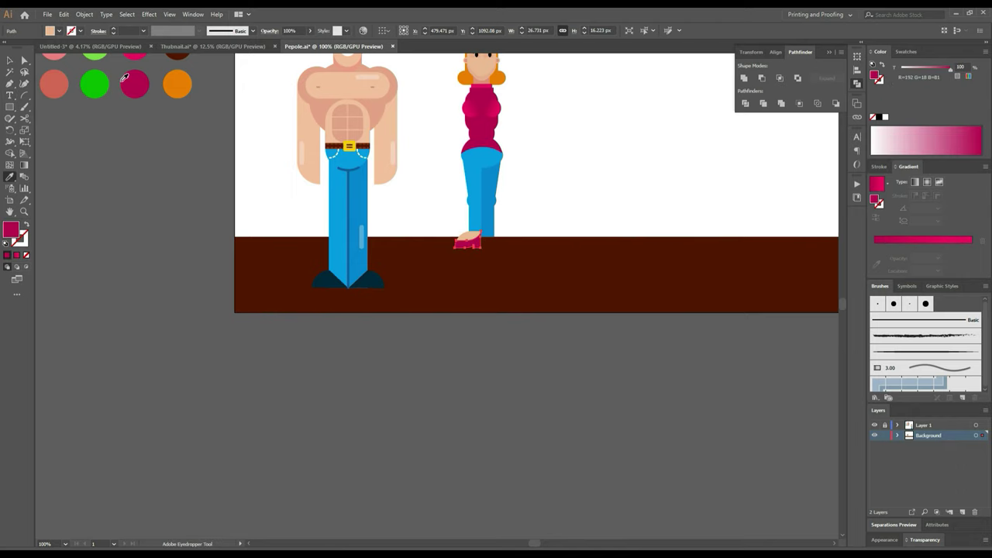
{"action": "left_click", "coordinate": [11, 60]}
{"action": "scroll", "coordinate": [480, 250], "scroll_direction": "up", "scroll_amount": 4}
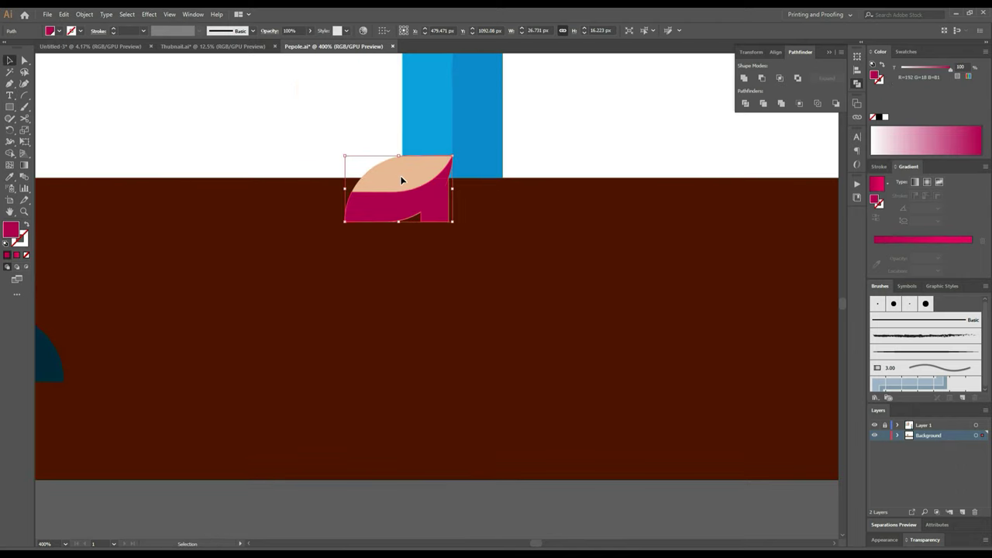
{"action": "scroll", "coordinate": [415, 169], "scroll_direction": "up", "scroll_amount": 2}
{"action": "scroll", "coordinate": [415, 169], "scroll_direction": "up", "scroll_amount": 1}
{"action": "key", "text": "a"}
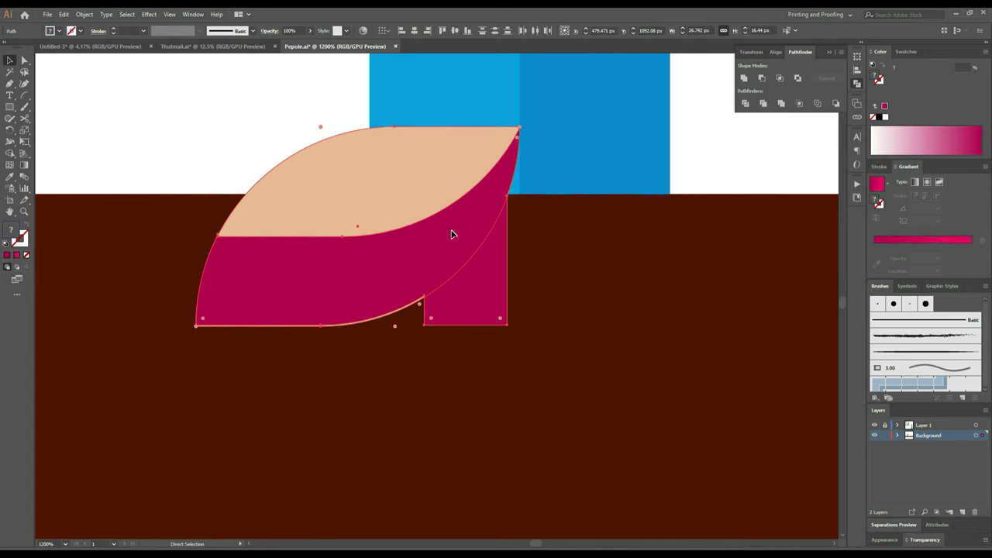
{"action": "key", "text": "v"}
{"action": "scroll", "coordinate": [429, 261], "scroll_direction": "up", "scroll_amount": 2}
{"action": "scroll", "coordinate": [580, 343], "scroll_direction": "down", "scroll_amount": 1}
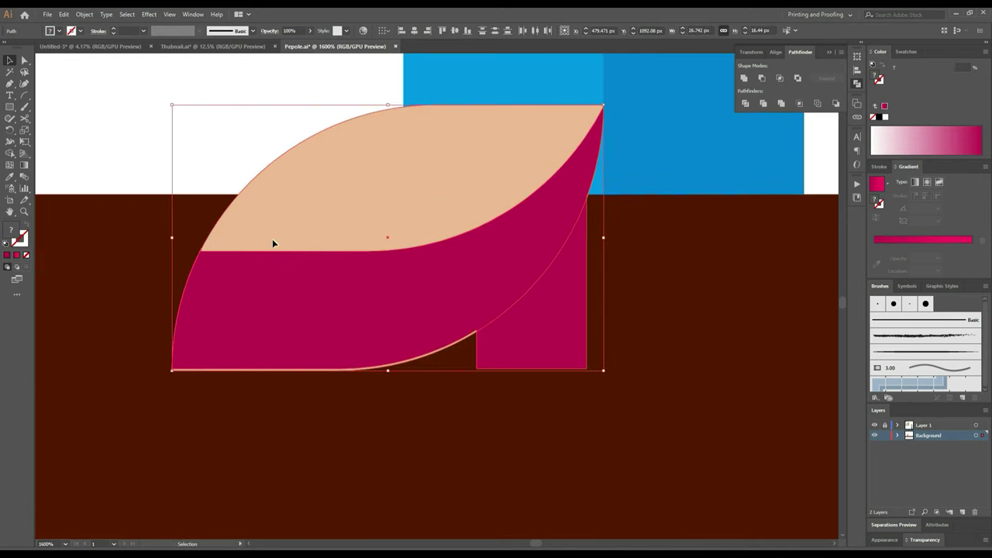
Step: Select the crimson boot together with the foot and group them
{"action": "left_click", "coordinate": [22, 59]}
{"action": "left_click", "coordinate": [131, 136]}
{"action": "scroll", "coordinate": [275, 334], "scroll_direction": "up", "scroll_amount": 2}
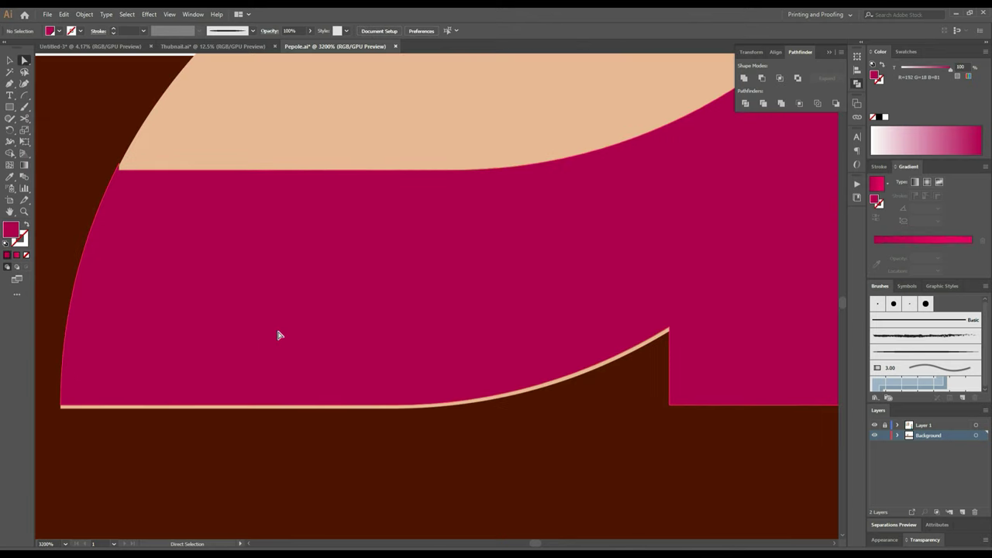
{"action": "left_click", "coordinate": [289, 334], "text": "alt"}
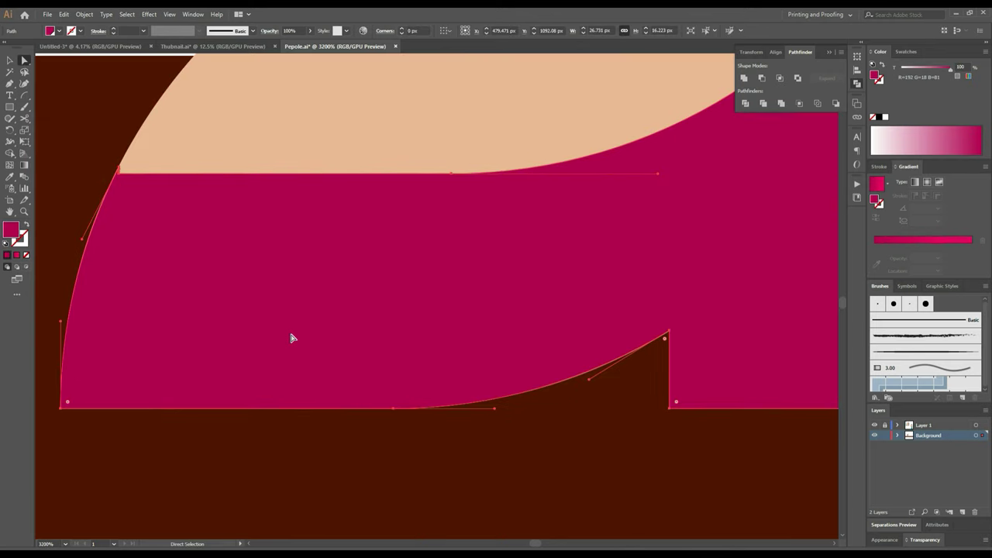
{"action": "scroll", "coordinate": [292, 338], "scroll_direction": "down", "scroll_amount": 1, "text": "alt"}
{"action": "key", "text": "v"}
{"action": "left_click", "coordinate": [321, 214]}
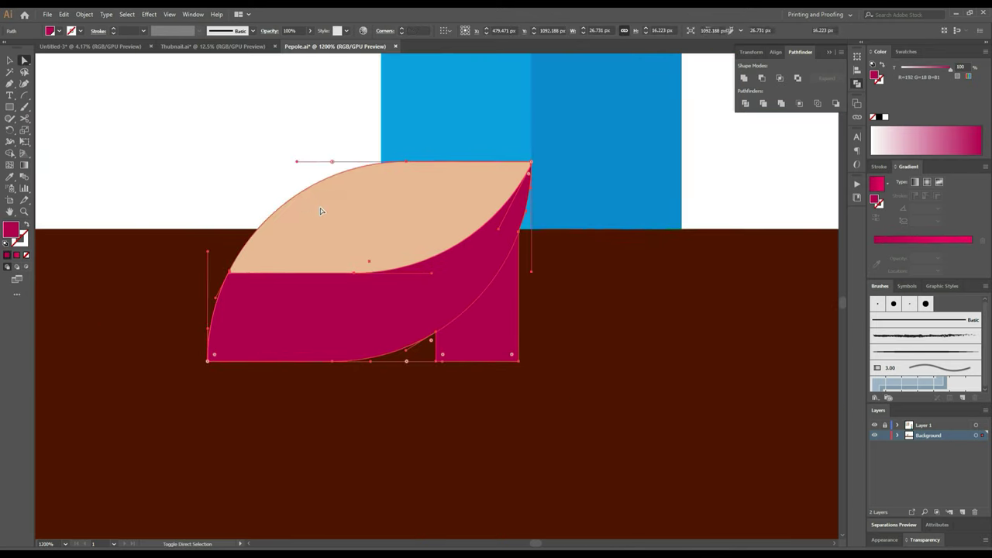
{"action": "key", "text": "a"}
{"action": "scroll", "coordinate": [320, 202], "scroll_direction": "down", "scroll_amount": 3}
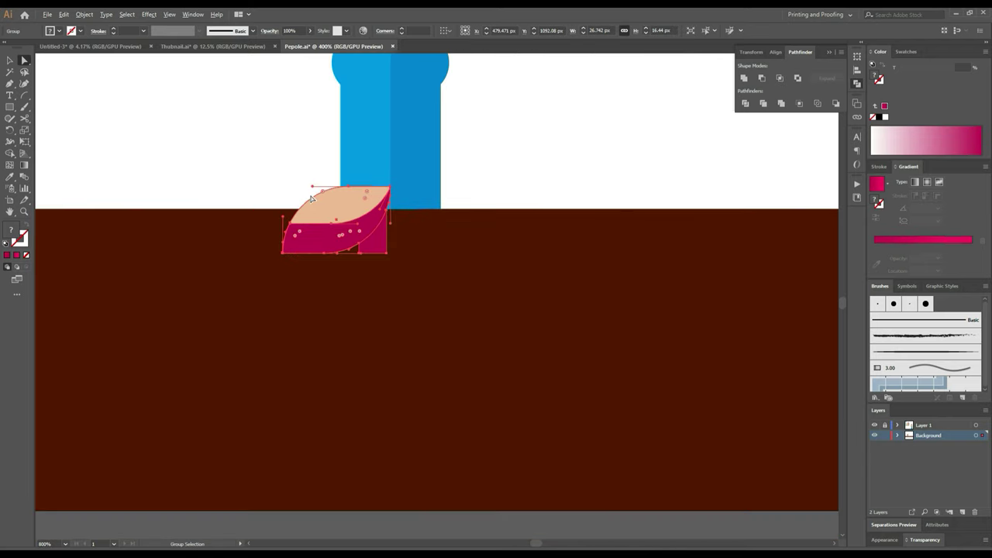
{"action": "left_click", "coordinate": [10, 61]}
Step: Alt-drag a copy of the shoe group to the right
{"action": "left_click", "coordinate": [178, 119]}
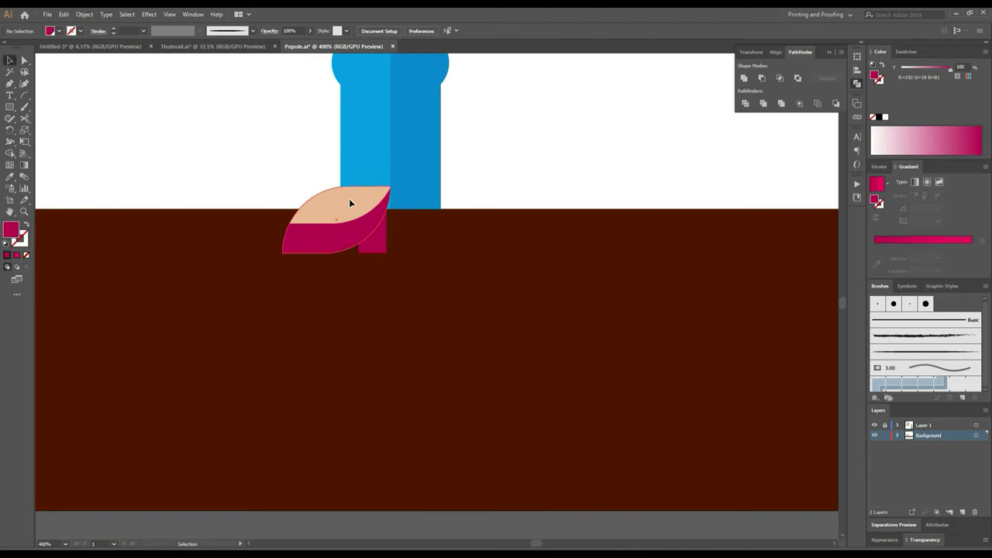
{"action": "left_click", "coordinate": [349, 199]}
{"action": "left_click_drag", "start_coordinate": [344, 207], "coordinate": [446, 205]}
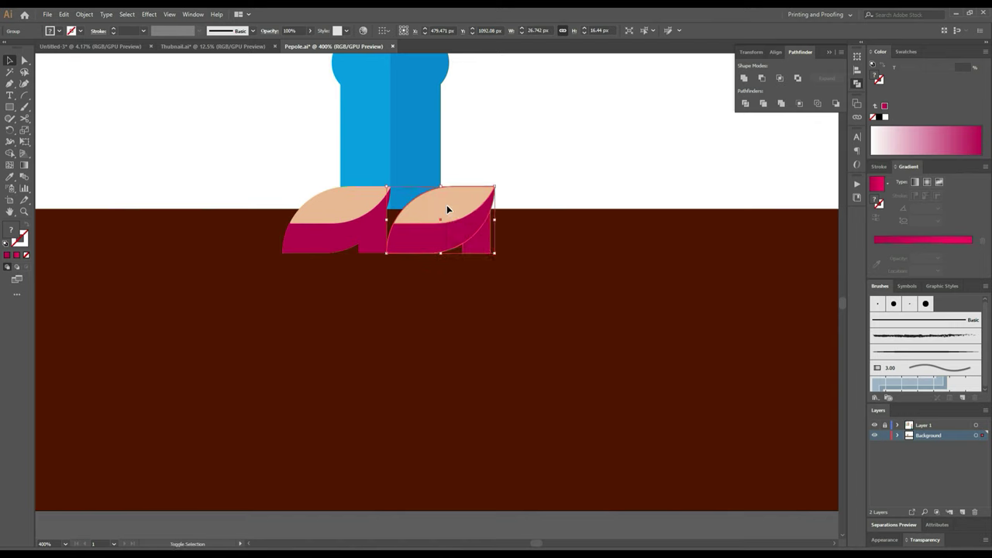
Step: Reflect the copied shoe vertically so it faces right
{"action": "right_click", "coordinate": [446, 205]}
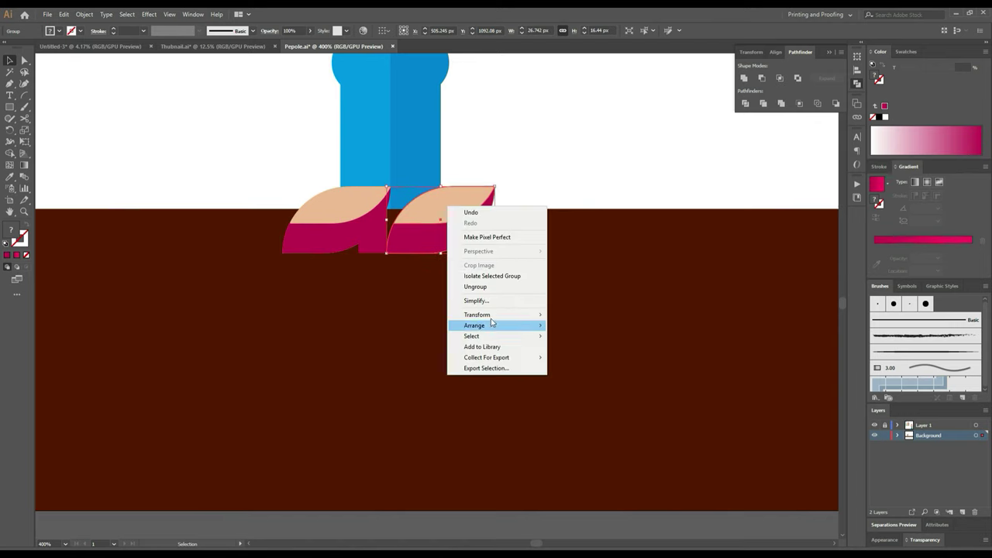
{"action": "mouse_move", "coordinate": [477, 315]}
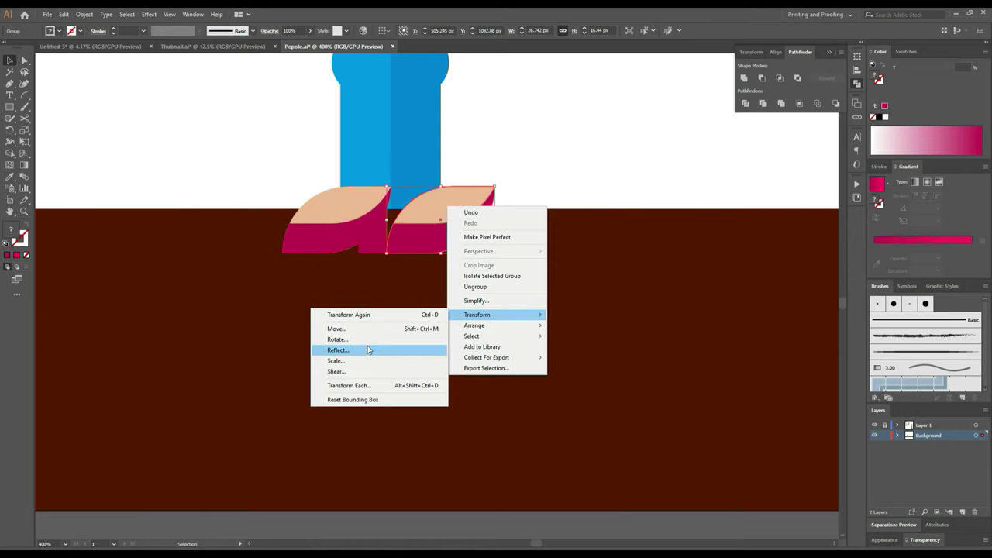
{"action": "left_click", "coordinate": [369, 350]}
{"action": "left_click", "coordinate": [496, 343]}
{"action": "scroll", "coordinate": [417, 247], "scroll_direction": "up", "scroll_amount": 2}
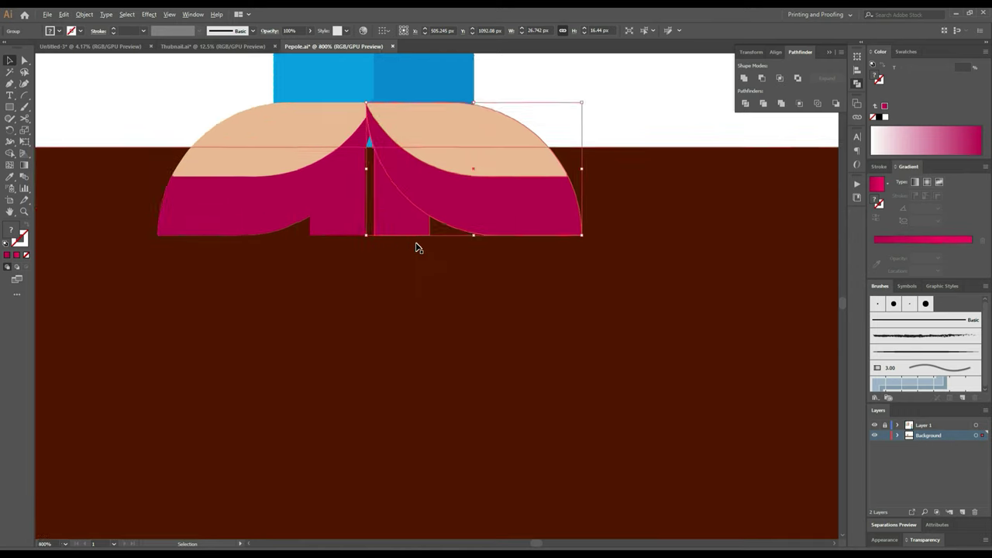
{"action": "scroll", "coordinate": [417, 246], "scroll_direction": "up", "scroll_amount": 1}
{"action": "scroll", "coordinate": [403, 391], "scroll_direction": "up", "scroll_amount": 1}
{"action": "scroll", "coordinate": [405, 415], "scroll_direction": "up", "scroll_amount": 3}
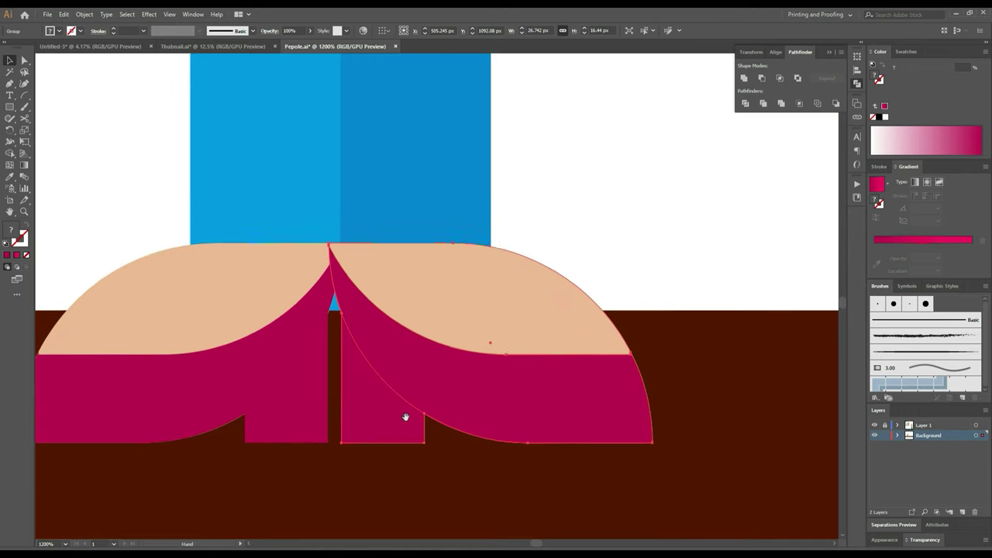
Step: Slide the mirrored shoe left against the first one, then select the blue leg rectangle
{"action": "left_click_drag", "start_coordinate": [401, 347], "coordinate": [419, 333]}
{"action": "key", "text": "a"}
{"action": "left_click", "coordinate": [411, 348]}
{"action": "key", "text": "v"}
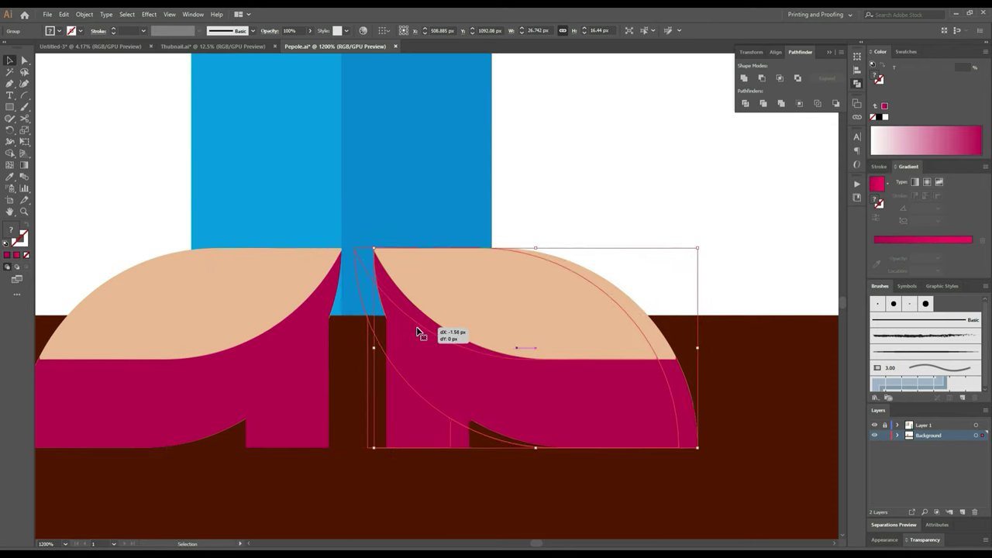
{"action": "left_click_drag", "start_coordinate": [418, 334], "coordinate": [410, 330]}
{"action": "scroll", "coordinate": [448, 225], "scroll_direction": "down", "scroll_amount": 2}
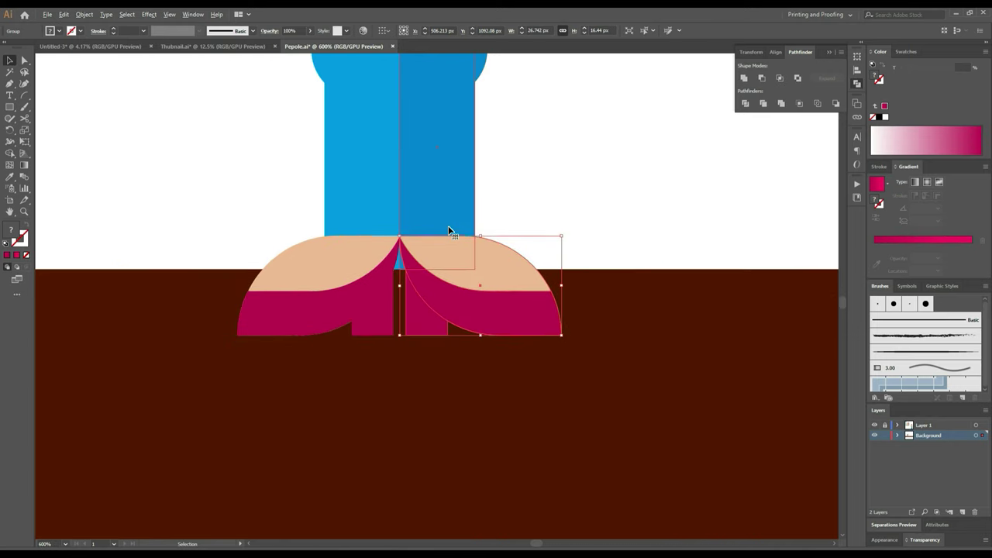
{"action": "left_click", "coordinate": [448, 178]}
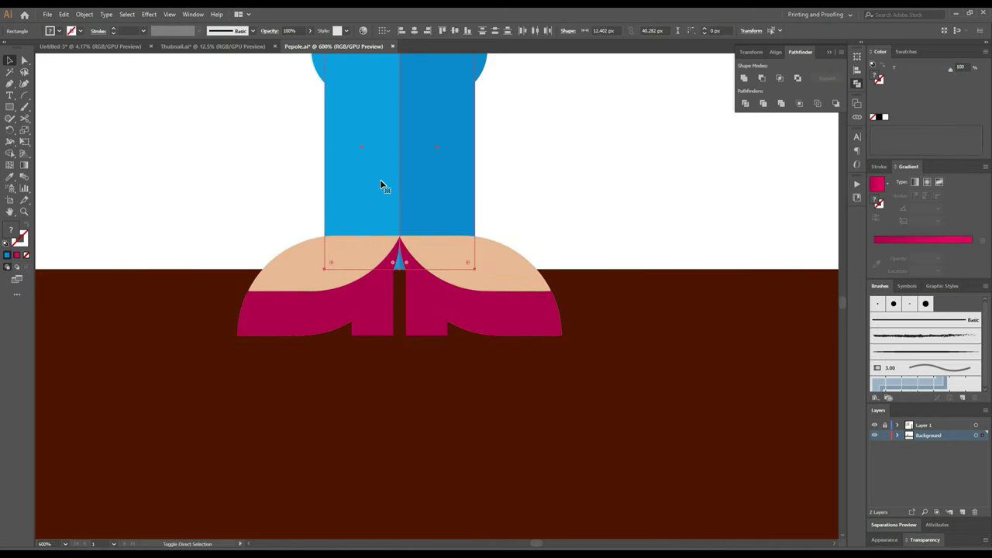
Step: Bring the blue leg in front of both shoes with Ctrl+Shift+]
{"action": "key", "text": "ctrl+shift+bracketright"}
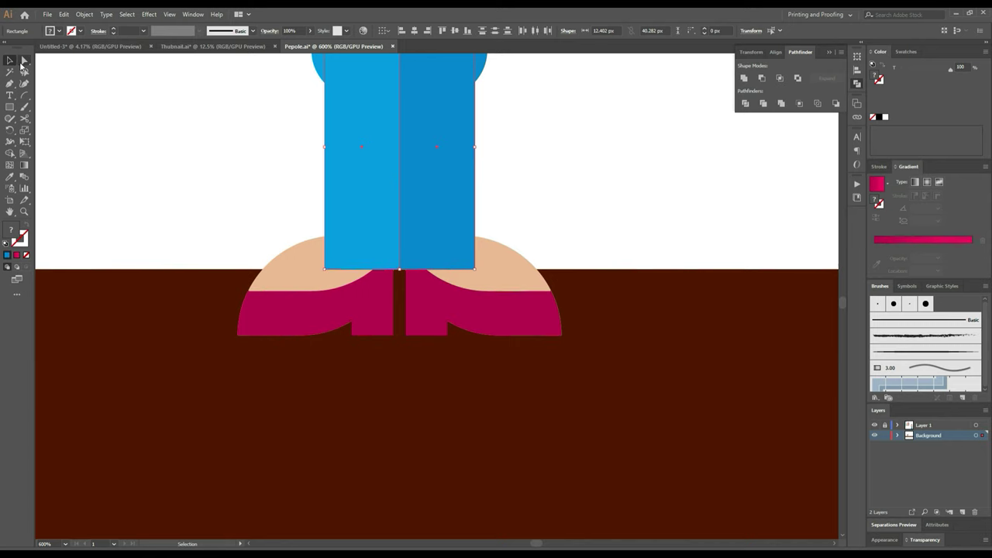
{"action": "left_click", "coordinate": [24, 62]}
{"action": "scroll", "coordinate": [439, 257], "scroll_direction": "up", "scroll_amount": 3}
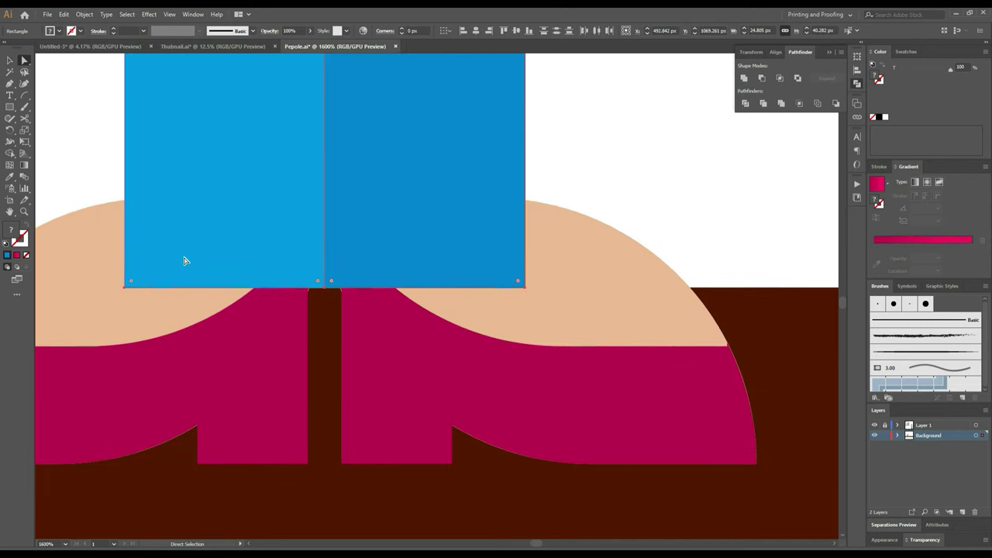
Step: Round the leg's bottom hem corners with the Live Corners widgets
{"action": "left_click", "coordinate": [132, 281]}
{"action": "left_click_drag", "start_coordinate": [131, 282], "coordinate": [228, 102]}
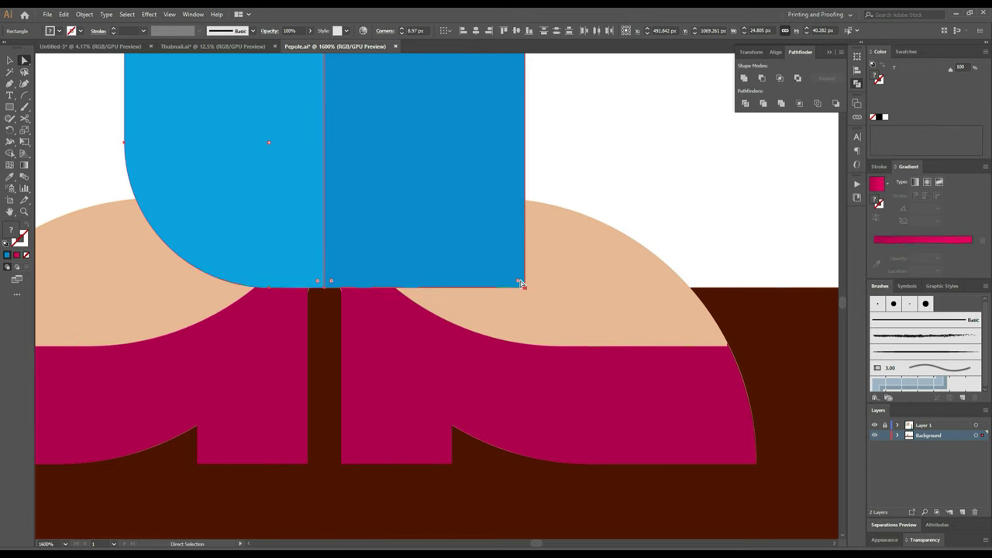
{"action": "left_click_drag", "start_coordinate": [510, 272], "coordinate": [386, 170]}
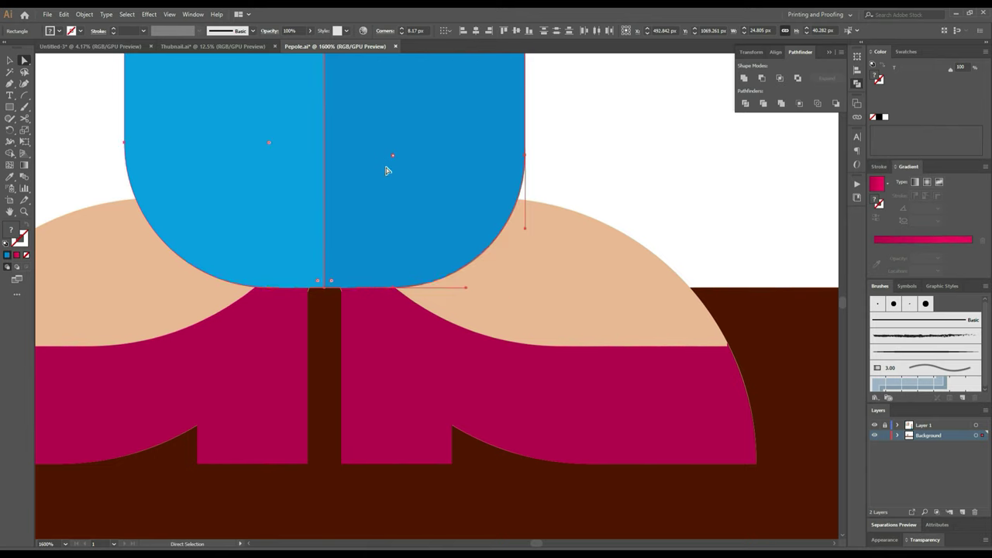
{"action": "key", "text": "ctrl+z"}
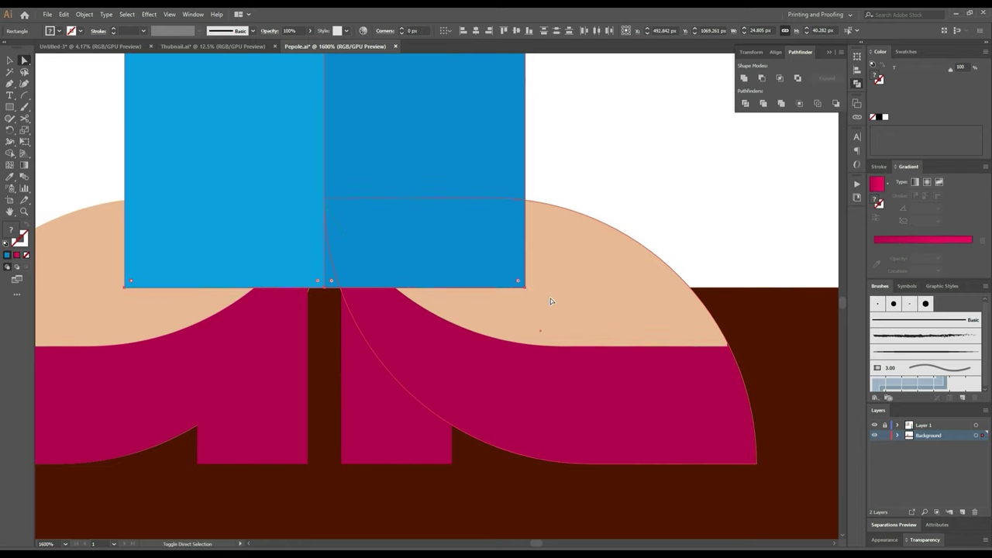
{"action": "left_click", "coordinate": [520, 285]}
{"action": "left_click_drag", "start_coordinate": [521, 284], "coordinate": [362, 121]}
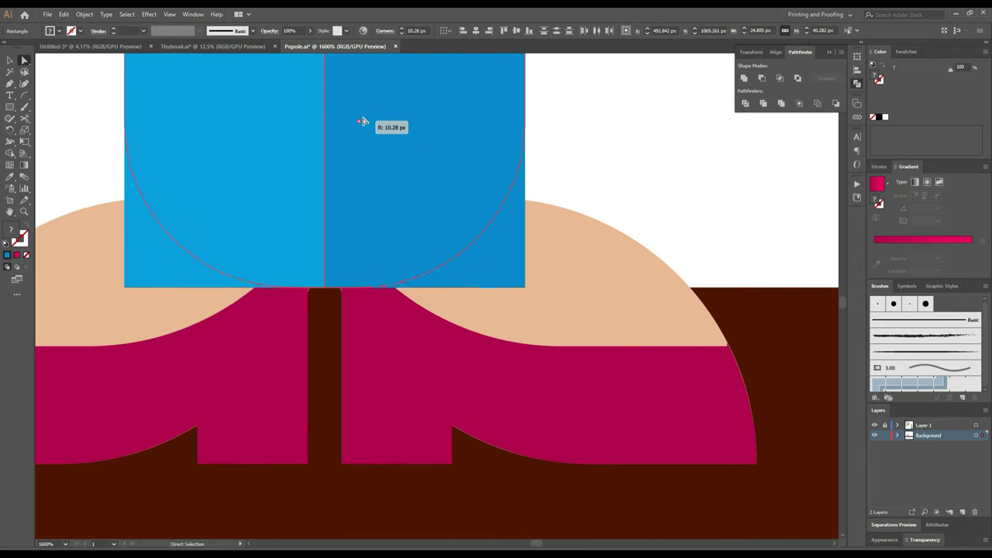
Step: Reduce the trouser hem's corner radius to 7.34 px
{"action": "scroll", "coordinate": [587, 233], "scroll_direction": "down", "scroll_amount": 1, "text": "alt"}
{"action": "scroll", "coordinate": [578, 248], "scroll_direction": "down", "scroll_amount": 1, "text": "alt"}
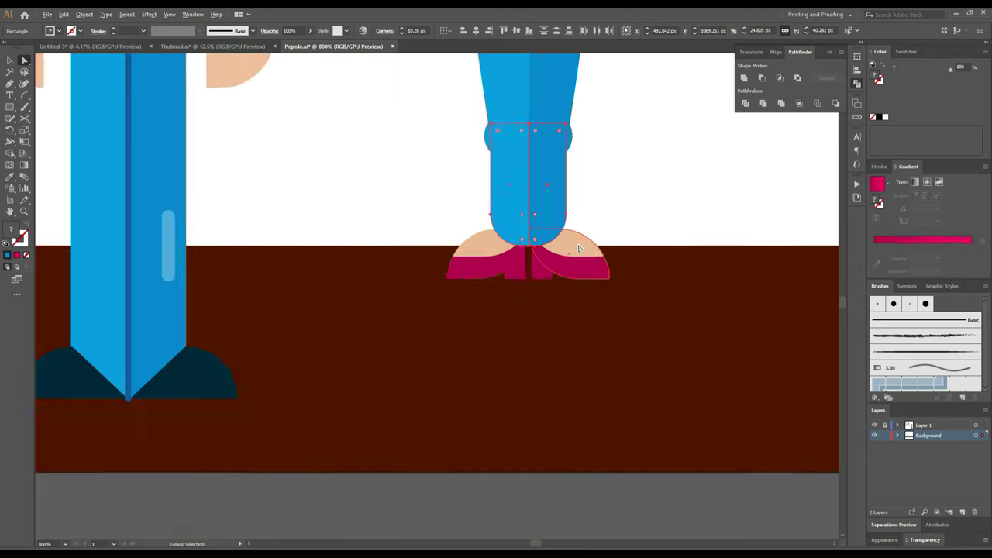
{"action": "scroll", "coordinate": [578, 248], "scroll_direction": "down", "scroll_amount": 4, "text": "alt"}
{"action": "scroll", "coordinate": [578, 246], "scroll_direction": "up", "scroll_amount": 4}
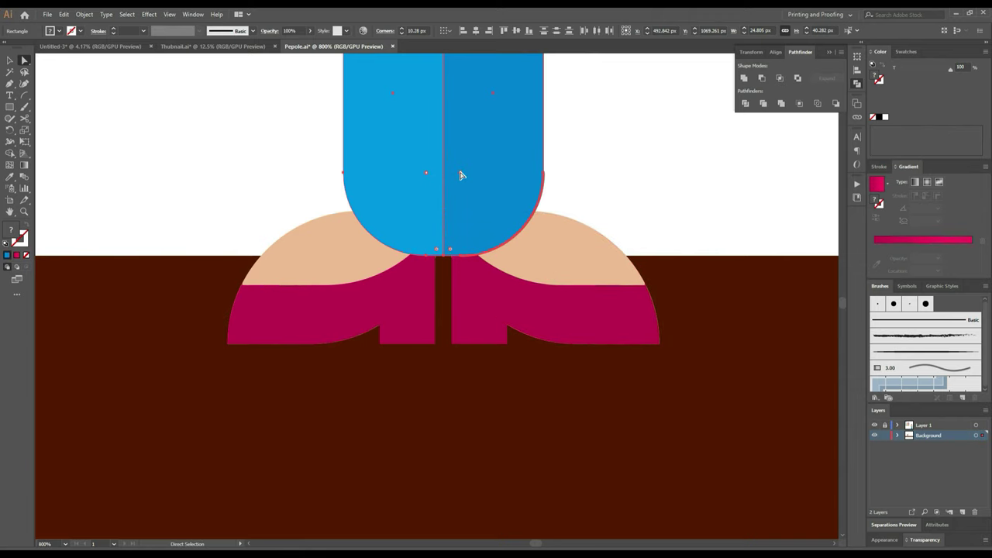
{"action": "left_click_drag", "start_coordinate": [461, 176], "coordinate": [487, 197]}
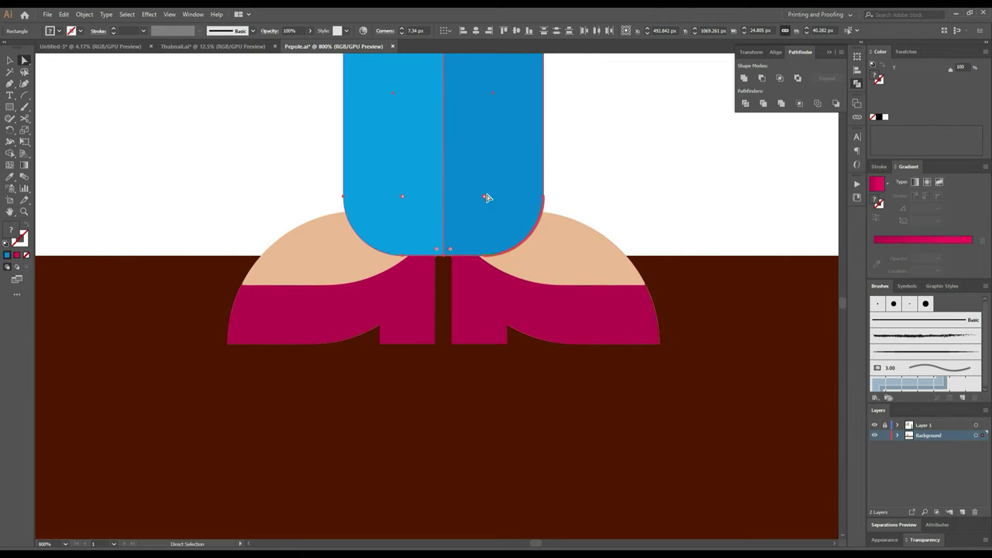
{"action": "scroll", "coordinate": [487, 197], "scroll_direction": "down", "scroll_amount": 4, "text": "alt"}
{"action": "scroll", "coordinate": [483, 214], "scroll_direction": "down", "scroll_amount": 1, "text": "alt"}
{"action": "scroll", "coordinate": [491, 228], "scroll_direction": "down", "scroll_amount": 2, "text": "alt"}
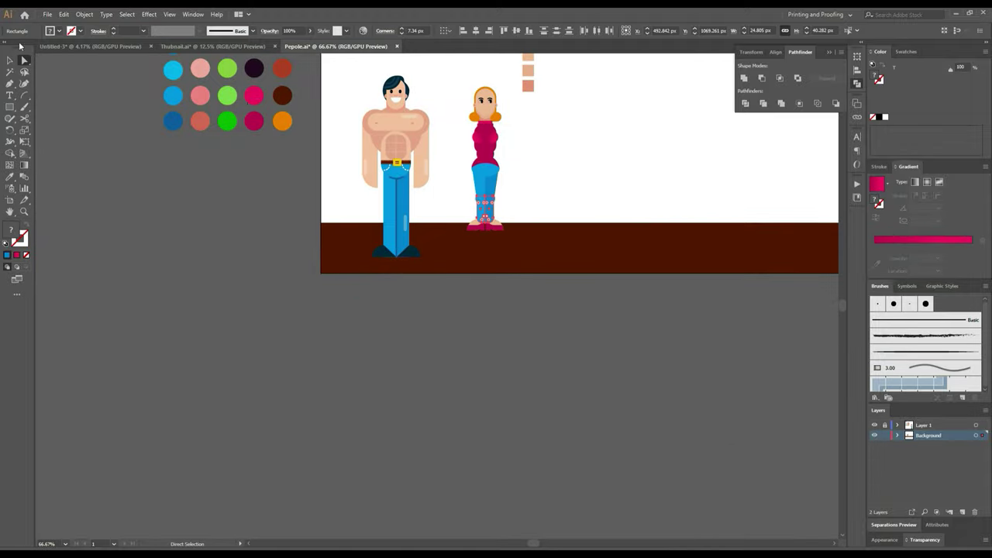
Step: Bring the woman's torso into view and select her figure group
{"action": "left_click", "coordinate": [9, 60]}
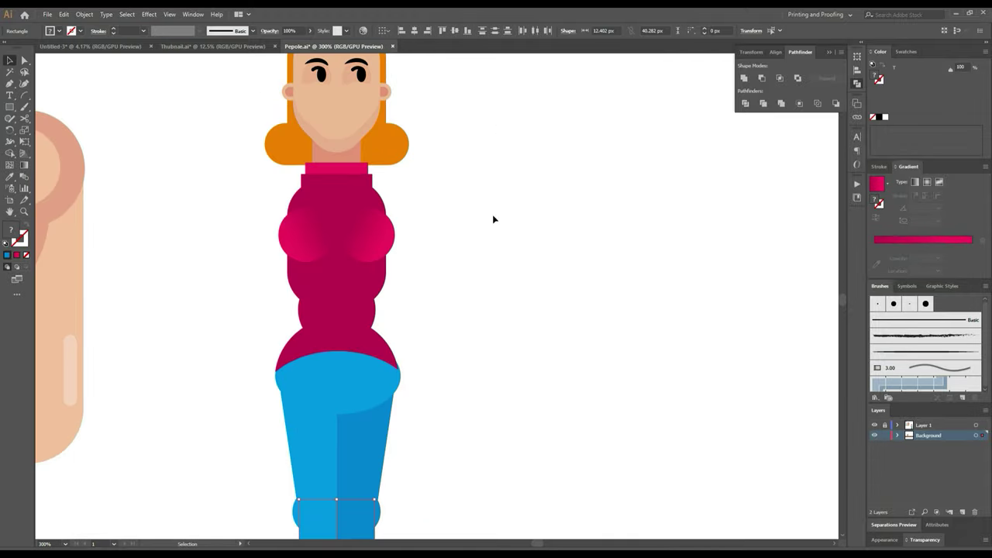
{"action": "left_click", "coordinate": [493, 219]}
{"action": "left_click_drag", "start_coordinate": [493, 219], "coordinate": [578, 270]}
{"action": "scroll", "coordinate": [578, 270], "scroll_direction": "up", "scroll_amount": 2}
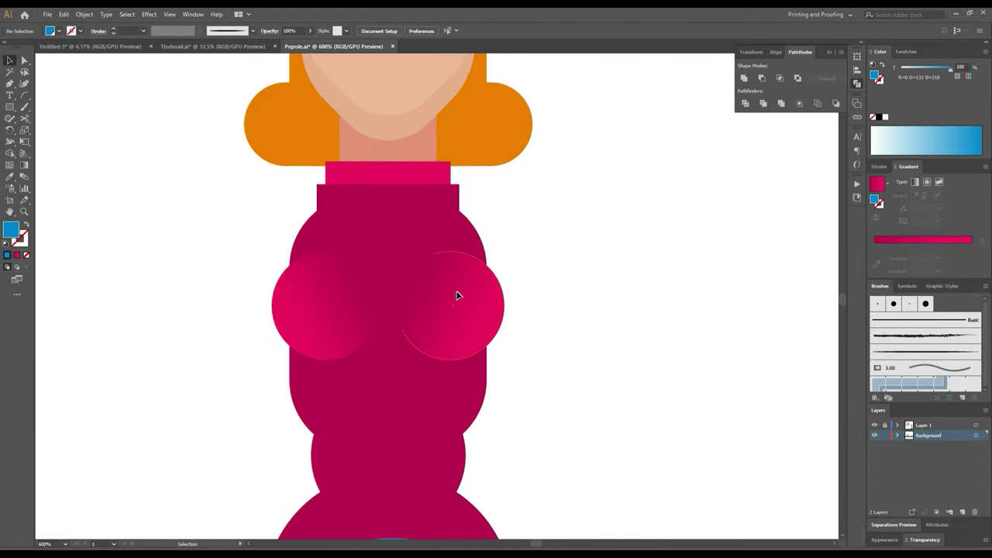
{"action": "left_click", "coordinate": [457, 296]}
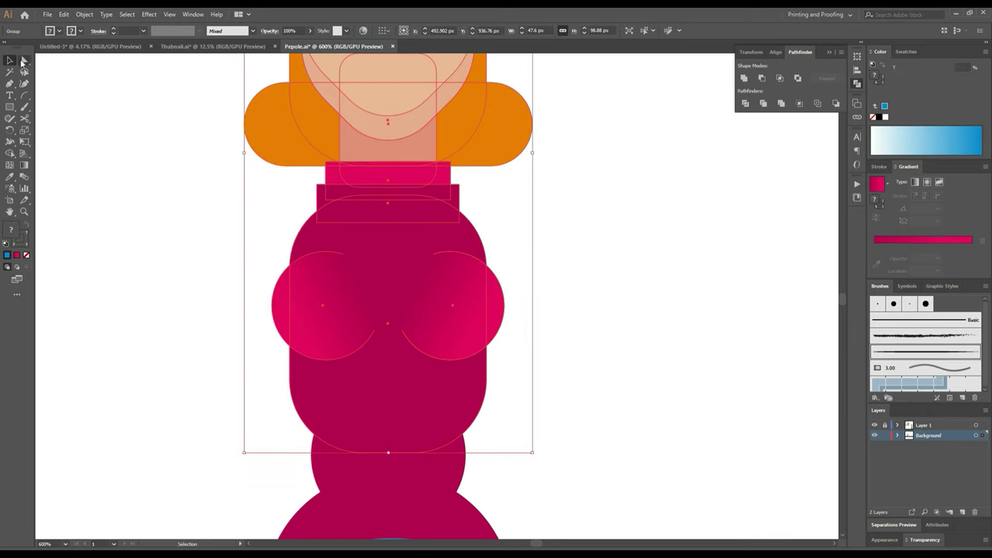
Step: Copy the chest circles upward, then delete the upper duplicate pair
{"action": "left_click", "coordinate": [23, 62]}
{"action": "left_click", "coordinate": [110, 121]}
{"action": "left_click", "coordinate": [444, 322]}
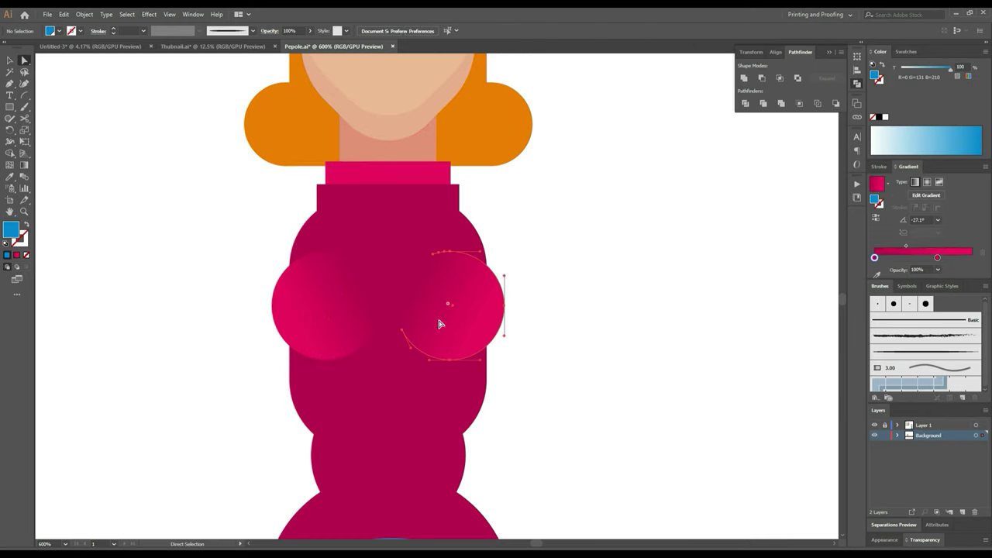
{"action": "left_click", "coordinate": [334, 326], "text": "shift"}
{"action": "left_click_drag", "start_coordinate": [330, 328], "coordinate": [323, 285]}
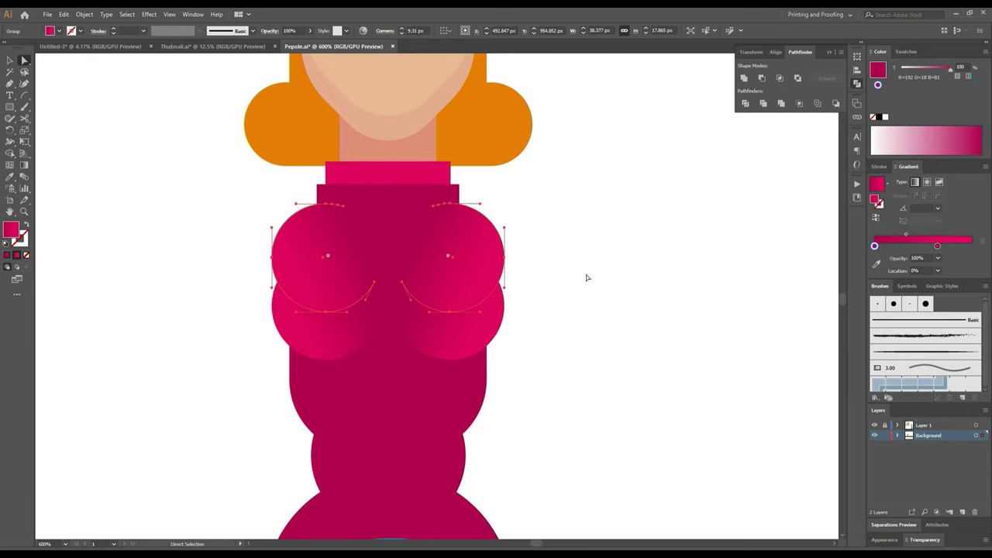
{"action": "left_click", "coordinate": [483, 277]}
{"action": "left_click_drag", "start_coordinate": [476, 284], "coordinate": [489, 283]}
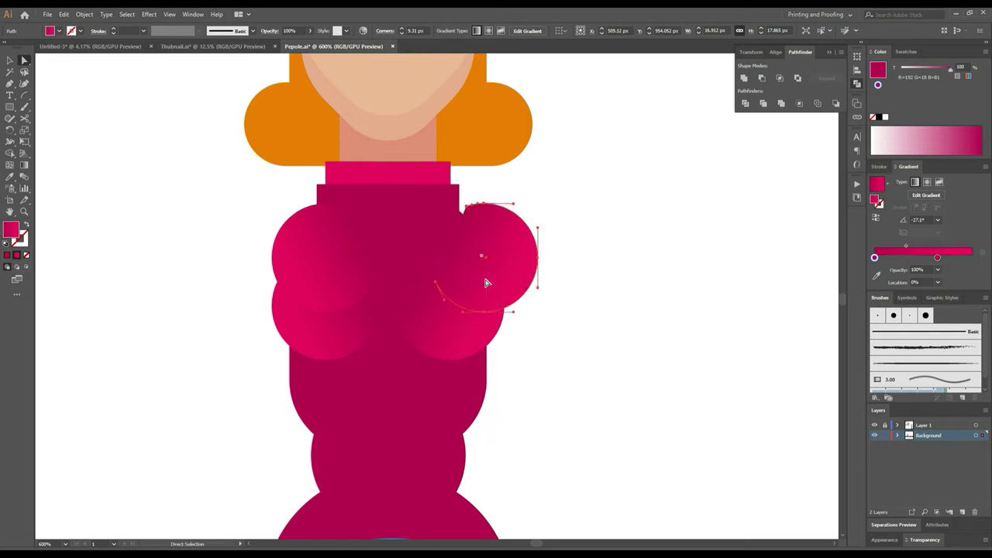
{"action": "left_click", "coordinate": [313, 283]}
{"action": "key", "text": "Delete"}
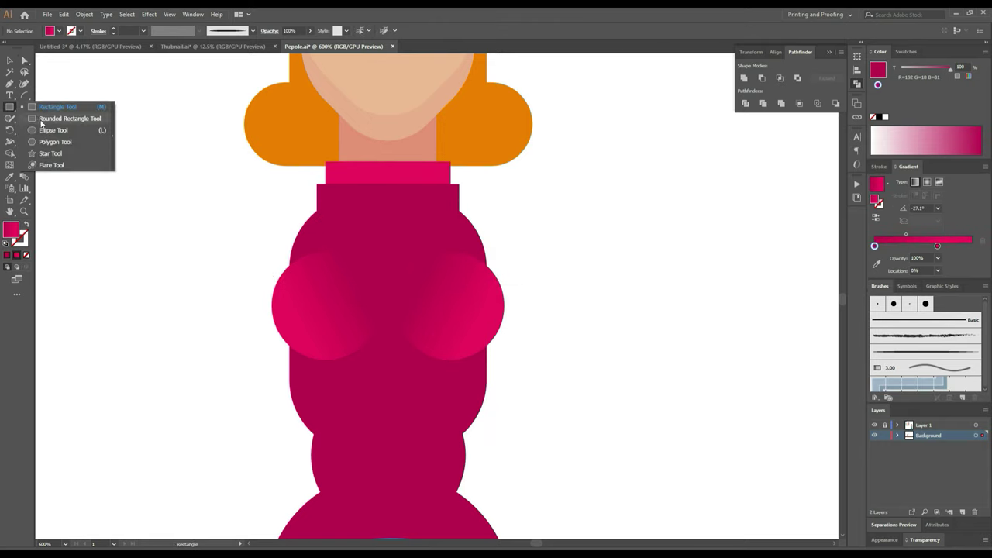
Step: Draw a rounded rectangle across the woman's shoulders and shift it left to center it
{"action": "left_click_drag", "start_coordinate": [10, 107], "coordinate": [47, 117]}
{"action": "mouse_move", "coordinate": [265, 216]}
{"action": "left_mouse_down"}
{"action": "mouse_move", "coordinate": [503, 296]}
{"action": "mouse_move", "coordinate": [535, 287]}
{"action": "left_mouse_up"}
{"action": "key", "text": "a"}
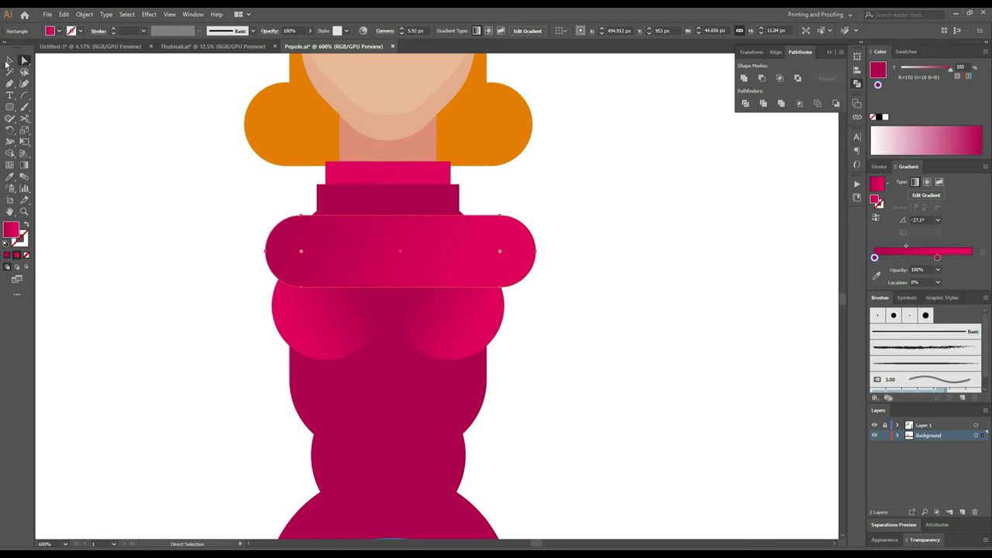
{"action": "left_click", "coordinate": [8, 61]}
{"action": "key", "text": "ctrl+shift+a"}
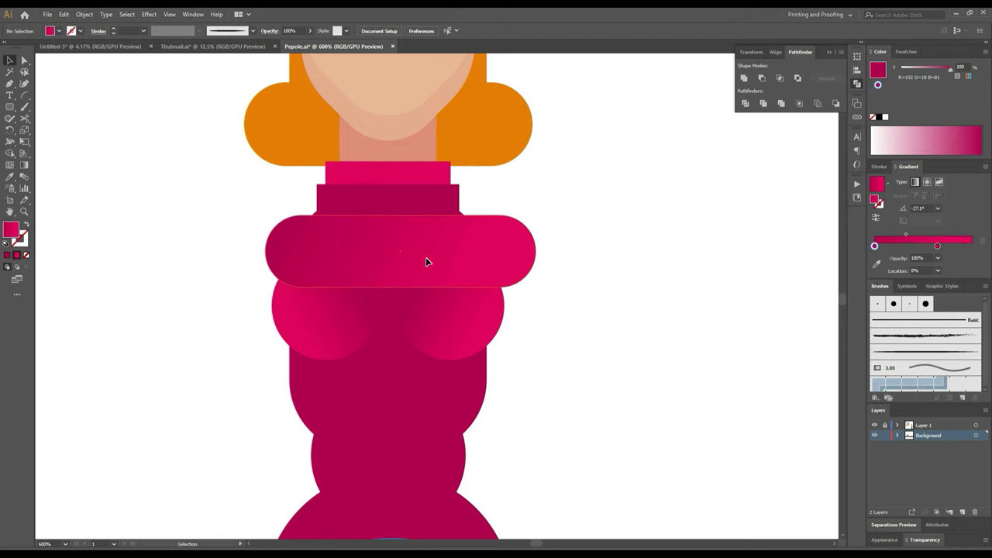
{"action": "left_click_drag", "start_coordinate": [417, 269], "coordinate": [412, 268]}
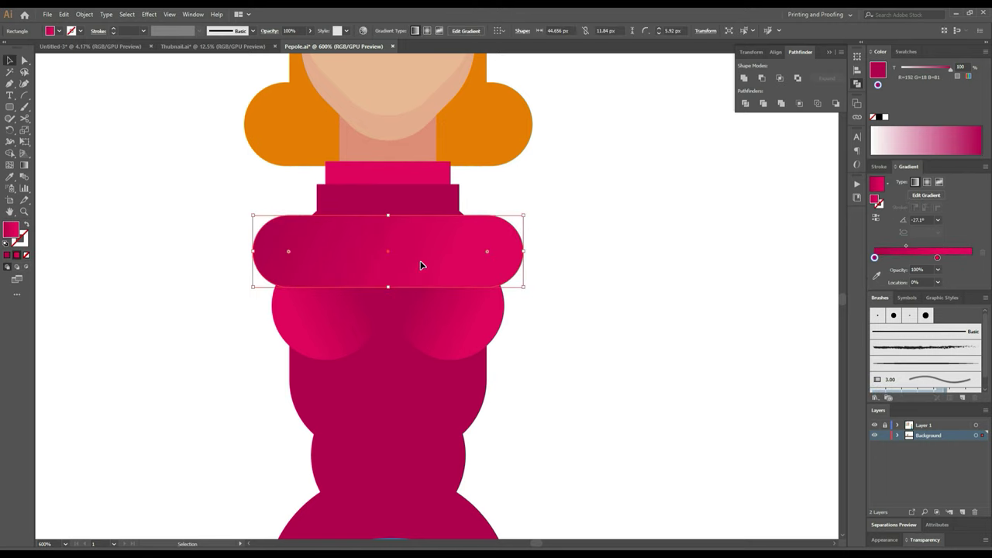
{"action": "key", "text": "ctrl+0"}
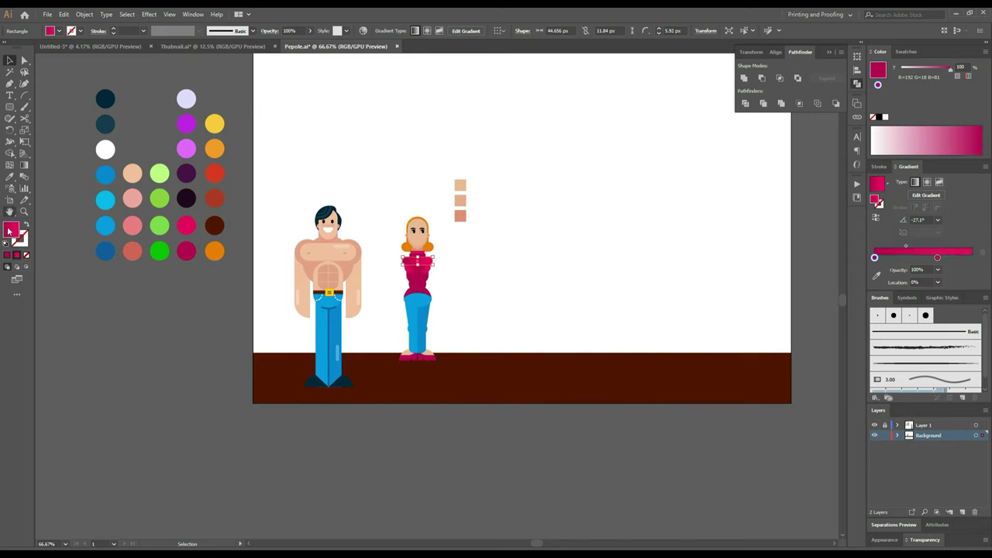
Step: Give the woman's shoulder piece a solid crimson fill sampled with the Eyedropper
{"action": "left_click", "coordinate": [10, 176]}
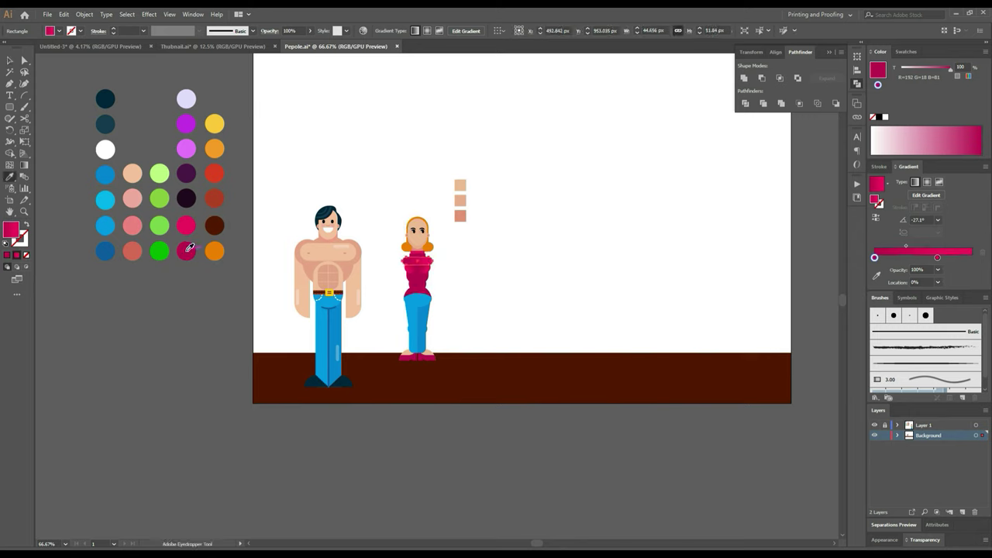
{"action": "left_click", "coordinate": [189, 248]}
{"action": "left_click", "coordinate": [9, 62]}
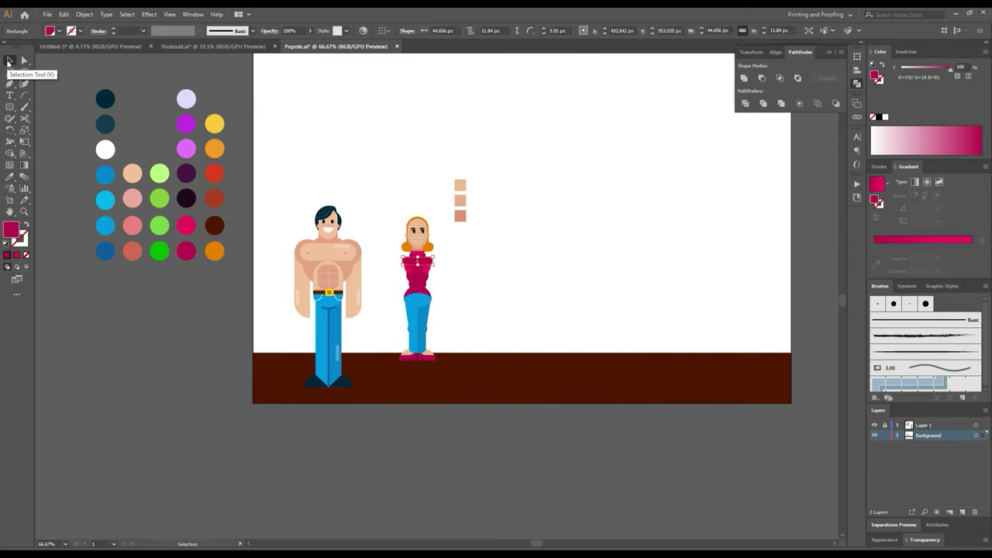
{"action": "scroll", "coordinate": [321, 287], "scroll_direction": "up", "scroll_amount": 4}
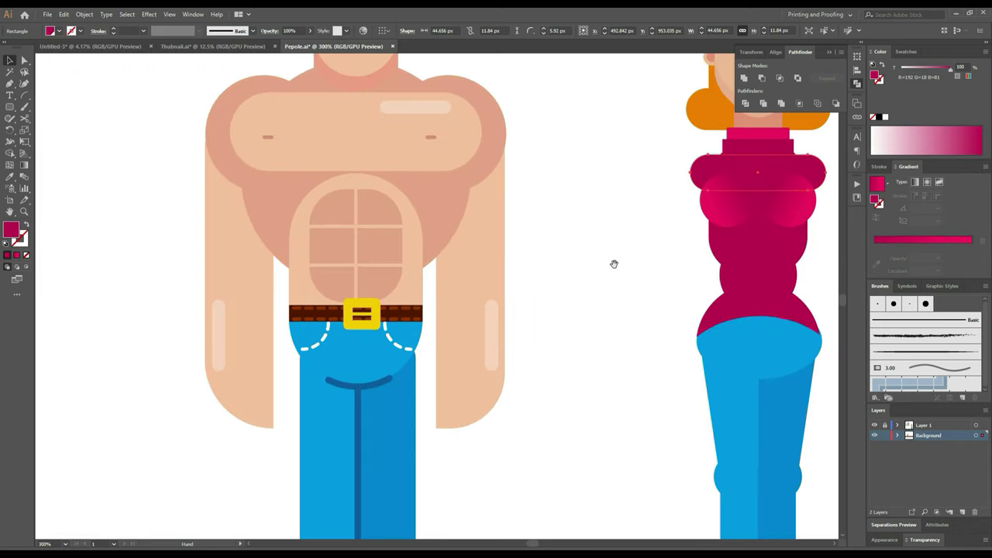
{"action": "left_click_drag", "start_coordinate": [614, 263], "coordinate": [431, 348]}
{"action": "scroll", "coordinate": [597, 307], "scroll_direction": "down", "scroll_amount": 1}
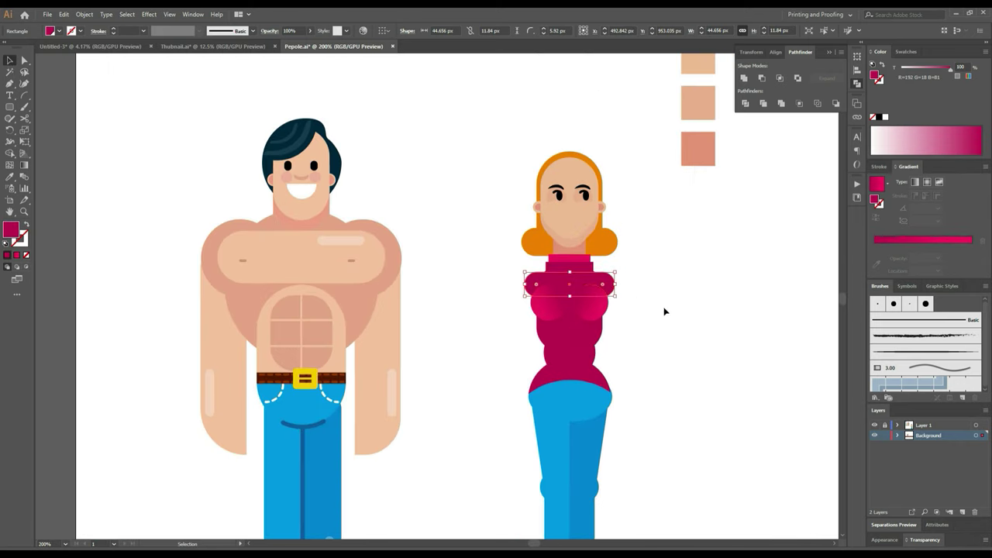
Step: Zoom out to the whole artboard and leave only the brown ground rectangle selected
{"action": "left_click", "coordinate": [664, 310]}
{"action": "left_click_drag", "start_coordinate": [642, 152], "coordinate": [480, 363]}
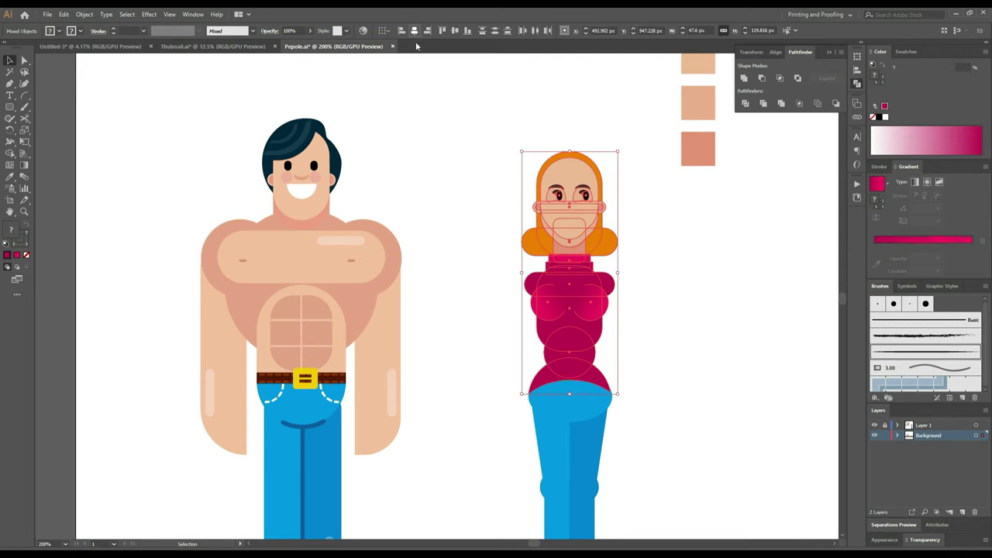
{"action": "key", "text": "ctrl+0"}
{"action": "key", "text": "ctrl+1"}
{"action": "left_click", "coordinate": [638, 388]}
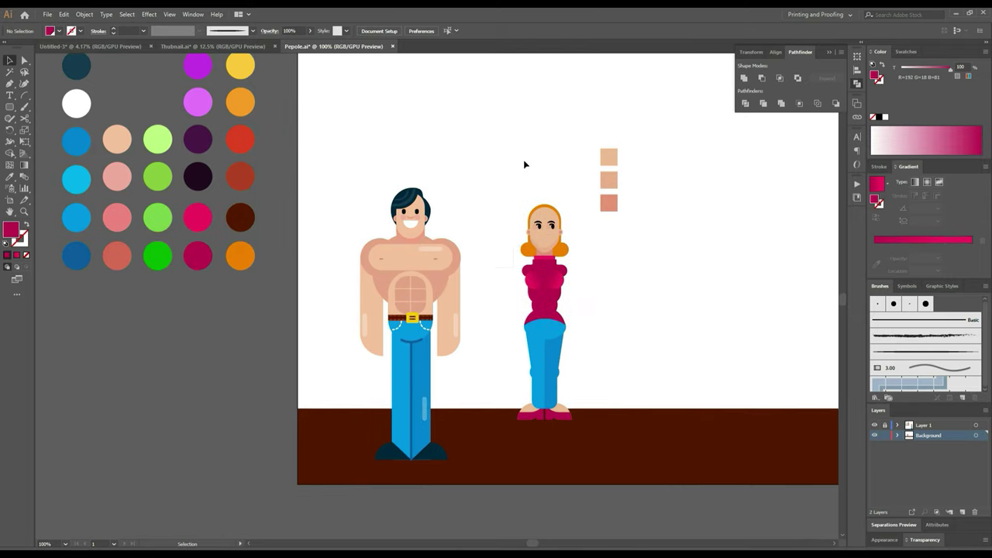
{"action": "left_click_drag", "start_coordinate": [513, 159], "coordinate": [581, 458]}
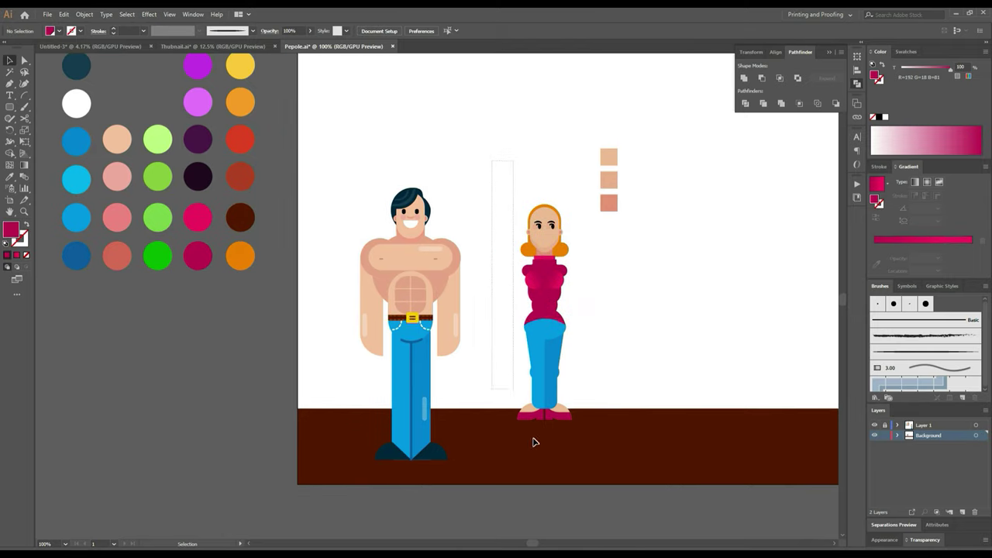
{"action": "left_click", "coordinate": [619, 457], "text": "shift"}
{"action": "left_click", "coordinate": [671, 419]}
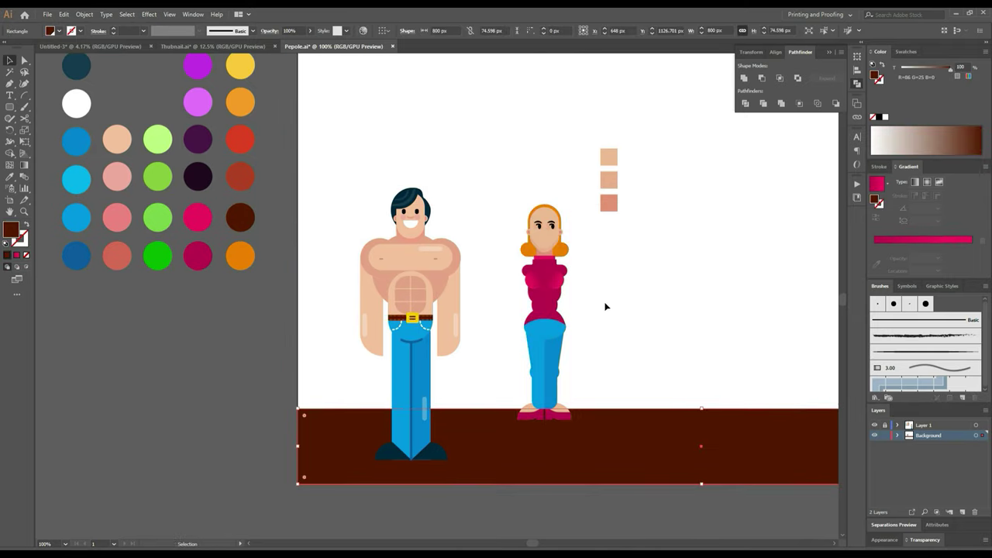
{"action": "scroll", "coordinate": [568, 228], "scroll_direction": "up", "scroll_amount": 3}
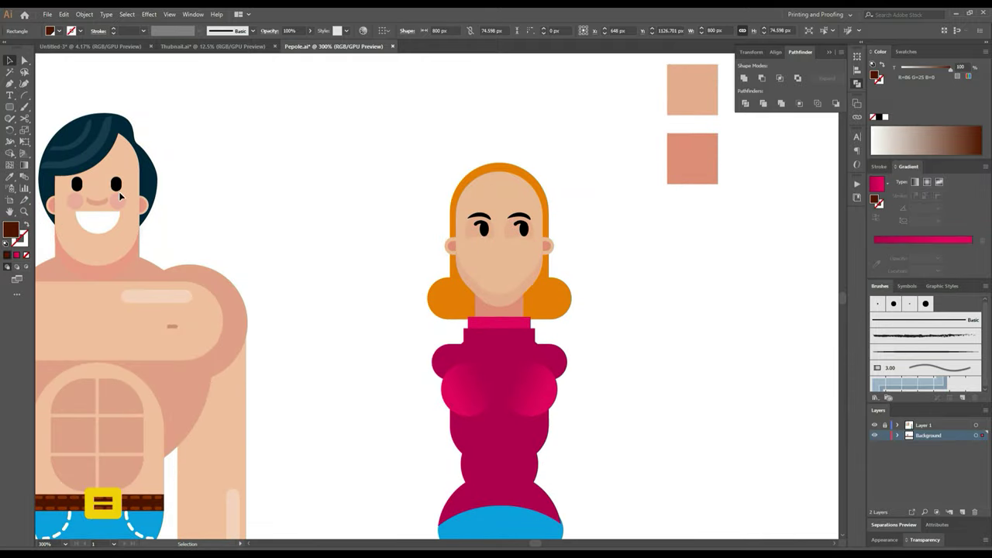
Step: Draw a tall thin rectangle beside the woman's torso and fill it with the face's skin colour
{"action": "left_click", "coordinate": [10, 108]}
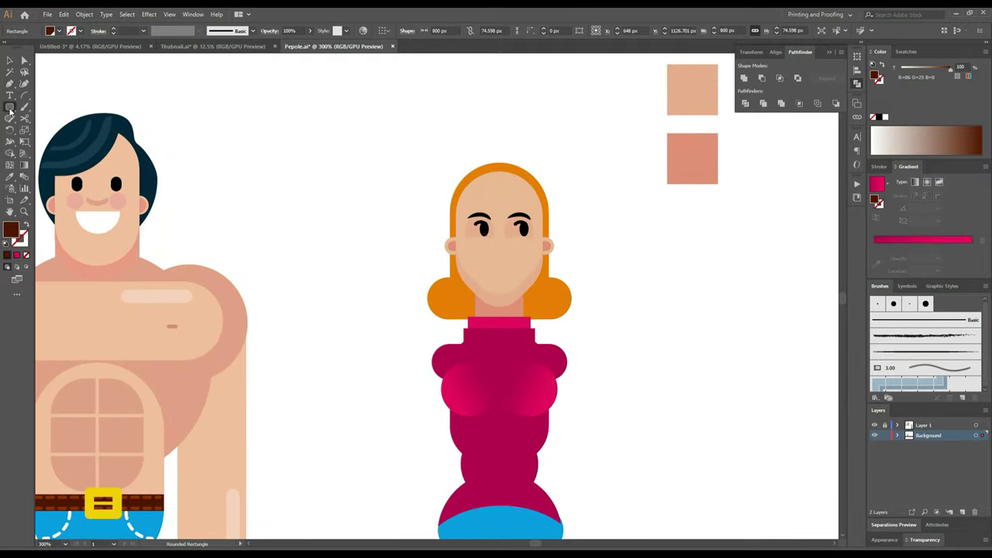
{"action": "left_click", "coordinate": [31, 108]}
{"action": "mouse_move", "coordinate": [432, 354]}
{"action": "left_mouse_down"}
{"action": "mouse_move", "coordinate": [373, 514]}
{"action": "mouse_move", "coordinate": [409, 493]}
{"action": "mouse_move", "coordinate": [403, 541]}
{"action": "mouse_move", "coordinate": [399, 488]}
{"action": "left_mouse_up"}
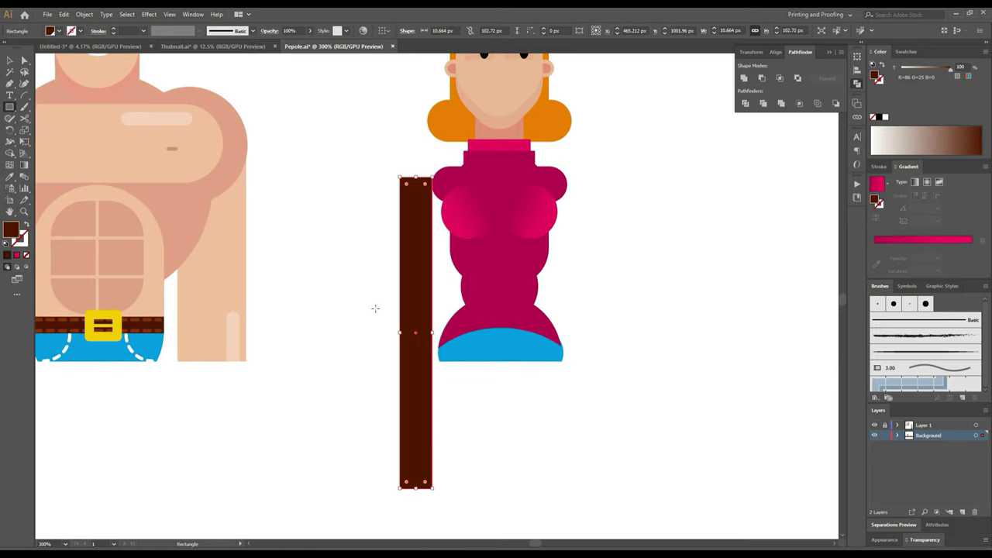
{"action": "left_click", "coordinate": [19, 175]}
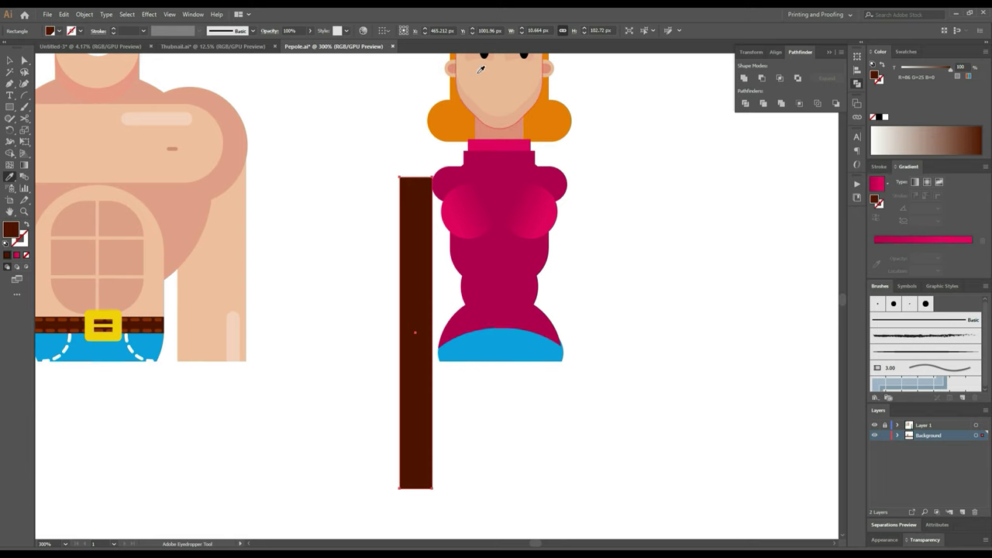
{"action": "left_click", "coordinate": [467, 73]}
{"action": "left_click", "coordinate": [10, 61]}
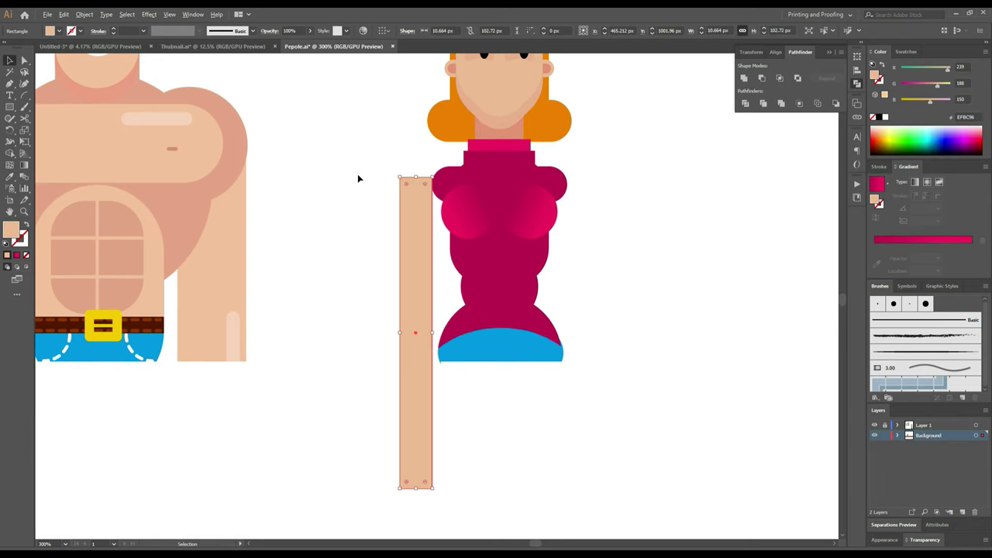
Step: Move the arm rectangle against the torso, send it behind the top, and shorten it
{"action": "scroll", "coordinate": [358, 173], "scroll_direction": "up", "scroll_amount": 2}
{"action": "left_click_drag", "start_coordinate": [452, 219], "coordinate": [302, 227]}
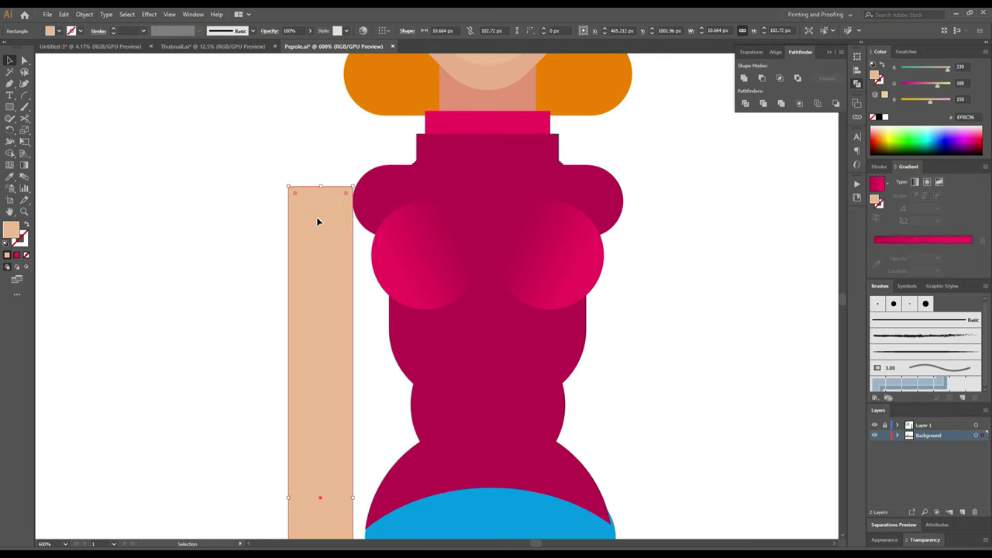
{"action": "mouse_move", "coordinate": [317, 221]}
{"action": "left_mouse_down"}
{"action": "mouse_move", "coordinate": [386, 219]}
{"action": "mouse_move", "coordinate": [393, 243]}
{"action": "left_mouse_up"}
{"action": "key", "text": "ctrl+shift+["}
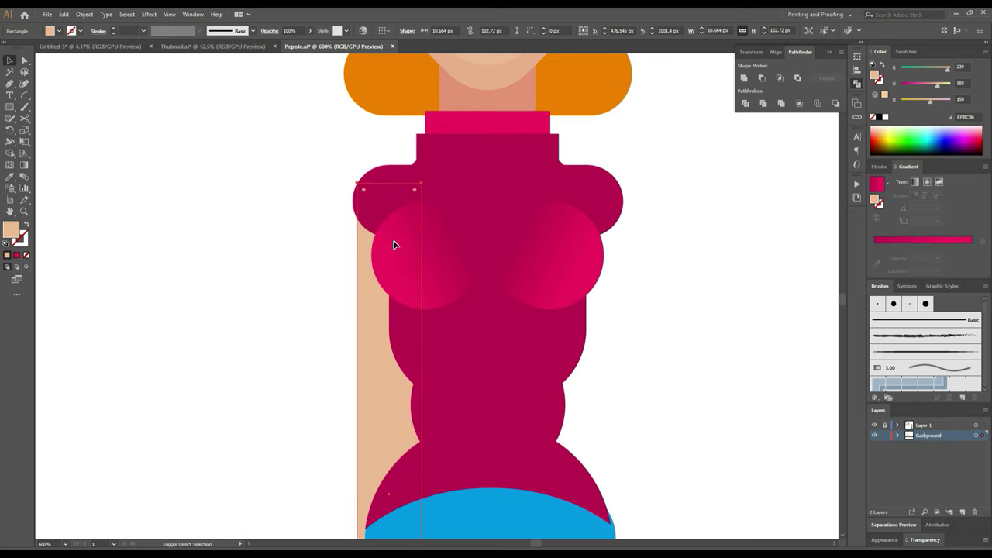
{"action": "scroll", "coordinate": [396, 245], "scroll_direction": "down", "scroll_amount": 2}
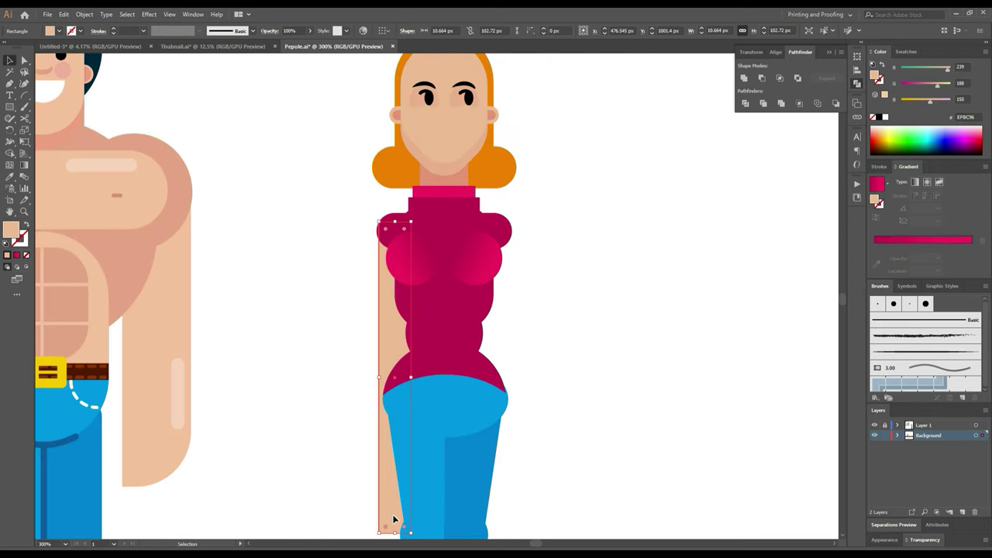
{"action": "scroll", "coordinate": [393, 519], "scroll_direction": "down", "scroll_amount": 1}
{"action": "left_click_drag", "start_coordinate": [394, 519], "coordinate": [395, 360]}
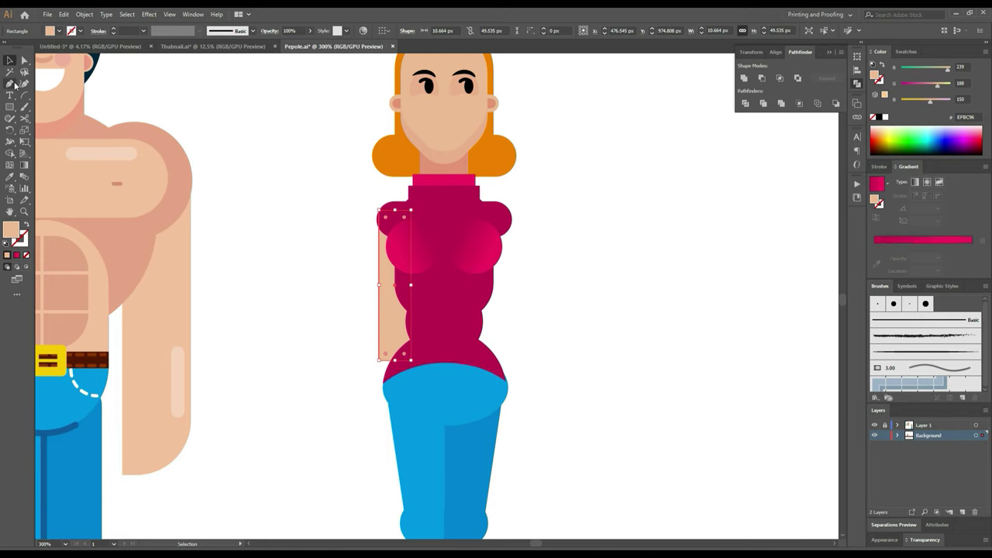
Step: Round the arm rectangle's corners and lengthen it down toward the hip
{"action": "left_click", "coordinate": [24, 60]}
{"action": "scroll", "coordinate": [412, 310], "scroll_direction": "up", "scroll_amount": 1}
{"action": "scroll", "coordinate": [411, 310], "scroll_direction": "up", "scroll_amount": 1}
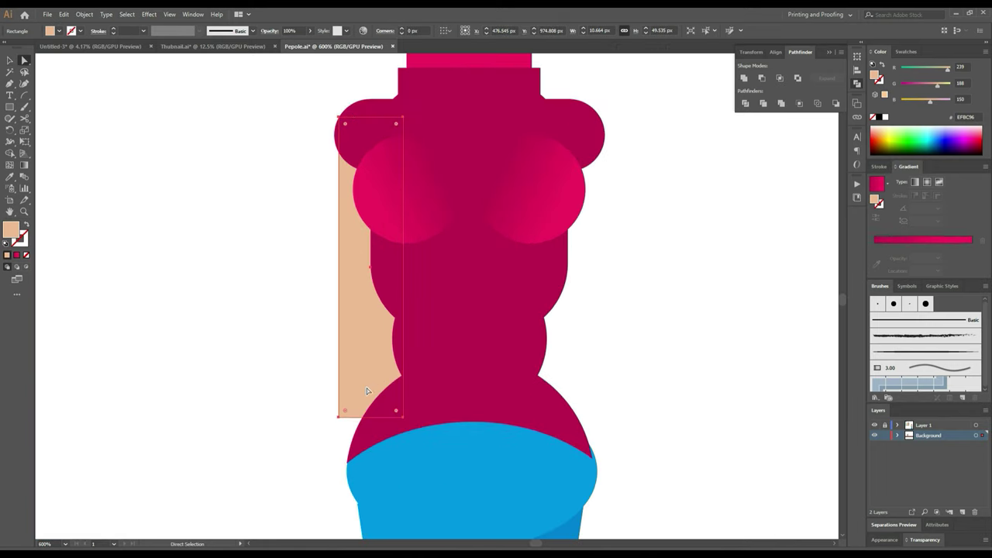
{"action": "left_click_drag", "start_coordinate": [346, 414], "coordinate": [401, 327]}
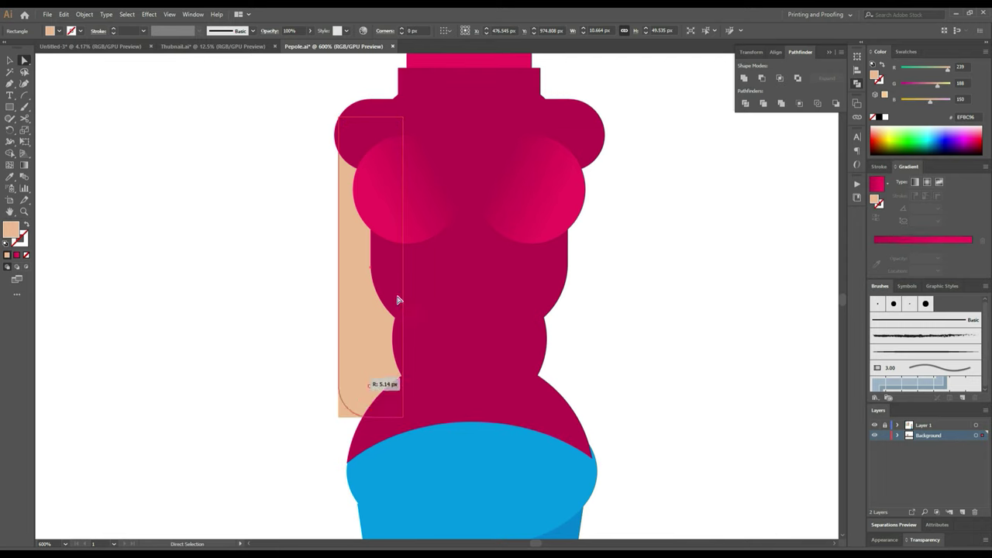
{"action": "scroll", "coordinate": [399, 330], "scroll_direction": "down", "scroll_amount": 2}
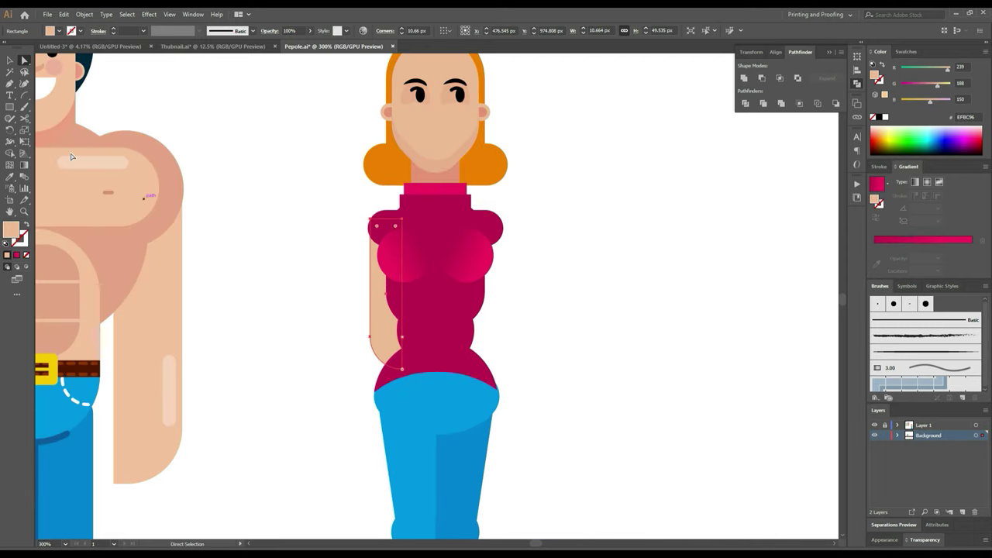
{"action": "left_click", "coordinate": [9, 61]}
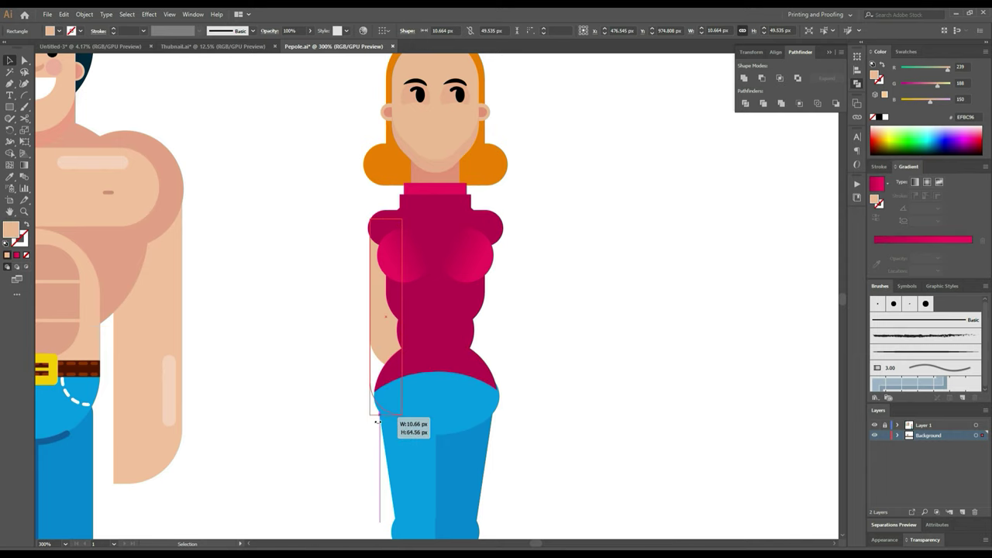
{"action": "left_click_drag", "start_coordinate": [386, 369], "coordinate": [385, 441]}
Step: Round the arm's top-left corner and duplicate the arm onto the torso's right side
{"action": "scroll", "coordinate": [386, 219], "scroll_direction": "up", "scroll_amount": 2, "text": "alt"}
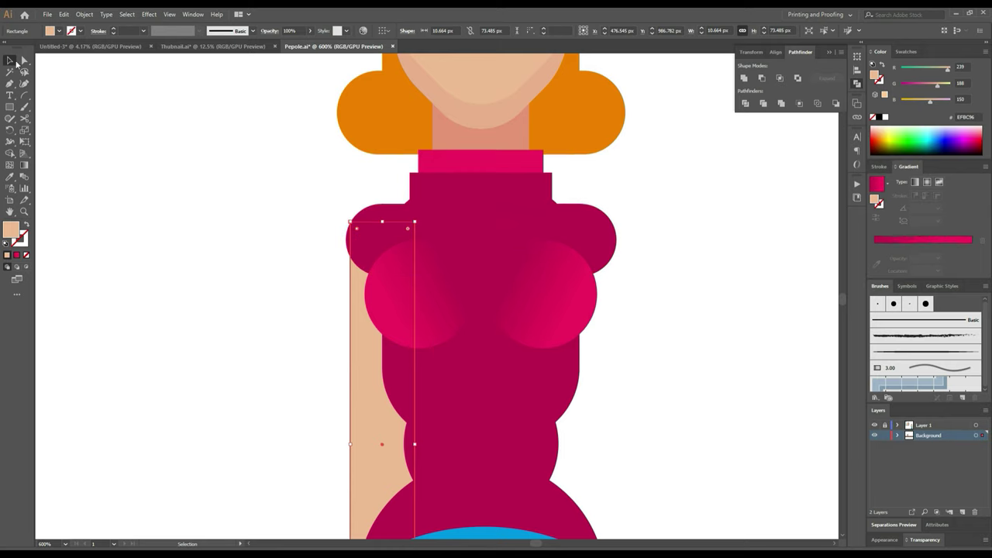
{"action": "left_click", "coordinate": [24, 59]}
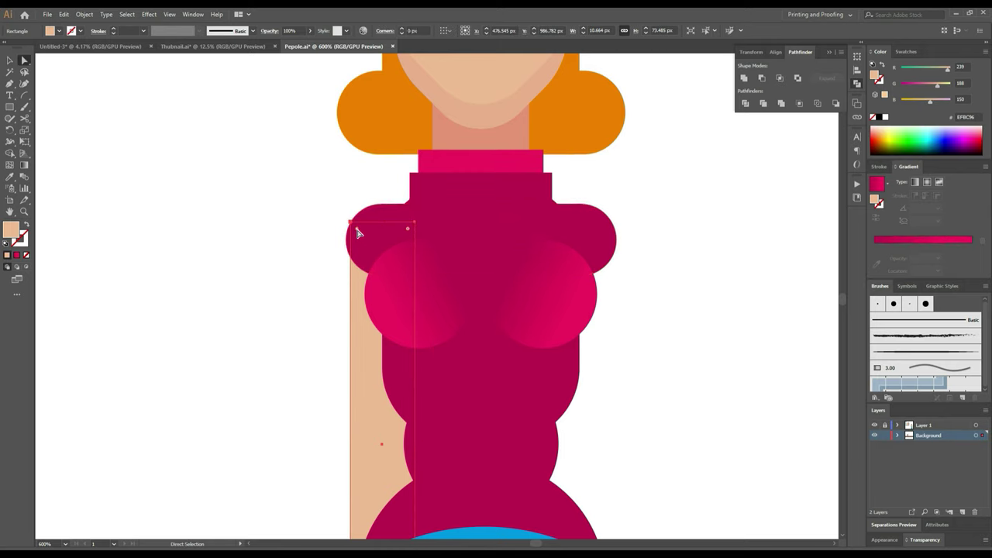
{"action": "left_click_drag", "start_coordinate": [357, 231], "coordinate": [375, 247]}
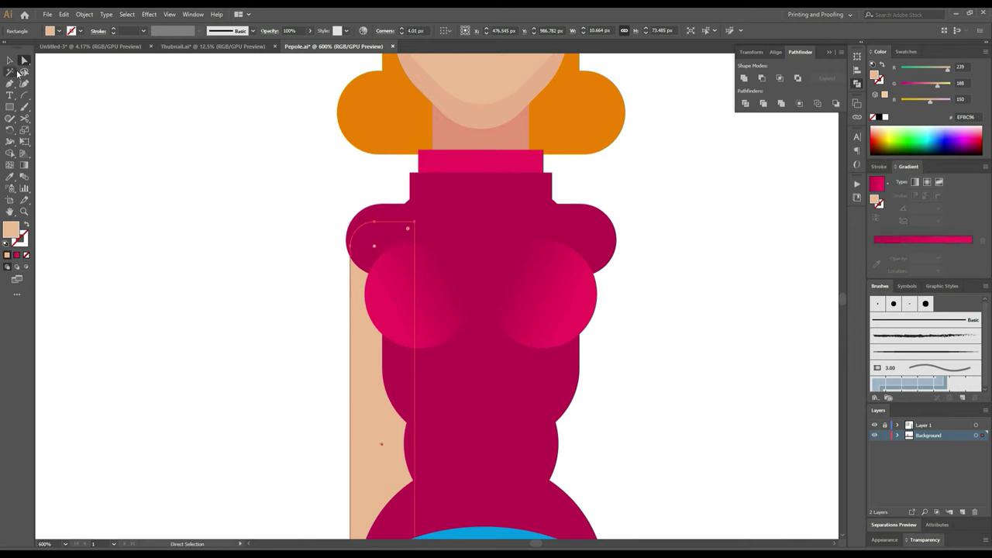
{"action": "left_click", "coordinate": [14, 61]}
{"action": "left_click_drag", "start_coordinate": [375, 400], "coordinate": [580, 404]}
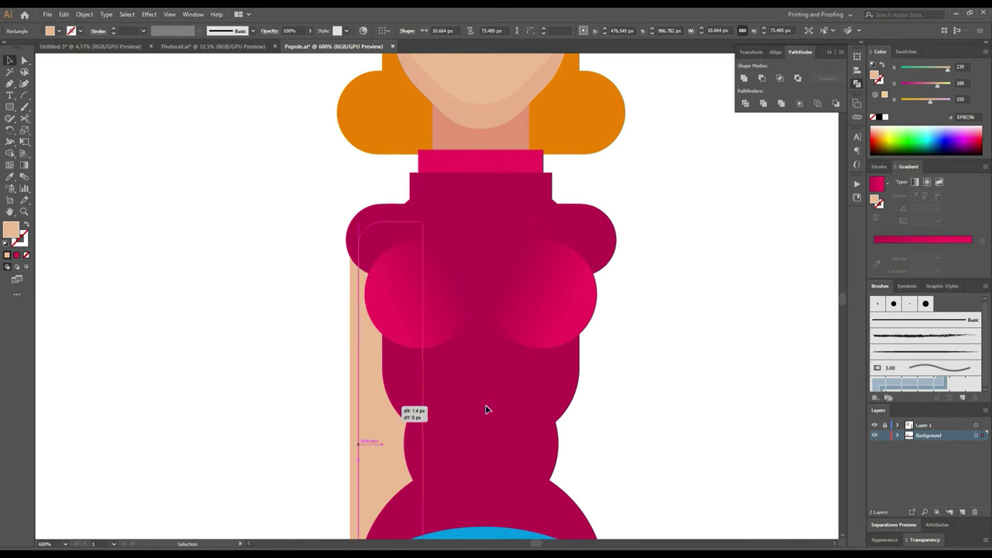
Step: Reflect the arm copy vertically and position it on the woman's right side
{"action": "right_click", "coordinate": [582, 407]}
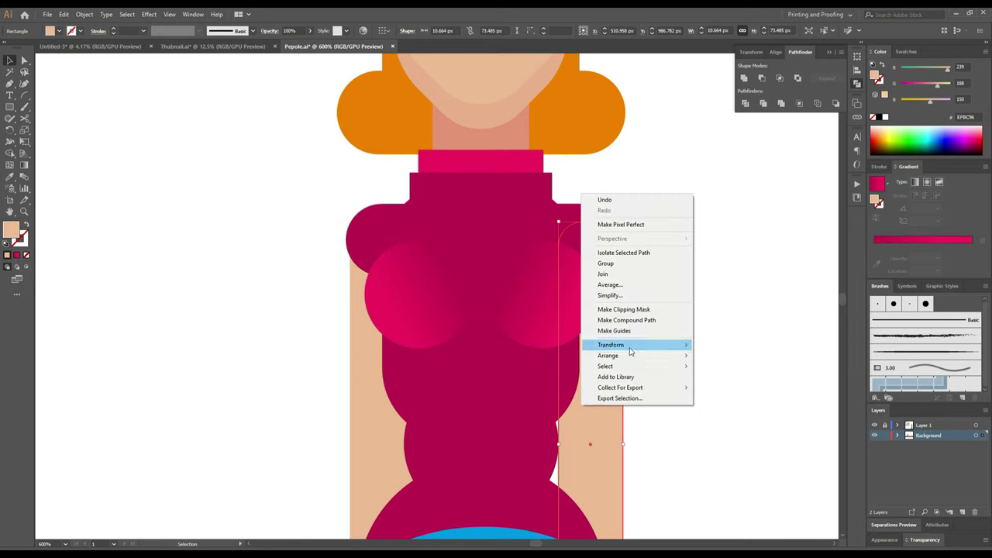
{"action": "mouse_move", "coordinate": [611, 345]}
{"action": "left_click", "coordinate": [471, 380]}
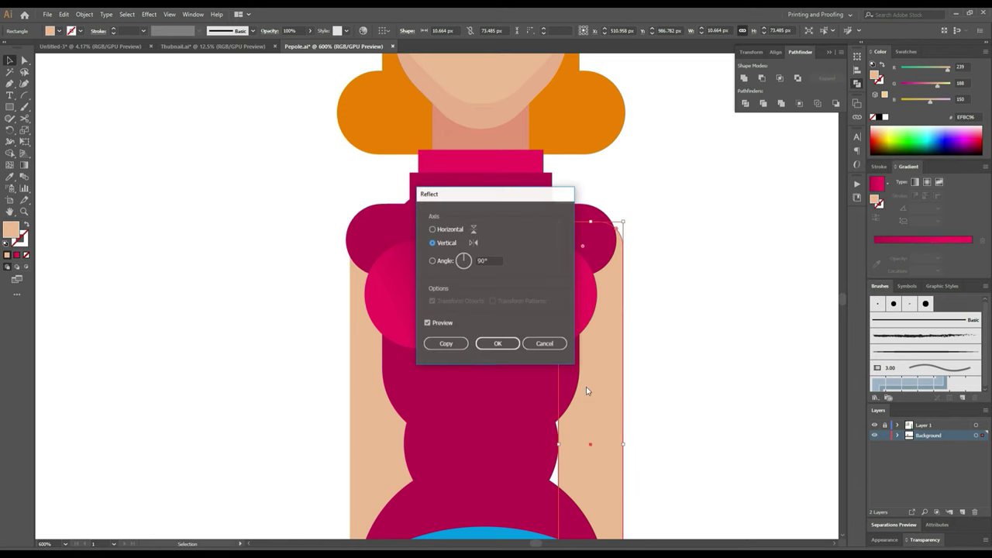
{"action": "left_click", "coordinate": [486, 341]}
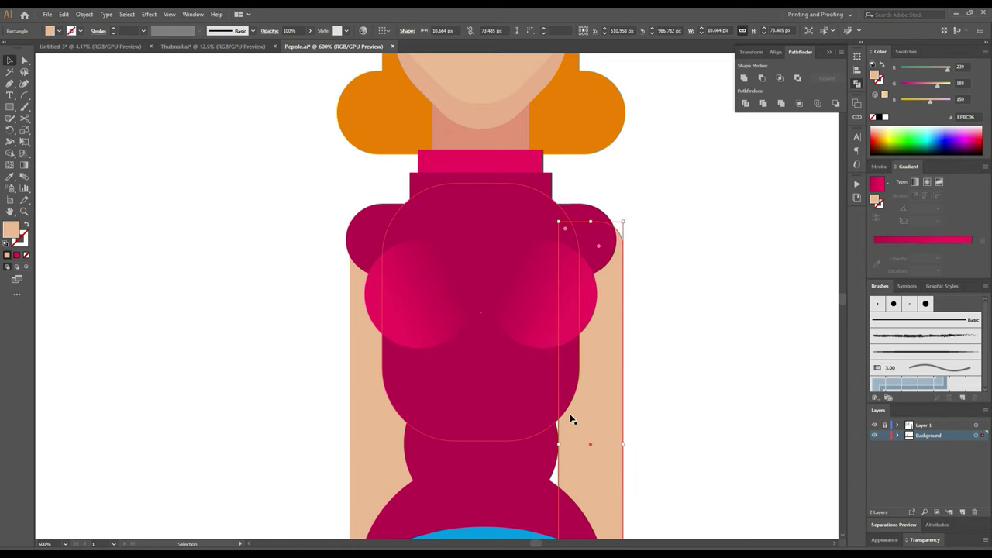
{"action": "left_click_drag", "start_coordinate": [586, 427], "coordinate": [577, 425]}
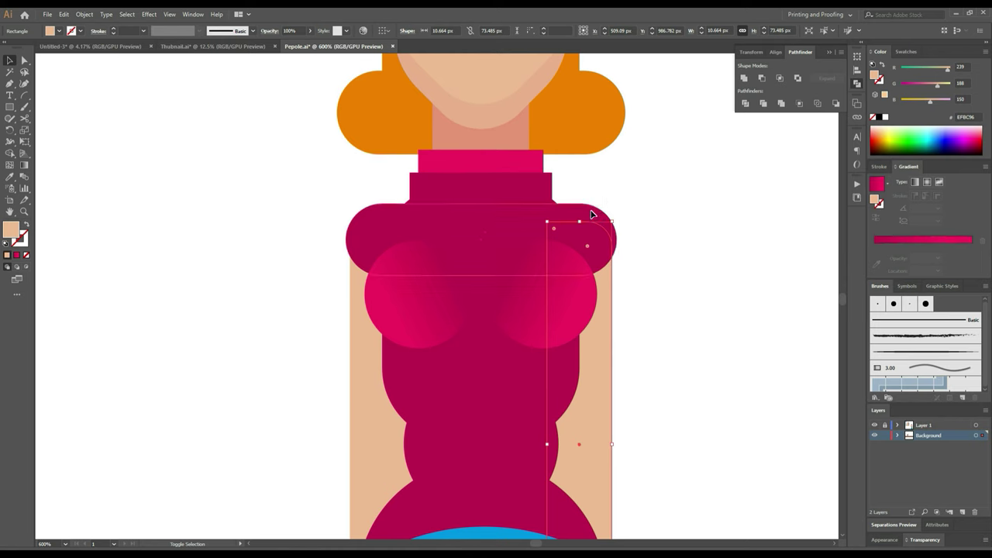
Step: Align the right arm and shoulder on right edges, and the left pair on left edges
{"action": "key", "text": "ctrl+a"}
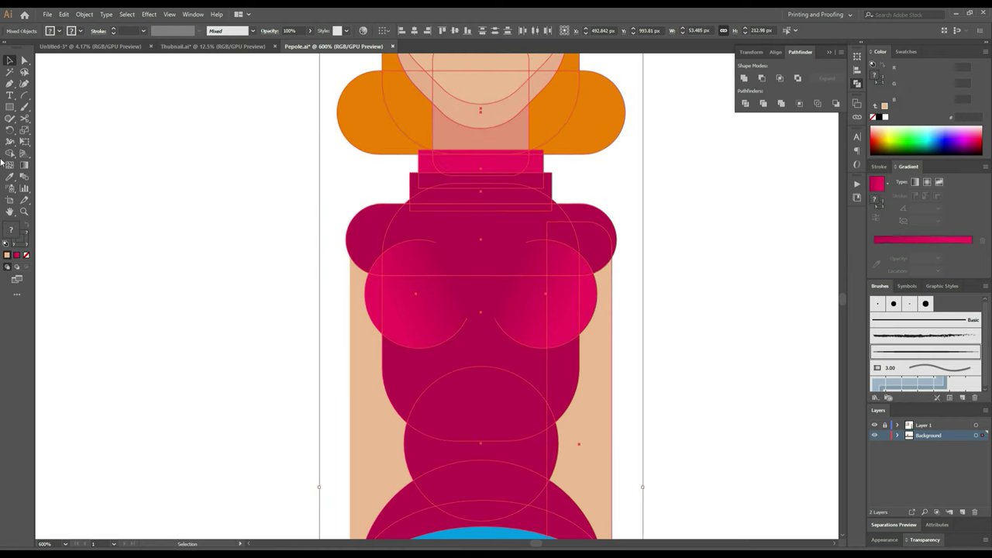
{"action": "left_click", "coordinate": [23, 60]}
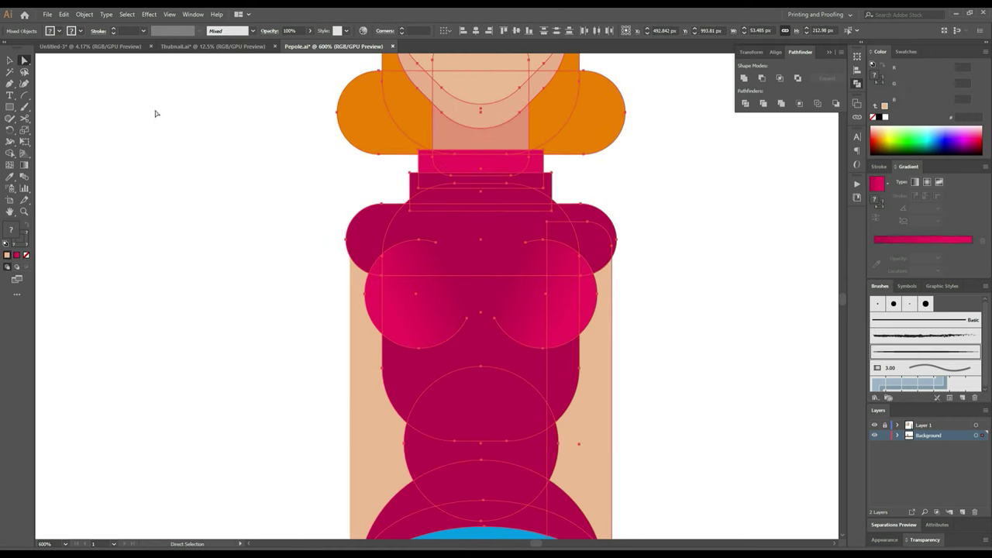
{"action": "left_click", "coordinate": [155, 111]}
{"action": "left_click", "coordinate": [587, 243]}
{"action": "left_click", "coordinate": [587, 224], "text": "shift"}
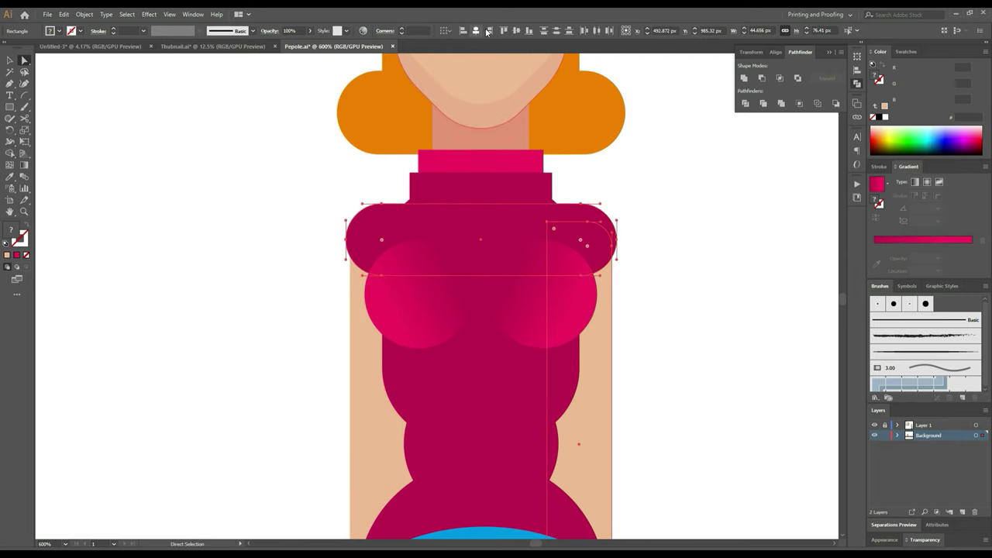
{"action": "left_click", "coordinate": [487, 31]}
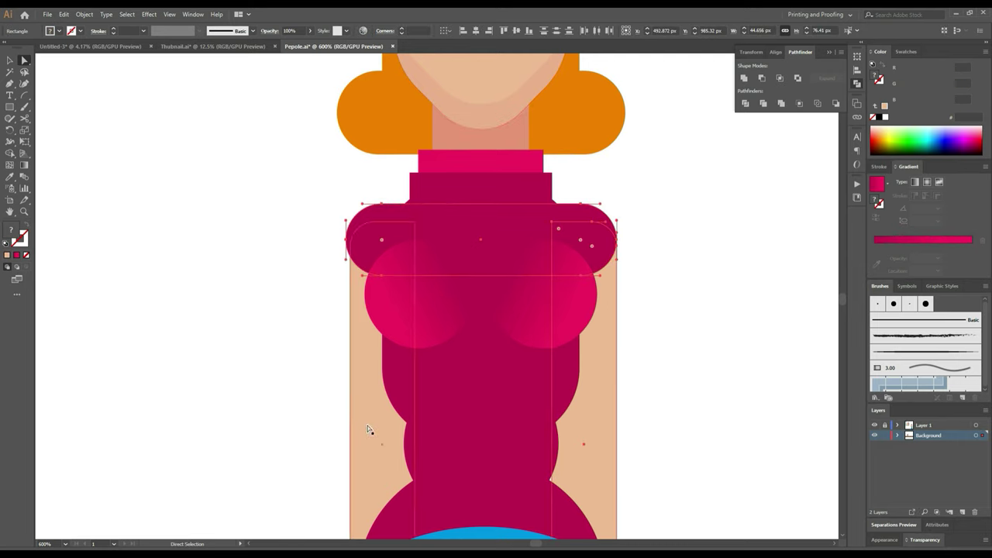
{"action": "left_click", "coordinate": [368, 240]}
{"action": "left_click", "coordinate": [374, 216], "text": "shift"}
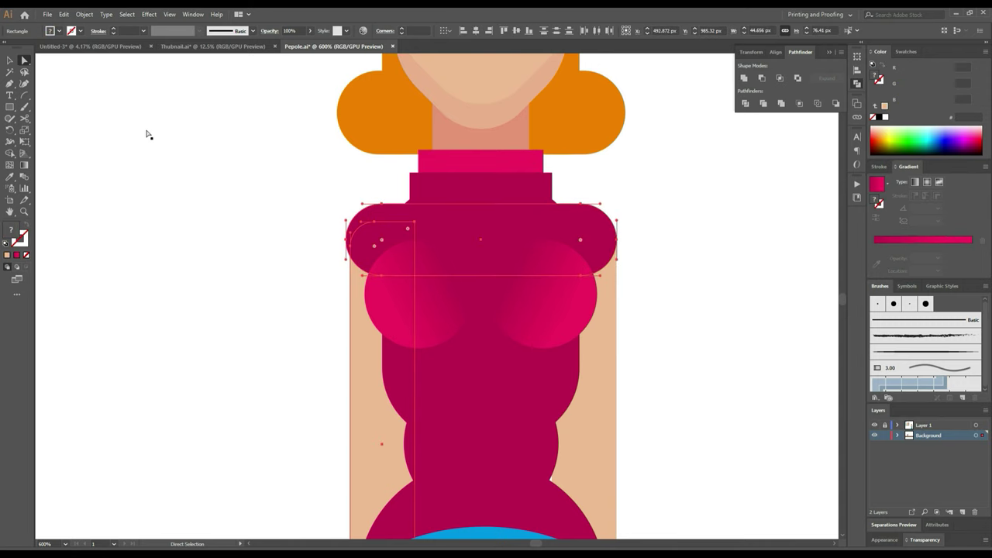
{"action": "left_click", "coordinate": [463, 31]}
{"action": "left_click", "coordinate": [178, 187]}
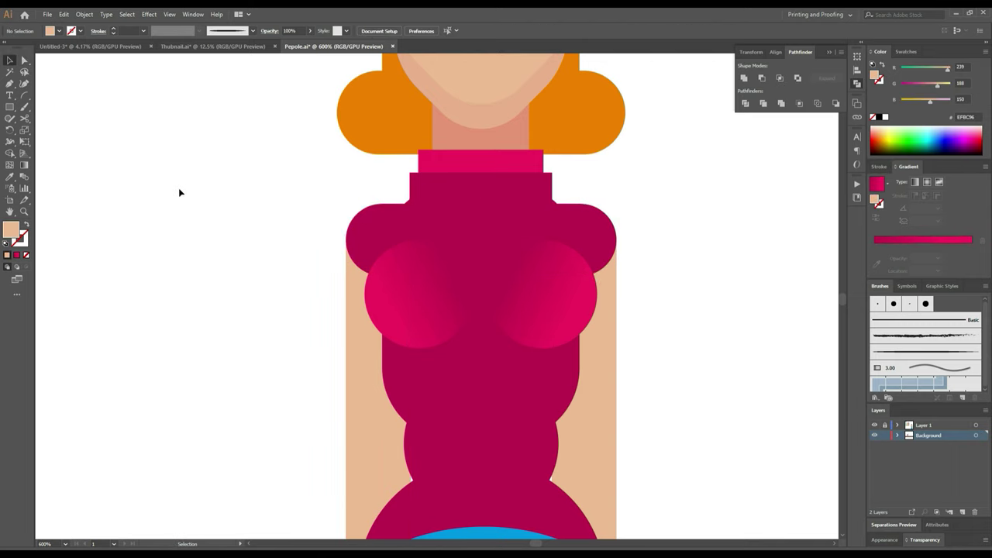
{"action": "scroll", "coordinate": [178, 188], "scroll_direction": "down", "scroll_amount": 3}
{"action": "scroll", "coordinate": [225, 236], "scroll_direction": "left", "scroll_amount": 3}
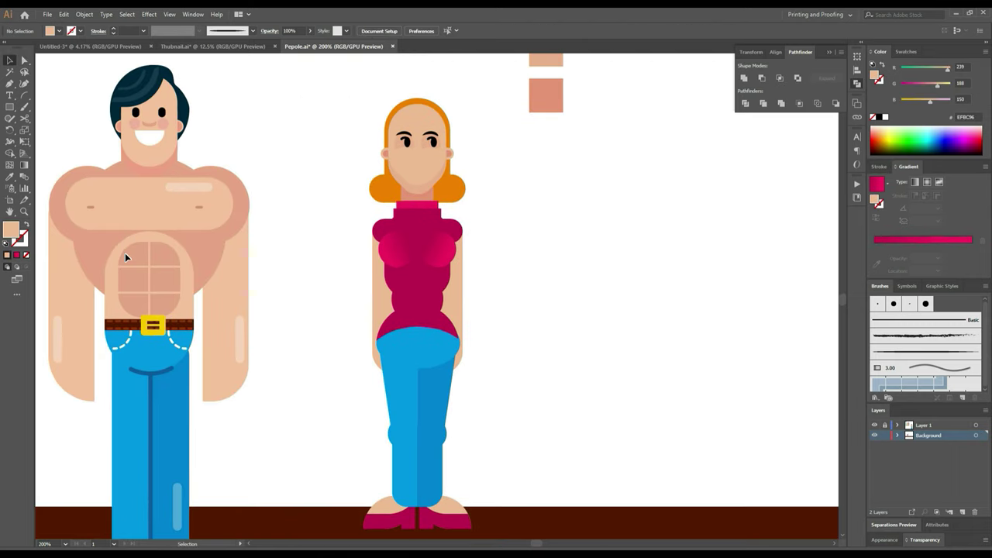
Step: Draw a small rounded rectangle with the man's 30% white arm-highlight fill
{"action": "left_click", "coordinate": [10, 107]}
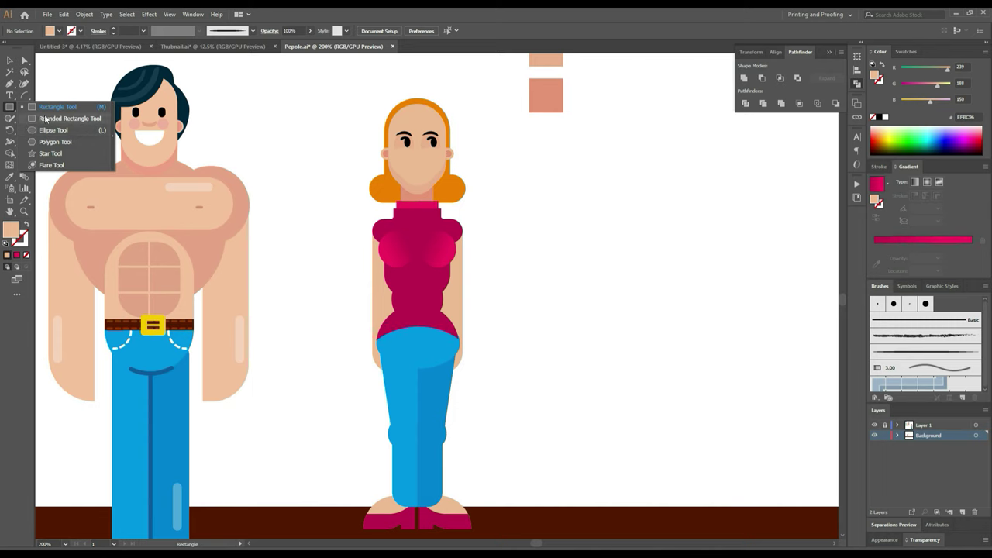
{"action": "left_click", "coordinate": [66, 118]}
{"action": "left_click_drag", "start_coordinate": [313, 273], "coordinate": [308, 309]}
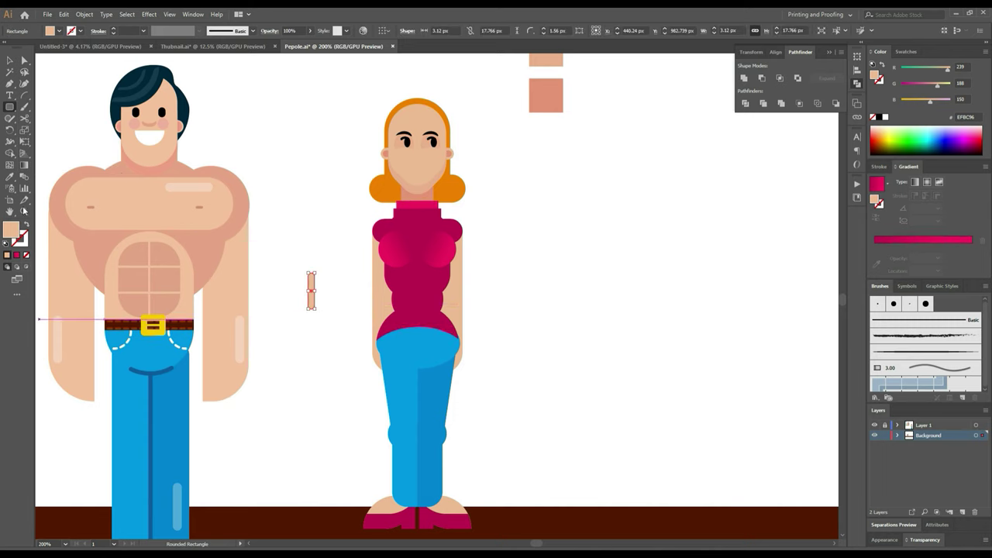
{"action": "left_click", "coordinate": [9, 179]}
{"action": "left_click", "coordinate": [59, 321]}
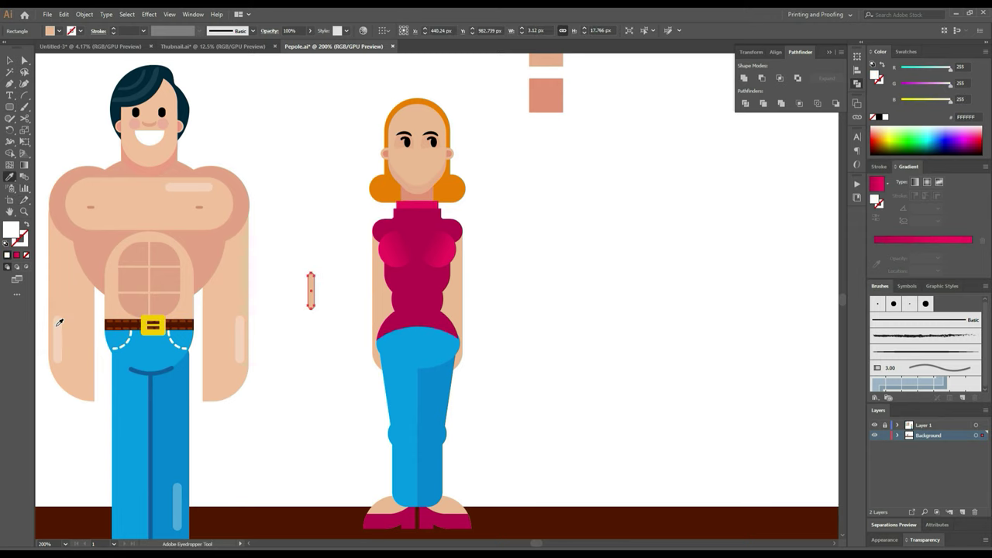
{"action": "left_click", "coordinate": [10, 60]}
Step: Place the highlight on the woman's left arm and a copy on her right arm
{"action": "scroll", "coordinate": [346, 311], "scroll_direction": "up", "scroll_amount": 3}
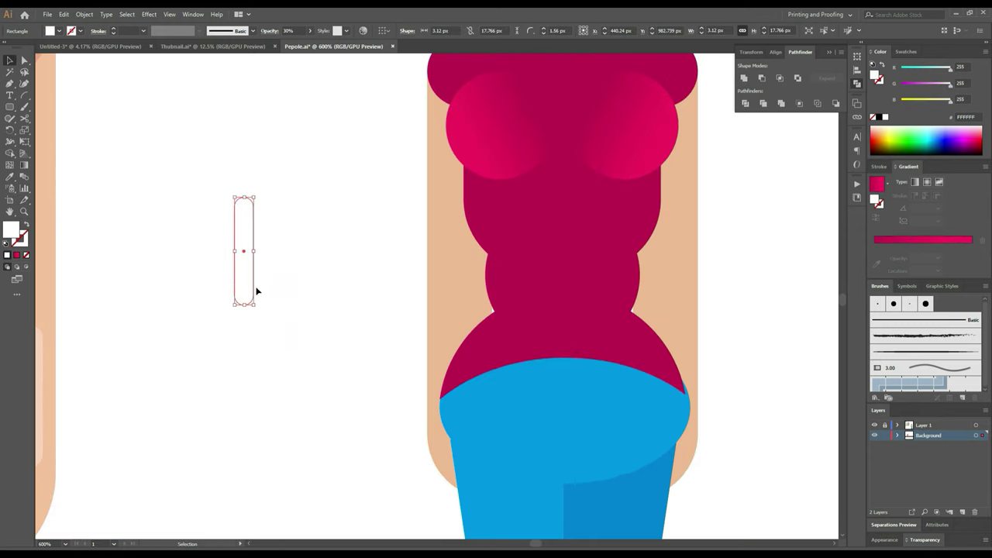
{"action": "left_click_drag", "start_coordinate": [250, 283], "coordinate": [451, 298]}
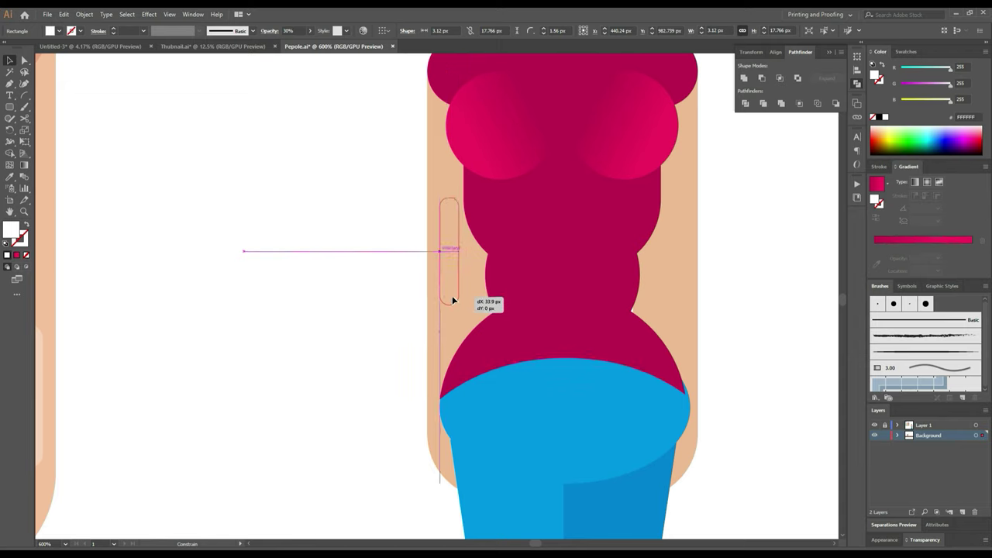
{"action": "left_click_drag", "start_coordinate": [444, 299], "coordinate": [678, 300]}
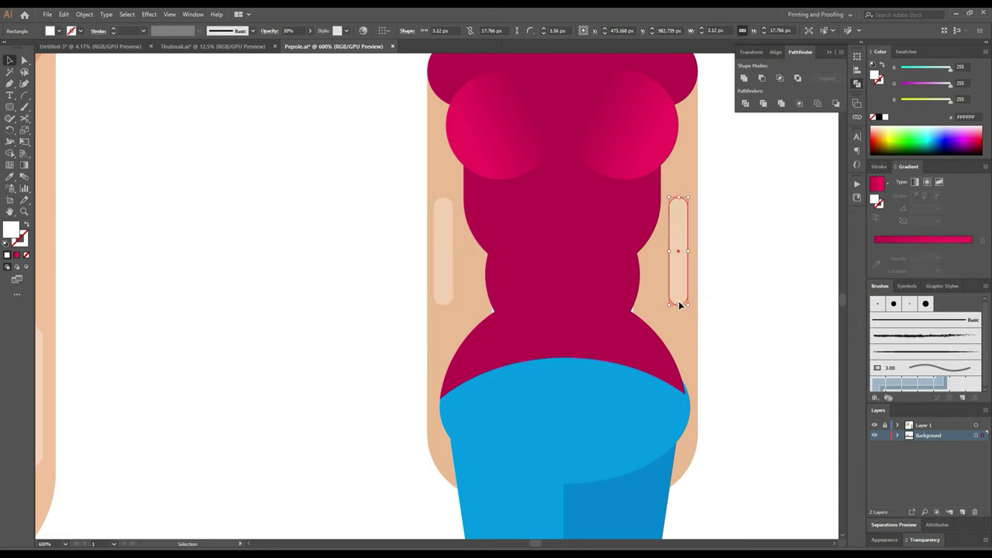
{"action": "scroll", "coordinate": [700, 317], "scroll_direction": "up", "scroll_amount": 2}
{"action": "scroll", "coordinate": [651, 67], "scroll_direction": "down", "scroll_amount": 3}
{"action": "scroll", "coordinate": [641, 53], "scroll_direction": "down", "scroll_amount": 3}
{"action": "scroll", "coordinate": [640, 54], "scroll_direction": "right", "scroll_amount": 2}
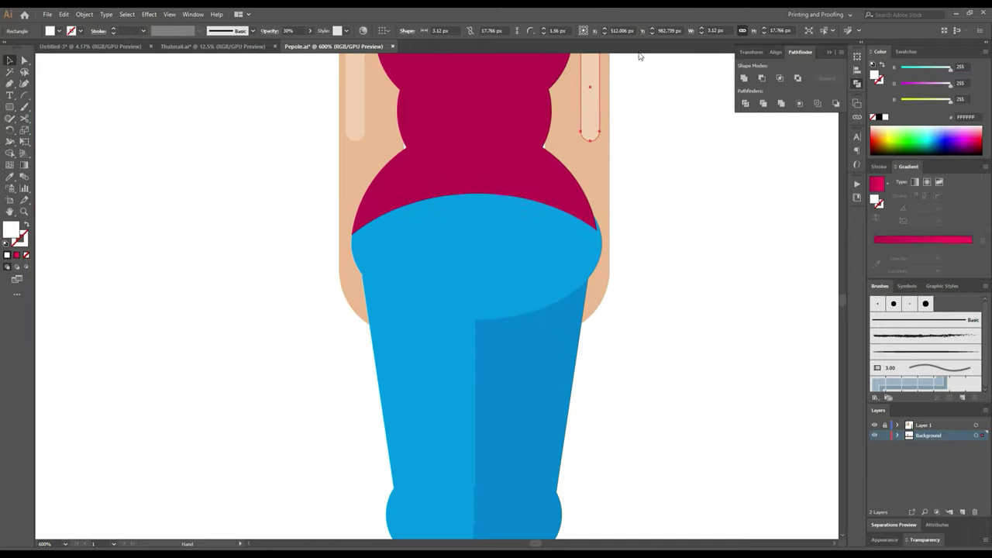
Step: Place another highlight copy down the blue trouser leg, then pan to the magenta torso
{"action": "left_click_drag", "start_coordinate": [594, 104], "coordinate": [526, 505]}
{"action": "scroll", "coordinate": [620, 132], "scroll_direction": "down", "scroll_amount": 5}
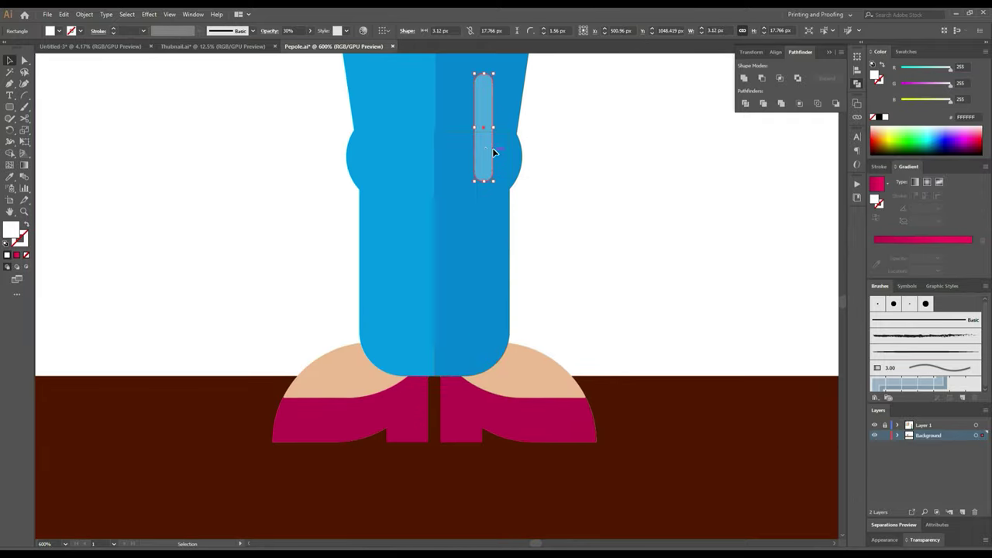
{"action": "left_click_drag", "start_coordinate": [487, 181], "coordinate": [490, 311]}
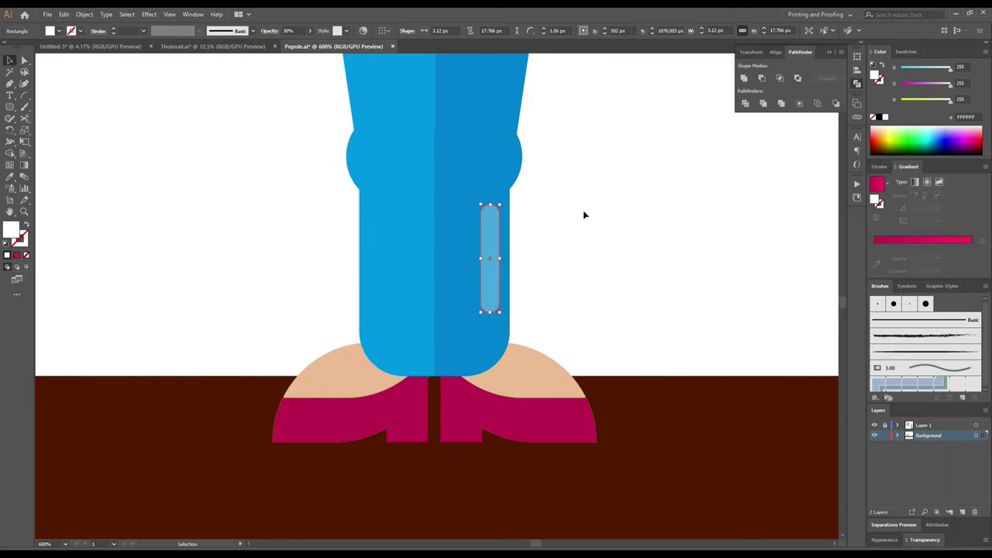
{"action": "left_click_drag", "start_coordinate": [587, 191], "coordinate": [593, 515]}
{"action": "left_click_drag", "start_coordinate": [611, 232], "coordinate": [605, 416]}
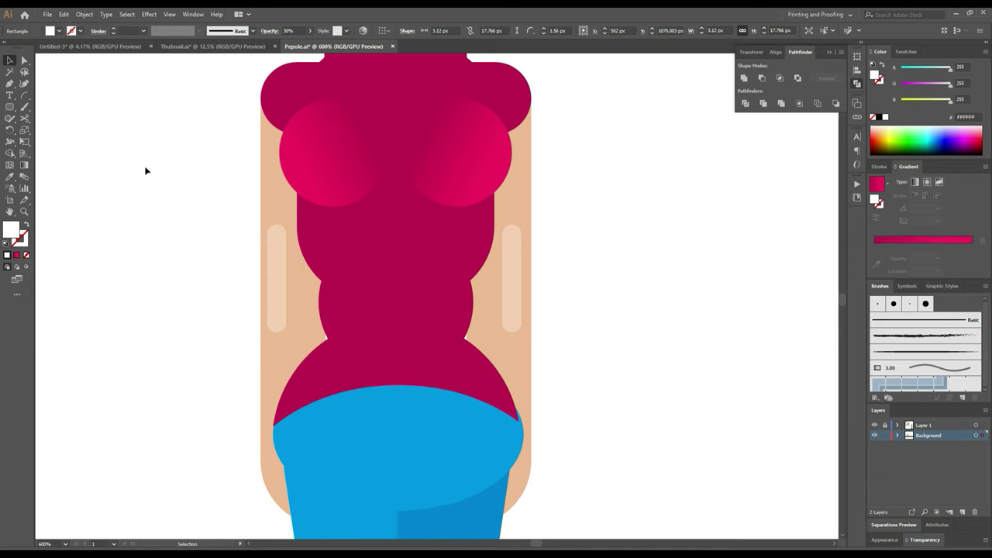
Step: Draw a quarter-circle arc as a 30% white outline and move it onto the torso's left
{"action": "left_click", "coordinate": [24, 95]}
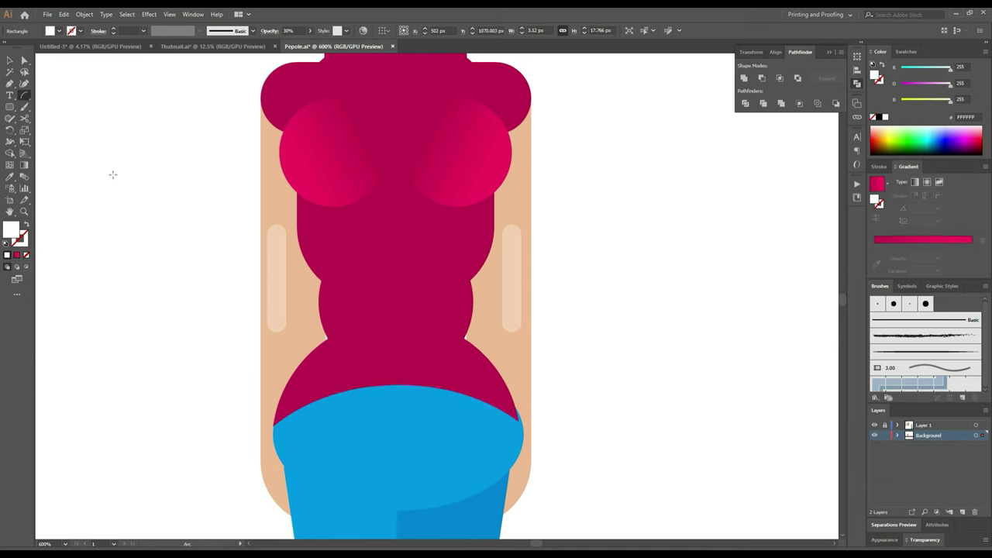
{"action": "mouse_move", "coordinate": [111, 173]}
{"action": "left_mouse_down"}
{"action": "mouse_move", "coordinate": [137, 209]}
{"action": "mouse_move", "coordinate": [158, 208]}
{"action": "left_mouse_up"}
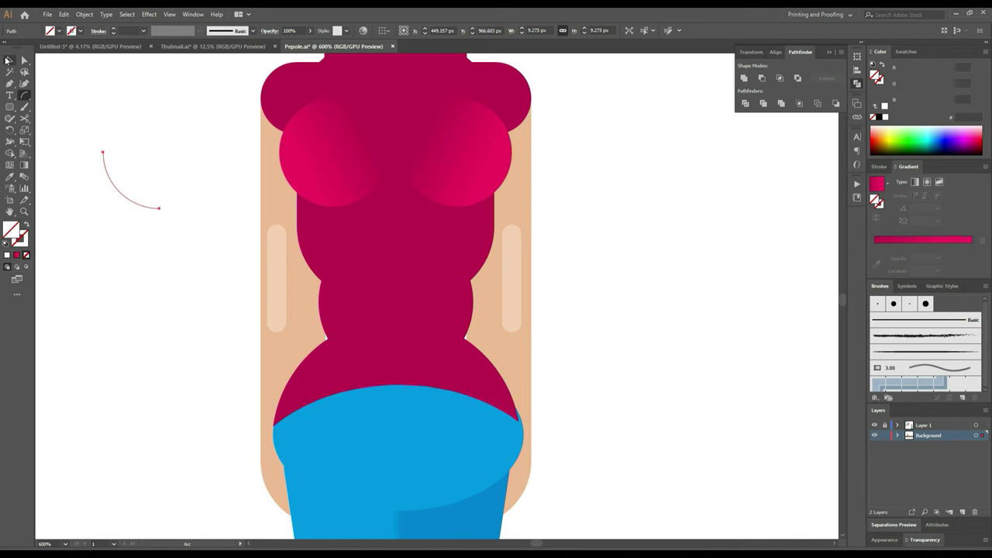
{"action": "left_click", "coordinate": [9, 60]}
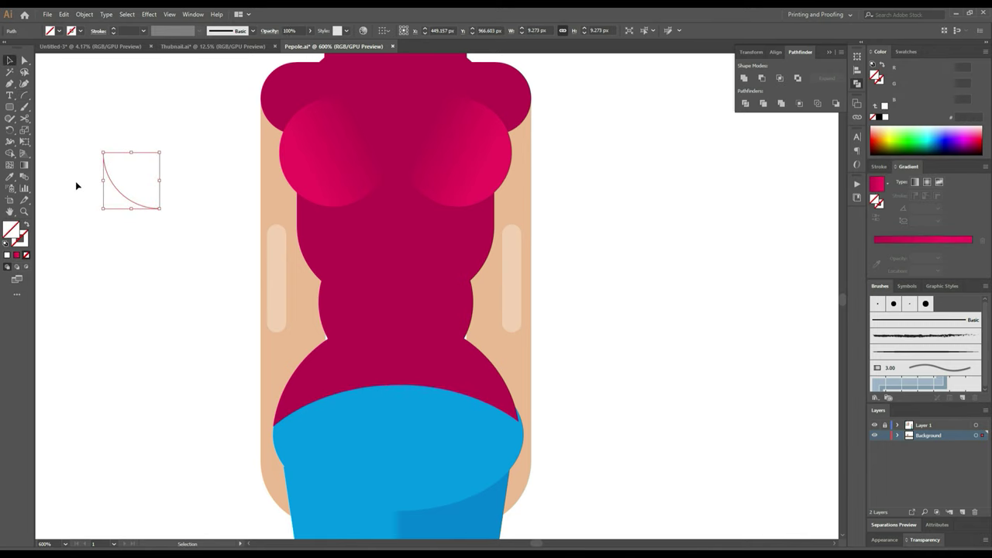
{"action": "left_click", "coordinate": [9, 178]}
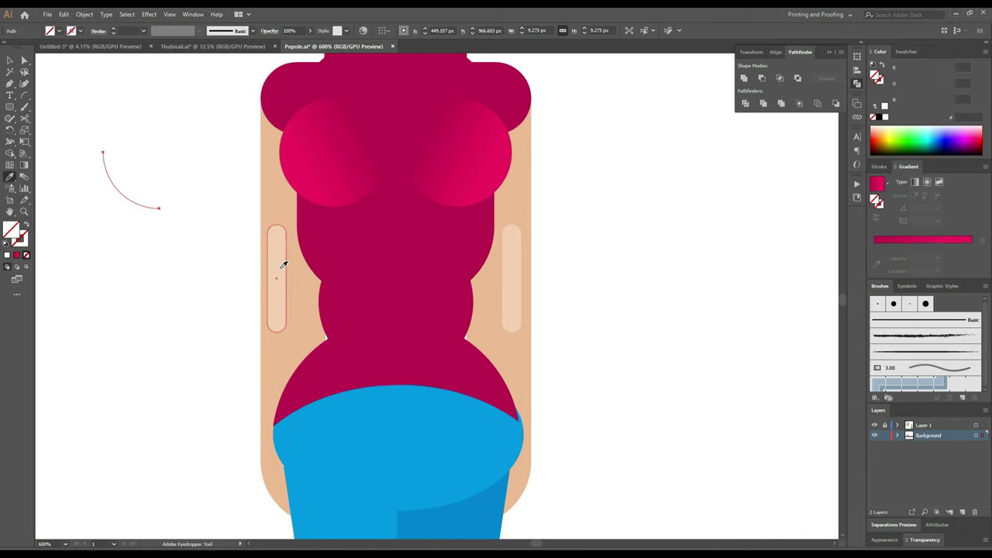
{"action": "left_click", "coordinate": [277, 262]}
{"action": "left_click", "coordinate": [10, 58]}
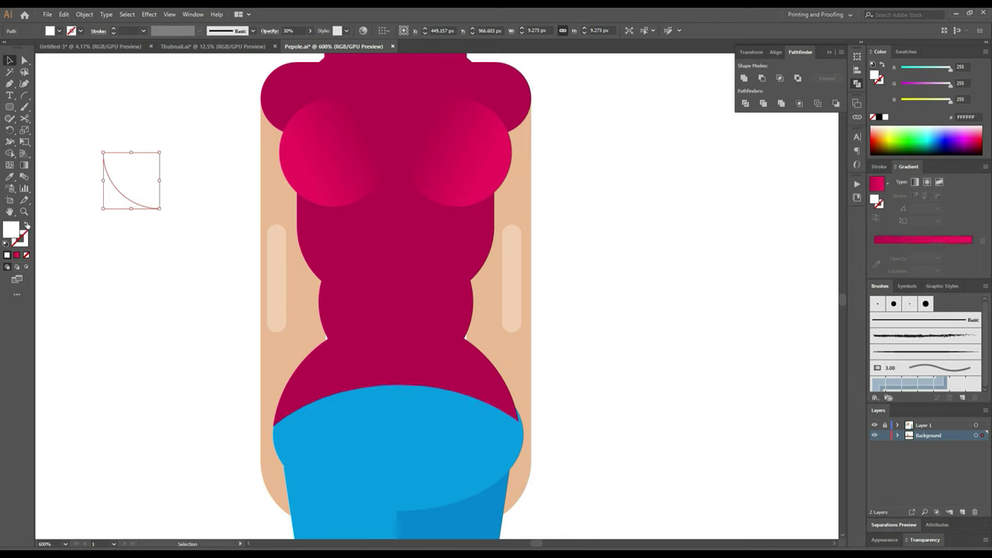
{"action": "left_click", "coordinate": [26, 224]}
{"action": "mouse_move", "coordinate": [124, 193]}
{"action": "left_mouse_down"}
{"action": "mouse_move", "coordinate": [332, 278]}
{"action": "mouse_move", "coordinate": [328, 260]}
{"action": "left_mouse_up"}
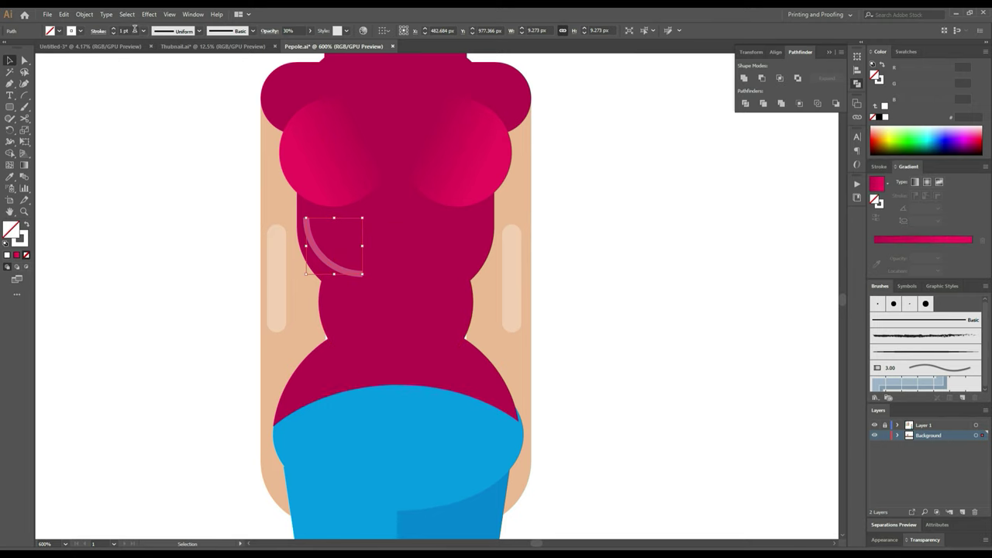
Step: Give the arc a 3 pt stroke with Round Cap ends and nudge it right
{"action": "left_click", "coordinate": [114, 29]}
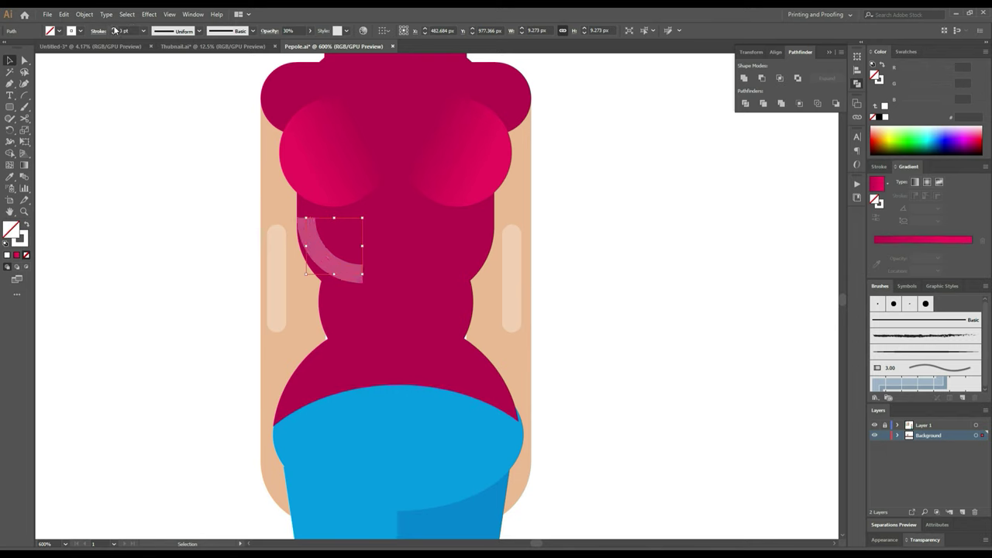
{"action": "left_click", "coordinate": [99, 31]}
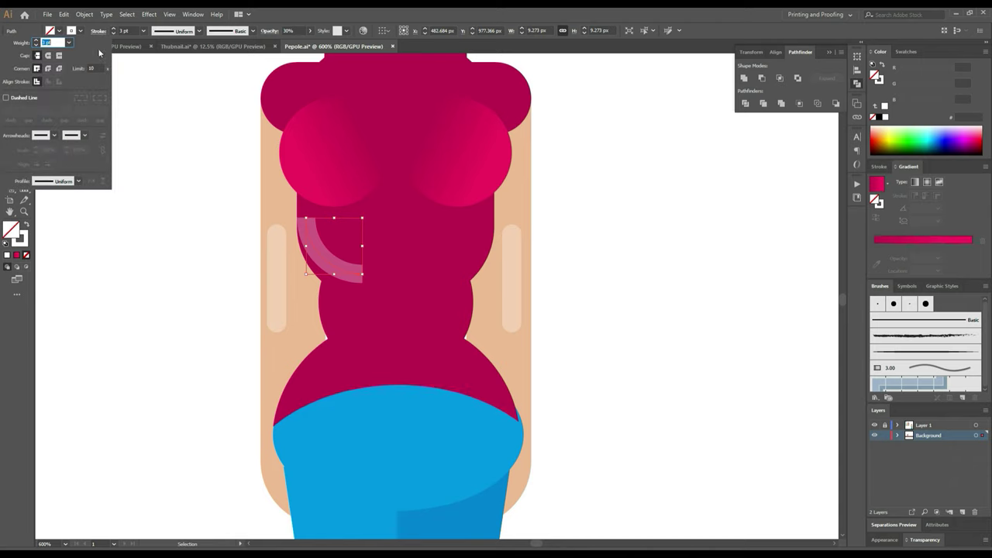
{"action": "left_click", "coordinate": [48, 56]}
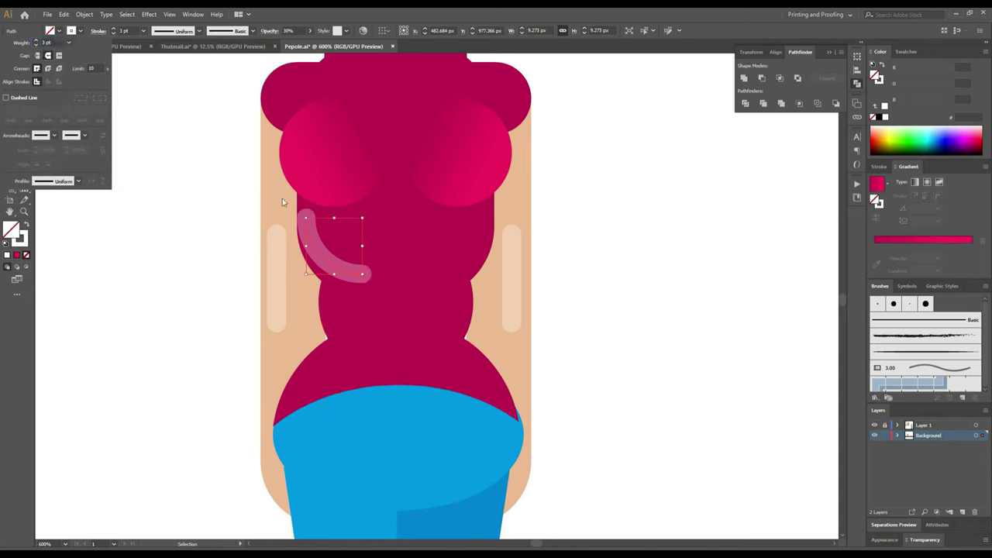
{"action": "left_click", "coordinate": [323, 264]}
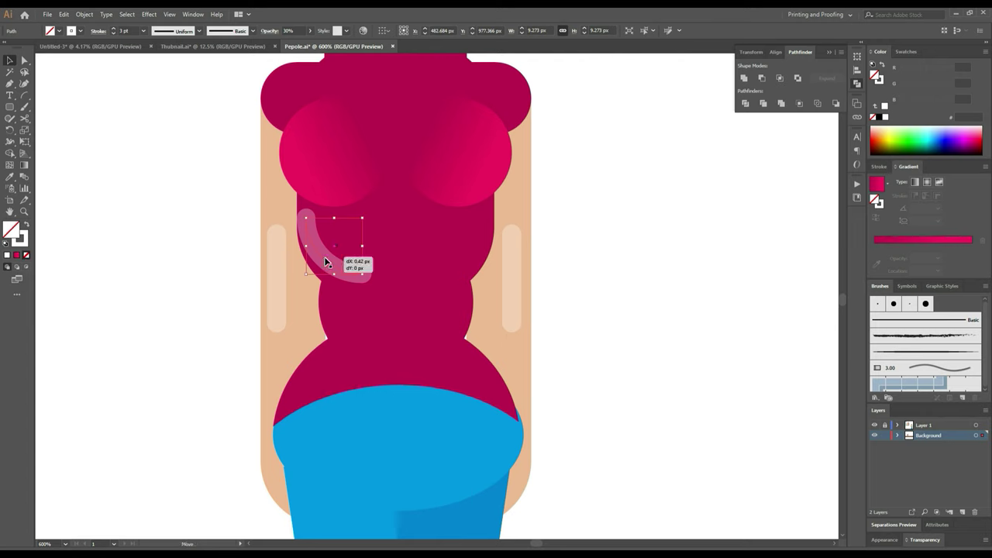
{"action": "mouse_move", "coordinate": [323, 264]}
{"action": "left_mouse_down"}
{"action": "mouse_move", "coordinate": [335, 274]}
{"action": "mouse_move", "coordinate": [360, 266]}
{"action": "left_mouse_up"}
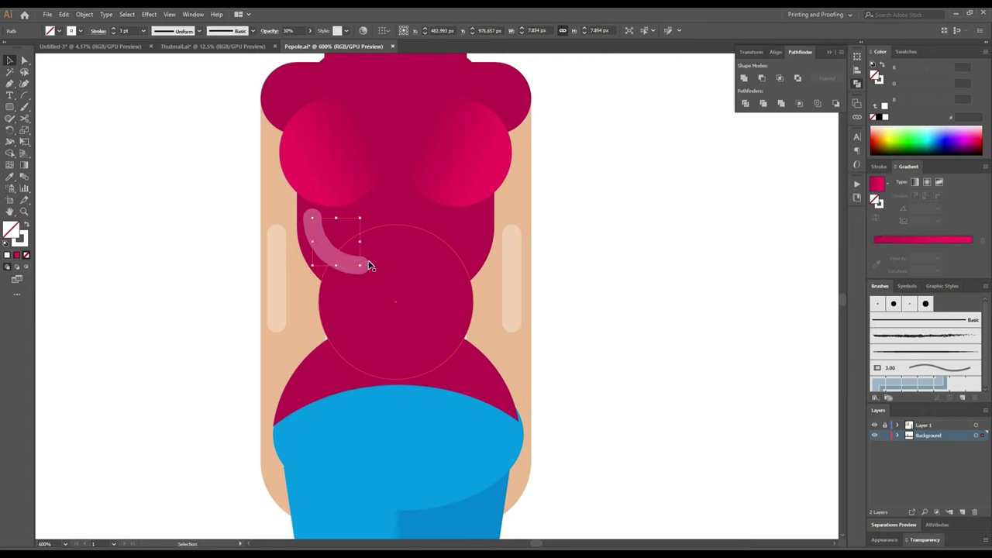
Step: Reshape and reposition the arc on the torso, then pan up to the woman's head
{"action": "key", "text": "ctrl+="}
{"action": "key", "text": "ctrl+="}
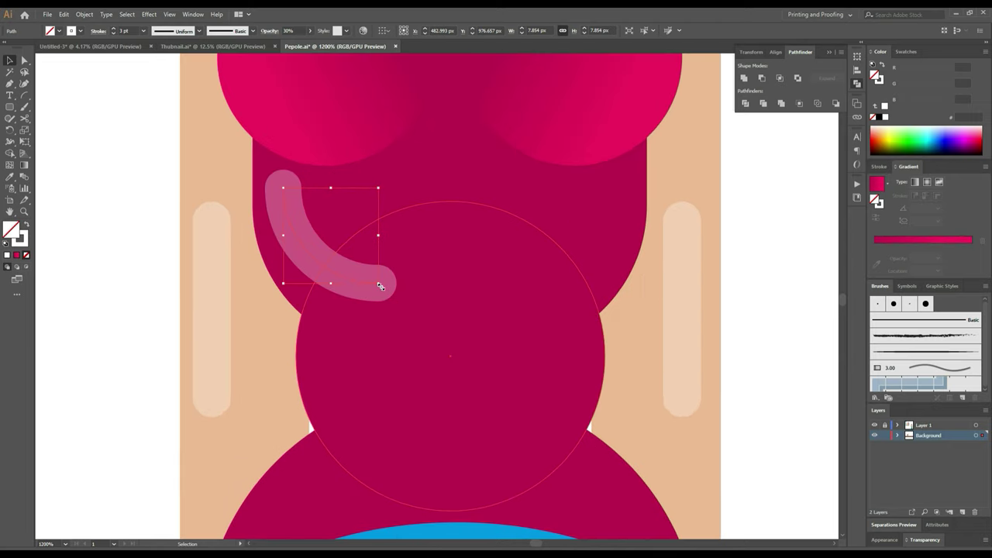
{"action": "mouse_move", "coordinate": [381, 290]}
{"action": "left_mouse_down"}
{"action": "mouse_move", "coordinate": [344, 274]}
{"action": "mouse_move", "coordinate": [324, 275]}
{"action": "mouse_move", "coordinate": [327, 287]}
{"action": "left_mouse_up"}
{"action": "key", "text": "ctrl+minus"}
{"action": "key", "text": "ctrl+minus"}
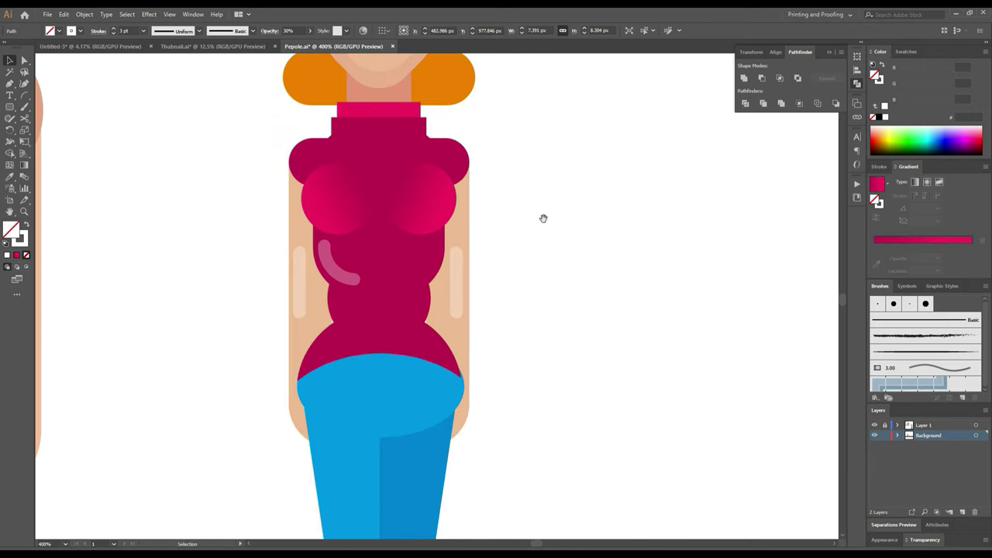
{"action": "left_click", "coordinate": [542, 217]}
{"action": "scroll", "coordinate": [543, 261], "scroll_direction": "up", "scroll_amount": 3}
{"action": "left_click_drag", "start_coordinate": [542, 261], "coordinate": [540, 290]}
Step: Draw a small ellipse beside the woman's face filled with the collar pink
{"action": "key", "text": "ctrl+plus"}
{"action": "key", "text": "ctrl+plus"}
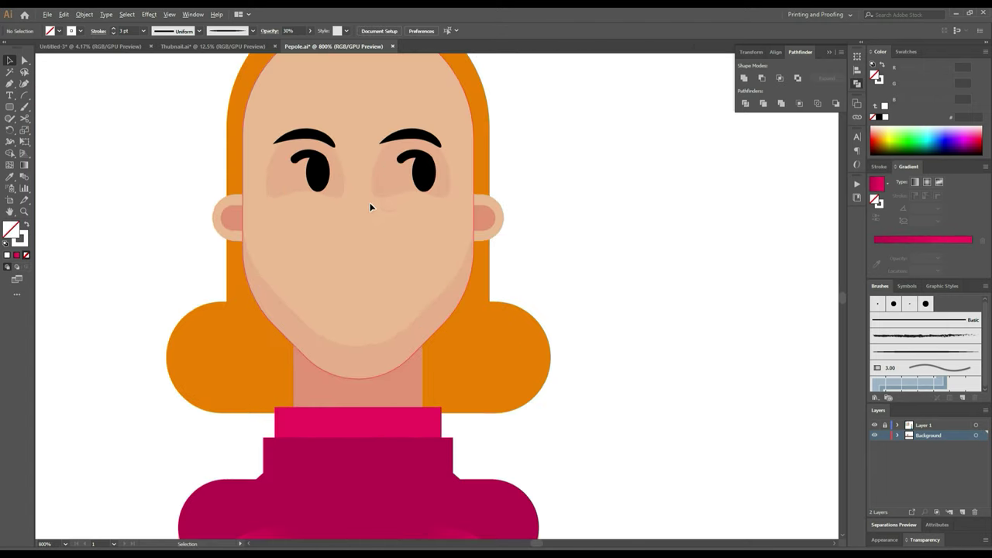
{"action": "left_click_drag", "start_coordinate": [9, 106], "coordinate": [39, 134]}
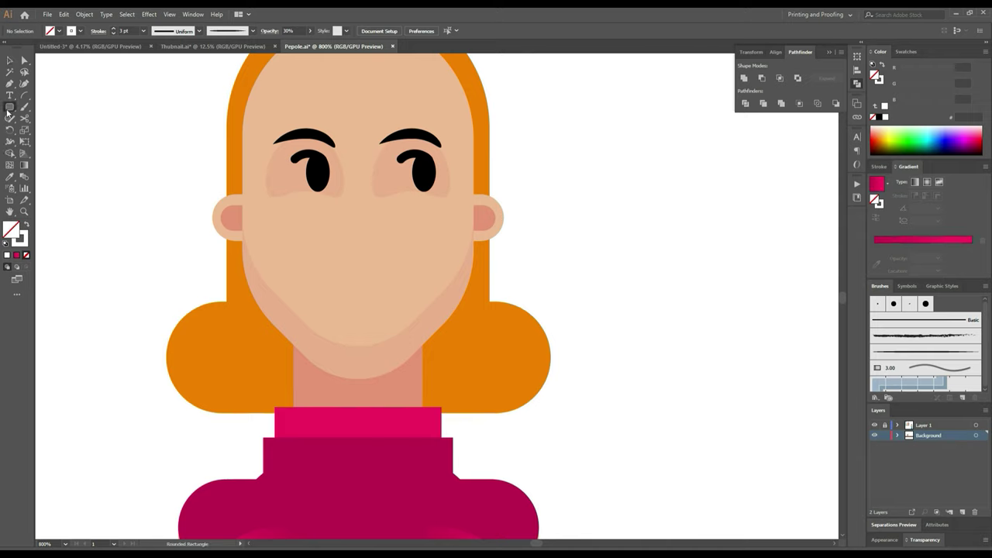
{"action": "left_click", "coordinate": [39, 131]}
{"action": "mouse_move", "coordinate": [591, 230]}
{"action": "left_mouse_down"}
{"action": "mouse_move", "coordinate": [667, 284]}
{"action": "mouse_move", "coordinate": [624, 252]}
{"action": "left_mouse_up"}
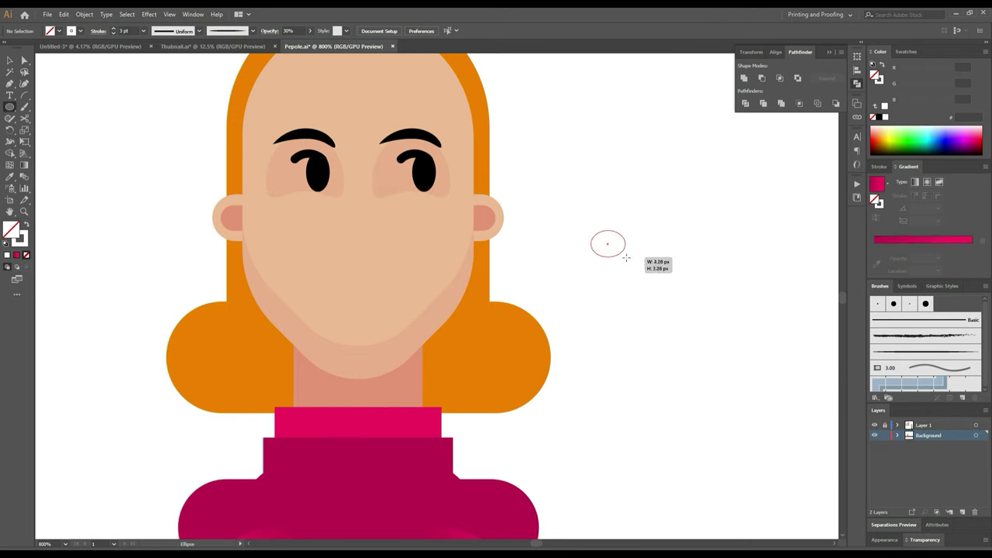
{"action": "left_click_drag", "start_coordinate": [624, 252], "coordinate": [627, 258]}
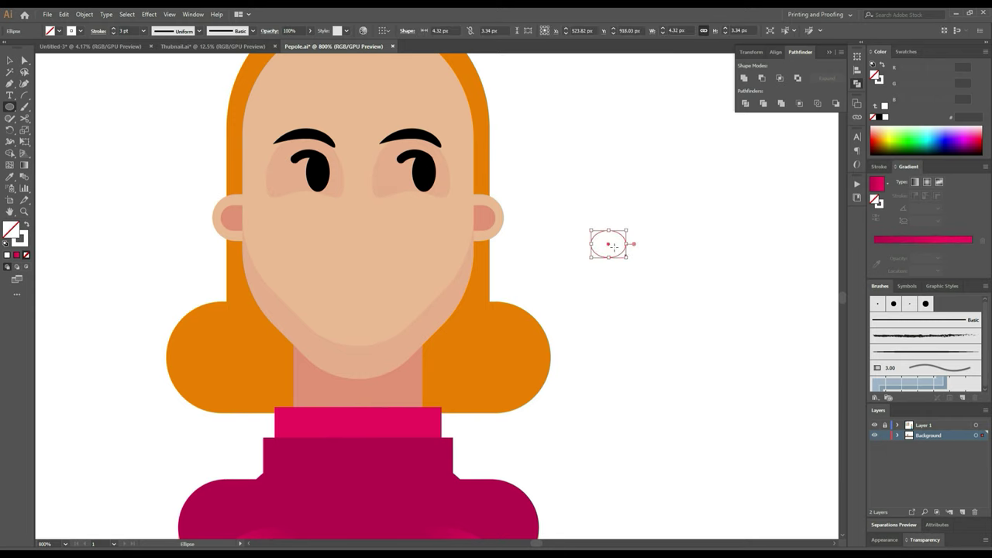
{"action": "left_click", "coordinate": [7, 177]}
{"action": "left_click", "coordinate": [362, 405]}
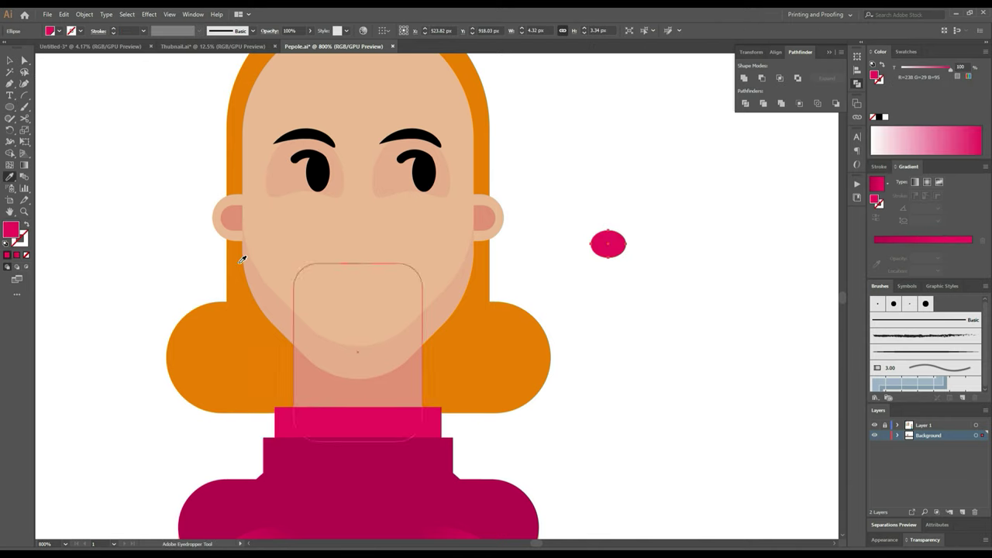
Step: Try moving the pink ellipse's top anchor point, then undo to remove the ellipse
{"action": "left_click", "coordinate": [23, 59]}
{"action": "scroll", "coordinate": [505, 244], "scroll_direction": "up", "scroll_amount": 3}
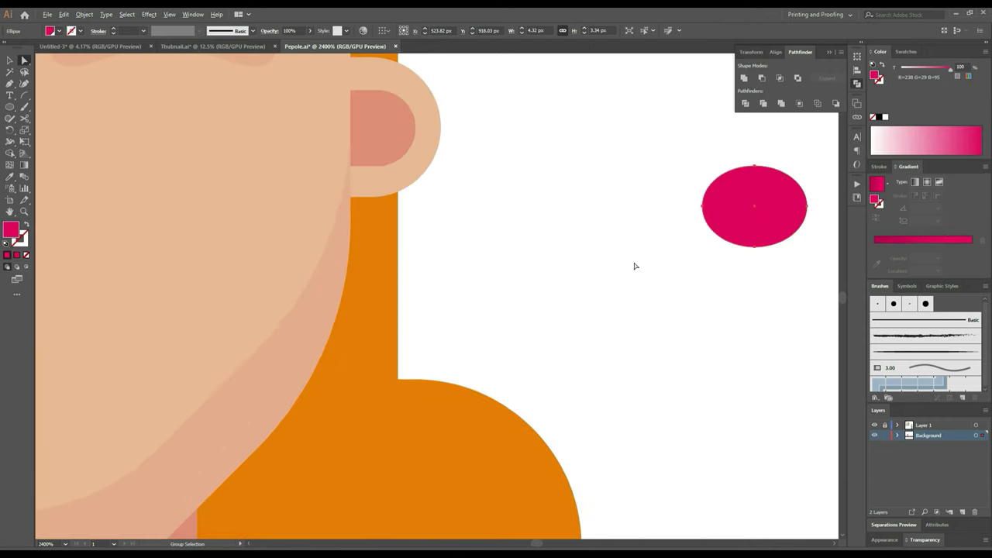
{"action": "scroll", "coordinate": [376, 235], "scroll_direction": "right", "scroll_amount": 5}
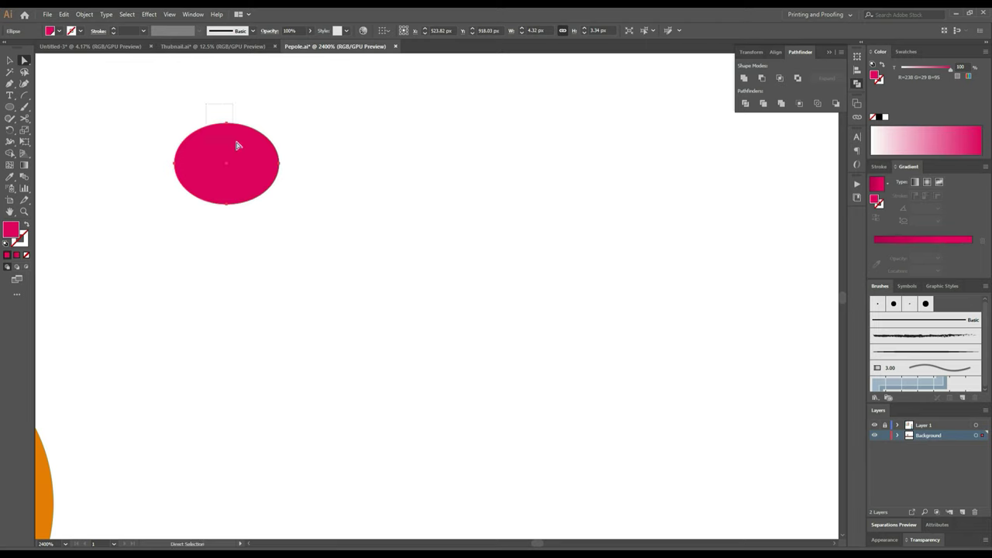
{"action": "left_click", "coordinate": [237, 146]}
{"action": "key", "text": "Down"}
{"action": "key", "text": "Down"}
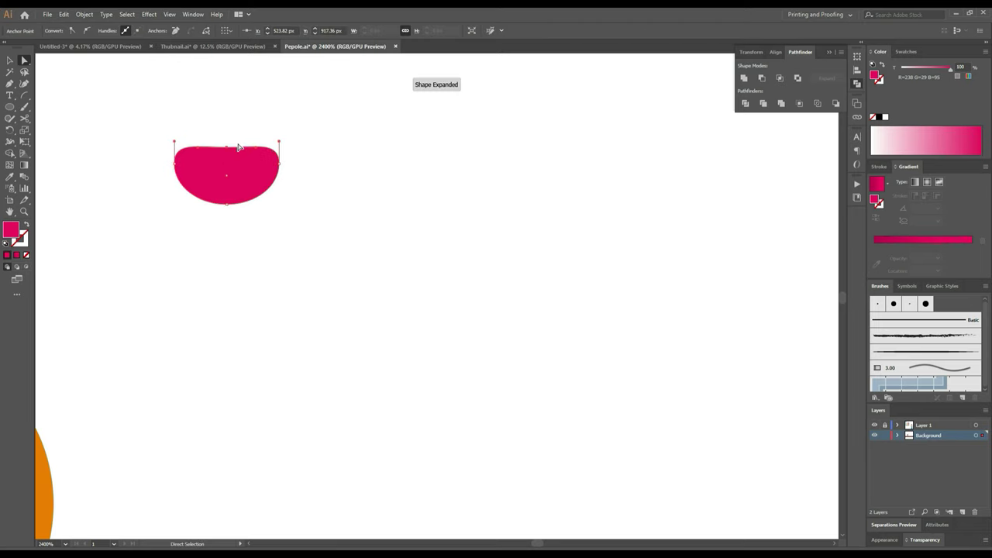
{"action": "key", "text": "Down"}
{"action": "key", "text": "Up"}
{"action": "key", "text": "Up"}
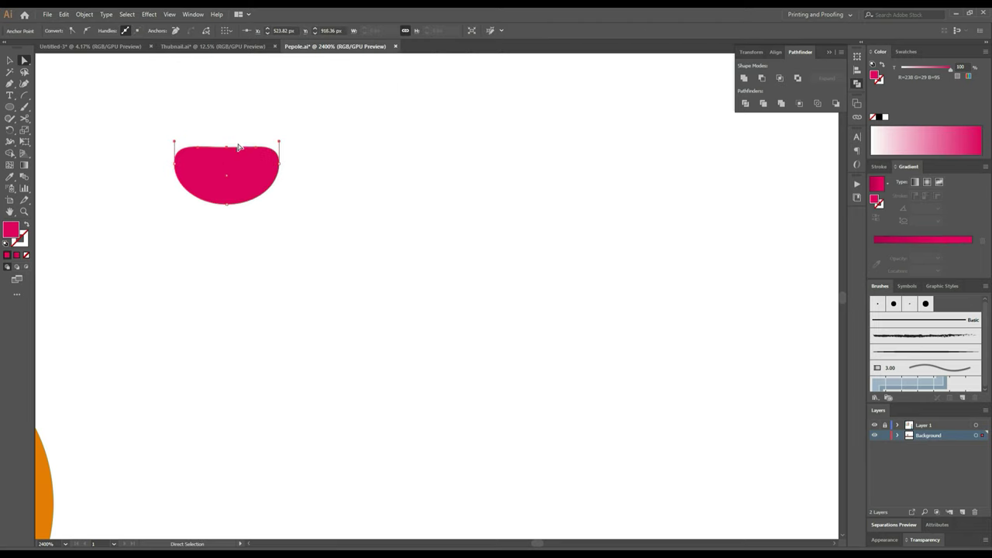
{"action": "key", "text": "Up"}
{"action": "scroll", "coordinate": [246, 135], "scroll_direction": "down", "scroll_amount": 1}
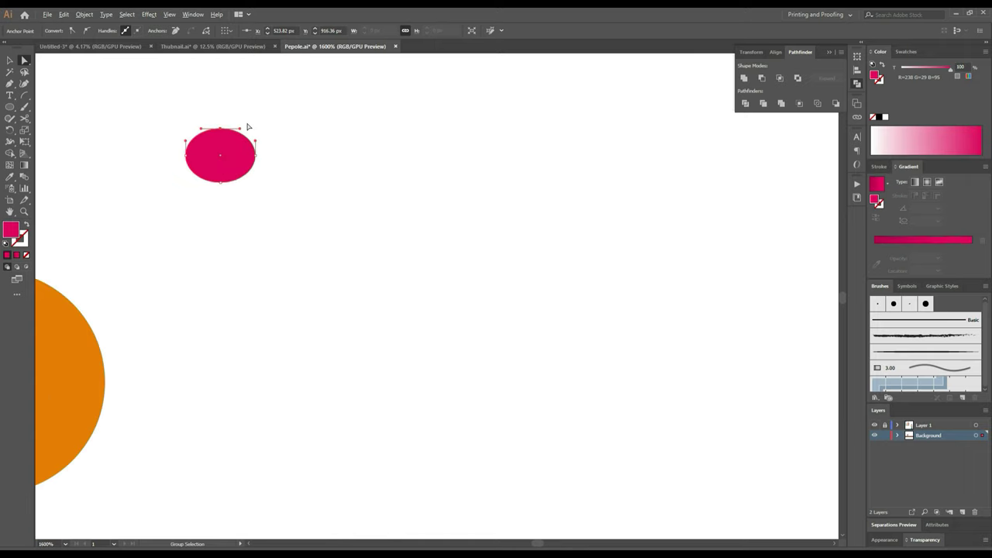
{"action": "left_click", "coordinate": [9, 60]}
{"action": "left_click", "coordinate": [308, 122]}
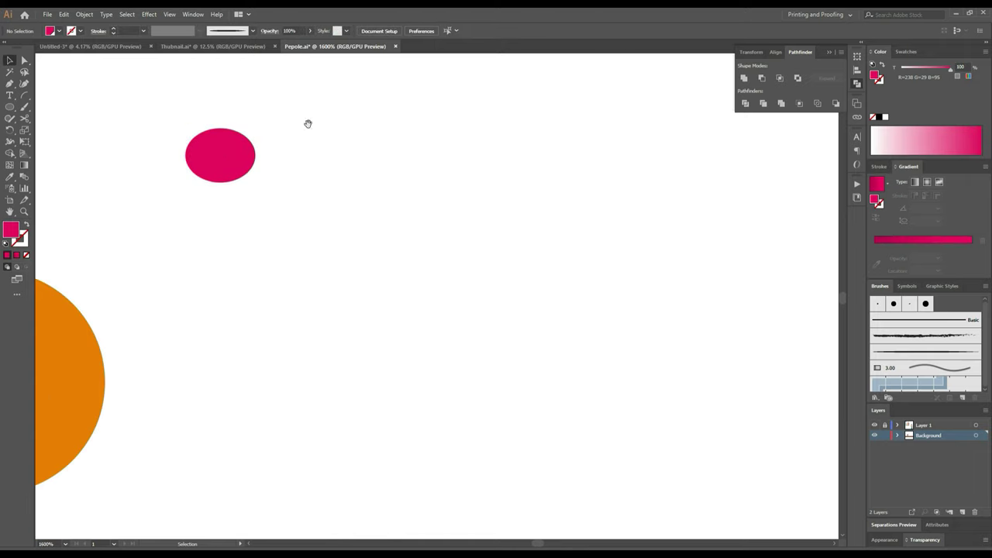
{"action": "mouse_move", "coordinate": [307, 122]}
{"action": "left_mouse_down"}
{"action": "mouse_move", "coordinate": [395, 182]}
{"action": "mouse_move", "coordinate": [547, 188]}
{"action": "left_mouse_up"}
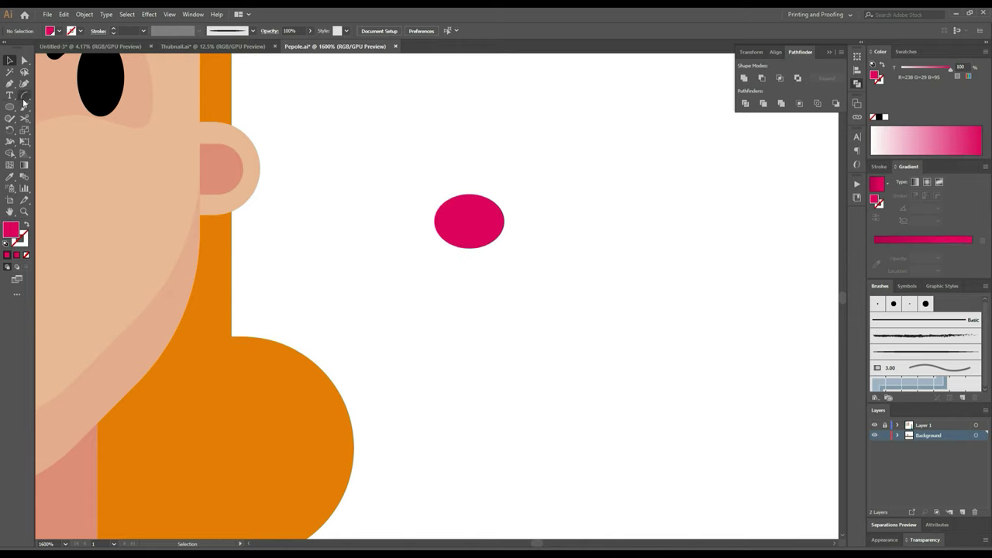
{"action": "key", "text": "ctrl+z"}
{"action": "key", "text": "ctrl+z"}
{"action": "key", "text": "ctrl+z"}
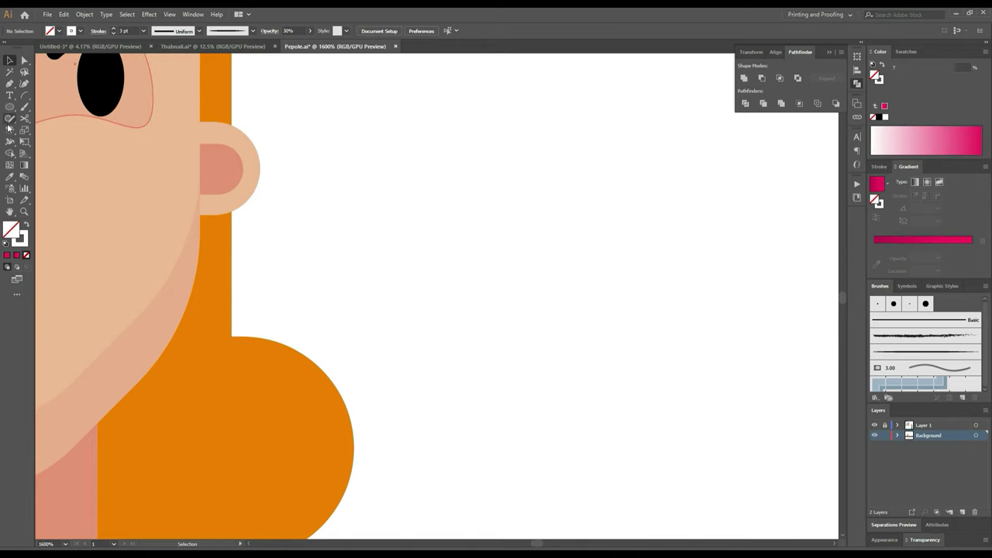
Step: Draw a tiny collar-pink circle and place a copy beside it to start the lips
{"action": "left_click", "coordinate": [10, 110]}
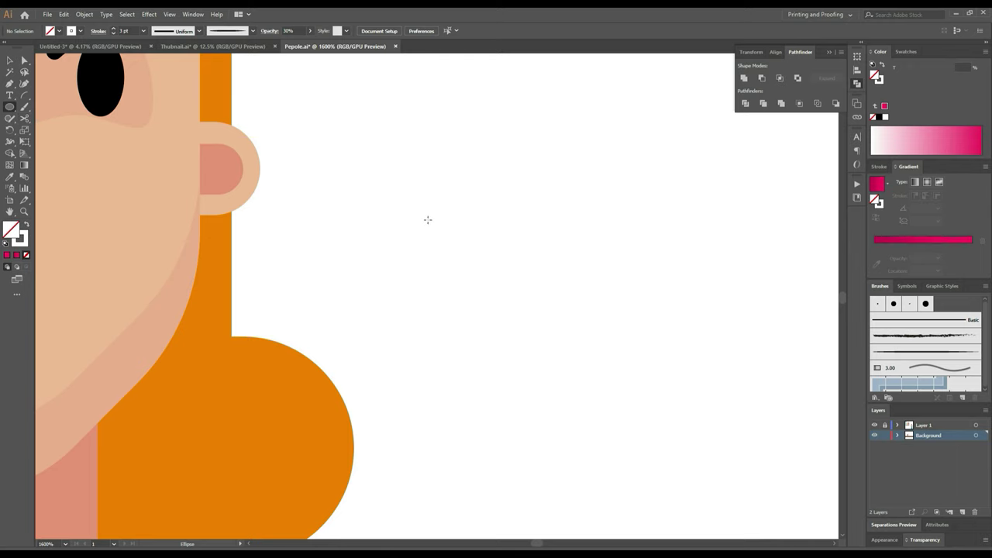
{"action": "left_click_drag", "start_coordinate": [441, 224], "coordinate": [477, 195]}
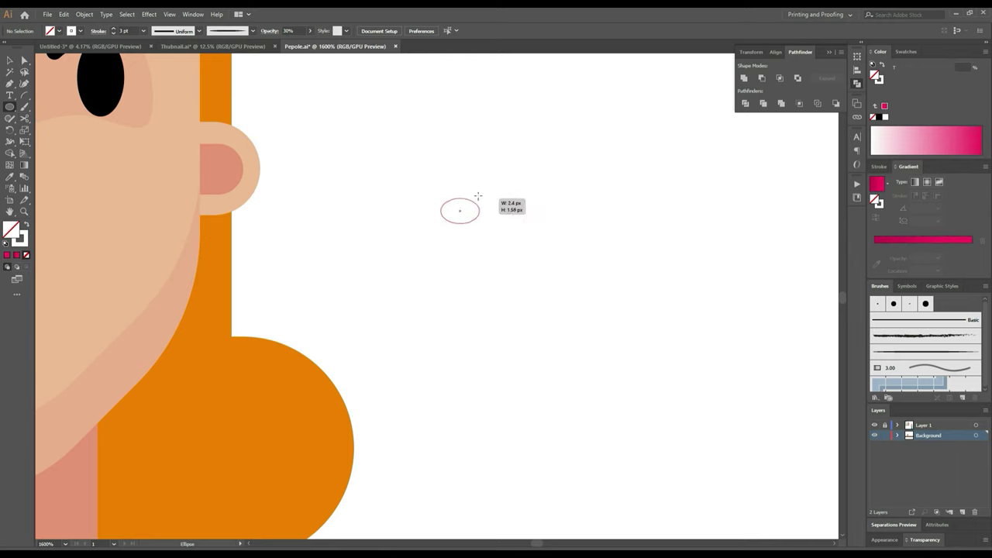
{"action": "left_click_drag", "start_coordinate": [477, 194], "coordinate": [480, 186]}
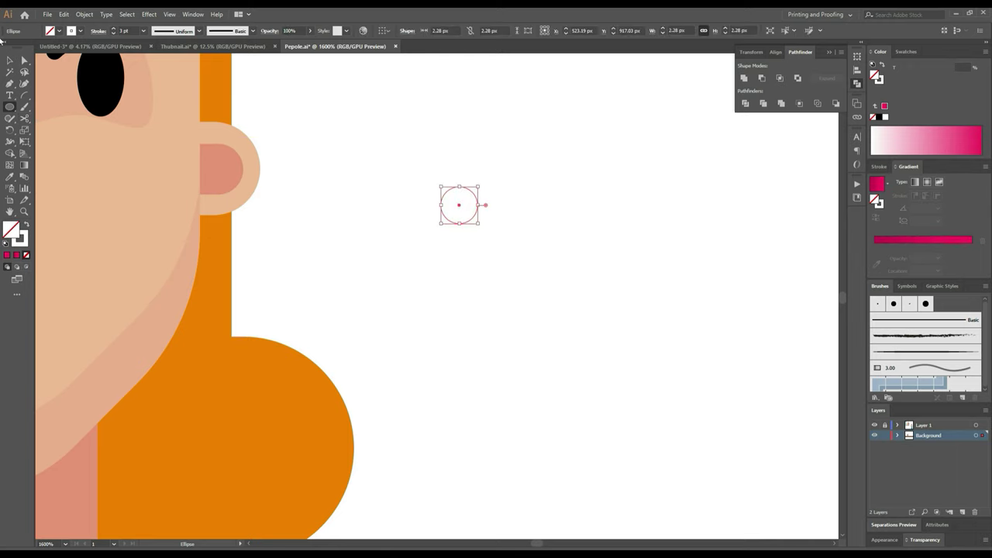
{"action": "scroll", "coordinate": [194, 221], "scroll_direction": "down", "scroll_amount": 1}
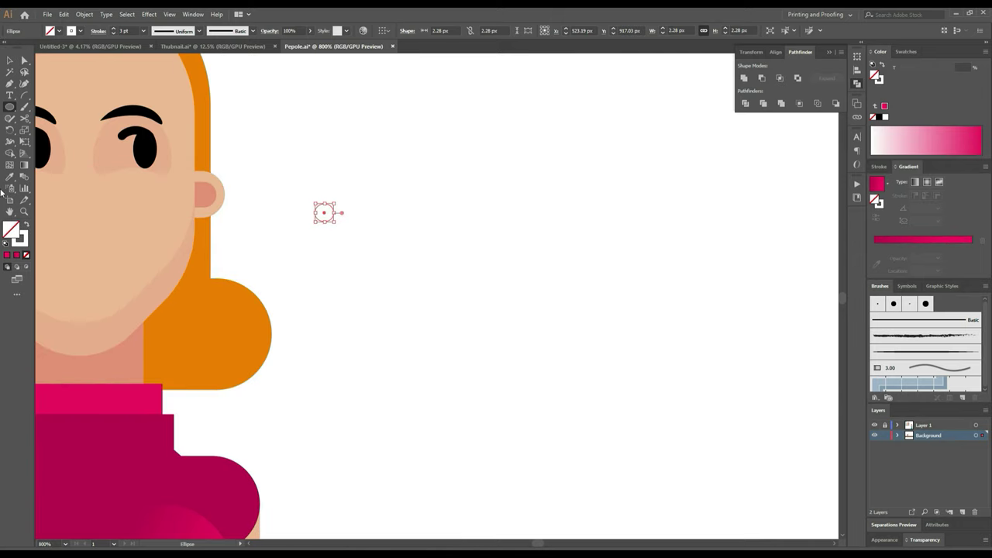
{"action": "key", "text": "i"}
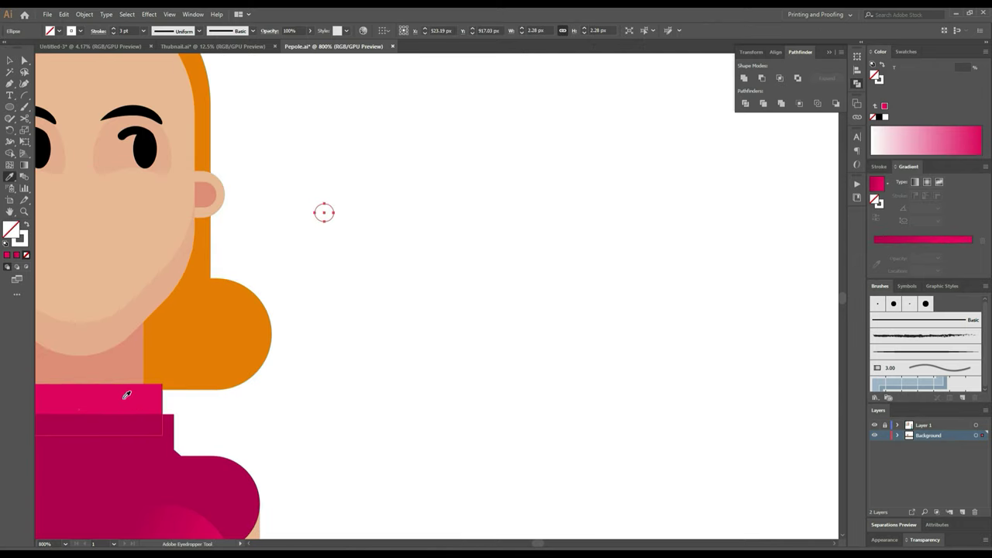
{"action": "left_click", "coordinate": [122, 392]}
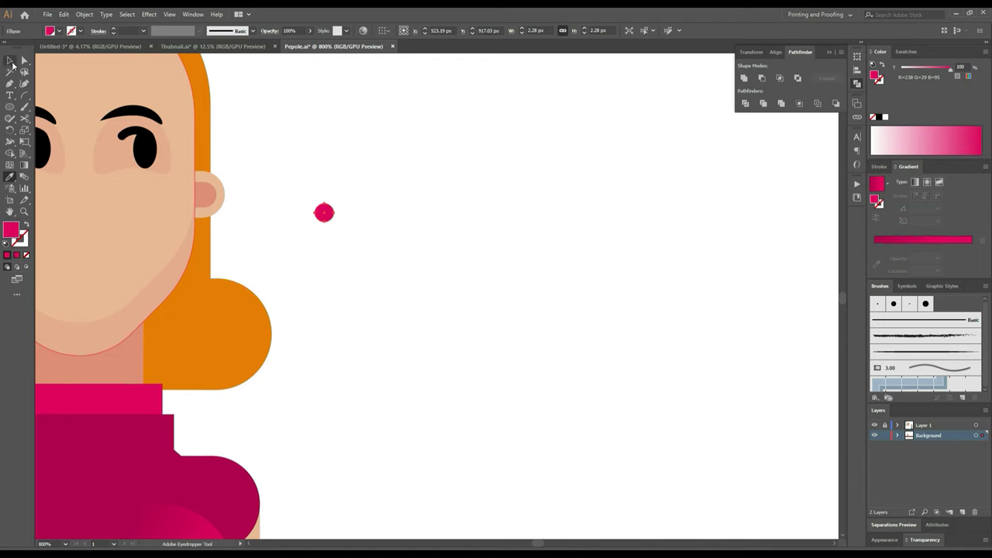
{"action": "left_click", "coordinate": [9, 61]}
{"action": "scroll", "coordinate": [216, 157], "scroll_direction": "up", "scroll_amount": 3}
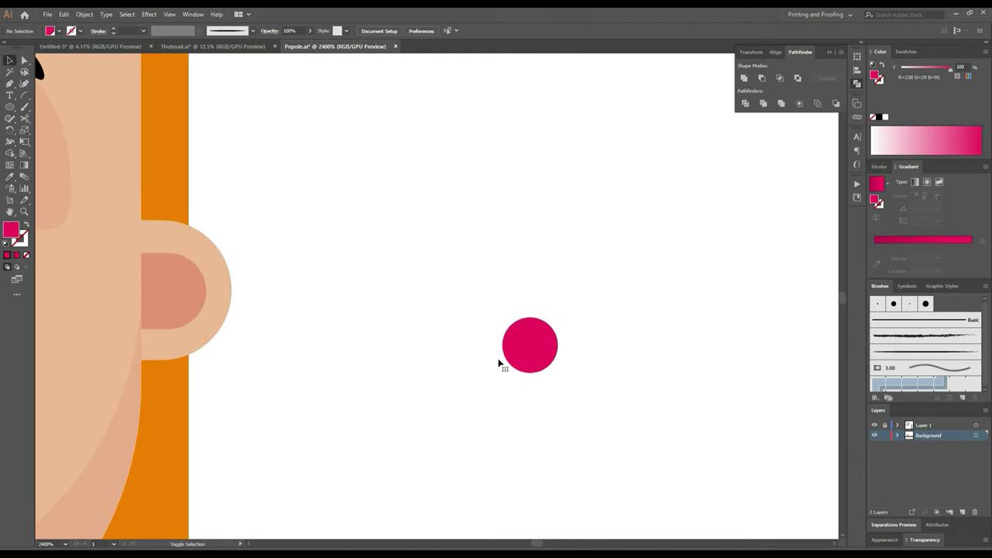
{"action": "mouse_move", "coordinate": [528, 361]}
{"action": "left_mouse_down"}
{"action": "mouse_move", "coordinate": [516, 341]}
{"action": "mouse_move", "coordinate": [558, 345]}
{"action": "left_mouse_up"}
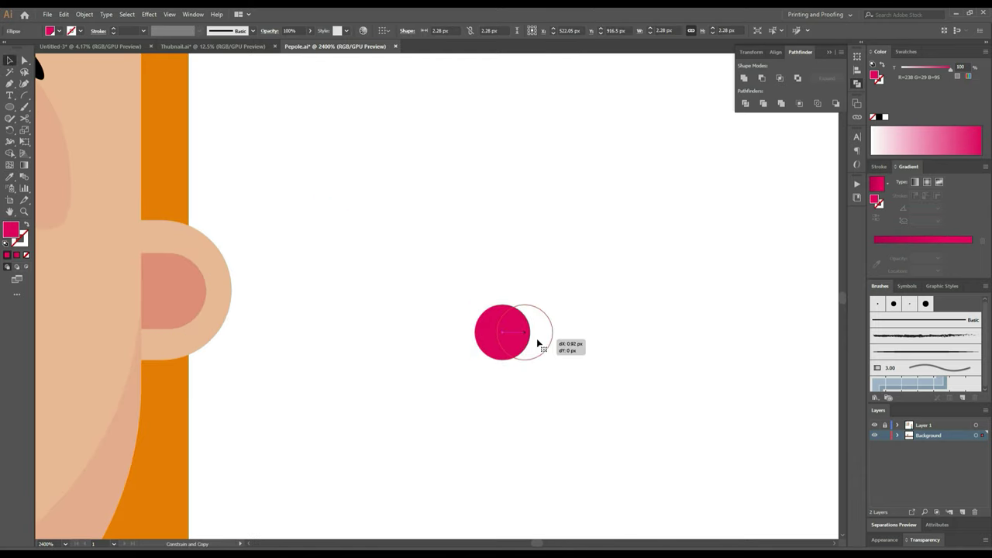
{"action": "left_click", "coordinate": [595, 384]}
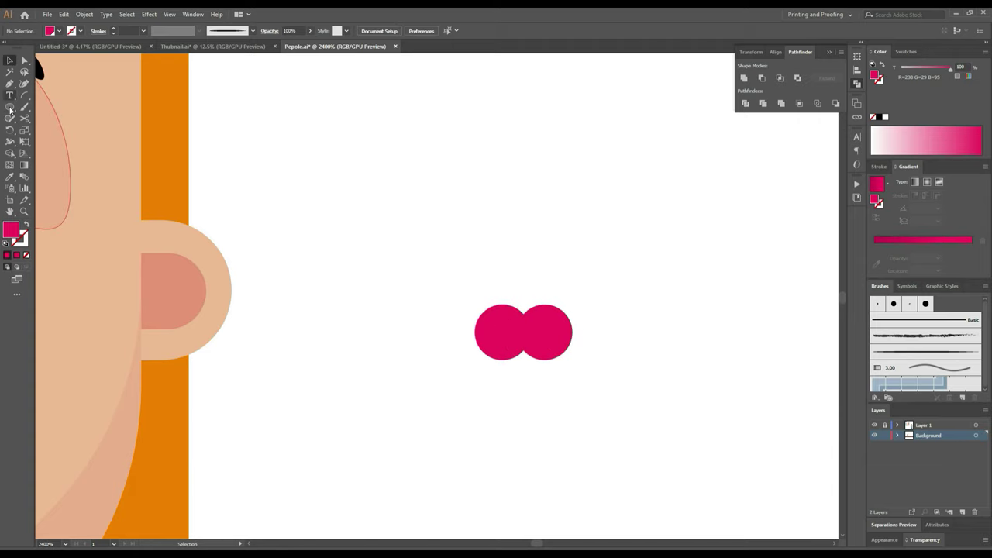
Step: Add a wide ellipse under the two circles and Unite all three into one lips shape
{"action": "left_click", "coordinate": [10, 108]}
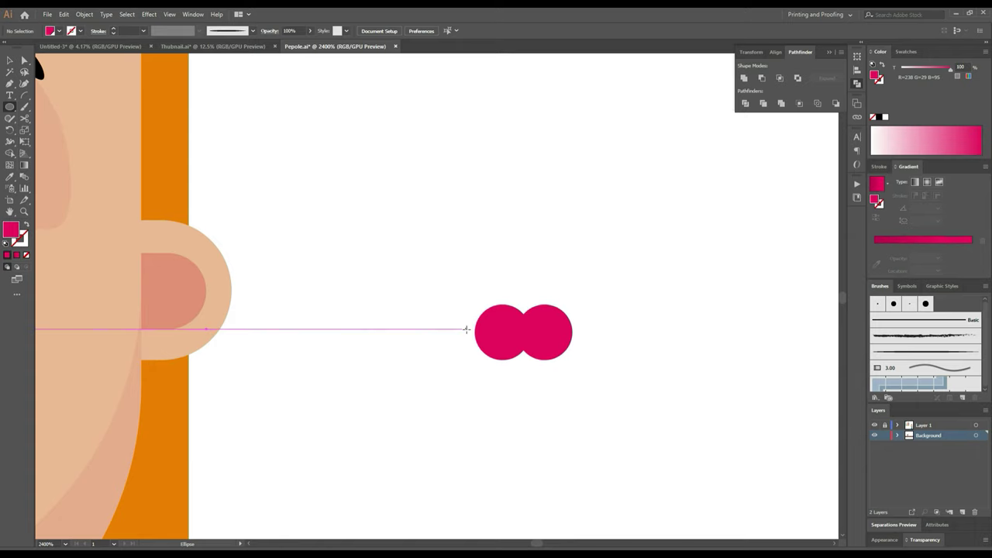
{"action": "left_click_drag", "start_coordinate": [466, 331], "coordinate": [580, 391]}
{"action": "left_click", "coordinate": [9, 60]}
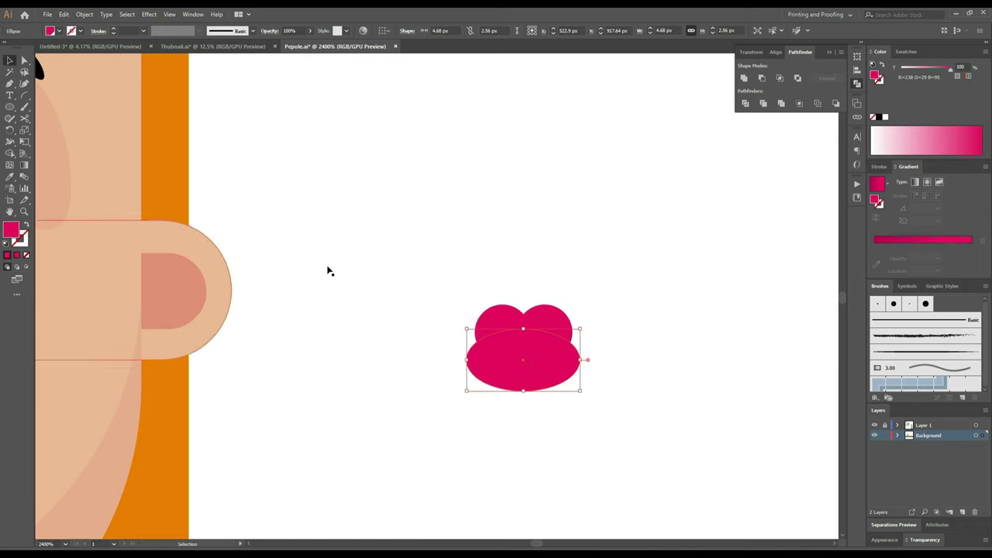
{"action": "left_click_drag", "start_coordinate": [500, 370], "coordinate": [499, 362]}
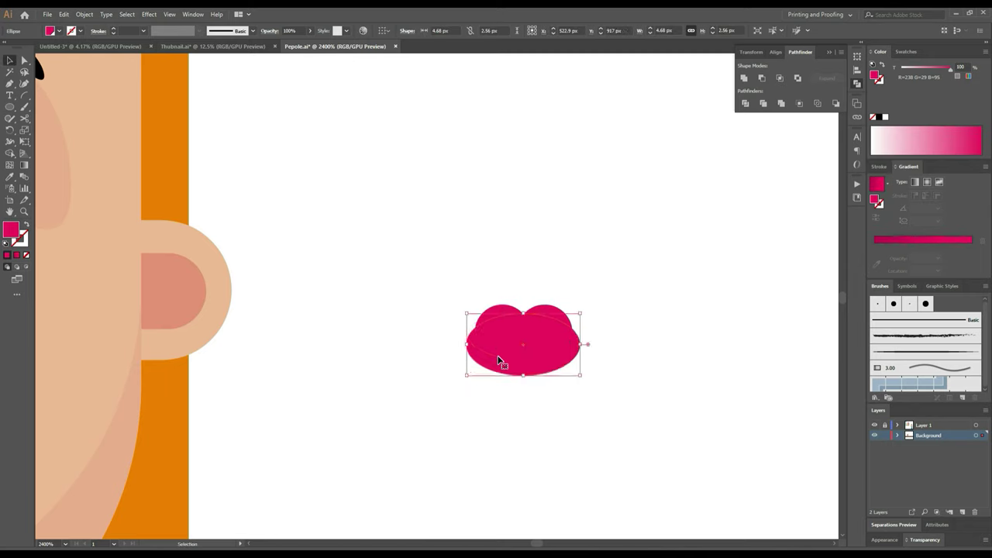
{"action": "left_click_drag", "start_coordinate": [620, 272], "coordinate": [409, 447]}
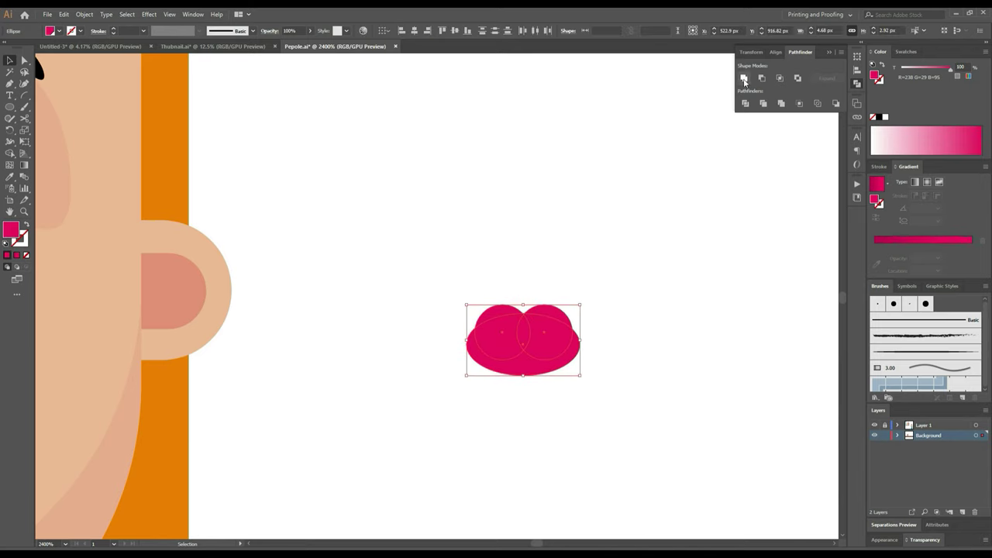
{"action": "left_click", "coordinate": [744, 82]}
{"action": "left_click", "coordinate": [538, 268]}
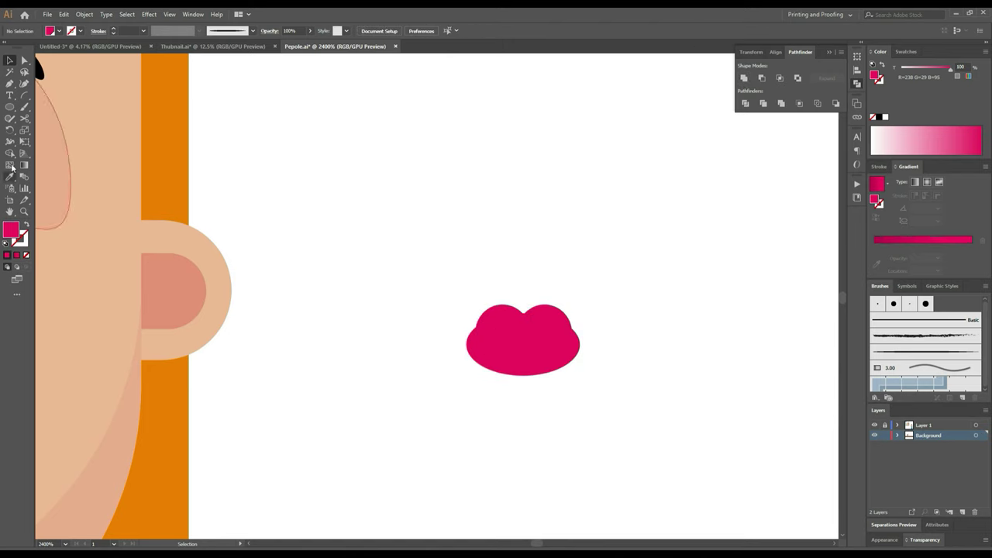
Step: Draw a horizontal line across the lips with the shirt's dark magenta stroke and rounded corners
{"action": "left_click", "coordinate": [24, 96]}
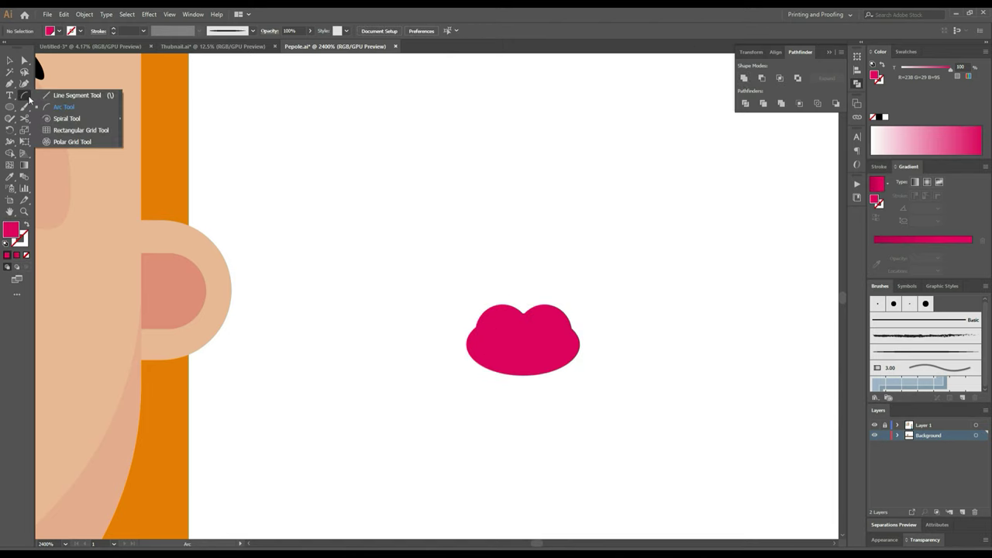
{"action": "left_click", "coordinate": [59, 95]}
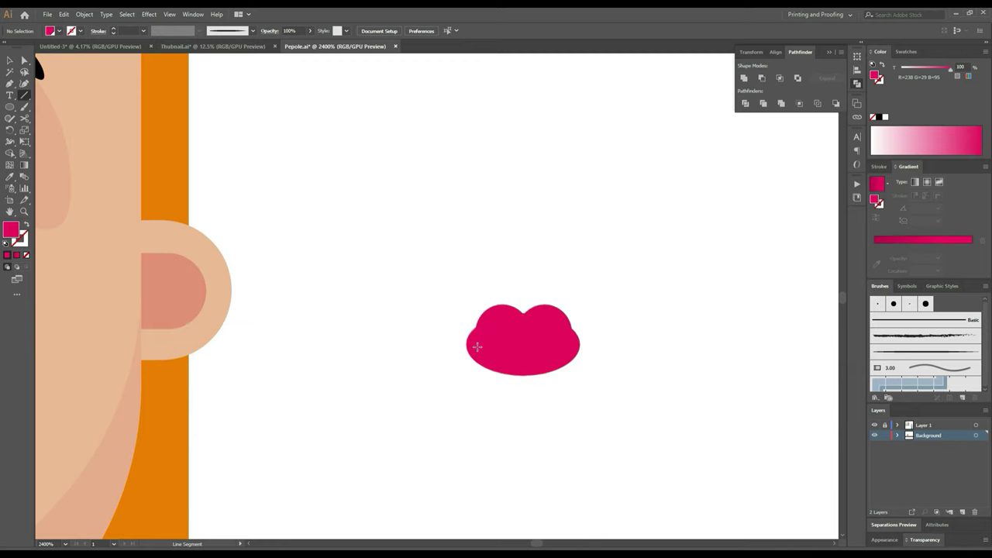
{"action": "left_click_drag", "start_coordinate": [478, 346], "coordinate": [568, 345]}
{"action": "scroll", "coordinate": [409, 348], "scroll_direction": "down", "scroll_amount": 2}
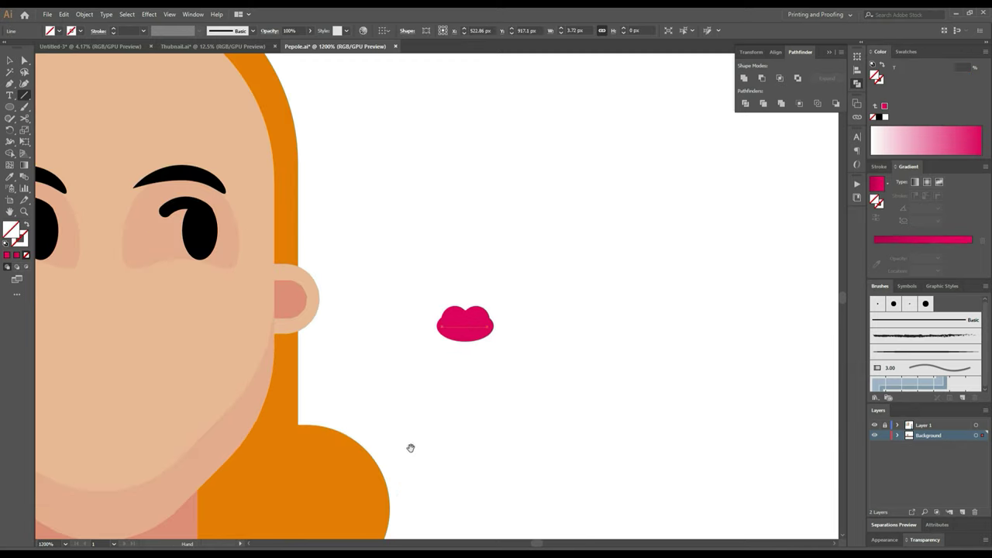
{"action": "left_click_drag", "start_coordinate": [411, 448], "coordinate": [423, 252]}
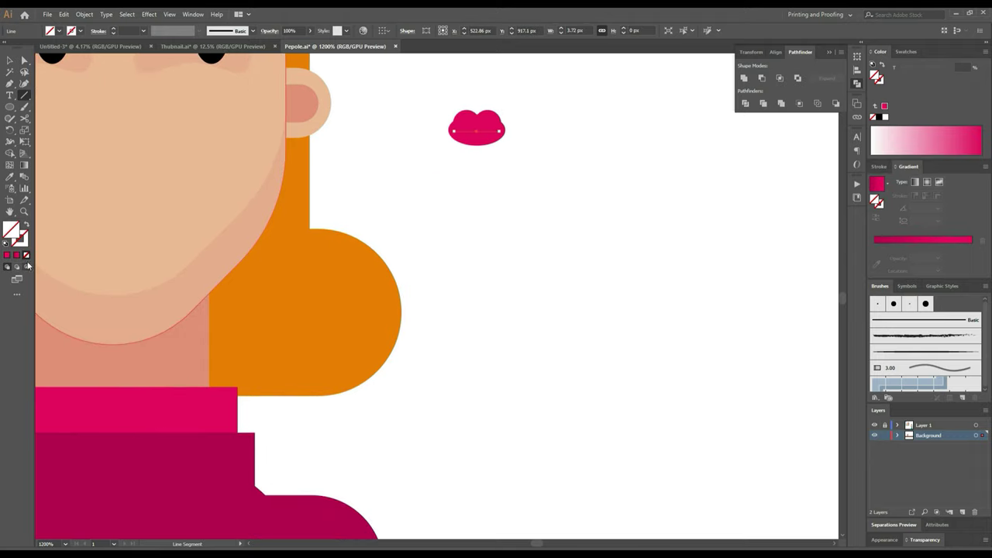
{"action": "left_click", "coordinate": [10, 178]}
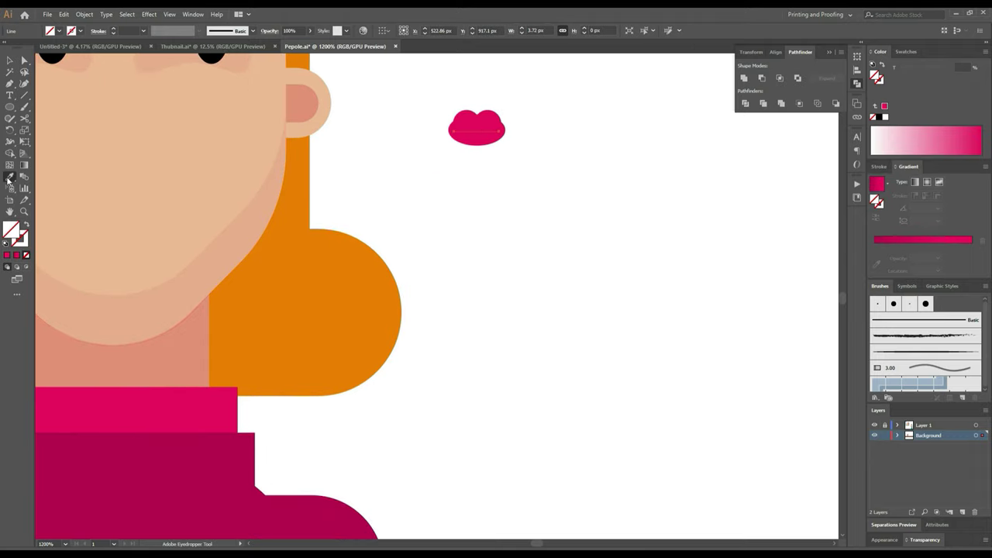
{"action": "left_click", "coordinate": [143, 461]}
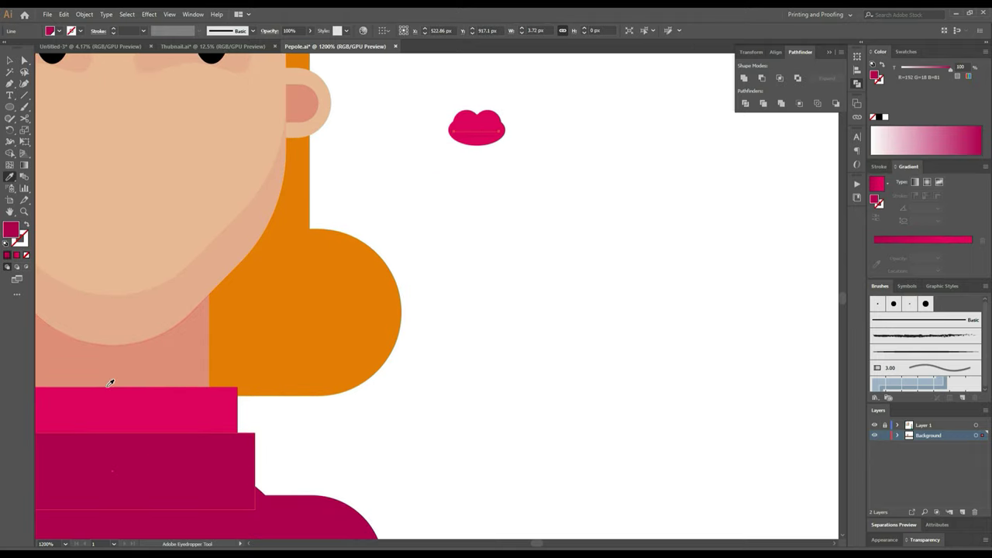
{"action": "left_click", "coordinate": [27, 224]}
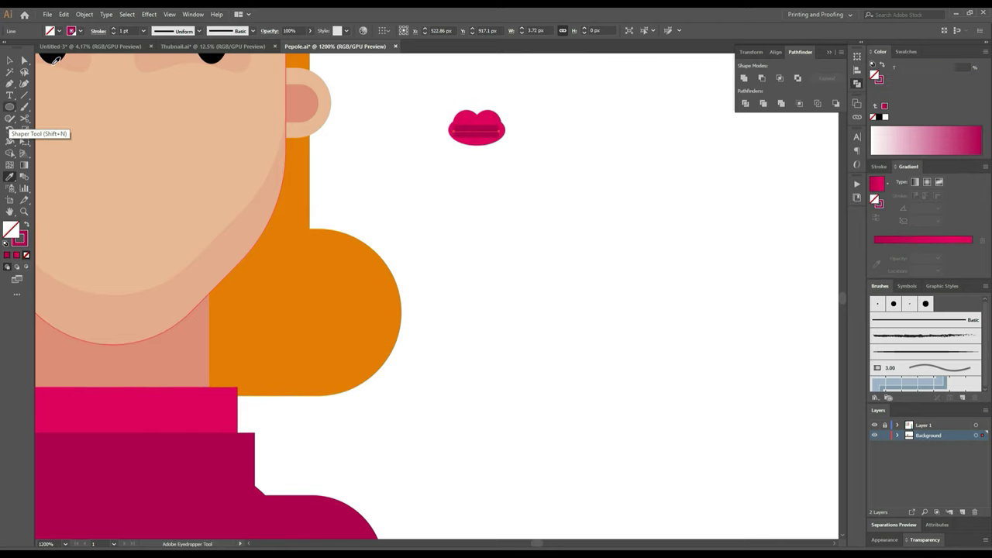
{"action": "left_click", "coordinate": [99, 31]}
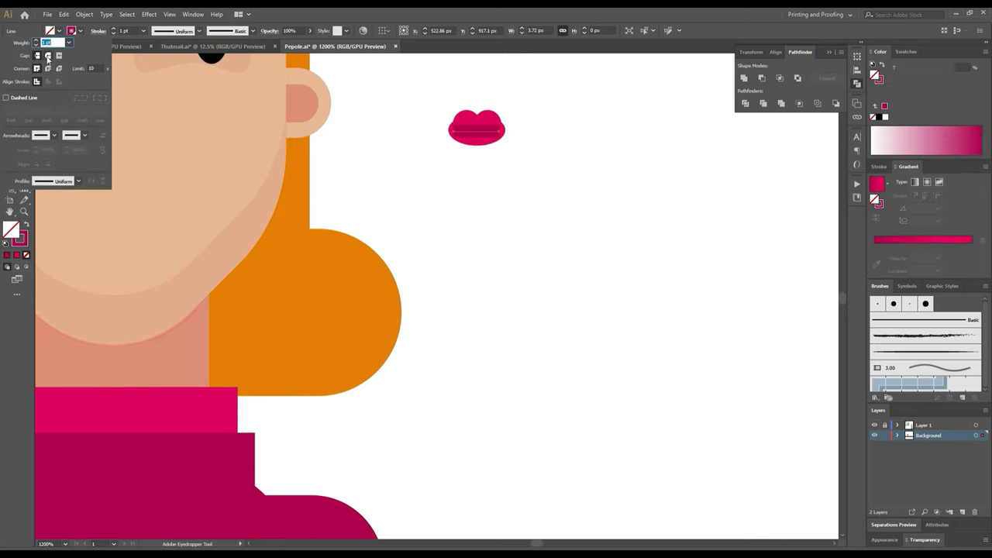
{"action": "left_click", "coordinate": [49, 69]}
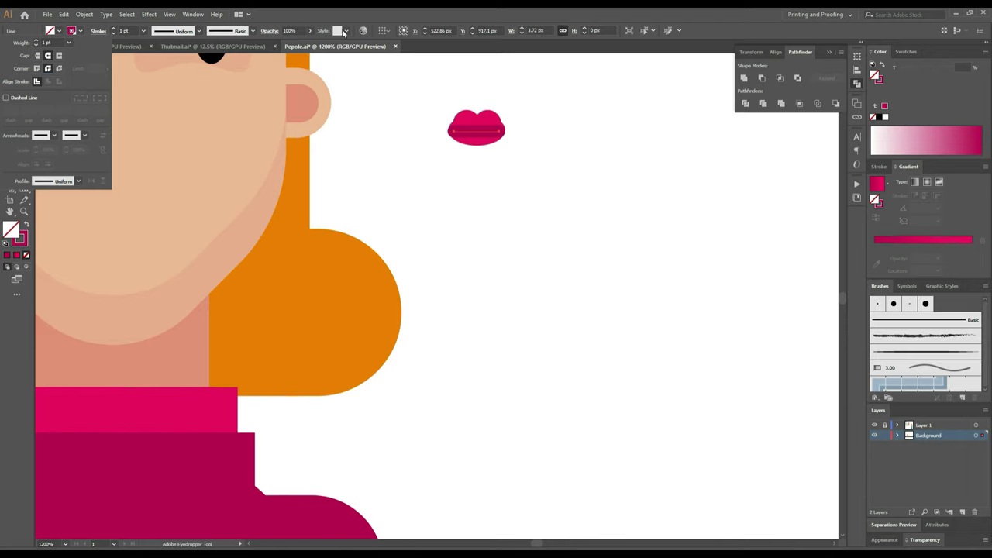
{"action": "key", "text": "ctrl+="}
{"action": "key", "text": "ctrl+="}
{"action": "key", "text": "ctrl+="}
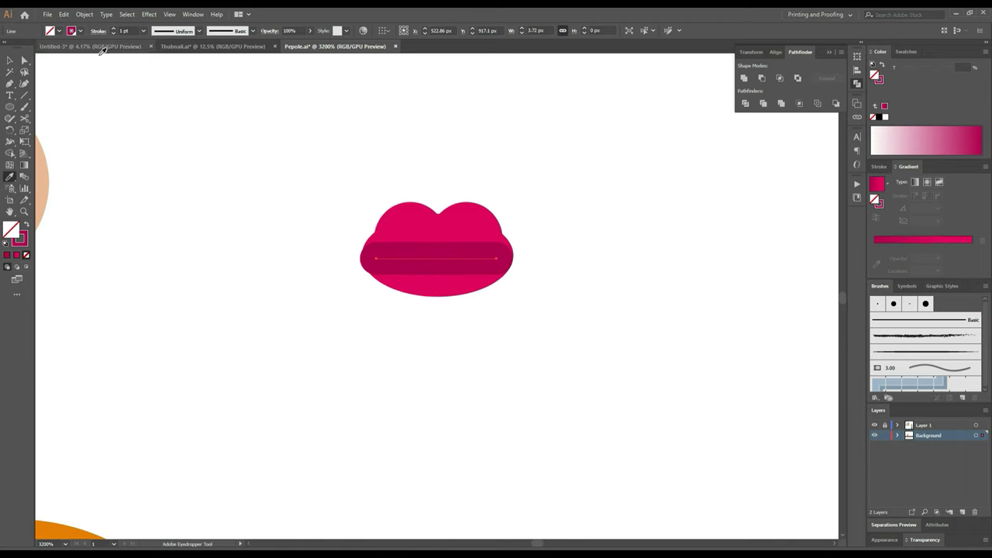
Step: Thin the mouth line inside the lips to a 0.5 pt stroke
{"action": "left_click", "coordinate": [10, 60]}
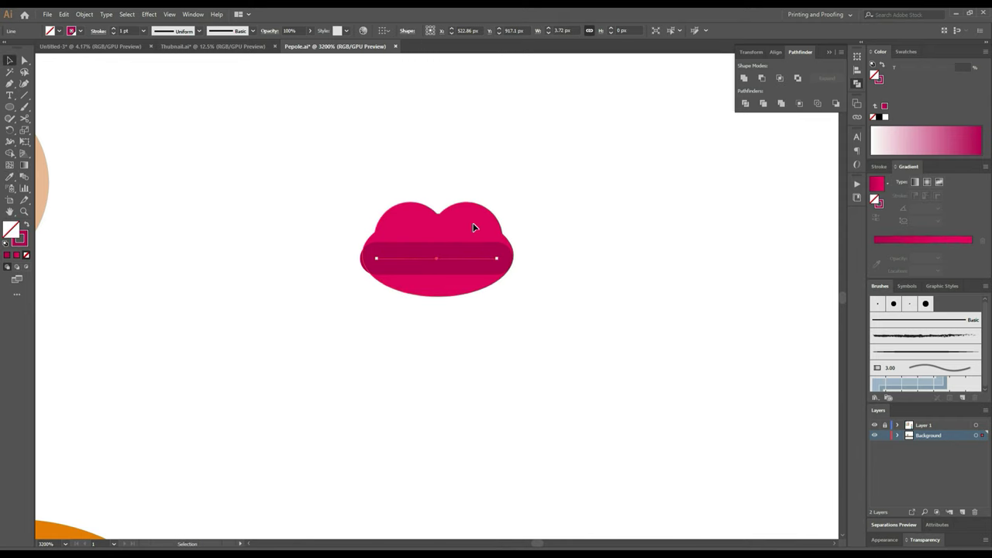
{"action": "left_click", "coordinate": [474, 227]}
{"action": "left_click", "coordinate": [471, 260]}
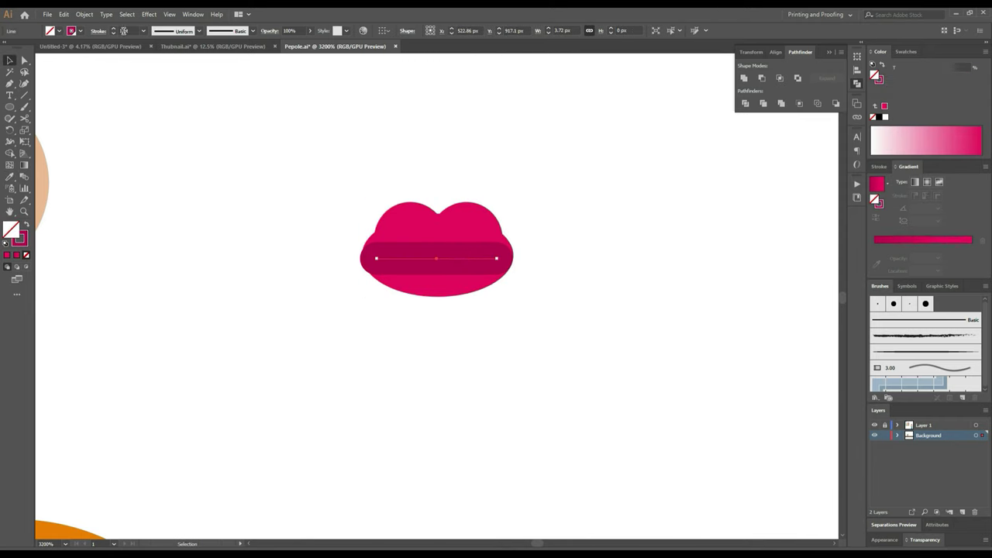
{"action": "left_click", "coordinate": [113, 33]}
{"action": "left_click", "coordinate": [114, 33]}
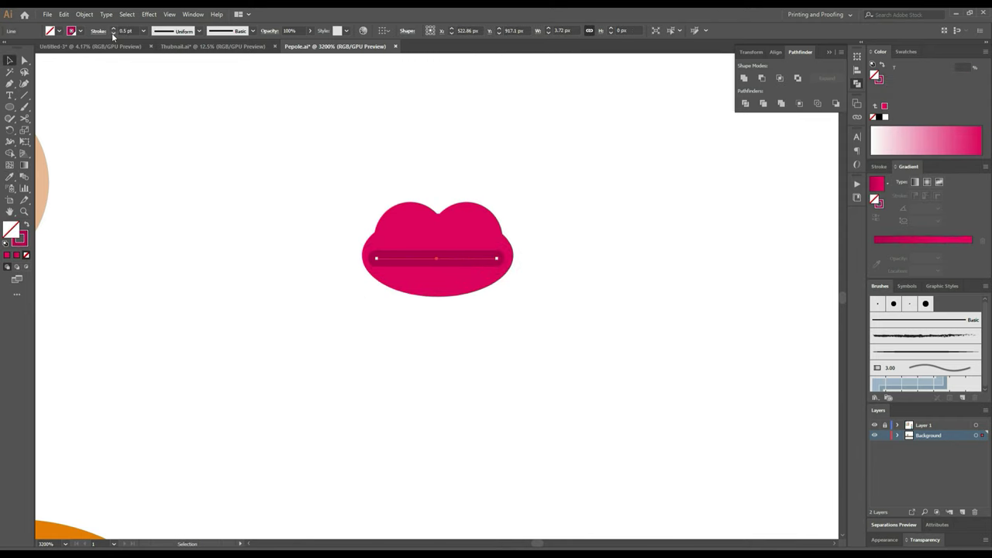
{"action": "scroll", "coordinate": [595, 267], "scroll_direction": "down", "scroll_amount": 3}
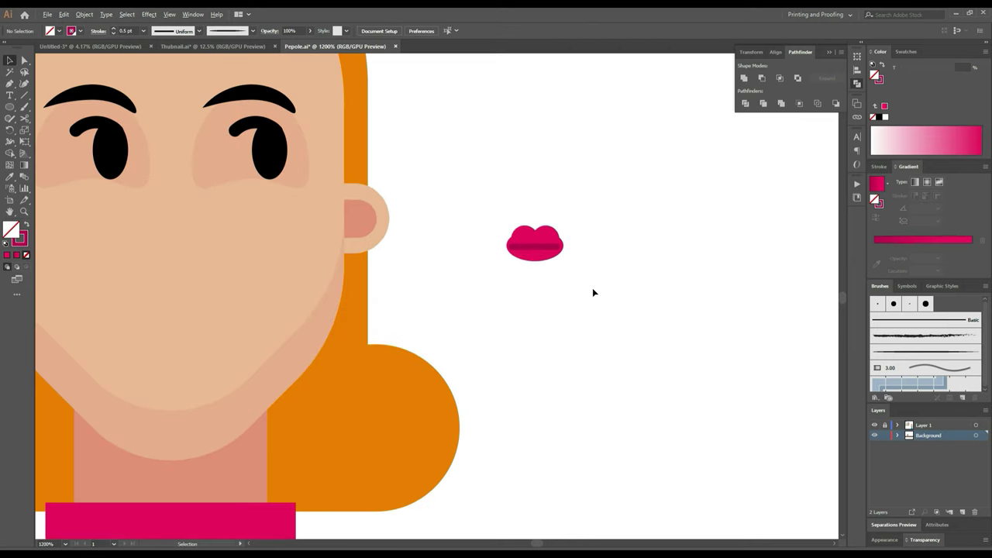
{"action": "left_click", "coordinate": [592, 288]}
Step: Outline the mouth line's stroke into a filled shape and marquee-select it with the lips
{"action": "right_click", "coordinate": [541, 249]}
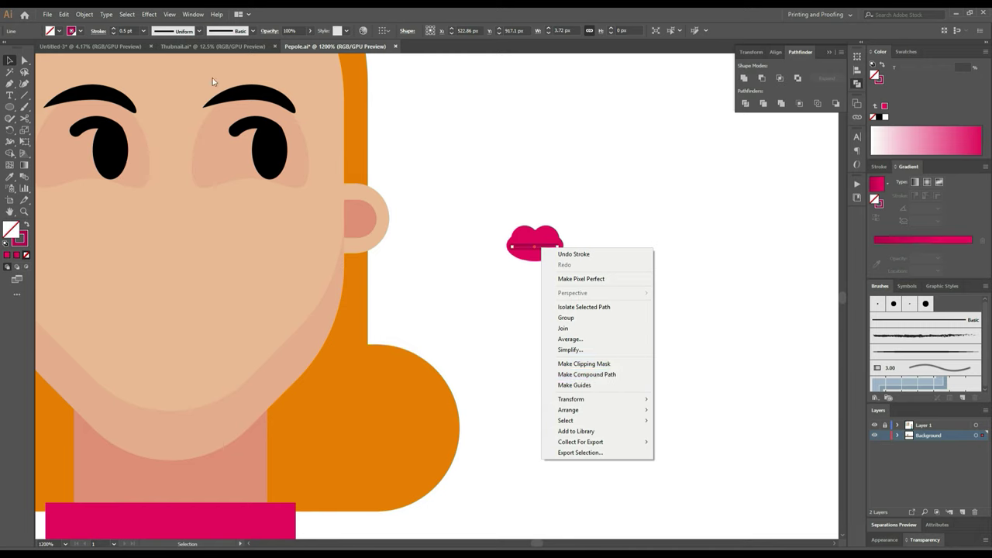
{"action": "left_click", "coordinate": [85, 14]}
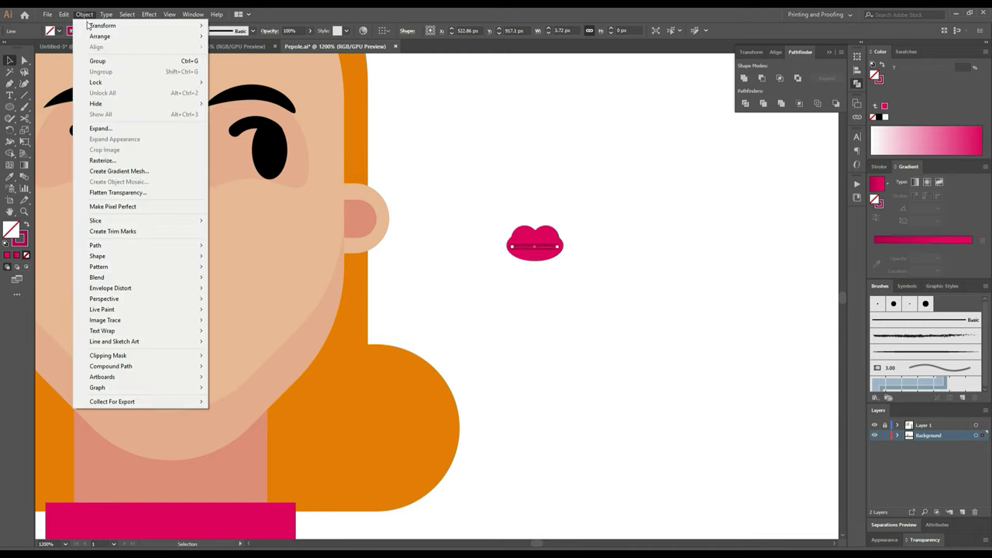
{"action": "left_click", "coordinate": [83, 14]}
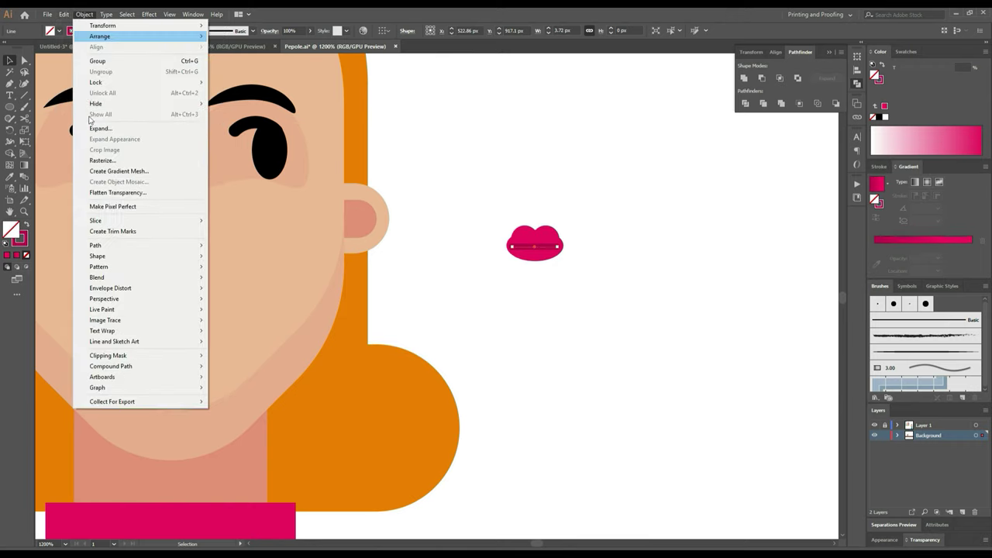
{"action": "mouse_move", "coordinate": [96, 245]}
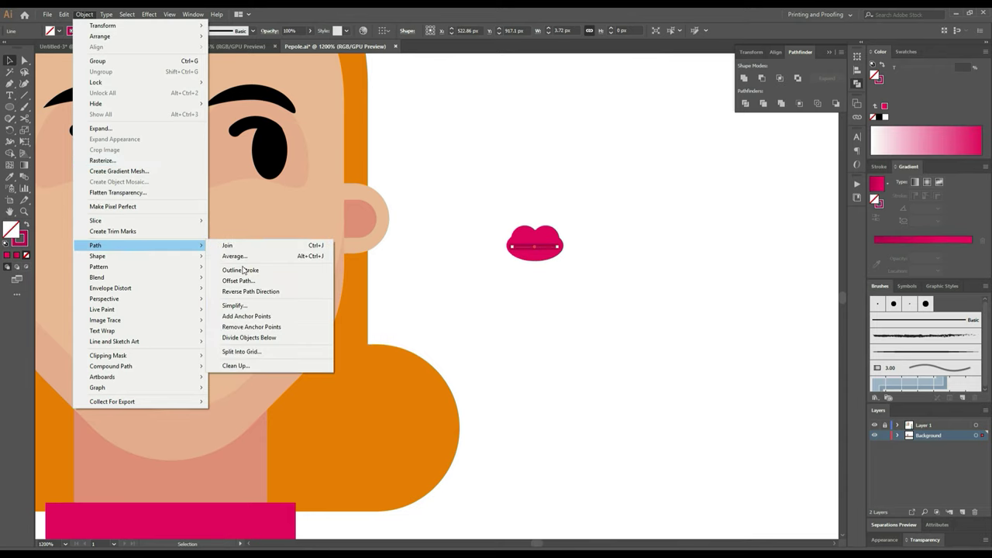
{"action": "left_click", "coordinate": [243, 270]}
{"action": "scroll", "coordinate": [574, 231], "scroll_direction": "up", "scroll_amount": 4}
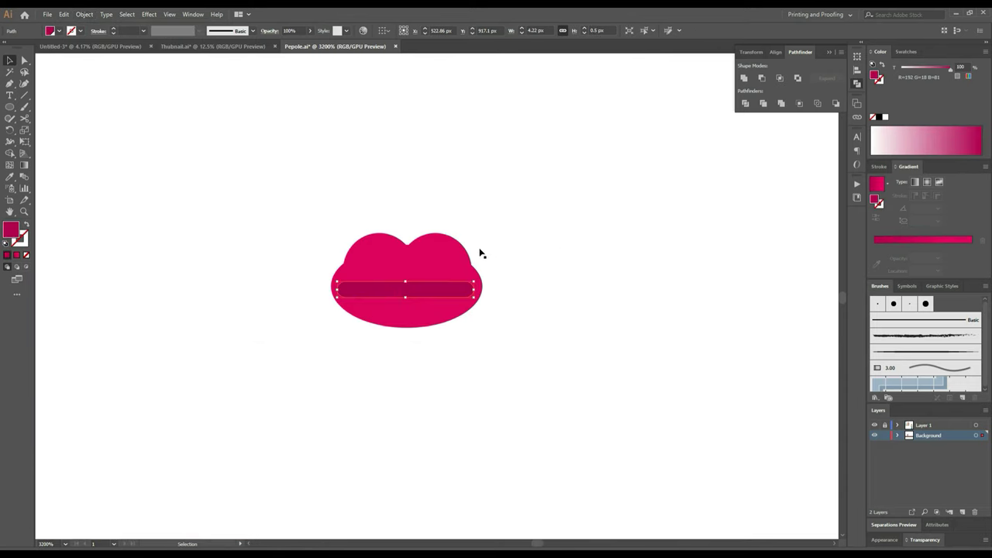
{"action": "left_click_drag", "start_coordinate": [594, 165], "coordinate": [236, 394]}
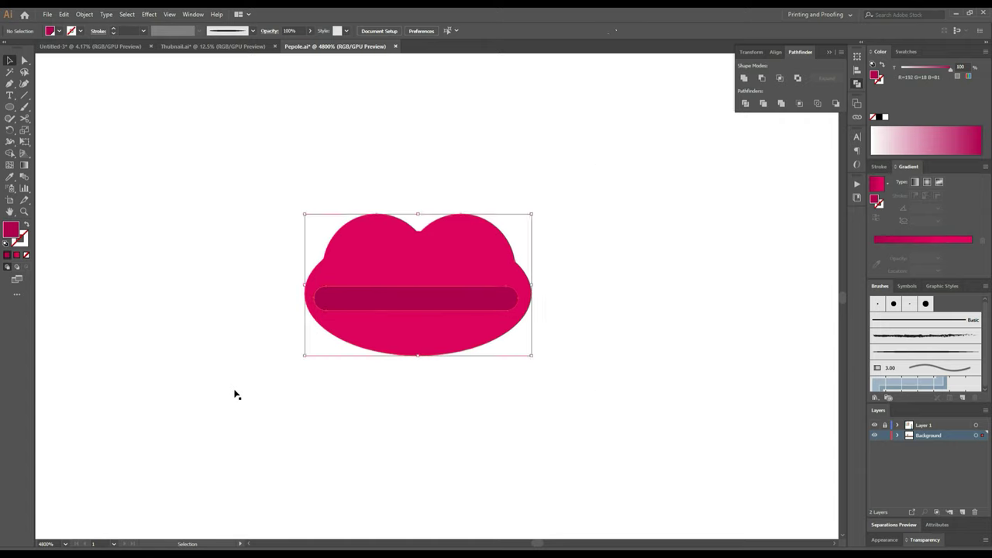
Step: Group the lips and their middle bar into one object and deselect
{"action": "key", "text": "a"}
{"action": "key", "text": "v"}
{"action": "left_click", "coordinate": [422, 400]}
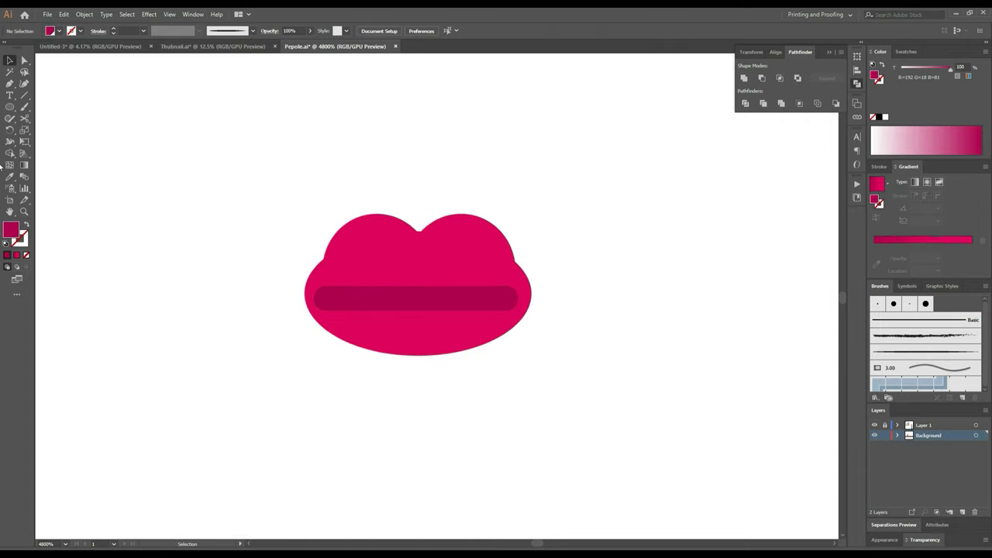
Step: Draw a small arc over the upper left lobe of the lips
{"action": "left_click", "coordinate": [24, 96]}
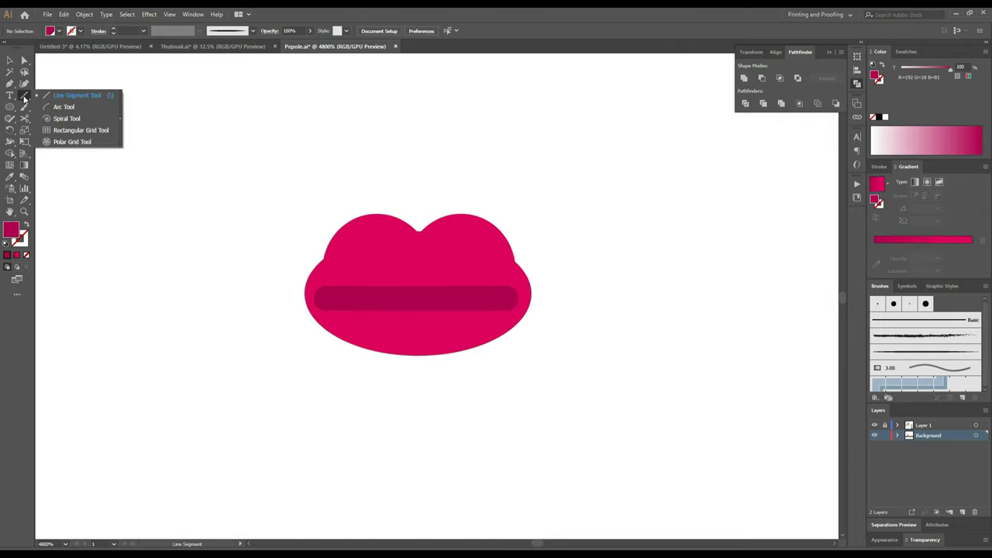
{"action": "left_click", "coordinate": [58, 96]}
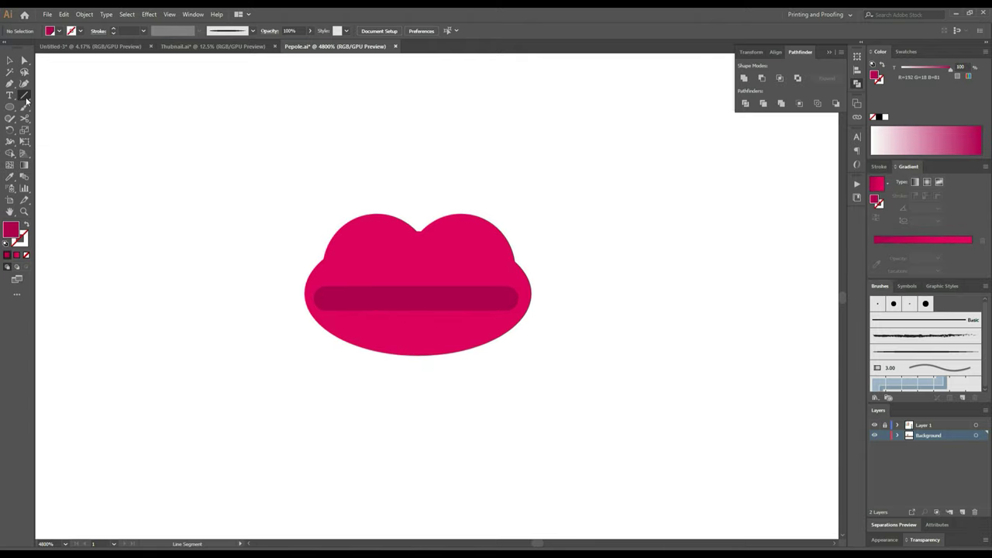
{"action": "left_click", "coordinate": [25, 100]}
{"action": "left_click", "coordinate": [53, 113]}
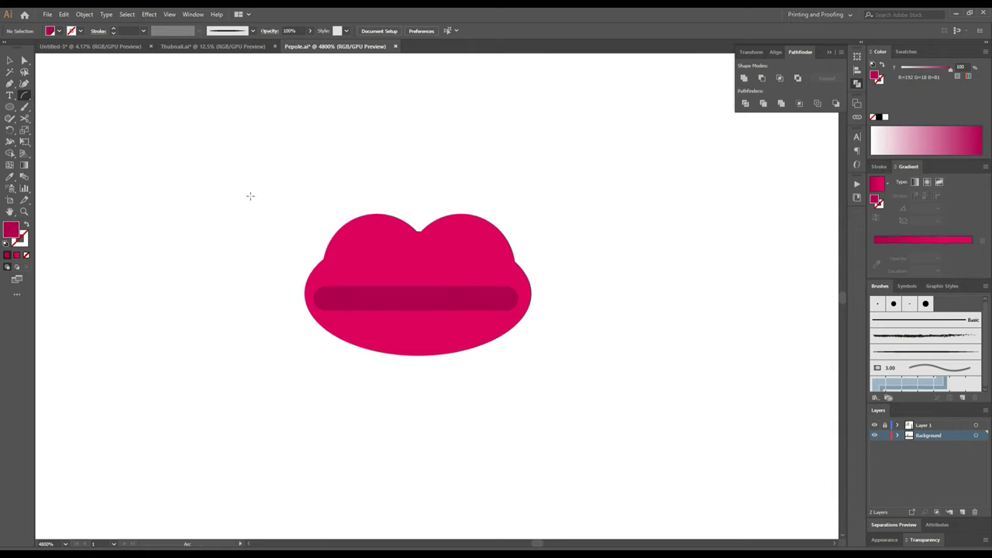
{"action": "left_click", "coordinate": [363, 253]}
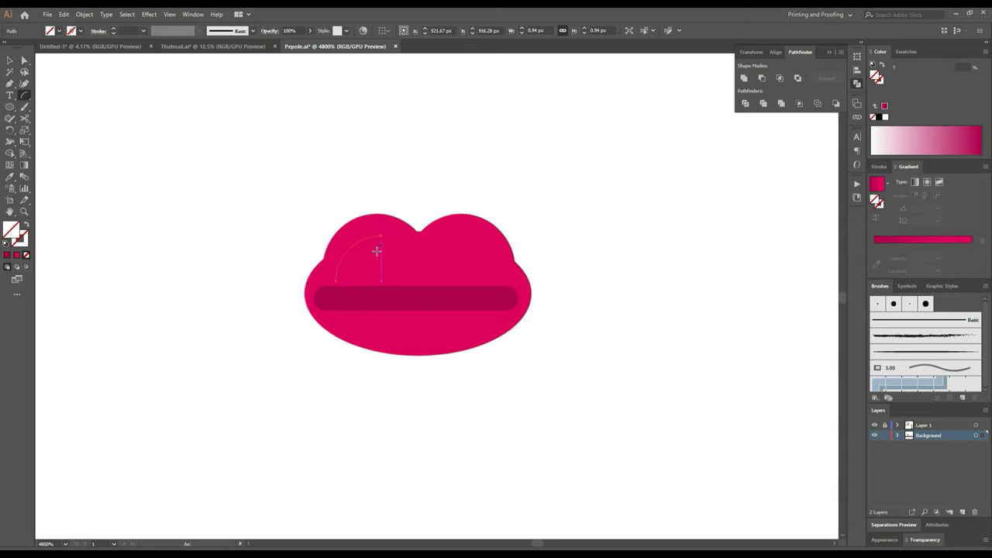
{"action": "scroll", "coordinate": [294, 299], "scroll_direction": "down", "scroll_amount": 3}
{"action": "scroll", "coordinate": [294, 299], "scroll_direction": "down", "scroll_amount": 2}
{"action": "left_click_drag", "start_coordinate": [296, 477], "coordinate": [354, 55]}
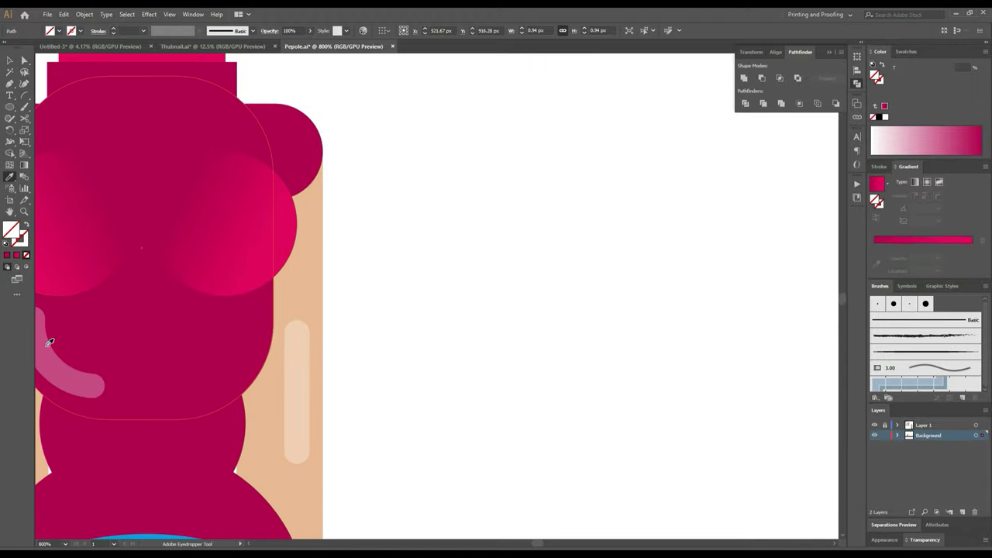
Step: Give the arc the arm highlight's translucent white stroke with round caps at 0.25 pt
{"action": "left_click", "coordinate": [48, 348]}
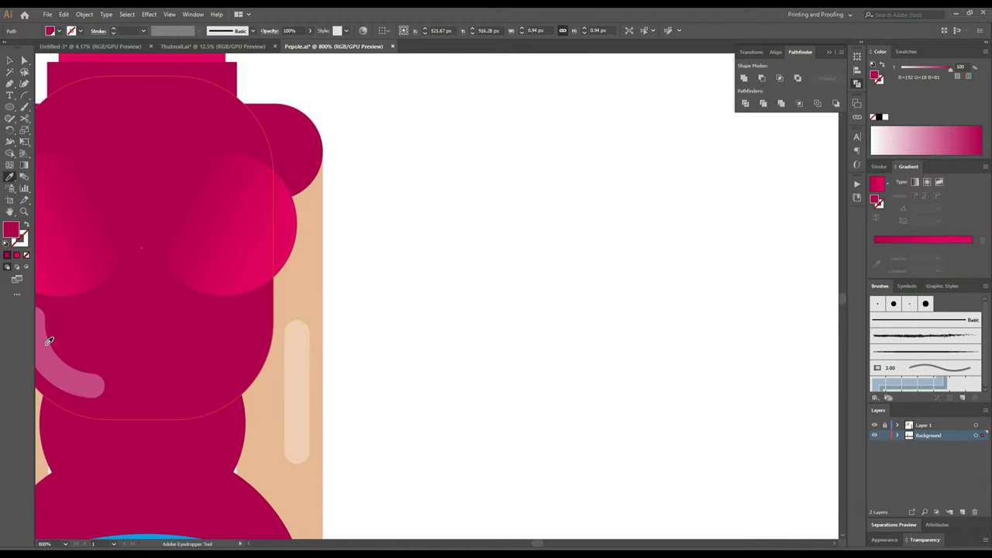
{"action": "left_click", "coordinate": [297, 392]}
{"action": "left_click", "coordinate": [25, 226]}
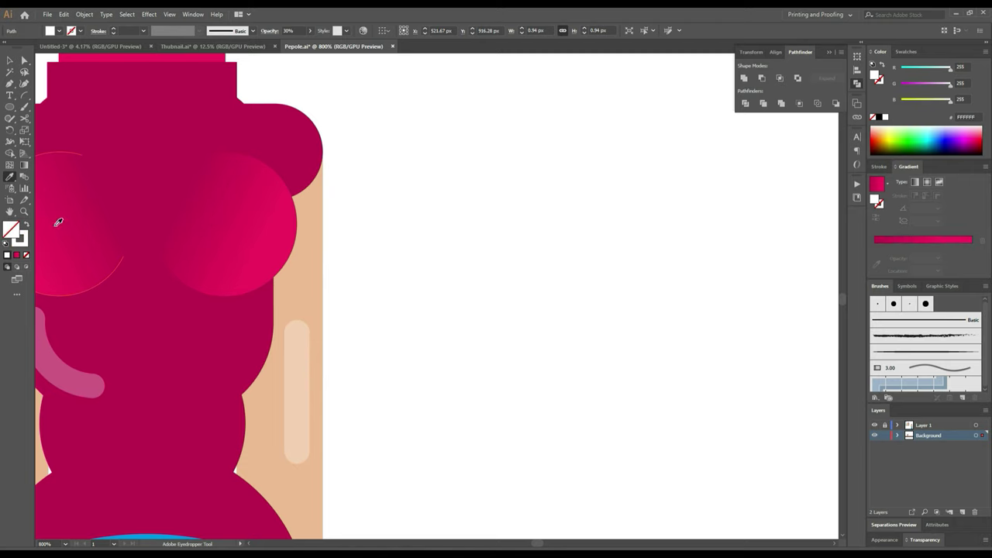
{"action": "scroll", "coordinate": [400, 95], "scroll_direction": "up", "scroll_amount": 3}
{"action": "scroll", "coordinate": [405, 135], "scroll_direction": "up", "scroll_amount": 3}
{"action": "scroll", "coordinate": [411, 138], "scroll_direction": "up", "scroll_amount": 2}
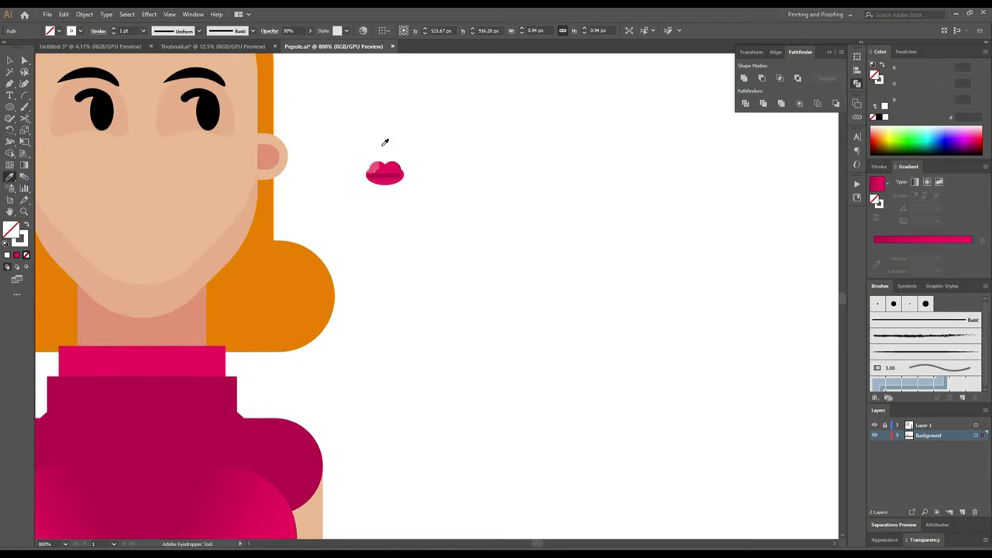
{"action": "scroll", "coordinate": [385, 139], "scroll_direction": "up", "scroll_amount": 5}
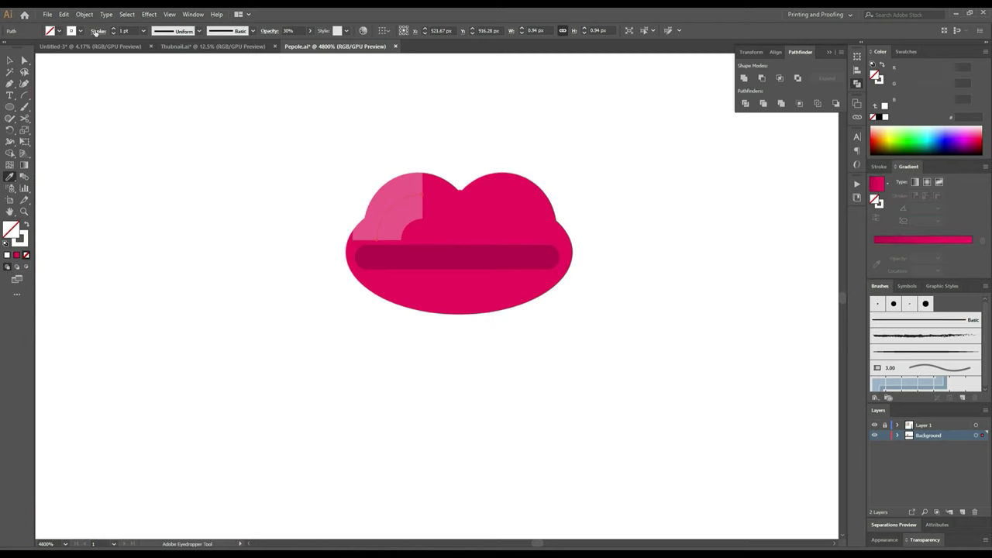
{"action": "left_click", "coordinate": [94, 32]}
{"action": "left_click", "coordinate": [48, 56]}
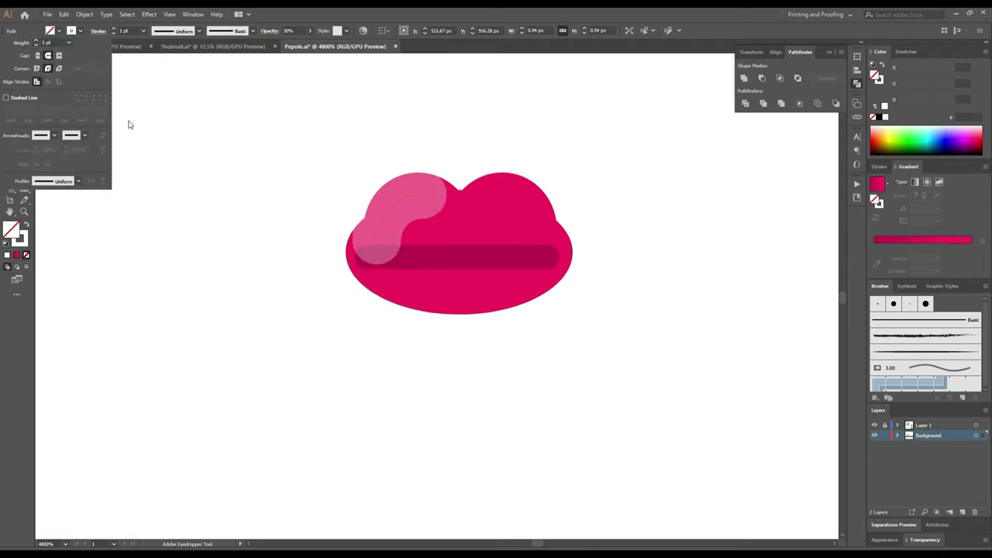
{"action": "left_click", "coordinate": [113, 34]}
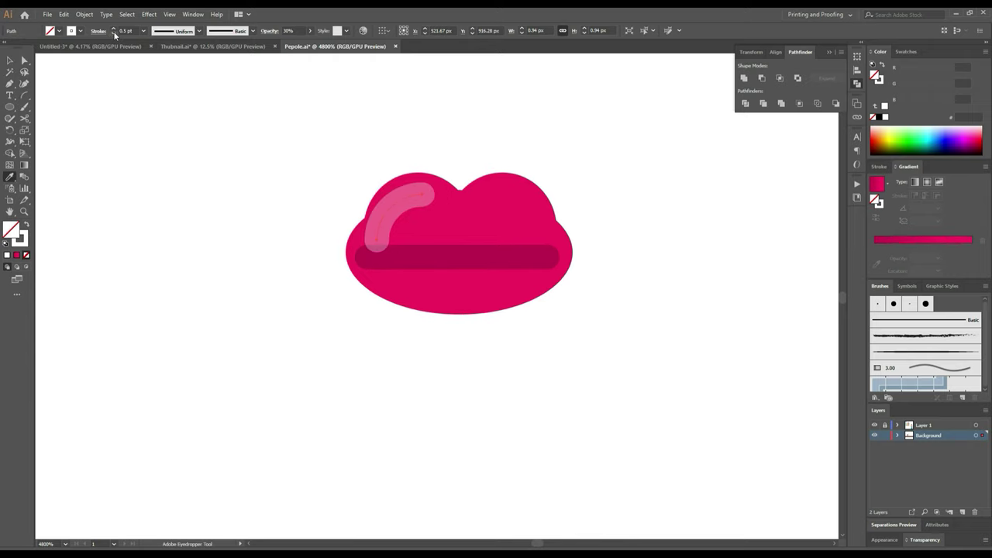
{"action": "left_click", "coordinate": [114, 34]}
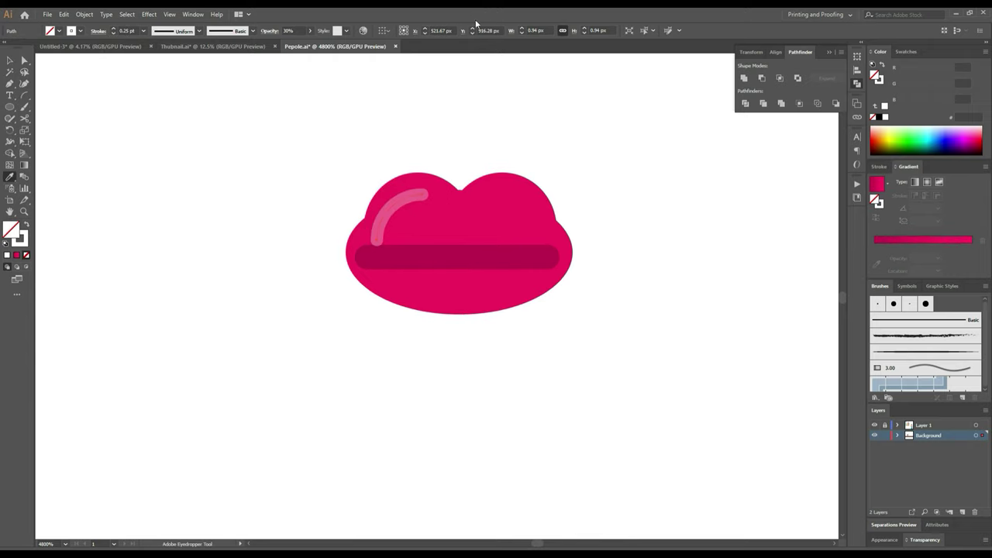
{"action": "scroll", "coordinate": [401, 169], "scroll_direction": "up", "scroll_amount": 3, "text": "alt"}
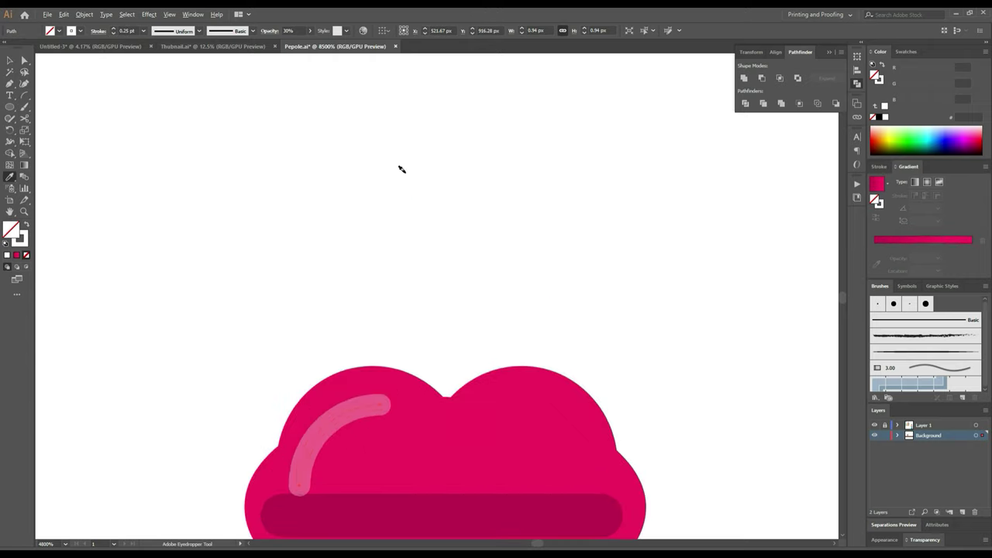
Step: Move and rotate the highlight arc to follow the upper left lip curve
{"action": "key", "text": "v"}
{"action": "left_click", "coordinate": [318, 438]}
{"action": "scroll", "coordinate": [349, 463], "scroll_direction": "up", "scroll_amount": 1, "text": "alt"}
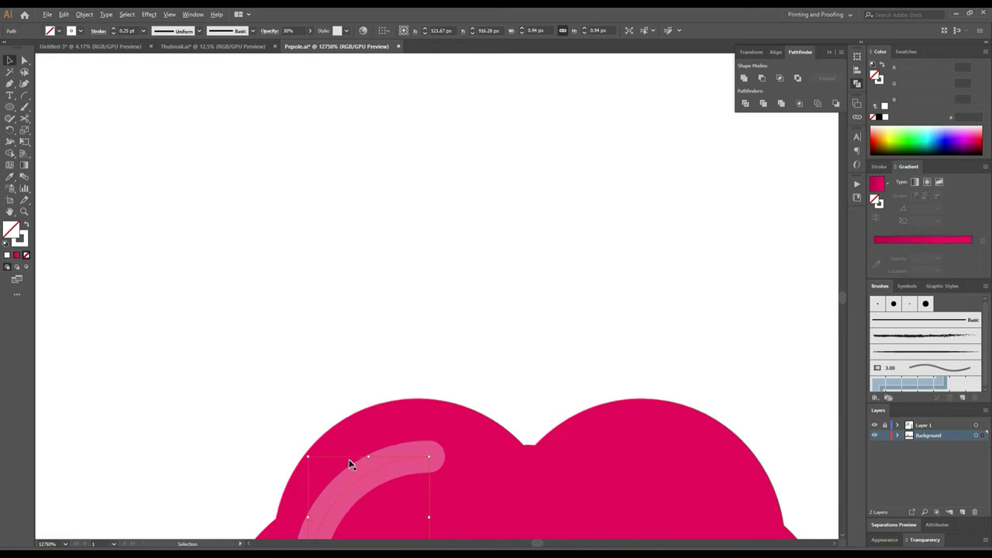
{"action": "scroll", "coordinate": [394, 457], "scroll_direction": "down", "scroll_amount": 4}
{"action": "scroll", "coordinate": [402, 418], "scroll_direction": "up", "scroll_amount": 2}
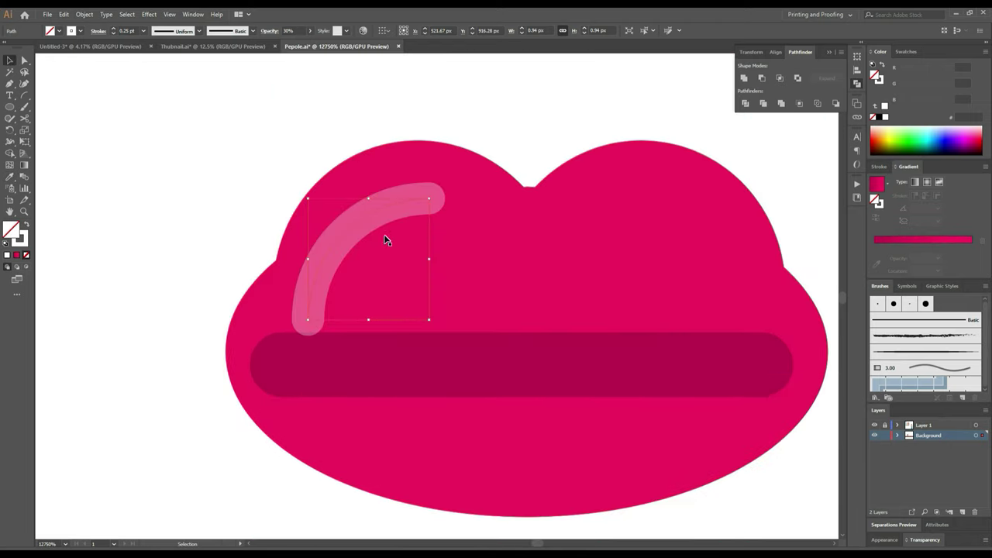
{"action": "left_click_drag", "start_coordinate": [364, 223], "coordinate": [380, 192]}
{"action": "left_click_drag", "start_coordinate": [451, 295], "coordinate": [441, 313]}
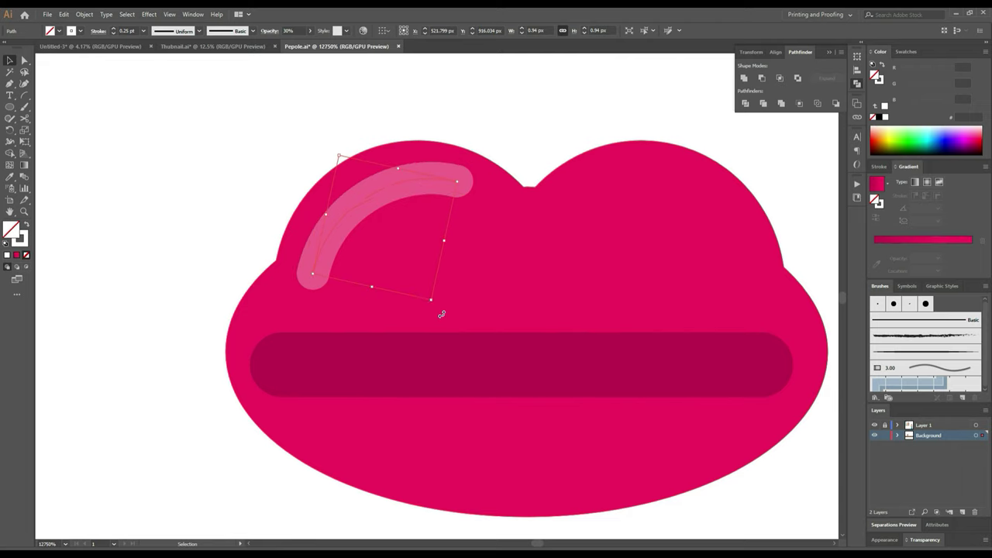
{"action": "scroll", "coordinate": [458, 332], "scroll_direction": "down", "scroll_amount": 5}
{"action": "left_click", "coordinate": [463, 401]}
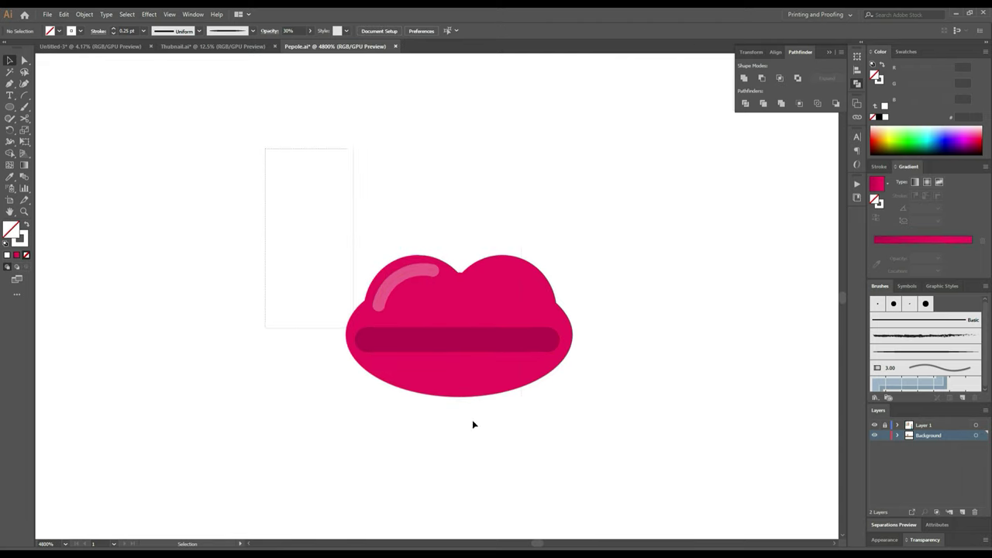
{"action": "key", "text": "ctrl+a"}
Step: Place the lips on the woman's face below the nose
{"action": "scroll", "coordinate": [601, 444], "scroll_direction": "down", "scroll_amount": 3}
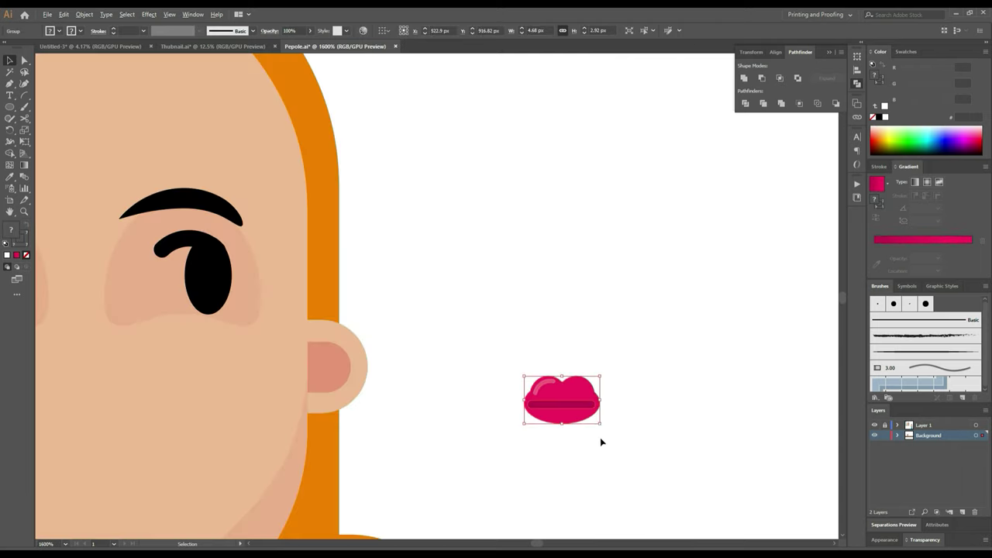
{"action": "mouse_move", "coordinate": [544, 445]}
{"action": "left_mouse_down"}
{"action": "mouse_move", "coordinate": [698, 311]}
{"action": "mouse_move", "coordinate": [538, 323]}
{"action": "left_mouse_up"}
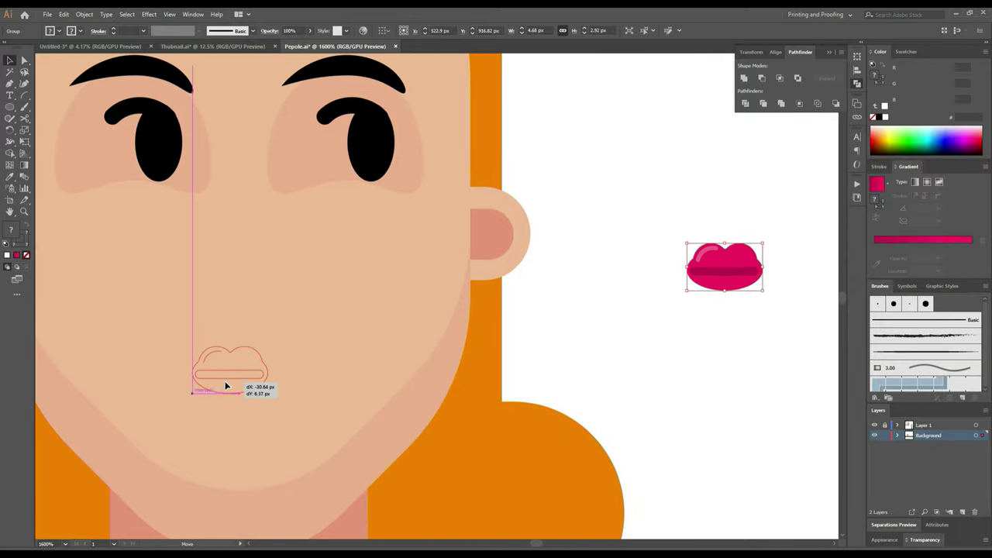
{"action": "mouse_move", "coordinate": [224, 371]}
{"action": "left_mouse_down"}
{"action": "mouse_move", "coordinate": [198, 386]}
{"action": "mouse_move", "coordinate": [298, 422]}
{"action": "left_mouse_up"}
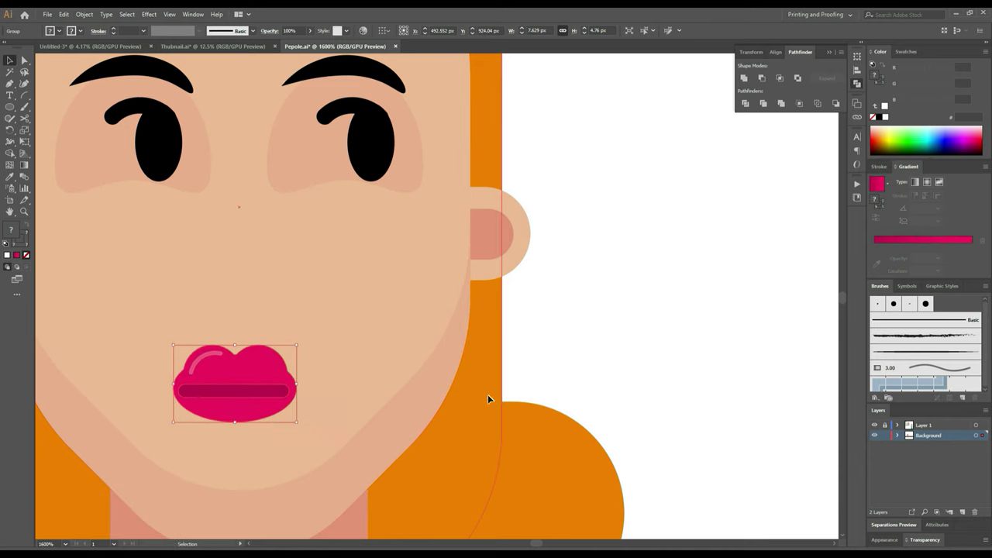
{"action": "left_click", "coordinate": [658, 372]}
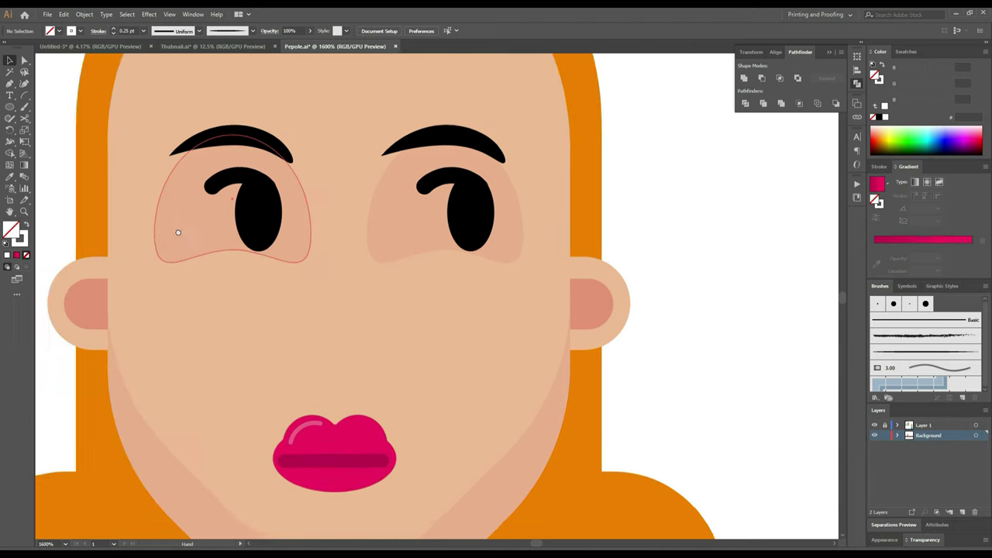
Step: Marquee-select the whole woman figure, trying and then undoing an alignment
{"action": "left_click_drag", "start_coordinate": [85, 159], "coordinate": [176, 340]}
{"action": "scroll", "coordinate": [242, 381], "scroll_direction": "down", "scroll_amount": 4}
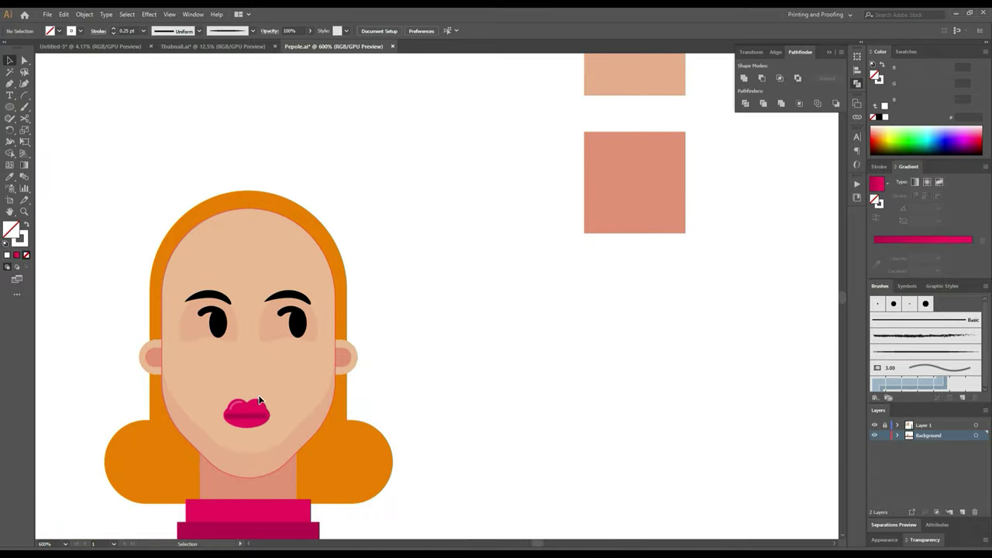
{"action": "scroll", "coordinate": [256, 388], "scroll_direction": "down", "scroll_amount": 1}
{"action": "left_click_drag", "start_coordinate": [399, 481], "coordinate": [397, 288]}
{"action": "scroll", "coordinate": [398, 289], "scroll_direction": "down", "scroll_amount": 1}
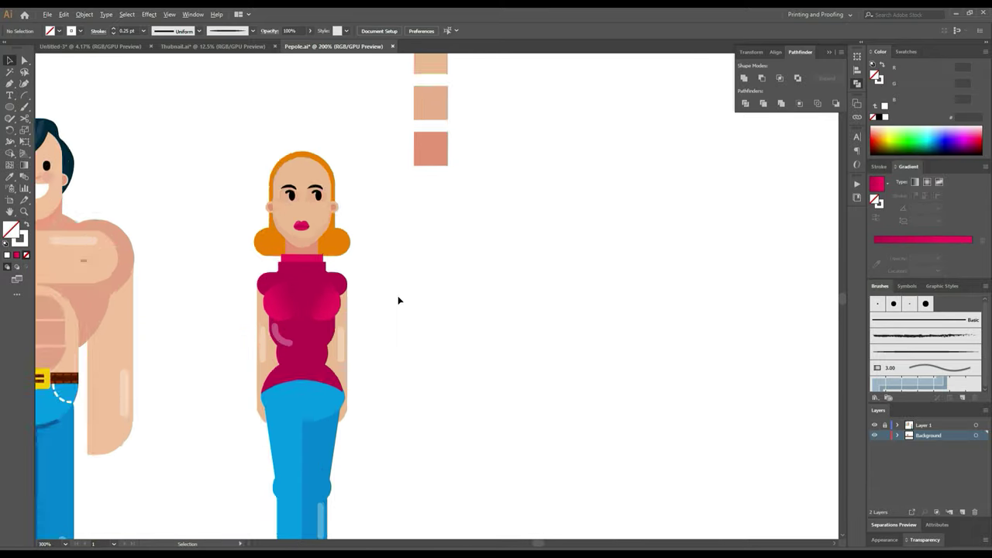
{"action": "scroll", "coordinate": [395, 292], "scroll_direction": "down", "scroll_amount": 1}
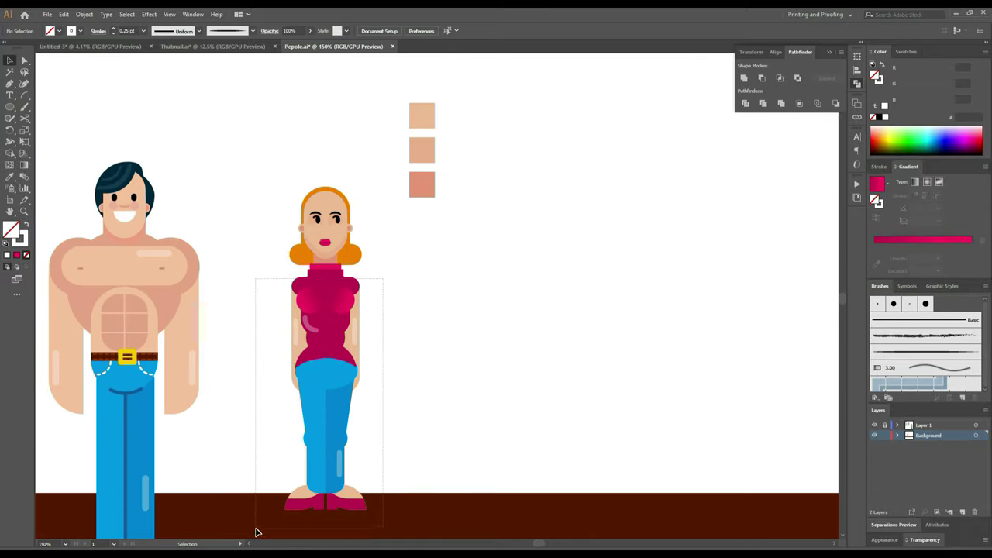
{"action": "left_click_drag", "start_coordinate": [355, 316], "coordinate": [257, 532]}
{"action": "left_click", "coordinate": [355, 232]}
{"action": "left_click_drag", "start_coordinate": [372, 172], "coordinate": [243, 478]}
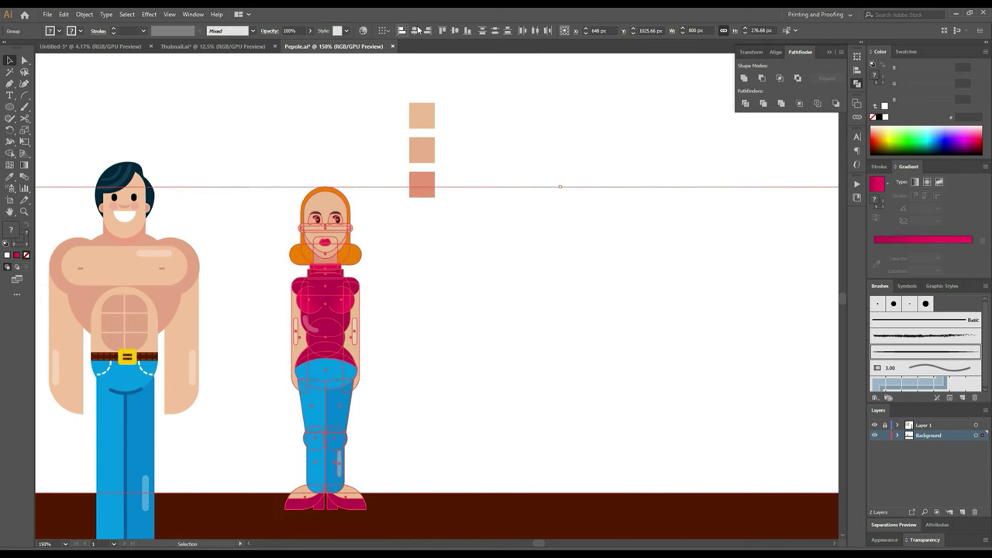
{"action": "left_click", "coordinate": [415, 31]}
{"action": "key", "text": "ctrl+z"}
Step: Delete the brown ground strip from the background group
{"action": "left_click", "coordinate": [336, 210]}
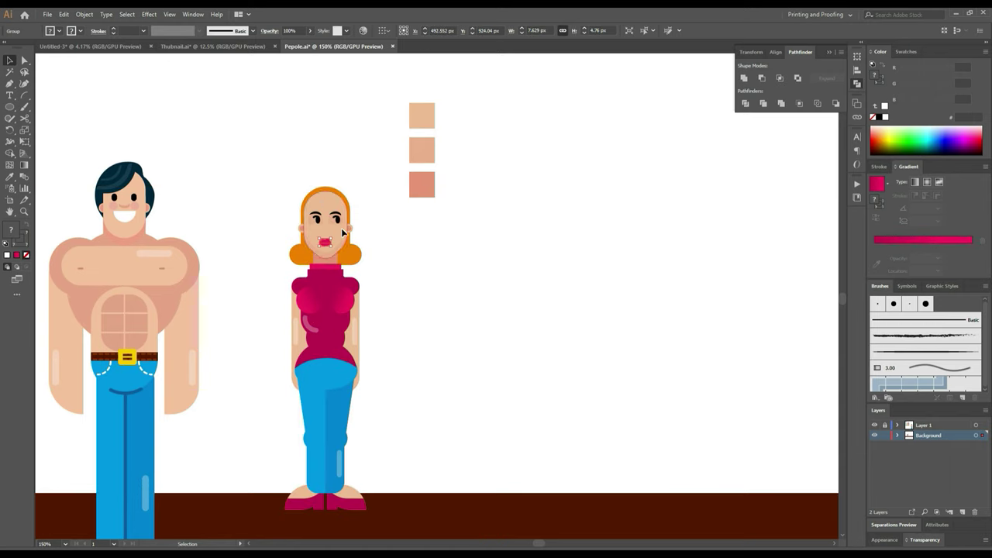
{"action": "left_click", "coordinate": [327, 221]}
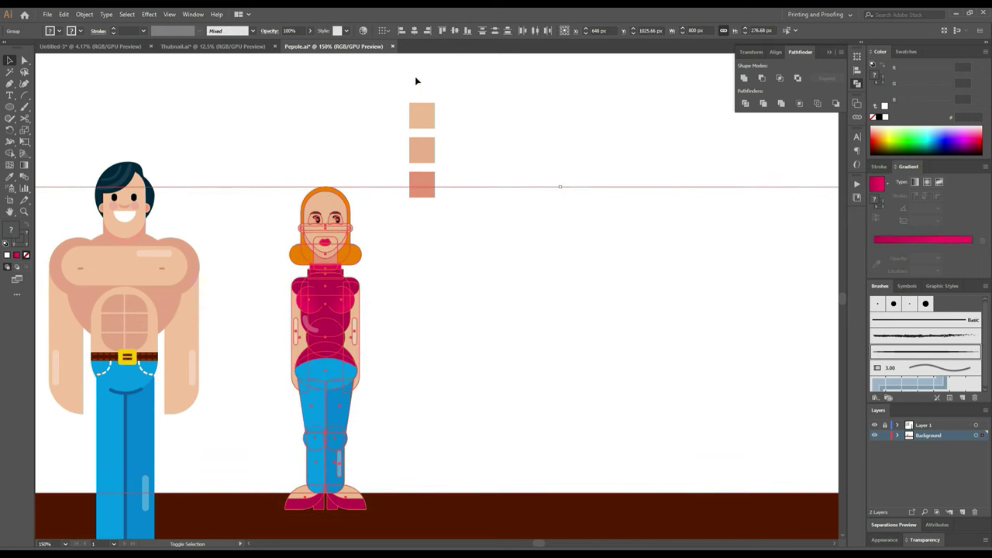
{"action": "double_click", "coordinate": [535, 524]}
{"action": "left_click", "coordinate": [535, 520]}
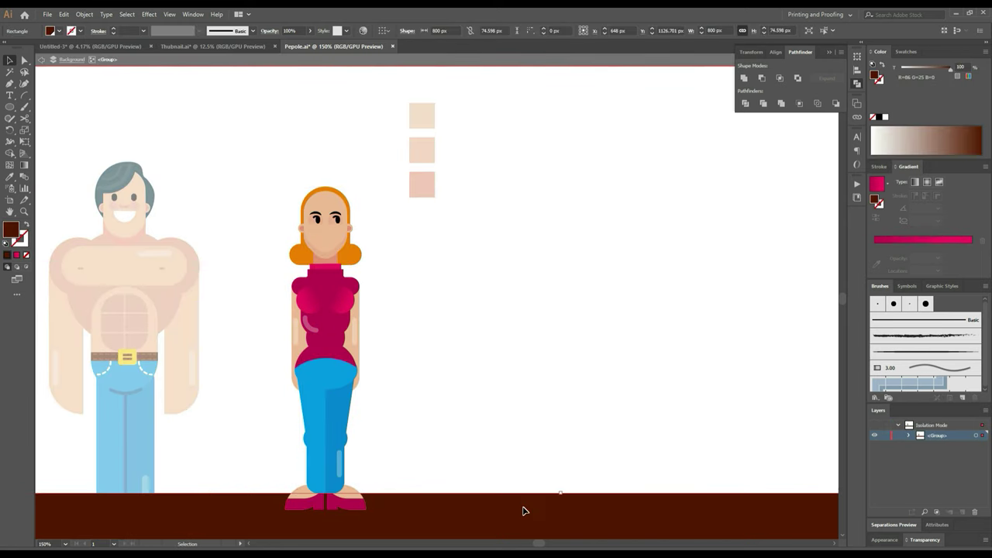
{"action": "key", "text": "Delete"}
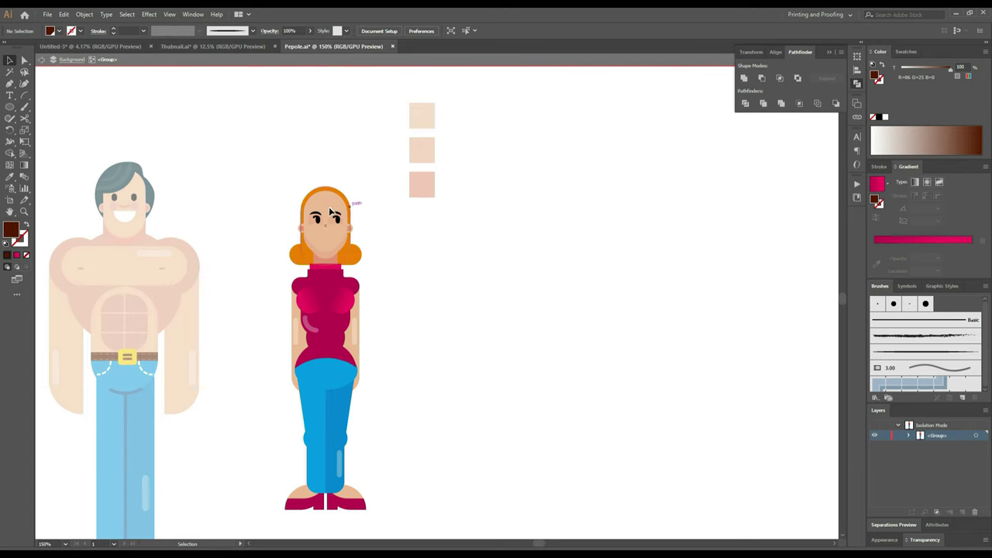
Step: Exit isolation mode, select the woman figure, then deselect and zoom in on her face
{"action": "double_click", "coordinate": [450, 255]}
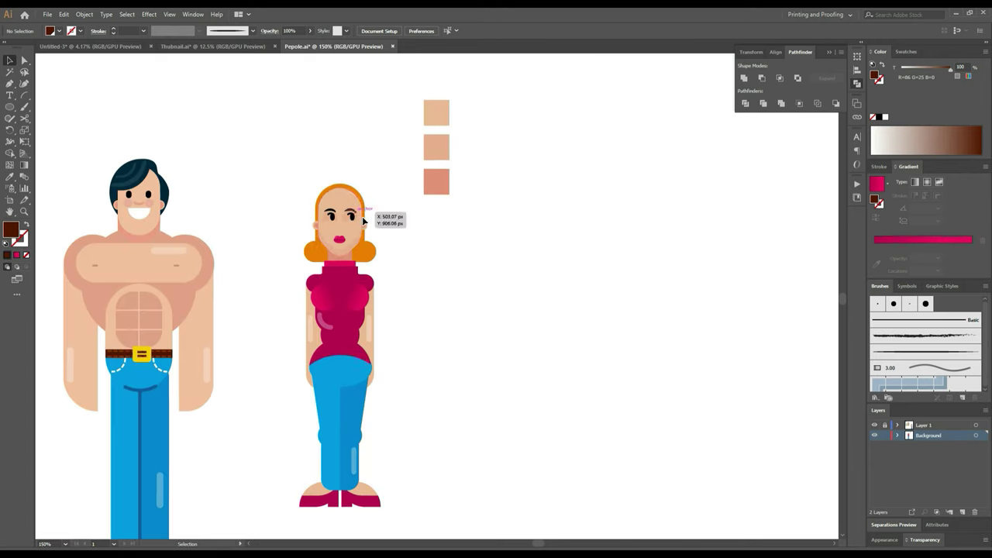
{"action": "left_click_drag", "start_coordinate": [389, 165], "coordinate": [294, 374]}
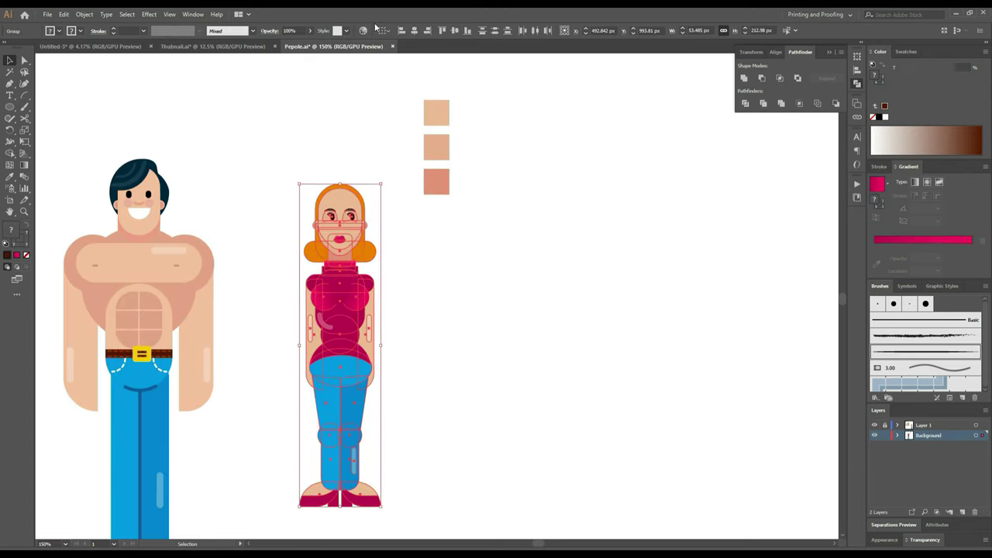
{"action": "left_click", "coordinate": [321, 162]}
{"action": "scroll", "coordinate": [320, 162], "scroll_direction": "up", "scroll_amount": 2}
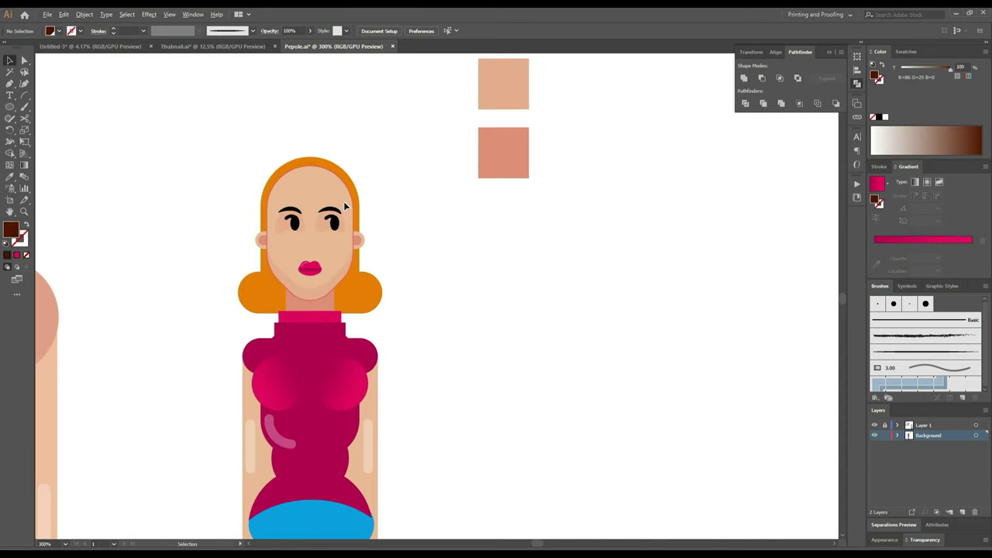
{"action": "scroll", "coordinate": [274, 251], "scroll_direction": "up", "scroll_amount": 3}
{"action": "scroll", "coordinate": [461, 224], "scroll_direction": "up", "scroll_amount": 1}
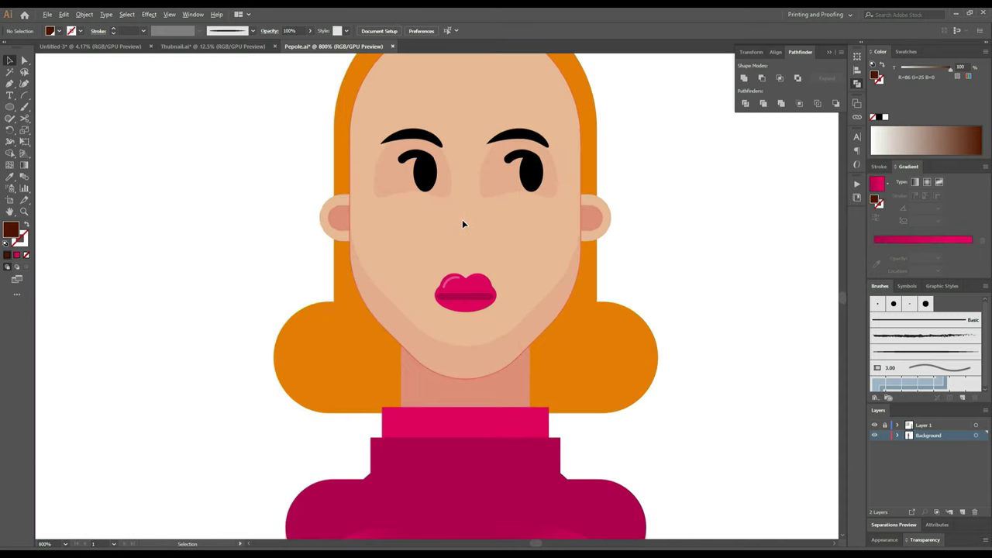
{"action": "scroll", "coordinate": [438, 256], "scroll_direction": "up", "scroll_amount": 2}
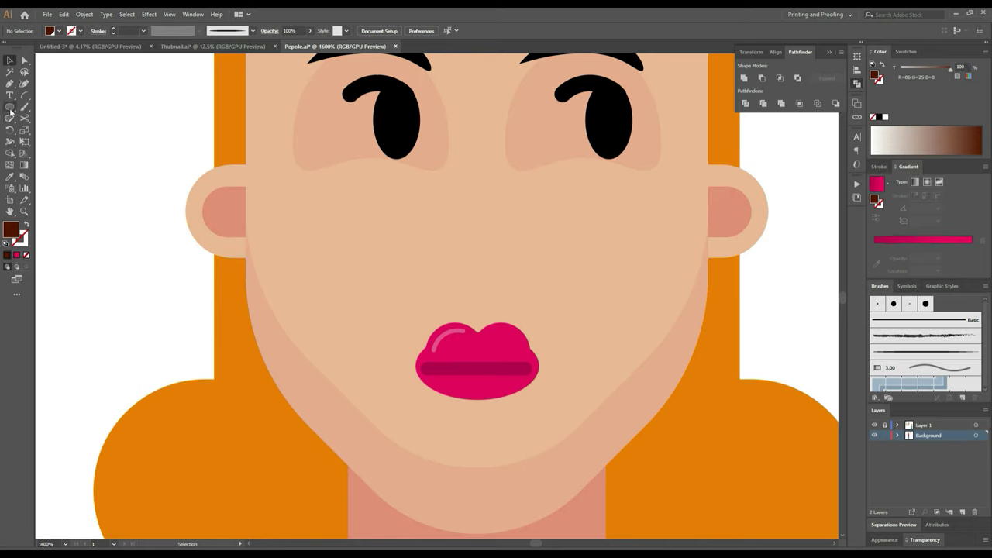
Step: Cut a skin-toned crescent nose from two overlapping ellipses using Pathfinder Minus Front
{"action": "left_click_drag", "start_coordinate": [10, 109], "coordinate": [58, 128]}
{"action": "left_click_drag", "start_coordinate": [433, 222], "coordinate": [519, 297]}
{"action": "left_click", "coordinate": [10, 176]}
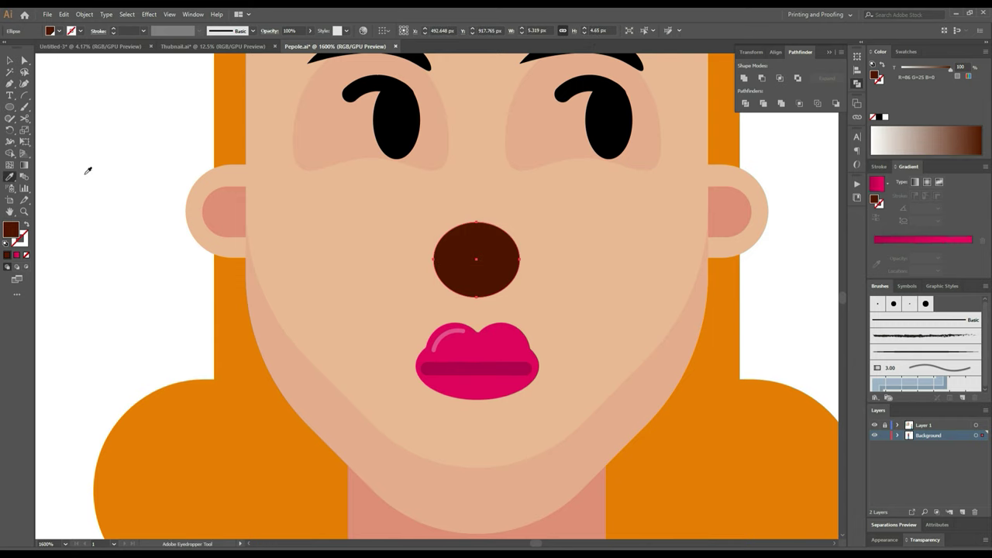
{"action": "left_click", "coordinate": [345, 121]}
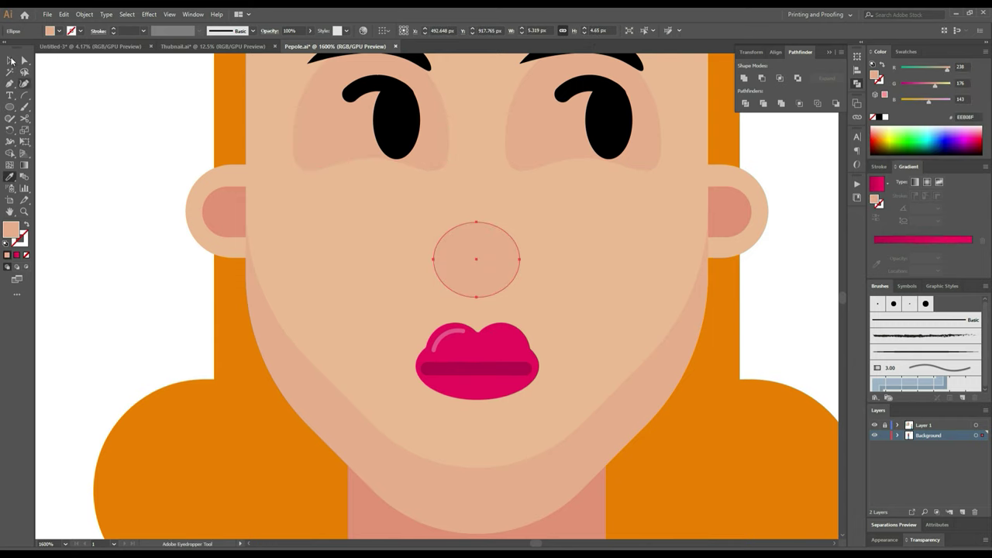
{"action": "left_click", "coordinate": [10, 59]}
{"action": "left_click_drag", "start_coordinate": [496, 278], "coordinate": [499, 258]}
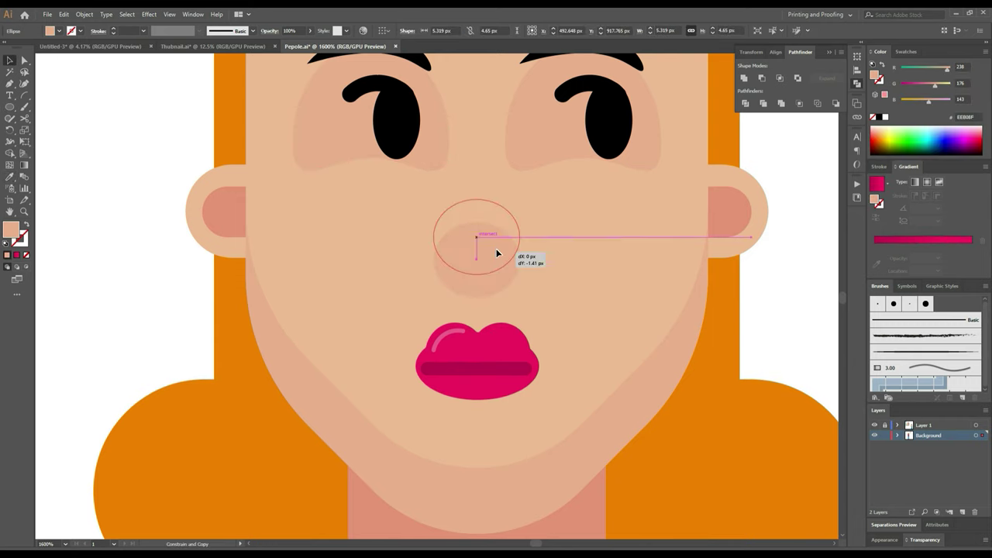
{"action": "left_click", "coordinate": [500, 284], "text": "shift"}
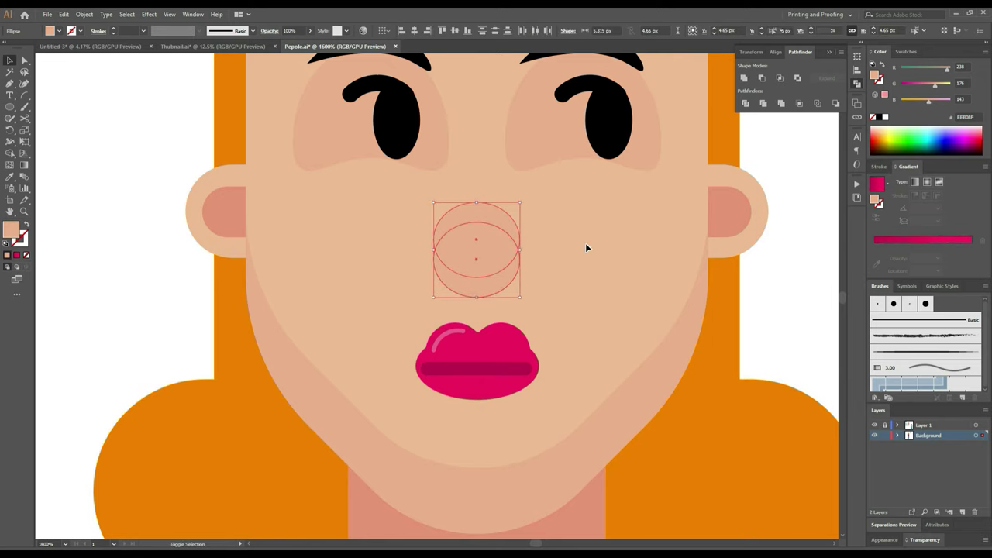
{"action": "left_click", "coordinate": [762, 78]}
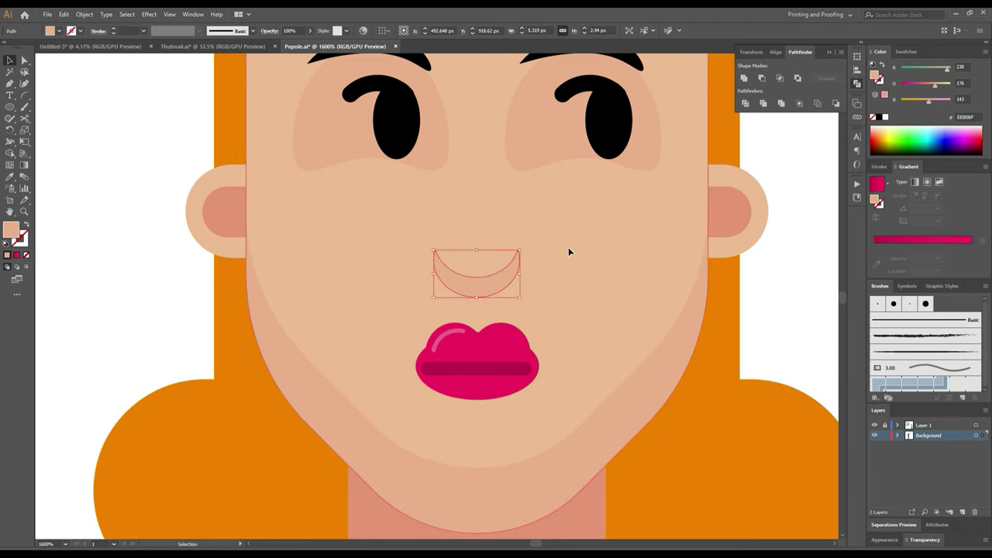
{"action": "scroll", "coordinate": [715, 281], "scroll_direction": "down", "scroll_amount": 2, "text": "alt"}
{"action": "left_click", "coordinate": [771, 297]}
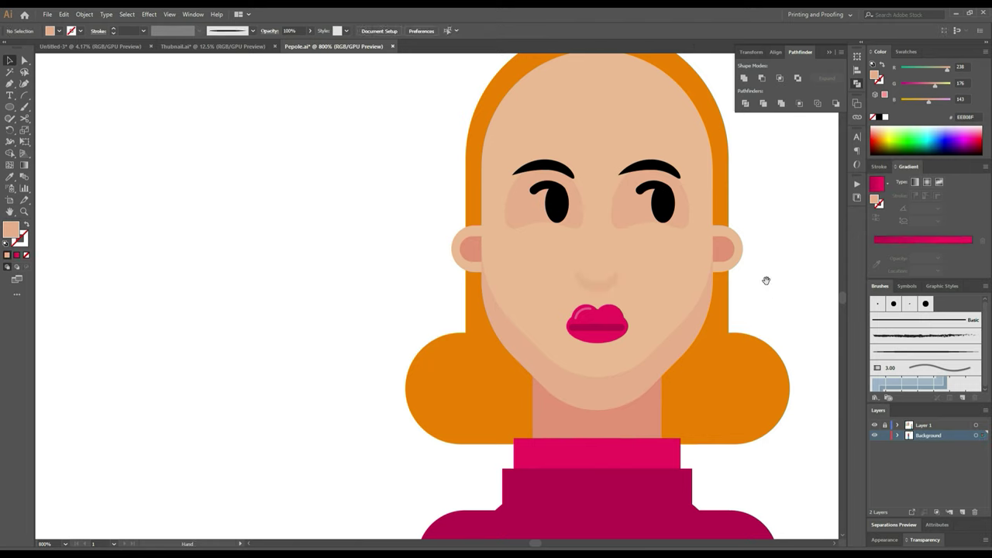
{"action": "mouse_move", "coordinate": [767, 279]}
{"action": "left_mouse_down"}
{"action": "mouse_move", "coordinate": [664, 303]}
{"action": "mouse_move", "coordinate": [649, 277]}
{"action": "left_mouse_up"}
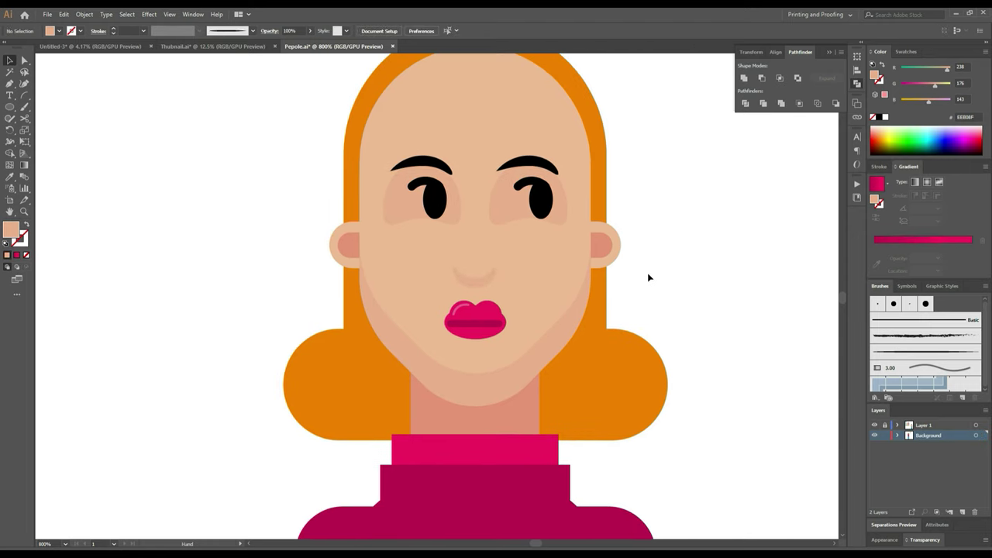
Step: Draw an ear-pink blush circle on the left cheek and copy it to the right cheek
{"action": "left_click", "coordinate": [9, 107]}
{"action": "scroll", "coordinate": [417, 267], "scroll_direction": "up", "scroll_amount": 1, "text": "alt"}
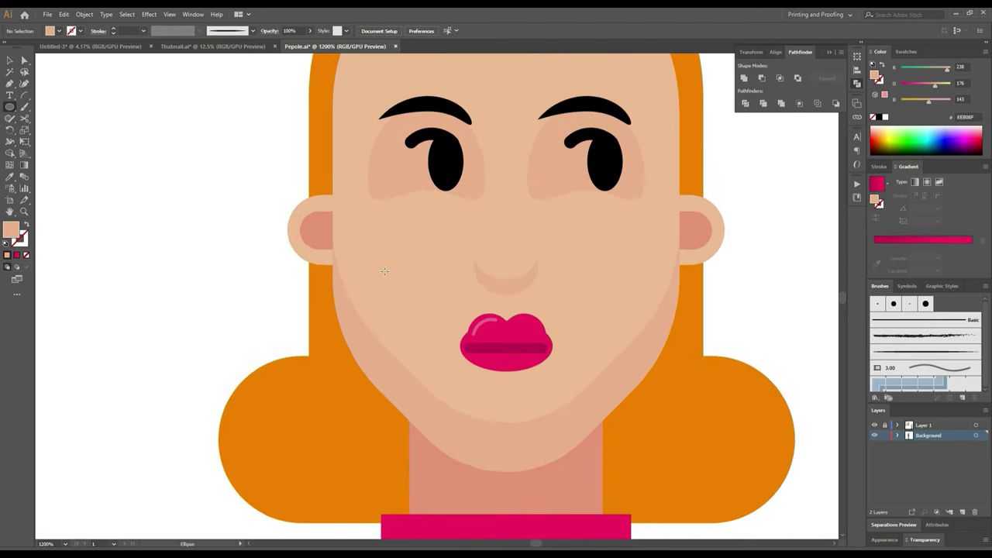
{"action": "left_click_drag", "start_coordinate": [384, 271], "coordinate": [429, 227]}
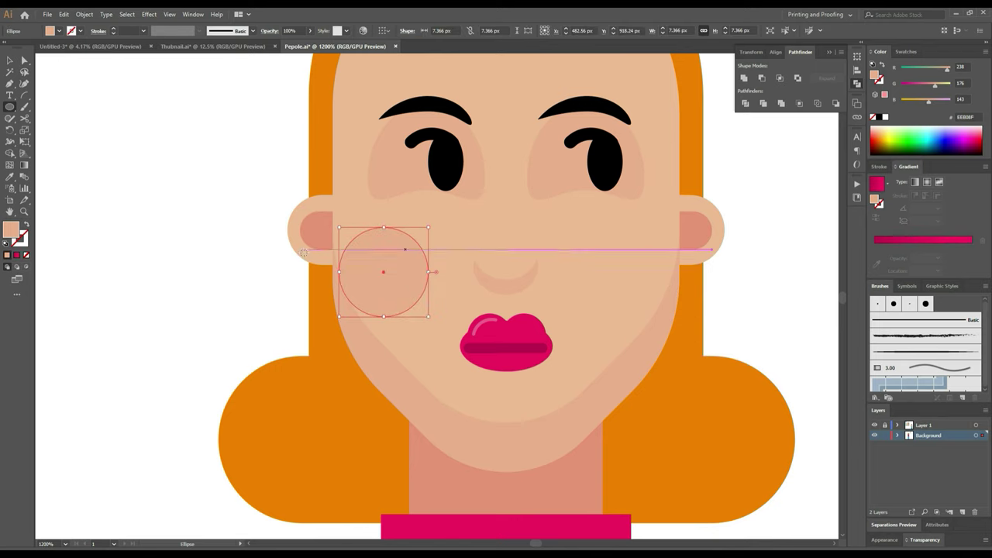
{"action": "left_click", "coordinate": [9, 176]}
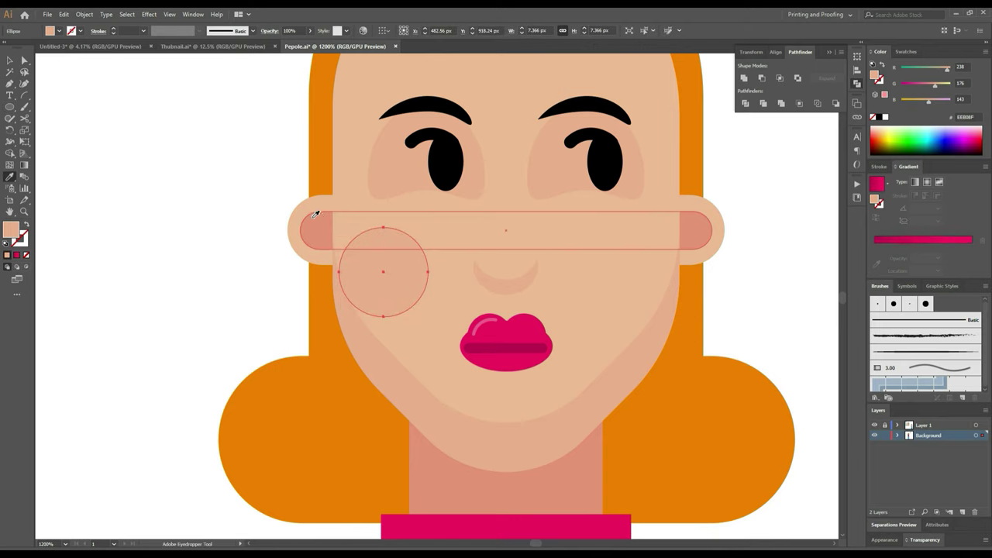
{"action": "left_click", "coordinate": [317, 218]}
{"action": "left_click", "coordinate": [9, 60]}
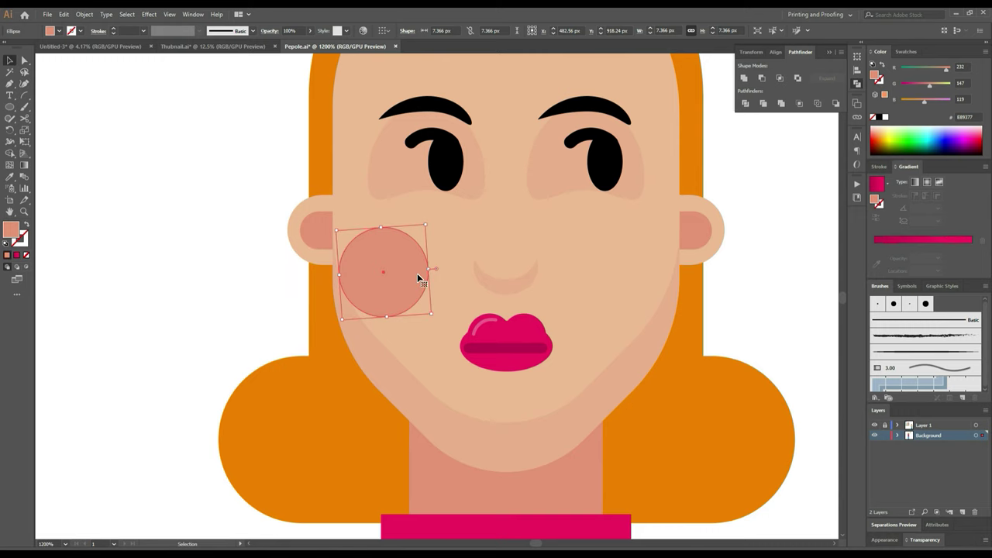
{"action": "mouse_move", "coordinate": [408, 274]}
{"action": "left_mouse_down"}
{"action": "mouse_move", "coordinate": [637, 282]}
{"action": "mouse_move", "coordinate": [638, 271]}
{"action": "left_mouse_up"}
Step: Recolour both cheek circles with the lighter pink swatch and deselect them
{"action": "scroll", "coordinate": [612, 272], "scroll_direction": "down", "scroll_amount": 4}
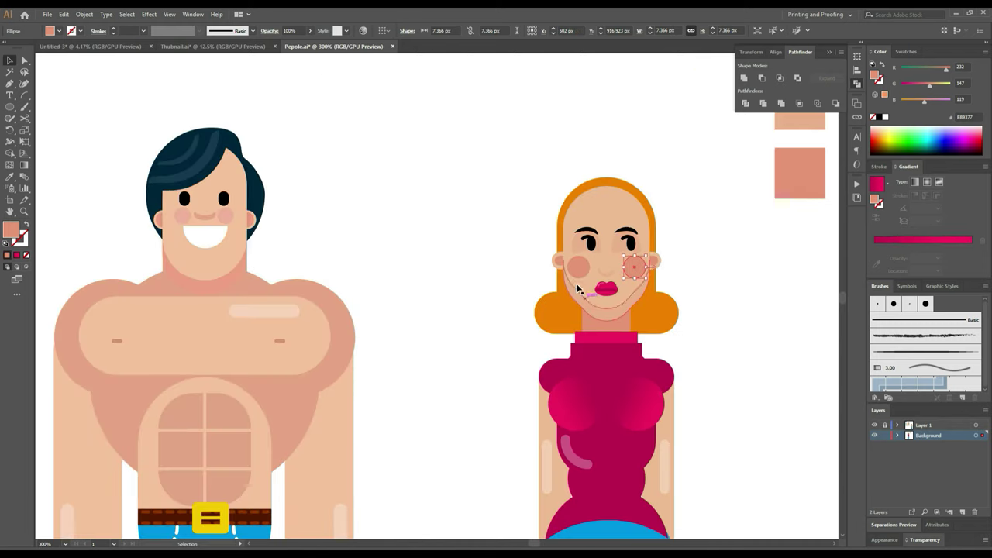
{"action": "scroll", "coordinate": [597, 269], "scroll_direction": "down", "scroll_amount": 3}
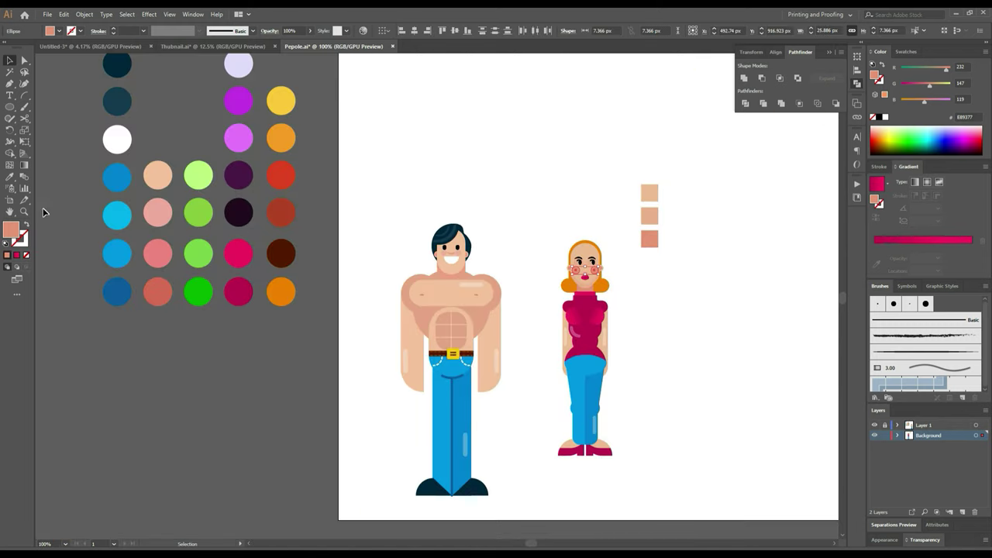
{"action": "left_click", "coordinate": [10, 177]}
{"action": "left_click", "coordinate": [164, 212]}
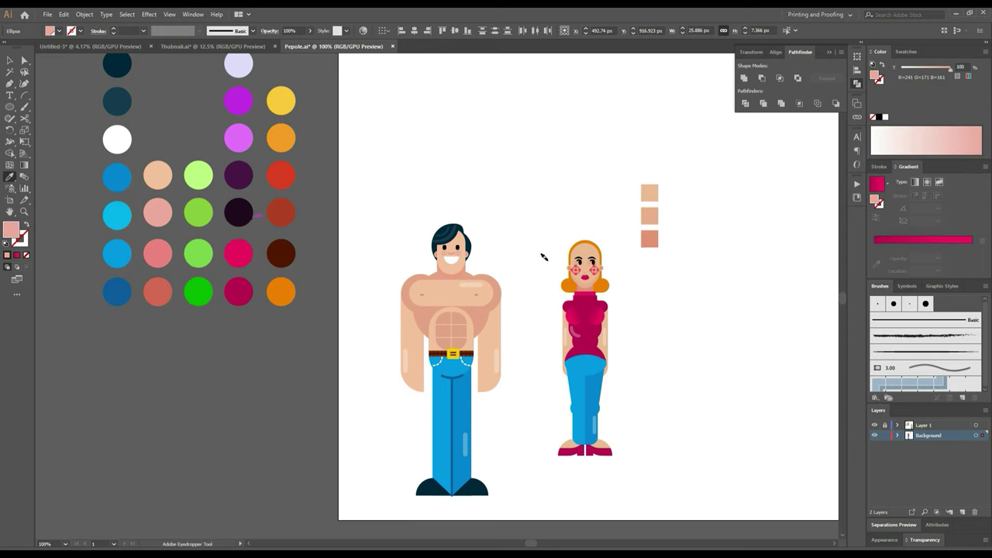
{"action": "scroll", "coordinate": [601, 270], "scroll_direction": "up", "scroll_amount": 3}
{"action": "scroll", "coordinate": [601, 269], "scroll_direction": "up", "scroll_amount": 2}
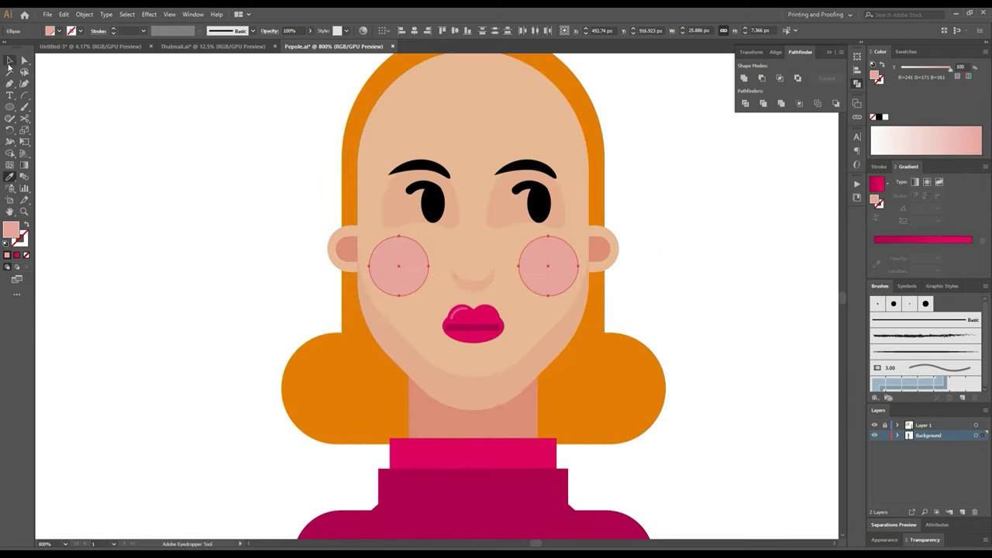
{"action": "left_click", "coordinate": [9, 60]}
{"action": "left_click", "coordinate": [118, 120]}
{"action": "scroll", "coordinate": [531, 145], "scroll_direction": "up", "scroll_amount": 3}
{"action": "scroll", "coordinate": [520, 217], "scroll_direction": "up", "scroll_amount": 1}
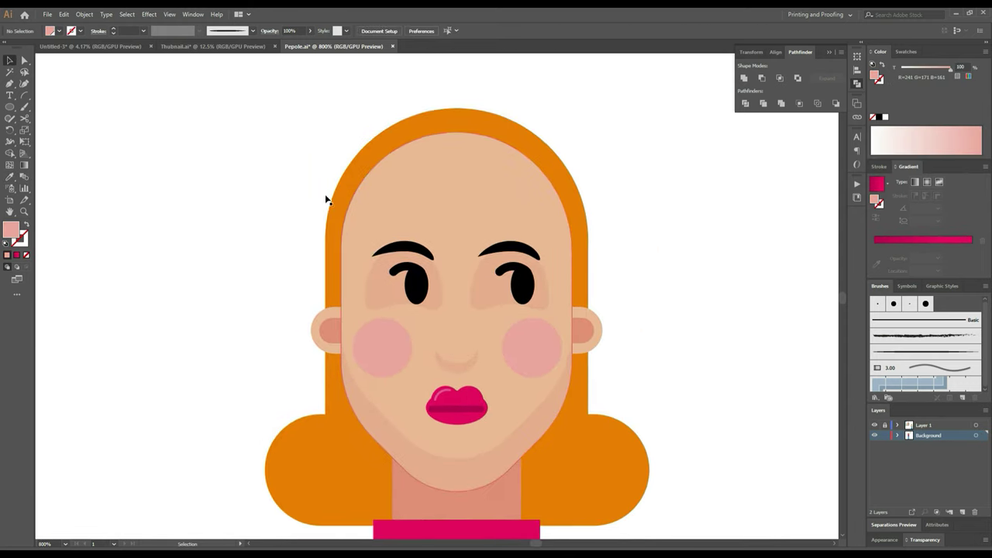
{"action": "left_click", "coordinate": [9, 107]}
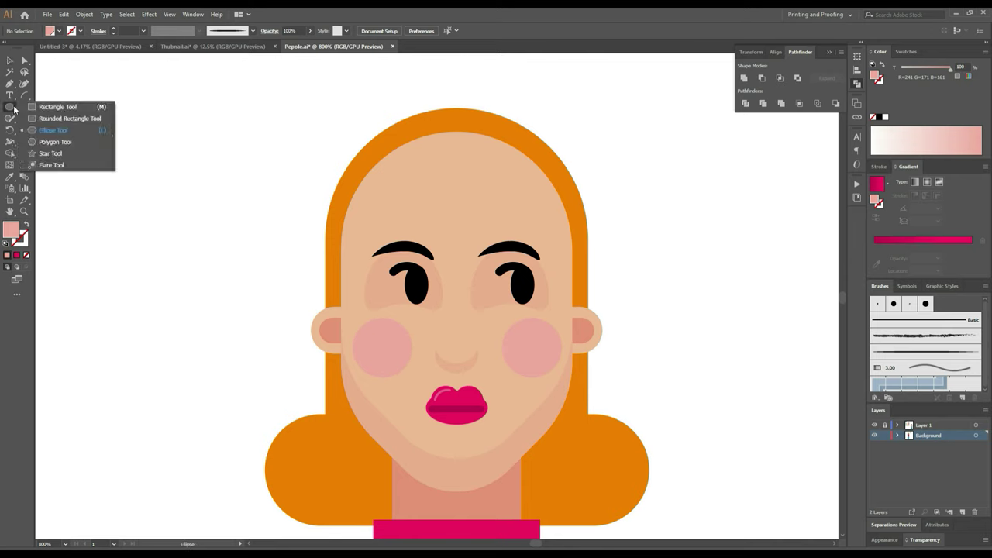
Step: Draw a rounded rectangle and move it over the top of the hair
{"action": "left_click", "coordinate": [70, 118]}
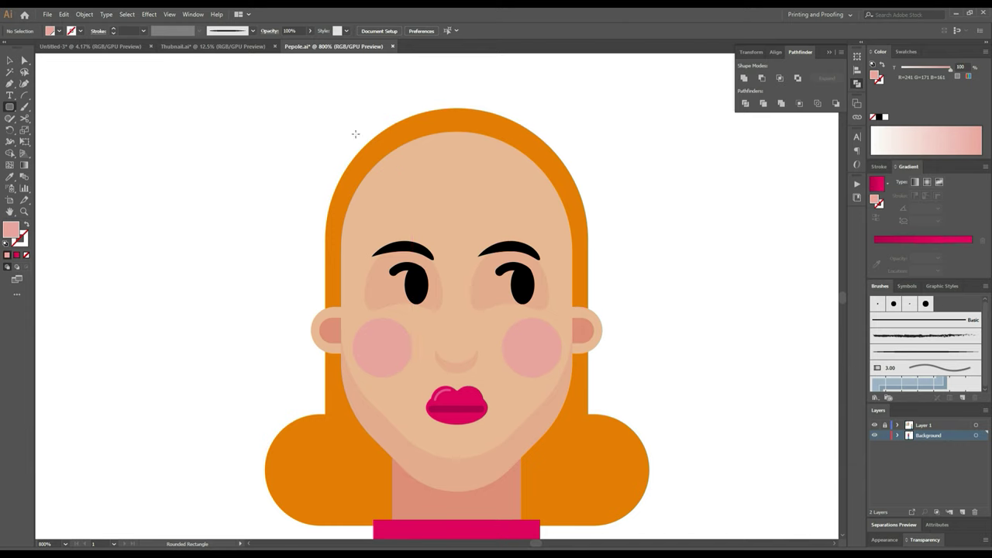
{"action": "left_click_drag", "start_coordinate": [287, 95], "coordinate": [539, 246]}
{"action": "left_click", "coordinate": [8, 62]}
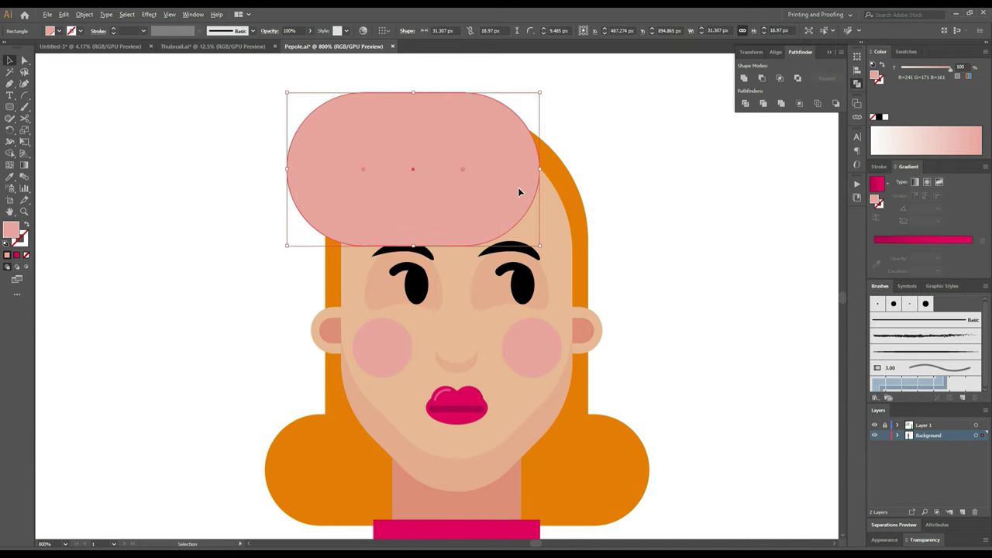
{"action": "scroll", "coordinate": [580, 214], "scroll_direction": "up", "scroll_amount": 3}
{"action": "scroll", "coordinate": [436, 204], "scroll_direction": "down", "scroll_amount": 3}
{"action": "left_click_drag", "start_coordinate": [357, 210], "coordinate": [395, 248]}
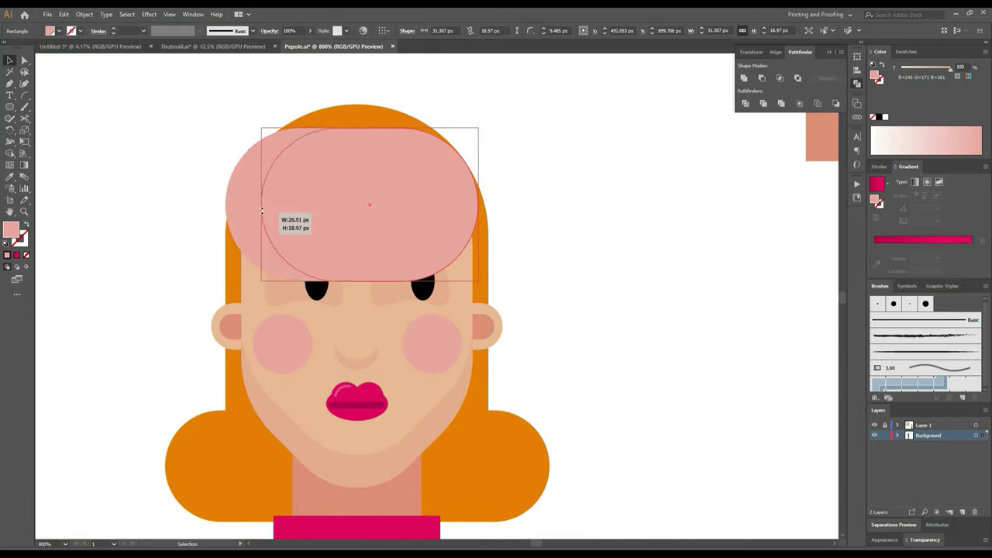
Step: Stretch the rounded rectangle into a large square over the face and fill it with the hair's orange
{"action": "left_click_drag", "start_coordinate": [225, 205], "coordinate": [324, 205]}
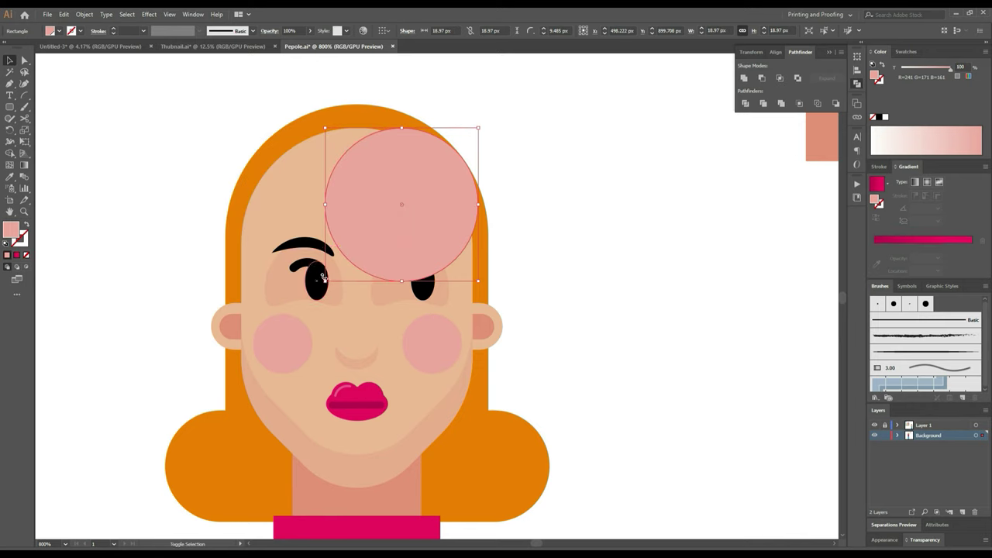
{"action": "mouse_move", "coordinate": [324, 281]}
{"action": "left_mouse_down"}
{"action": "mouse_move", "coordinate": [238, 333]}
{"action": "mouse_move", "coordinate": [324, 280]}
{"action": "left_mouse_up"}
{"action": "left_click_drag", "start_coordinate": [324, 280], "coordinate": [196, 357]}
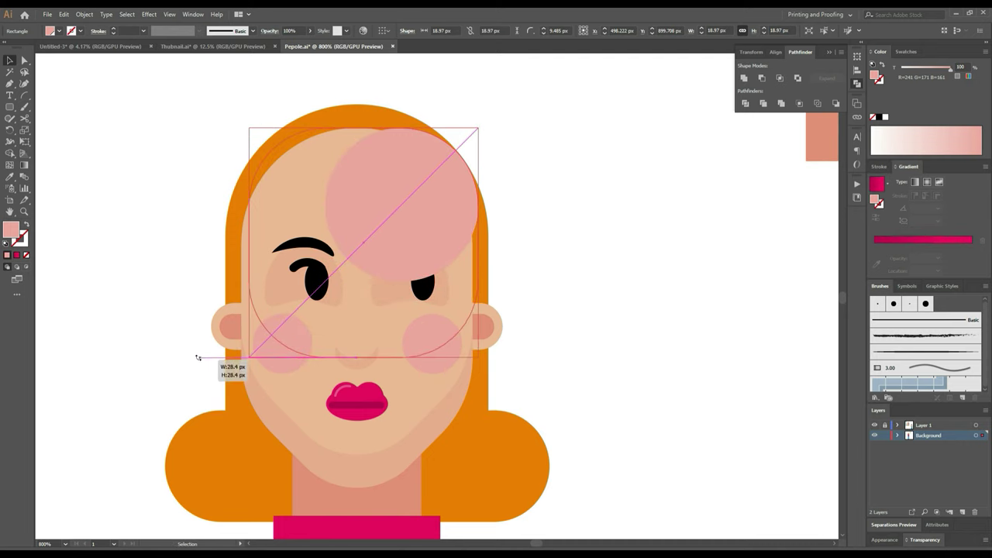
{"action": "left_click_drag", "start_coordinate": [196, 358], "coordinate": [154, 375]}
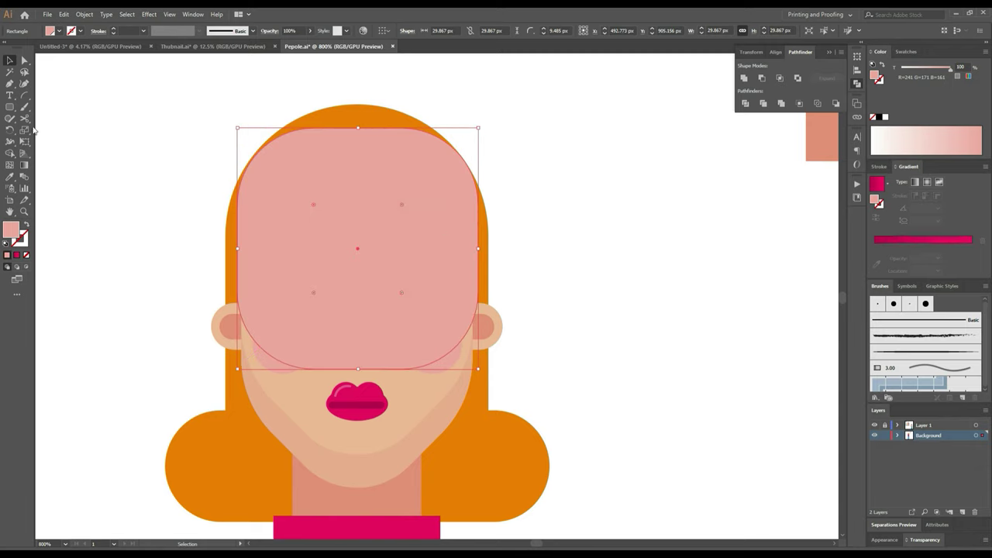
{"action": "left_click", "coordinate": [7, 178]}
{"action": "left_click", "coordinate": [359, 107]}
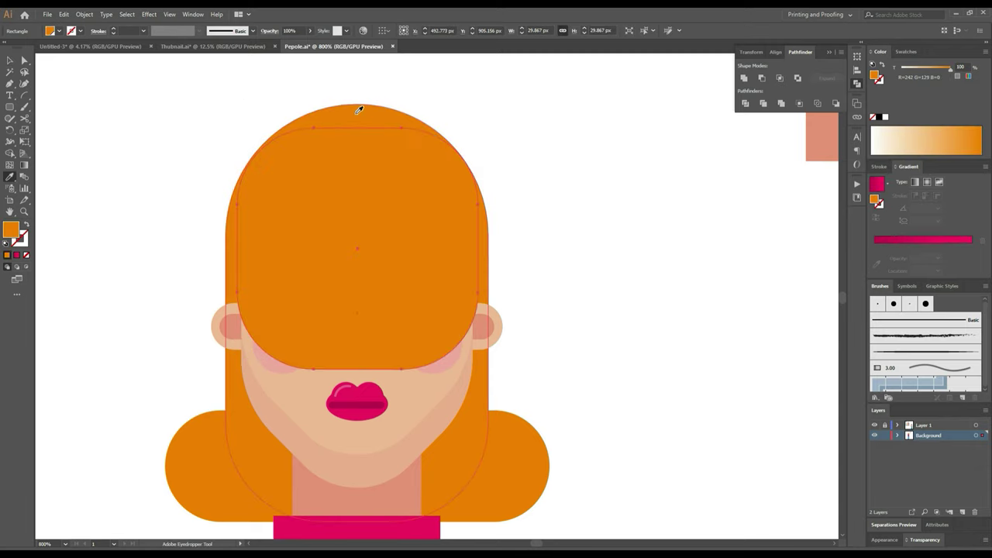
{"action": "left_click", "coordinate": [22, 60]}
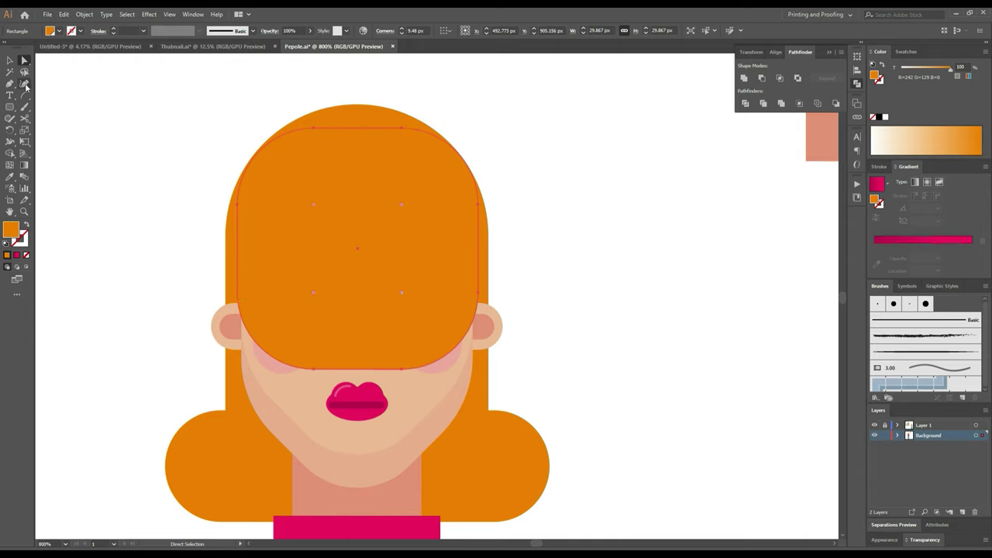
Step: Cut both sides of the woman's hair shape with Scissors and delete the lower piece covering her face
{"action": "left_click", "coordinate": [24, 118]}
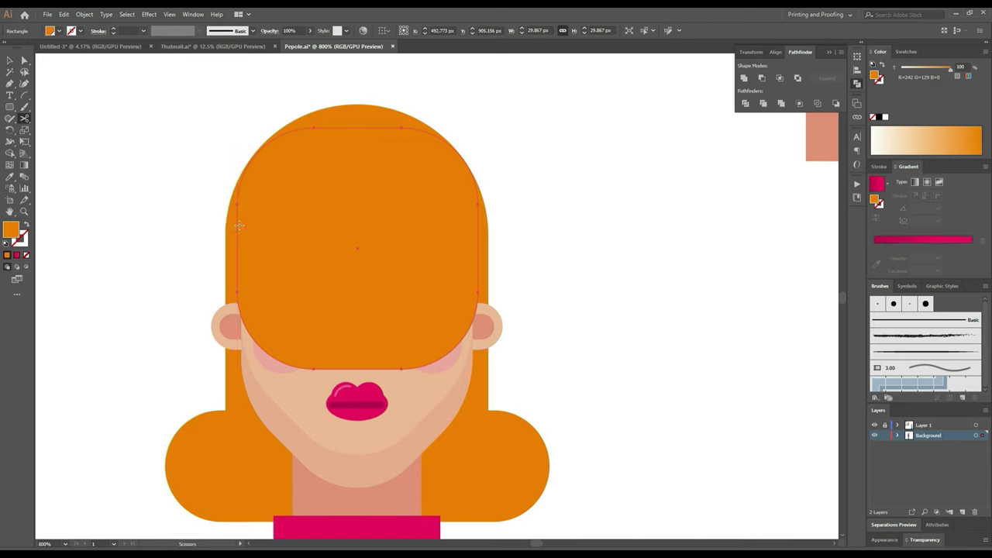
{"action": "left_click", "coordinate": [238, 225]}
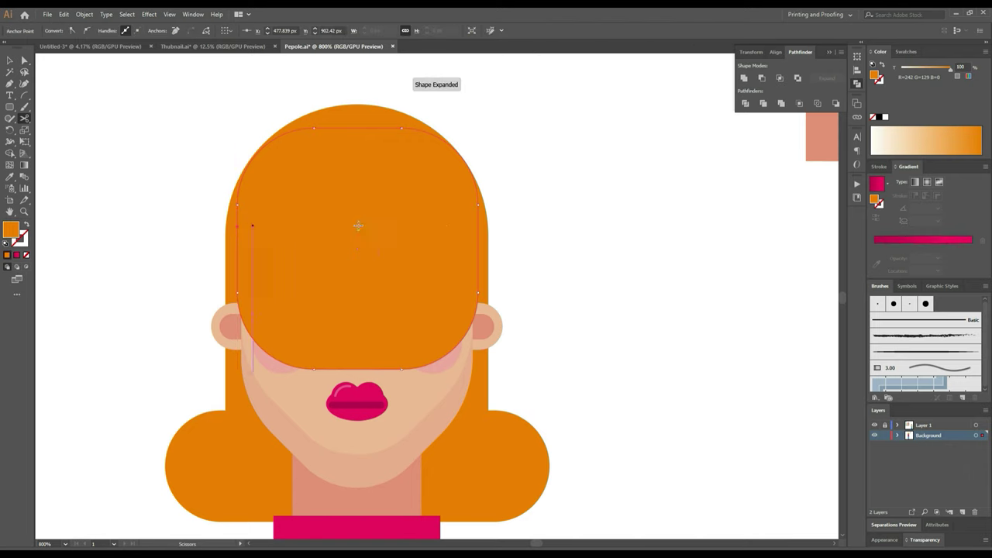
{"action": "left_click", "coordinate": [478, 226]}
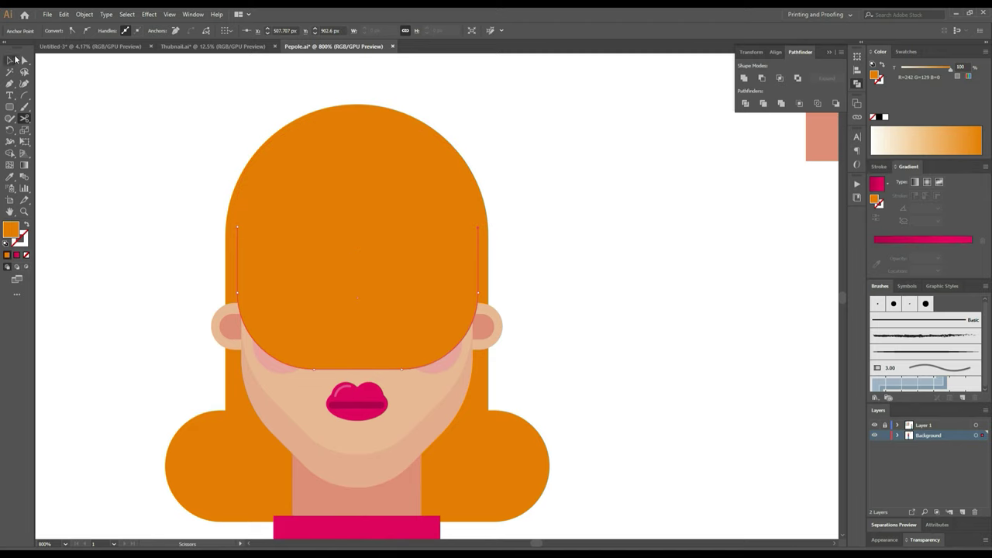
{"action": "left_click", "coordinate": [14, 59]}
{"action": "key", "text": "Delete"}
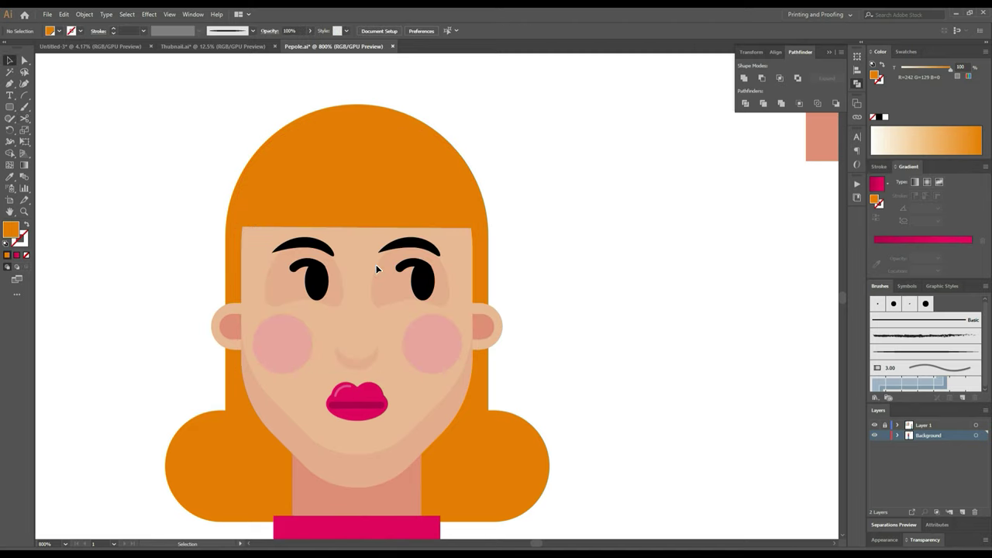
{"action": "scroll", "coordinate": [407, 186], "scroll_direction": "up", "scroll_amount": 2}
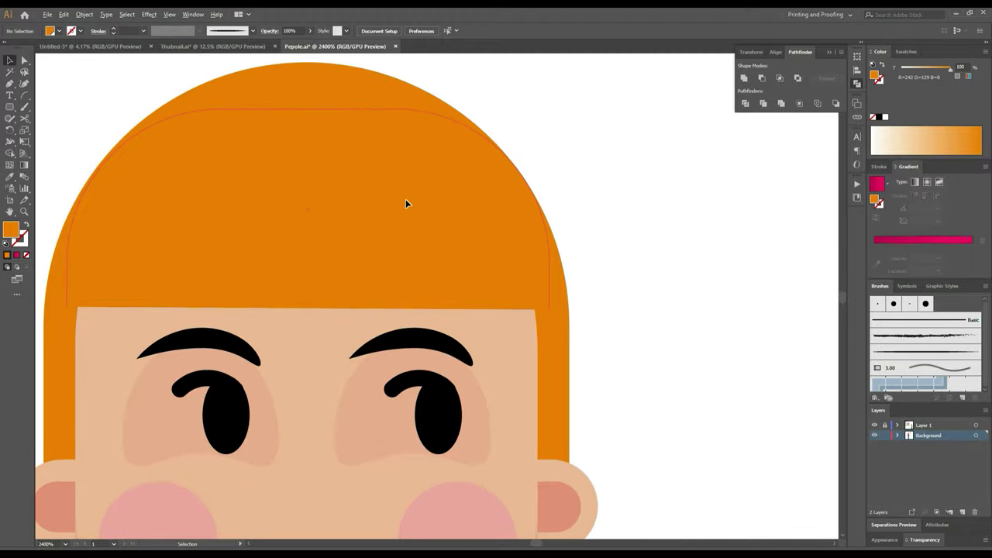
{"action": "scroll", "coordinate": [389, 228], "scroll_direction": "down", "scroll_amount": 1}
Step: Tighten the rounded upper corners of the remaining orange bangs
{"action": "left_click", "coordinate": [396, 254]}
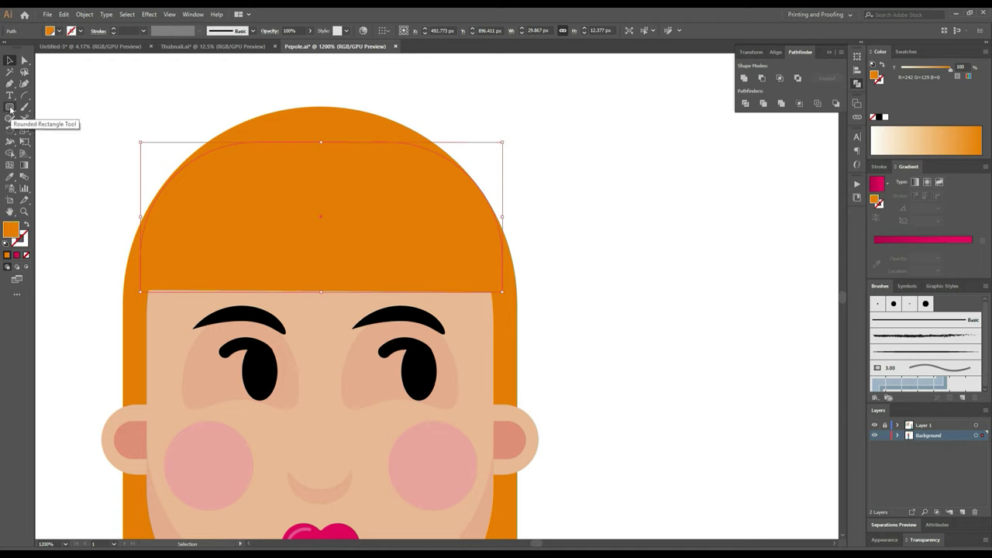
{"action": "left_click", "coordinate": [11, 108]}
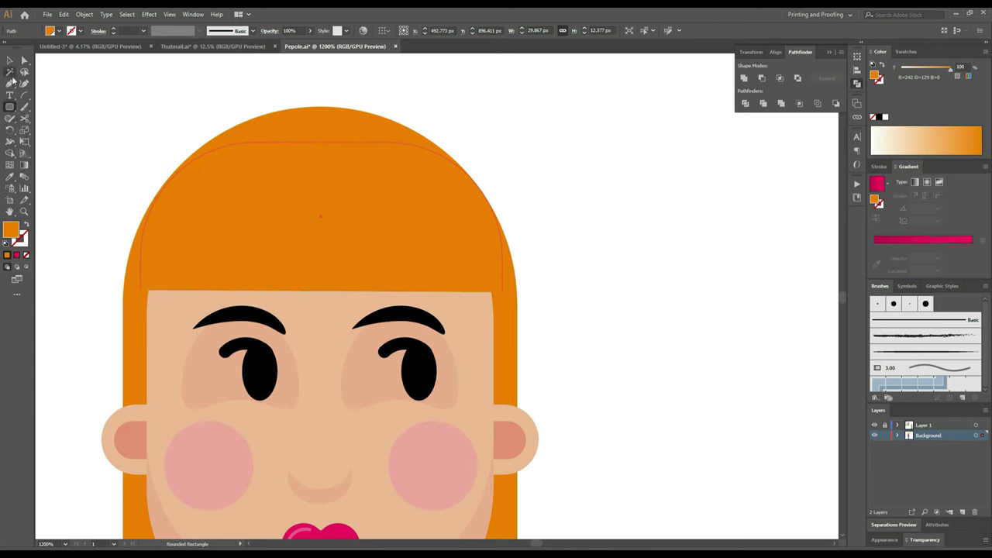
{"action": "left_click", "coordinate": [24, 59]}
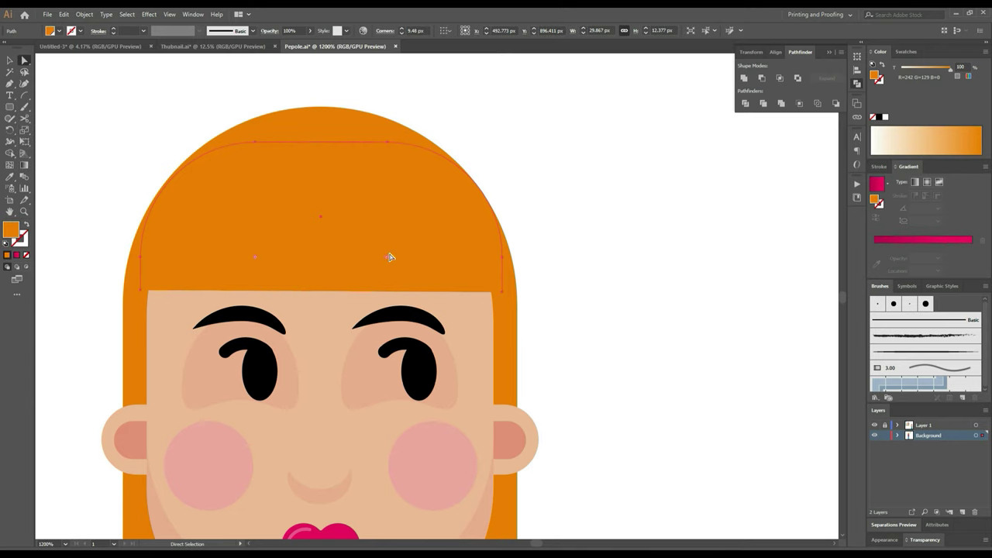
{"action": "left_click_drag", "start_coordinate": [389, 259], "coordinate": [467, 202]}
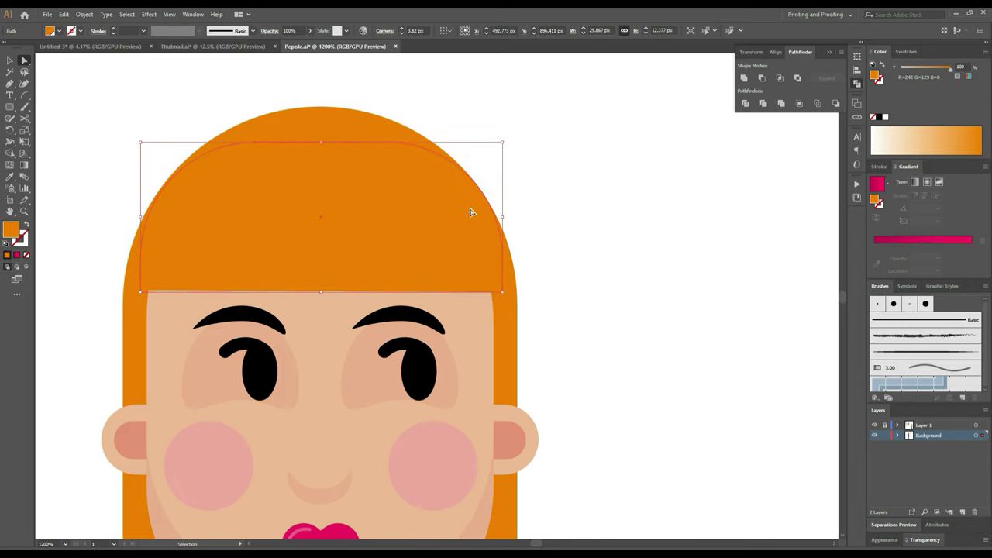
{"action": "left_click", "coordinate": [646, 207]}
{"action": "scroll", "coordinate": [629, 253], "scroll_direction": "down", "scroll_amount": 3}
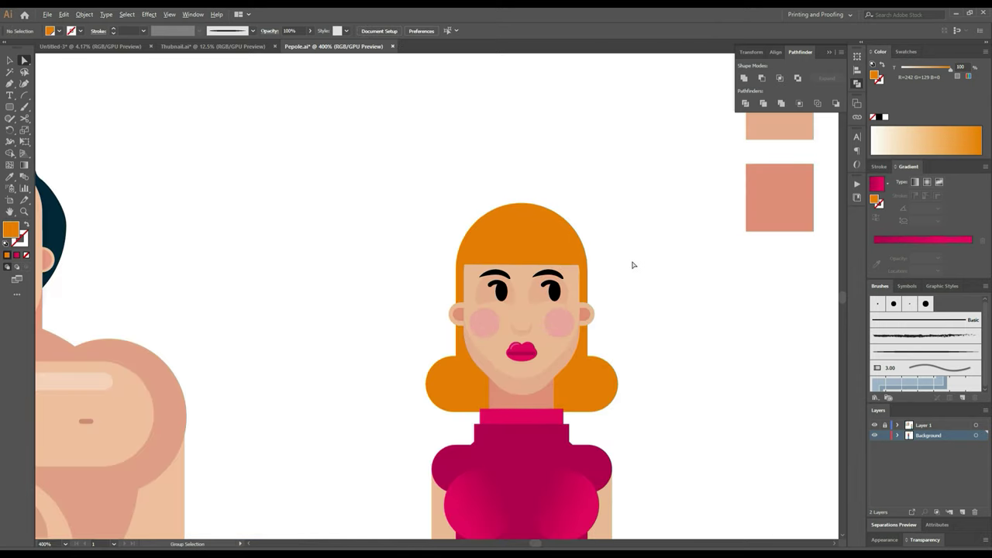
{"action": "scroll", "coordinate": [632, 265], "scroll_direction": "down", "scroll_amount": 2}
{"action": "left_click", "coordinate": [577, 253]}
Step: Send the selection to the back and draw a small rounded rectangle on the woman's head
{"action": "key", "text": "ctrl+shift+bracketleft"}
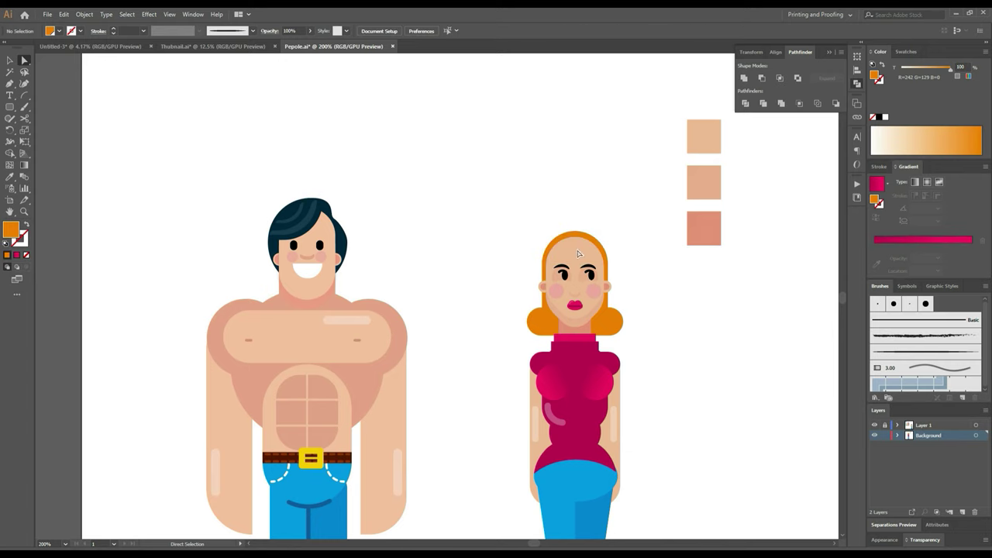
{"action": "left_click", "coordinate": [330, 185]}
{"action": "left_click", "coordinate": [10, 109]}
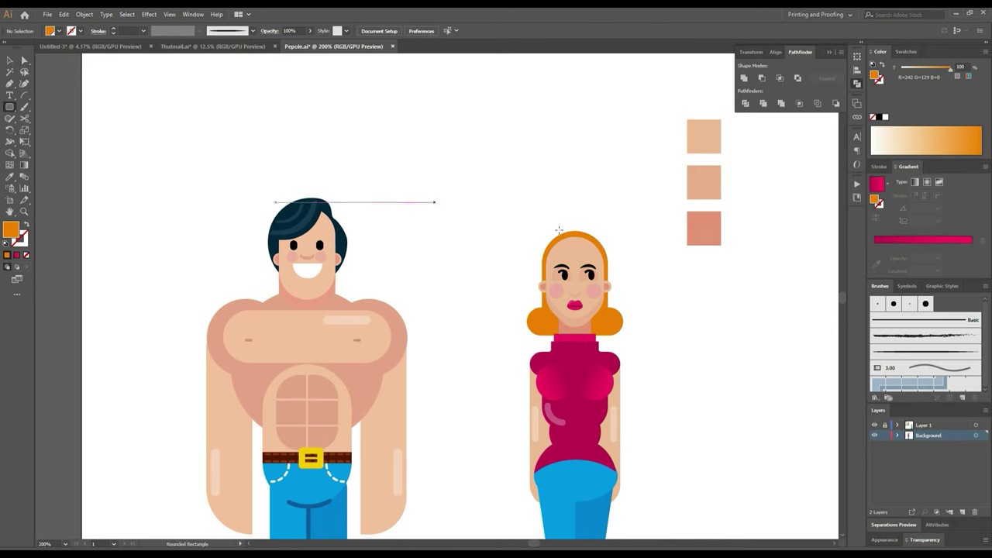
{"action": "scroll", "coordinate": [552, 205], "scroll_direction": "up", "scroll_amount": 1}
{"action": "scroll", "coordinate": [551, 205], "scroll_direction": "up", "scroll_amount": 1}
{"action": "mouse_move", "coordinate": [535, 266]}
{"action": "left_mouse_down"}
{"action": "mouse_move", "coordinate": [573, 304]}
{"action": "mouse_move", "coordinate": [646, 326]}
{"action": "left_mouse_up"}
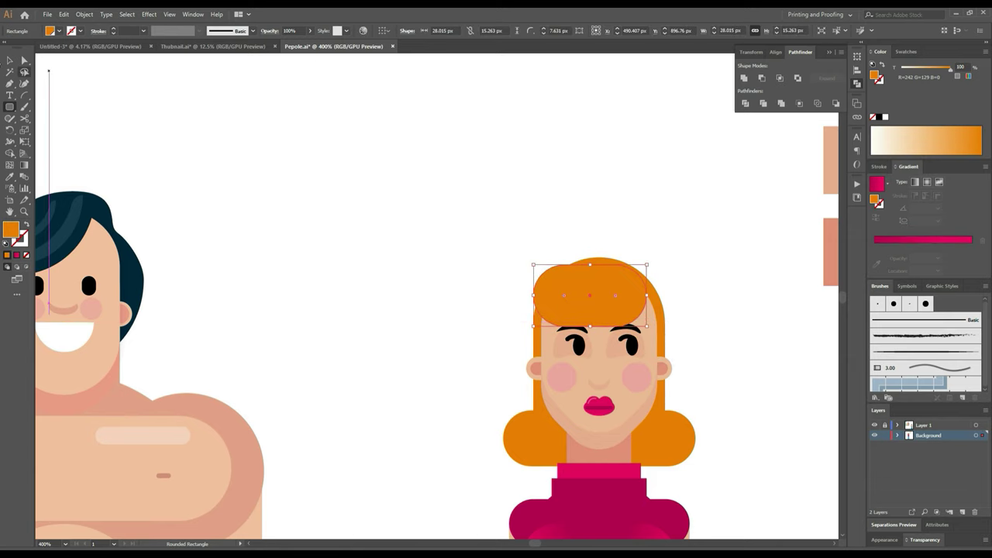
Step: Narrow, shorten and position the new orange tuft on top of her head
{"action": "left_click", "coordinate": [9, 61]}
{"action": "scroll", "coordinate": [609, 210], "scroll_direction": "up", "scroll_amount": 2}
{"action": "mouse_move", "coordinate": [639, 394]}
{"action": "left_mouse_down"}
{"action": "mouse_move", "coordinate": [655, 385]}
{"action": "mouse_move", "coordinate": [652, 394]}
{"action": "left_mouse_up"}
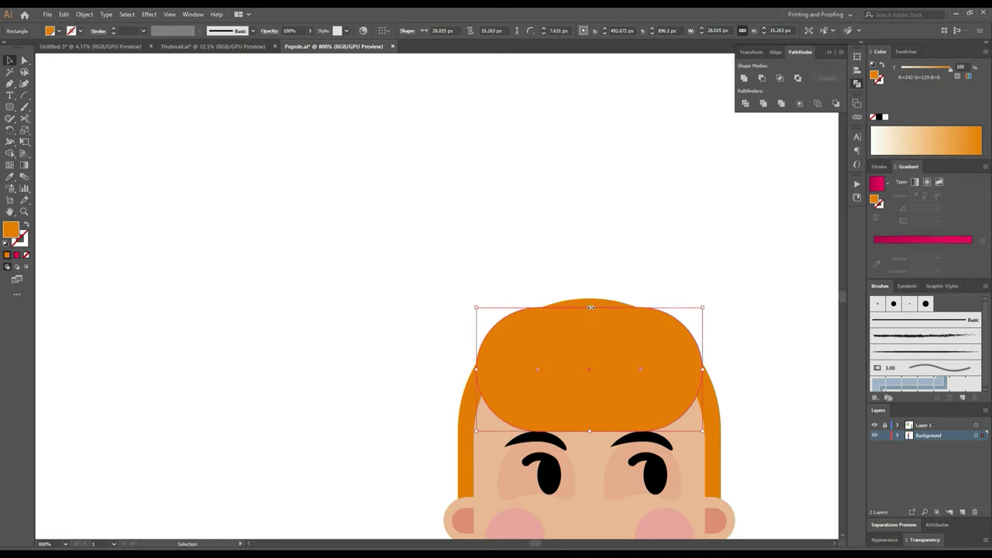
{"action": "left_click_drag", "start_coordinate": [591, 307], "coordinate": [592, 348]}
{"action": "mouse_move", "coordinate": [703, 430]}
{"action": "left_mouse_down"}
{"action": "mouse_move", "coordinate": [673, 404]}
{"action": "mouse_move", "coordinate": [666, 419]}
{"action": "left_mouse_up"}
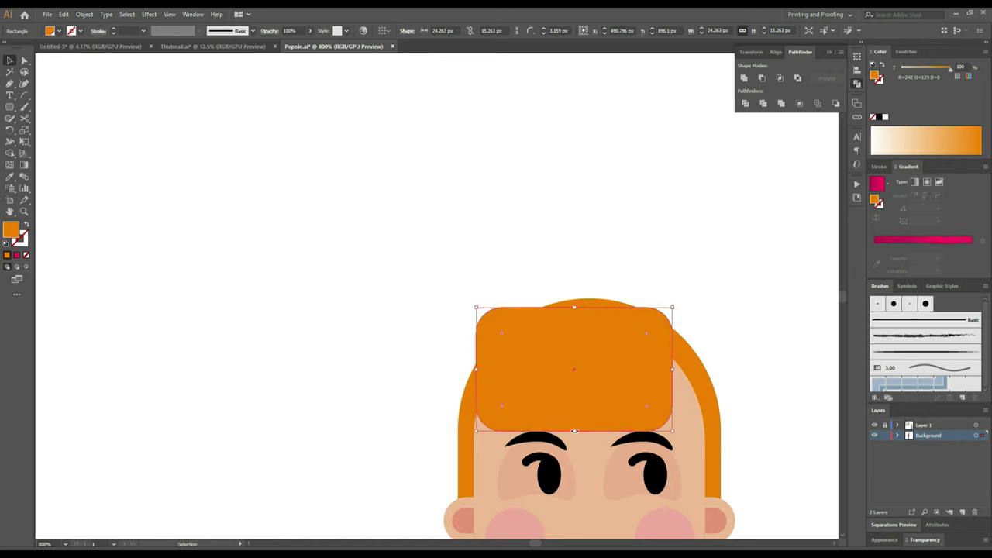
{"action": "mouse_move", "coordinate": [574, 431]}
{"action": "left_mouse_down"}
{"action": "mouse_move", "coordinate": [574, 403]}
{"action": "mouse_move", "coordinate": [596, 389]}
{"action": "left_mouse_up"}
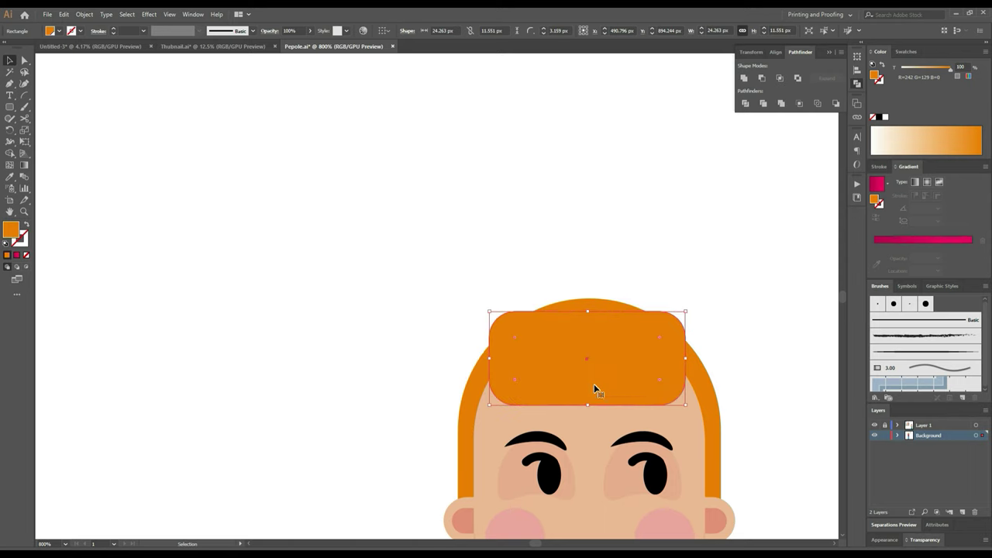
Step: Recentre the view on the woman and select her face group
{"action": "left_click", "coordinate": [734, 289]}
{"action": "scroll", "coordinate": [736, 293], "scroll_direction": "down", "scroll_amount": 2, "text": "alt"}
{"action": "left_click_drag", "start_coordinate": [786, 340], "coordinate": [669, 265]}
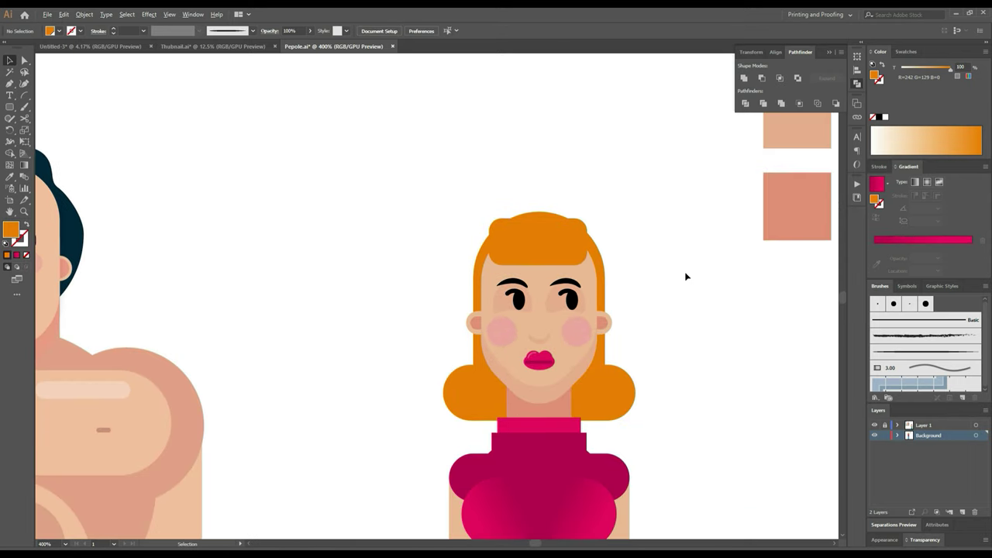
{"action": "scroll", "coordinate": [719, 294], "scroll_direction": "down", "scroll_amount": 3, "text": "alt"}
{"action": "scroll", "coordinate": [711, 313], "scroll_direction": "up", "scroll_amount": 3, "text": "alt"}
{"action": "scroll", "coordinate": [562, 264], "scroll_direction": "up", "scroll_amount": 2, "text": "alt"}
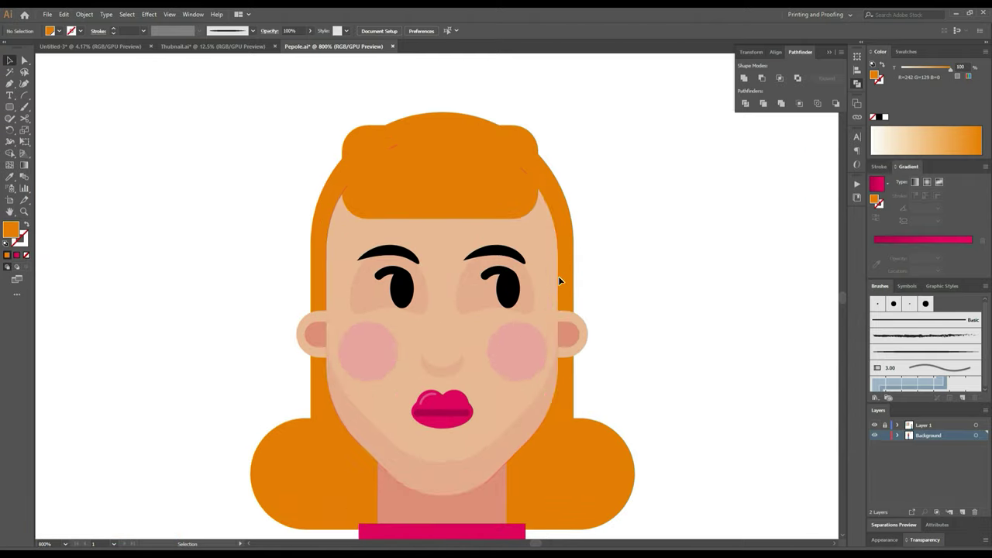
{"action": "scroll", "coordinate": [655, 287], "scroll_direction": "down", "scroll_amount": 2, "text": "alt"}
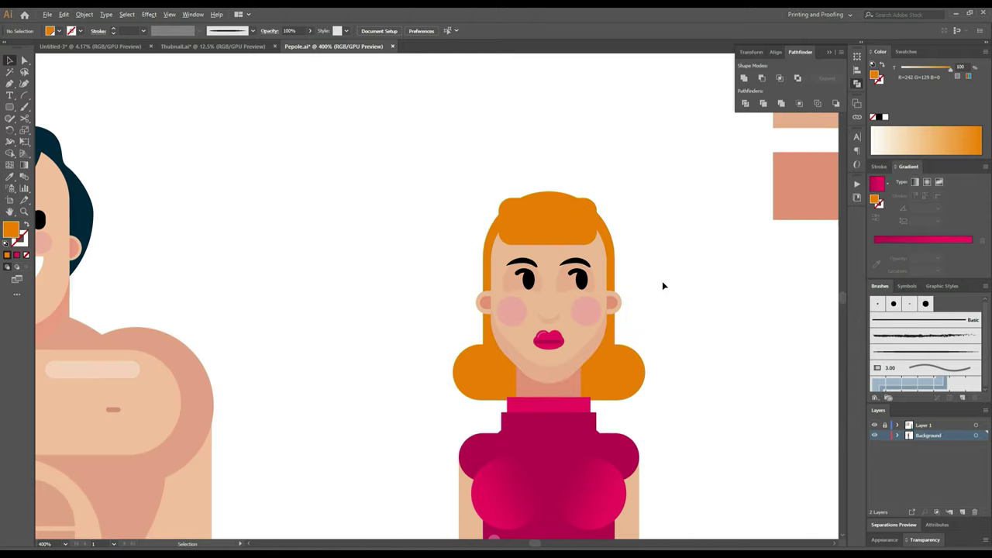
{"action": "scroll", "coordinate": [662, 280], "scroll_direction": "down", "scroll_amount": 1, "text": "alt"}
{"action": "scroll", "coordinate": [635, 279], "scroll_direction": "up", "scroll_amount": 4, "text": "alt"}
{"action": "left_click", "coordinate": [568, 286]}
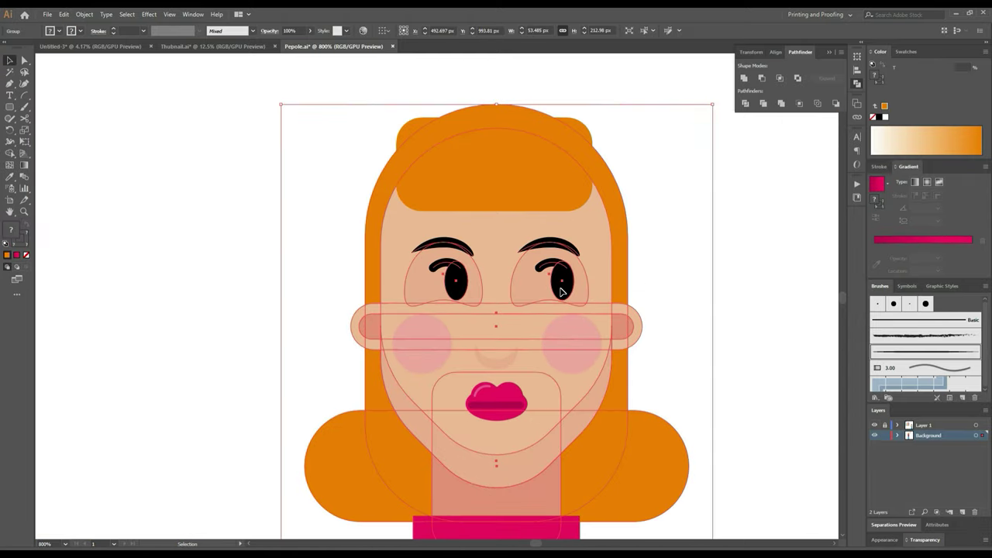
Step: Isolate down through the nested face groups and select both eyes
{"action": "double_click", "coordinate": [565, 287]}
{"action": "left_click", "coordinate": [565, 287]}
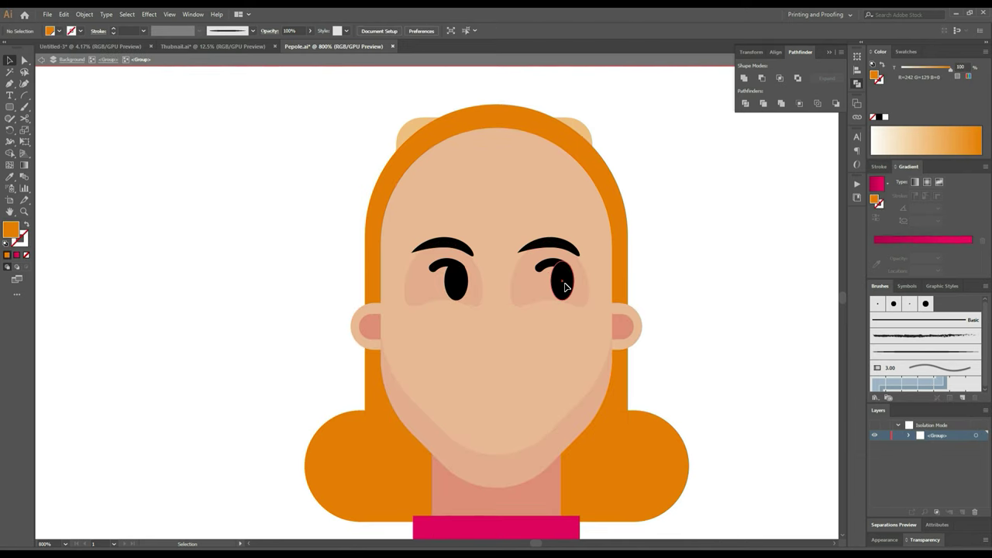
{"action": "double_click", "coordinate": [565, 286]}
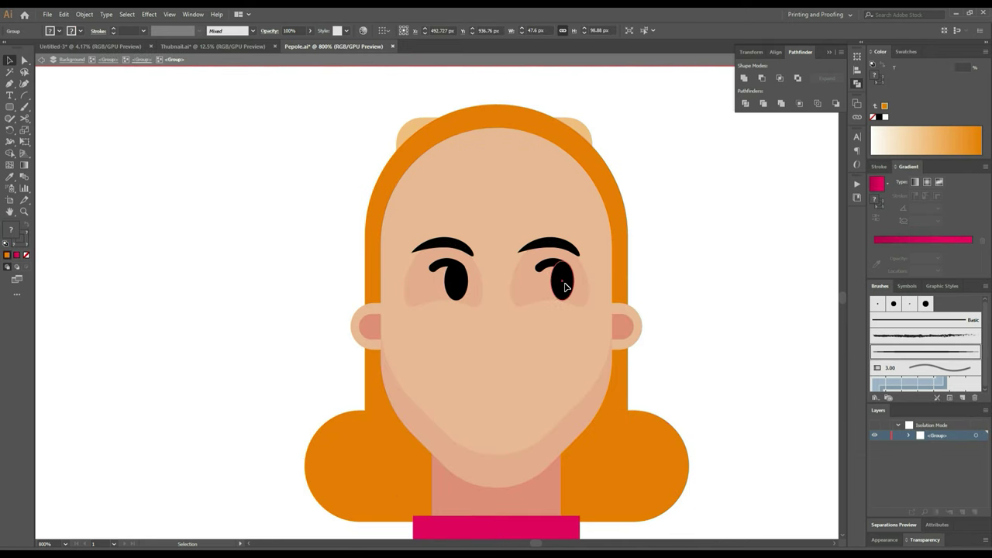
{"action": "left_click", "coordinate": [555, 280]}
{"action": "double_click", "coordinate": [555, 281]}
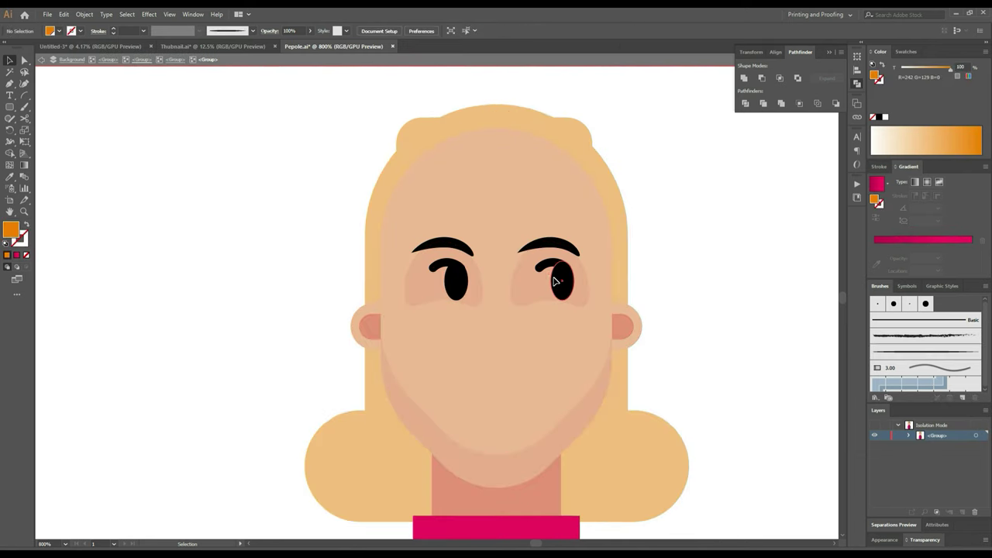
{"action": "left_click", "coordinate": [555, 281]}
{"action": "double_click", "coordinate": [555, 281]}
{"action": "left_click", "coordinate": [555, 280]}
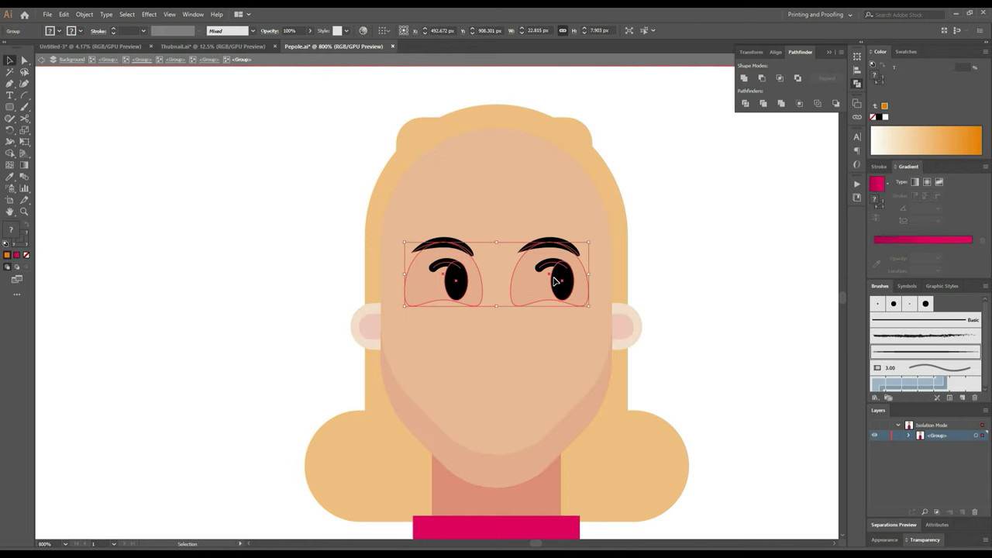
Step: Reflect the eyes horizontally via Transform > Reflect and exit Isolation Mode
{"action": "right_click", "coordinate": [555, 280]}
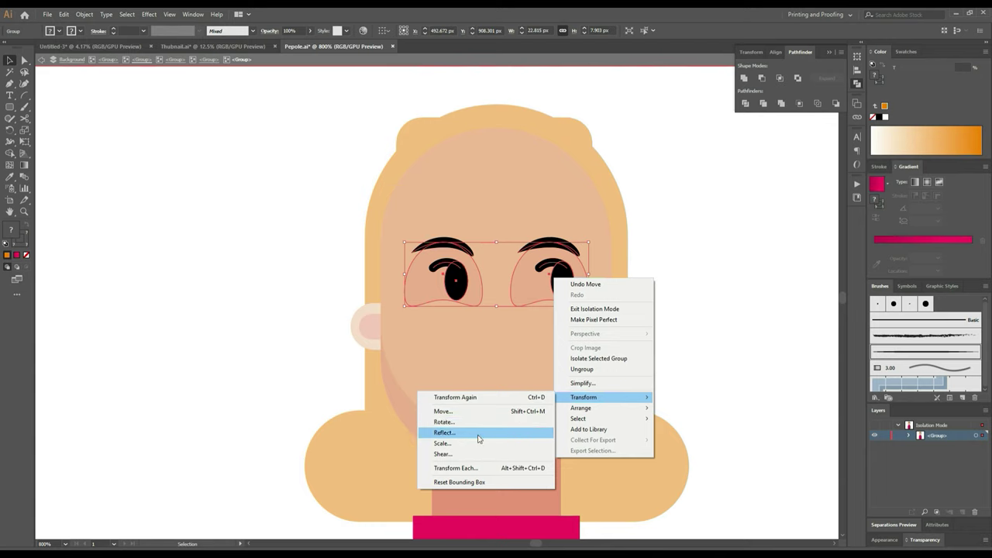
{"action": "left_click", "coordinate": [475, 434]}
{"action": "left_click", "coordinate": [498, 343]}
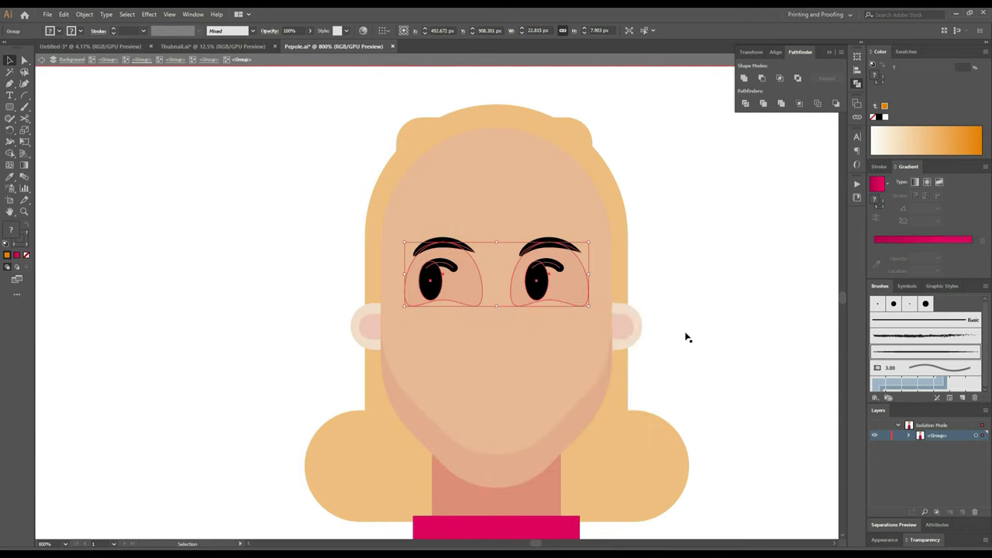
{"action": "left_click", "coordinate": [687, 336]}
{"action": "double_click", "coordinate": [687, 337]}
{"action": "scroll", "coordinate": [686, 336], "scroll_direction": "down", "scroll_amount": 5}
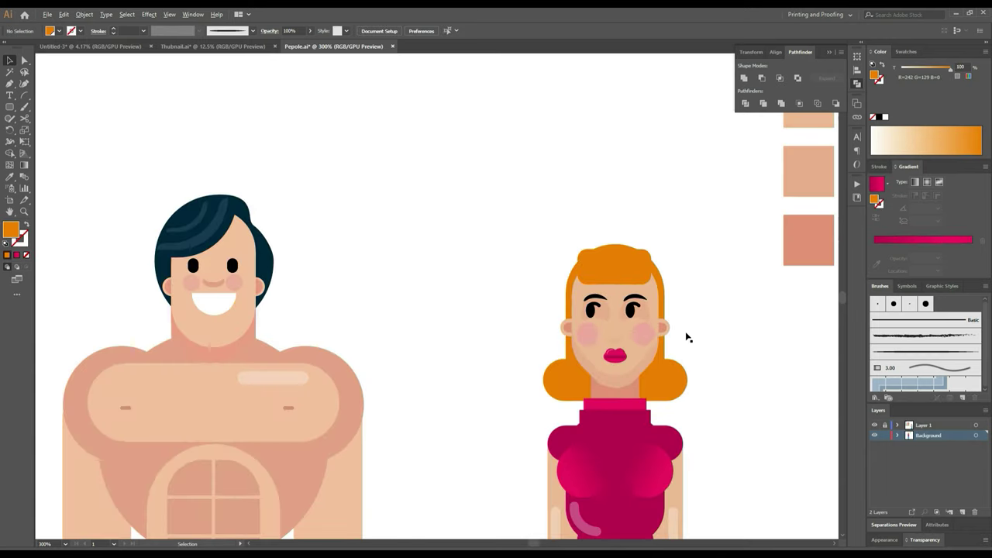
{"action": "scroll", "coordinate": [611, 197], "scroll_direction": "up", "scroll_amount": 1}
{"action": "scroll", "coordinate": [643, 237], "scroll_direction": "down", "scroll_amount": 2}
{"action": "left_click_drag", "start_coordinate": [644, 242], "coordinate": [575, 229]}
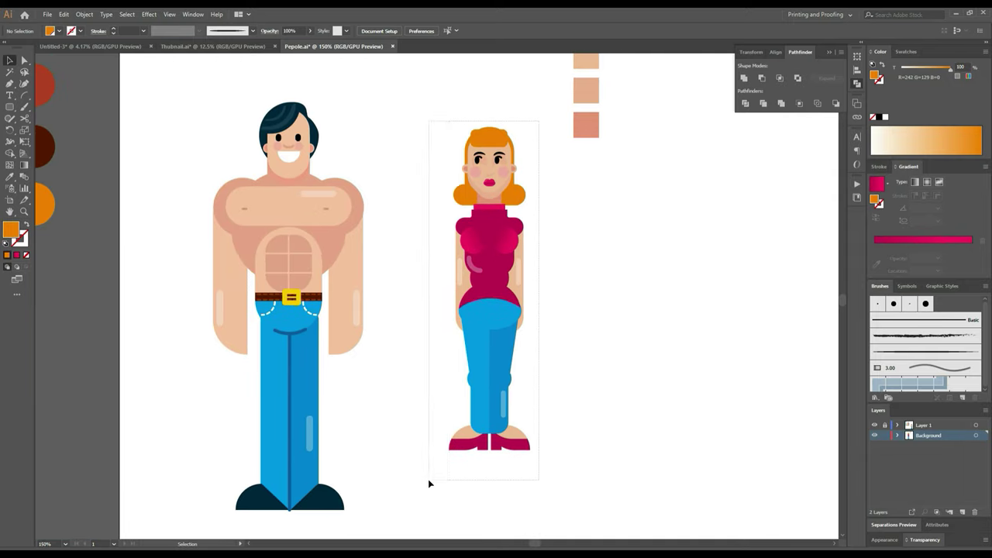
{"action": "left_click_drag", "start_coordinate": [541, 124], "coordinate": [428, 478]}
{"action": "left_click_drag", "start_coordinate": [487, 337], "coordinate": [422, 396]}
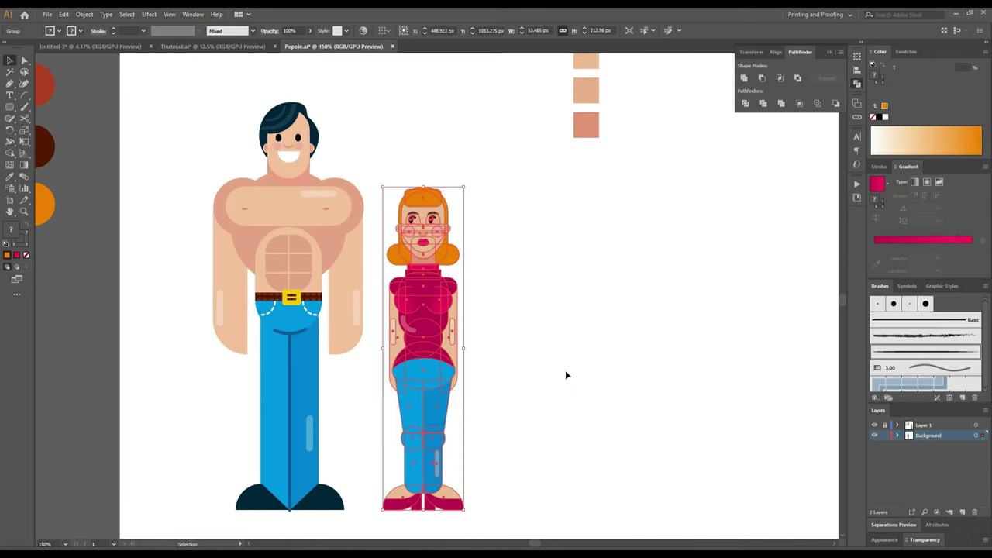
{"action": "left_click", "coordinate": [586, 364]}
{"action": "left_click_drag", "start_coordinate": [618, 359], "coordinate": [556, 359]}
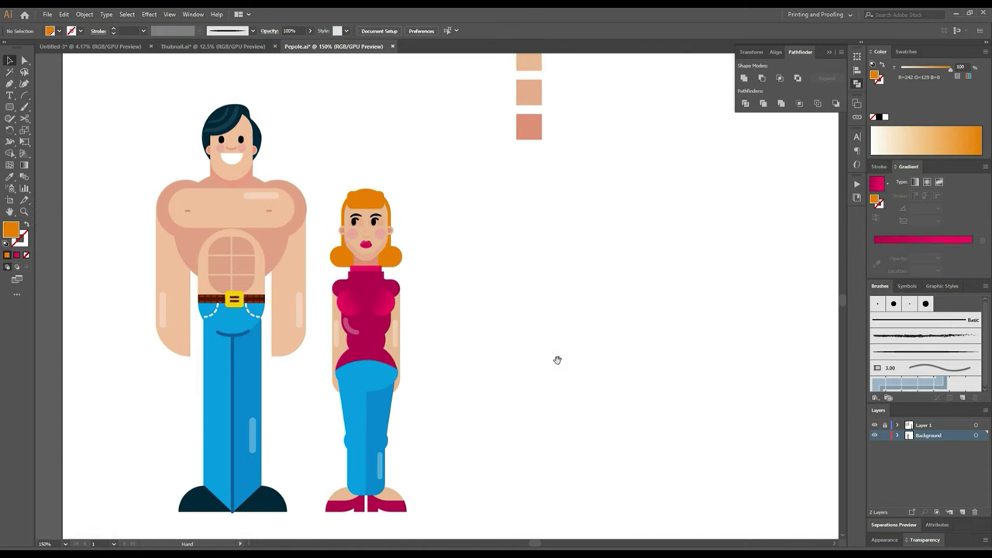
{"action": "scroll", "coordinate": [559, 348], "scroll_direction": "down", "scroll_amount": 1}
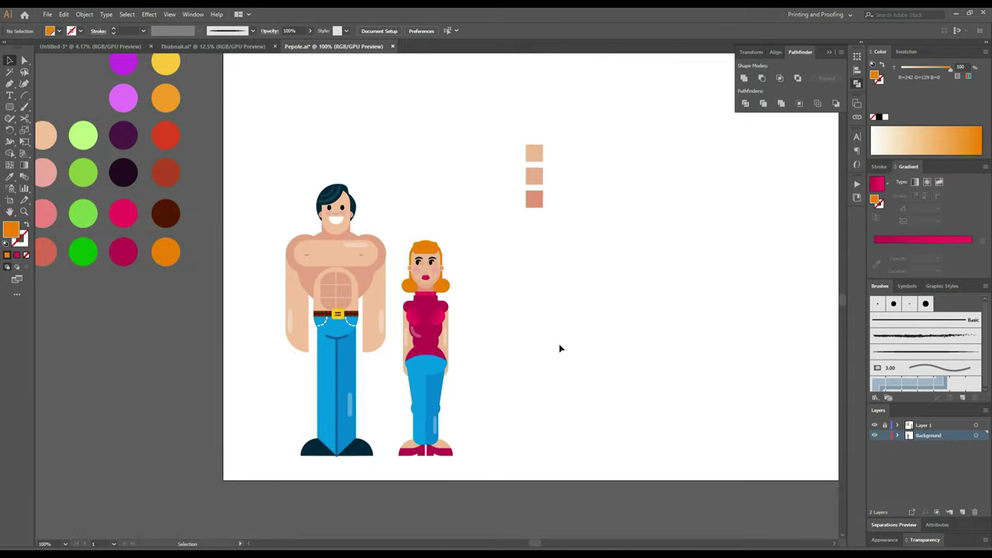
{"action": "left_click_drag", "start_coordinate": [607, 364], "coordinate": [555, 361]}
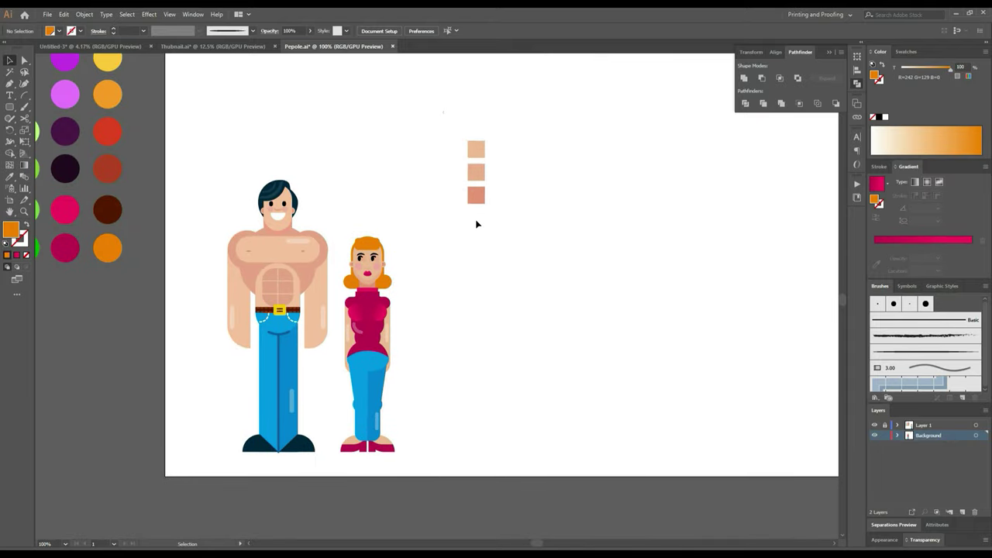
{"action": "left_click_drag", "start_coordinate": [442, 111], "coordinate": [532, 255]}
{"action": "left_click_drag", "start_coordinate": [481, 197], "coordinate": [159, 172]}
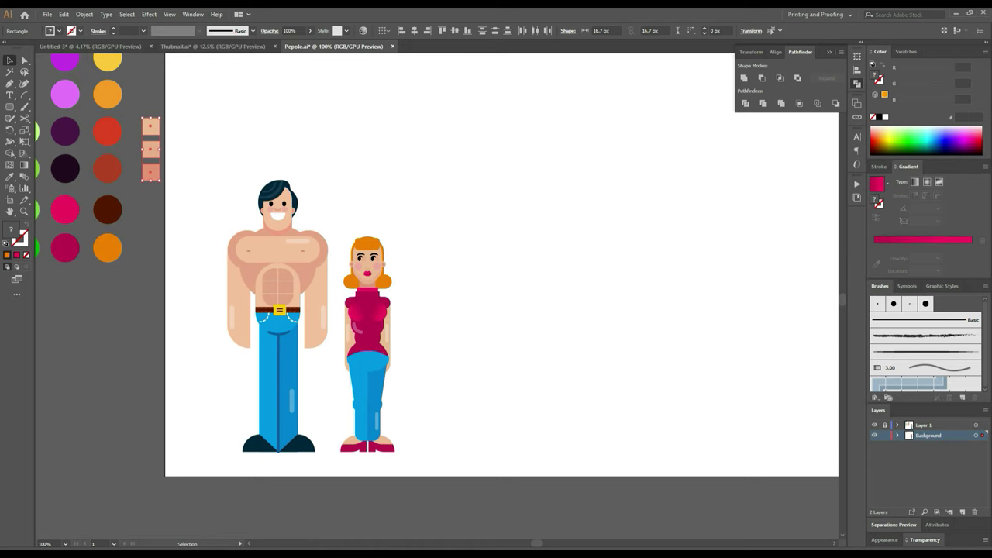
{"action": "scroll", "coordinate": [437, 447], "scroll_direction": "up", "scroll_amount": 2}
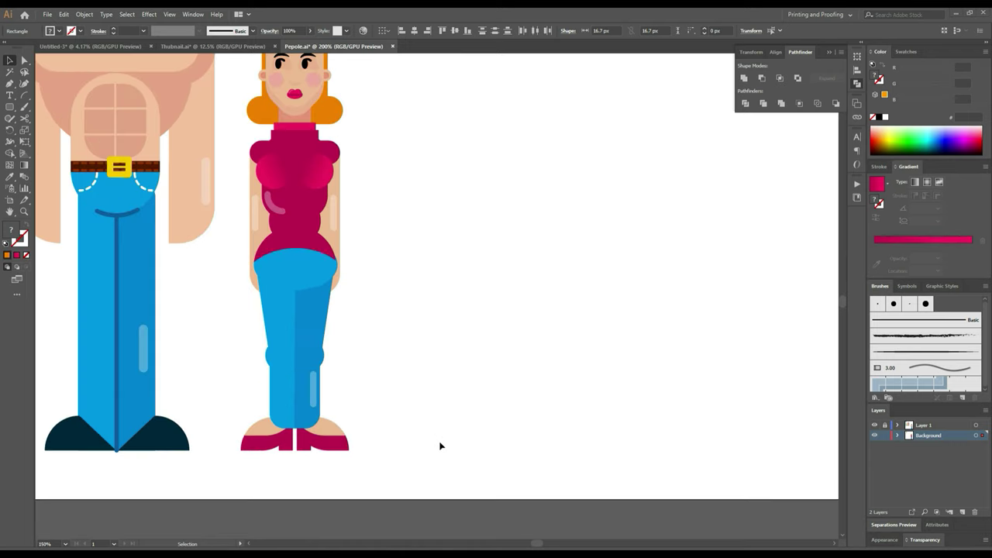
{"action": "scroll", "coordinate": [547, 312], "scroll_direction": "up", "scroll_amount": 1}
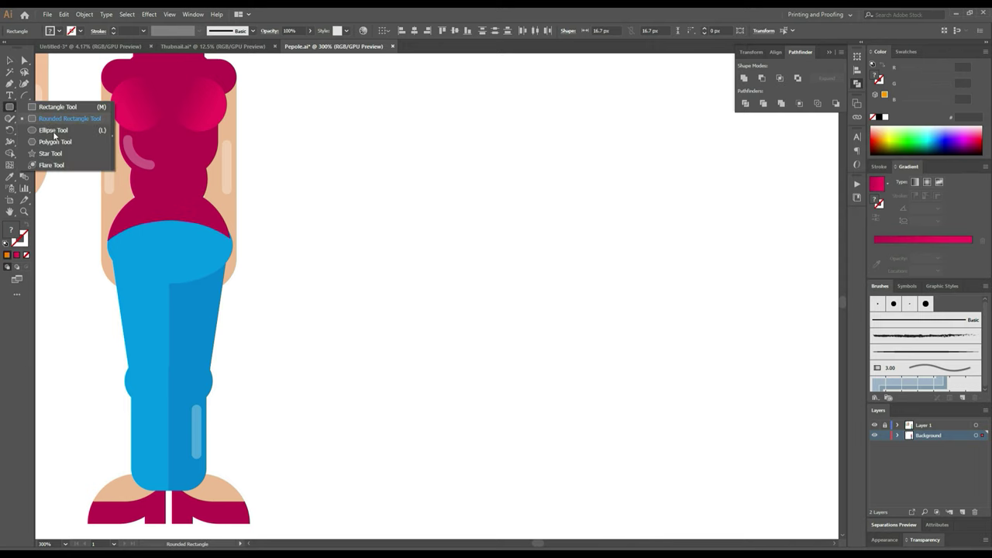
Step: Draw a wide orange rounded-rectangle head to the right of the woman
{"action": "mouse_move", "coordinate": [9, 109]}
{"action": "left_mouse_down"}
{"action": "mouse_move", "coordinate": [58, 127]}
{"action": "mouse_move", "coordinate": [43, 110]}
{"action": "mouse_move", "coordinate": [48, 118]}
{"action": "left_mouse_up"}
{"action": "mouse_move", "coordinate": [346, 310]}
{"action": "left_mouse_down"}
{"action": "mouse_move", "coordinate": [451, 391]}
{"action": "mouse_move", "coordinate": [463, 386]}
{"action": "left_mouse_up"}
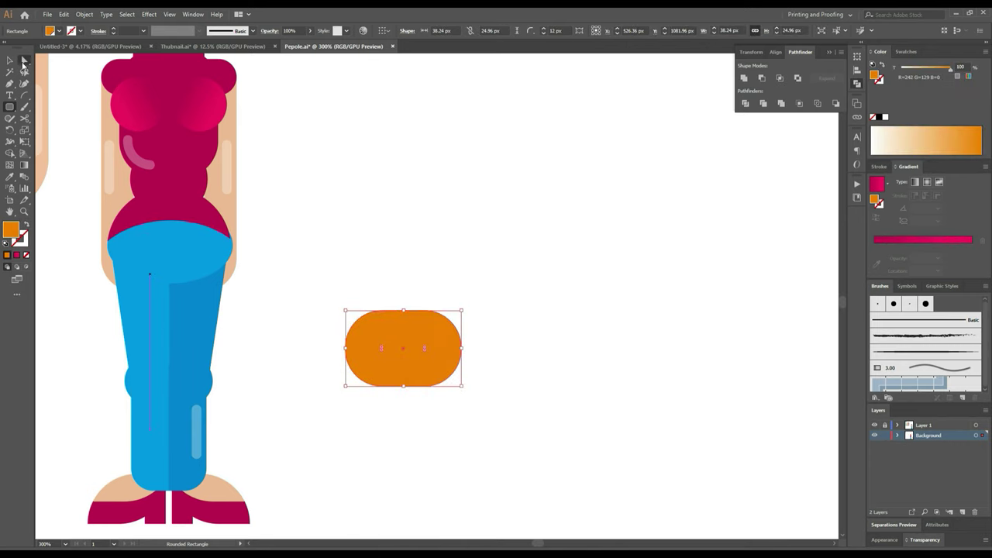
{"action": "left_click", "coordinate": [23, 62]}
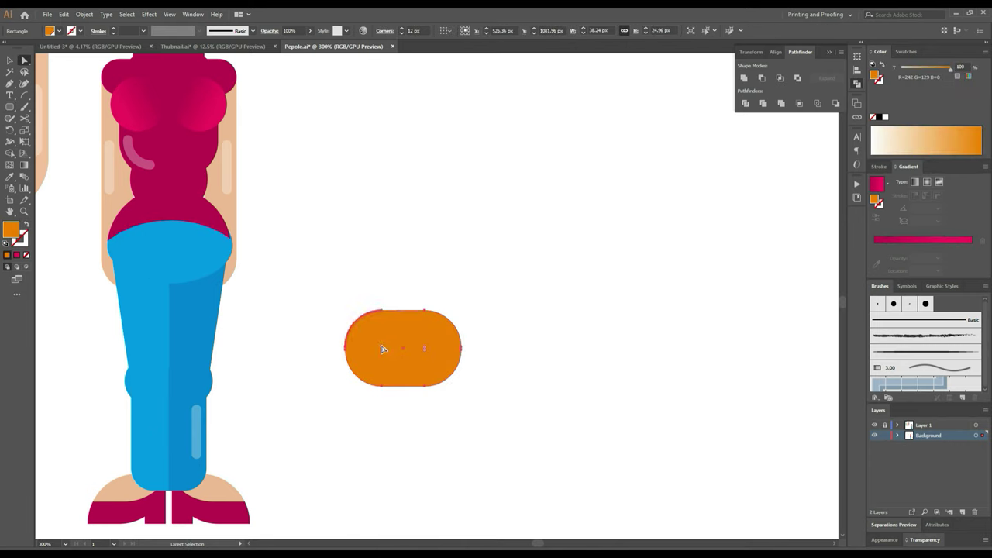
{"action": "left_click", "coordinate": [10, 62]}
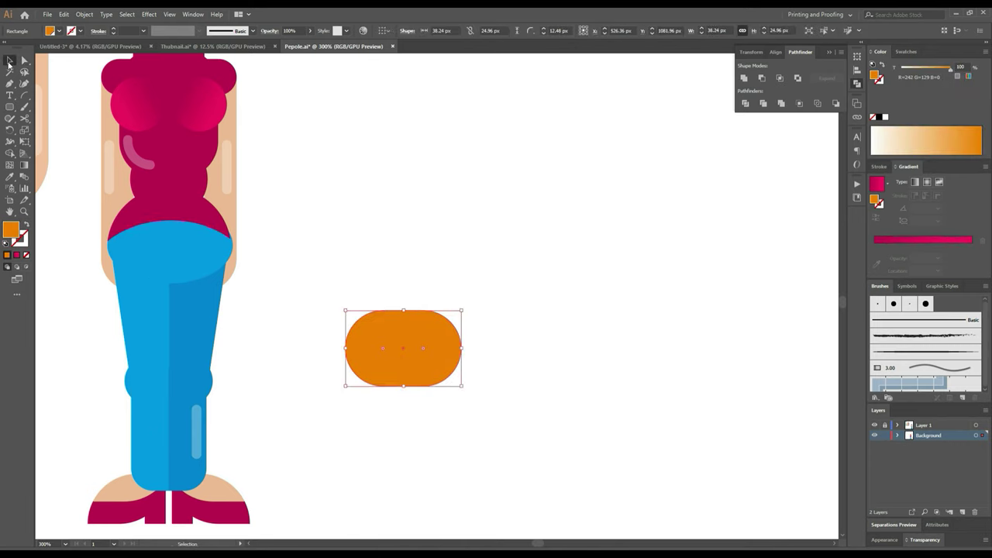
{"action": "left_click", "coordinate": [552, 213]}
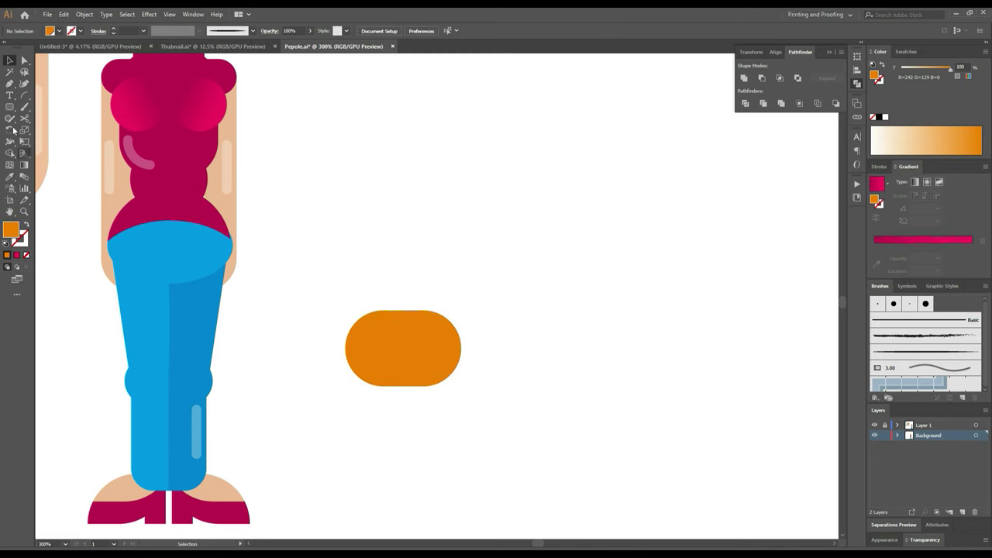
Step: Draw a tall rounded body below the head and align their horizontal centres
{"action": "left_click_drag", "start_coordinate": [9, 107], "coordinate": [56, 120]}
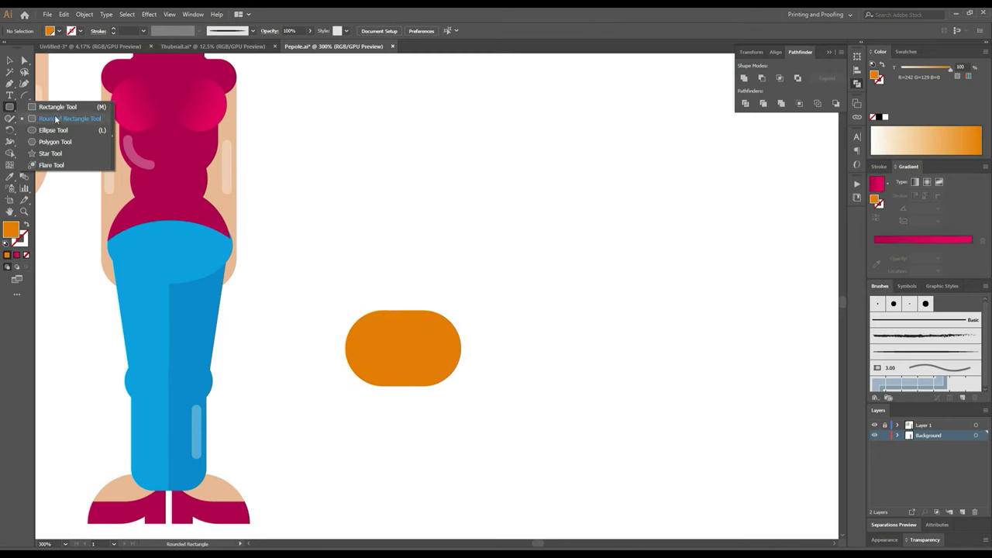
{"action": "mouse_move", "coordinate": [390, 385]}
{"action": "left_mouse_down"}
{"action": "mouse_move", "coordinate": [428, 495]}
{"action": "mouse_move", "coordinate": [436, 481]}
{"action": "left_mouse_up"}
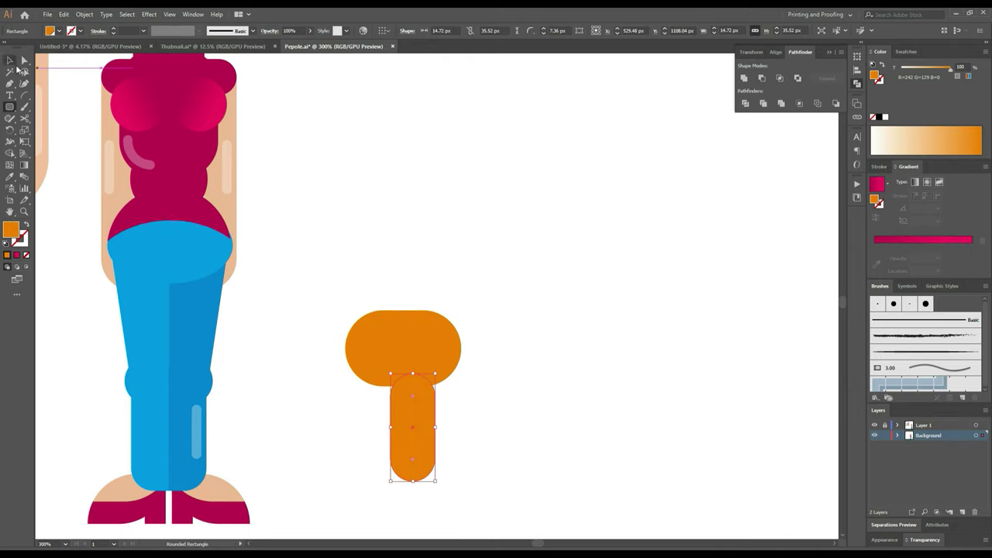
{"action": "left_click", "coordinate": [11, 60]}
{"action": "left_click_drag", "start_coordinate": [549, 277], "coordinate": [389, 412]}
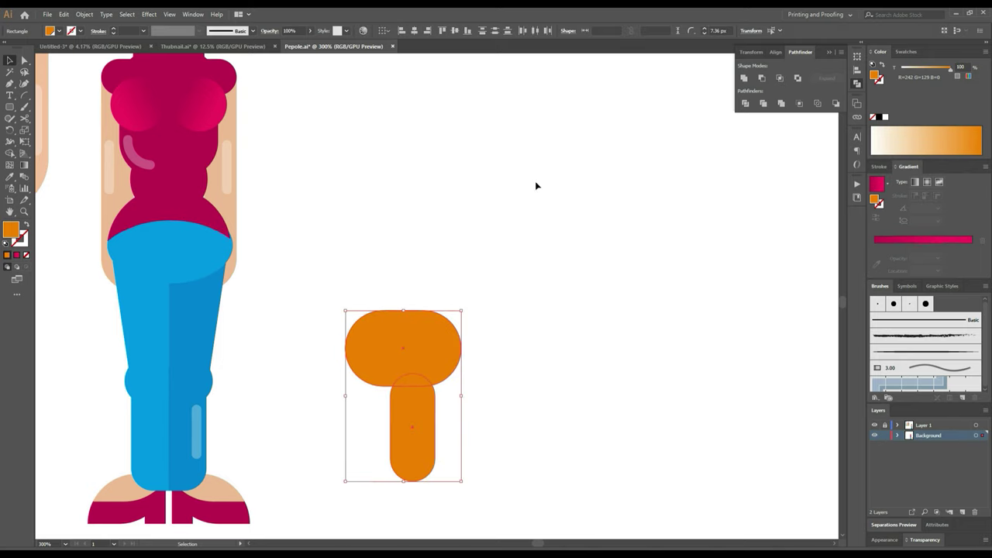
{"action": "left_click", "coordinate": [414, 31]}
{"action": "left_click", "coordinate": [543, 354]}
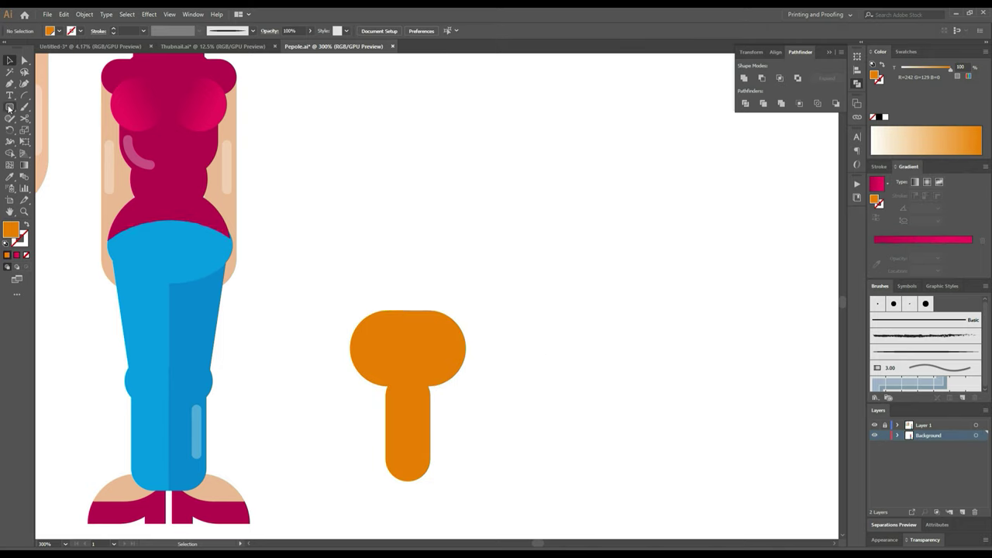
Step: Draw a circle where the head meets the body
{"action": "left_click_drag", "start_coordinate": [10, 107], "coordinate": [48, 130]}
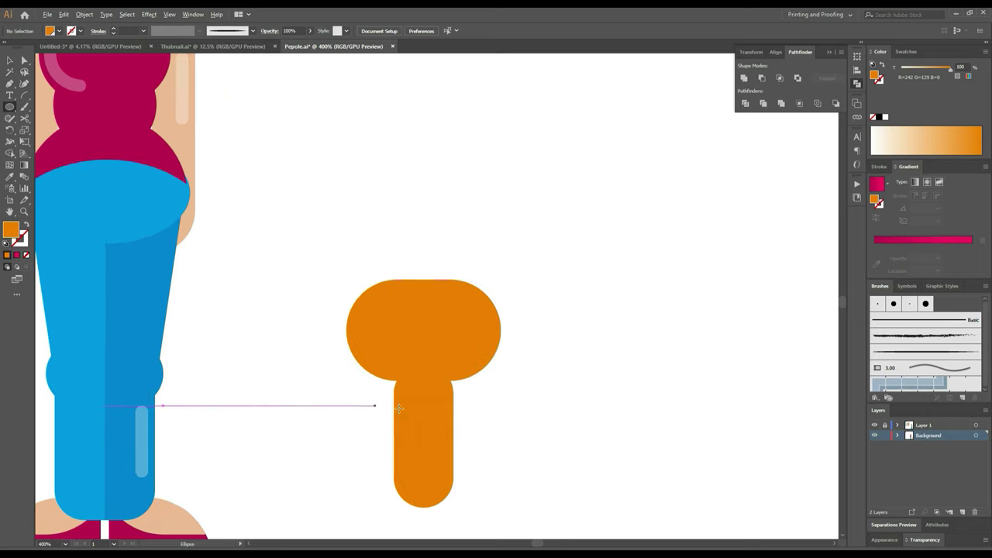
{"action": "scroll", "coordinate": [380, 404], "scroll_direction": "up", "scroll_amount": 3}
{"action": "left_click_drag", "start_coordinate": [449, 379], "coordinate": [489, 314]}
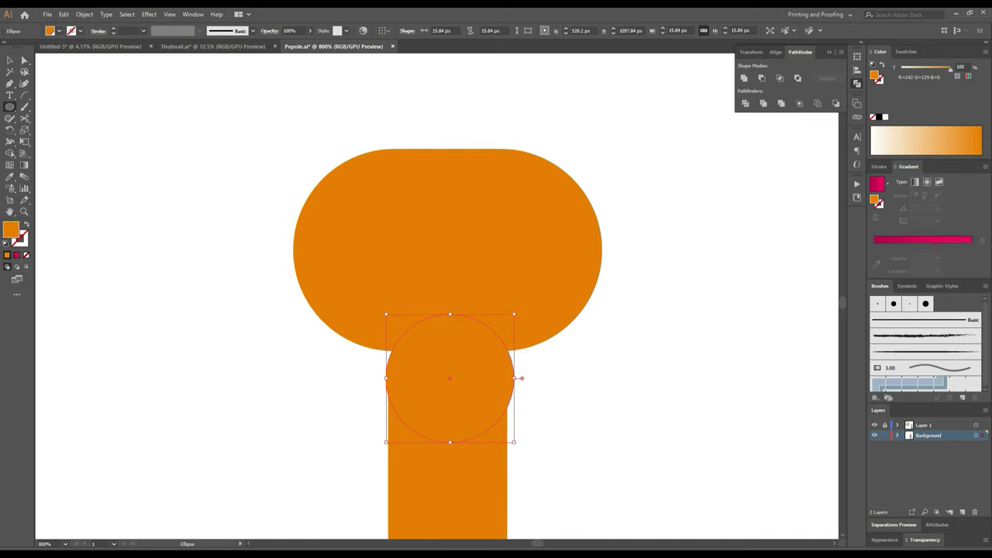
{"action": "scroll", "coordinate": [103, 356], "scroll_direction": "down", "scroll_amount": 3}
{"action": "scroll", "coordinate": [116, 362], "scroll_direction": "down", "scroll_amount": 1}
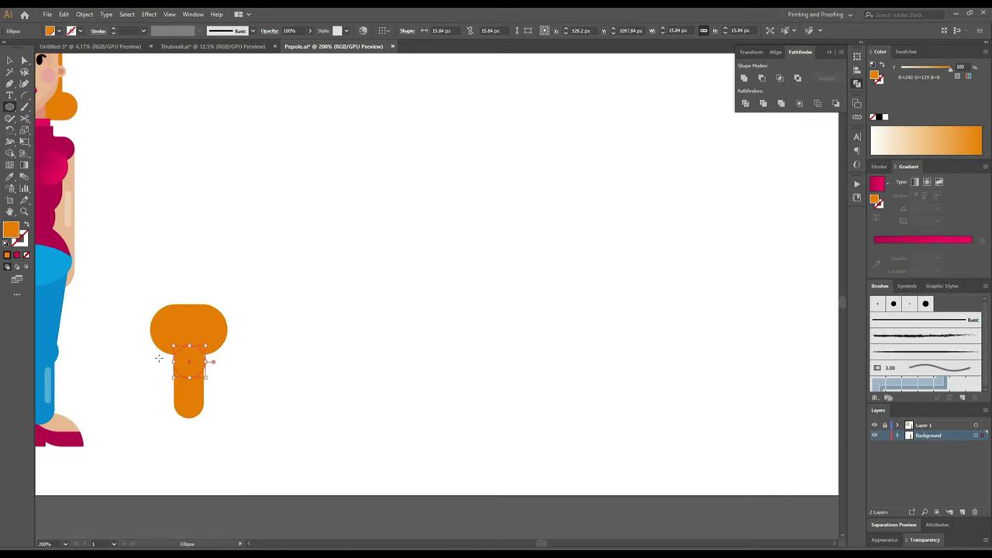
{"action": "left_click_drag", "start_coordinate": [252, 244], "coordinate": [664, 271]}
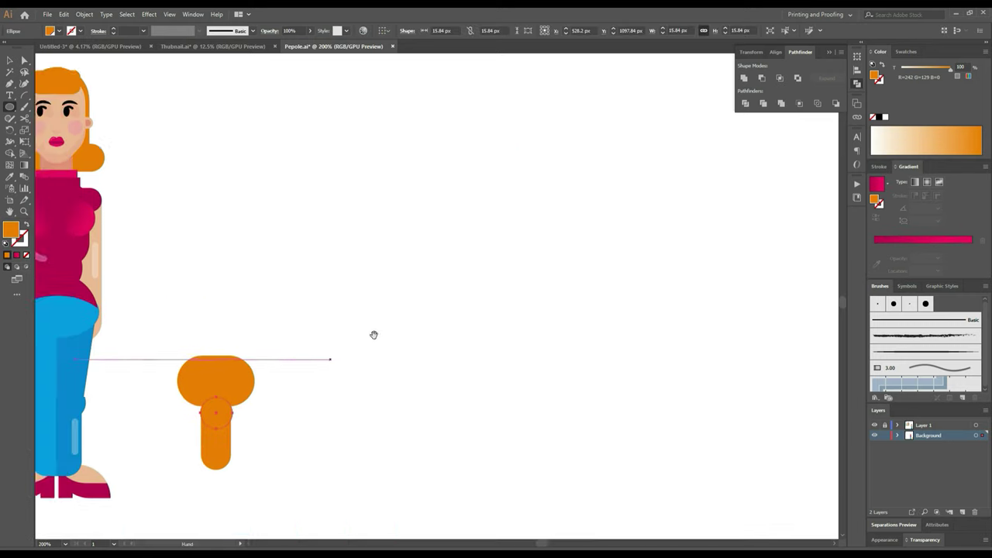
{"action": "scroll", "coordinate": [664, 271], "scroll_direction": "down", "scroll_amount": 2}
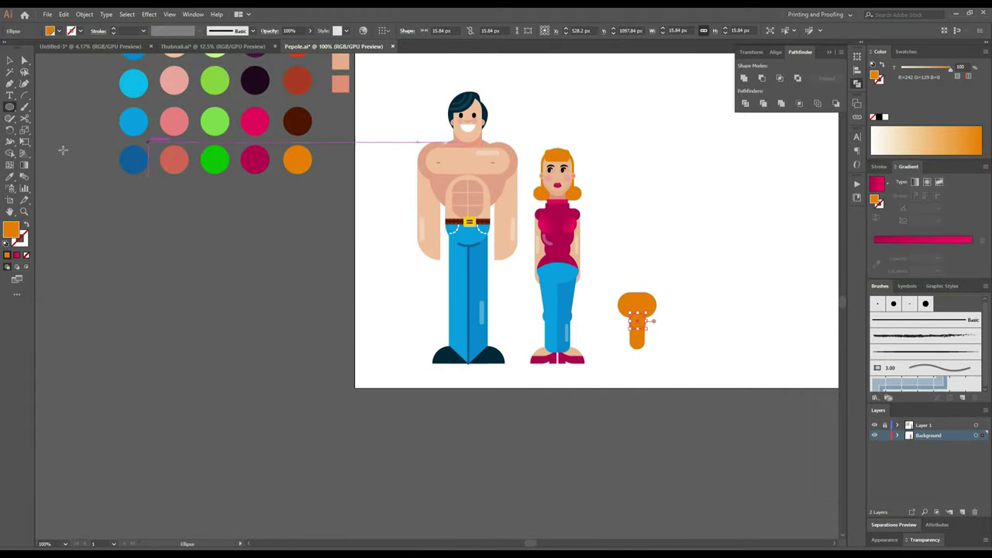
Step: Eyedropper a lighter orange swatch onto the head and body shapes
{"action": "left_click", "coordinate": [10, 177]}
{"action": "scroll", "coordinate": [304, 136], "scroll_direction": "up", "scroll_amount": 1}
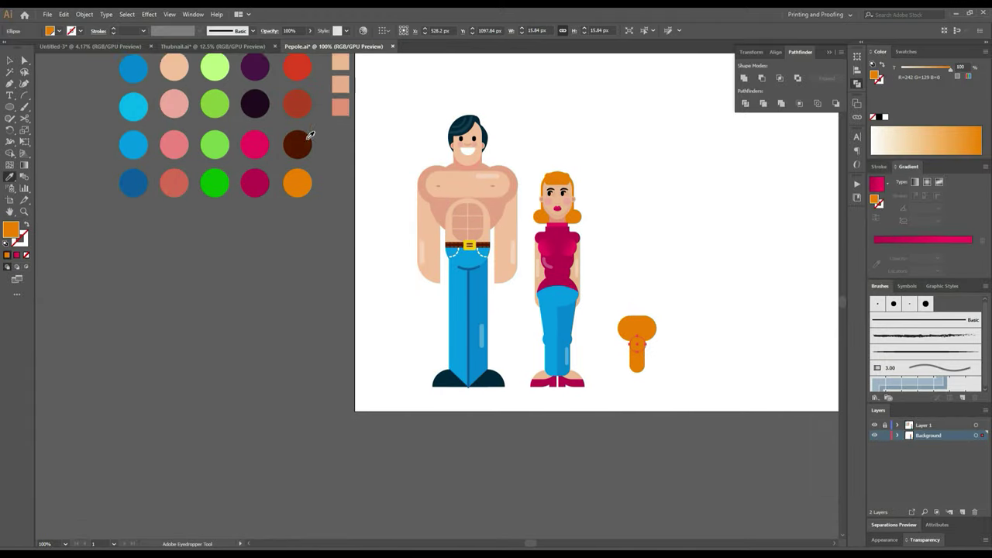
{"action": "scroll", "coordinate": [306, 141], "scroll_direction": "up", "scroll_amount": 1}
{"action": "scroll", "coordinate": [301, 140], "scroll_direction": "up", "scroll_amount": 1}
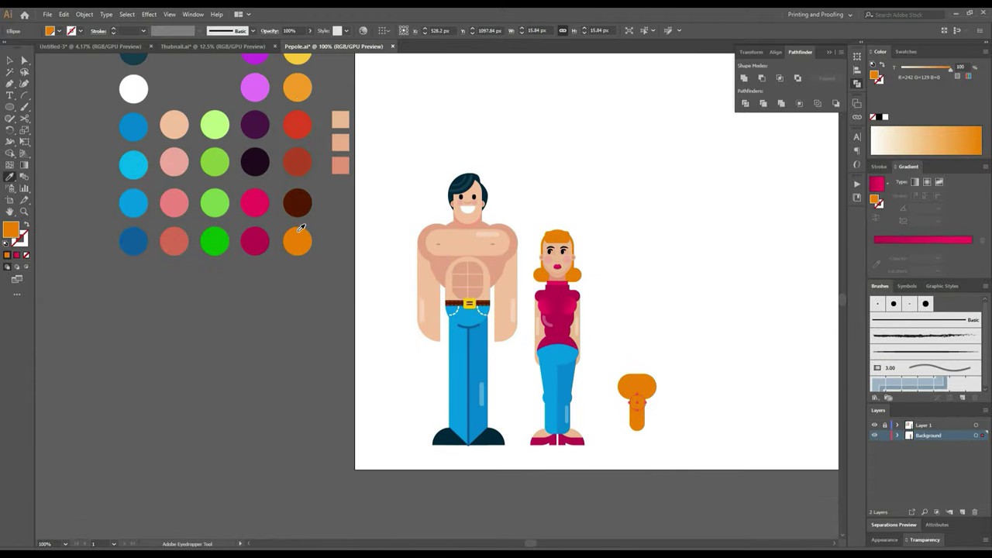
{"action": "left_click", "coordinate": [22, 62]}
{"action": "left_click", "coordinate": [638, 400]}
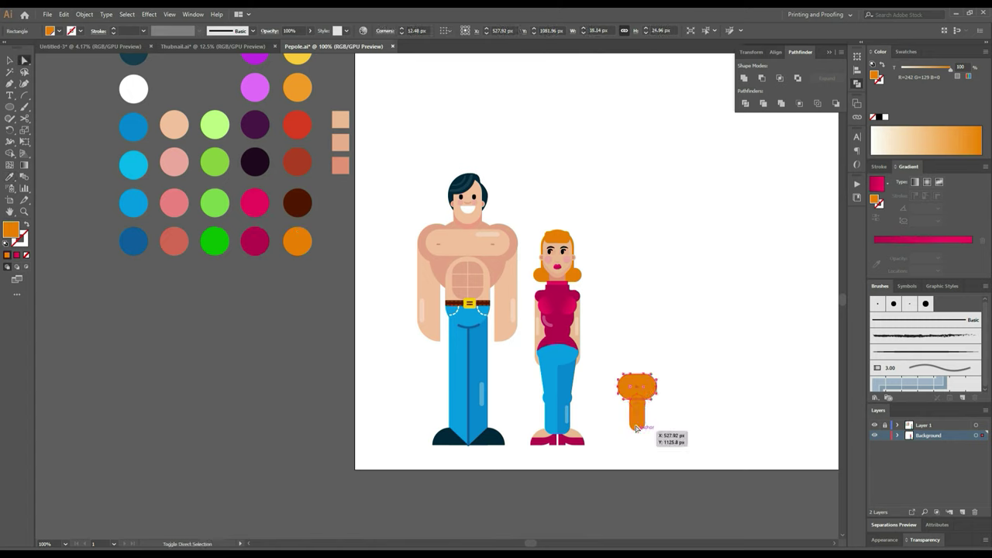
{"action": "left_click", "coordinate": [9, 177]}
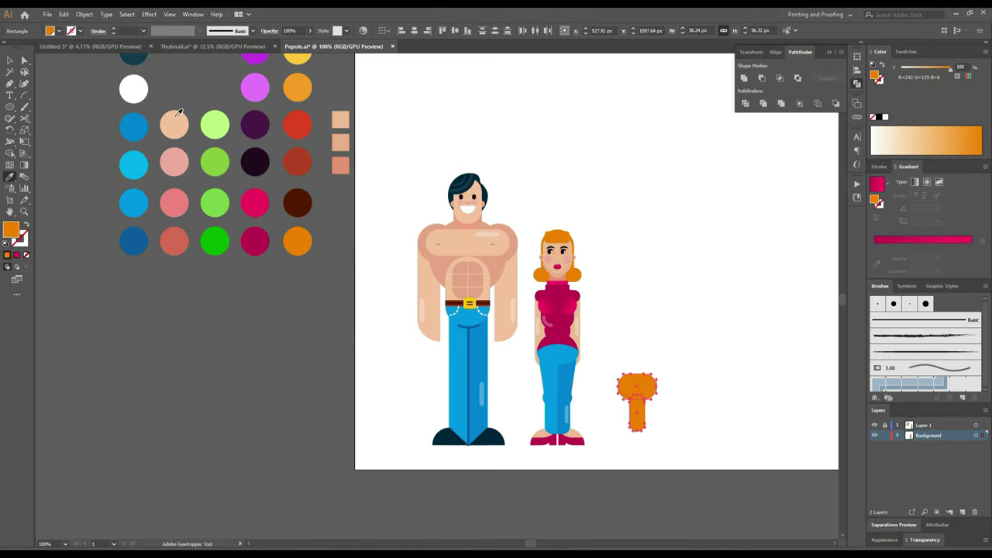
{"action": "left_click", "coordinate": [299, 80]}
Step: Select the darker orange circle at the neck
{"action": "left_click", "coordinate": [9, 60]}
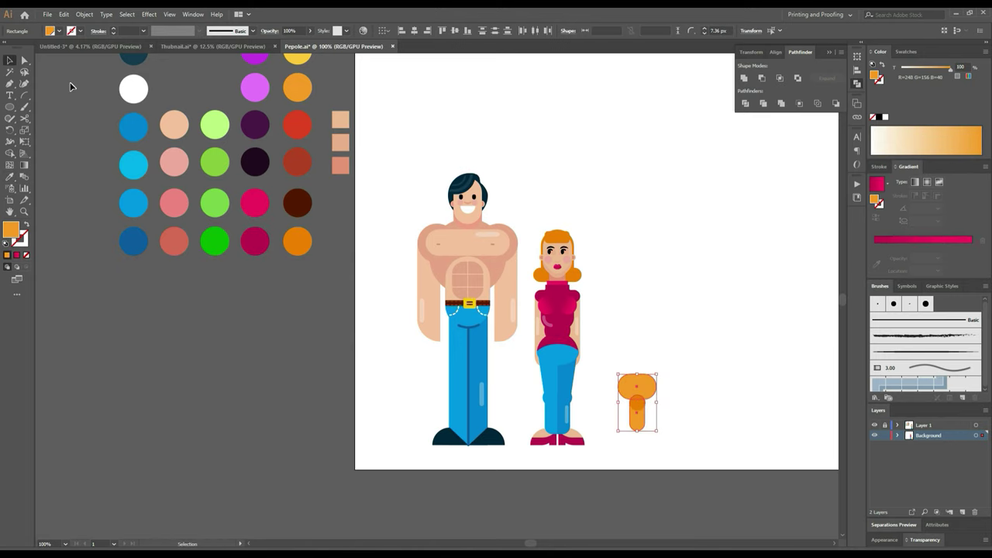
{"action": "scroll", "coordinate": [669, 438], "scroll_direction": "up", "scroll_amount": 4}
{"action": "left_click", "coordinate": [675, 365]}
{"action": "scroll", "coordinate": [659, 372], "scroll_direction": "up", "scroll_amount": 2}
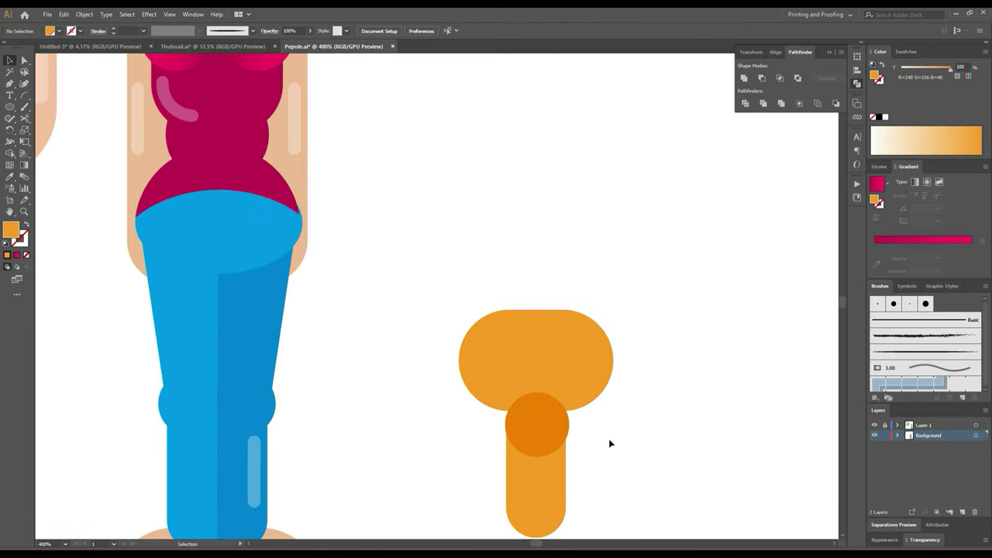
{"action": "scroll", "coordinate": [610, 439], "scroll_direction": "up", "scroll_amount": 2}
{"action": "left_click", "coordinate": [490, 417]}
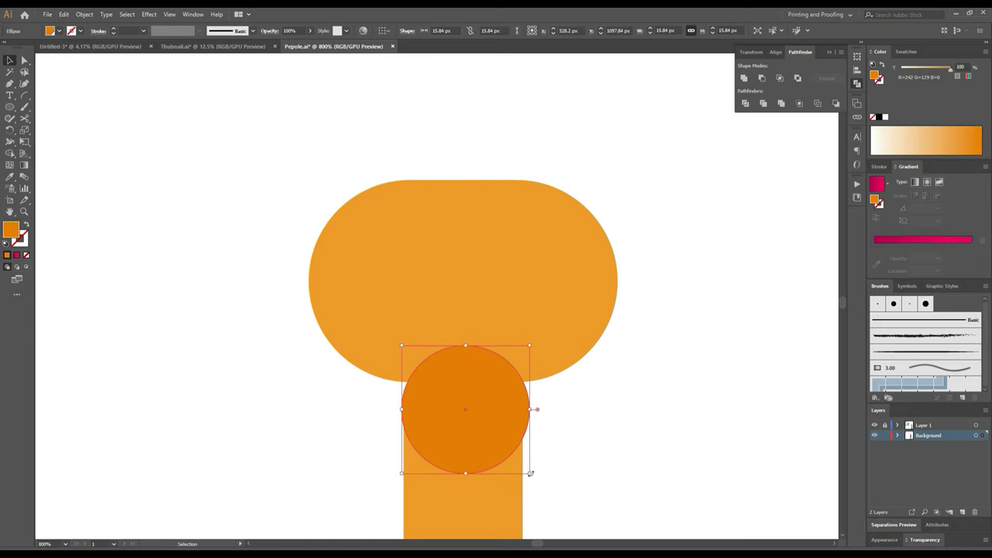
Step: Shrink the neck circle slightly and try Multiply, Overlay and Hard Light blend modes on it
{"action": "left_click_drag", "start_coordinate": [530, 473], "coordinate": [521, 464]}
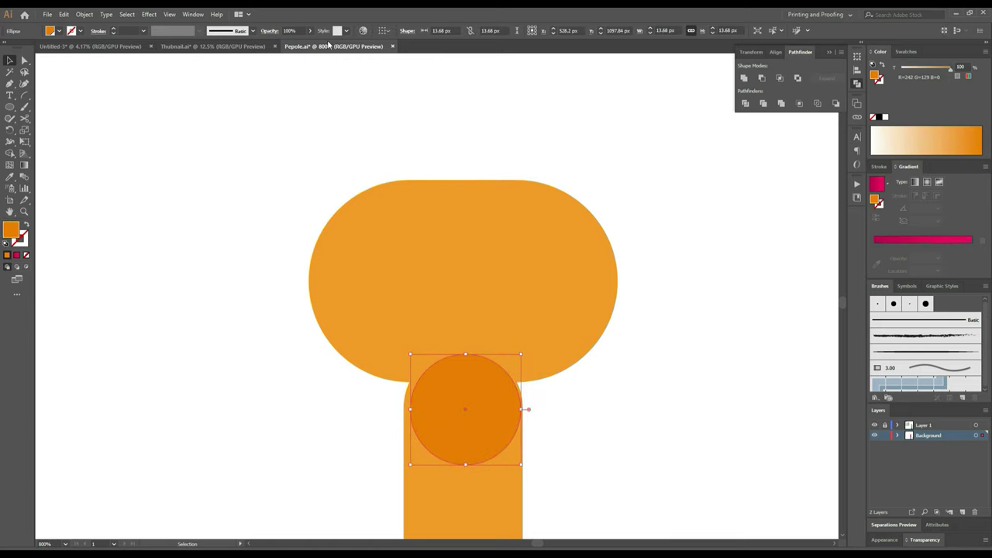
{"action": "left_click", "coordinate": [268, 32]}
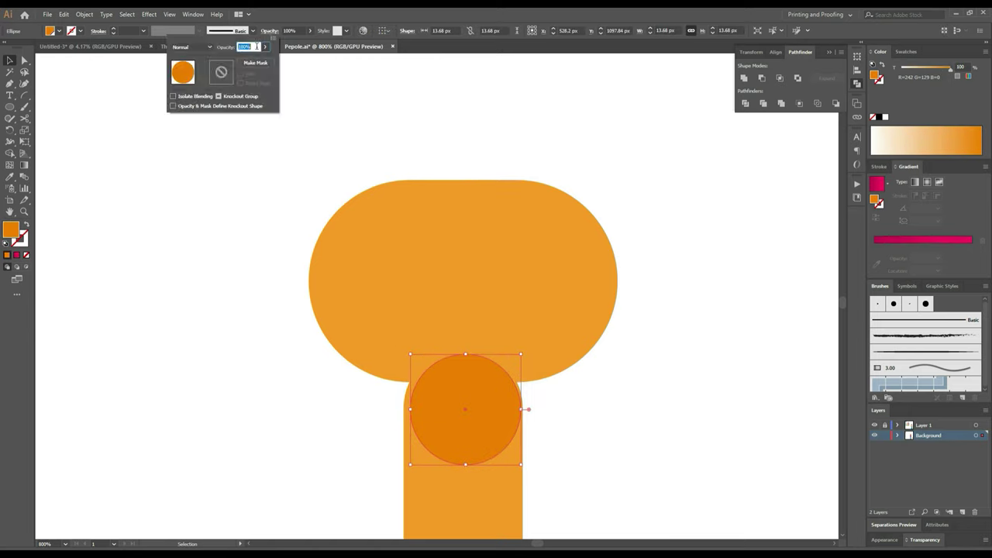
{"action": "left_click", "coordinate": [203, 47]}
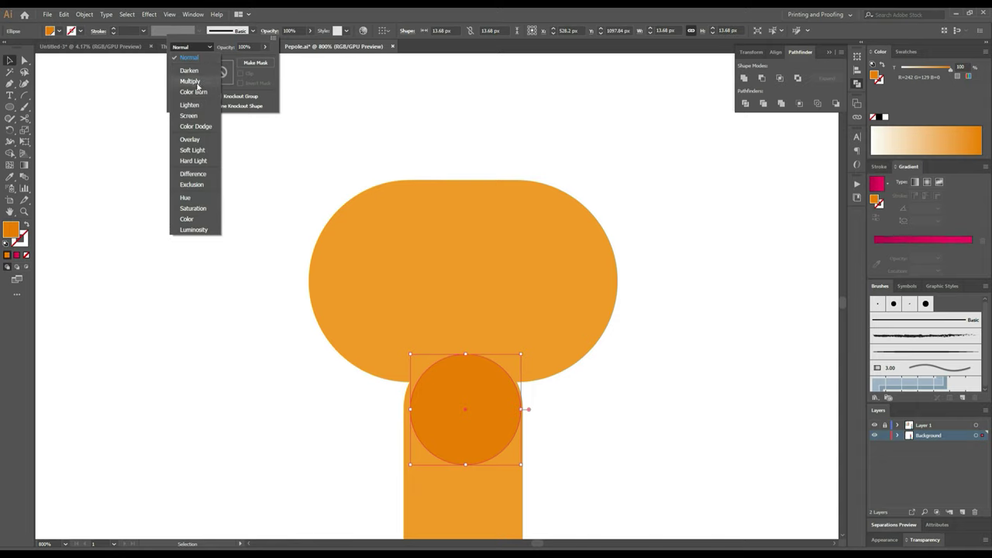
{"action": "left_click", "coordinate": [190, 82]}
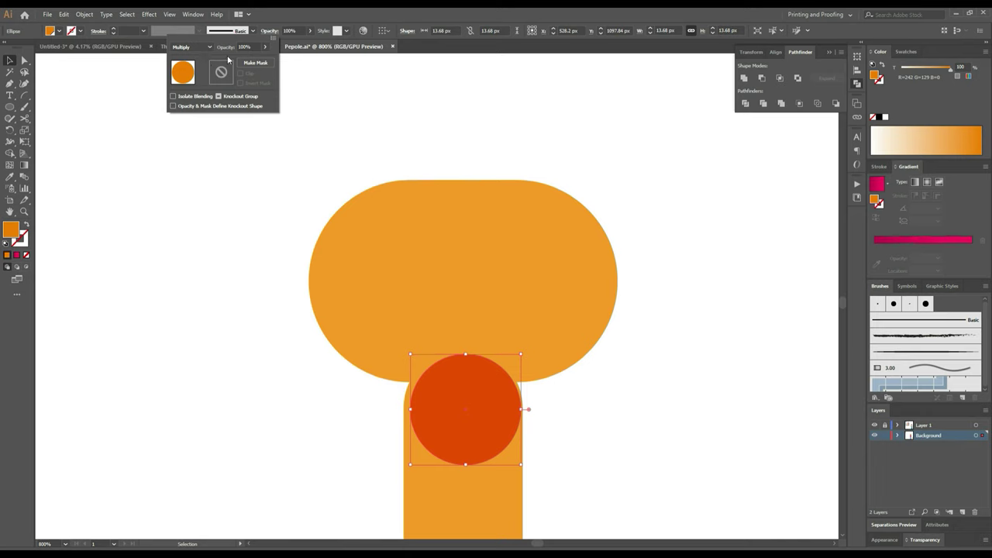
{"action": "left_click", "coordinate": [216, 50]}
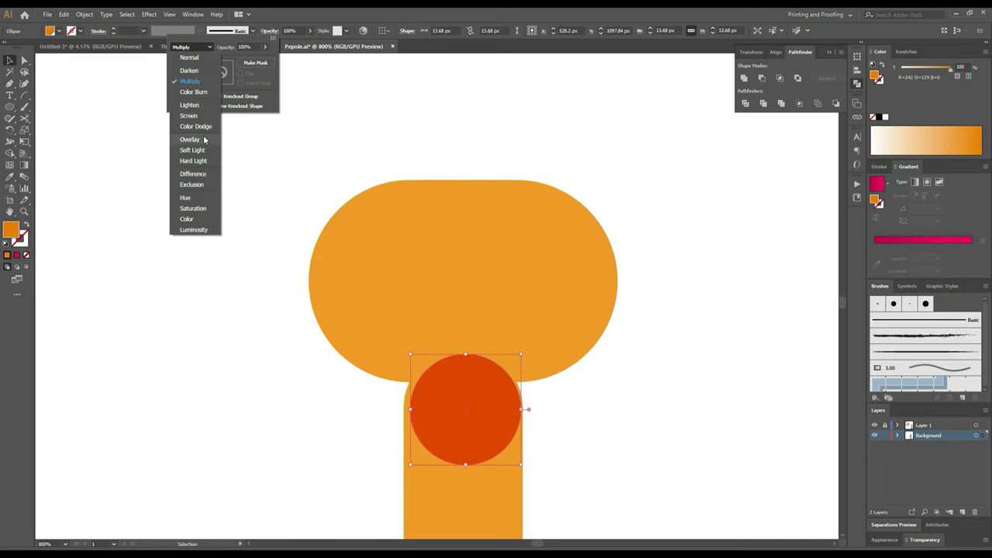
{"action": "left_click", "coordinate": [204, 140]}
{"action": "left_click", "coordinate": [195, 47]}
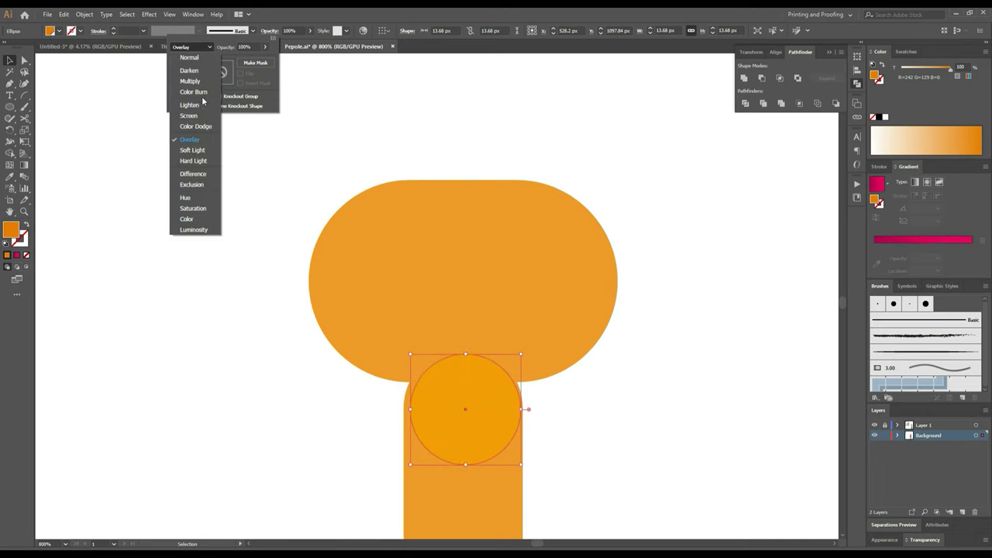
{"action": "left_click", "coordinate": [196, 164]}
Step: Try Soft Light, Lighten and Color Dodge, then settle on Darken blending for the circle
{"action": "left_click", "coordinate": [193, 48]}
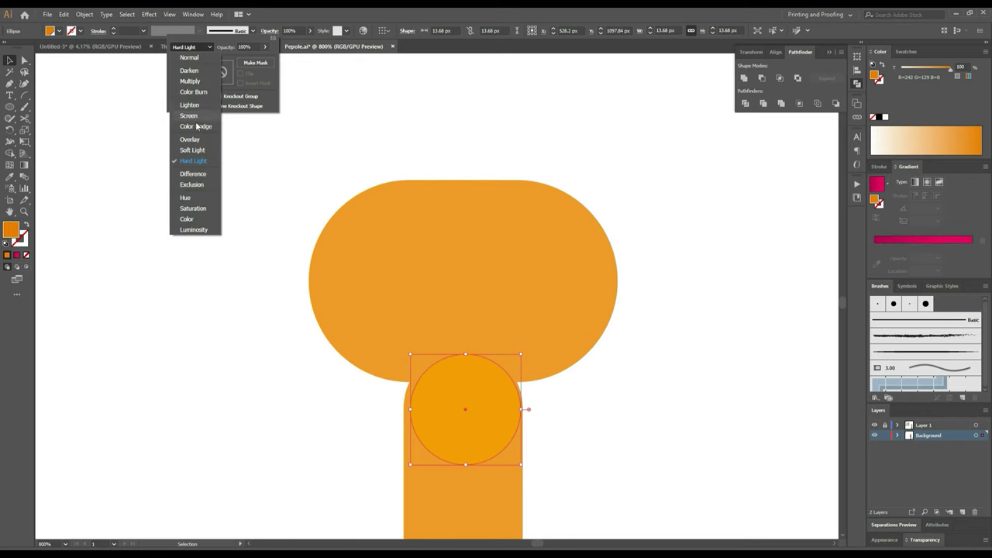
{"action": "left_click", "coordinate": [193, 151]}
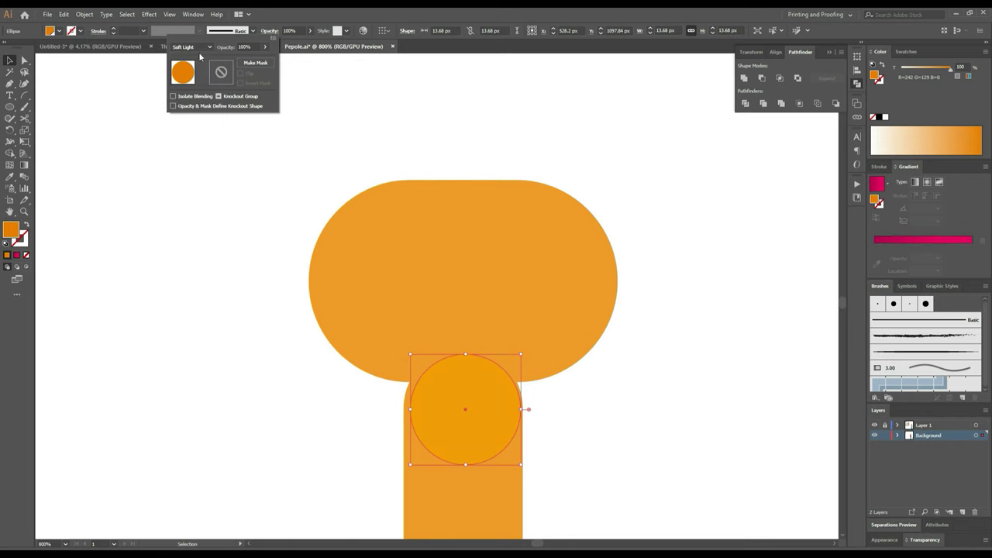
{"action": "left_click", "coordinate": [198, 48]}
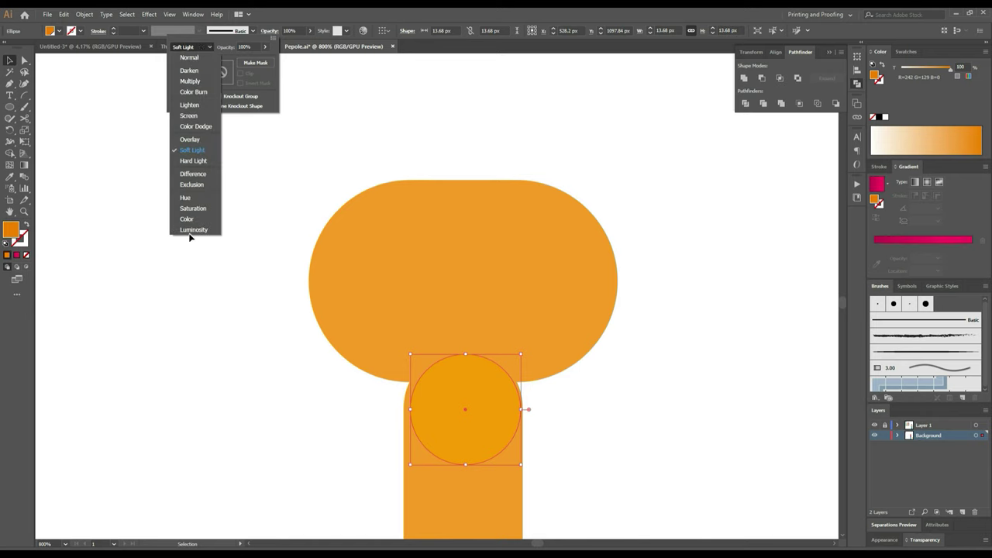
{"action": "left_click", "coordinate": [199, 106]}
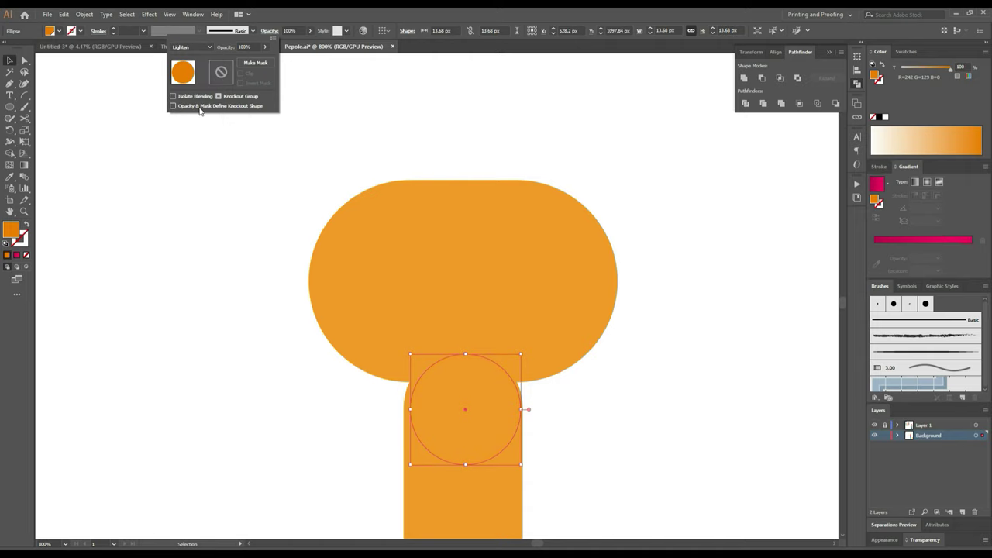
{"action": "left_click", "coordinate": [208, 48]}
{"action": "left_click", "coordinate": [204, 127]}
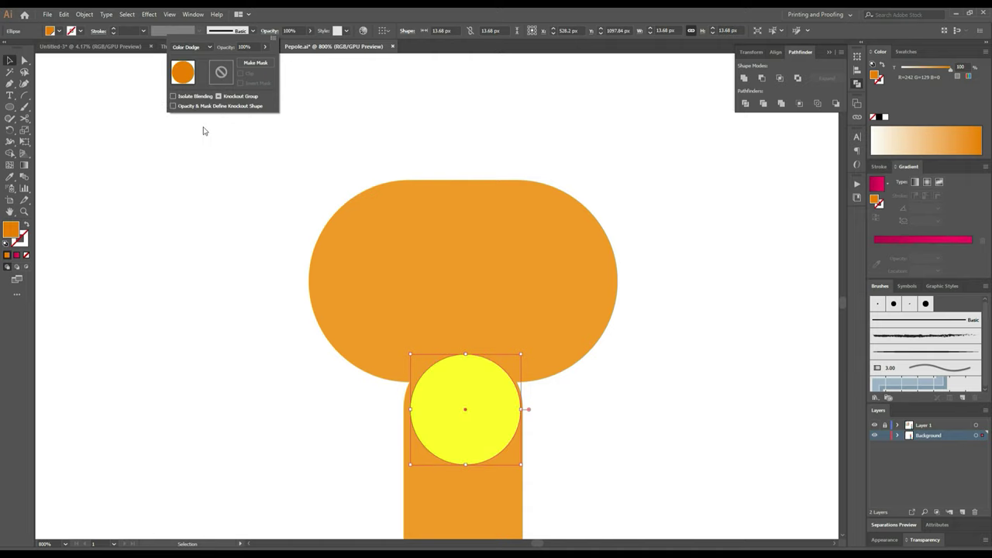
{"action": "left_click", "coordinate": [206, 49]}
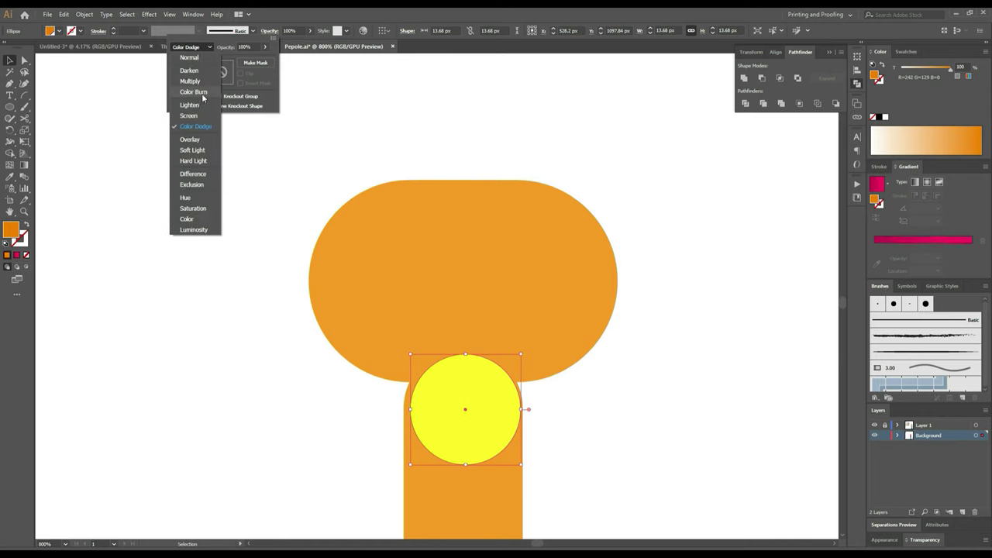
{"action": "left_click", "coordinate": [204, 71]}
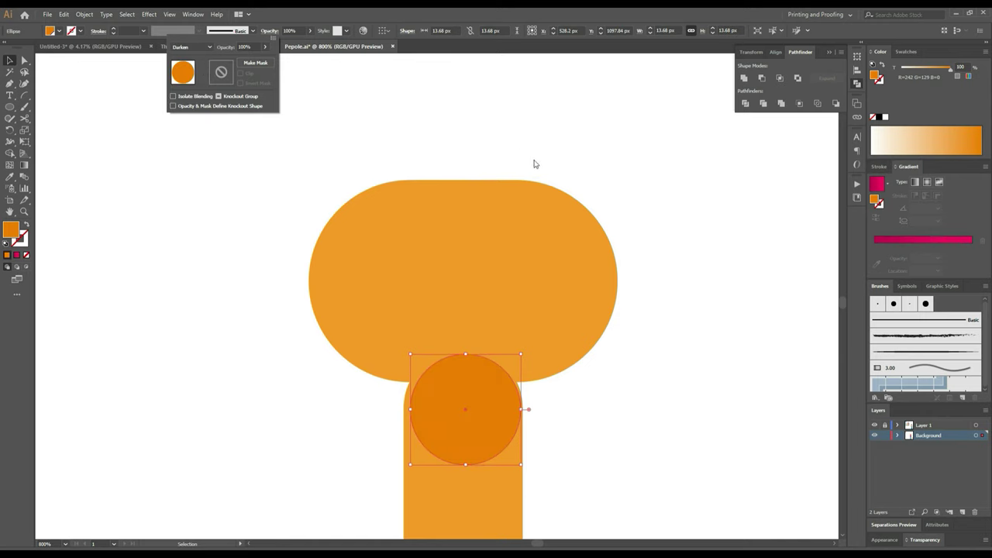
{"action": "key", "text": "Escape"}
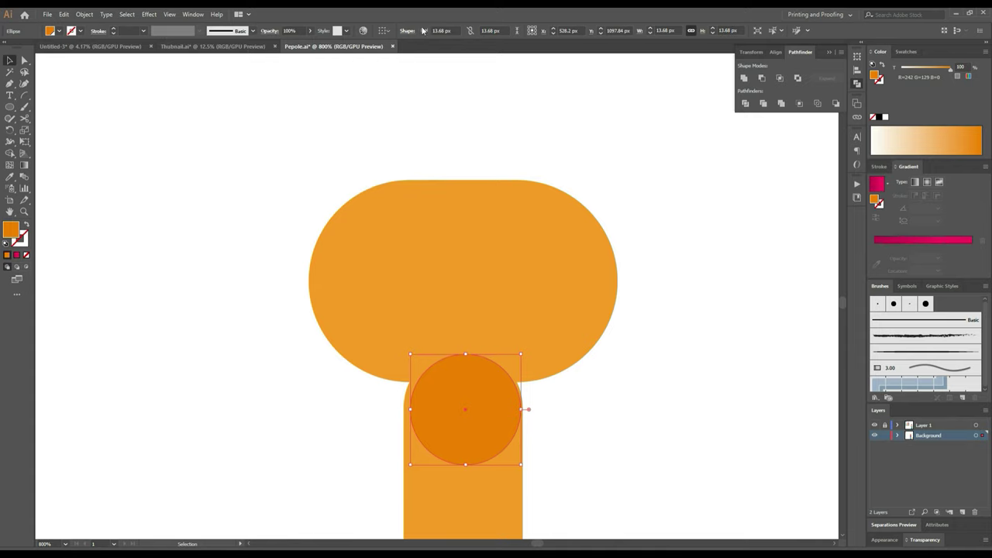
Step: Send the darker circle backward so its top tucks behind the head
{"action": "left_click", "coordinate": [111, 97]}
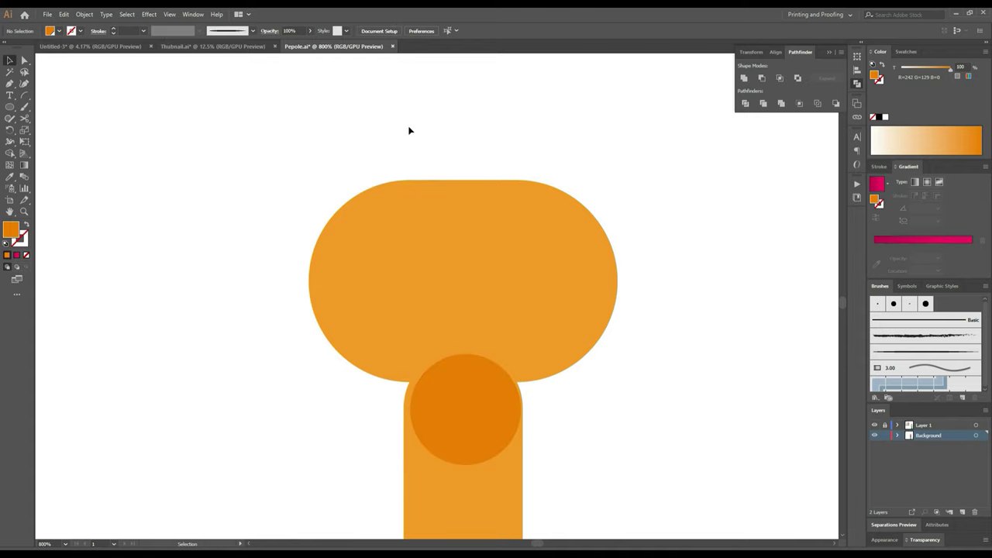
{"action": "key", "text": "ctrl+a"}
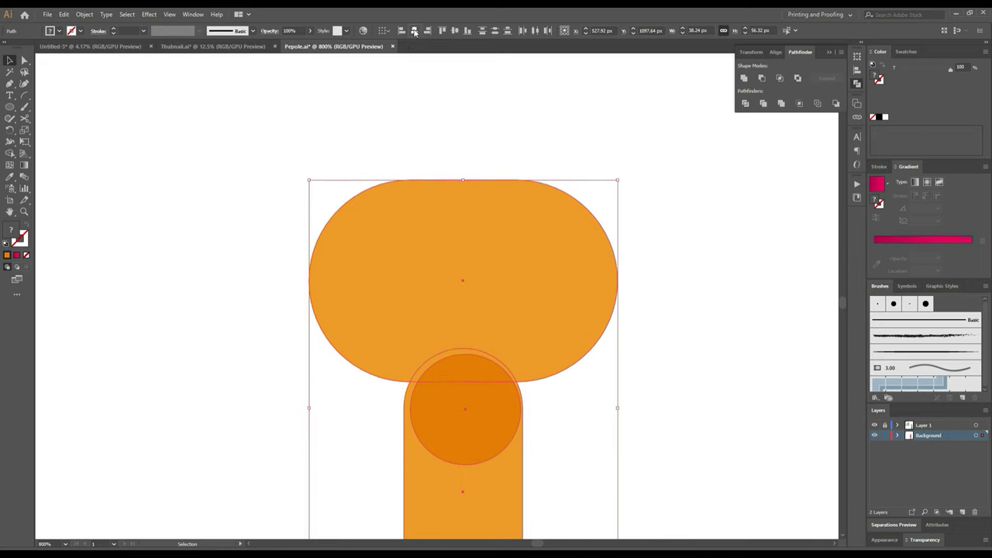
{"action": "left_click", "coordinate": [527, 159]}
{"action": "left_click", "coordinate": [508, 434]}
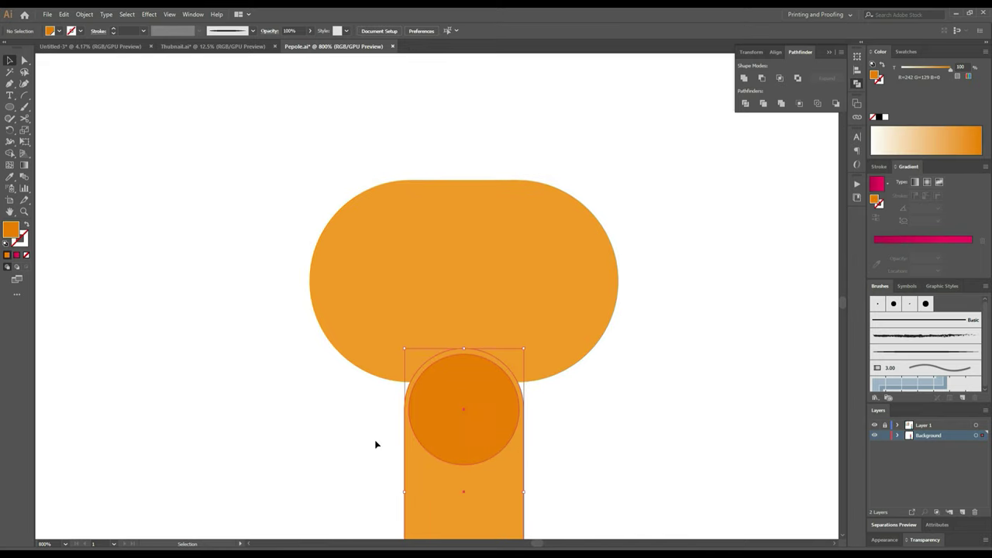
{"action": "key", "text": "ctrl+["}
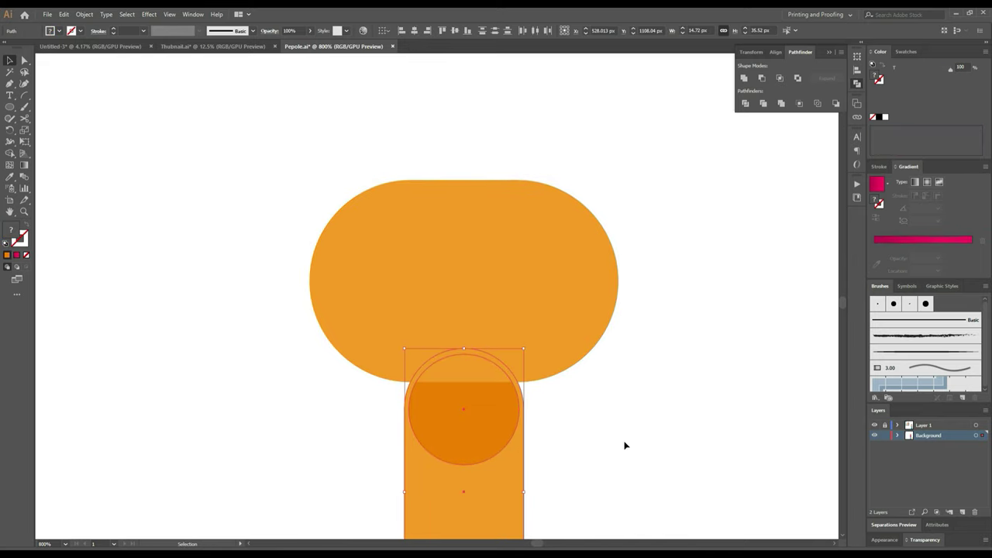
Step: Draw a wide orange rounded rectangle across the bottom of the stem
{"action": "left_click", "coordinate": [624, 445]}
{"action": "scroll", "coordinate": [624, 445], "scroll_direction": "down", "scroll_amount": 2}
{"action": "left_click_drag", "start_coordinate": [638, 445], "coordinate": [643, 367]}
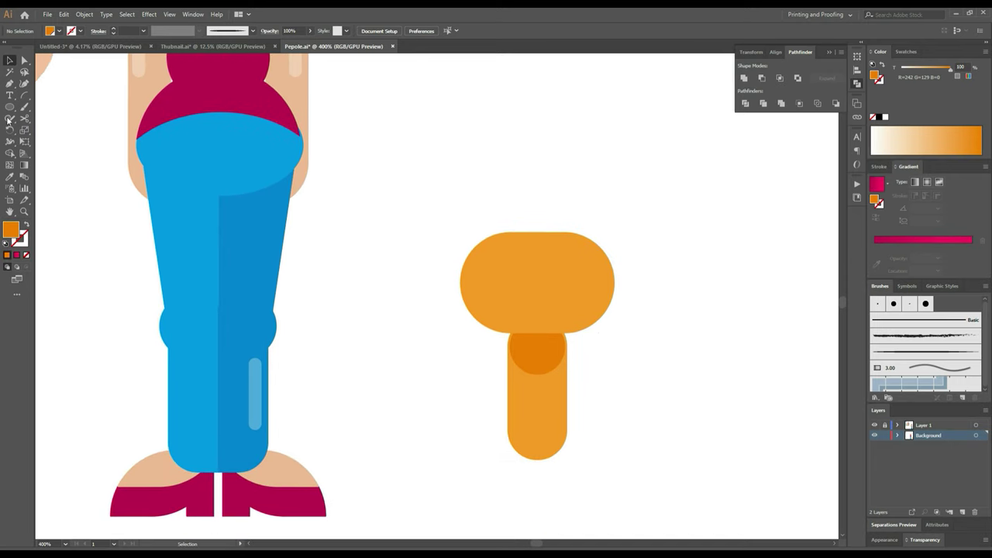
{"action": "left_click_drag", "start_coordinate": [9, 107], "coordinate": [69, 118]}
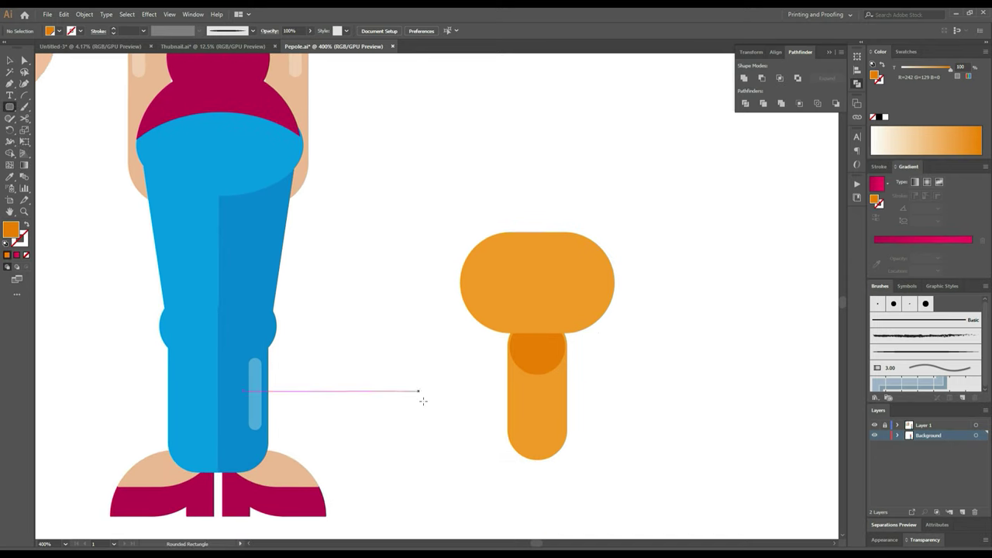
{"action": "left_click_drag", "start_coordinate": [436, 415], "coordinate": [592, 460]}
Step: Narrow the base pill from its left side
{"action": "left_click", "coordinate": [11, 62]}
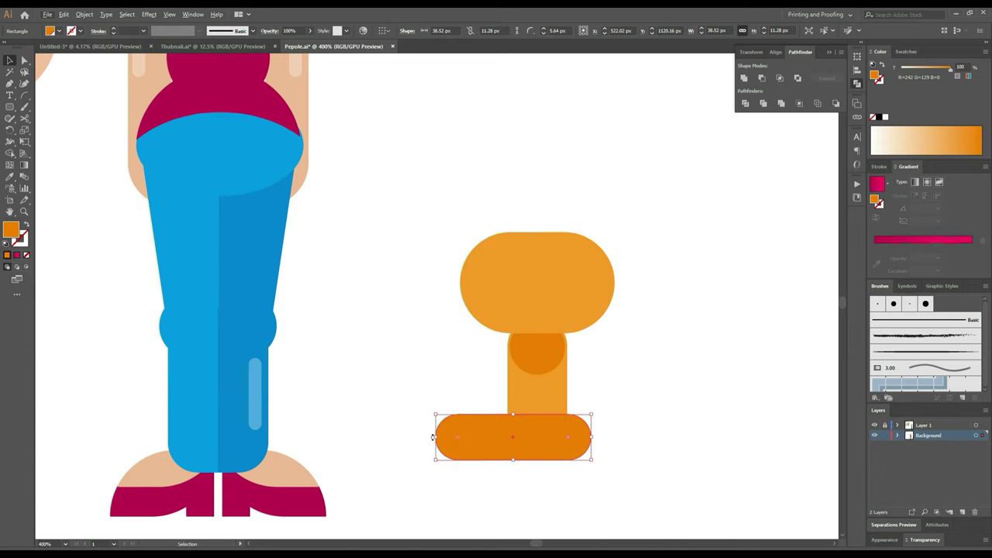
{"action": "left_click_drag", "start_coordinate": [435, 438], "coordinate": [471, 438]}
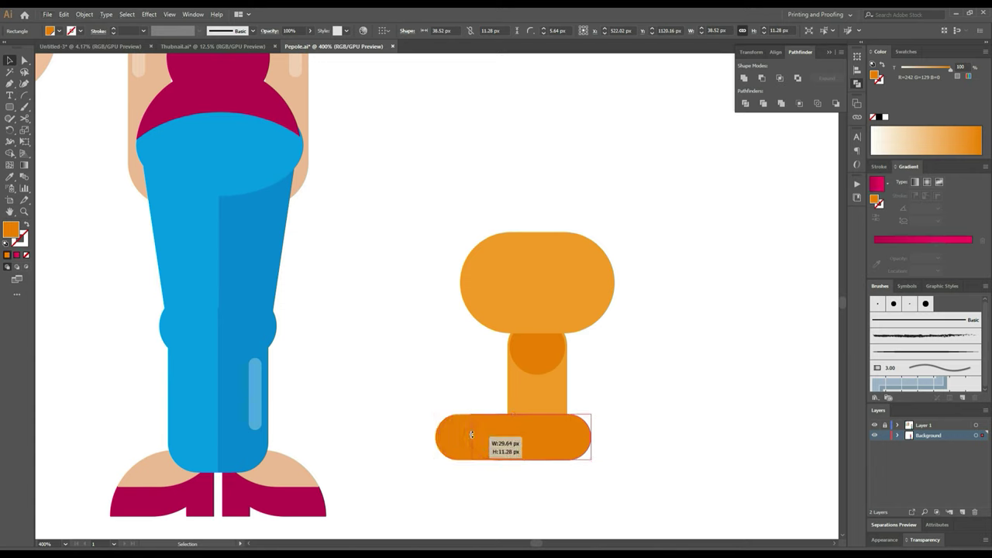
{"action": "left_click", "coordinate": [664, 453]}
{"action": "left_click", "coordinate": [541, 426]}
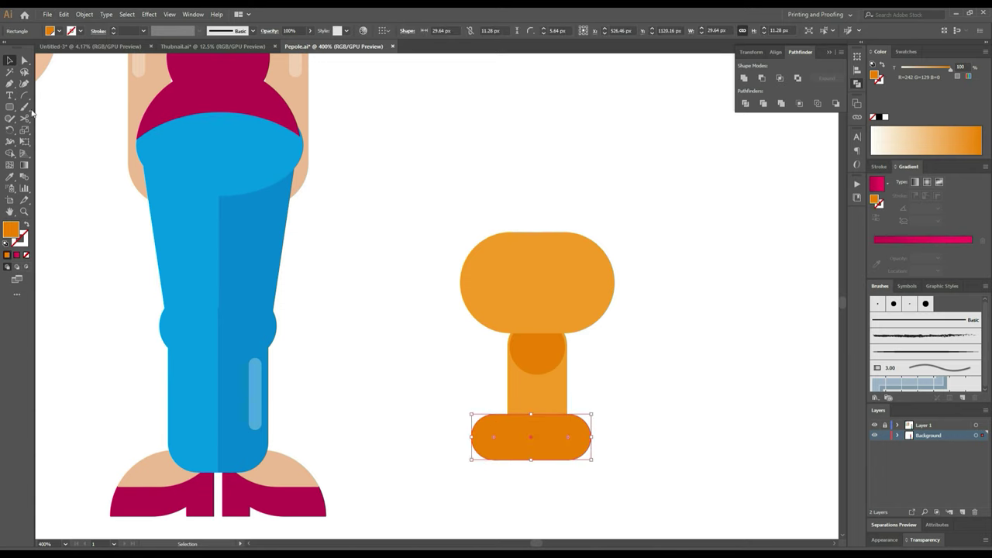
Step: Square off the pill's top-left and top-right corners, keeping the bottom rounded
{"action": "scroll", "coordinate": [451, 346], "scroll_direction": "up", "scroll_amount": 2}
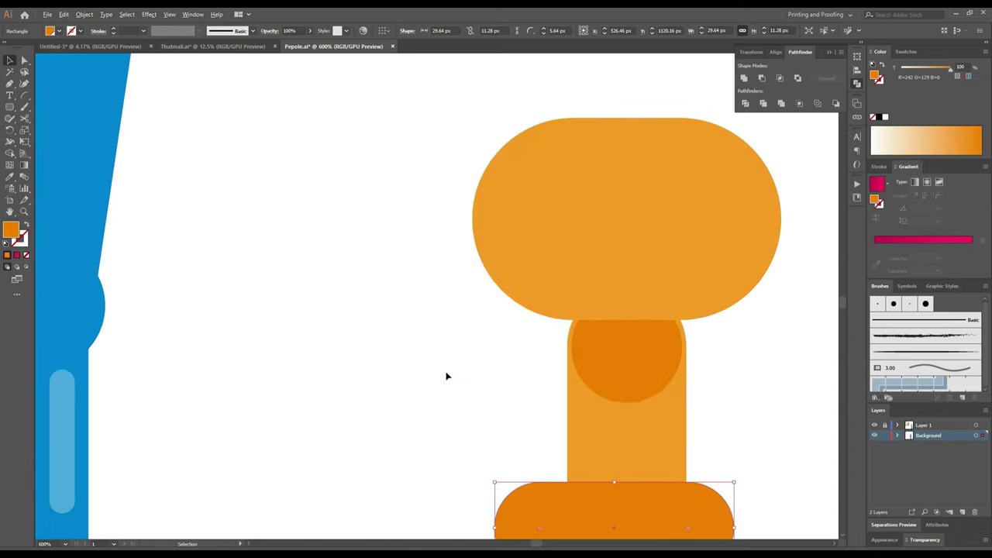
{"action": "left_click_drag", "start_coordinate": [640, 460], "coordinate": [563, 237]}
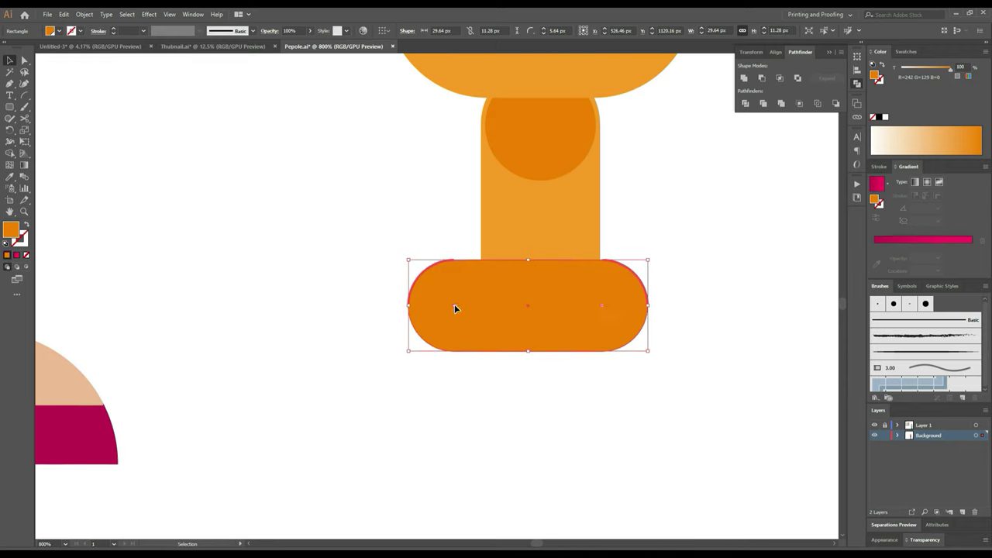
{"action": "left_click_drag", "start_coordinate": [455, 309], "coordinate": [372, 235]}
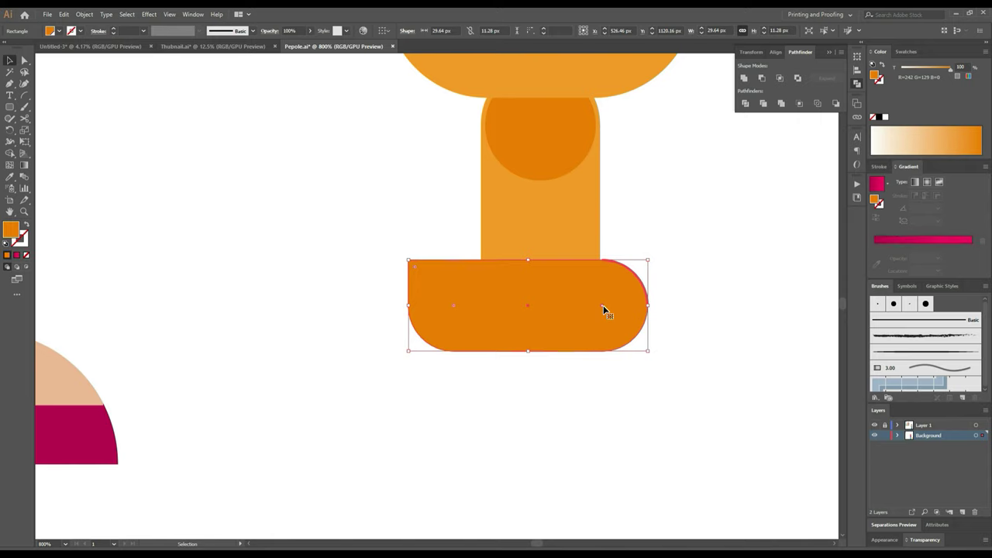
{"action": "left_click_drag", "start_coordinate": [605, 310], "coordinate": [655, 256]}
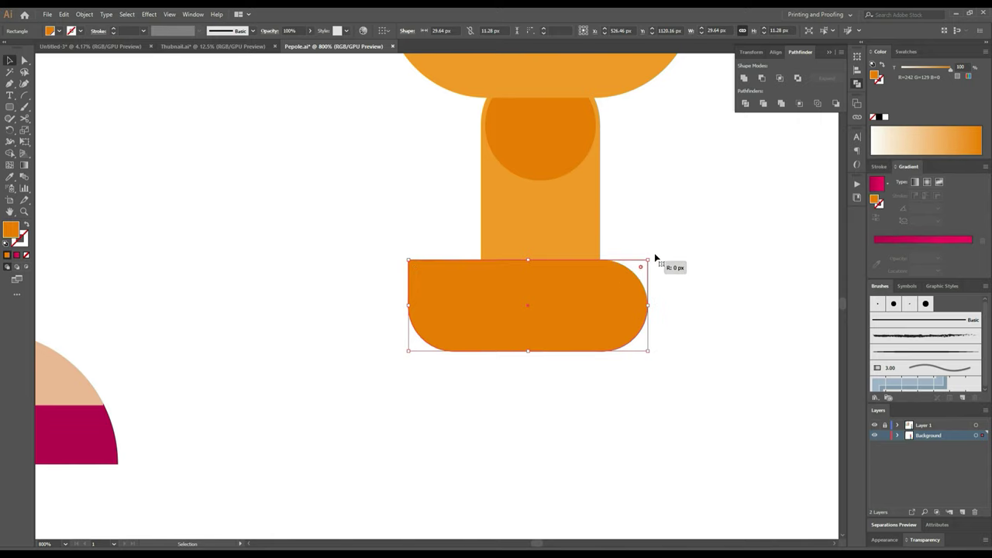
Step: Reflect the base shape horizontally and send it behind the light orange stem
{"action": "right_click", "coordinate": [596, 296]}
{"action": "mouse_move", "coordinate": [626, 447]}
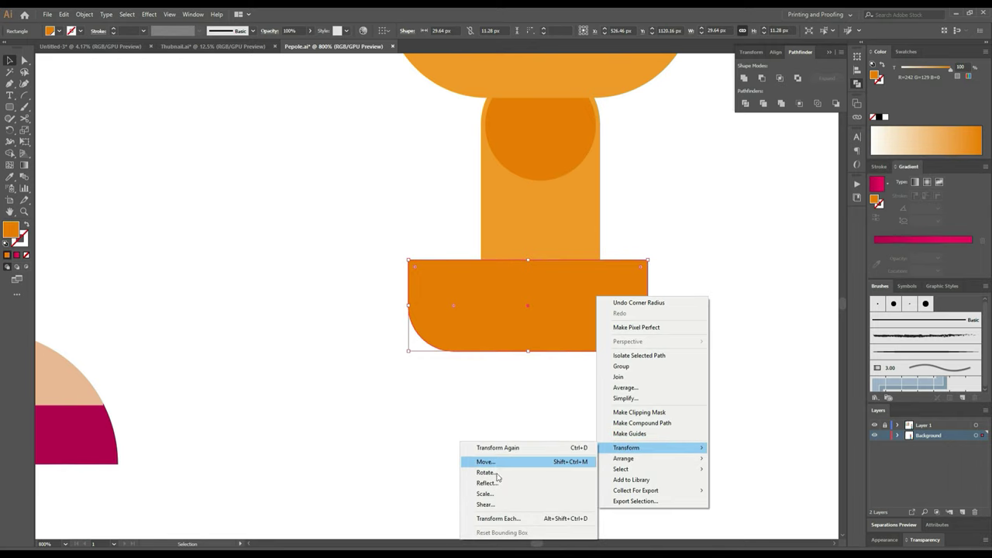
{"action": "left_click", "coordinate": [488, 483]}
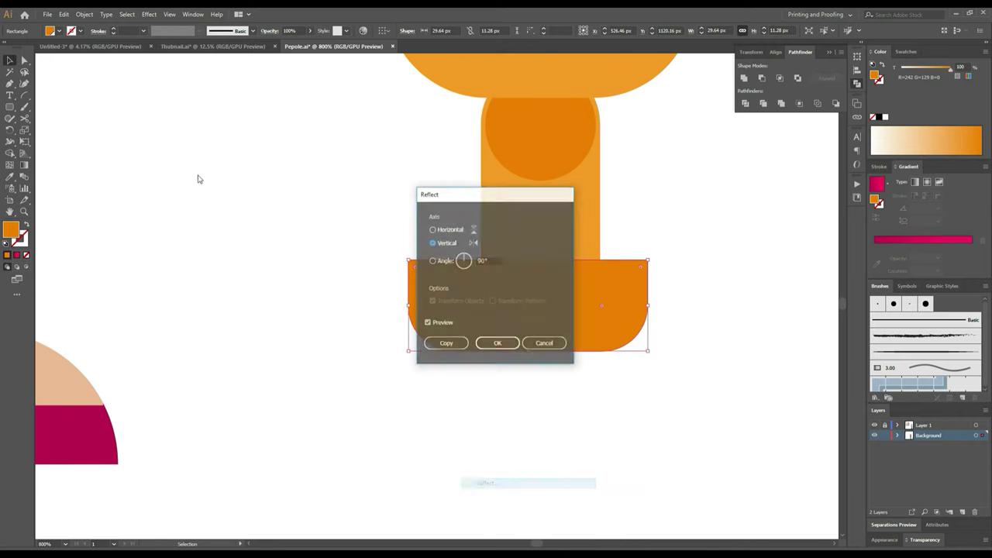
{"action": "left_click", "coordinate": [433, 229]}
{"action": "left_click", "coordinate": [498, 344]}
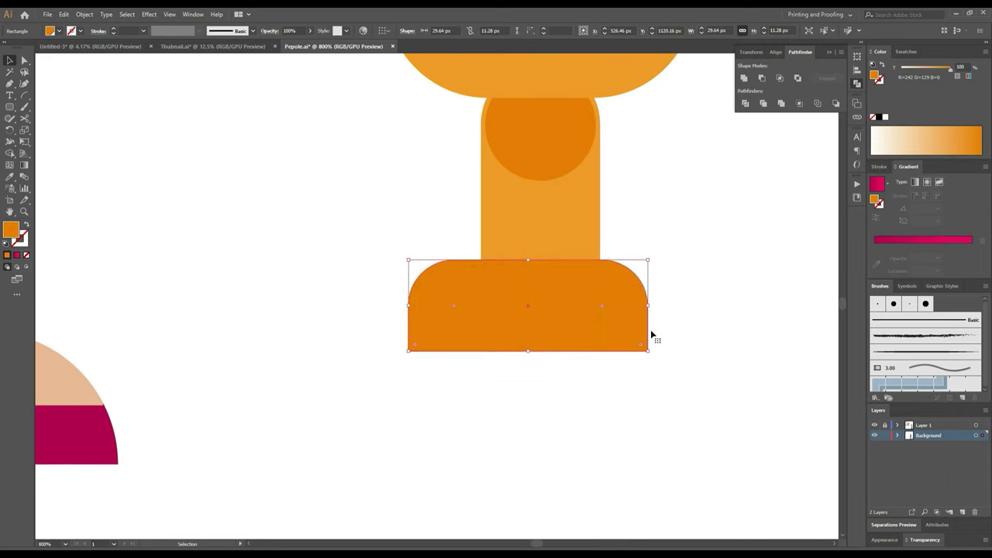
{"action": "key", "text": "ctrl+shift+bracketleft"}
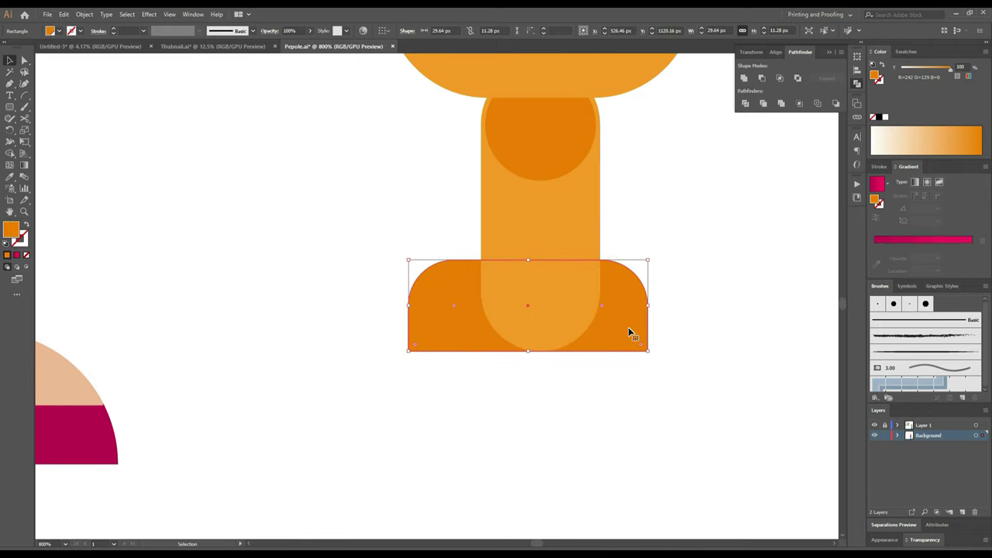
Step: Narrow the base shape from its left edge to 28.59 px wide
{"action": "left_click", "coordinate": [705, 328]}
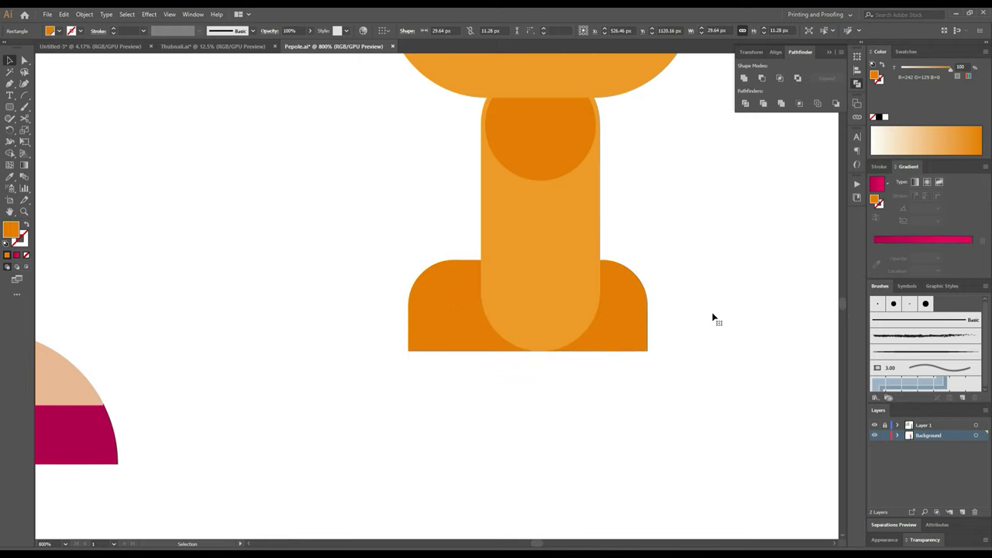
{"action": "mouse_move", "coordinate": [690, 217]}
{"action": "left_mouse_down"}
{"action": "mouse_move", "coordinate": [648, 298]}
{"action": "mouse_move", "coordinate": [649, 281]}
{"action": "left_mouse_up"}
{"action": "left_click", "coordinate": [583, 399]}
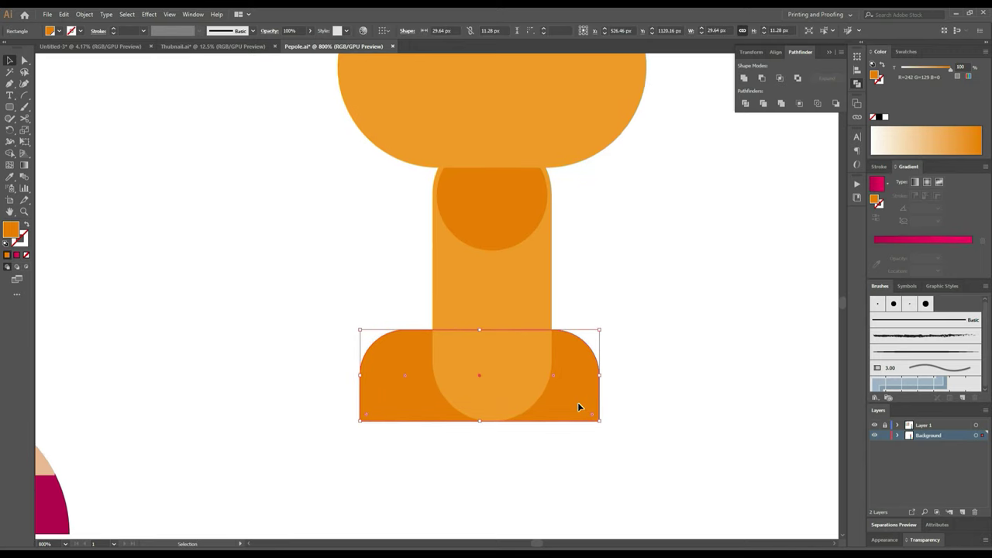
{"action": "left_click_drag", "start_coordinate": [577, 402], "coordinate": [576, 401]}
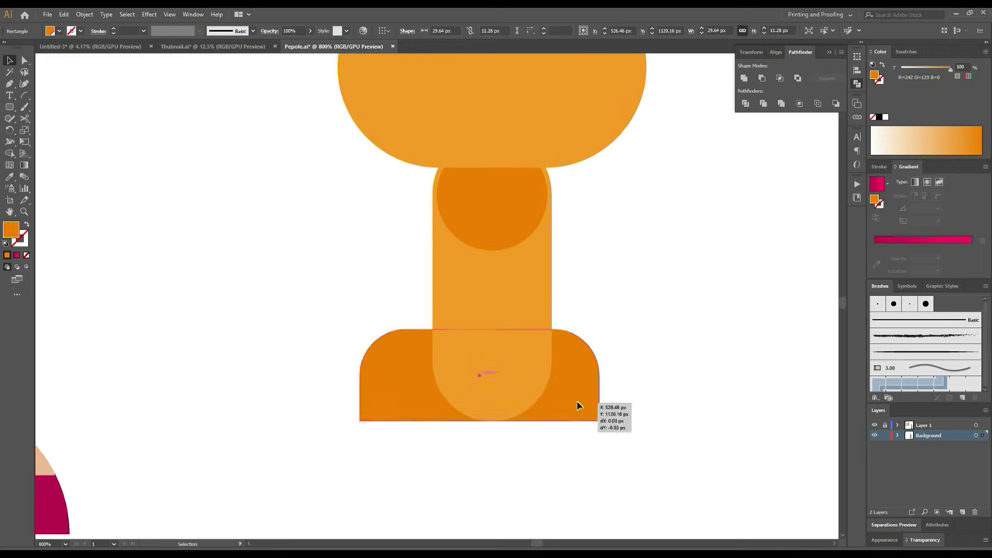
{"action": "left_click", "coordinate": [682, 399]}
{"action": "left_click", "coordinate": [360, 384]}
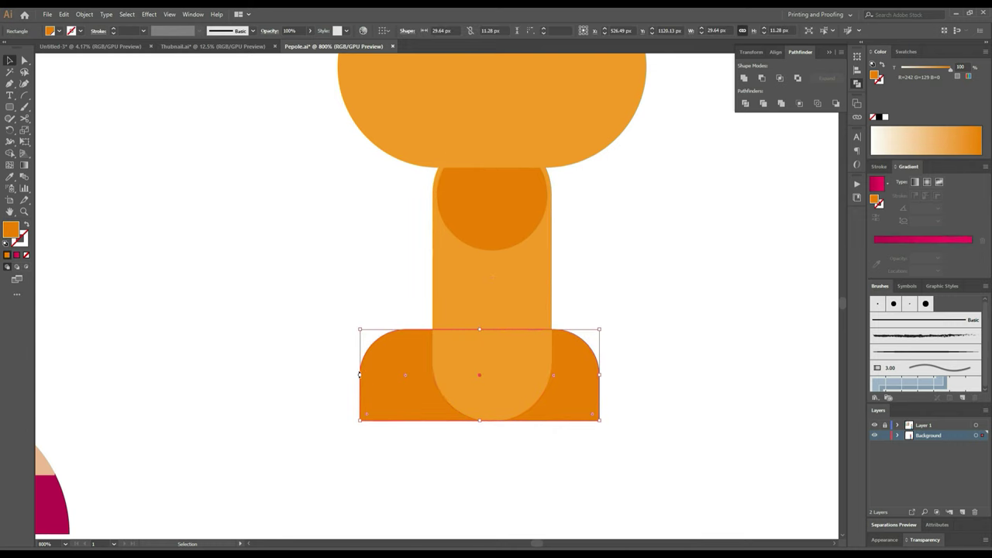
{"action": "left_click_drag", "start_coordinate": [359, 383], "coordinate": [369, 374]}
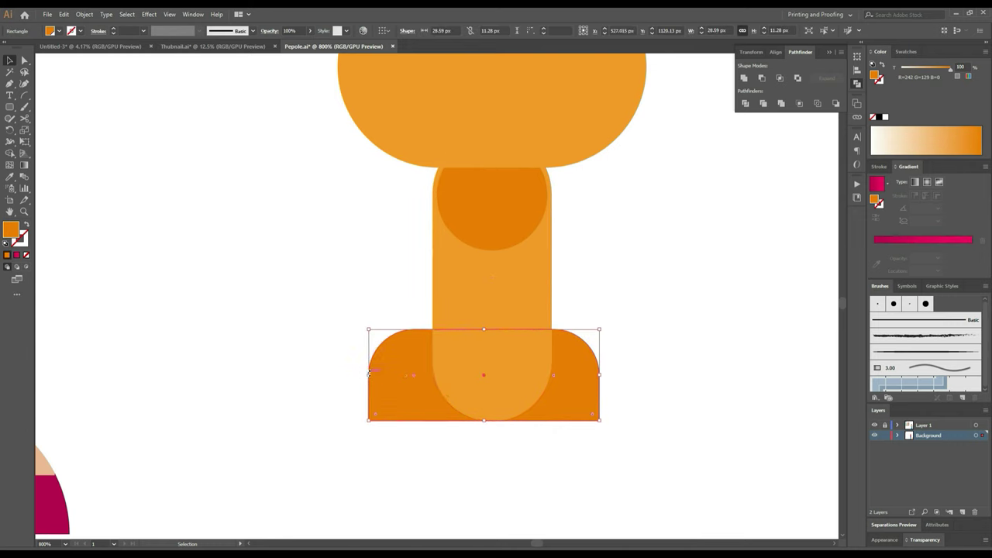
{"action": "left_click", "coordinate": [667, 432]}
{"action": "left_click_drag", "start_coordinate": [12, 108], "coordinate": [45, 109]}
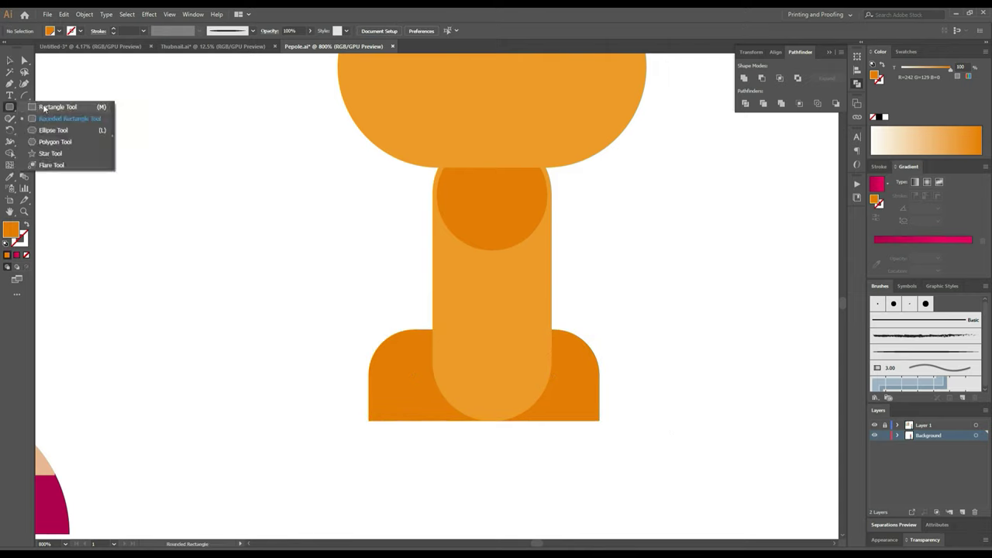
Step: Draw a thin strip on the stem's left edge, stretch it up toward the circle, and round its top-right corner
{"action": "left_click", "coordinate": [46, 107]}
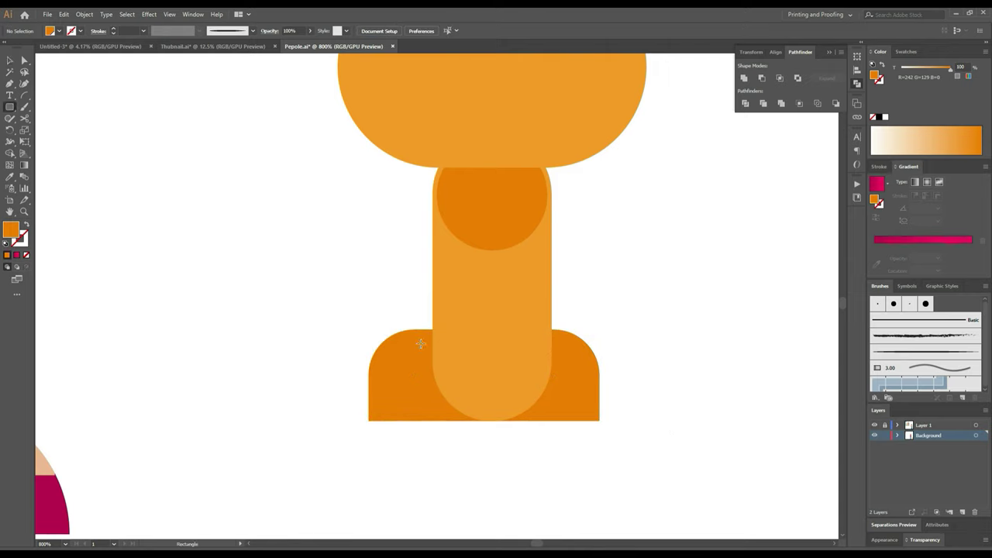
{"action": "left_click_drag", "start_coordinate": [433, 318], "coordinate": [461, 421]}
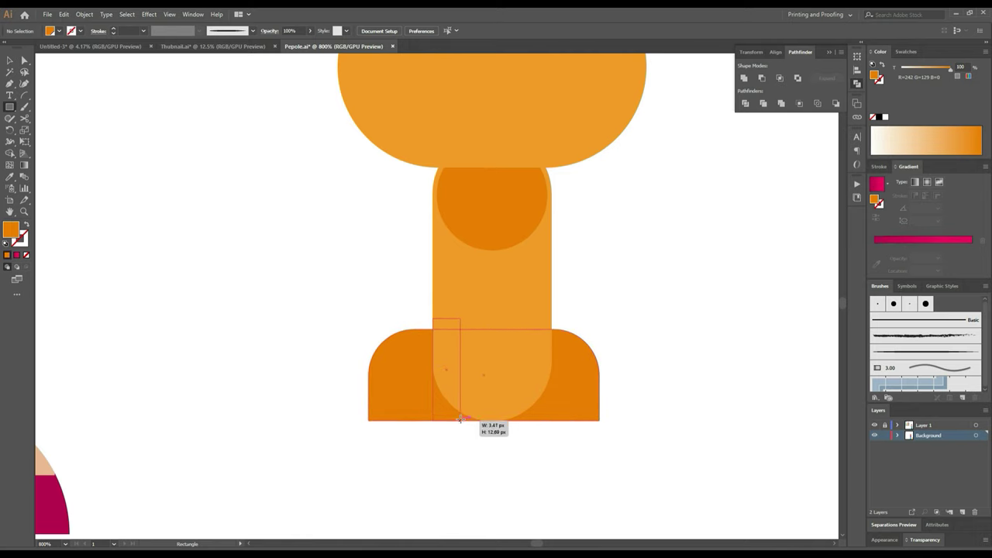
{"action": "left_click", "coordinate": [10, 62]}
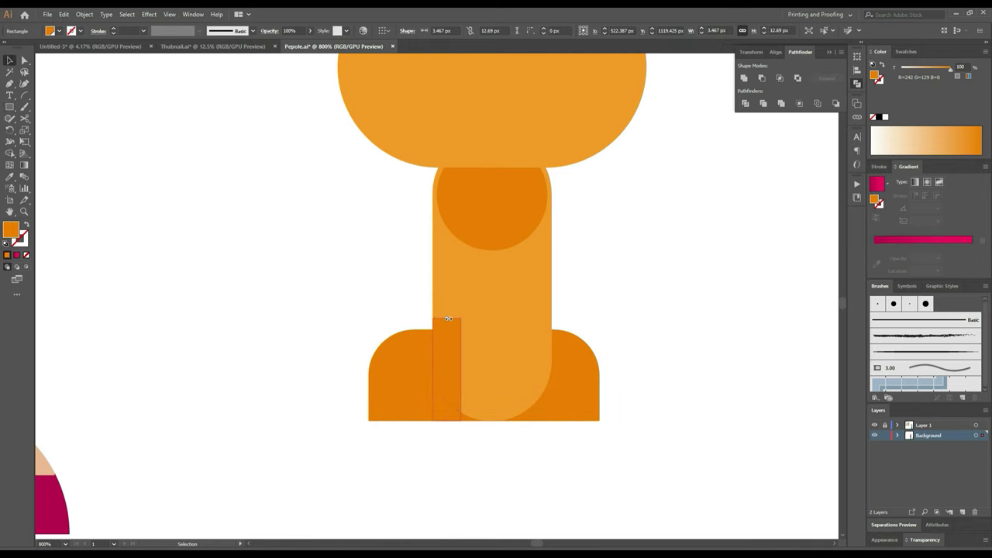
{"action": "left_click_drag", "start_coordinate": [447, 318], "coordinate": [449, 245]}
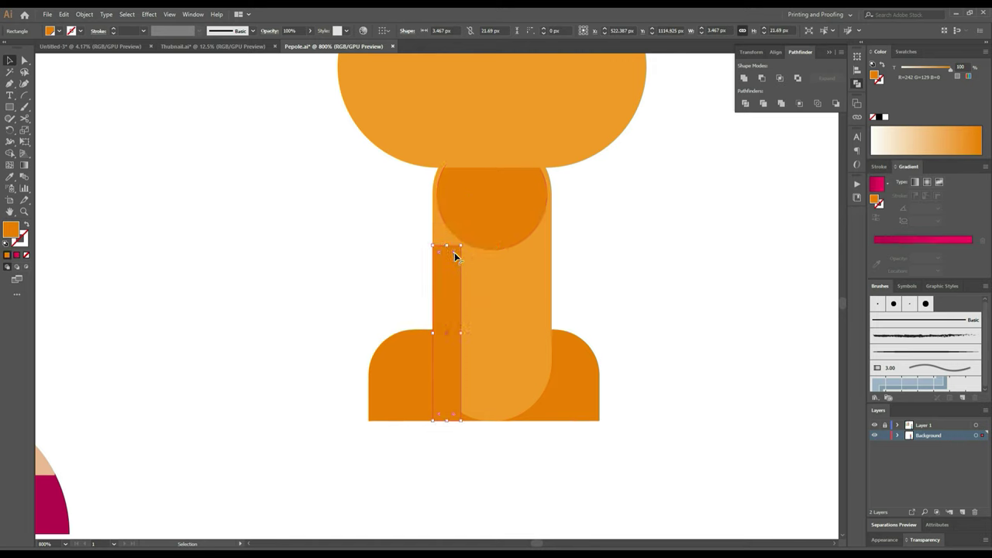
{"action": "left_click_drag", "start_coordinate": [454, 252], "coordinate": [431, 295]}
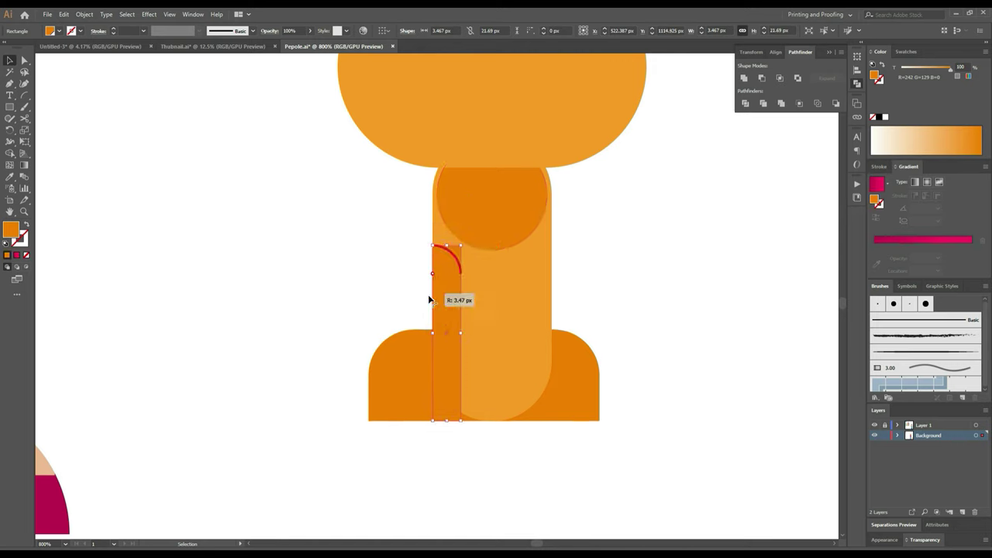
Step: Place a copy of the strip nearer the stem's centre
{"action": "left_click", "coordinate": [174, 185]}
{"action": "left_click_drag", "start_coordinate": [450, 306], "coordinate": [512, 309]}
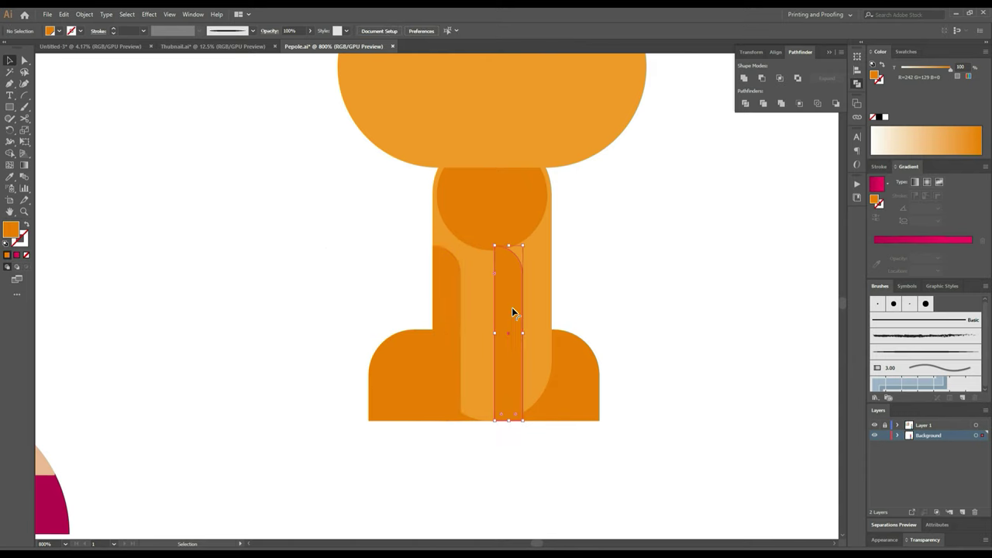
{"action": "right_click", "coordinate": [511, 309]}
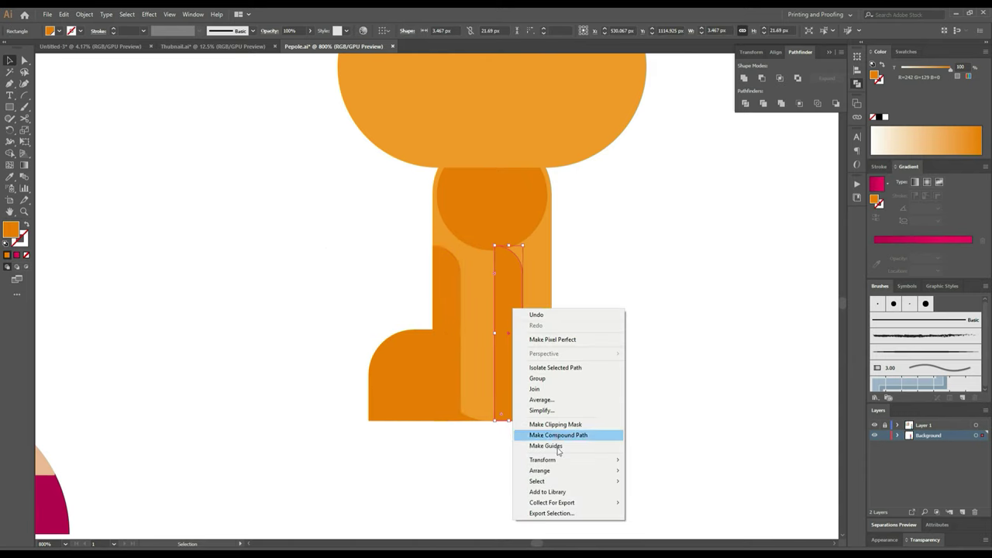
{"action": "mouse_move", "coordinate": [543, 459]}
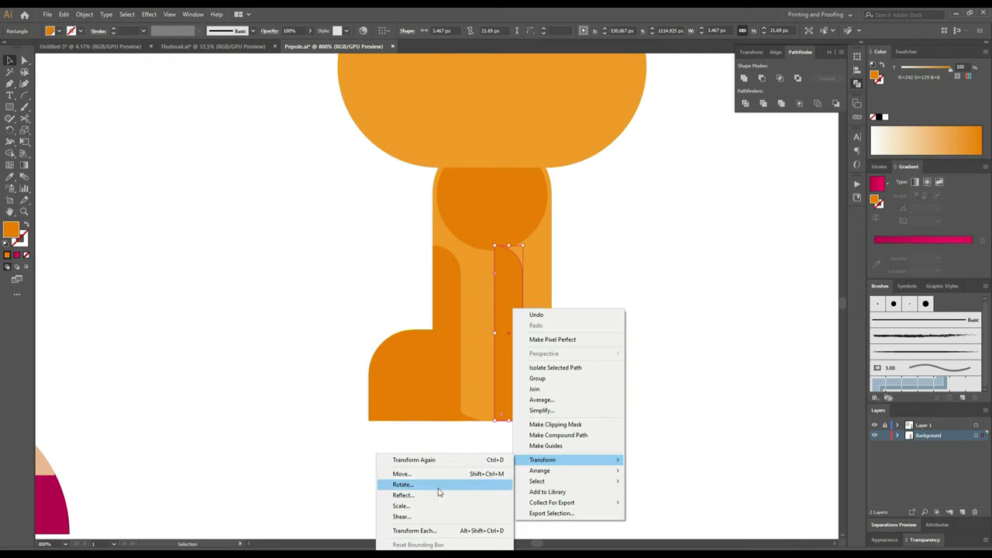
Step: Reflect the strip, shift it slightly right, then flip it back upright
{"action": "left_click", "coordinate": [439, 495]}
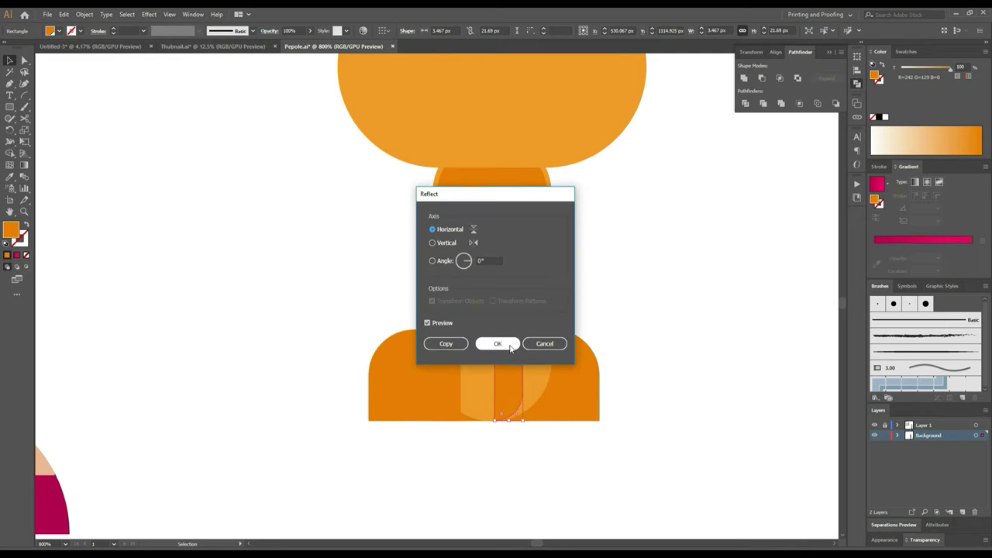
{"action": "left_click", "coordinate": [500, 341]}
{"action": "left_click_drag", "start_coordinate": [516, 377], "coordinate": [545, 384]}
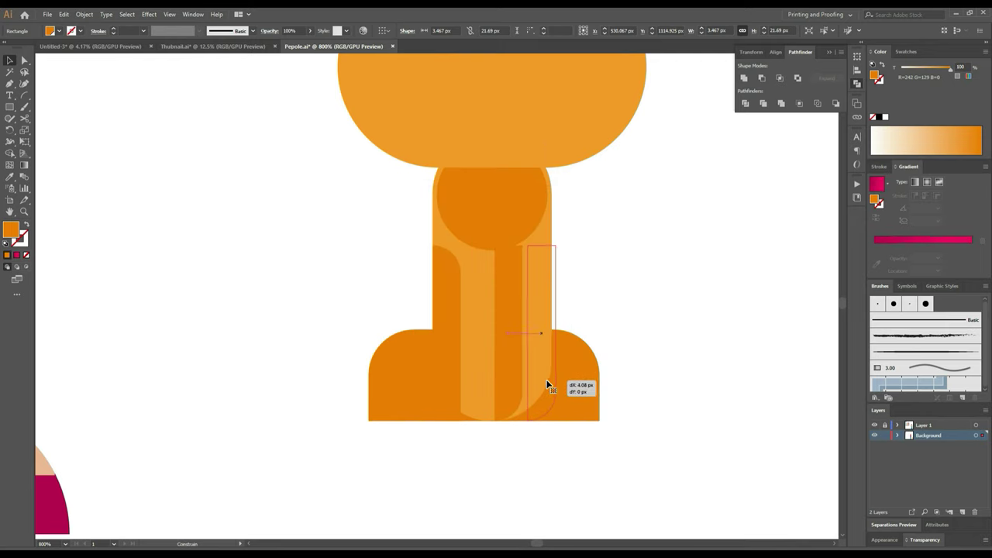
{"action": "right_click", "coordinate": [545, 383]}
{"action": "mouse_move", "coordinate": [574, 319]}
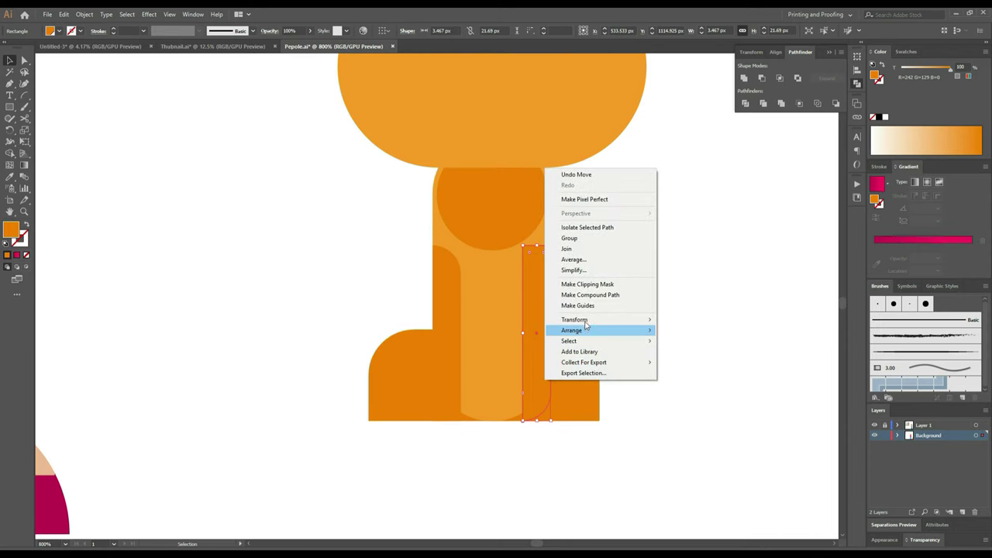
{"action": "left_click", "coordinate": [505, 354]}
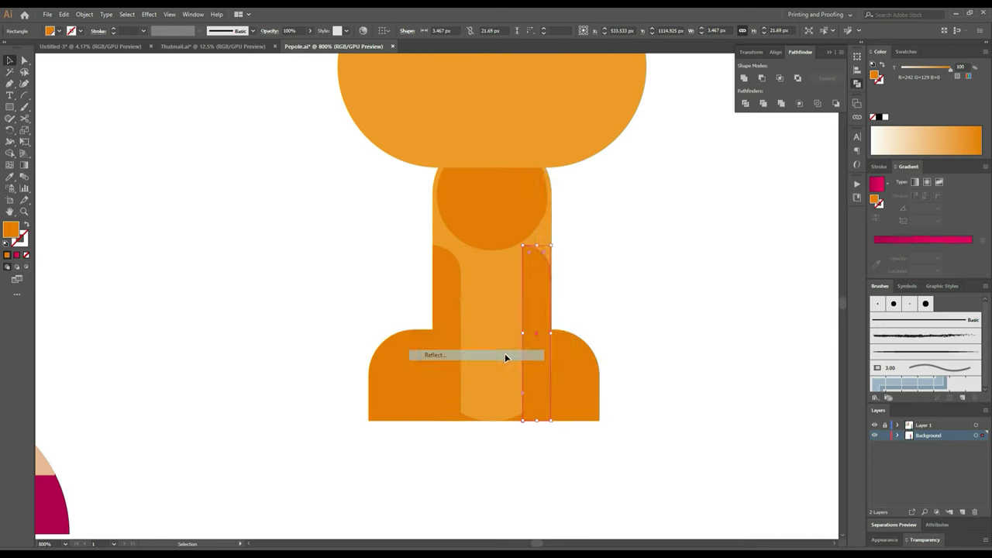
{"action": "left_click", "coordinate": [499, 345]}
Step: Make a copy of the strip mirrored across the vertical axis, then select both side strips
{"action": "right_click", "coordinate": [547, 343]}
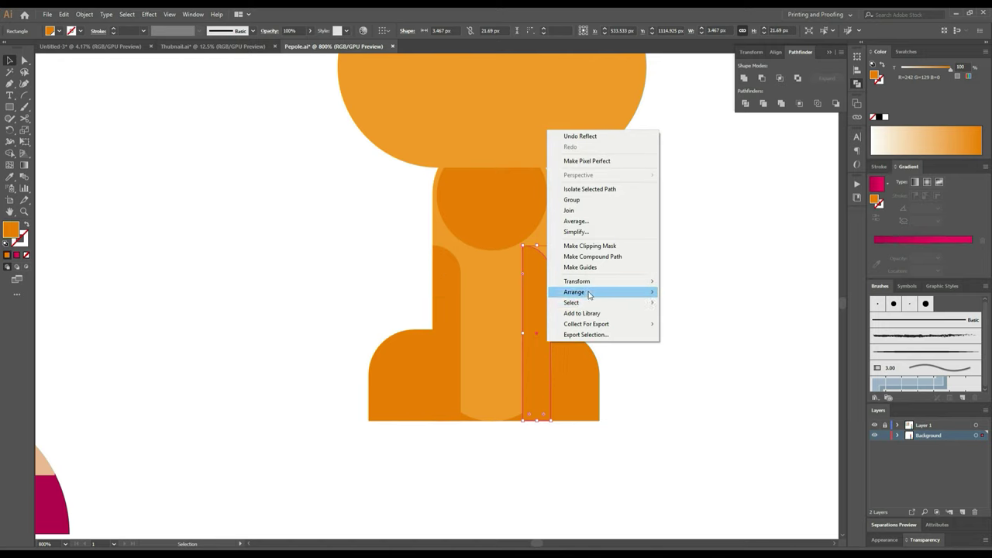
{"action": "mouse_move", "coordinate": [576, 281]}
{"action": "left_click", "coordinate": [496, 317]}
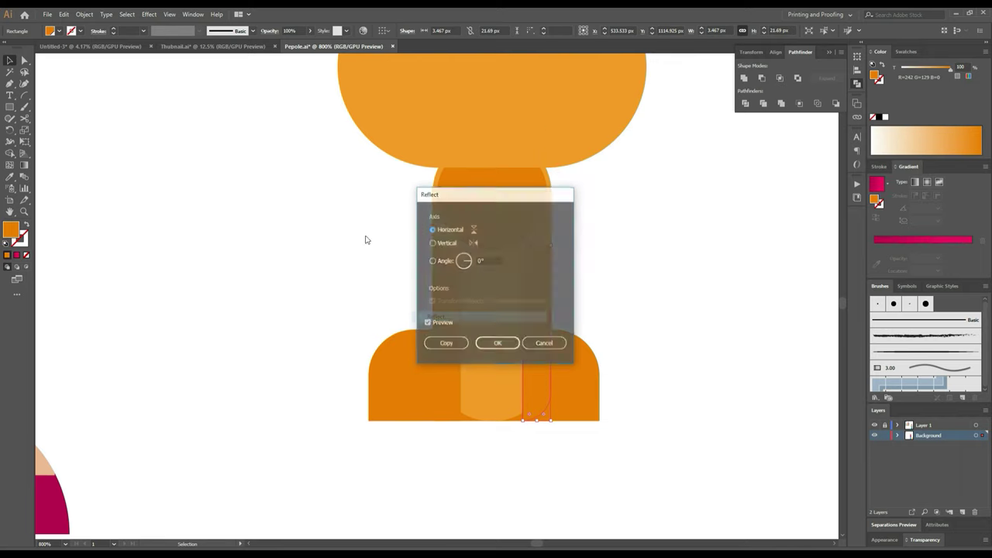
{"action": "left_click", "coordinate": [448, 244]}
{"action": "left_click", "coordinate": [497, 344]}
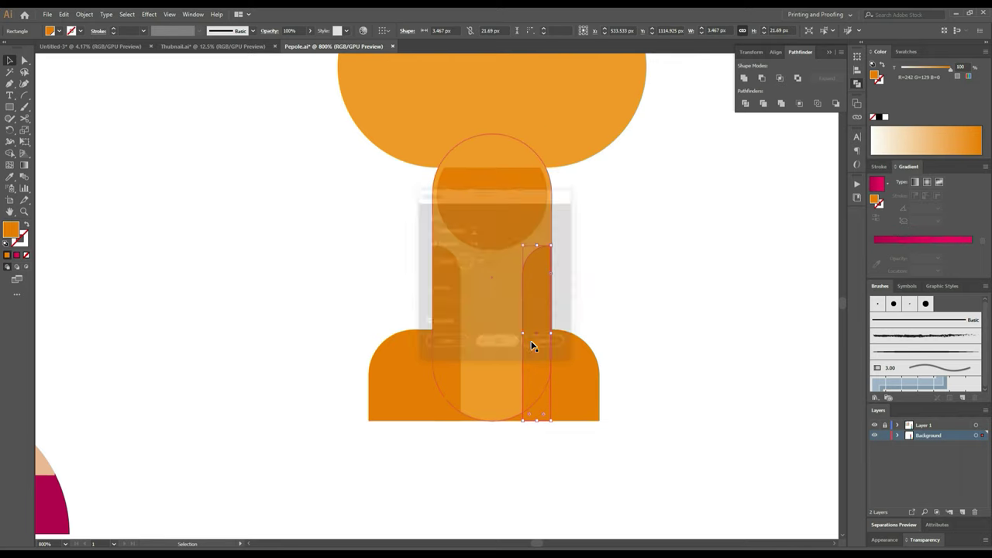
{"action": "left_click", "coordinate": [617, 294]}
{"action": "left_click", "coordinate": [469, 379]}
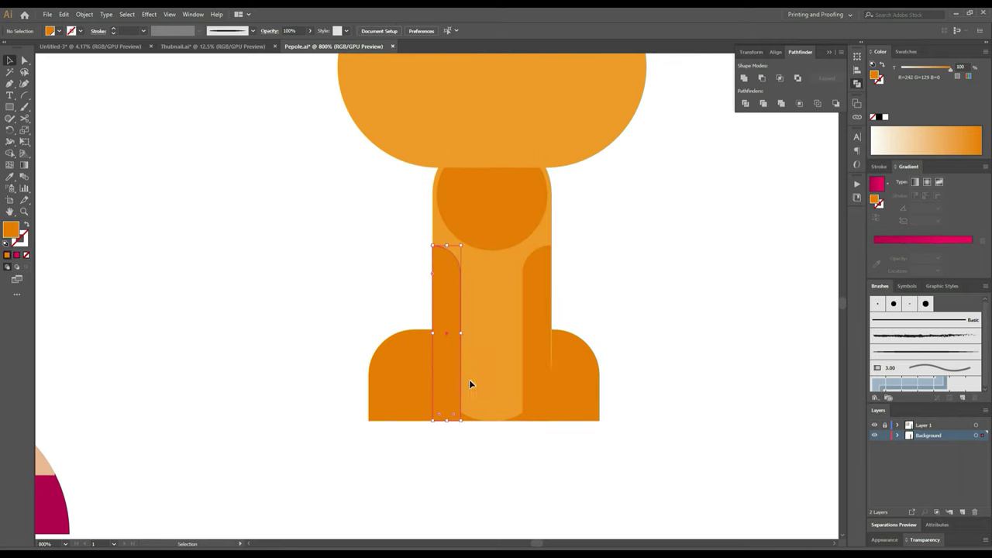
{"action": "left_click", "coordinate": [544, 376], "text": "shift"}
{"action": "scroll", "coordinate": [544, 370], "scroll_direction": "down", "scroll_amount": 3}
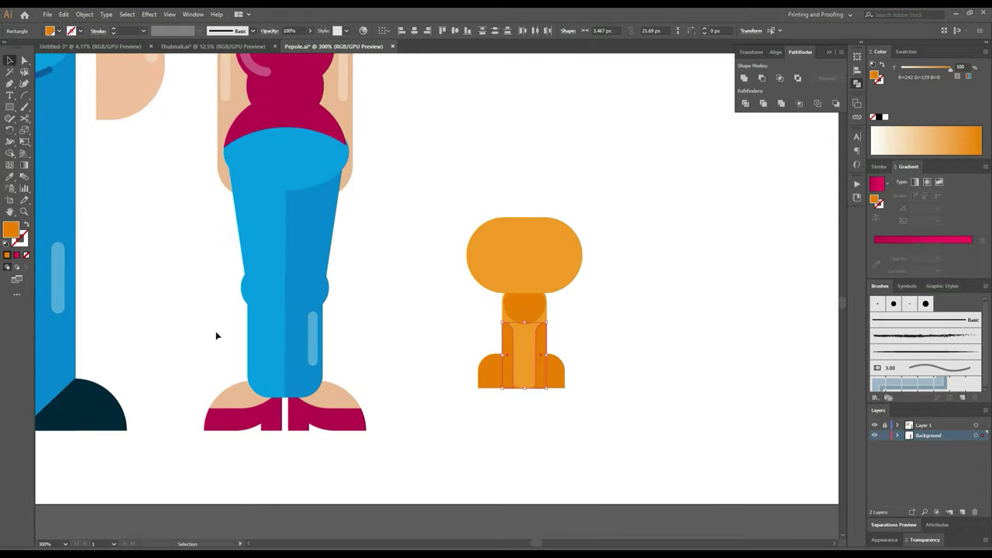
Step: Eyedrop the torso's orange onto both side strips
{"action": "scroll", "coordinate": [138, 264], "scroll_direction": "down", "scroll_amount": 3}
{"action": "scroll", "coordinate": [137, 264], "scroll_direction": "up", "scroll_amount": 1}
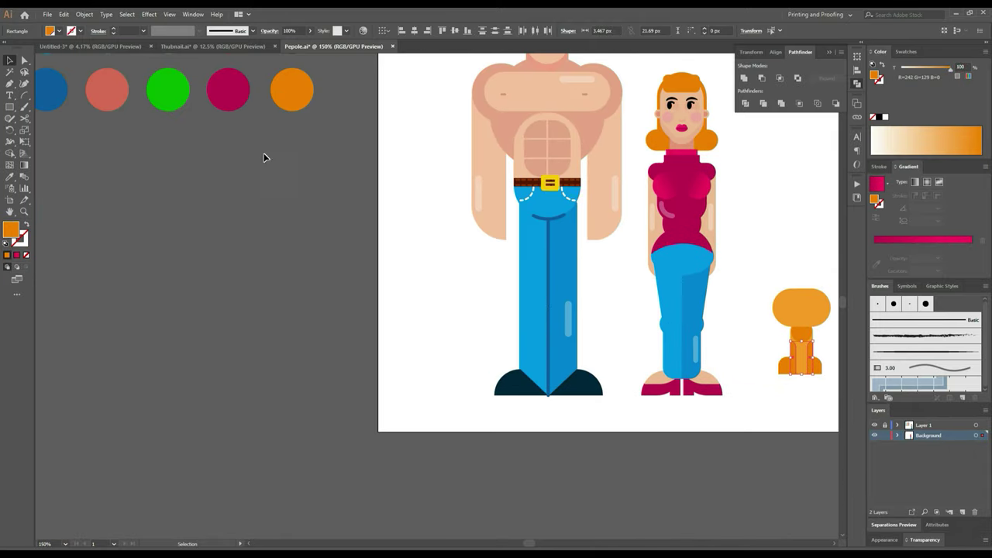
{"action": "mouse_move", "coordinate": [266, 155]}
{"action": "left_mouse_down"}
{"action": "mouse_move", "coordinate": [284, 370]}
{"action": "mouse_move", "coordinate": [263, 404]}
{"action": "left_mouse_up"}
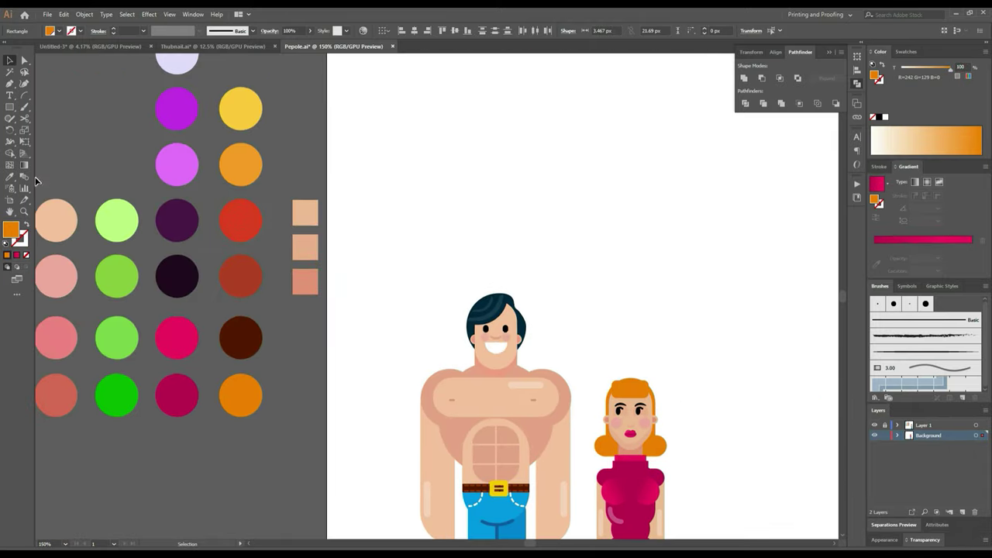
{"action": "left_click", "coordinate": [10, 177]}
{"action": "left_click", "coordinate": [259, 102]}
{"action": "left_click_drag", "start_coordinate": [457, 173], "coordinate": [351, 111]}
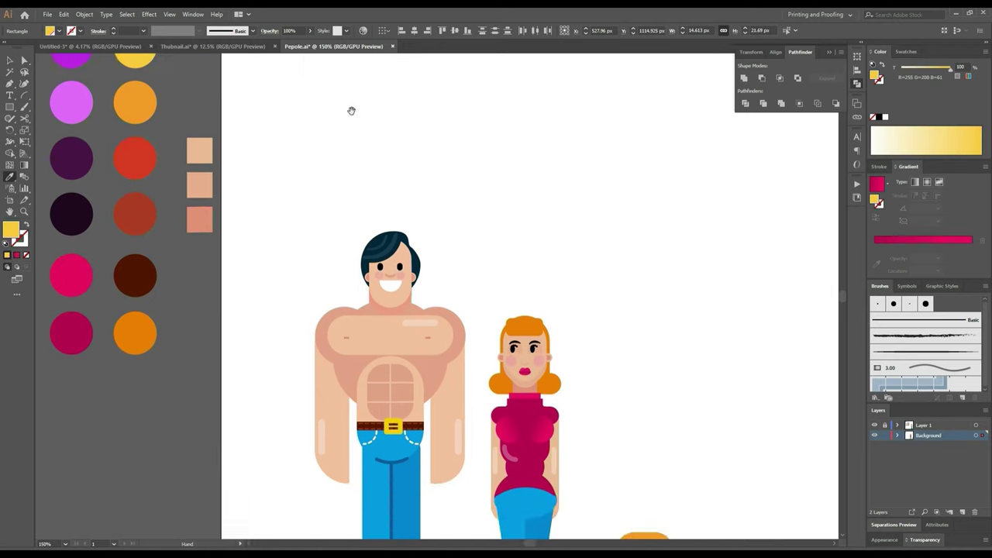
{"action": "scroll", "coordinate": [416, 394], "scroll_direction": "down", "scroll_amount": 2}
{"action": "scroll", "coordinate": [442, 432], "scroll_direction": "up", "scroll_amount": 2}
{"action": "scroll", "coordinate": [550, 416], "scroll_direction": "down", "scroll_amount": 1}
{"action": "scroll", "coordinate": [458, 198], "scroll_direction": "down", "scroll_amount": 5}
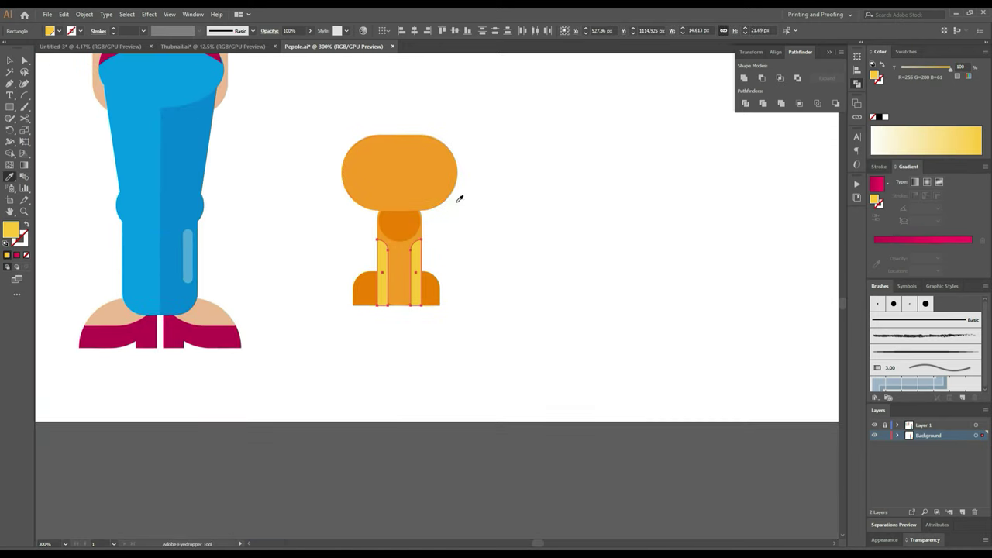
{"action": "scroll", "coordinate": [453, 233], "scroll_direction": "up", "scroll_amount": 3}
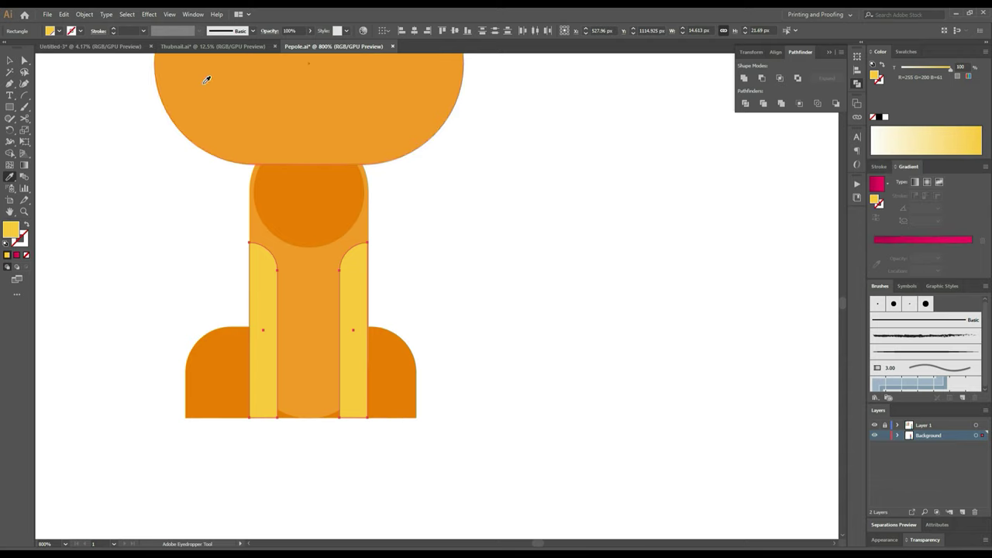
{"action": "left_click", "coordinate": [316, 288]}
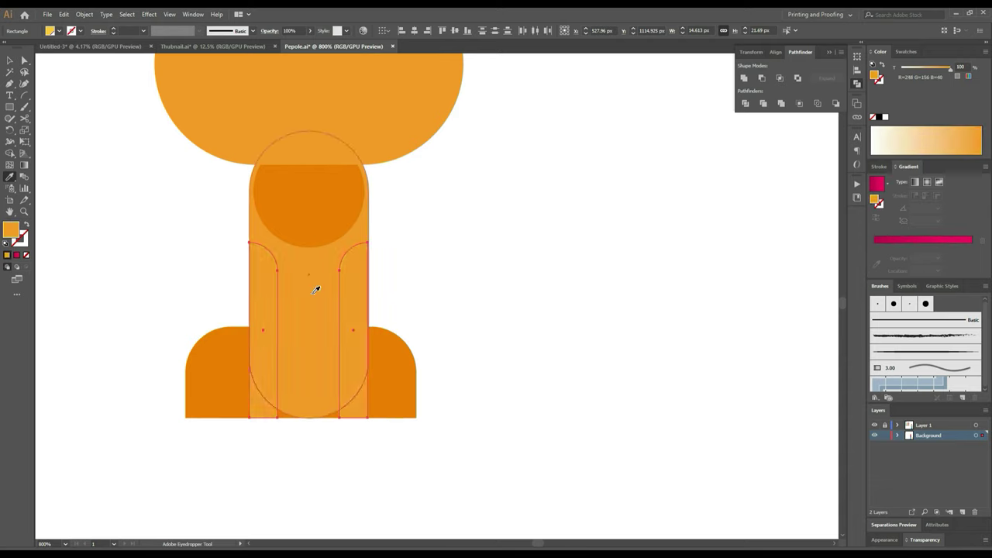
Step: Change the strips' fill to the darker orange E88C28
{"action": "double_click", "coordinate": [10, 230]}
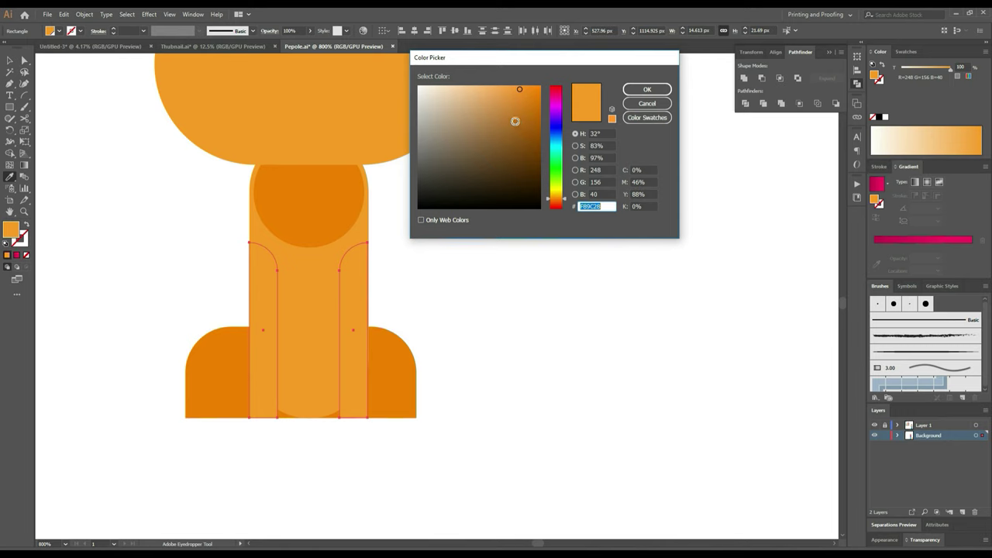
{"action": "left_click", "coordinate": [520, 95]}
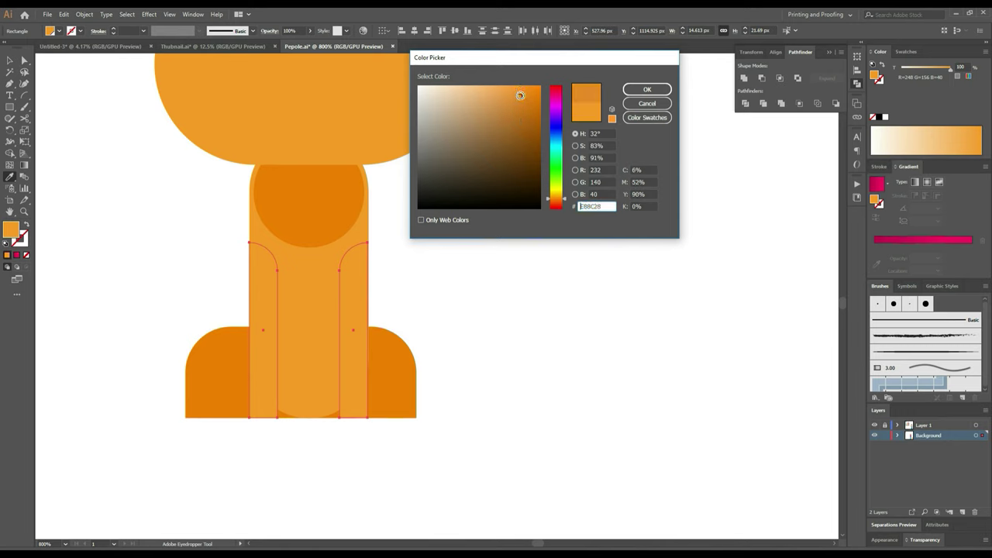
{"action": "left_click", "coordinate": [647, 89]}
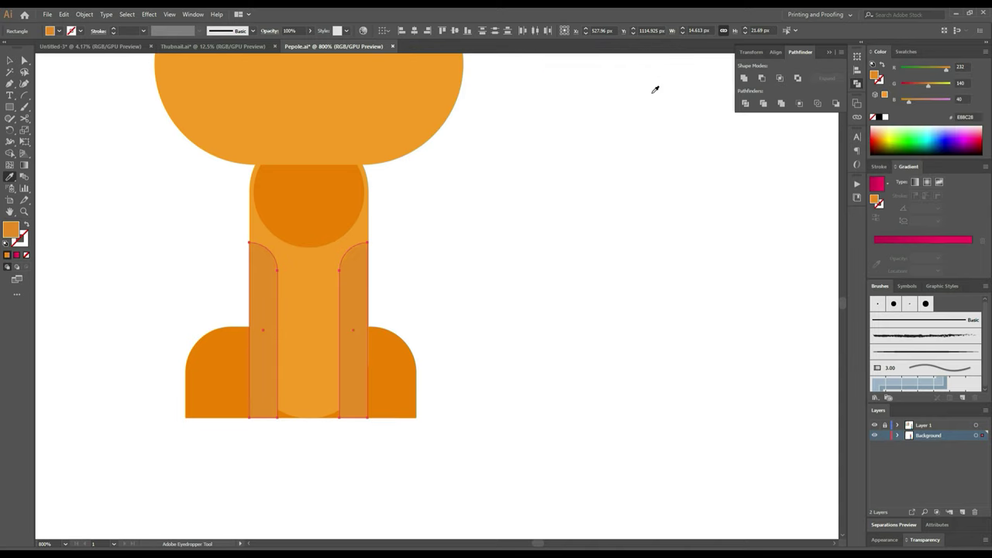
{"action": "left_click", "coordinate": [8, 61]}
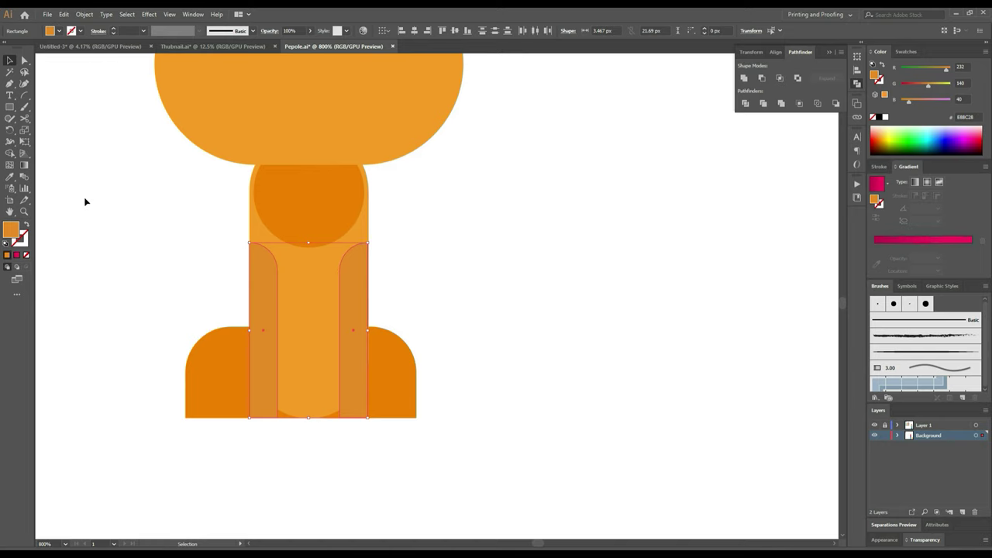
Step: Draw a small white rectangle at the left strip's bottom
{"action": "left_click", "coordinate": [9, 106]}
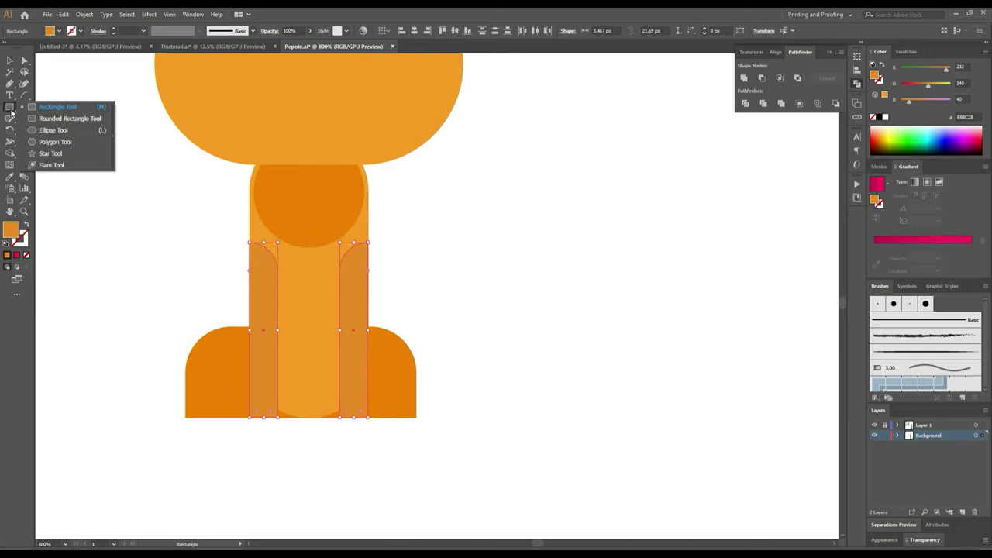
{"action": "left_click", "coordinate": [70, 128]}
{"action": "scroll", "coordinate": [214, 439], "scroll_direction": "up", "scroll_amount": 1}
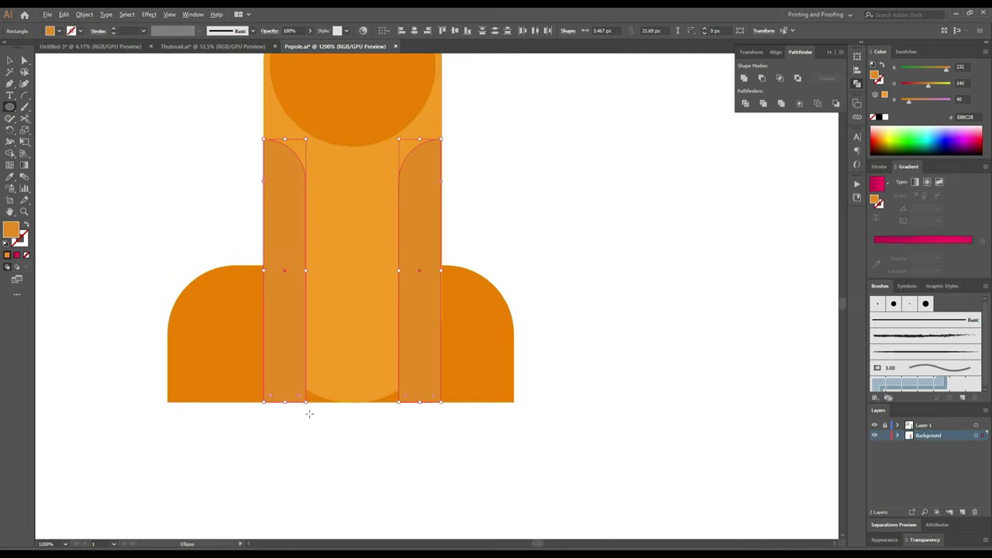
{"action": "left_click_drag", "start_coordinate": [278, 422], "coordinate": [309, 380]}
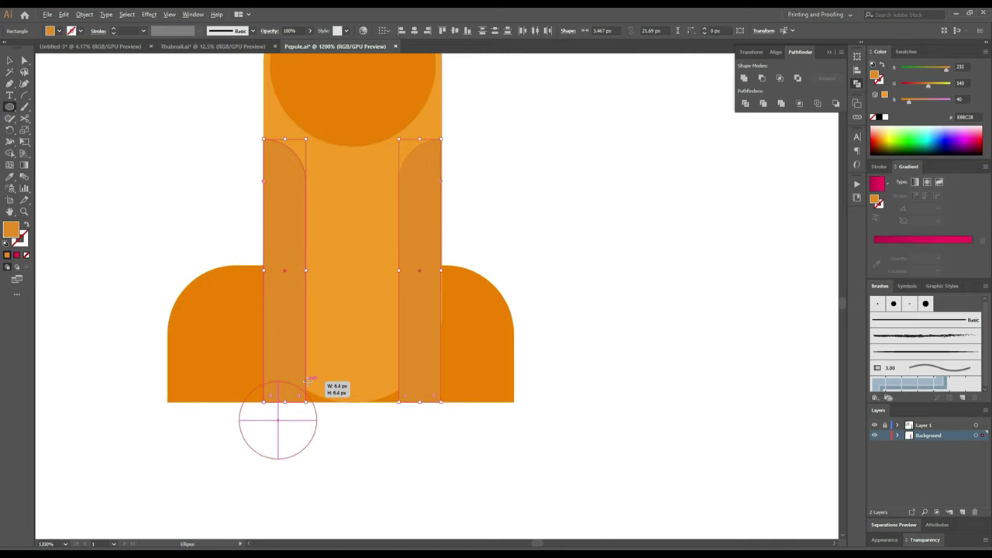
{"action": "left_click", "coordinate": [10, 109]}
{"action": "left_click", "coordinate": [39, 118]}
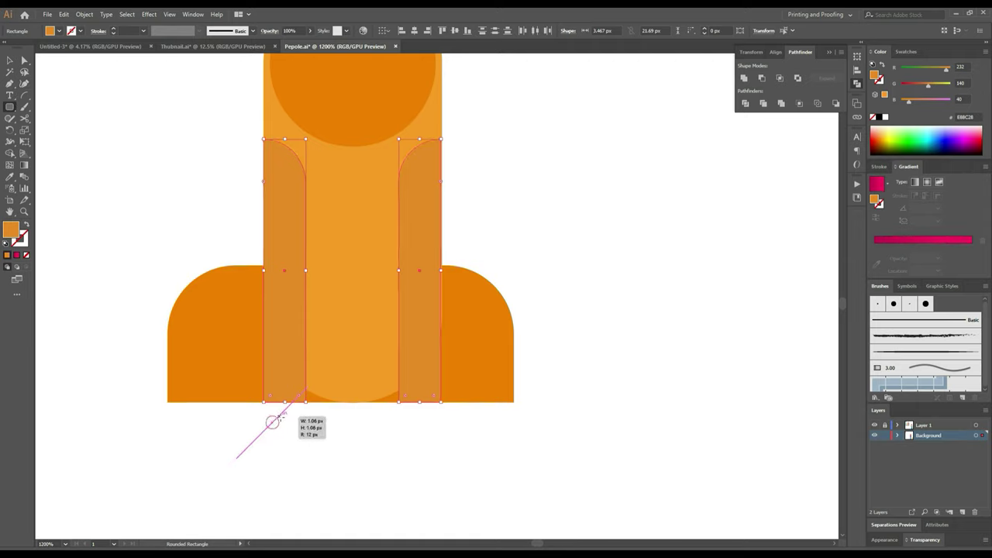
{"action": "left_click_drag", "start_coordinate": [266, 428], "coordinate": [276, 415]}
{"action": "key", "text": "ctrl+z"}
{"action": "left_click", "coordinate": [8, 111]}
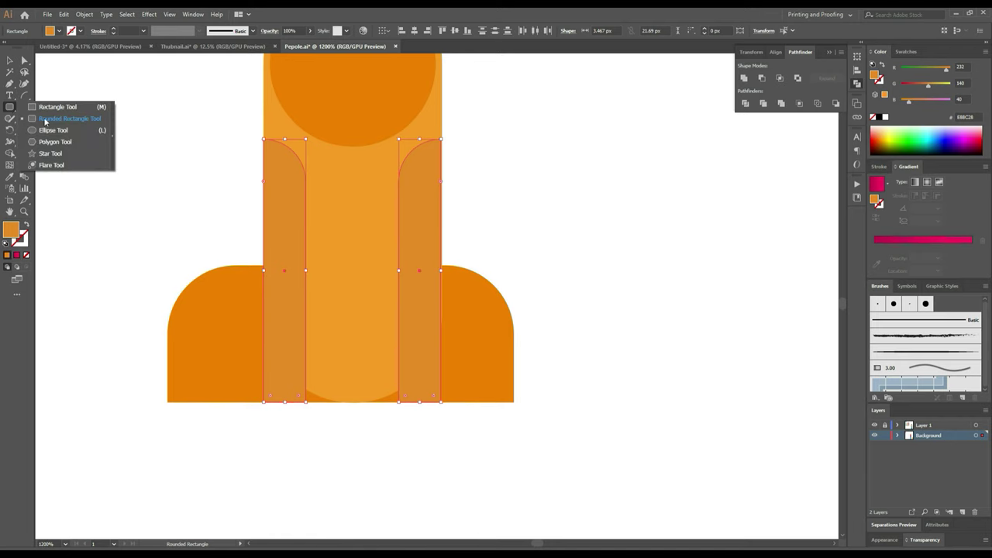
{"action": "left_click", "coordinate": [71, 107]}
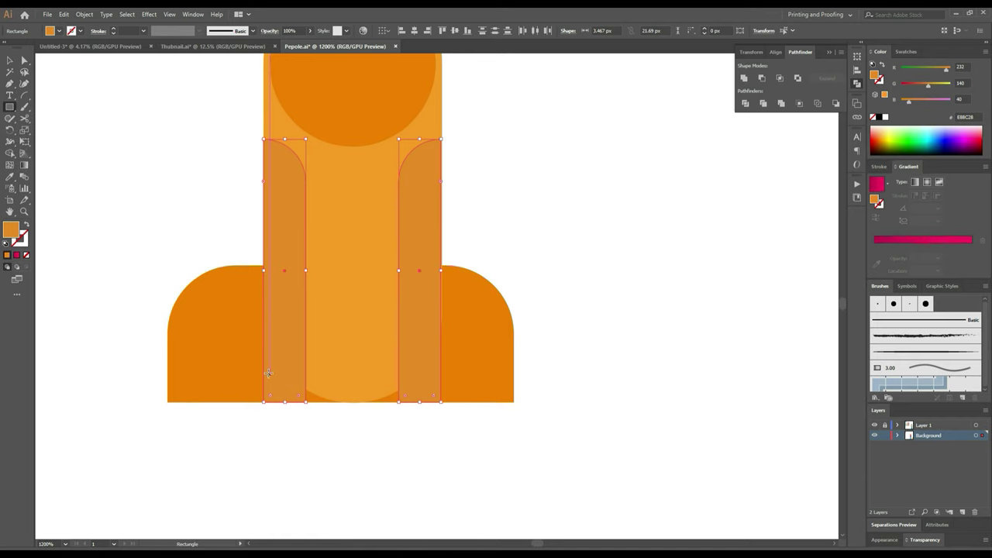
{"action": "left_click_drag", "start_coordinate": [263, 371], "coordinate": [306, 401]}
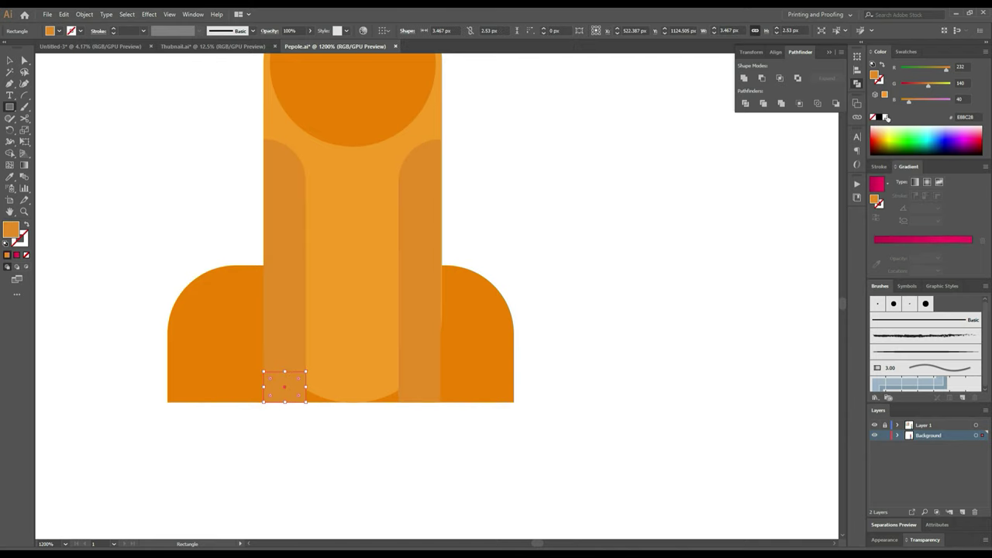
{"action": "left_click", "coordinate": [885, 117]}
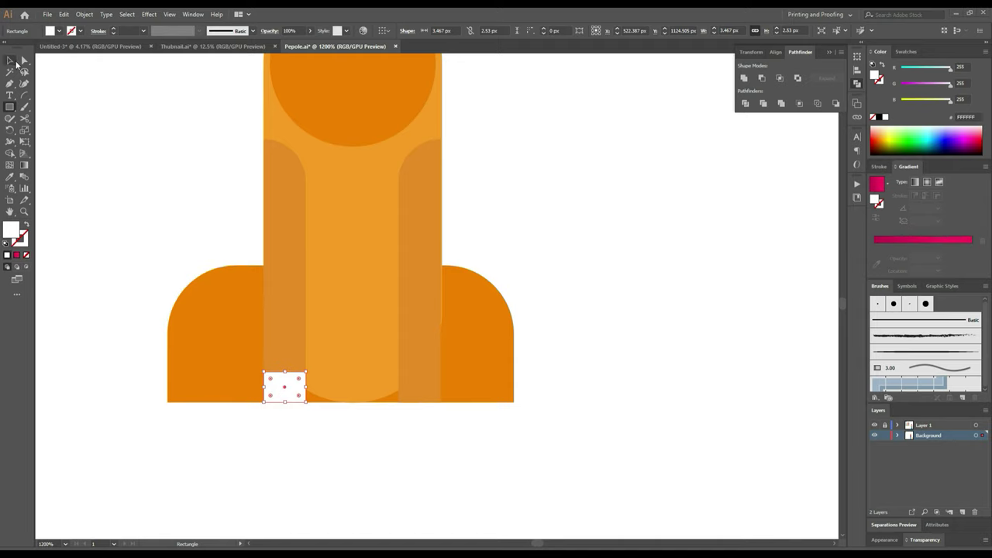
Step: Round the rectangle's top into a semicircle and copy it to the right strip's bottom
{"action": "left_click", "coordinate": [24, 60]}
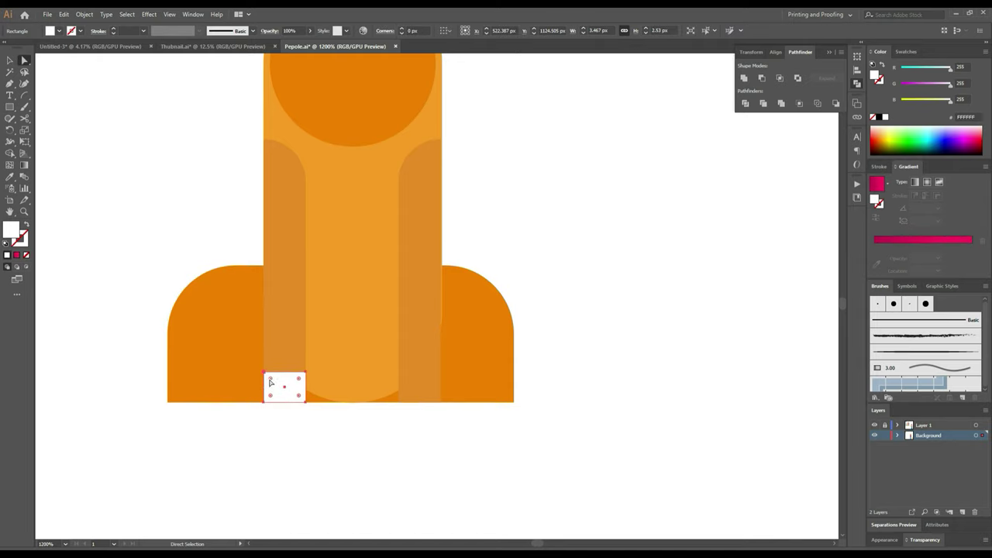
{"action": "left_click_drag", "start_coordinate": [299, 381], "coordinate": [294, 404]}
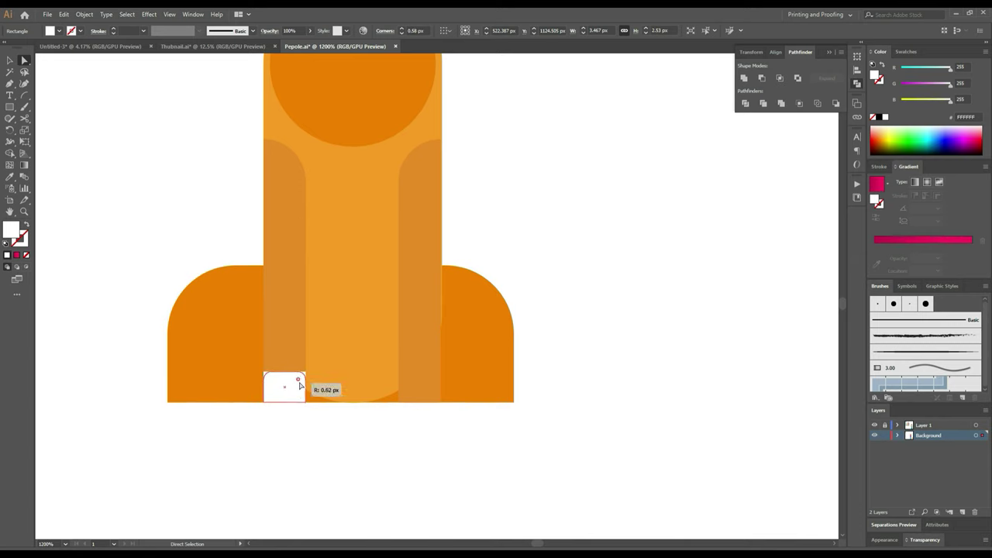
{"action": "left_click", "coordinate": [289, 390]}
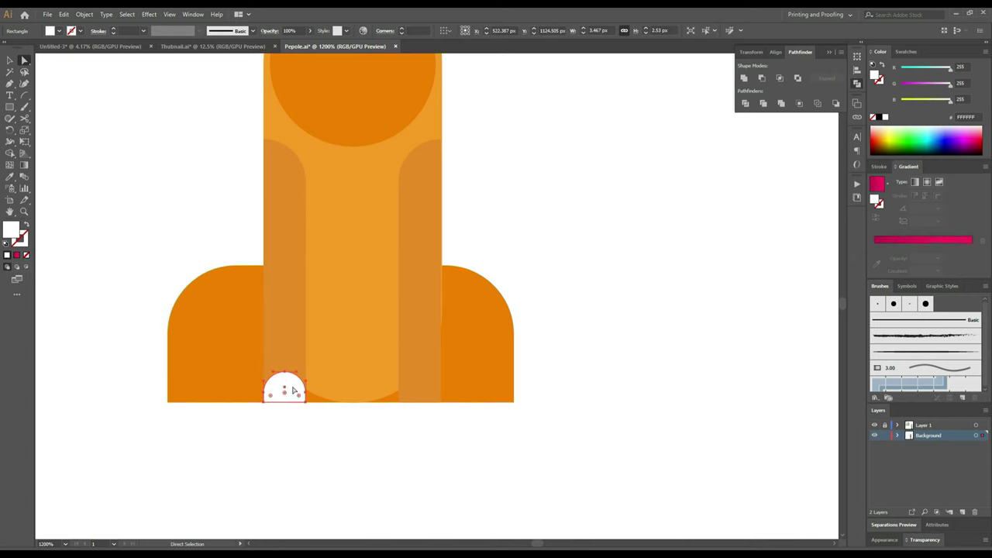
{"action": "left_click_drag", "start_coordinate": [293, 389], "coordinate": [428, 385]}
{"action": "left_click", "coordinate": [459, 451]}
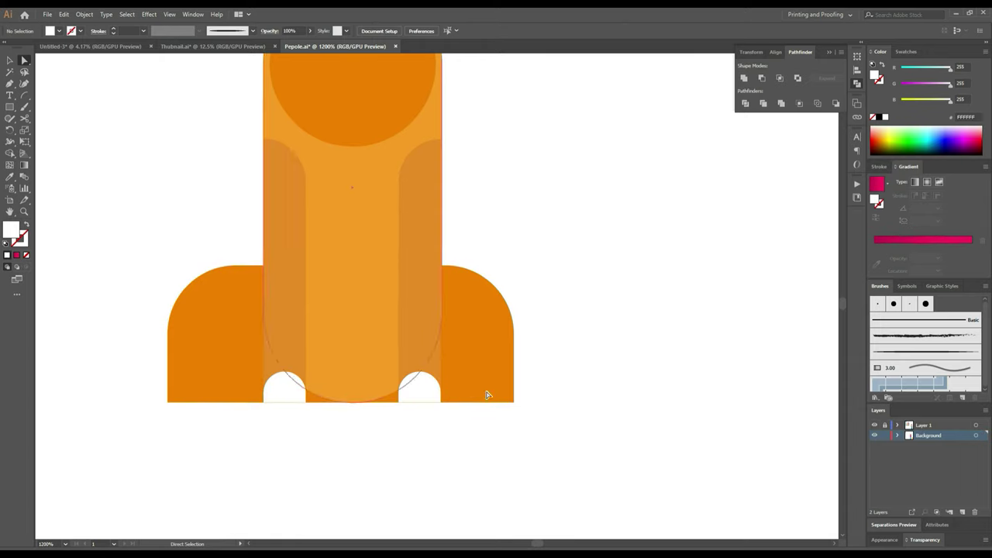
Step: Set both paw semicircles to 70% opacity
{"action": "scroll", "coordinate": [612, 234], "scroll_direction": "down", "scroll_amount": 2}
{"action": "left_click_drag", "start_coordinate": [608, 231], "coordinate": [579, 357]}
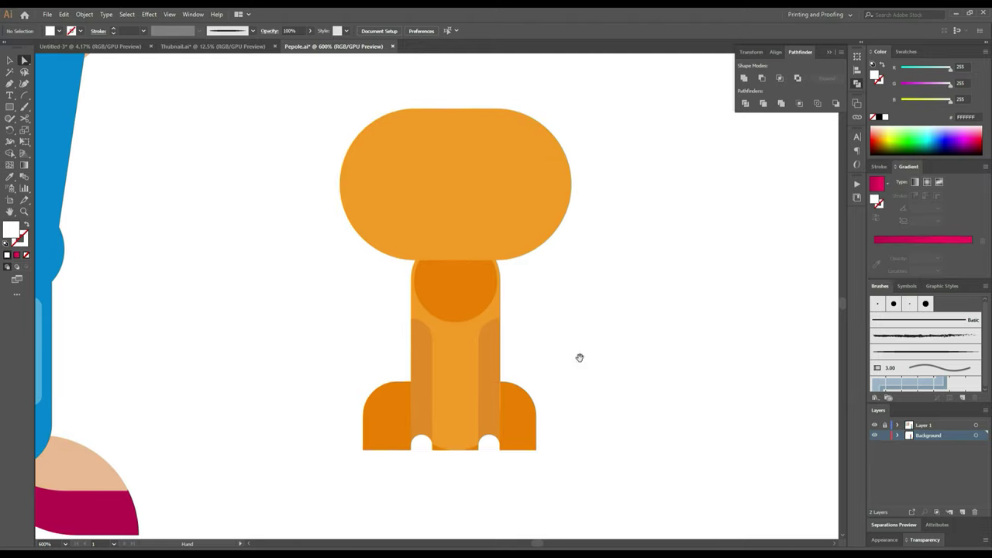
{"action": "left_click", "coordinate": [488, 443]}
{"action": "left_click", "coordinate": [422, 443], "text": "shift"}
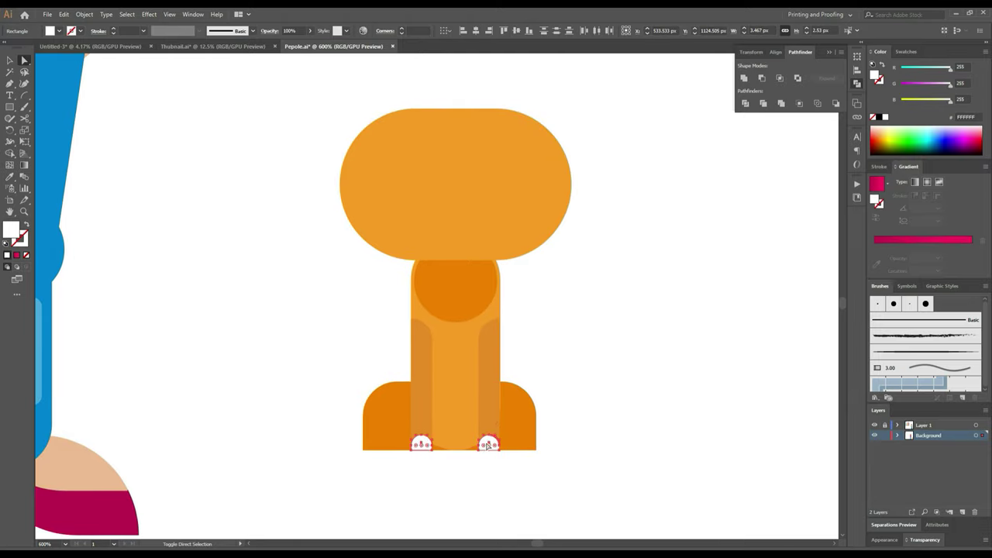
{"action": "left_click", "coordinate": [293, 31]}
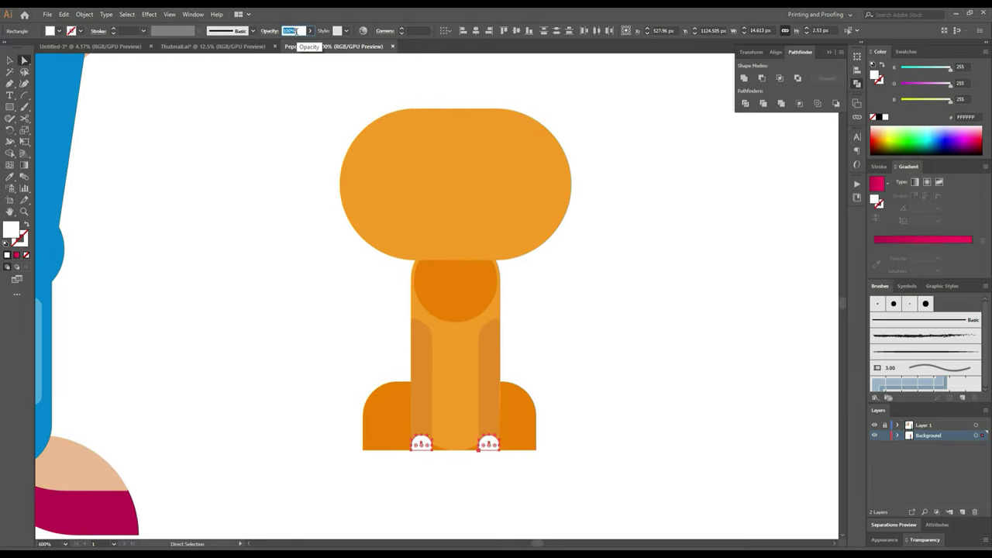
{"action": "type", "text": "80"}
{"action": "key", "text": "Return"}
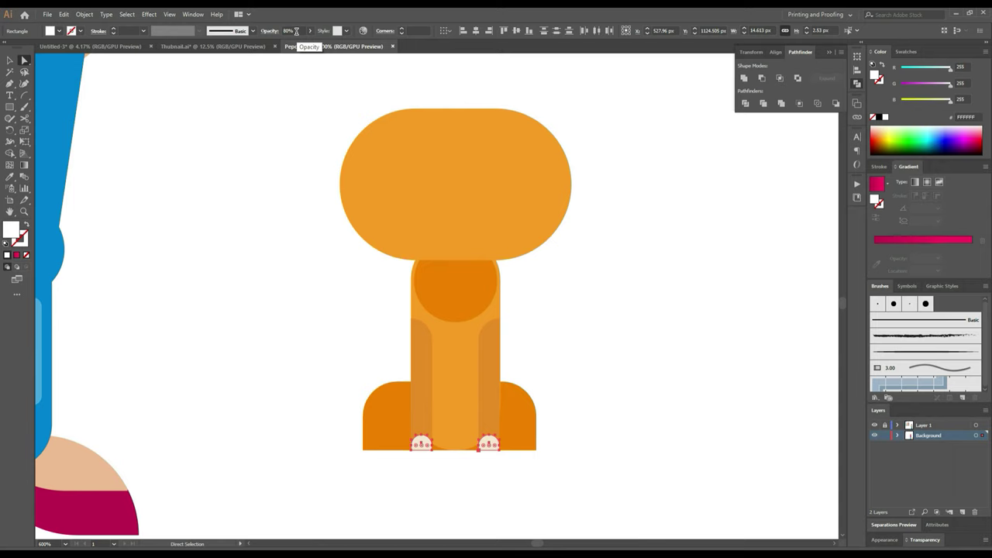
{"action": "left_click", "coordinate": [295, 31]}
{"action": "key", "text": "Return"}
{"action": "left_click", "coordinate": [10, 59]}
{"action": "left_click", "coordinate": [518, 277]}
{"action": "scroll", "coordinate": [600, 315], "scroll_direction": "up", "scroll_amount": 3}
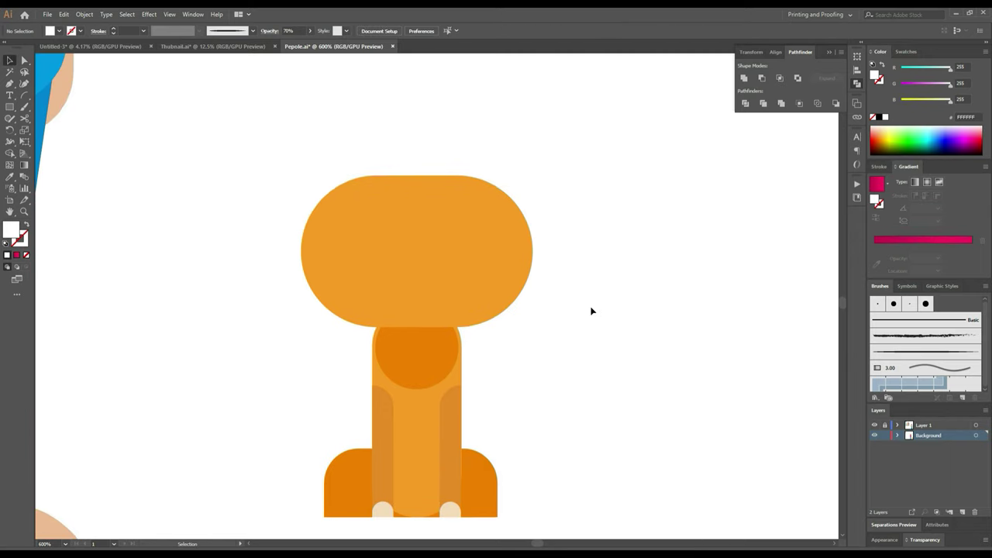
{"action": "scroll", "coordinate": [589, 305], "scroll_direction": "down", "scroll_amount": 1}
{"action": "scroll", "coordinate": [585, 299], "scroll_direction": "up", "scroll_amount": 2}
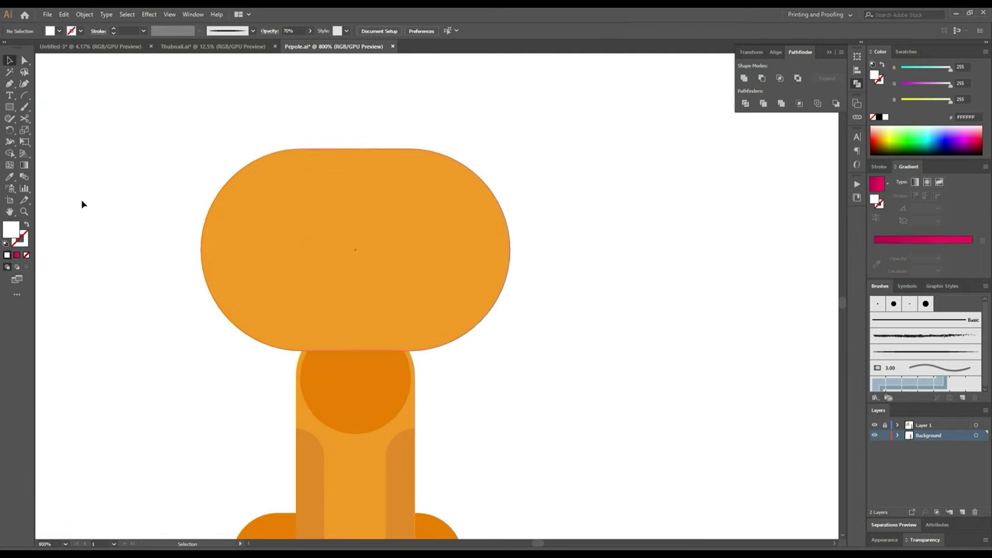
Step: Draw a white eye circle on the head and group the two eye circles
{"action": "left_click", "coordinate": [11, 109]}
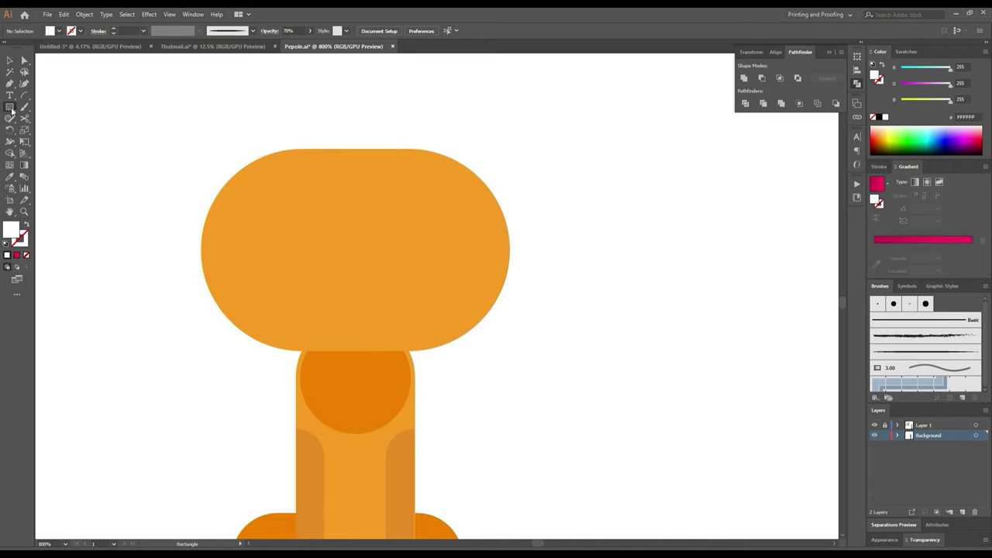
{"action": "left_click_drag", "start_coordinate": [11, 108], "coordinate": [33, 130]}
{"action": "mouse_move", "coordinate": [133, 365]}
{"action": "left_mouse_down"}
{"action": "mouse_move", "coordinate": [144, 347]}
{"action": "mouse_move", "coordinate": [297, 281]}
{"action": "mouse_move", "coordinate": [334, 231]}
{"action": "mouse_move", "coordinate": [329, 244]}
{"action": "mouse_move", "coordinate": [368, 239]}
{"action": "left_mouse_up"}
{"action": "left_click", "coordinate": [10, 60]}
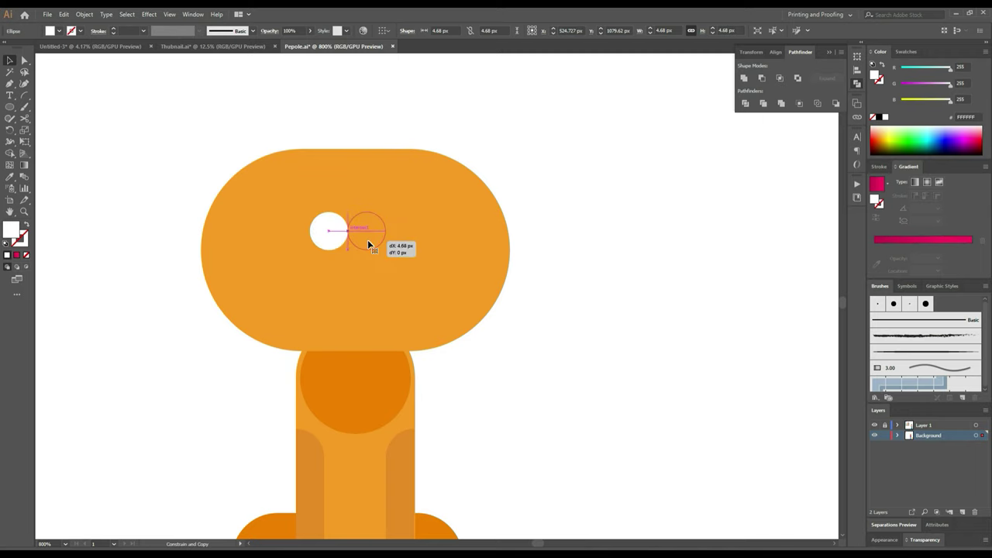
{"action": "left_click", "coordinate": [341, 231], "text": "shift"}
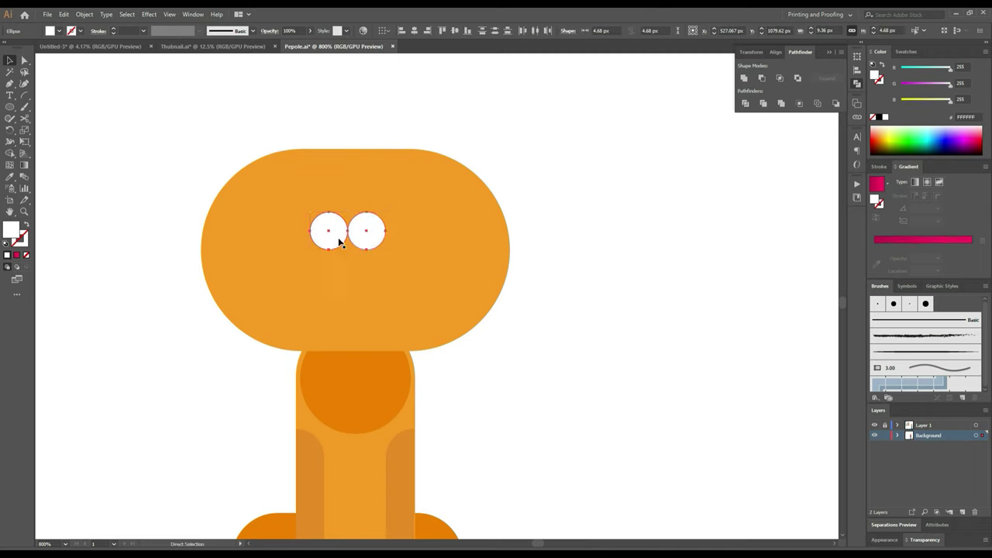
{"action": "key", "text": "ctrl+g"}
Step: Select every part of the cat and centre them horizontally
{"action": "scroll", "coordinate": [290, 150], "scroll_direction": "down", "scroll_amount": 2, "text": "alt"}
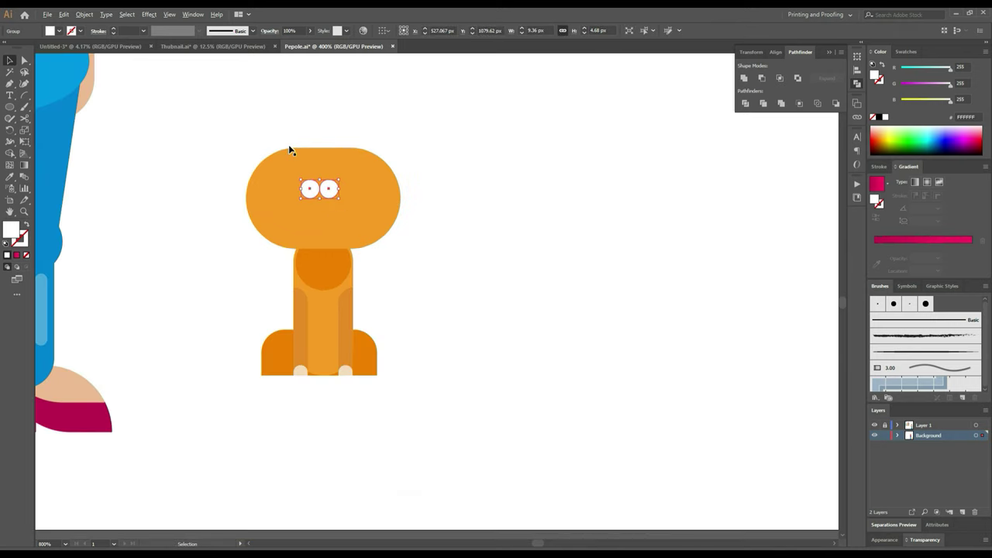
{"action": "left_click_drag", "start_coordinate": [412, 262], "coordinate": [197, 415]}
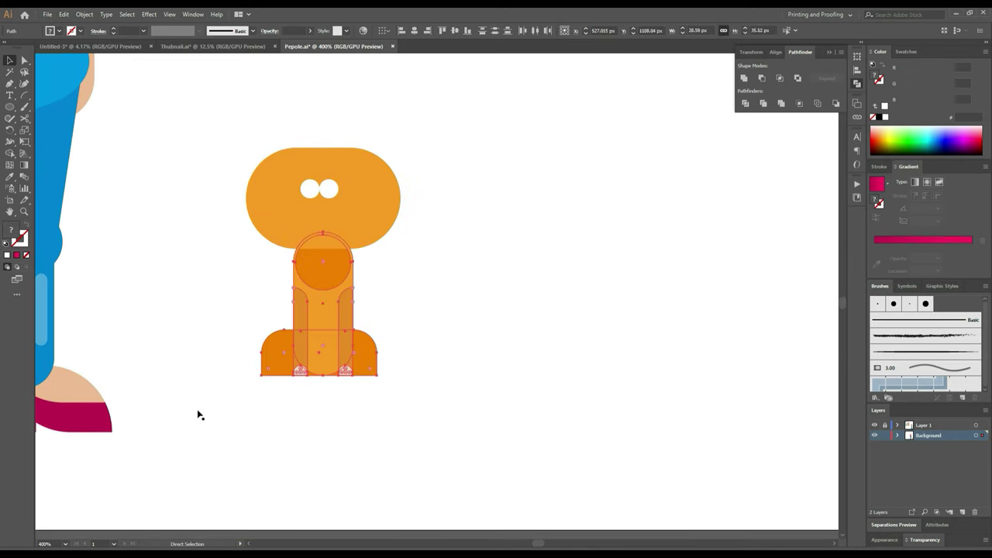
{"action": "left_click", "coordinate": [427, 246]}
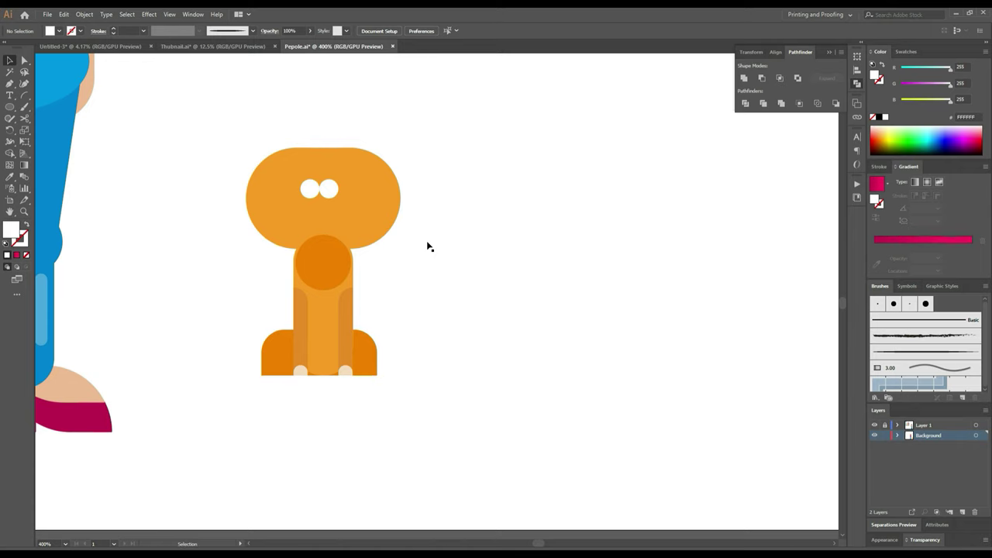
{"action": "left_click", "coordinate": [332, 281]}
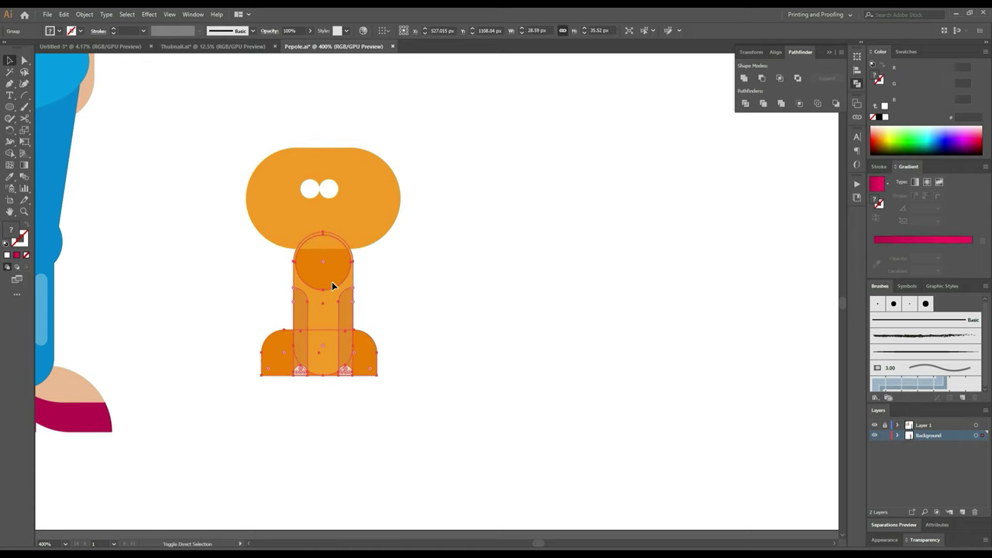
{"action": "left_click_drag", "start_coordinate": [437, 100], "coordinate": [195, 458]}
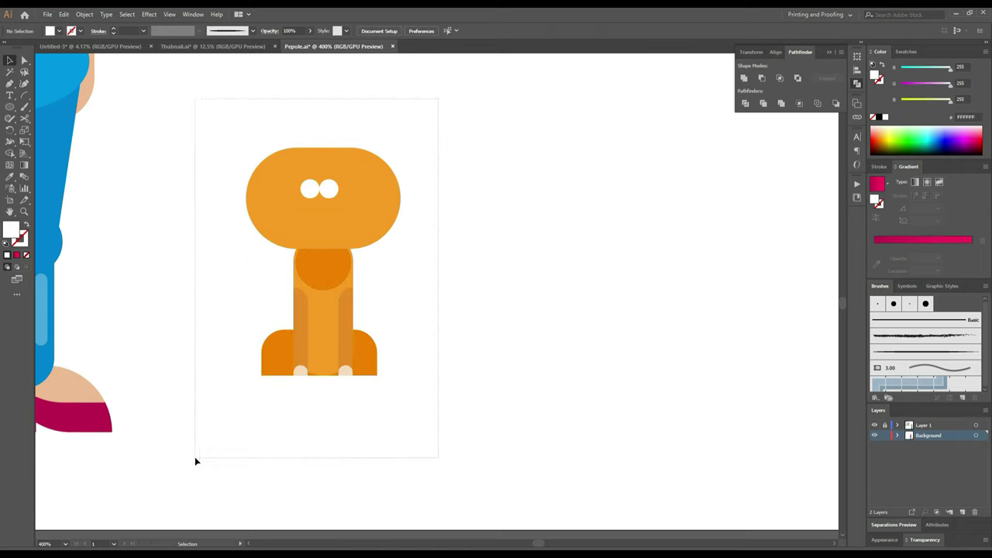
{"action": "left_click", "coordinate": [414, 31]}
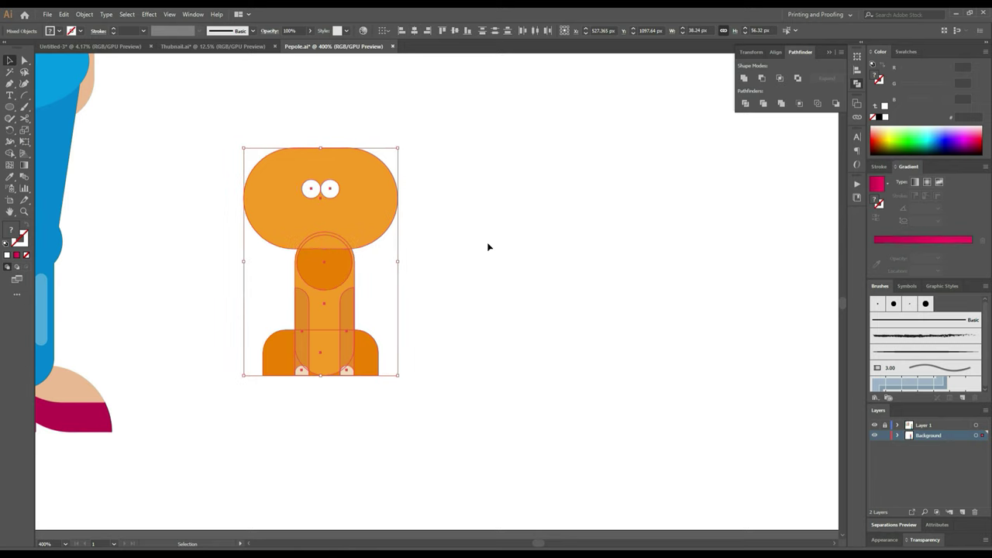
{"action": "left_click", "coordinate": [487, 242]}
Step: Nudge the head and eyes slightly right, then enlarge the eyes about their centre
{"action": "scroll", "coordinate": [349, 207], "scroll_direction": "up", "scroll_amount": 2}
{"action": "left_click", "coordinate": [372, 255]}
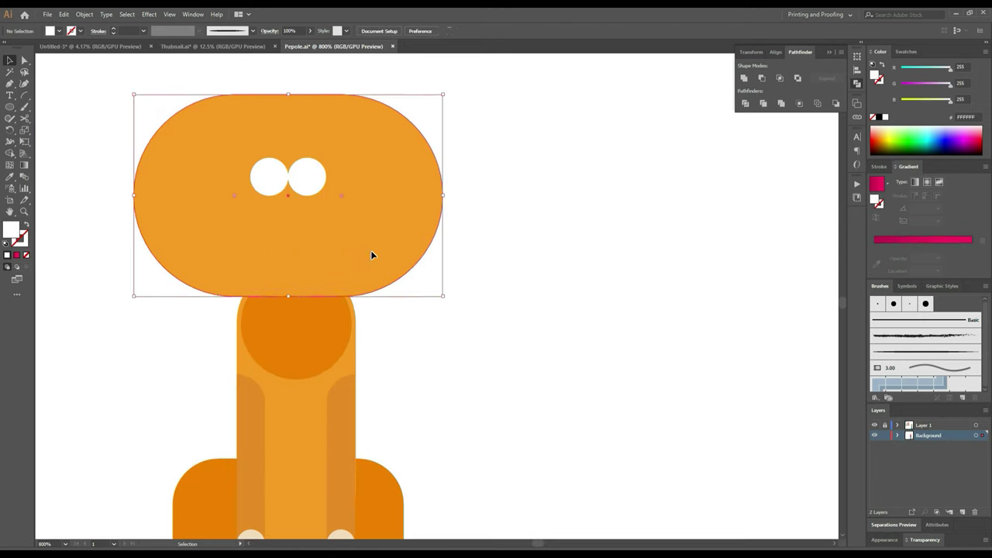
{"action": "left_click", "coordinate": [309, 190], "text": "shift"}
{"action": "left_click_drag", "start_coordinate": [308, 190], "coordinate": [315, 191]}
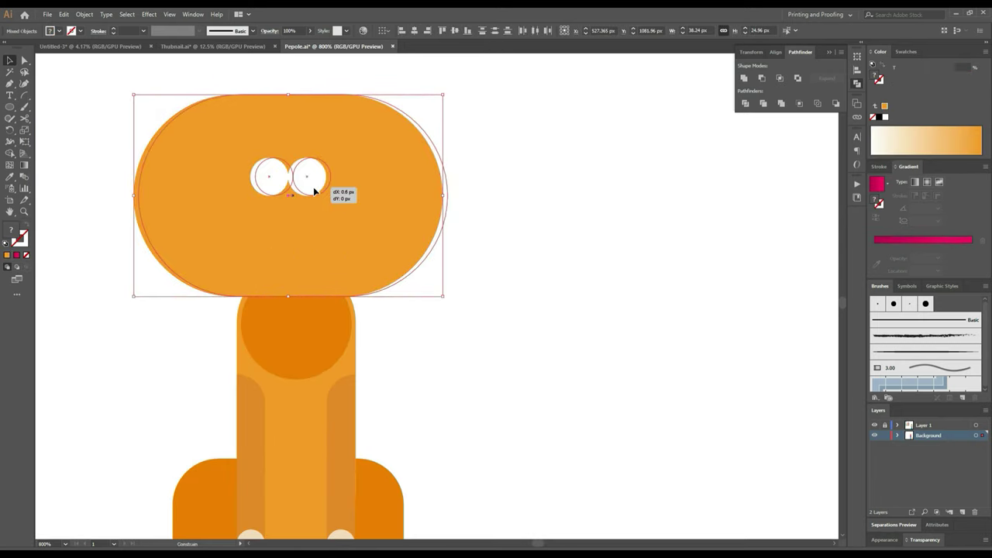
{"action": "left_click", "coordinate": [562, 275]}
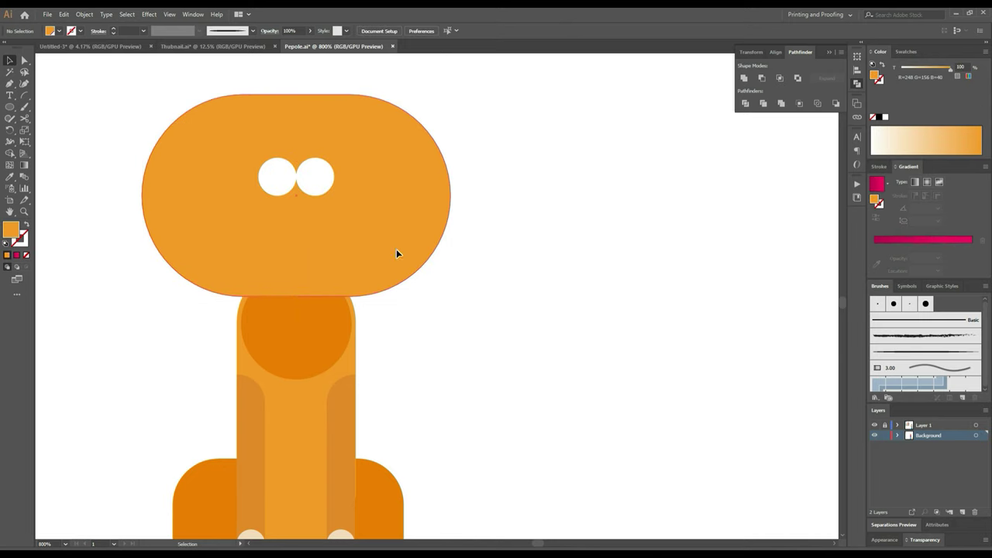
{"action": "left_click", "coordinate": [320, 191]}
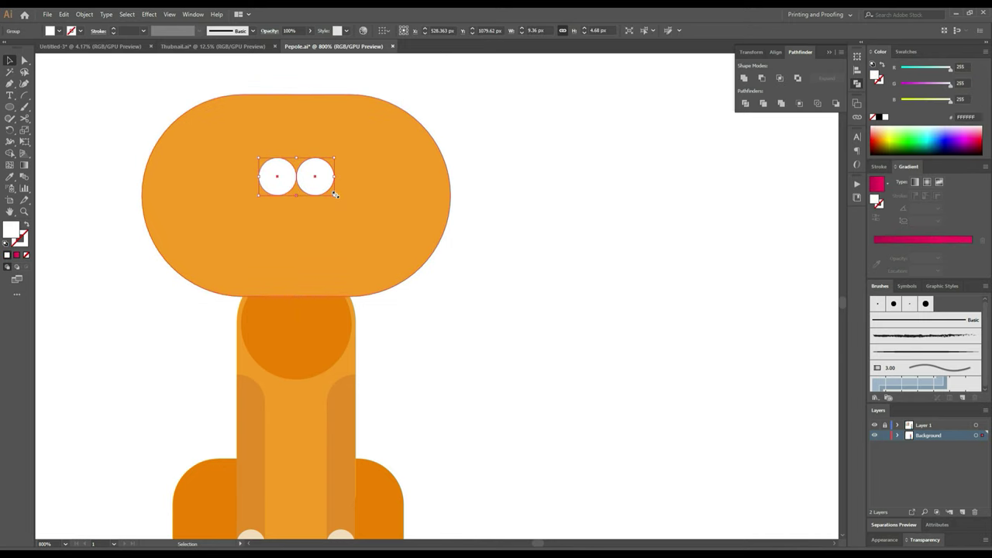
{"action": "left_click_drag", "start_coordinate": [334, 195], "coordinate": [350, 204]}
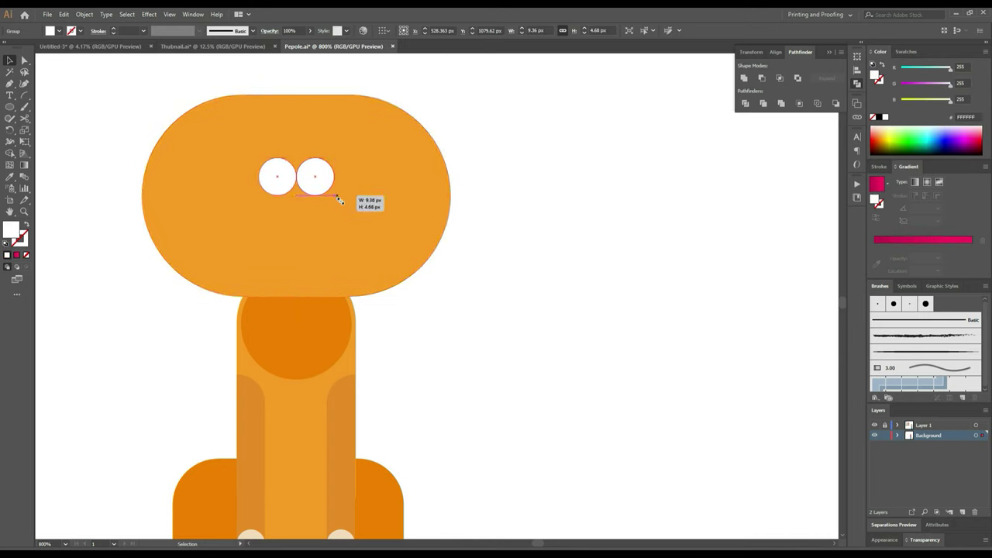
{"action": "left_click", "coordinate": [540, 264]}
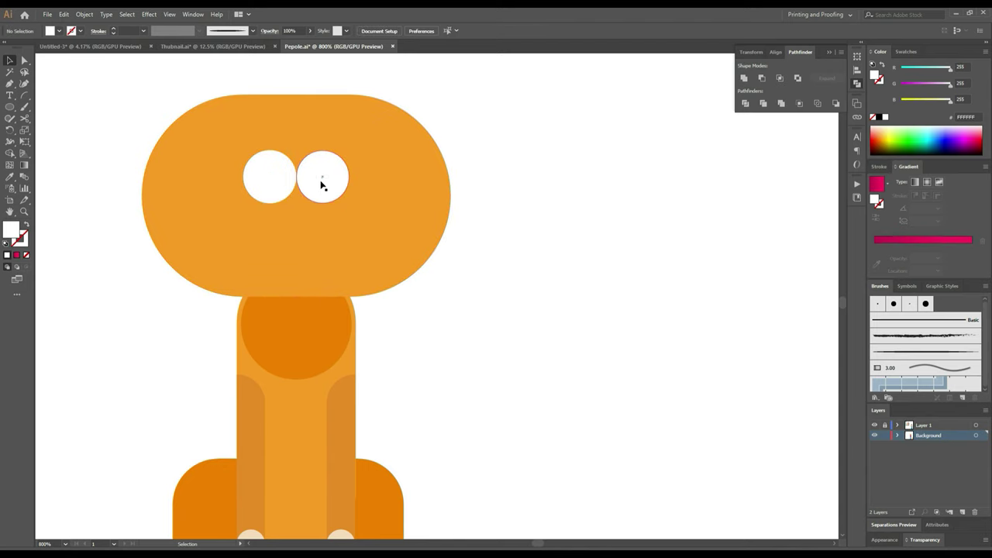
{"action": "left_click", "coordinate": [10, 107]}
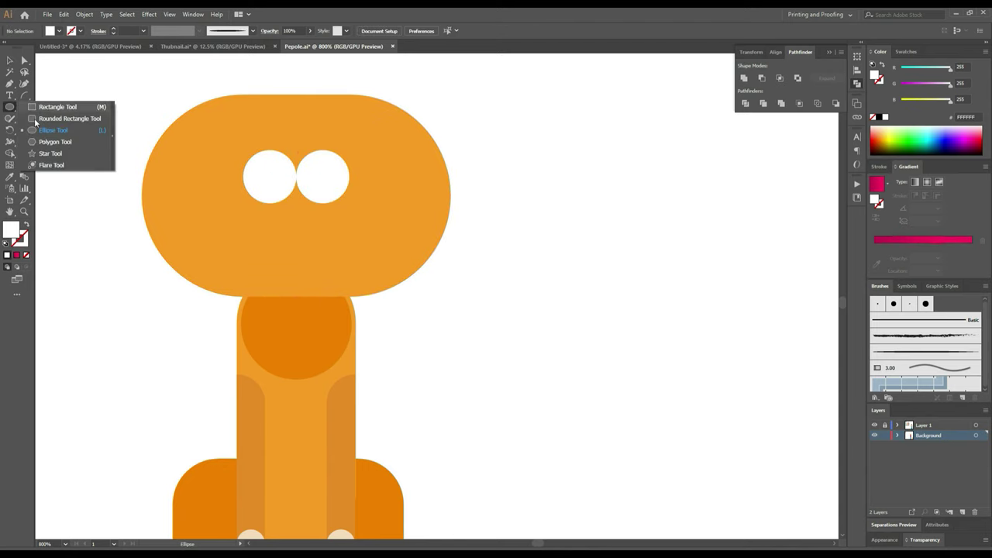
Step: Draw a small black pupil near the top of the left eye
{"action": "scroll", "coordinate": [283, 182], "scroll_direction": "up", "scroll_amount": 2}
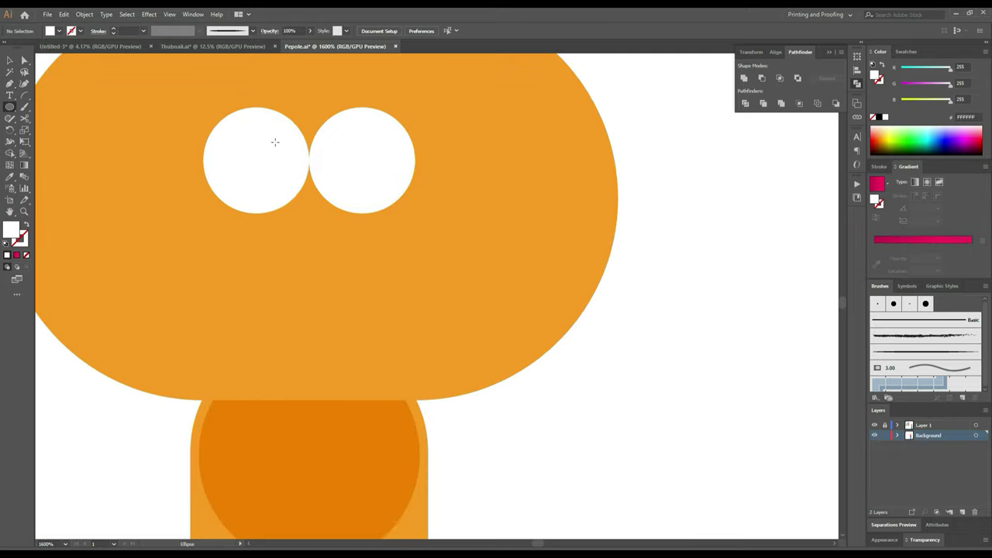
{"action": "left_click_drag", "start_coordinate": [274, 142], "coordinate": [284, 150]}
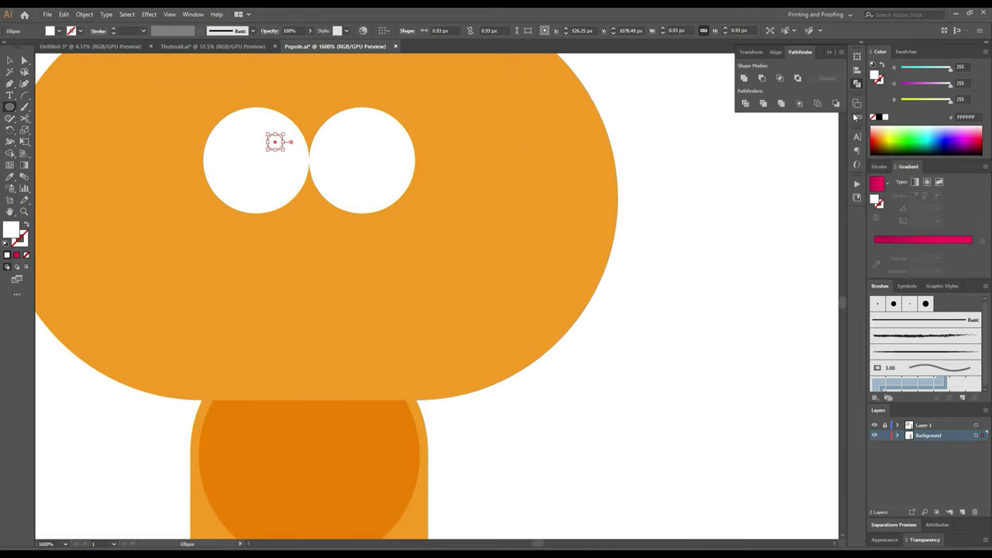
{"action": "left_click", "coordinate": [885, 117]}
{"action": "key", "text": "v"}
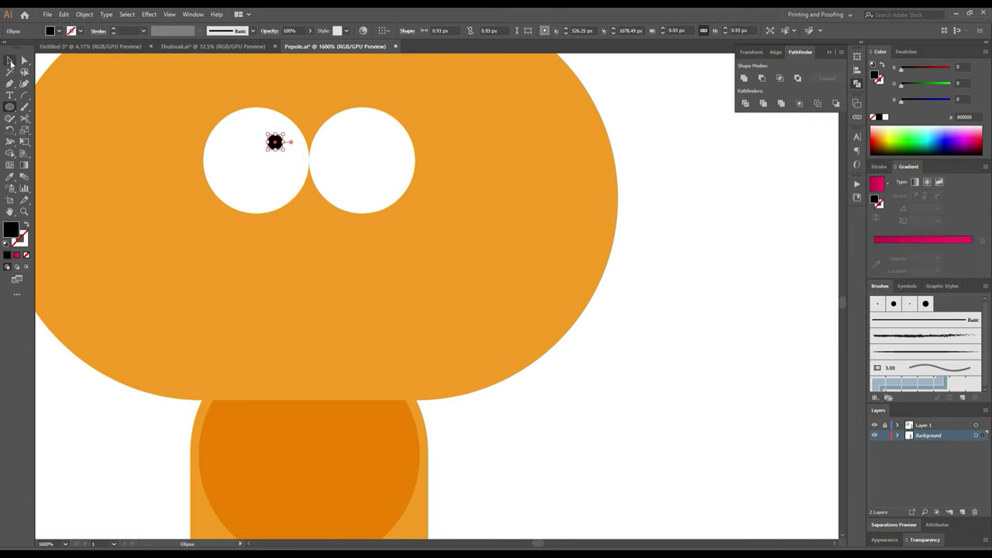
Step: Copy the pupil into the right eye
{"action": "scroll", "coordinate": [282, 144], "scroll_direction": "up", "scroll_amount": 1}
{"action": "scroll", "coordinate": [332, 155], "scroll_direction": "up", "scroll_amount": 1}
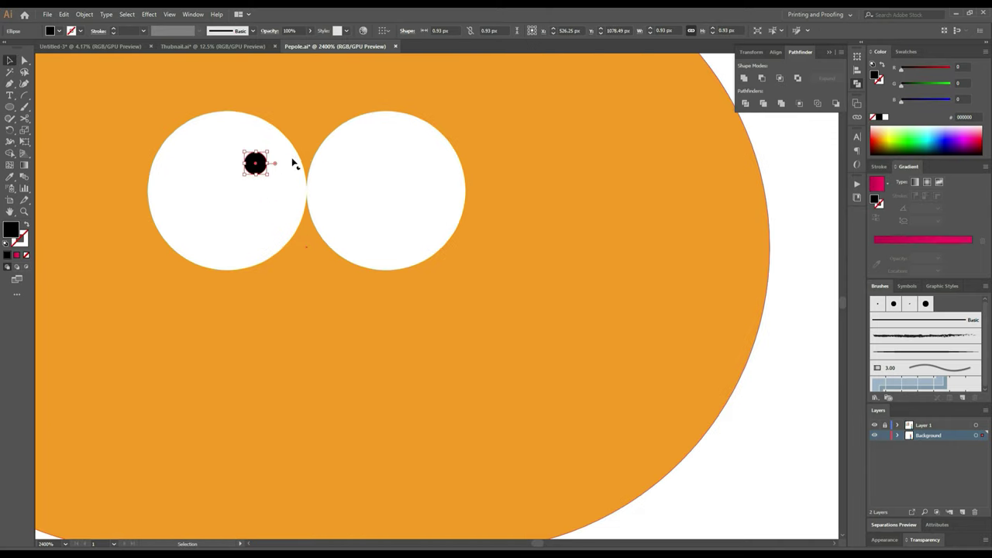
{"action": "left_click_drag", "start_coordinate": [259, 164], "coordinate": [358, 164]}
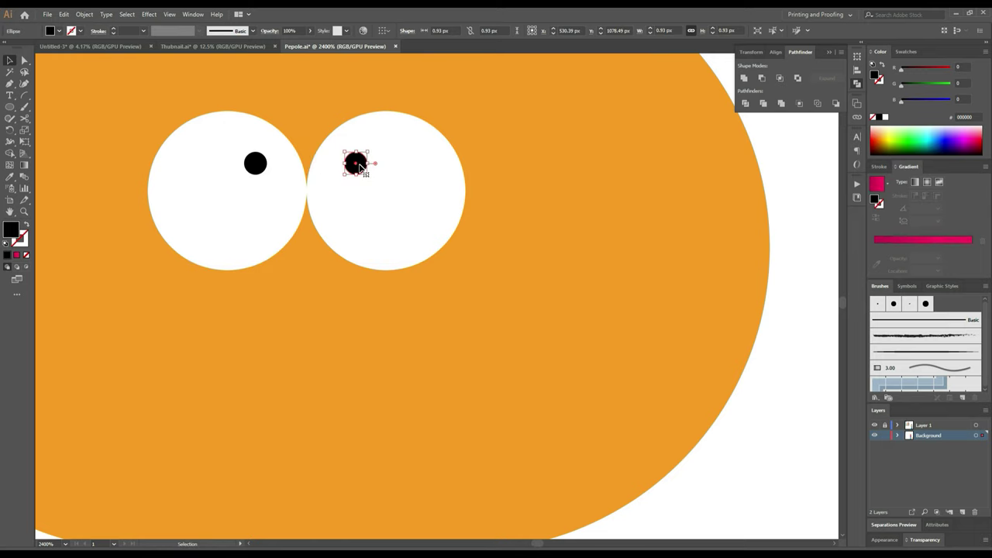
{"action": "scroll", "coordinate": [341, 170], "scroll_direction": "down", "scroll_amount": 2}
{"action": "left_click", "coordinate": [704, 299]}
{"action": "scroll", "coordinate": [687, 256], "scroll_direction": "up", "scroll_amount": 1}
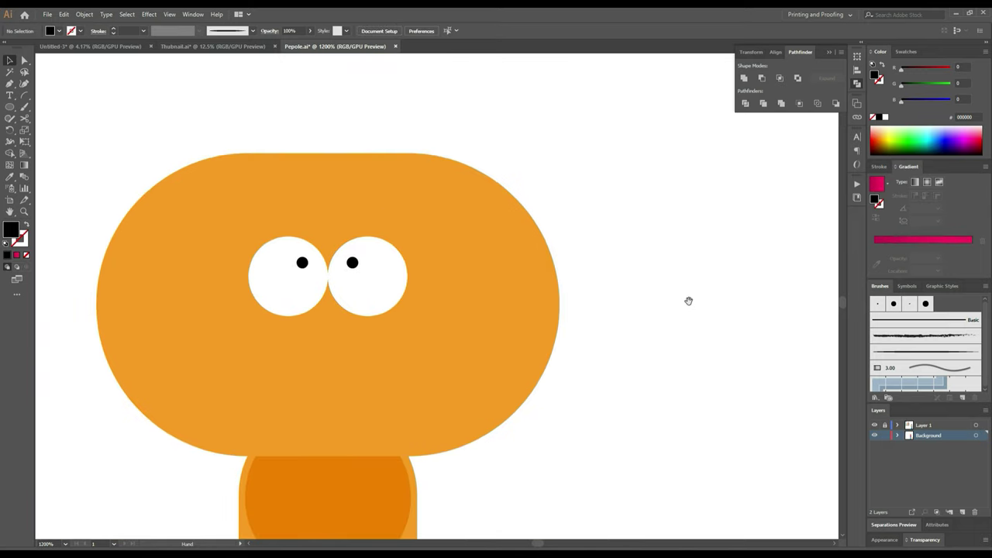
{"action": "scroll", "coordinate": [688, 264], "scroll_direction": "down", "scroll_amount": 1}
{"action": "scroll", "coordinate": [686, 225], "scroll_direction": "down", "scroll_amount": 1}
{"action": "scroll", "coordinate": [674, 226], "scroll_direction": "down", "scroll_amount": 1}
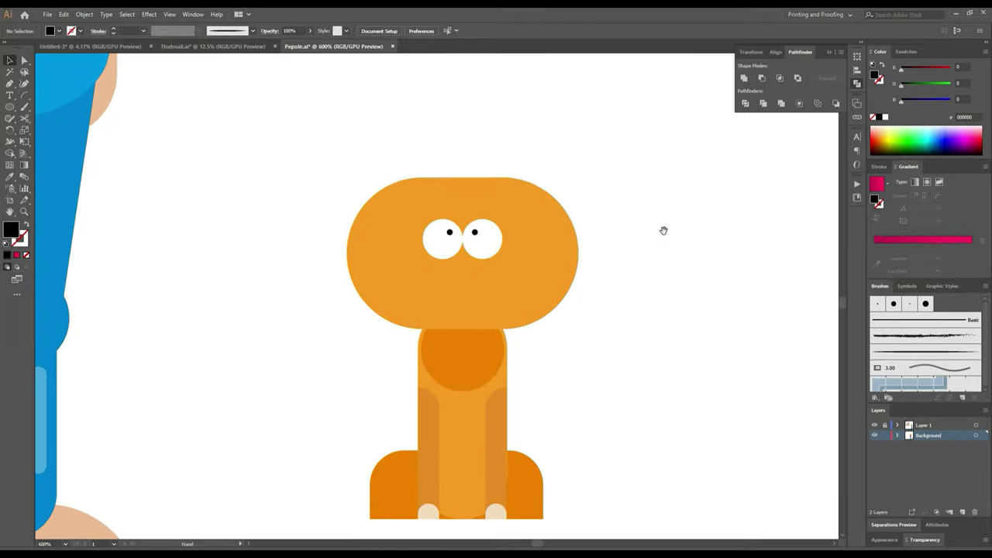
{"action": "scroll", "coordinate": [651, 222], "scroll_direction": "up", "scroll_amount": 1}
{"action": "scroll", "coordinate": [476, 233], "scroll_direction": "up", "scroll_amount": 2}
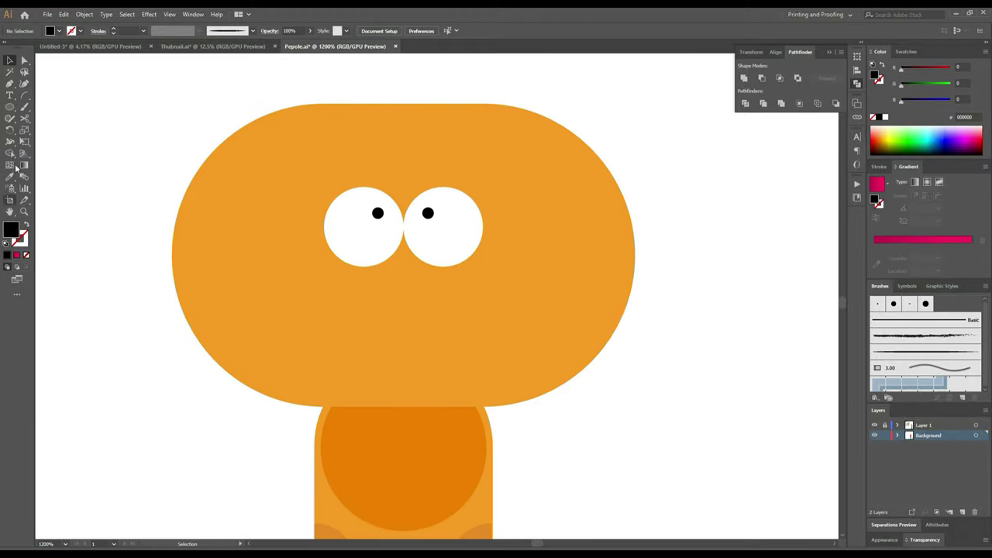
{"action": "left_click_drag", "start_coordinate": [25, 95], "coordinate": [45, 101]}
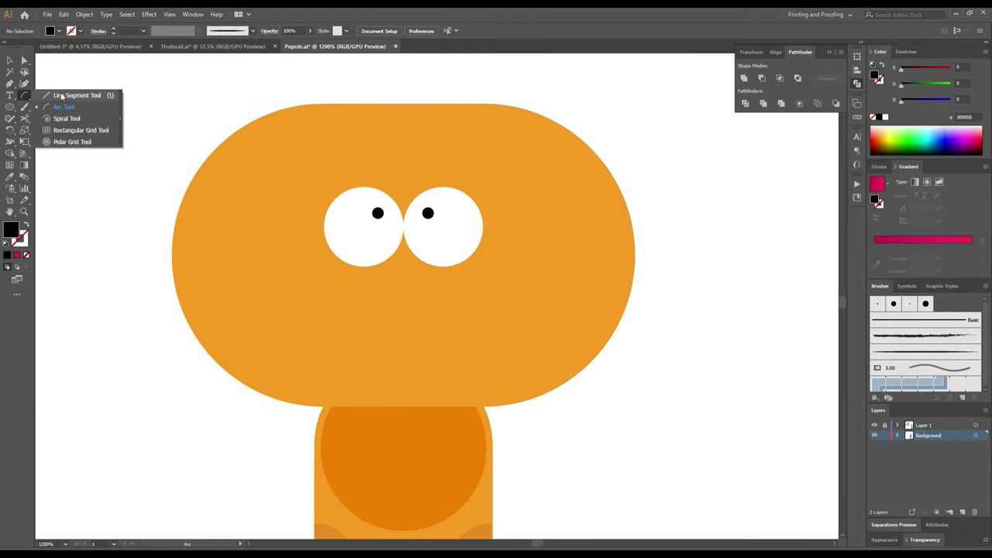
Step: Draw a short whisker line below the eyes and stroke it with the body's dark orange
{"action": "left_click", "coordinate": [65, 96]}
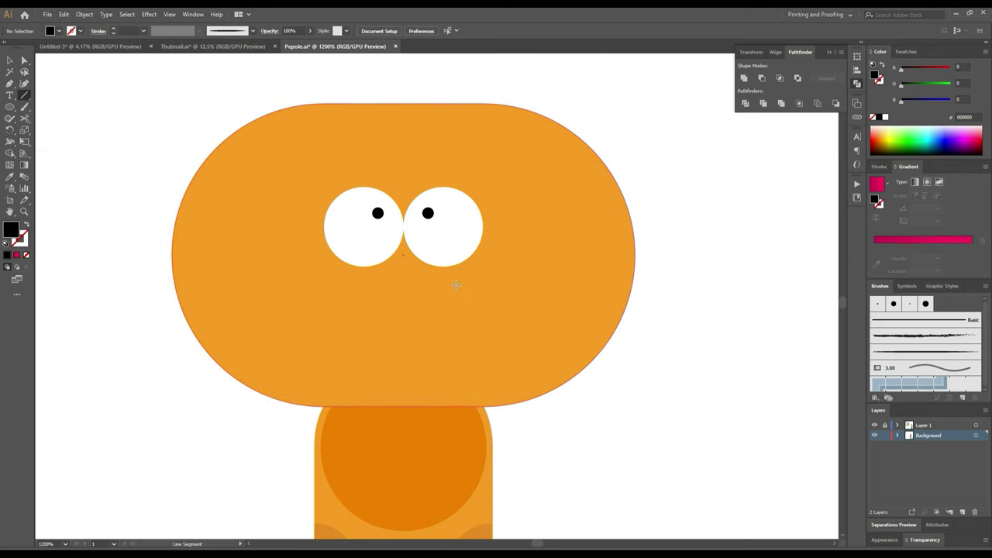
{"action": "left_click_drag", "start_coordinate": [452, 280], "coordinate": [521, 265]}
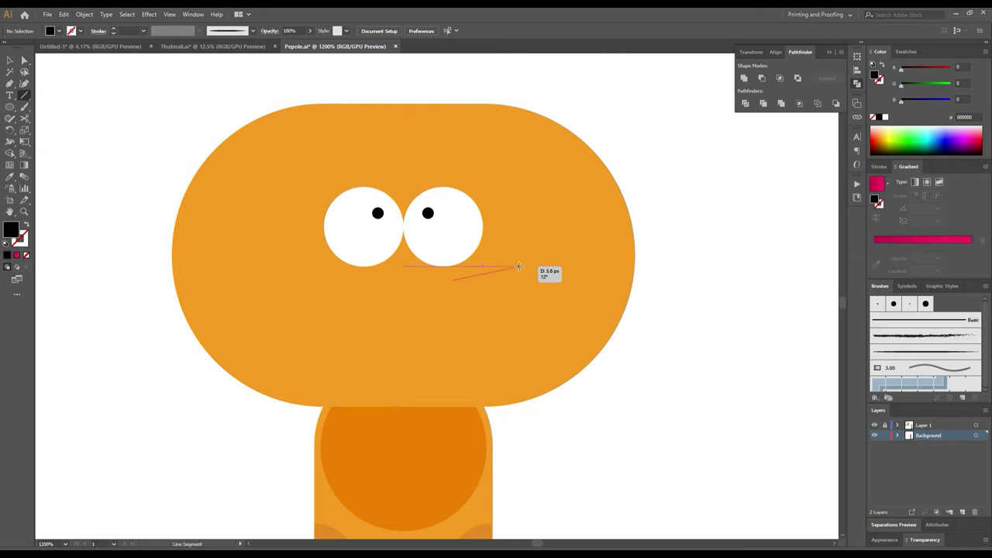
{"action": "left_click_drag", "start_coordinate": [521, 266], "coordinate": [518, 266]}
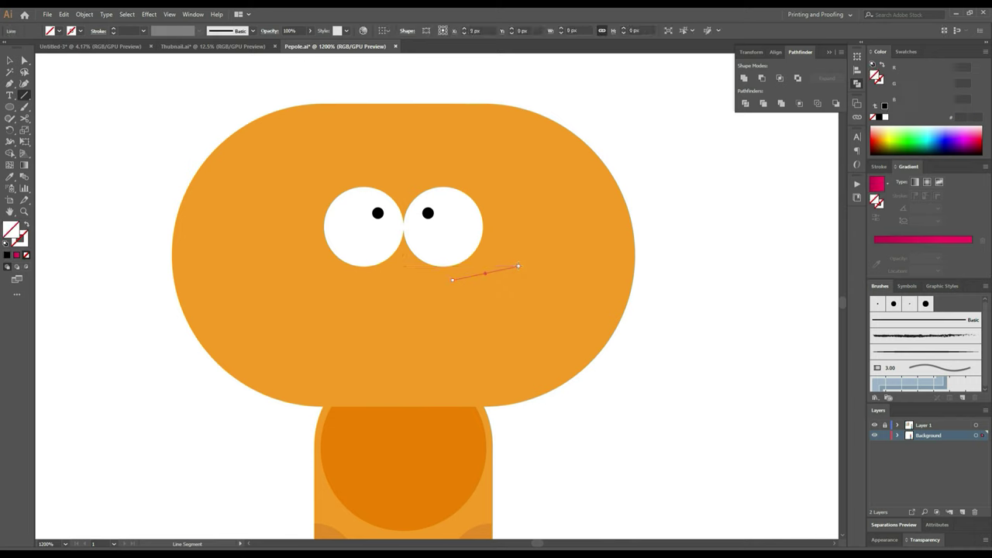
{"action": "left_click", "coordinate": [9, 177]}
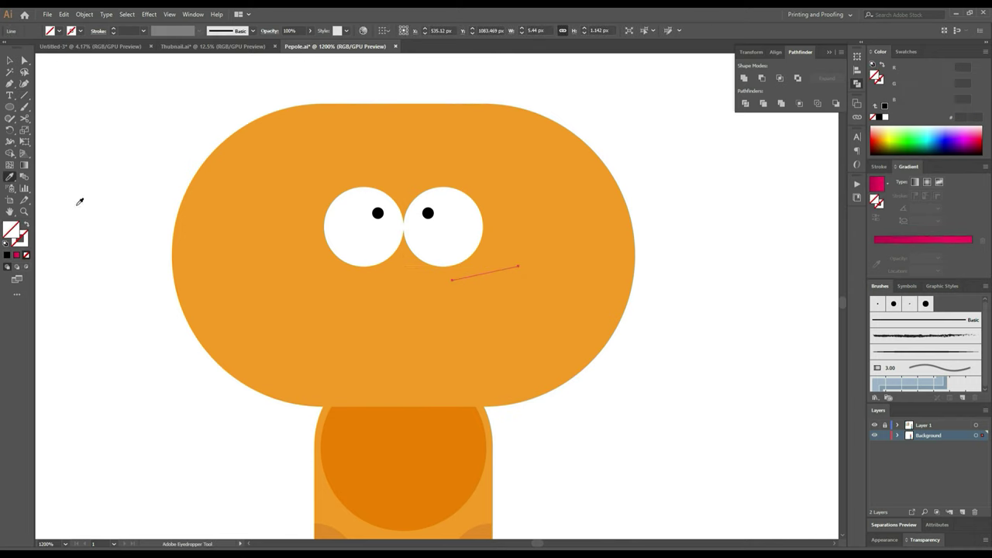
{"action": "left_click", "coordinate": [394, 445]}
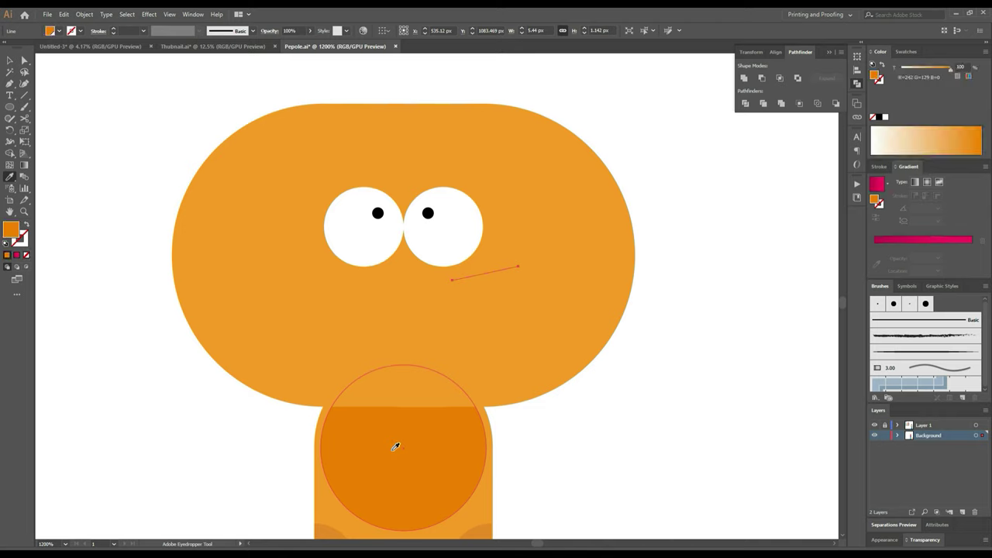
{"action": "left_click", "coordinate": [26, 224]}
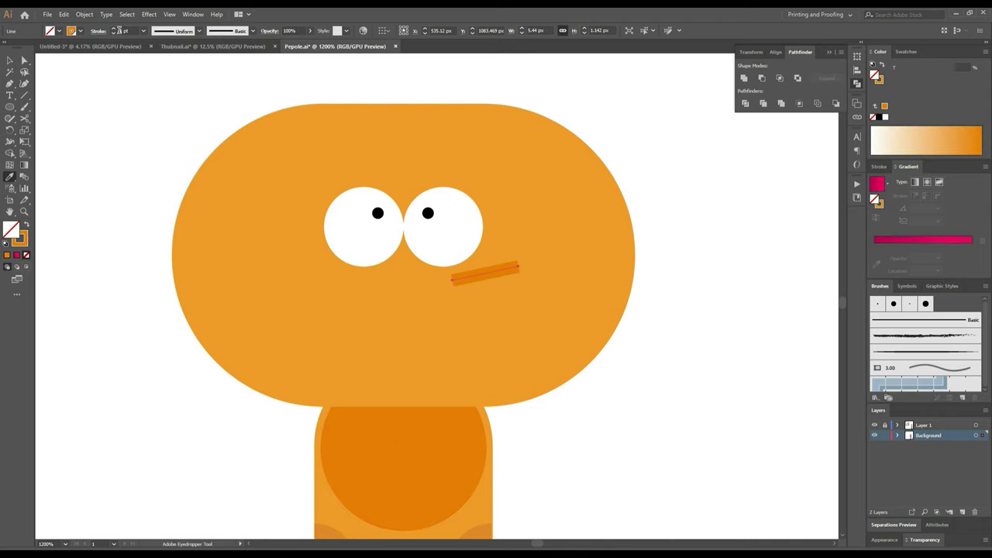
Step: Give the whisker stroke round caps and round joins
{"action": "left_click", "coordinate": [95, 33]}
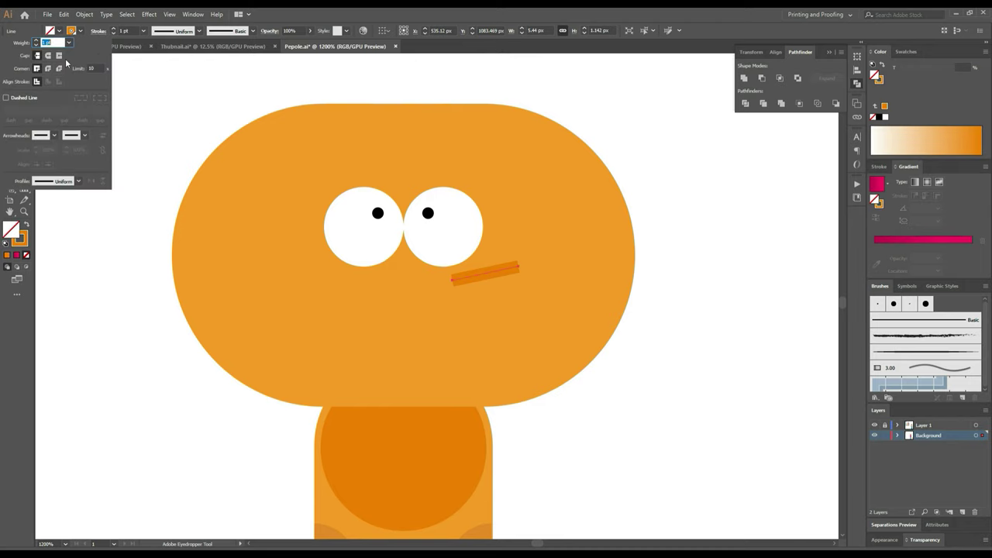
{"action": "left_click", "coordinate": [48, 56]}
{"action": "left_click", "coordinate": [48, 70]}
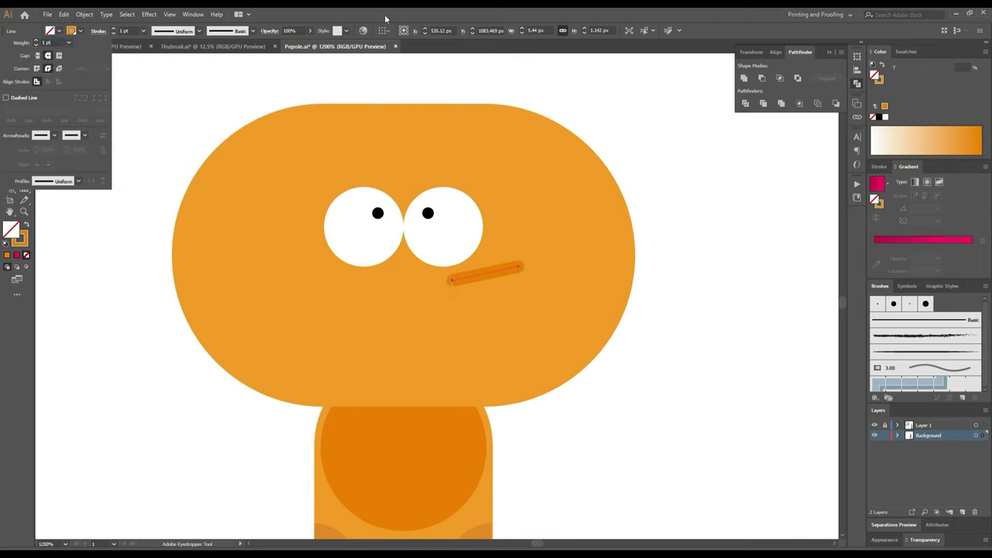
{"action": "left_click", "coordinate": [13, 61]}
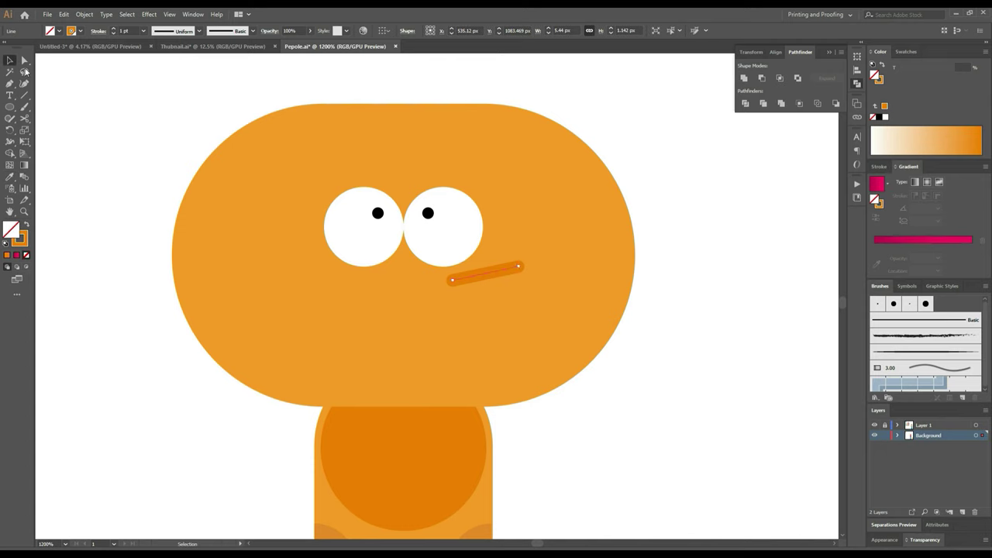
Step: Add a copy of the whisker just below it and position both lines
{"action": "scroll", "coordinate": [642, 304], "scroll_direction": "up", "scroll_amount": 2}
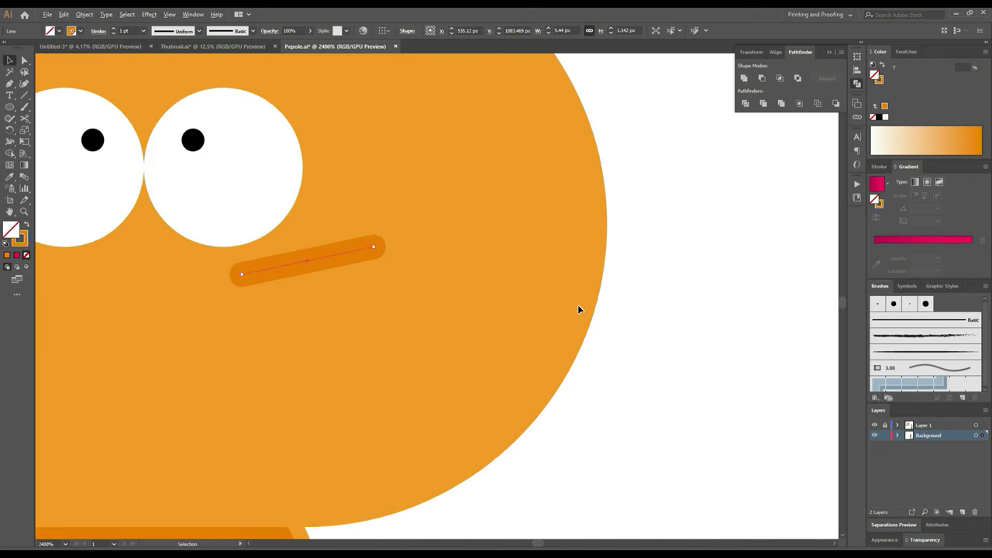
{"action": "left_click", "coordinate": [305, 267]}
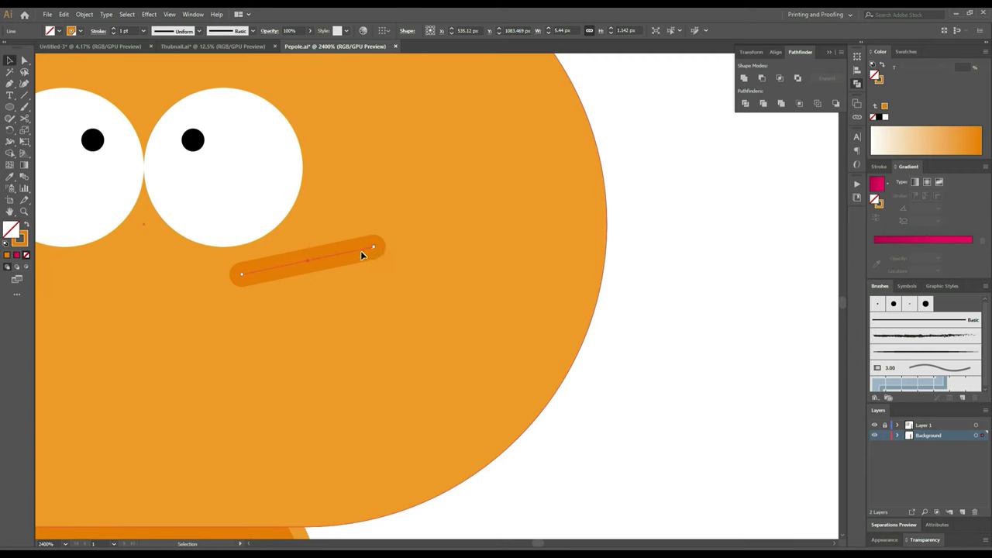
{"action": "mouse_move", "coordinate": [360, 251]}
{"action": "left_mouse_down"}
{"action": "mouse_move", "coordinate": [349, 317]}
{"action": "mouse_move", "coordinate": [385, 335]}
{"action": "left_mouse_up"}
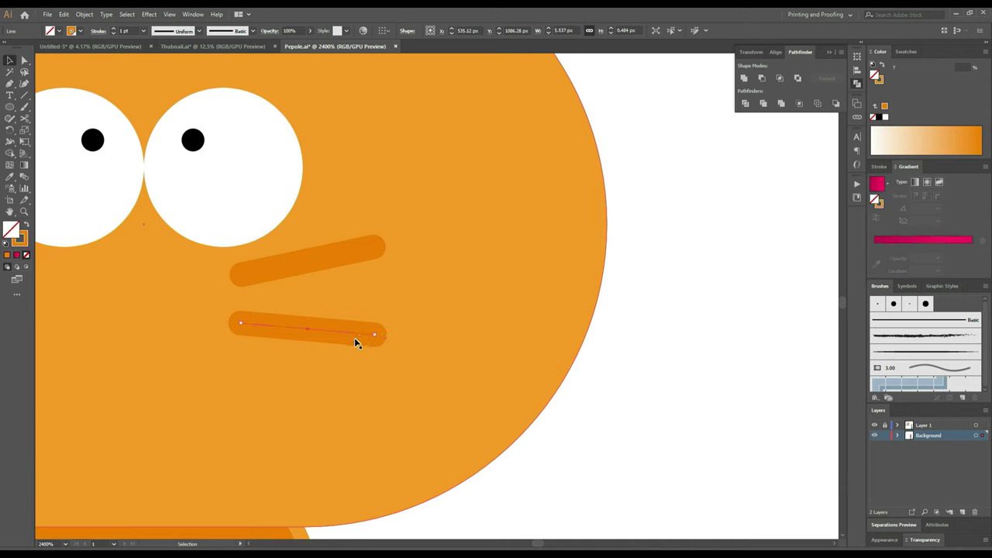
{"action": "left_click", "coordinate": [336, 254], "text": "shift"}
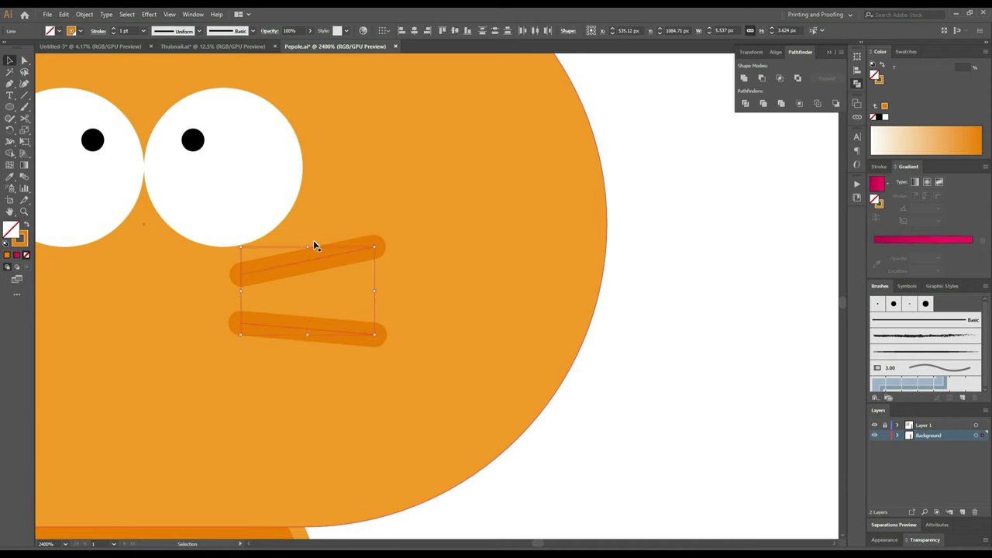
{"action": "left_click_drag", "start_coordinate": [318, 257], "coordinate": [320, 267]}
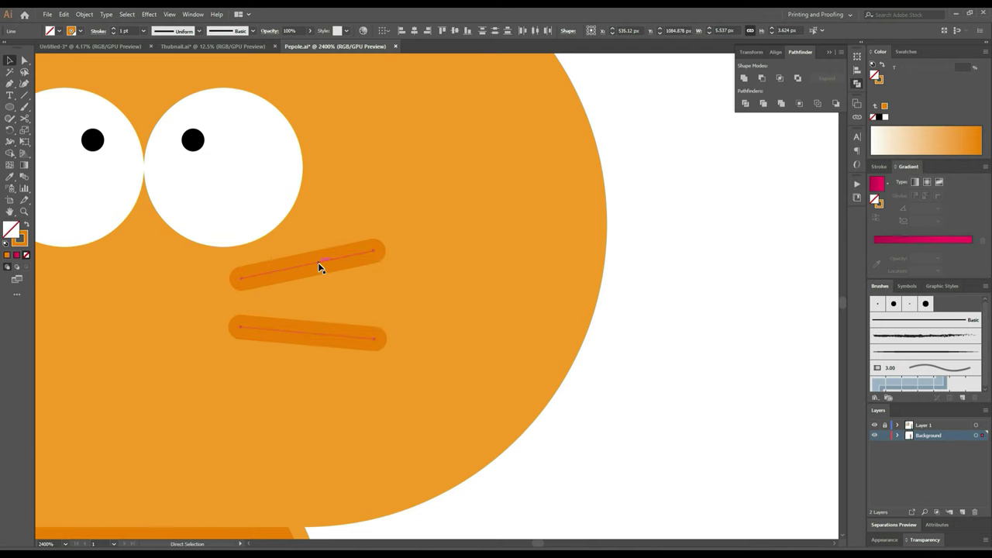
{"action": "scroll", "coordinate": [319, 269], "scroll_direction": "down", "scroll_amount": 2}
{"action": "scroll", "coordinate": [322, 271], "scroll_direction": "down", "scroll_amount": 1}
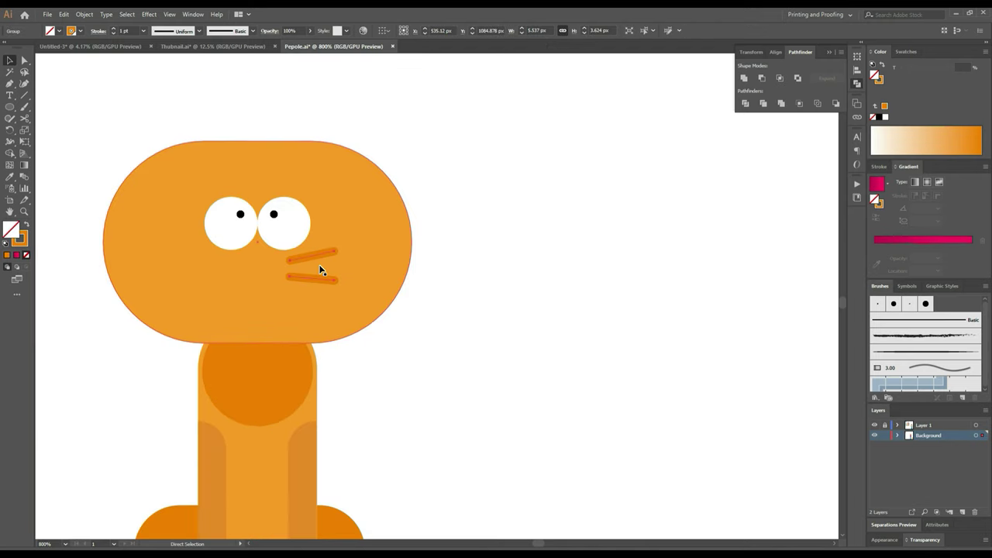
Step: Make a vertically mirrored copy of the whisker pair and move it to the left cheek
{"action": "right_click", "coordinate": [325, 280]}
{"action": "mouse_move", "coordinate": [364, 388]}
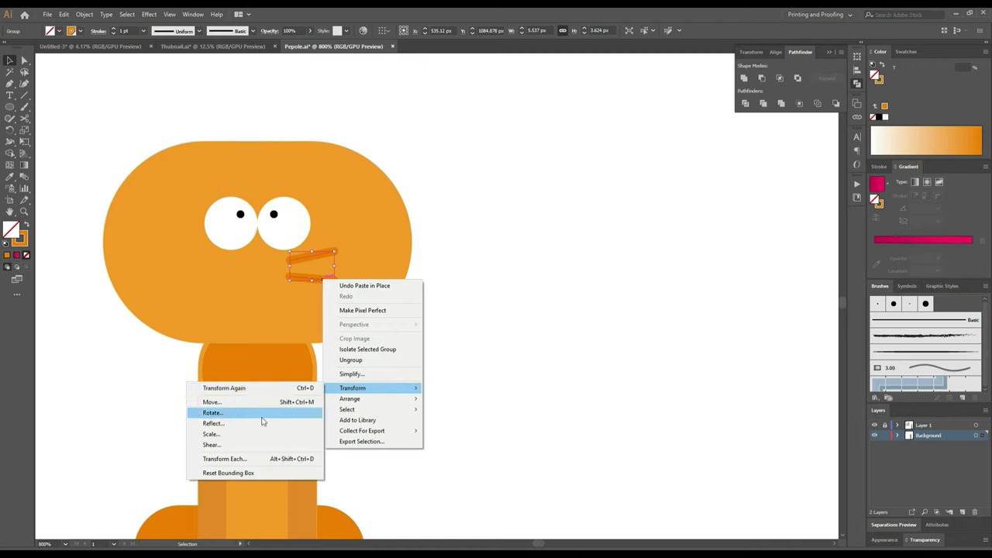
{"action": "left_click", "coordinate": [264, 423]}
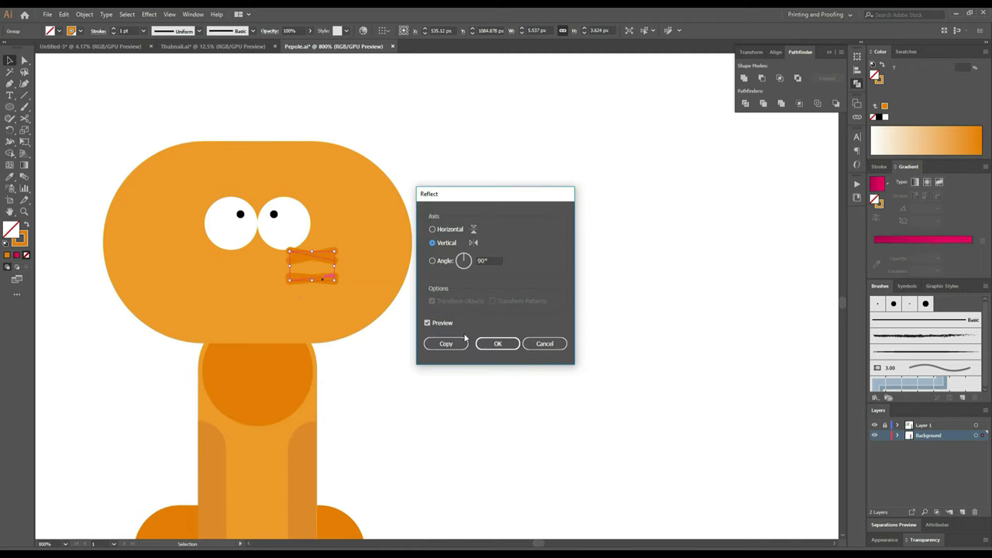
{"action": "left_click", "coordinate": [497, 343]}
{"action": "left_click_drag", "start_coordinate": [298, 280], "coordinate": [201, 272]}
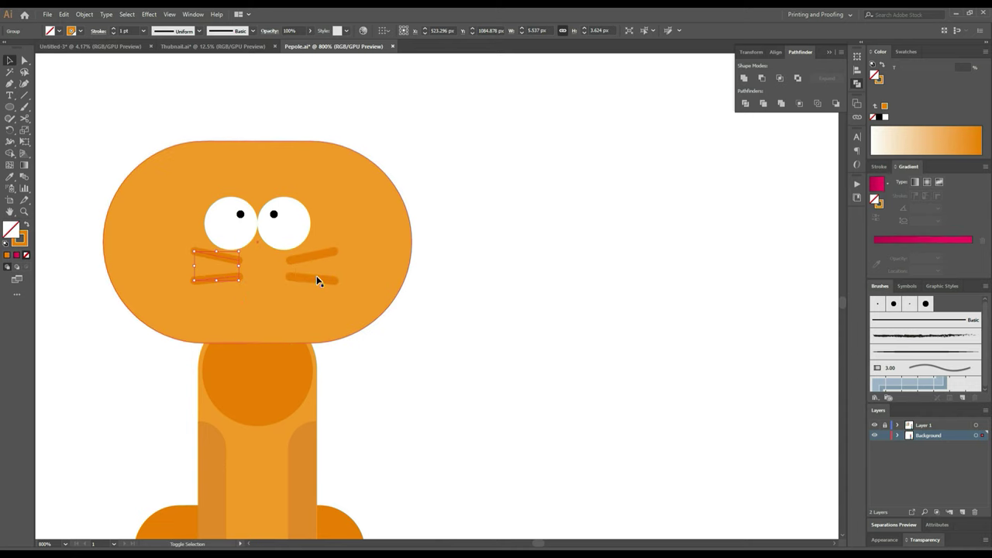
Step: Select both whisker pairs and nudge them to centre under the eyes
{"action": "left_click", "coordinate": [316, 279], "text": "shift"}
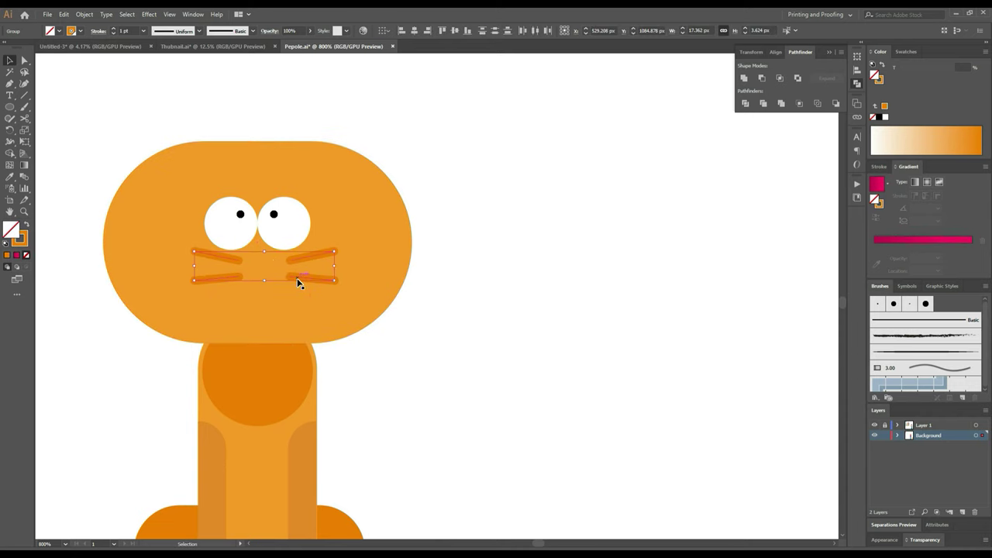
{"action": "key", "text": "Left"}
{"action": "key", "text": "shift+Left"}
{"action": "key", "text": "shift+Left"}
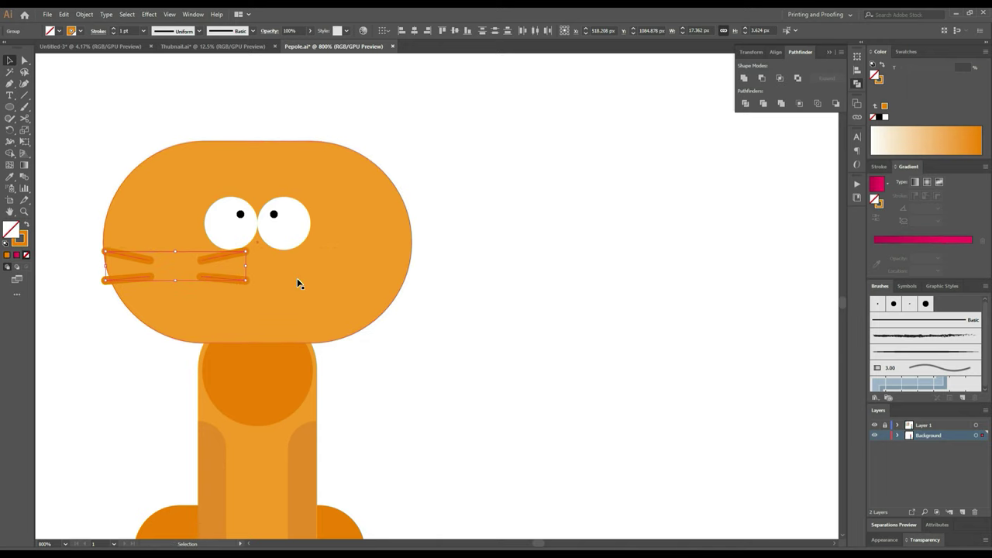
{"action": "key", "text": "Right"}
{"action": "key", "text": "Right"}
{"action": "key", "text": "Right"}
{"action": "key", "text": "Right"}
{"action": "key", "text": "Right"}
{"action": "key", "text": "Right"}
{"action": "key", "text": "Right"}
{"action": "key", "text": "Right"}
{"action": "key", "text": "Right"}
{"action": "key", "text": "Right"}
{"action": "key", "text": "Right"}
{"action": "key", "text": "Right"}
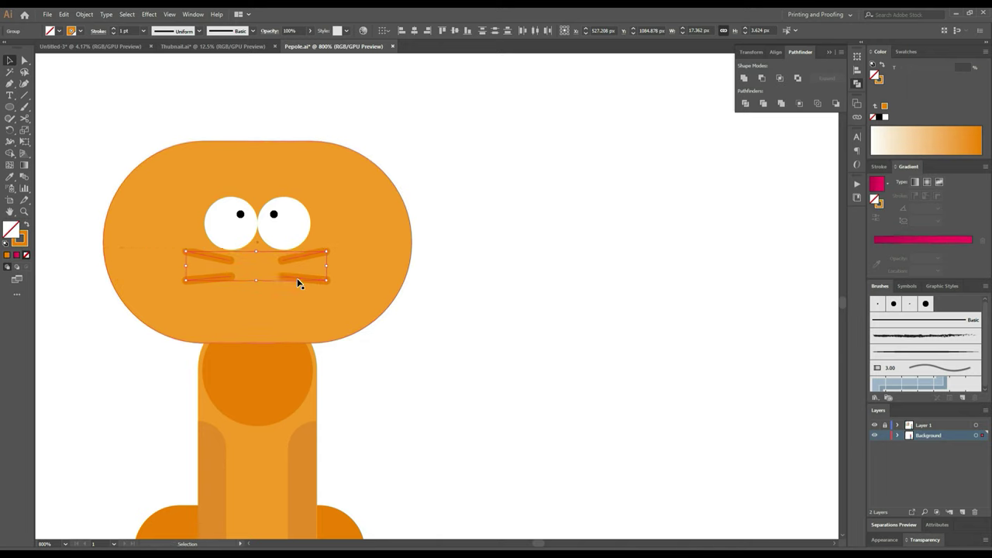
{"action": "left_click", "coordinate": [446, 330]}
Step: Draw a small solid dark orange oval nose with no outline and set it between the eyes
{"action": "left_click", "coordinate": [10, 107]}
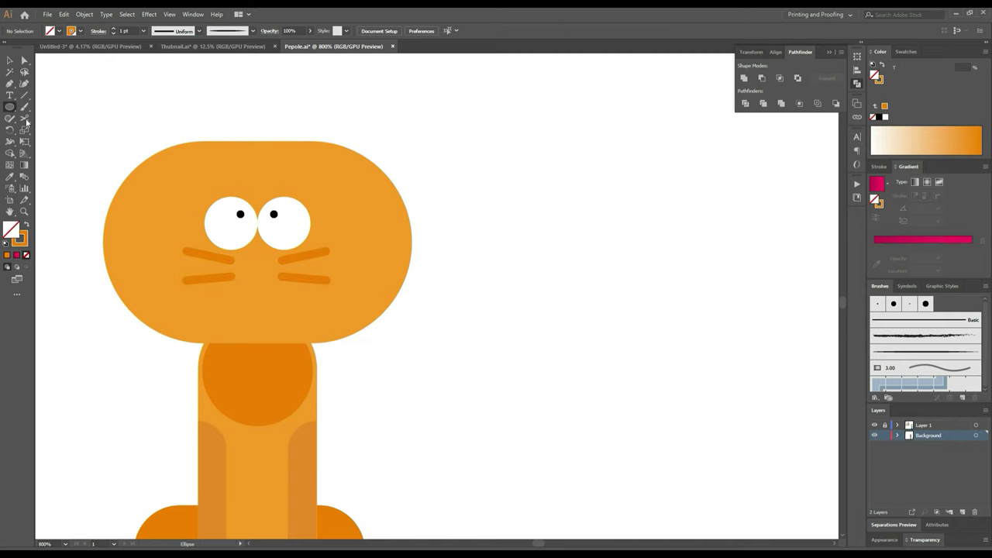
{"action": "scroll", "coordinate": [224, 226], "scroll_direction": "up", "scroll_amount": 1}
{"action": "scroll", "coordinate": [225, 226], "scroll_direction": "up", "scroll_amount": 1}
{"action": "left_click_drag", "start_coordinate": [244, 268], "coordinate": [312, 220]}
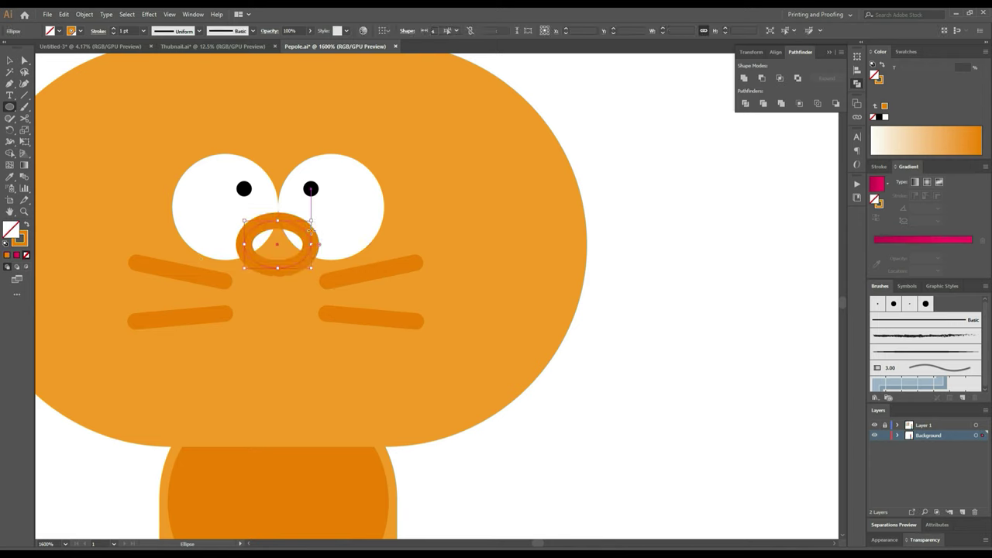
{"action": "left_click", "coordinate": [25, 224]}
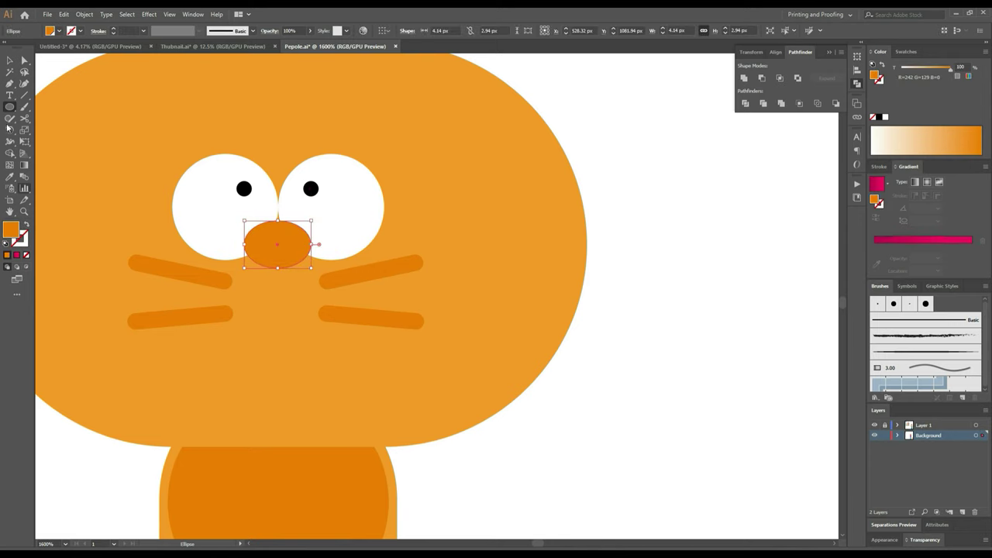
{"action": "left_click", "coordinate": [7, 60]}
{"action": "scroll", "coordinate": [252, 149], "scroll_direction": "up", "scroll_amount": 1}
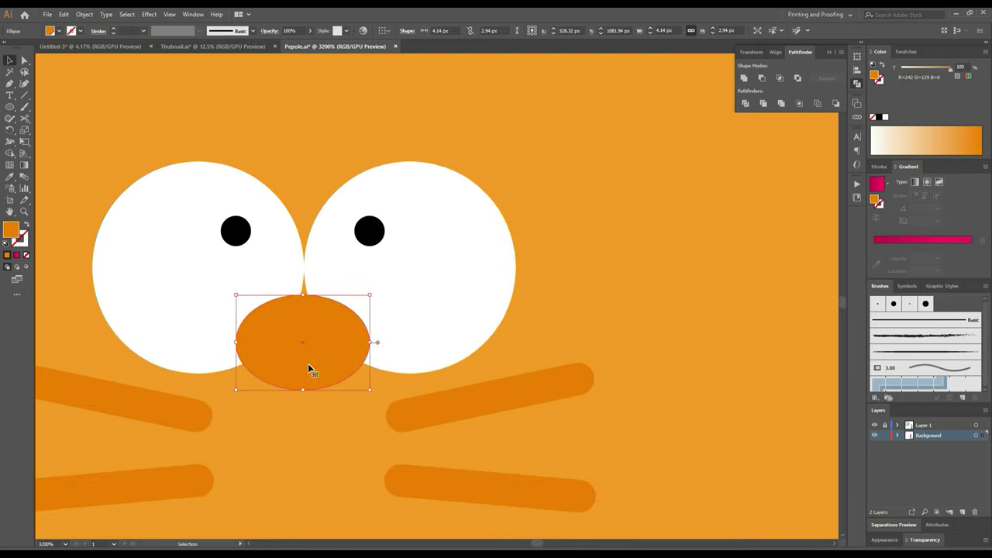
{"action": "left_click_drag", "start_coordinate": [310, 364], "coordinate": [312, 361]}
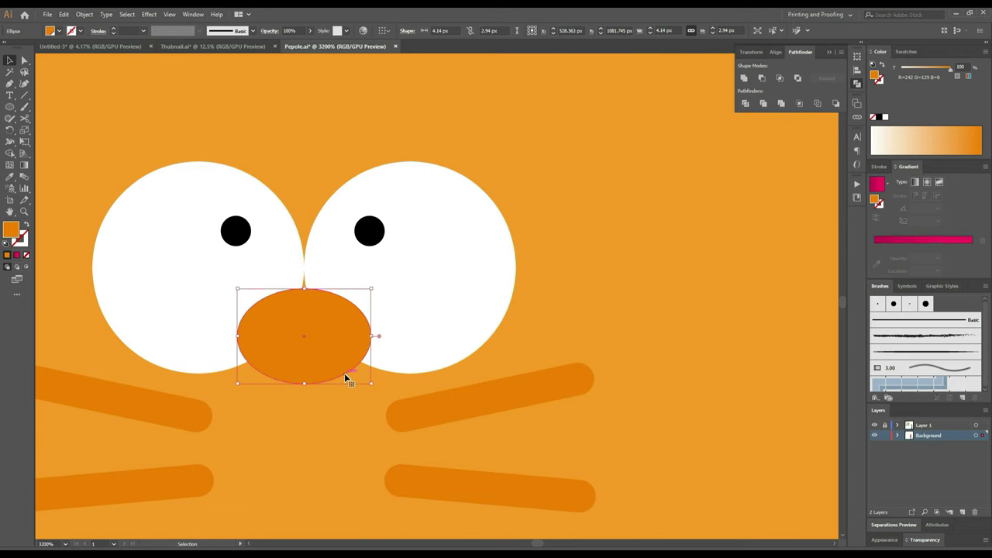
{"action": "scroll", "coordinate": [344, 372], "scroll_direction": "down", "scroll_amount": 1}
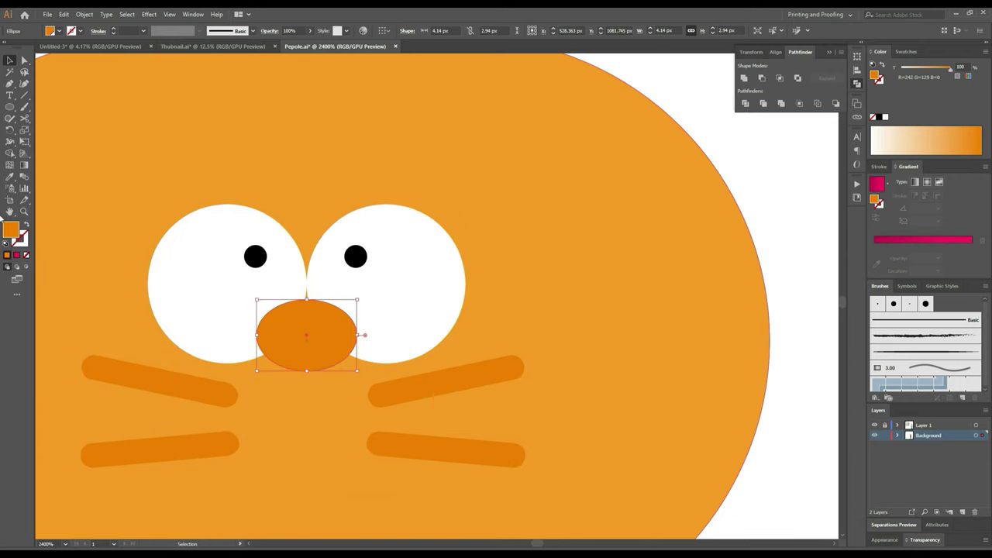
Step: Draw an arc below the nose and give it the whiskers' thick orange stroke
{"action": "left_click", "coordinate": [24, 94]}
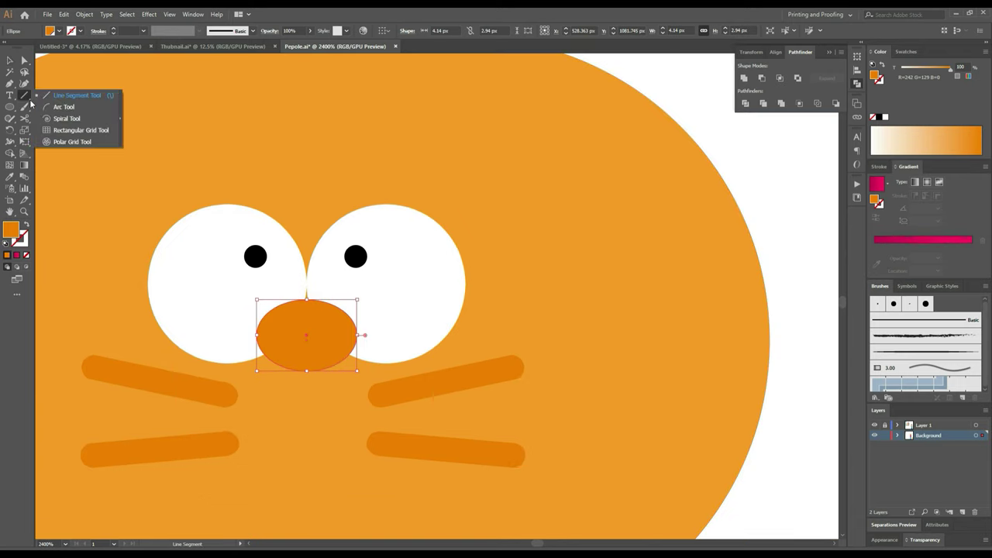
{"action": "left_click", "coordinate": [49, 107]}
{"action": "scroll", "coordinate": [332, 427], "scroll_direction": "down", "scroll_amount": 2}
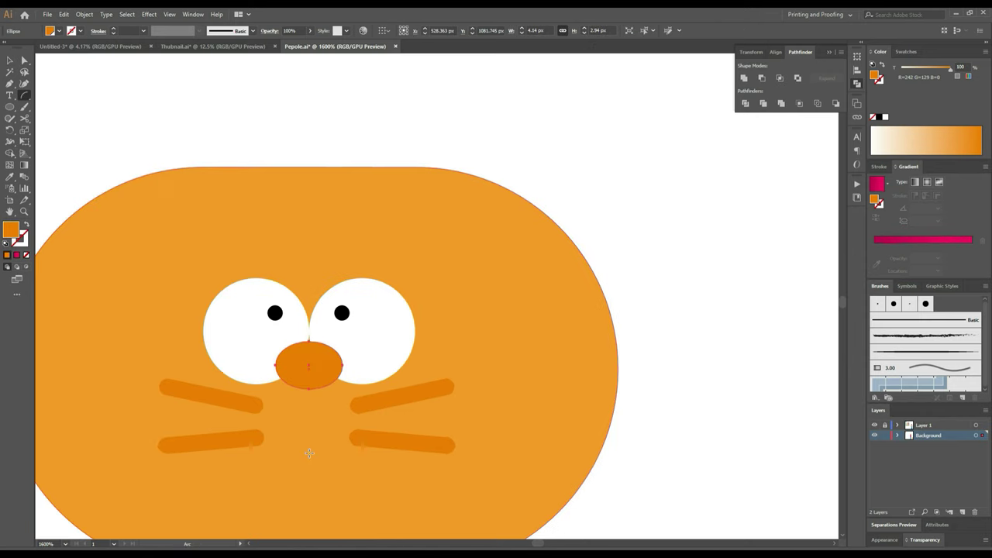
{"action": "left_click_drag", "start_coordinate": [271, 428], "coordinate": [304, 457]}
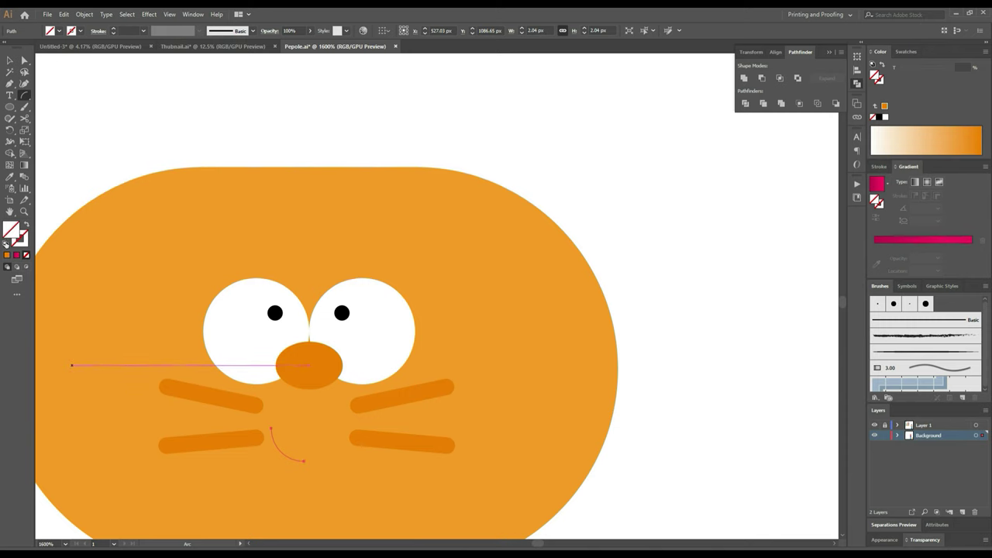
{"action": "left_click", "coordinate": [9, 180]}
{"action": "left_click", "coordinate": [201, 388]}
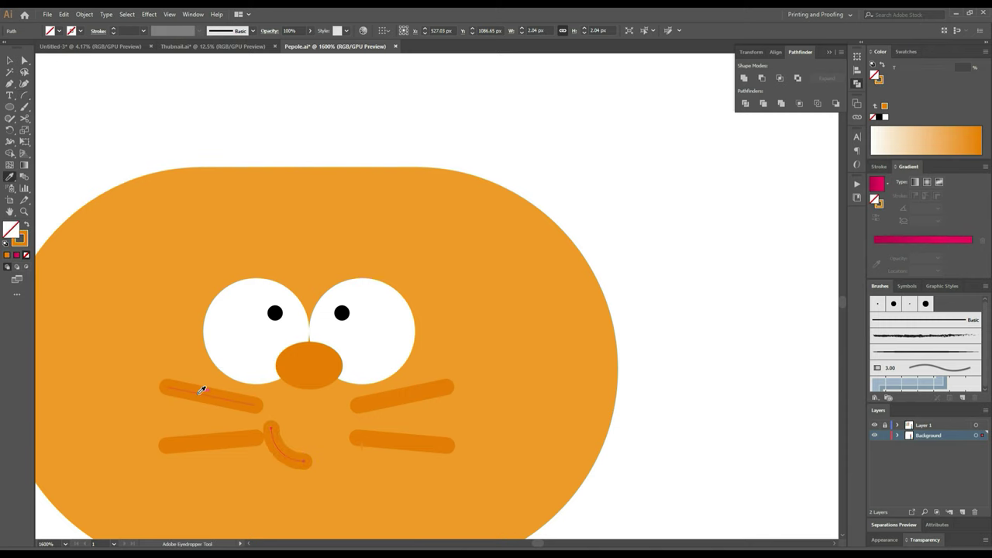
Step: Rotate the arc, add a copy as the other half, group them and narrow the mouth
{"action": "left_click", "coordinate": [9, 59]}
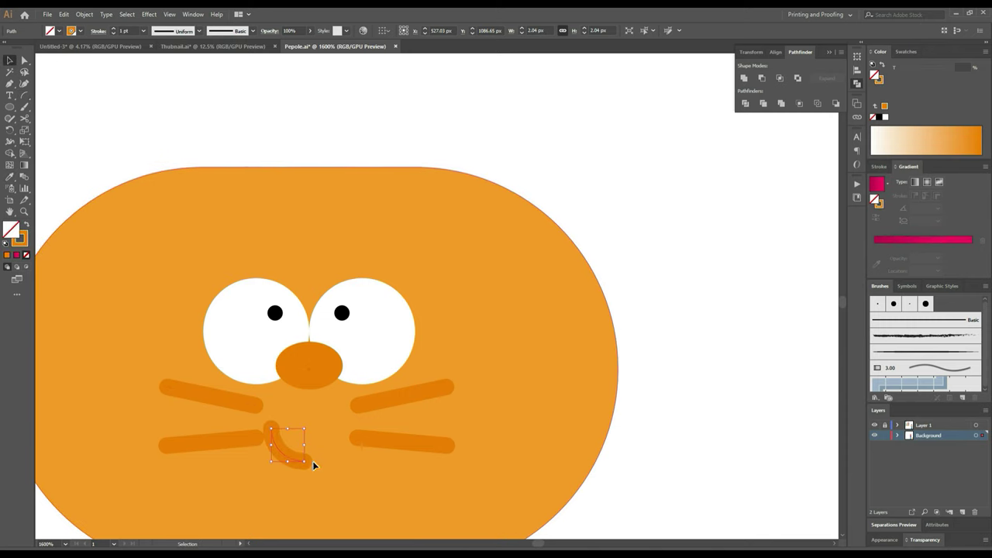
{"action": "mouse_move", "coordinate": [307, 465]}
{"action": "left_mouse_down"}
{"action": "mouse_move", "coordinate": [318, 443]}
{"action": "mouse_move", "coordinate": [337, 457]}
{"action": "left_mouse_up"}
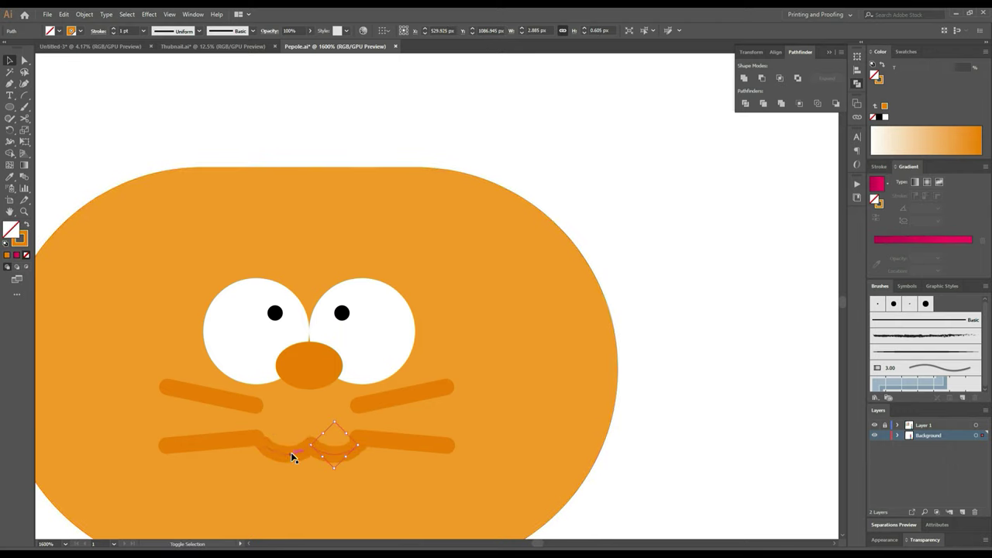
{"action": "left_click", "coordinate": [295, 454], "text": "shift"}
{"action": "key", "text": "ctrl+g"}
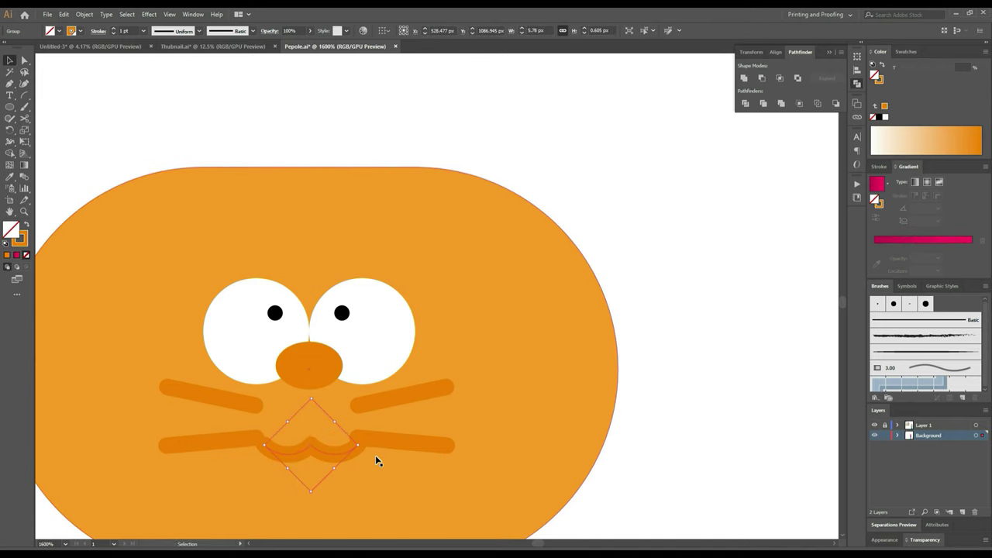
{"action": "left_click_drag", "start_coordinate": [357, 446], "coordinate": [346, 444]}
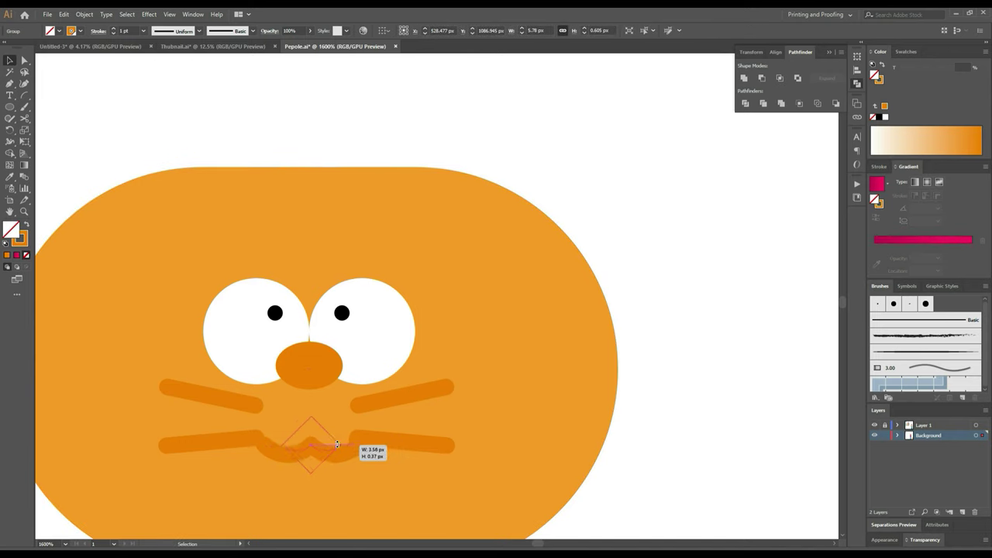
{"action": "scroll", "coordinate": [352, 473], "scroll_direction": "down", "scroll_amount": 1}
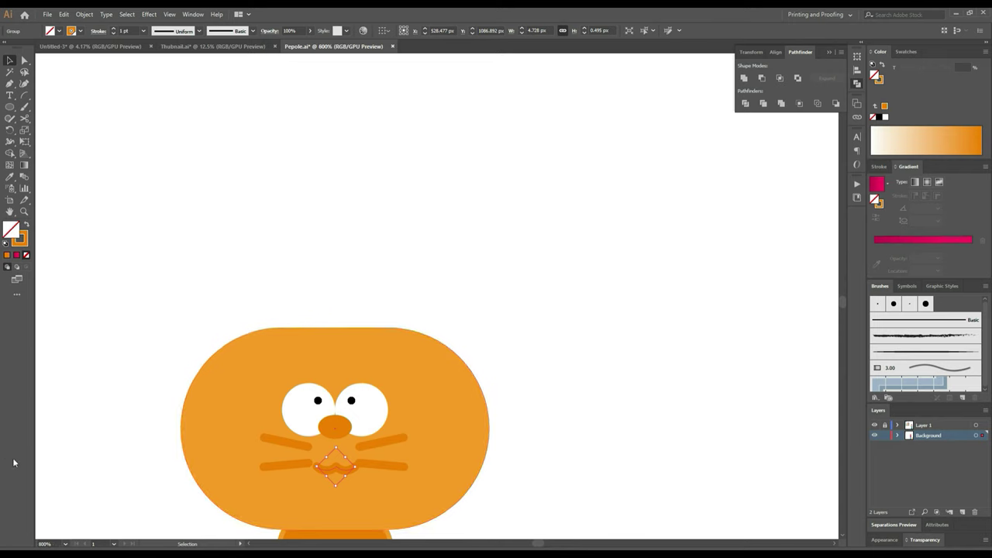
Step: Recolour the mouth as a red stroke with no fill, sampled from the red circle
{"action": "scroll", "coordinate": [48, 463], "scroll_direction": "down", "scroll_amount": 1}
{"action": "left_click_drag", "start_coordinate": [49, 462], "coordinate": [354, 369]}
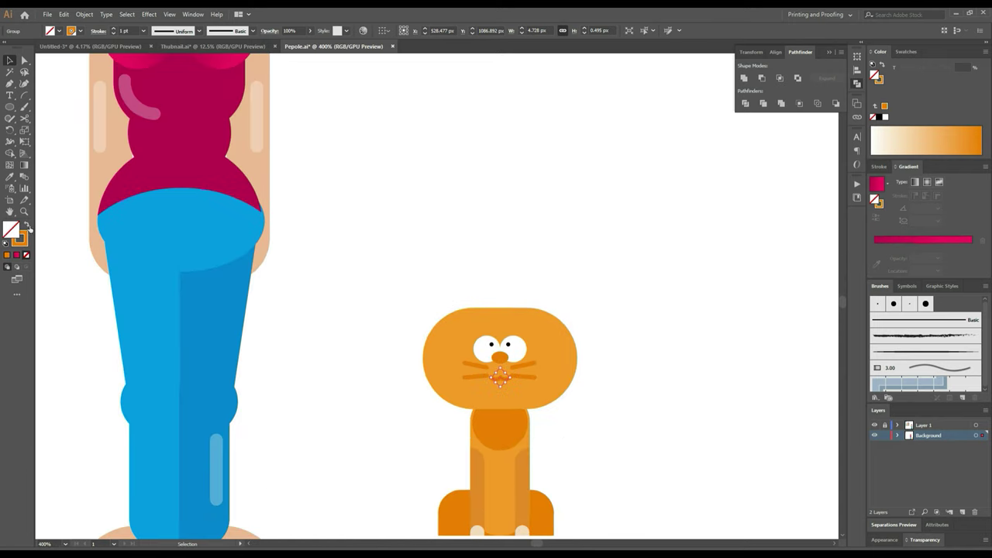
{"action": "scroll", "coordinate": [55, 266], "scroll_direction": "down", "scroll_amount": 1}
{"action": "left_click_drag", "start_coordinate": [139, 332], "coordinate": [631, 336]}
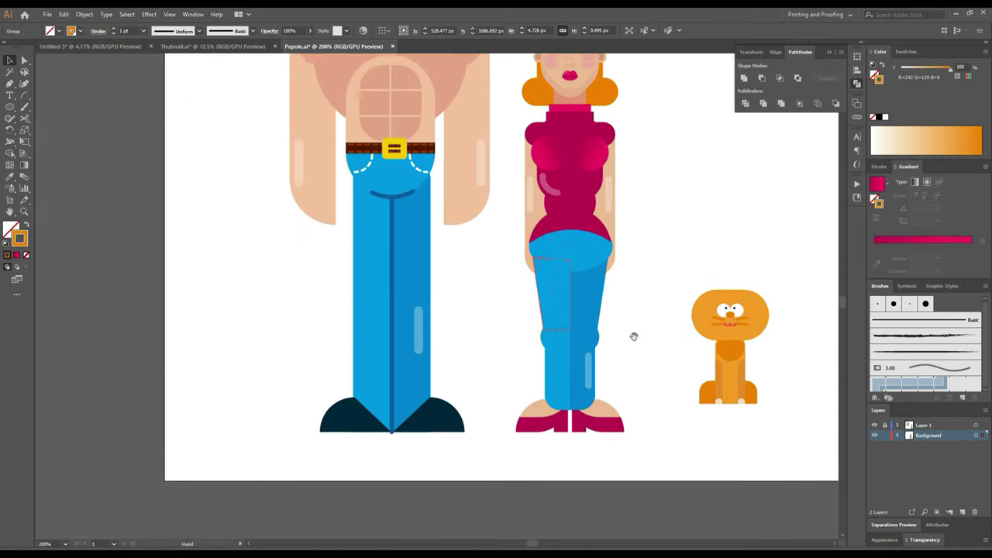
{"action": "scroll", "coordinate": [483, 353], "scroll_direction": "down", "scroll_amount": 1}
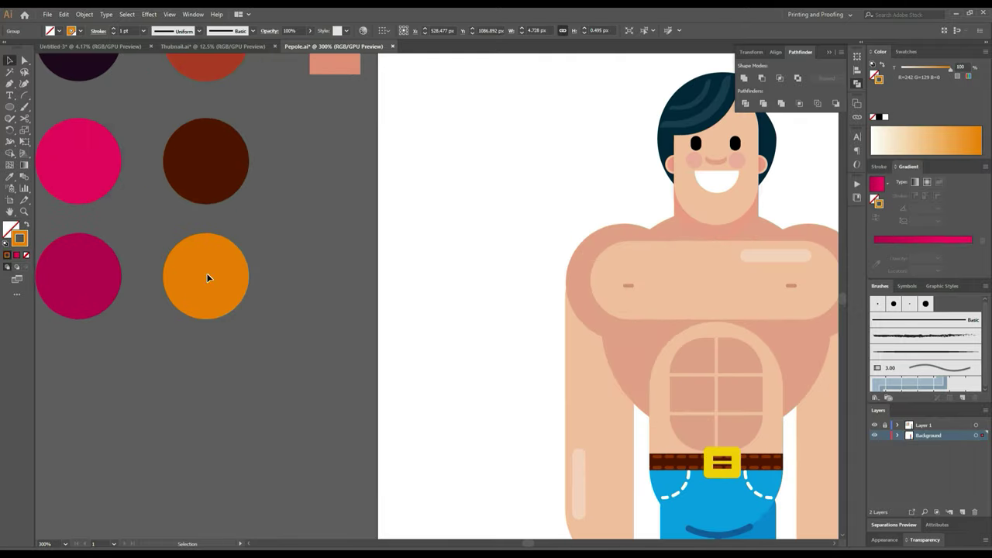
{"action": "key", "text": "i"}
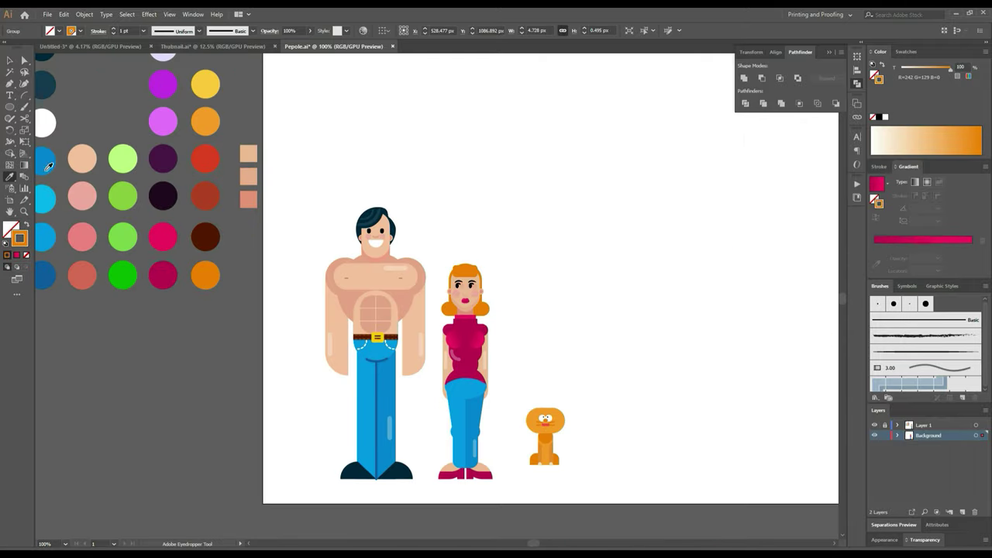
{"action": "left_click", "coordinate": [208, 152]}
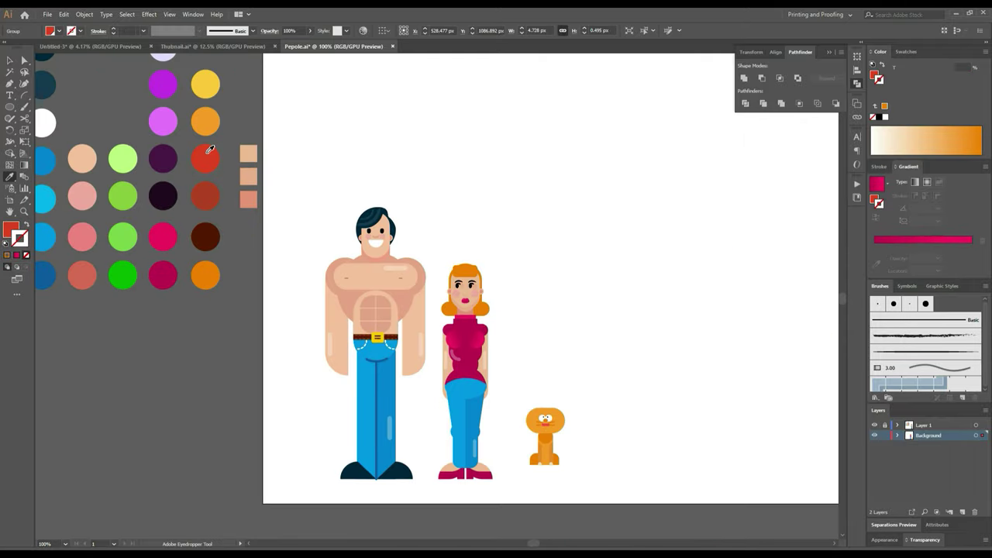
{"action": "left_click", "coordinate": [26, 225]}
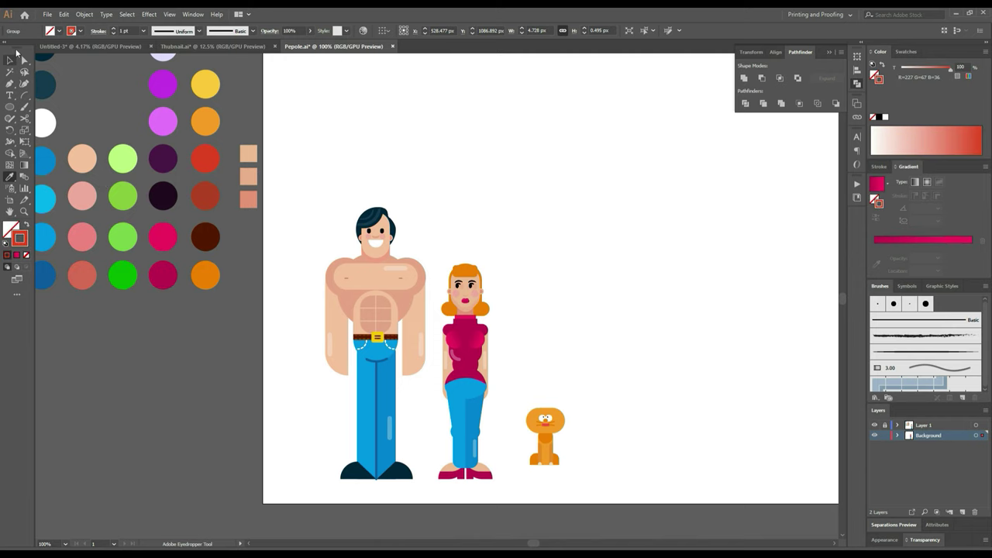
Step: Give the mouth stroke round caps and joins, undoing an accidental face move
{"action": "left_click", "coordinate": [10, 62]}
{"action": "scroll", "coordinate": [569, 488], "scroll_direction": "up", "scroll_amount": 2}
{"action": "scroll", "coordinate": [572, 491], "scroll_direction": "up", "scroll_amount": 2}
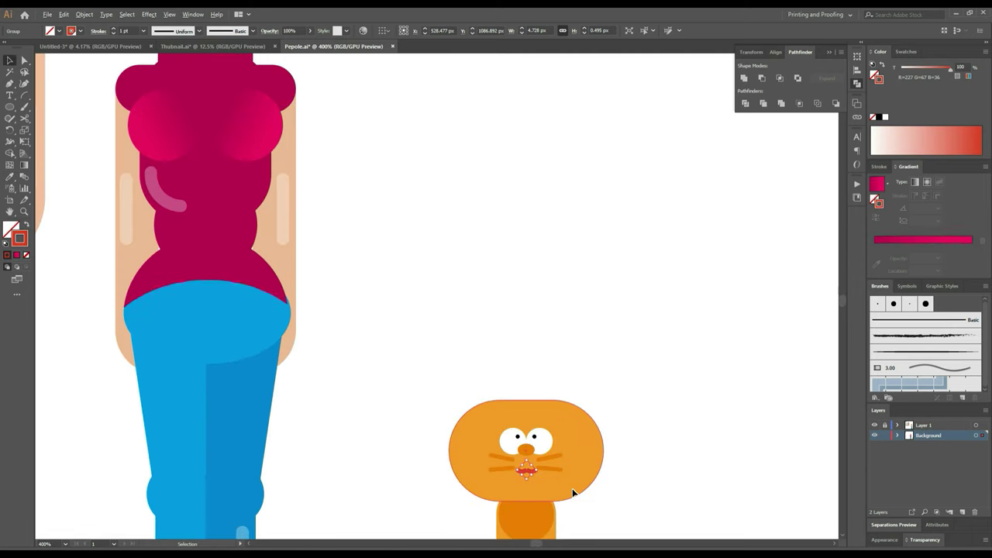
{"action": "scroll", "coordinate": [573, 493], "scroll_direction": "up", "scroll_amount": 2}
{"action": "scroll", "coordinate": [543, 472], "scroll_direction": "up", "scroll_amount": 2}
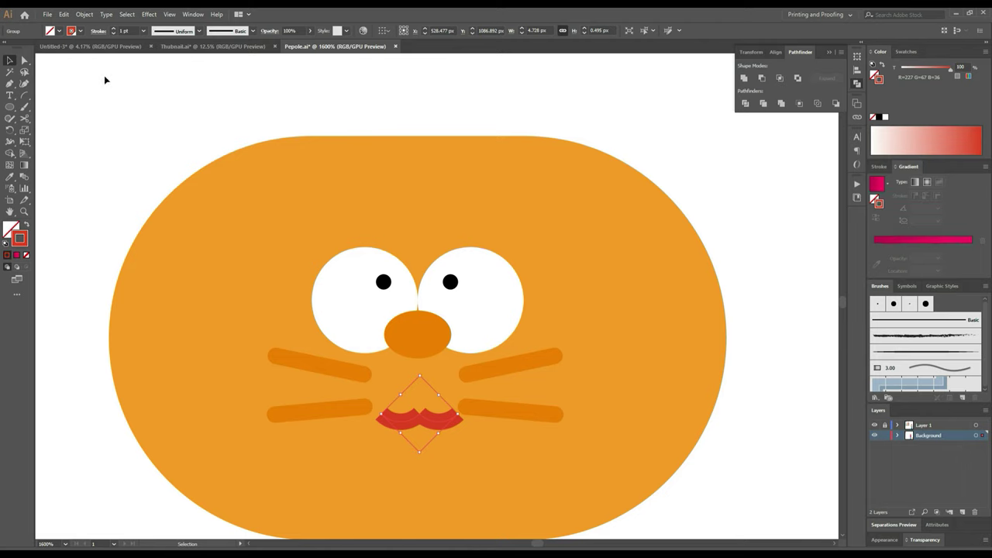
{"action": "left_click", "coordinate": [99, 31]}
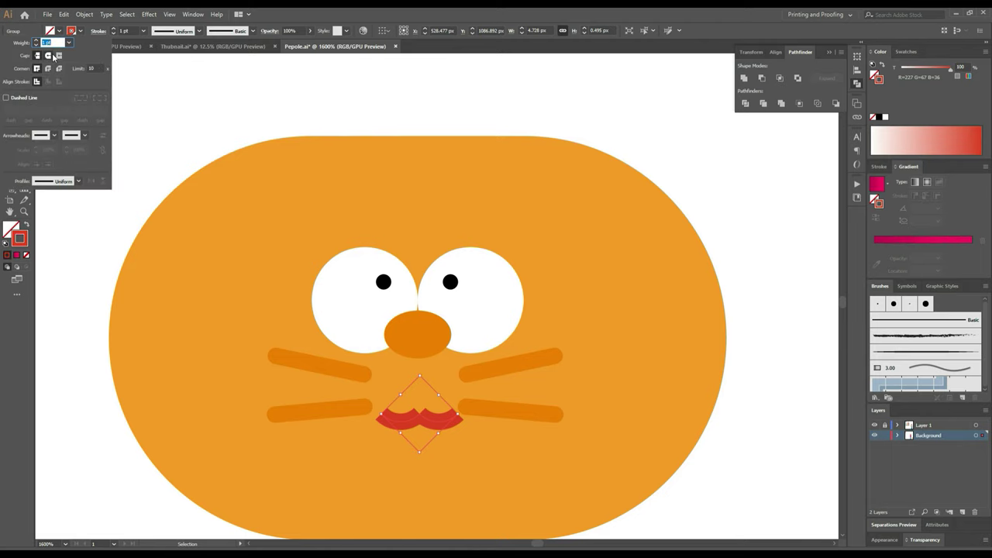
{"action": "left_click", "coordinate": [48, 56]}
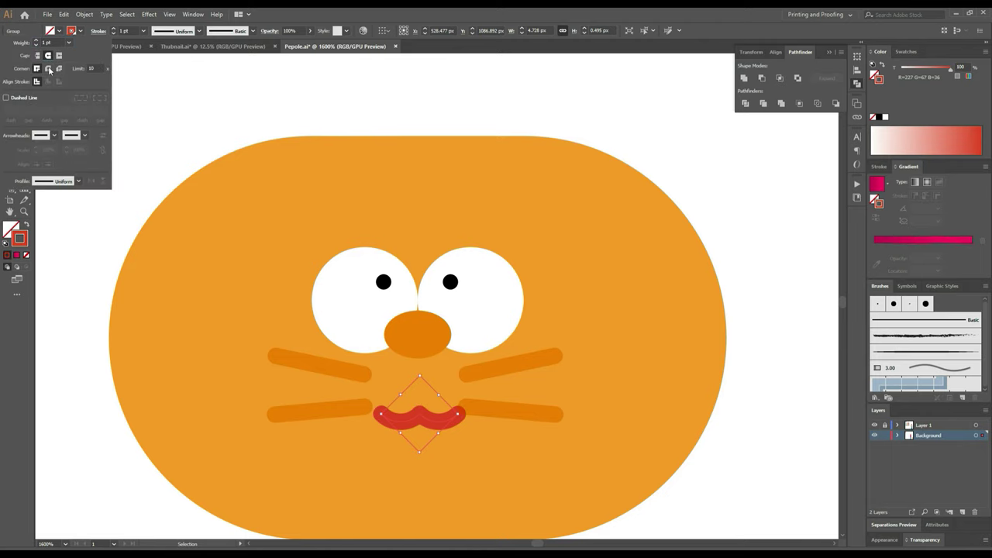
{"action": "left_click", "coordinate": [370, 89]}
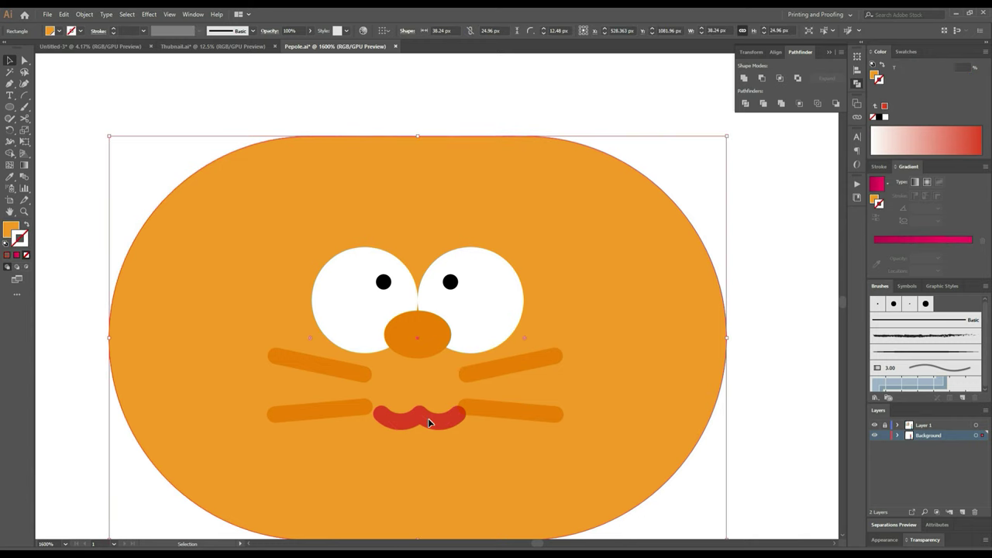
{"action": "left_click_drag", "start_coordinate": [428, 419], "coordinate": [430, 393]}
{"action": "key", "text": "ctrl+z"}
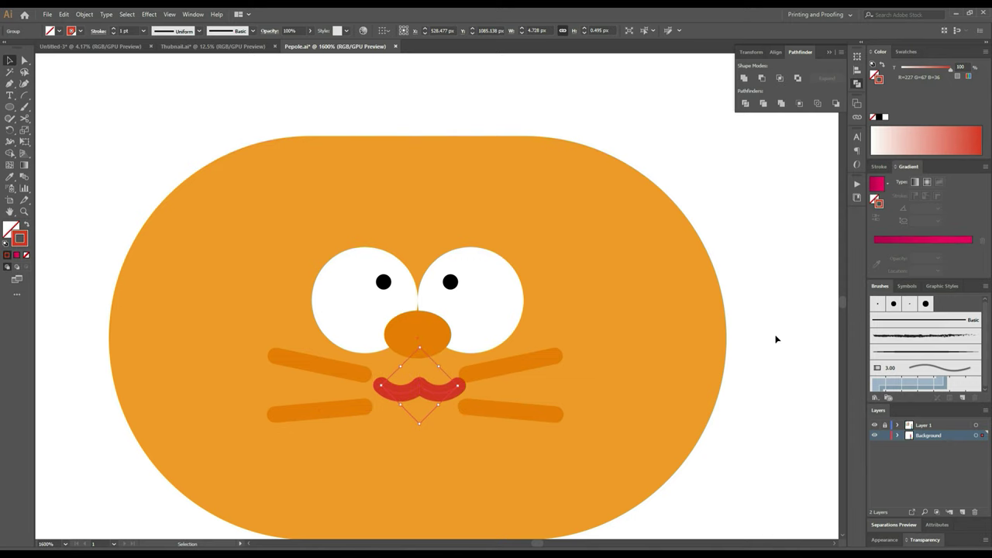
{"action": "left_click", "coordinate": [800, 338]}
Step: Draw a short vertical line from the middle of the mouth up to the nose, then zoom out
{"action": "scroll", "coordinate": [764, 342], "scroll_direction": "down", "scroll_amount": 1}
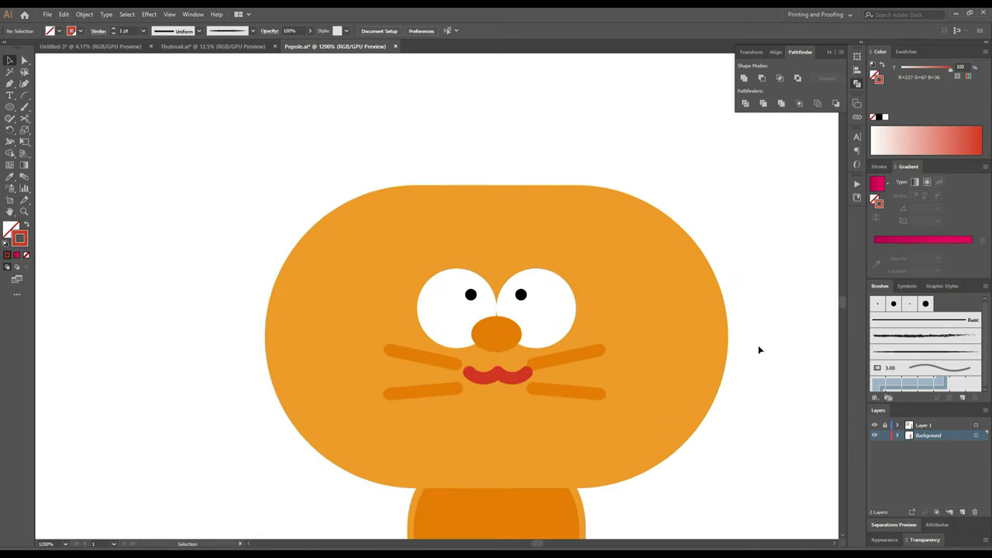
{"action": "scroll", "coordinate": [558, 387], "scroll_direction": "up", "scroll_amount": 1}
{"action": "scroll", "coordinate": [508, 412], "scroll_direction": "up", "scroll_amount": 1}
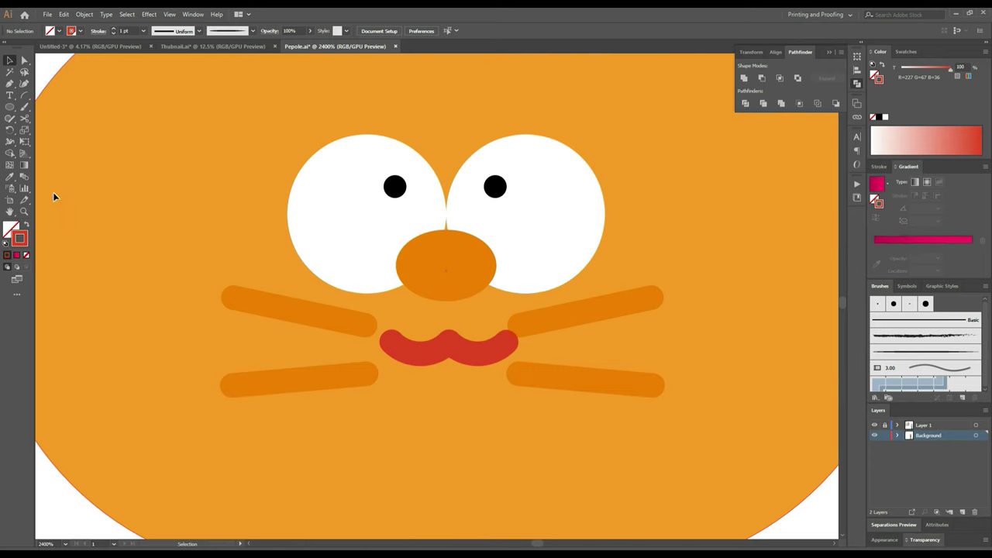
{"action": "left_click", "coordinate": [26, 96]}
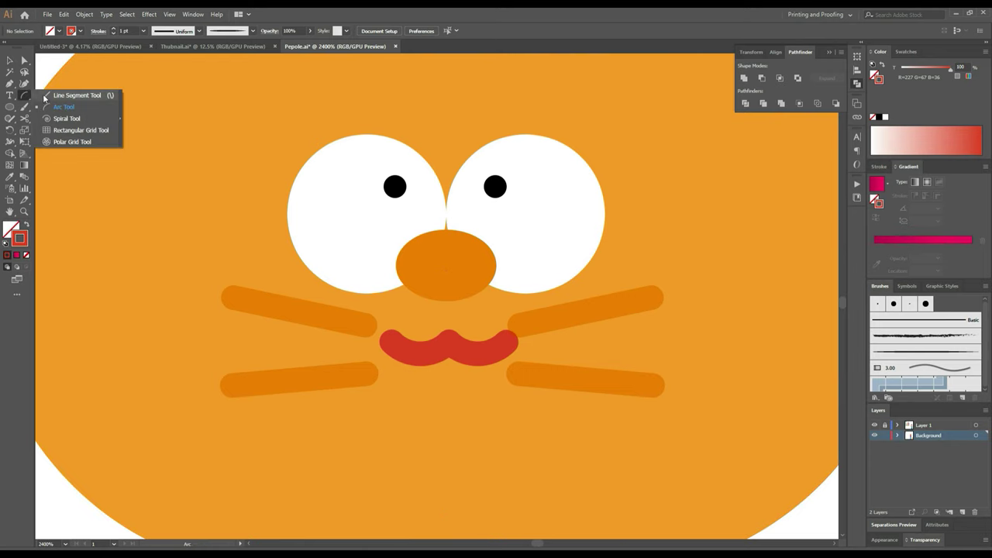
{"action": "left_click", "coordinate": [66, 95]}
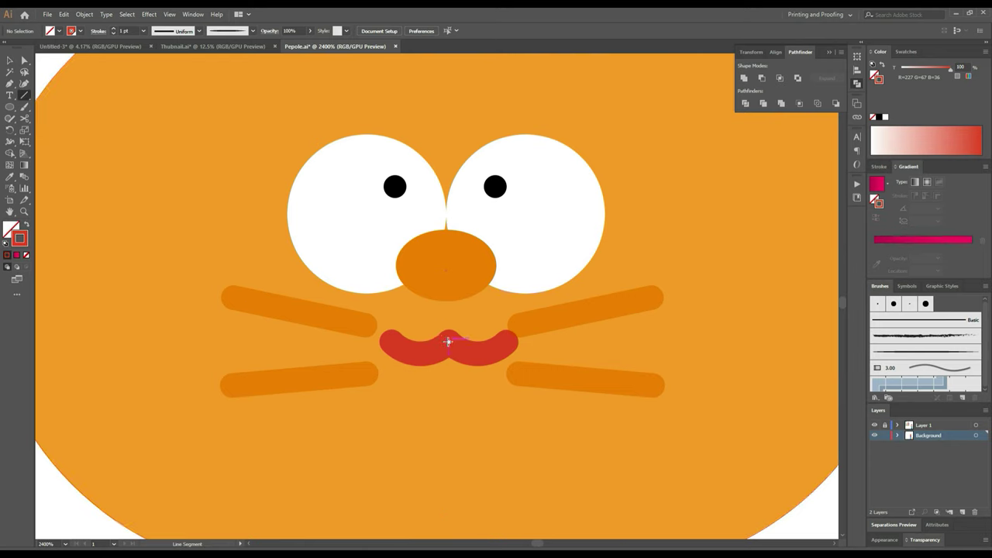
{"action": "left_click_drag", "start_coordinate": [448, 342], "coordinate": [449, 288]}
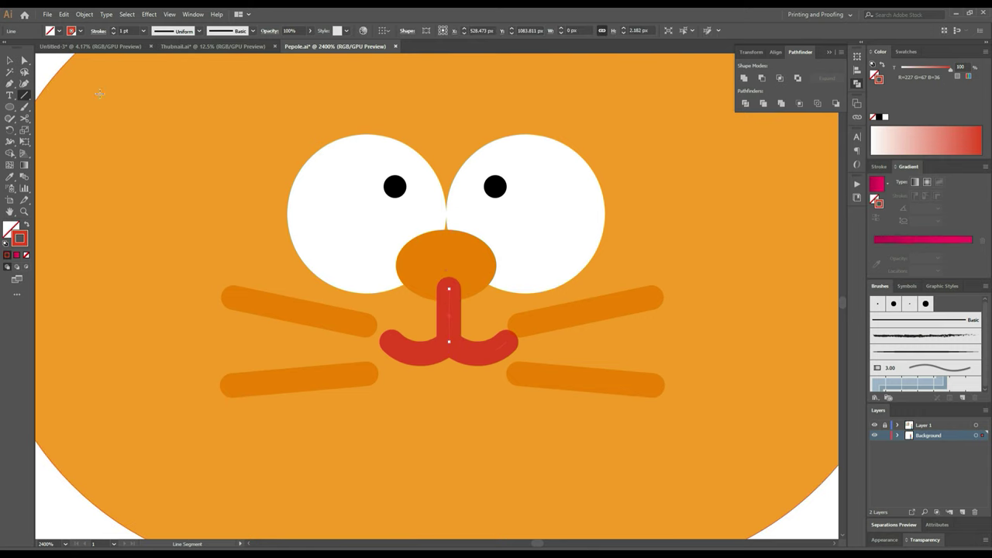
{"action": "left_click", "coordinate": [10, 59]}
{"action": "left_click", "coordinate": [459, 256]}
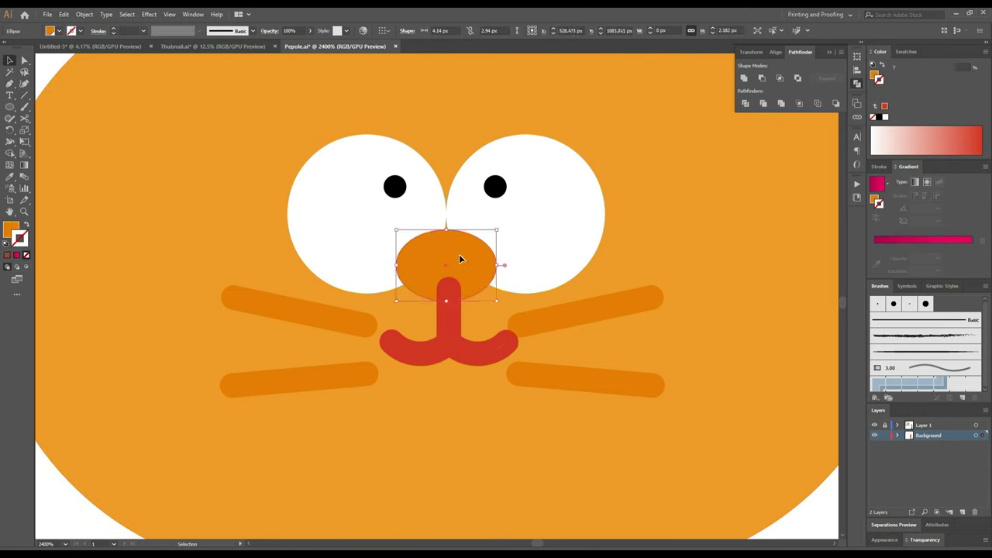
{"action": "key", "text": "ctrl+minus"}
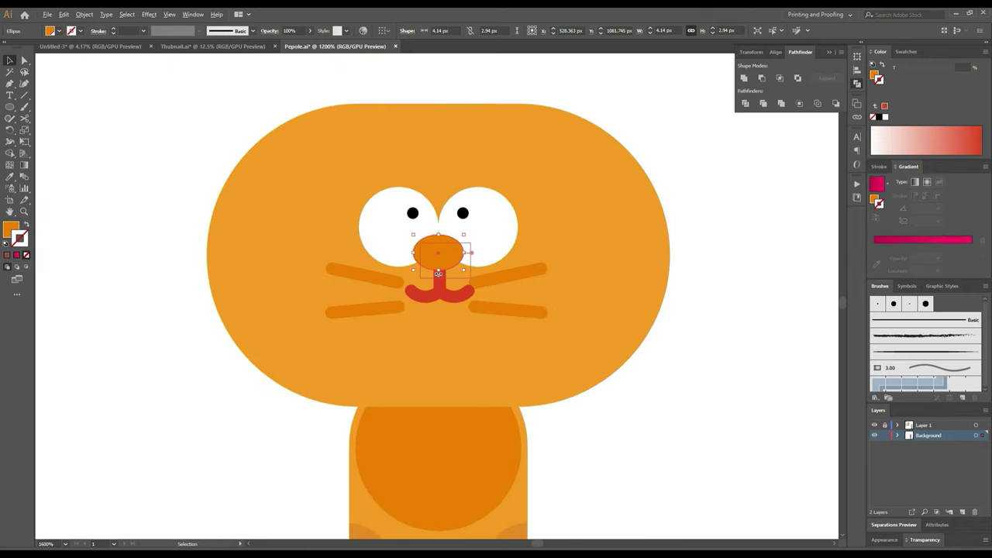
{"action": "key", "text": "ctrl+minus"}
{"action": "left_click", "coordinate": [753, 354]}
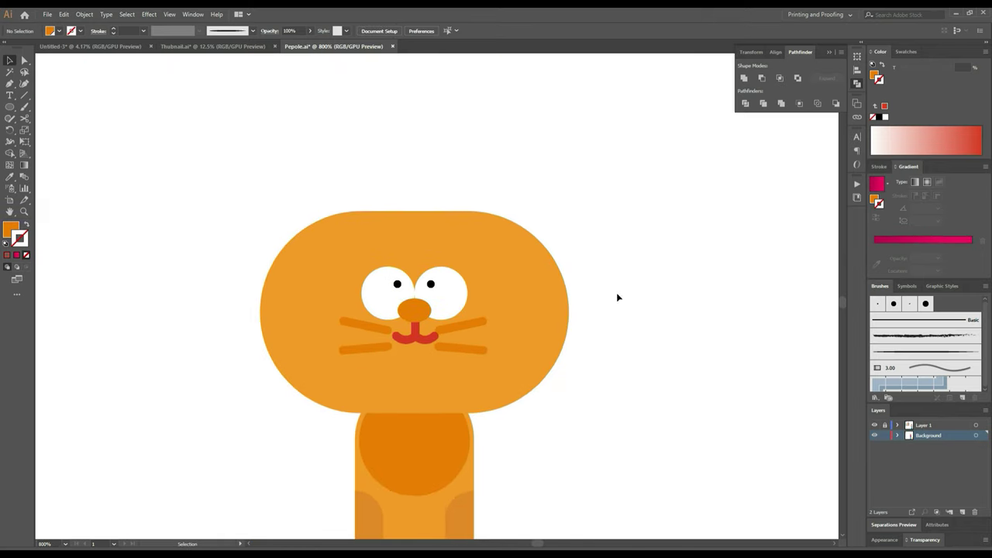
Step: Draw a small triangle, round its corners and enlarge it into an ear
{"action": "left_click", "coordinate": [10, 107]}
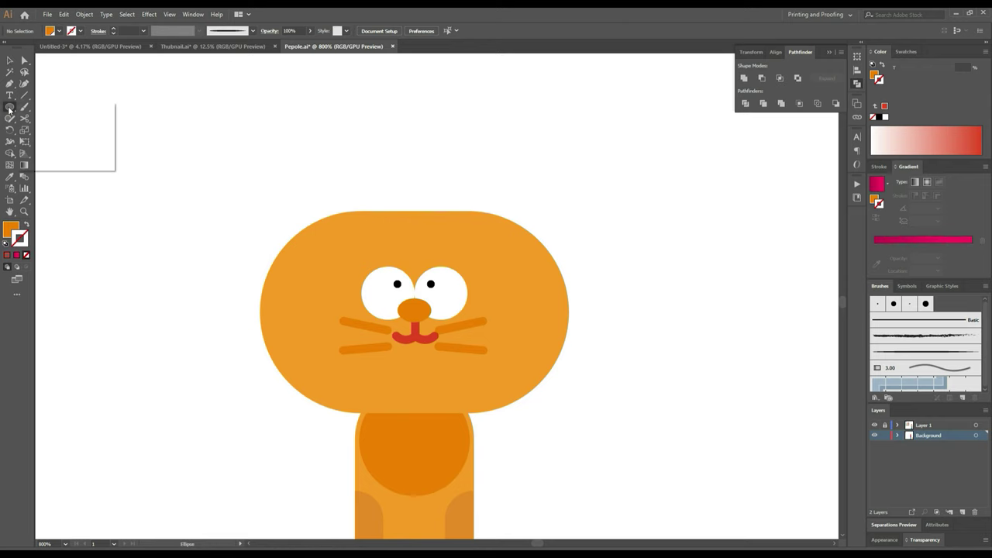
{"action": "left_click", "coordinate": [39, 142]}
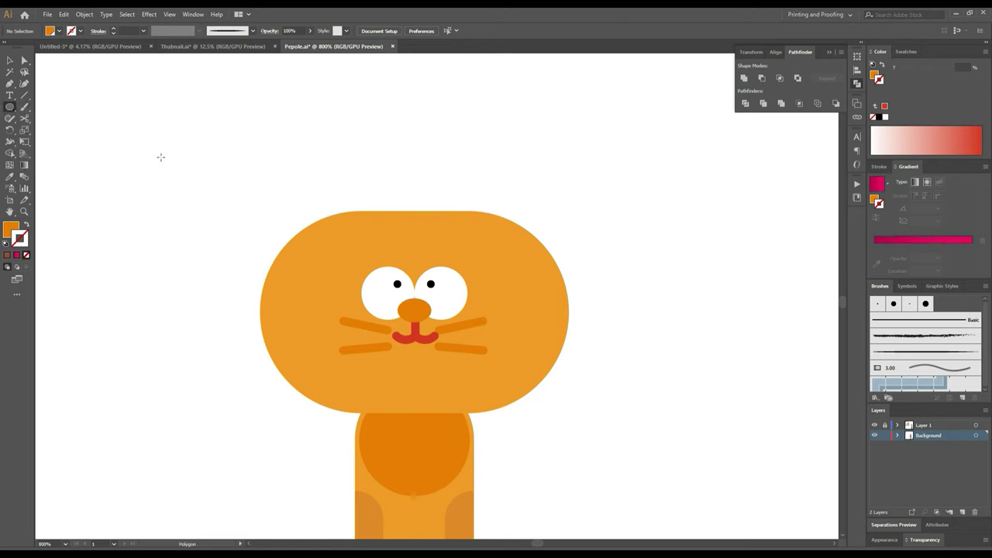
{"action": "left_click_drag", "start_coordinate": [160, 157], "coordinate": [169, 142]}
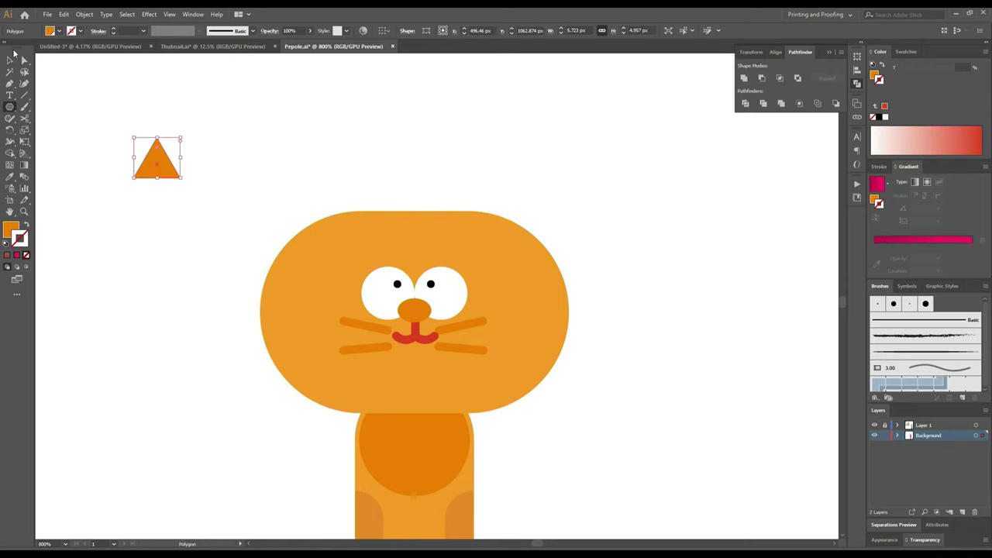
{"action": "left_click", "coordinate": [23, 62]}
{"action": "scroll", "coordinate": [158, 157], "scroll_direction": "up", "scroll_amount": 2}
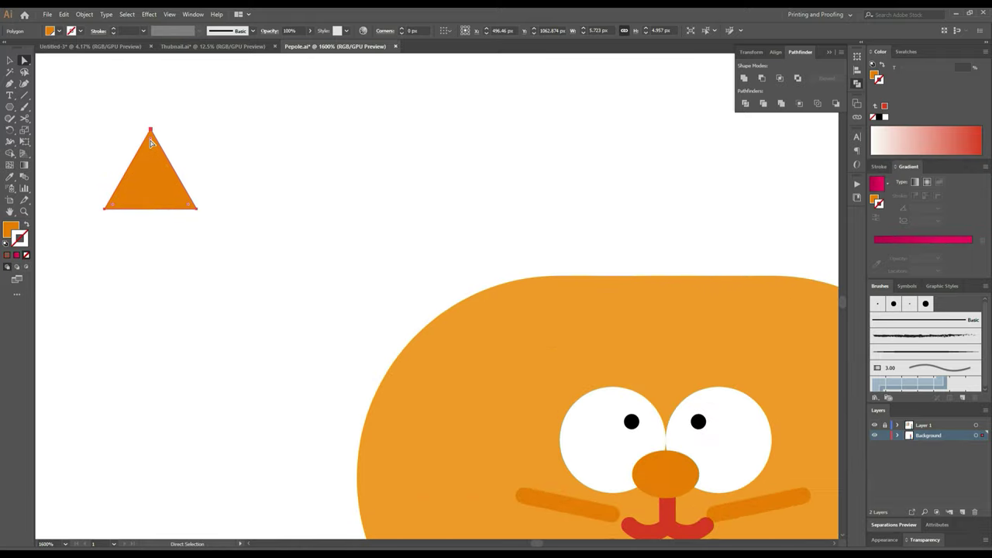
{"action": "left_click_drag", "start_coordinate": [151, 143], "coordinate": [150, 164]}
{"action": "left_click", "coordinate": [9, 60]}
{"action": "mouse_move", "coordinate": [198, 208]}
{"action": "left_mouse_down"}
{"action": "mouse_move", "coordinate": [211, 221]}
{"action": "mouse_move", "coordinate": [471, 214]}
{"action": "mouse_move", "coordinate": [519, 286]}
{"action": "left_mouse_up"}
Step: Tilt the ear, place it on top of the head and send it behind the head
{"action": "left_click_drag", "start_coordinate": [553, 207], "coordinate": [550, 233]}
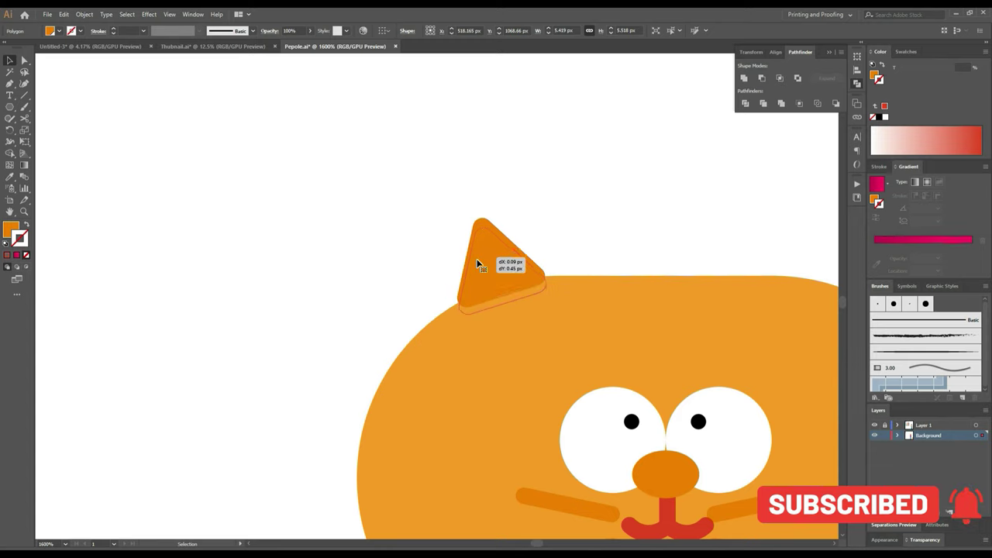
{"action": "left_click_drag", "start_coordinate": [477, 254], "coordinate": [477, 264]}
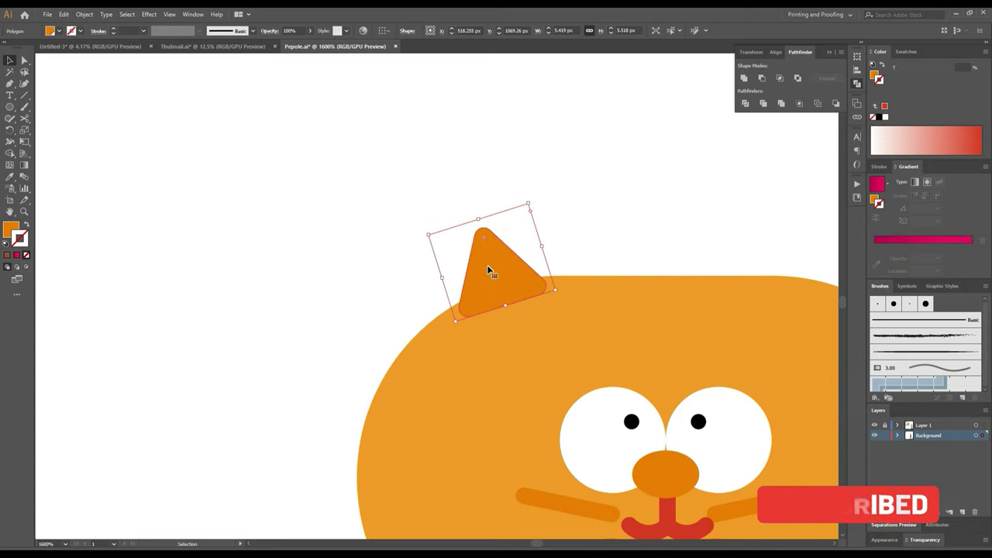
{"action": "key", "text": "ctrl"}
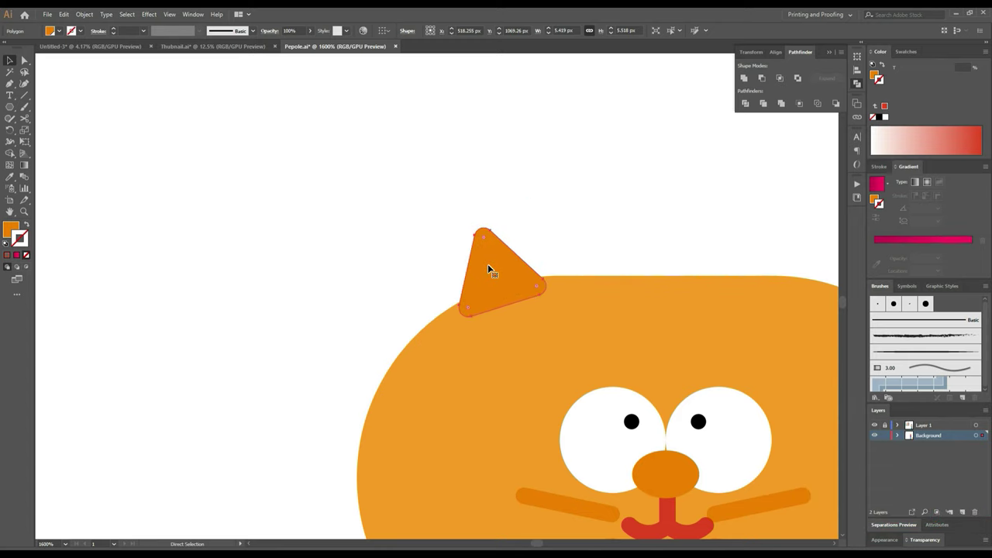
{"action": "key", "text": "ctrl+shift+bracketleft"}
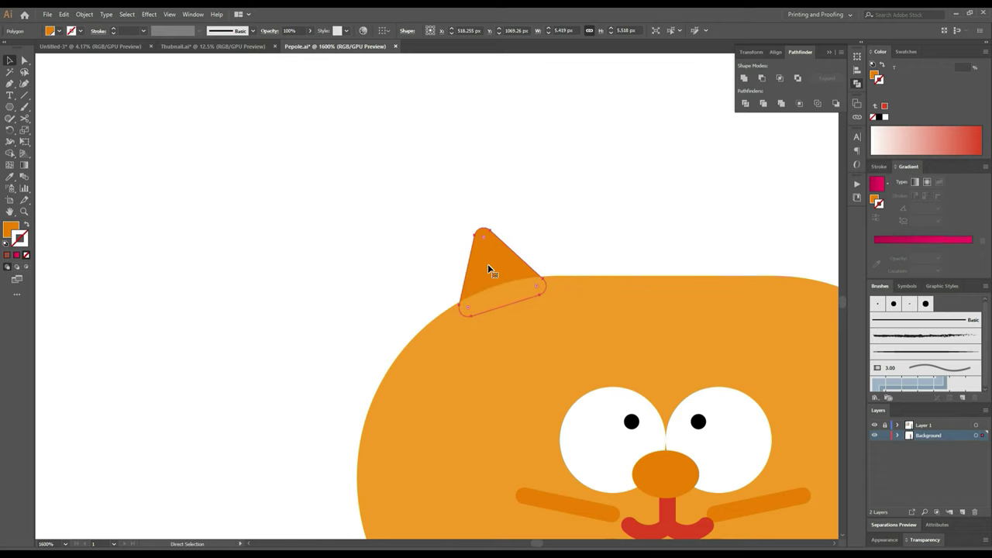
{"action": "left_click", "coordinate": [638, 239]}
Step: Paste a copy of the ear, mirror it horizontally and place it on the head's right side
{"action": "mouse_move", "coordinate": [638, 239]}
{"action": "left_mouse_down"}
{"action": "mouse_move", "coordinate": [304, 238]}
{"action": "mouse_move", "coordinate": [403, 243]}
{"action": "left_mouse_up"}
{"action": "key", "text": "ctrl+v"}
{"action": "key", "text": "v"}
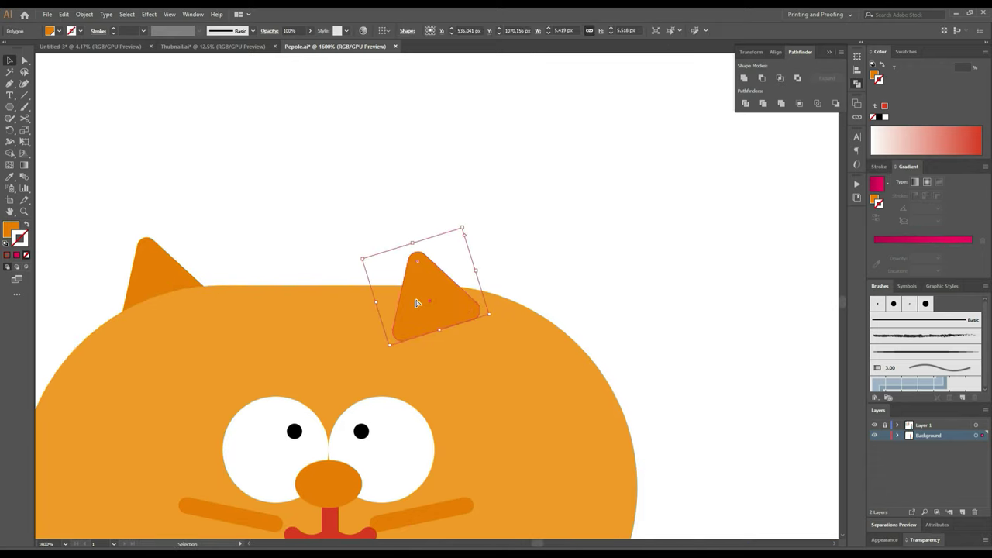
{"action": "right_click", "coordinate": [416, 300]}
{"action": "mouse_move", "coordinate": [469, 451]}
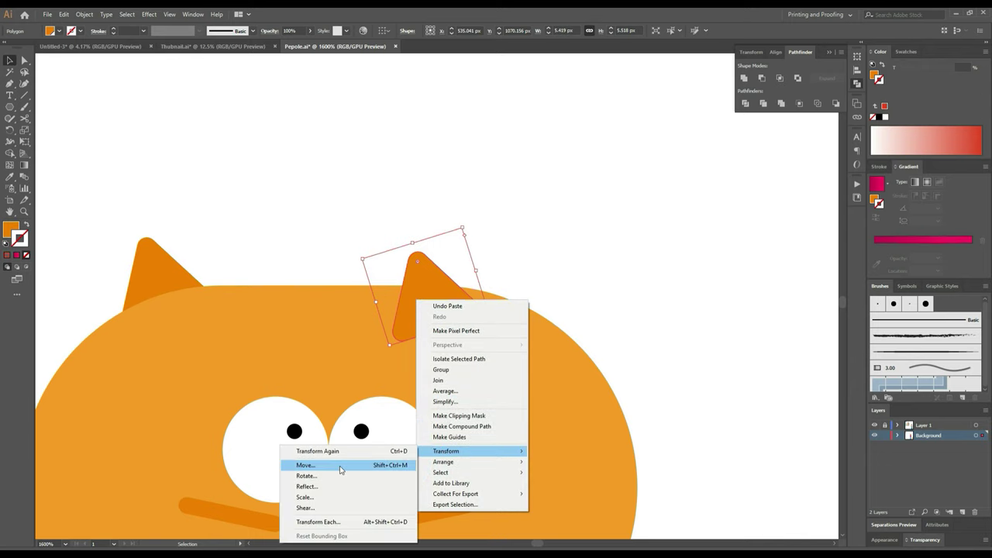
{"action": "left_click", "coordinate": [333, 489]}
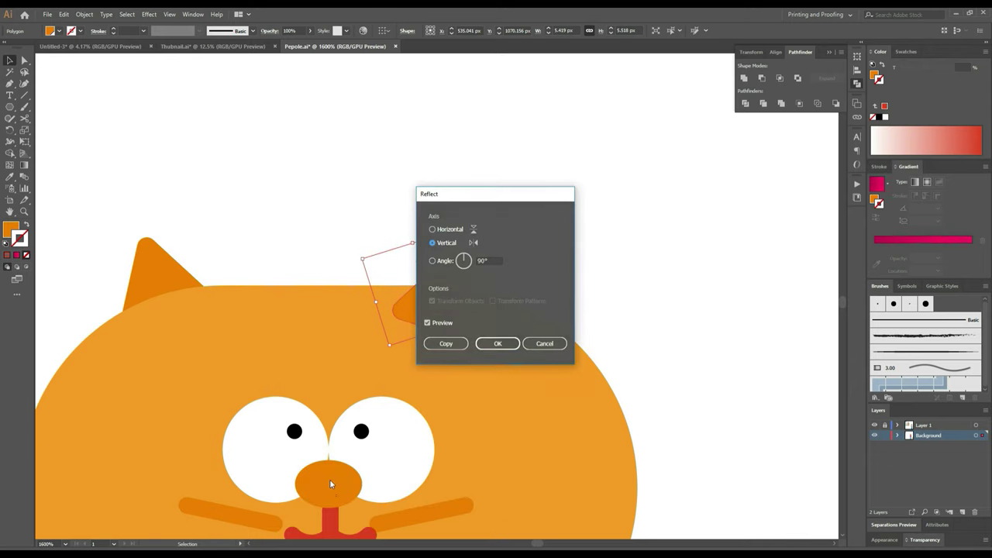
{"action": "left_click", "coordinate": [494, 345]}
{"action": "left_click_drag", "start_coordinate": [453, 286], "coordinate": [494, 272]}
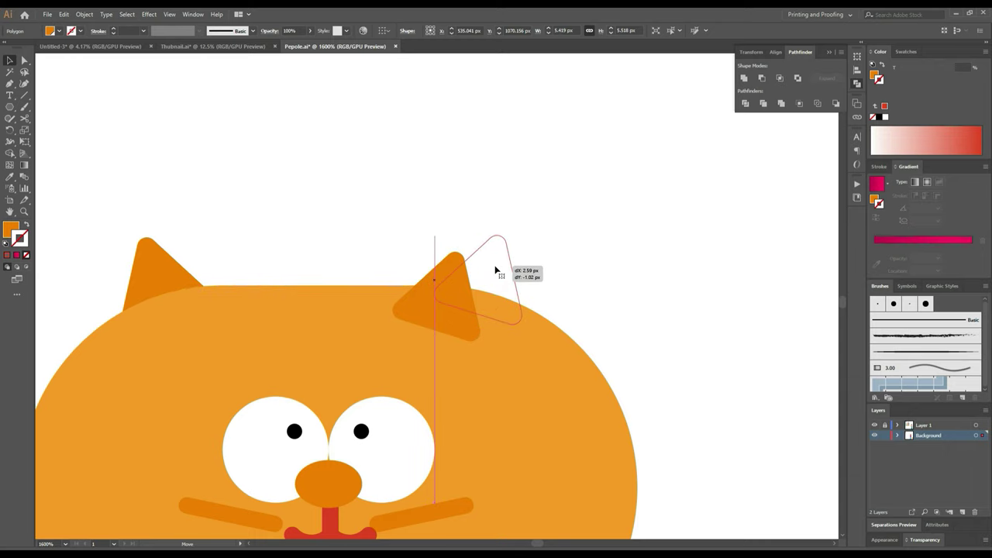
Step: Align the two ears along their tops and bring the whole cat into view
{"action": "left_click", "coordinate": [152, 256], "text": "shift"}
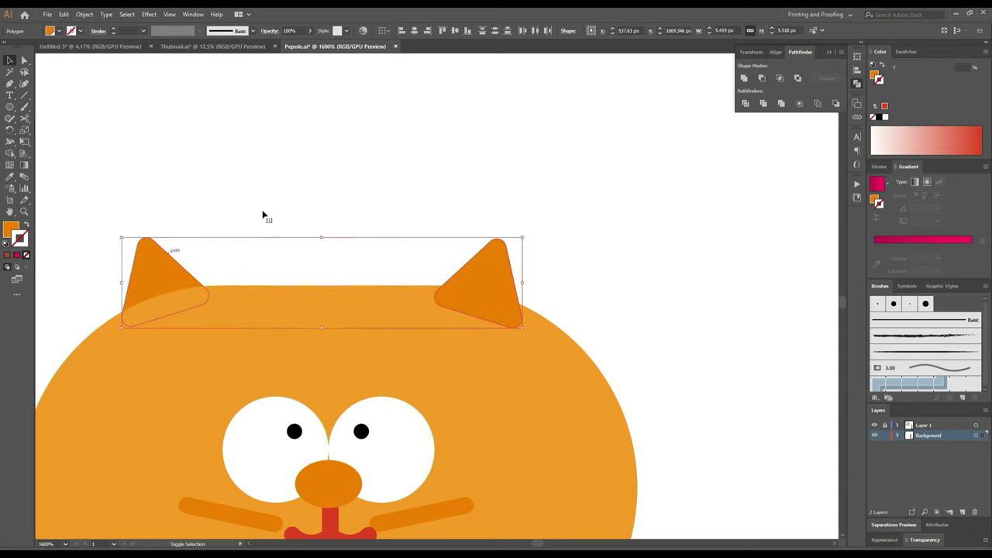
{"action": "left_click", "coordinate": [446, 29]}
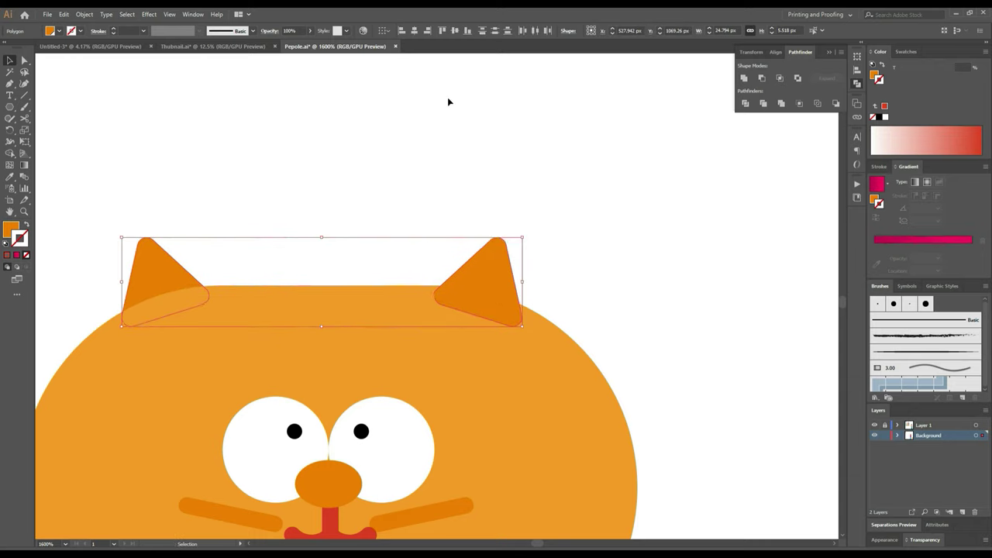
{"action": "key", "text": "ctrl"}
{"action": "scroll", "coordinate": [502, 165], "scroll_direction": "down", "scroll_amount": 2}
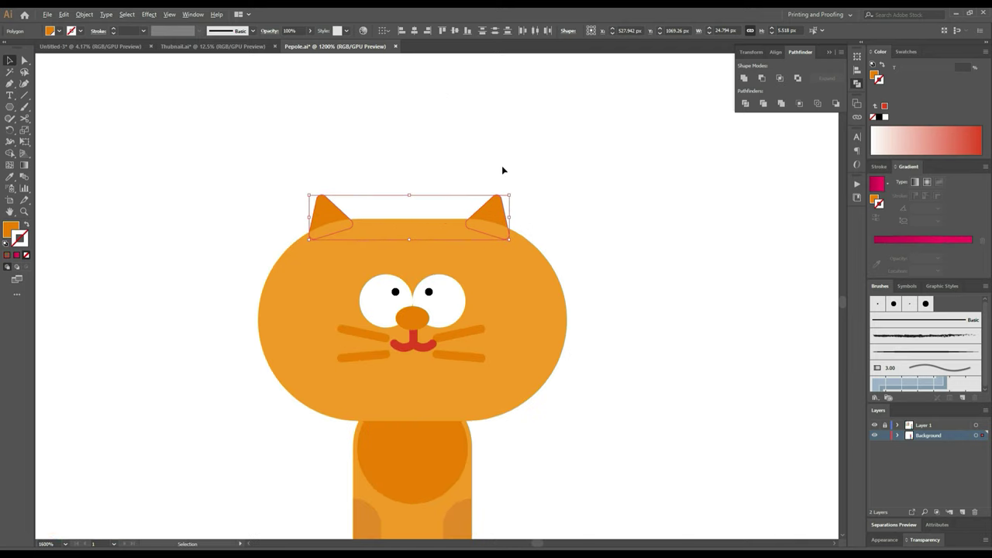
{"action": "left_click", "coordinate": [581, 267]}
{"action": "mouse_move", "coordinate": [604, 324]}
{"action": "left_mouse_down"}
{"action": "mouse_move", "coordinate": [615, 202]}
{"action": "mouse_move", "coordinate": [616, 280]}
{"action": "left_mouse_up"}
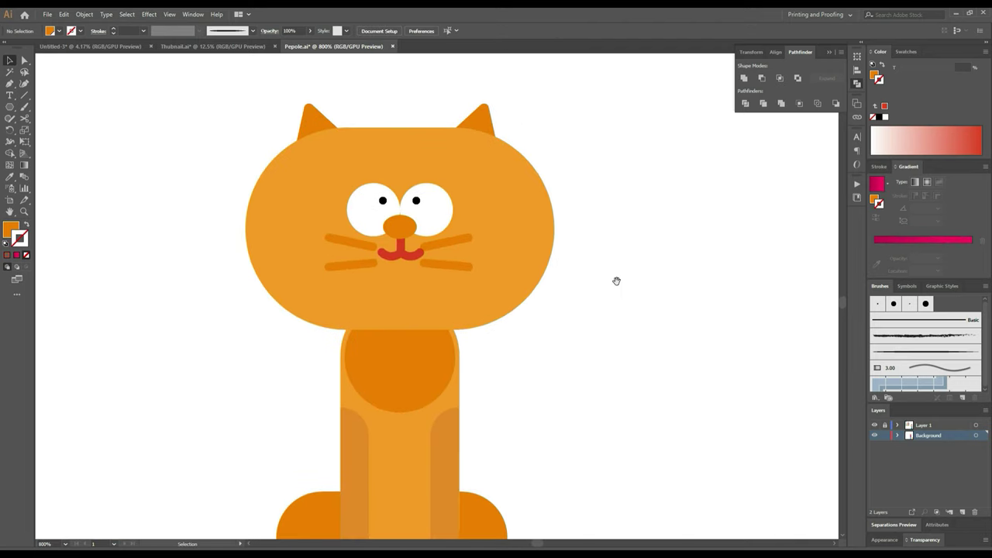
Step: Draw a circle on the cat's left cheek and place a copy on the right cheek
{"action": "scroll", "coordinate": [616, 281], "scroll_direction": "down", "scroll_amount": 1}
{"action": "scroll", "coordinate": [228, 209], "scroll_direction": "down", "scroll_amount": 1}
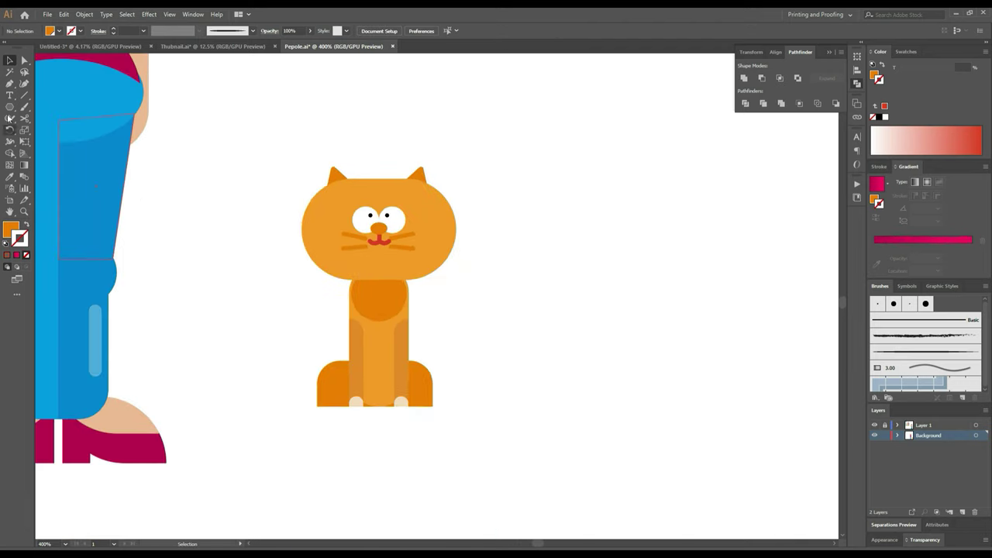
{"action": "left_click_drag", "start_coordinate": [10, 106], "coordinate": [43, 126]}
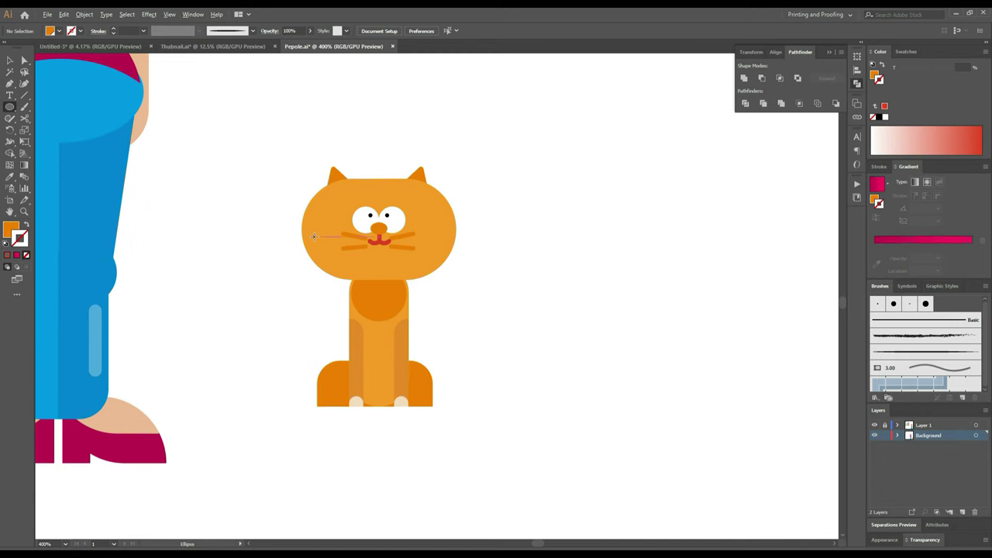
{"action": "scroll", "coordinate": [314, 236], "scroll_direction": "up", "scroll_amount": 2}
{"action": "left_click_drag", "start_coordinate": [341, 254], "coordinate": [373, 224]}
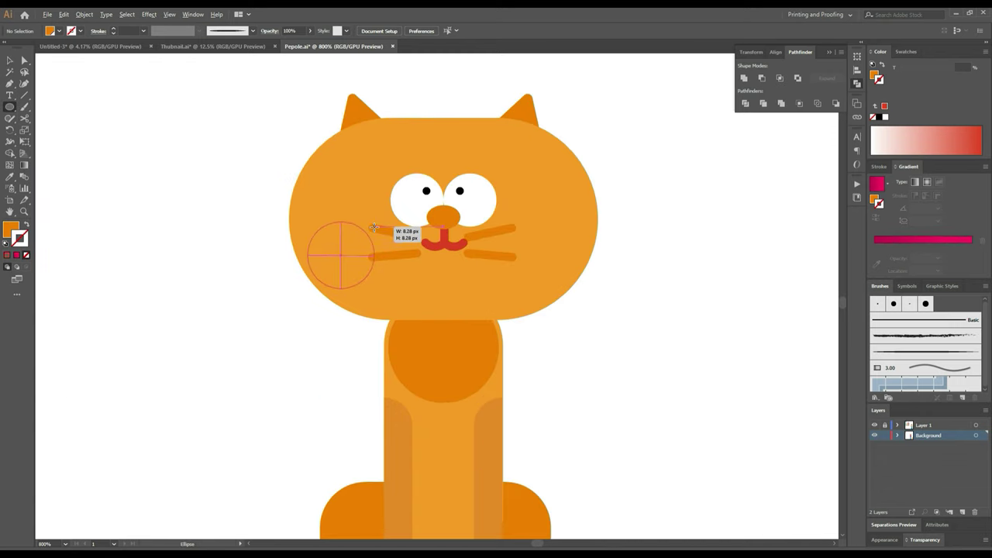
{"action": "left_click", "coordinate": [9, 60]}
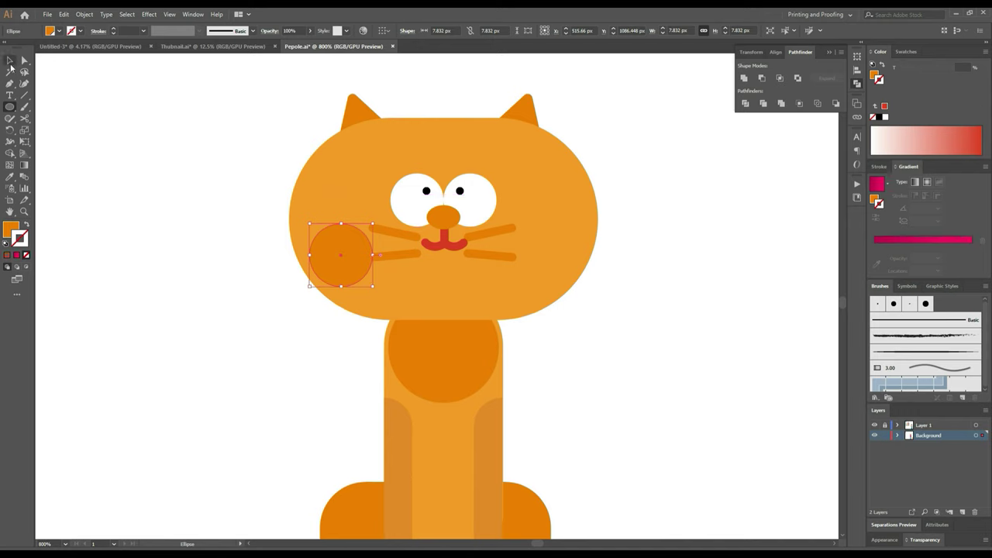
{"action": "left_click_drag", "start_coordinate": [359, 260], "coordinate": [354, 256]}
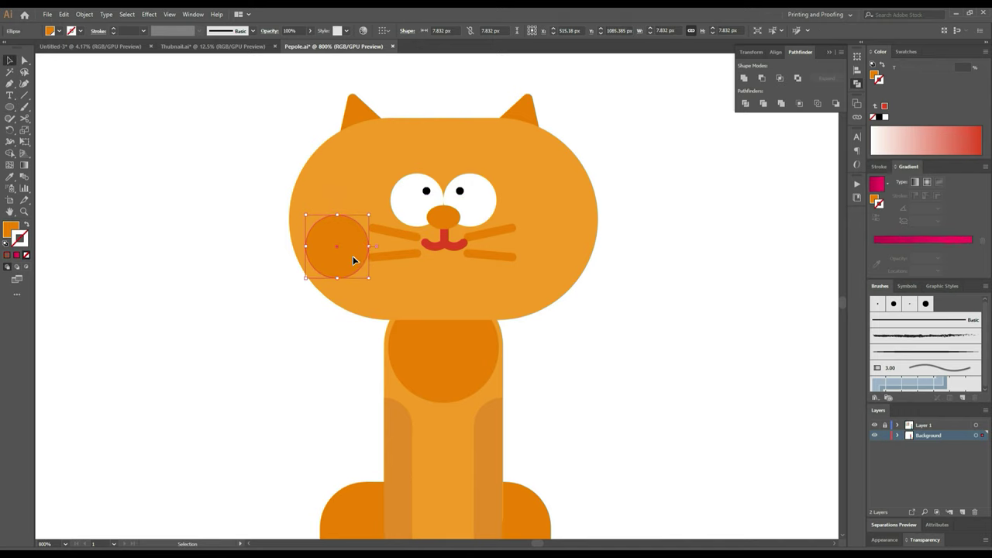
{"action": "left_click_drag", "start_coordinate": [354, 257], "coordinate": [572, 252]}
Step: Group the two cheek circles, reselect them and bring the colour swatch circles into view
{"action": "left_click", "coordinate": [316, 247], "text": "shift"}
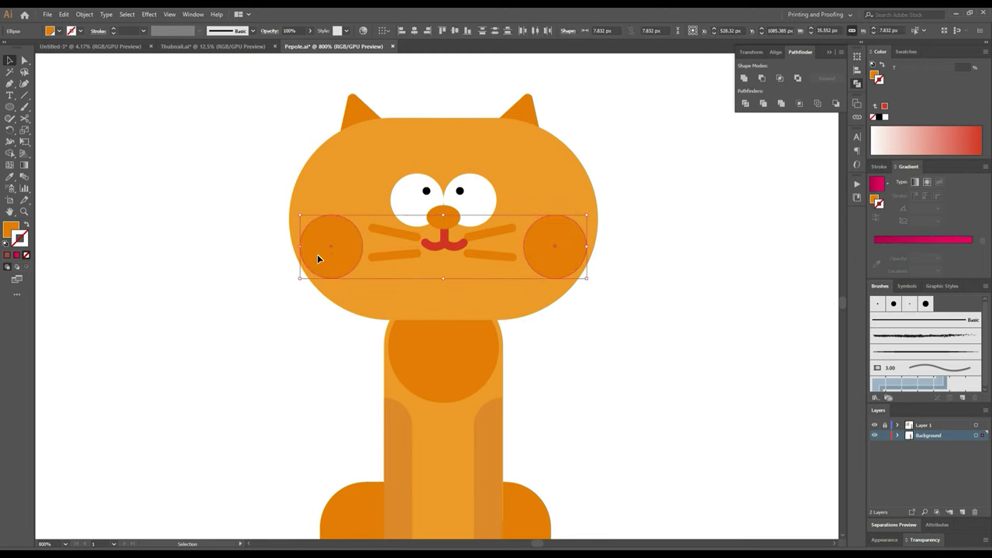
{"action": "key", "text": "v"}
{"action": "scroll", "coordinate": [512, 299], "scroll_direction": "down", "scroll_amount": 1}
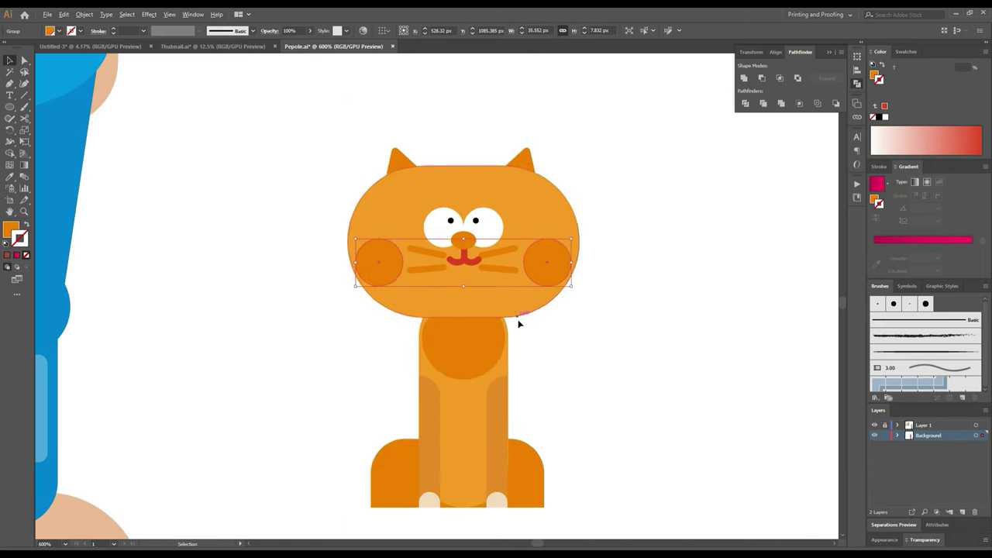
{"action": "left_click", "coordinate": [540, 361]}
{"action": "scroll", "coordinate": [546, 359], "scroll_direction": "down", "scroll_amount": 2}
{"action": "left_click", "coordinate": [558, 311]}
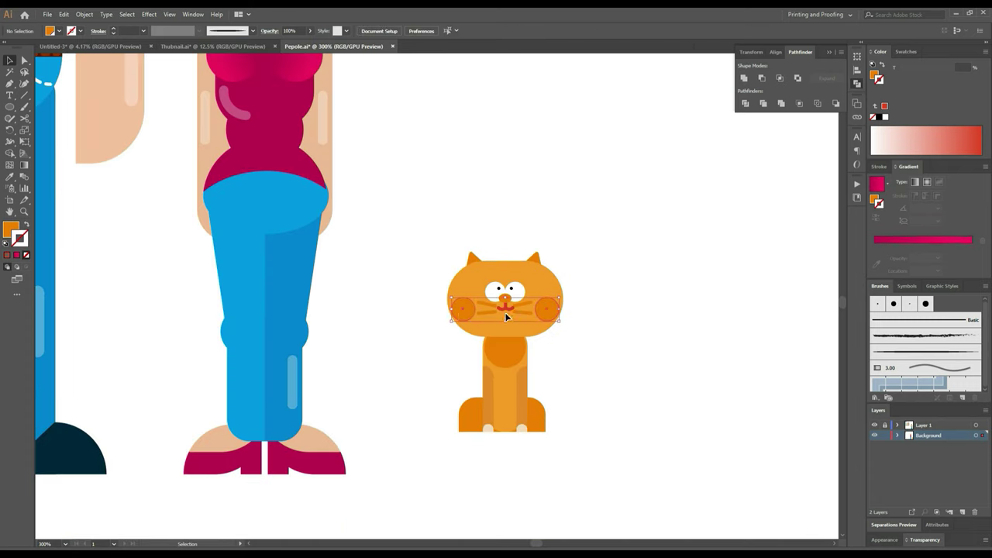
{"action": "scroll", "coordinate": [445, 339], "scroll_direction": "down", "scroll_amount": 2}
{"action": "scroll", "coordinate": [386, 334], "scroll_direction": "up", "scroll_amount": 1}
{"action": "scroll", "coordinate": [396, 338], "scroll_direction": "down", "scroll_amount": 1}
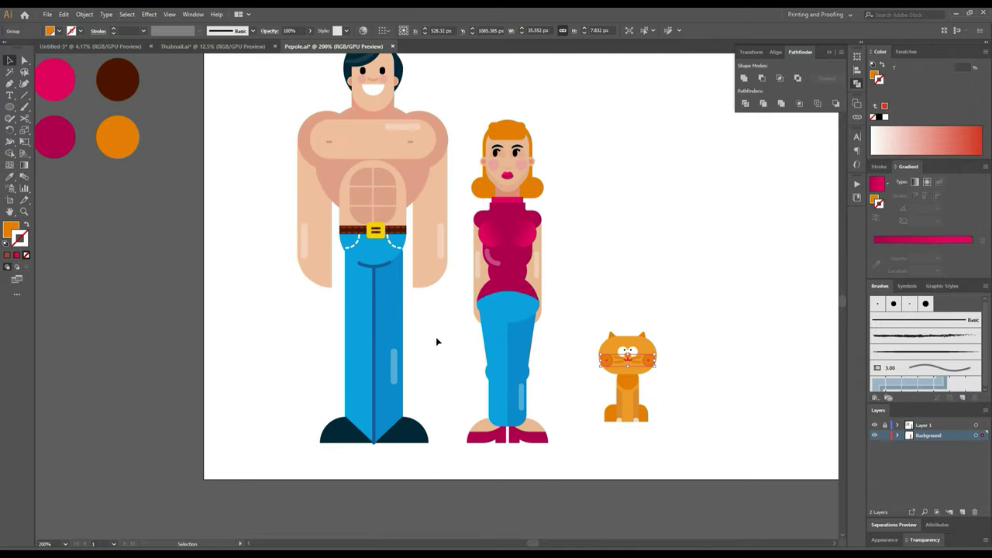
{"action": "left_click_drag", "start_coordinate": [211, 113], "coordinate": [448, 381]}
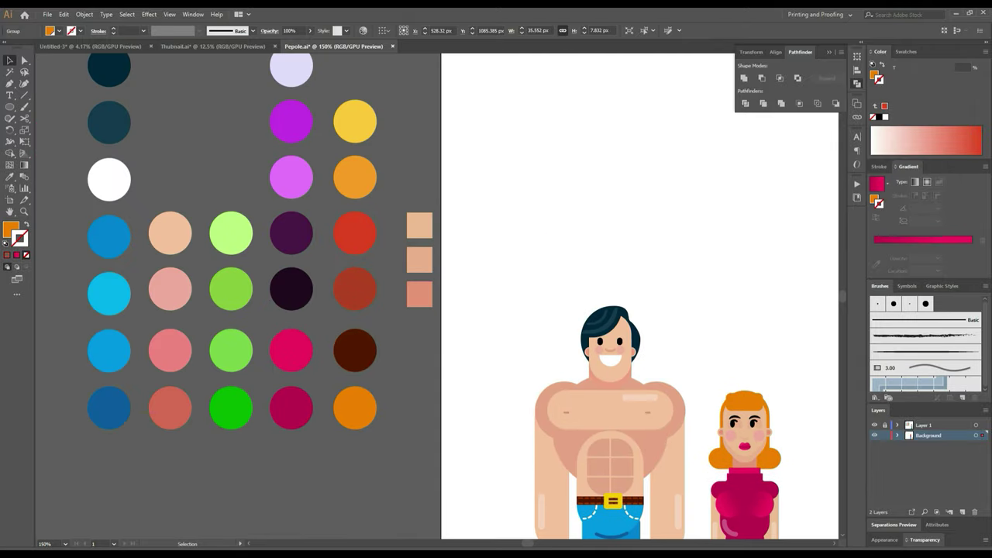
Step: Switch to the Eyedropper with the cheek circles still selected
{"action": "left_click", "coordinate": [10, 177]}
{"action": "scroll", "coordinate": [338, 348], "scroll_direction": "down", "scroll_amount": 1}
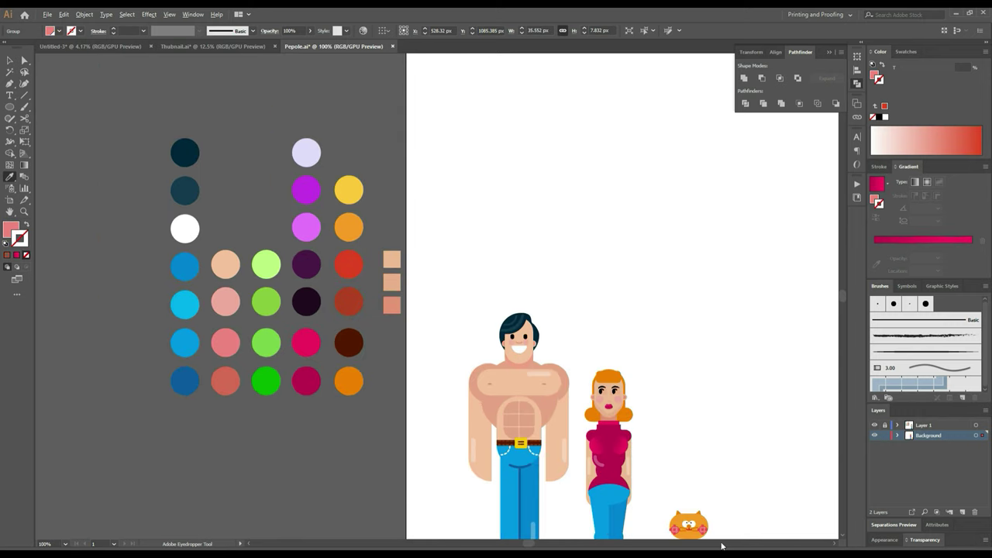
{"action": "scroll", "coordinate": [708, 527], "scroll_direction": "up", "scroll_amount": 2}
{"action": "scroll", "coordinate": [649, 505], "scroll_direction": "up", "scroll_amount": 2}
Step: Recolour the cheeks dark orange, then deselect and bring the cat's body into view
{"action": "left_click", "coordinate": [614, 483]}
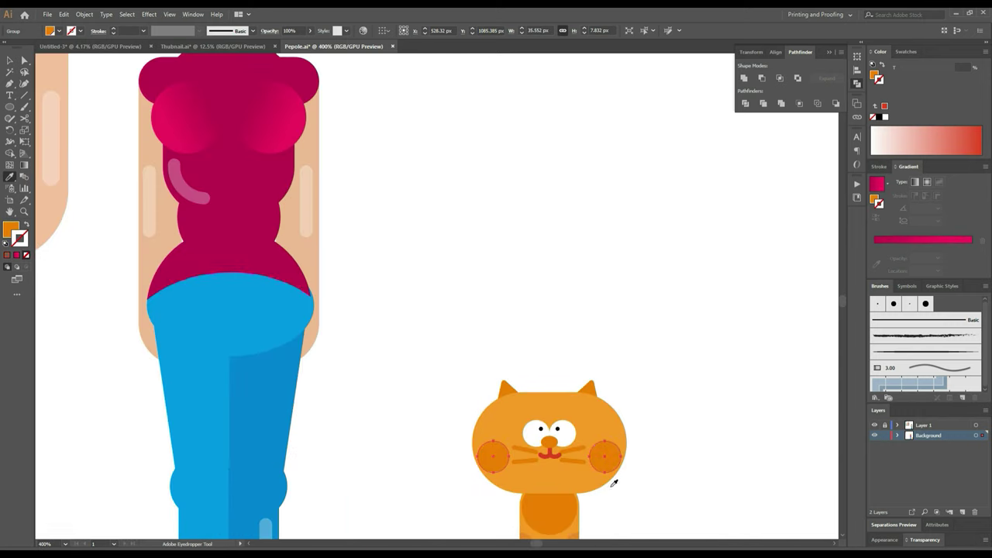
{"action": "left_click", "coordinate": [10, 60]}
{"action": "left_click", "coordinate": [540, 284]}
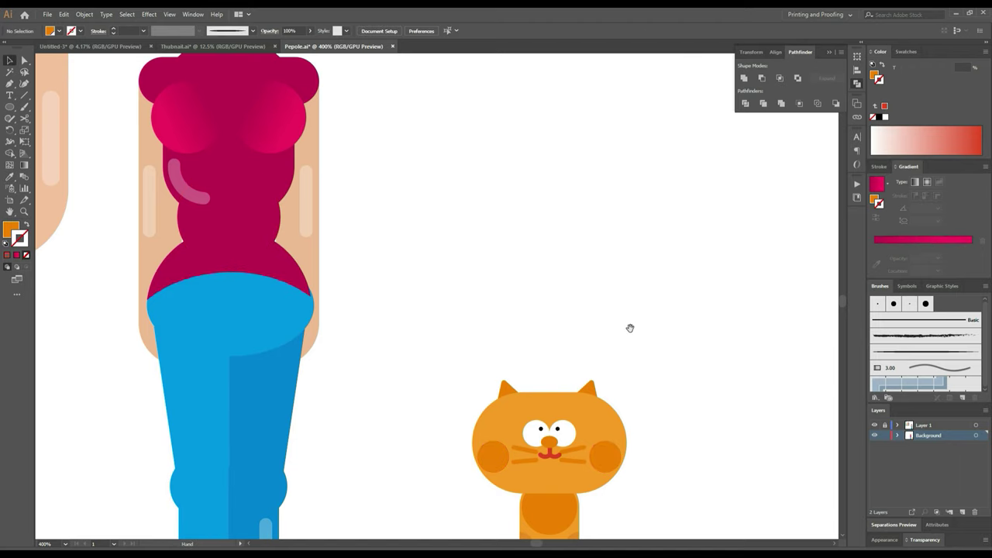
{"action": "left_click_drag", "start_coordinate": [635, 354], "coordinate": [625, 308]}
{"action": "scroll", "coordinate": [572, 370], "scroll_direction": "up", "scroll_amount": 1}
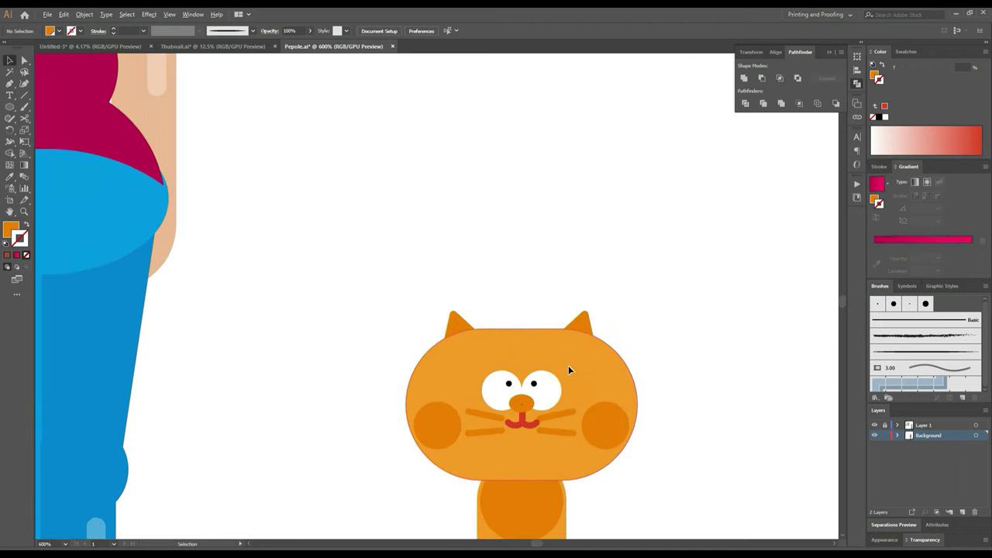
{"action": "left_click_drag", "start_coordinate": [635, 414], "coordinate": [636, 186]}
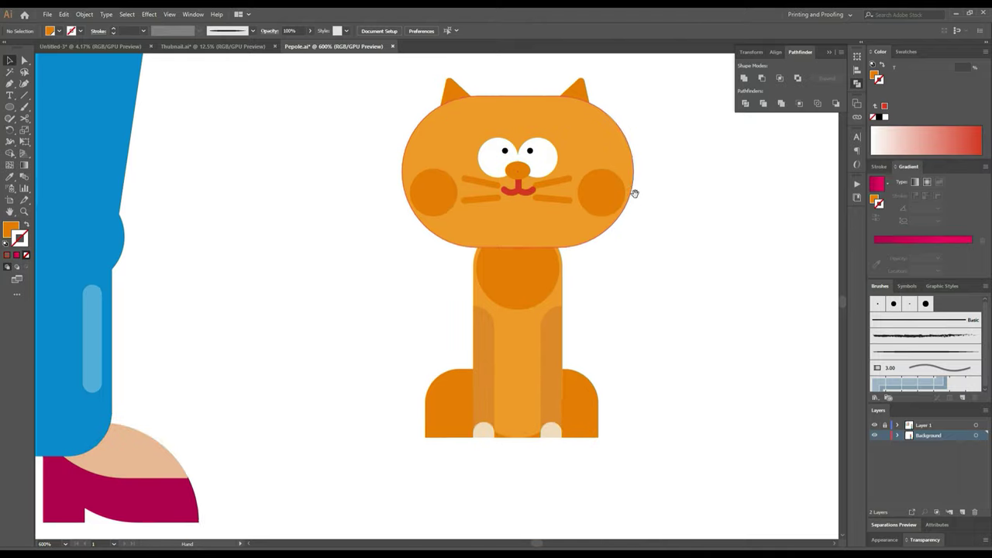
Step: Draw a short line on the body as a tapered-brush leaf spot with orange stroke
{"action": "left_click_drag", "start_coordinate": [24, 95], "coordinate": [67, 100]}
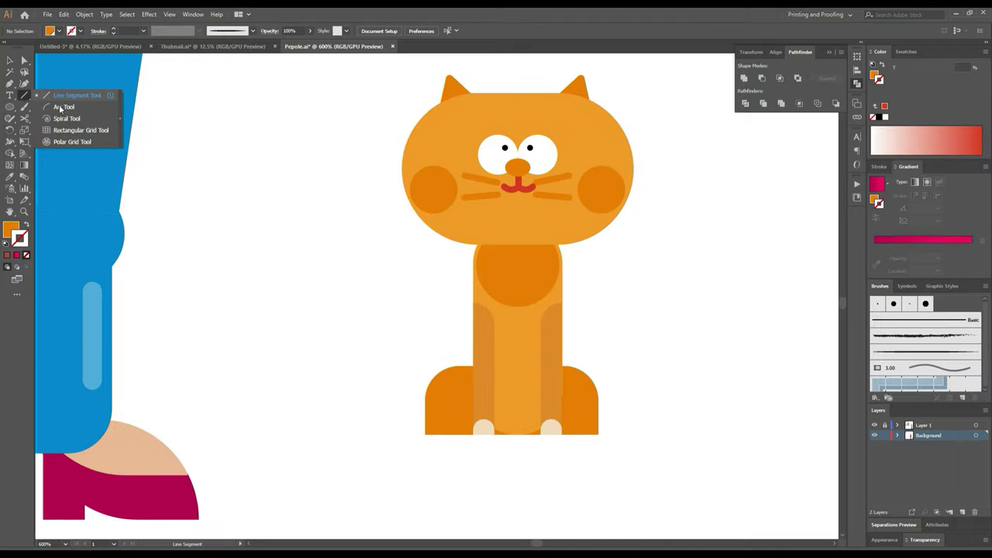
{"action": "scroll", "coordinate": [535, 407], "scroll_direction": "up", "scroll_amount": 1}
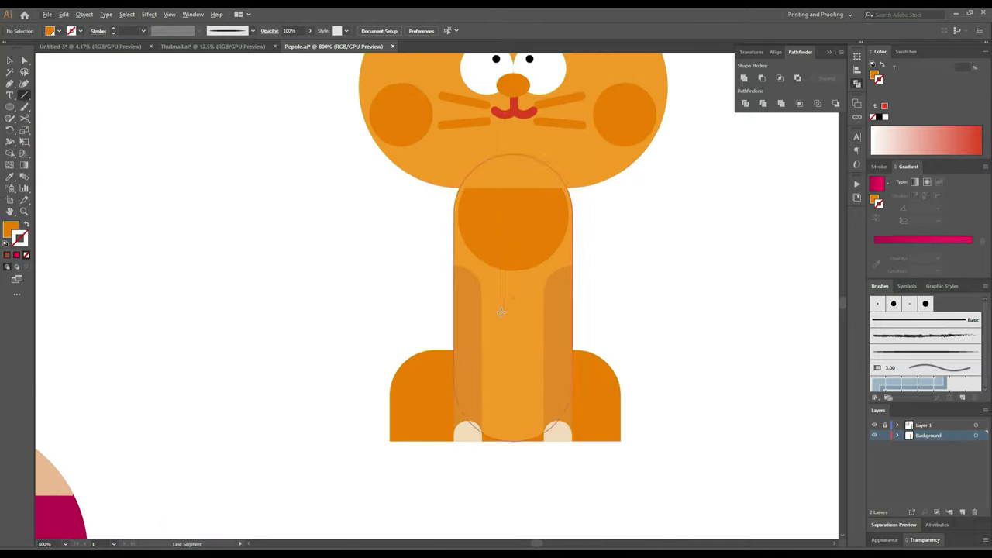
{"action": "left_click_drag", "start_coordinate": [496, 58], "coordinate": [500, 341]}
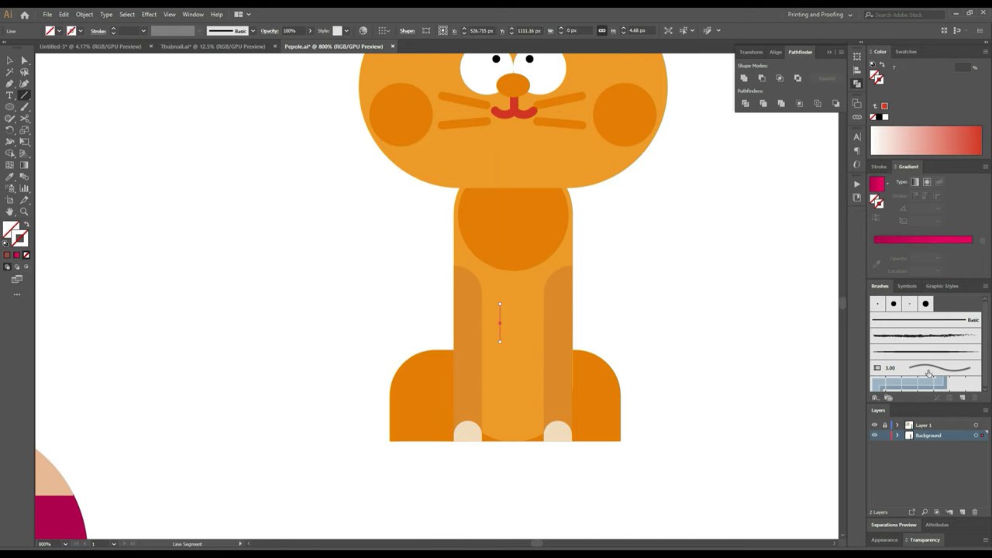
{"action": "left_click", "coordinate": [928, 354]}
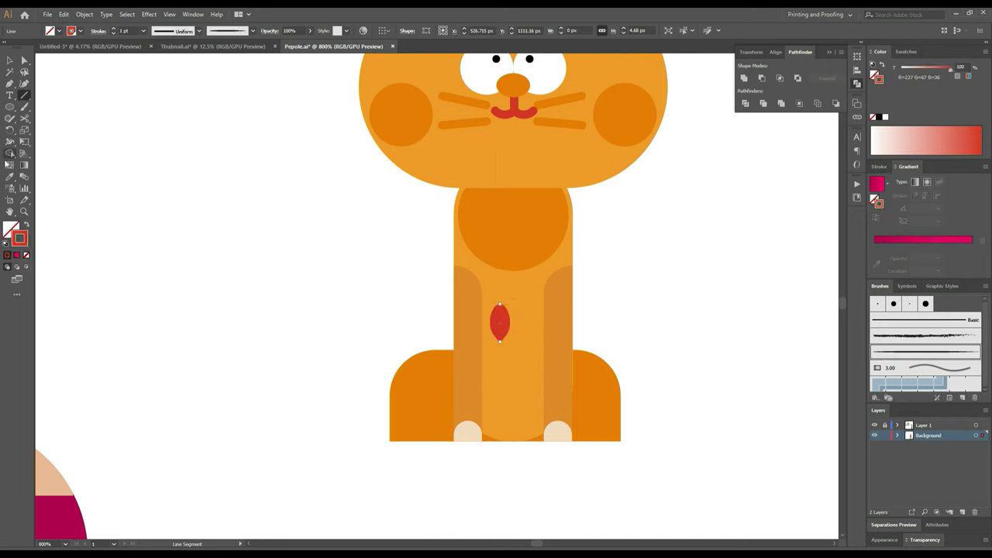
{"action": "left_click", "coordinate": [10, 176]}
{"action": "left_click", "coordinate": [472, 295]}
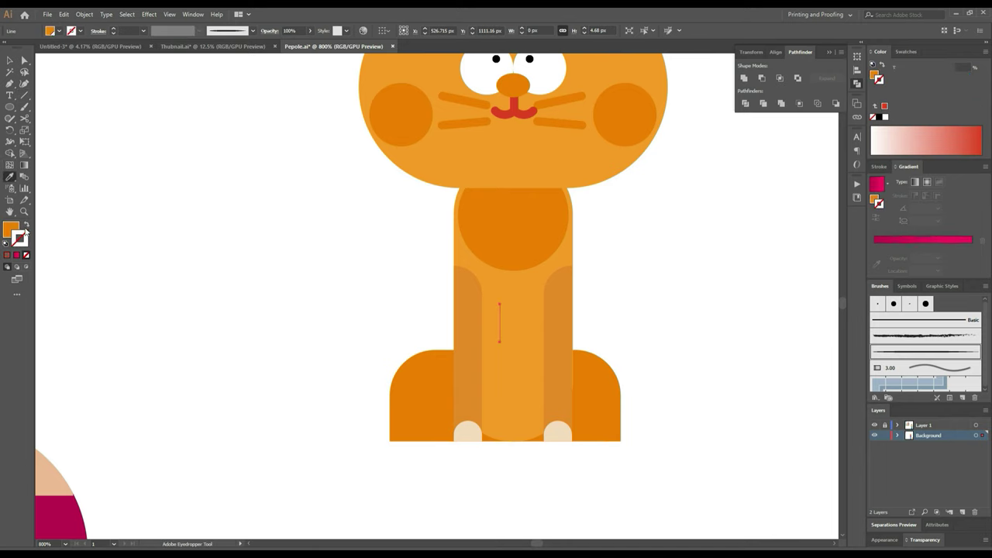
{"action": "left_click", "coordinate": [26, 224]}
Step: Duplicate the leaf spot lower on the body and view the whole cat
{"action": "left_click", "coordinate": [10, 60]}
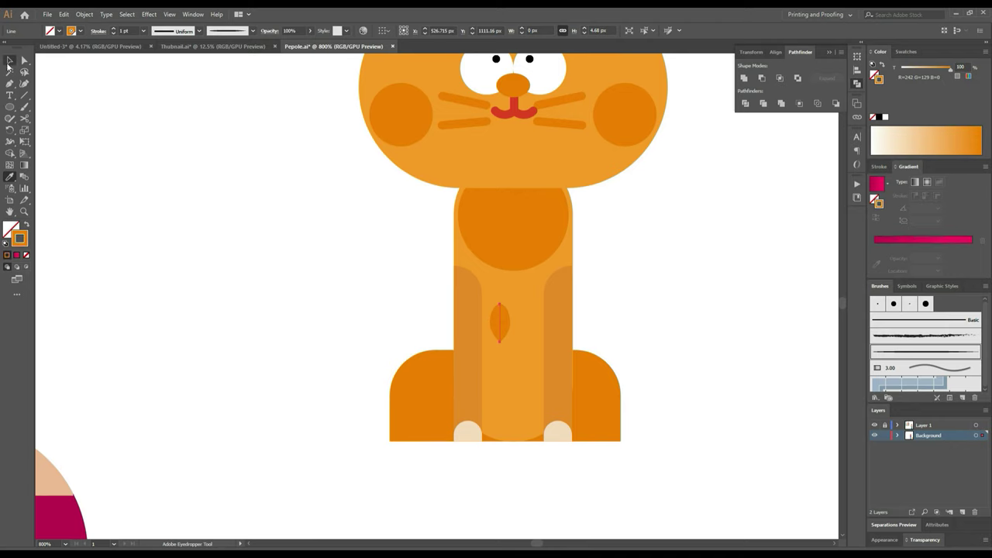
{"action": "scroll", "coordinate": [487, 326], "scroll_direction": "up", "scroll_amount": 1}
{"action": "mouse_move", "coordinate": [501, 317]}
{"action": "left_mouse_down"}
{"action": "mouse_move", "coordinate": [562, 421]}
{"action": "mouse_move", "coordinate": [494, 476]}
{"action": "left_mouse_up"}
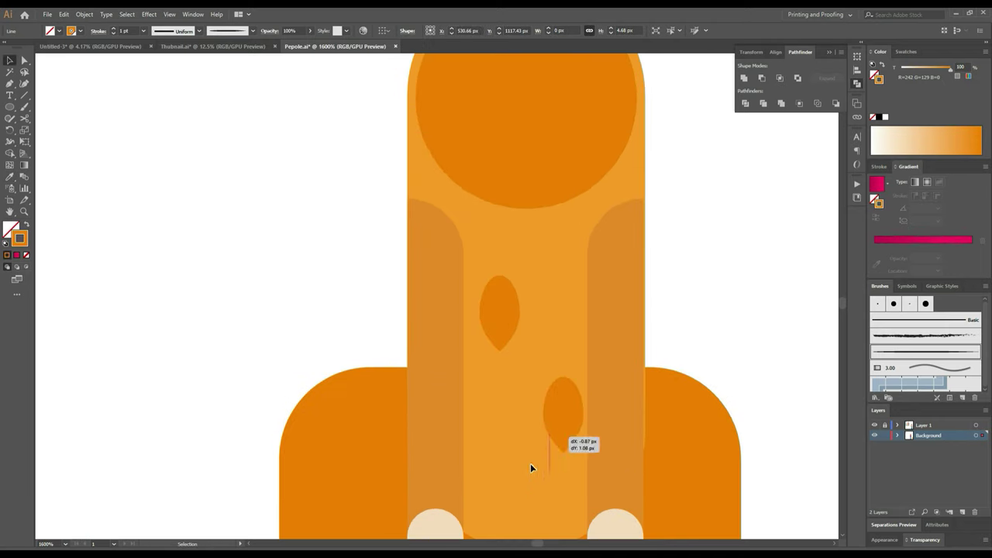
{"action": "scroll", "coordinate": [539, 476], "scroll_direction": "down", "scroll_amount": 3}
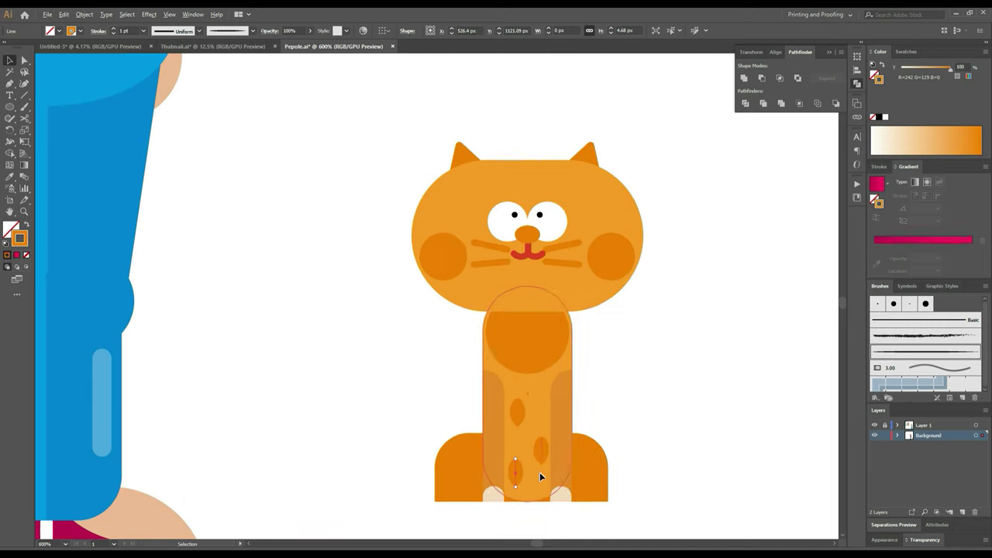
{"action": "left_click", "coordinate": [678, 348]}
{"action": "left_click_drag", "start_coordinate": [680, 347], "coordinate": [590, 370]}
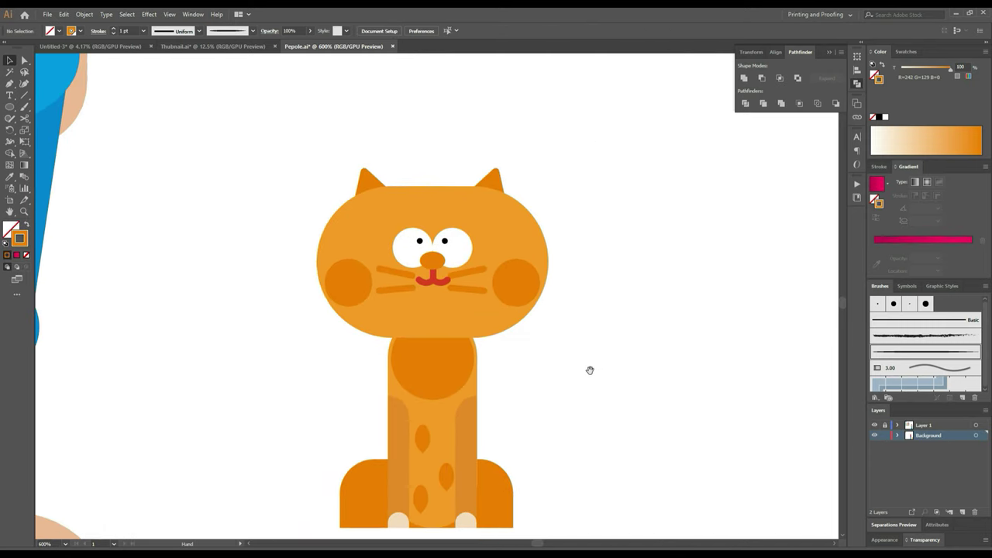
{"action": "scroll", "coordinate": [586, 365], "scroll_direction": "down", "scroll_amount": 1}
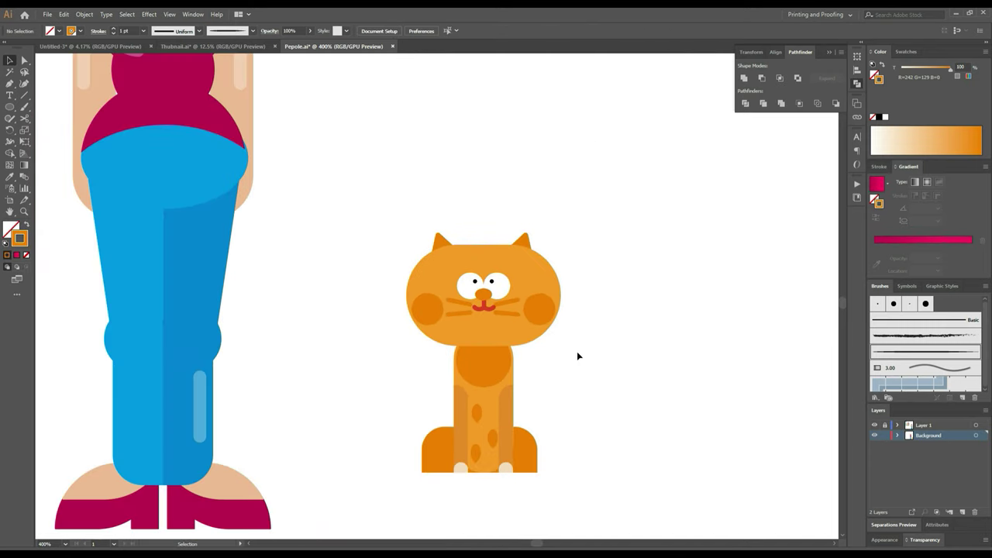
Step: Draw a curving tail path with the Curvature tool along the cat's left side
{"action": "left_click", "coordinate": [24, 83]}
{"action": "left_click", "coordinate": [391, 363]}
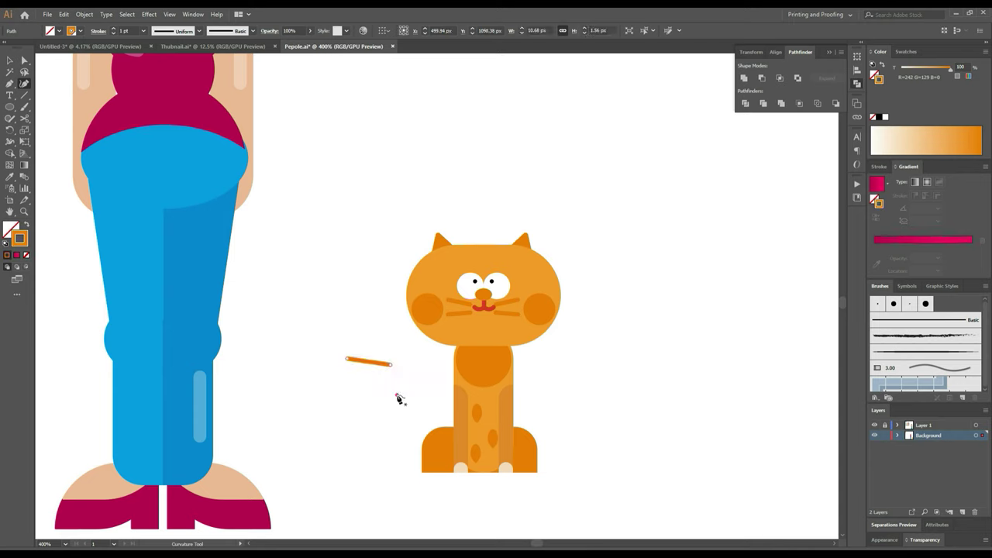
{"action": "left_click", "coordinate": [397, 395]}
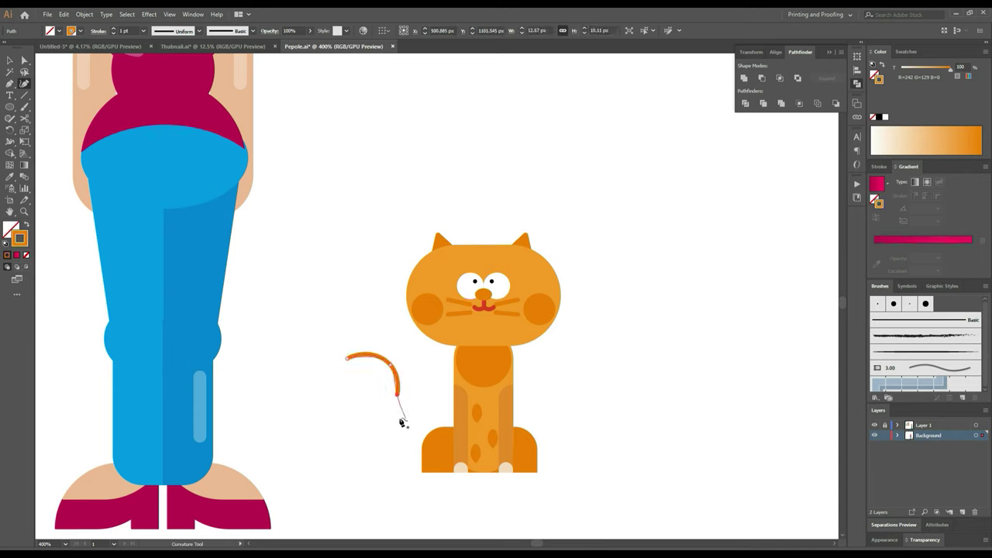
{"action": "left_click", "coordinate": [386, 425]}
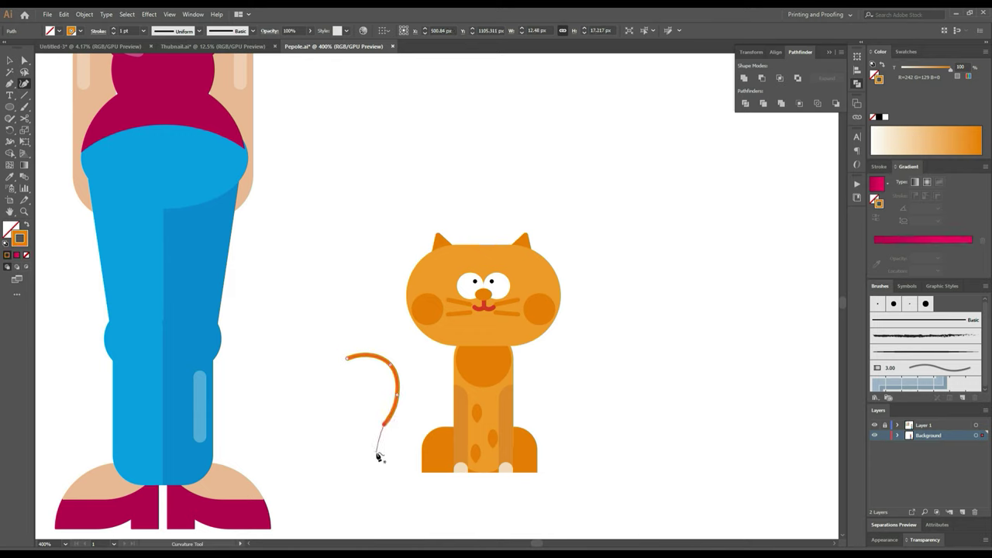
{"action": "left_click", "coordinate": [377, 453]}
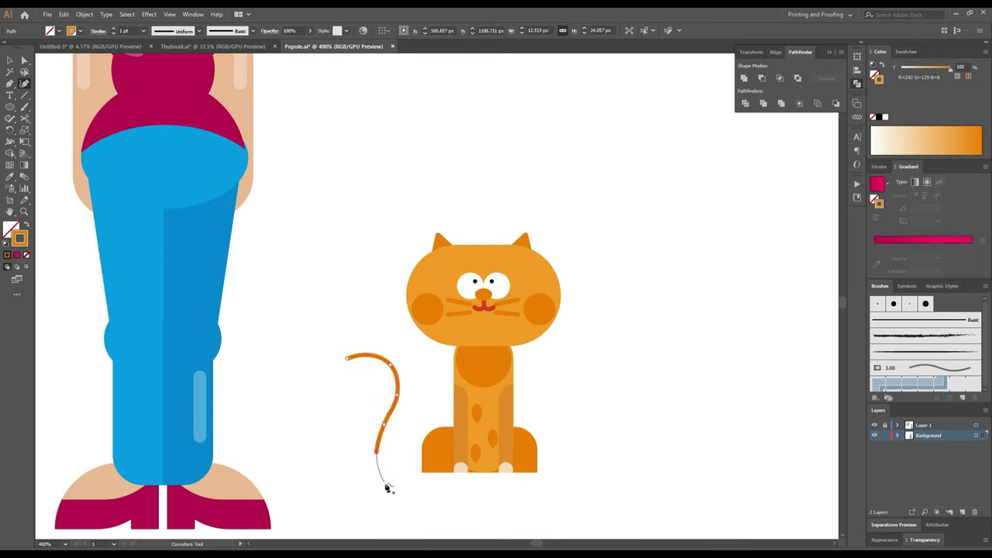
{"action": "left_click", "coordinate": [386, 486]}
{"action": "left_click", "coordinate": [418, 508]}
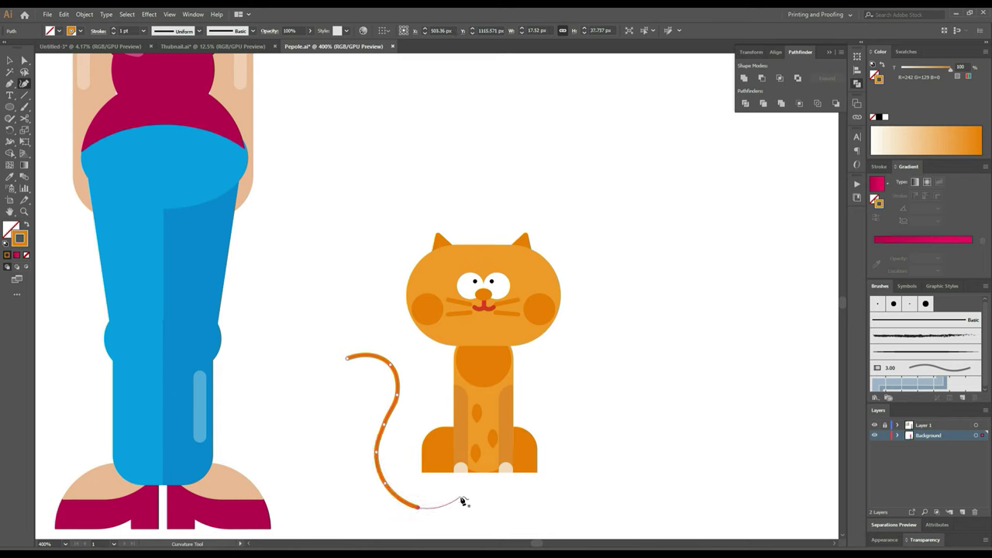
{"action": "left_click", "coordinate": [462, 494]}
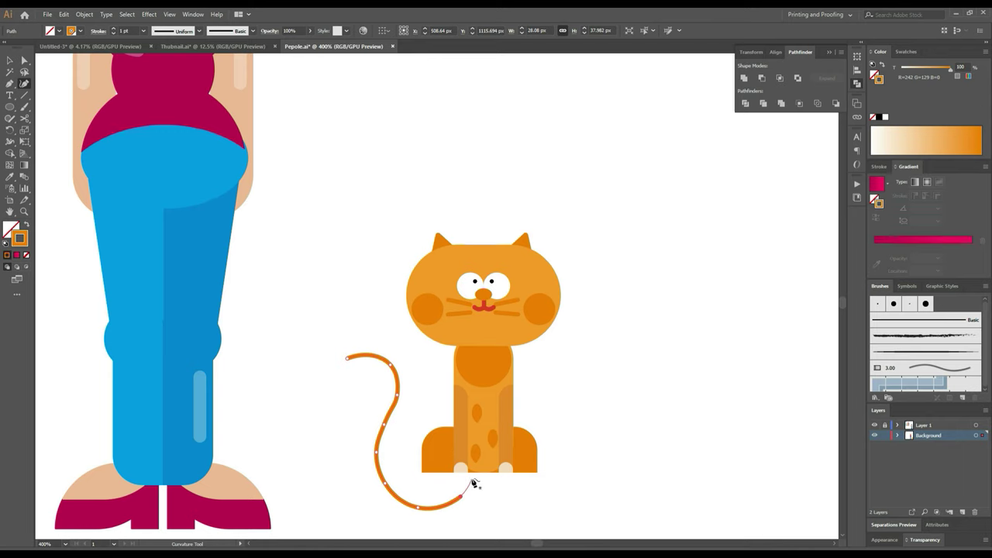
{"action": "left_click", "coordinate": [472, 481]}
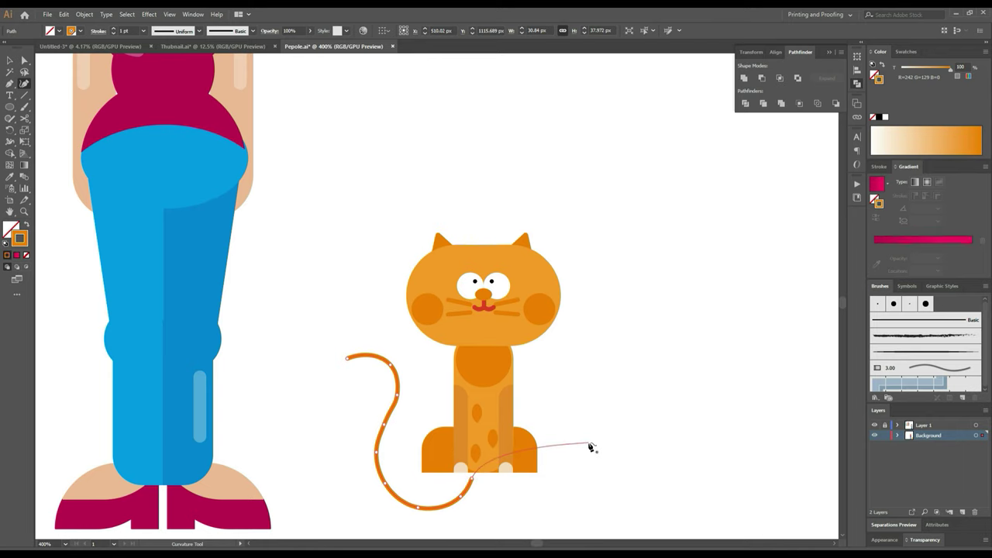
{"action": "key", "text": "Escape"}
Step: Move the tail against the body, shrink it and send it behind the body
{"action": "left_click", "coordinate": [9, 60]}
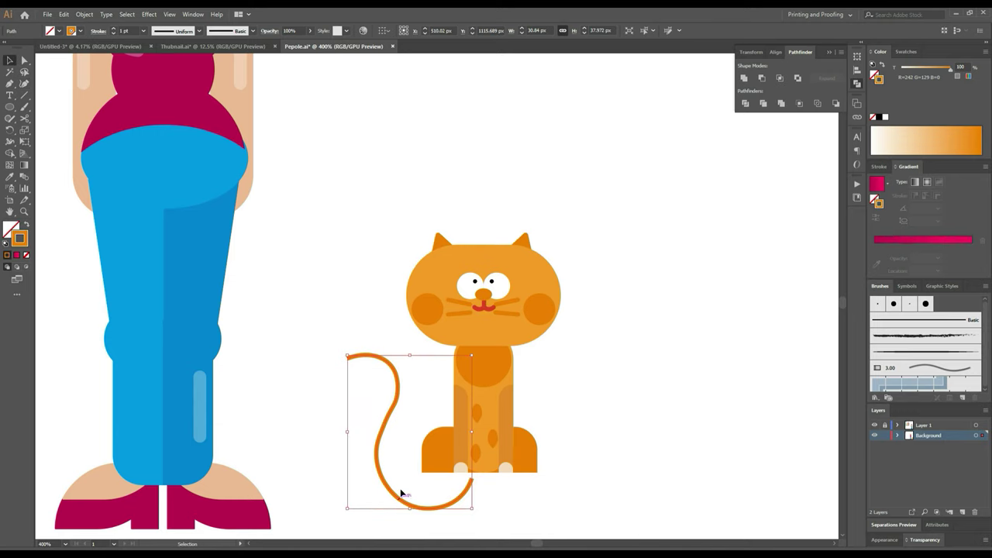
{"action": "left_click_drag", "start_coordinate": [401, 493], "coordinate": [404, 462]}
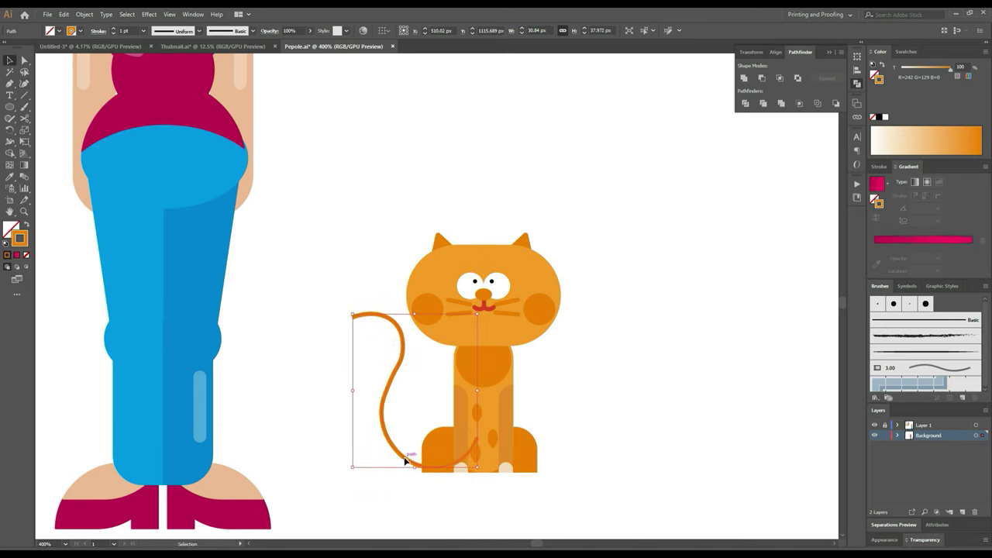
{"action": "left_click_drag", "start_coordinate": [353, 313], "coordinate": [369, 334]}
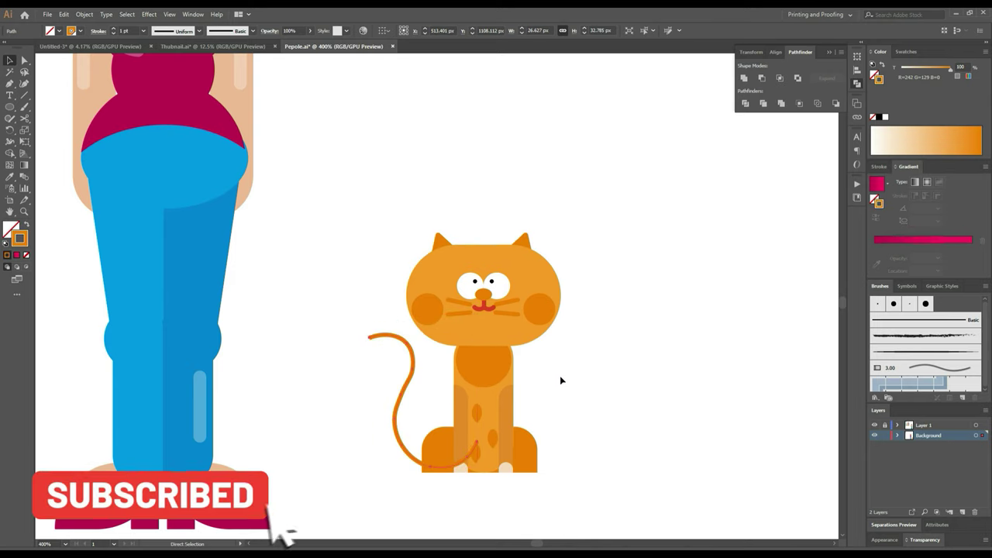
{"action": "key", "text": "ctrl+bracketleft"}
{"action": "key", "text": "ctrl+bracketleft"}
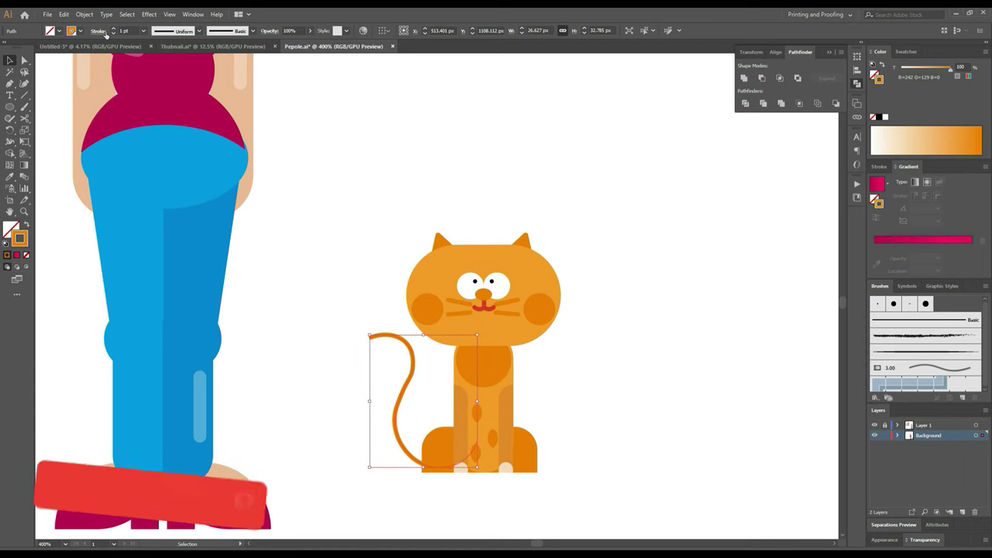
Step: Round the tail stroke's caps and corners and thicken its weight
{"action": "left_click", "coordinate": [98, 31]}
{"action": "left_click", "coordinate": [47, 55]}
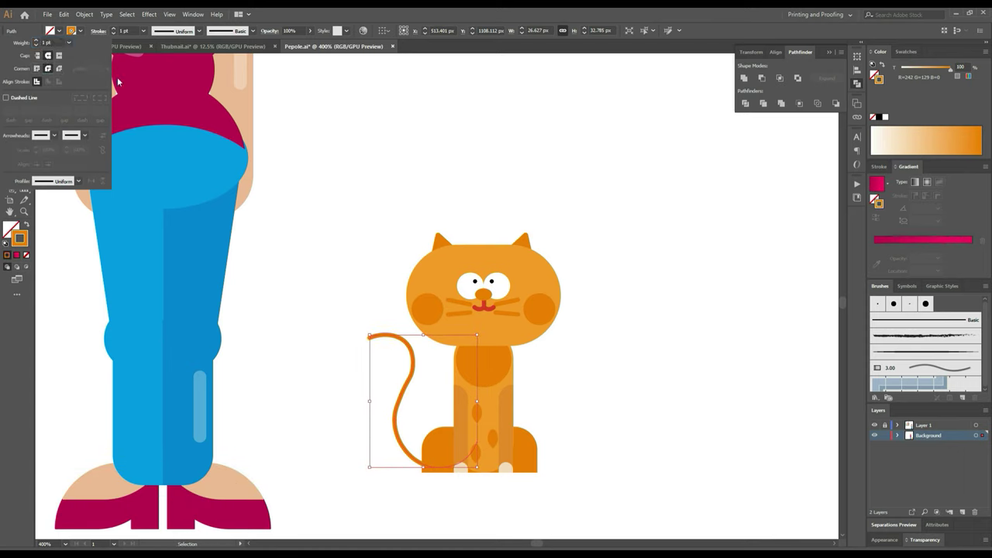
{"action": "left_click", "coordinate": [113, 31]}
{"action": "left_click", "coordinate": [114, 31]}
{"action": "left_click", "coordinate": [113, 31]}
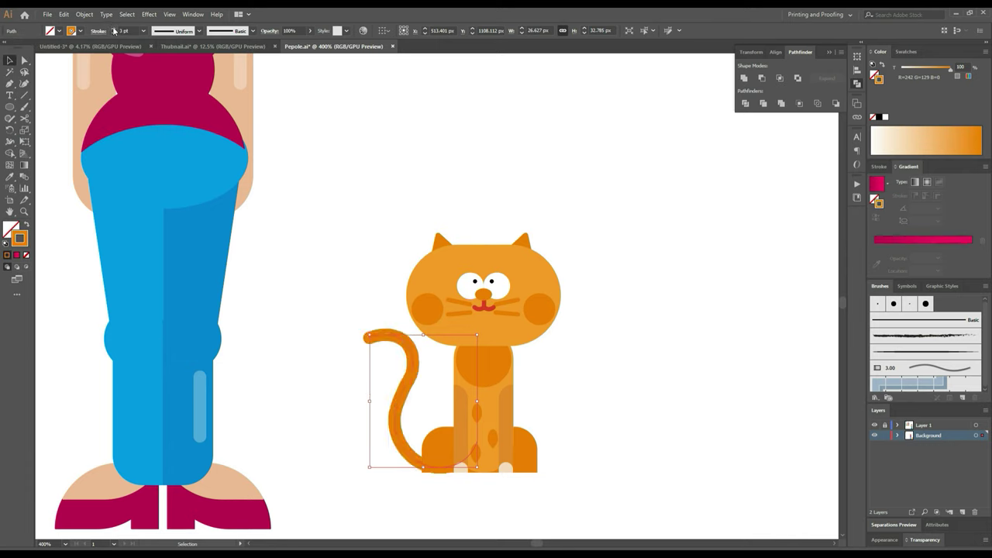
{"action": "left_click", "coordinate": [114, 31]}
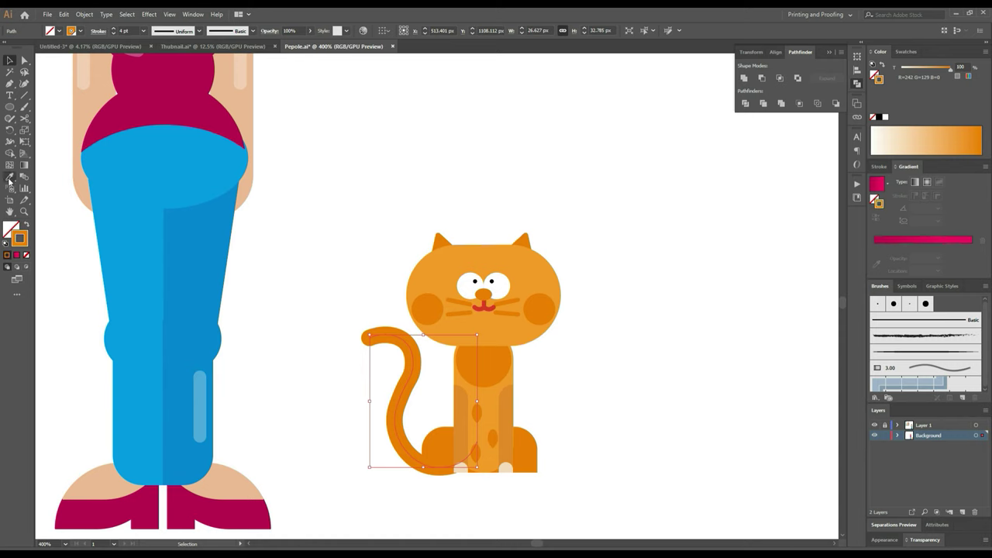
Step: Sample the cat's orange onto the tail, swap fill and stroke, and raise the weight to 4 pt
{"action": "left_click", "coordinate": [10, 177]}
{"action": "left_click", "coordinate": [440, 236]}
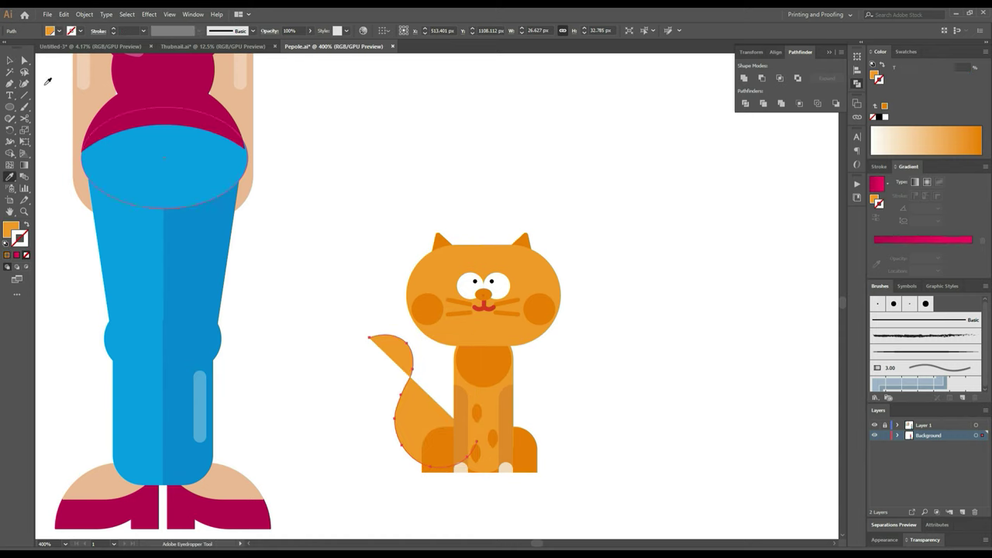
{"action": "left_click", "coordinate": [27, 224]}
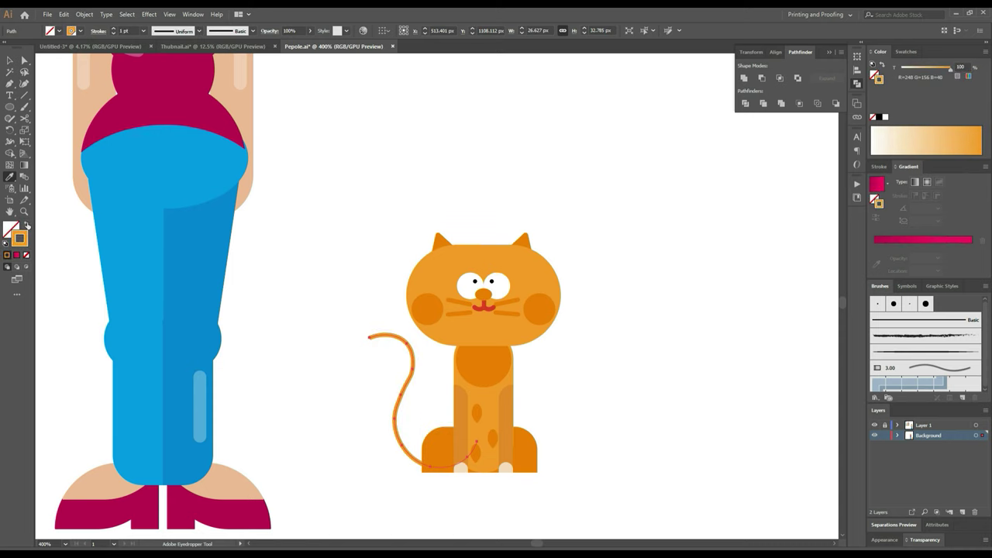
{"action": "left_click", "coordinate": [113, 29]}
{"action": "left_click", "coordinate": [113, 29]}
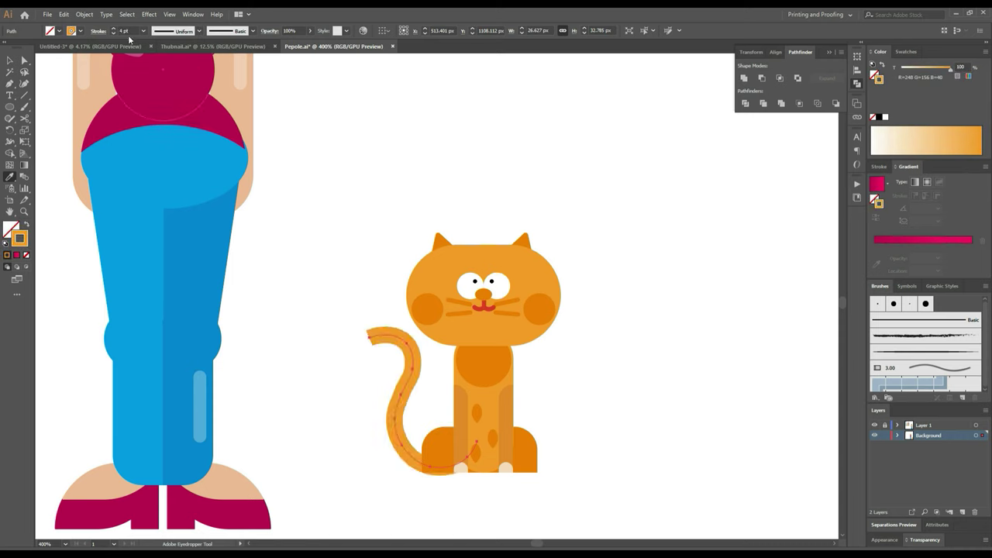
Step: Give the 4 pt tail stroke rounded ends, then deselect it
{"action": "left_click", "coordinate": [99, 31]}
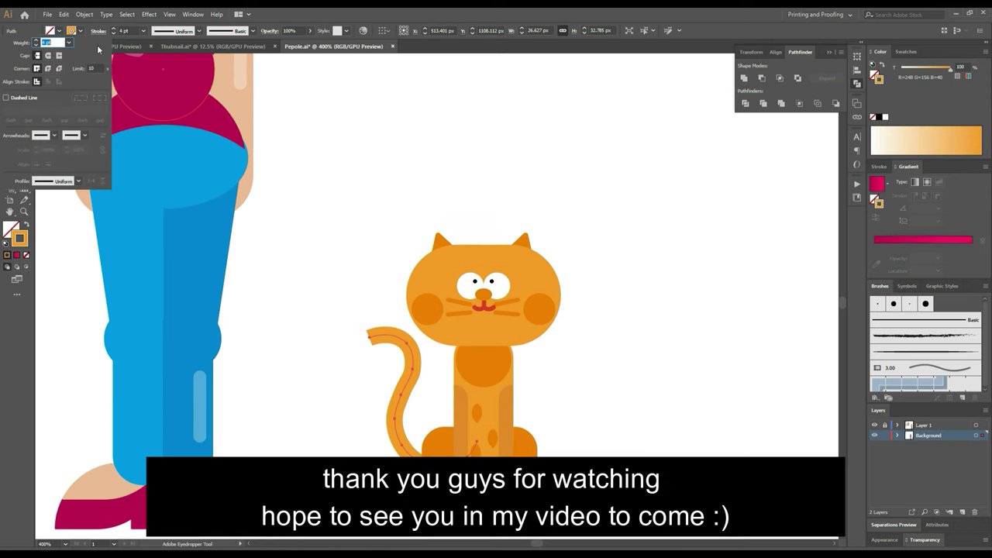
{"action": "left_click", "coordinate": [48, 56]}
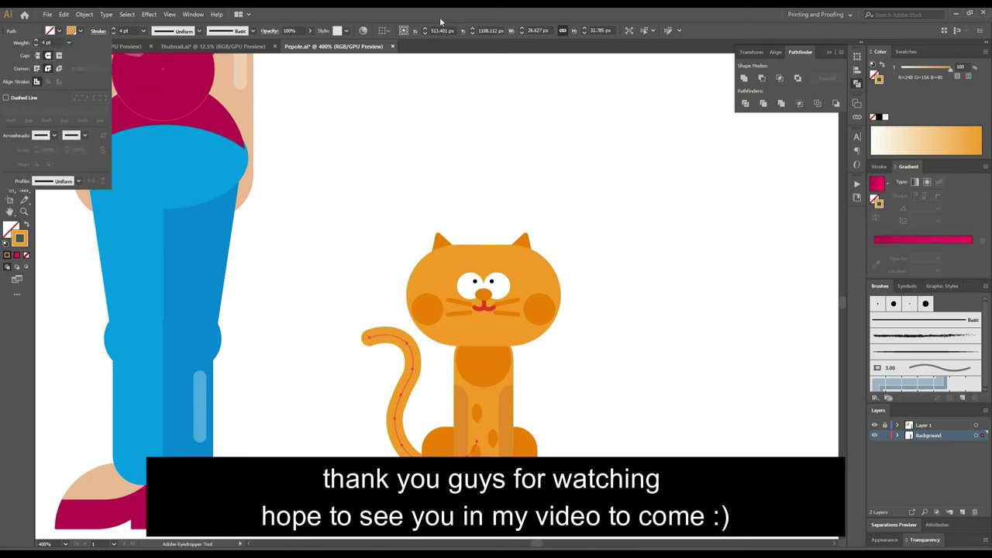
{"action": "key", "text": "Escape"}
{"action": "key", "text": "v"}
{"action": "left_click", "coordinate": [352, 123]}
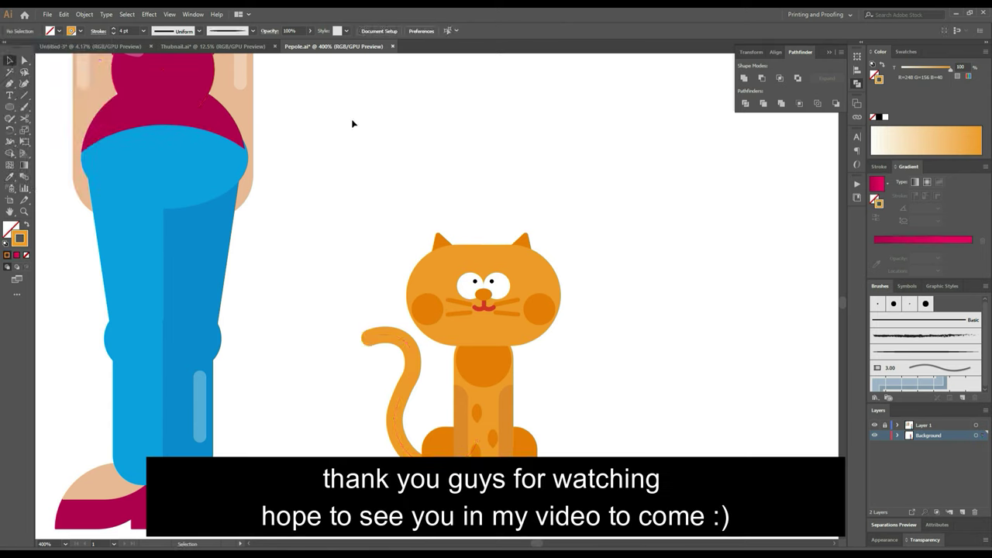
{"action": "scroll", "coordinate": [460, 454], "scroll_direction": "up", "scroll_amount": 2}
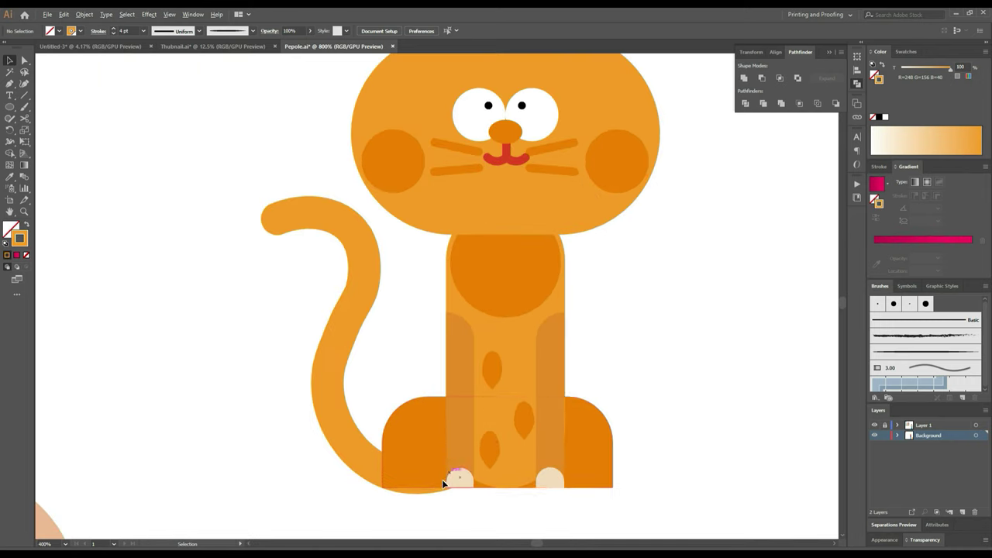
Step: Nudge the isolated tail path slightly upward, then zoom out to see the whole cat
{"action": "double_click", "coordinate": [366, 459]}
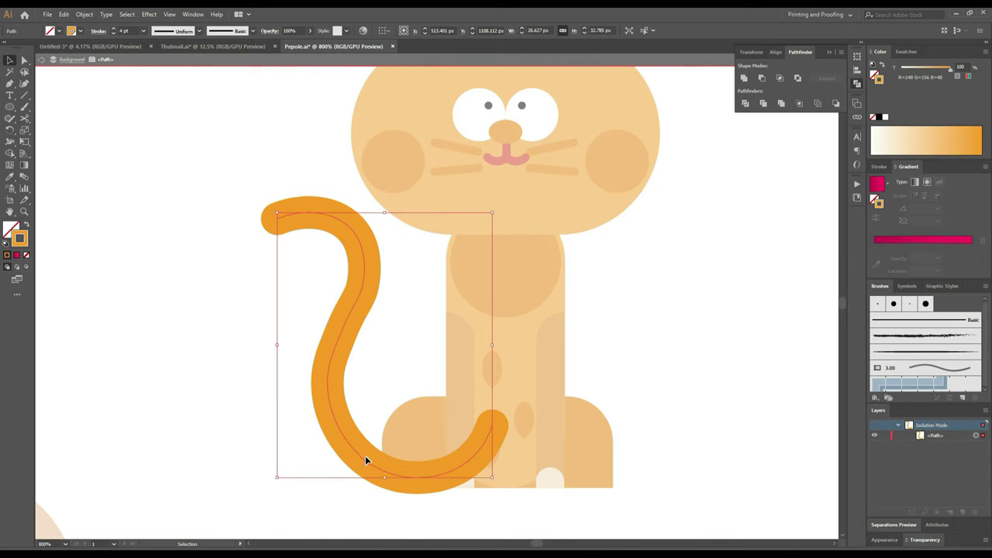
{"action": "left_click_drag", "start_coordinate": [365, 459], "coordinate": [364, 447]}
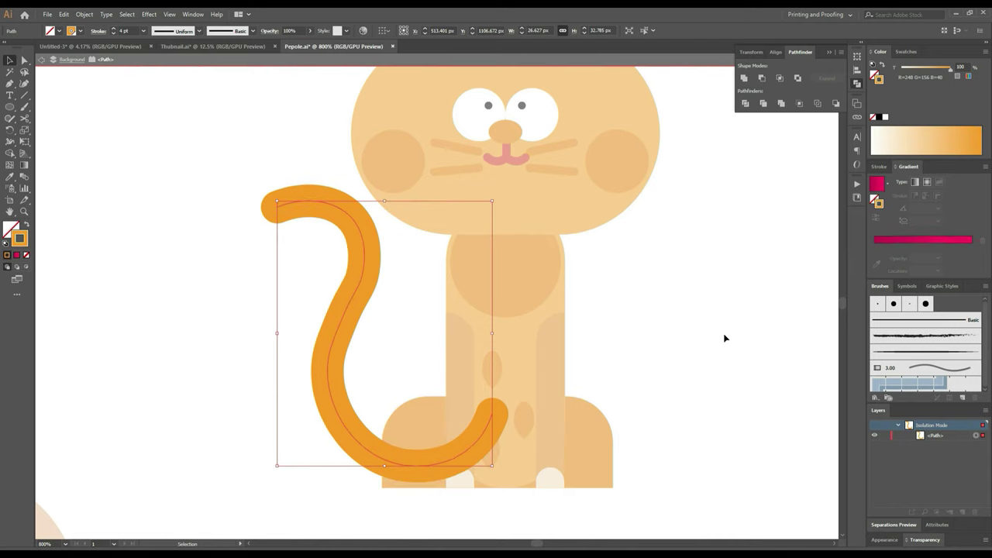
{"action": "key", "text": "Escape"}
{"action": "key", "text": "ctrl+minus"}
{"action": "key", "text": "ctrl+minus"}
{"action": "mouse_move", "coordinate": [724, 333]}
{"action": "left_mouse_down"}
{"action": "mouse_move", "coordinate": [537, 318]}
{"action": "mouse_move", "coordinate": [427, 322]}
{"action": "left_mouse_up"}
{"action": "key", "text": "ctrl+minus"}
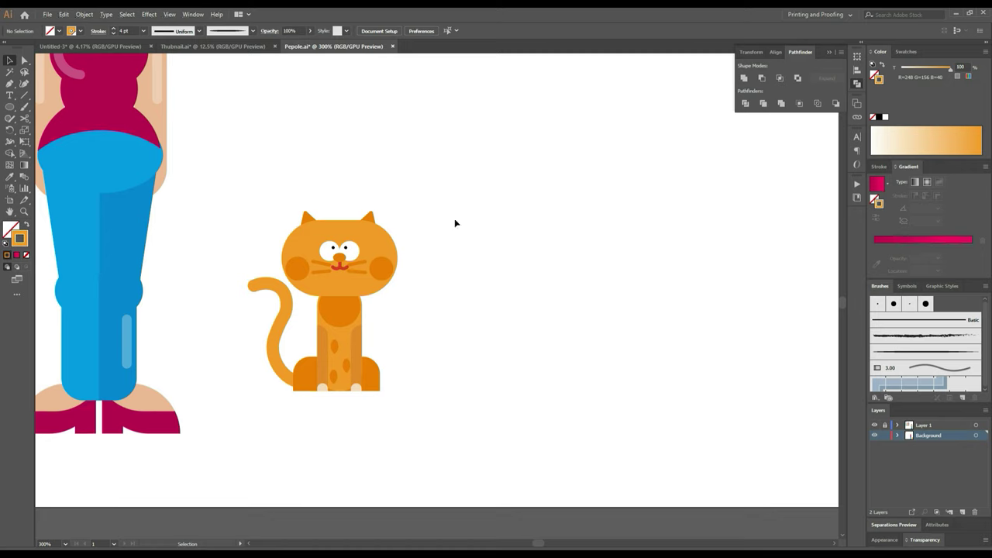
Step: Move the whole cat down-left beside the woman and fit all three figures in view
{"action": "left_click_drag", "start_coordinate": [392, 412], "coordinate": [251, 451]}
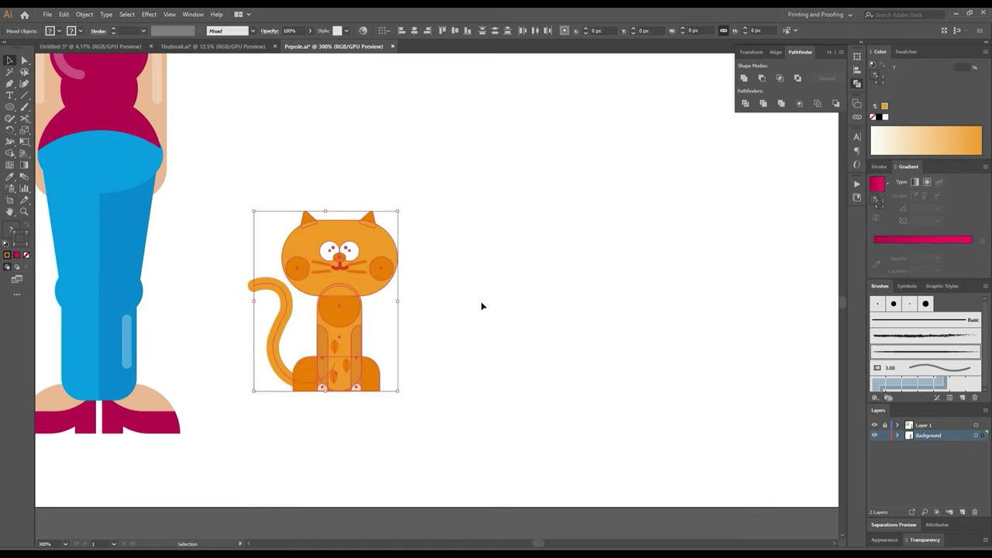
{"action": "key", "text": "ctrl+h"}
{"action": "left_click_drag", "start_coordinate": [527, 155], "coordinate": [210, 441]}
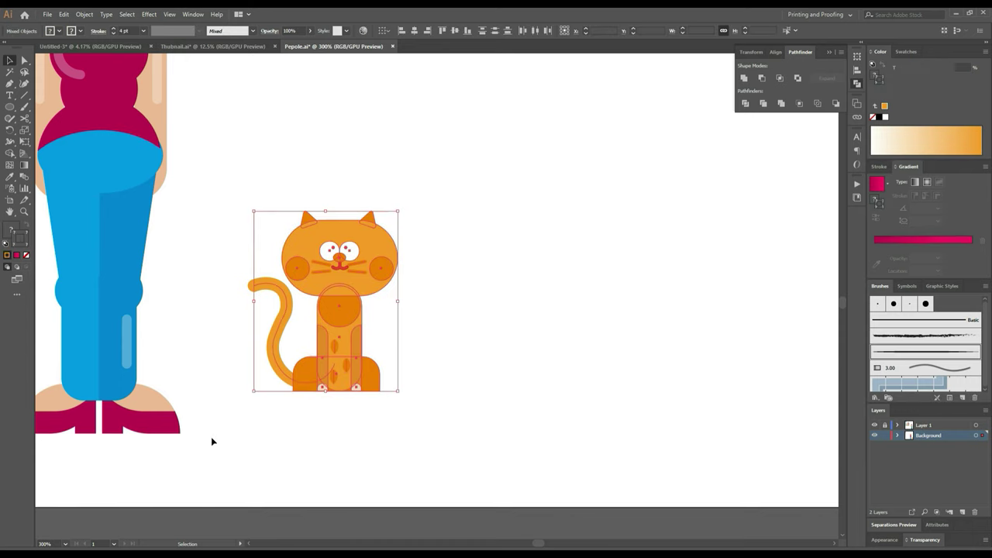
{"action": "key", "text": "a"}
{"action": "key", "text": "v"}
{"action": "left_click_drag", "start_coordinate": [312, 378], "coordinate": [269, 408]}
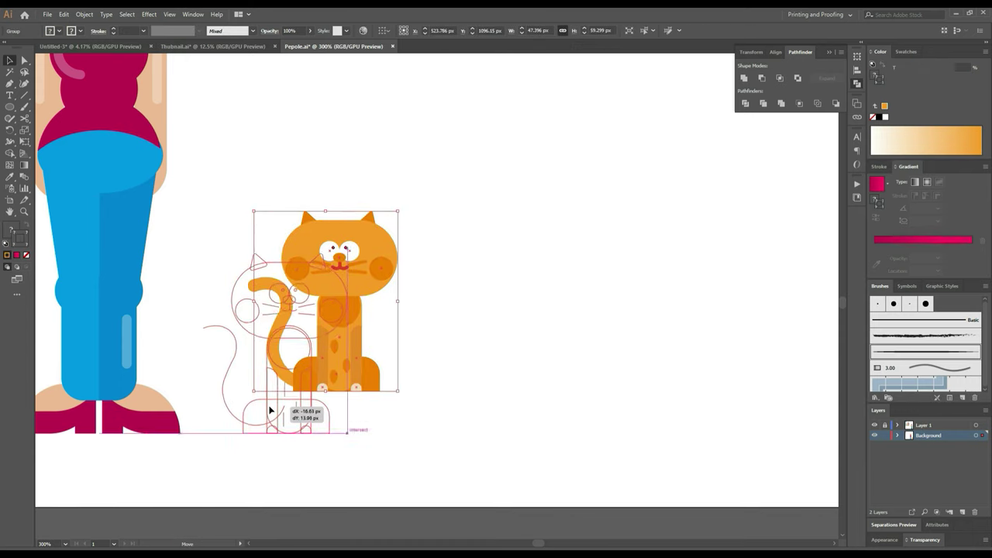
{"action": "left_click", "coordinate": [486, 399]}
{"action": "key", "text": "ctrl+1"}
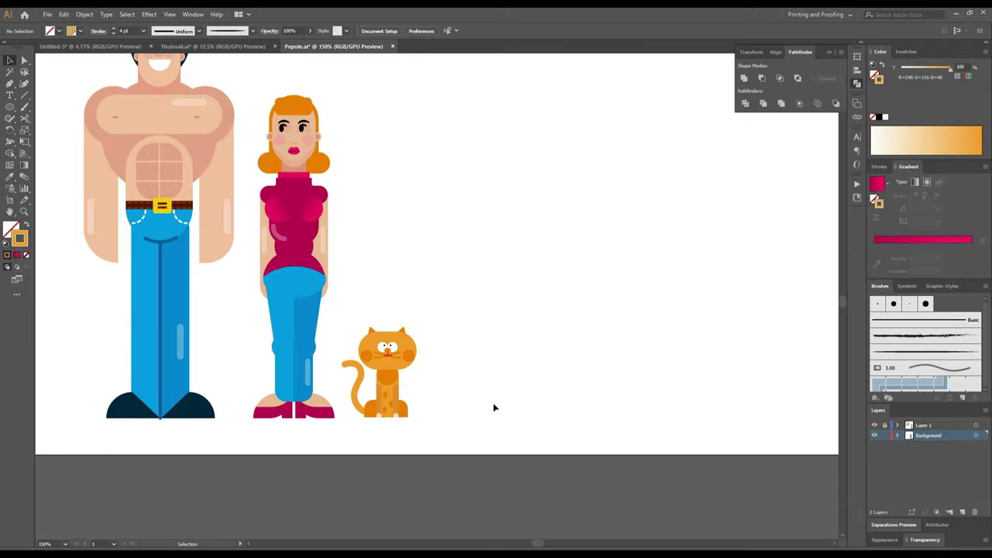